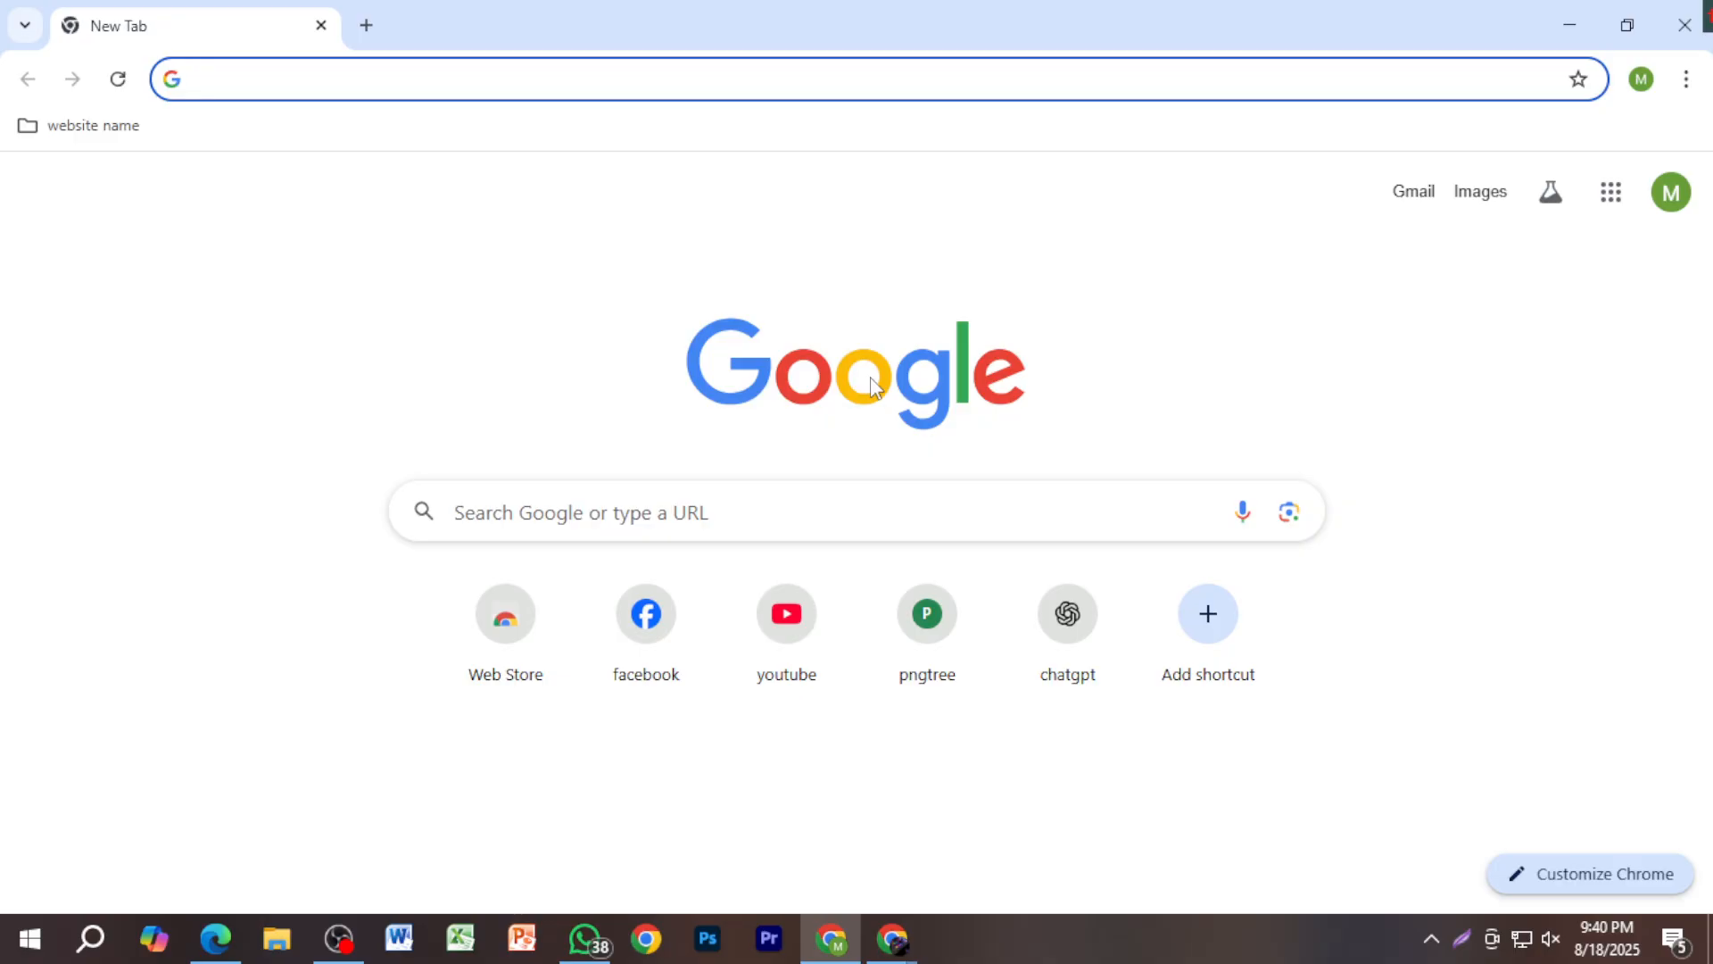
Step: Raise the default Brio 100 microphone's recording level to 90 and confirm the Sound dialogs
right_click(1549, 937)
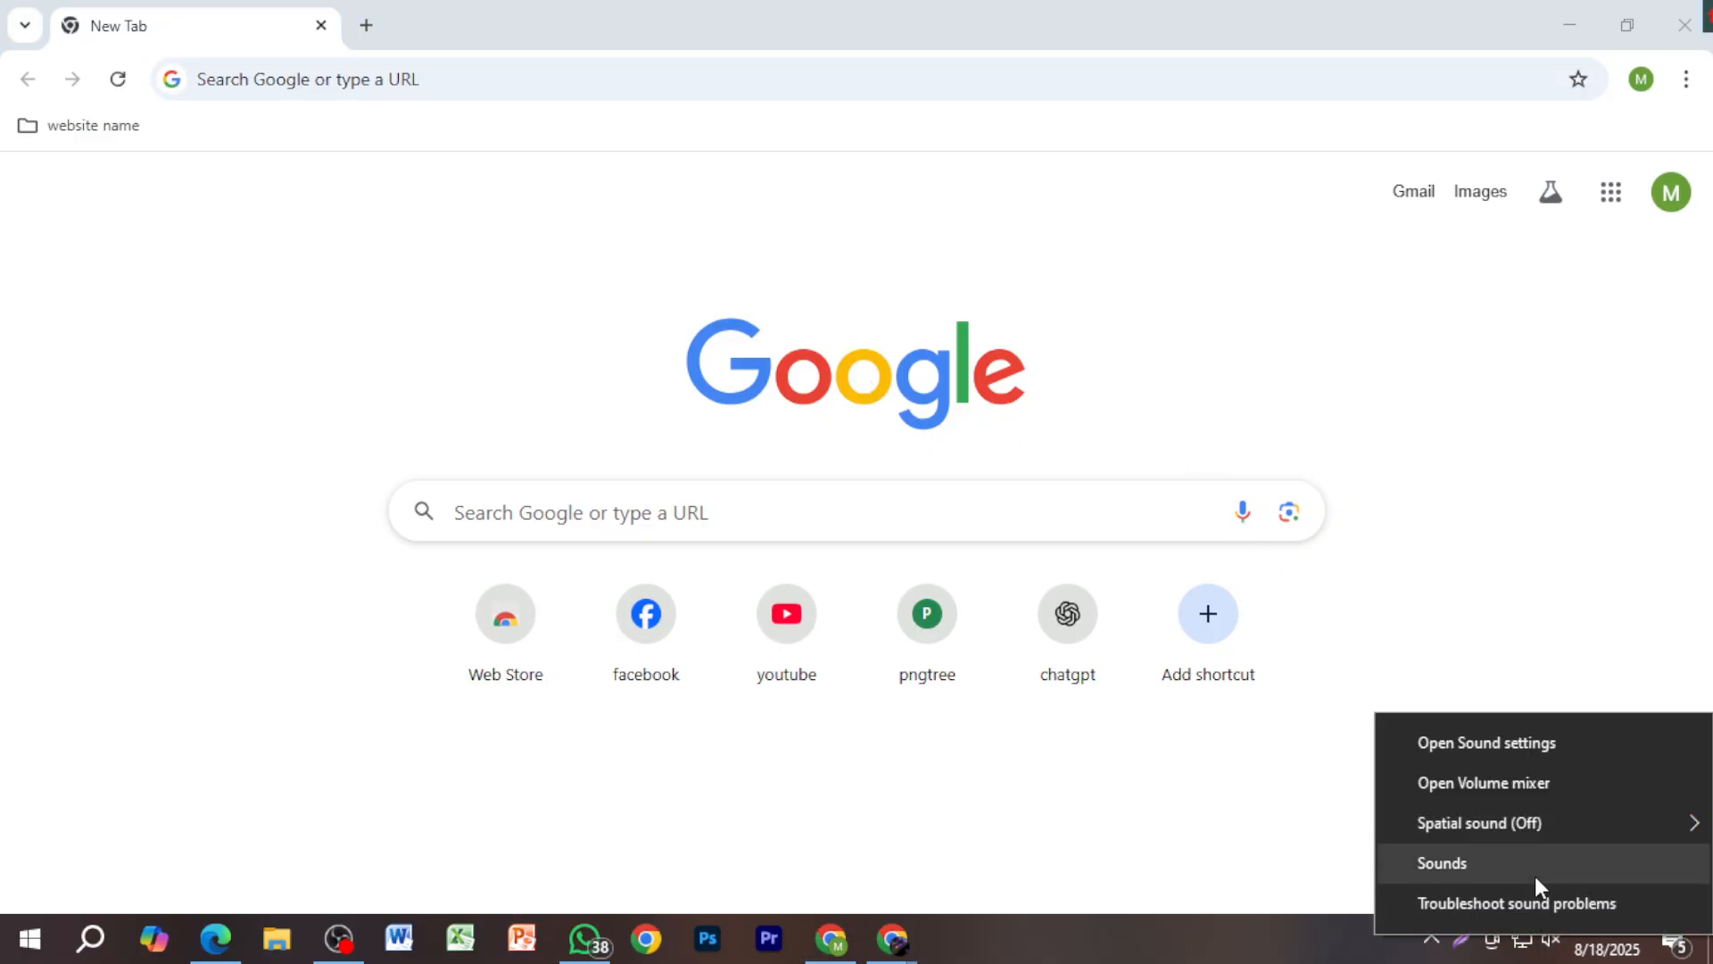
click(1534, 872)
click(320, 258)
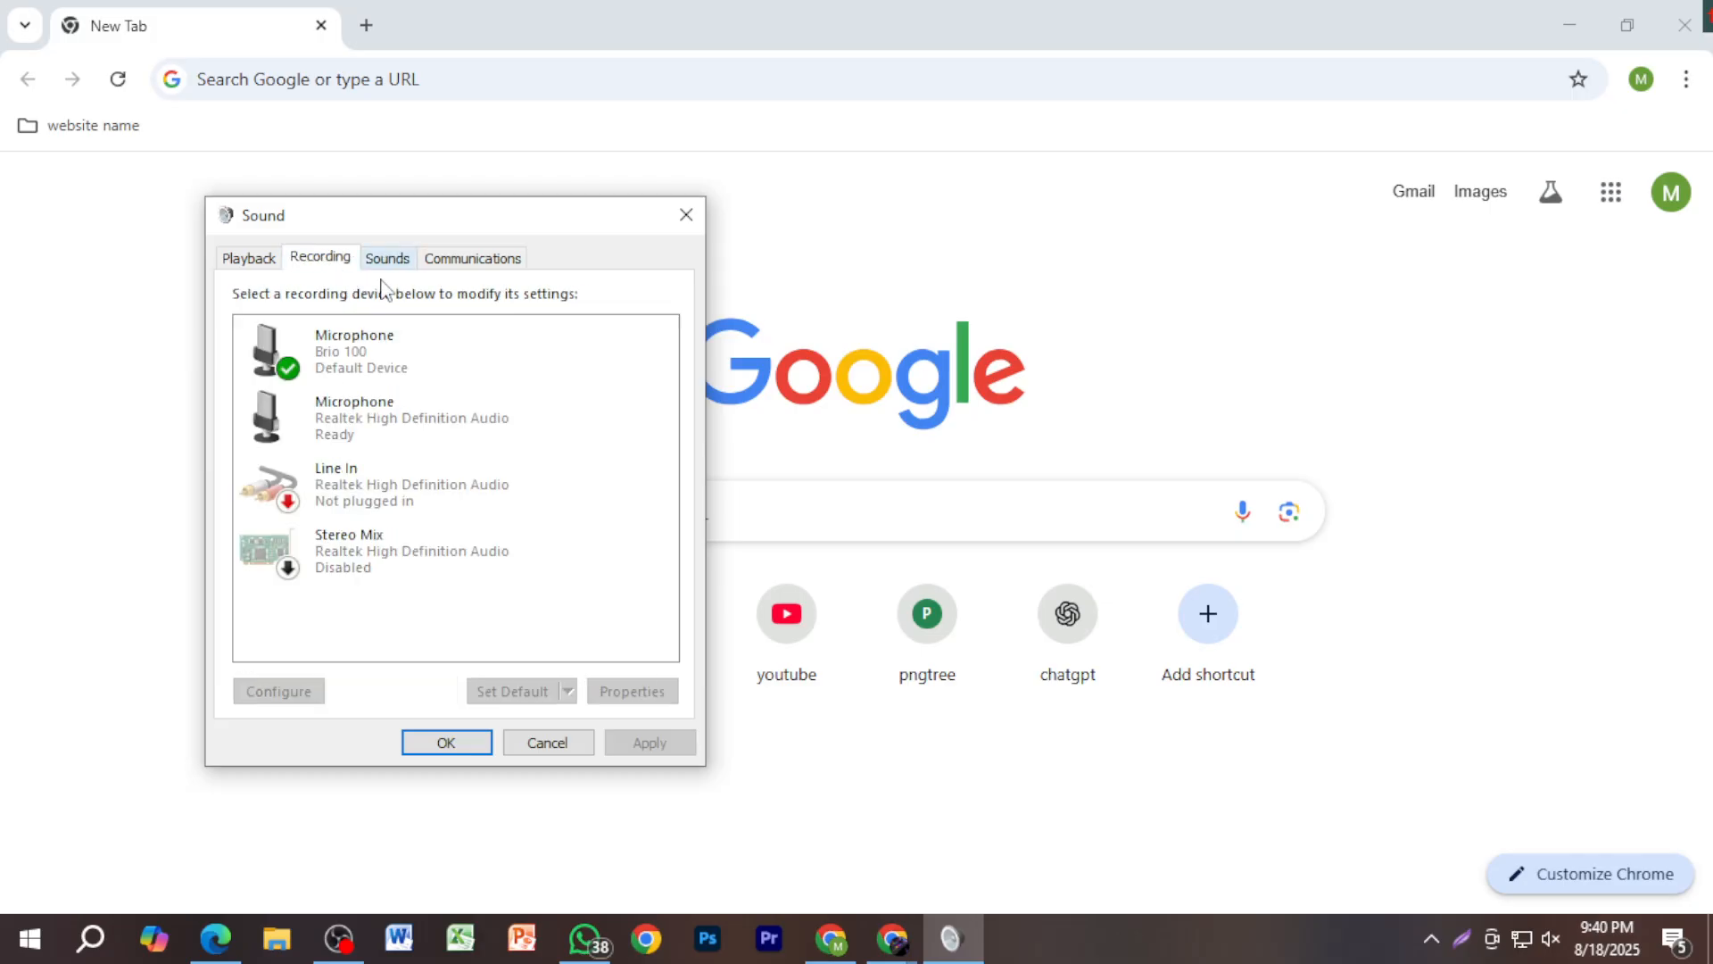
double_click(406, 342)
click(397, 353)
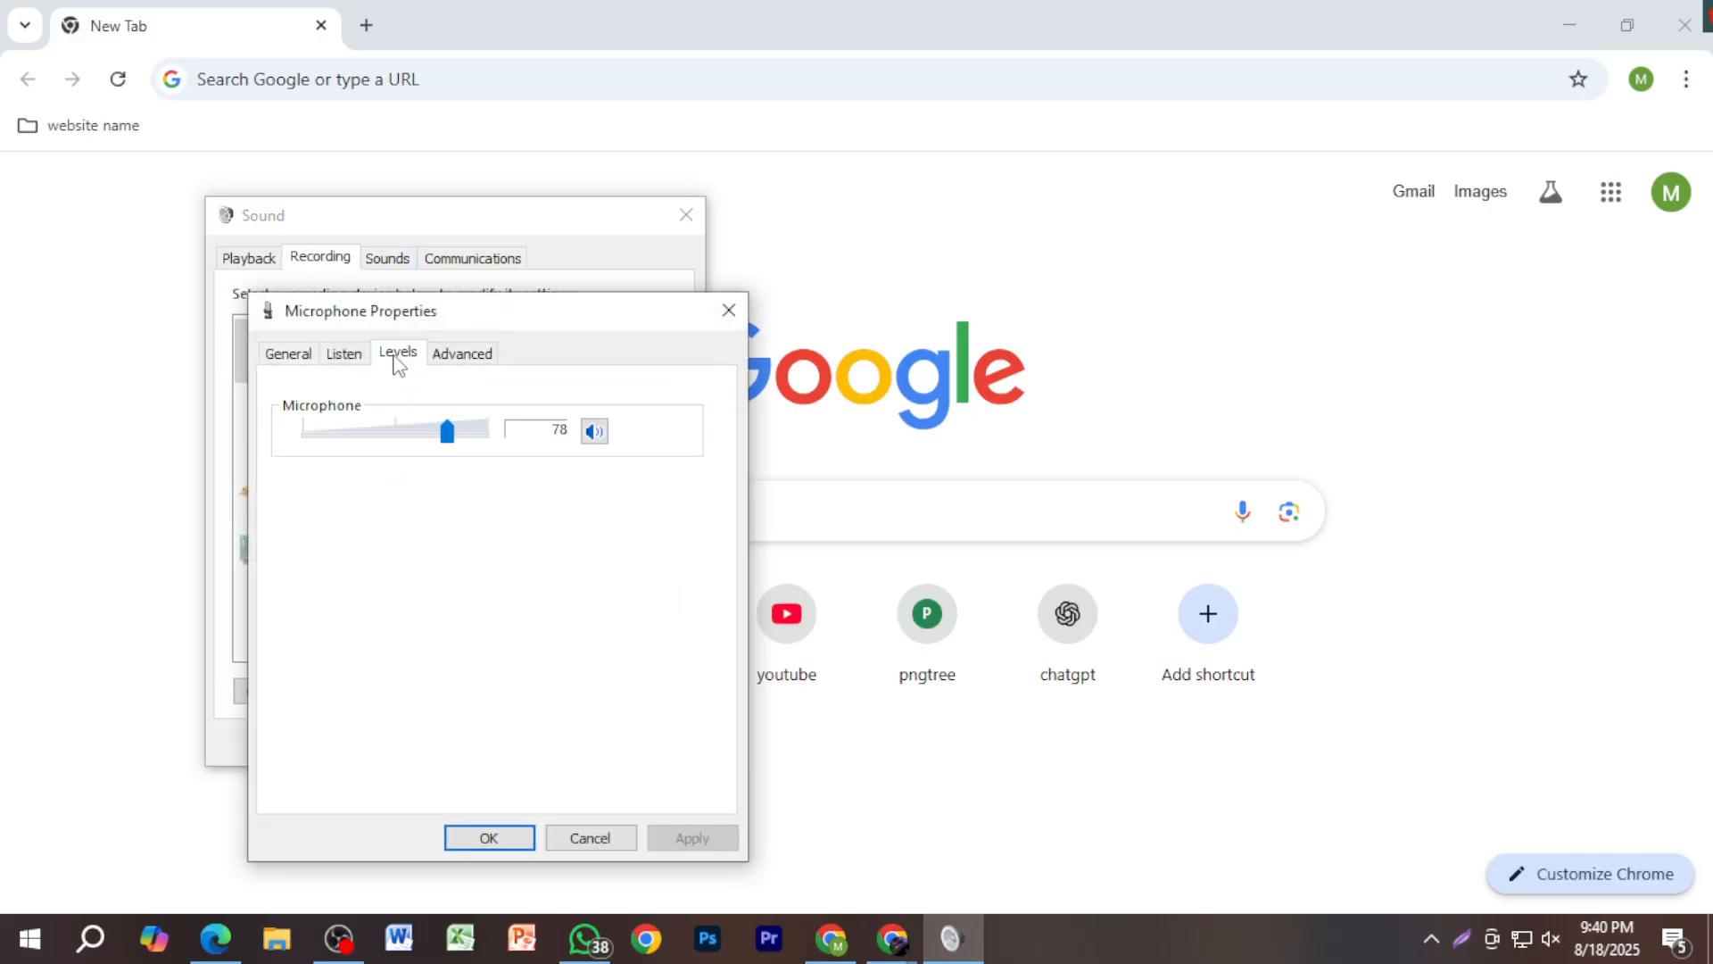
drag(455, 432, 466, 430)
click(488, 835)
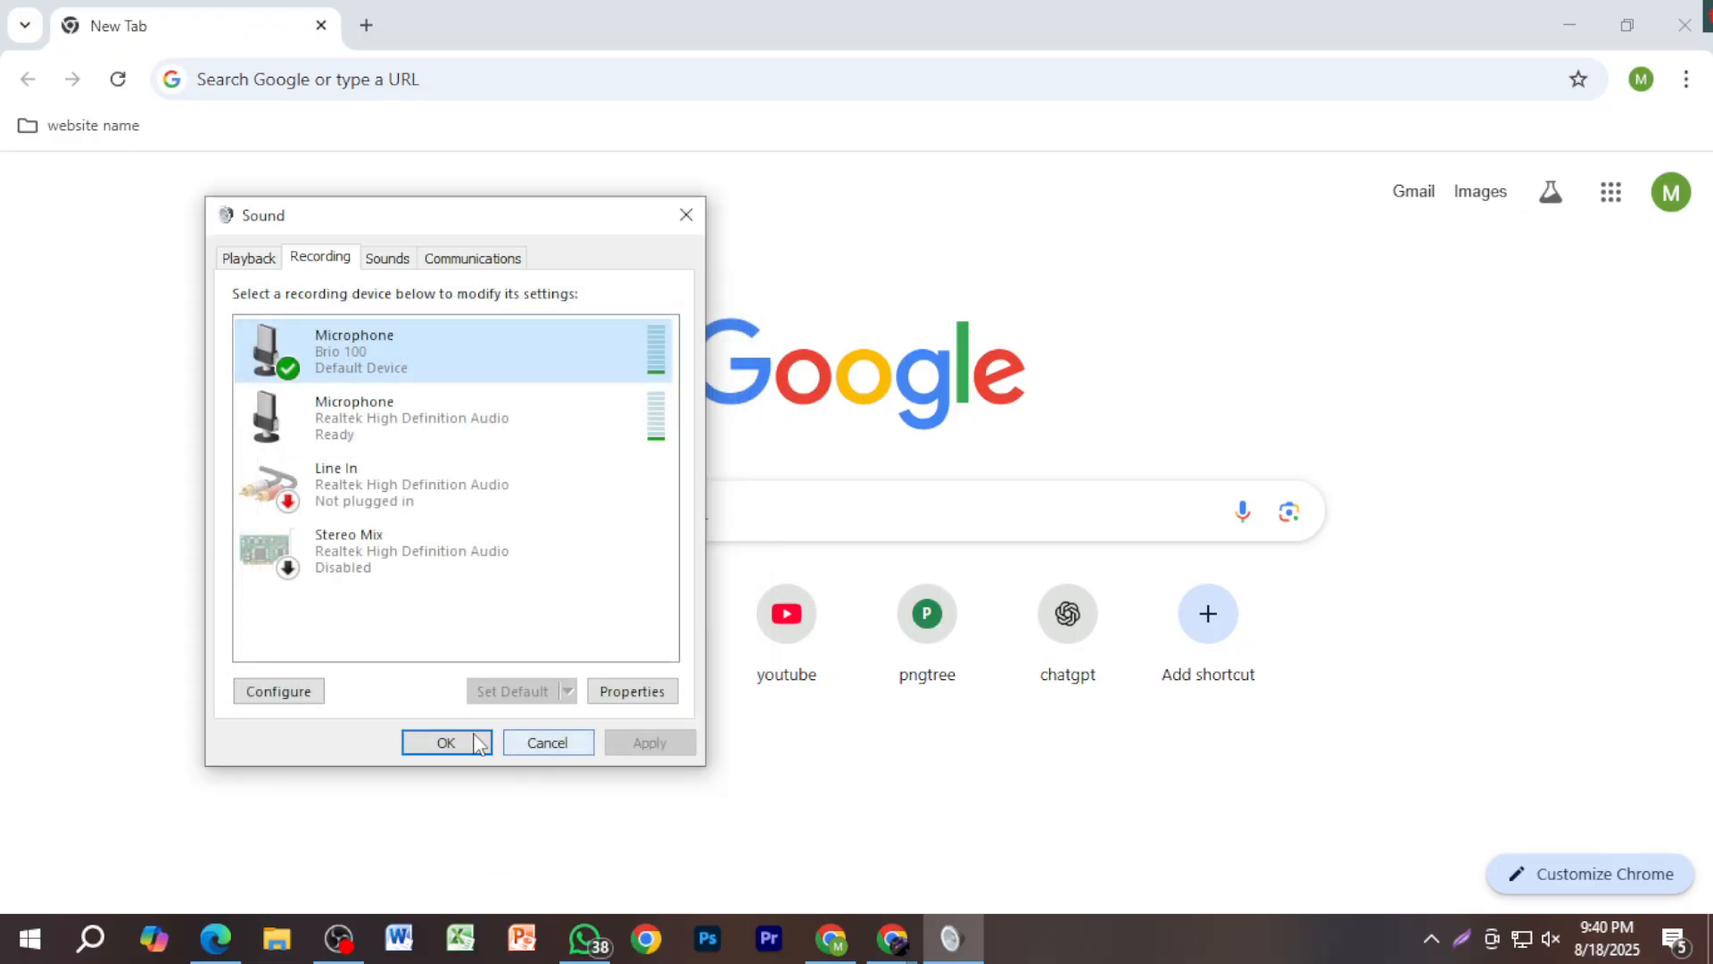
click(473, 738)
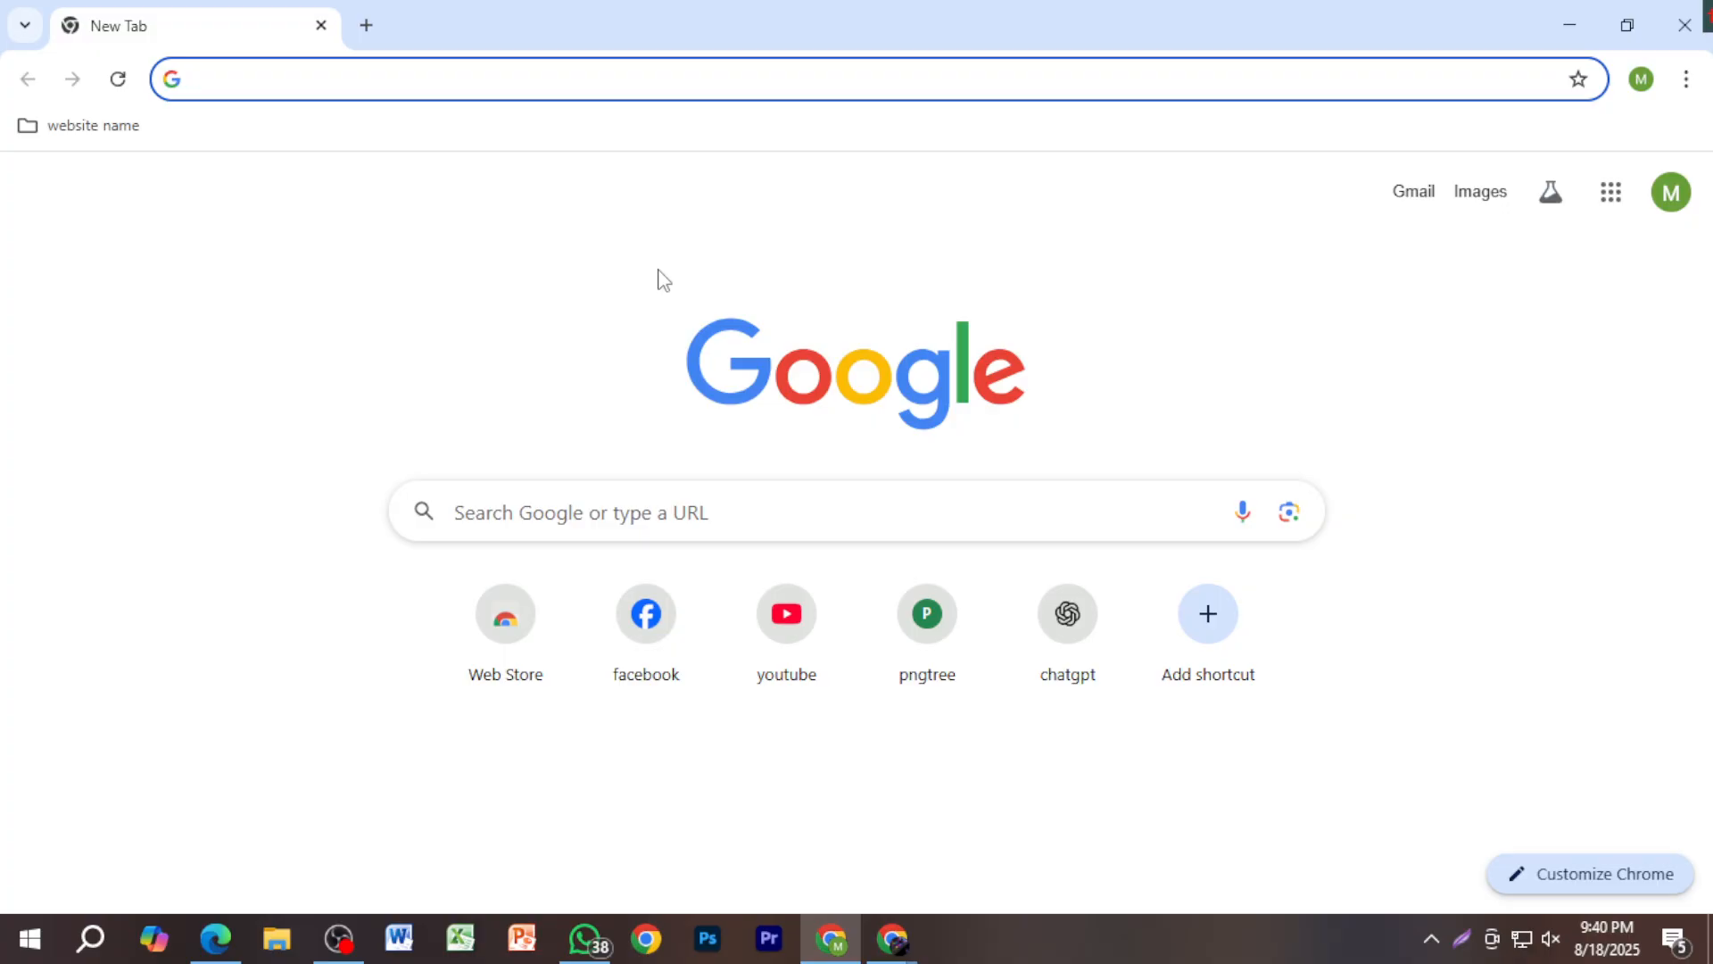
Step: Capture a 546x195 area of the New Tab page and mark it with a red tick and arrow
key(Print)
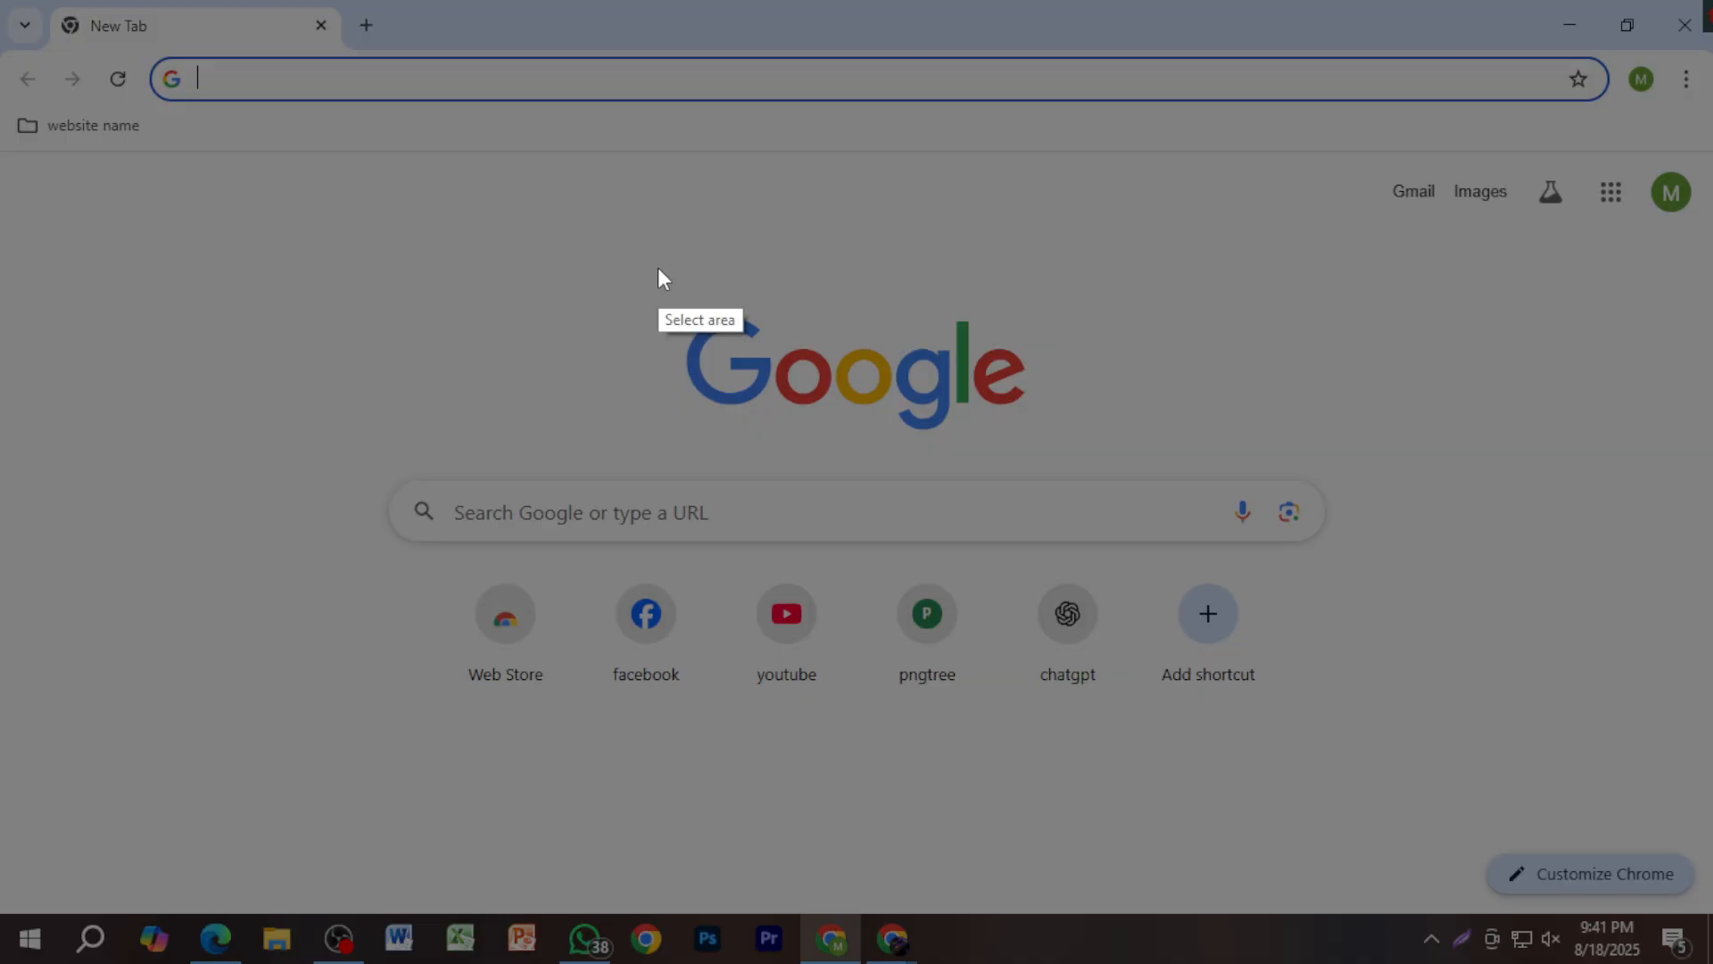
drag(68, 163, 753, 408)
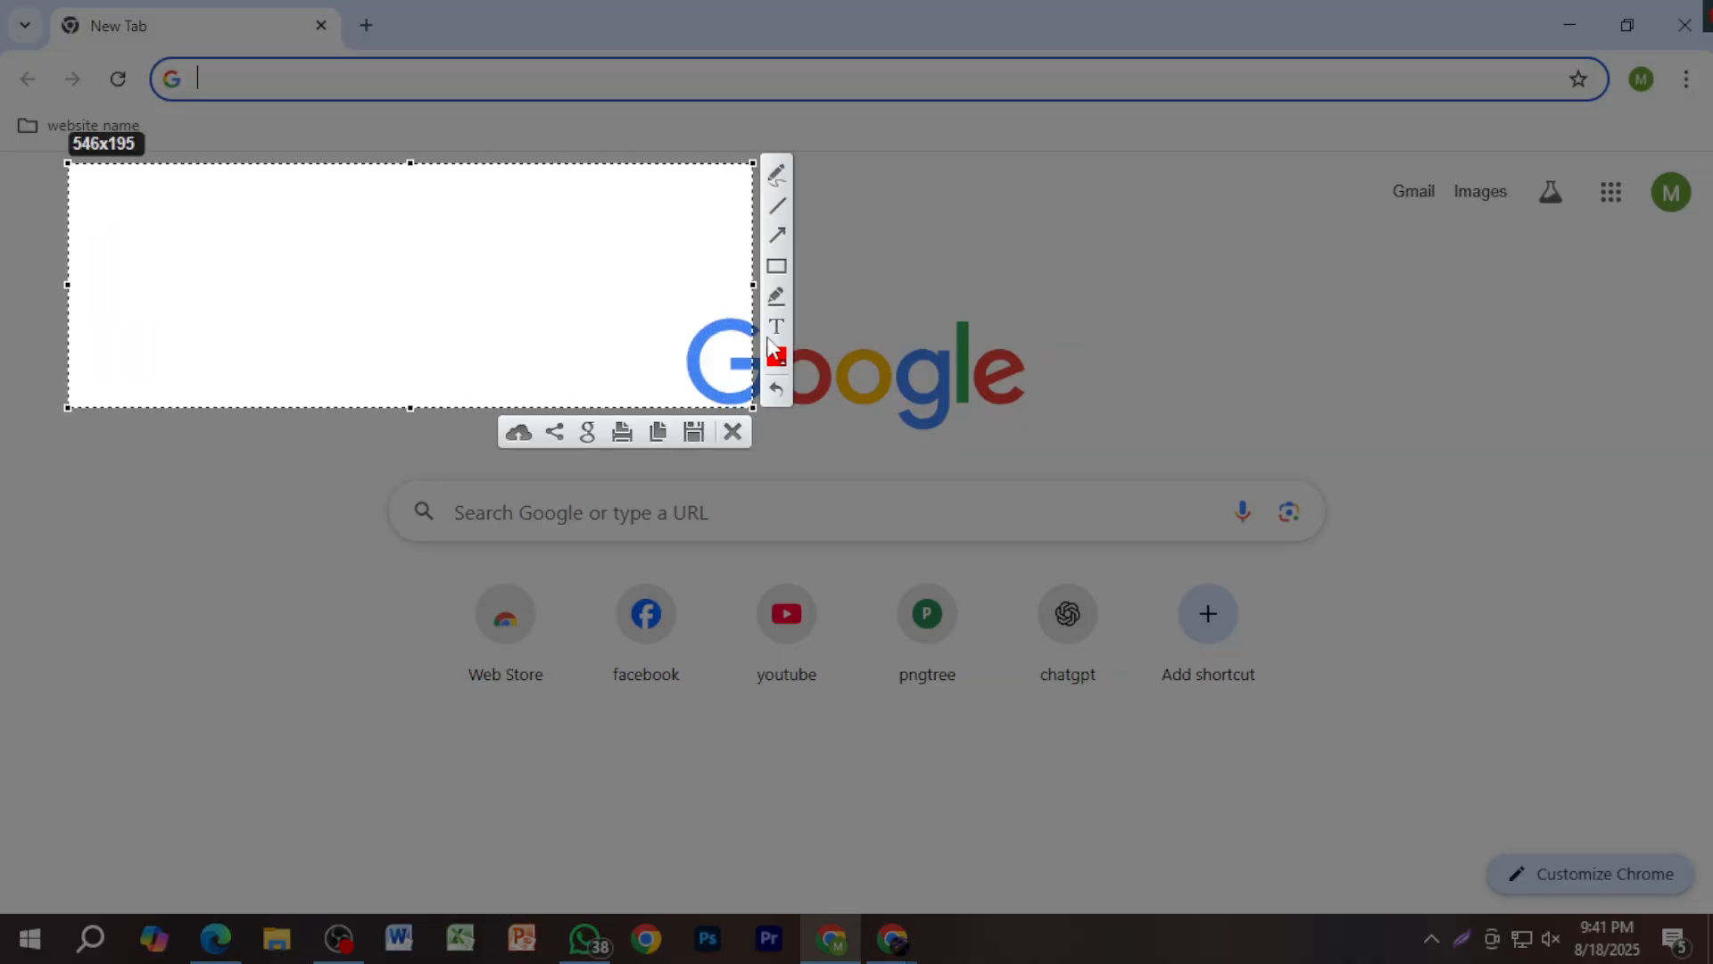
mouse_move(104, 214)
mouse_down()
mouse_move(129, 232)
mouse_move(270, 154)
mouse_up()
mouse_move(184, 216)
mouse_down()
mouse_move(412, 214)
mouse_move(400, 239)
mouse_up()
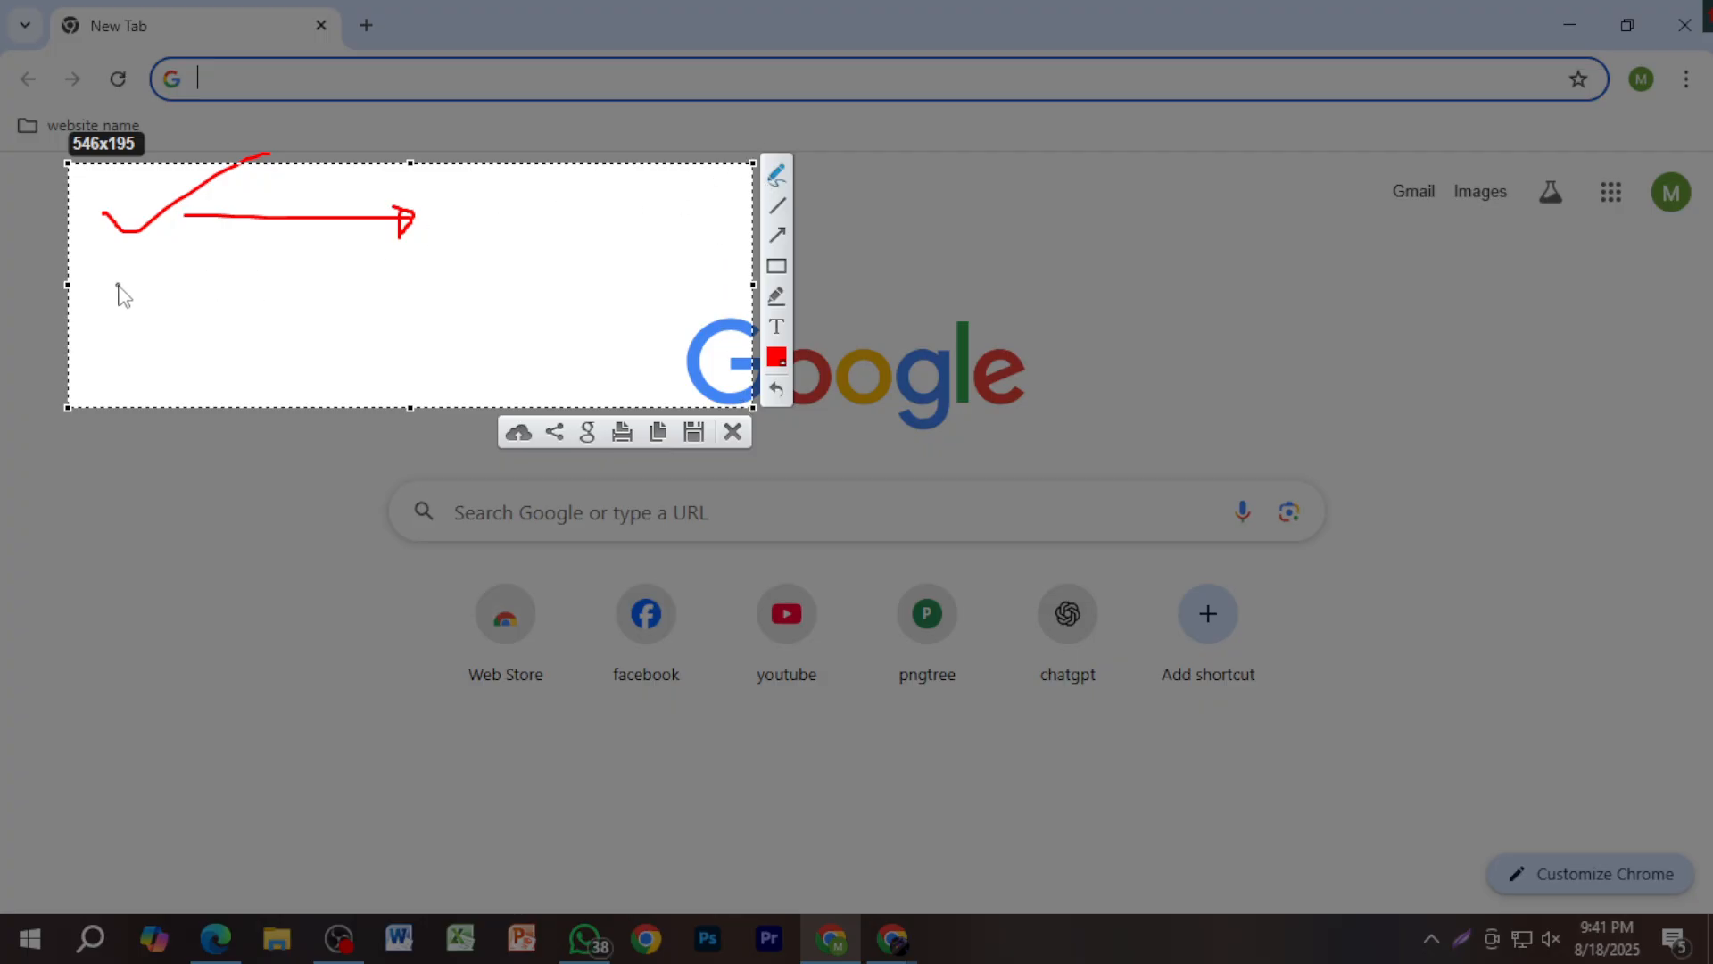
Step: Add a second red arrow and another red tick to the capture, then discard it
mouse_move(117, 281)
mouse_down()
mouse_move(434, 273)
mouse_move(421, 306)
mouse_move(406, 262)
mouse_up()
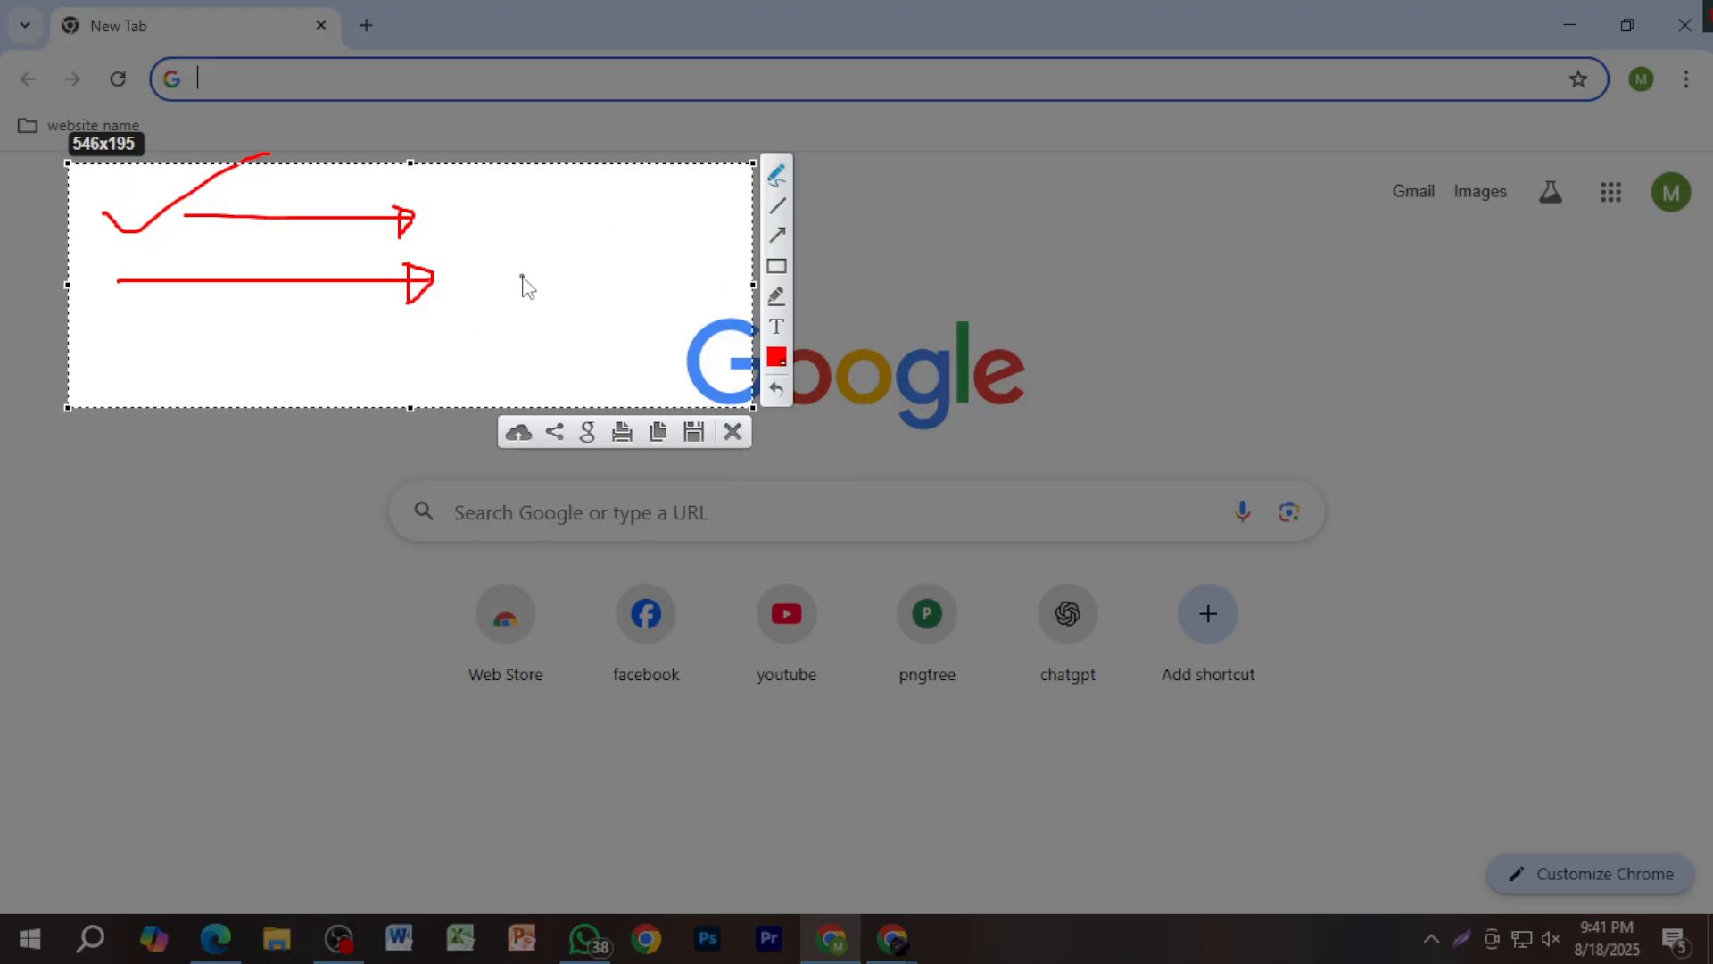
drag(493, 223, 705, 218)
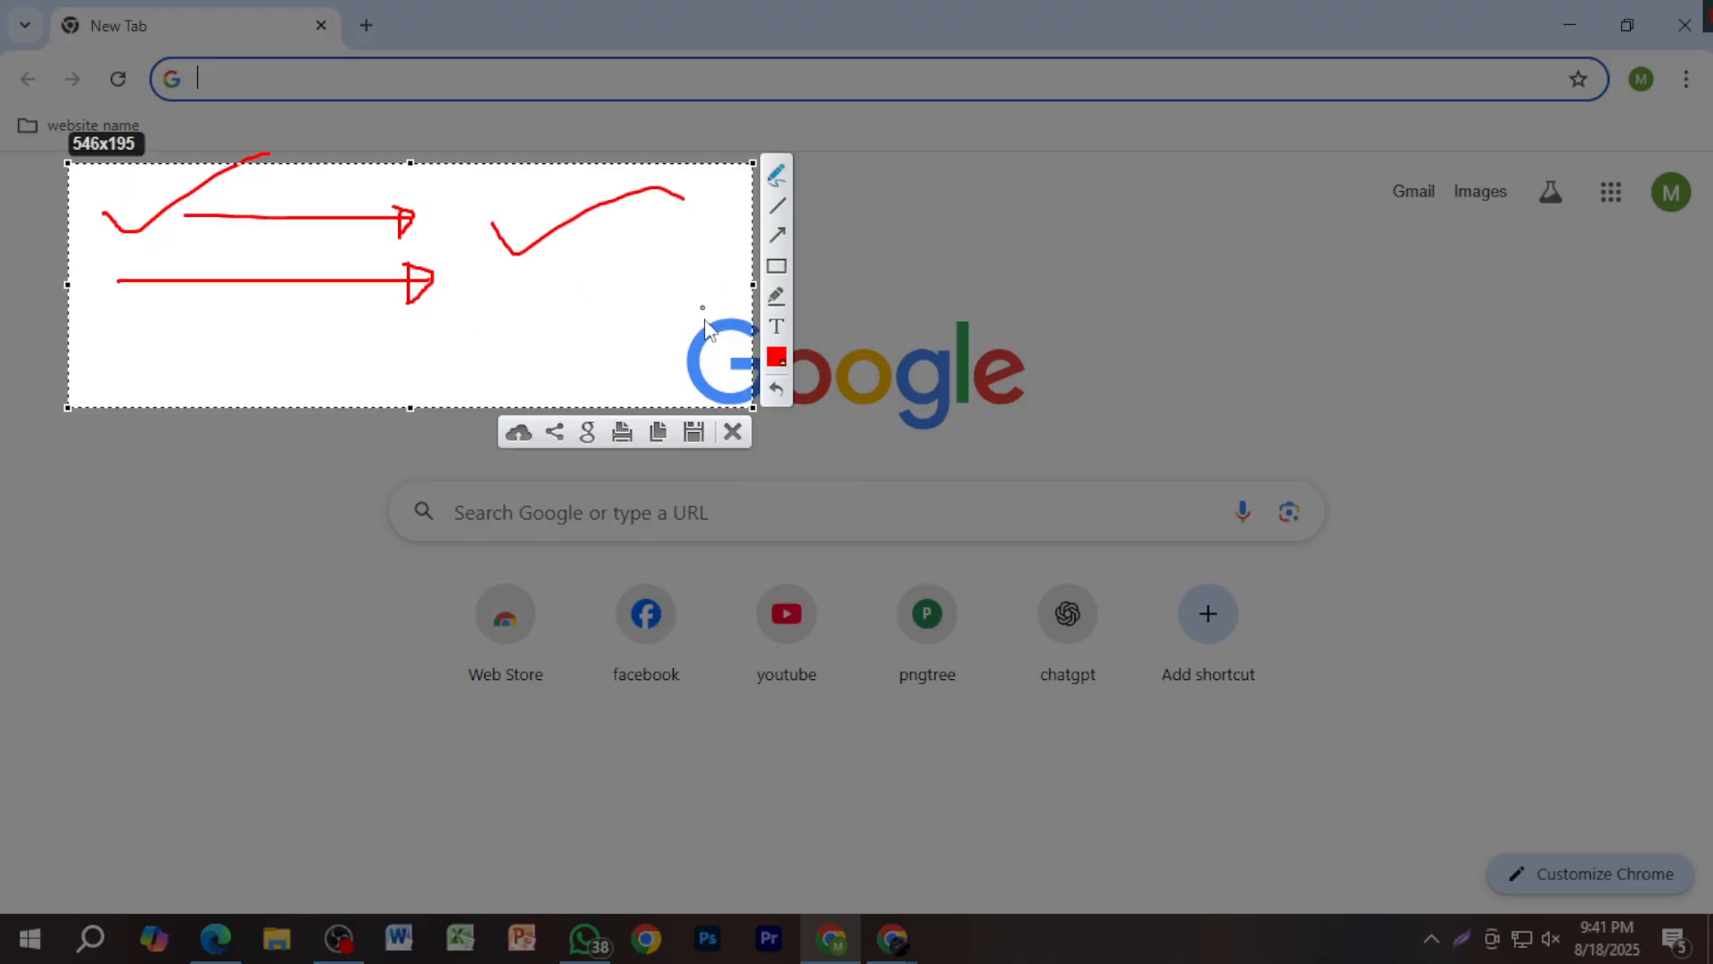
click(733, 428)
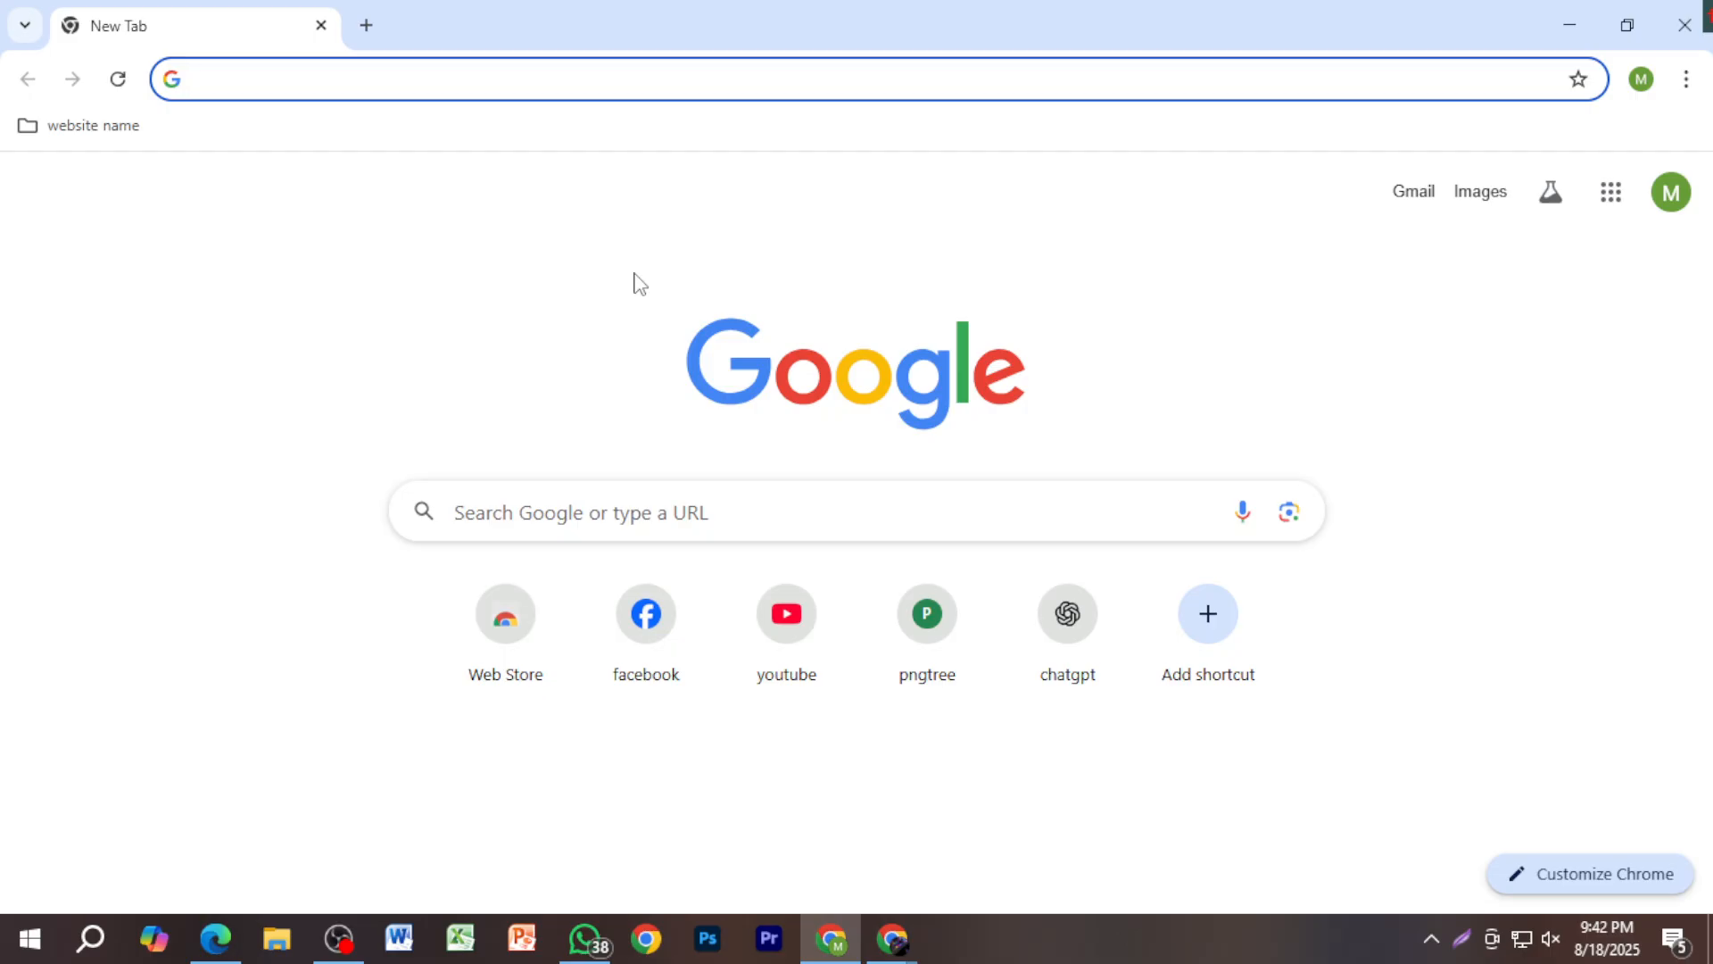
Step: Capture a 526x186 area at the page's top-left and frame it with a red rectangle
key(Print)
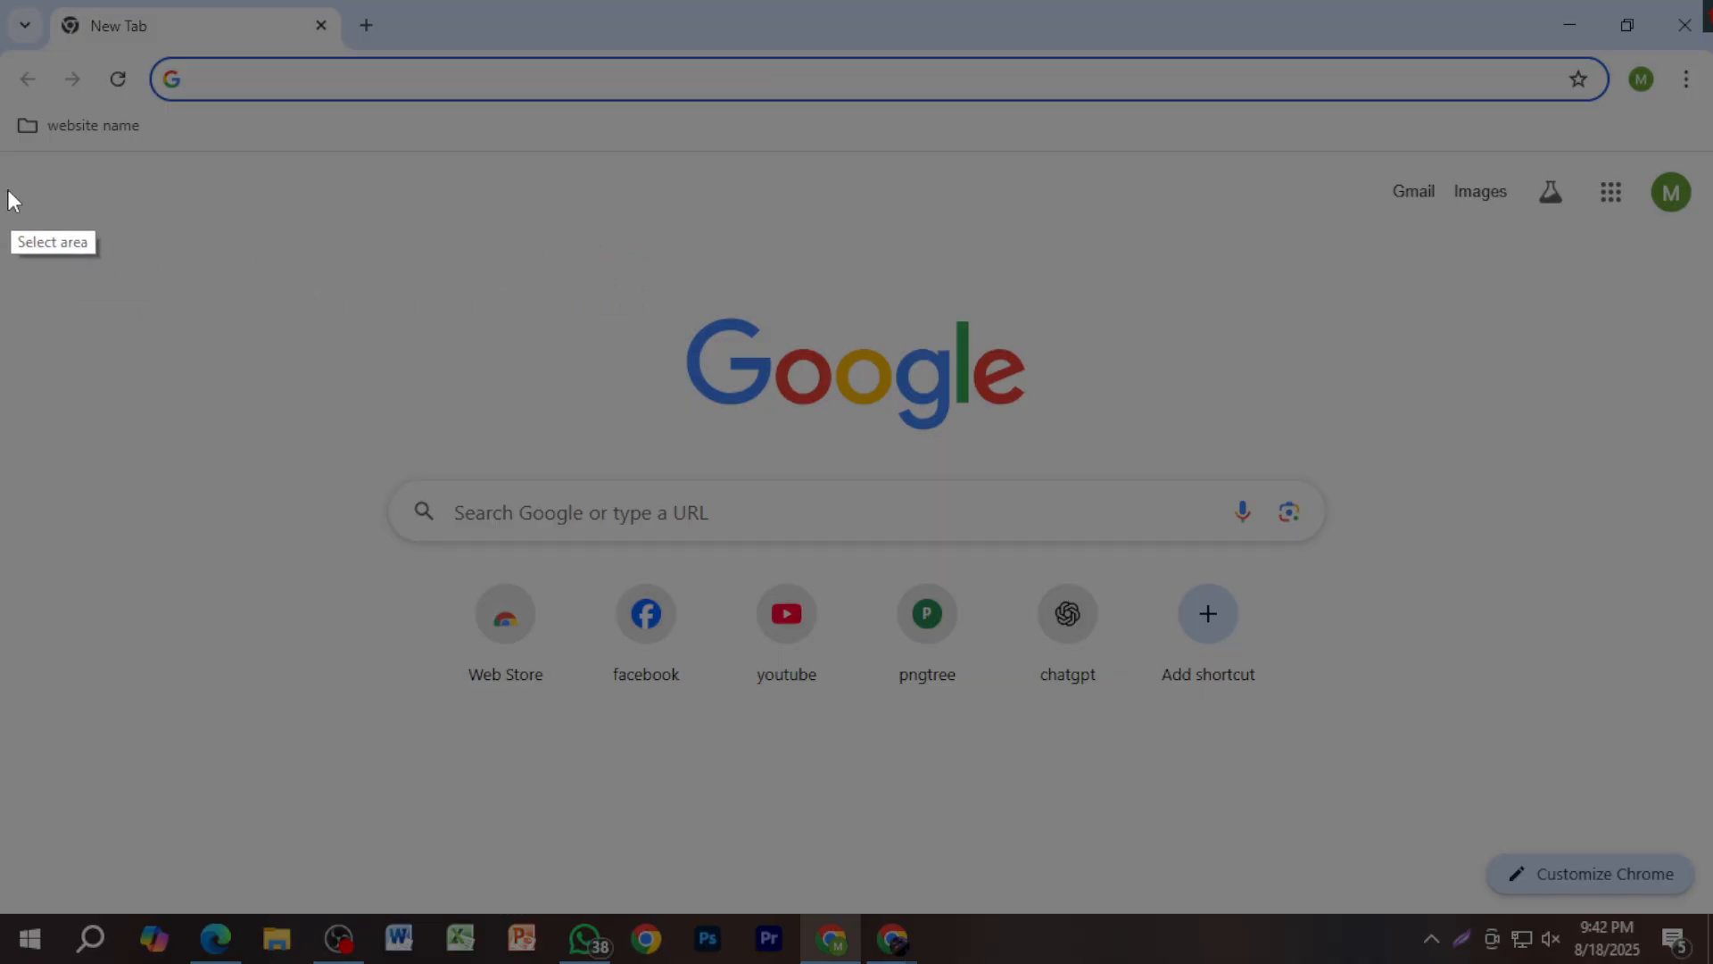
drag(7, 190, 661, 423)
drag(502, 339, 505, 381)
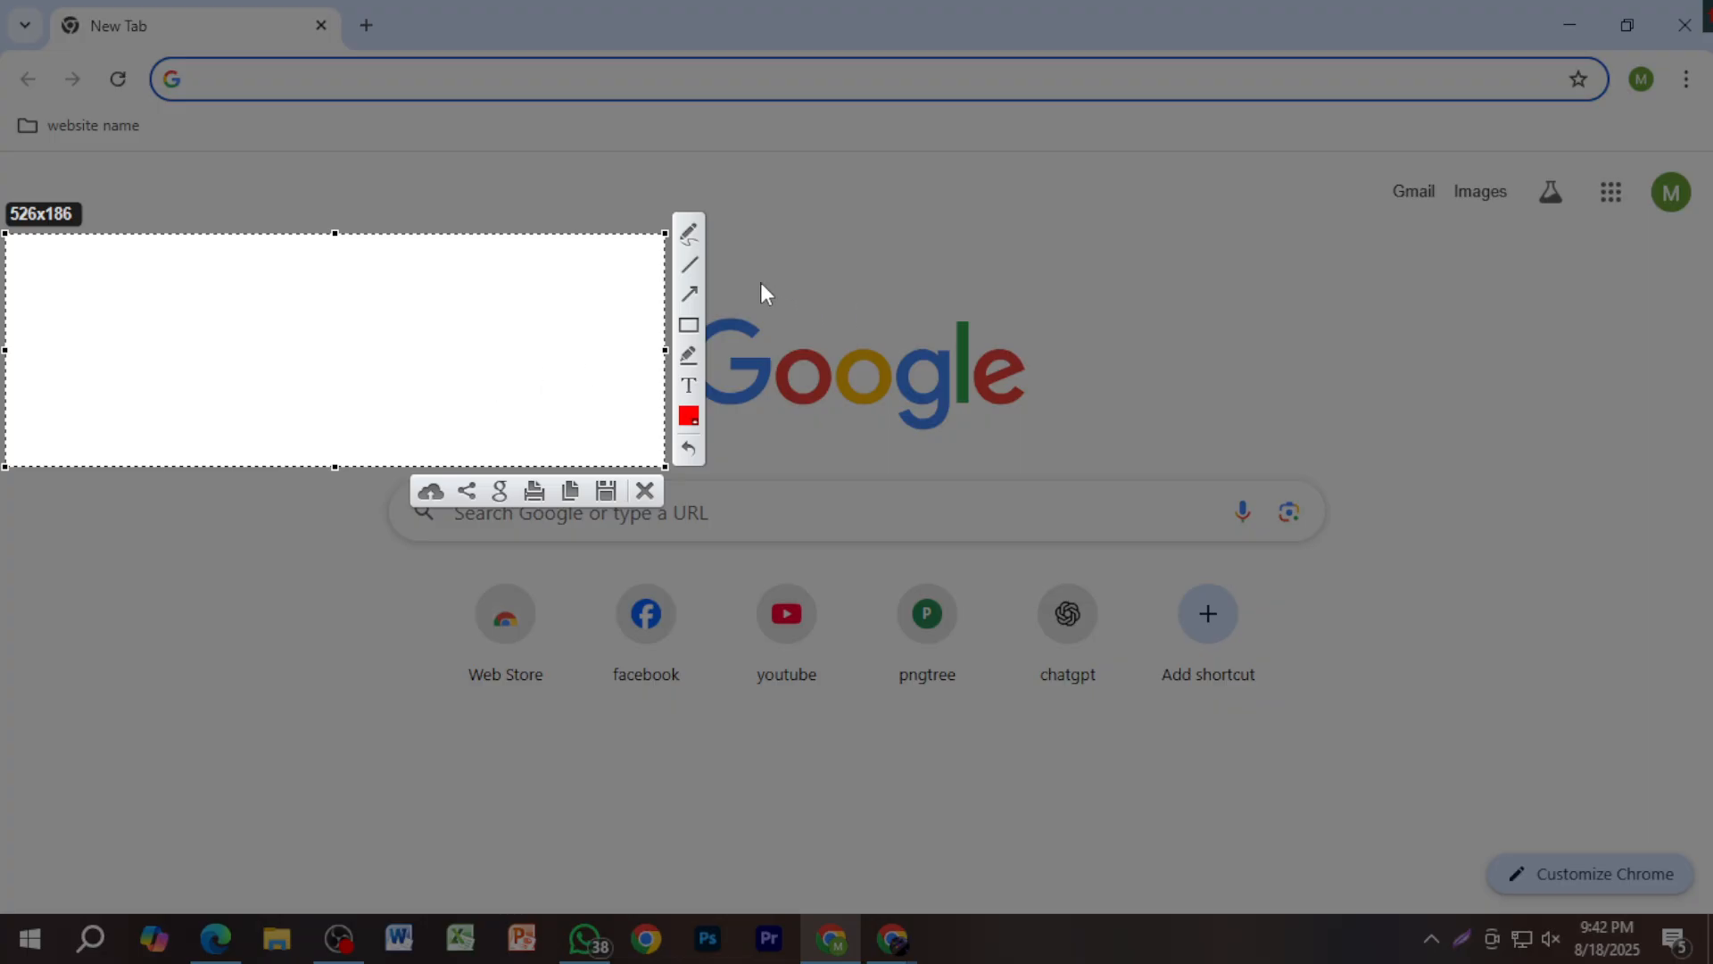
click(688, 332)
mouse_move(22, 251)
mouse_down()
mouse_move(130, 325)
mouse_move(650, 428)
mouse_move(646, 453)
mouse_up()
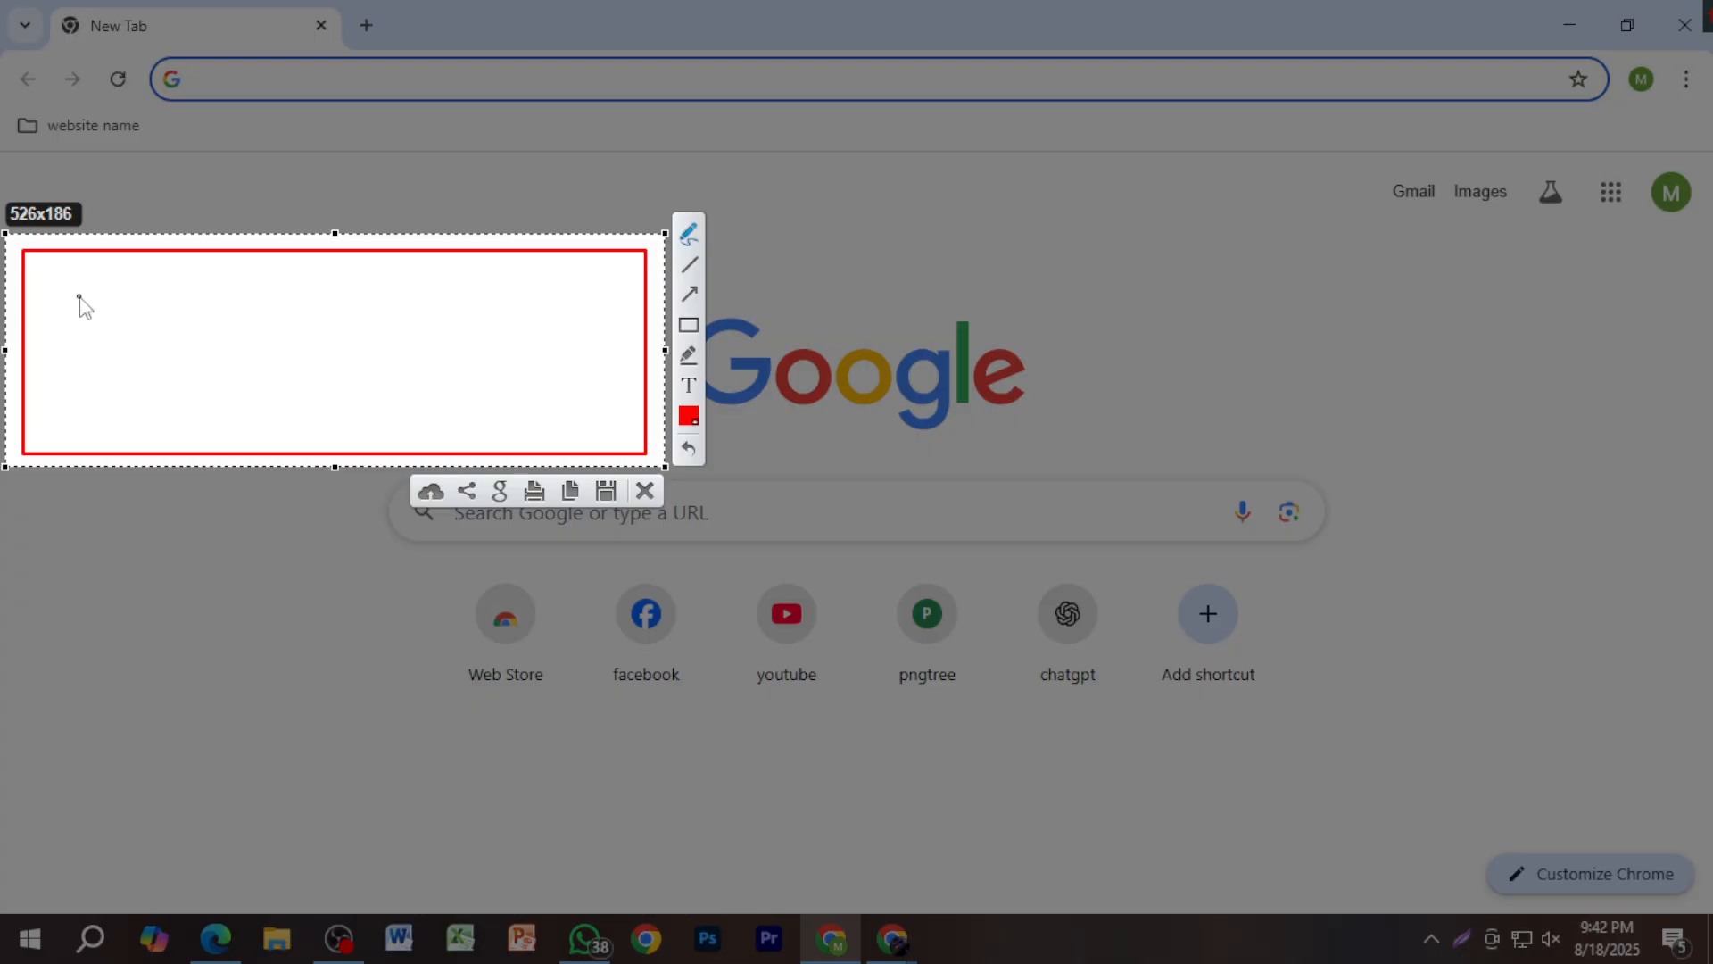
Step: Draw a red tick inside the framed capture, then undo it
drag(79, 296, 222, 254)
click(688, 453)
Step: Close the Lightshot capture without saving, leaving Chrome's blank New Tab page
click(642, 492)
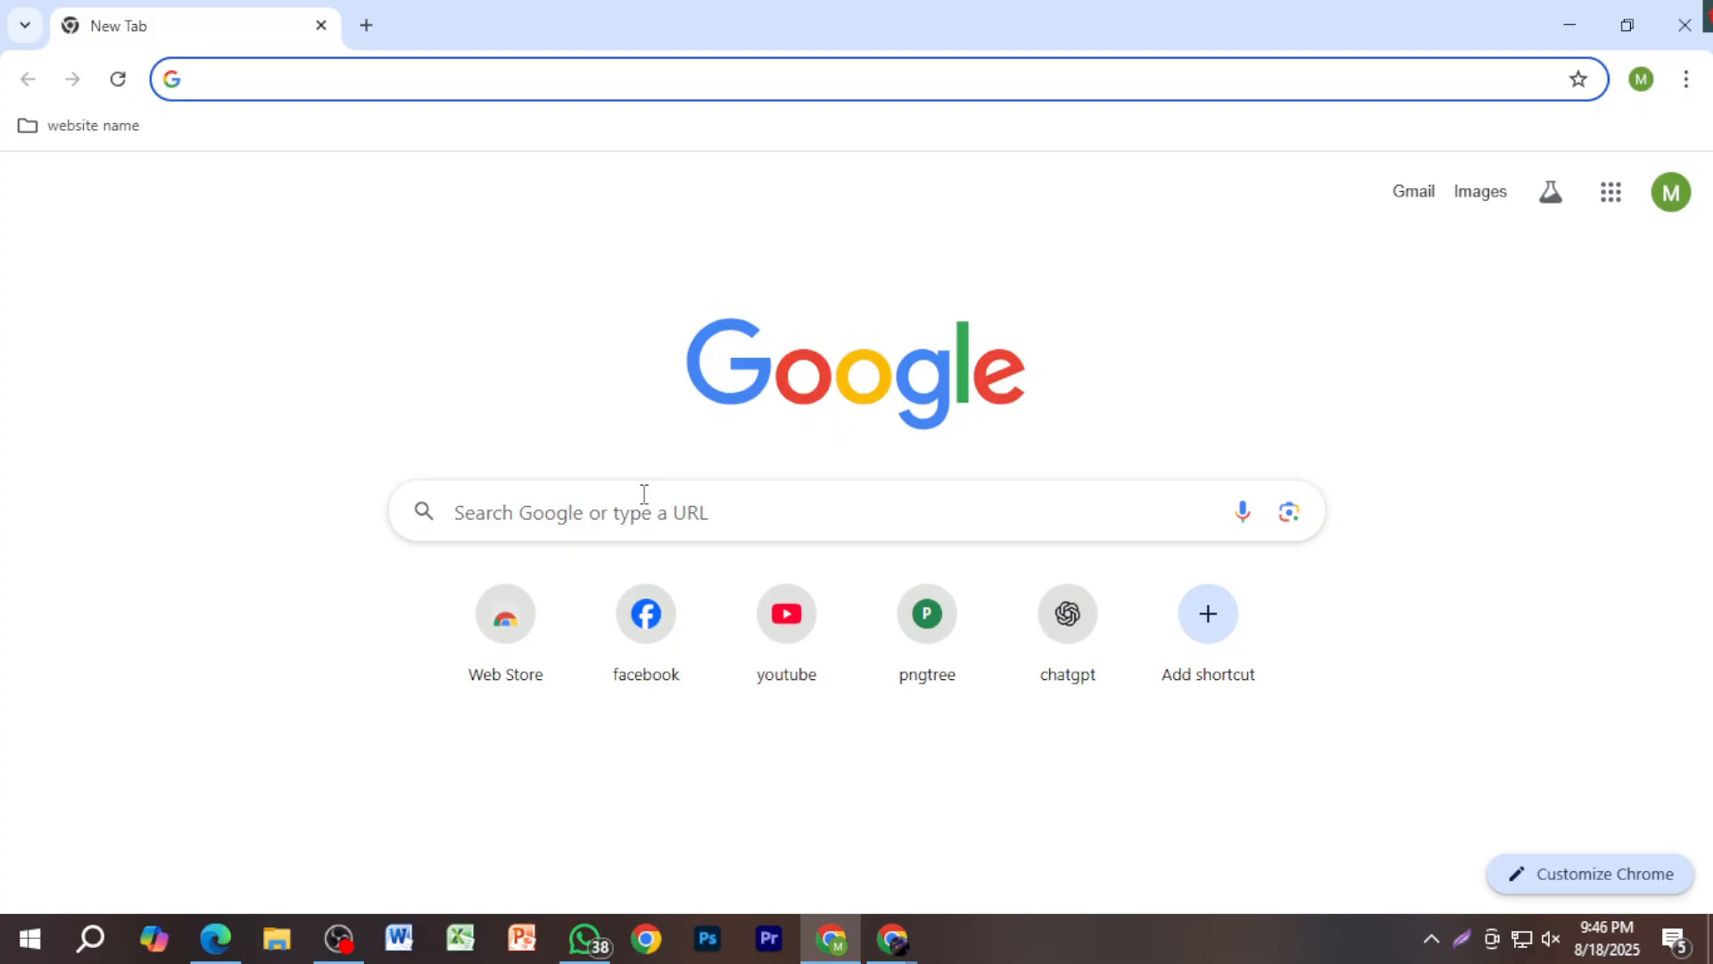
Step: Open the 'https' Word document from the Downloads folder, dismissing the chat notification
click(276, 937)
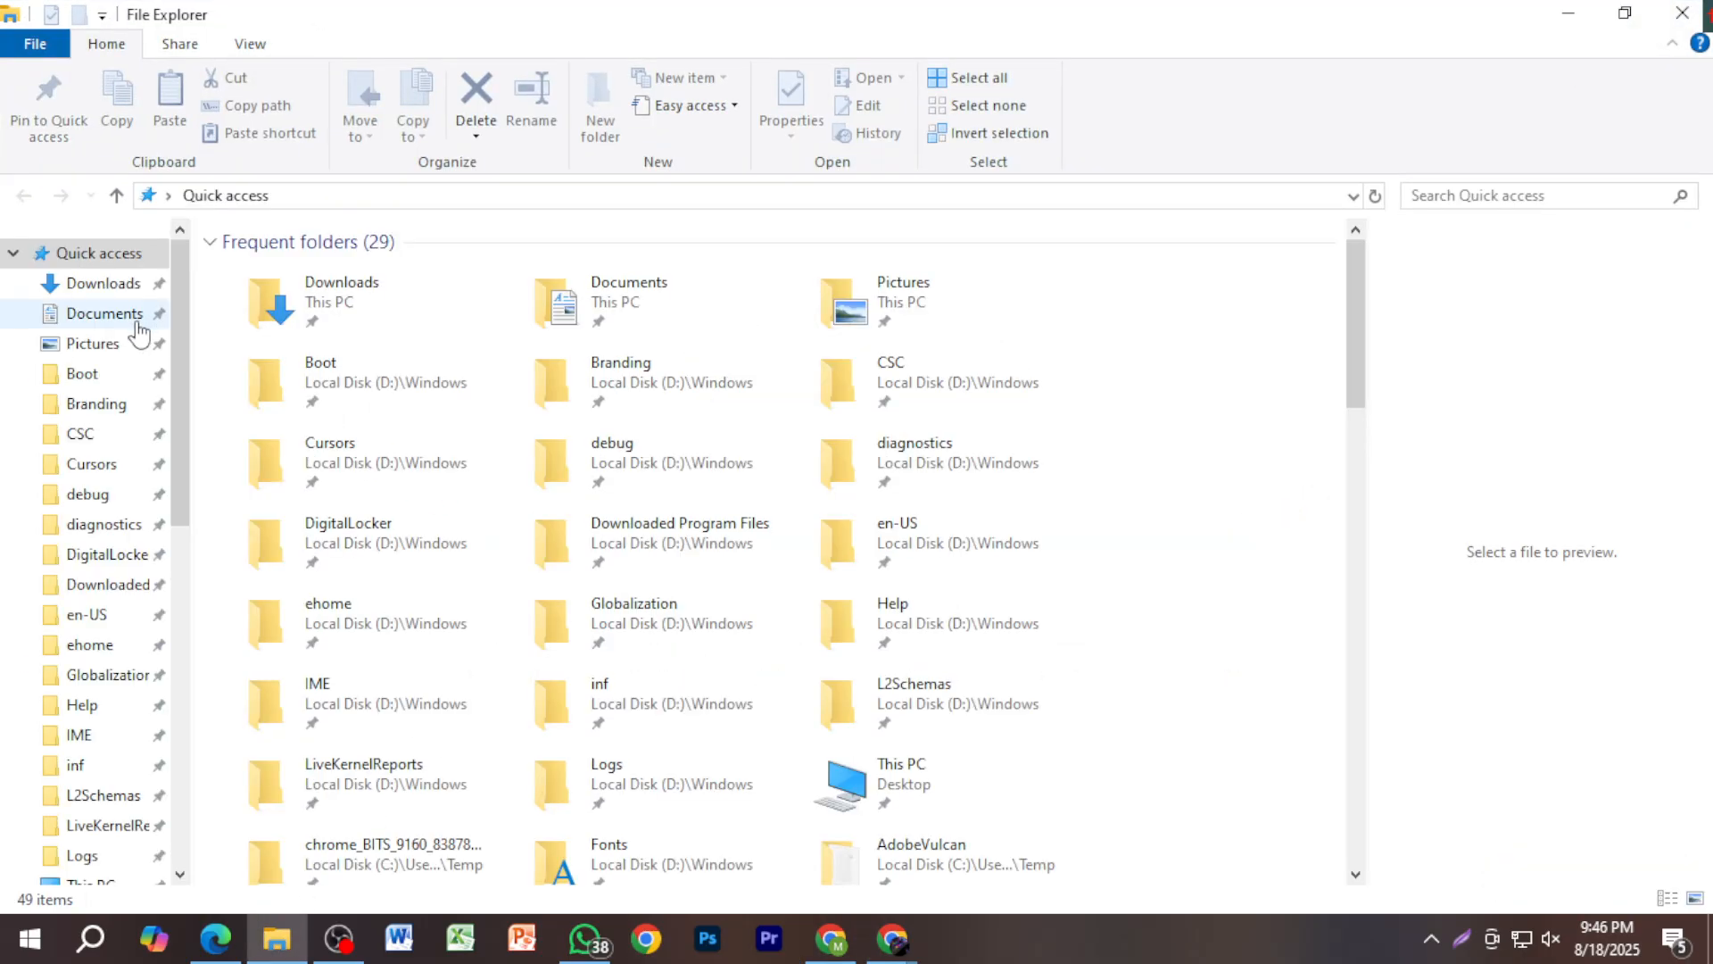
click(134, 284)
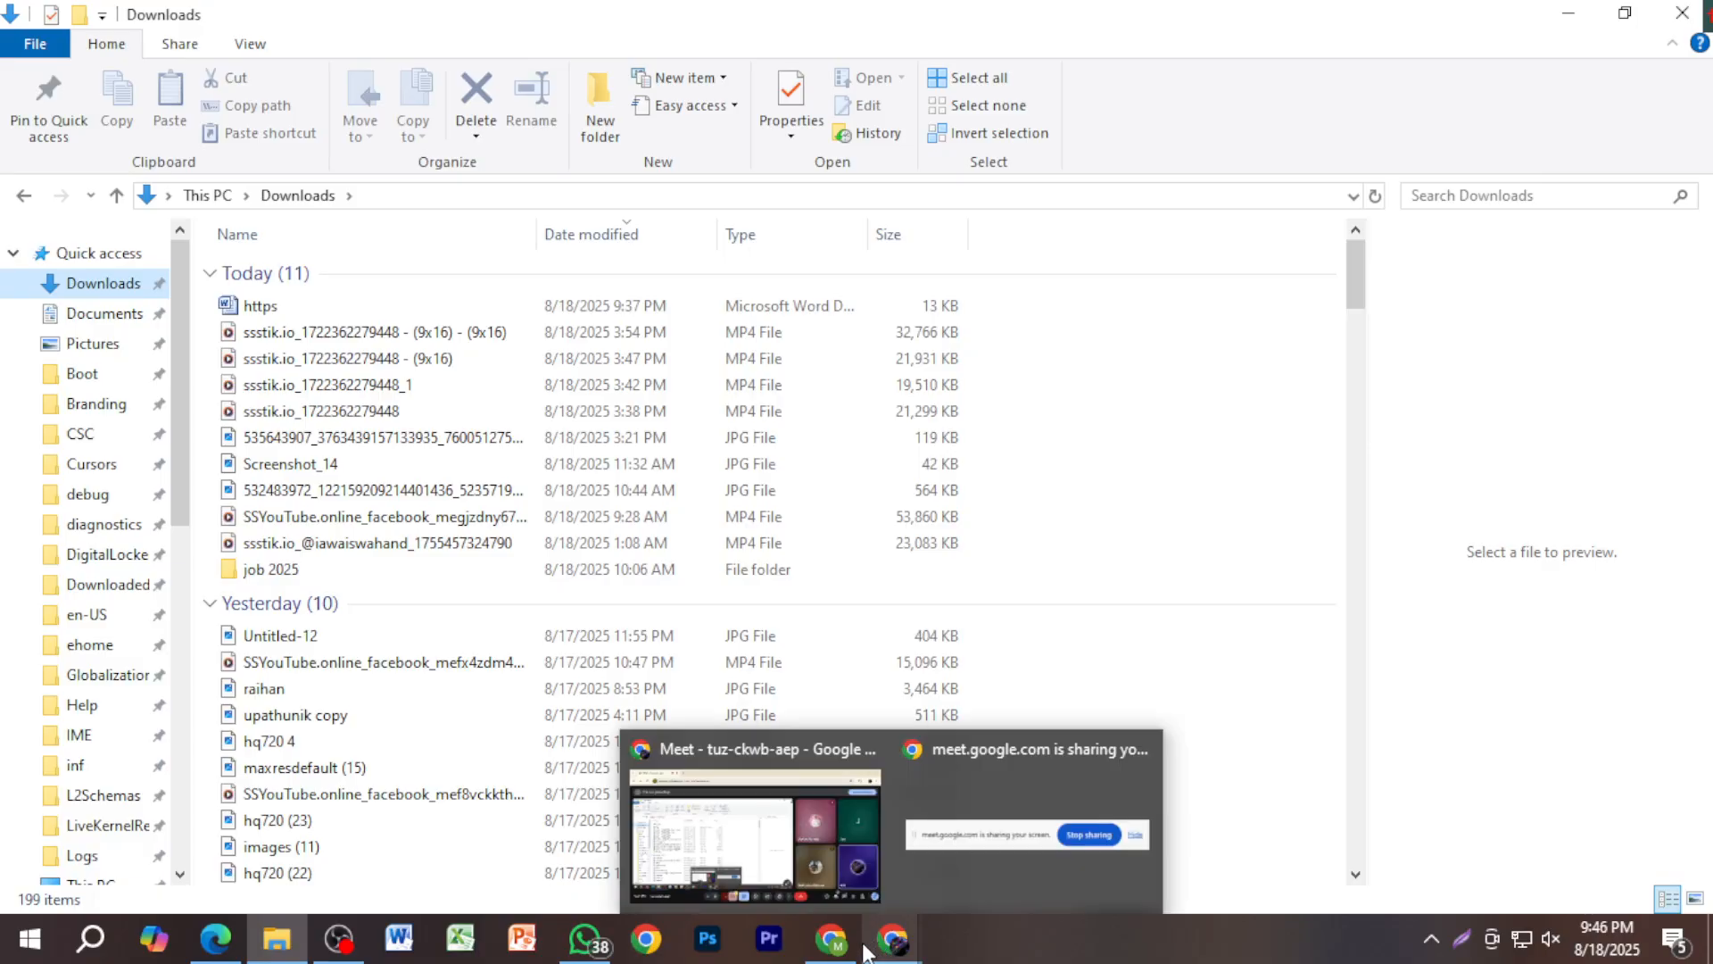
mouse_move(831, 941)
click(755, 810)
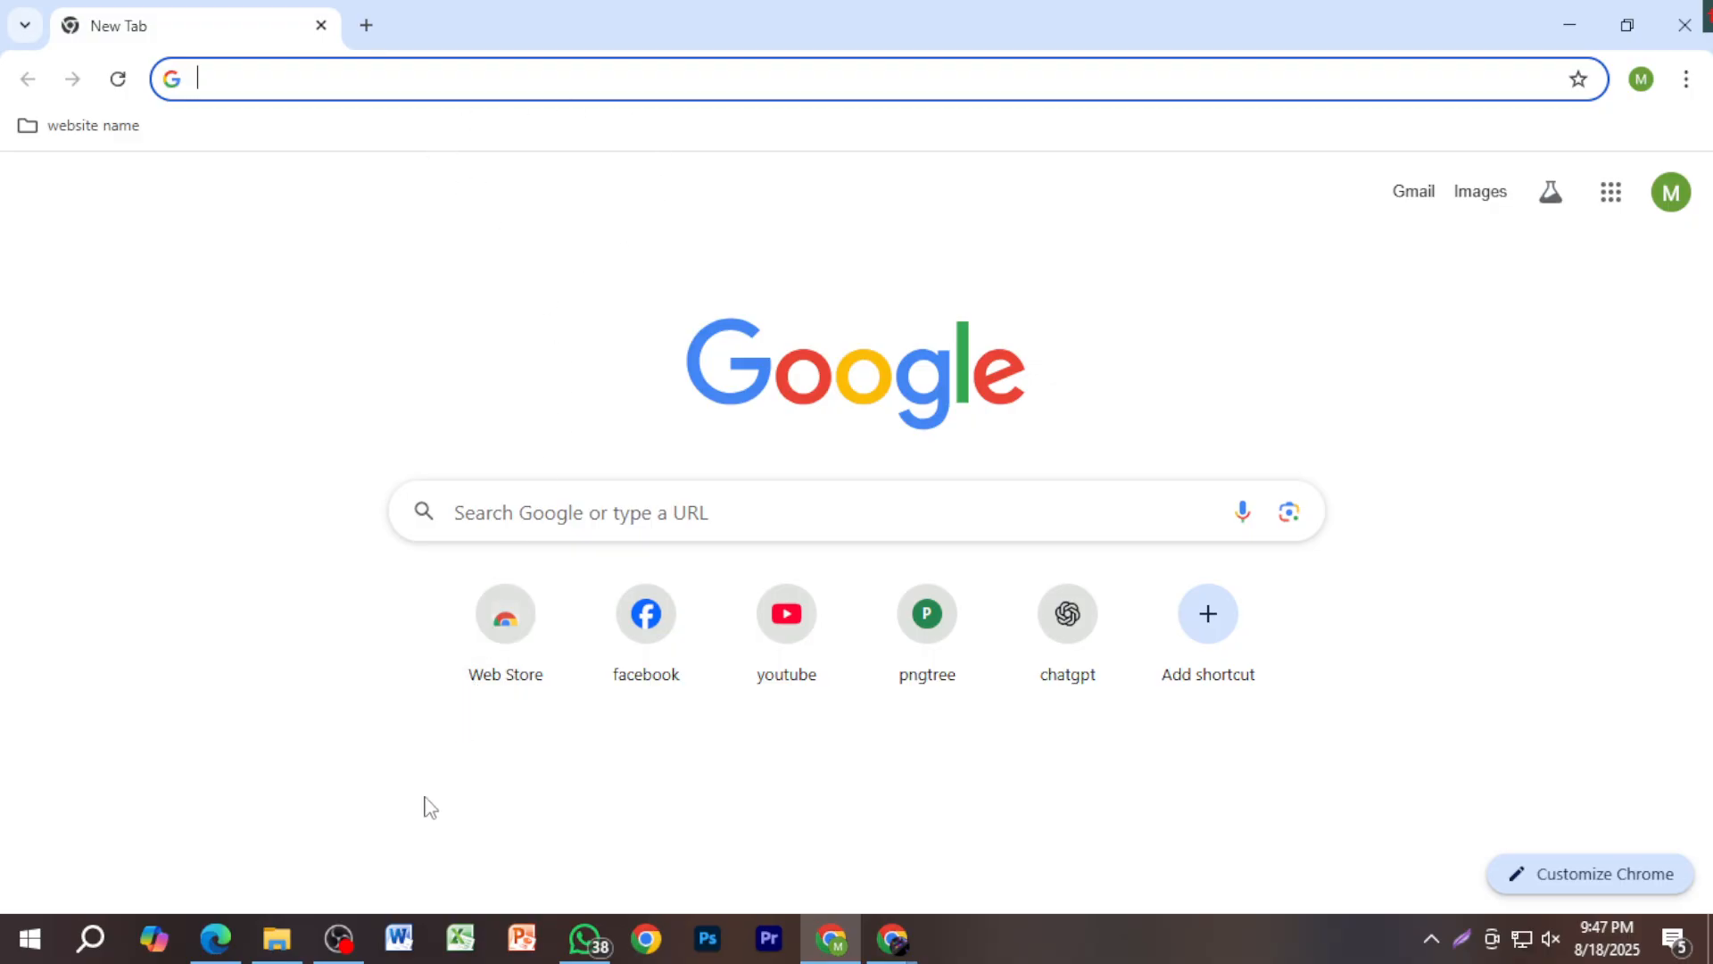
click(277, 939)
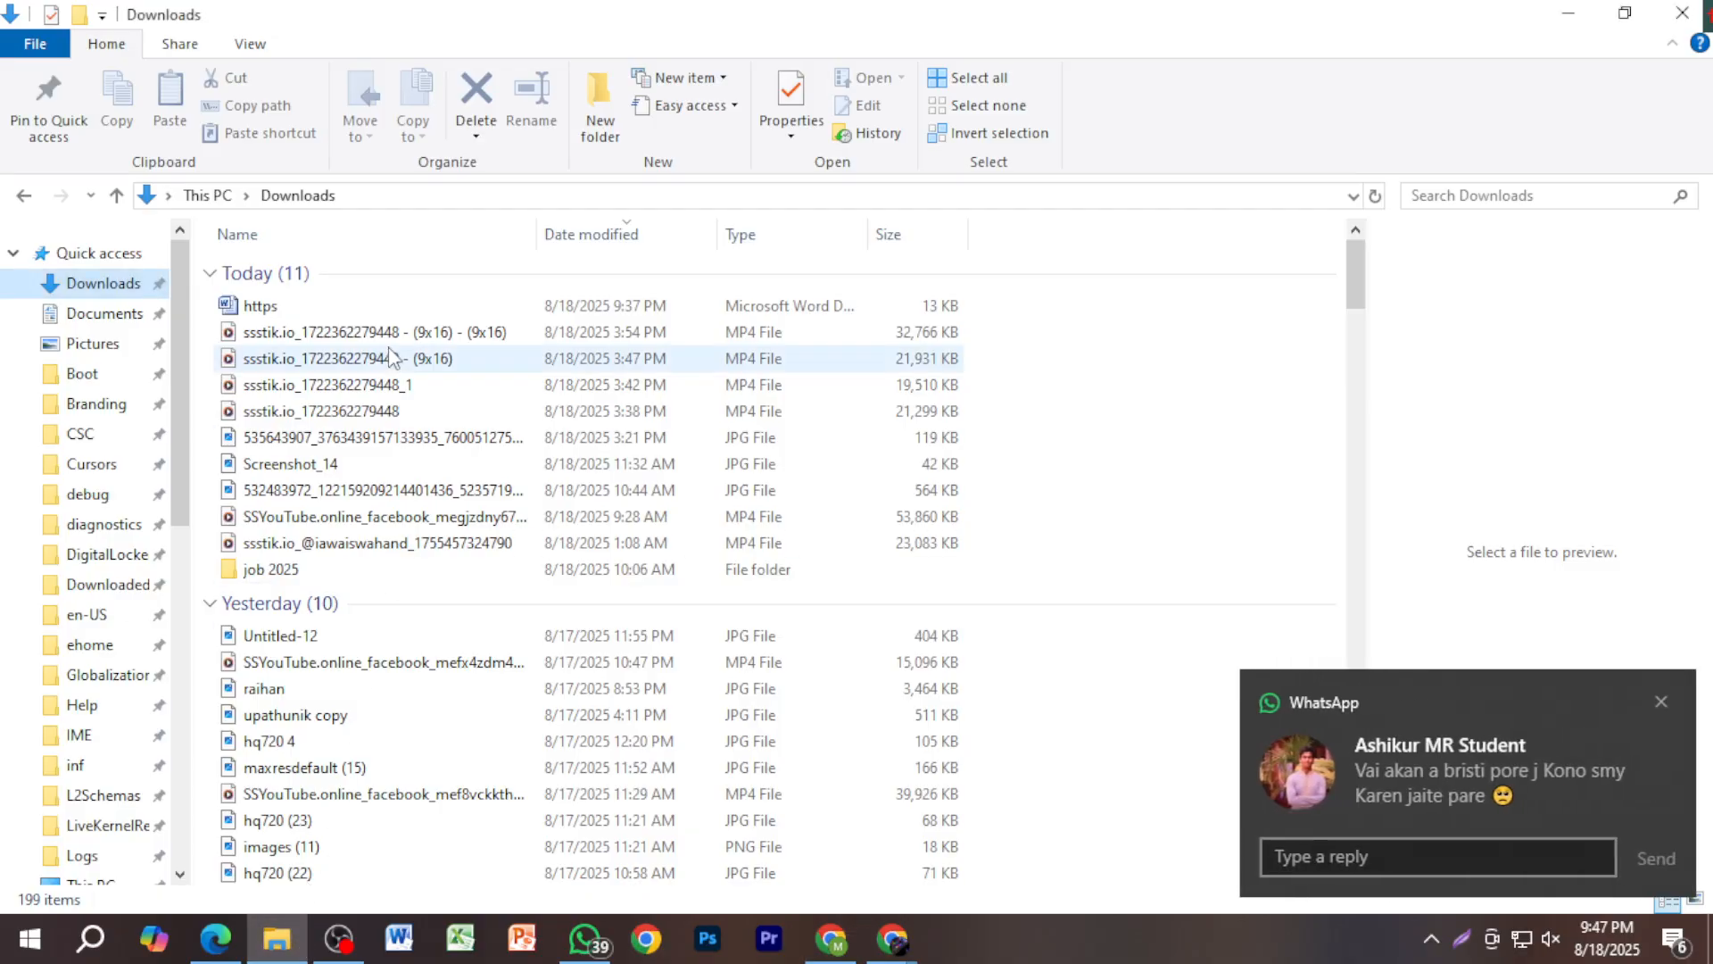
click(1658, 702)
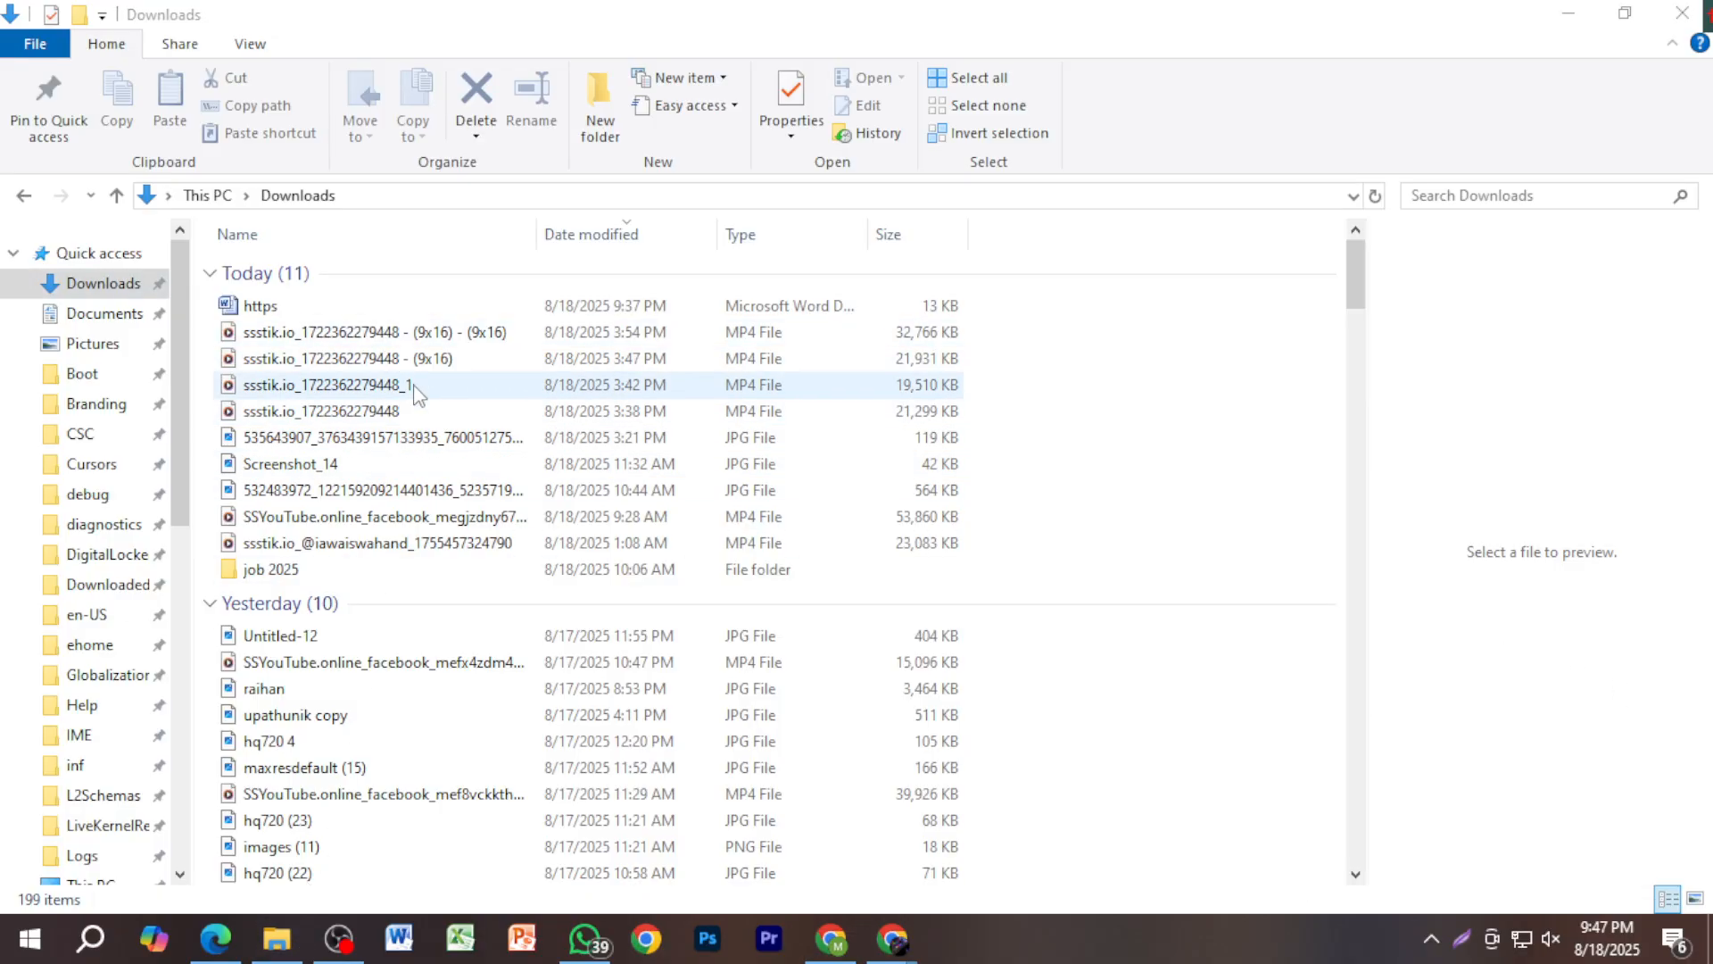
click(393, 311)
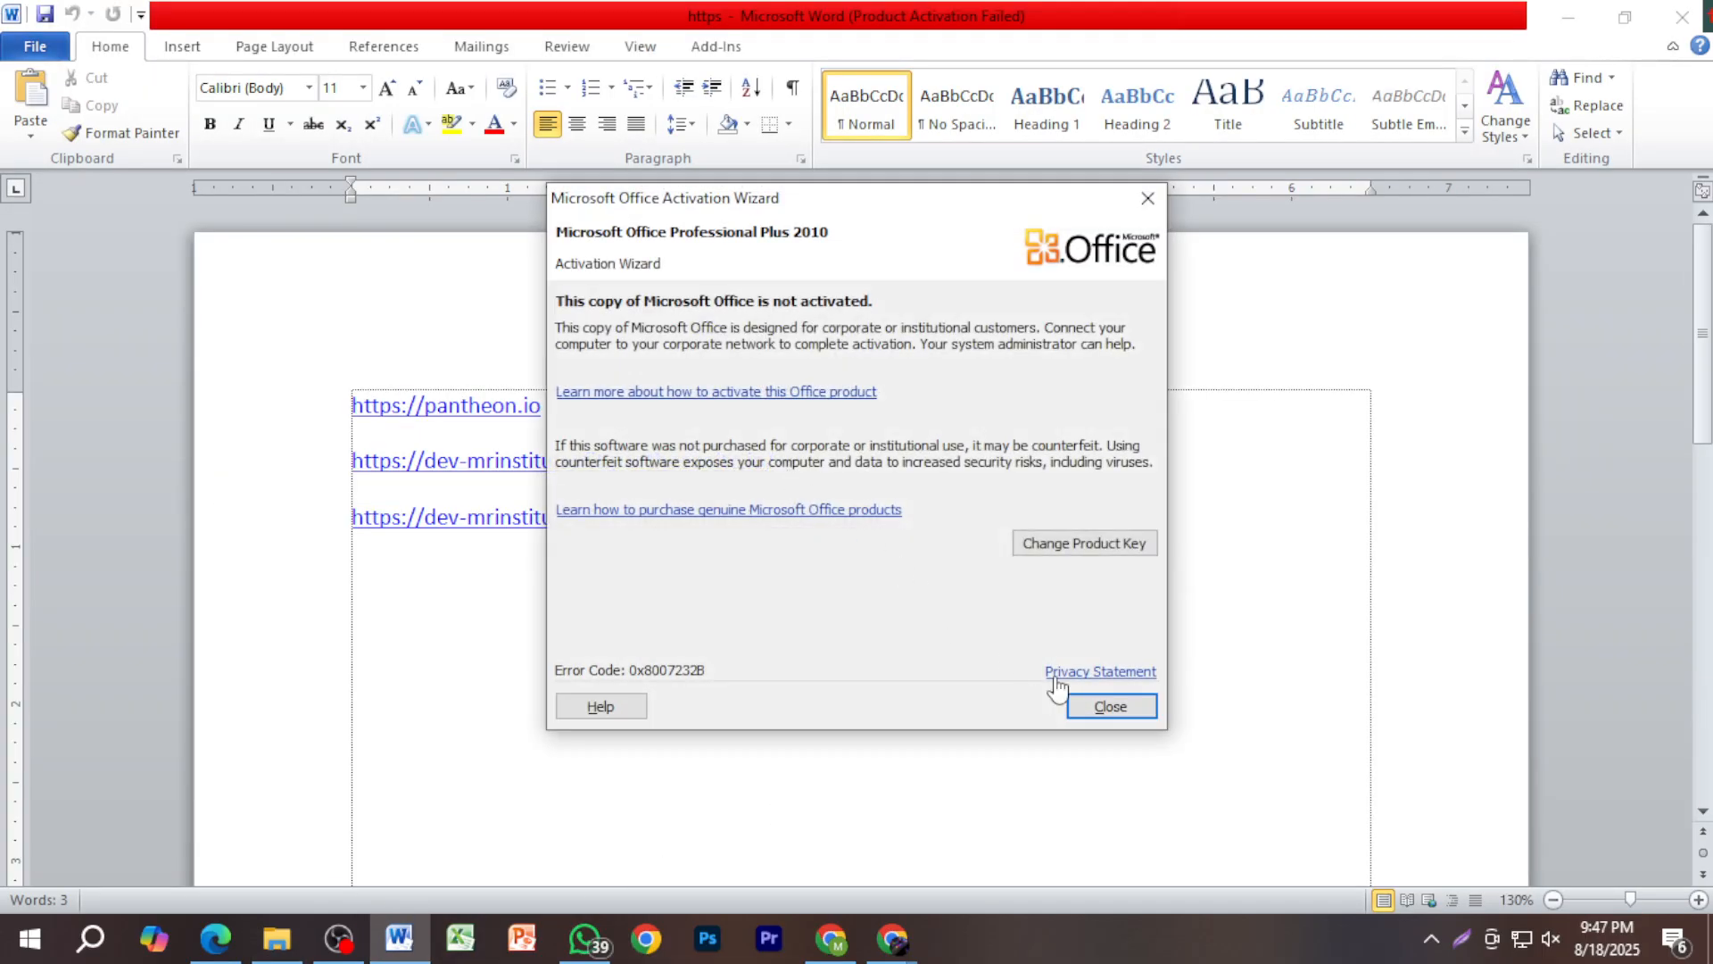
click(1104, 708)
click(278, 489)
key(ctrl+c)
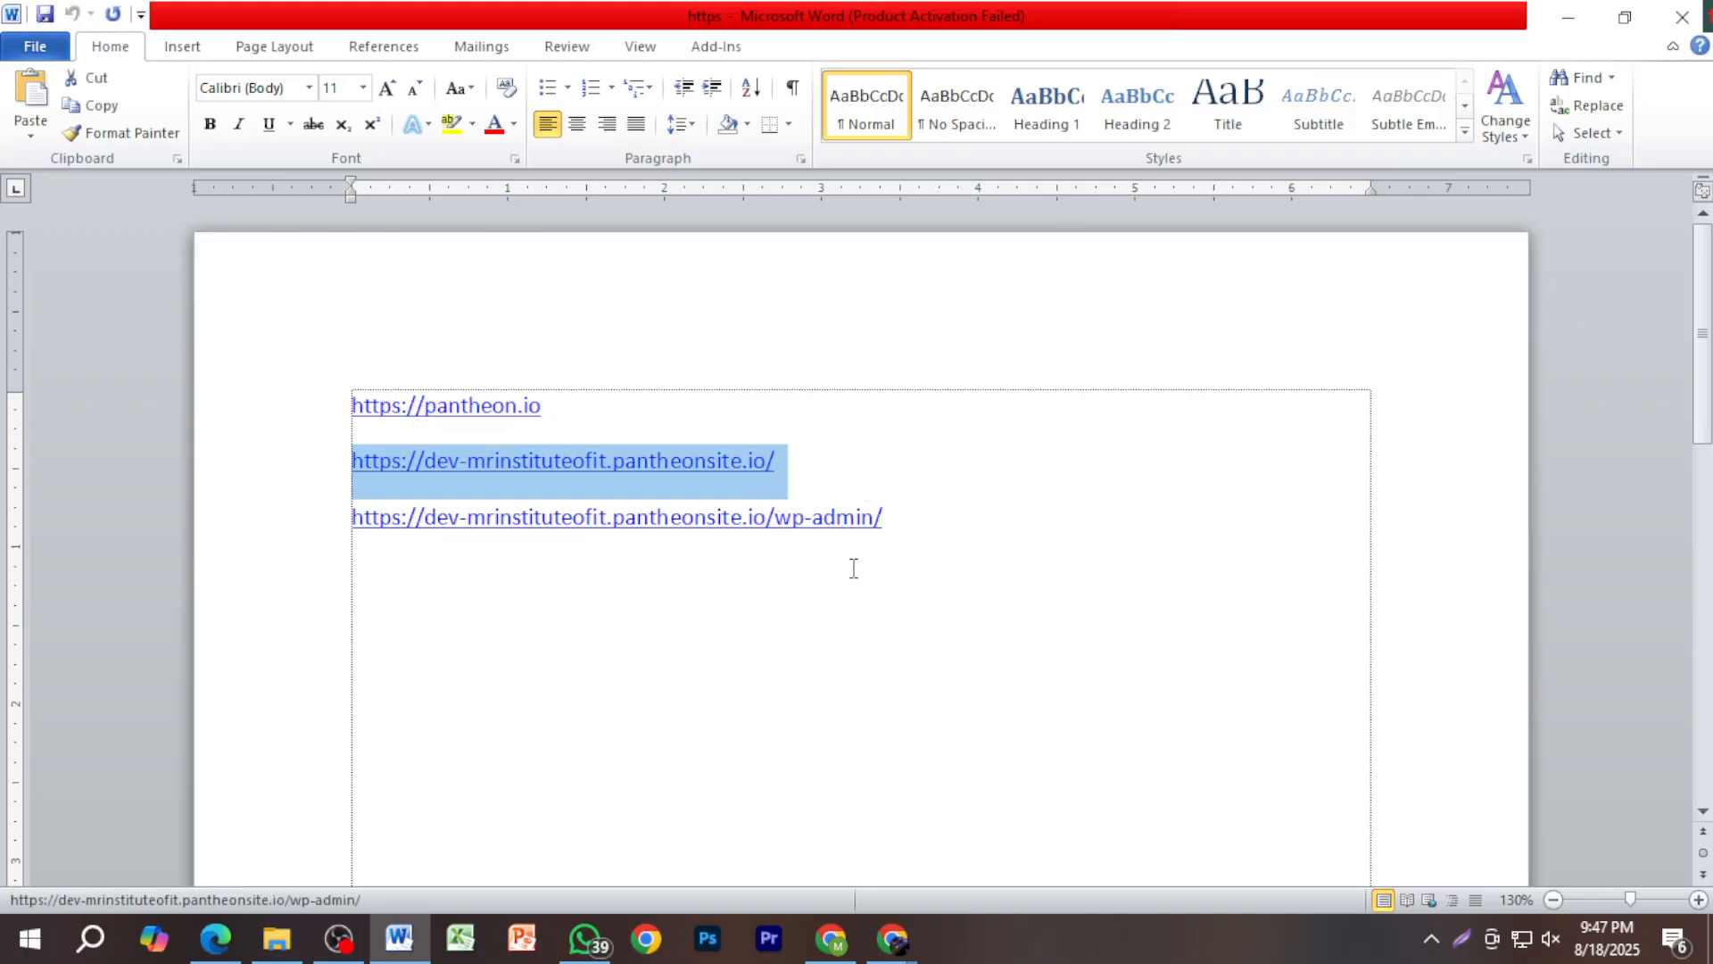
click(895, 943)
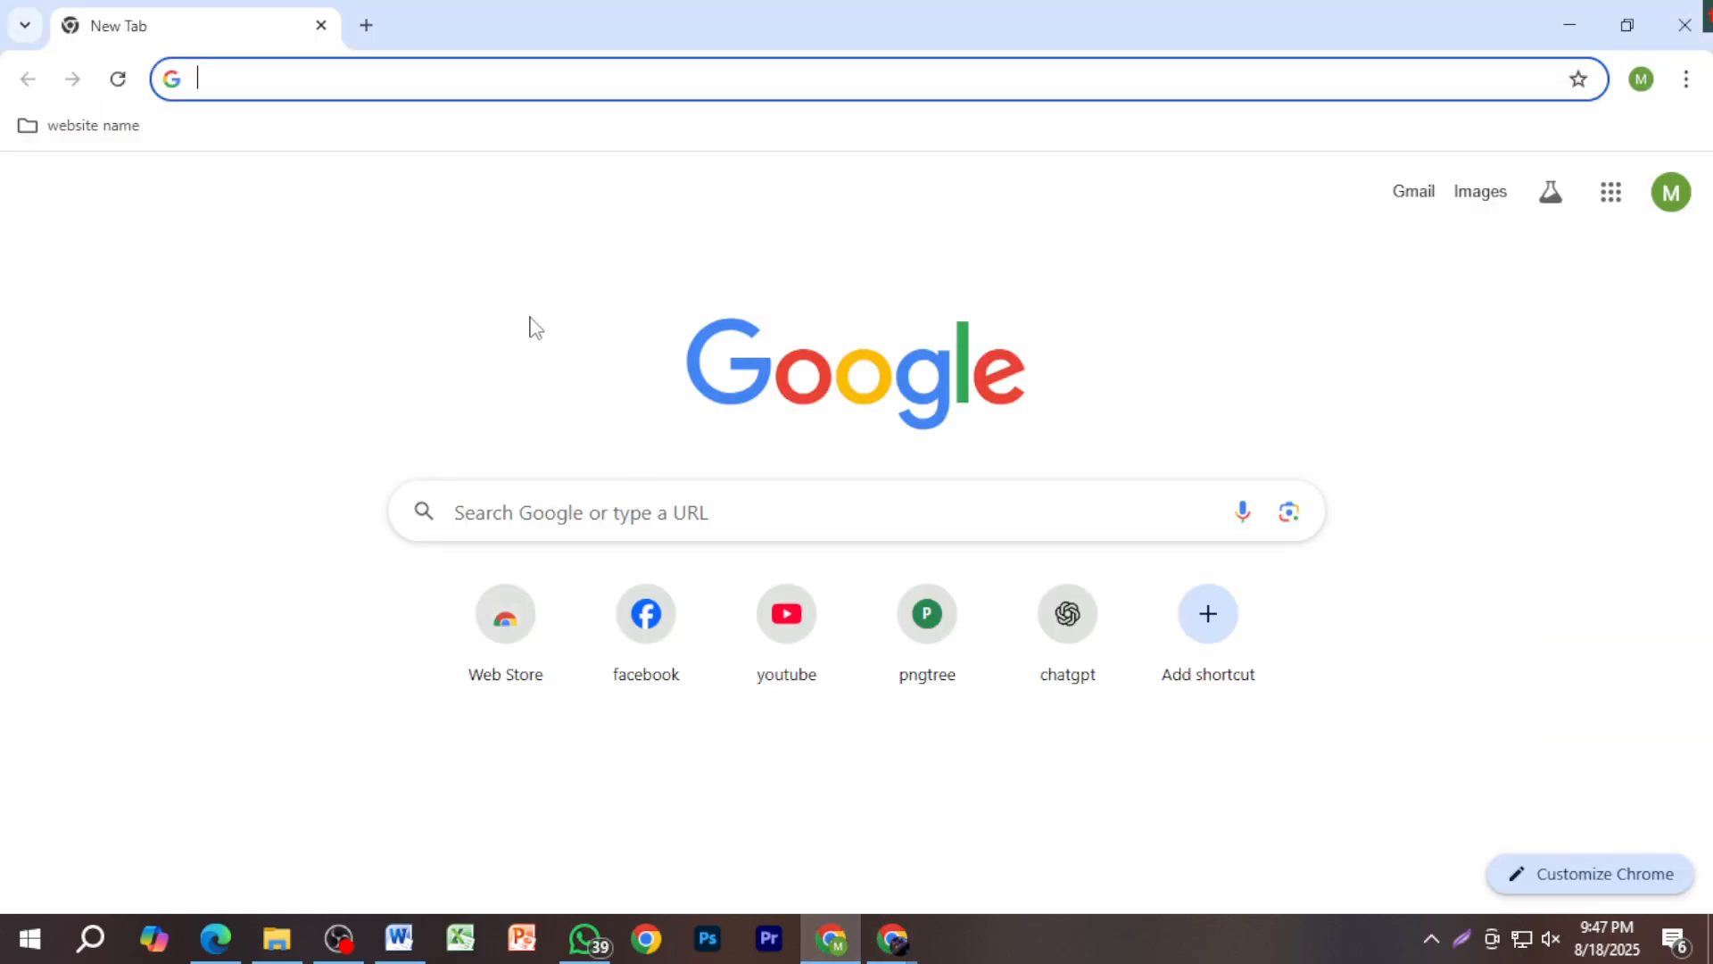
key(ctrl+v)
key(Return)
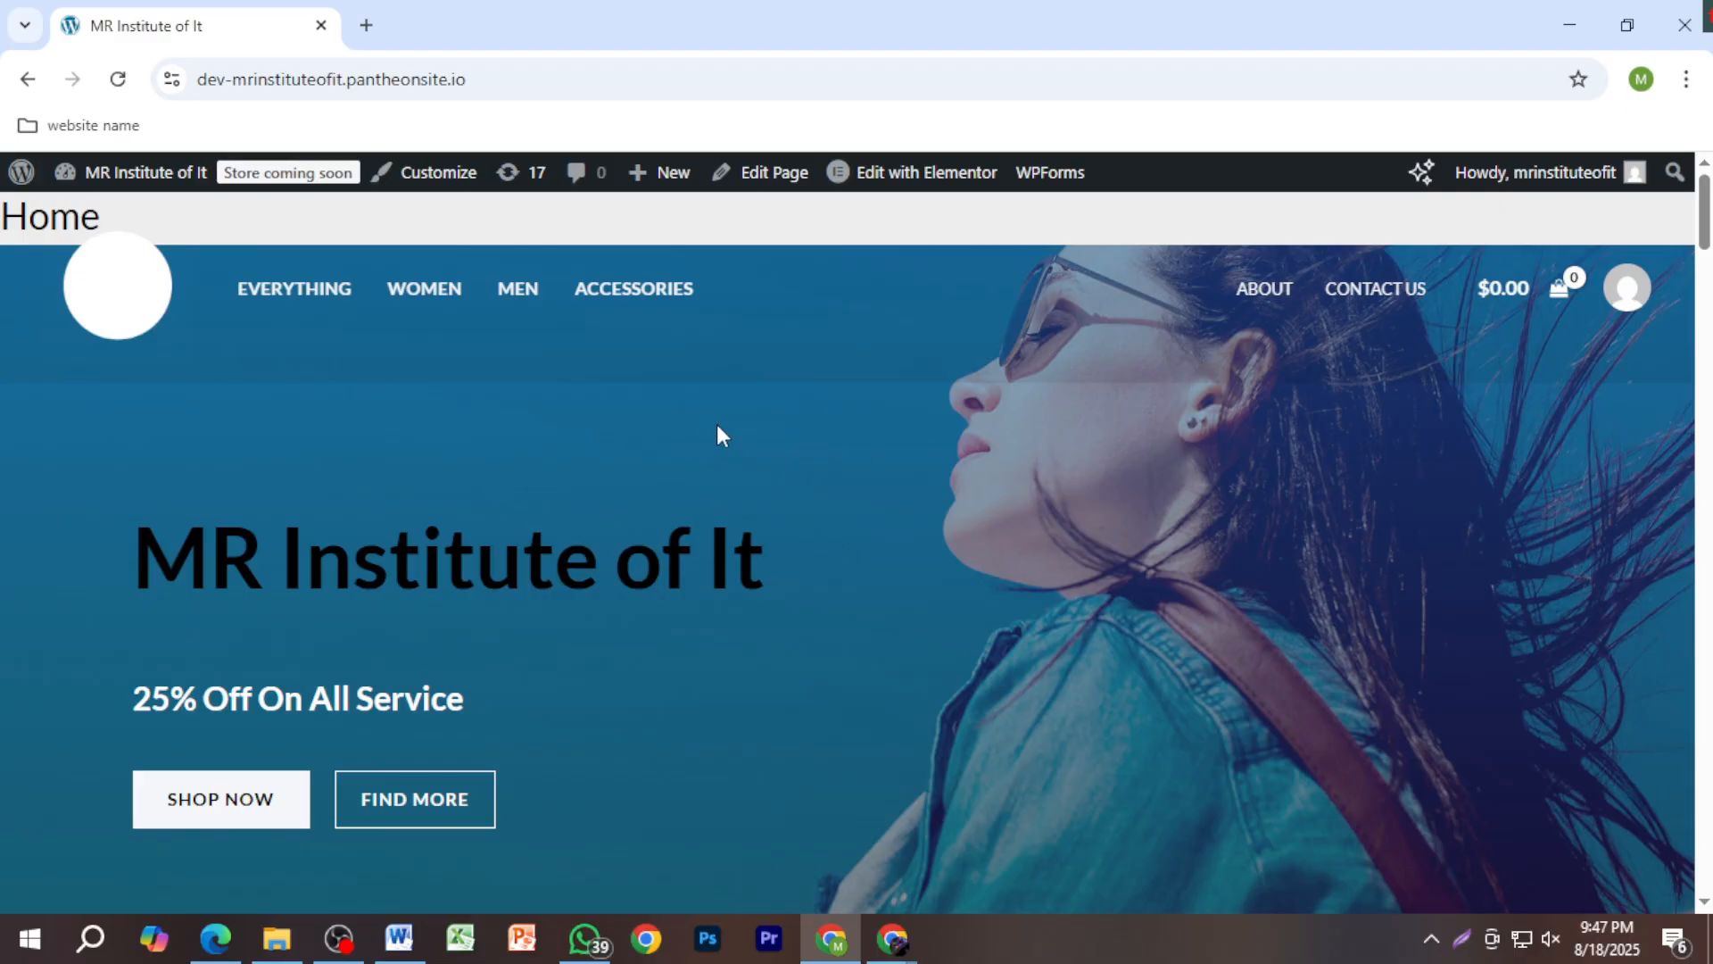
scroll(705, 451, down, 1)
scroll(692, 467, down, 10)
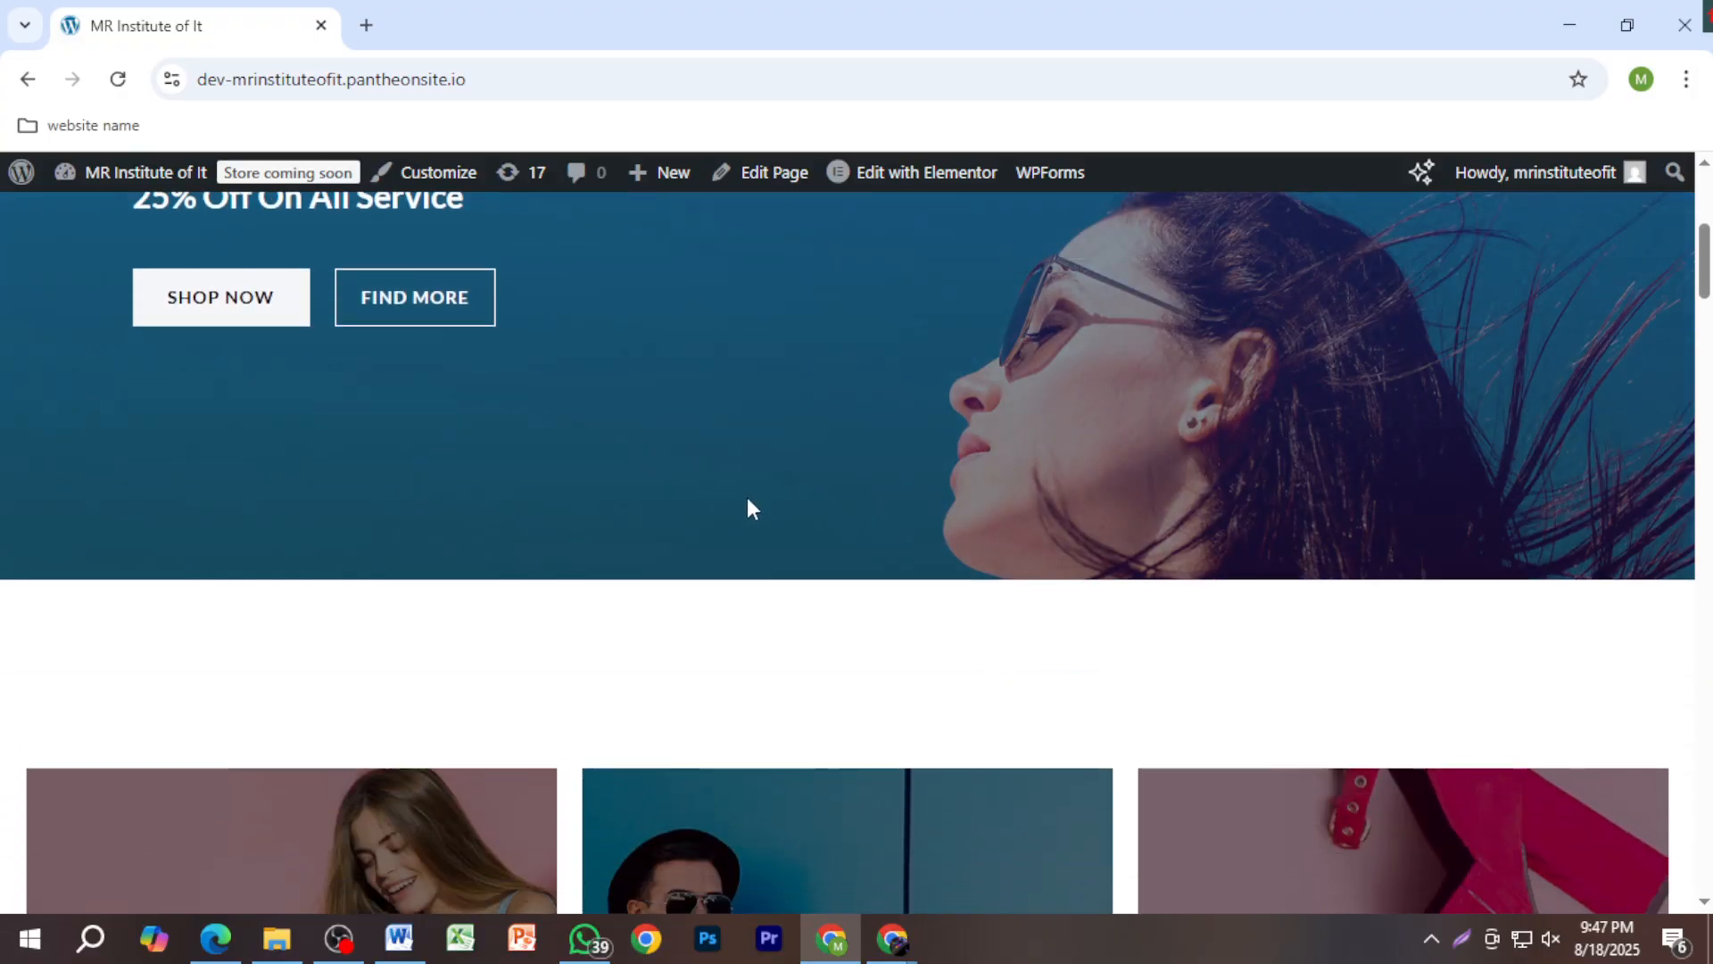
scroll(1114, 589, down, 10)
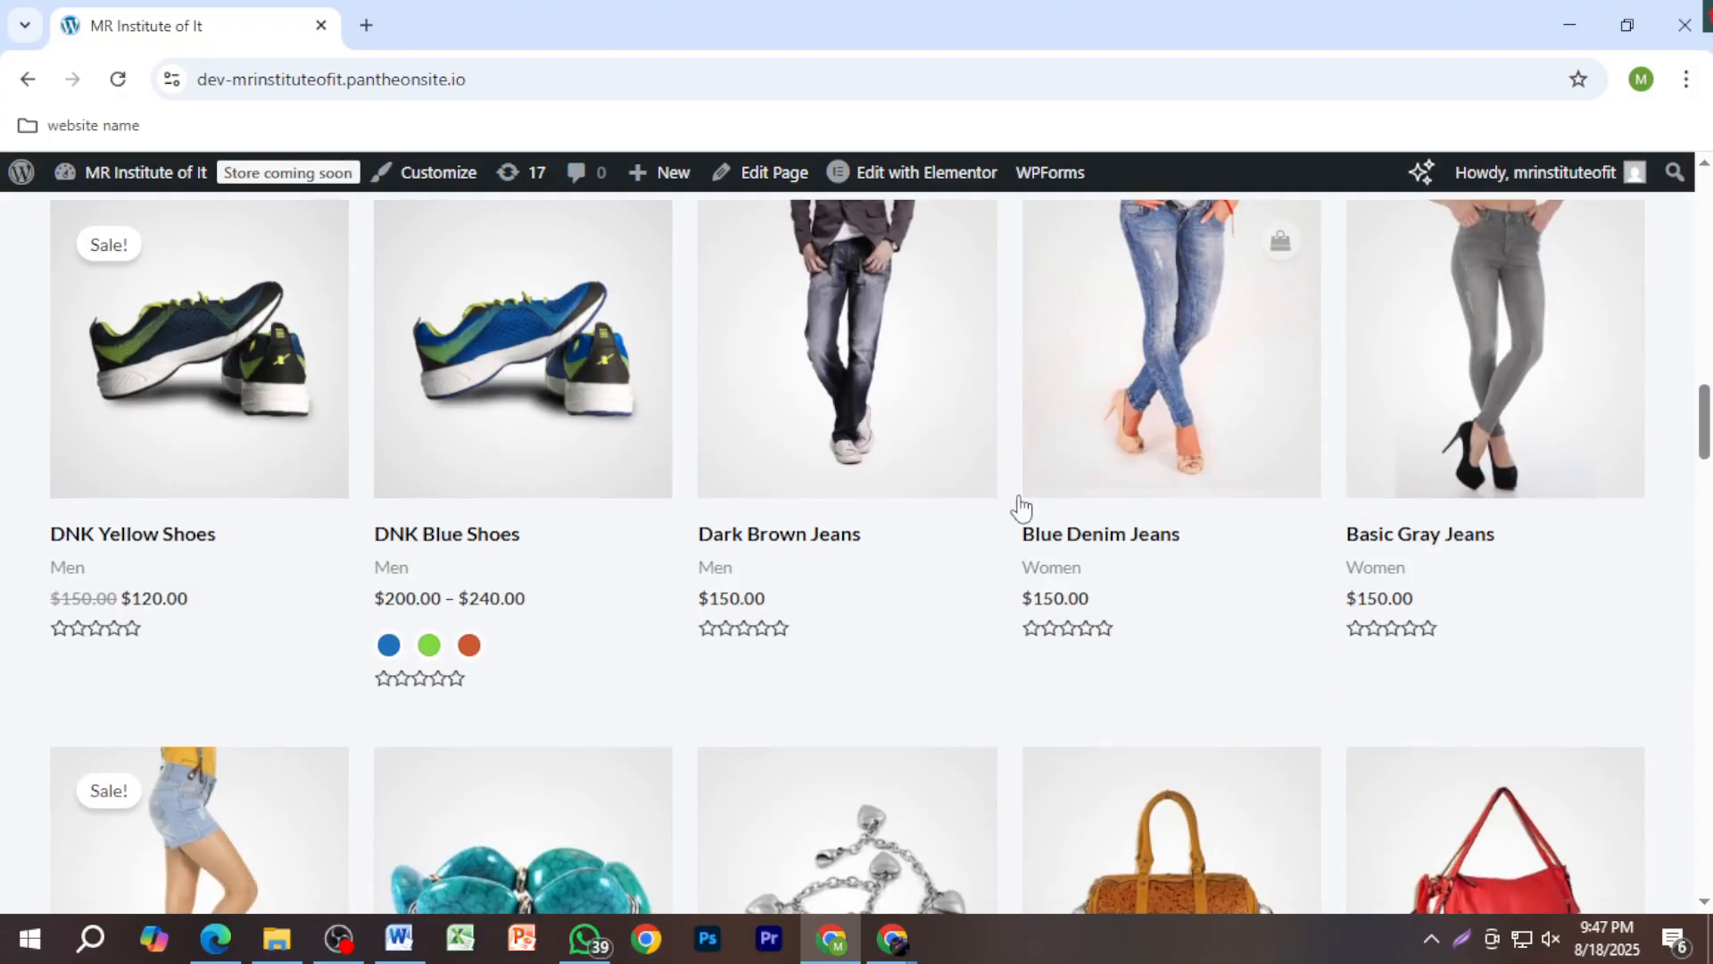
scroll(1151, 478, up, 3)
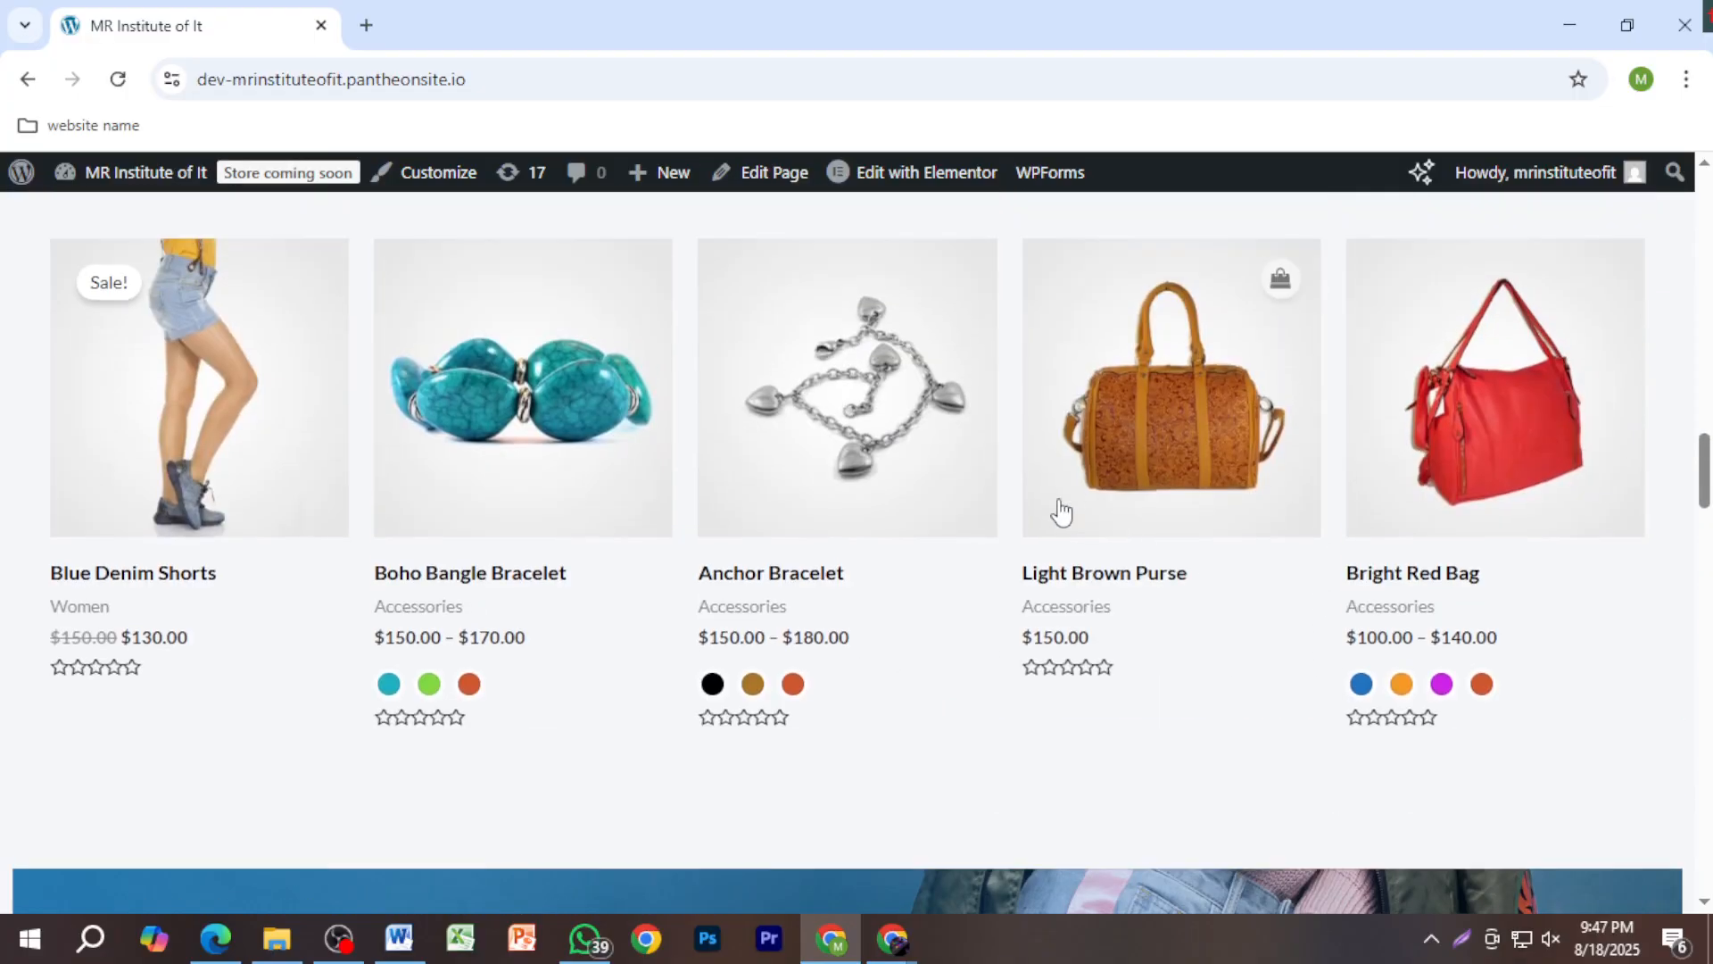
scroll(919, 669, down, 4)
scroll(1164, 774, down, 10)
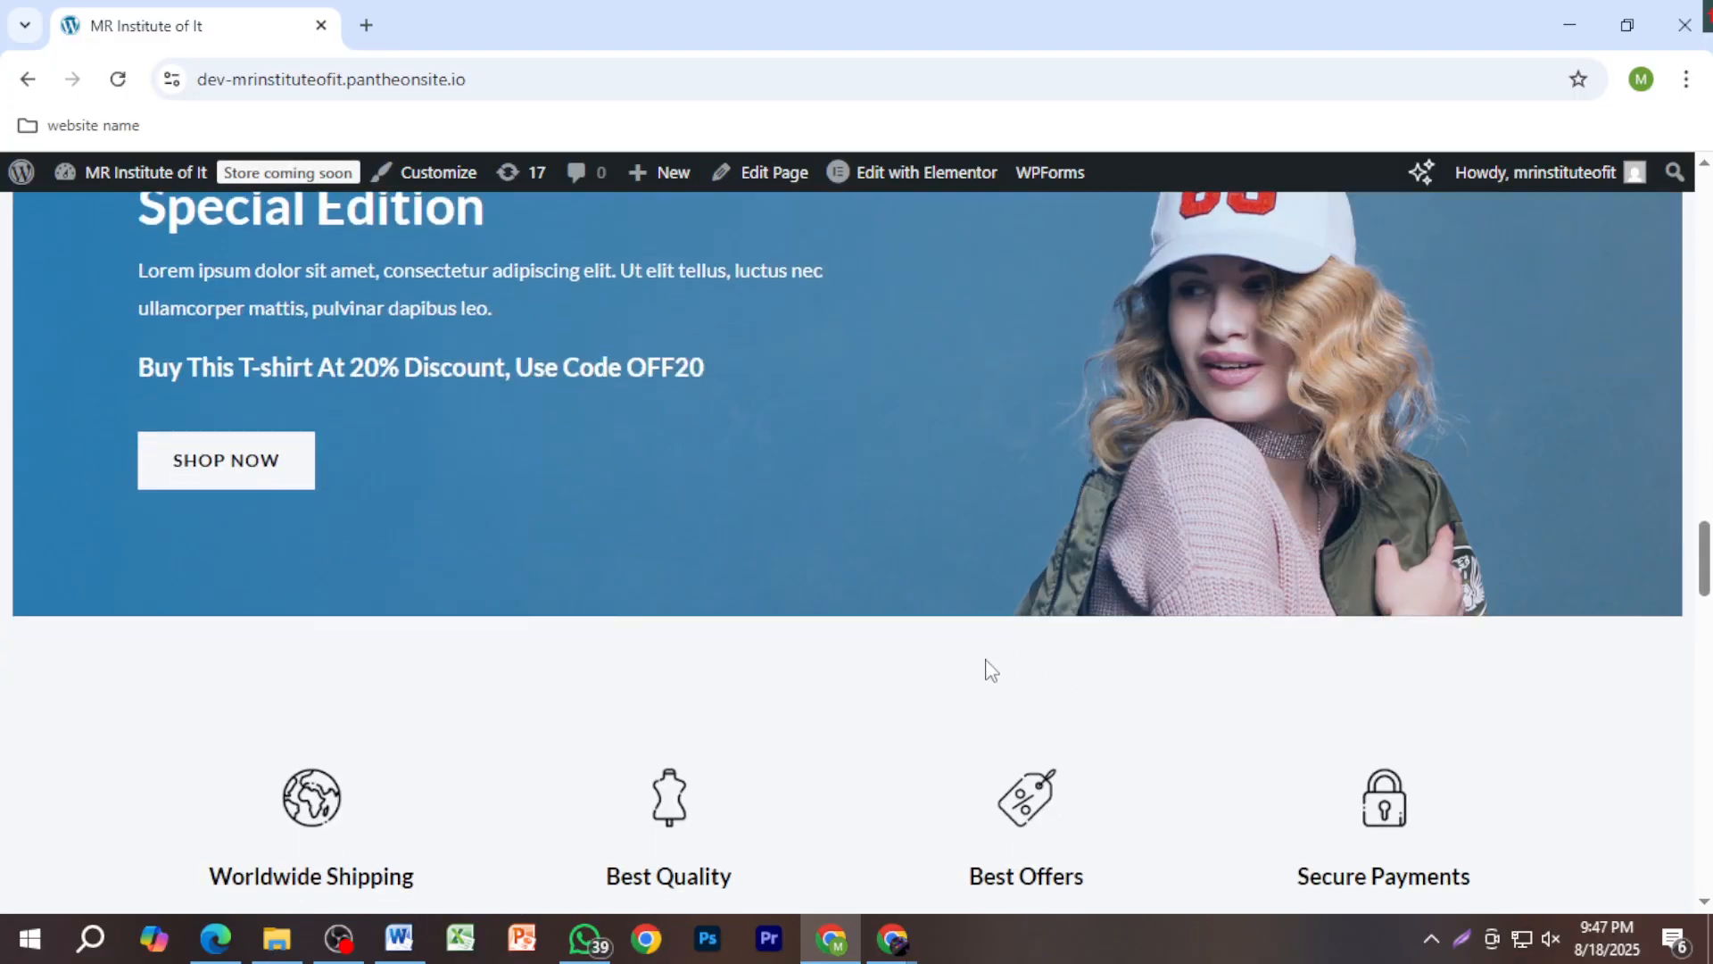
scroll(1034, 692, down, 9)
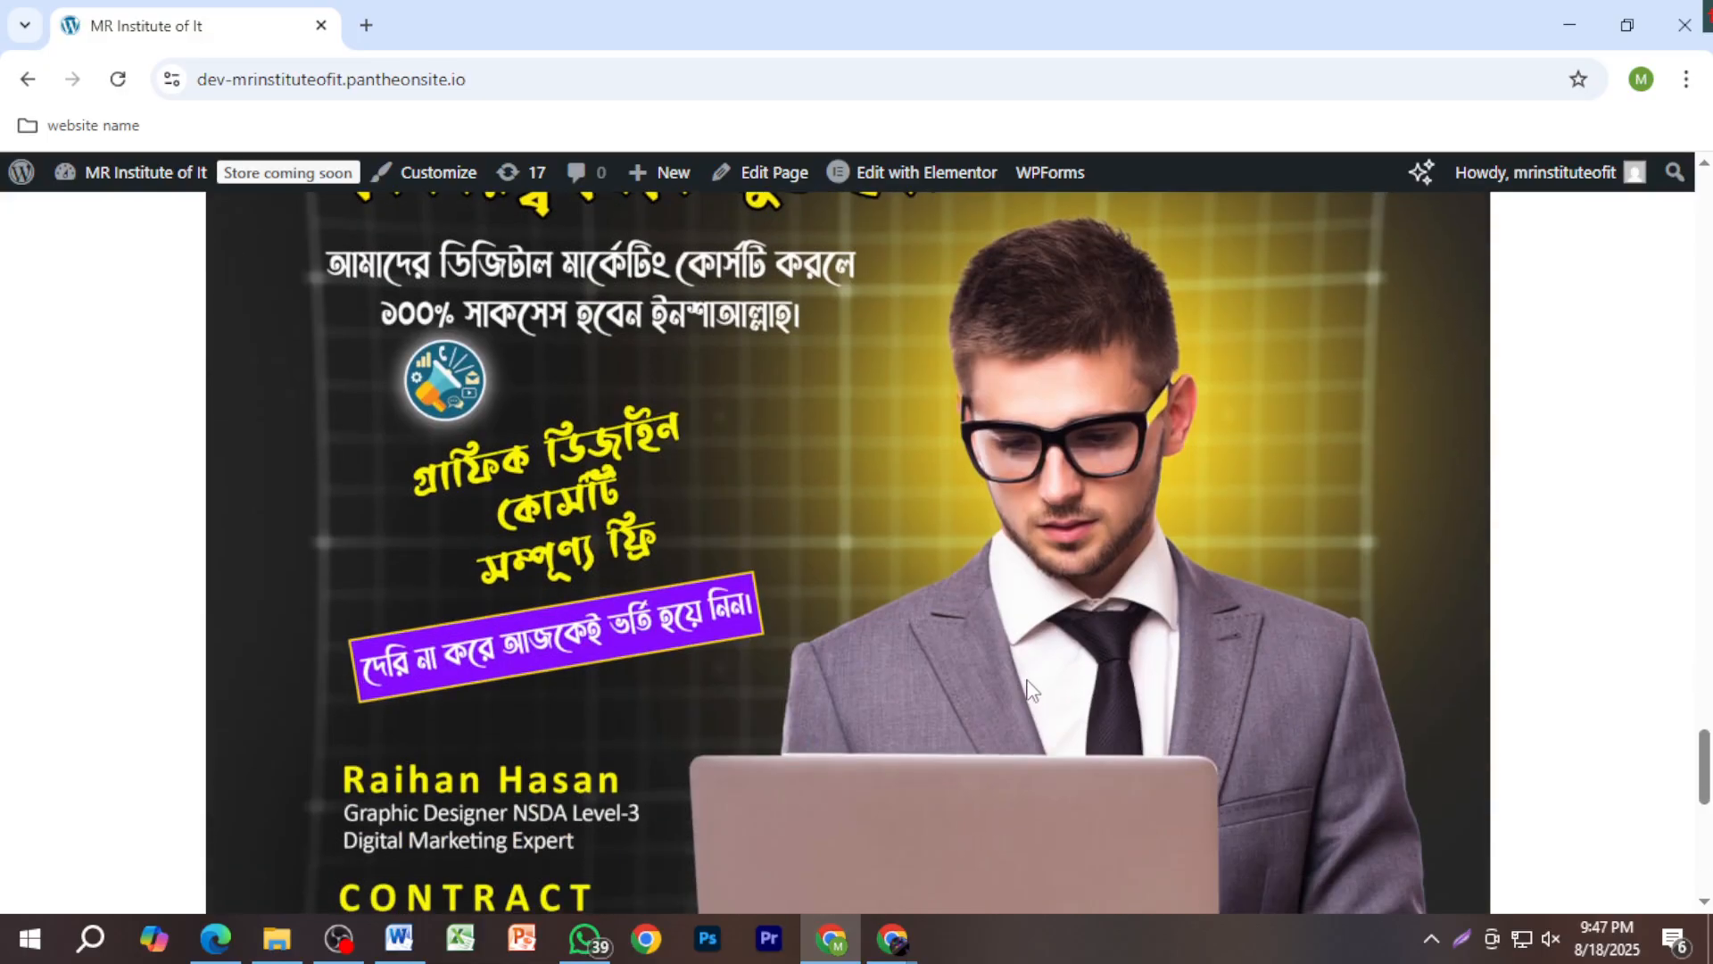
scroll(861, 579, up, 2)
scroll(867, 597, up, 1)
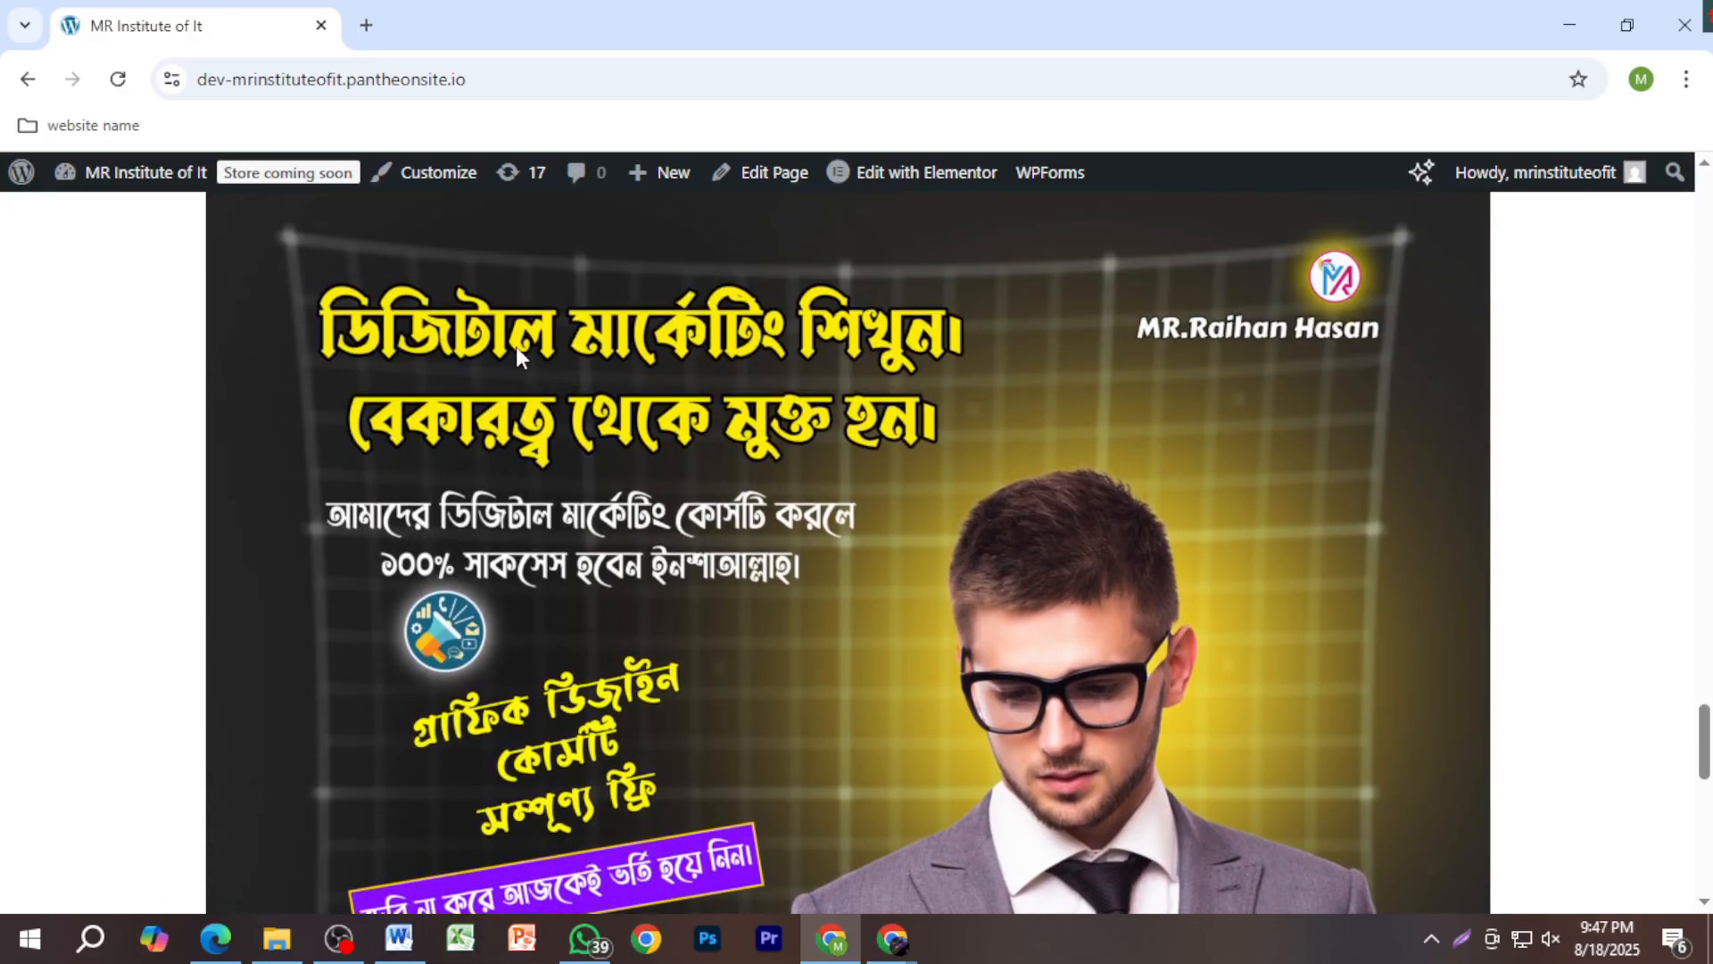
scroll(883, 562, down, 3)
scroll(888, 560, down, 3)
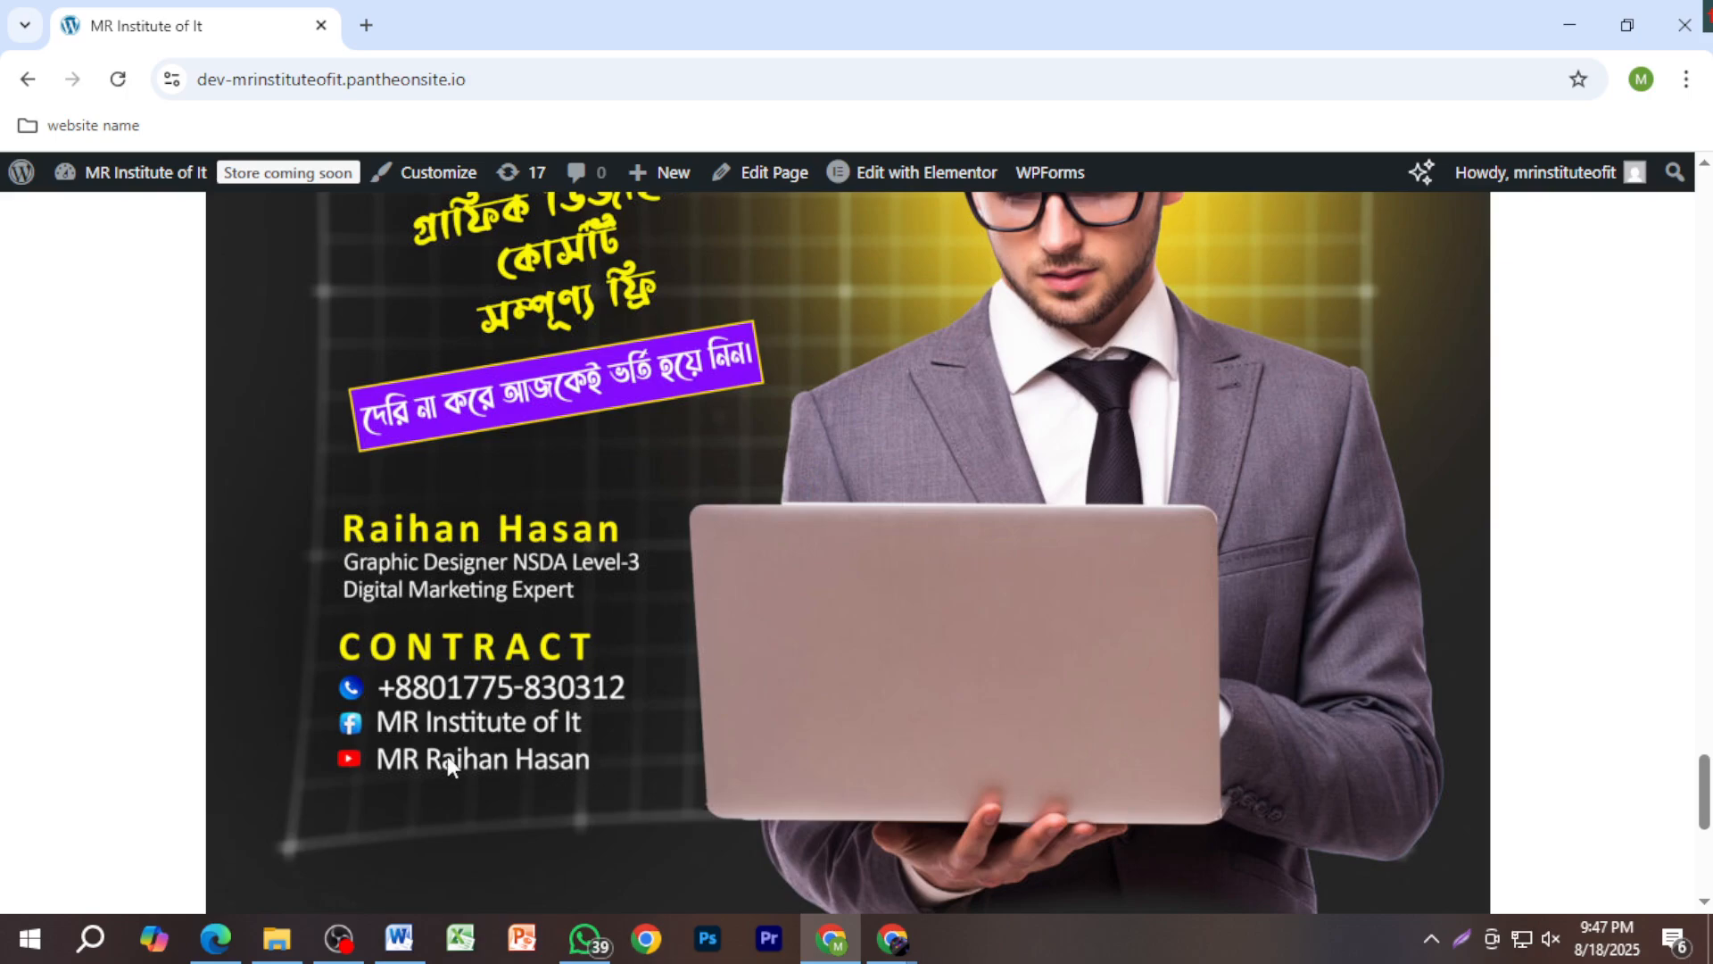
scroll(617, 750, up, 1)
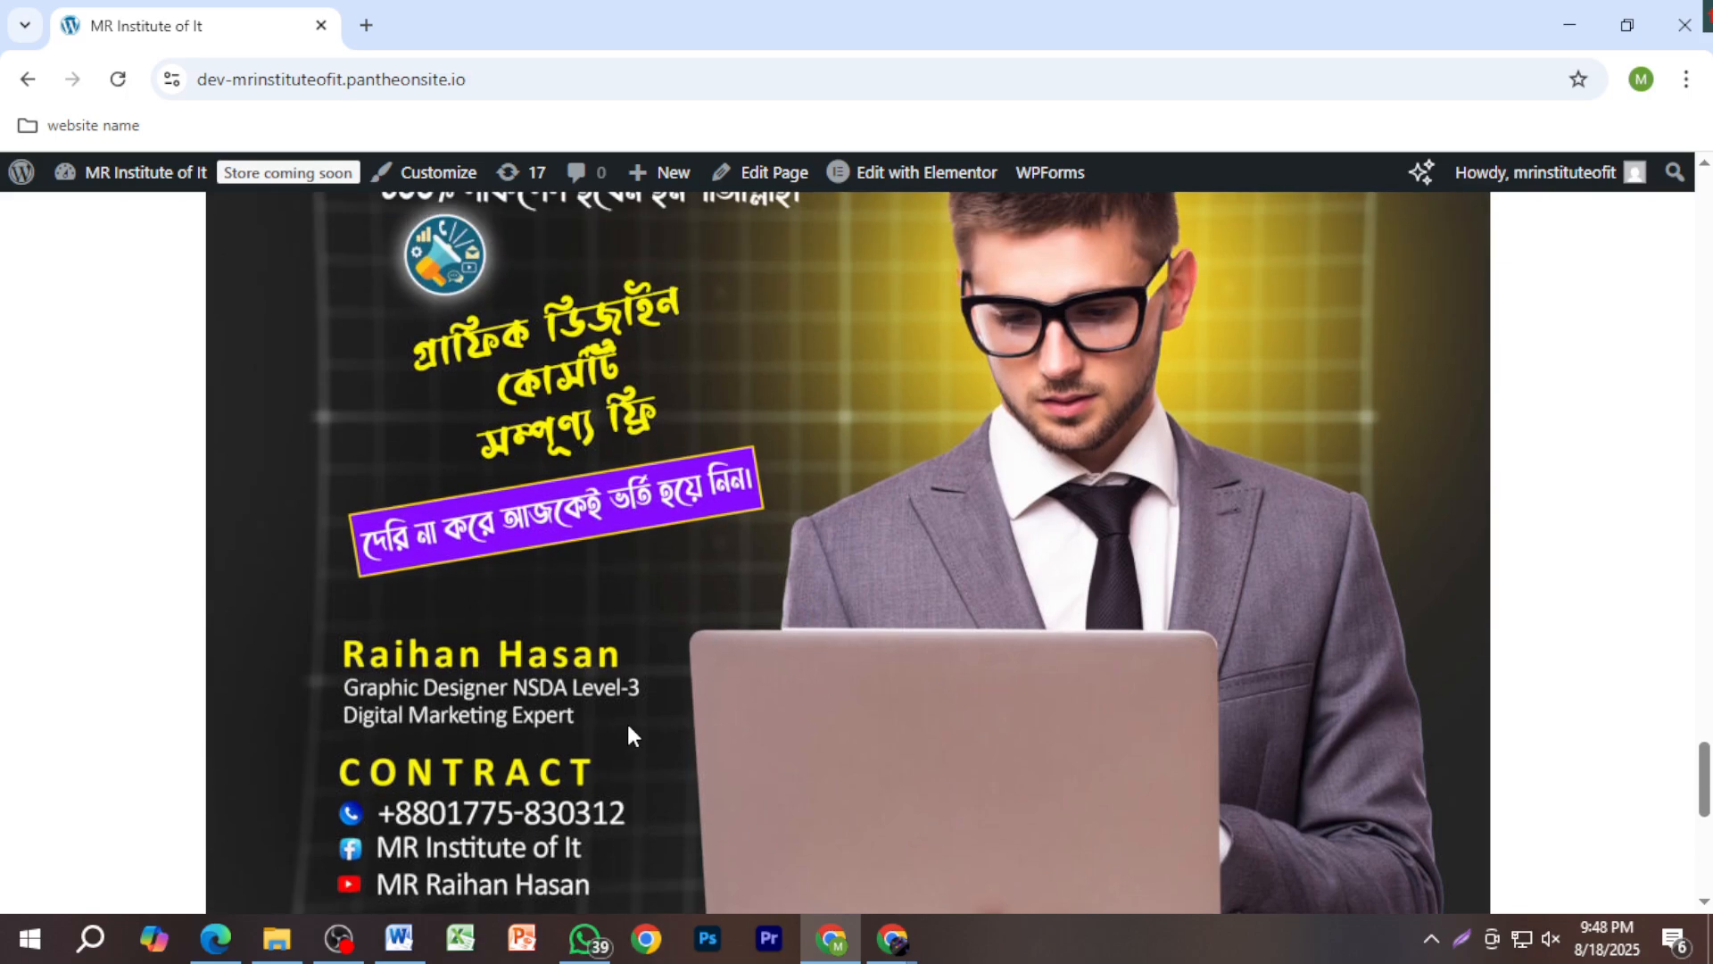
scroll(628, 723, up, 2)
scroll(624, 725, down, 1)
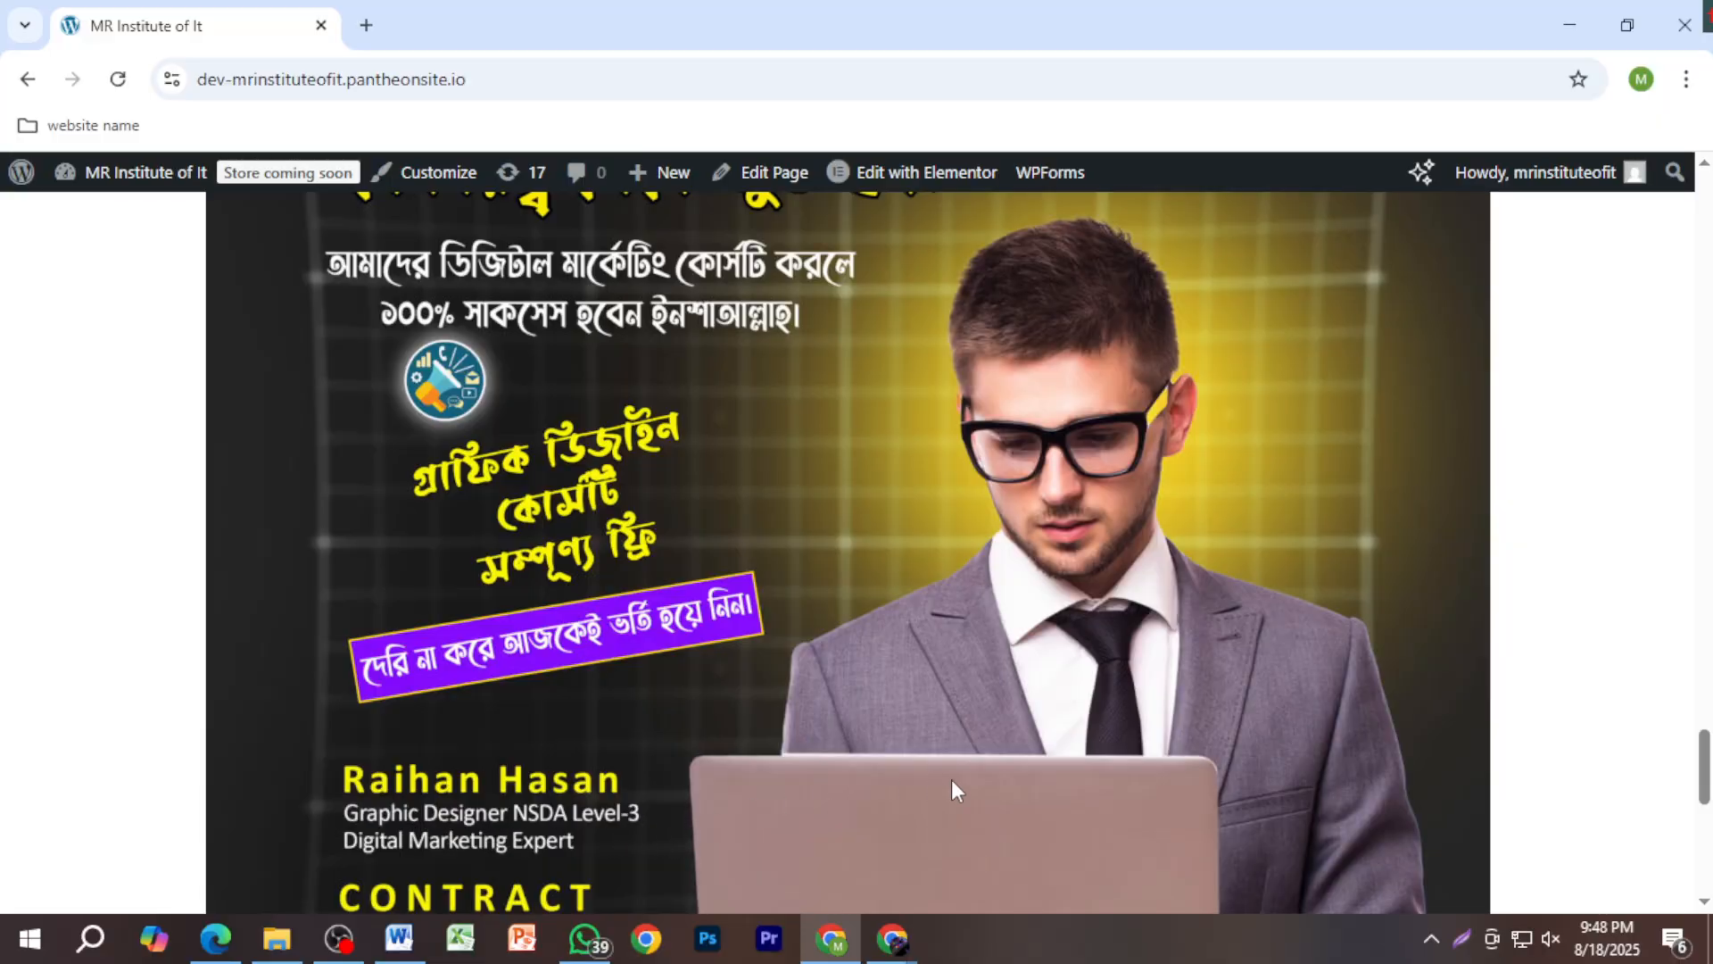
scroll(951, 776, up, 4)
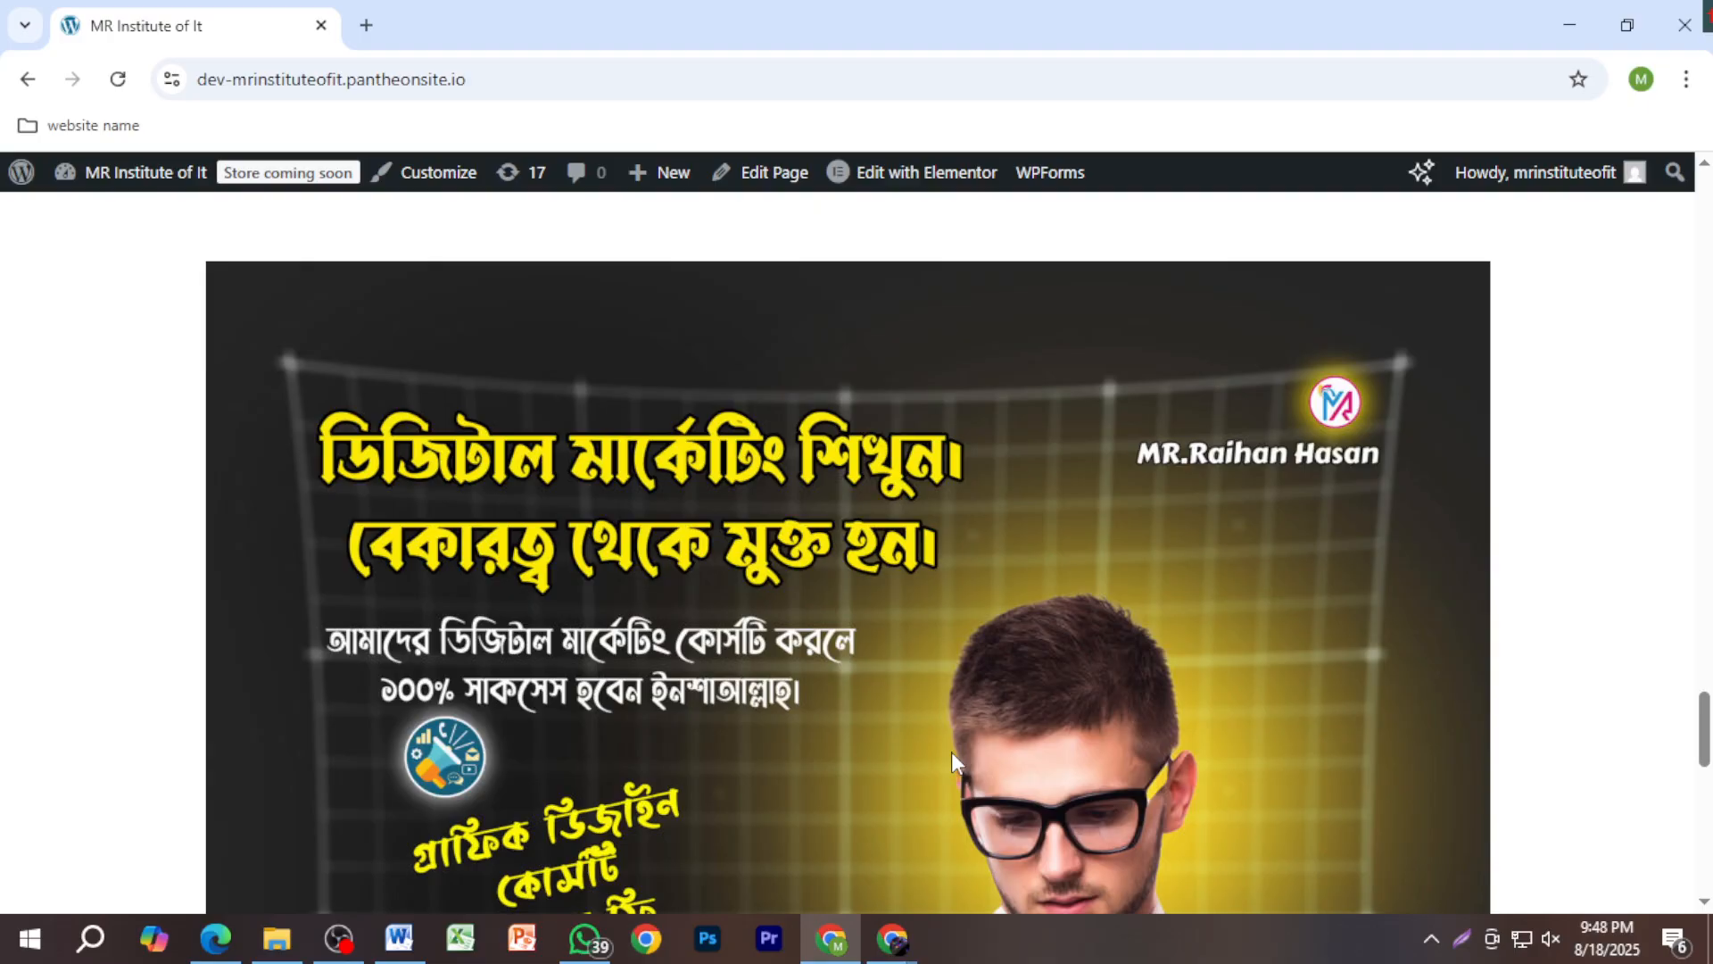
scroll(946, 691, up, 7)
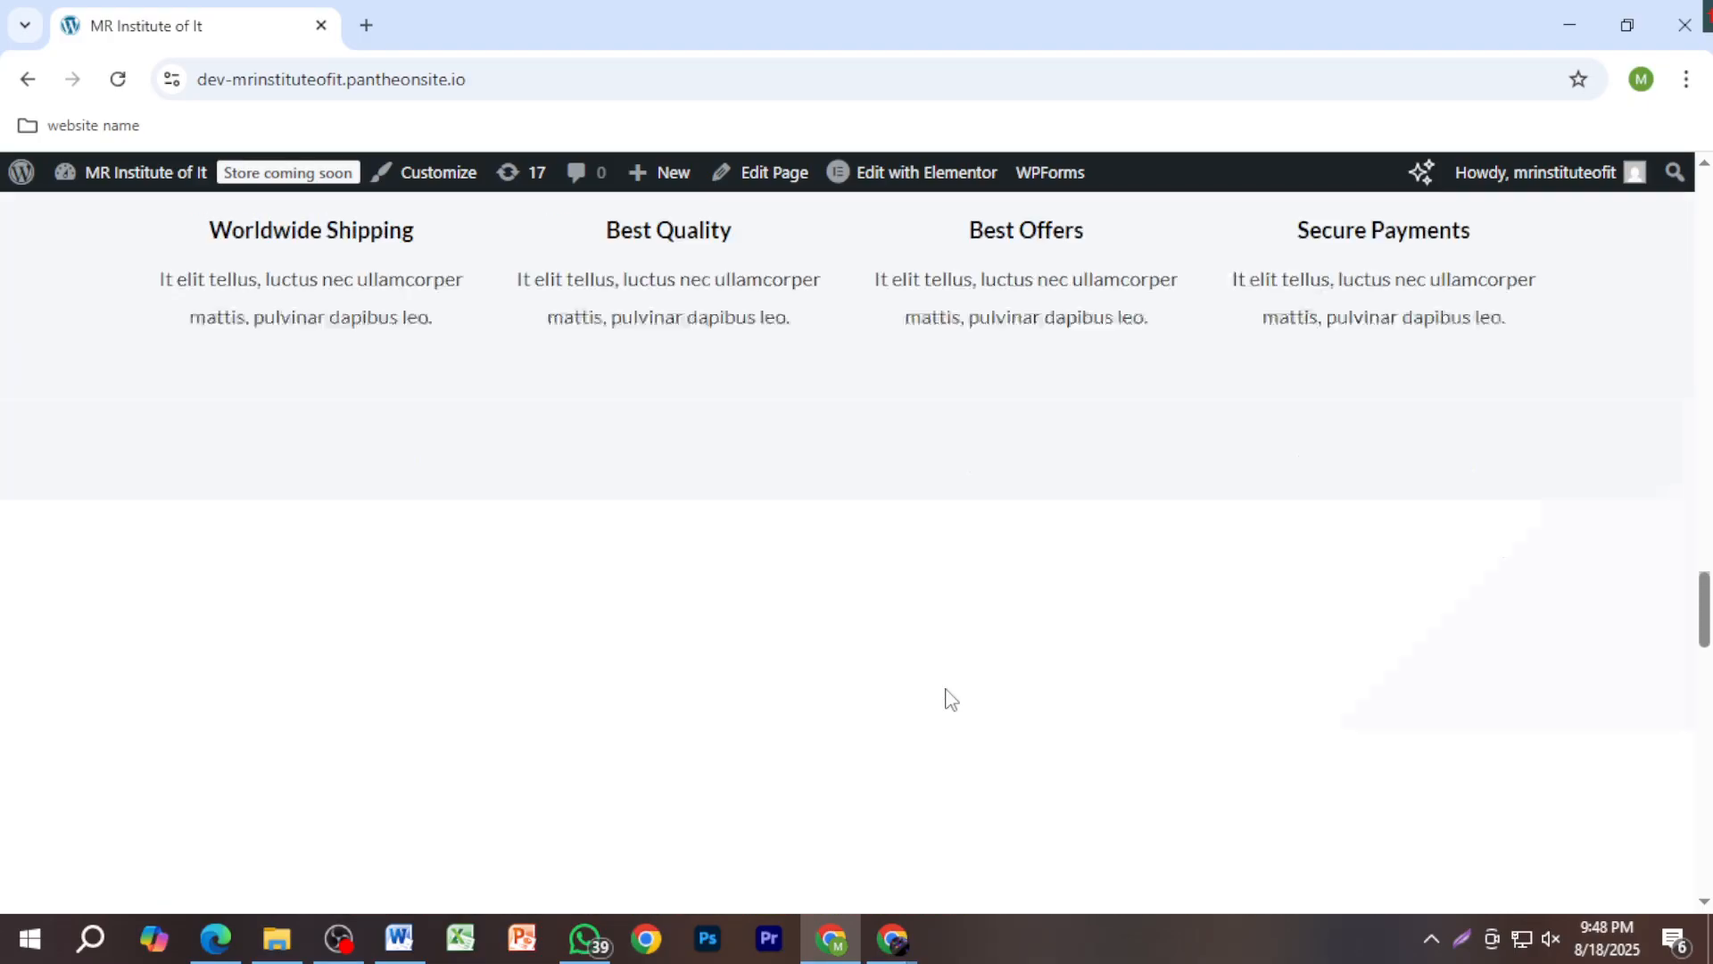
scroll(949, 696, up, 20)
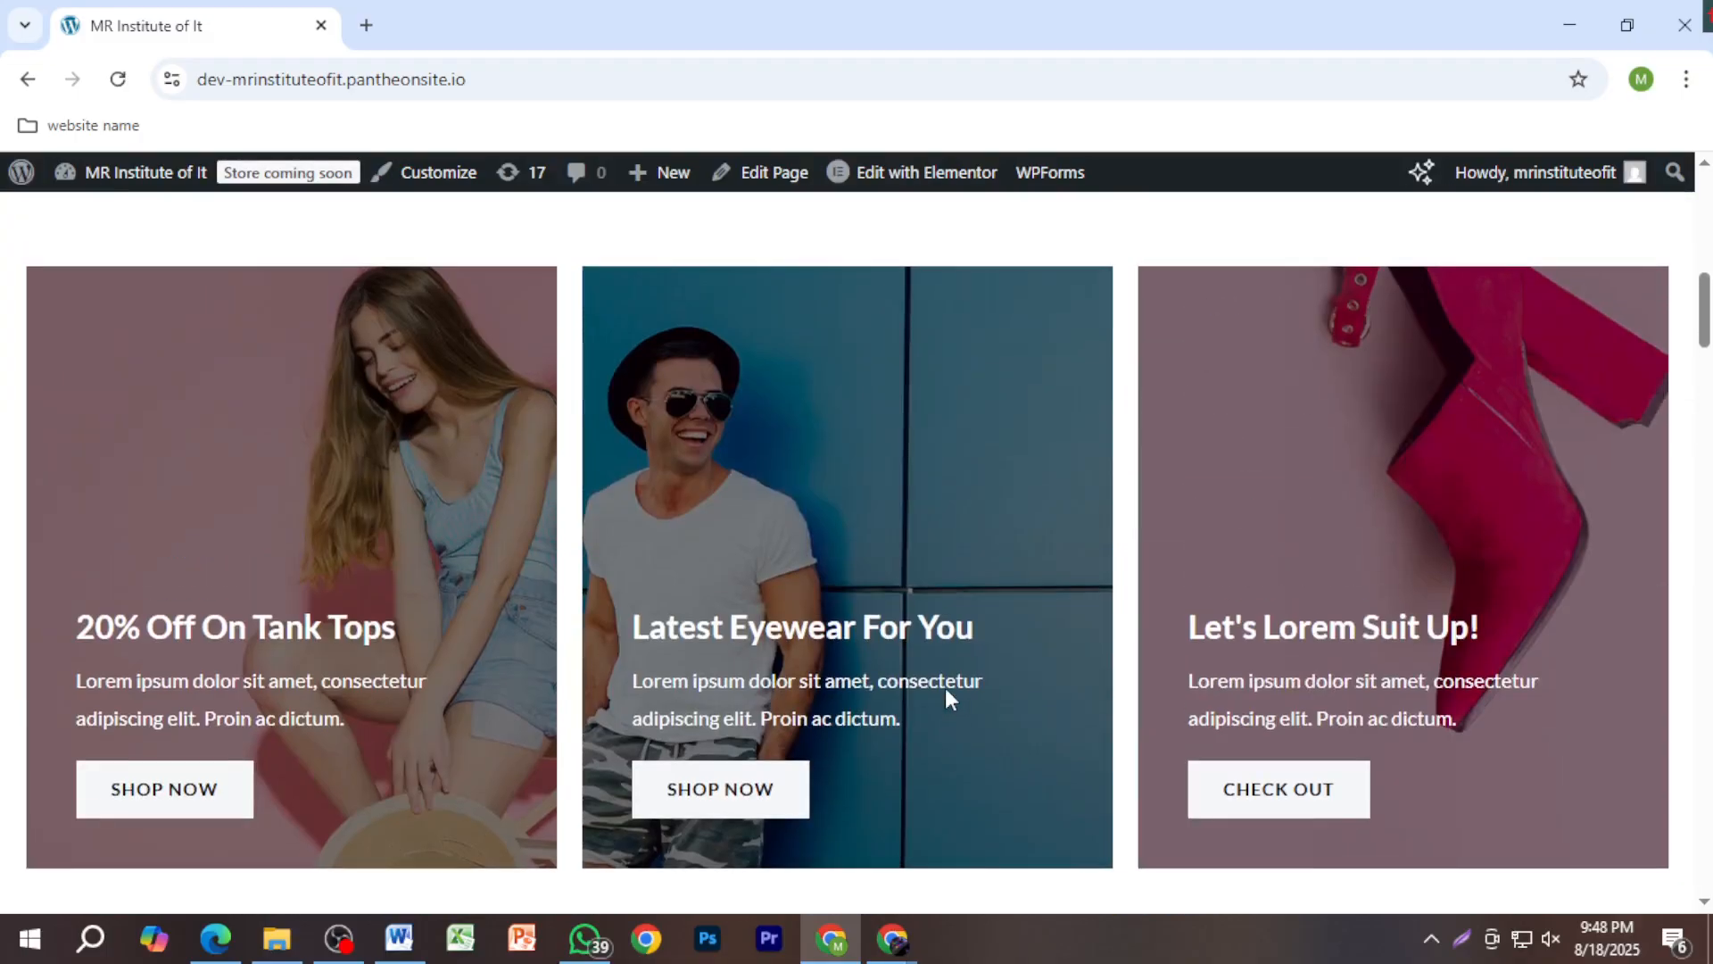
scroll(945, 699, up, 10)
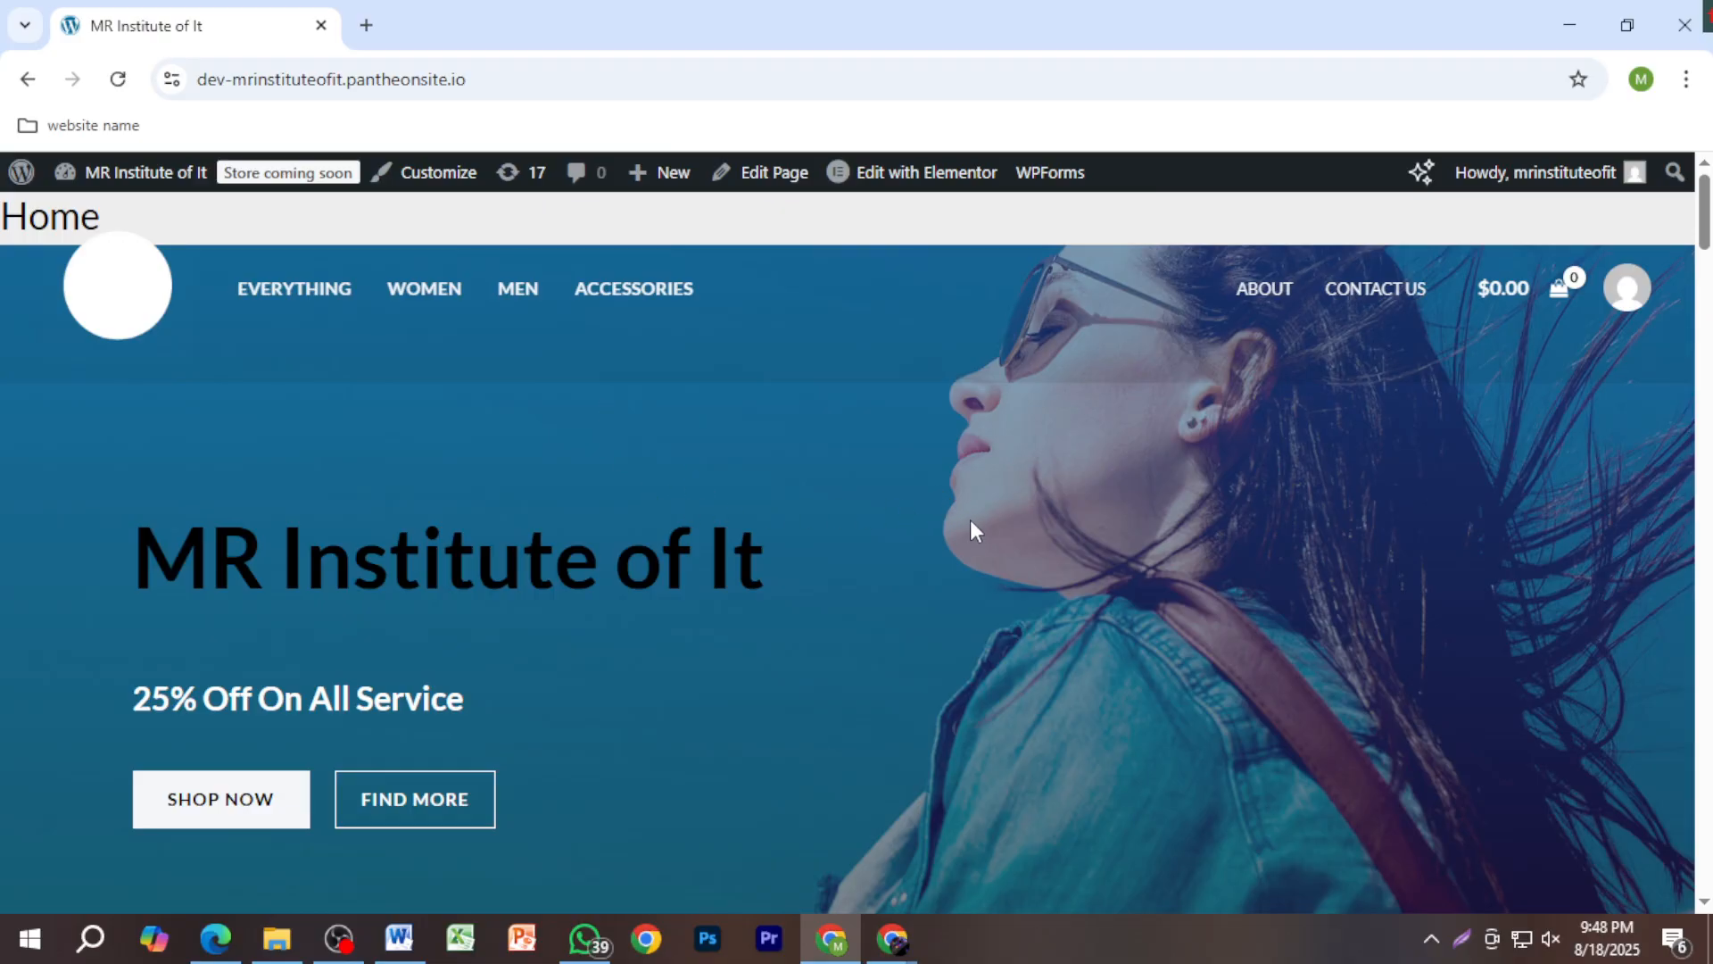
scroll(971, 526, down, 5)
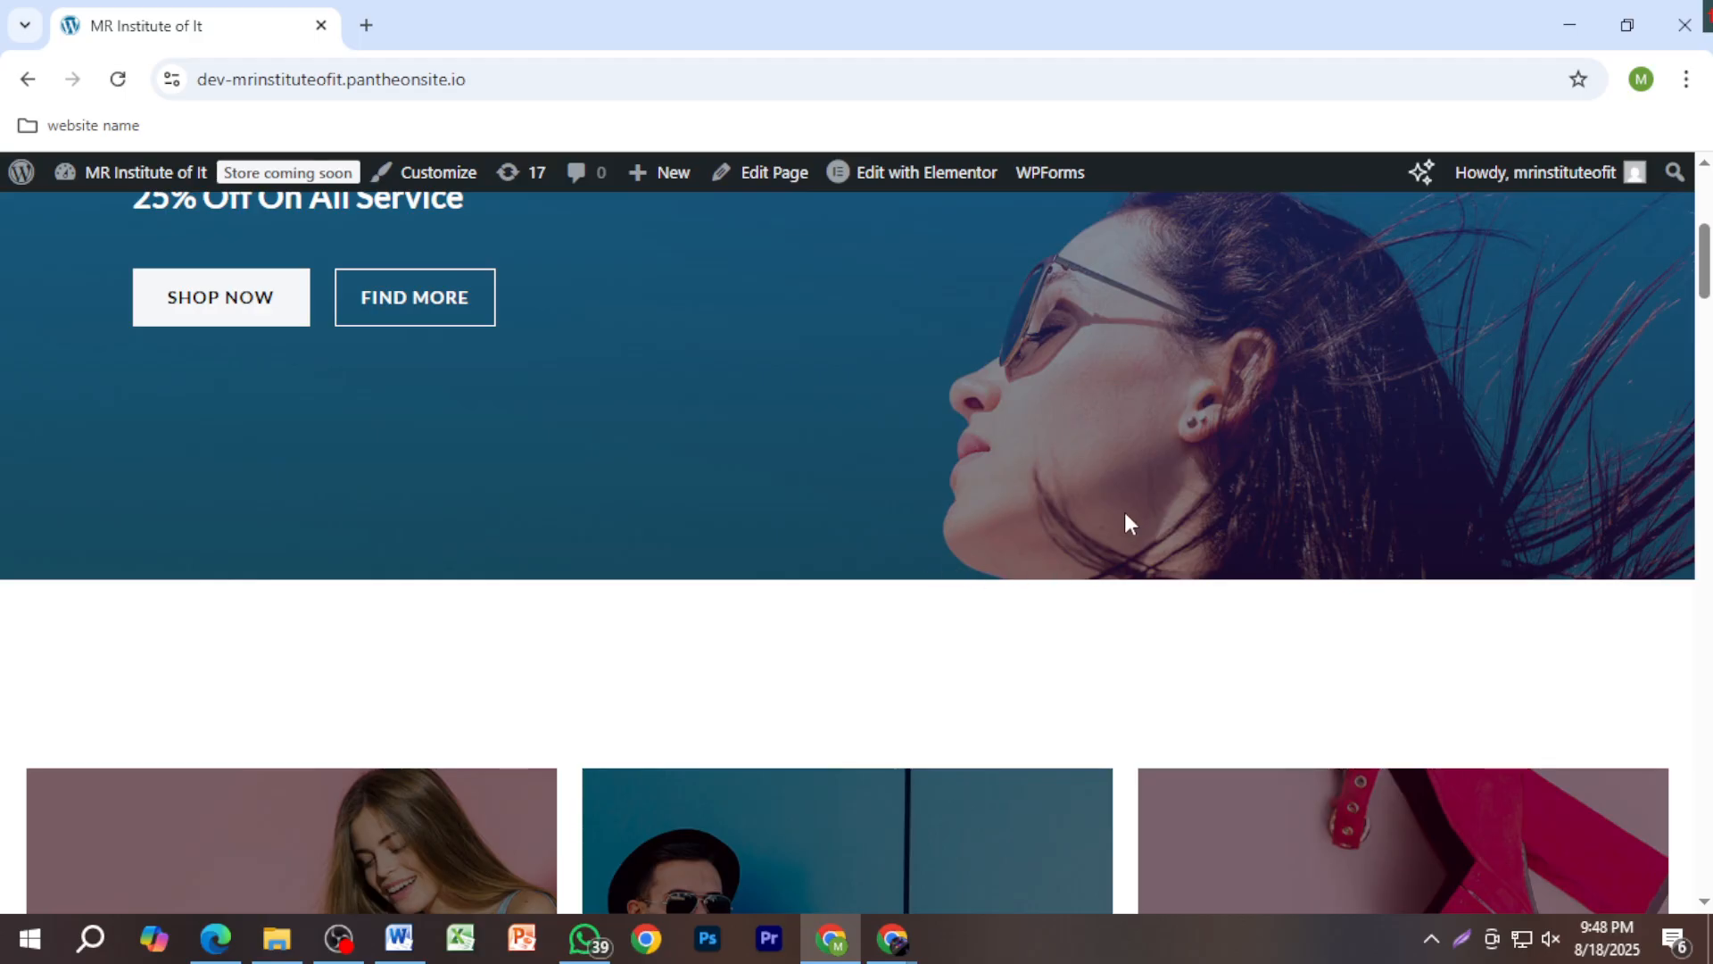
scroll(1119, 493, down, 5)
scroll(1273, 533, up, 6)
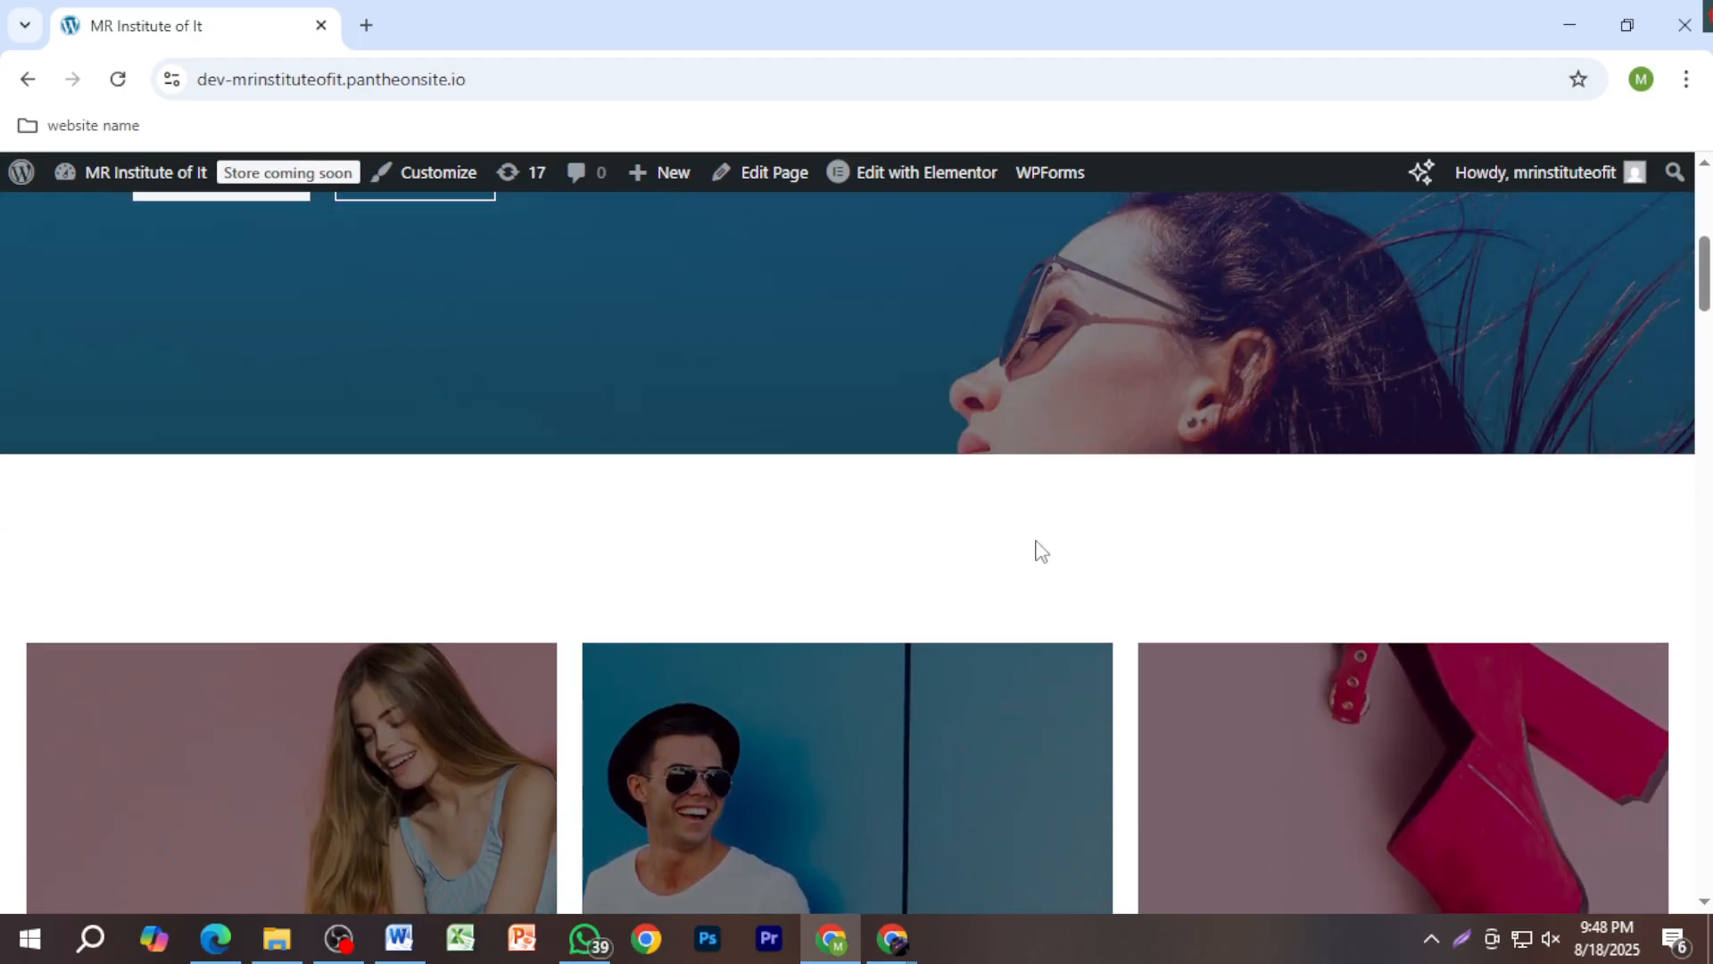
scroll(1006, 611, up, 4)
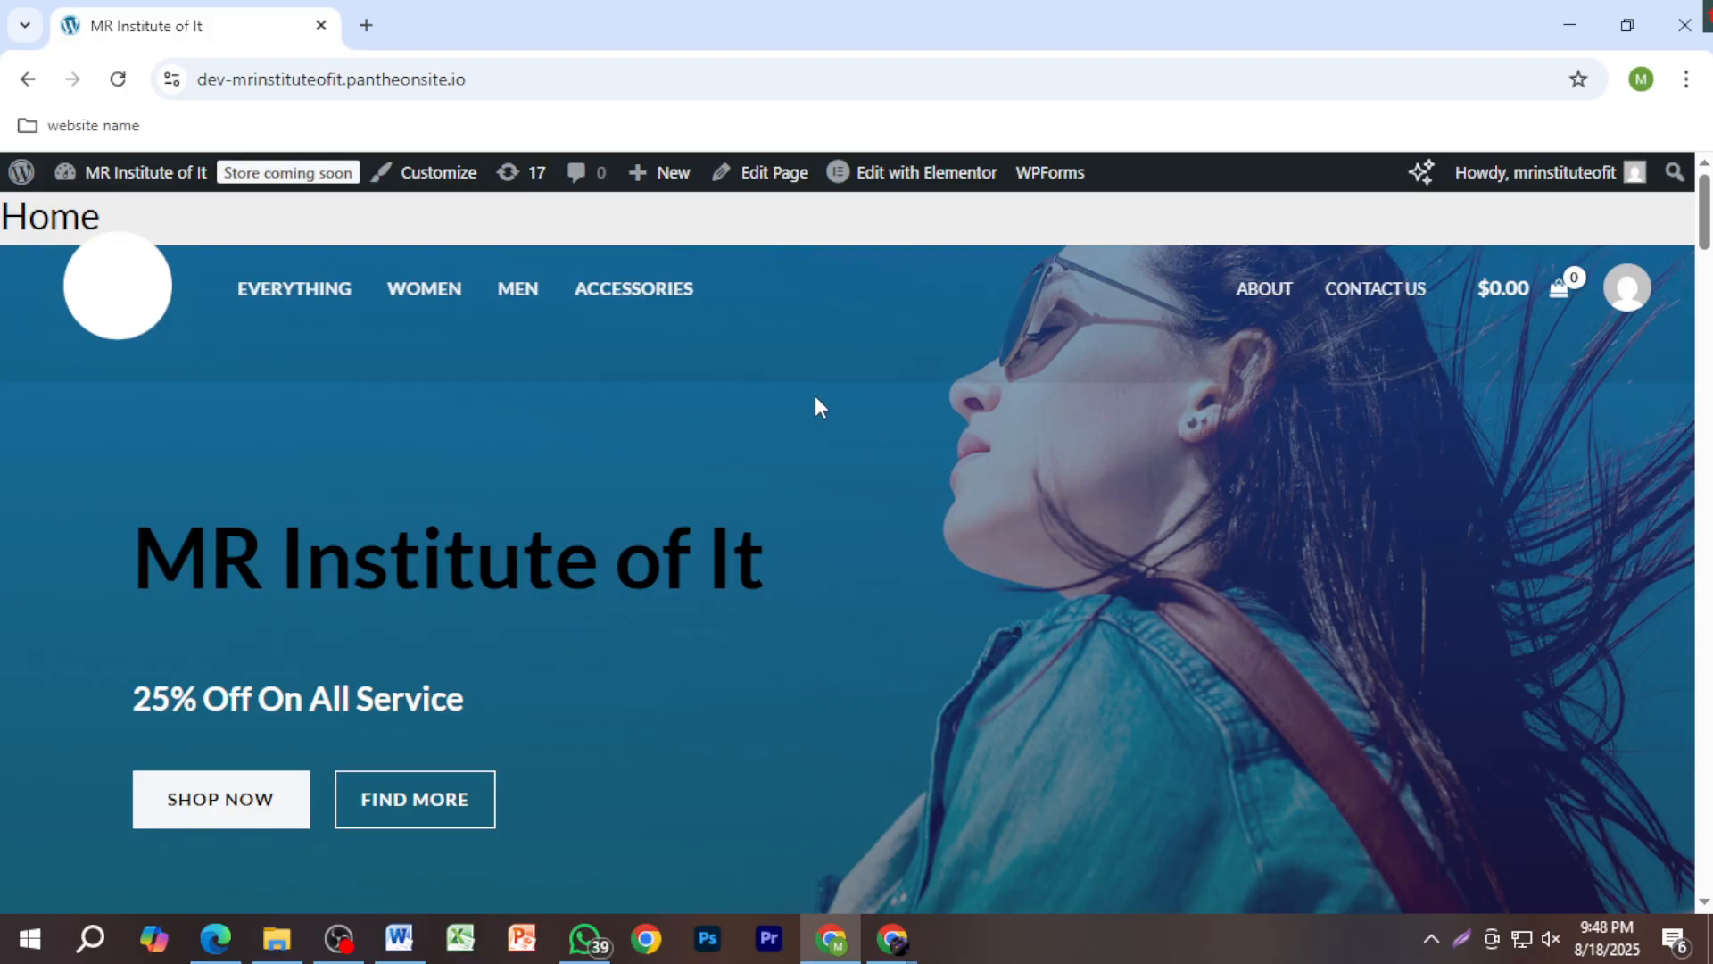
Step: Search 'bd shop' in a new Chrome tab and open the BD SHOP site at bdshop.com
click(364, 27)
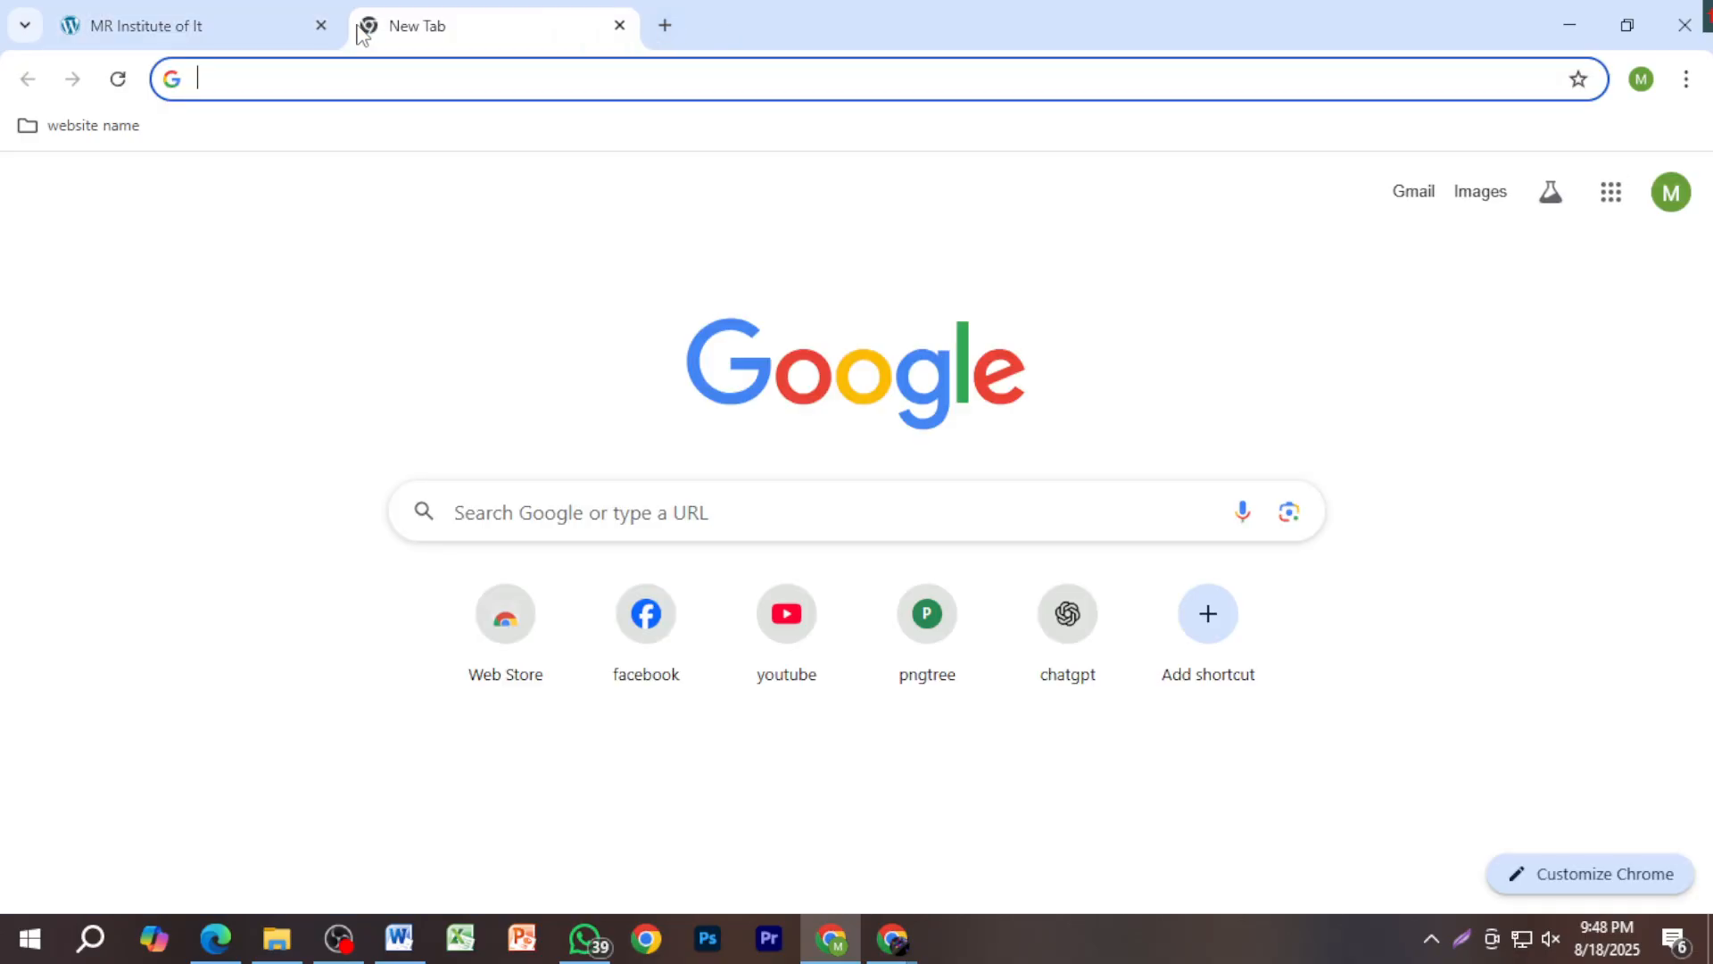
text(ন)
key(BackSpace)
text(bd sho)
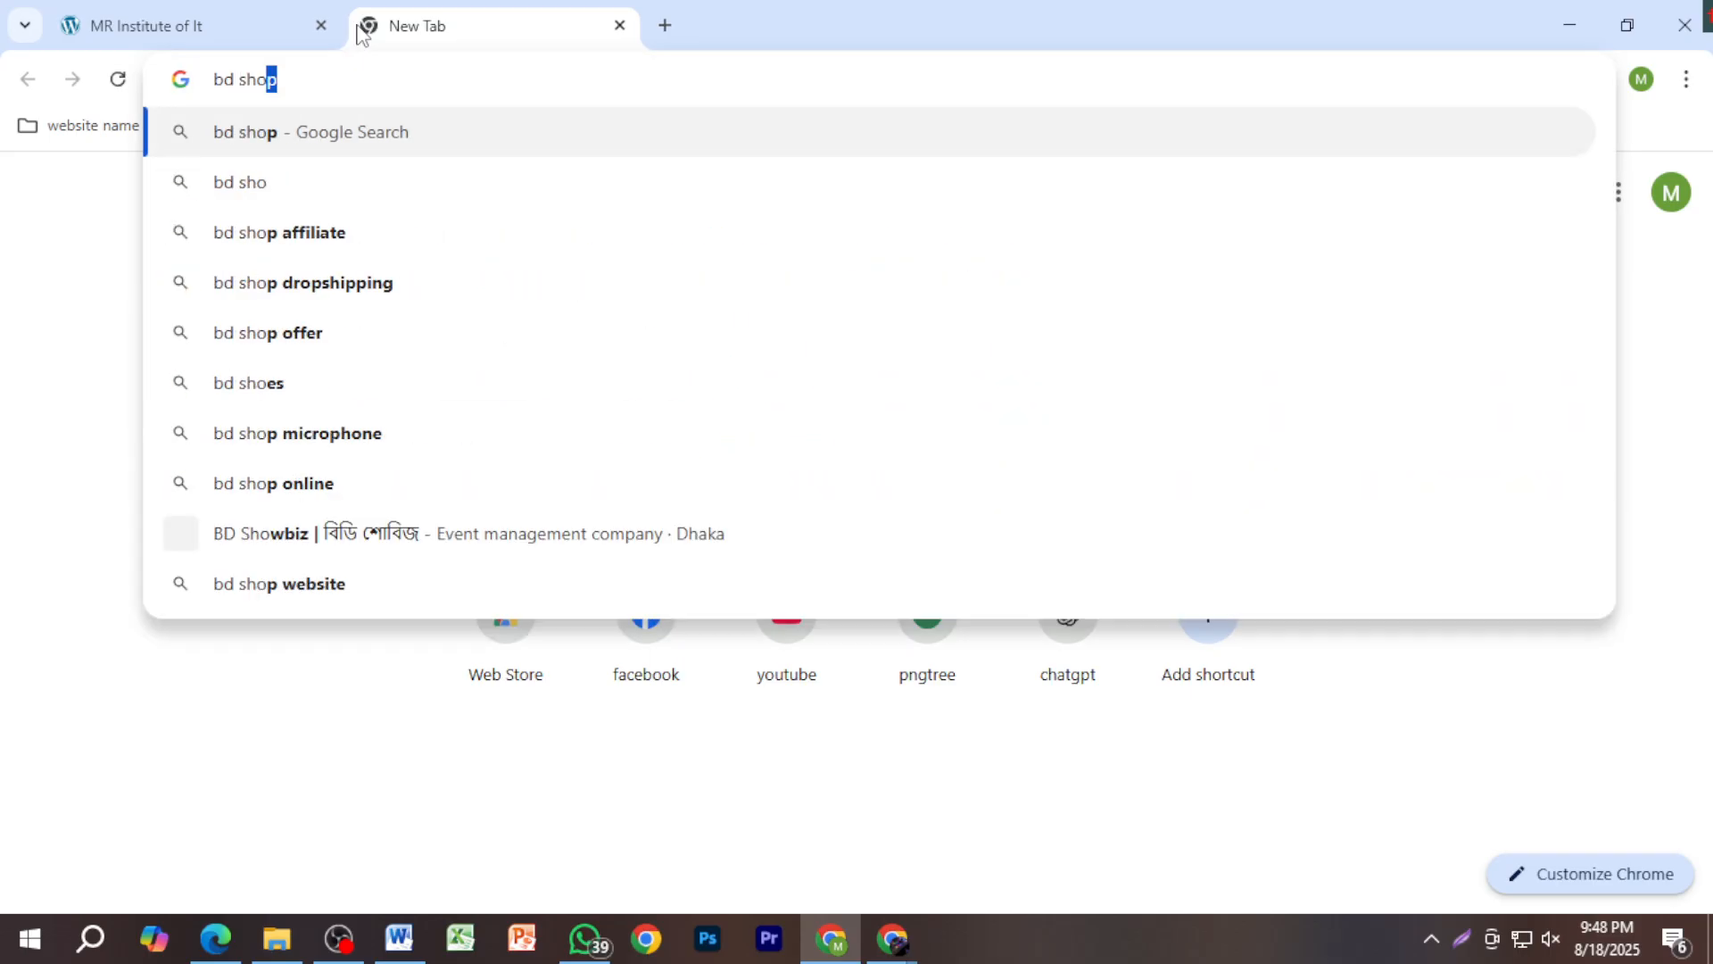
key(Return)
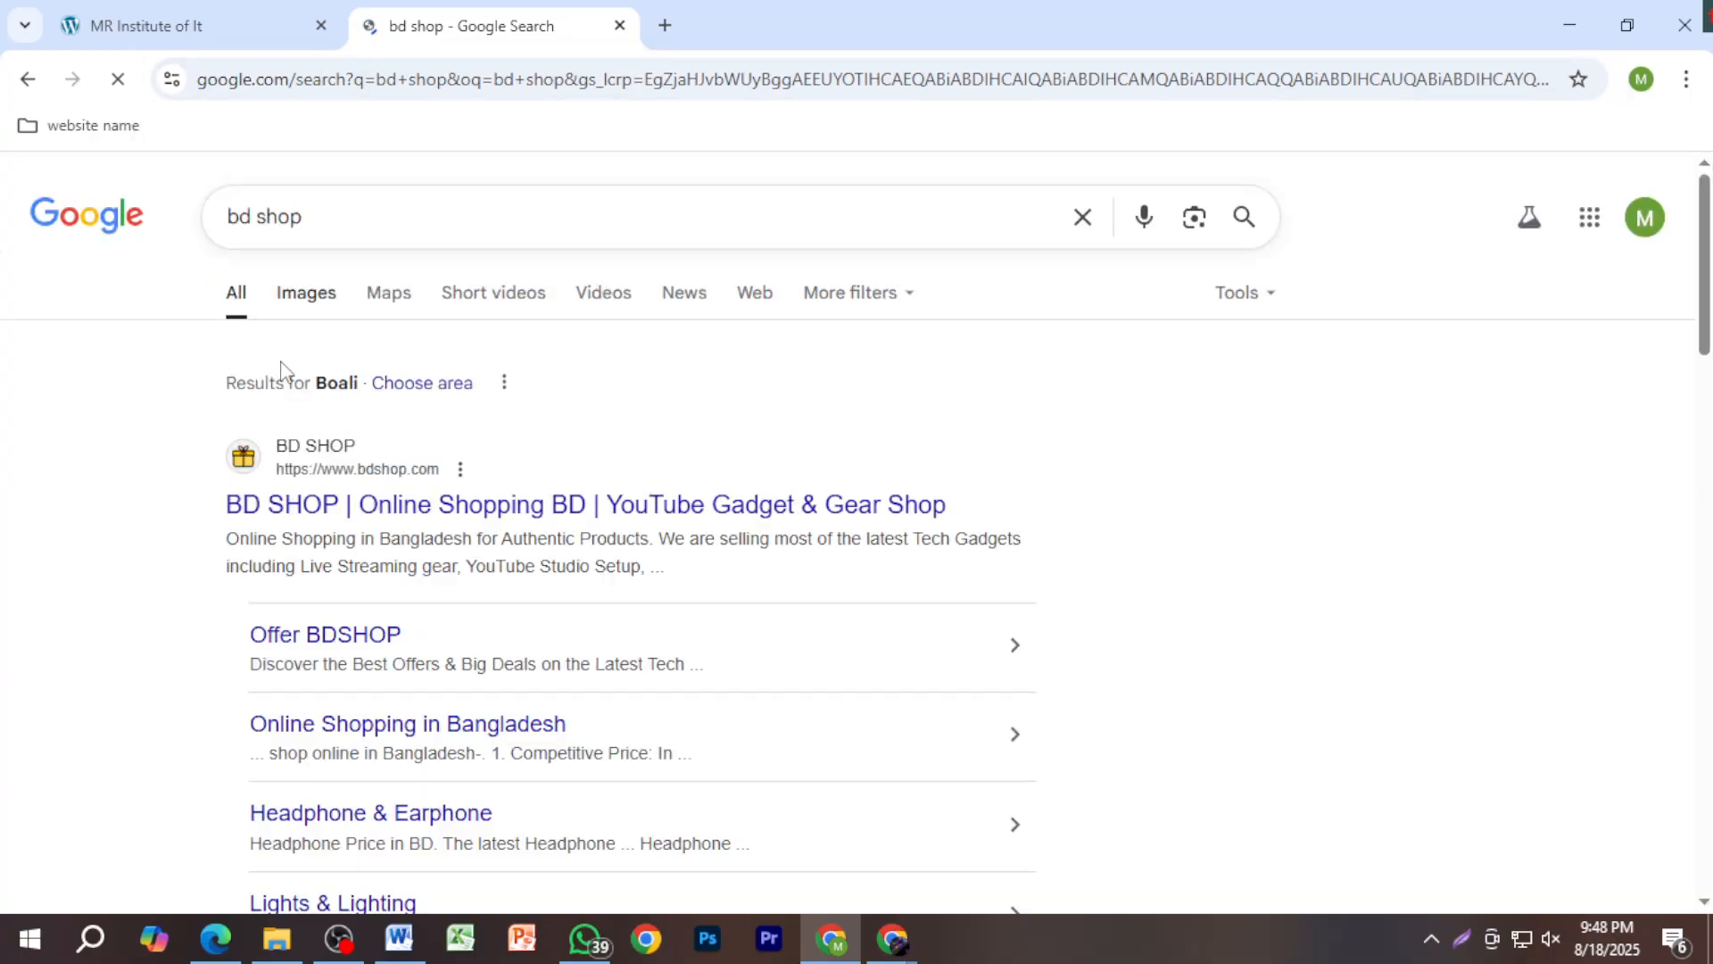
click(402, 506)
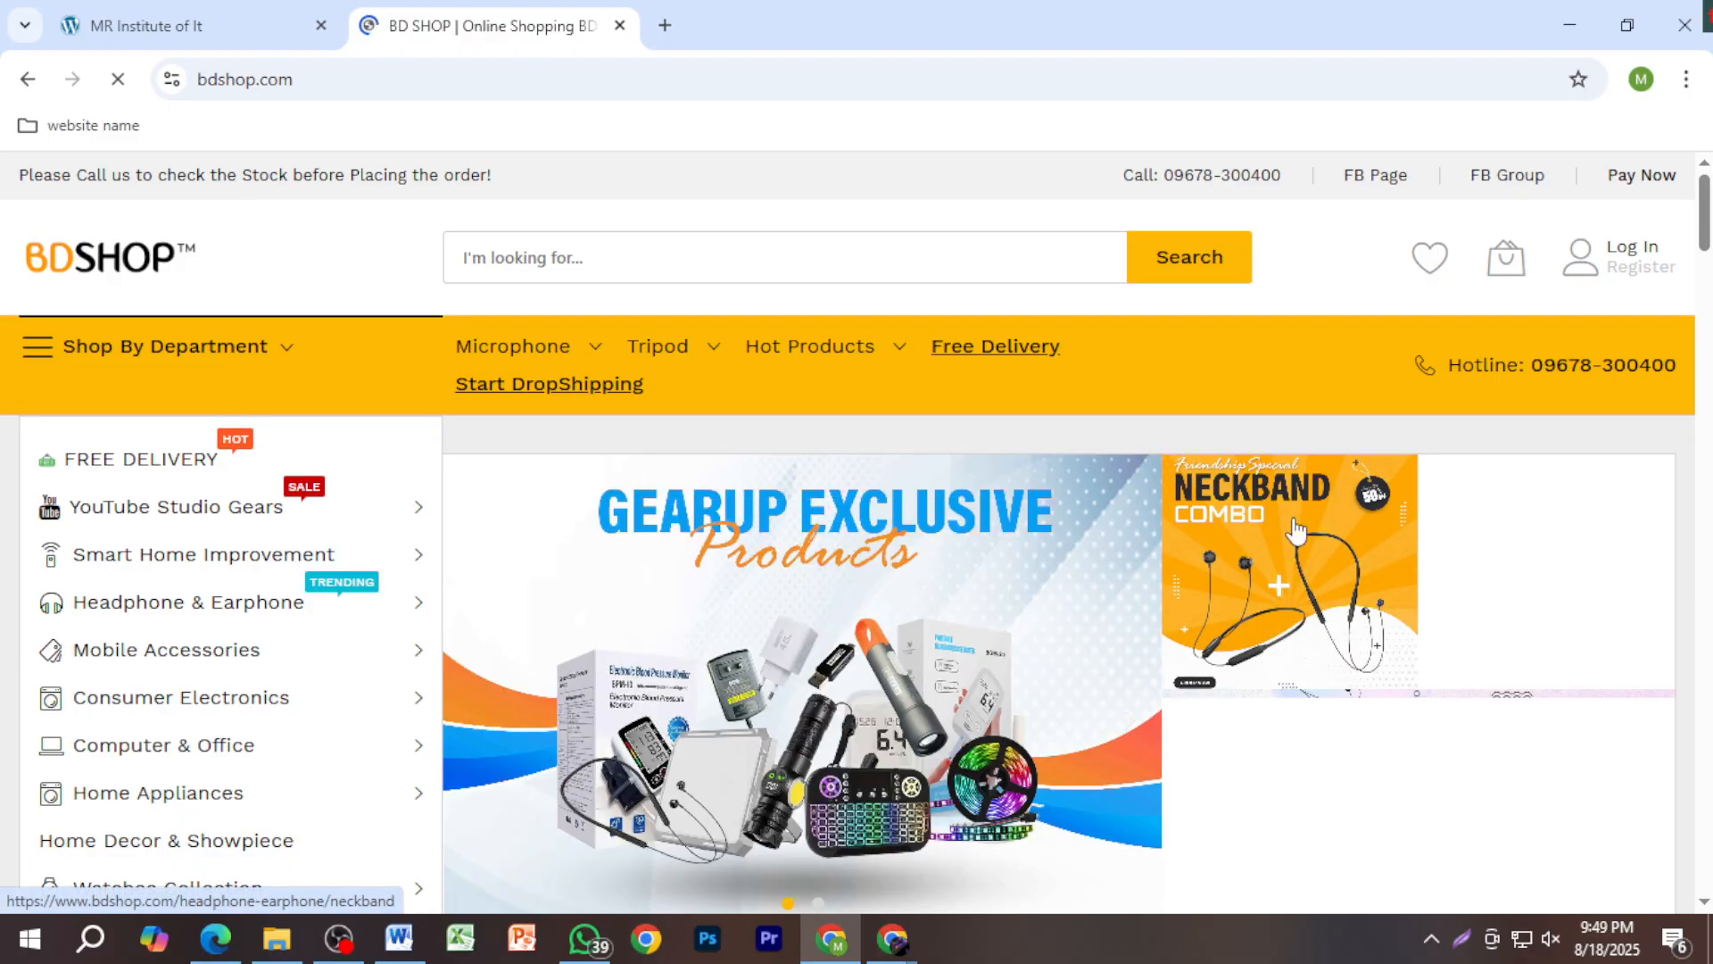
scroll(1140, 622, down, 3)
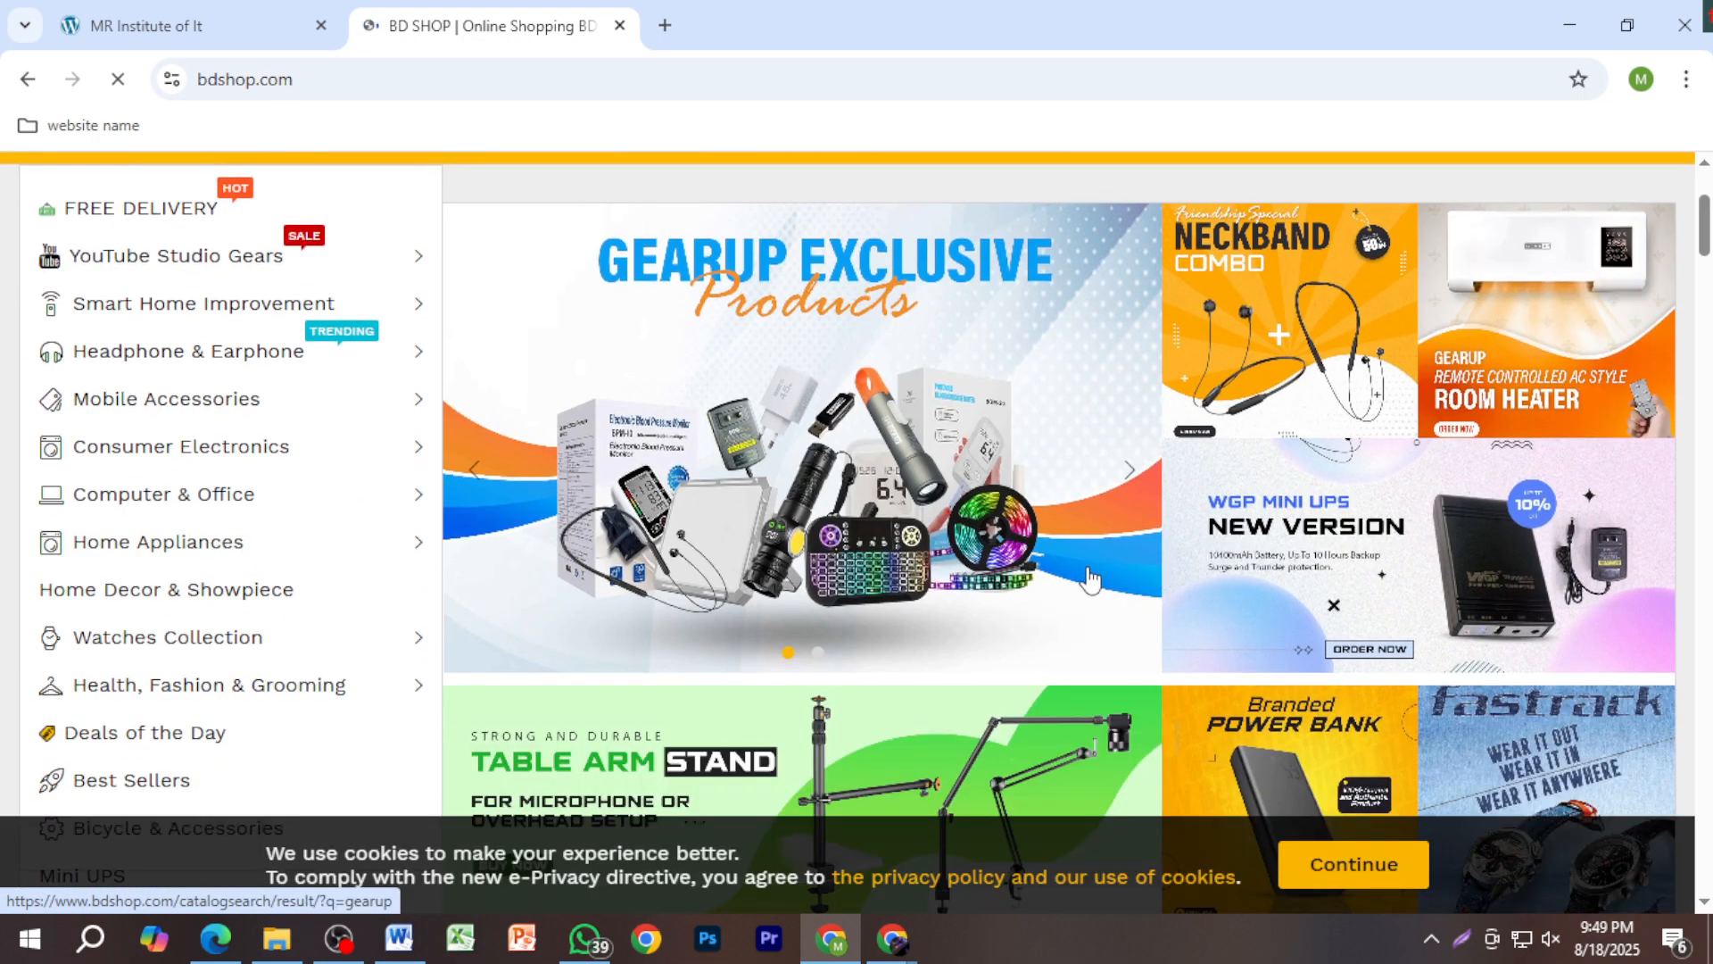
scroll(986, 517, down, 3)
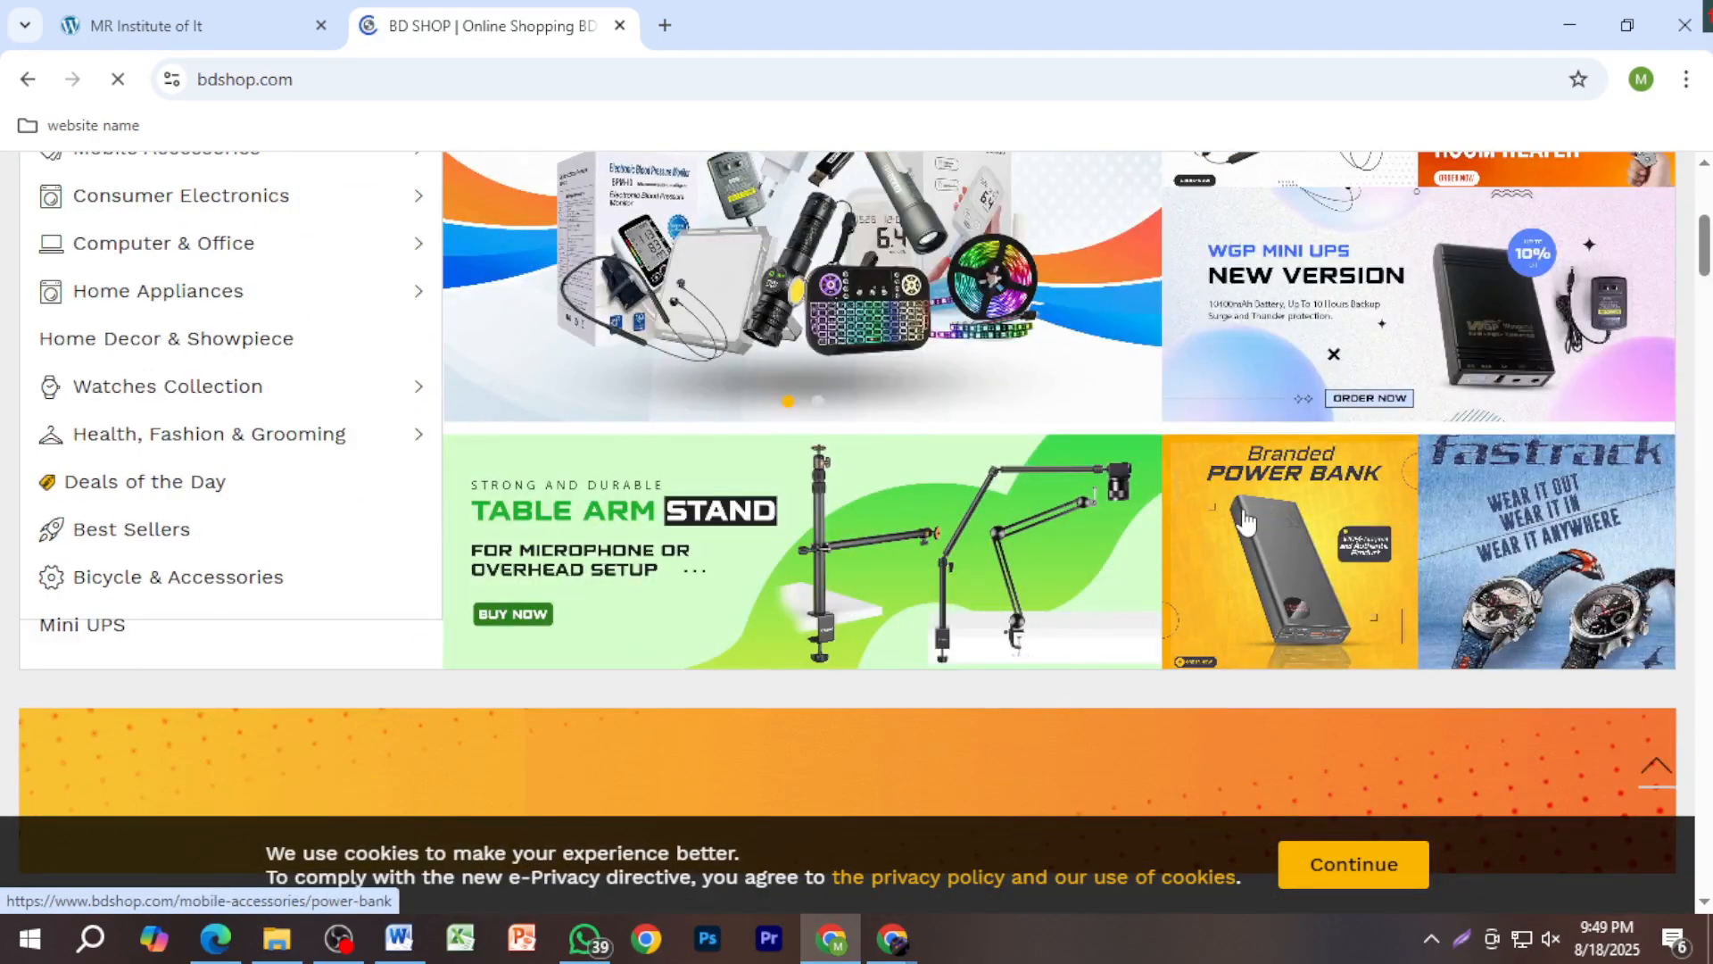
scroll(986, 518, up, 3)
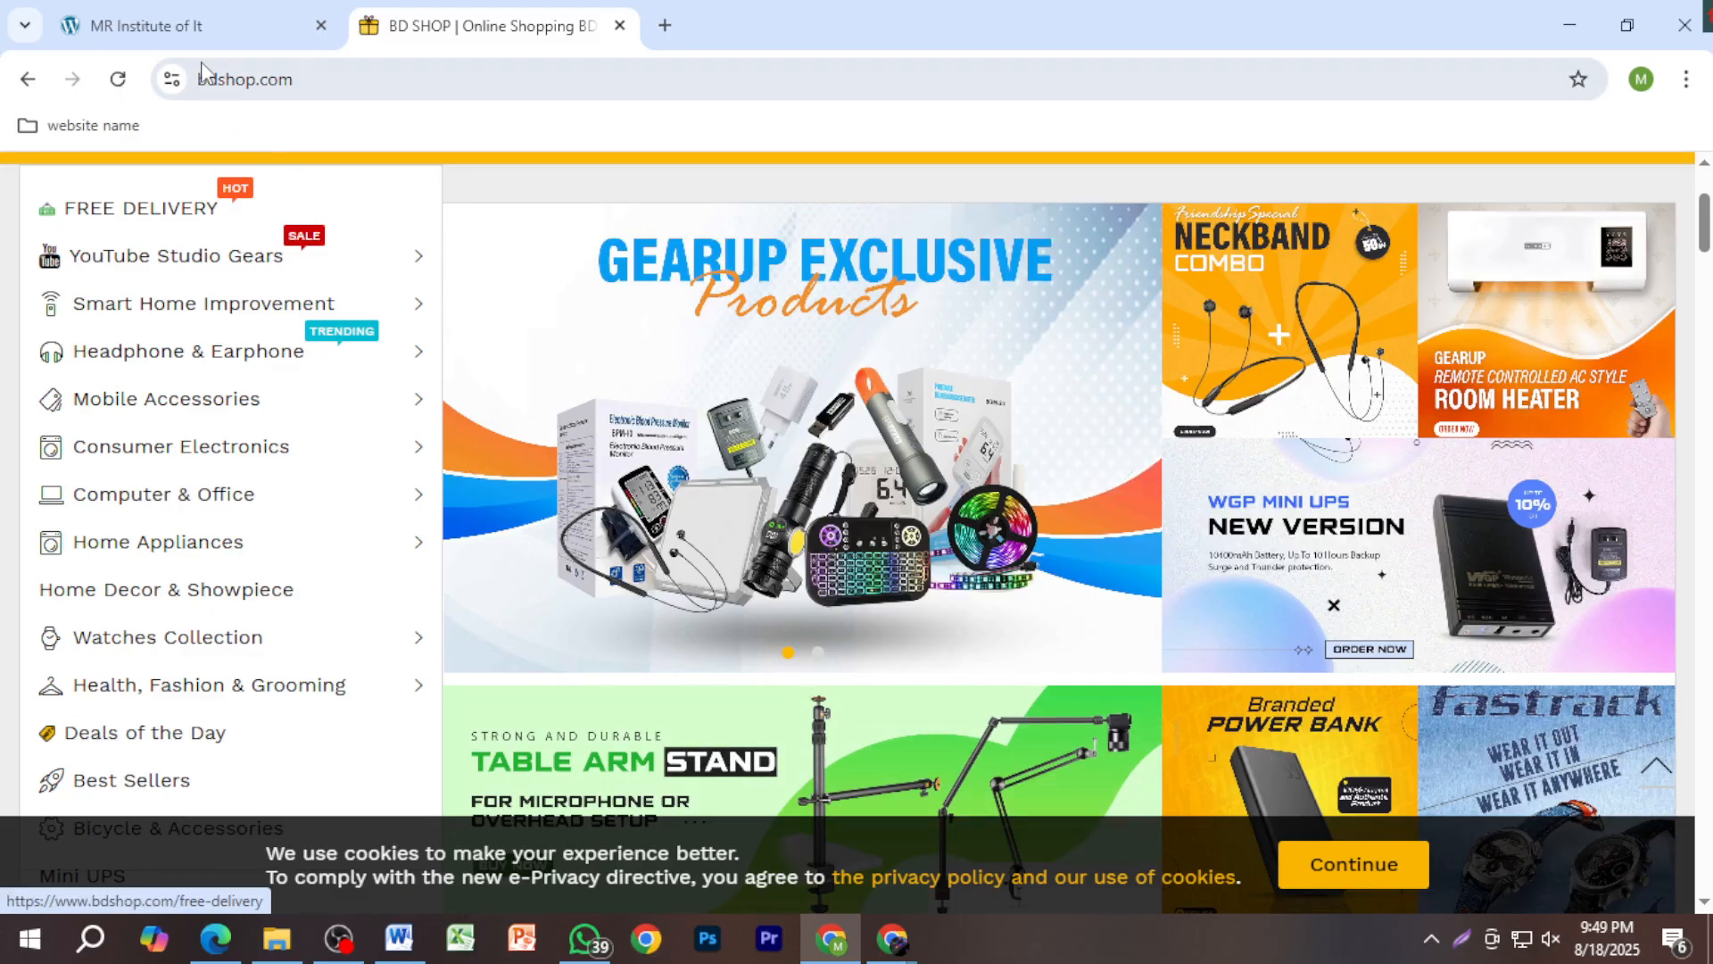
Step: On the MR Institute of It tab, capture the 1103x199 strip above Featured Products
click(249, 36)
scroll(973, 600, down, 5)
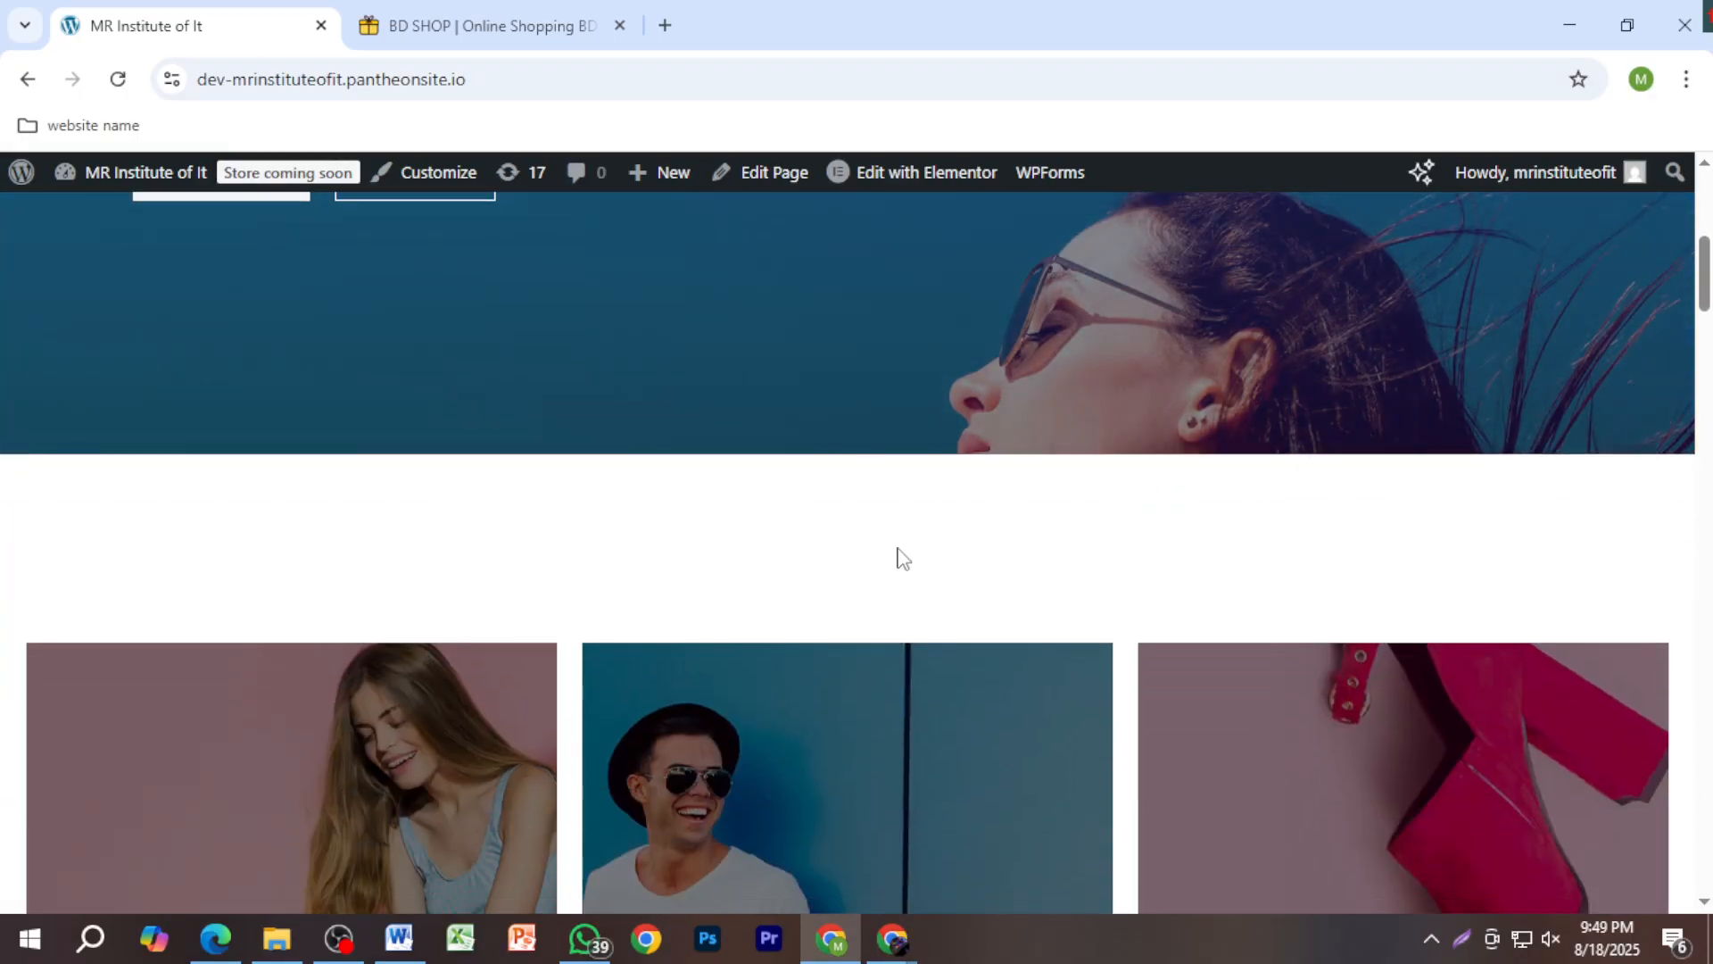
scroll(746, 580, down, 3)
scroll(851, 589, down, 8)
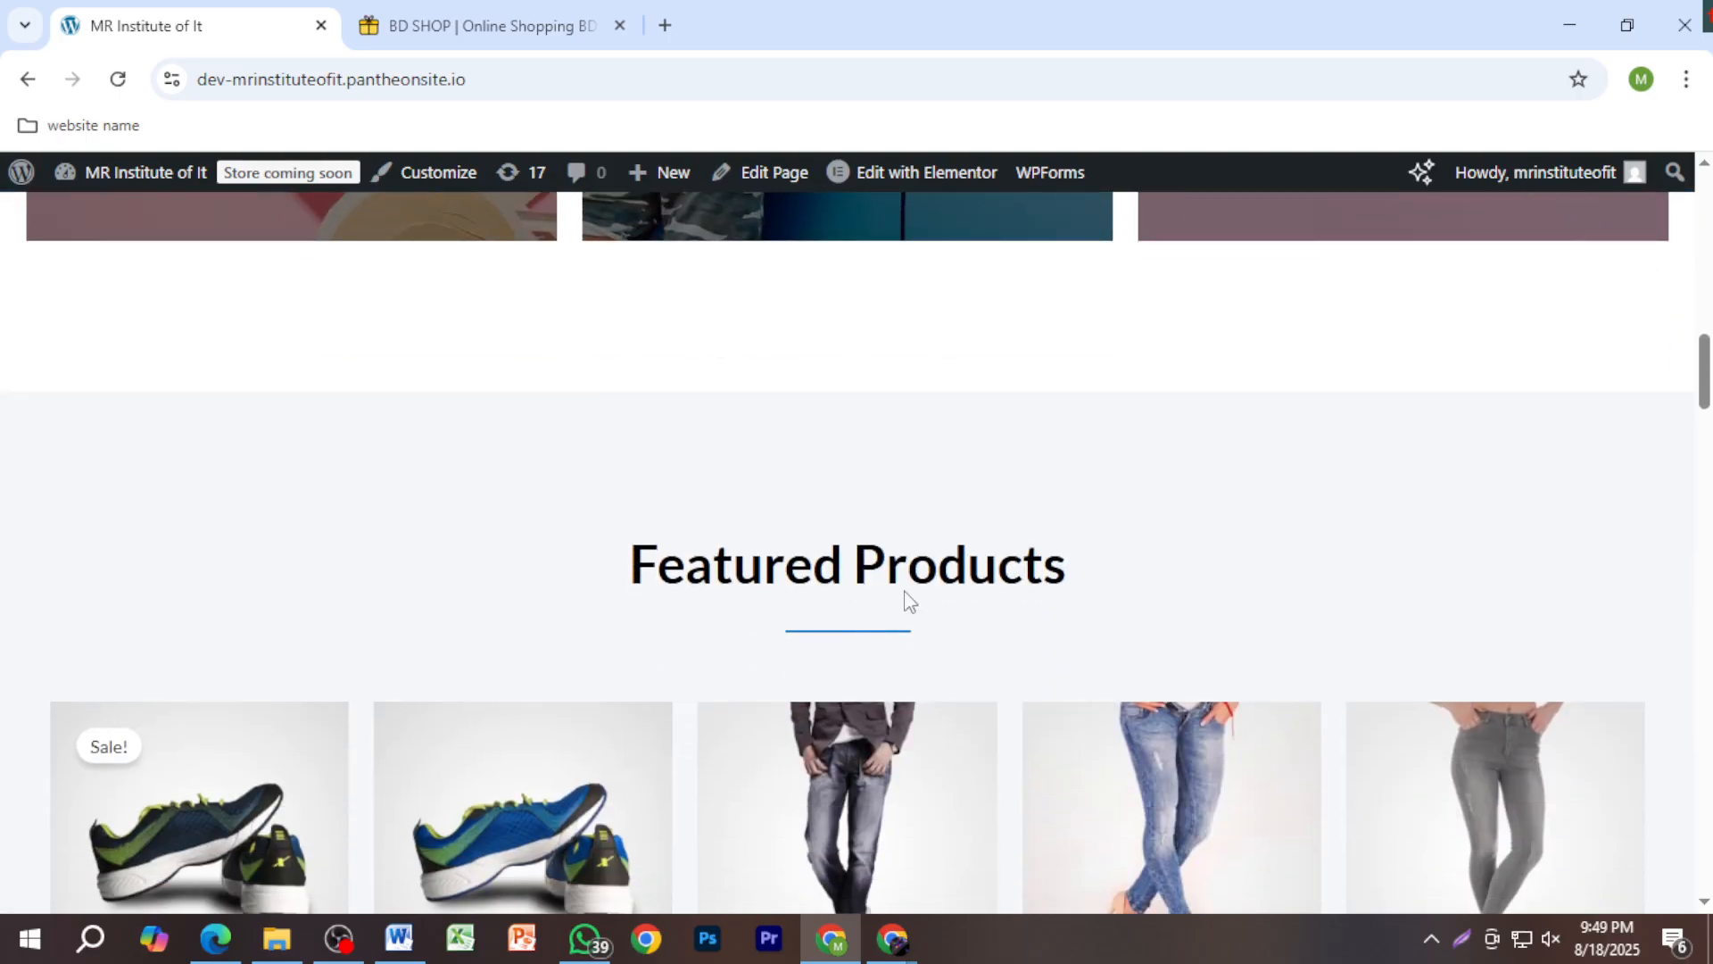
key(Print)
drag(196, 279, 1579, 529)
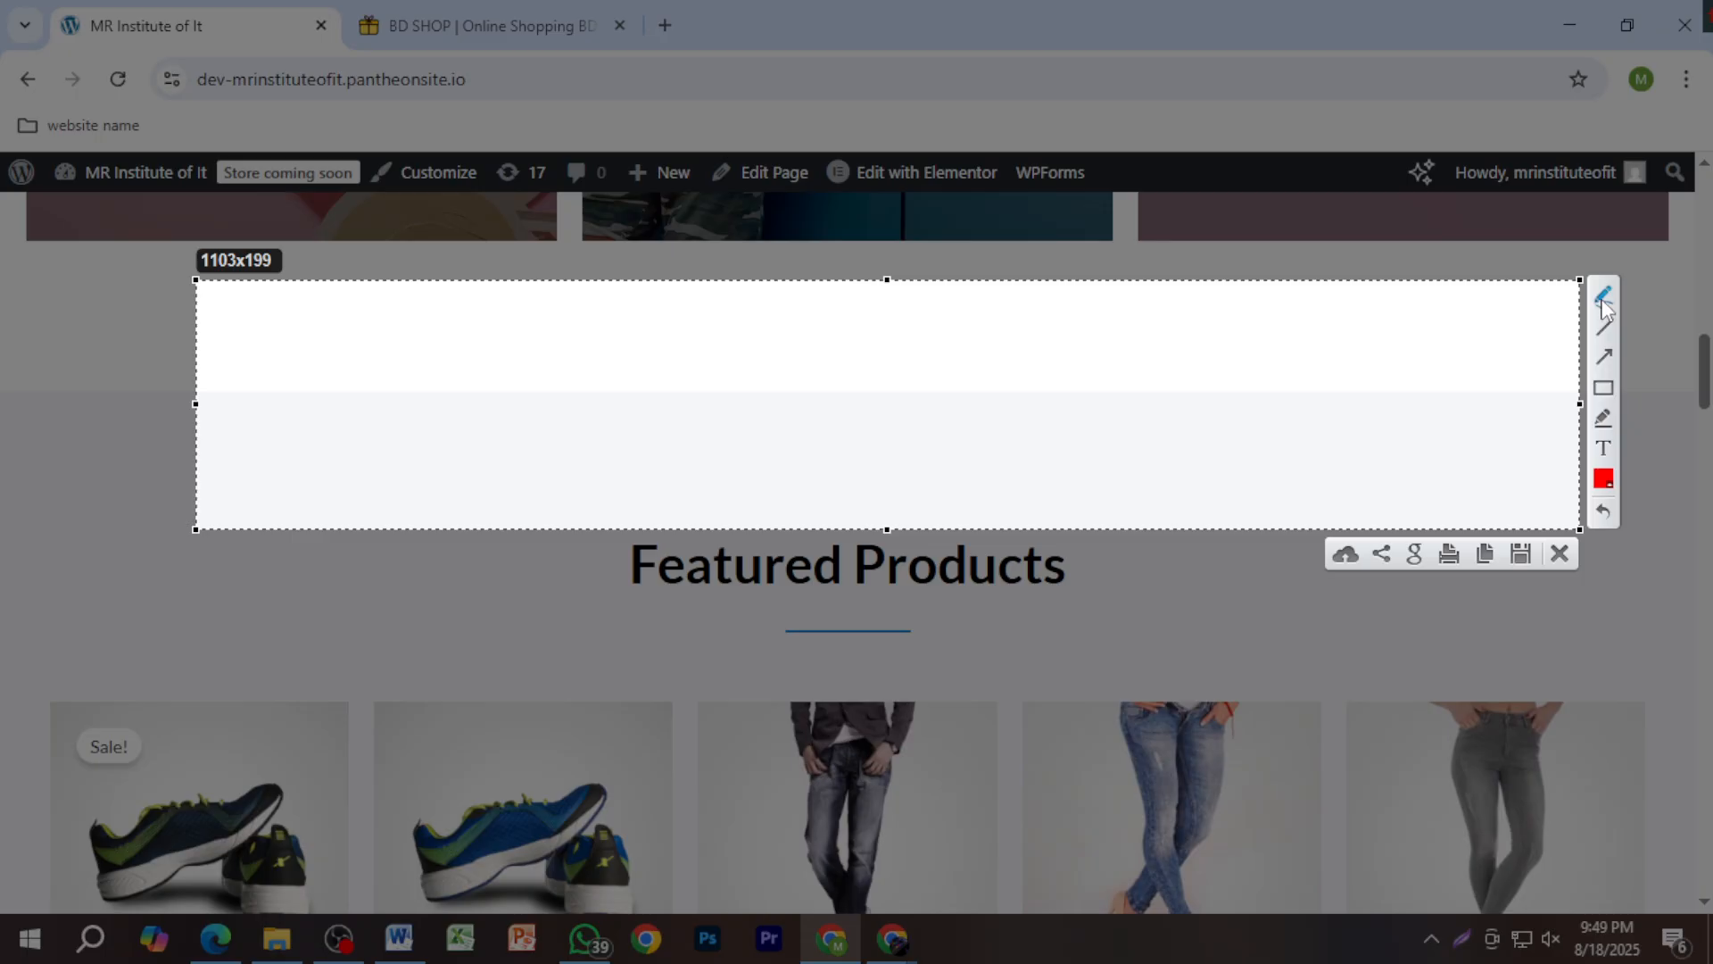
Step: Draw a red circle and a red vertical line on the capture's left side
click(1603, 304)
mouse_move(311, 328)
mouse_down()
mouse_move(284, 334)
mouse_move(348, 382)
mouse_move(299, 323)
mouse_up()
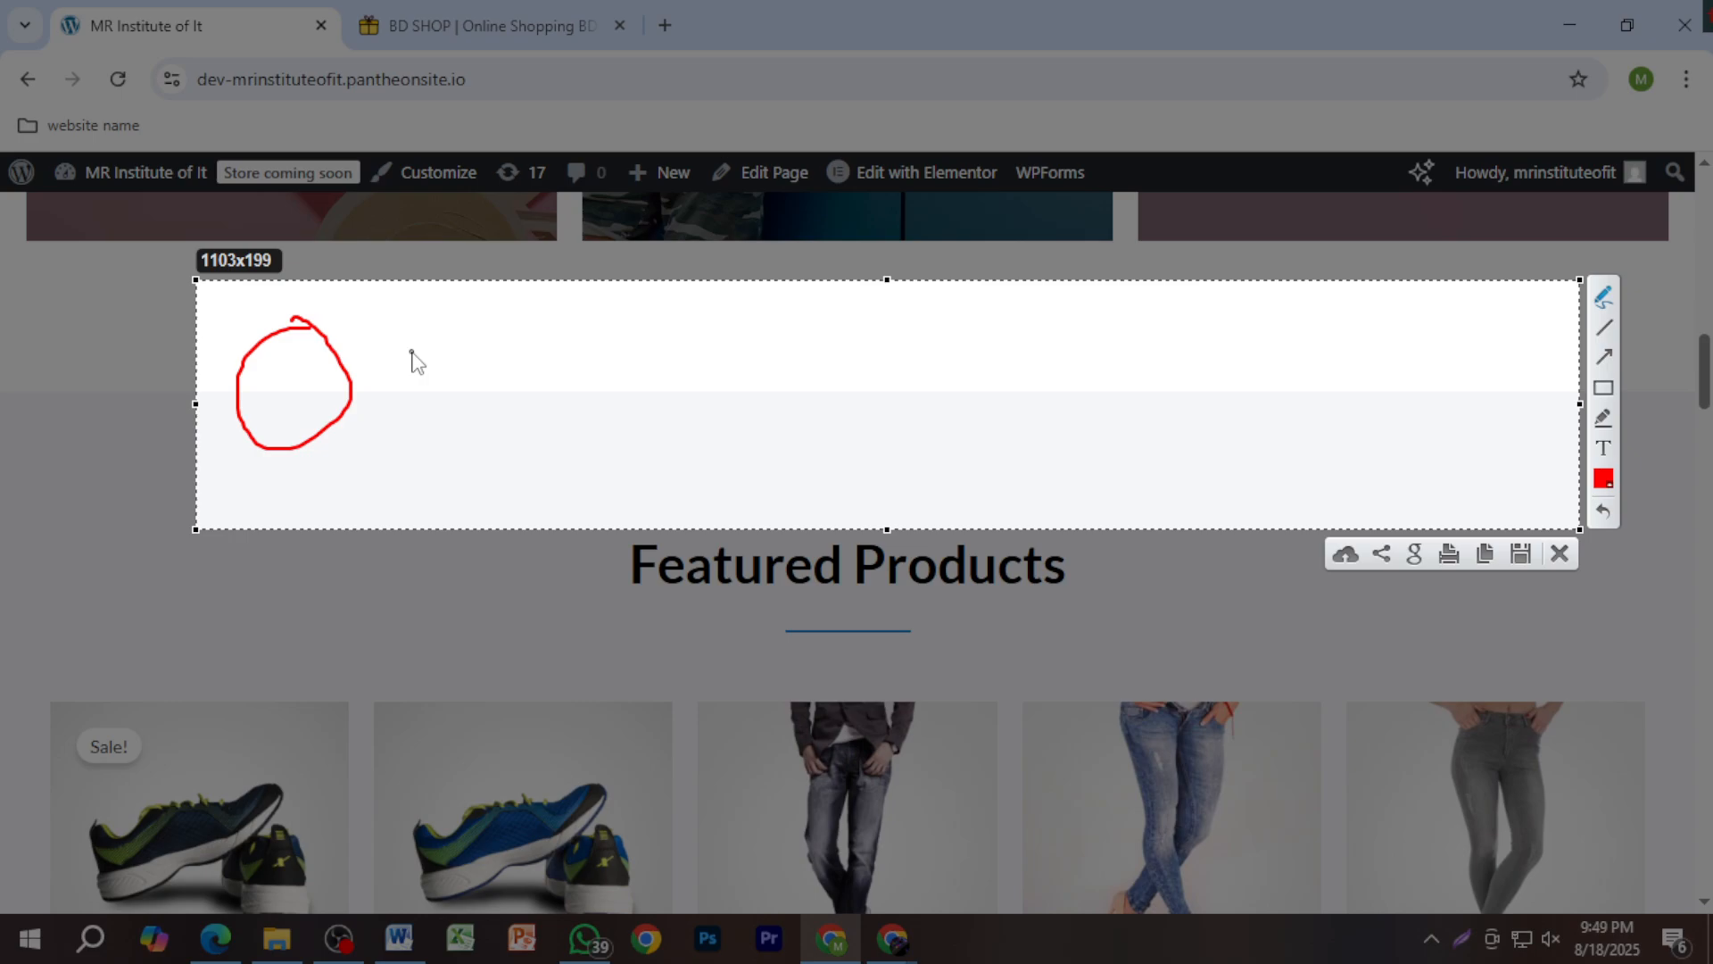
drag(398, 329, 416, 468)
Step: Draw eight long red strokes fanning out beside the circle, then dismiss the Lightshot capture unsaved
drag(429, 391, 833, 391)
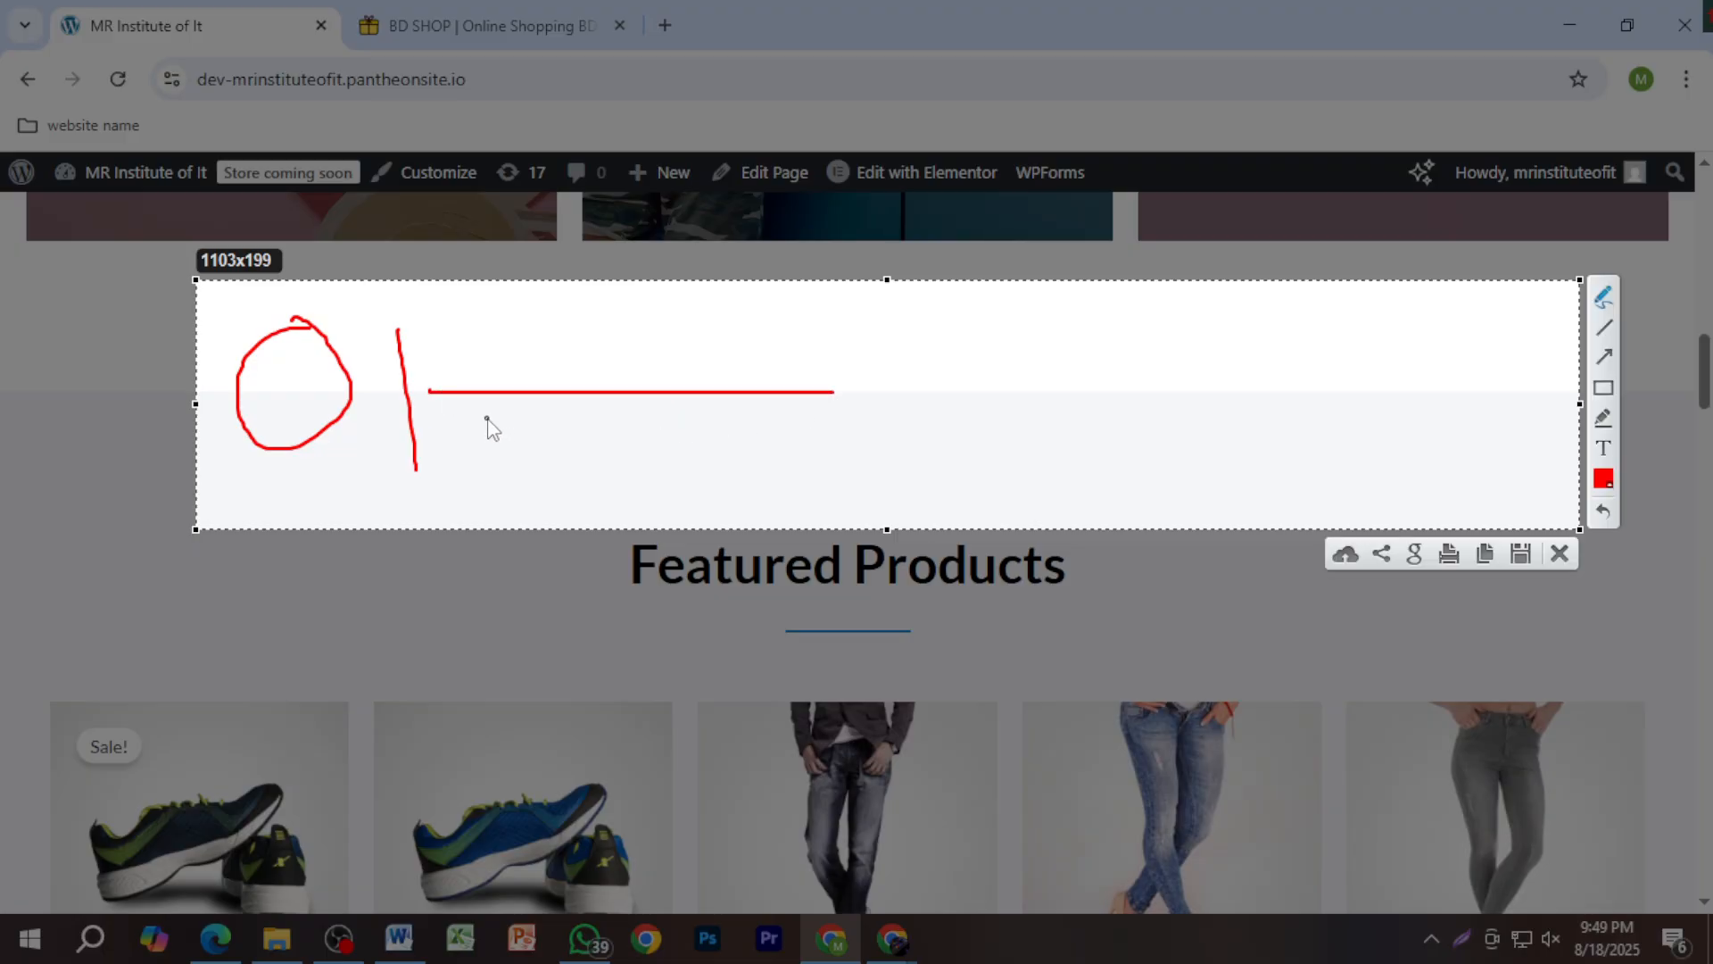
mouse_move(487, 414)
mouse_down()
mouse_move(746, 418)
mouse_move(1003, 382)
mouse_up()
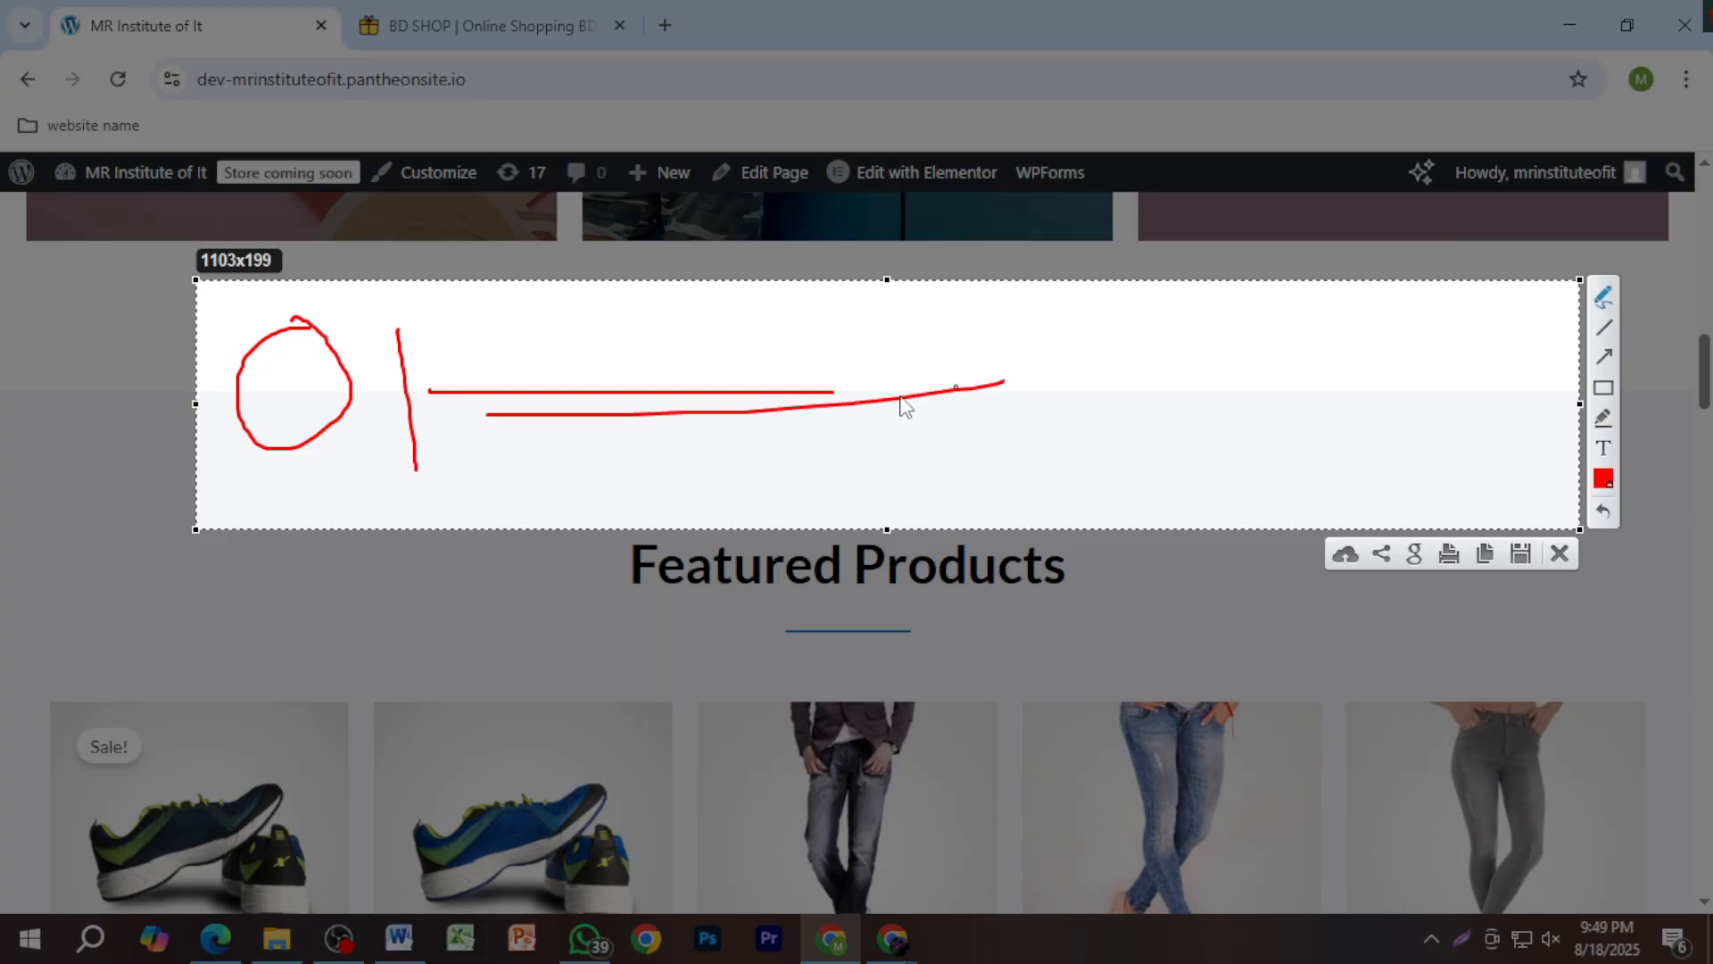
drag(951, 415, 992, 414)
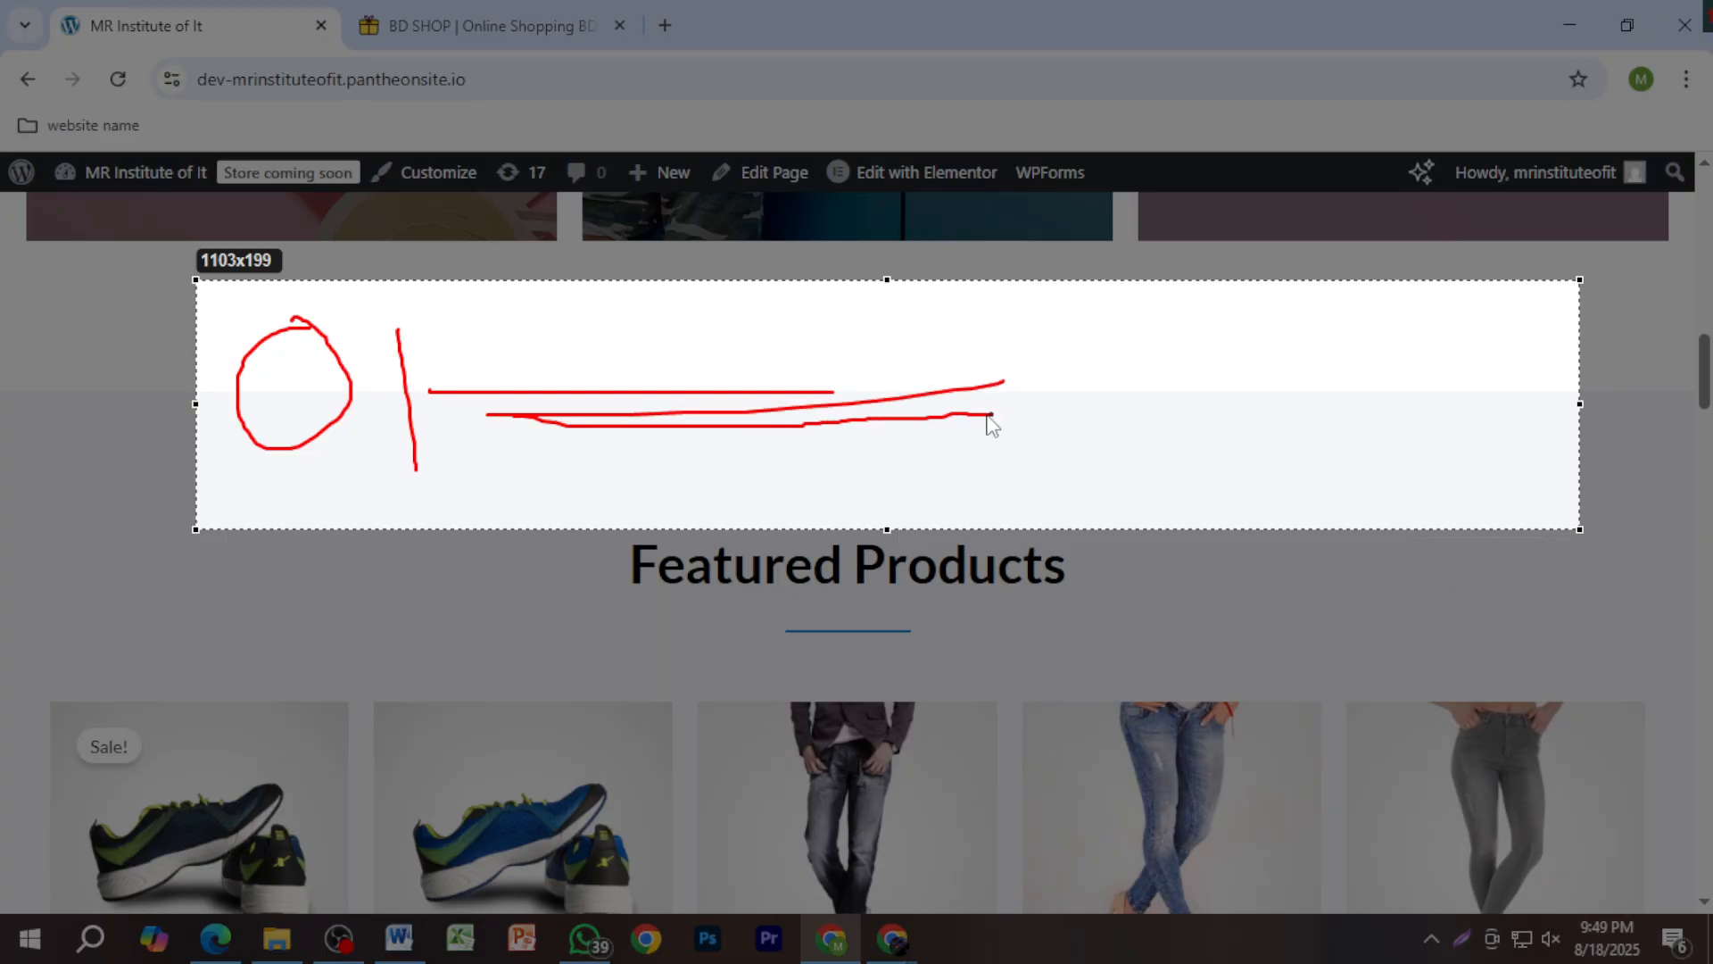
drag(503, 422, 1269, 426)
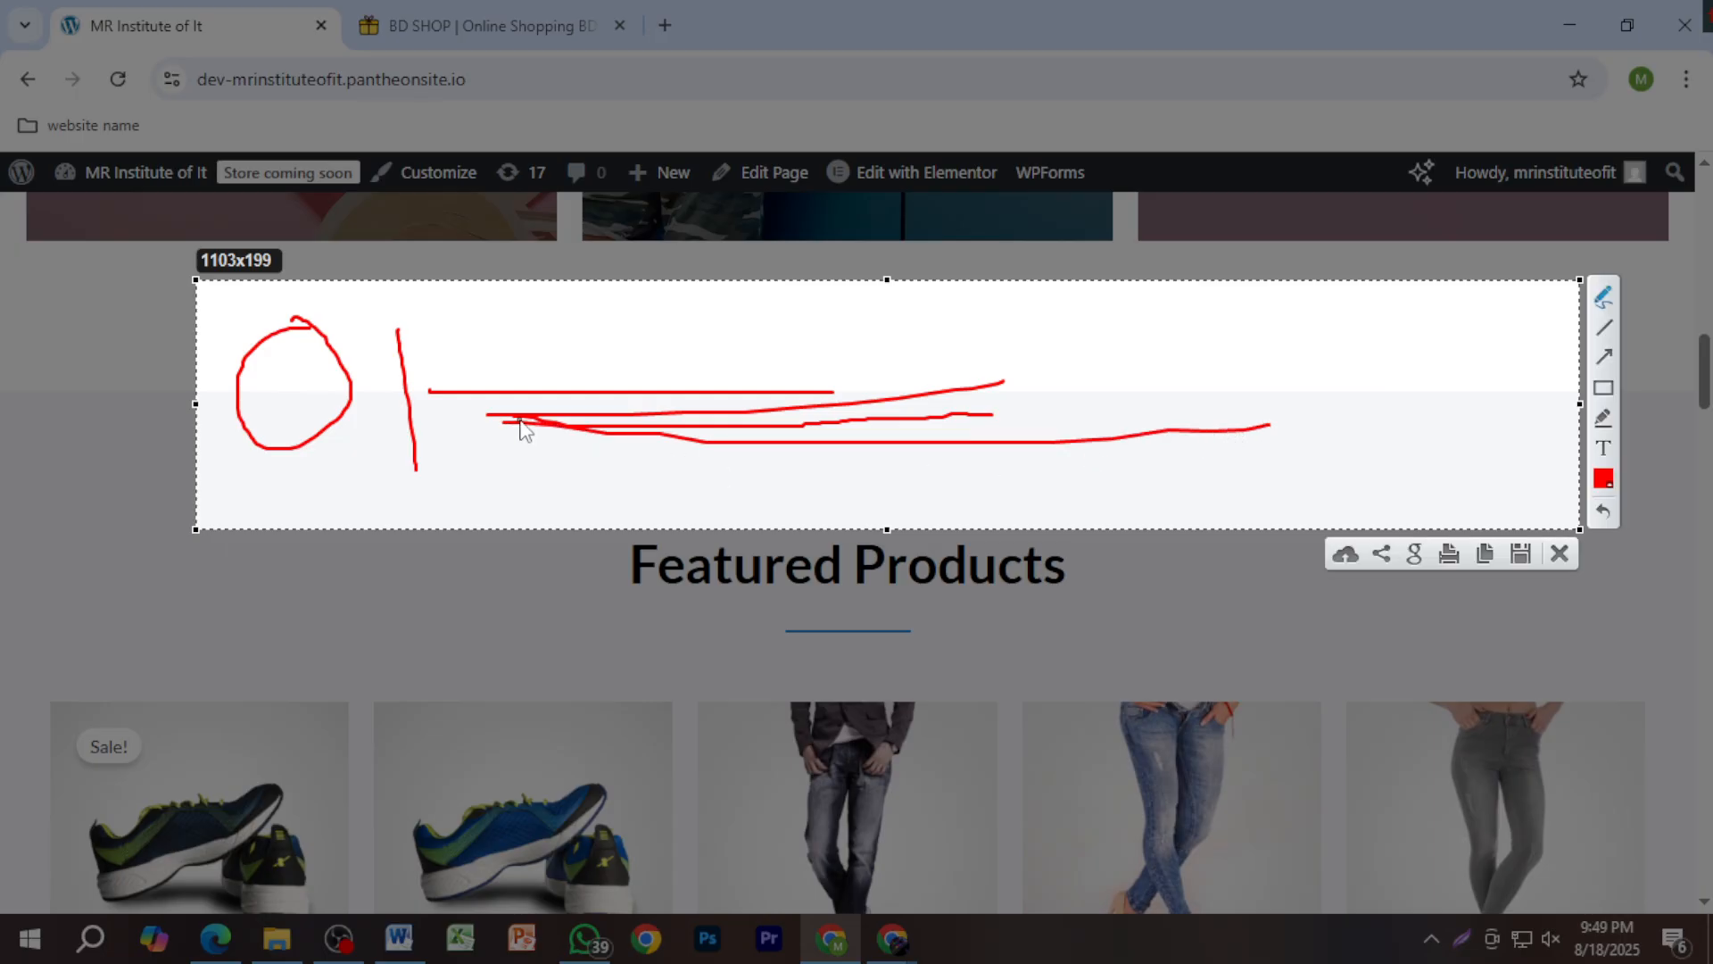
drag(524, 426, 1135, 452)
drag(533, 424, 887, 373)
drag(520, 416, 970, 345)
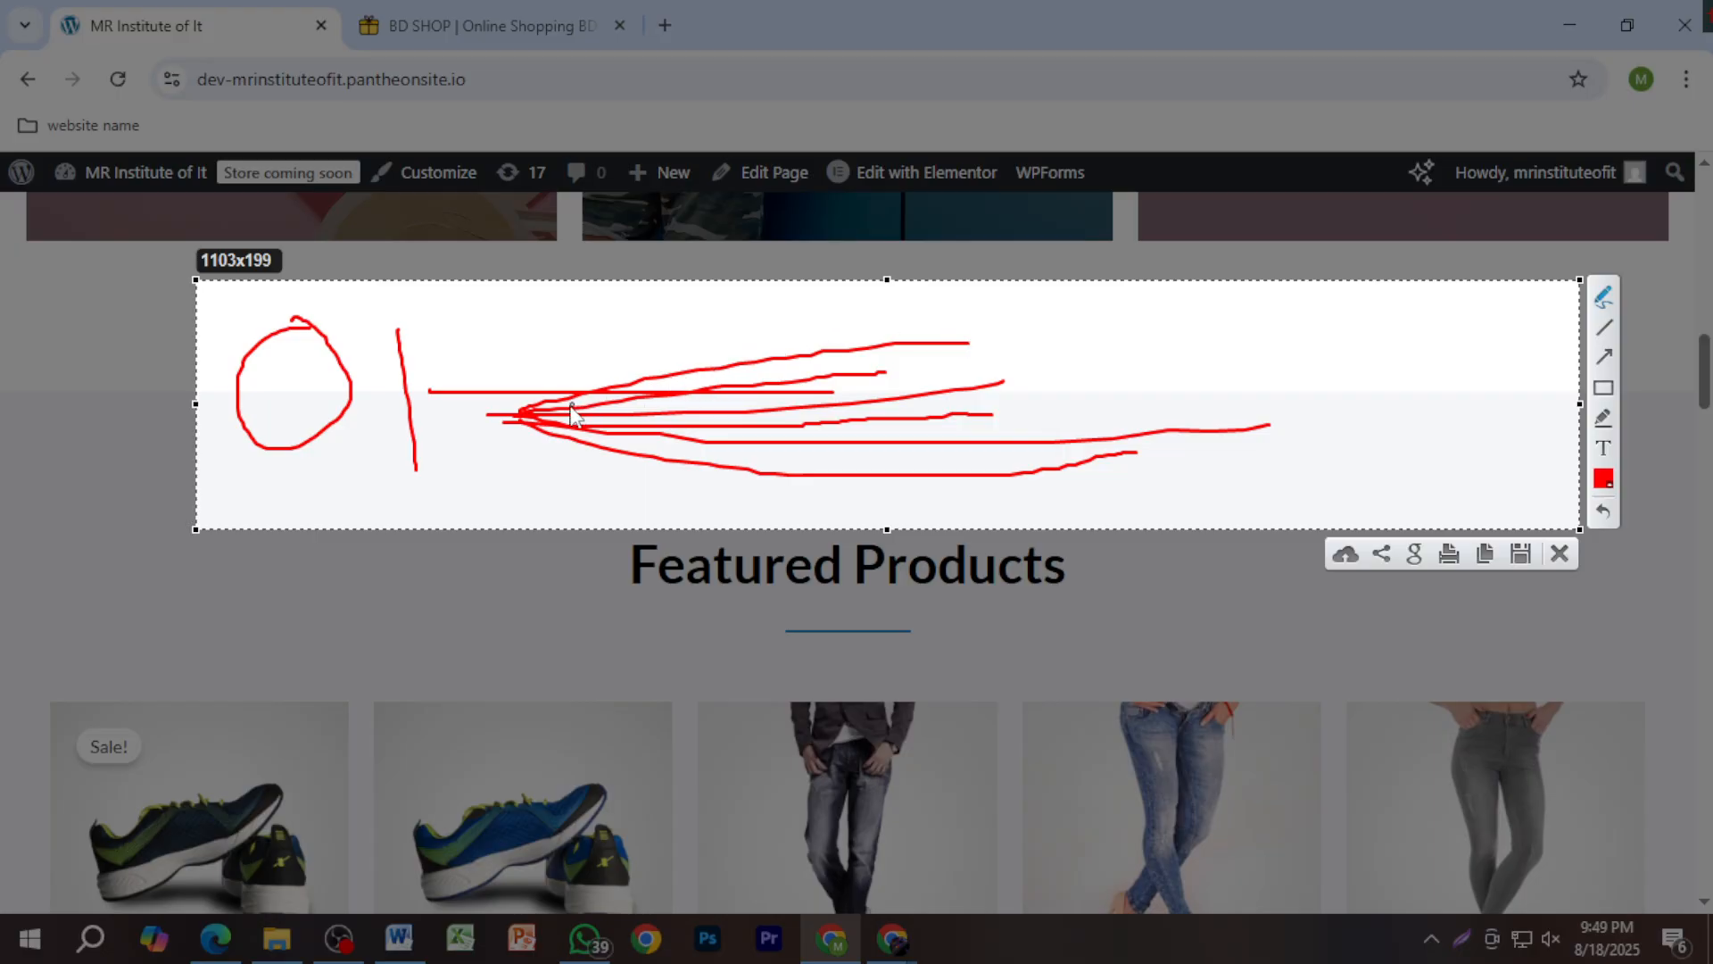
mouse_move(515, 415)
mouse_down()
mouse_move(985, 308)
mouse_move(1167, 317)
mouse_up()
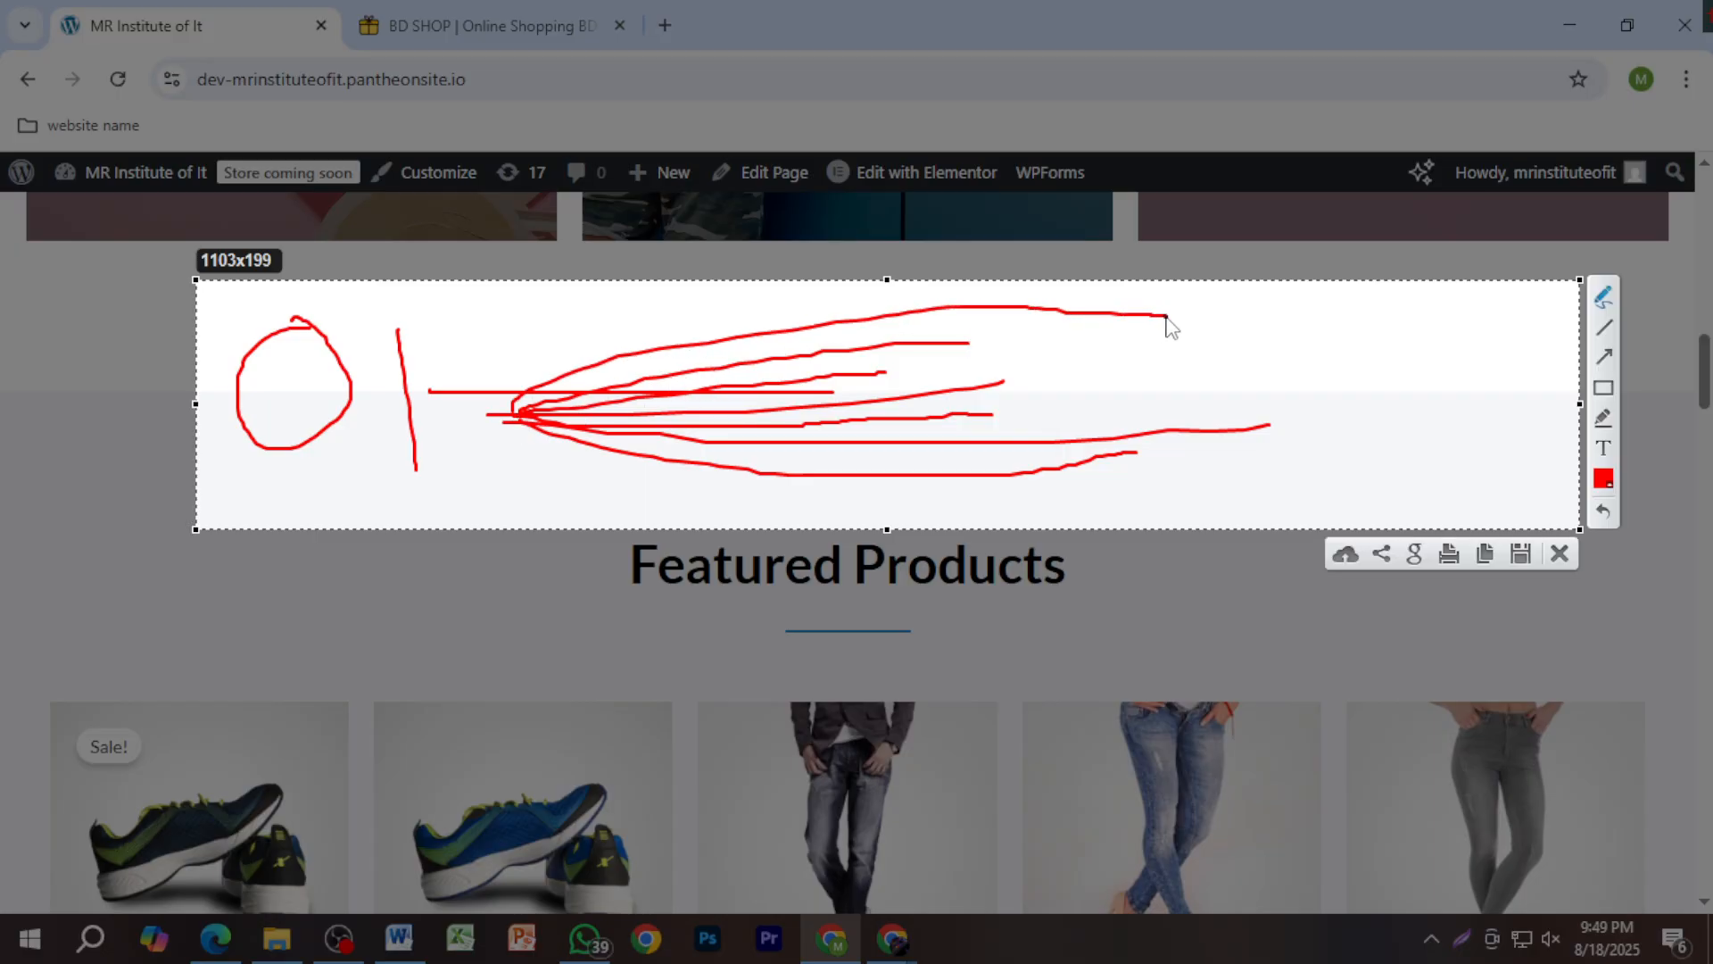
click(1559, 553)
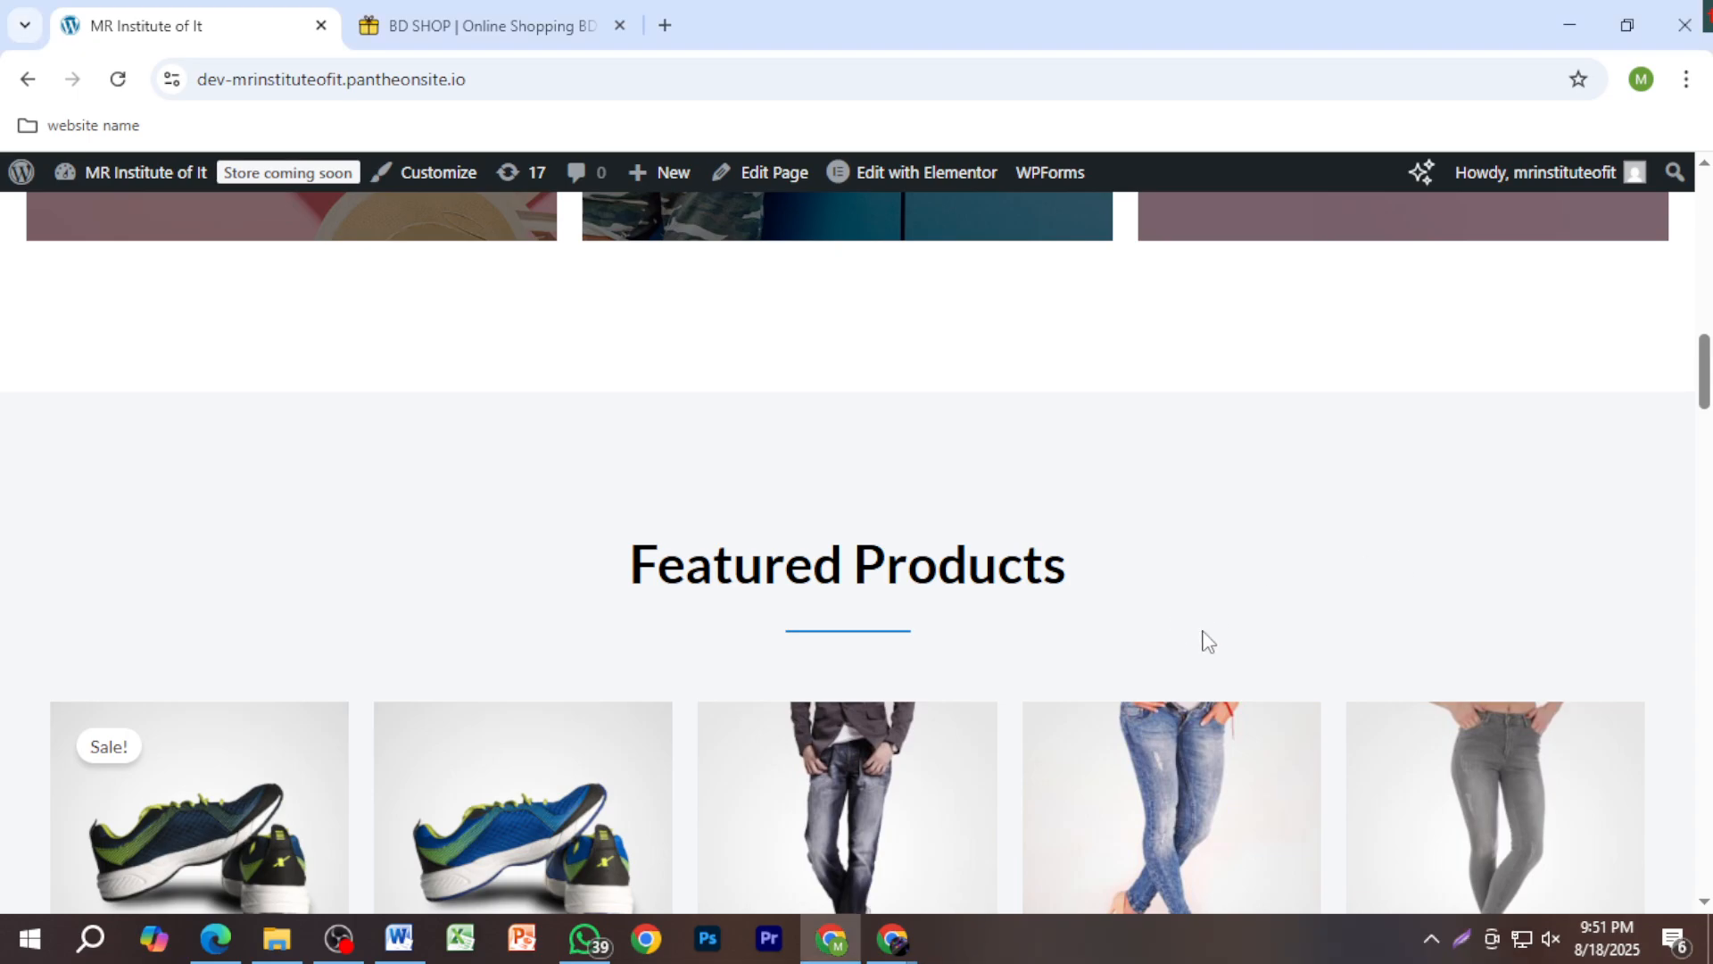
Step: Switch to the BD SHOP tab and scroll bdshop.com down to the Deals of the day products
scroll(1205, 638, up, 5)
scroll(1204, 641, up, 6)
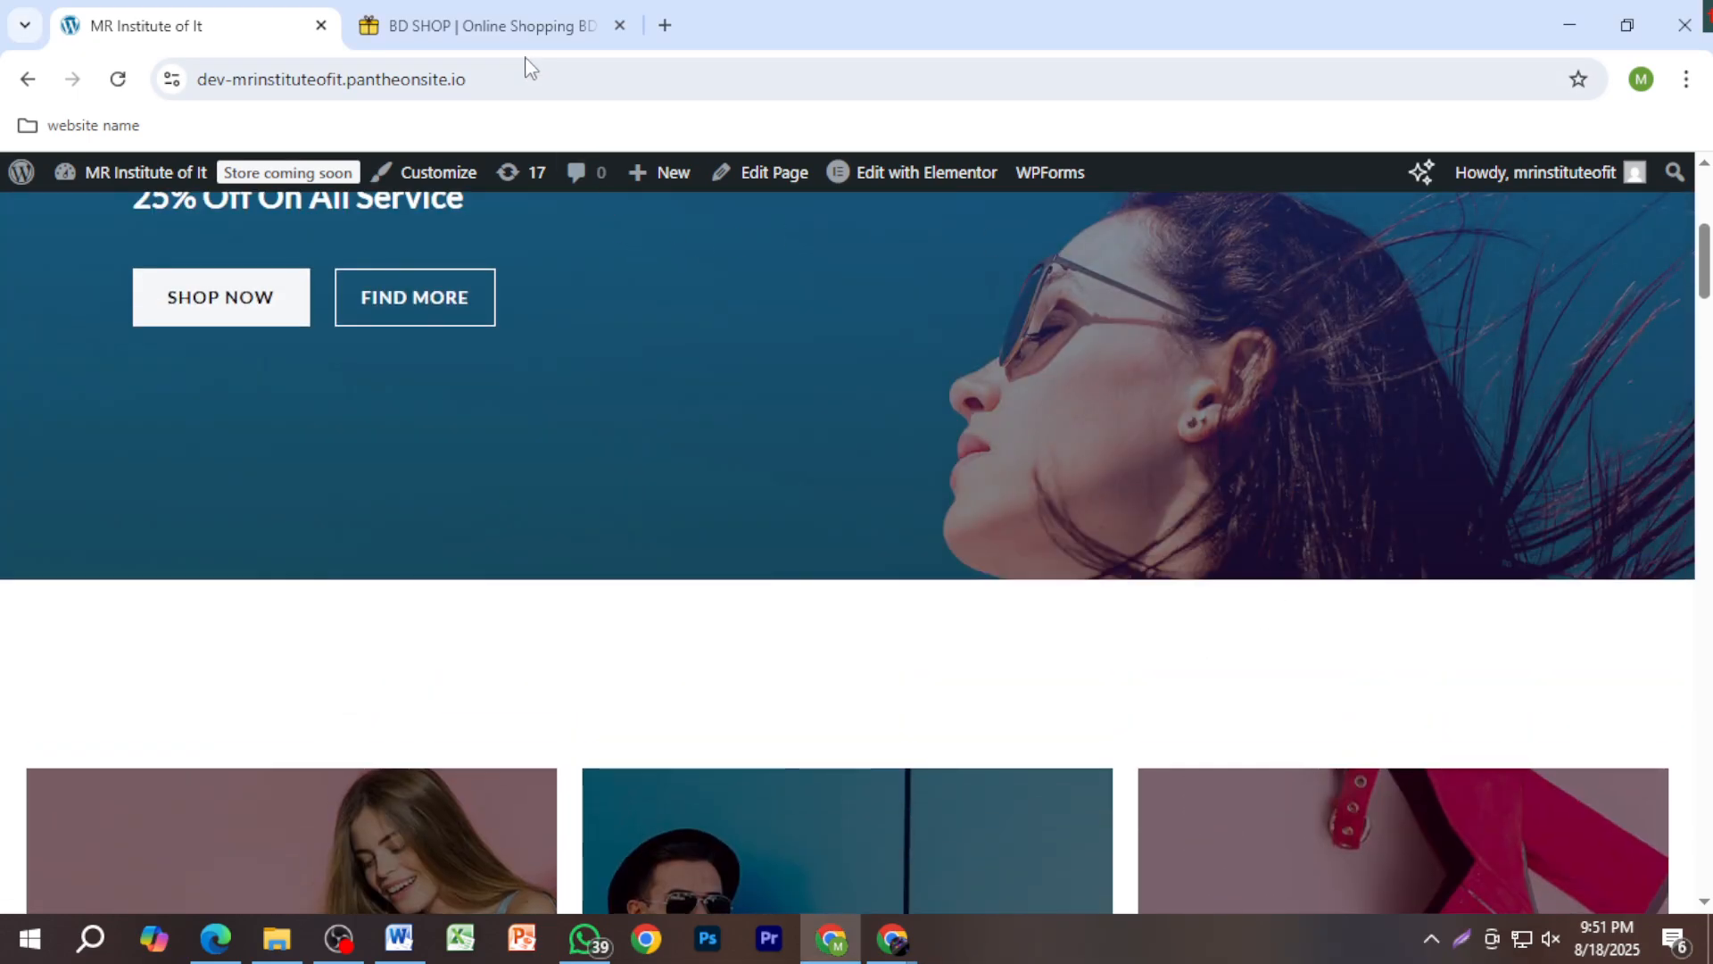
click(496, 28)
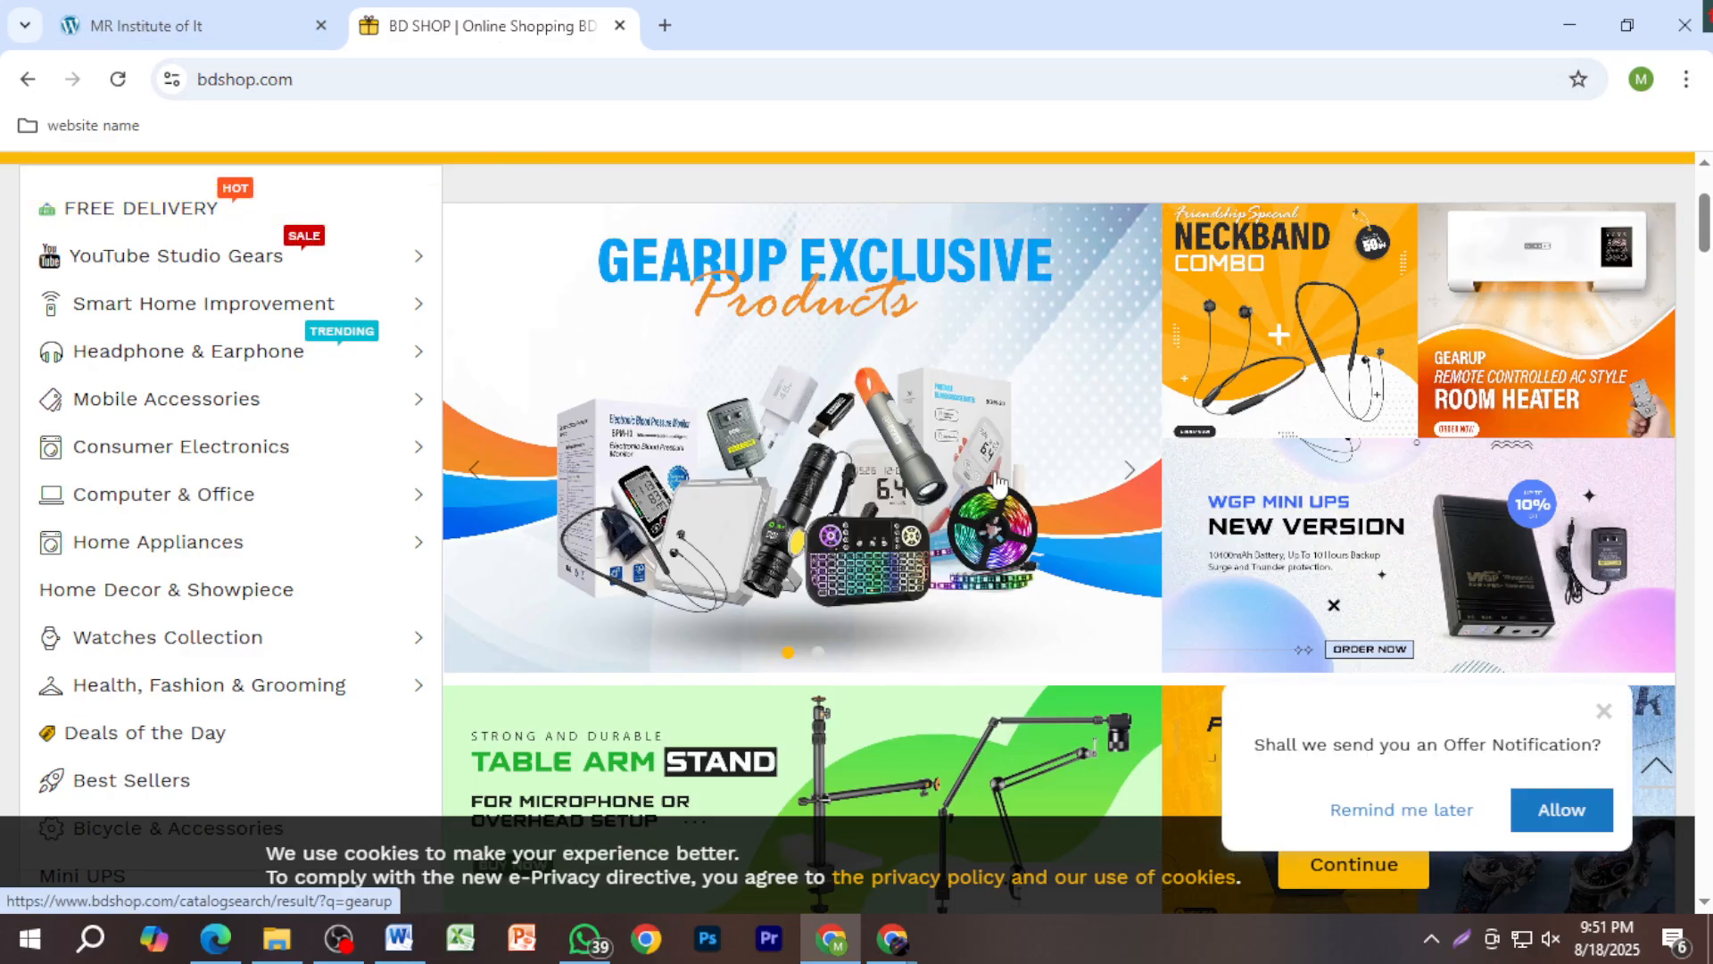
scroll(1033, 509, down, 4)
scroll(1032, 513, up, 4)
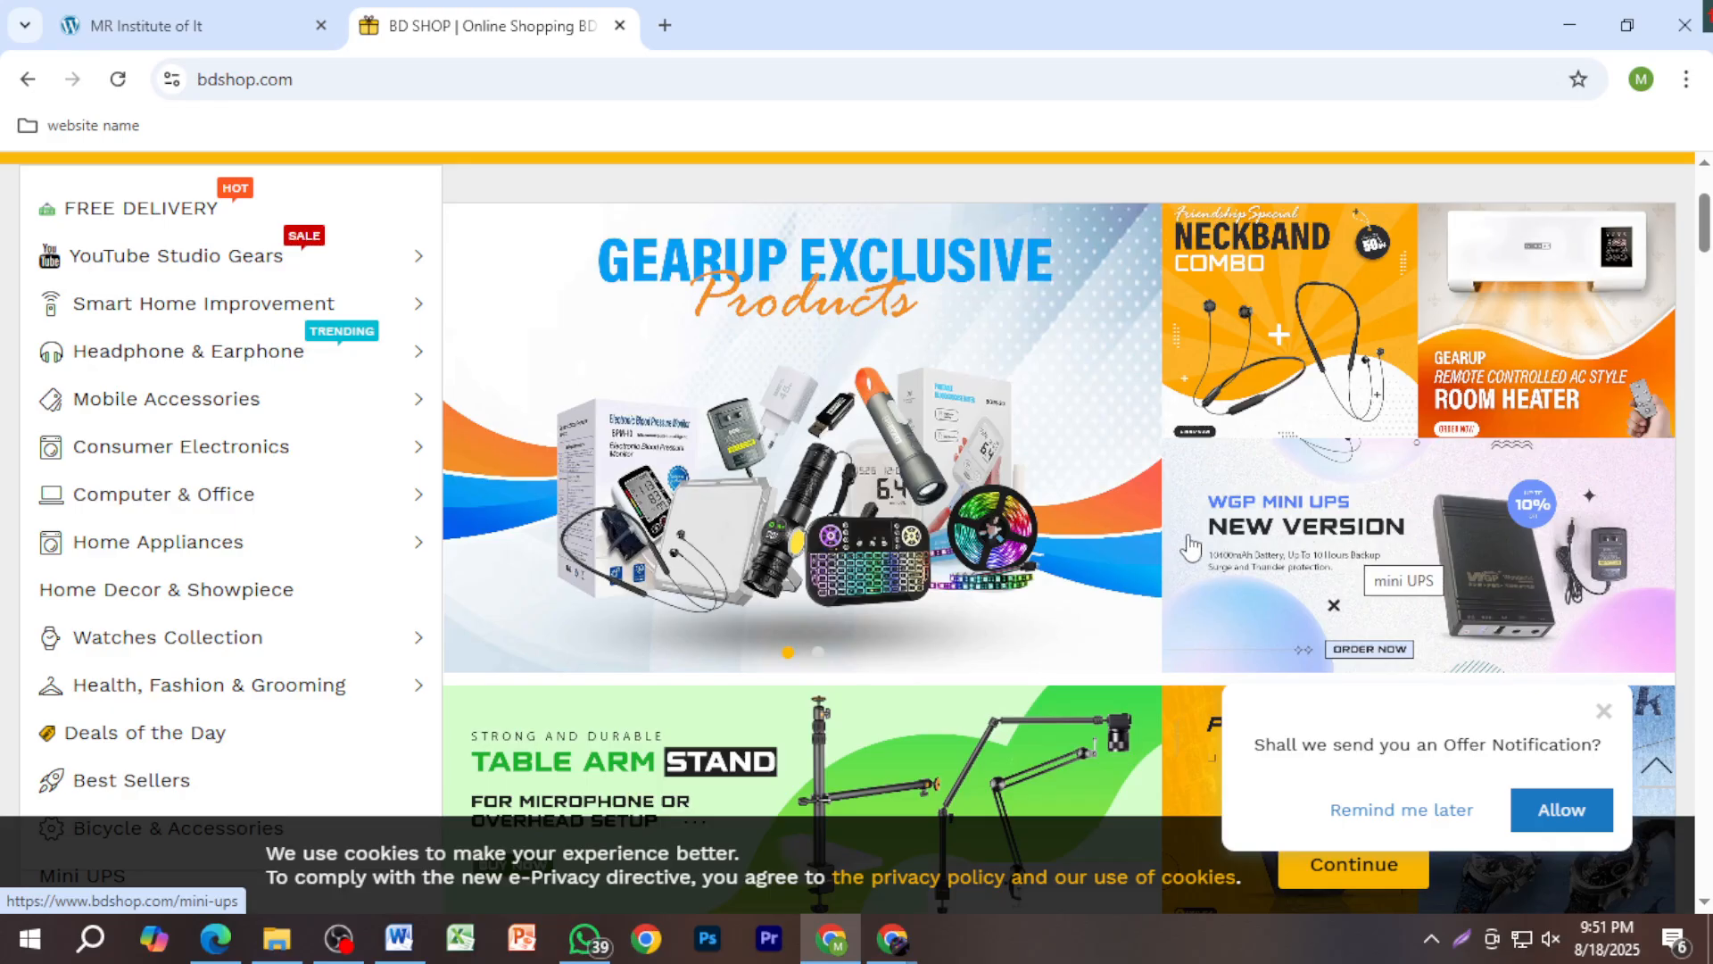
scroll(1053, 642, down, 1)
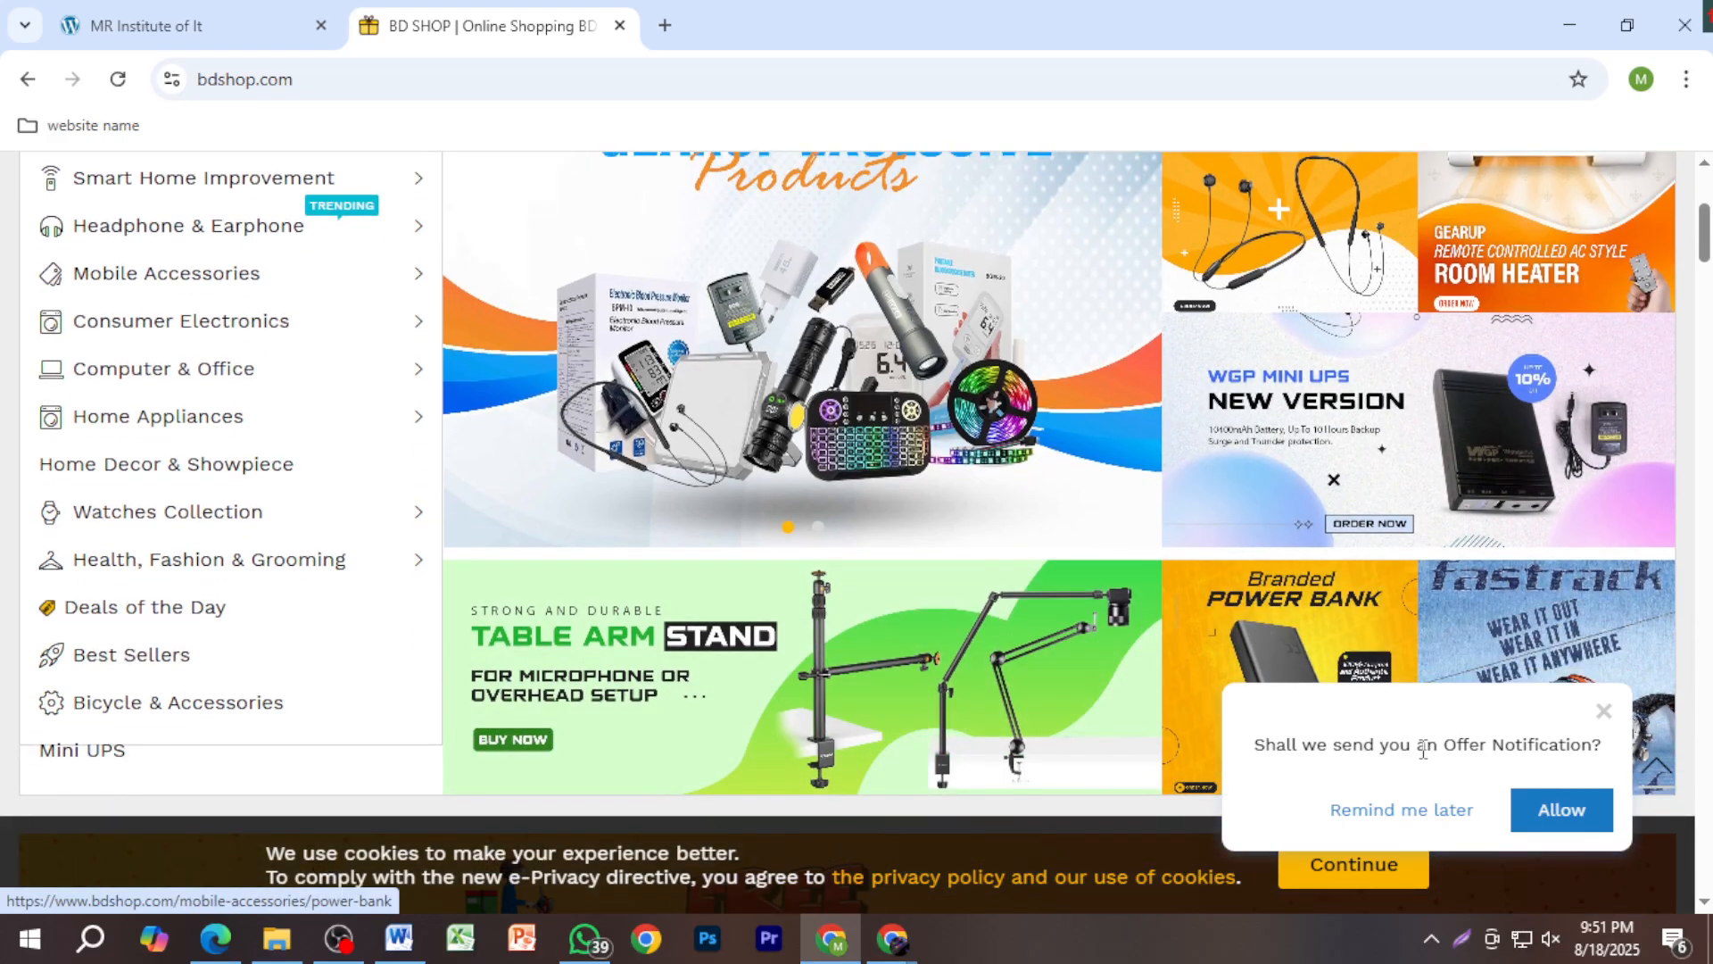
scroll(923, 558, down, 6)
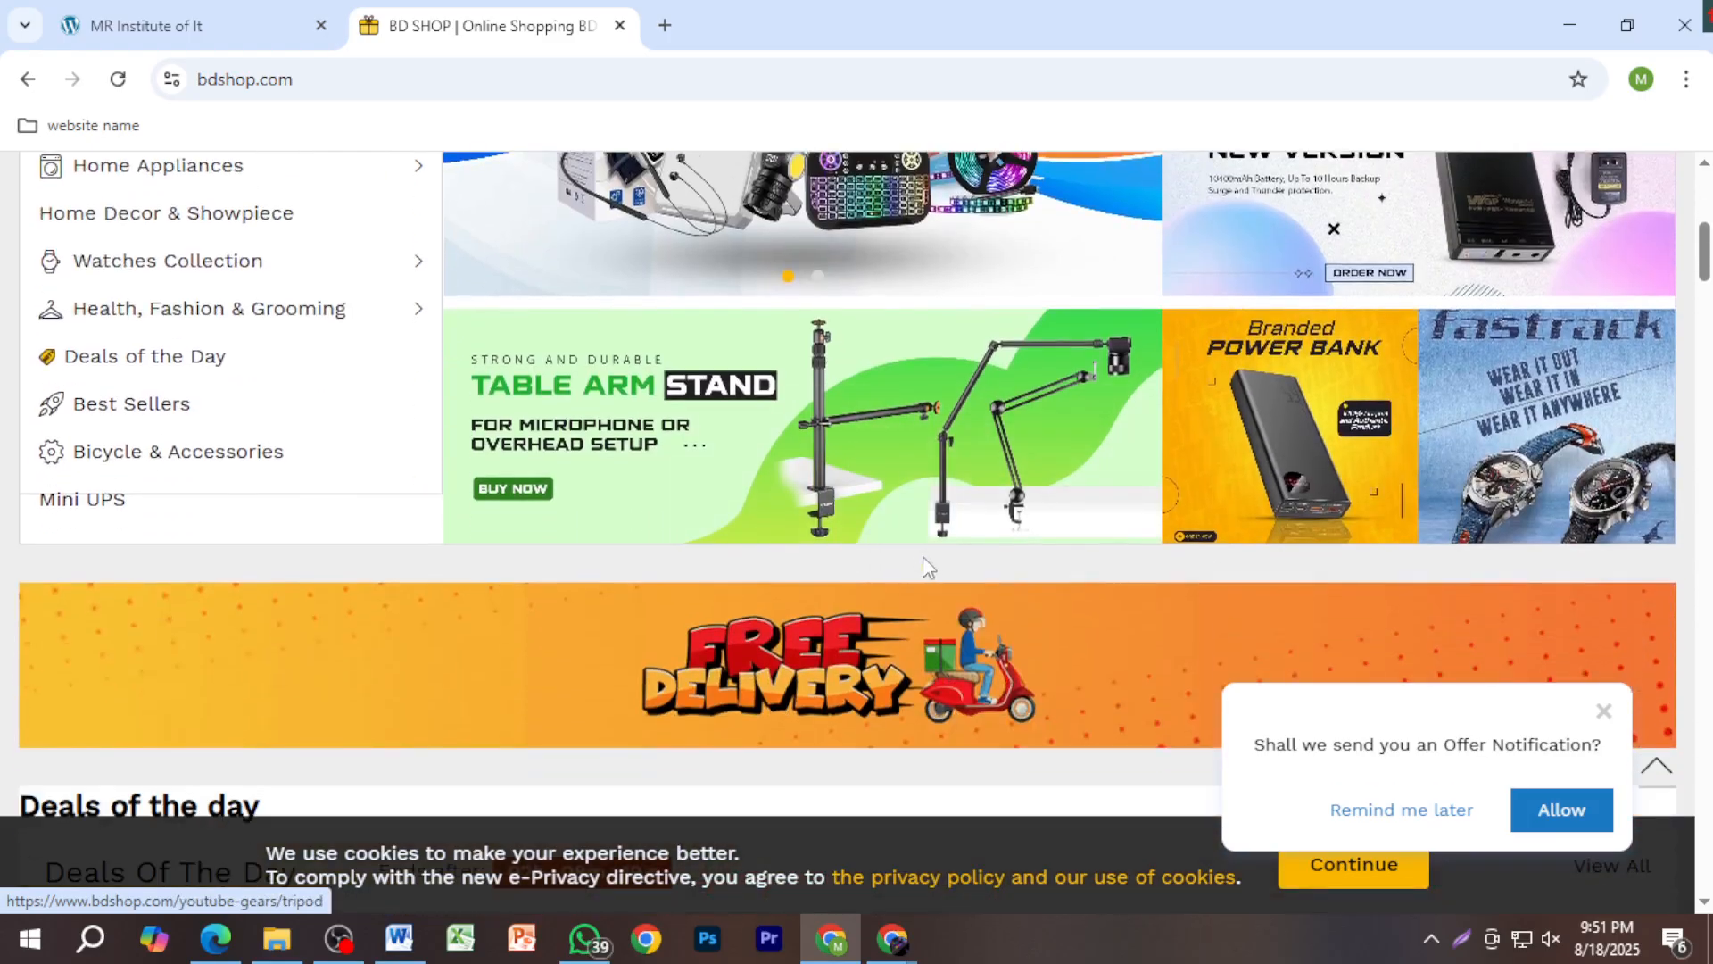
scroll(922, 558, down, 3)
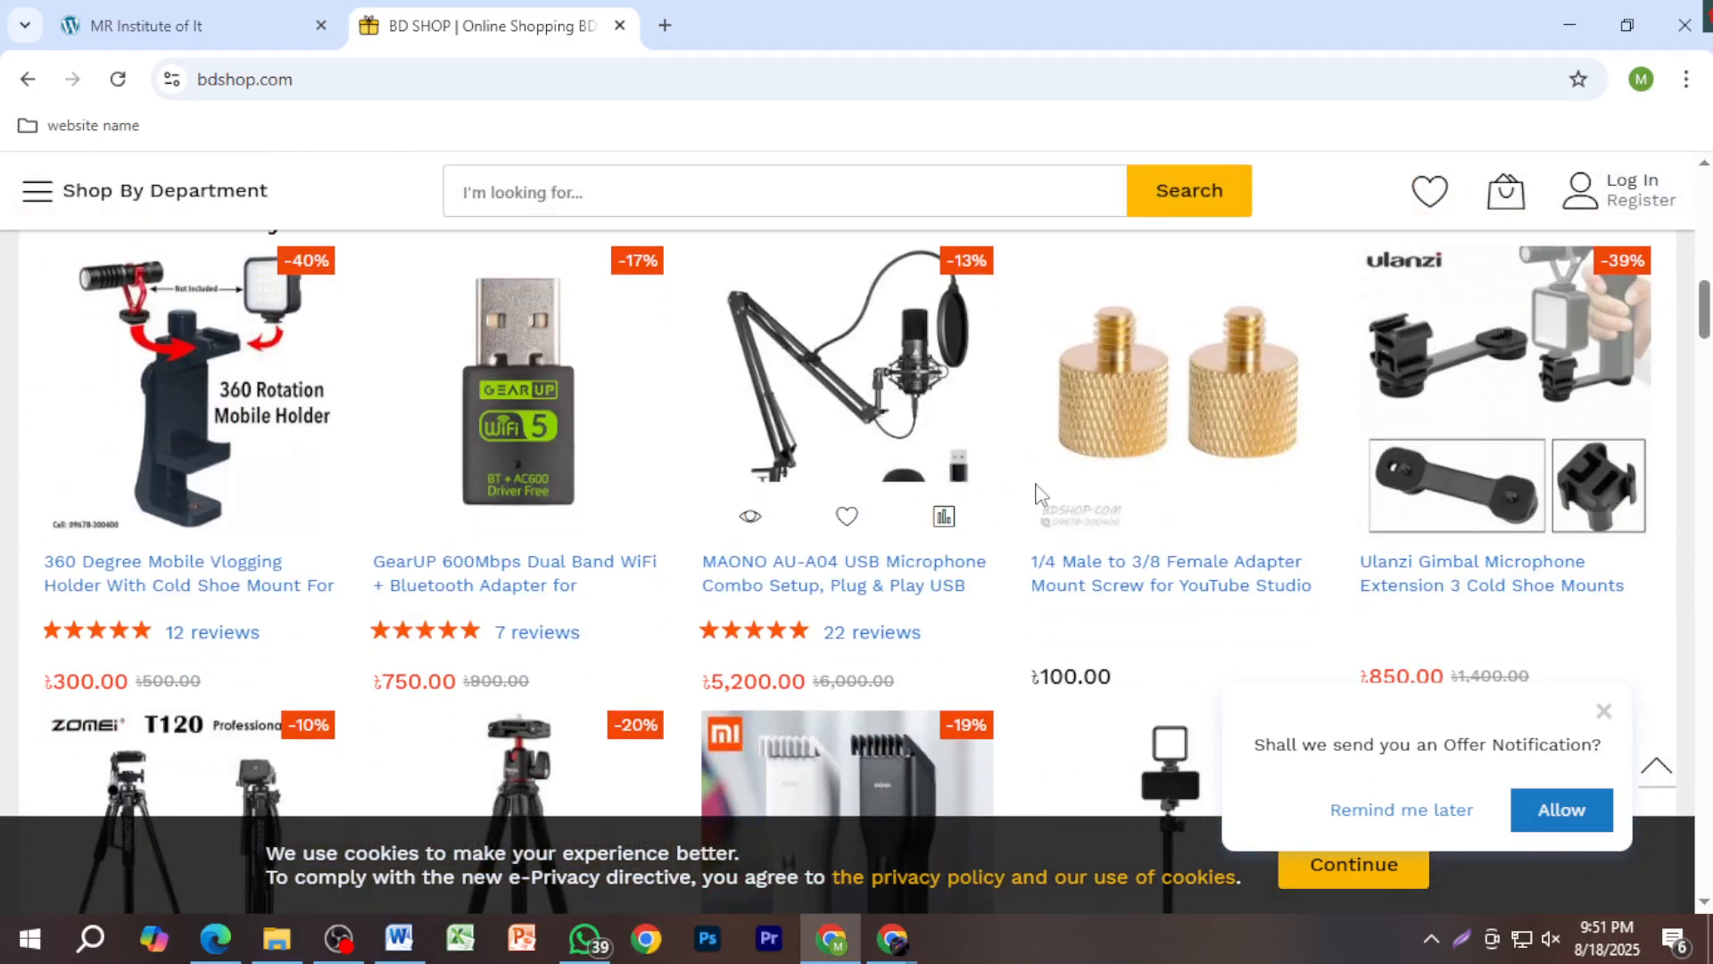
scroll(1097, 502, down, 3)
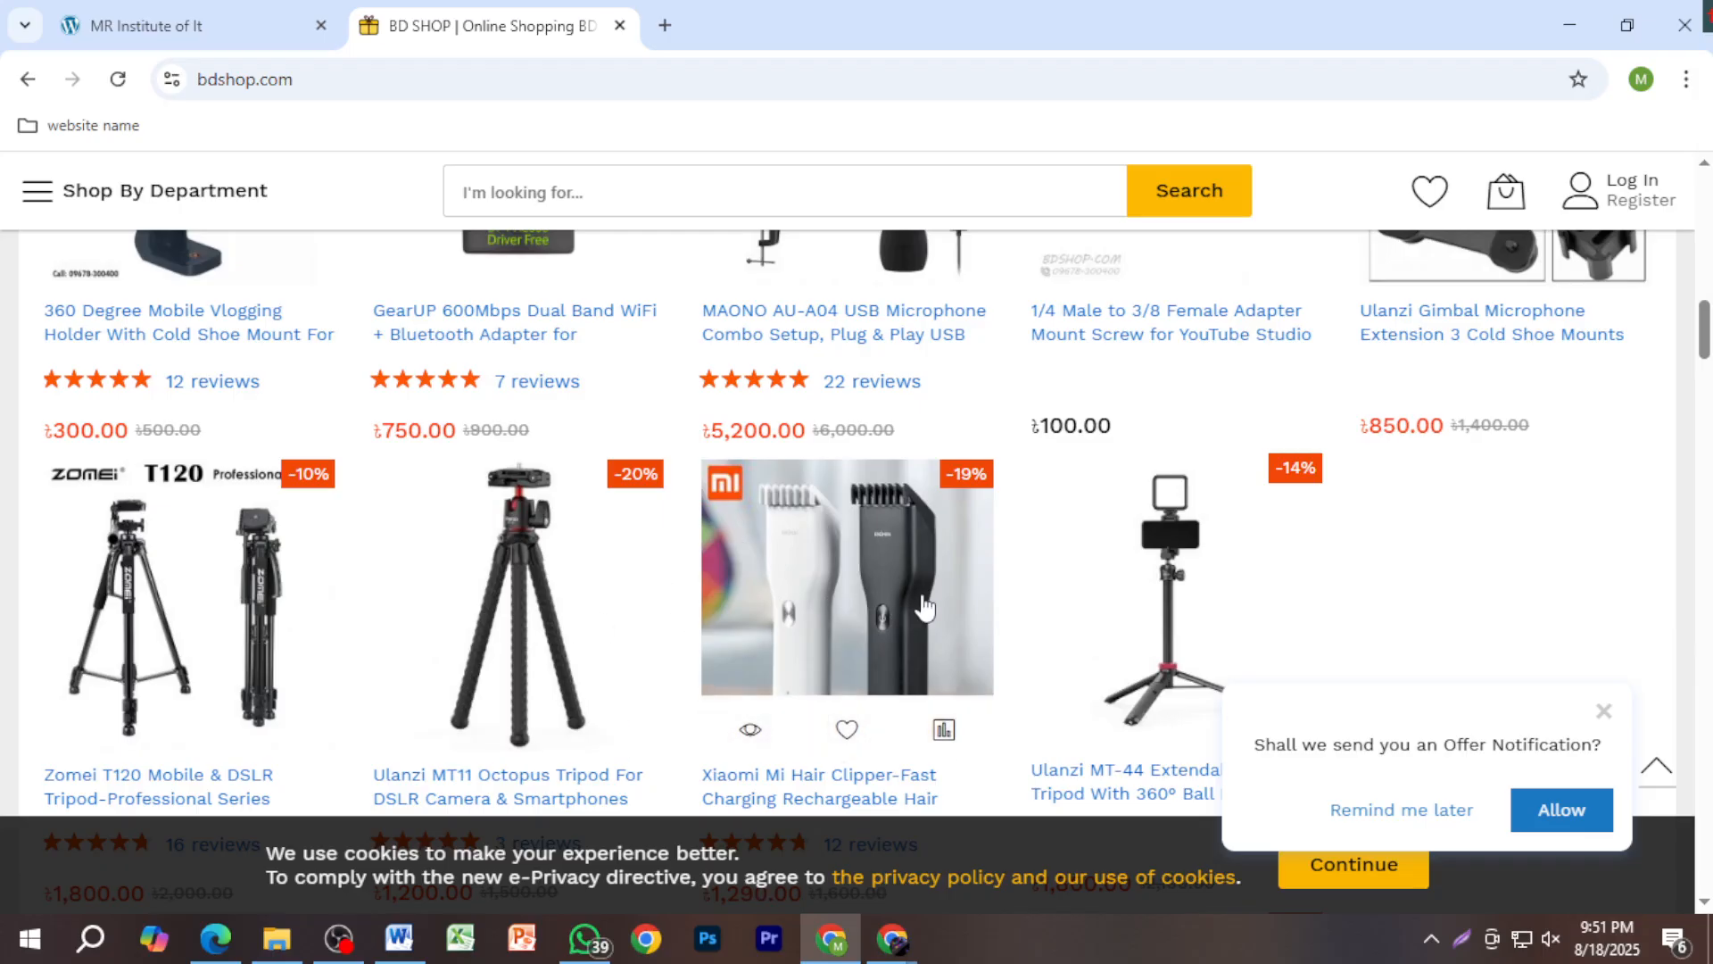
scroll(846, 578, down, 3)
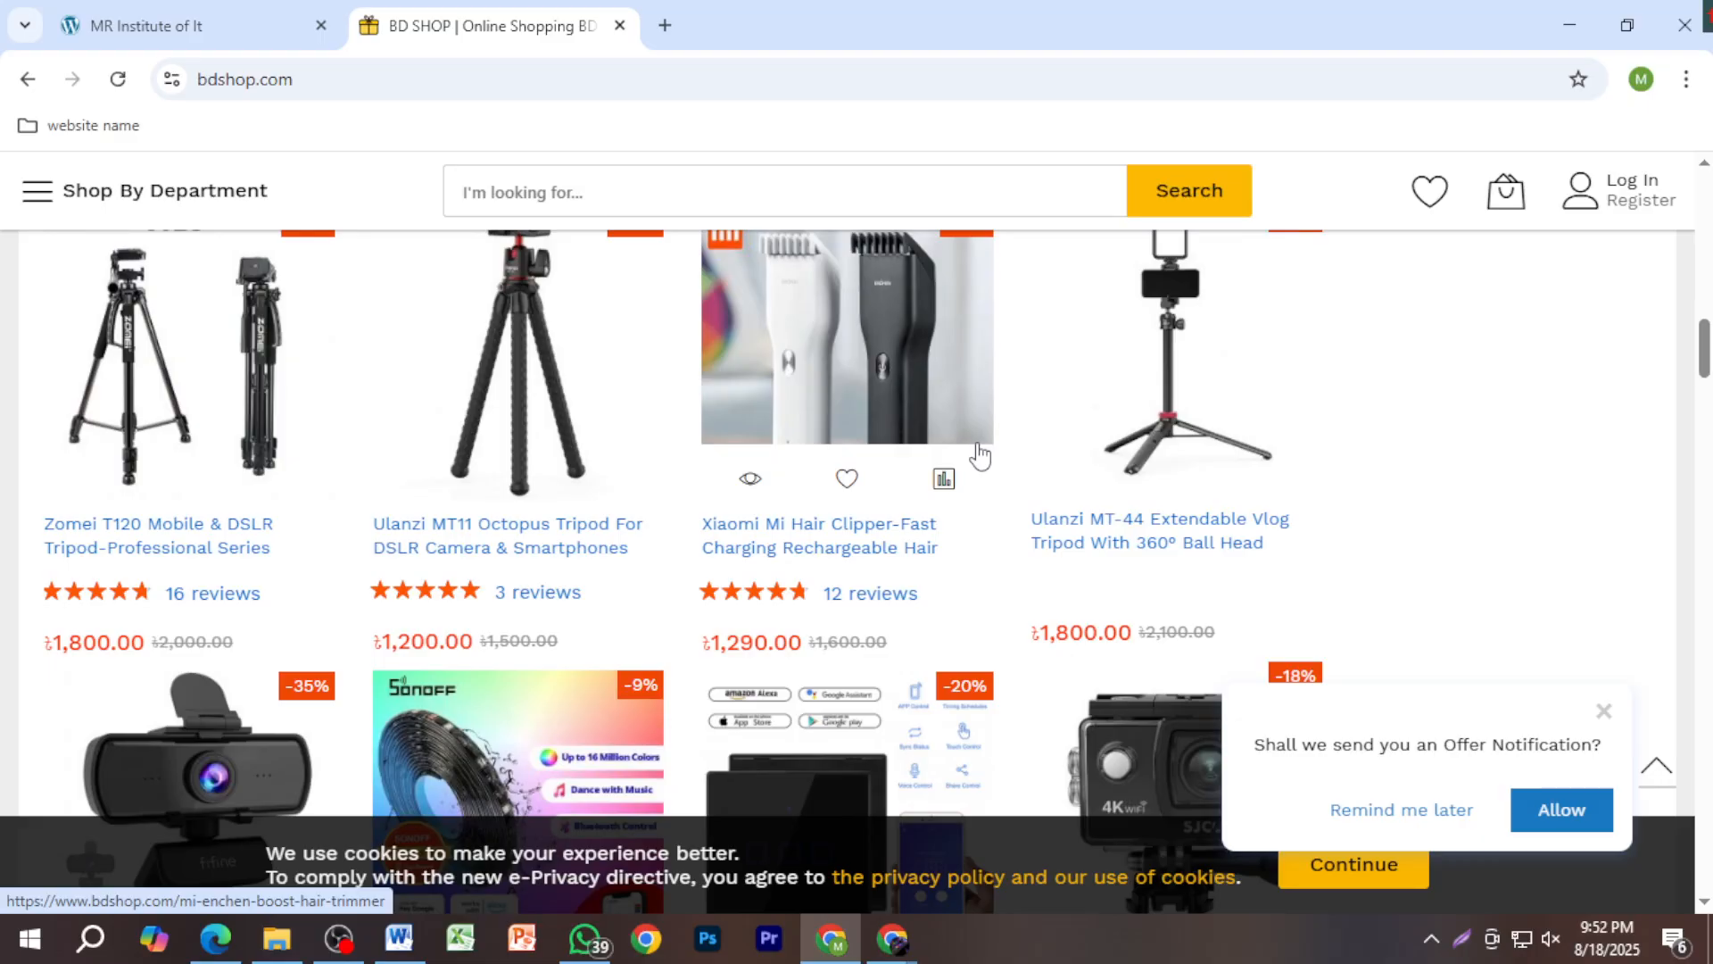
key(Print)
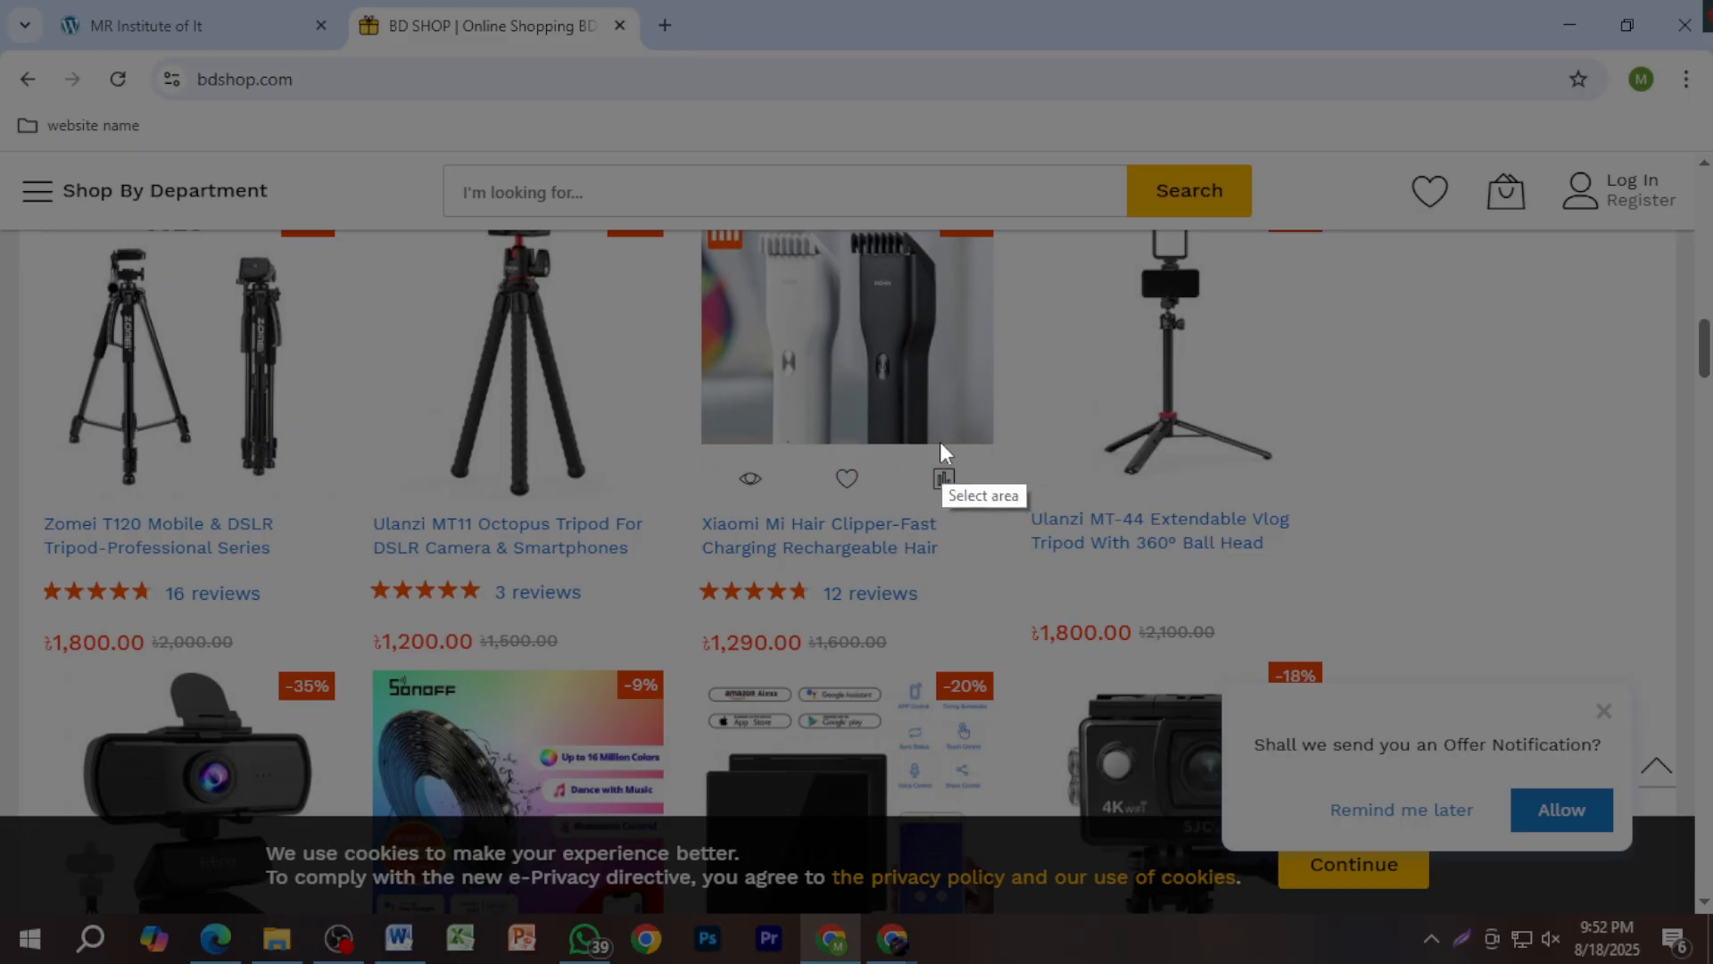
drag(888, 421, 1017, 482)
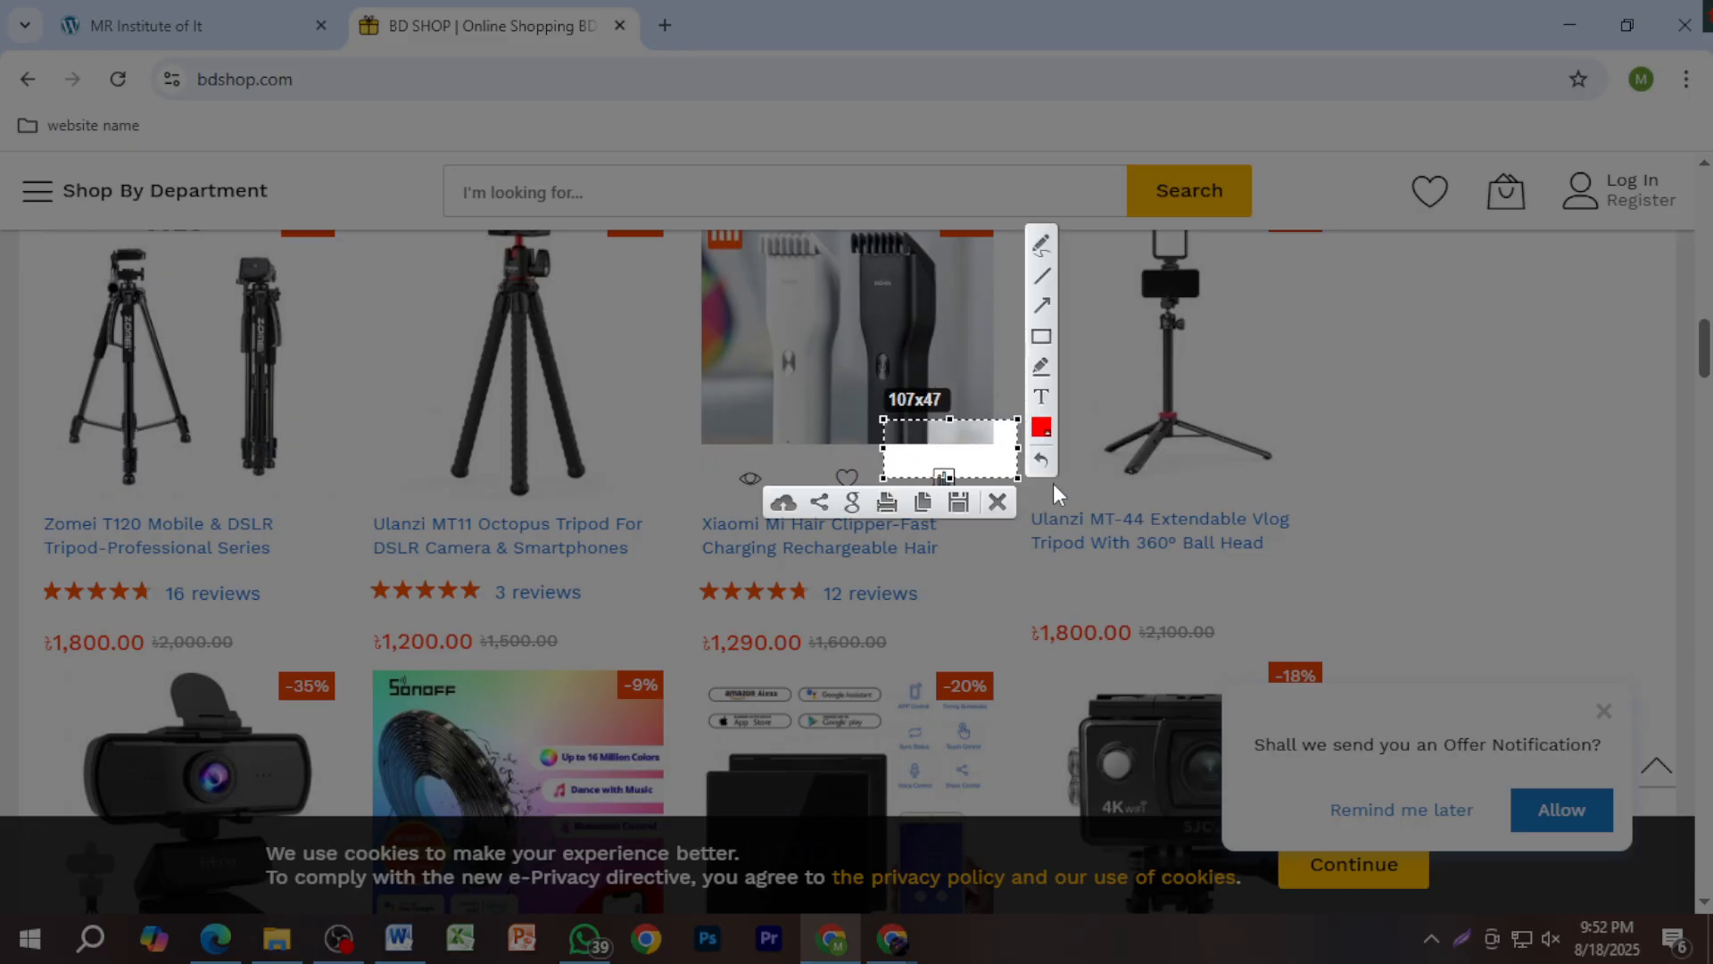
click(1004, 505)
scroll(678, 500, up, 5)
scroll(536, 464, down, 5)
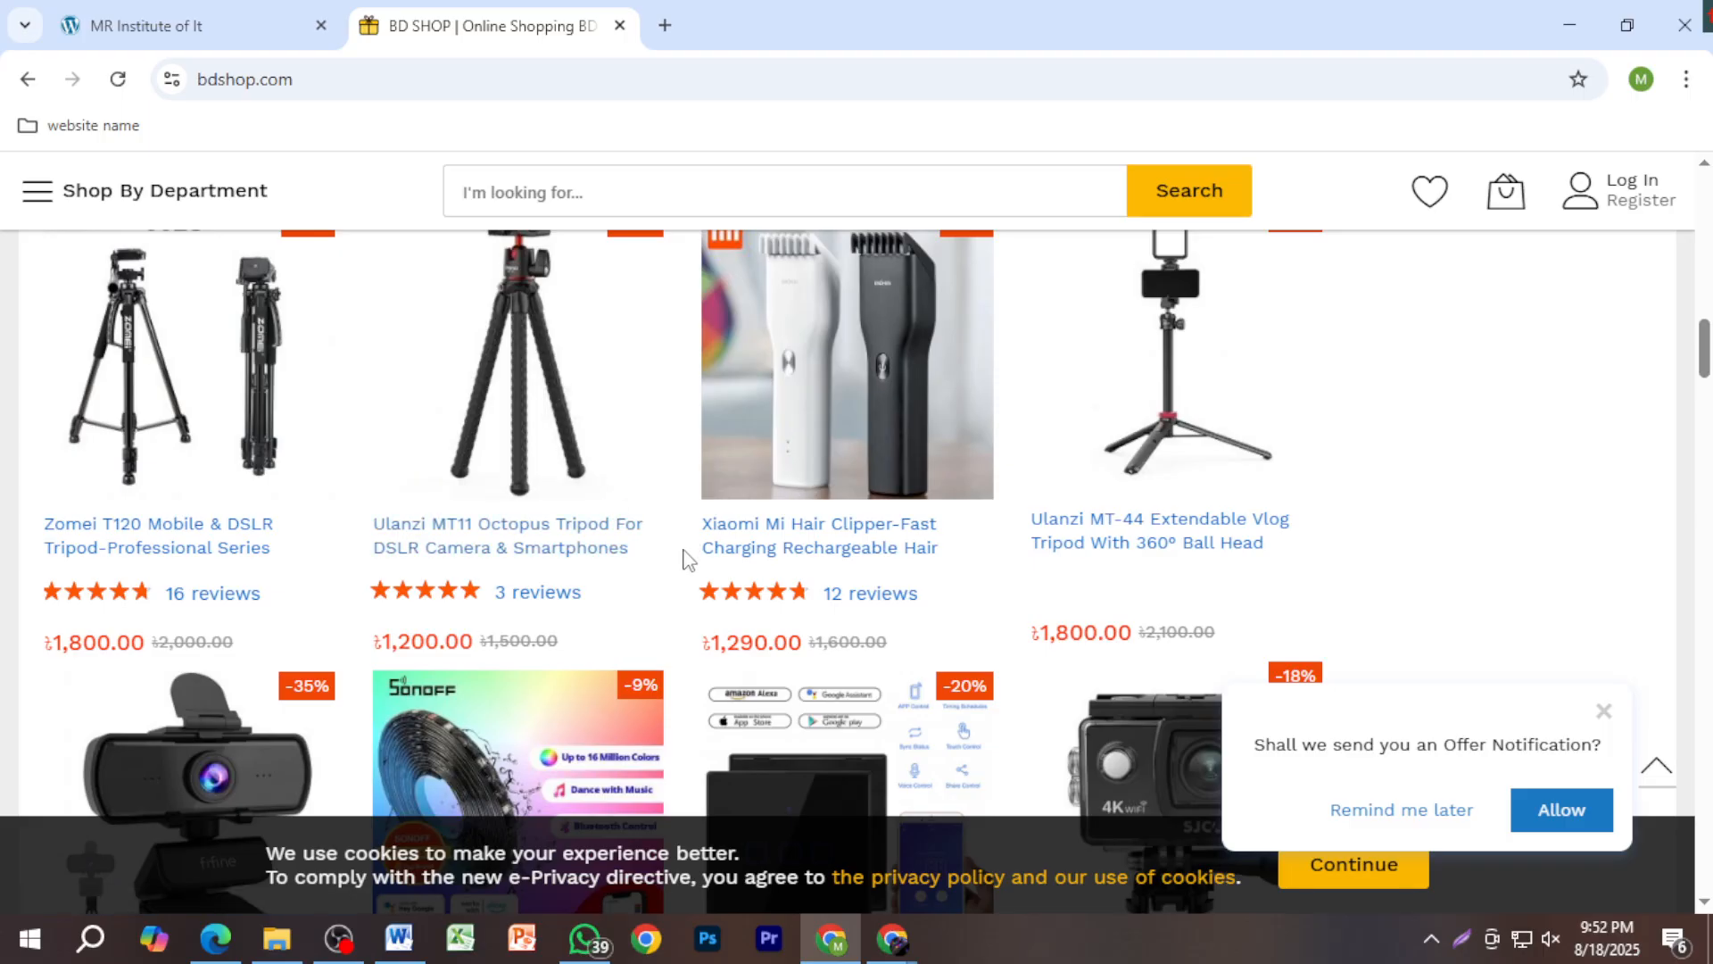
Step: Scroll the BD SHOP deals down to More To Love, showing the Philips chopper and KDK hand dryer
scroll(678, 580, up, 4)
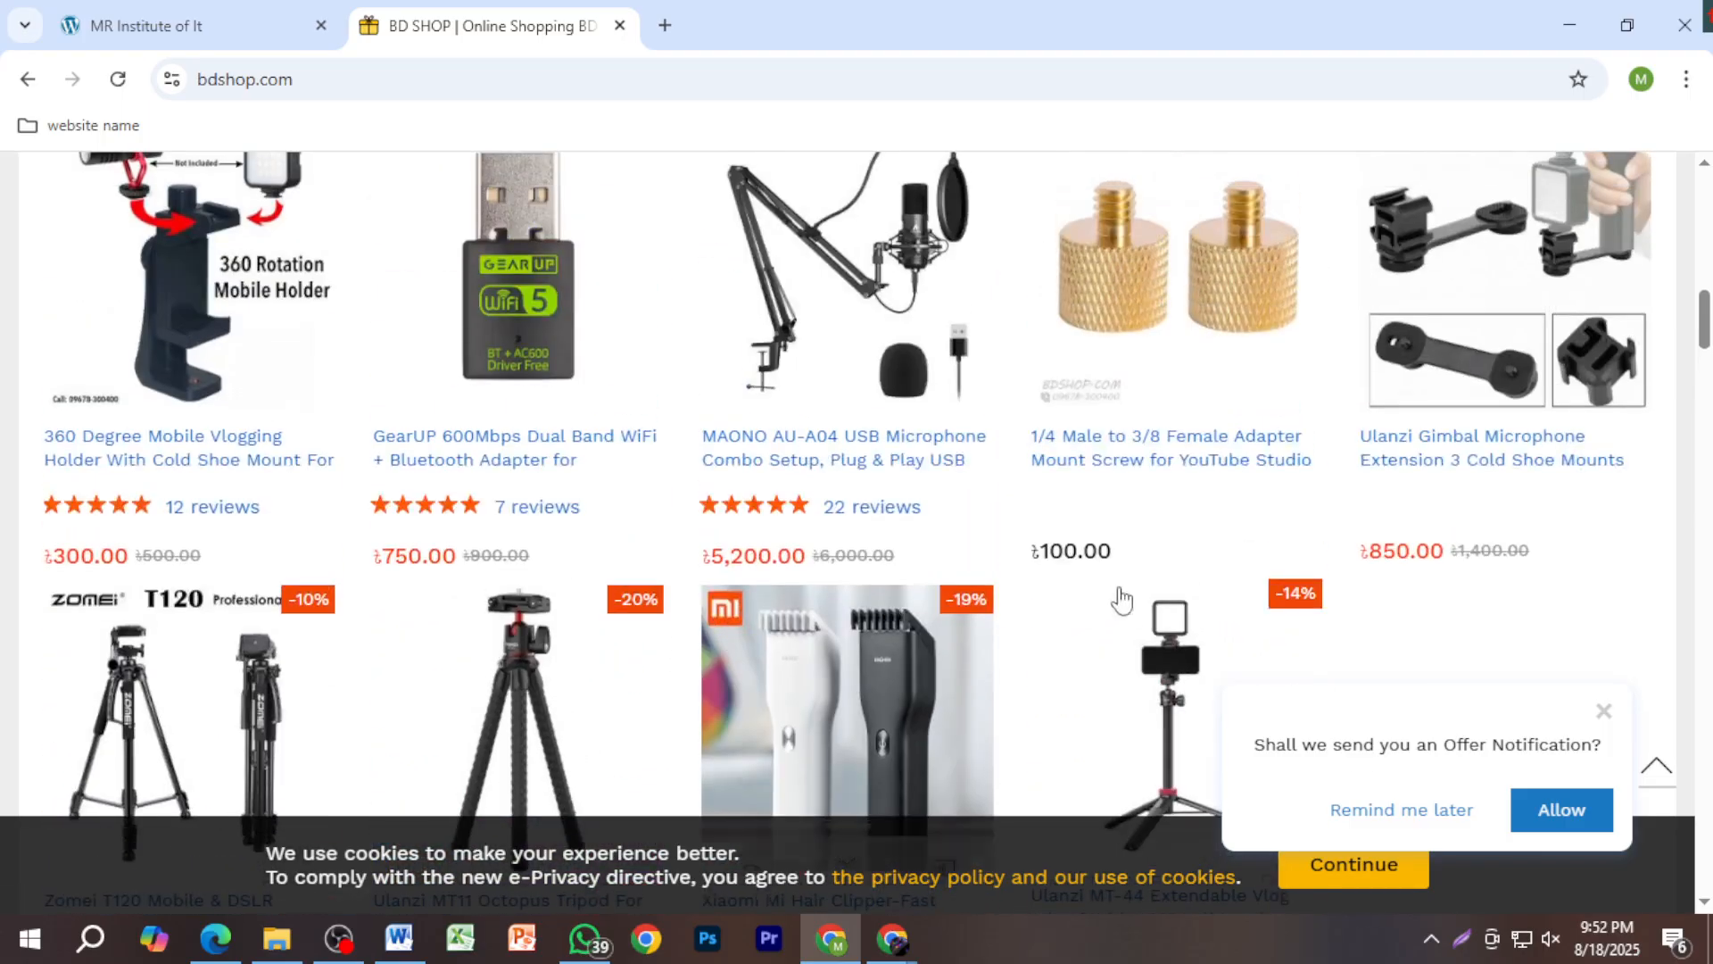
scroll(1139, 576, up, 3)
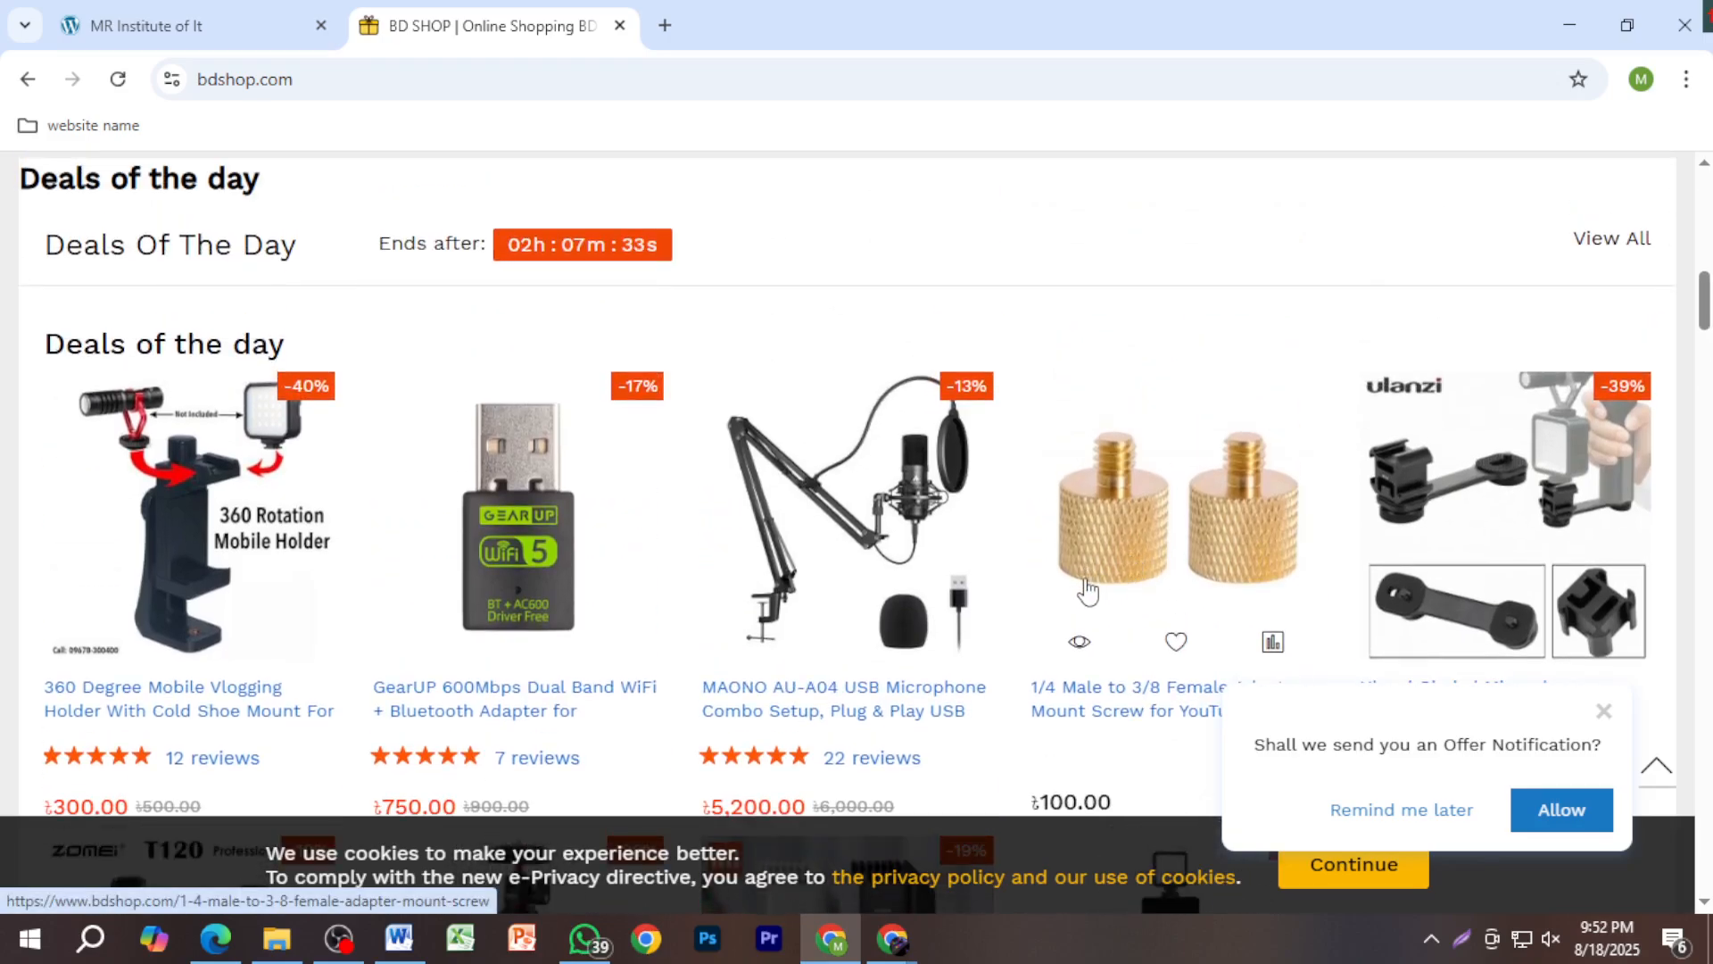
scroll(1186, 574, down, 8)
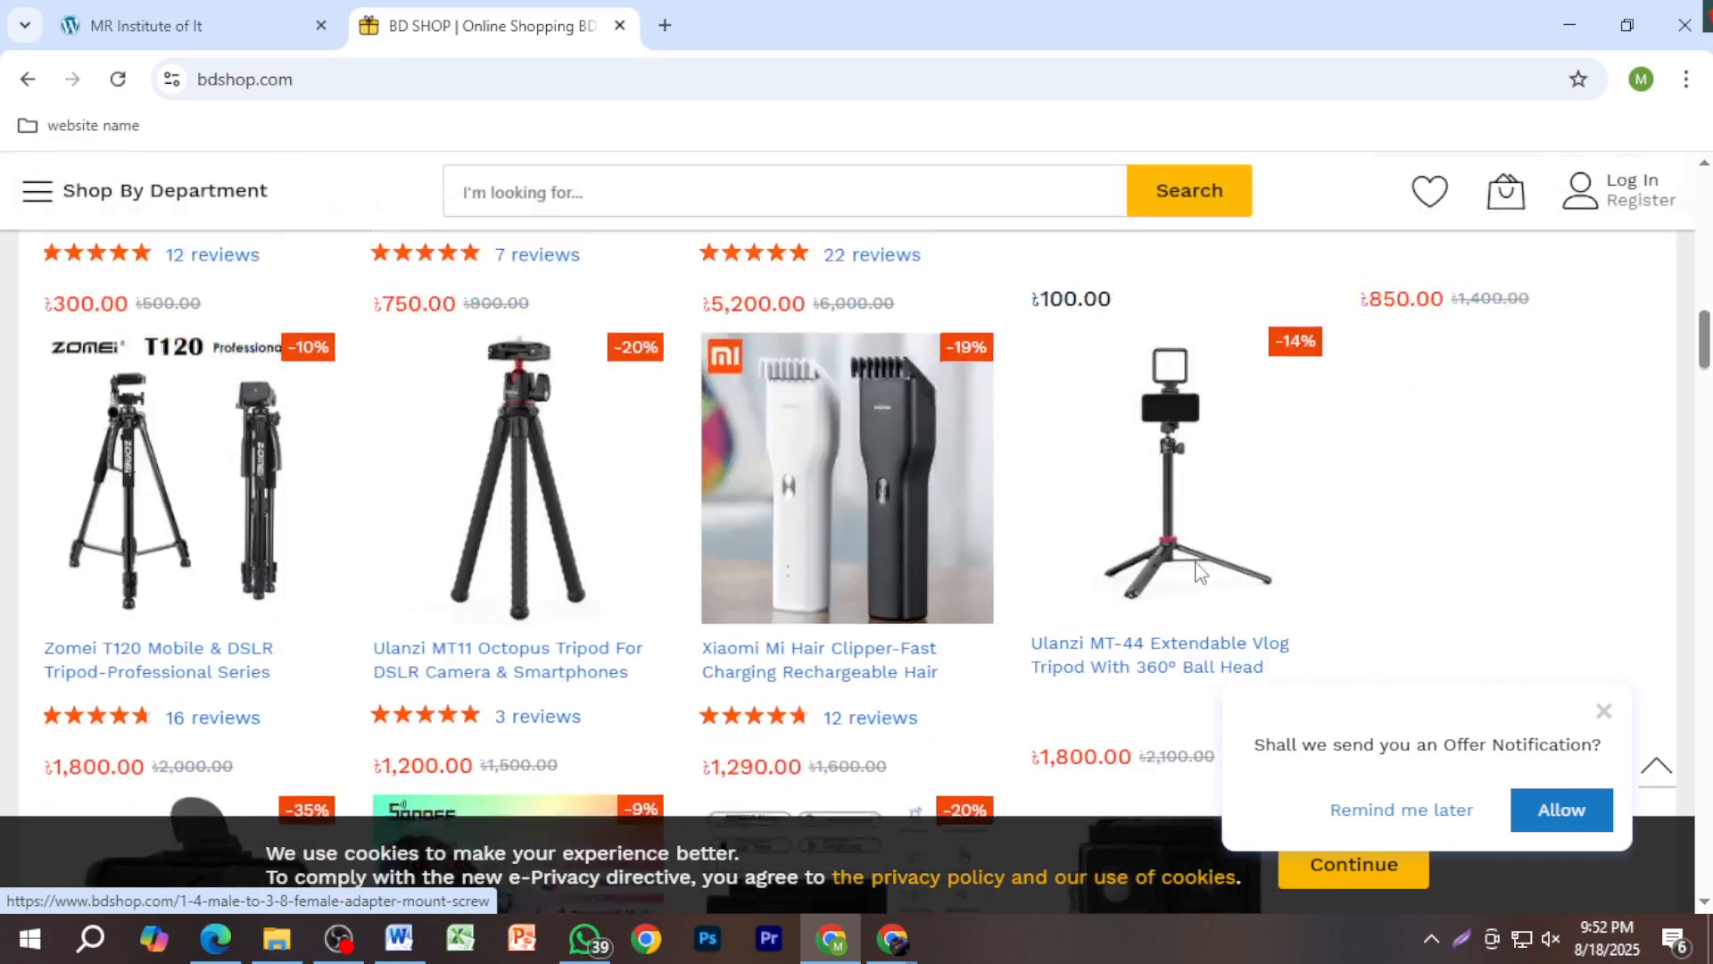
scroll(1197, 576, down, 4)
scroll(1187, 545, up, 4)
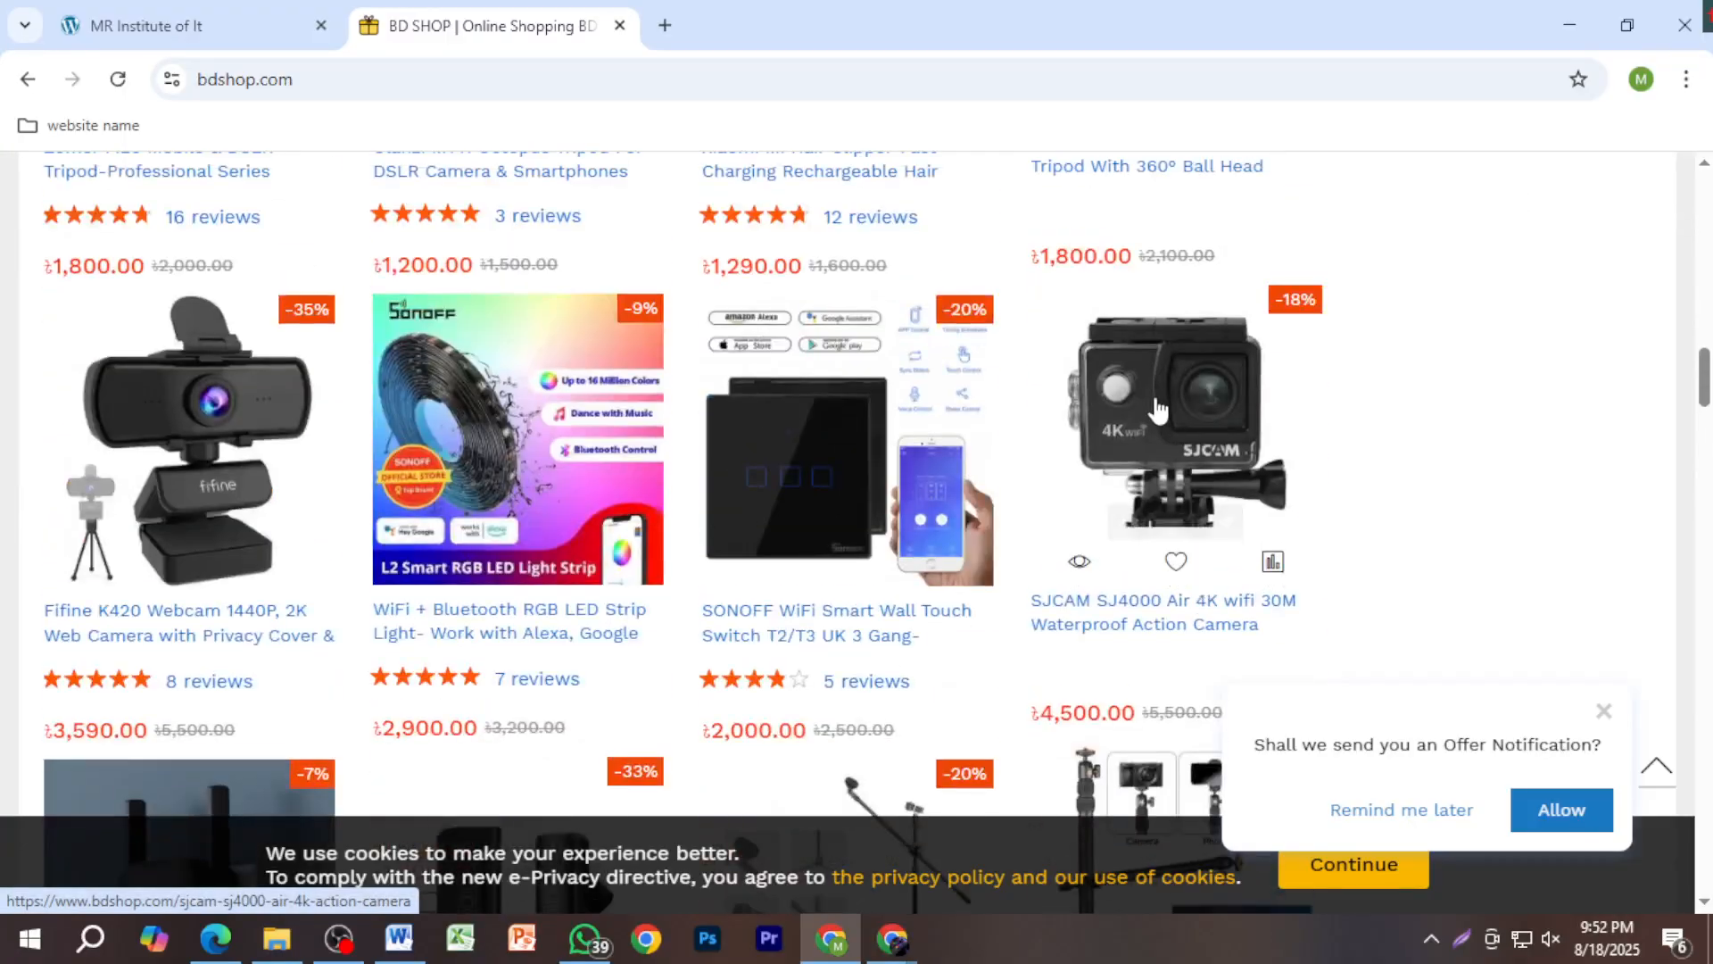
scroll(1178, 510, down, 6)
scroll(1178, 516, down, 8)
scroll(1160, 526, up, 3)
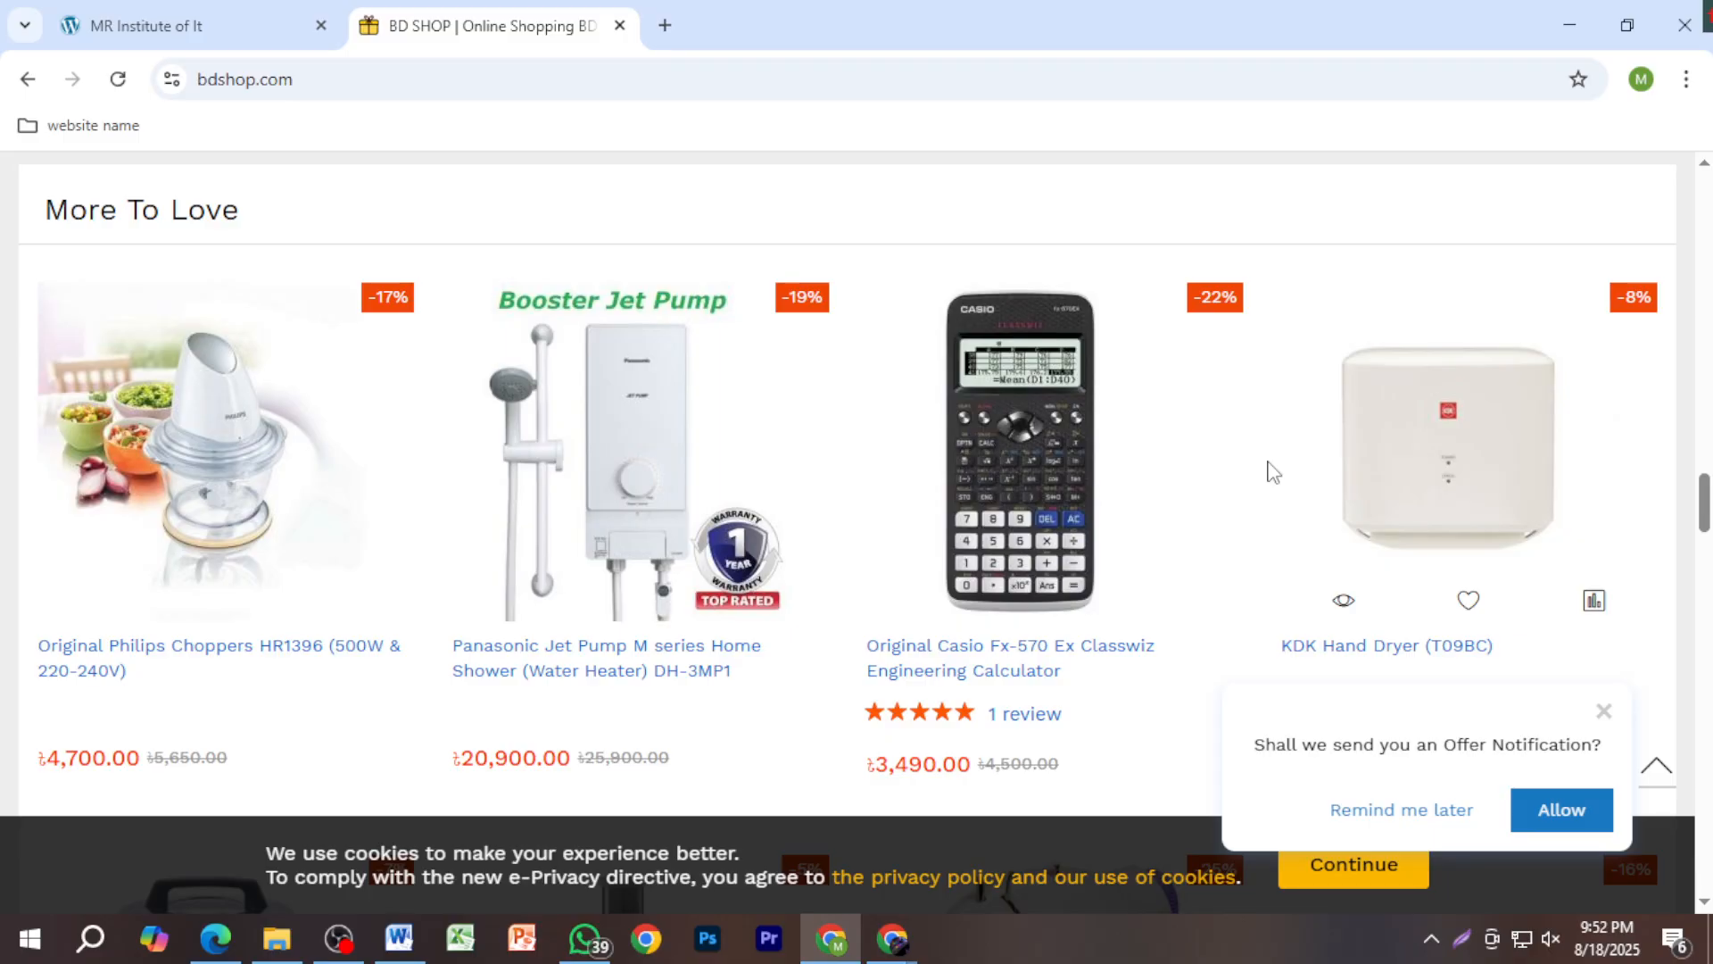
Step: Scroll bdshop.com back to the top, ending at the GEARUP Exclusive Products banner and department list
scroll(1106, 486, down, 4)
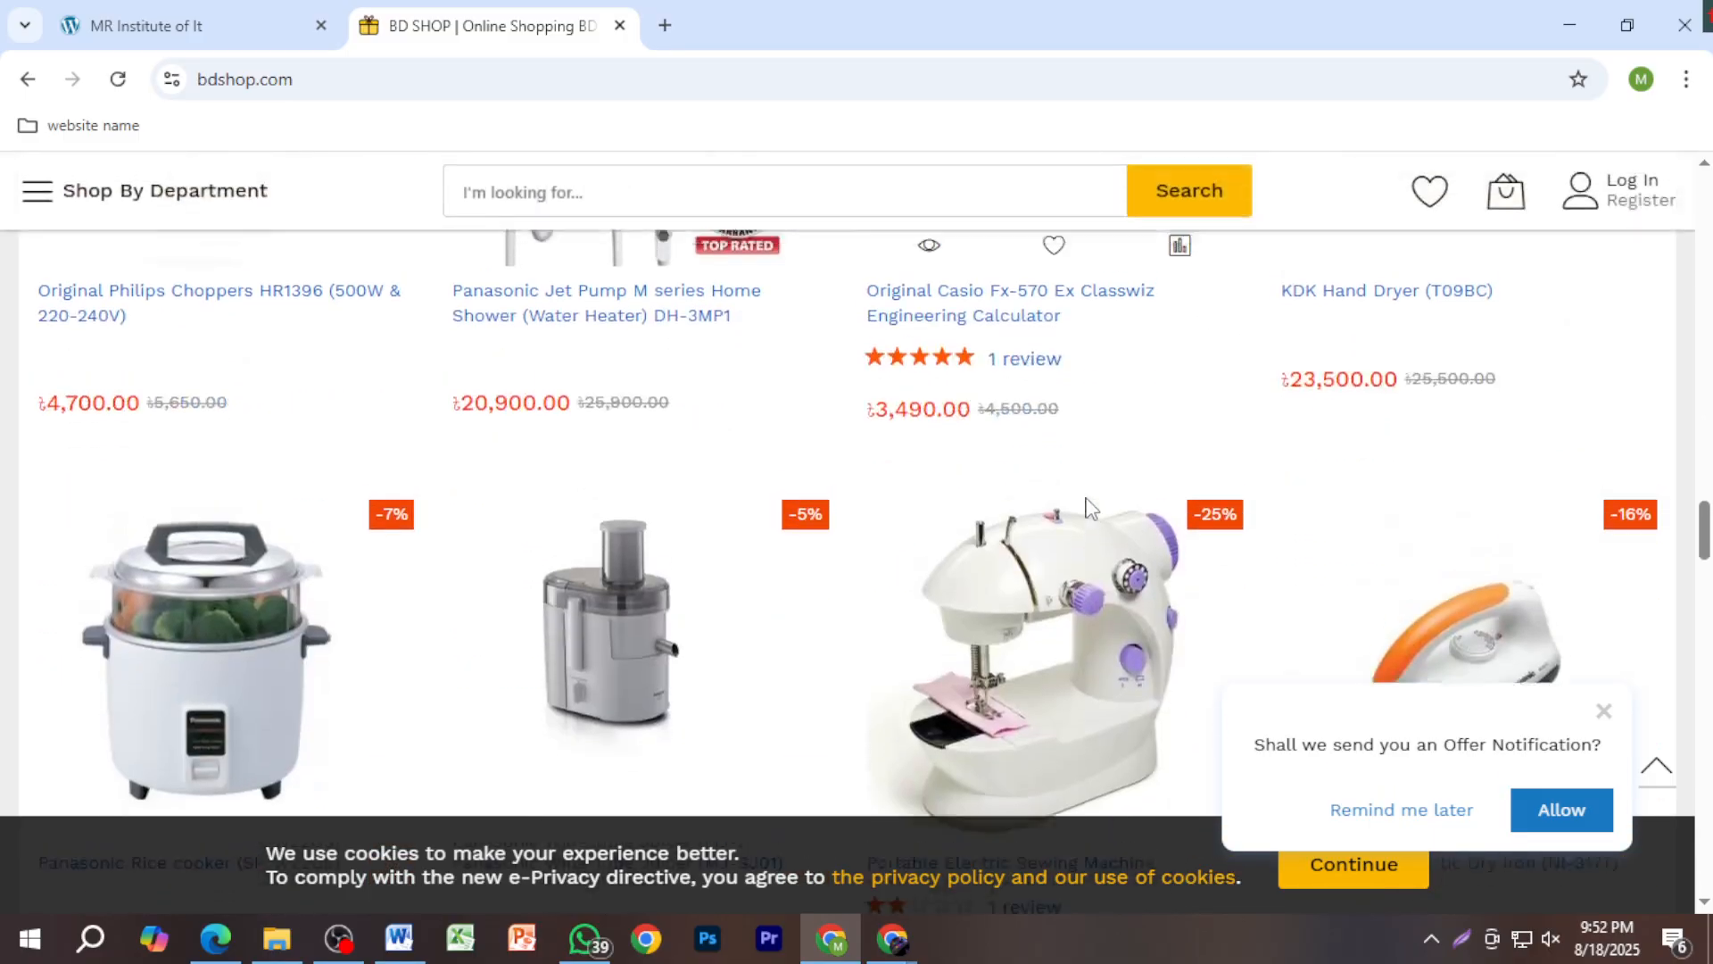
scroll(1088, 510, up, 5)
scroll(1088, 511, up, 15)
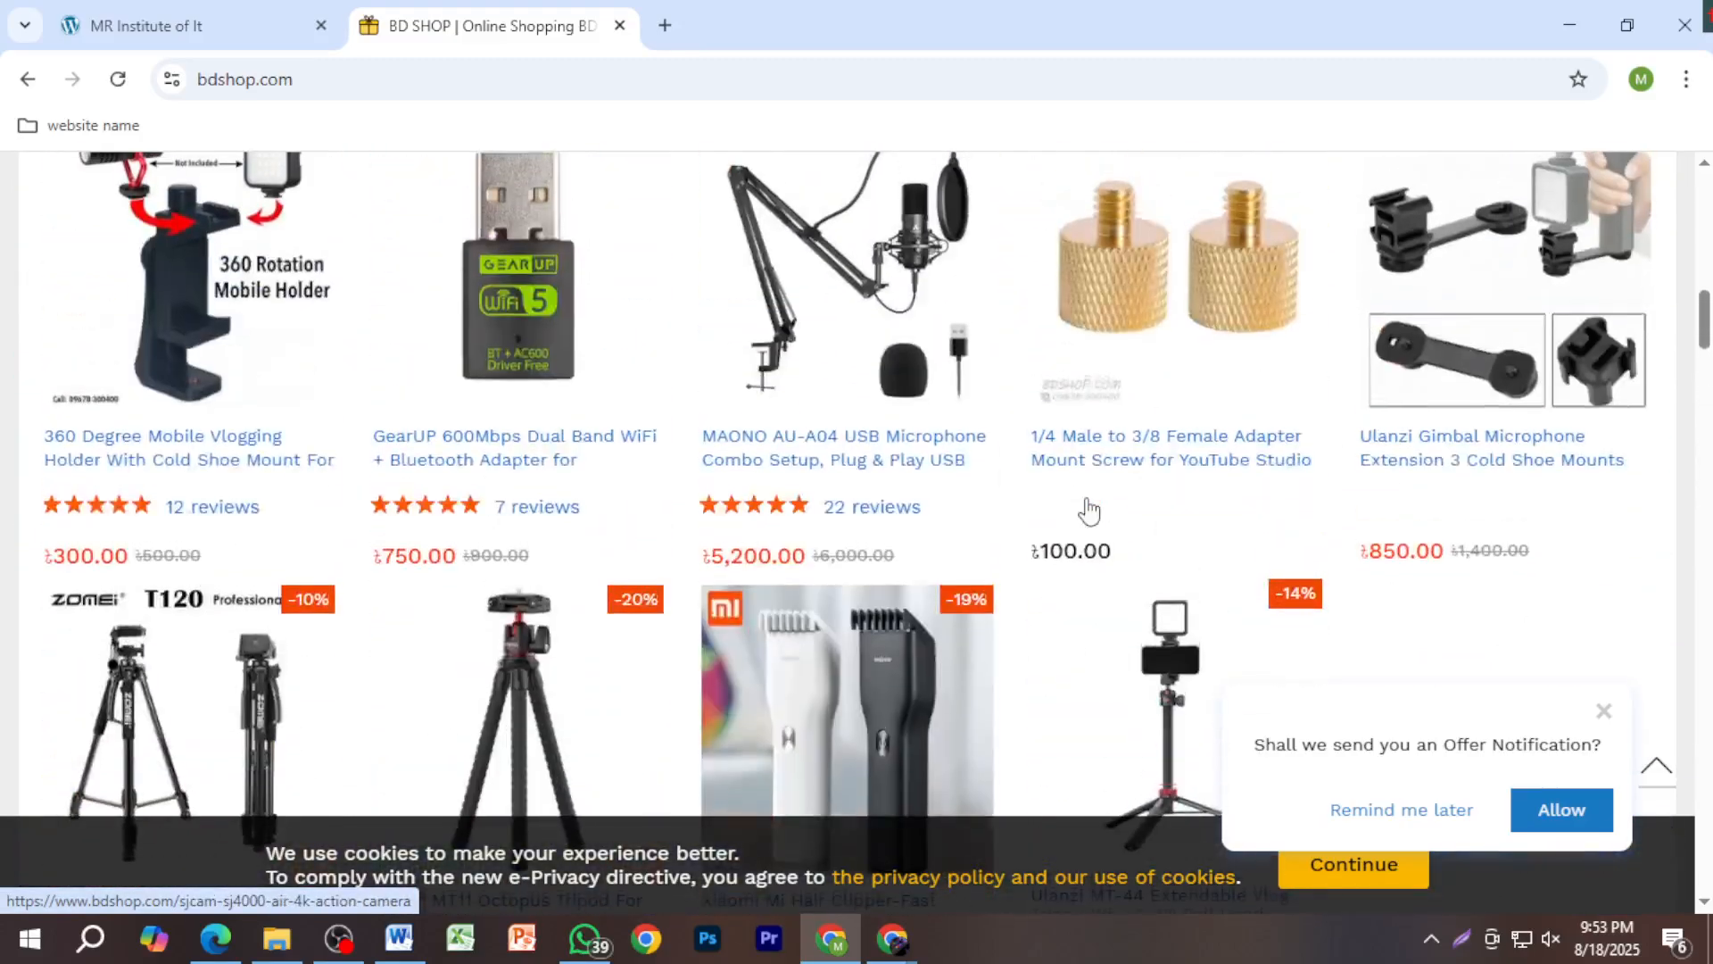
scroll(1089, 508, up, 10)
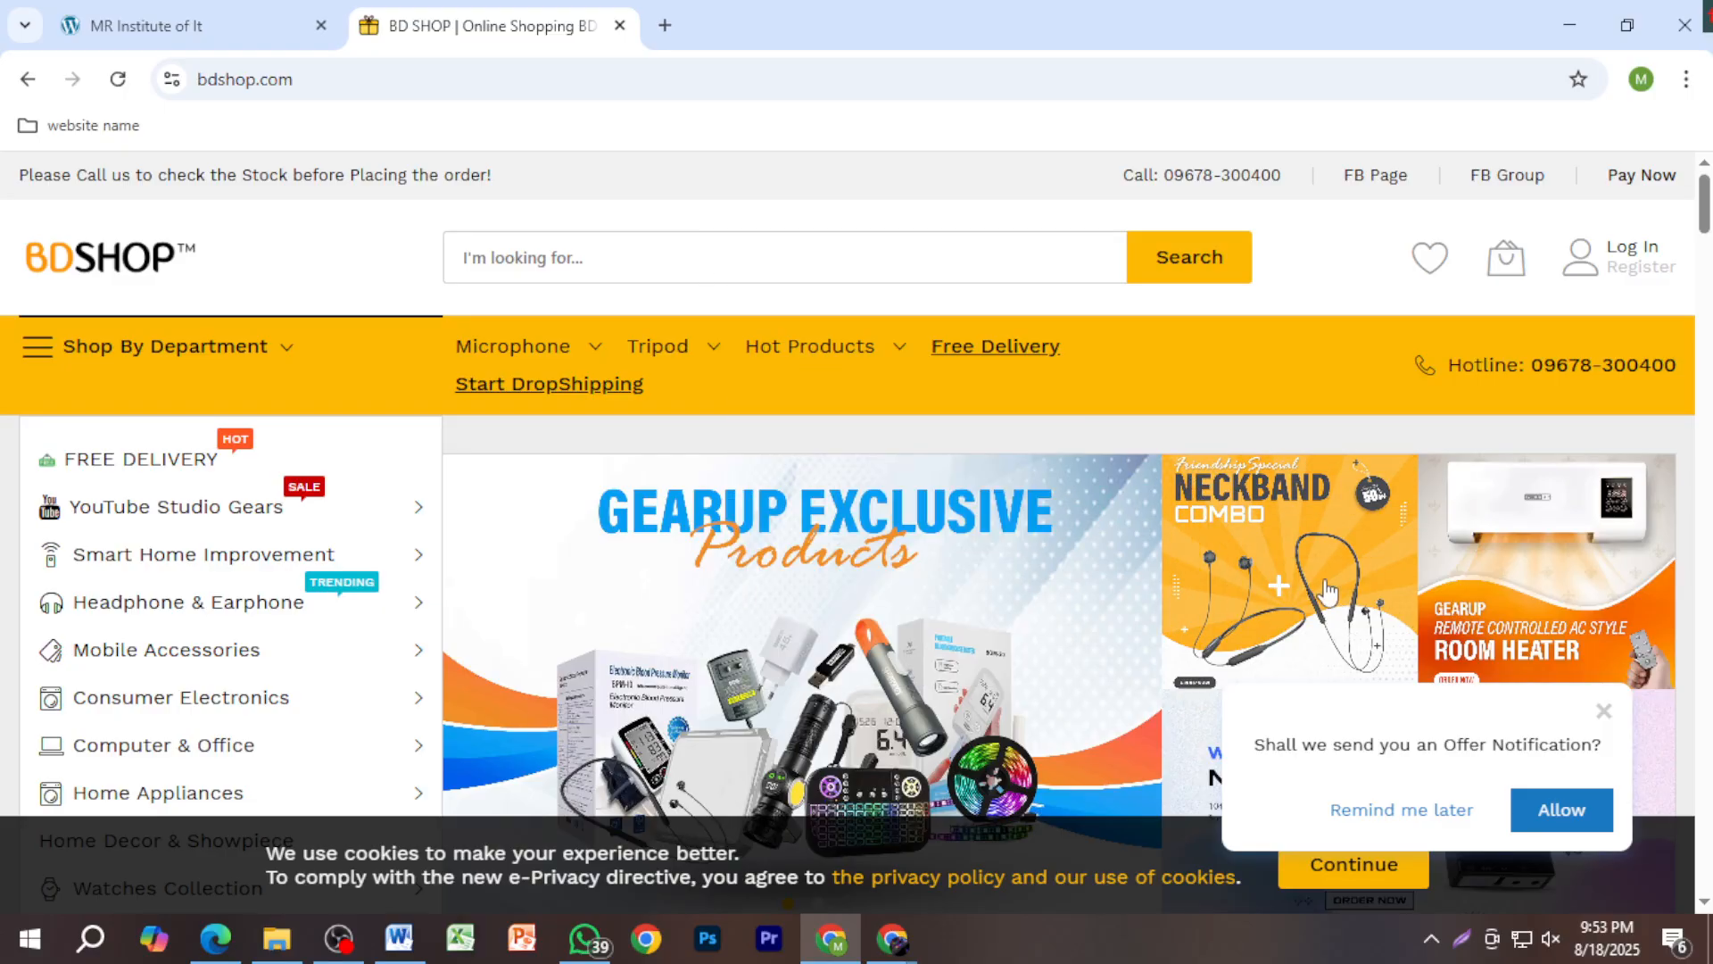
scroll(1086, 595, down, 3)
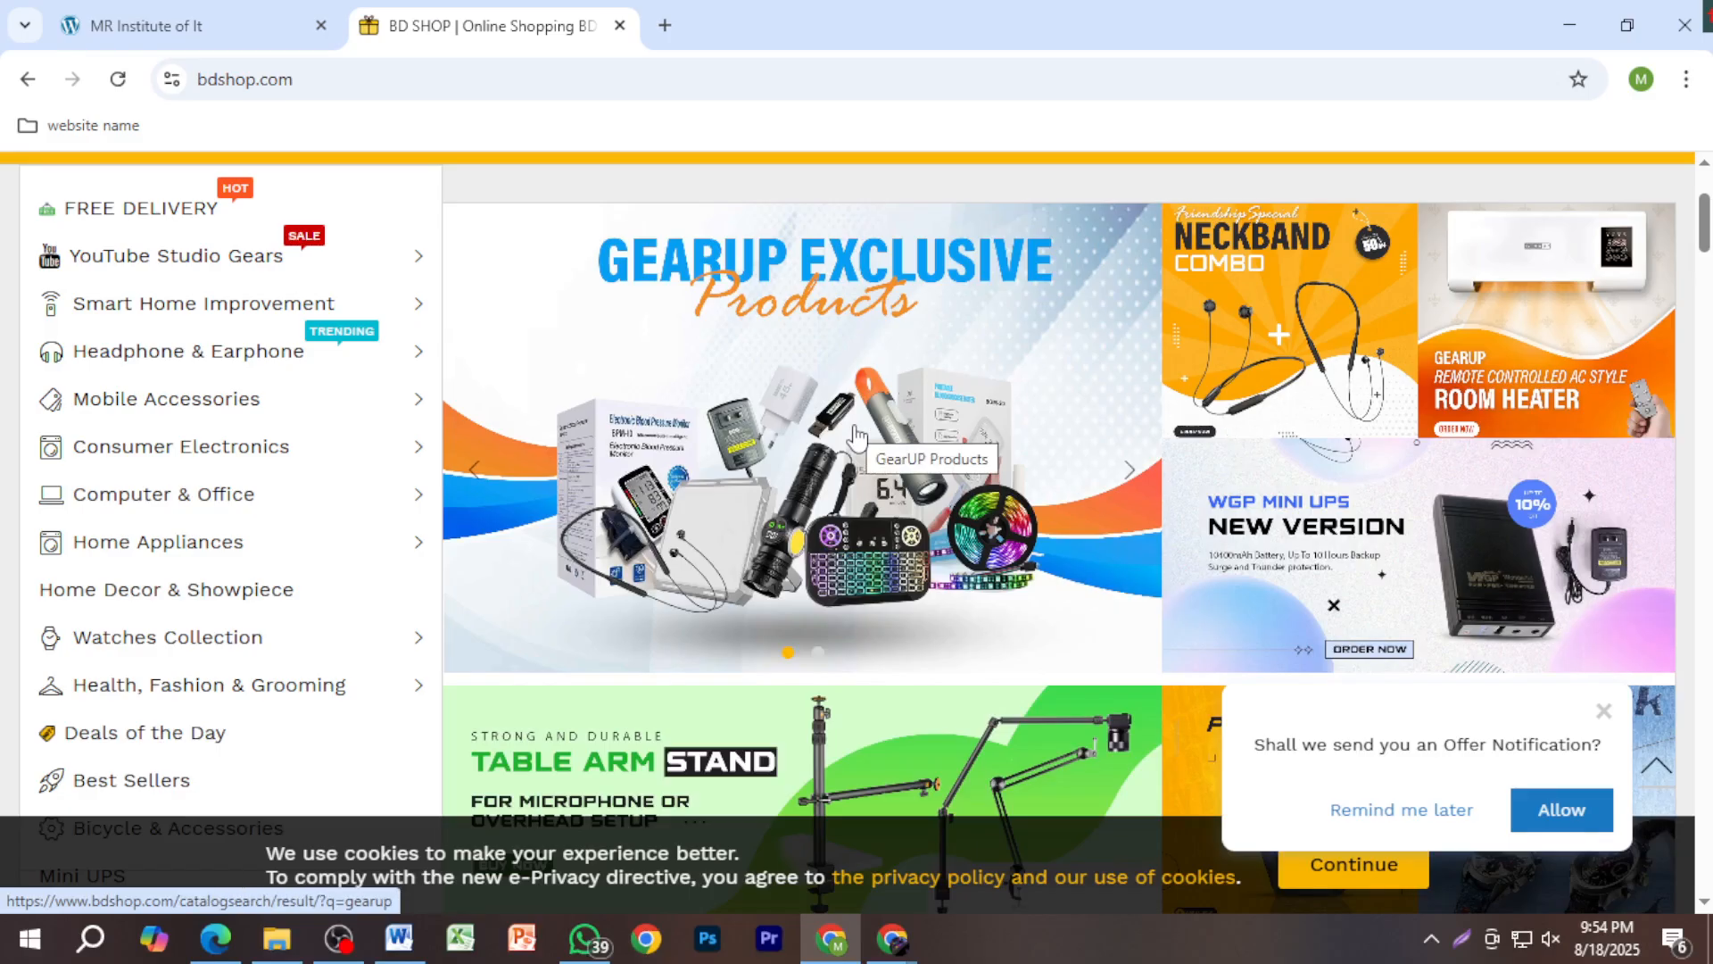
scroll(1015, 483, up, 1)
scroll(1014, 483, up, 2)
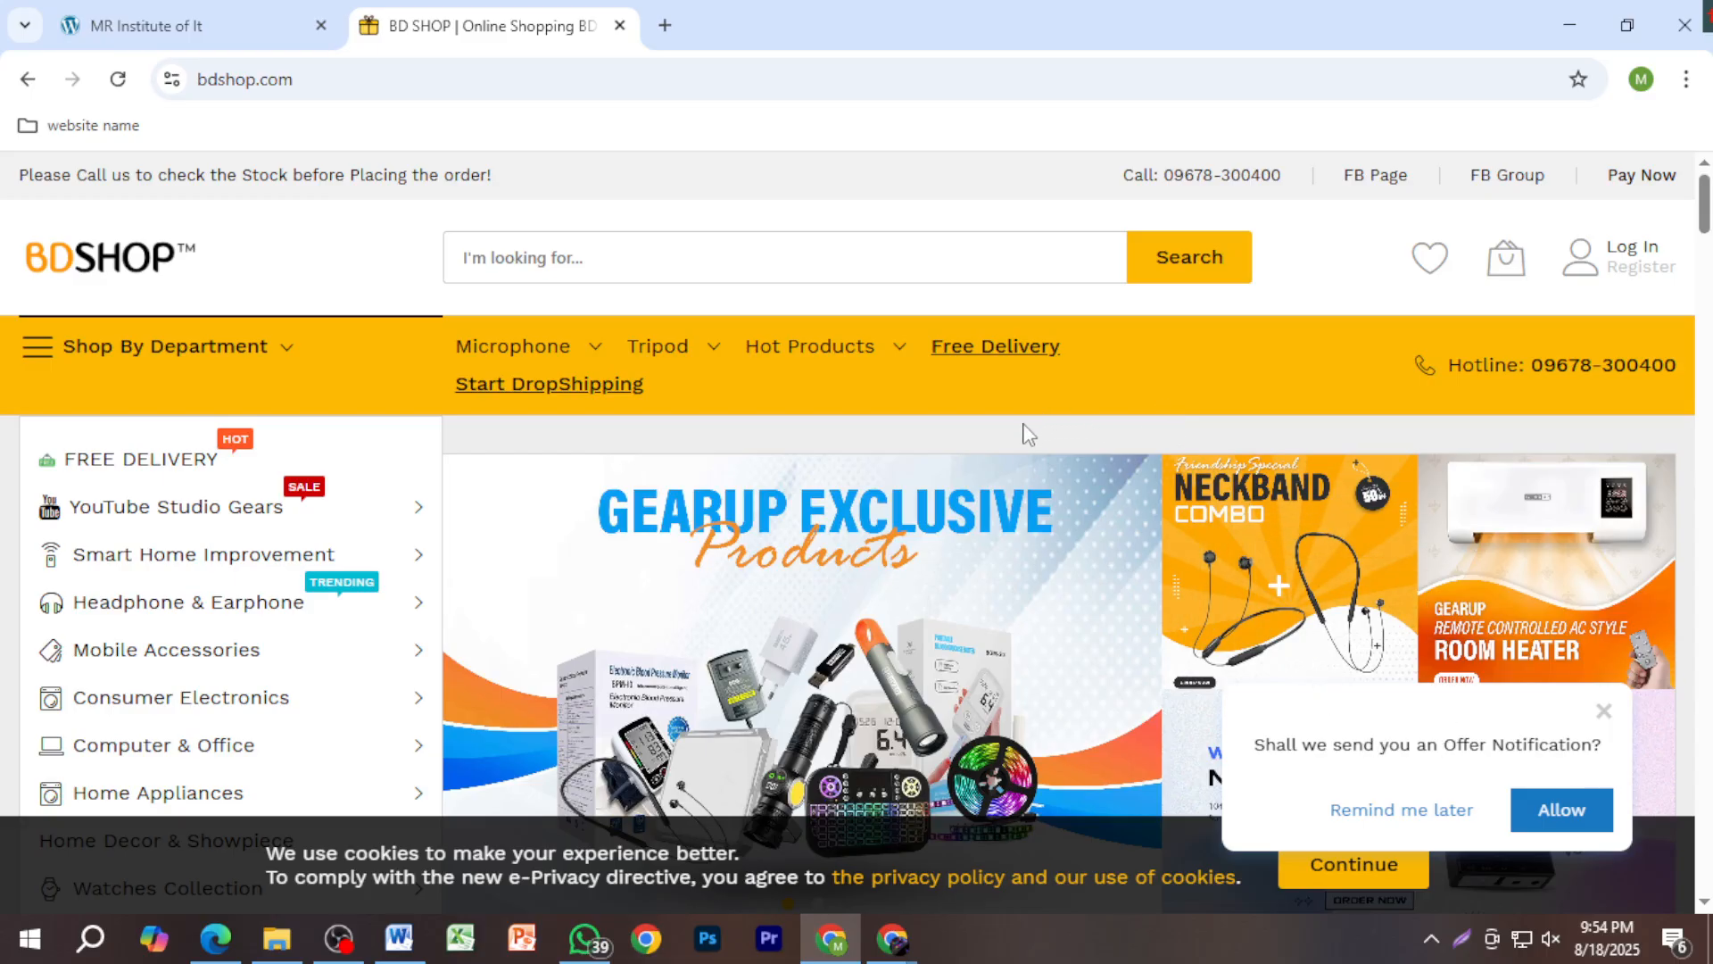
scroll(1024, 435, down, 3)
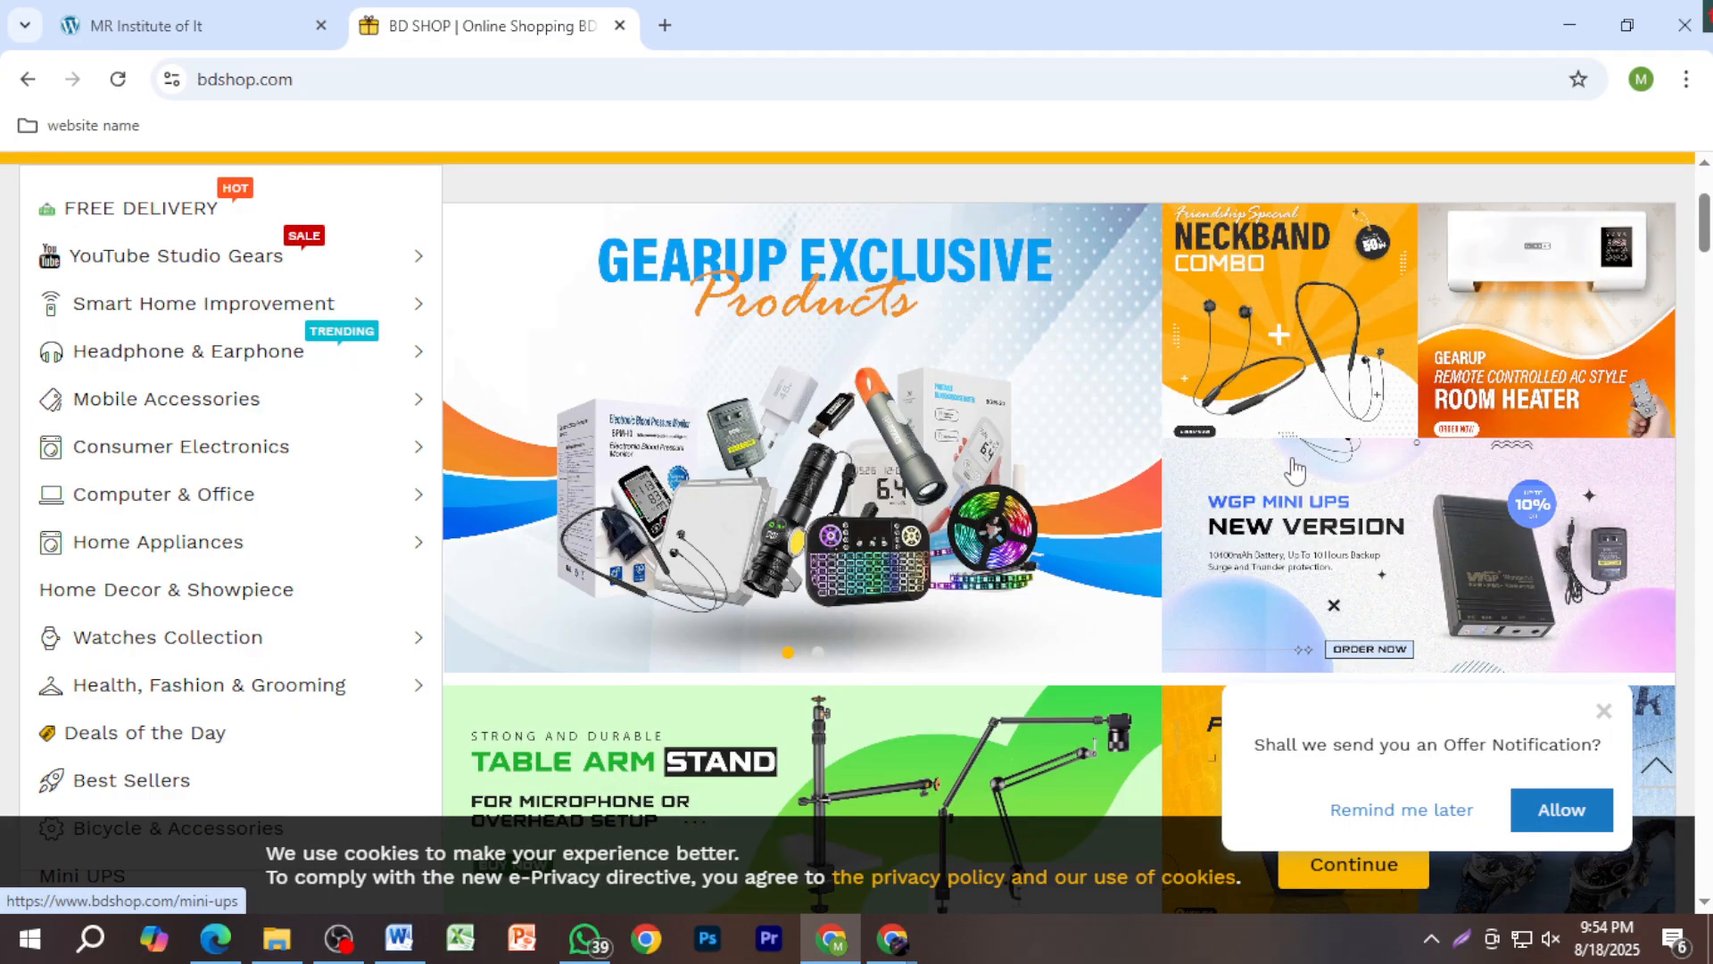
scroll(1267, 463, down, 4)
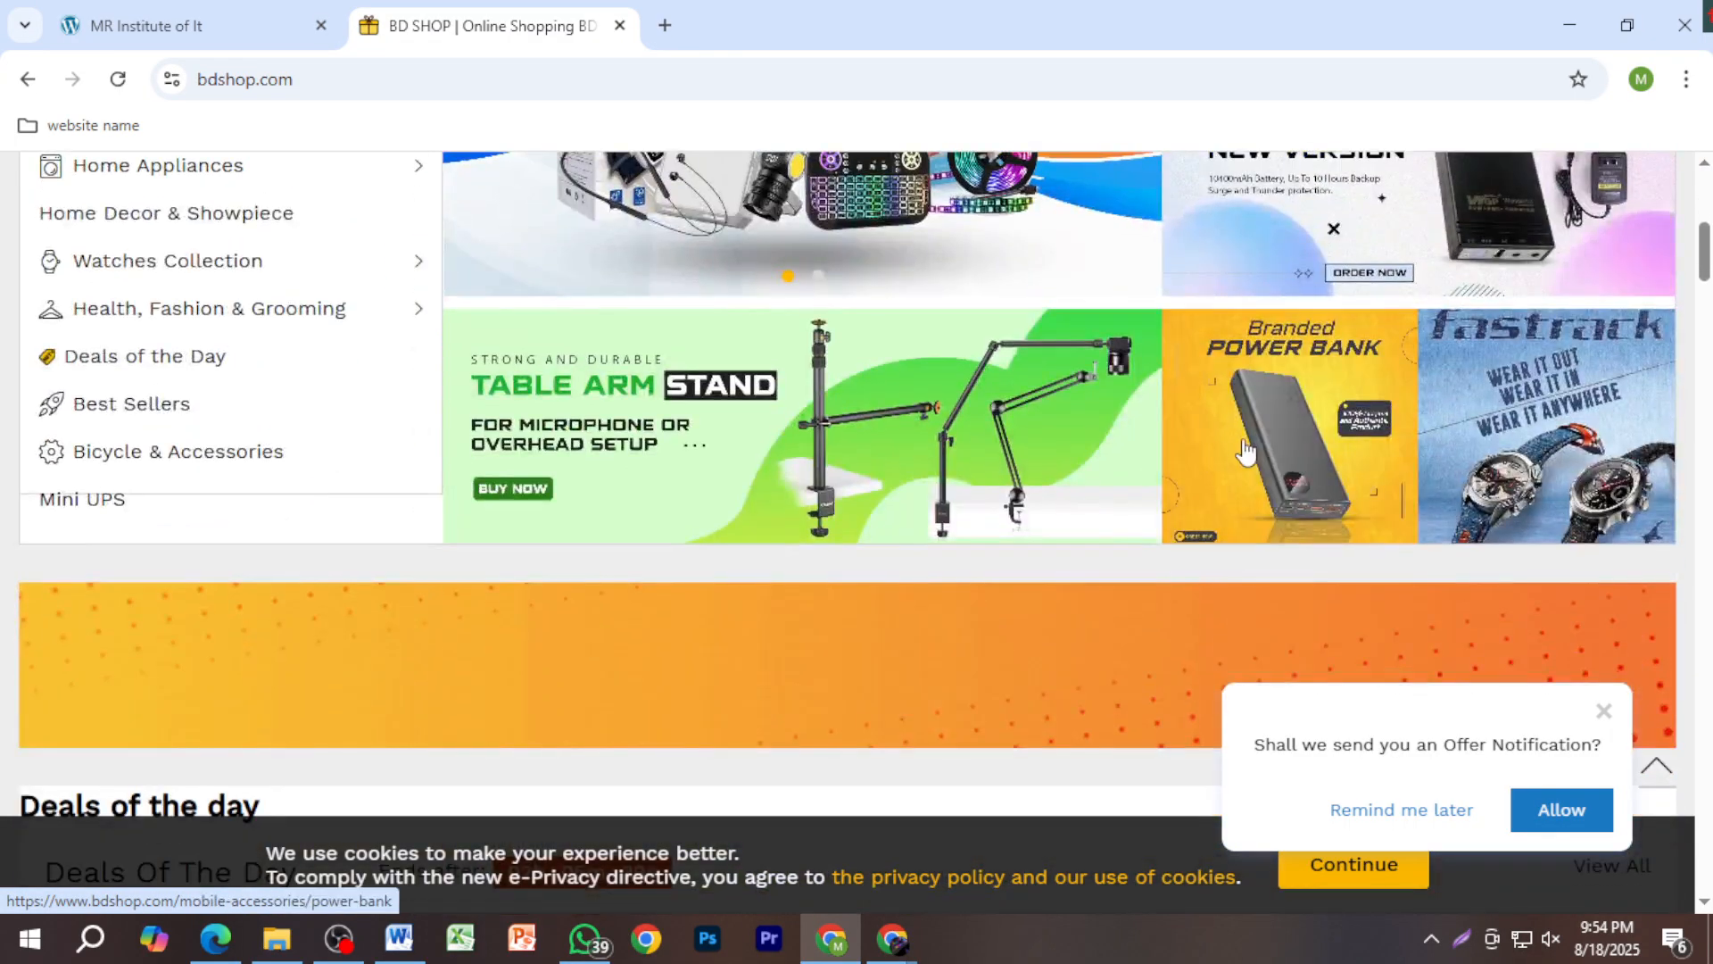
scroll(1245, 452, up, 5)
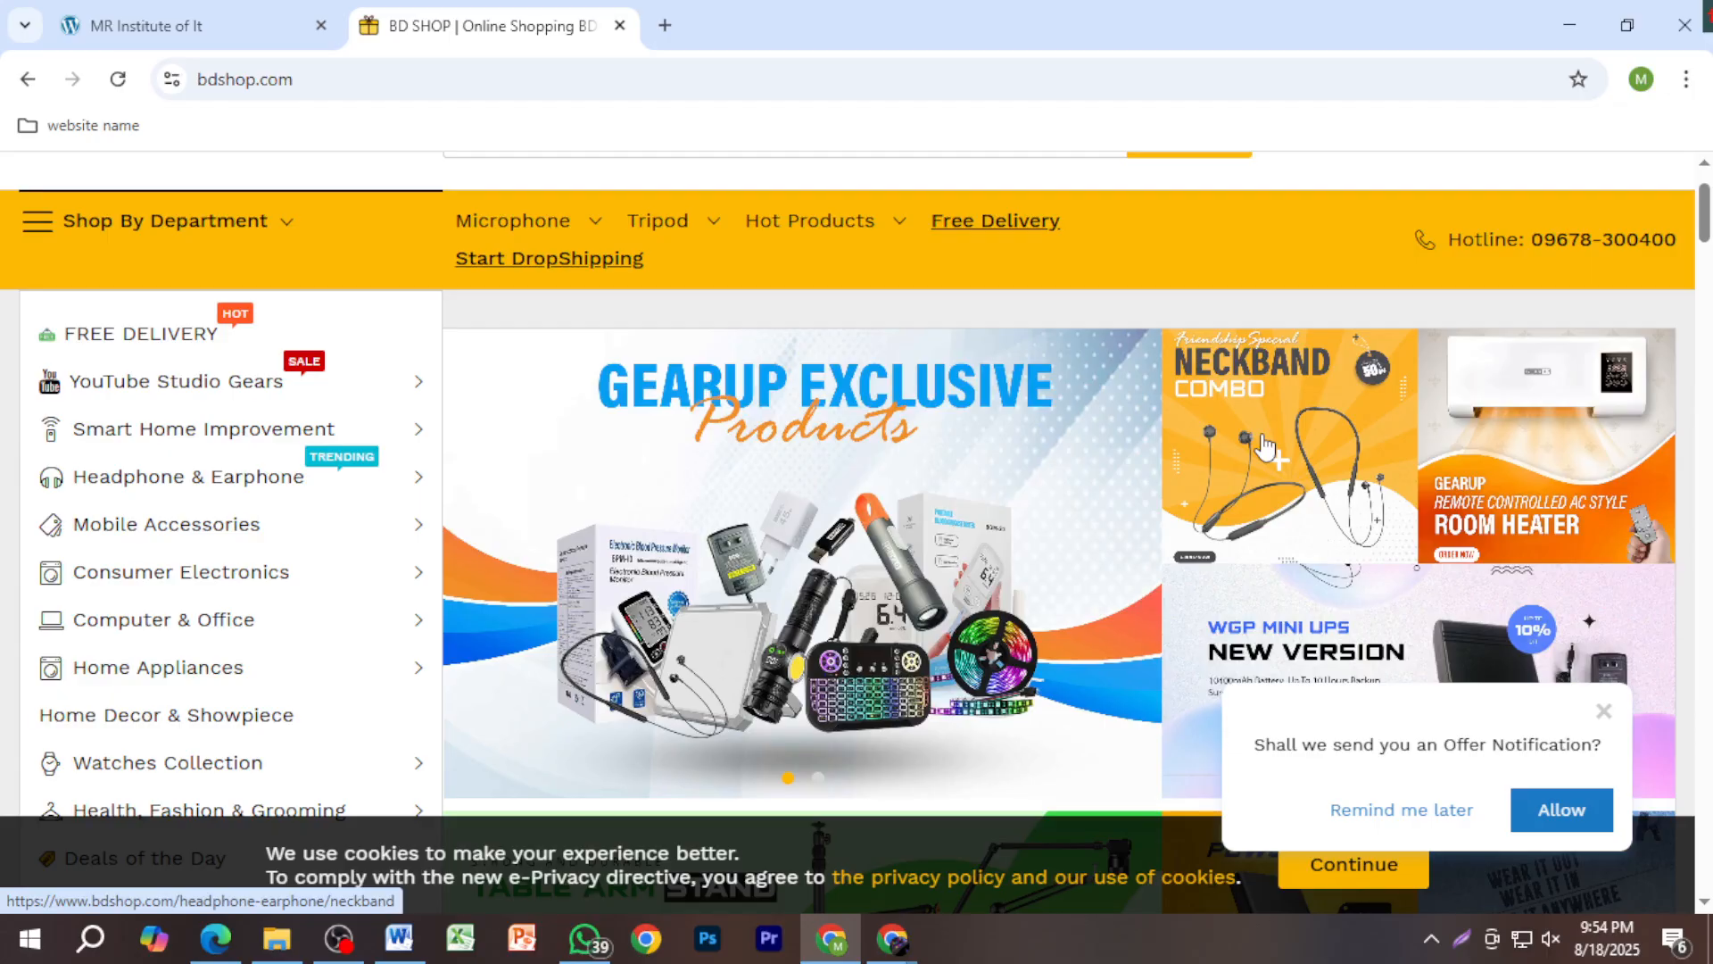
scroll(1097, 527, down, 3)
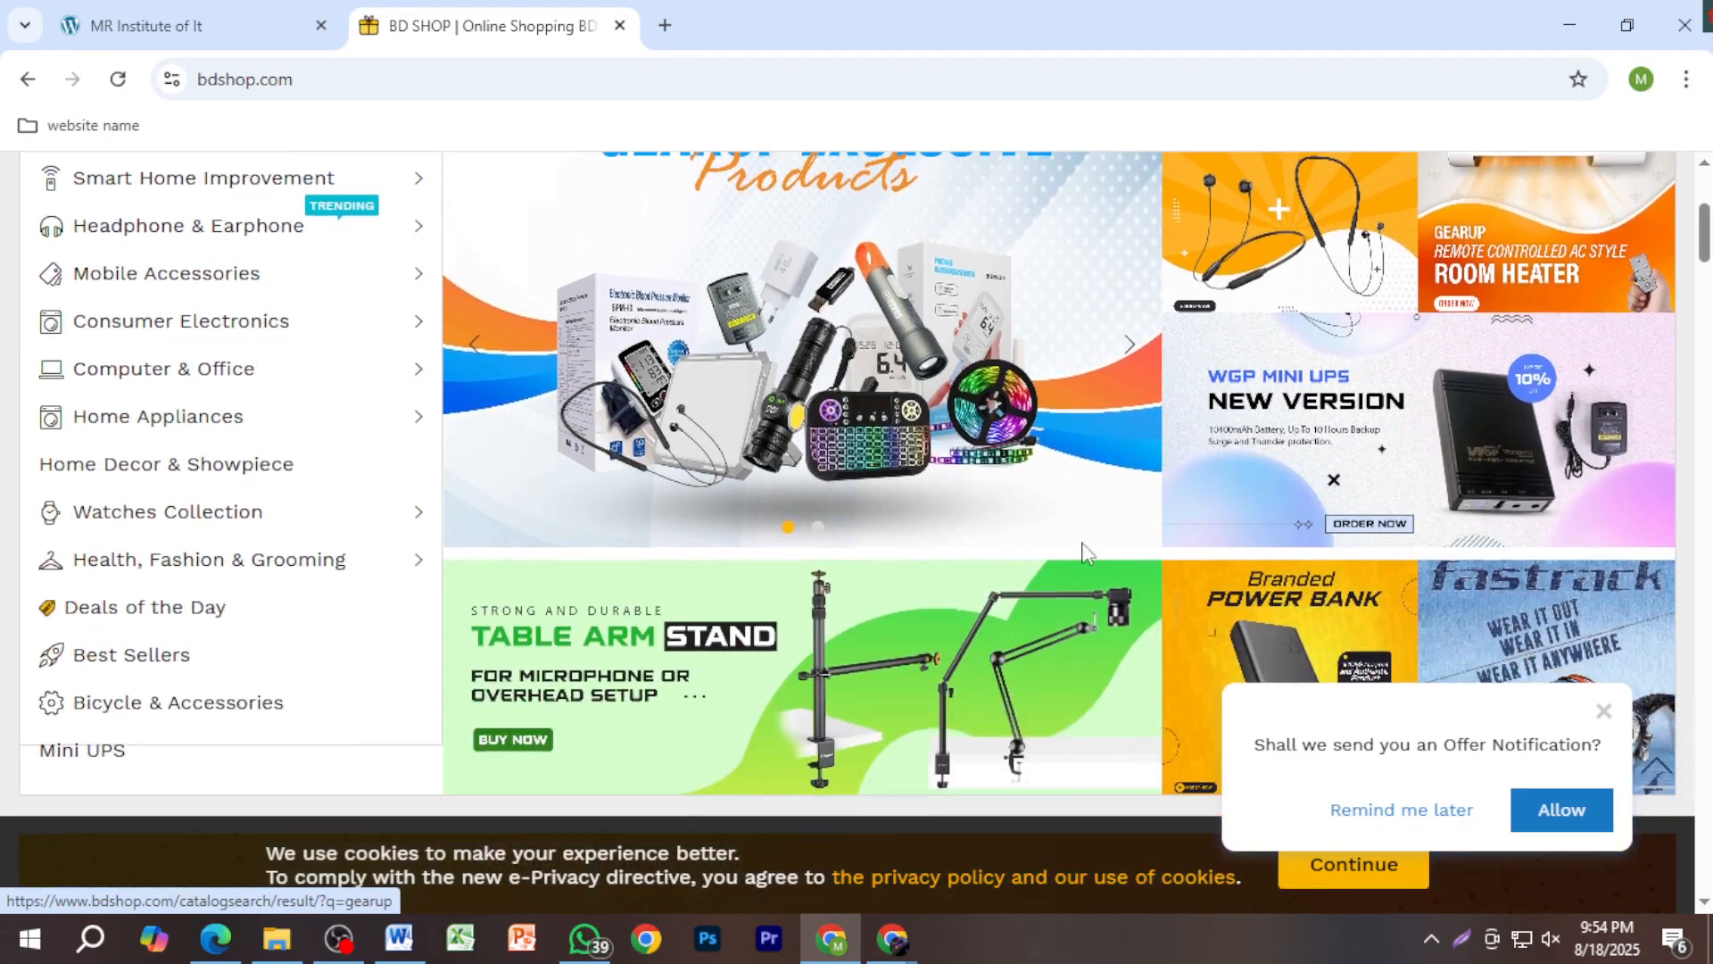
scroll(1107, 555, down, 3)
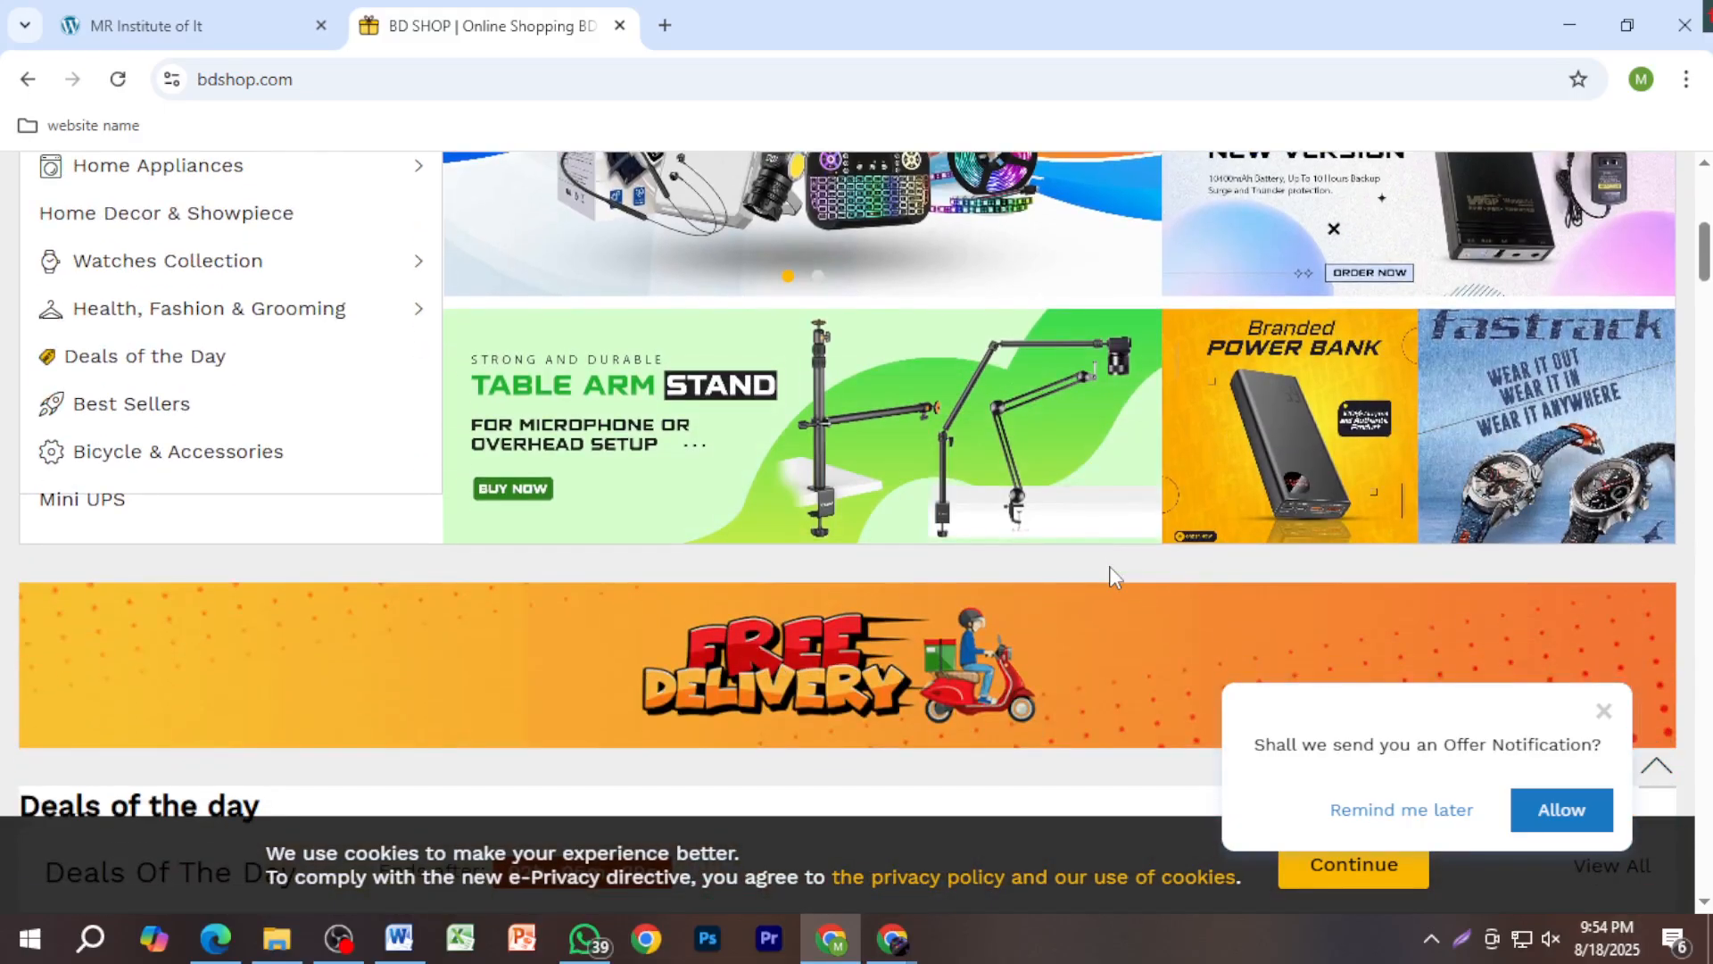
scroll(1110, 565, up, 8)
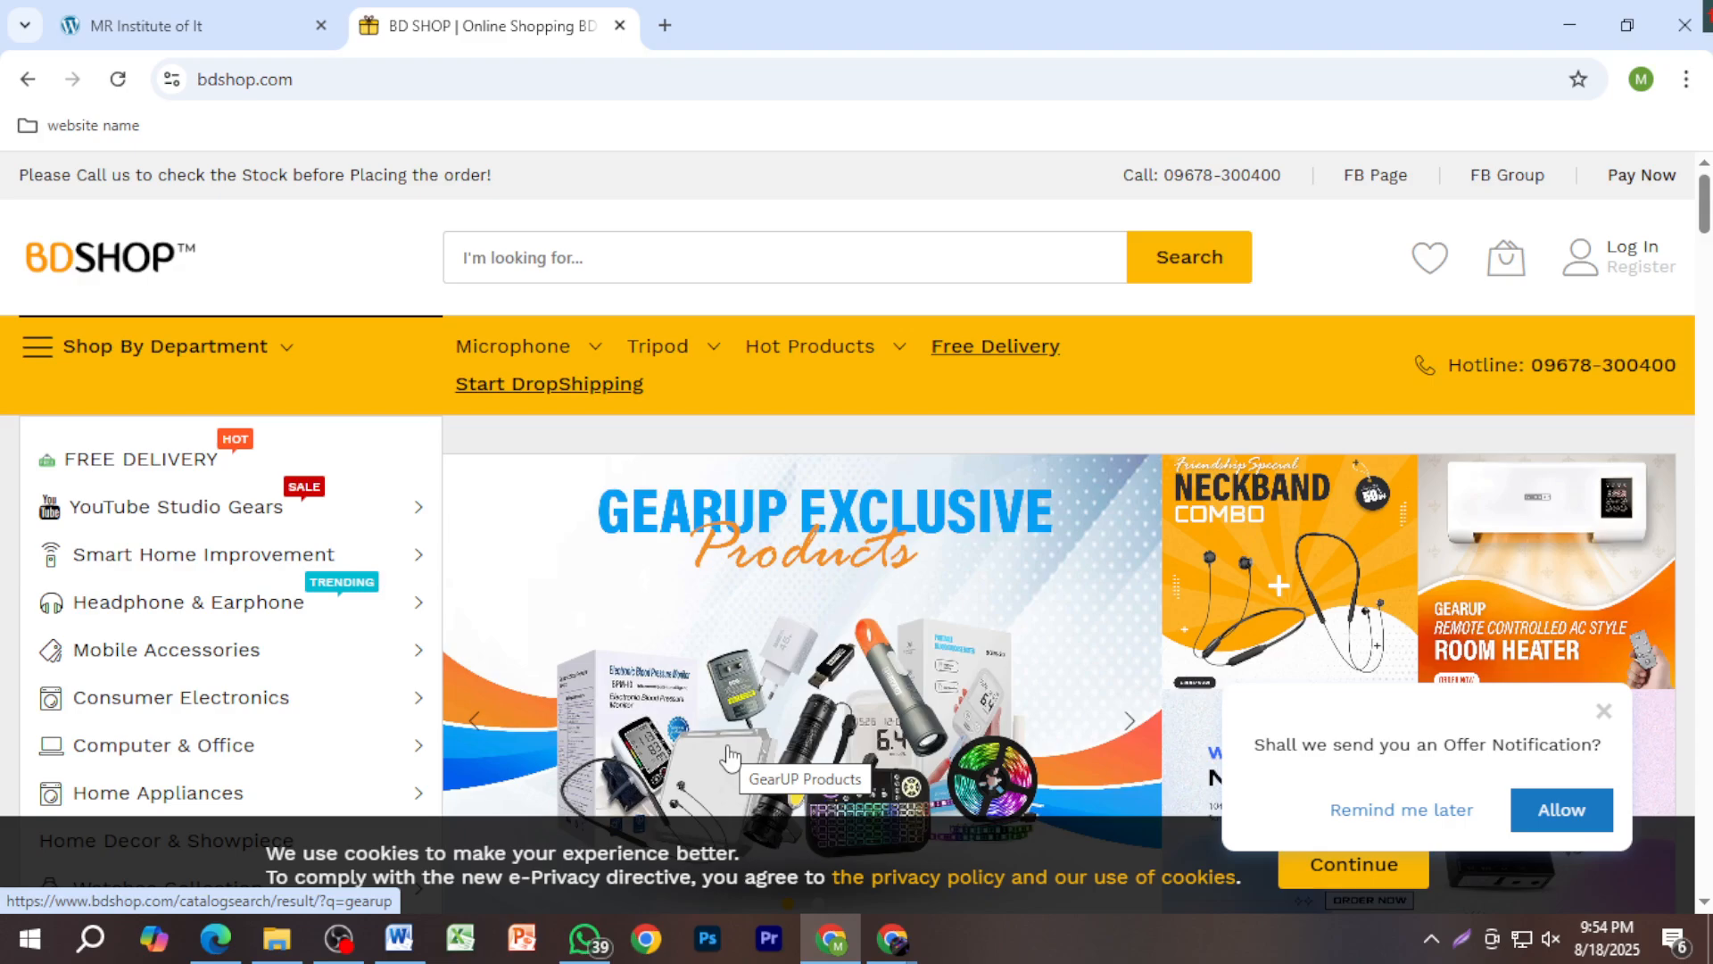
click(393, 953)
click(579, 406)
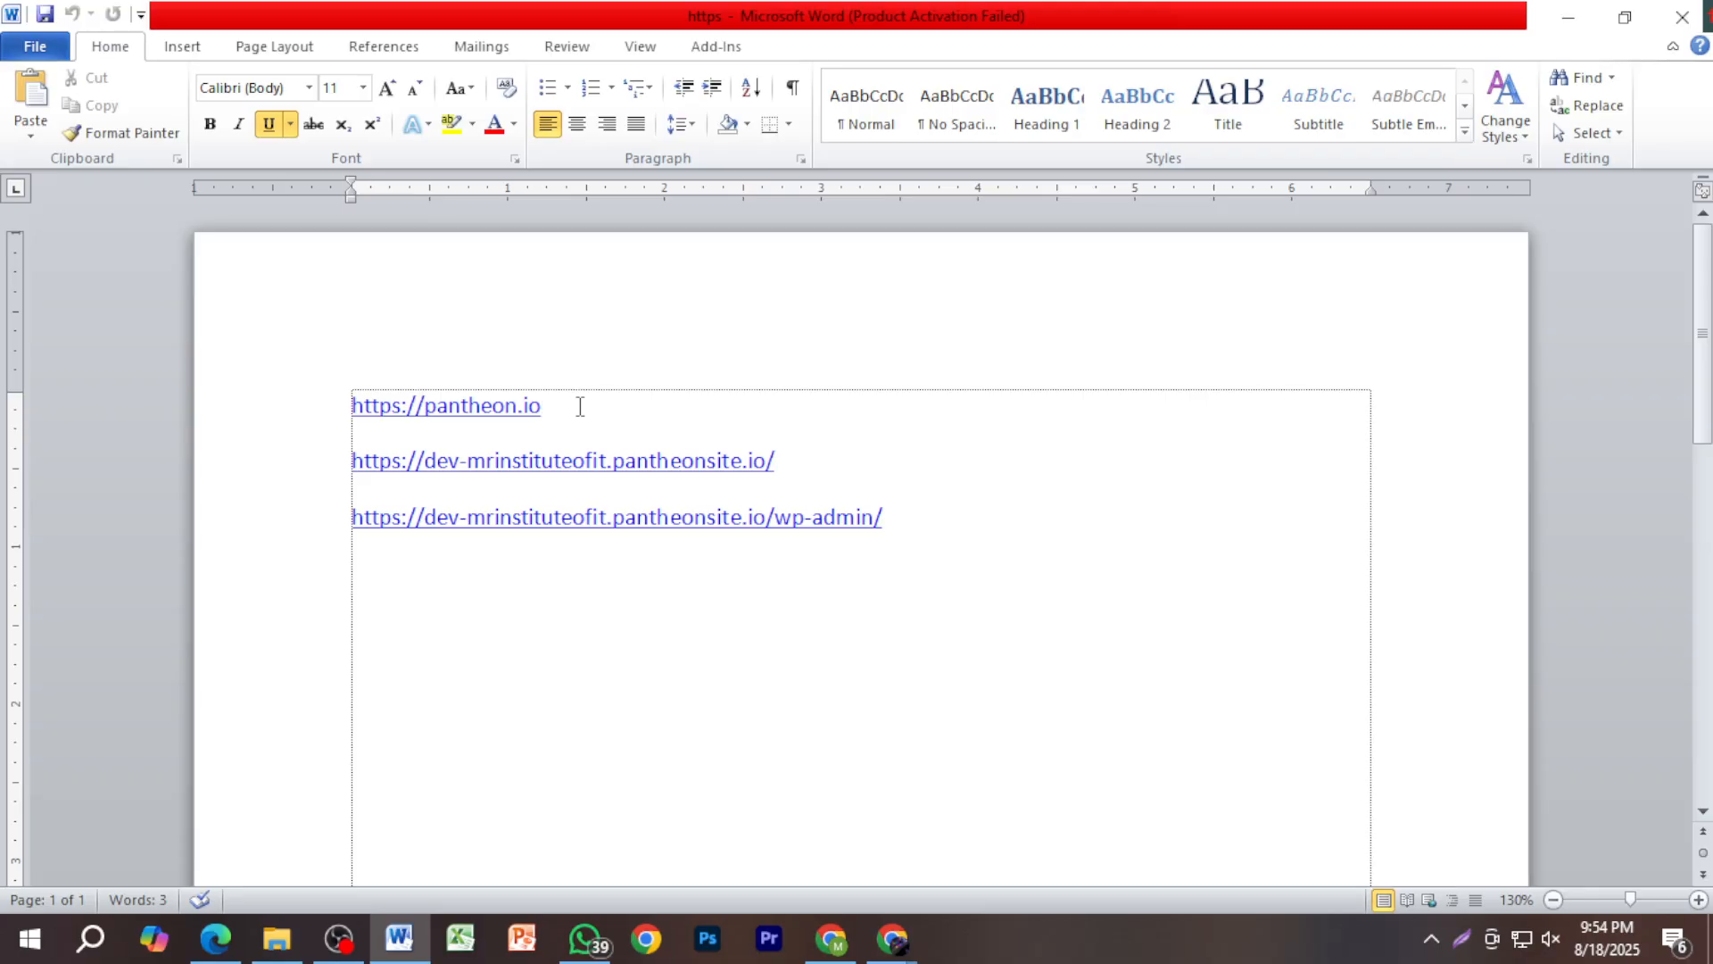
drag(579, 406, 406, 446)
key(ctrl+c)
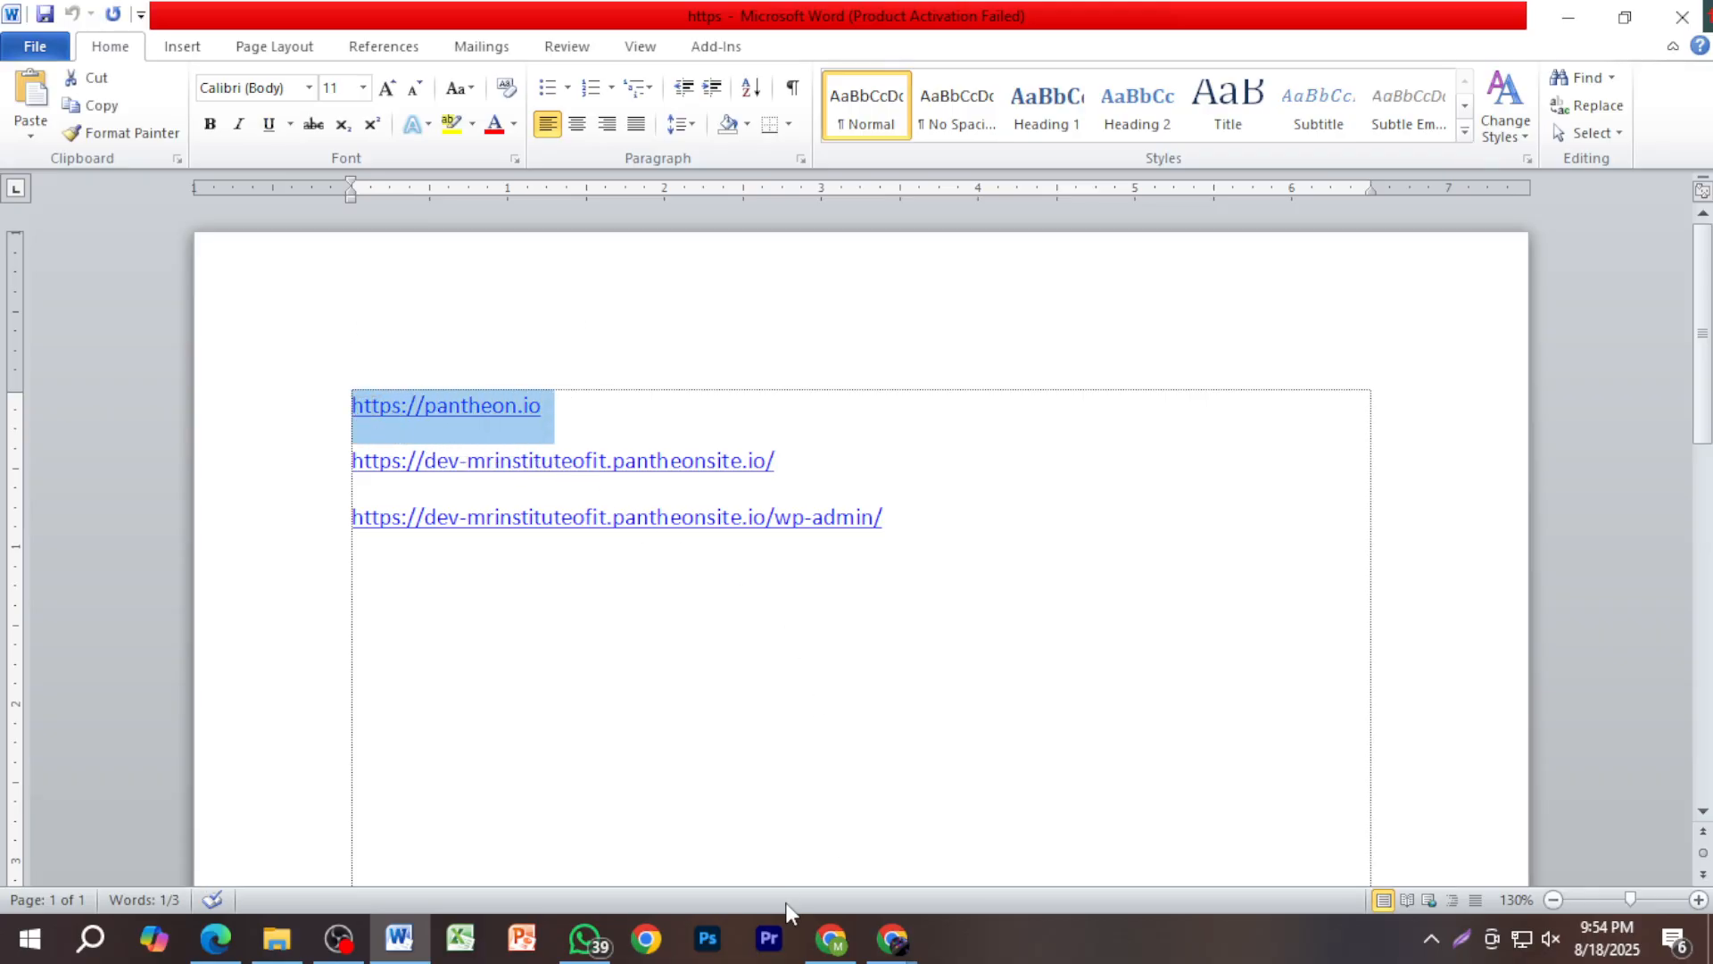
click(831, 939)
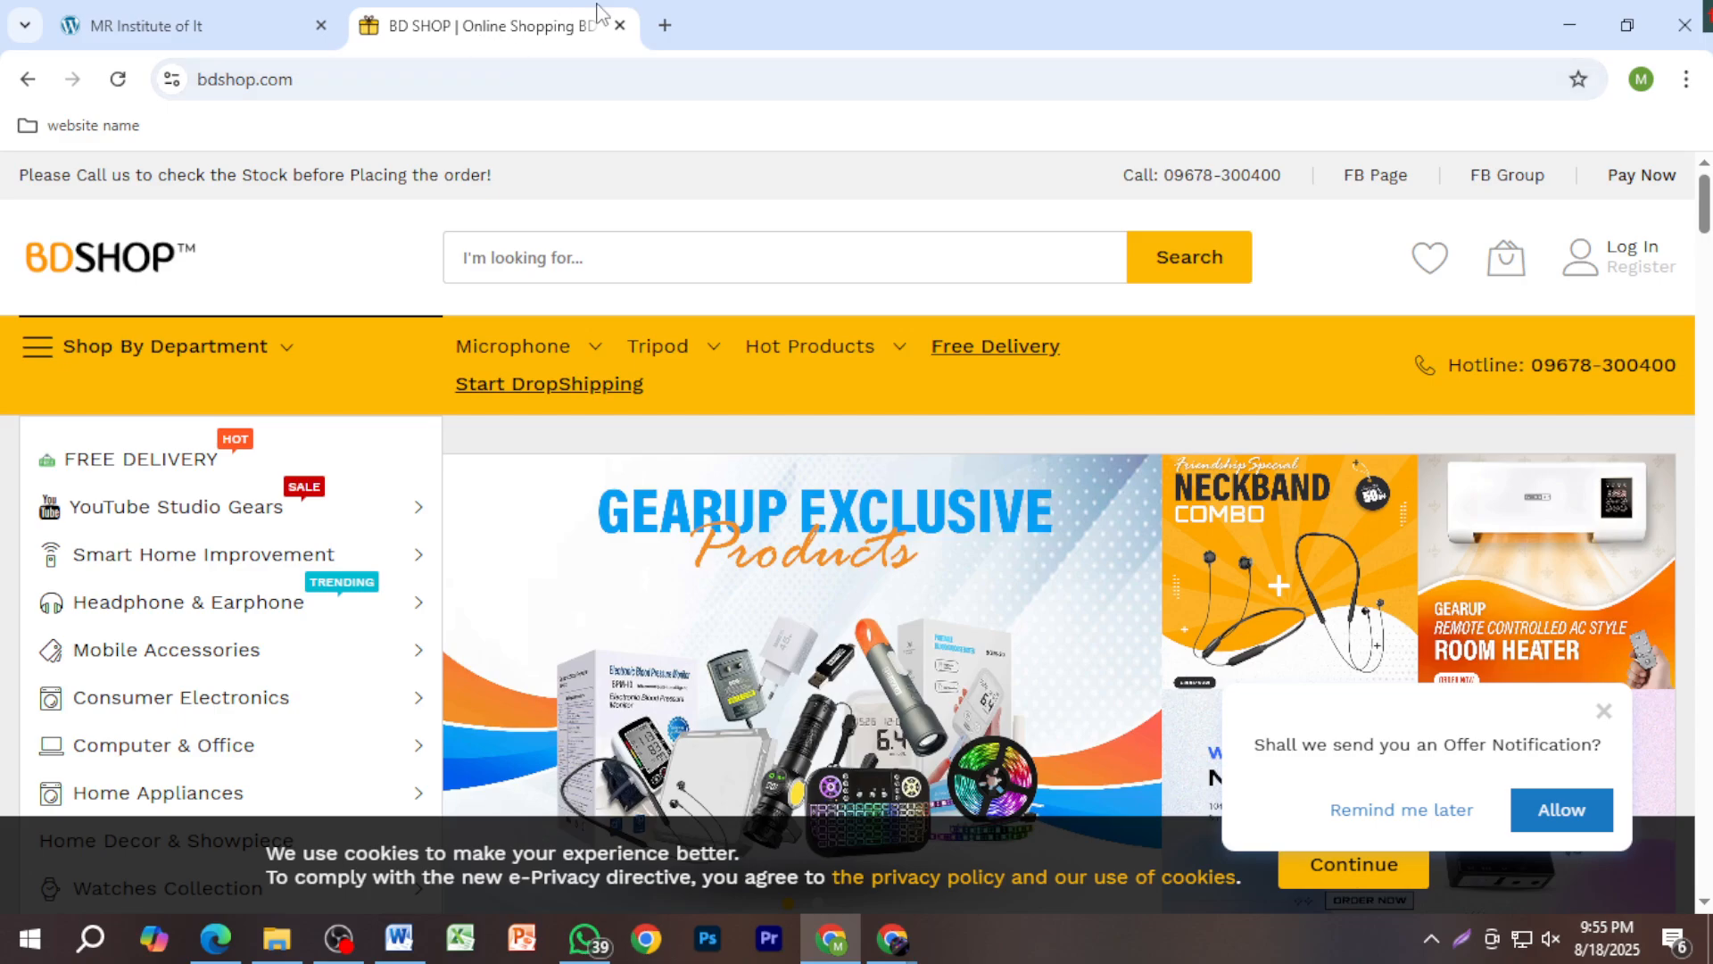
click(665, 25)
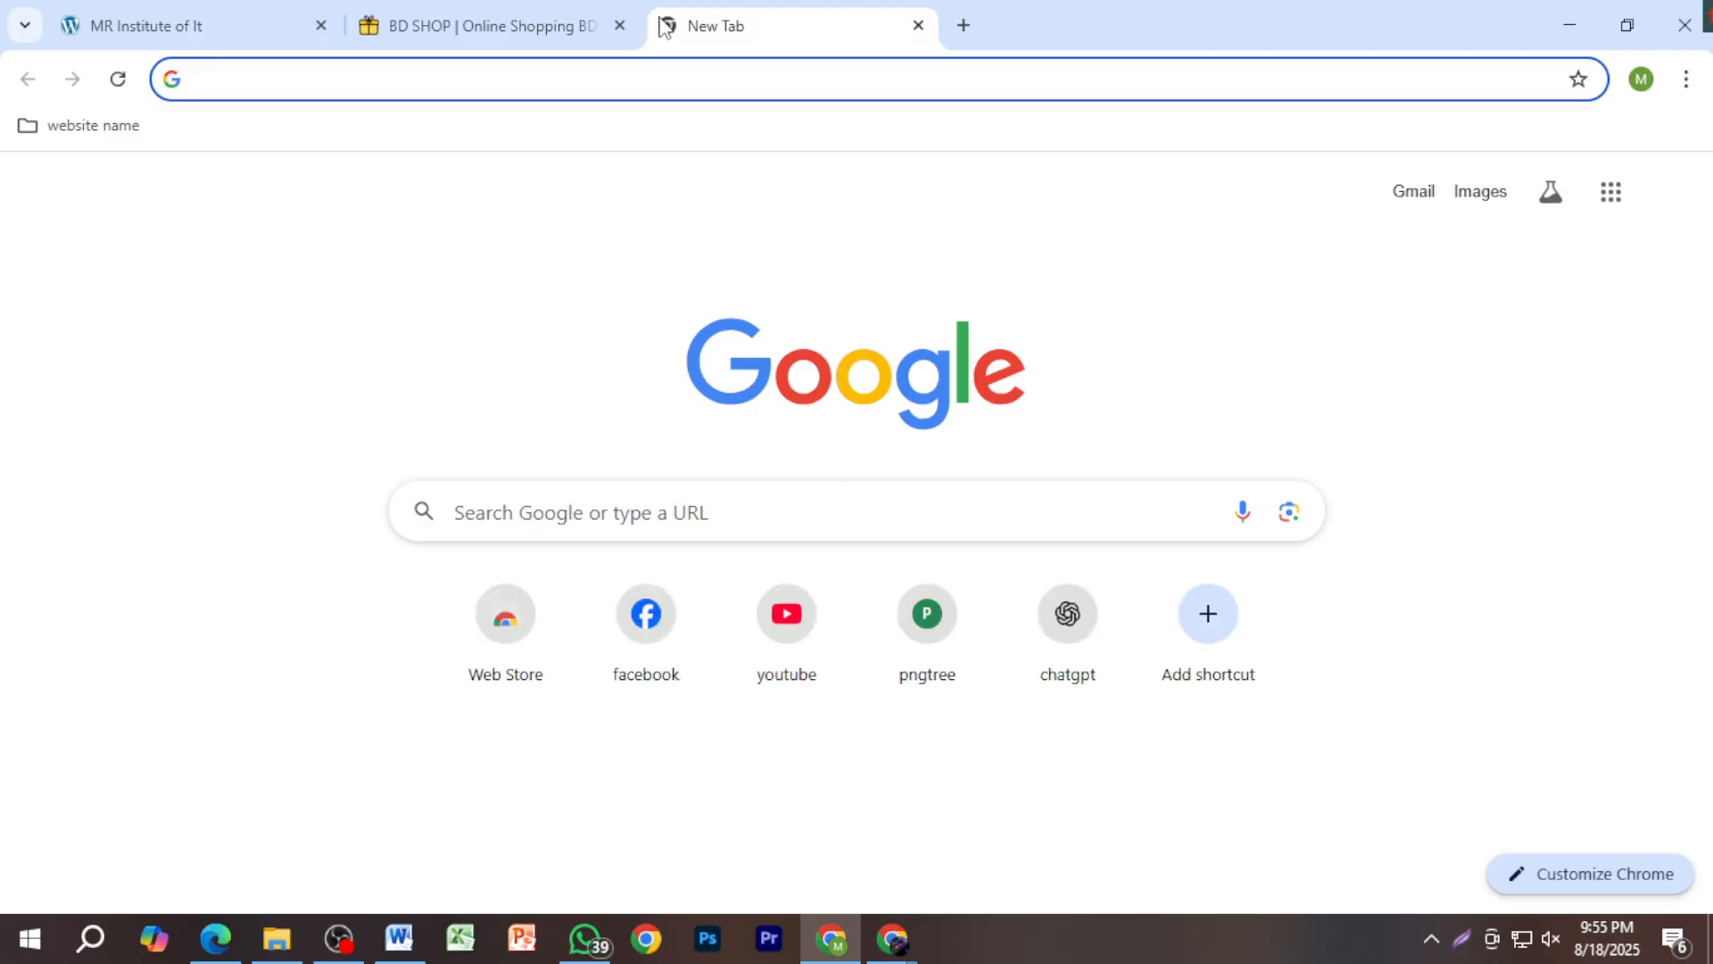
key(ctrl+v)
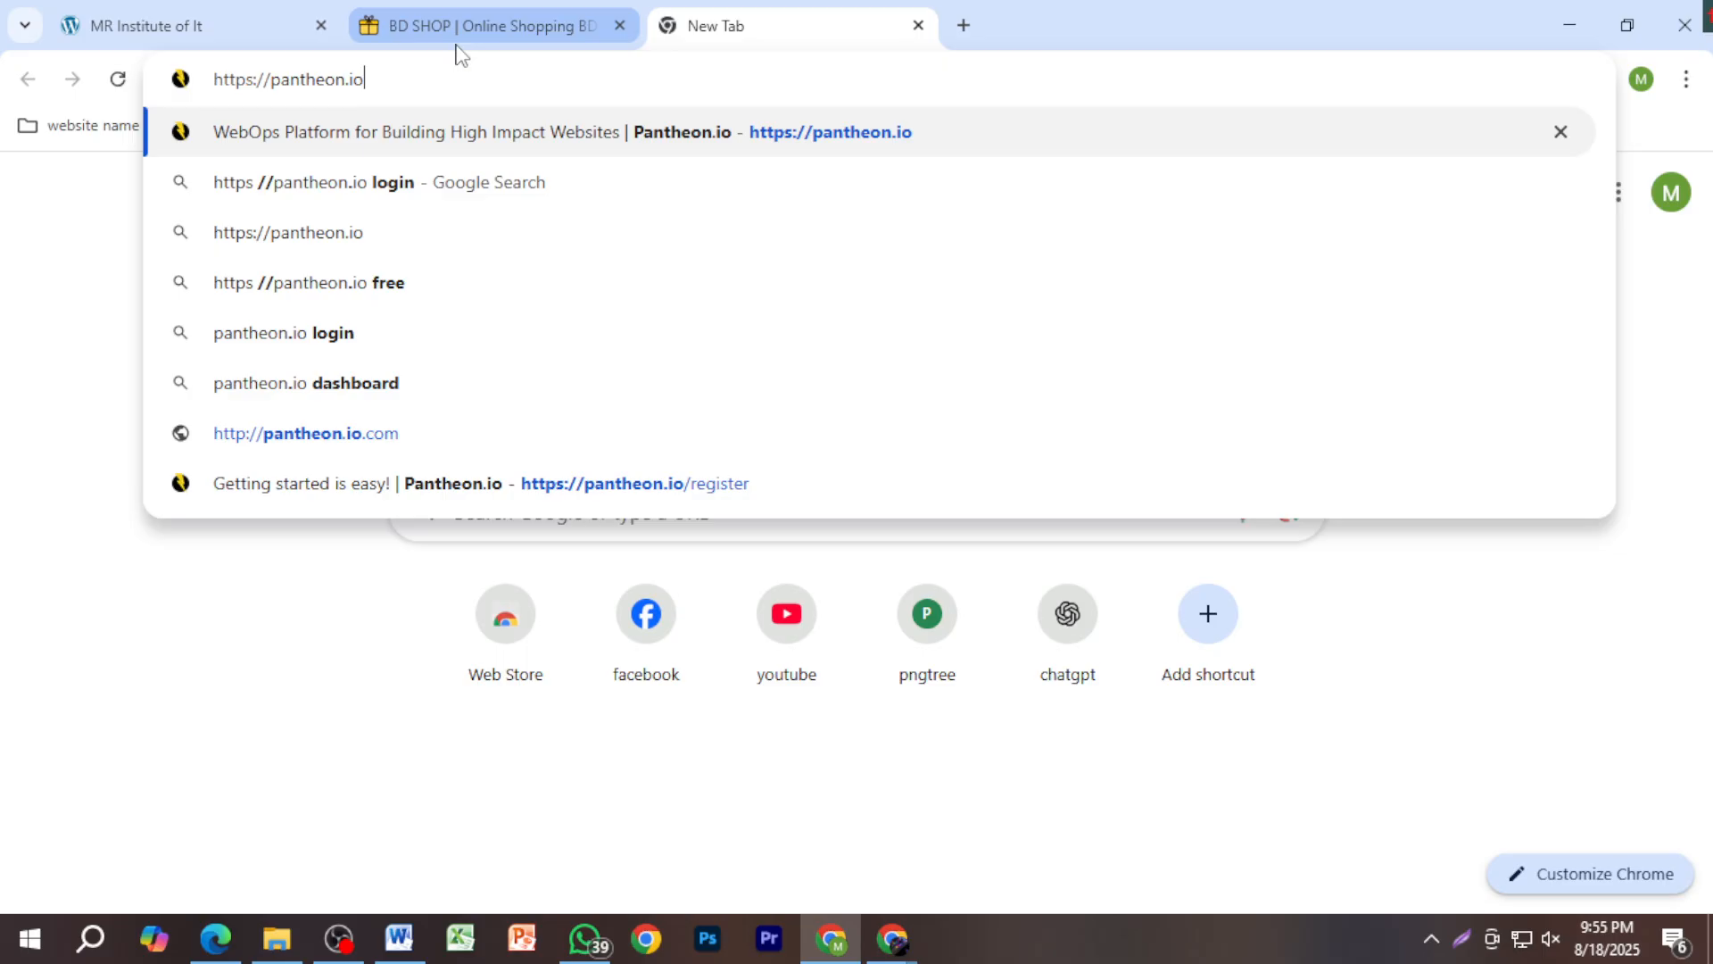
mouse_move(459, 53)
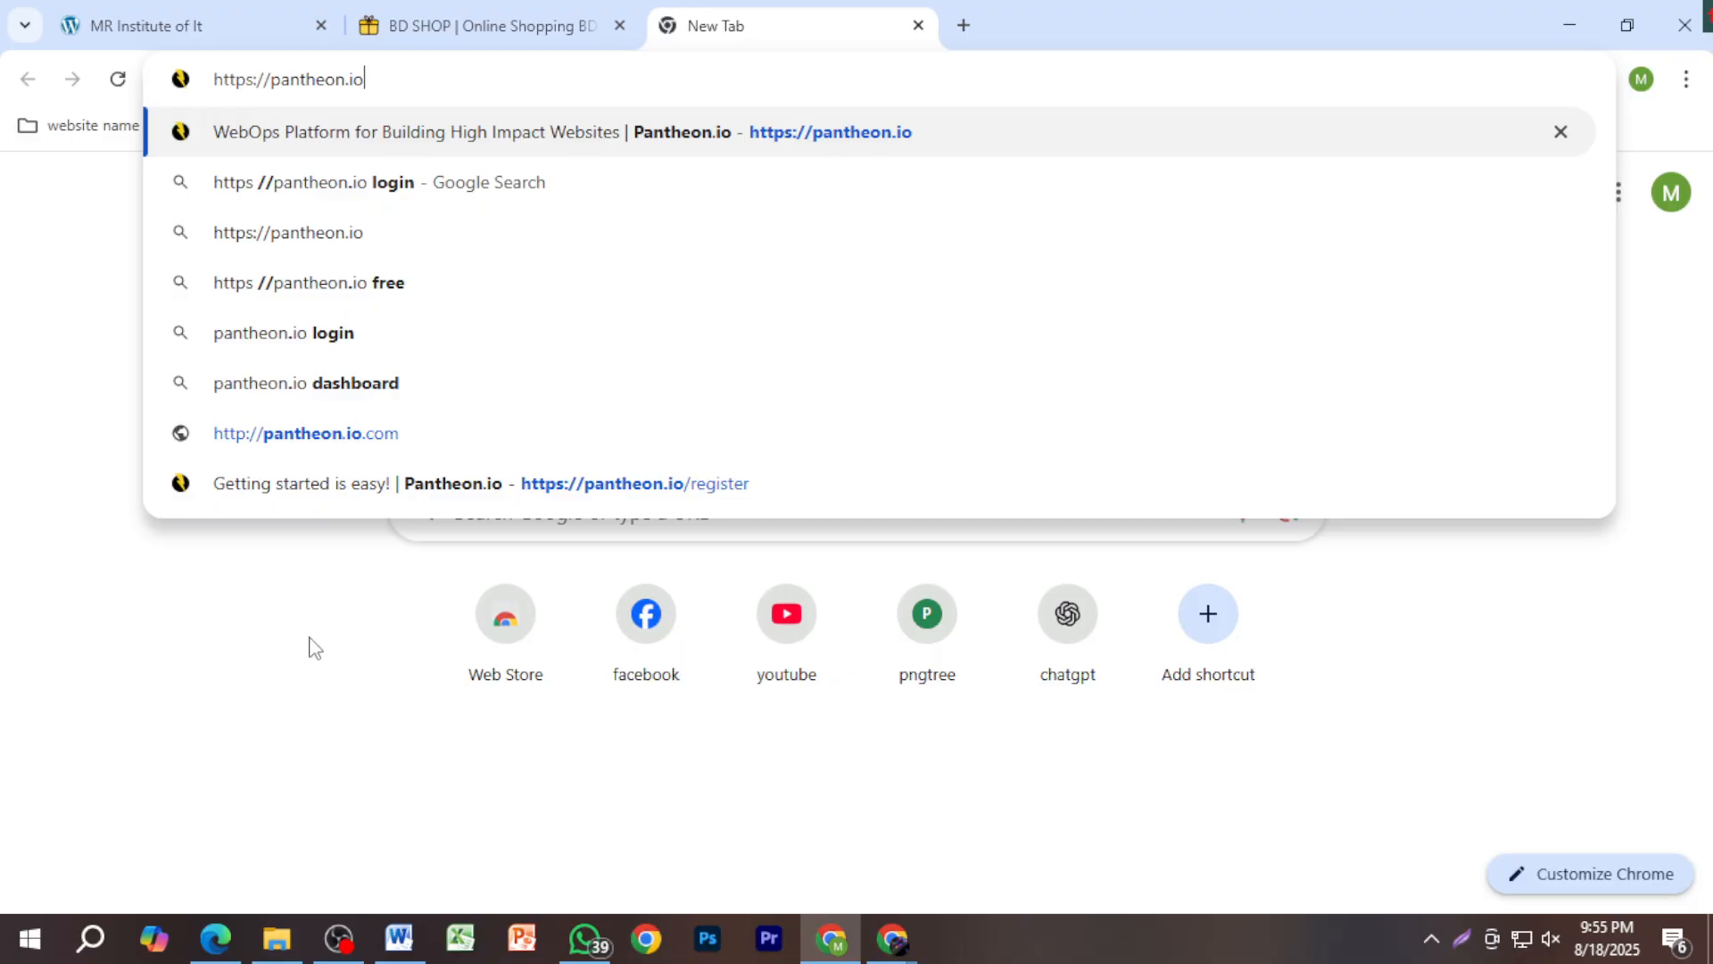
key(Return)
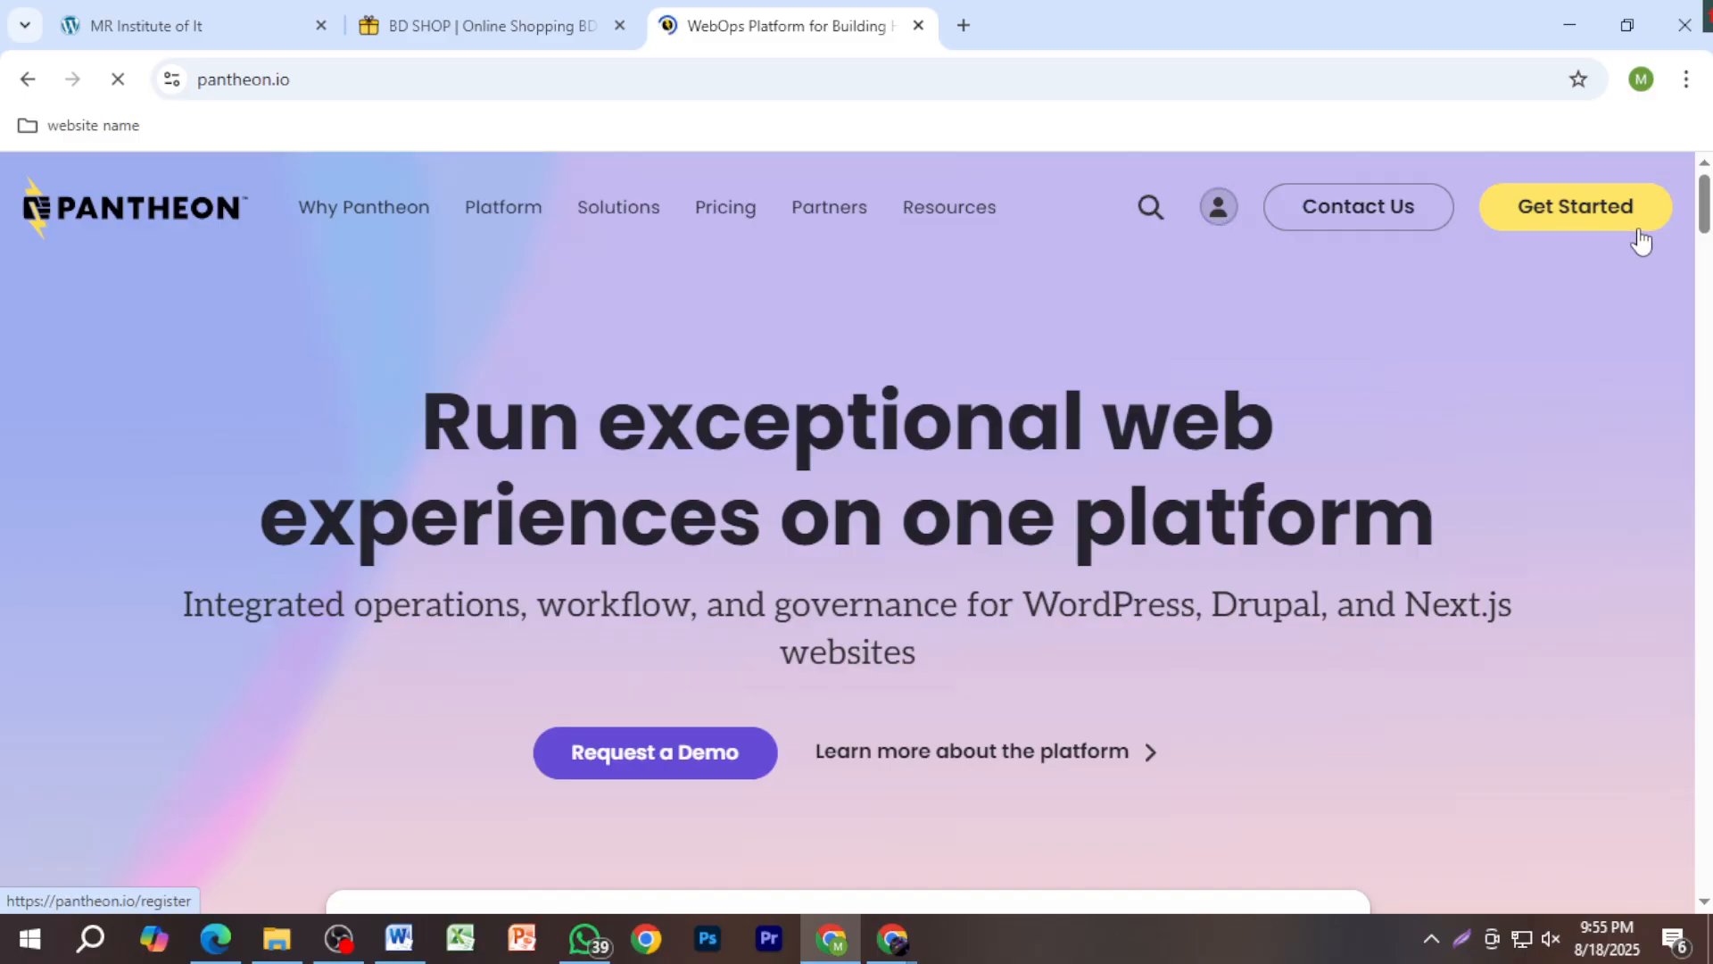
Step: Admit the waiting person into the Google Meet call, then minimize Meet to return to Pantheon
click(892, 939)
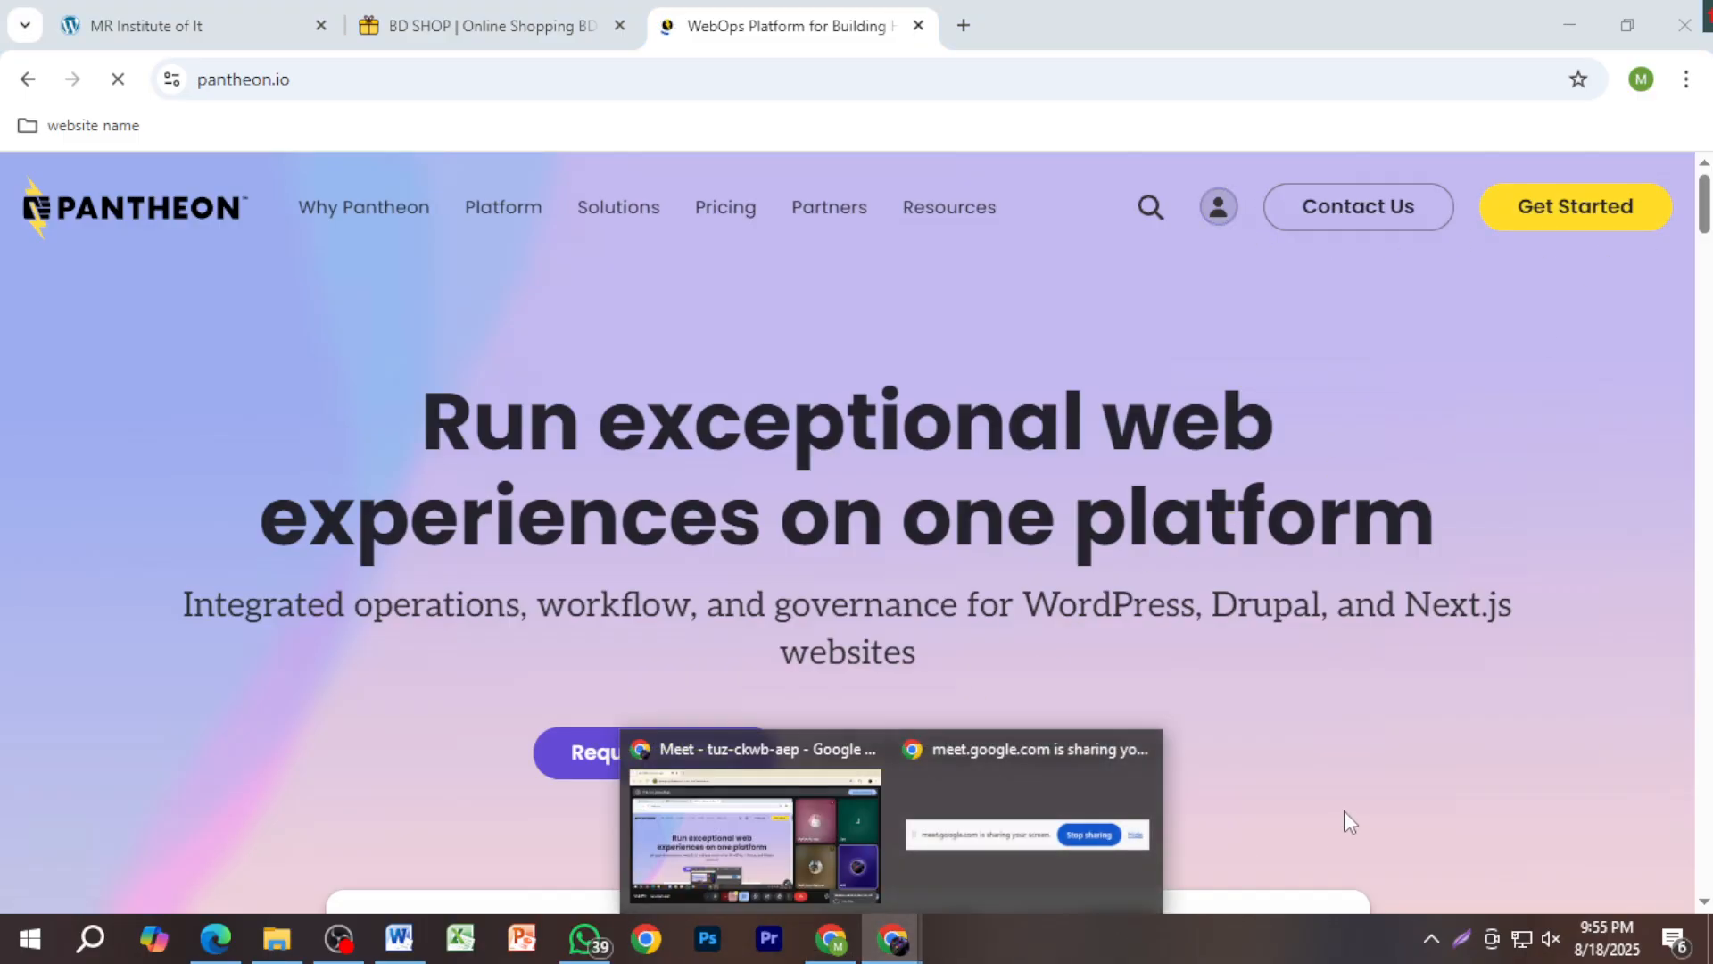
click(754, 834)
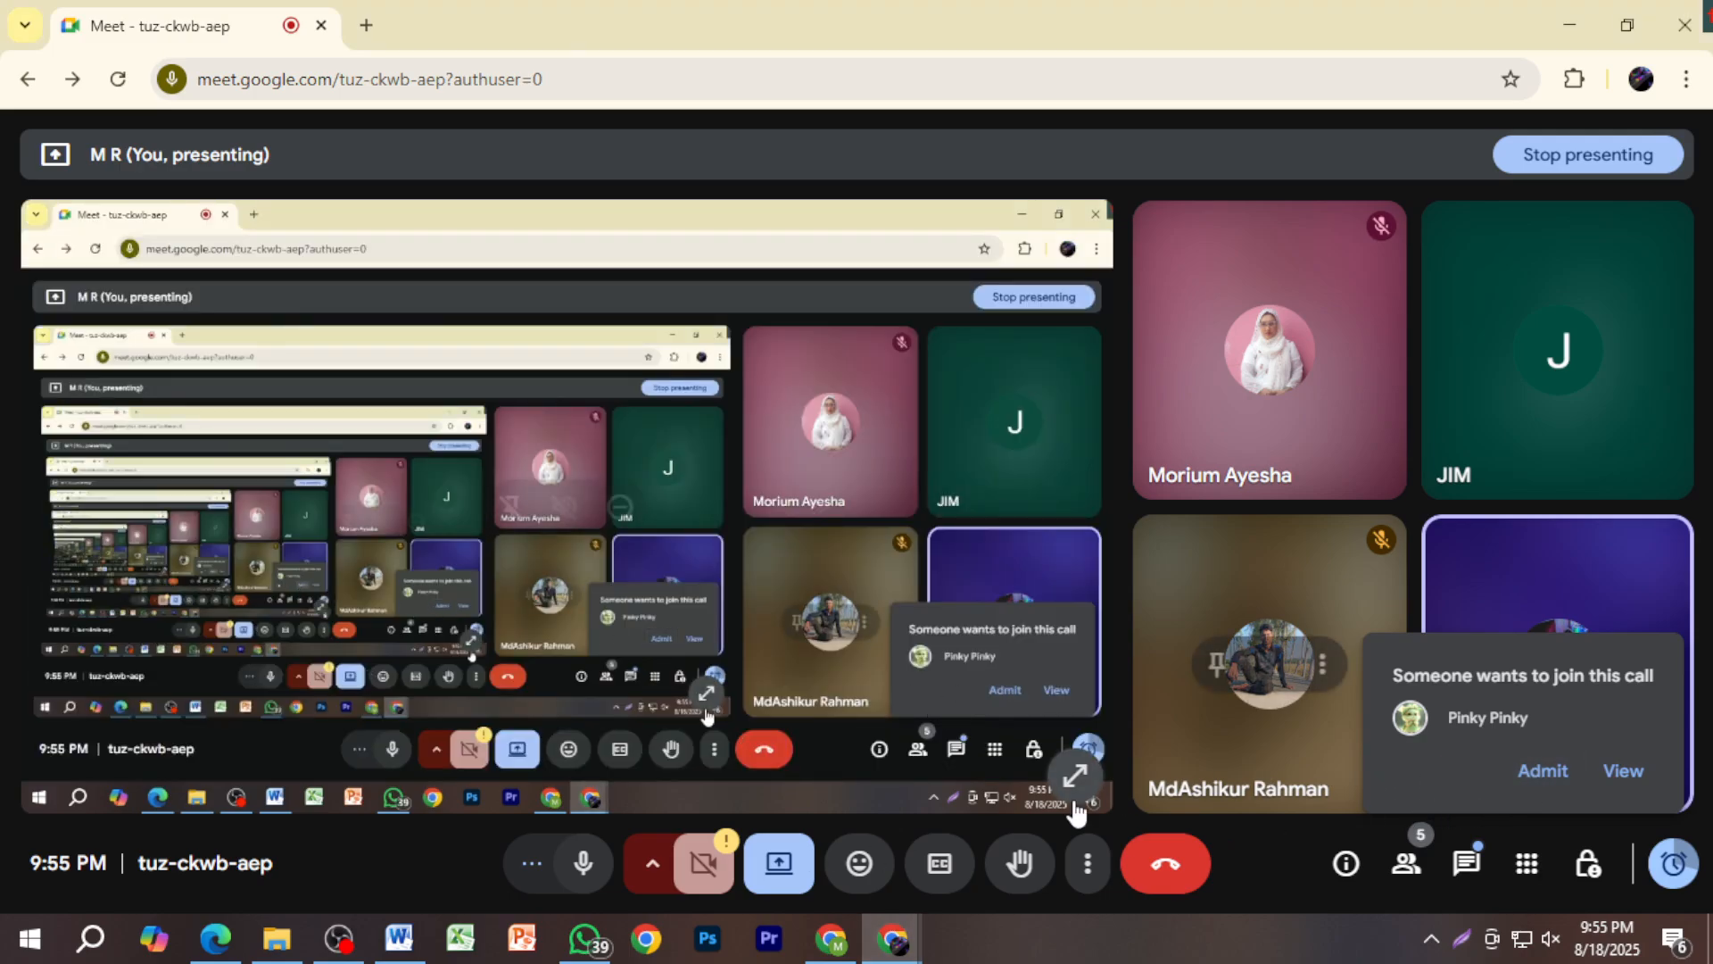
click(1542, 770)
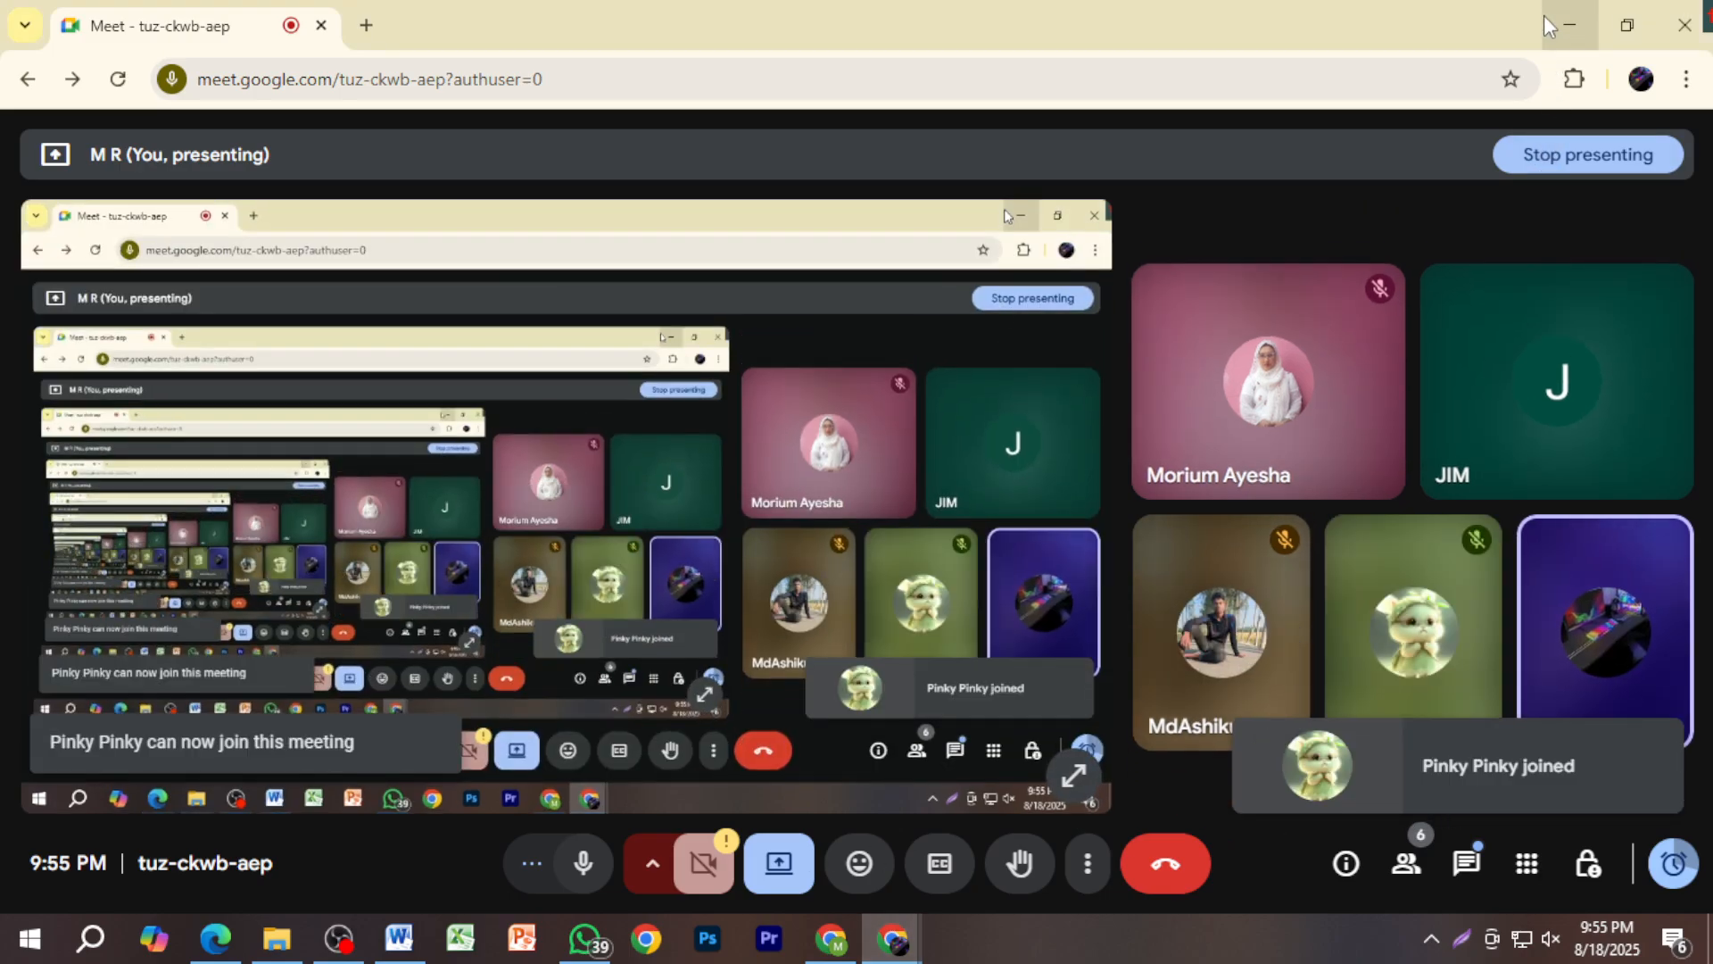
click(1552, 25)
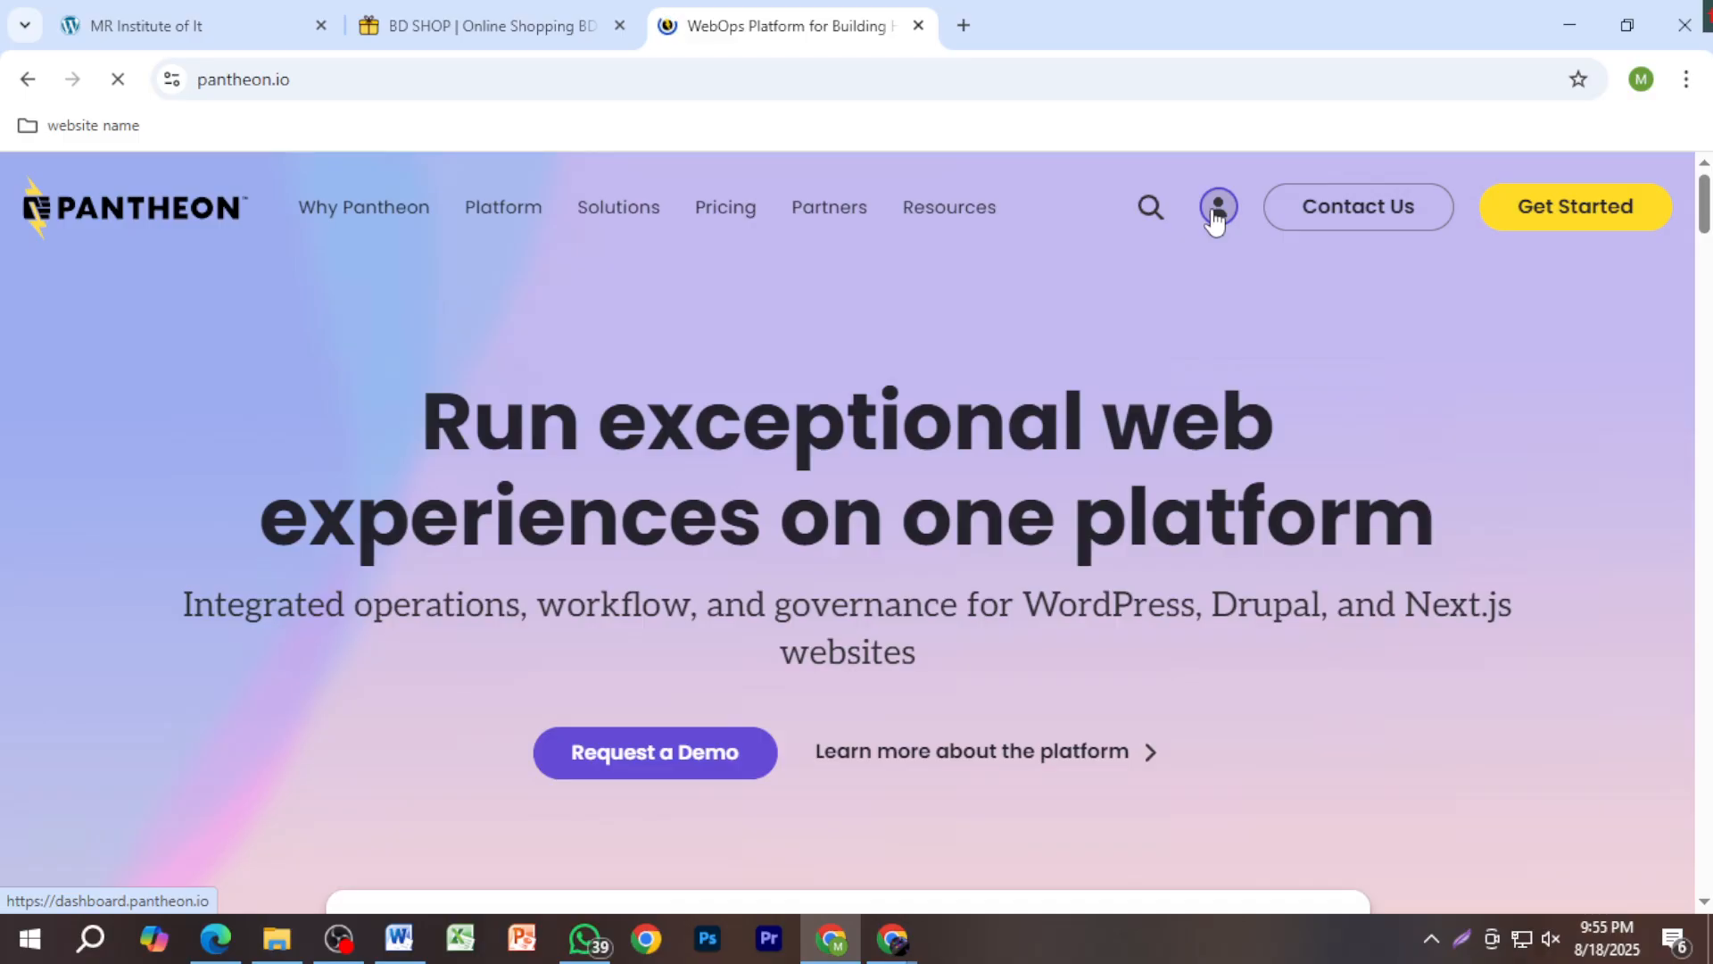
Step: Go to the Pantheon Personal Workspace dashboard and start Create New Site
click(1214, 215)
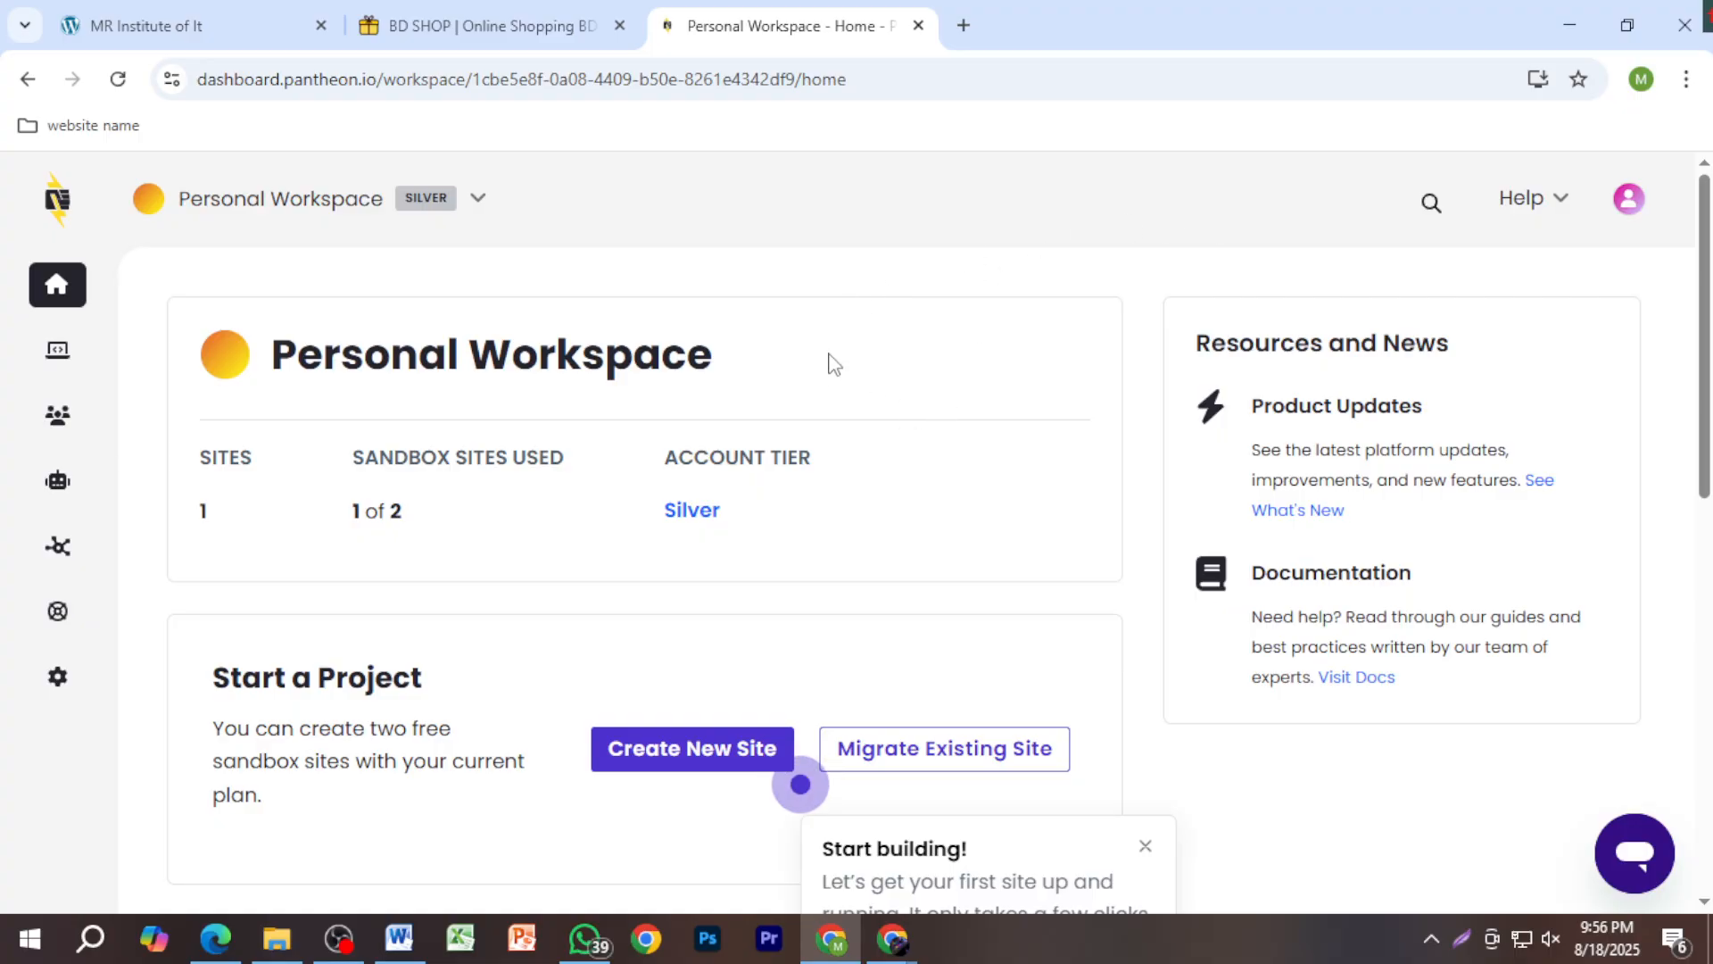
scroll(815, 409, down, 4)
scroll(828, 468, up, 4)
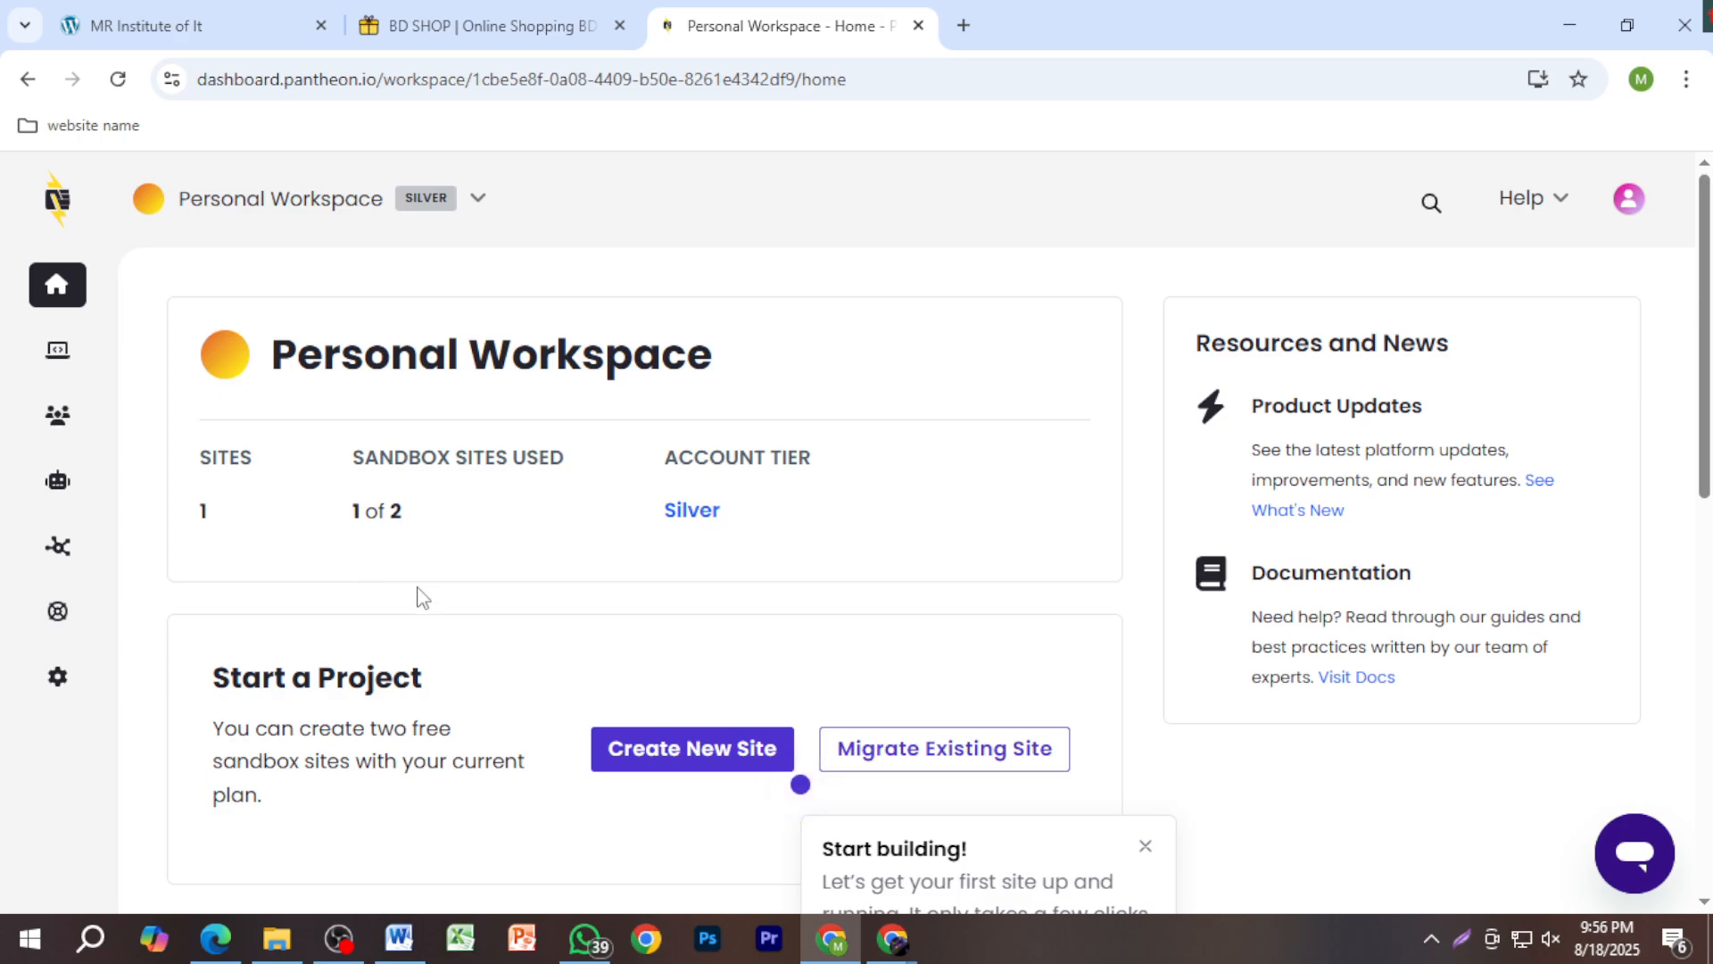
scroll(518, 638, down, 1)
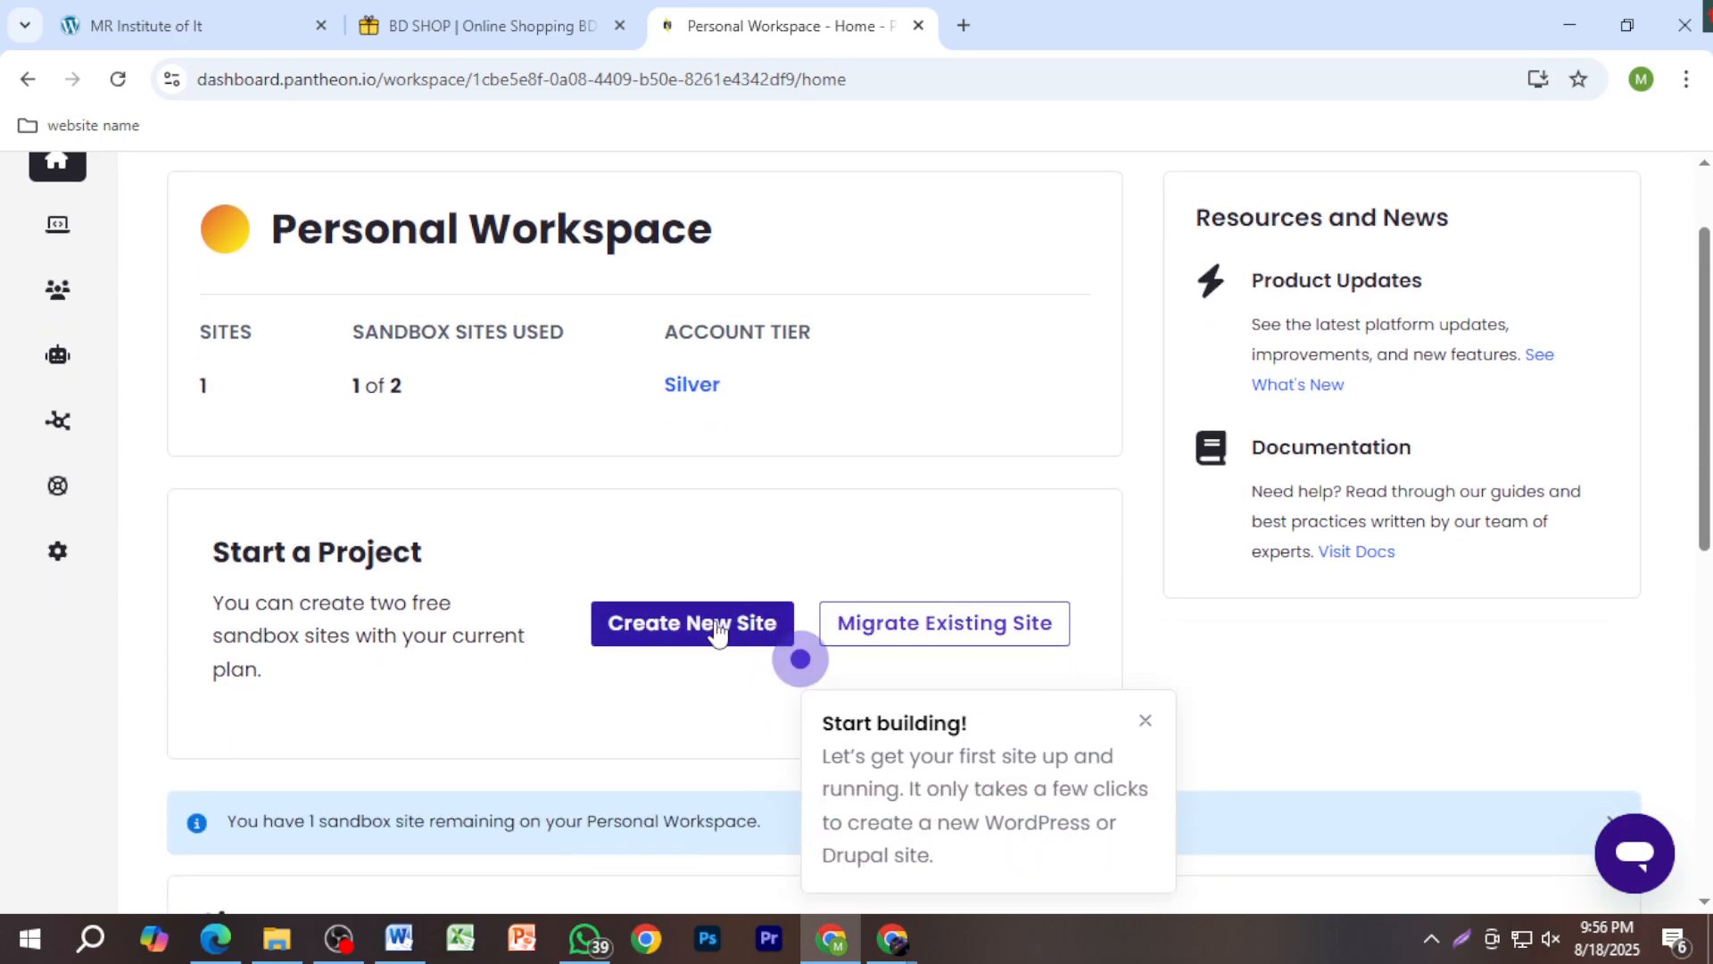
click(717, 624)
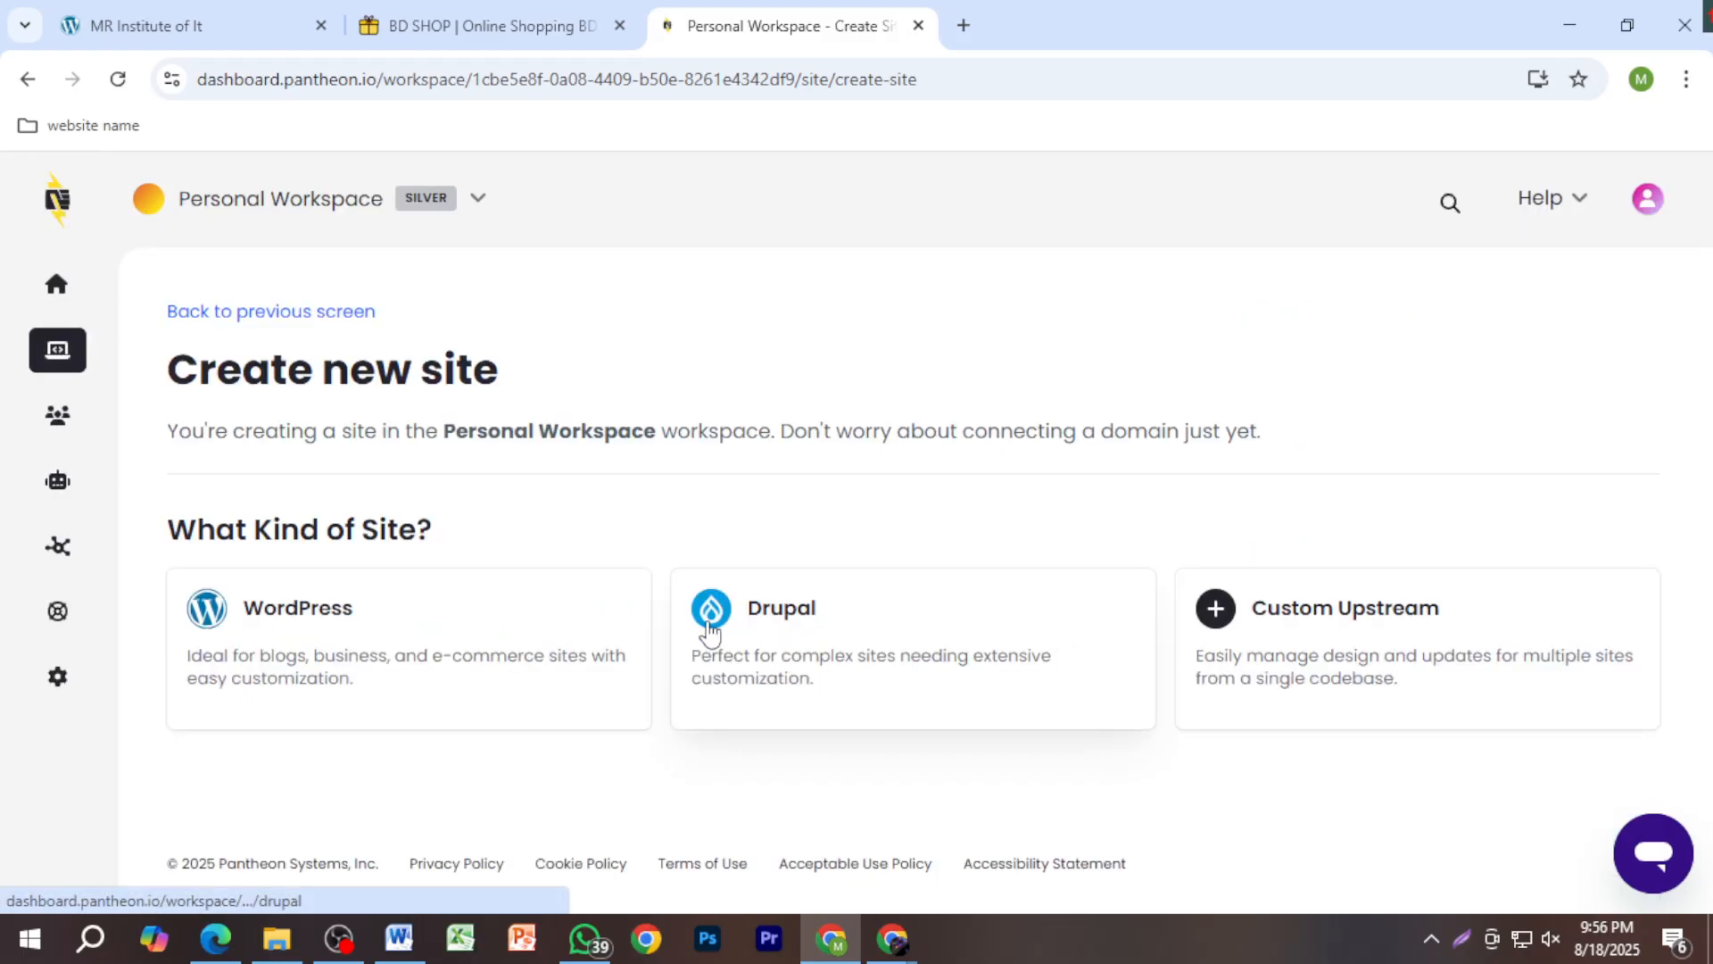
Step: Choose WordPress as the site type, then open ChatGPT from its shortcut tile in a new tab
click(342, 627)
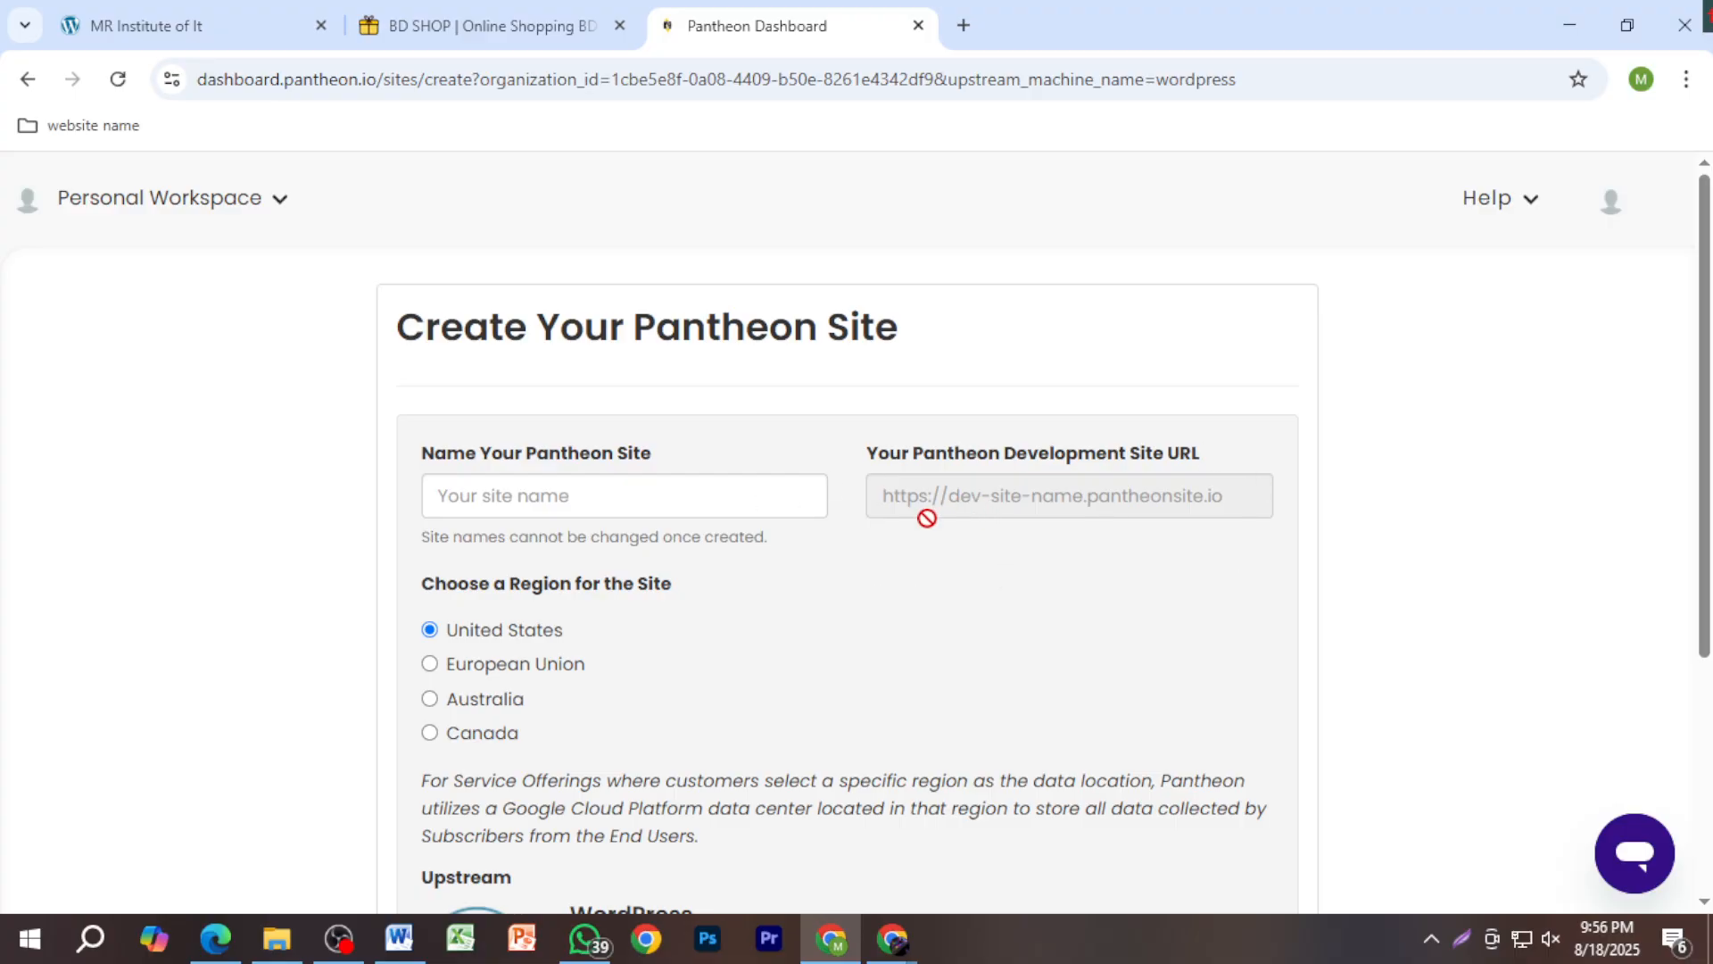
scroll(968, 584, down, 1)
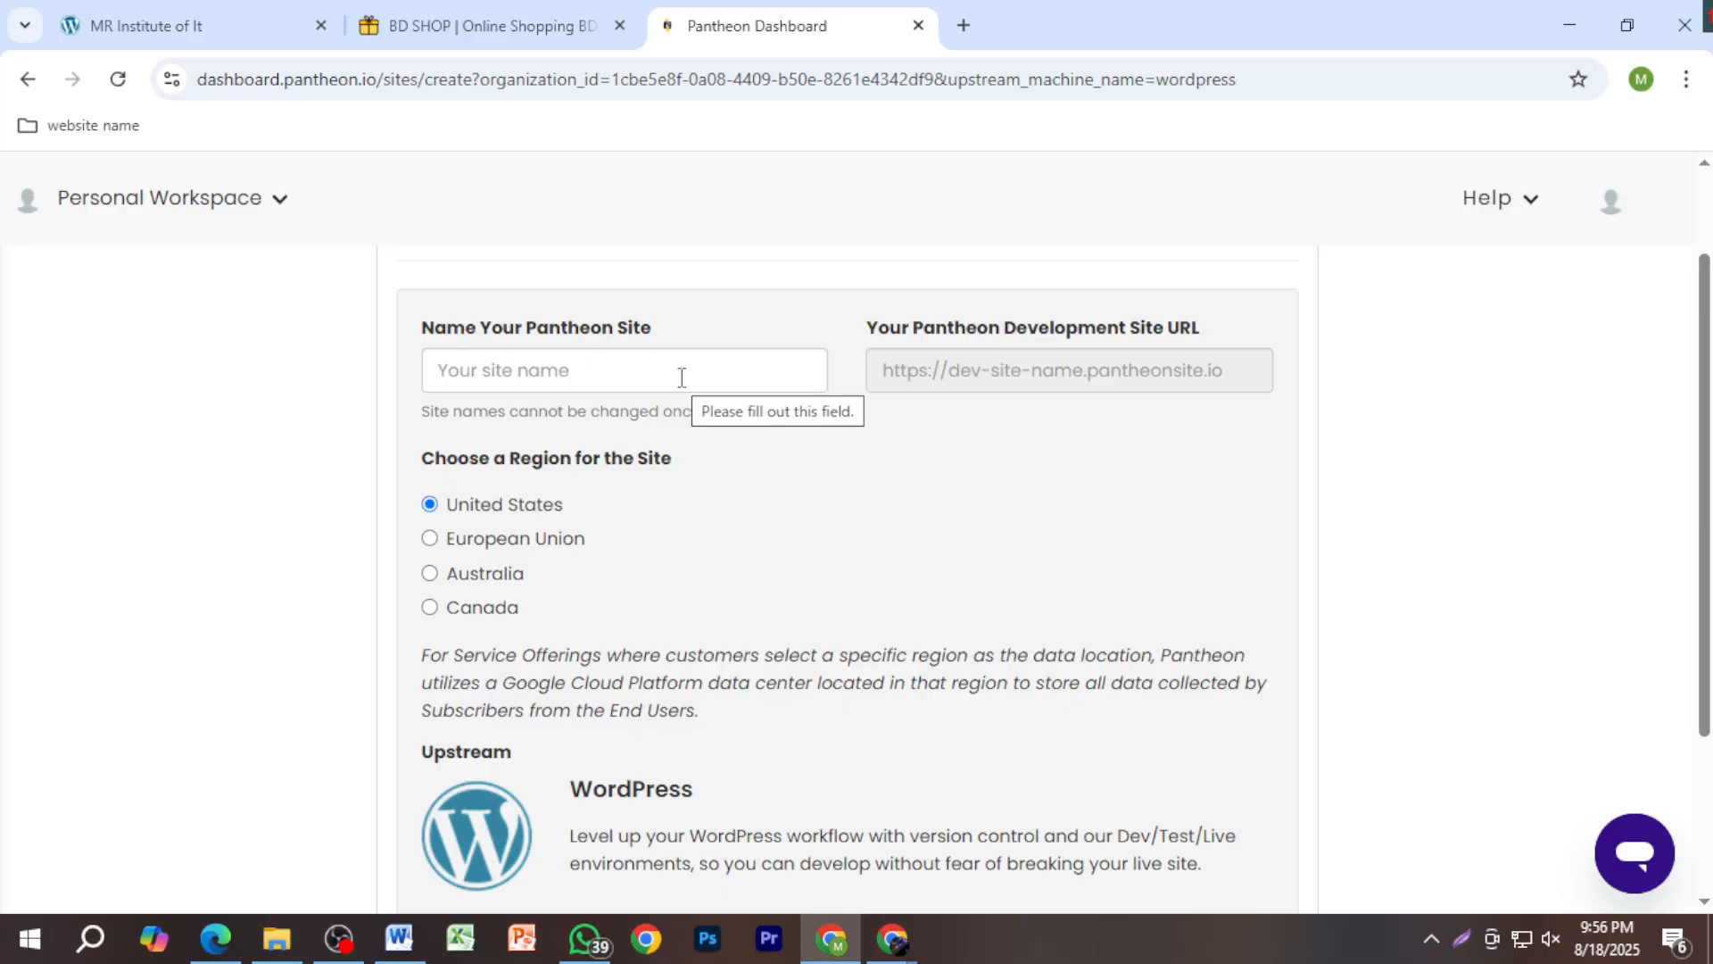
click(650, 360)
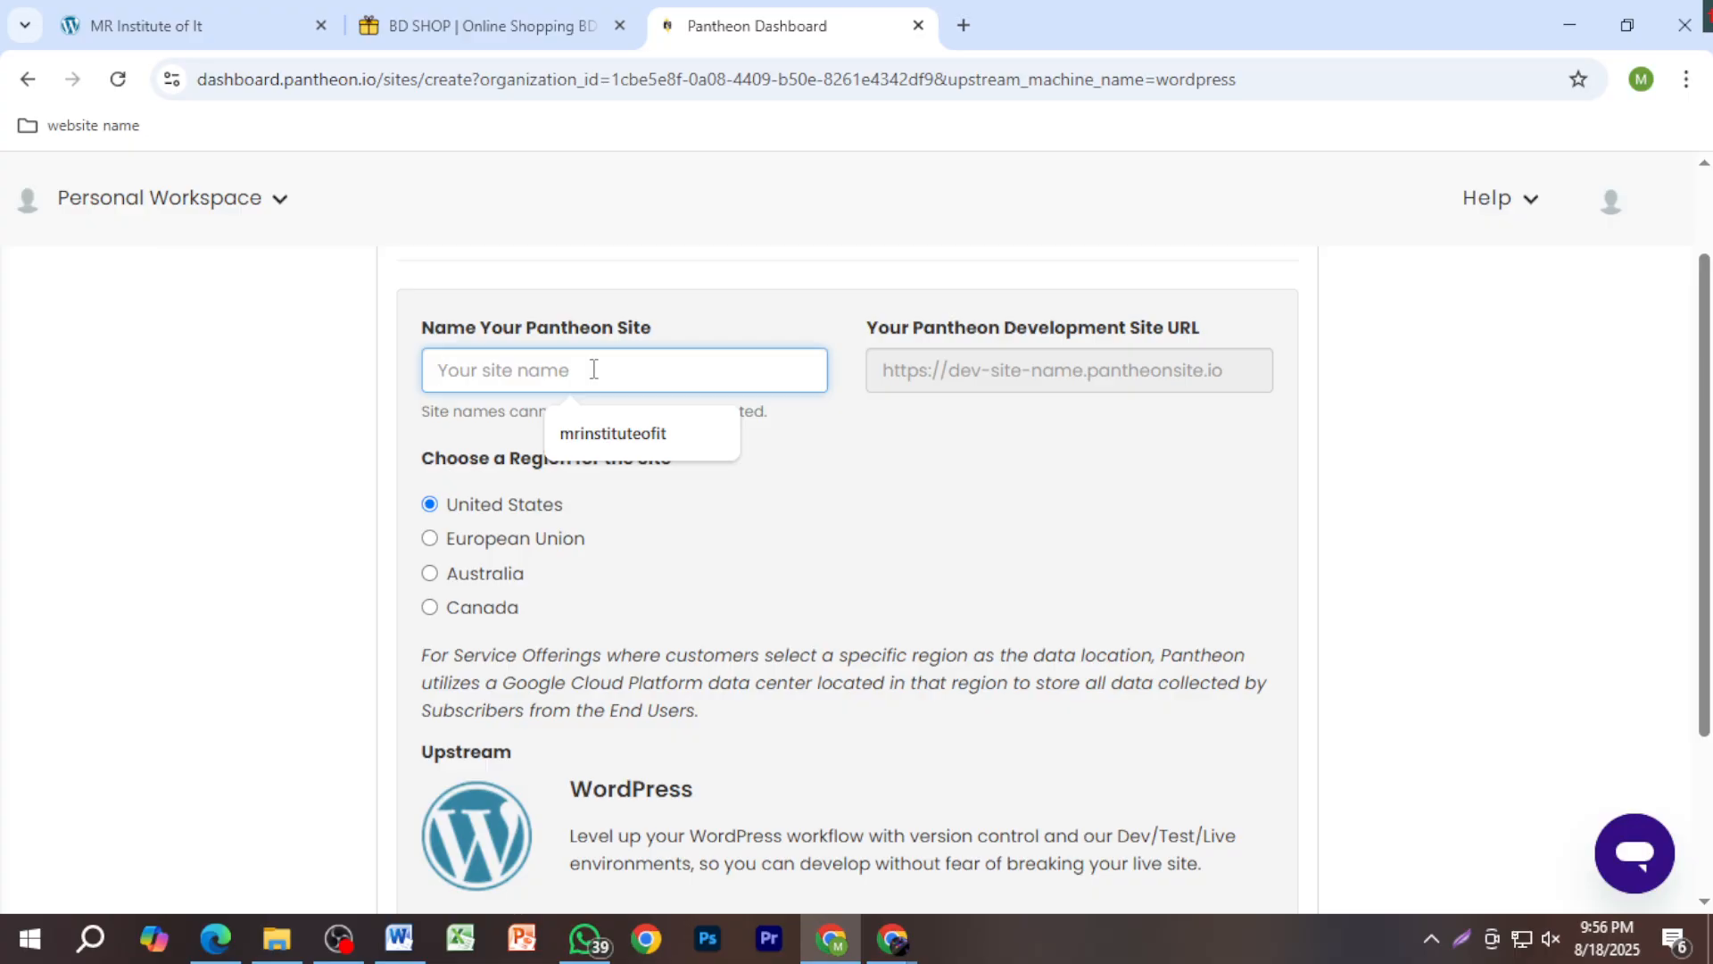
click(963, 25)
click(1025, 627)
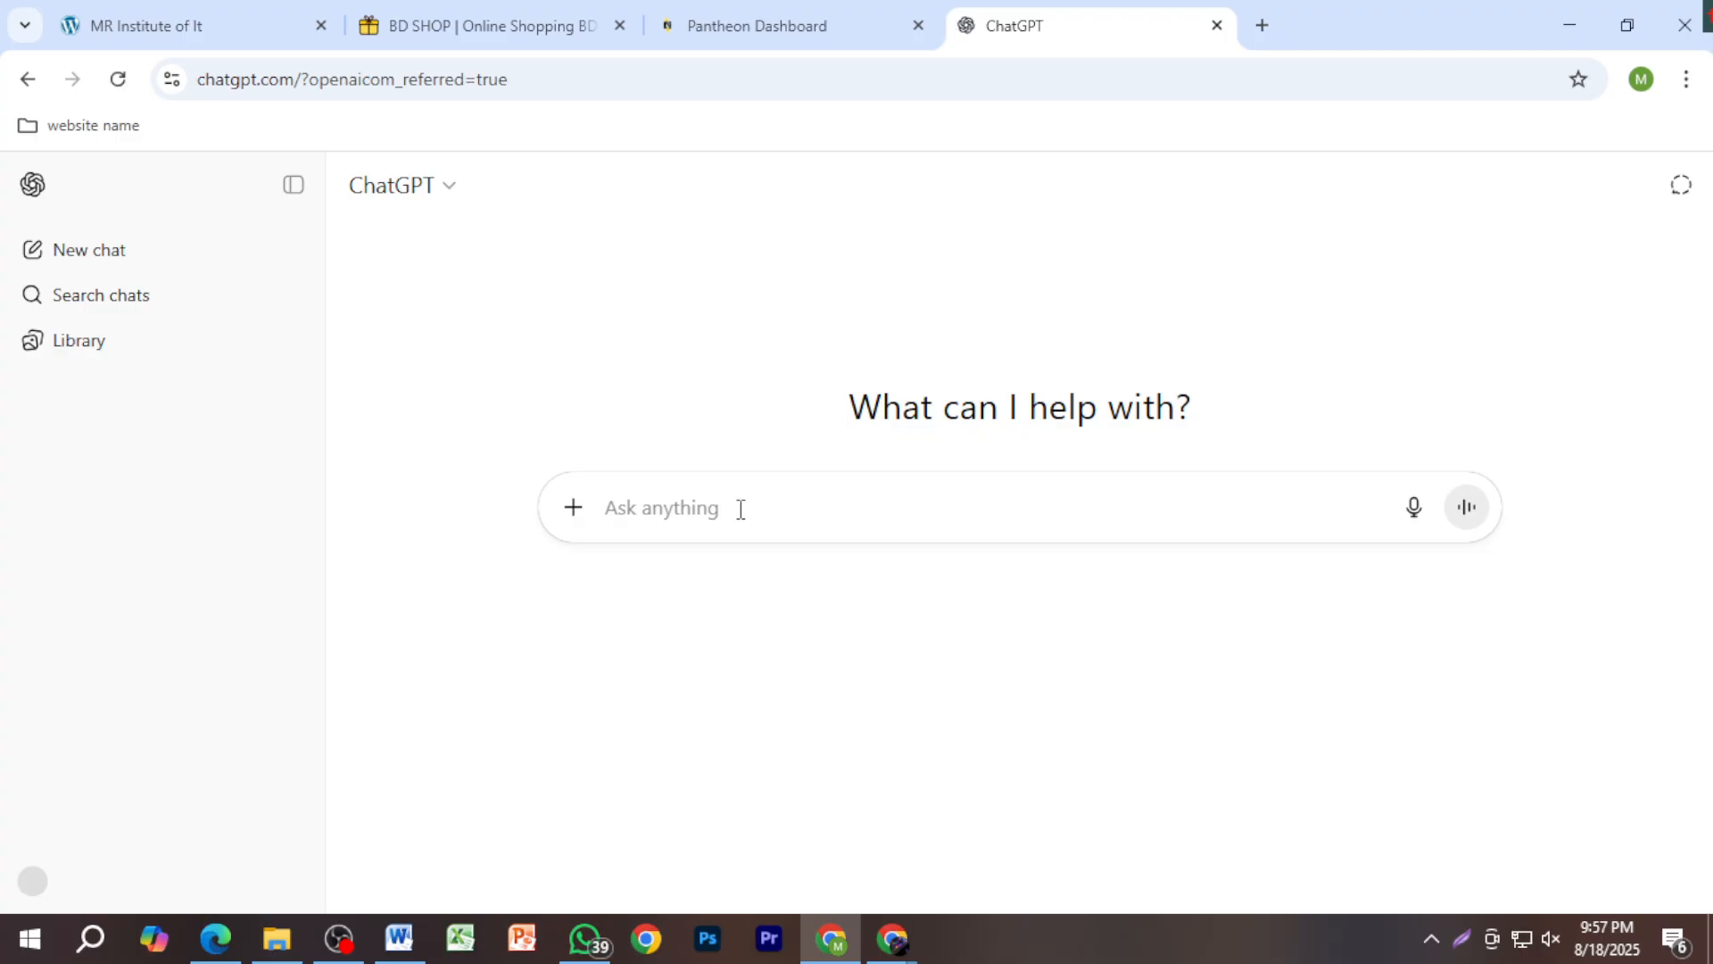
Step: Ask ChatGPT for e-commerce business name ideas
text(gd)
key(BackSpace)
key(BackSpace)
text(e co)
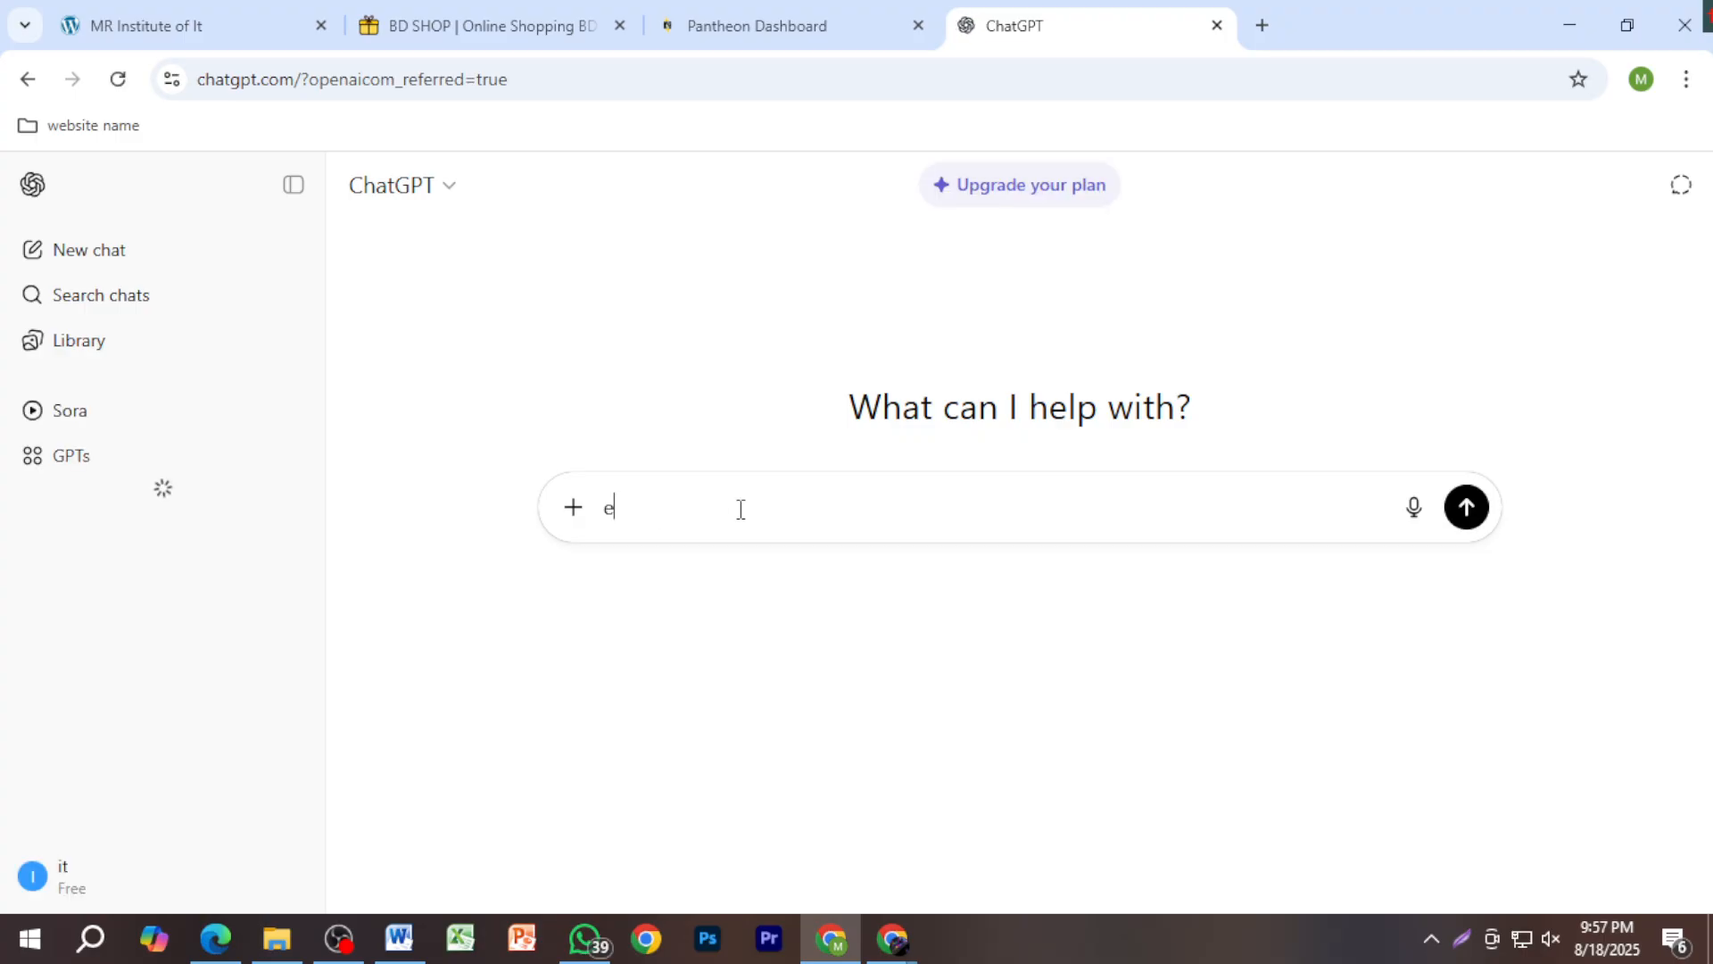
text(r)
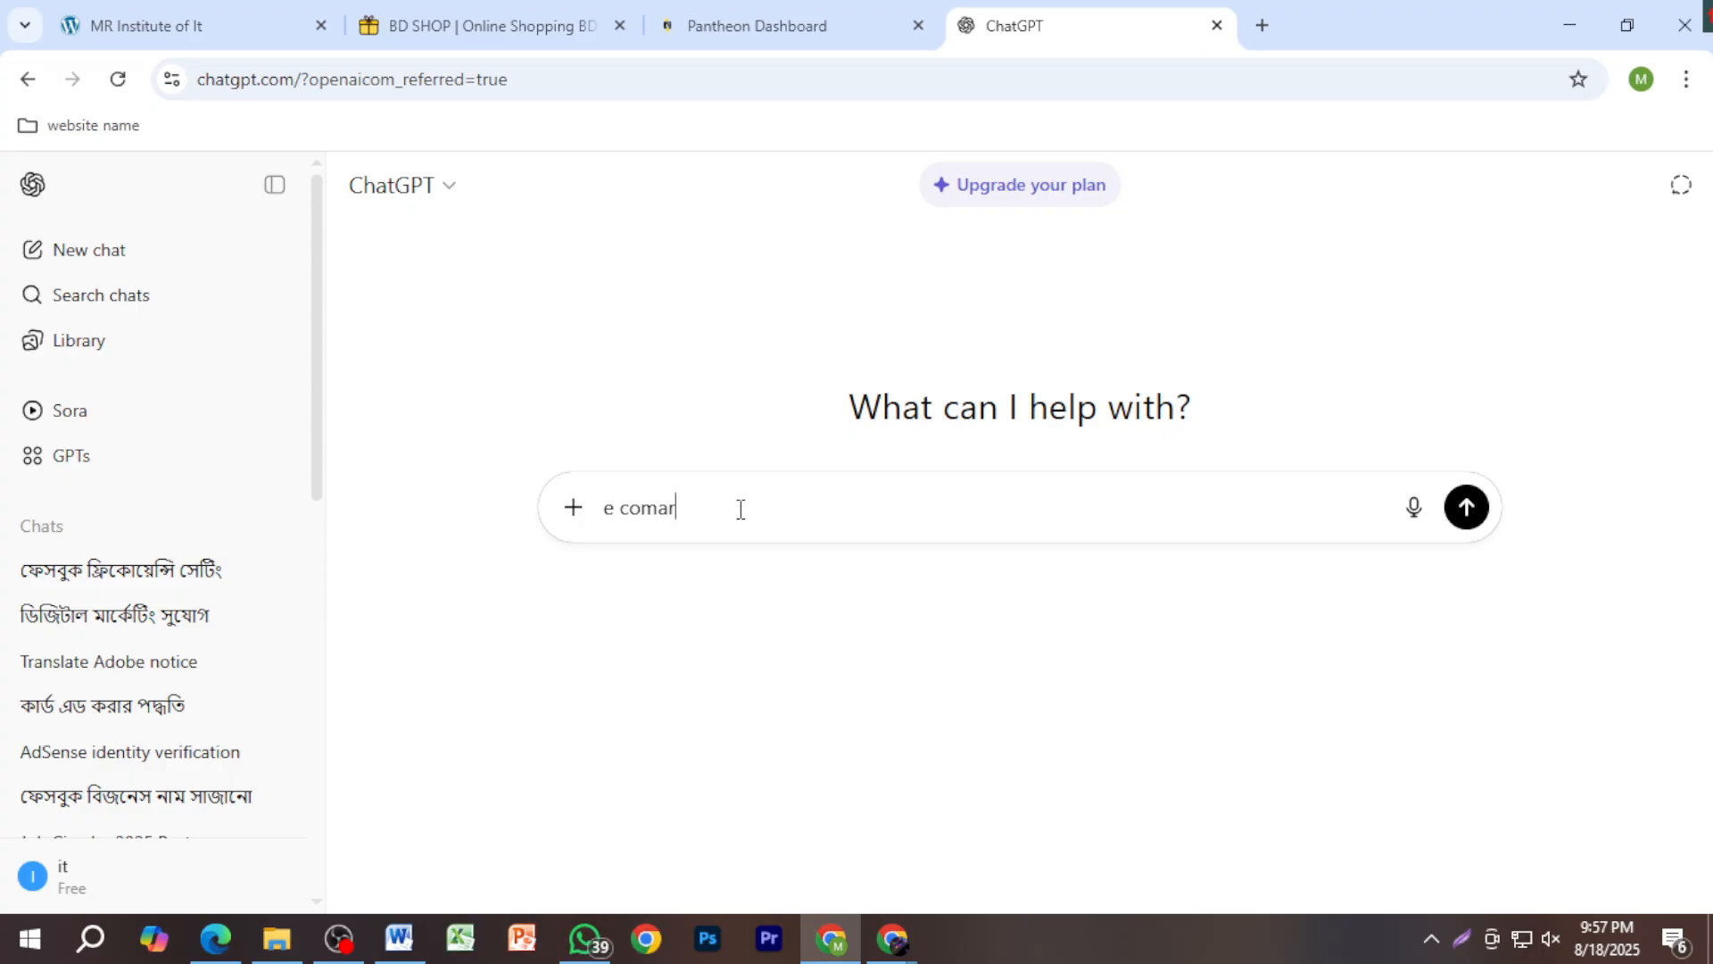
key(BackSpace)
key(BackSpace)
text(marce businesss )
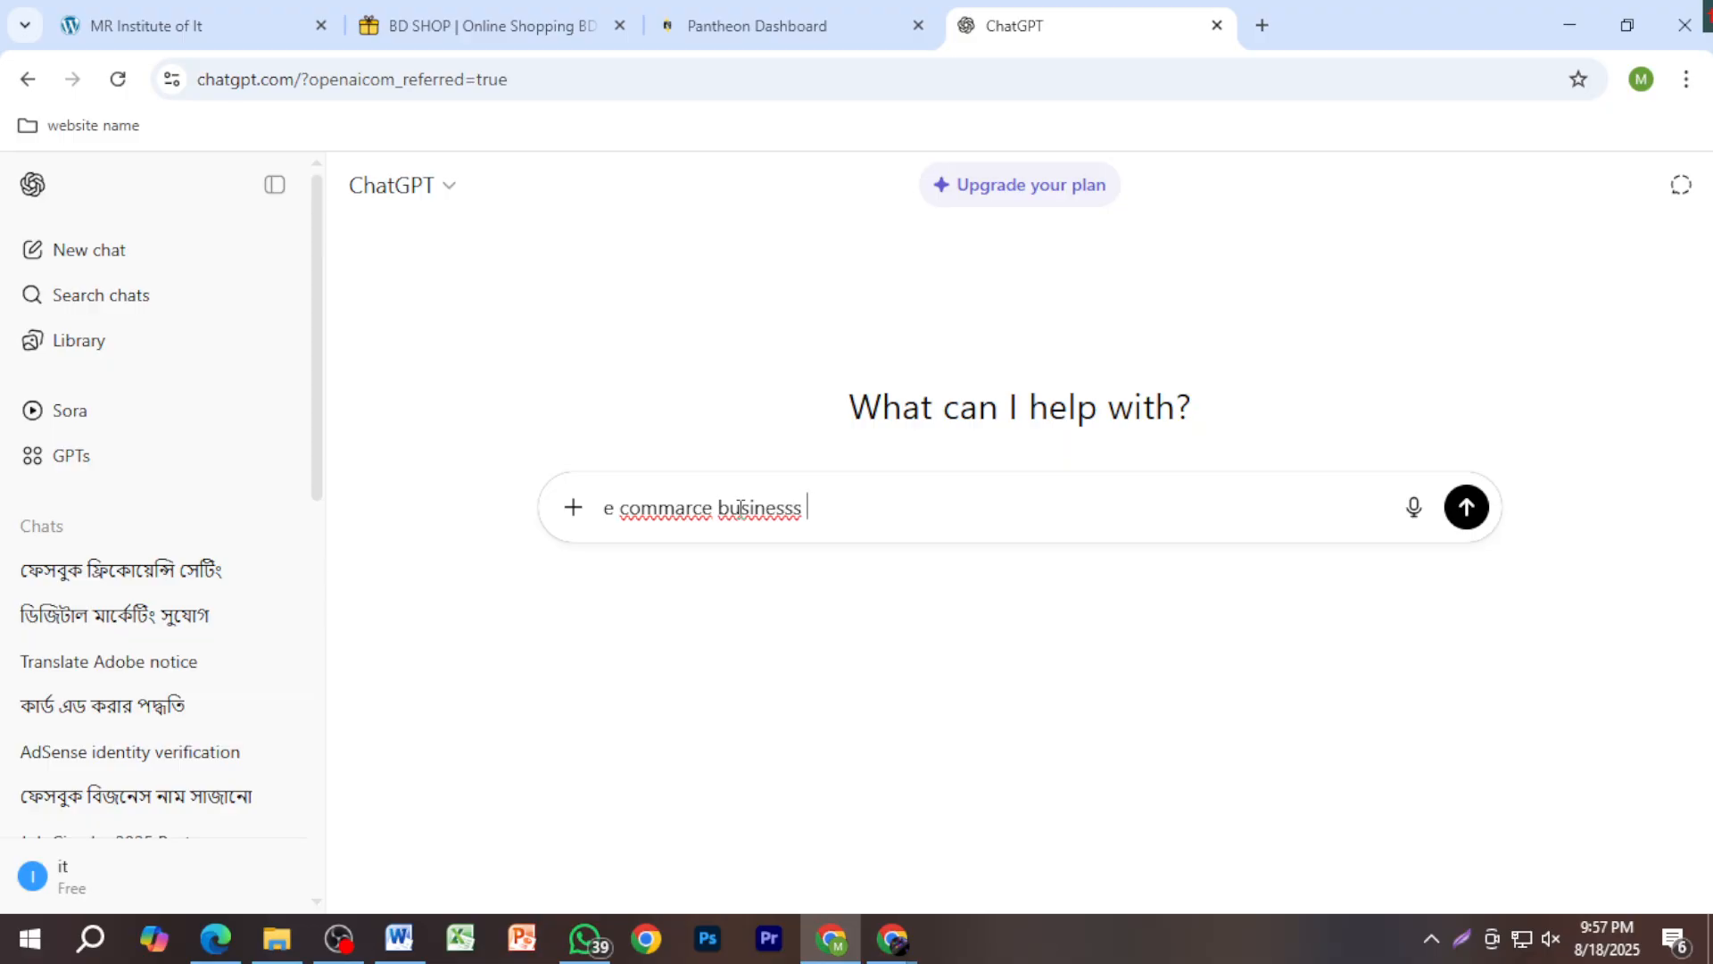
text(name dete)
key(BackSpace)
key(BackSpace)
text(o)
key(Return)
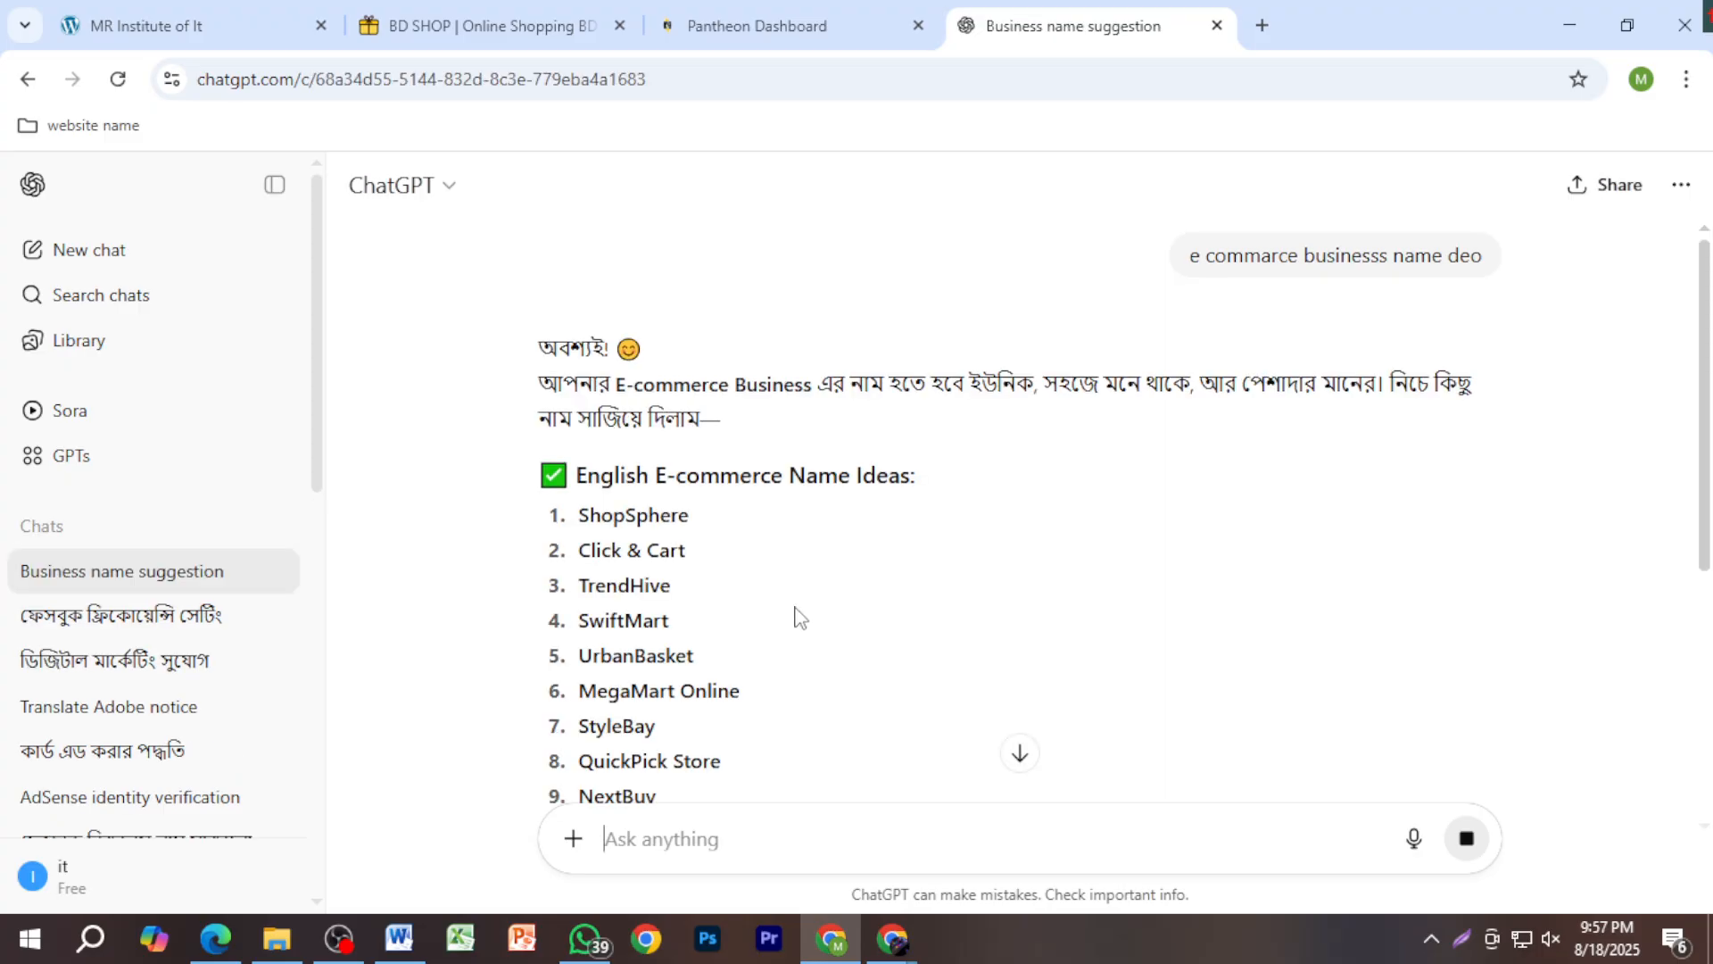
Step: Scroll through the reply and select the suggested name E-Dokan
scroll(797, 634, down, 1)
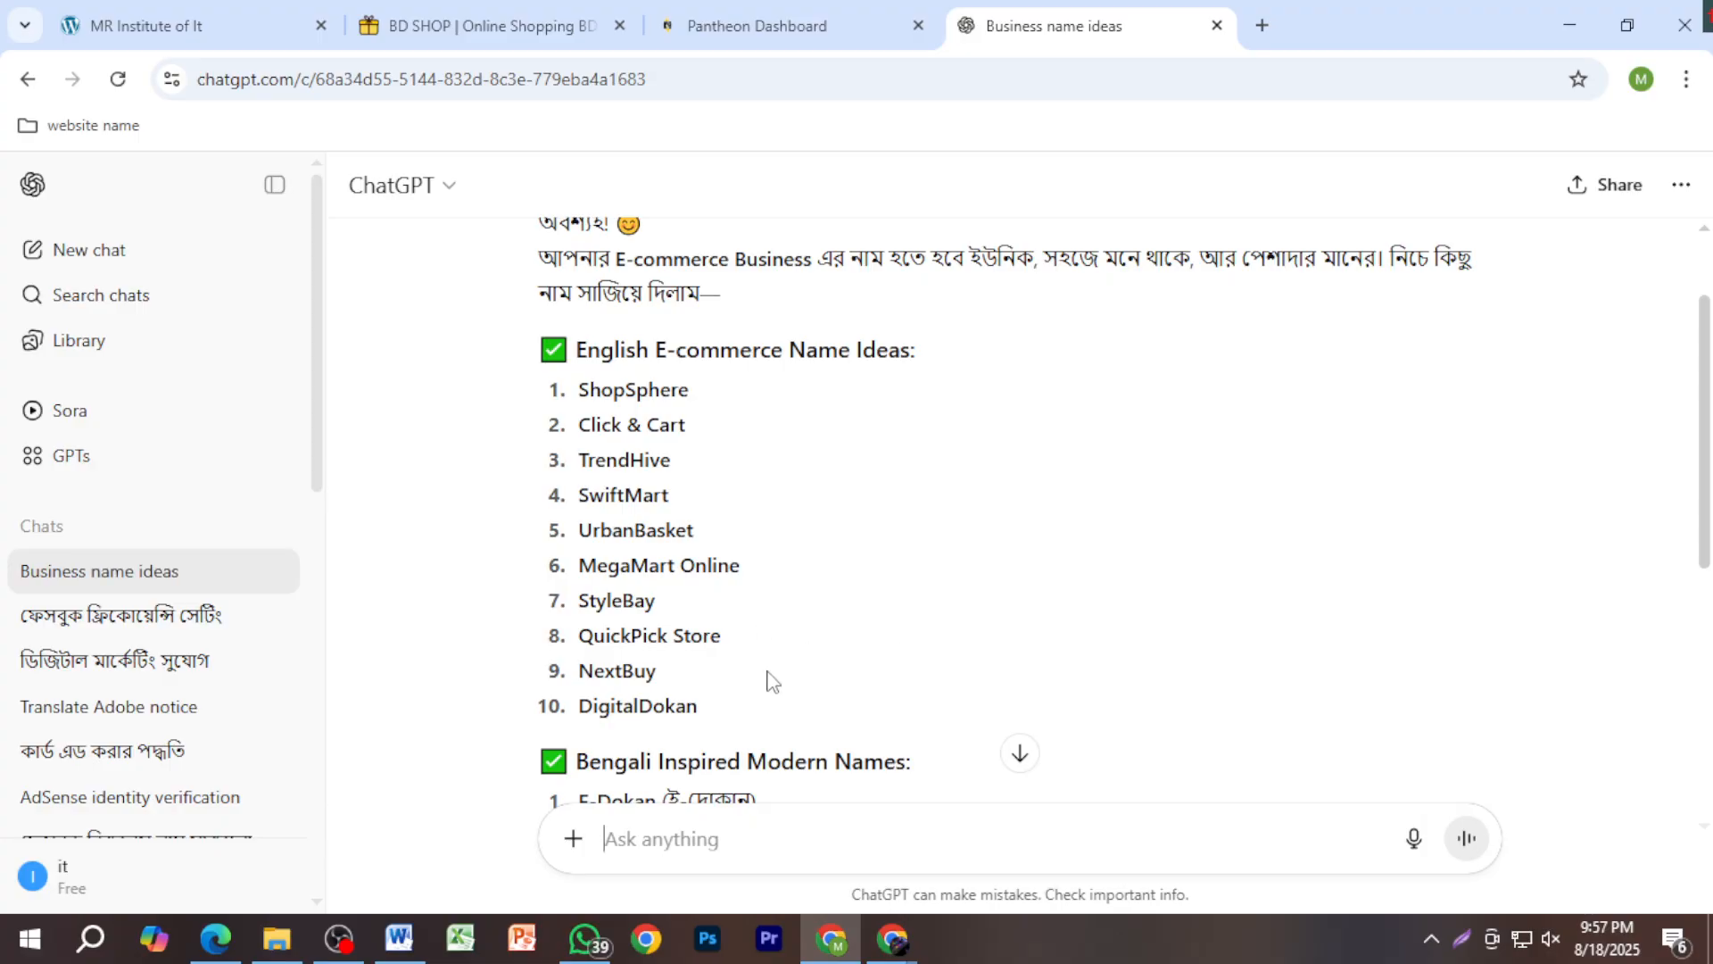
scroll(773, 681, down, 2)
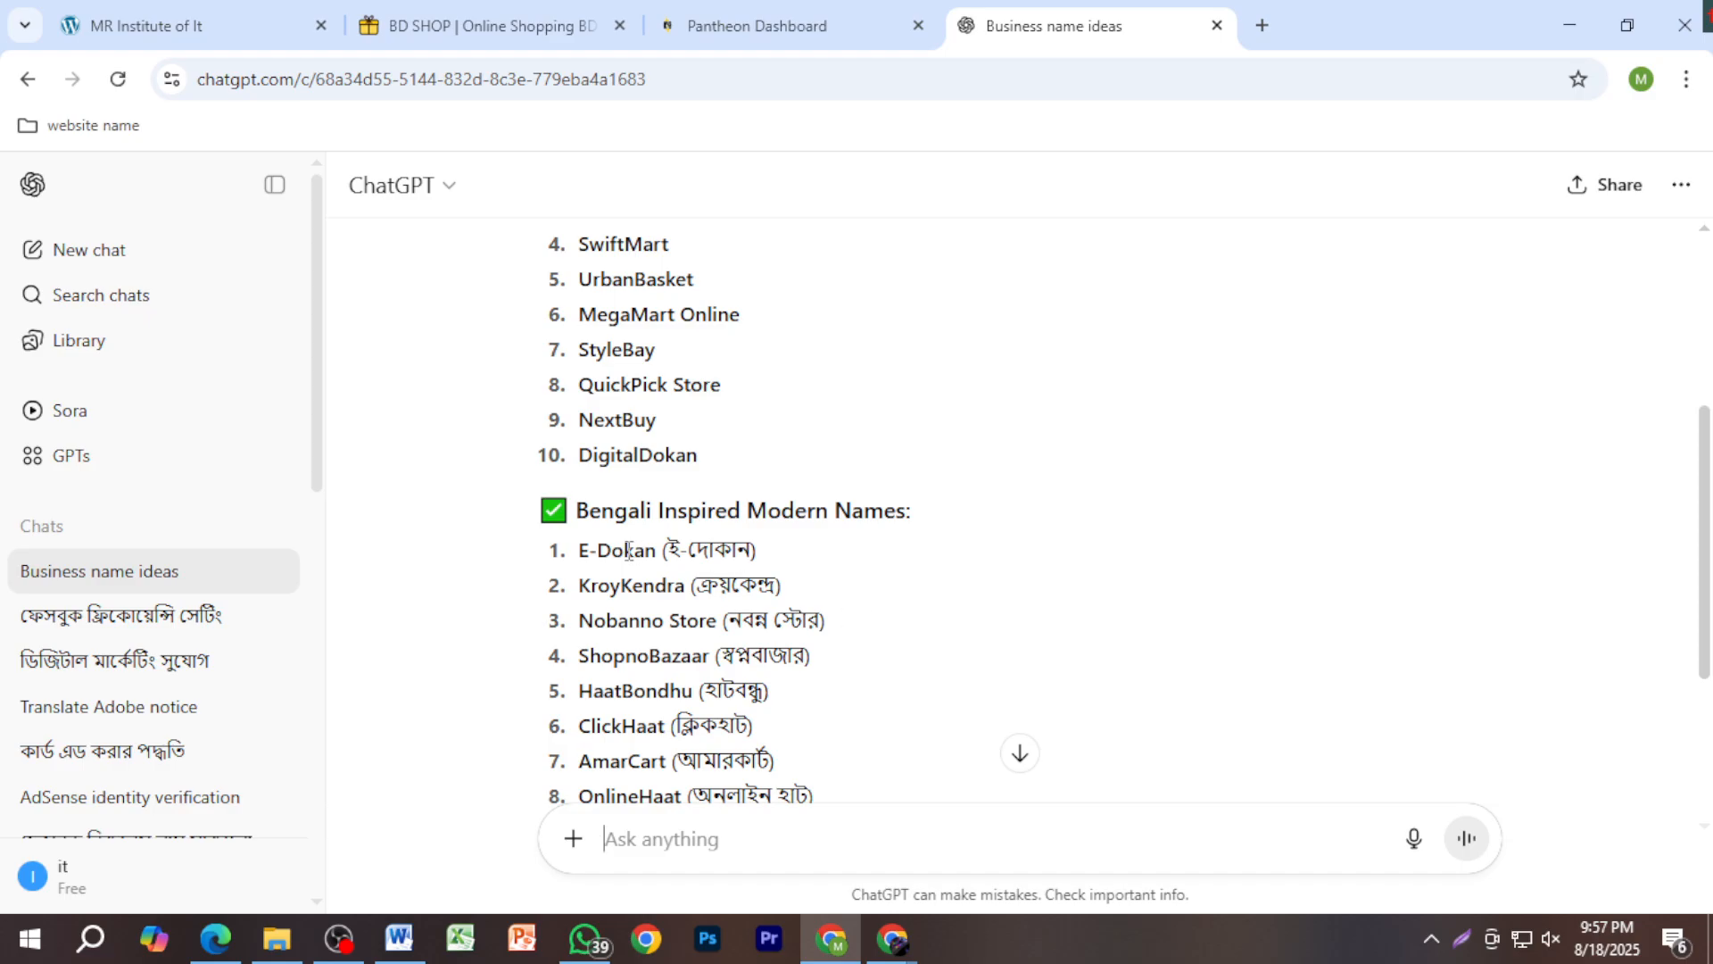
drag(579, 549, 659, 550)
key(ctrl+c)
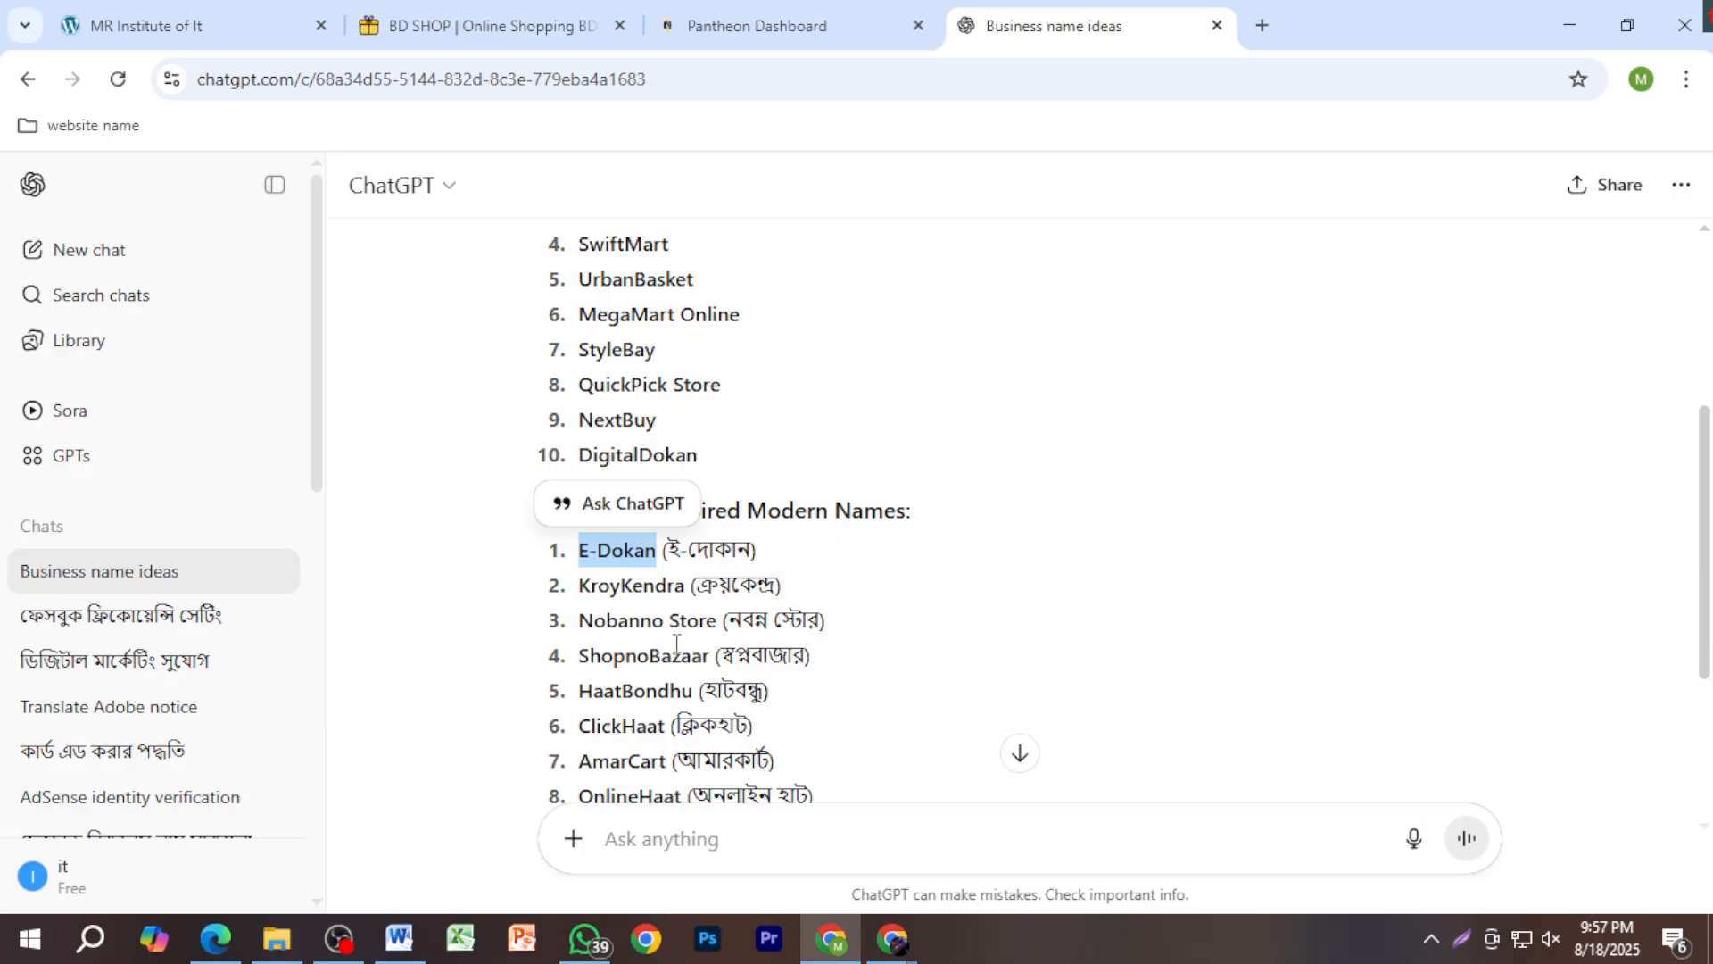
Step: Enter MR E-Dokan as the Pantheon site name, giving URL dev-mr-e-dokan.pantheonsite.io
click(761, 19)
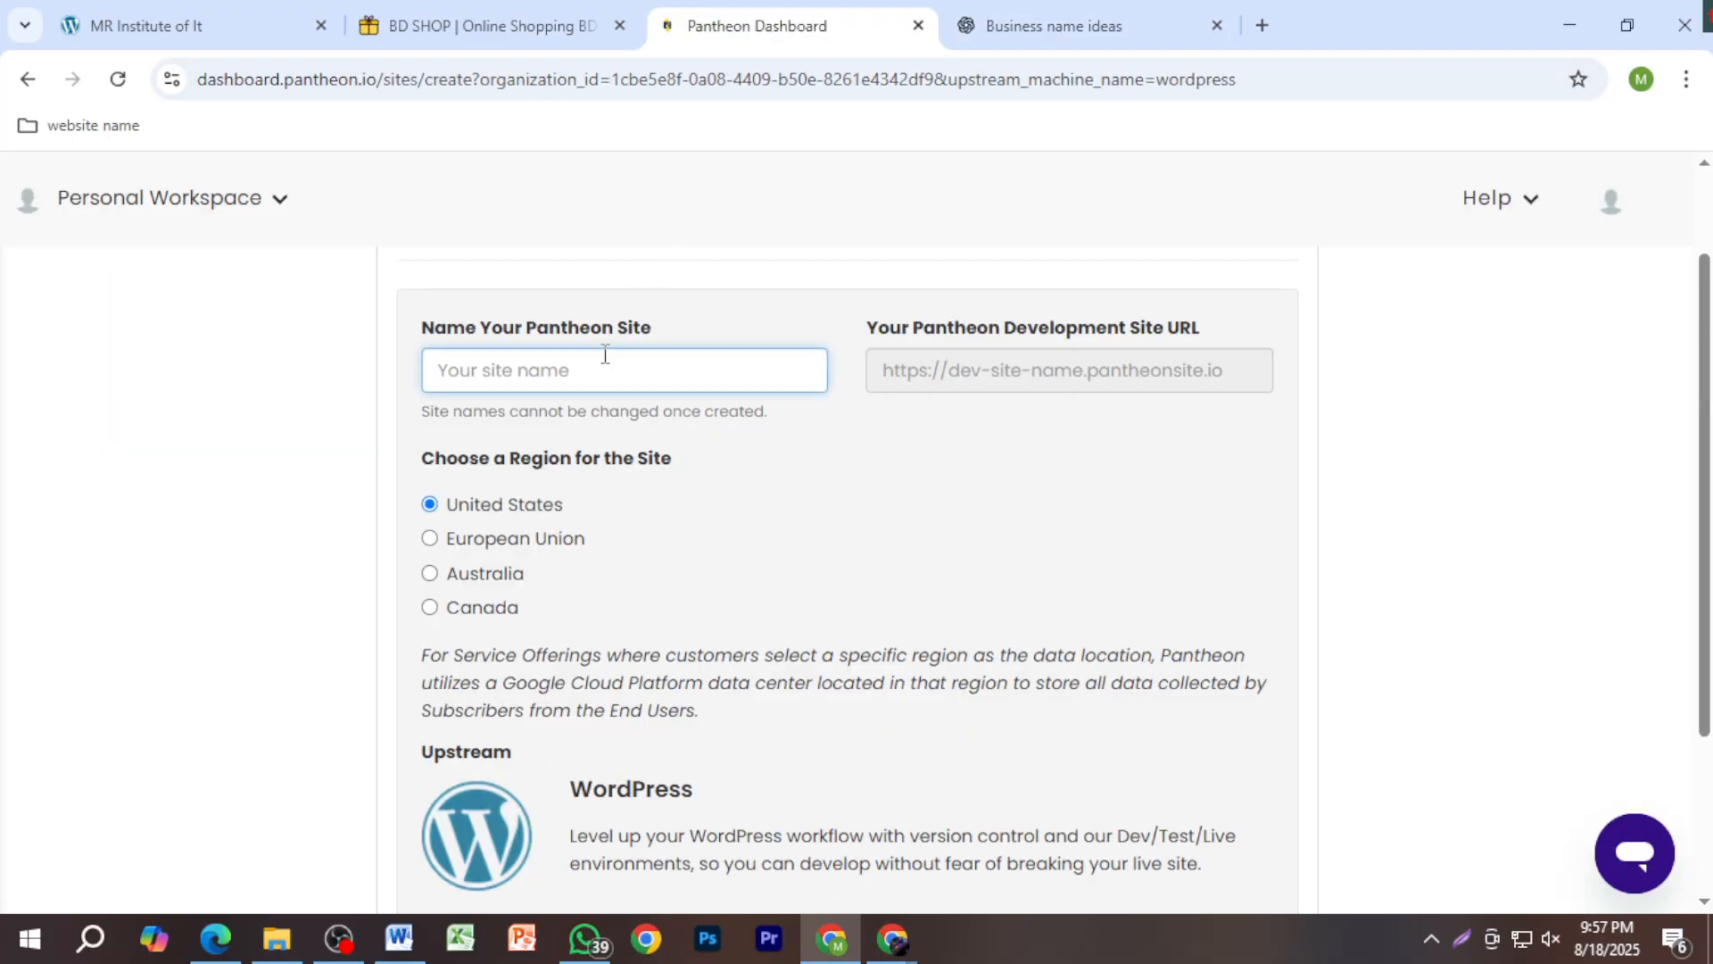
text(MR)
key(ctrl+v)
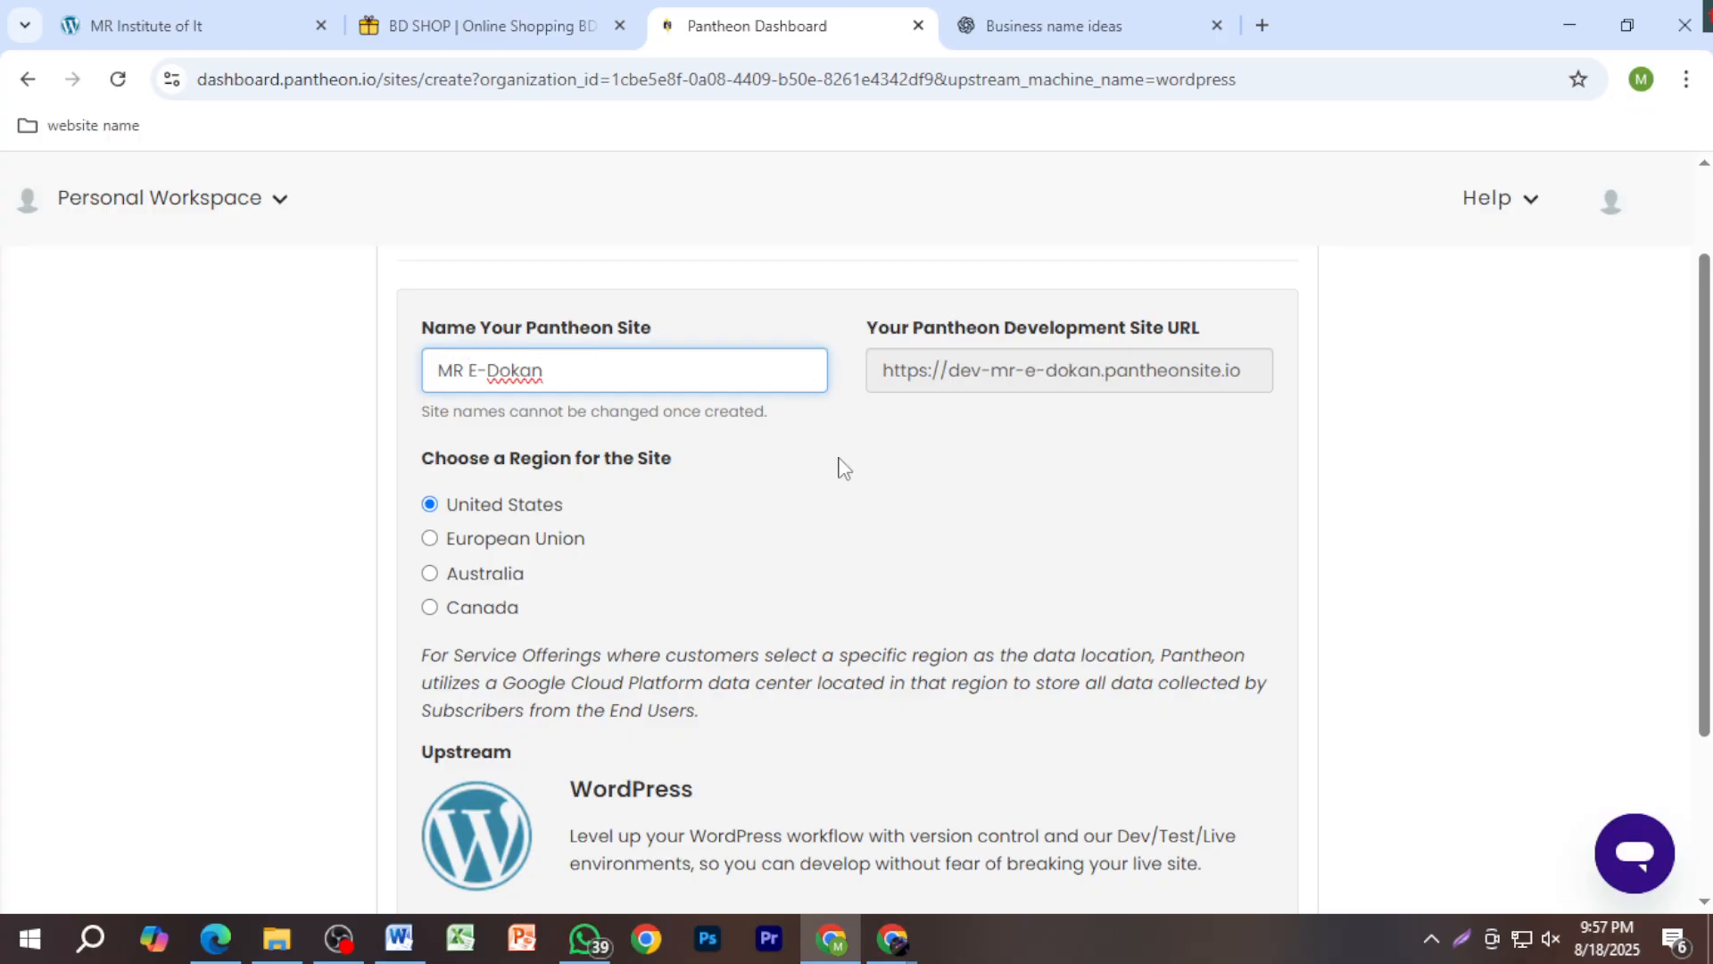
scroll(776, 539, down, 3)
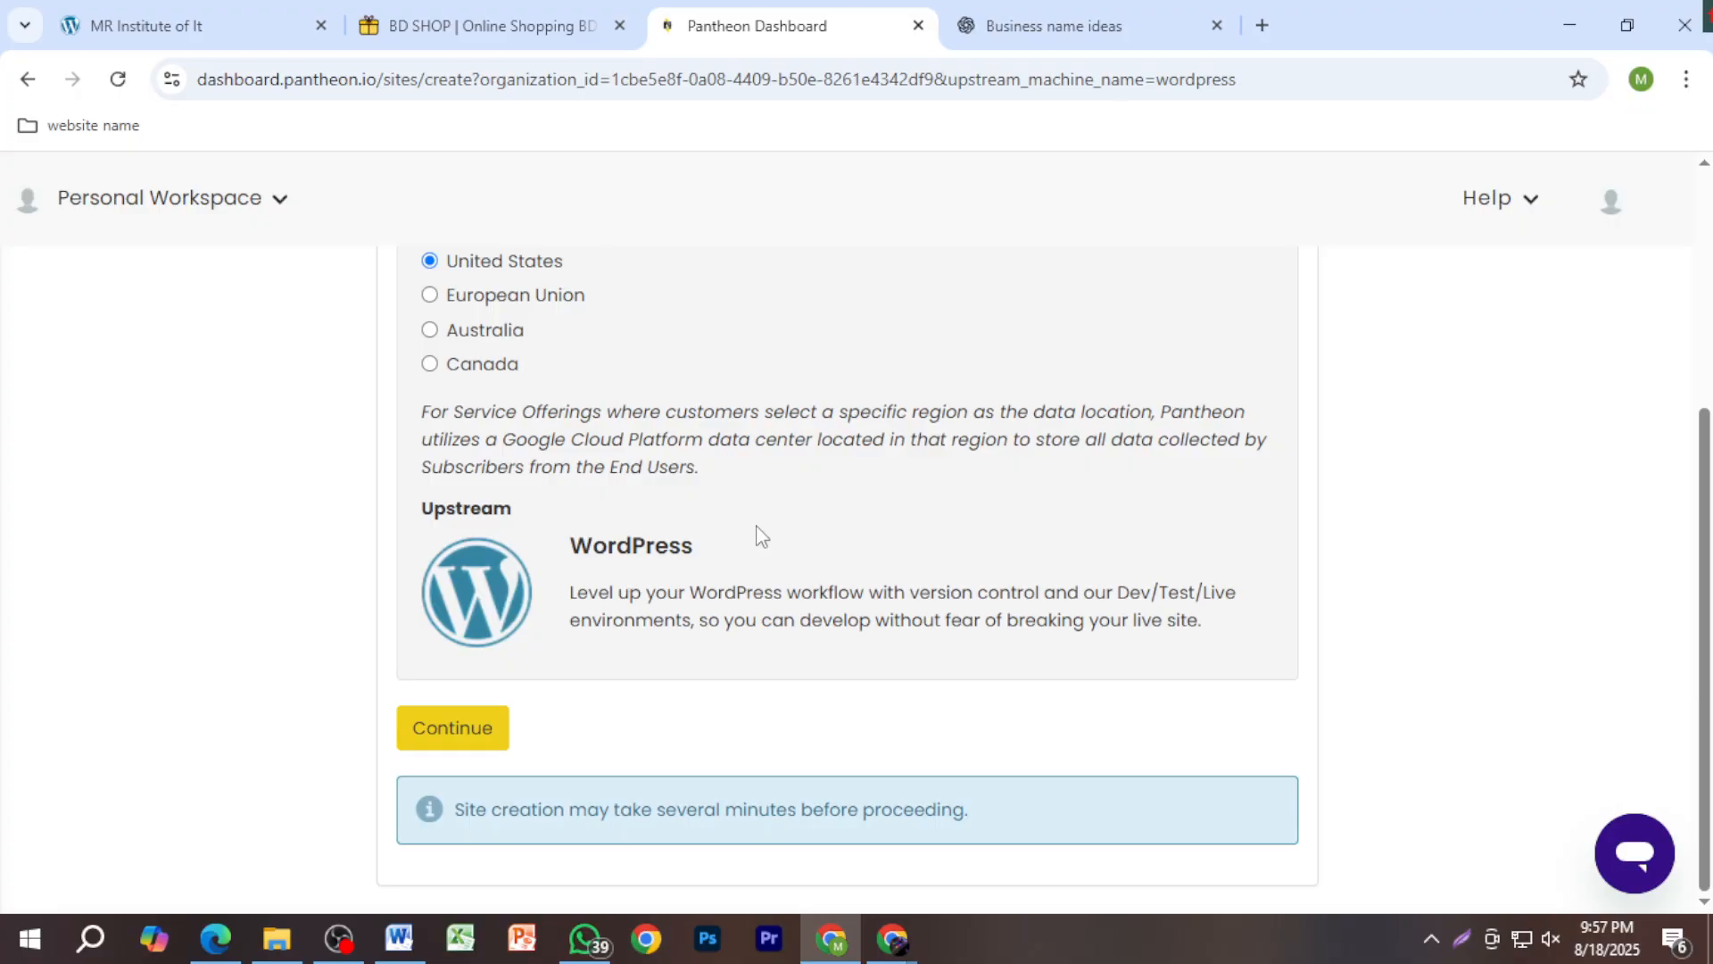
click(1071, 13)
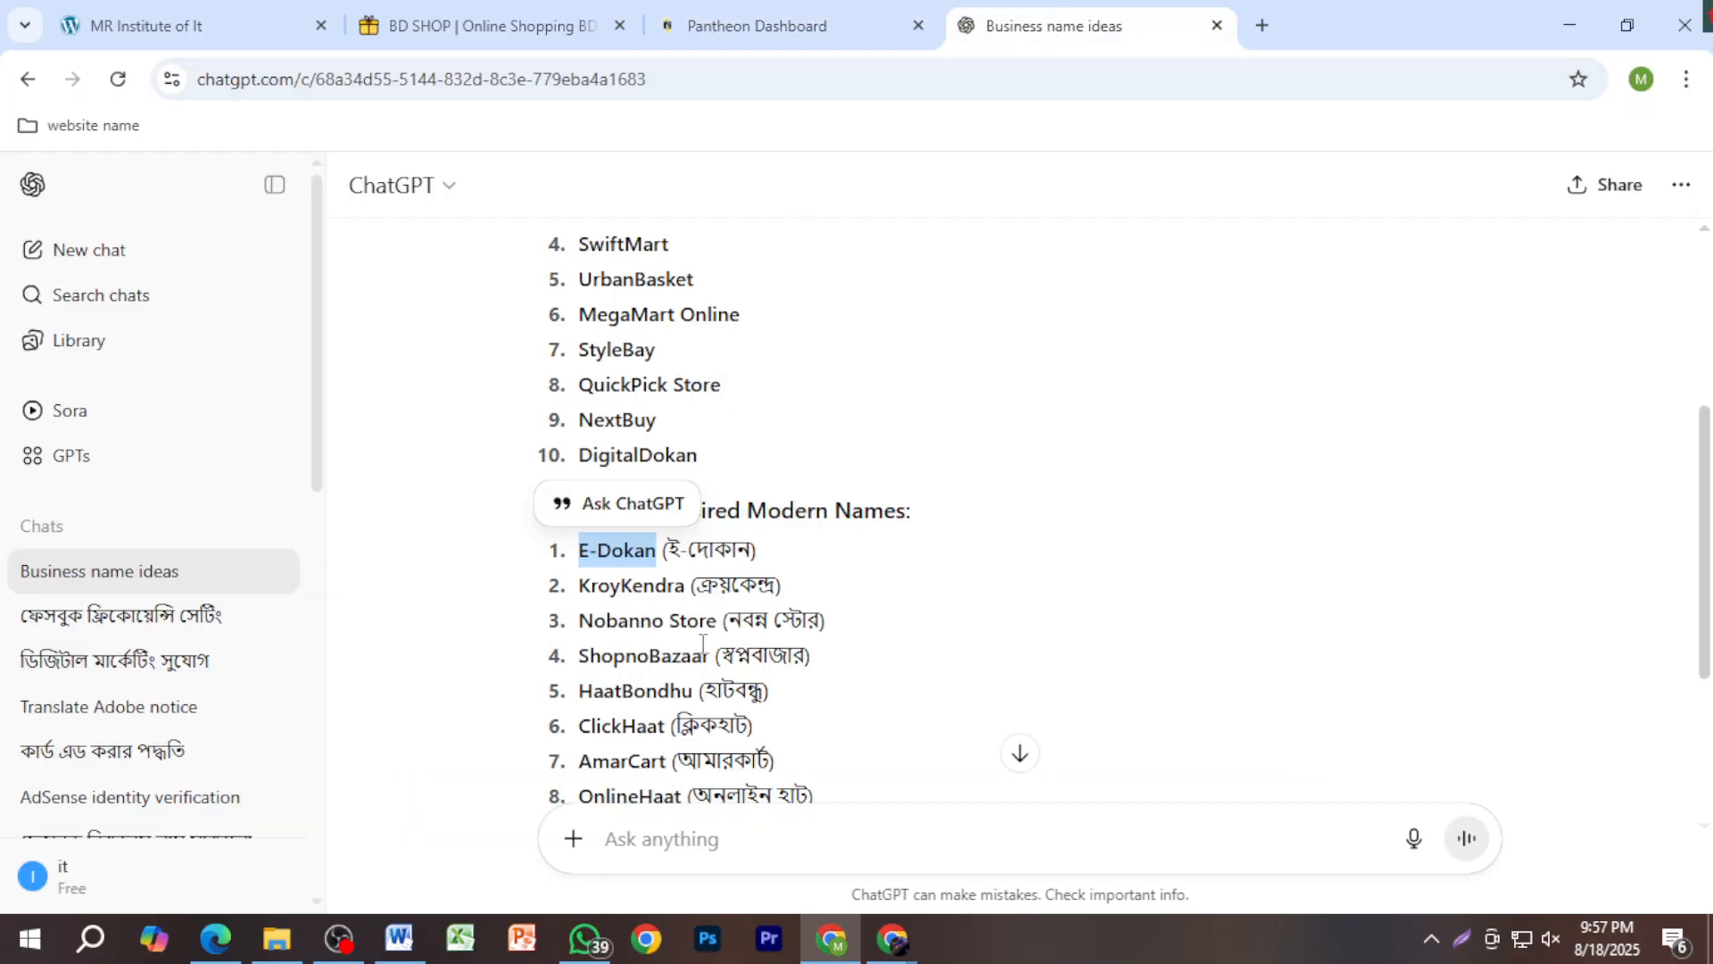
Step: Review ChatGPT's suggested shop names and pick OnlineHaat from the Bengali Inspired Modern Names list
scroll(694, 718, down, 1)
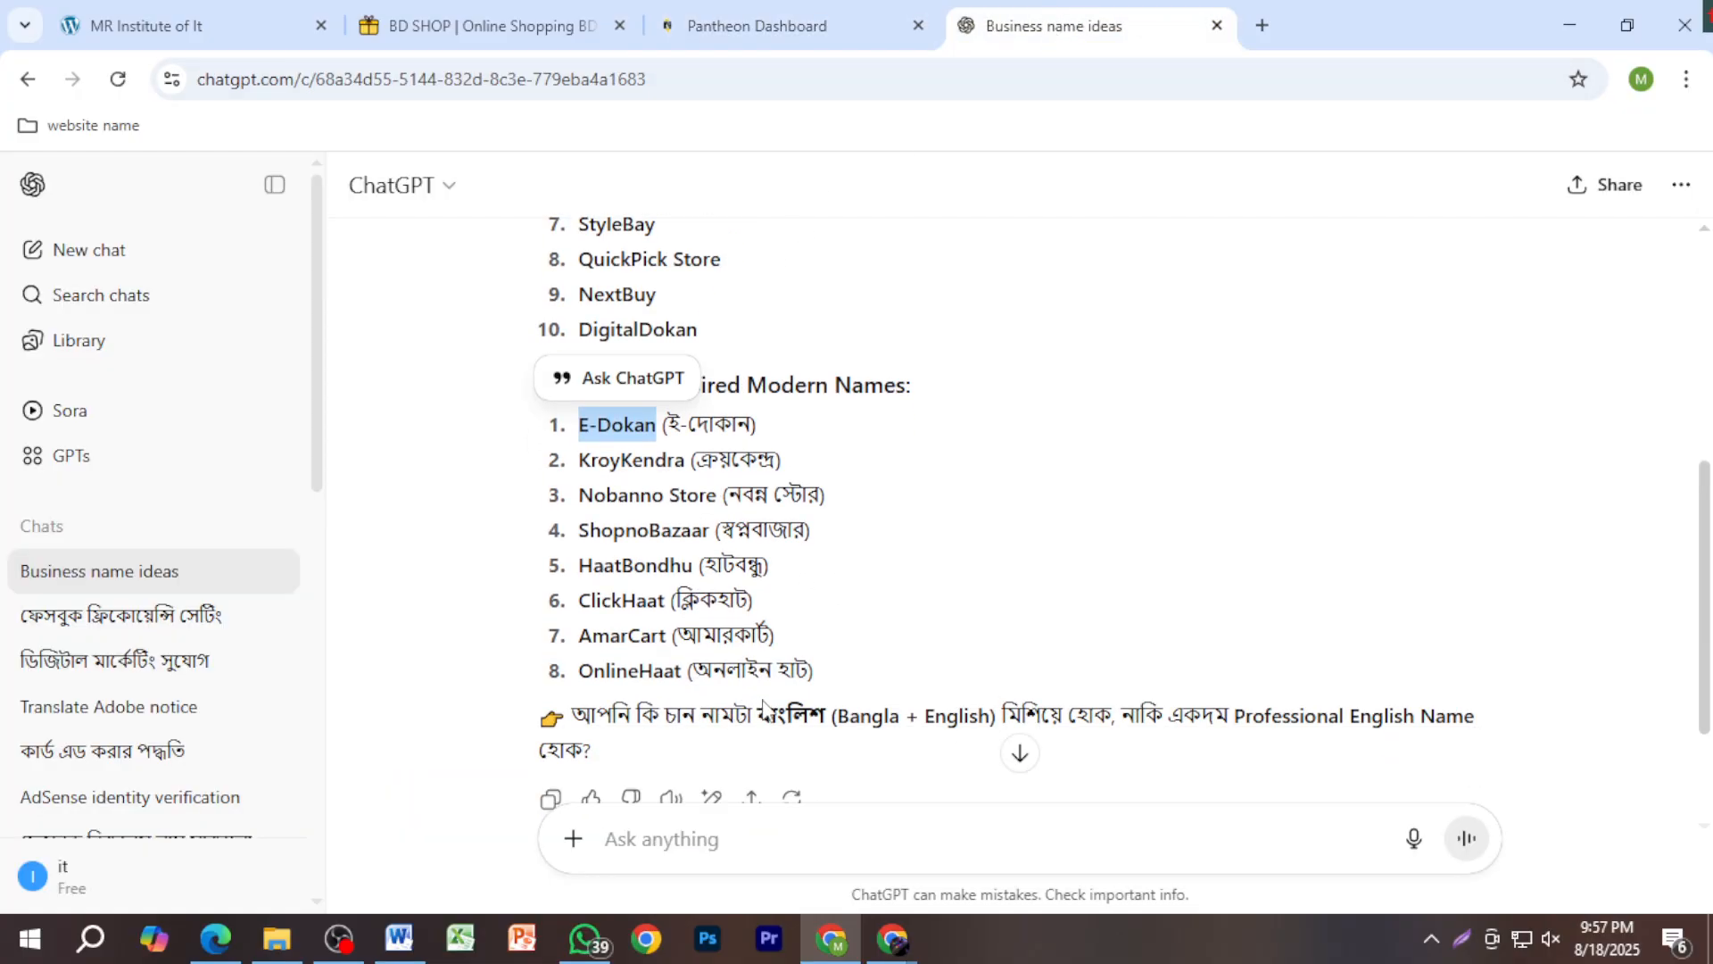
scroll(714, 669, up, 3)
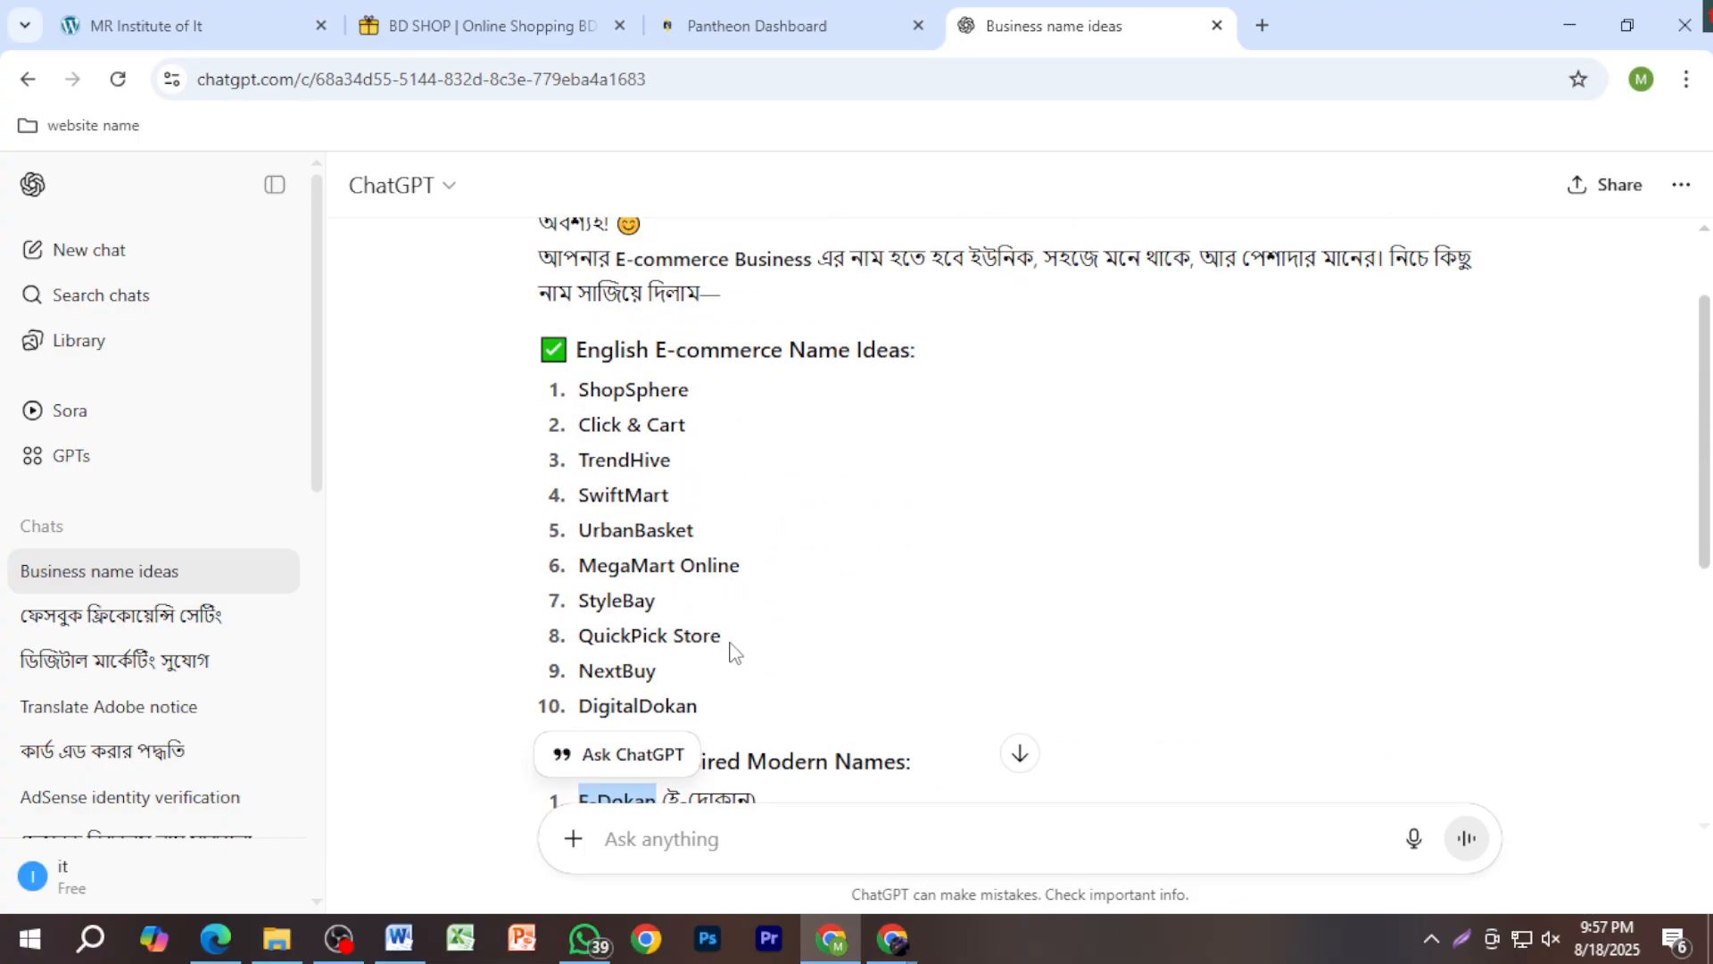
scroll(732, 661, down, 2)
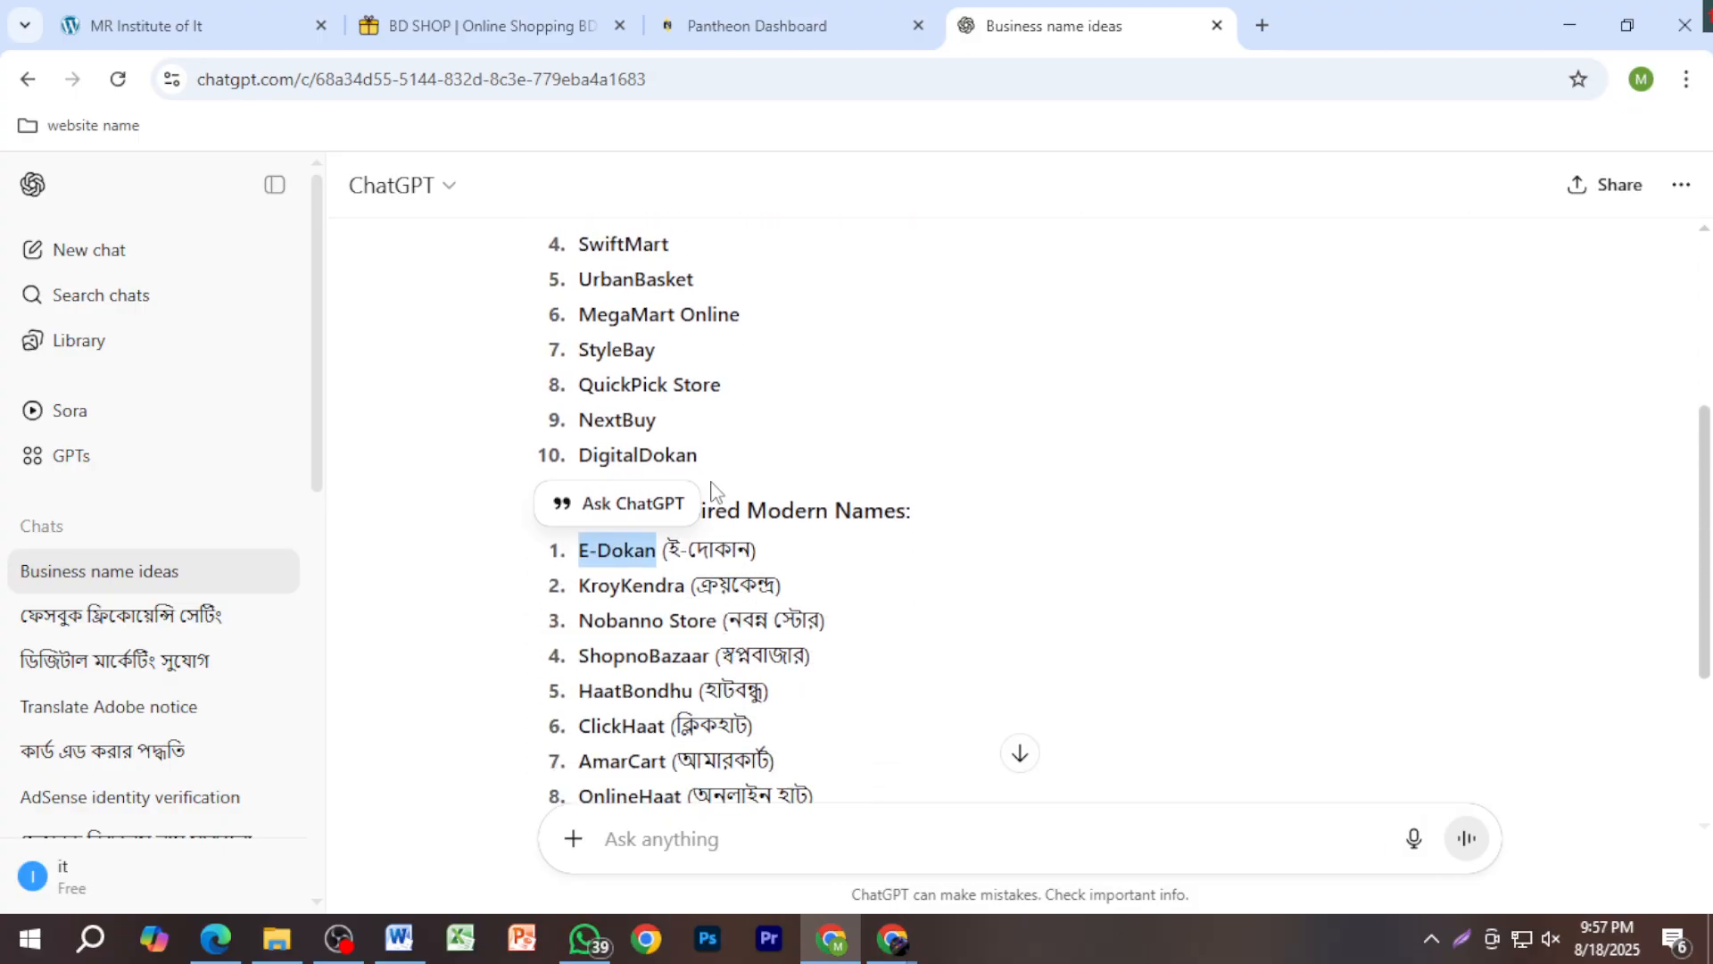
scroll(714, 656, down, 3)
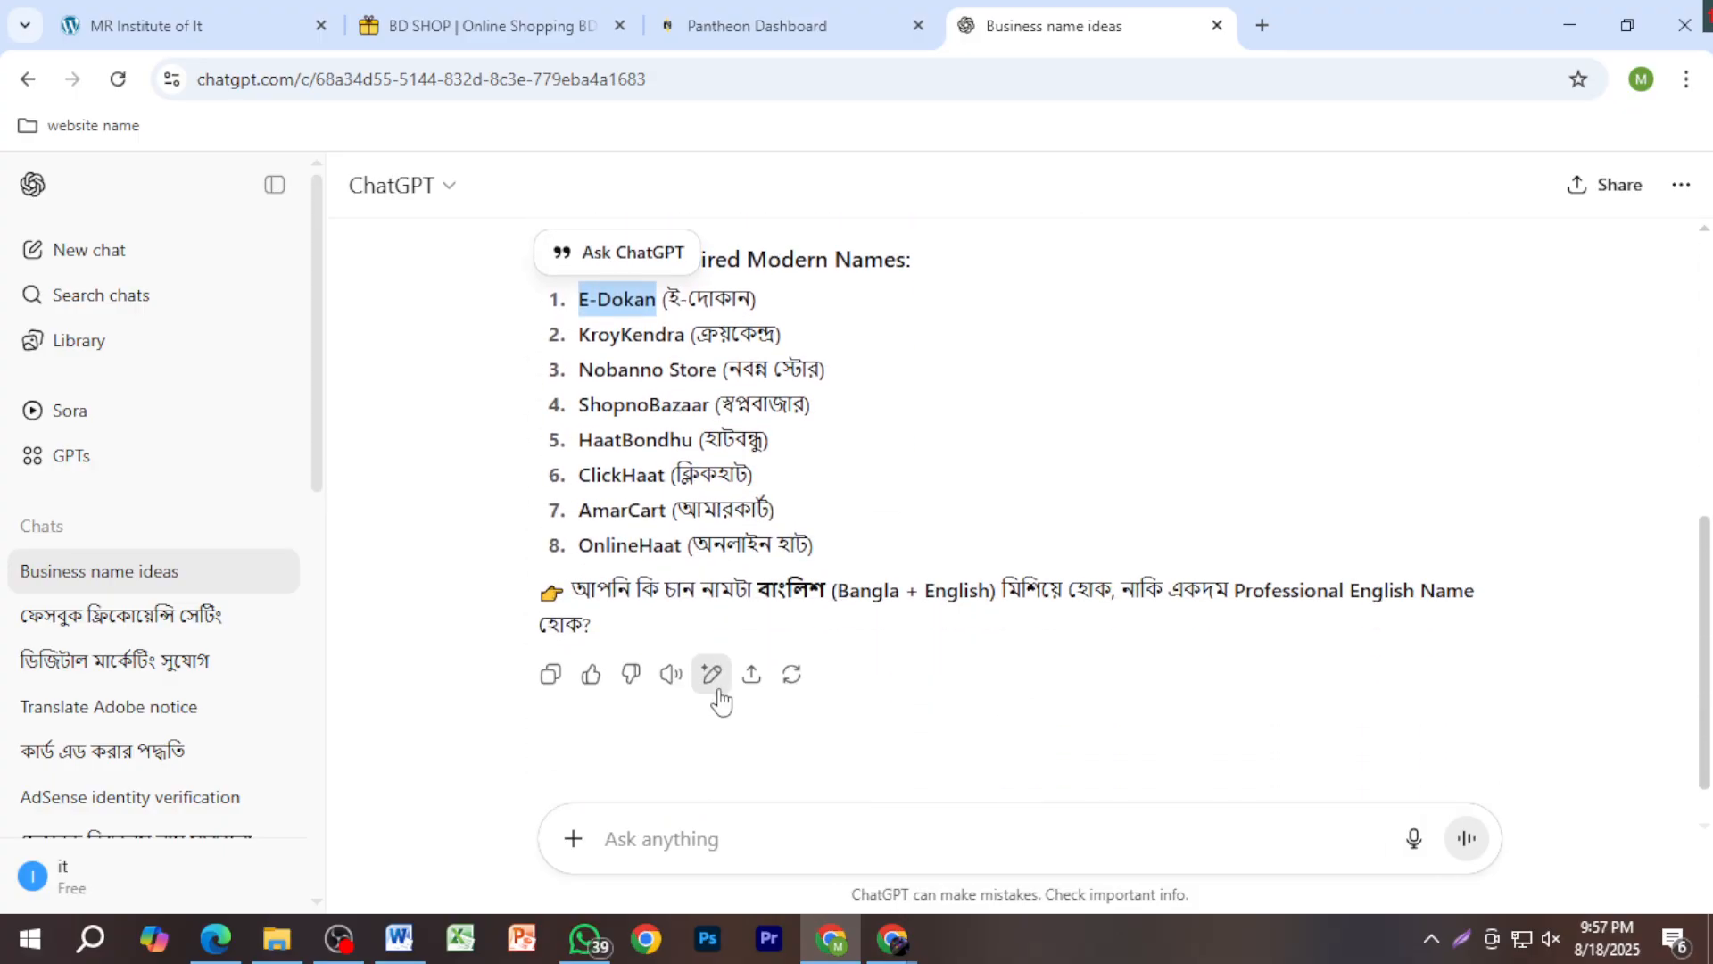
double_click(674, 546)
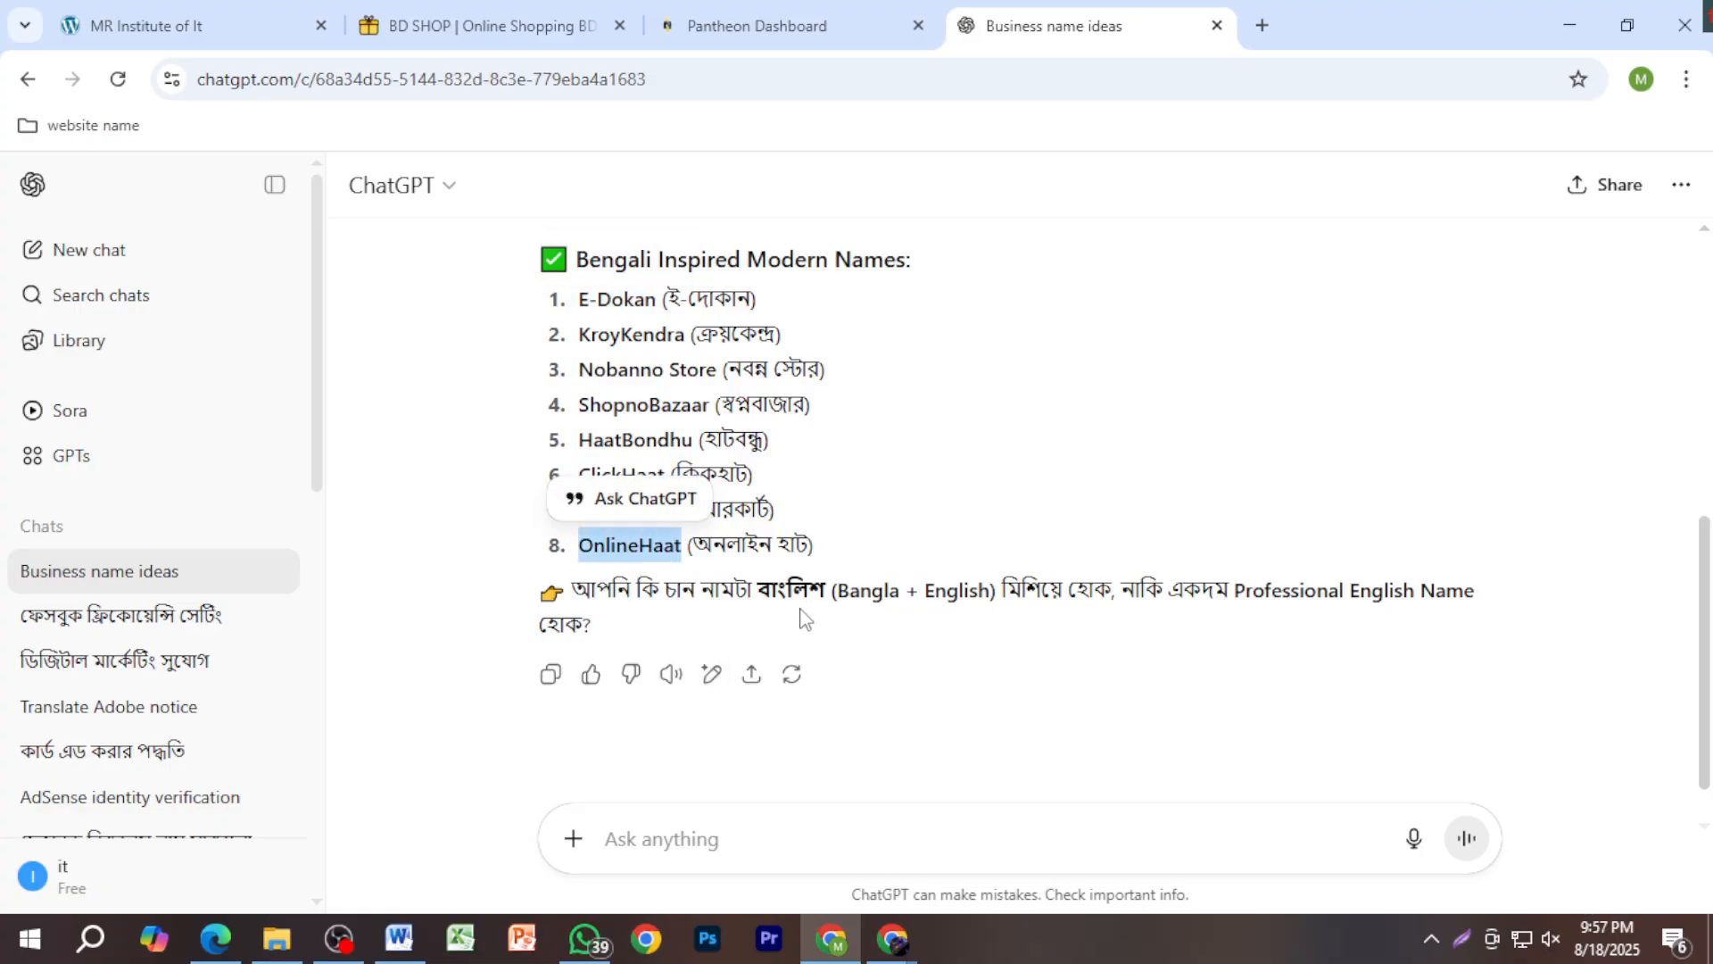
click(587, 20)
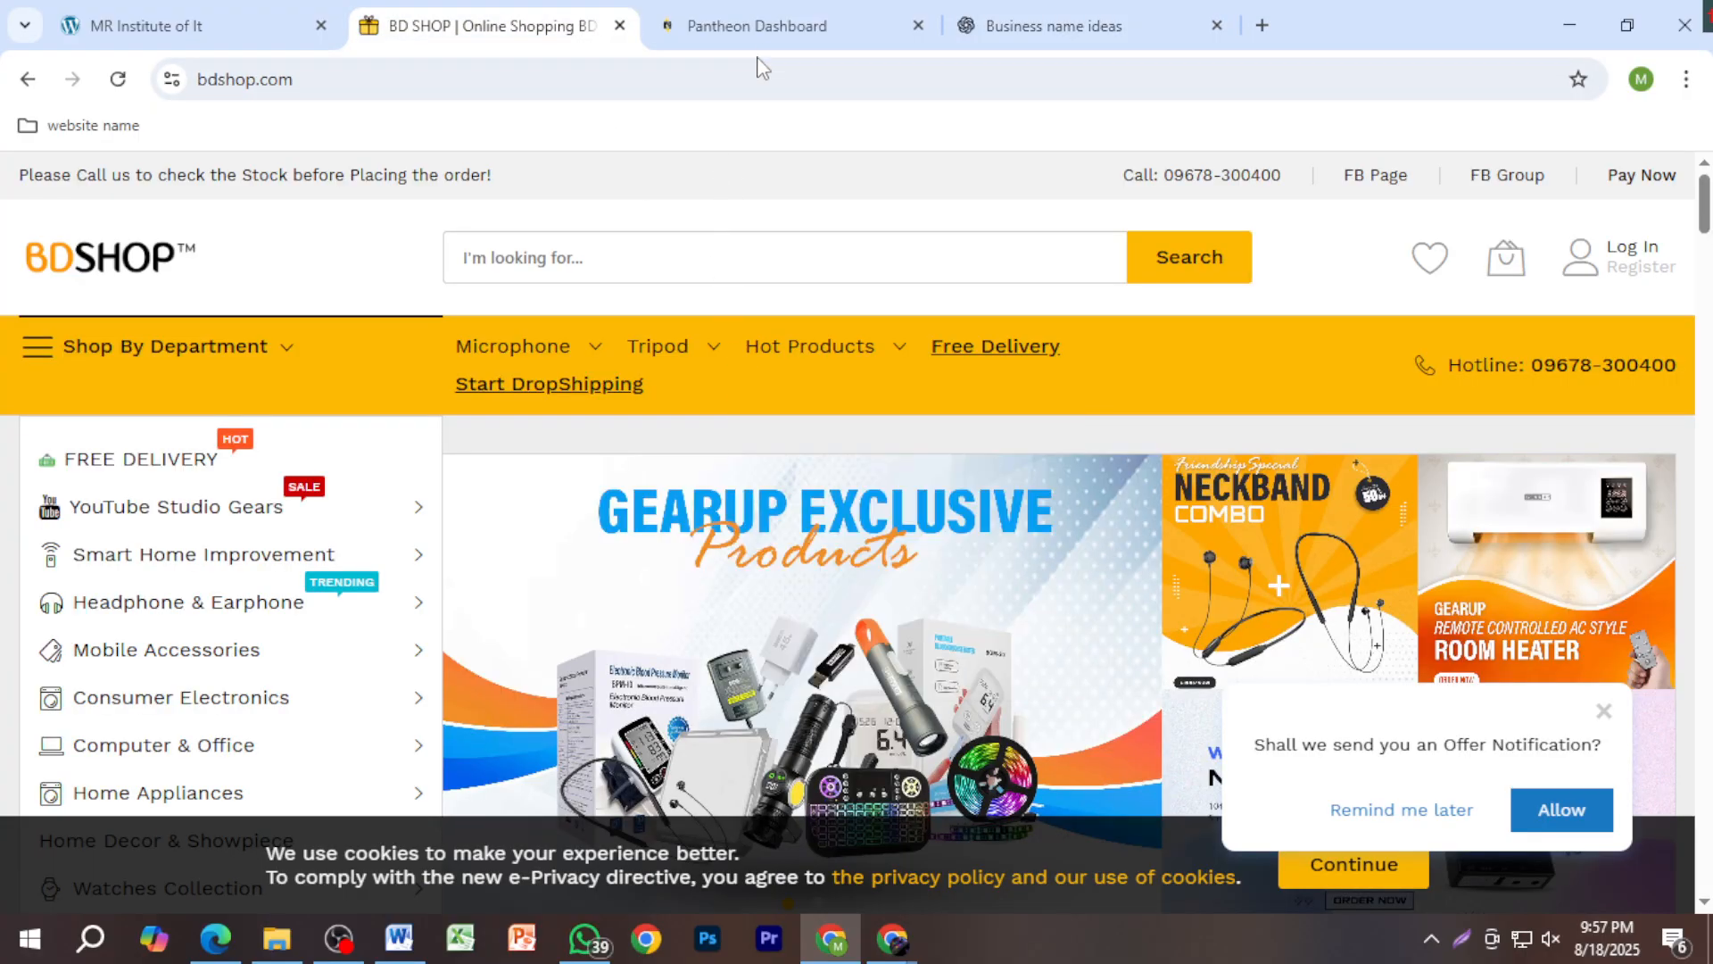
Step: Close the BD SHOP tab and change the Pantheon site name to MR Online Haat
click(752, 27)
click(620, 26)
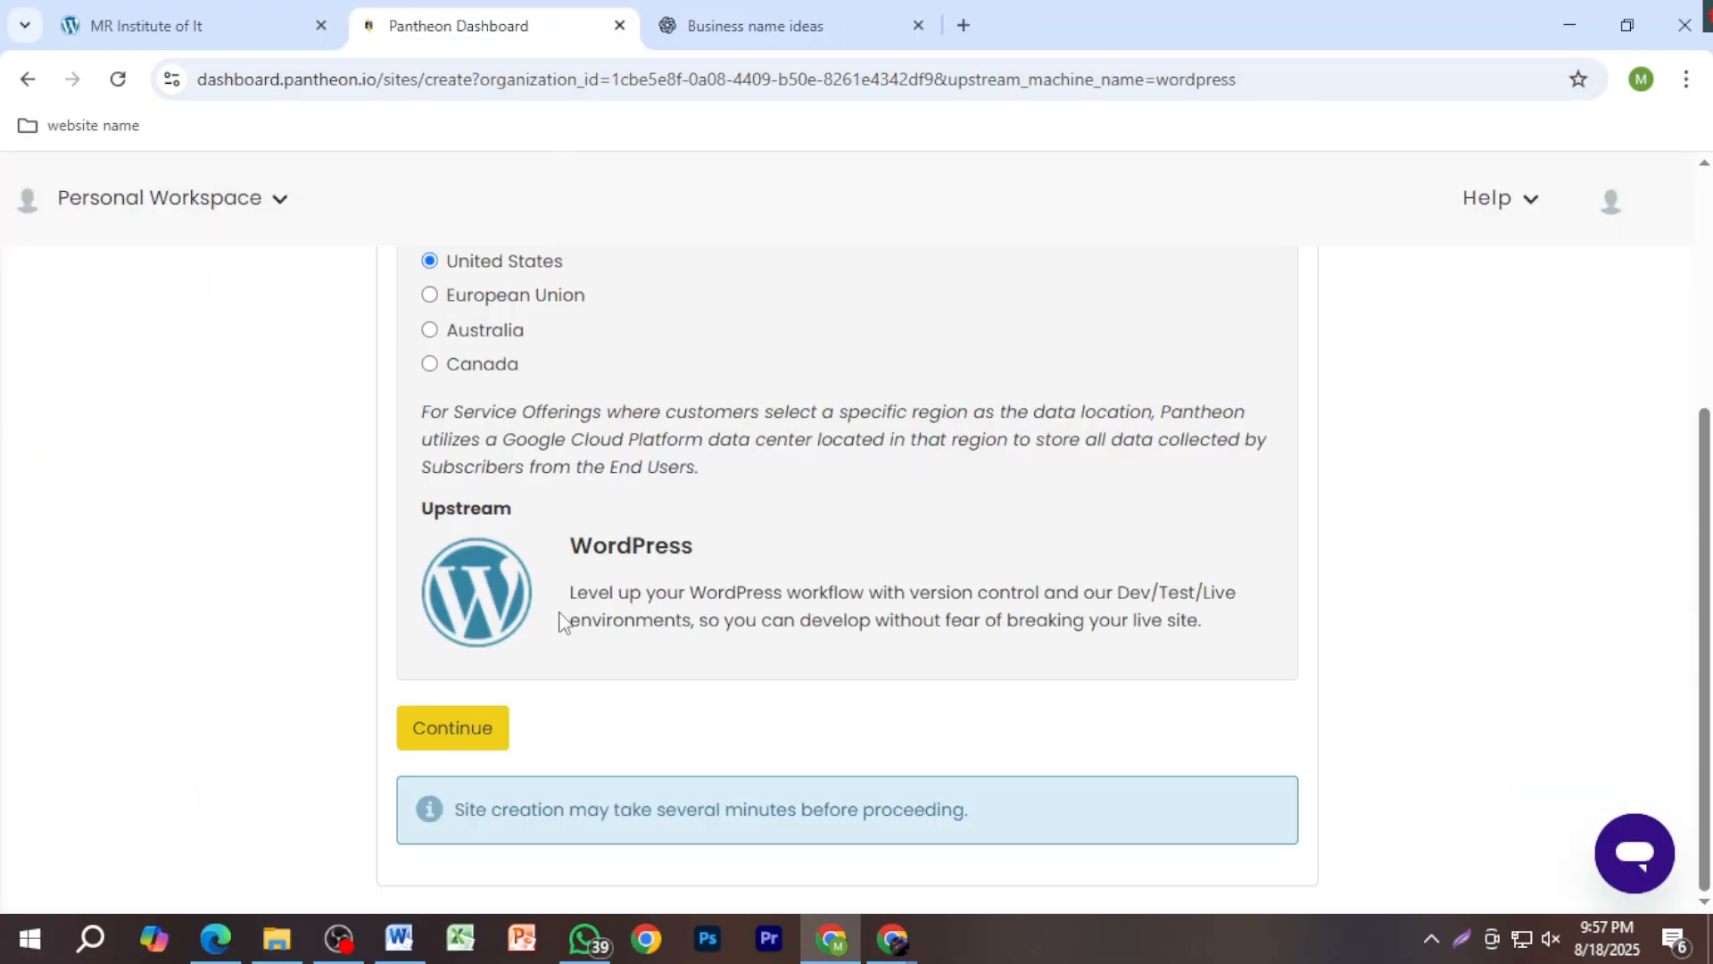
scroll(562, 611, up, 4)
drag(574, 496, 467, 496)
text(OnlineHaat)
click(520, 495)
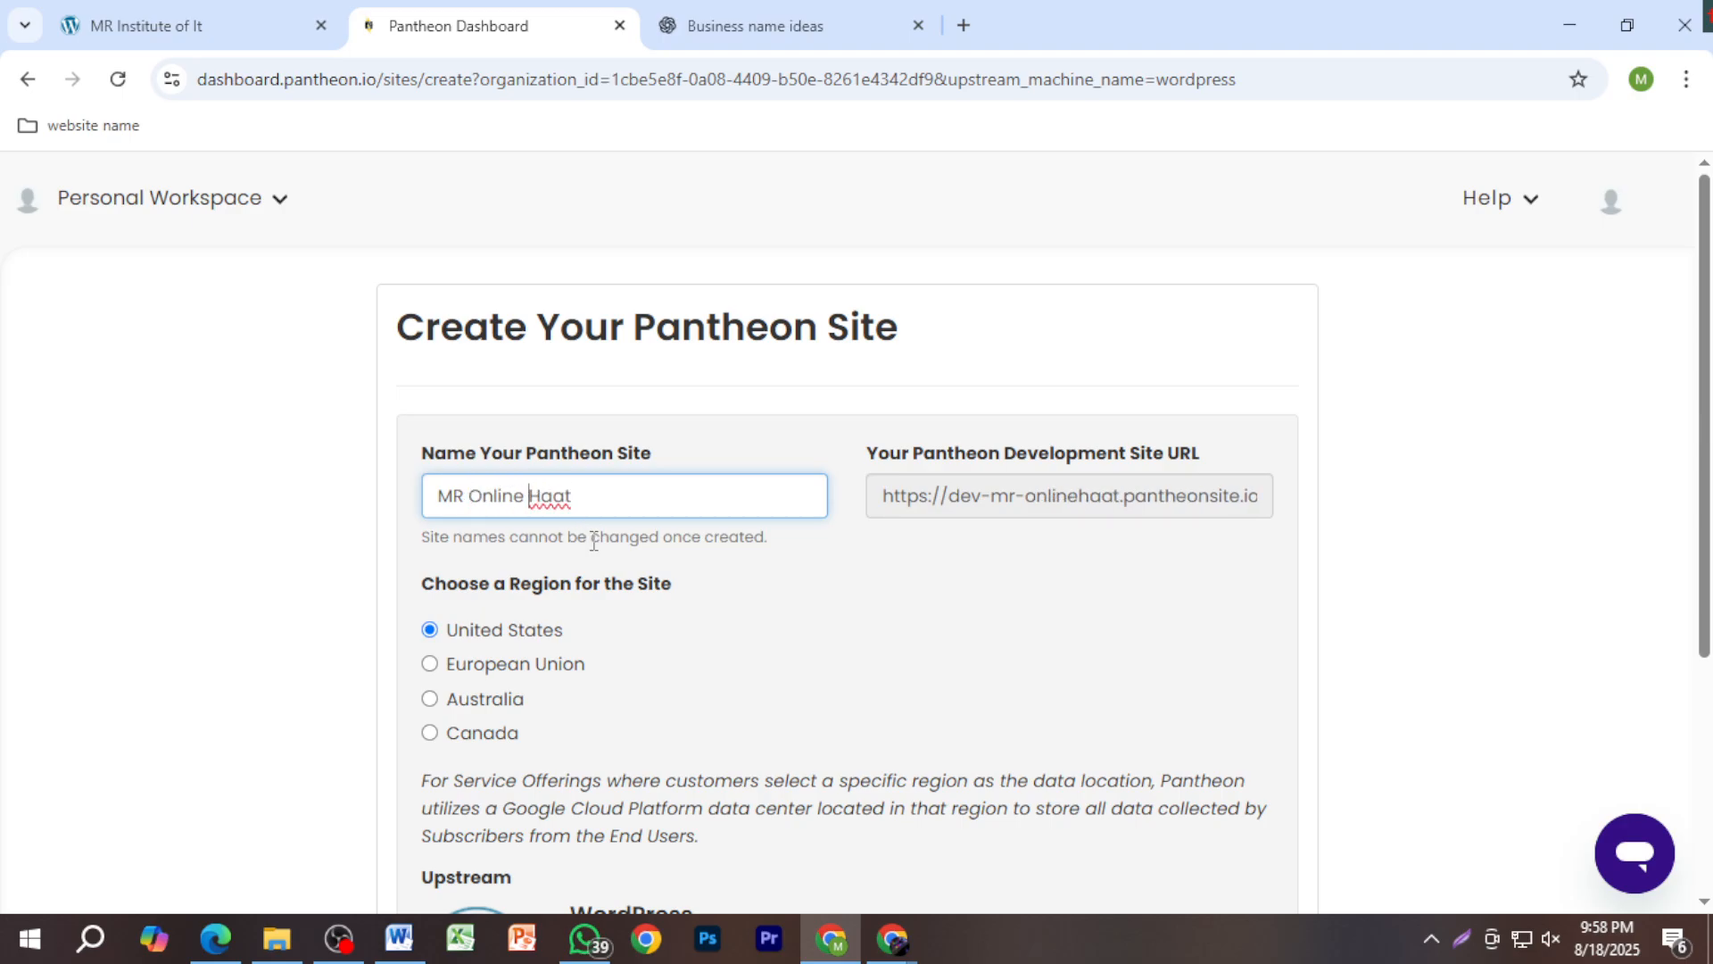
drag(680, 491, 394, 509)
click(797, 580)
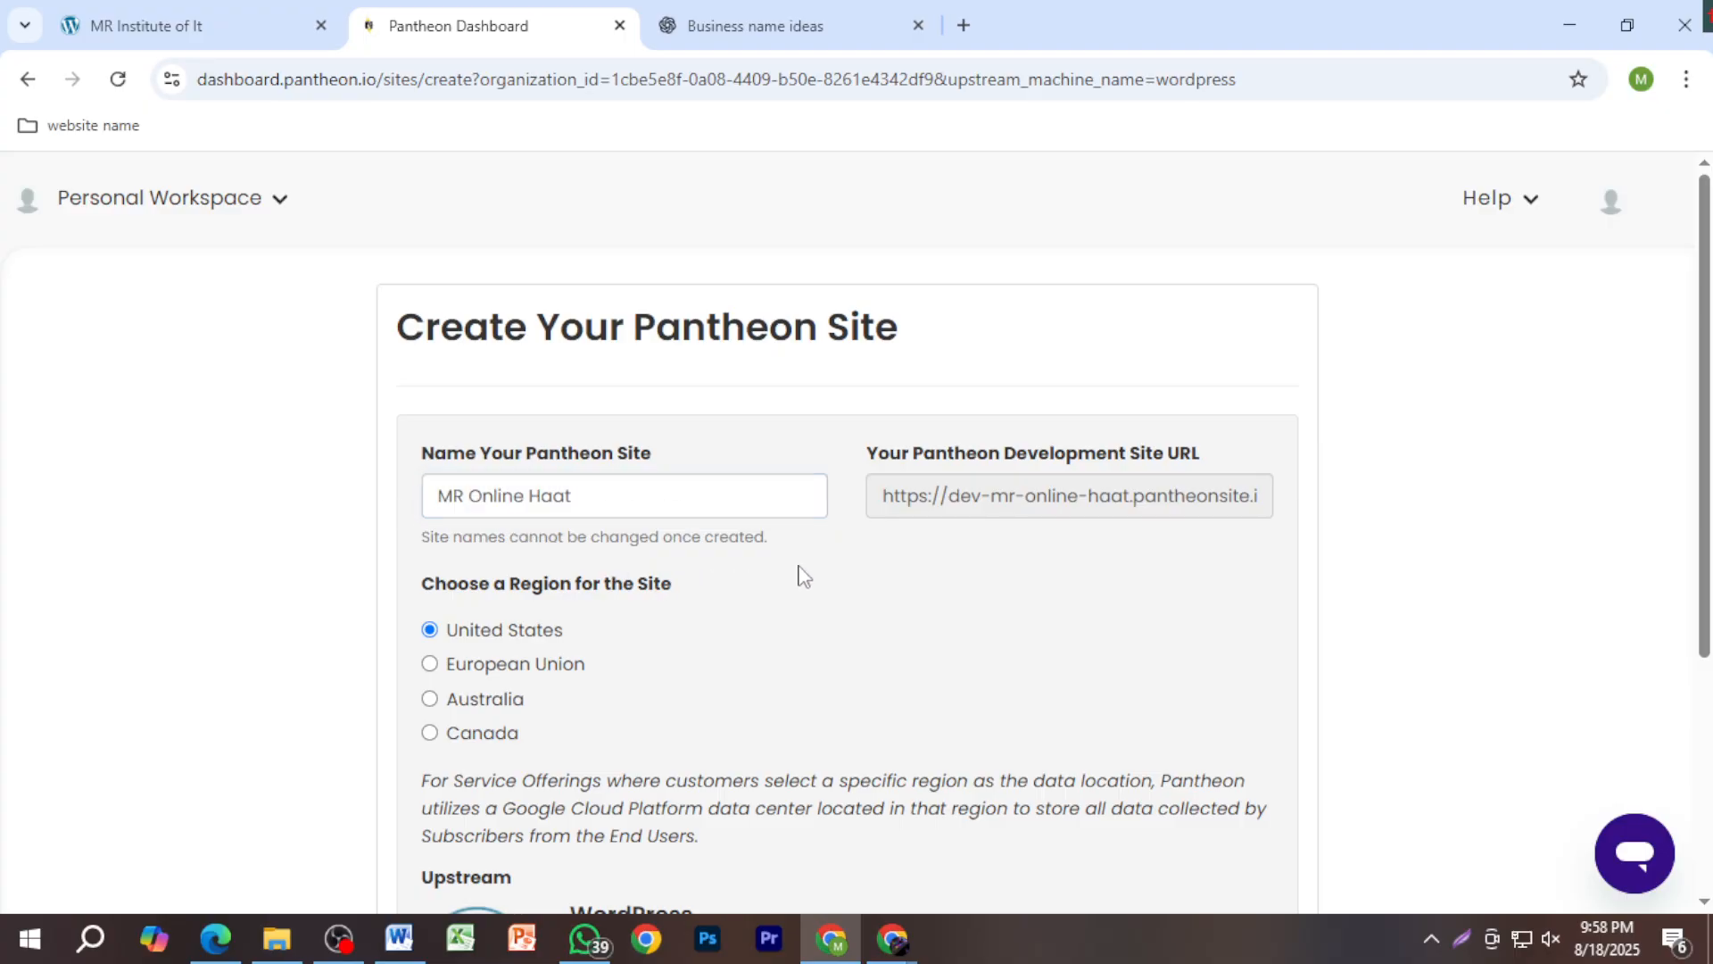
Step: Continue to start creating the MR Online Haat site at dev-mr-online-haat.pantheonsite.io
scroll(843, 614, down, 3)
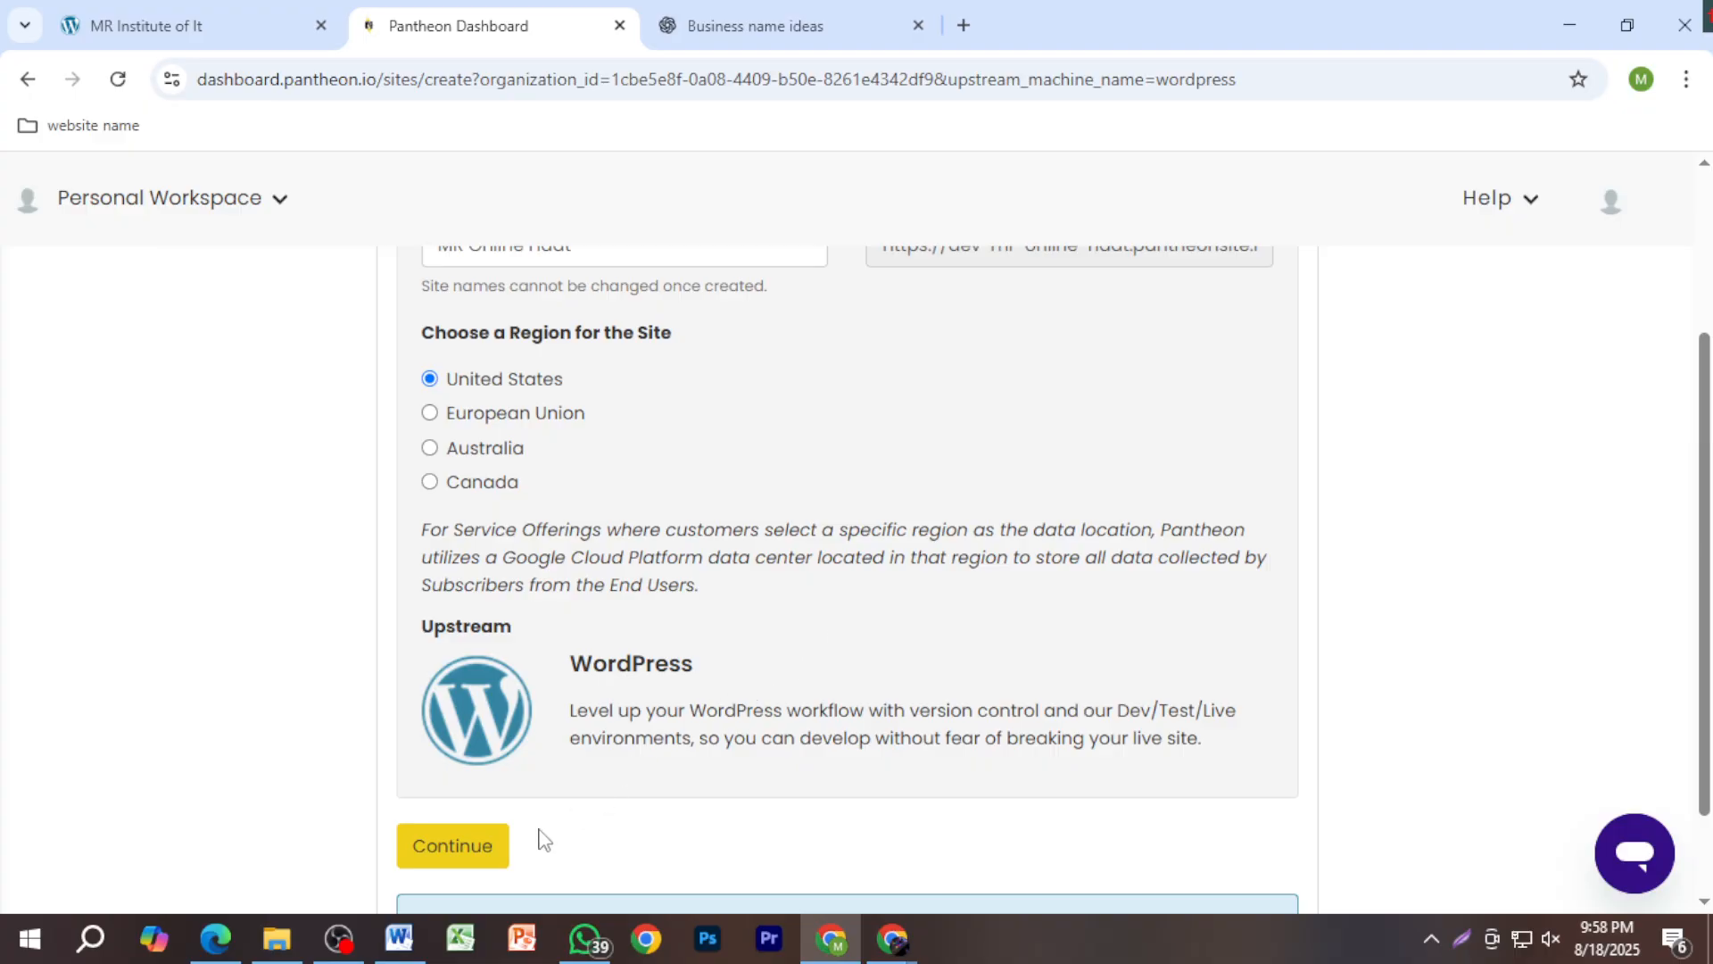
scroll(562, 784, down, 2)
click(495, 728)
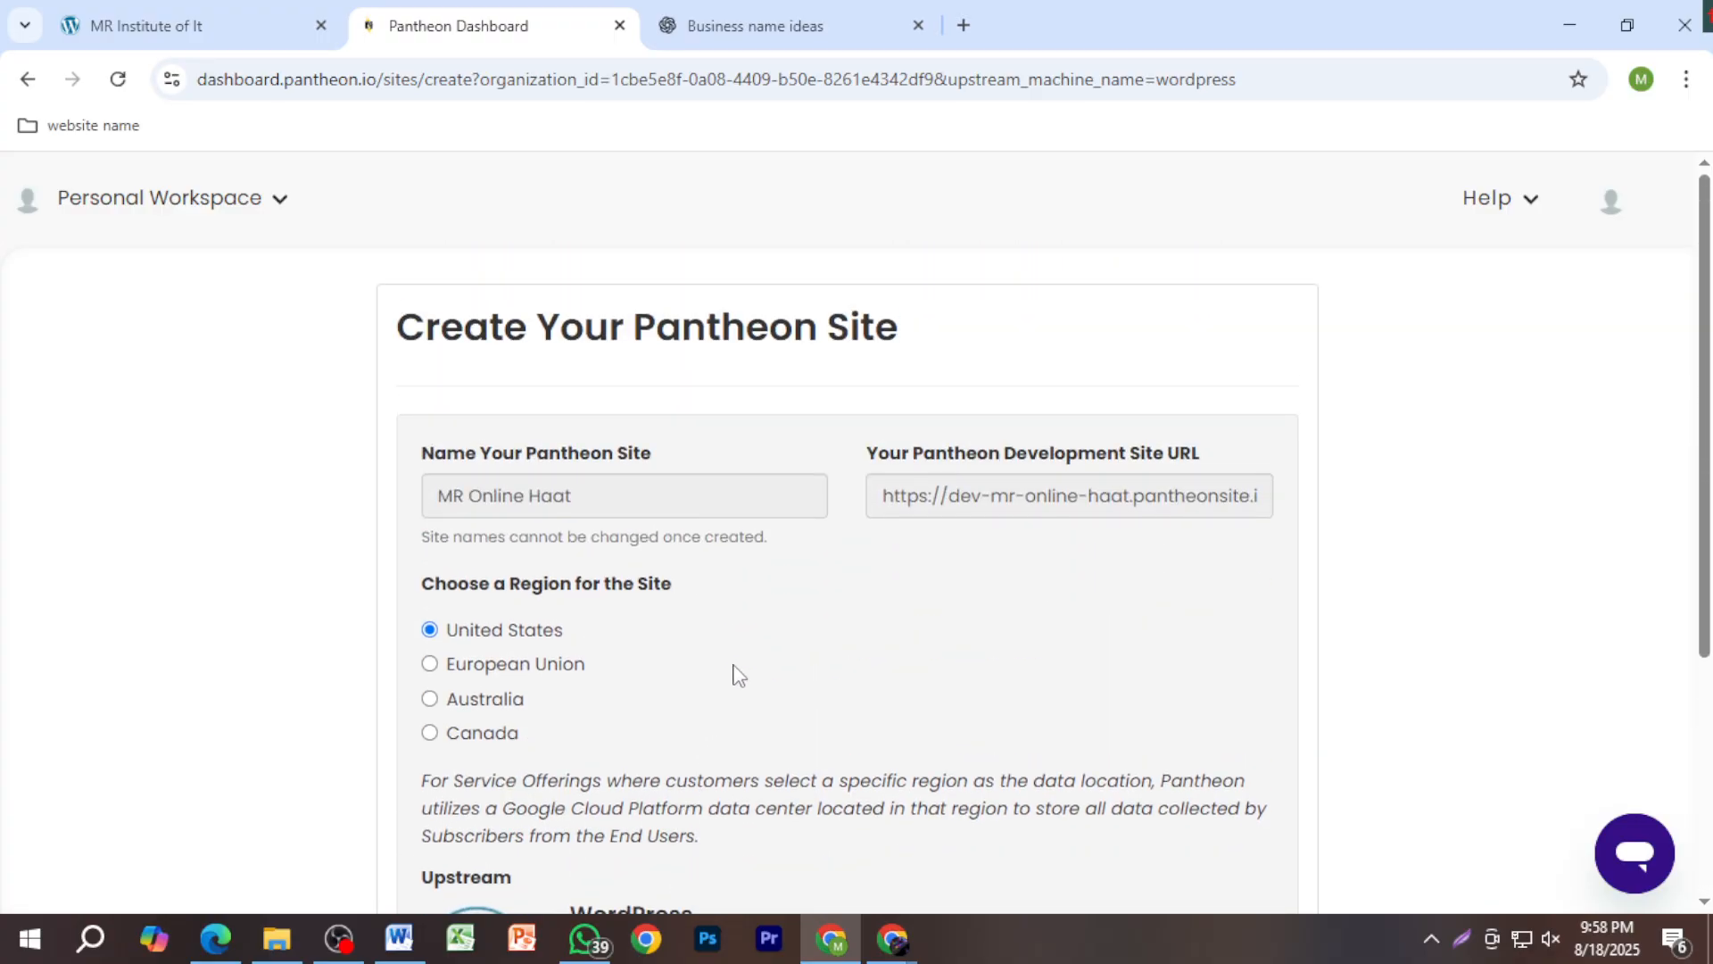
Step: Wait until the Deploying WordPress page reaches the Deploying CMS stage
scroll(737, 675, down, 5)
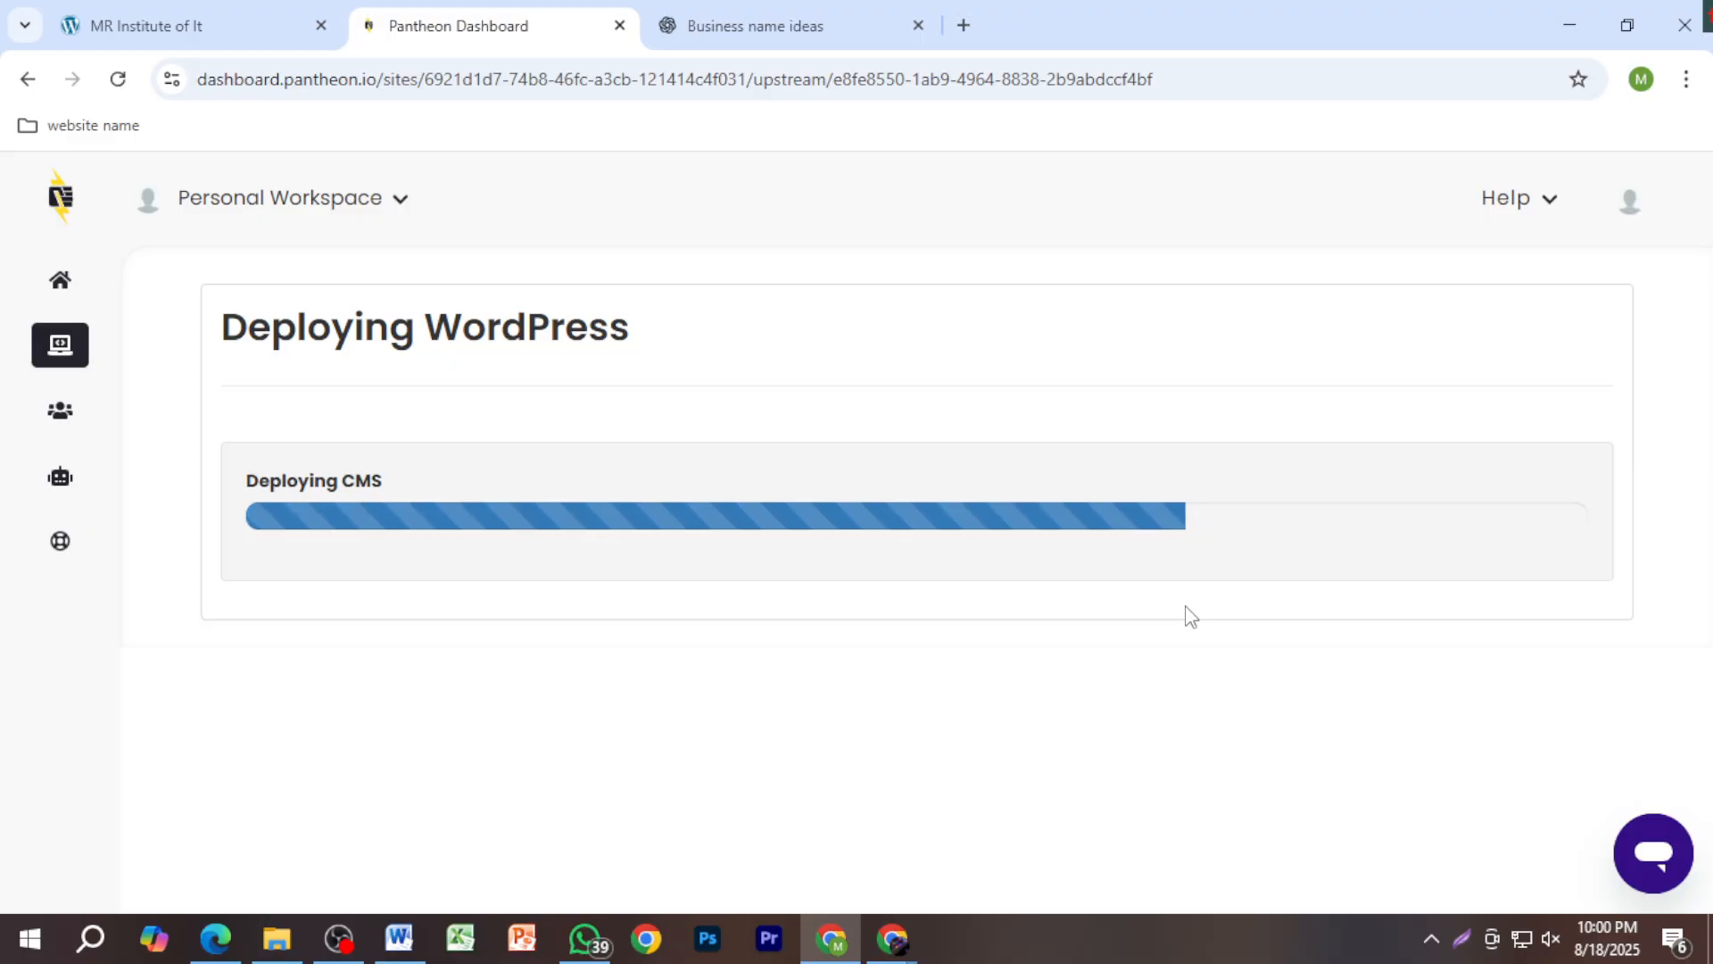
Step: Start and cancel a screenshot capture while the deployment finishes at Complete!
key(Print)
drag(410, 667, 1366, 768)
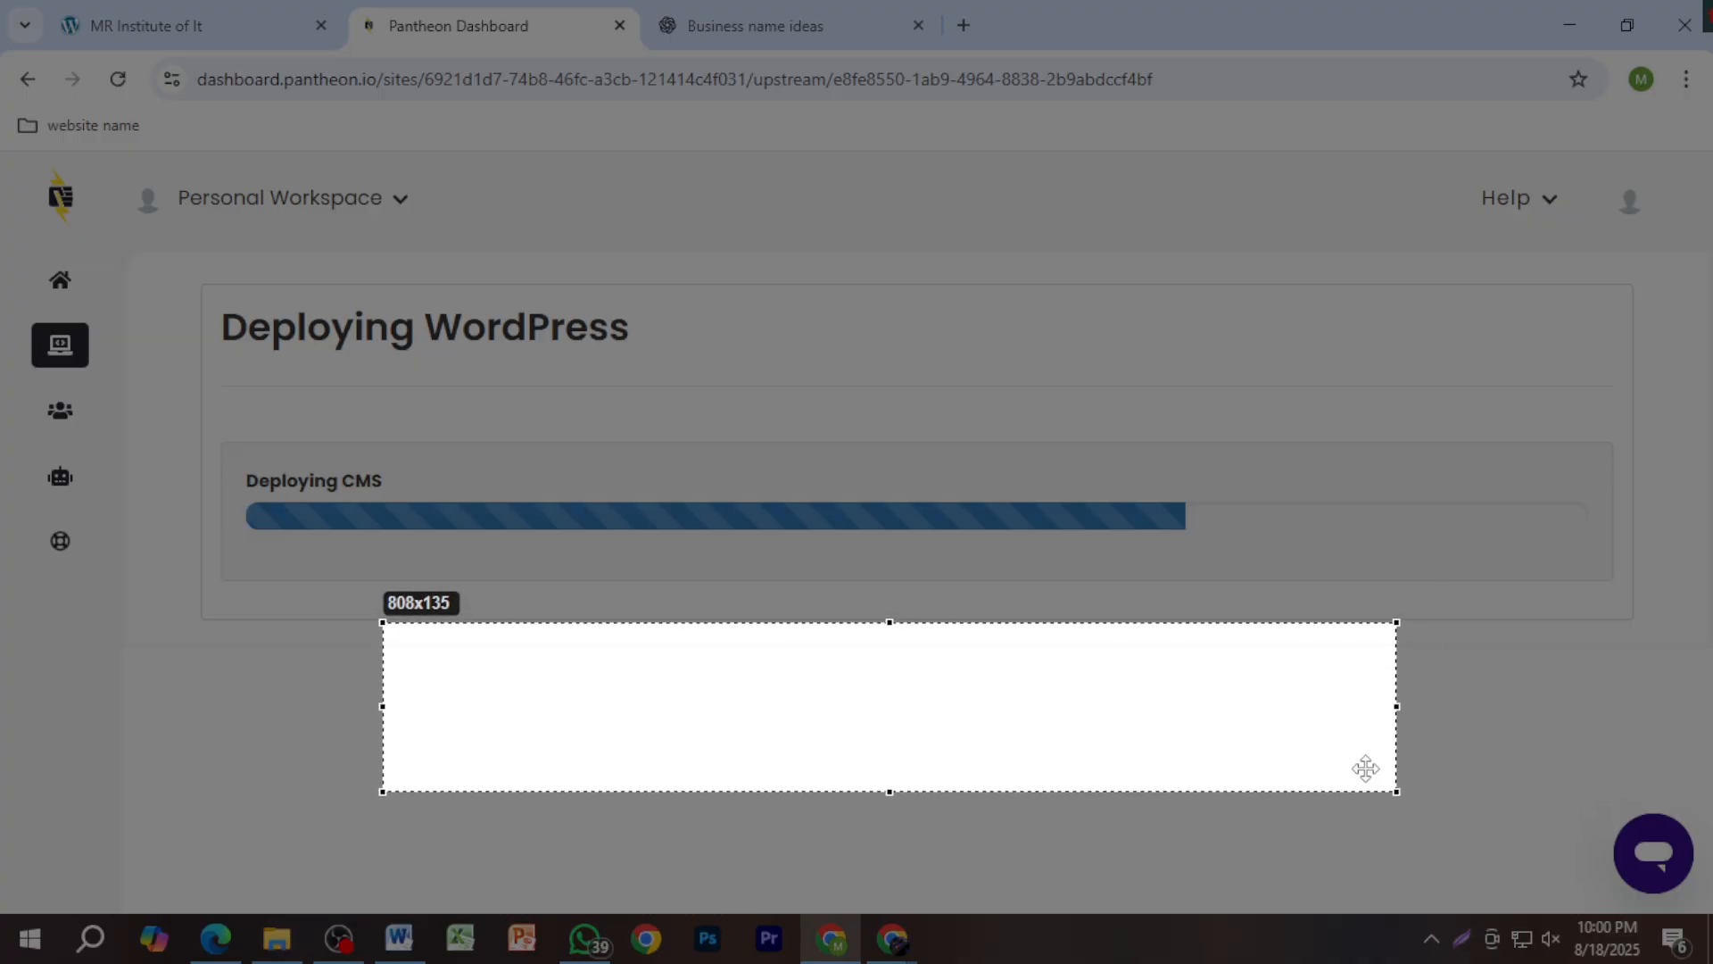
click(1388, 813)
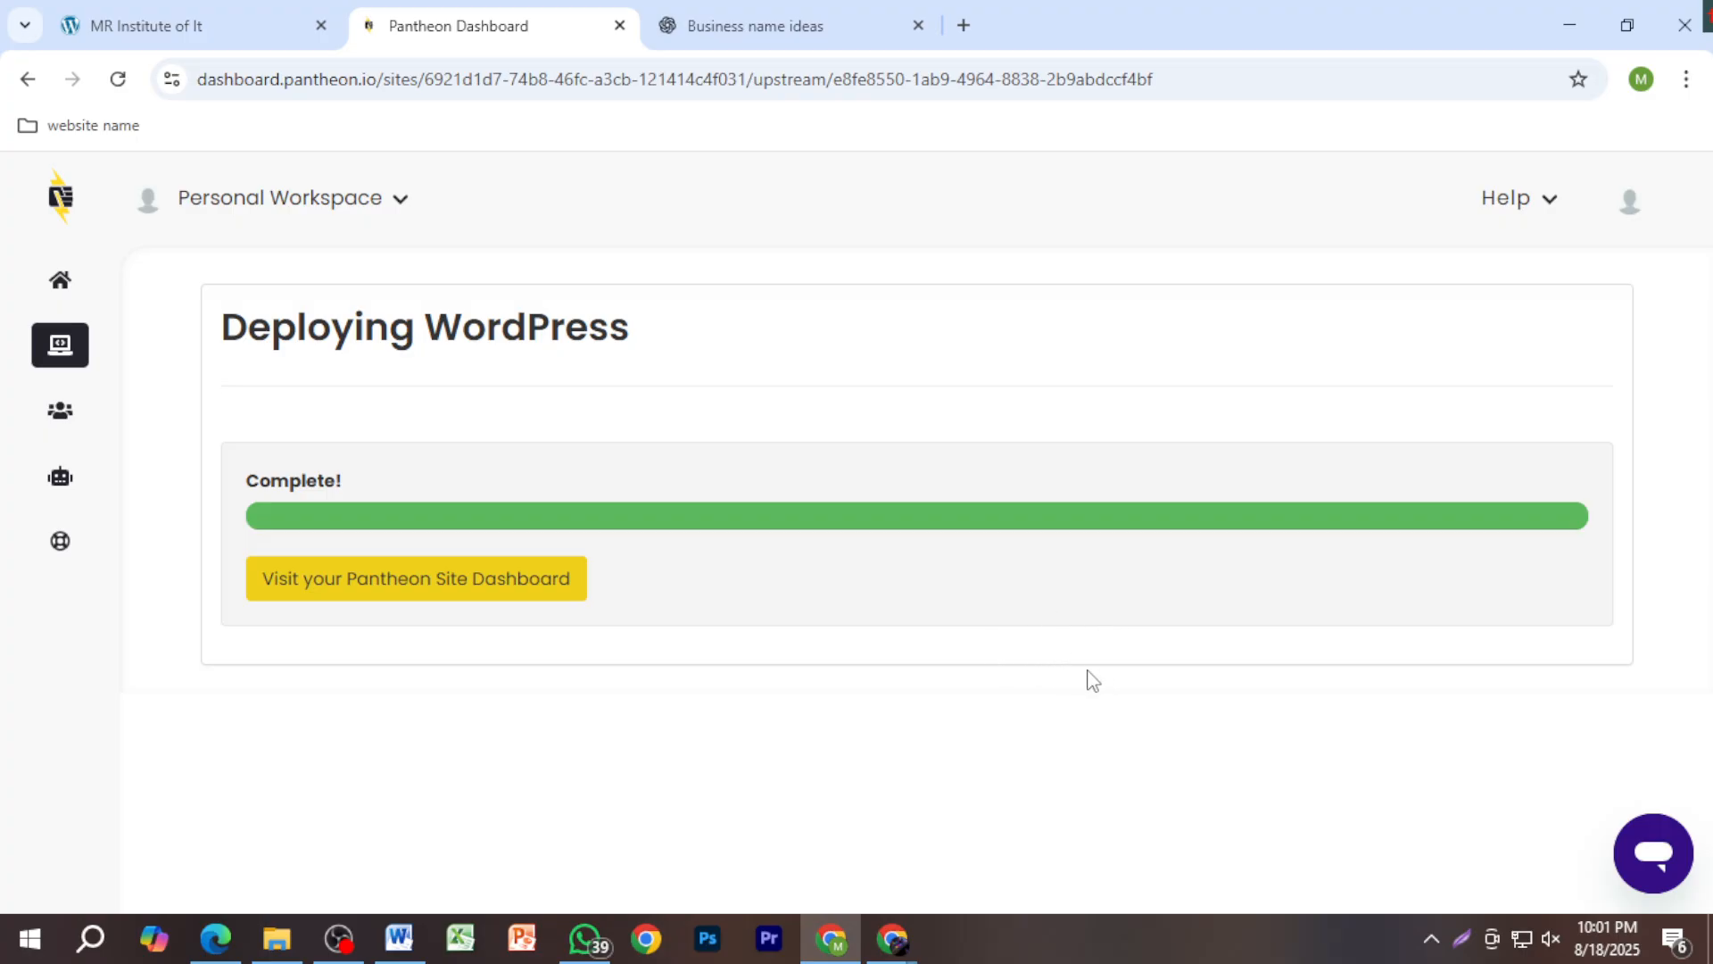
Step: Open the MR Online Haat site dashboard on the Dev environment's Code page
click(454, 595)
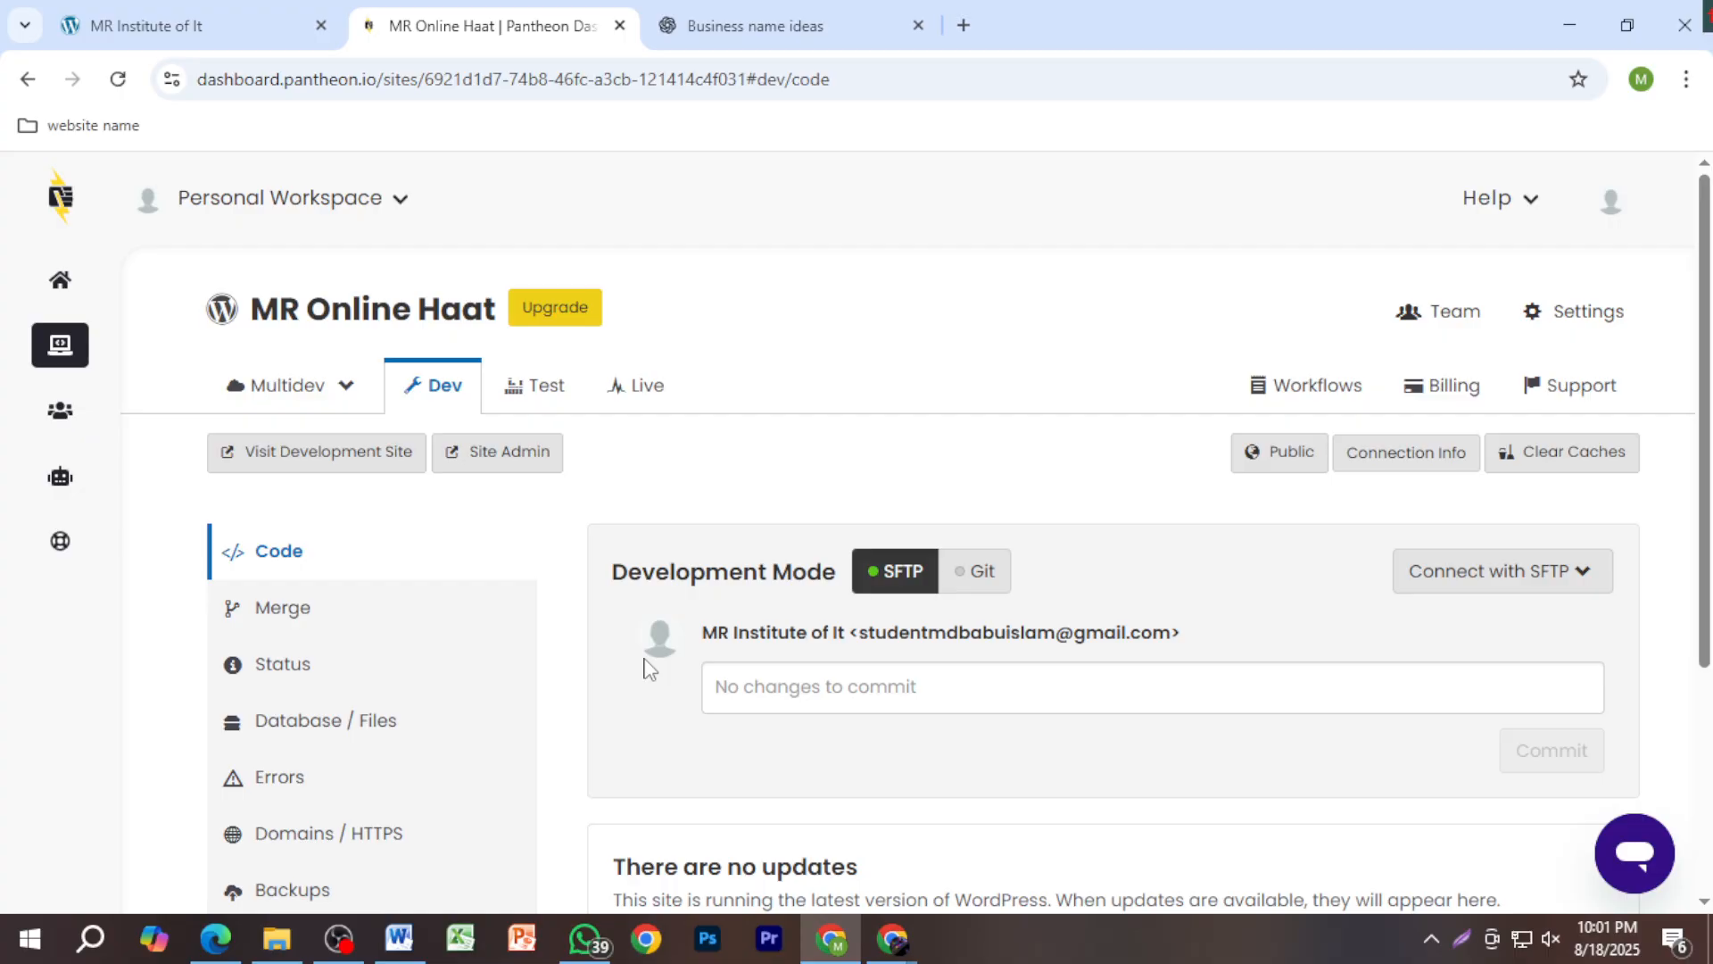
scroll(649, 669, down, 4)
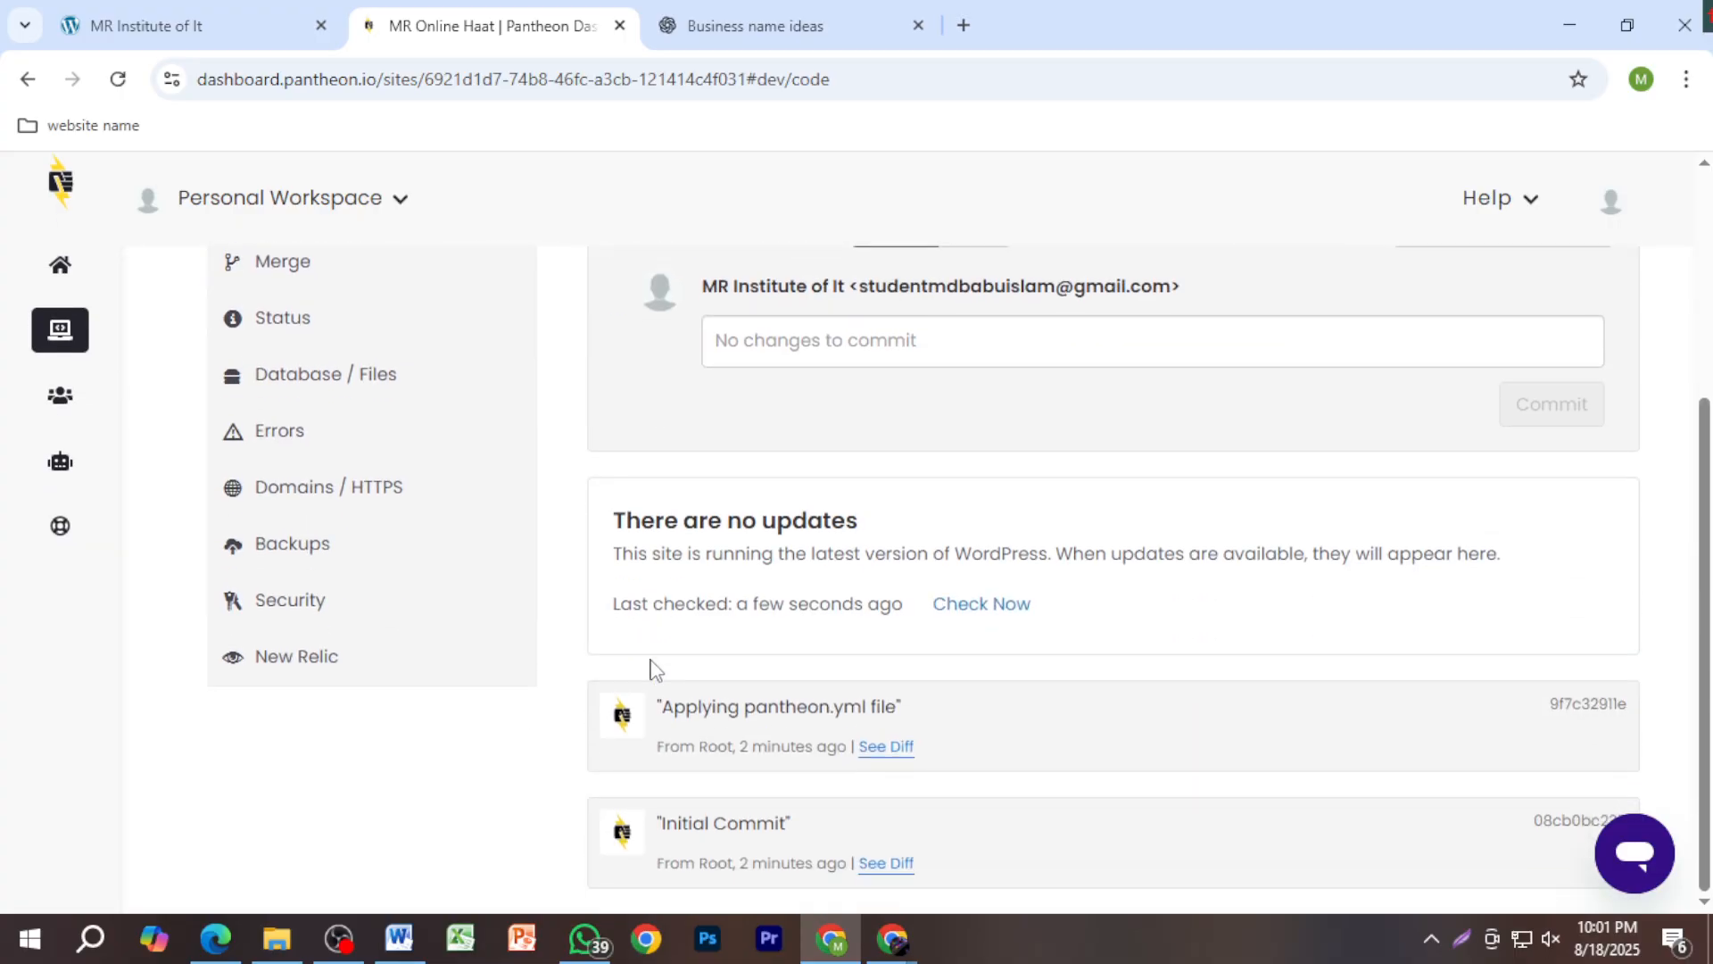
scroll(651, 669, up, 4)
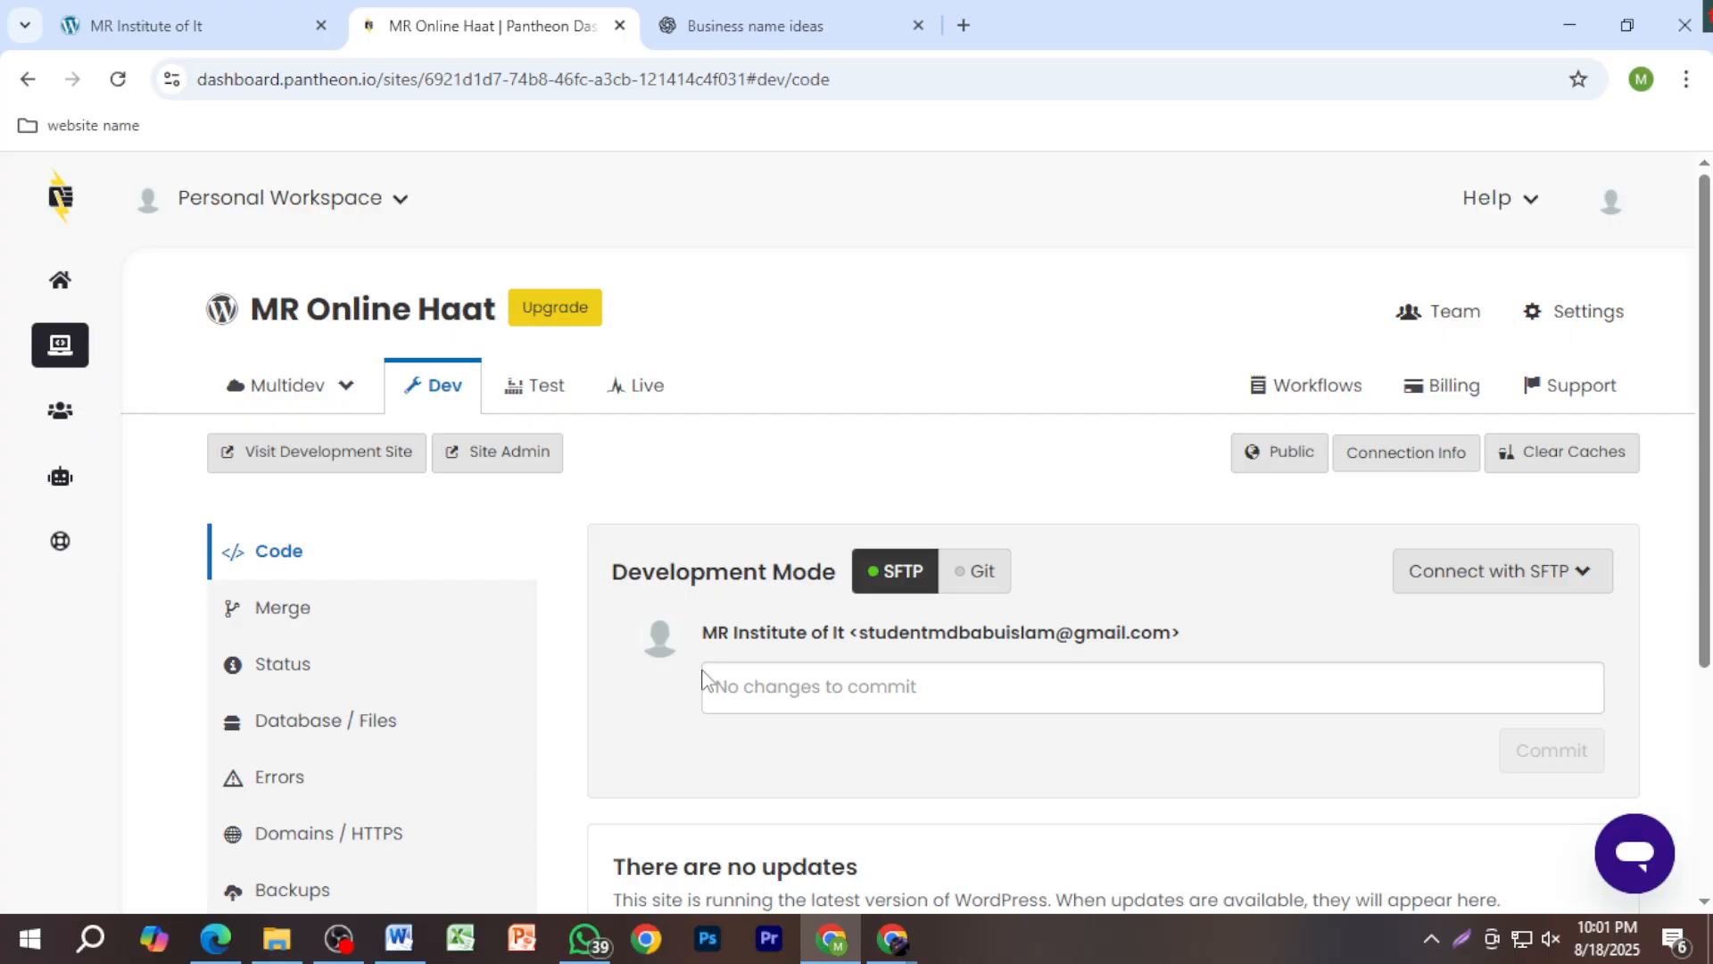
Step: Open the development site, pass the sandbox notice and continue with English (United States)
click(340, 478)
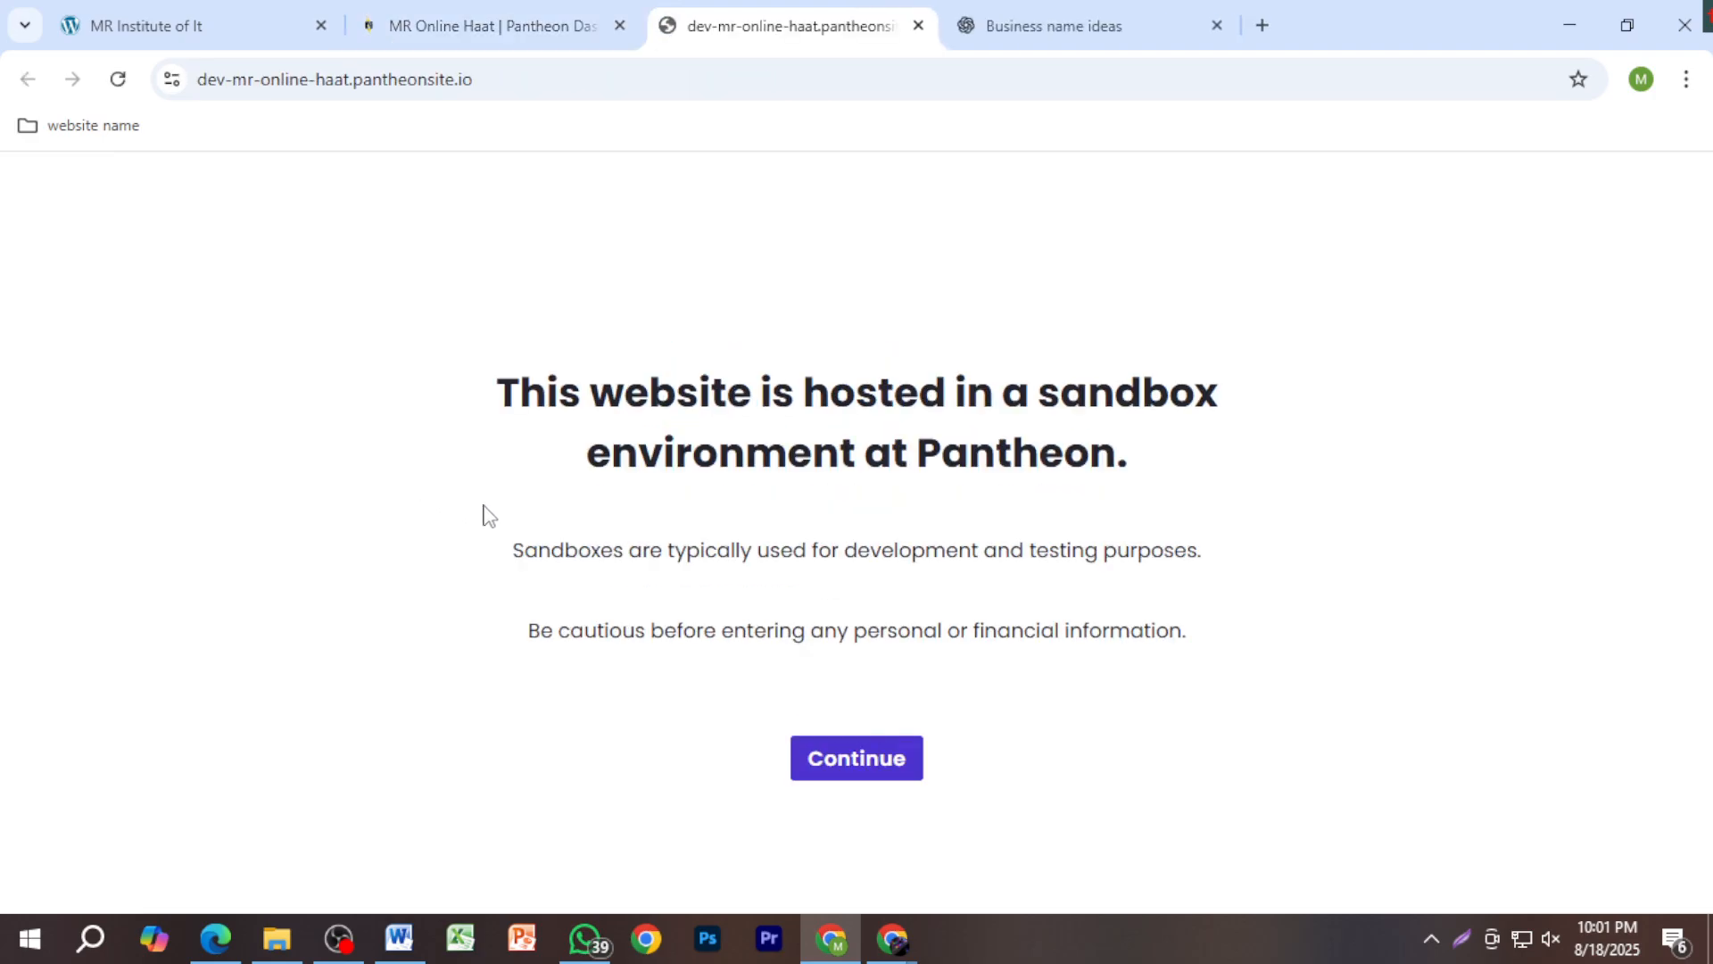
click(870, 764)
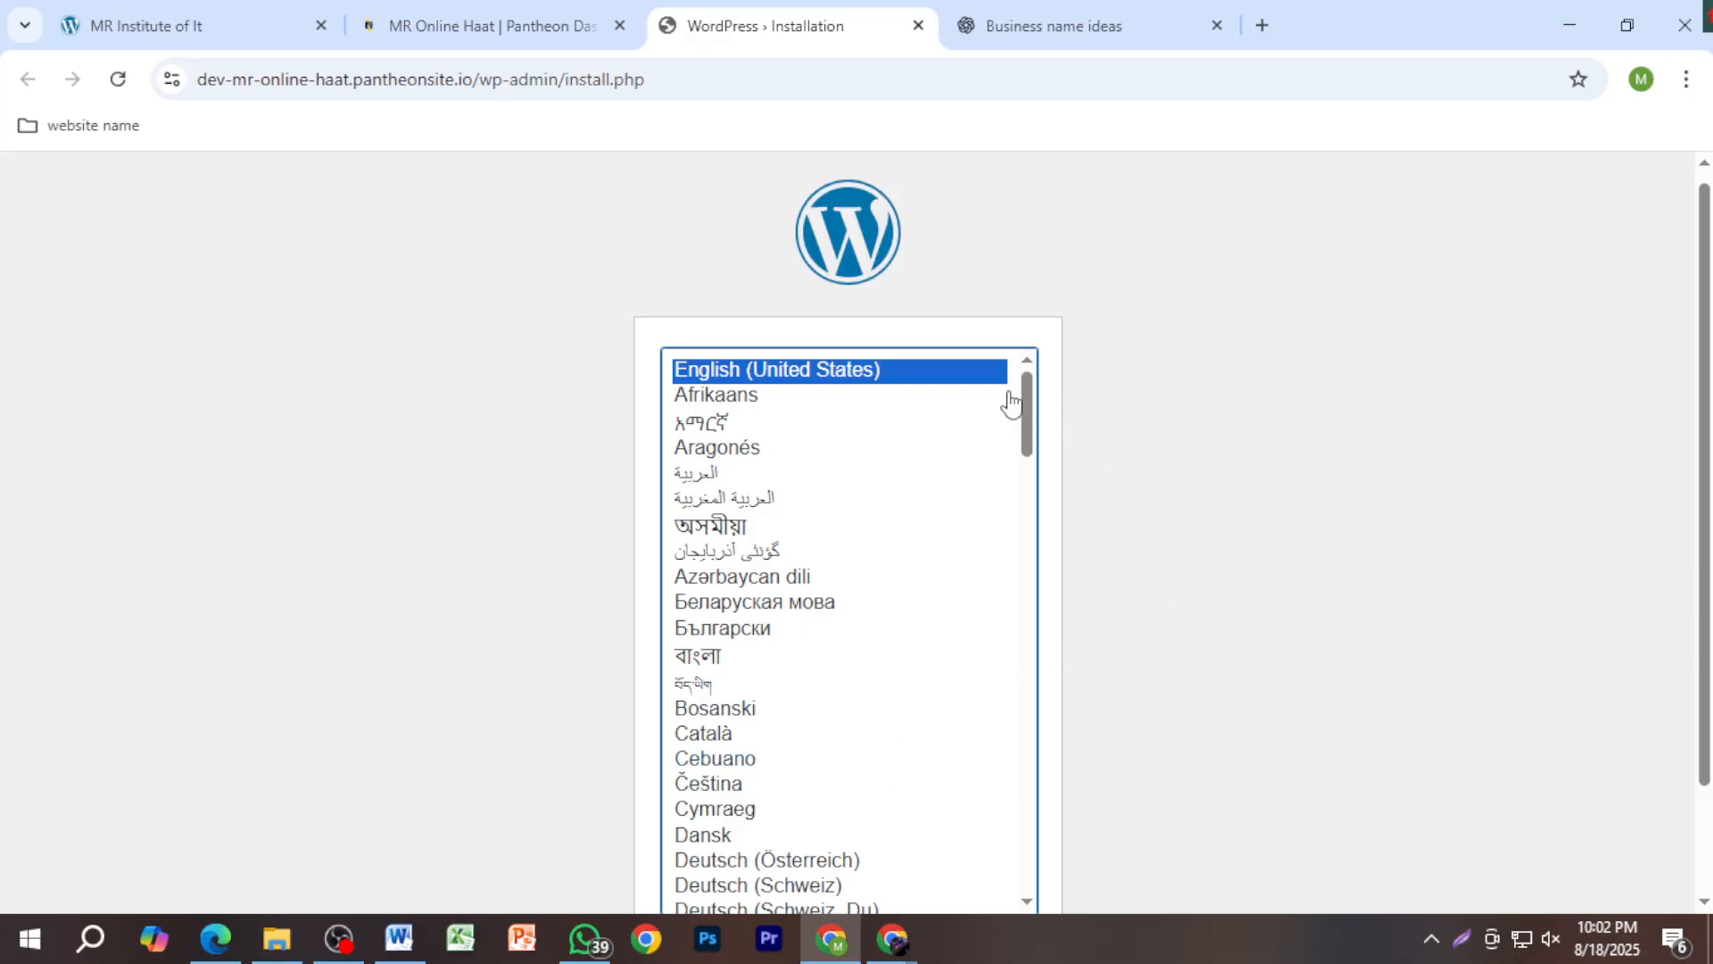
scroll(1115, 562, down, 2)
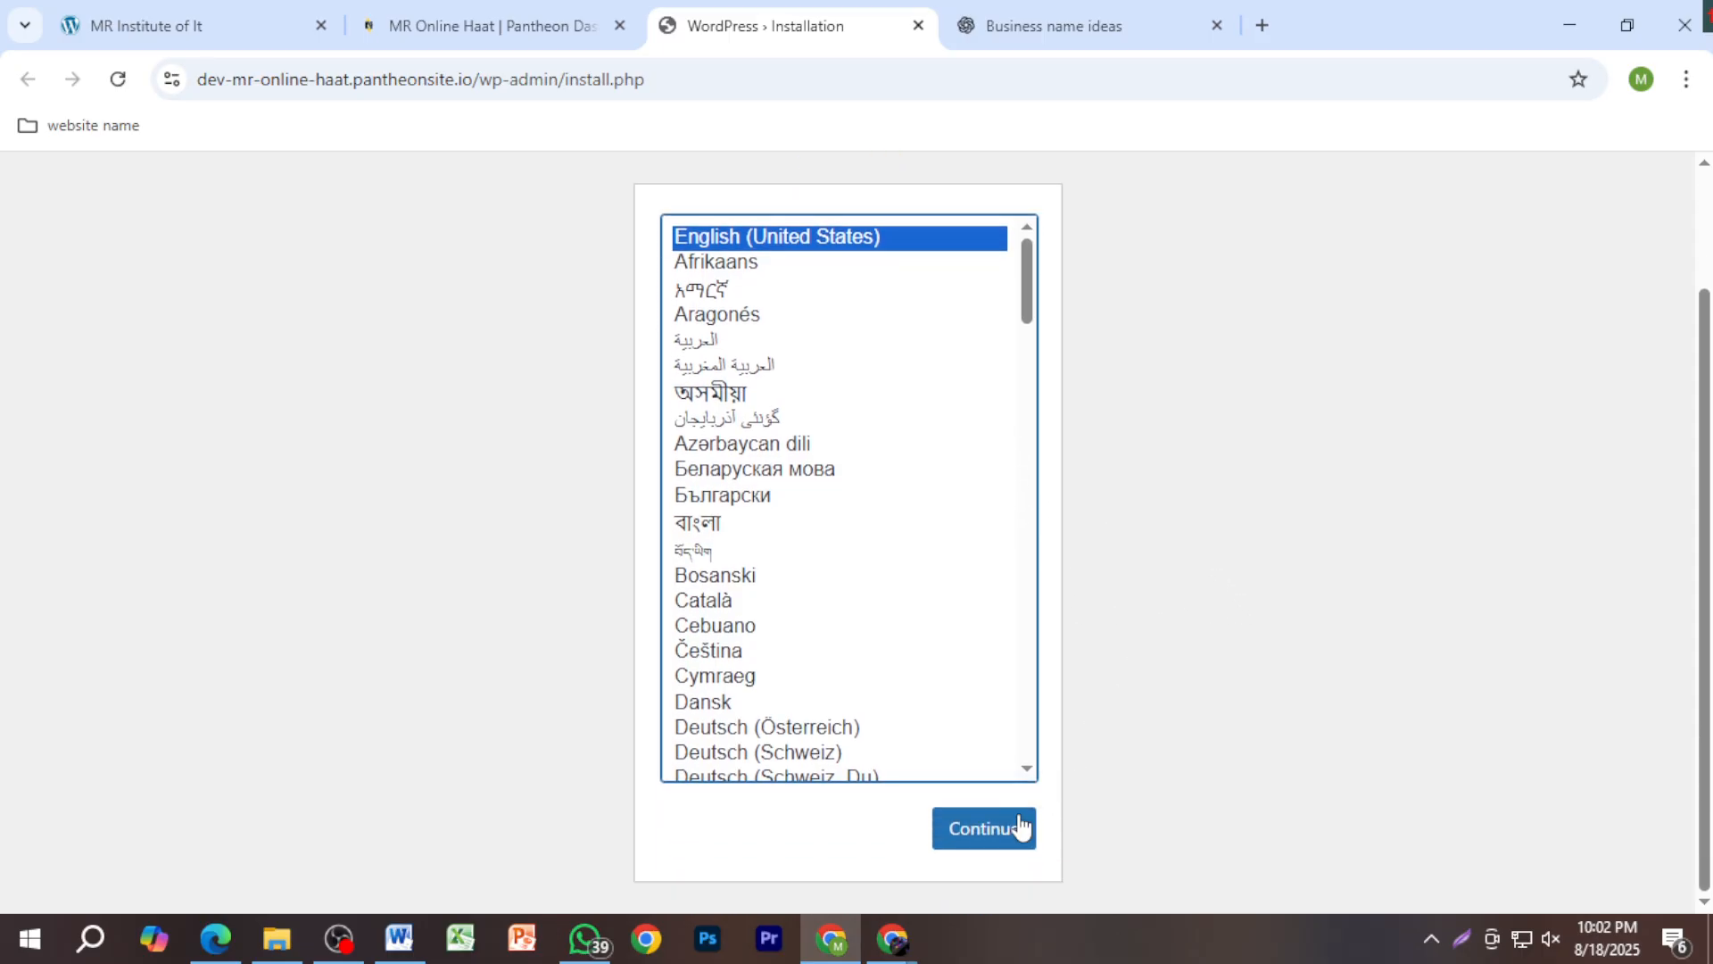
click(1022, 828)
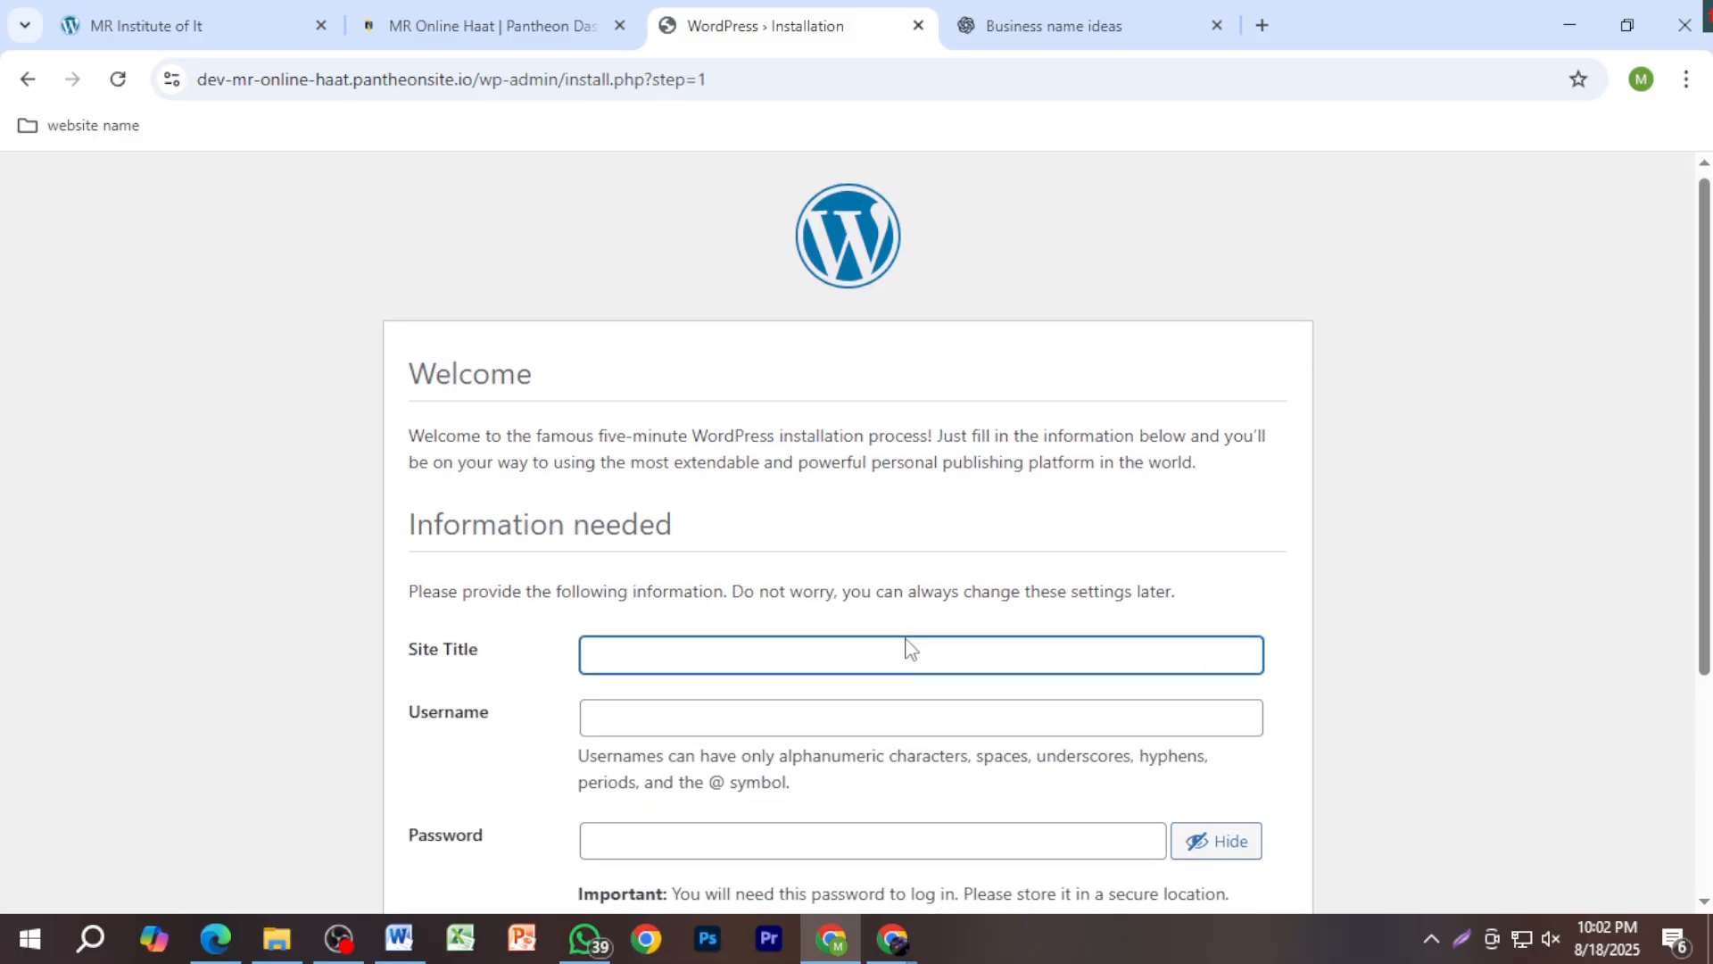
Step: Enter MR Online Haat as the Site Title and type the admin username
scroll(908, 648, down, 4)
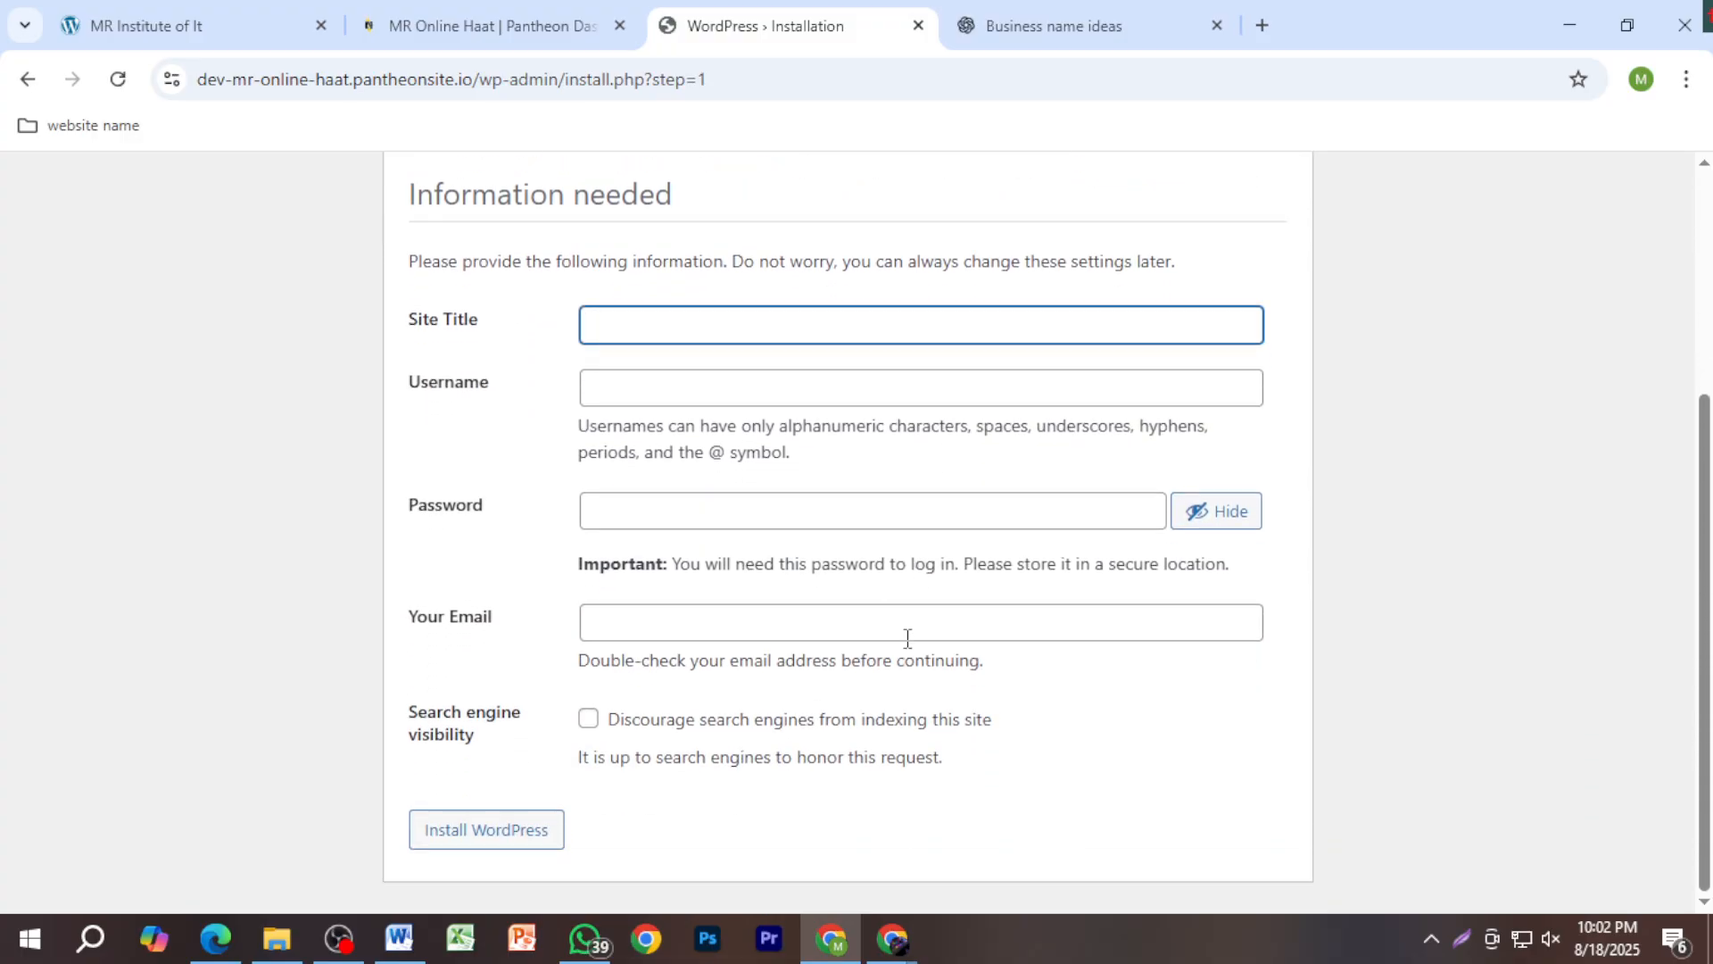
click(697, 327)
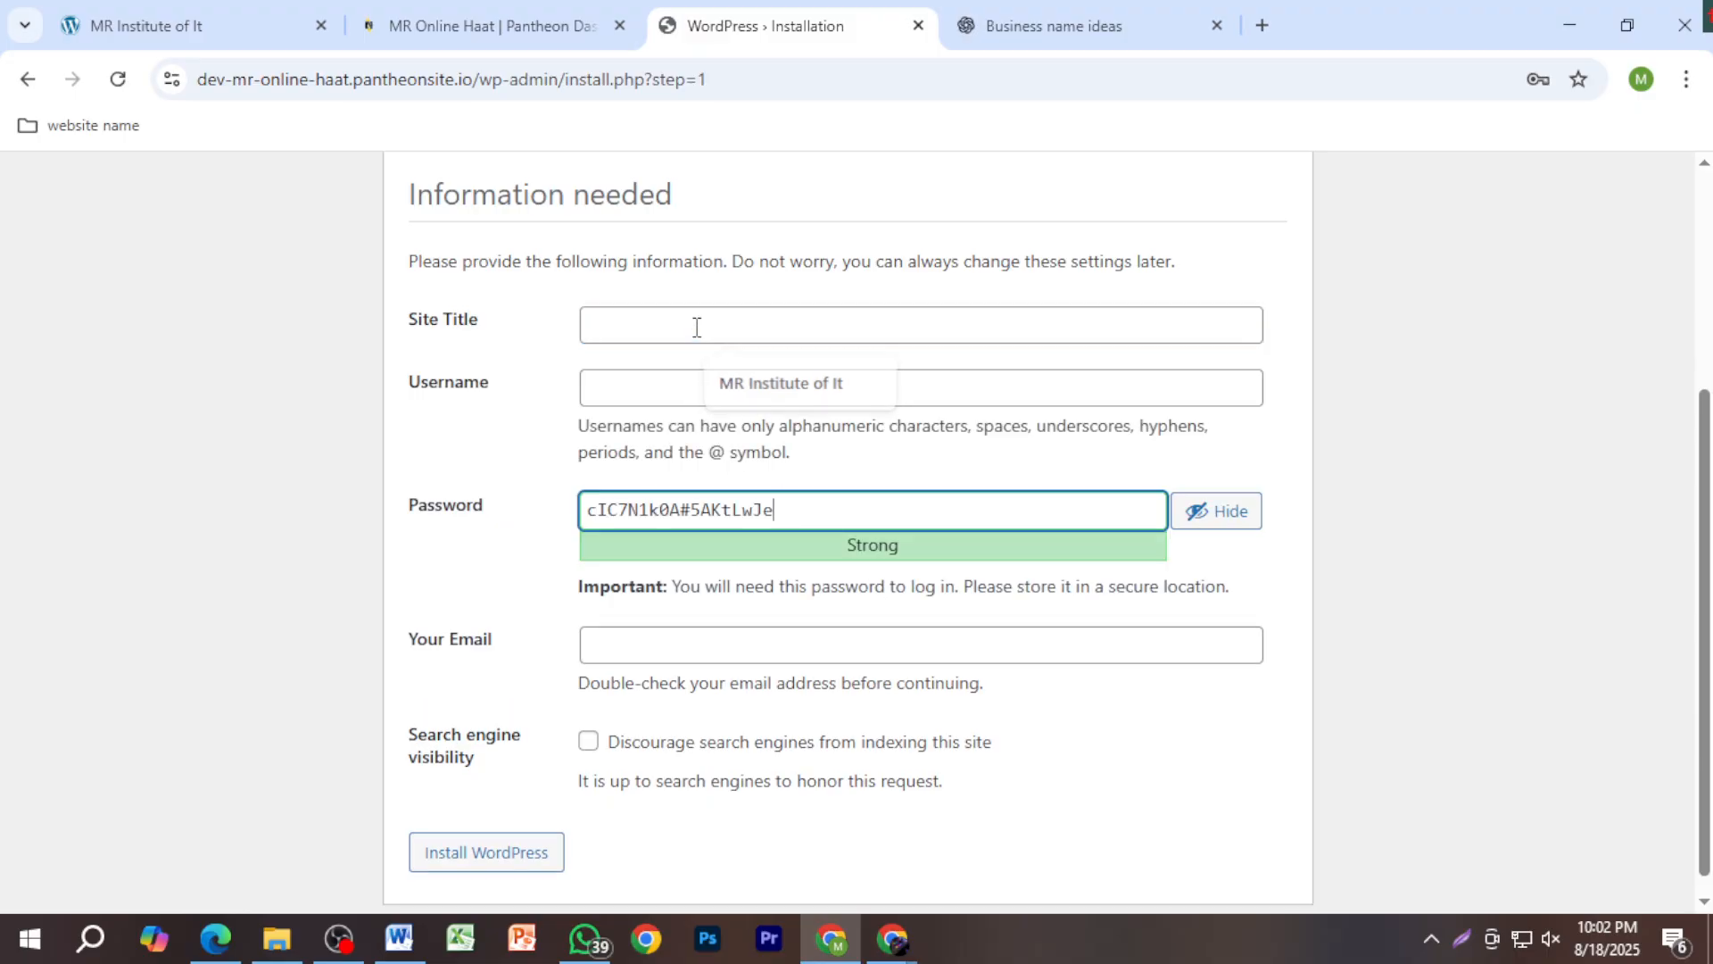
key(ctrl+v)
click(697, 327)
text(MR Online Haat)
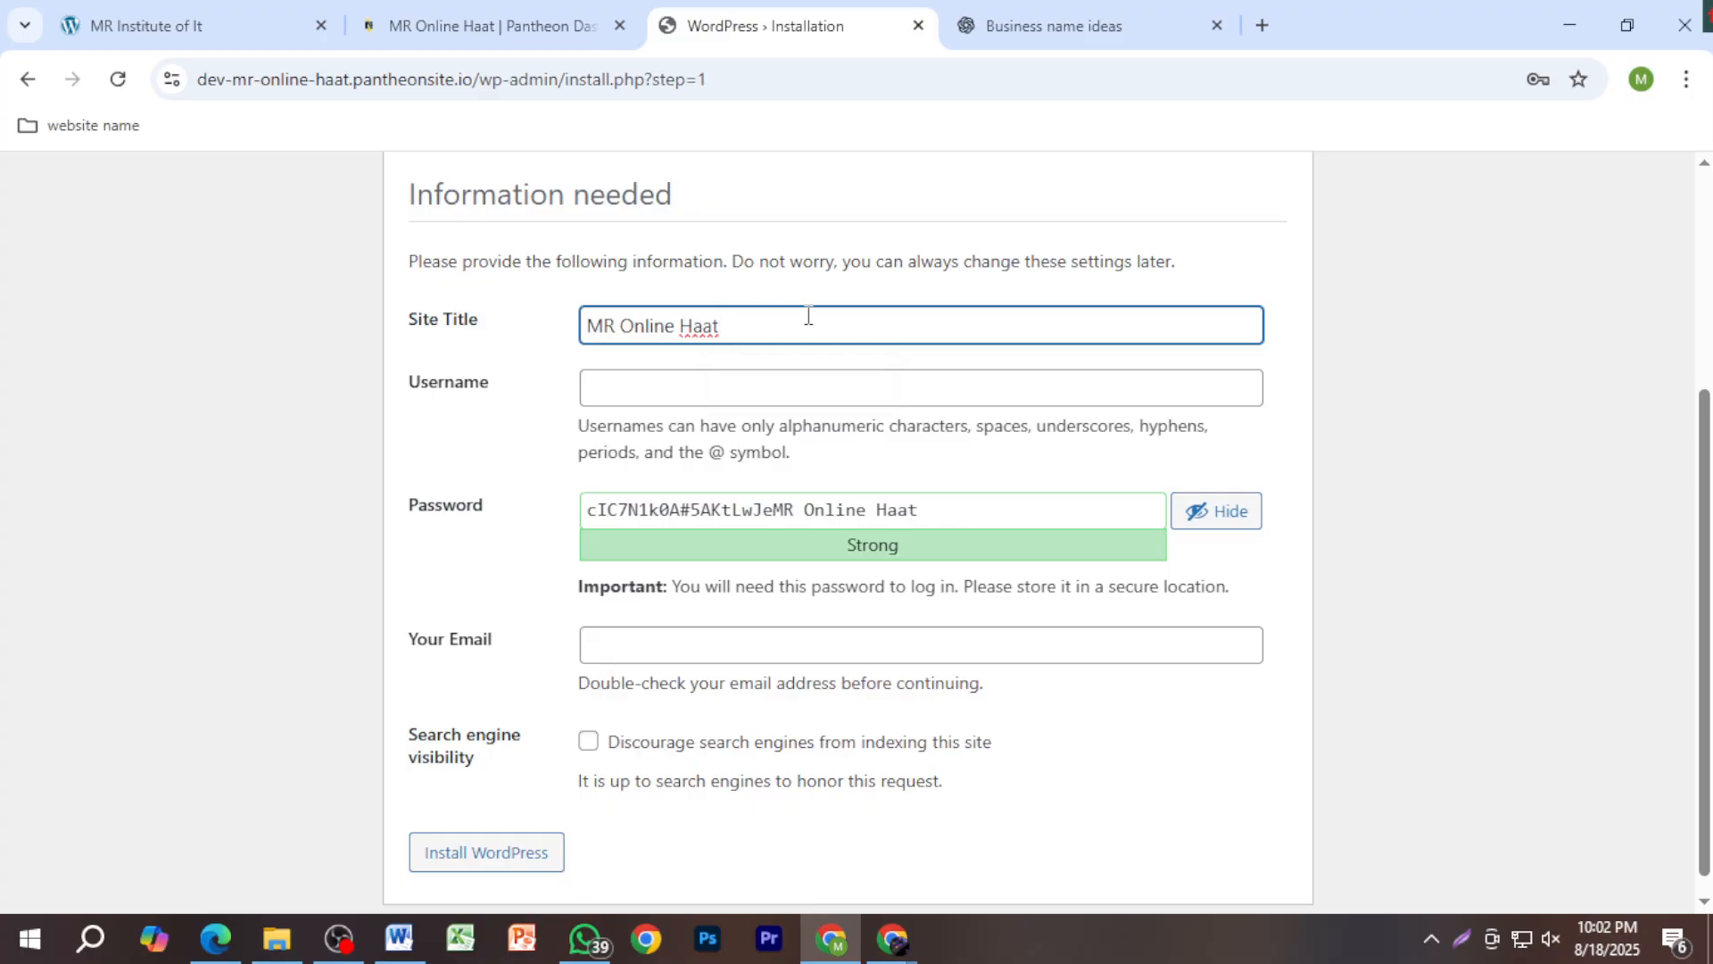
click(727, 389)
text(m)
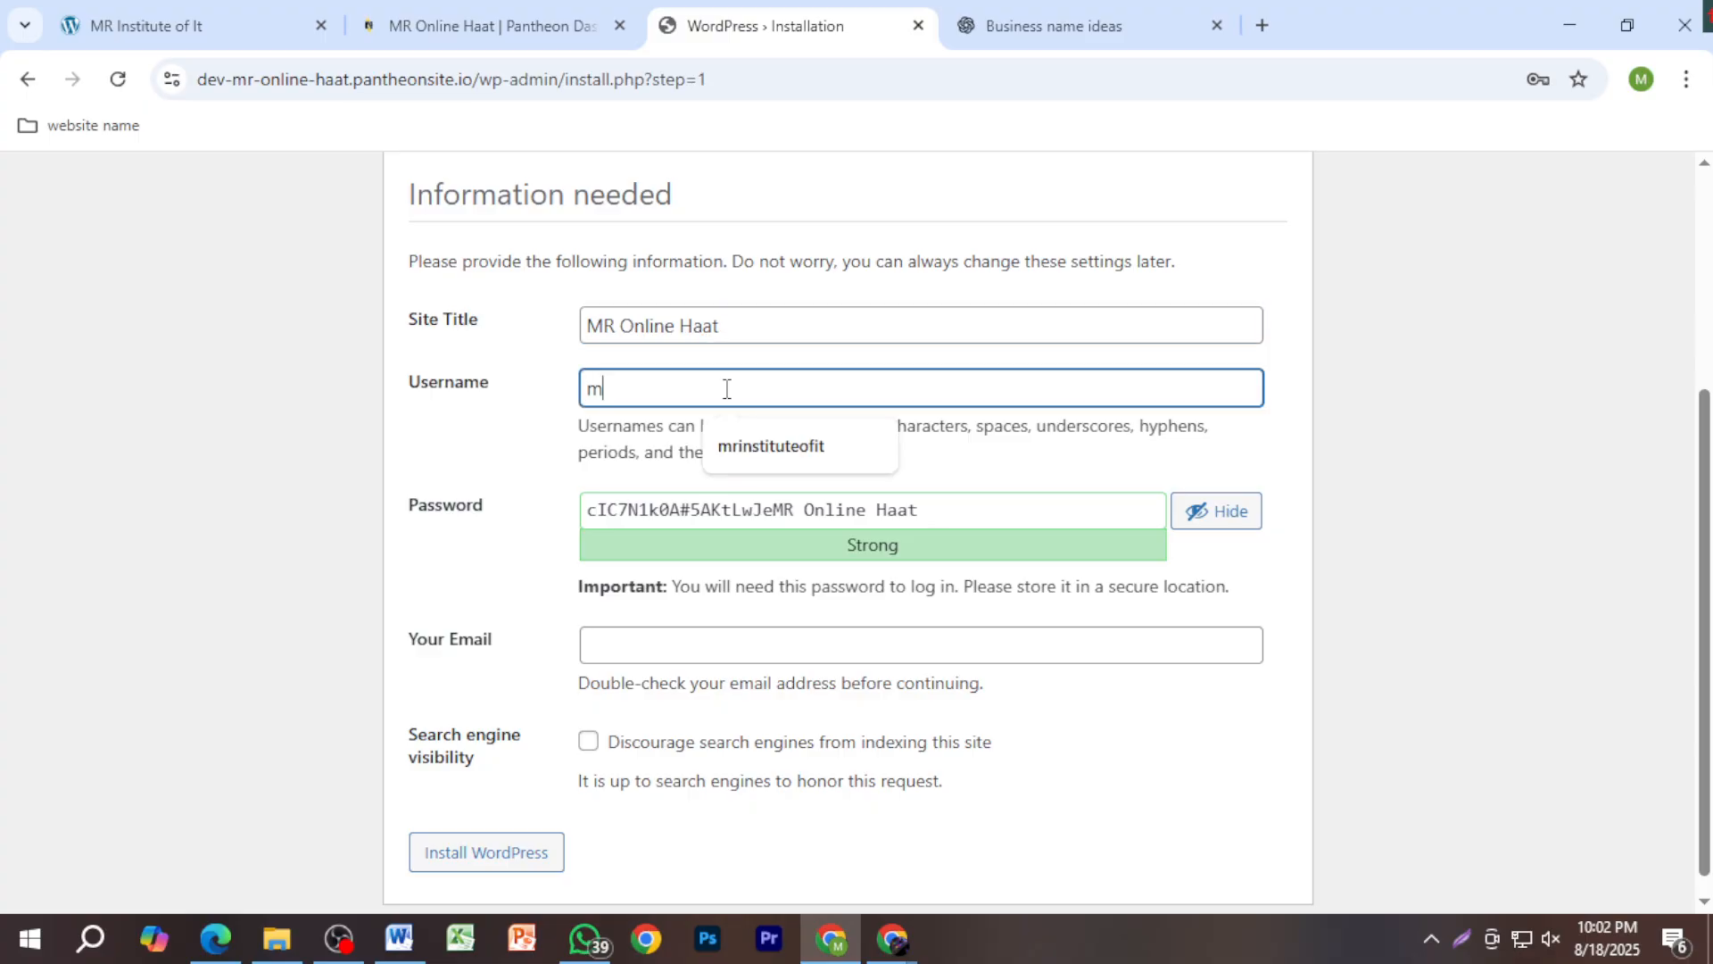
text(ron)
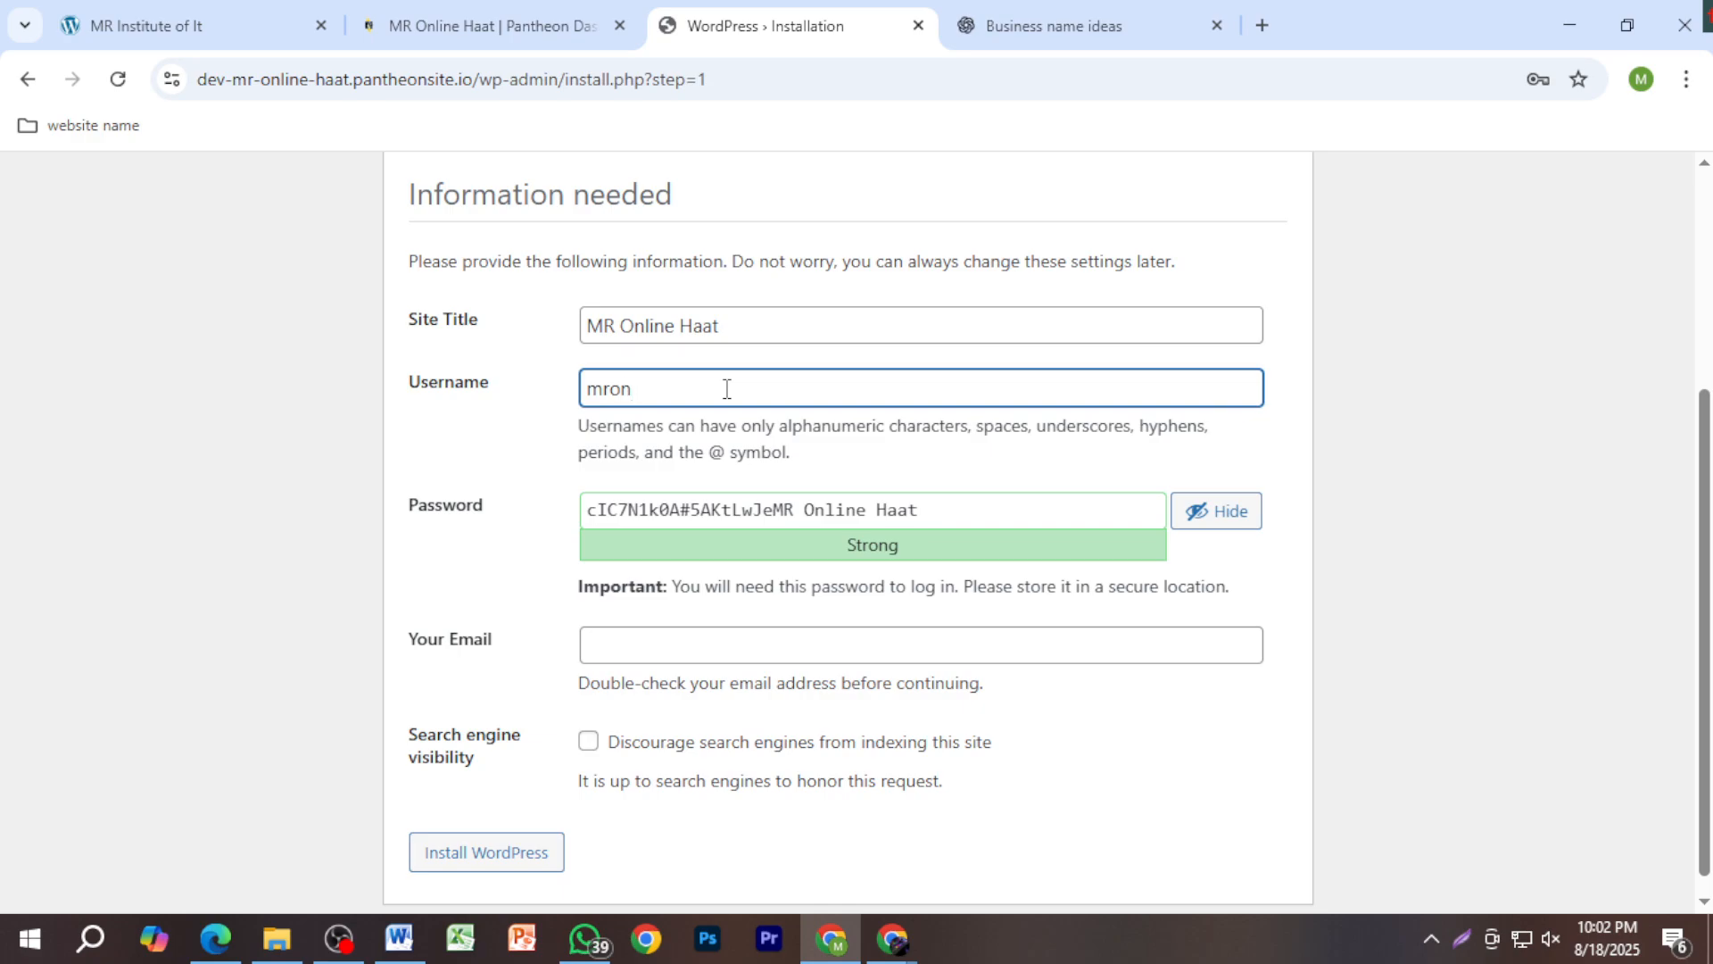
text(linehaat)
Step: Replace the generated password with a custom admin password and confirm use of the weak password
drag(728, 397, 557, 395)
key(ctrl+c)
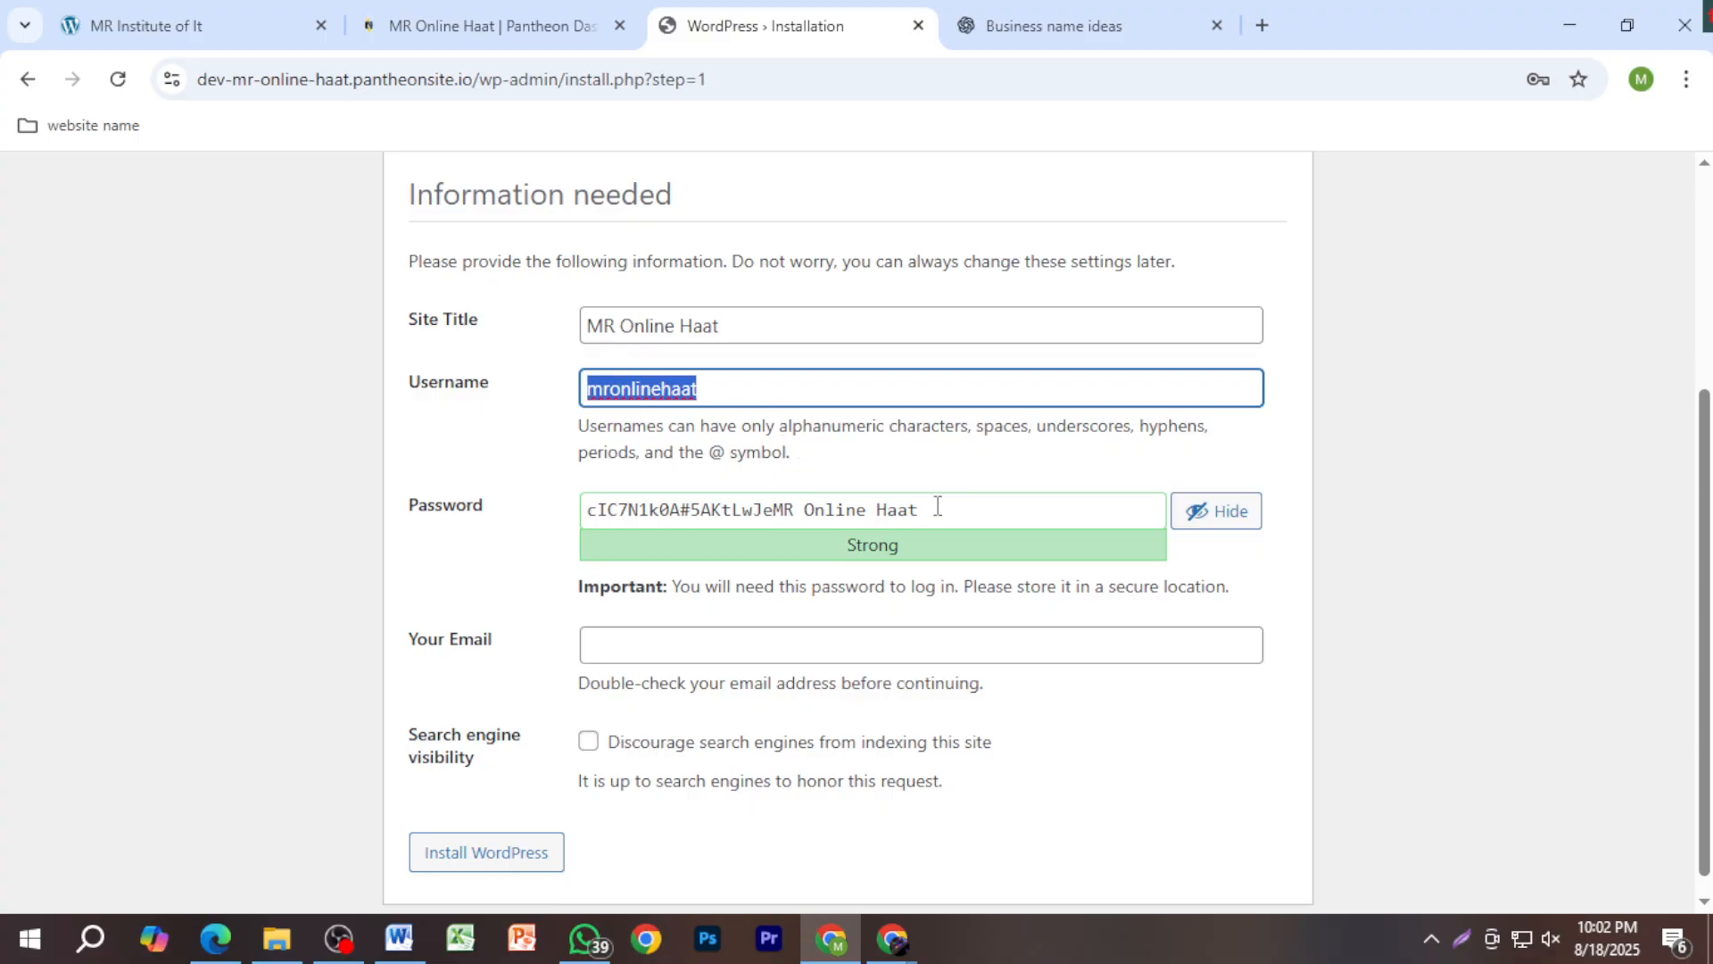
drag(937, 504, 507, 522)
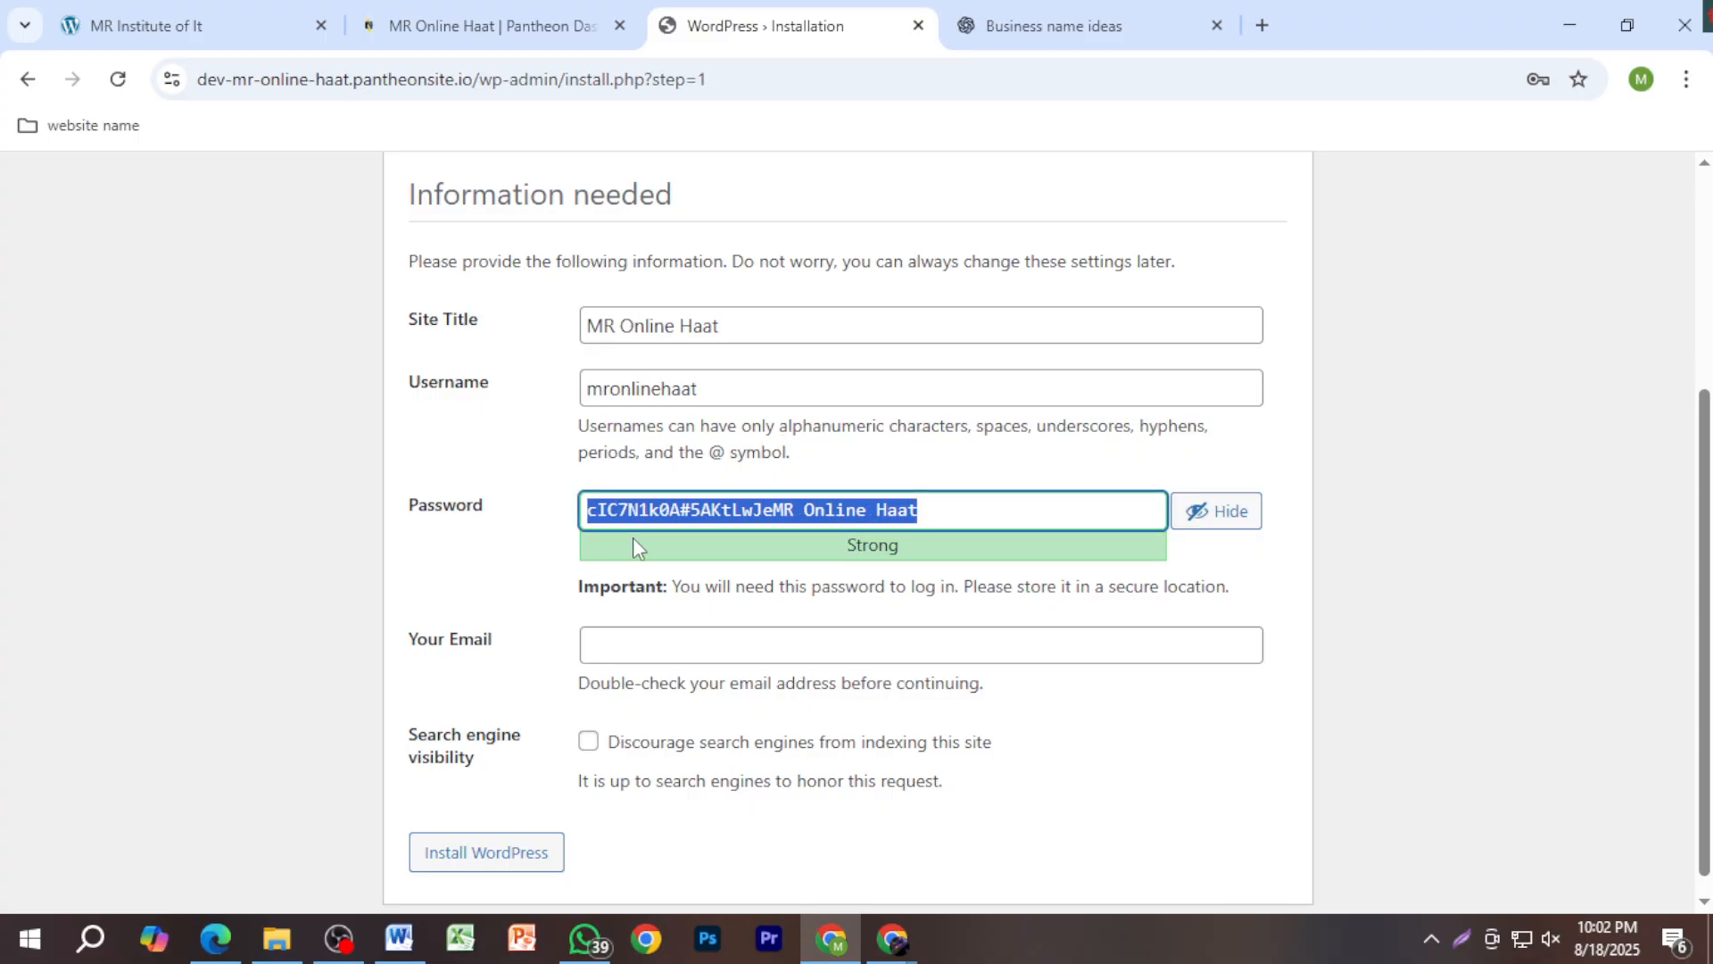
key(ctrl+v)
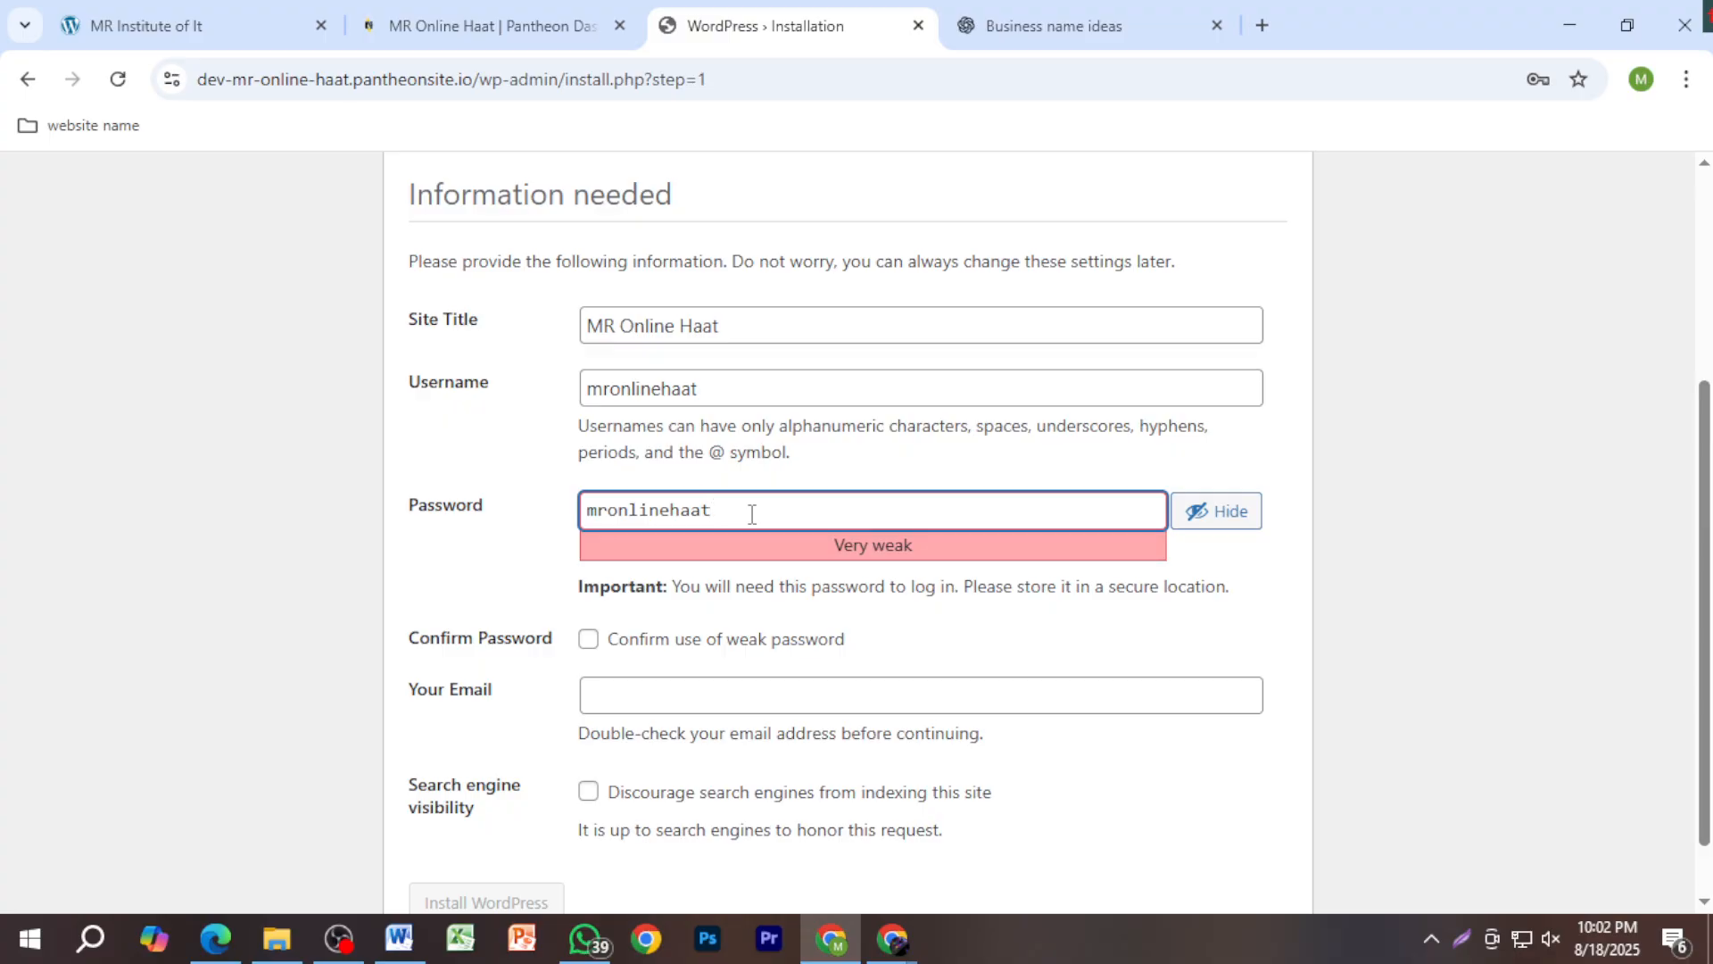
text(@)
click(591, 641)
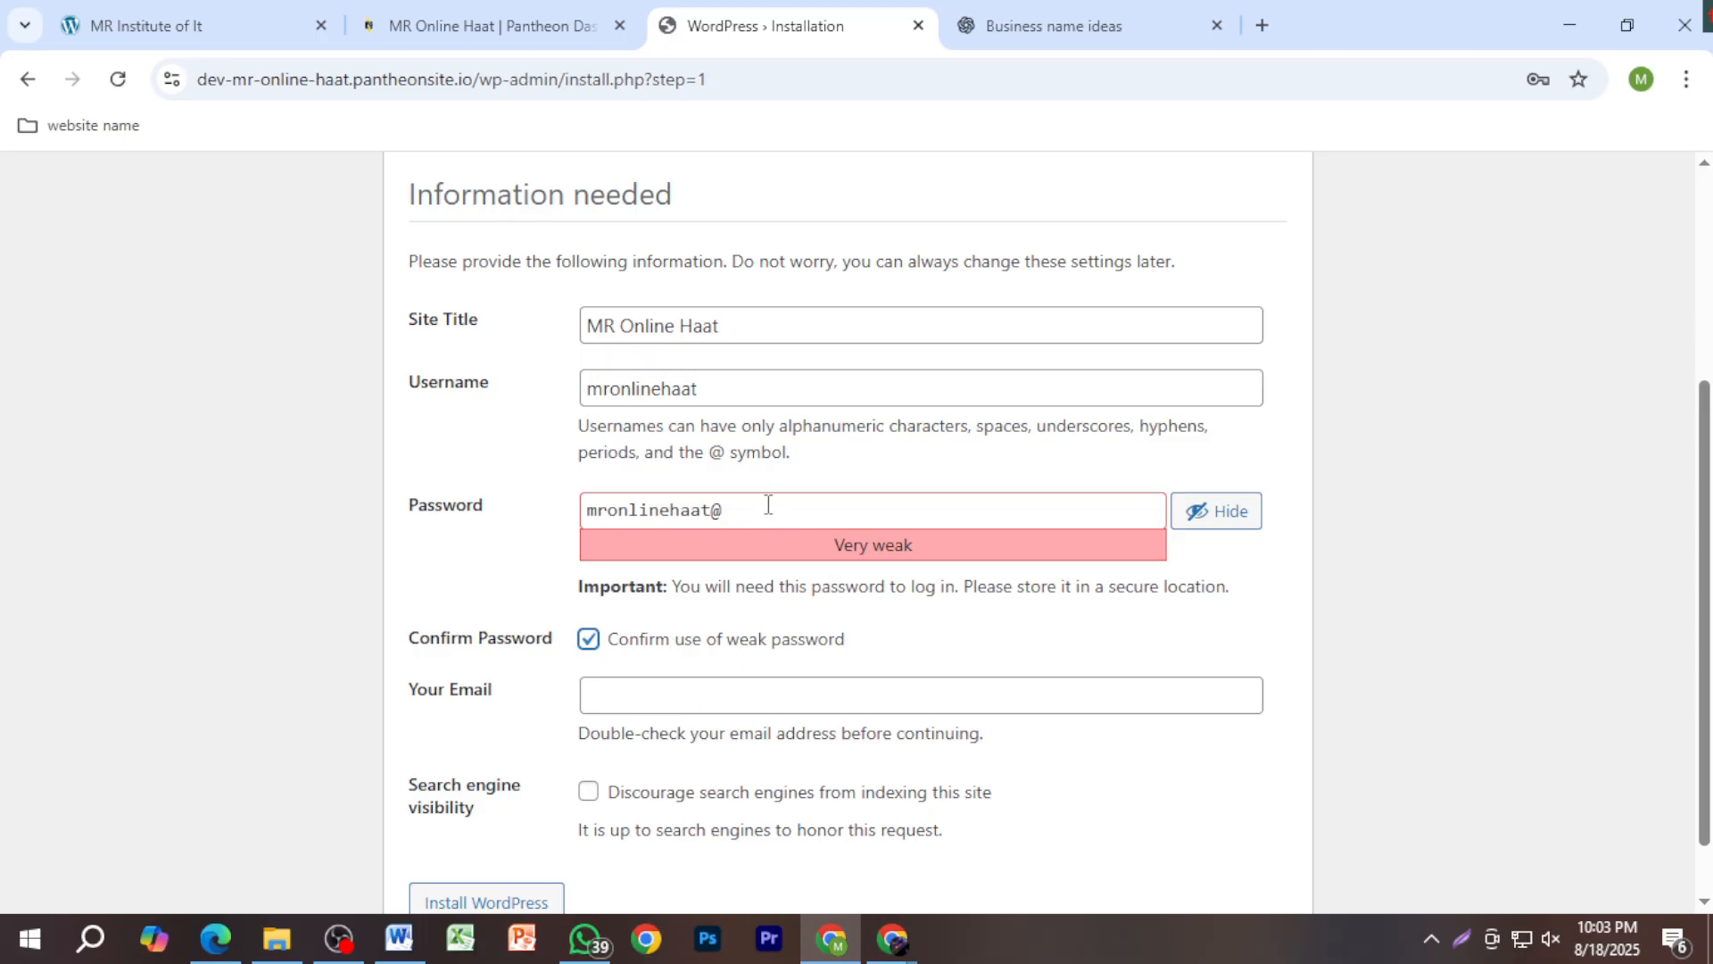
click(791, 705)
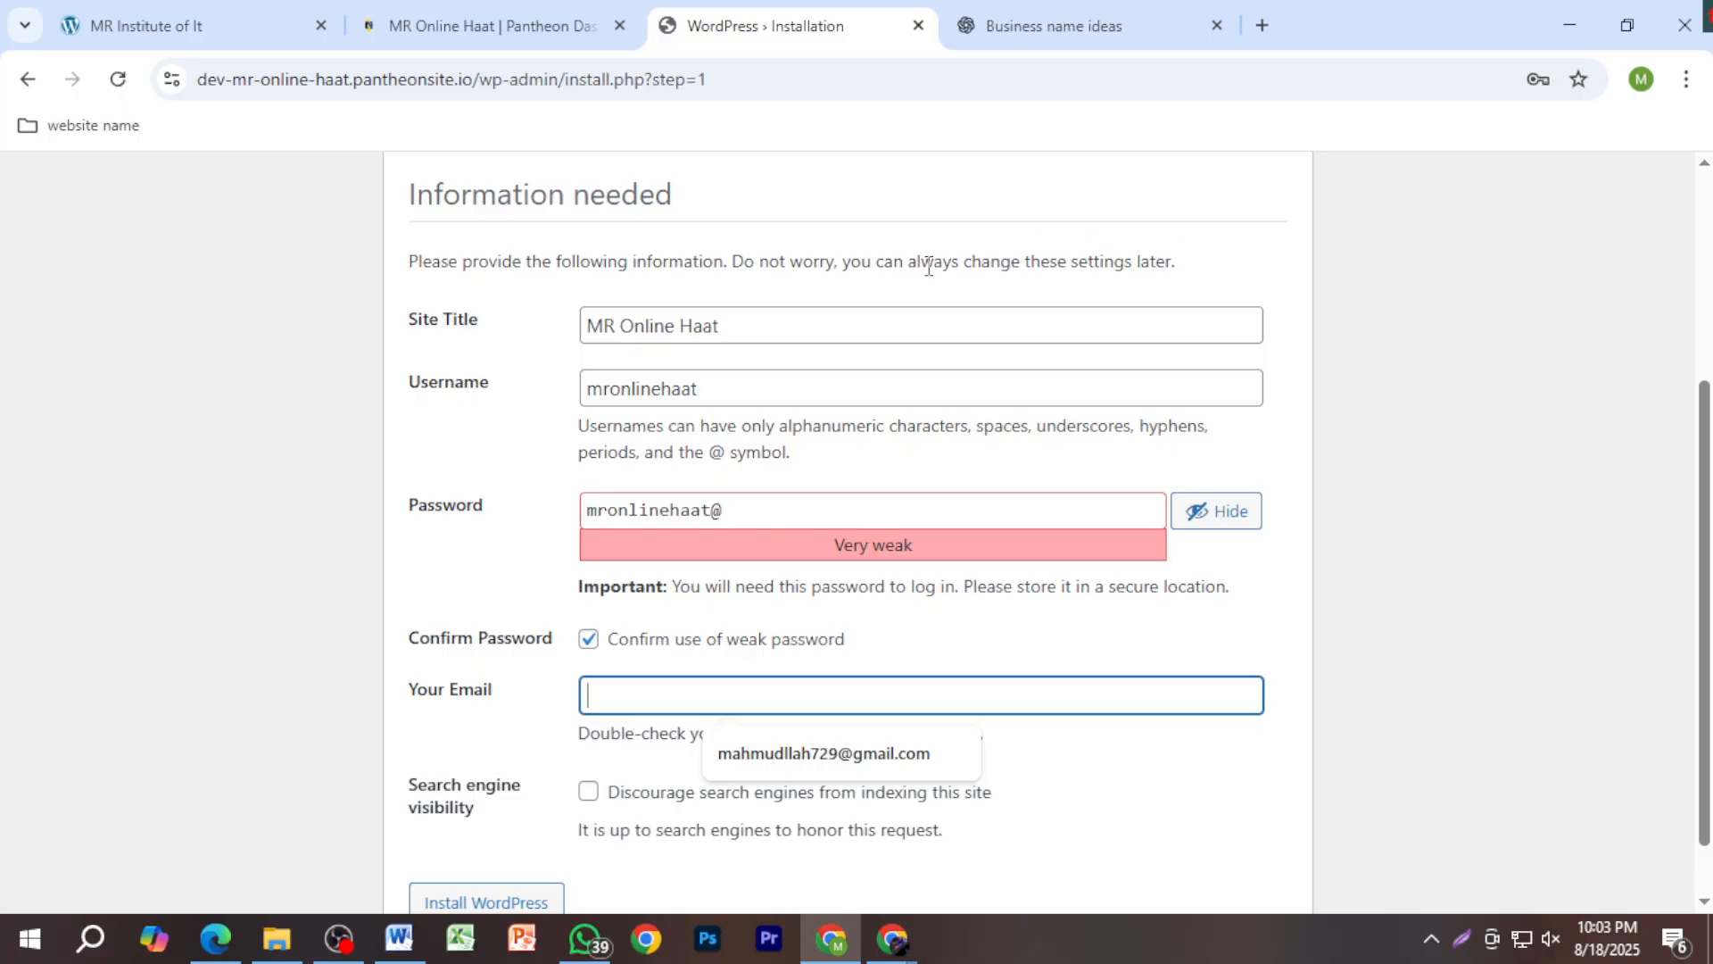
Step: Copy the signed-in Google account's e-mail and paste it into Your Email
click(1648, 90)
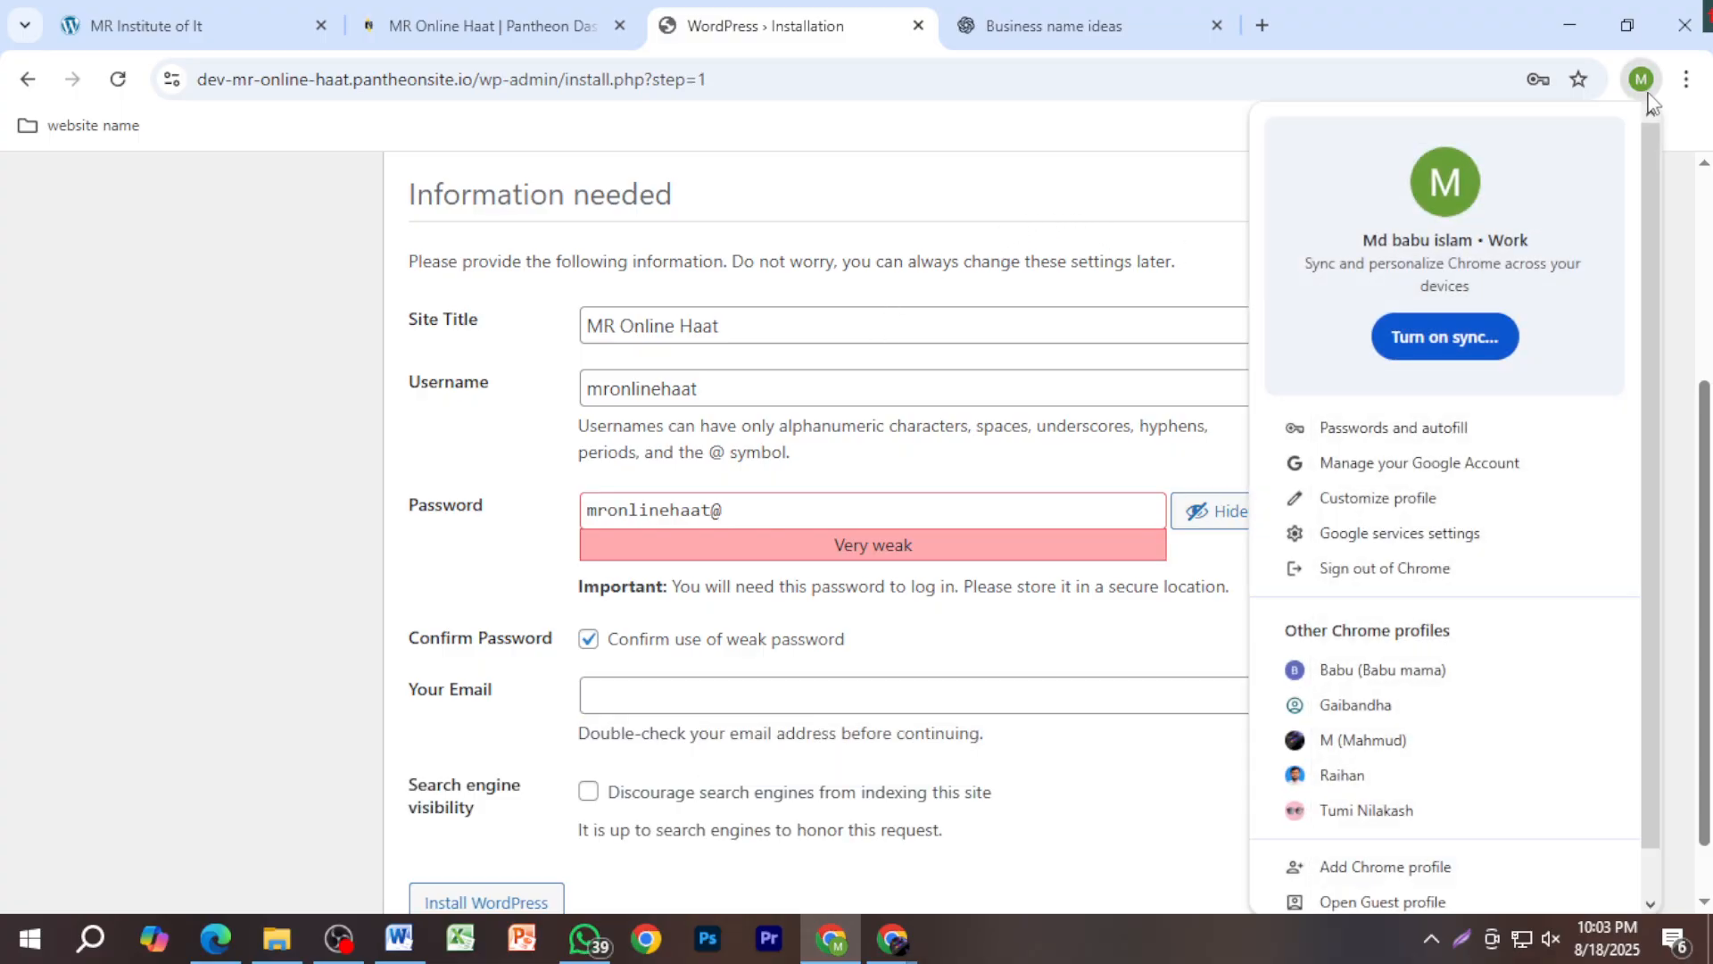
click(1262, 26)
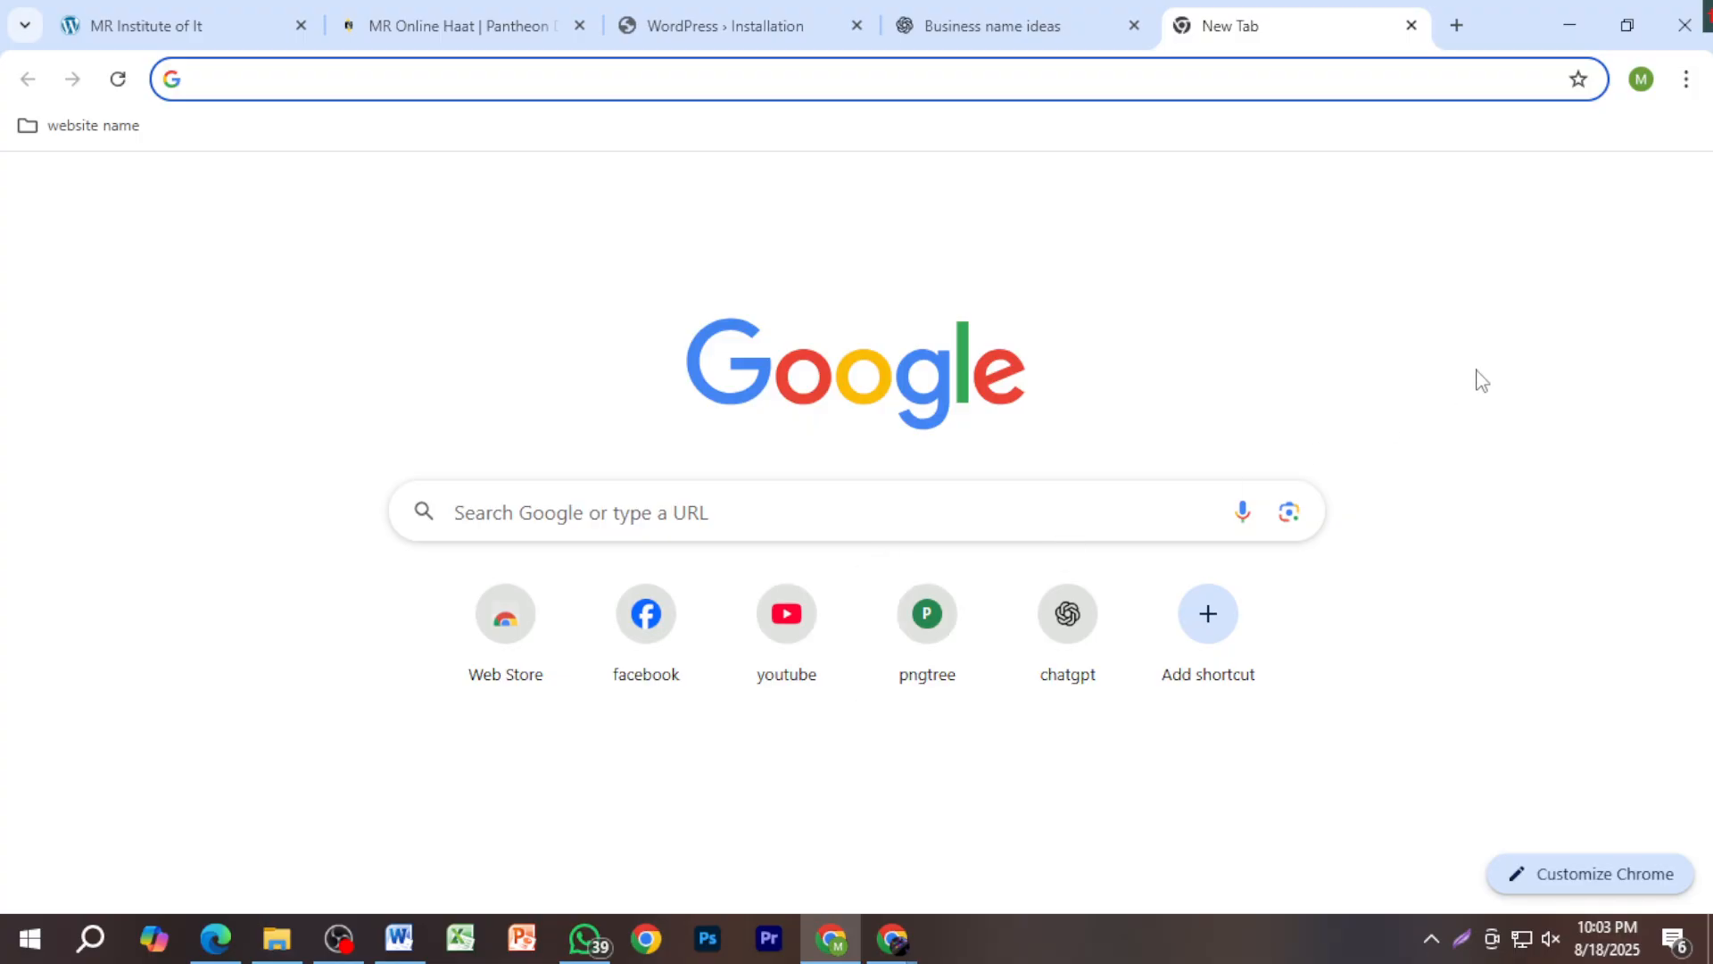
click(1602, 200)
click(1683, 208)
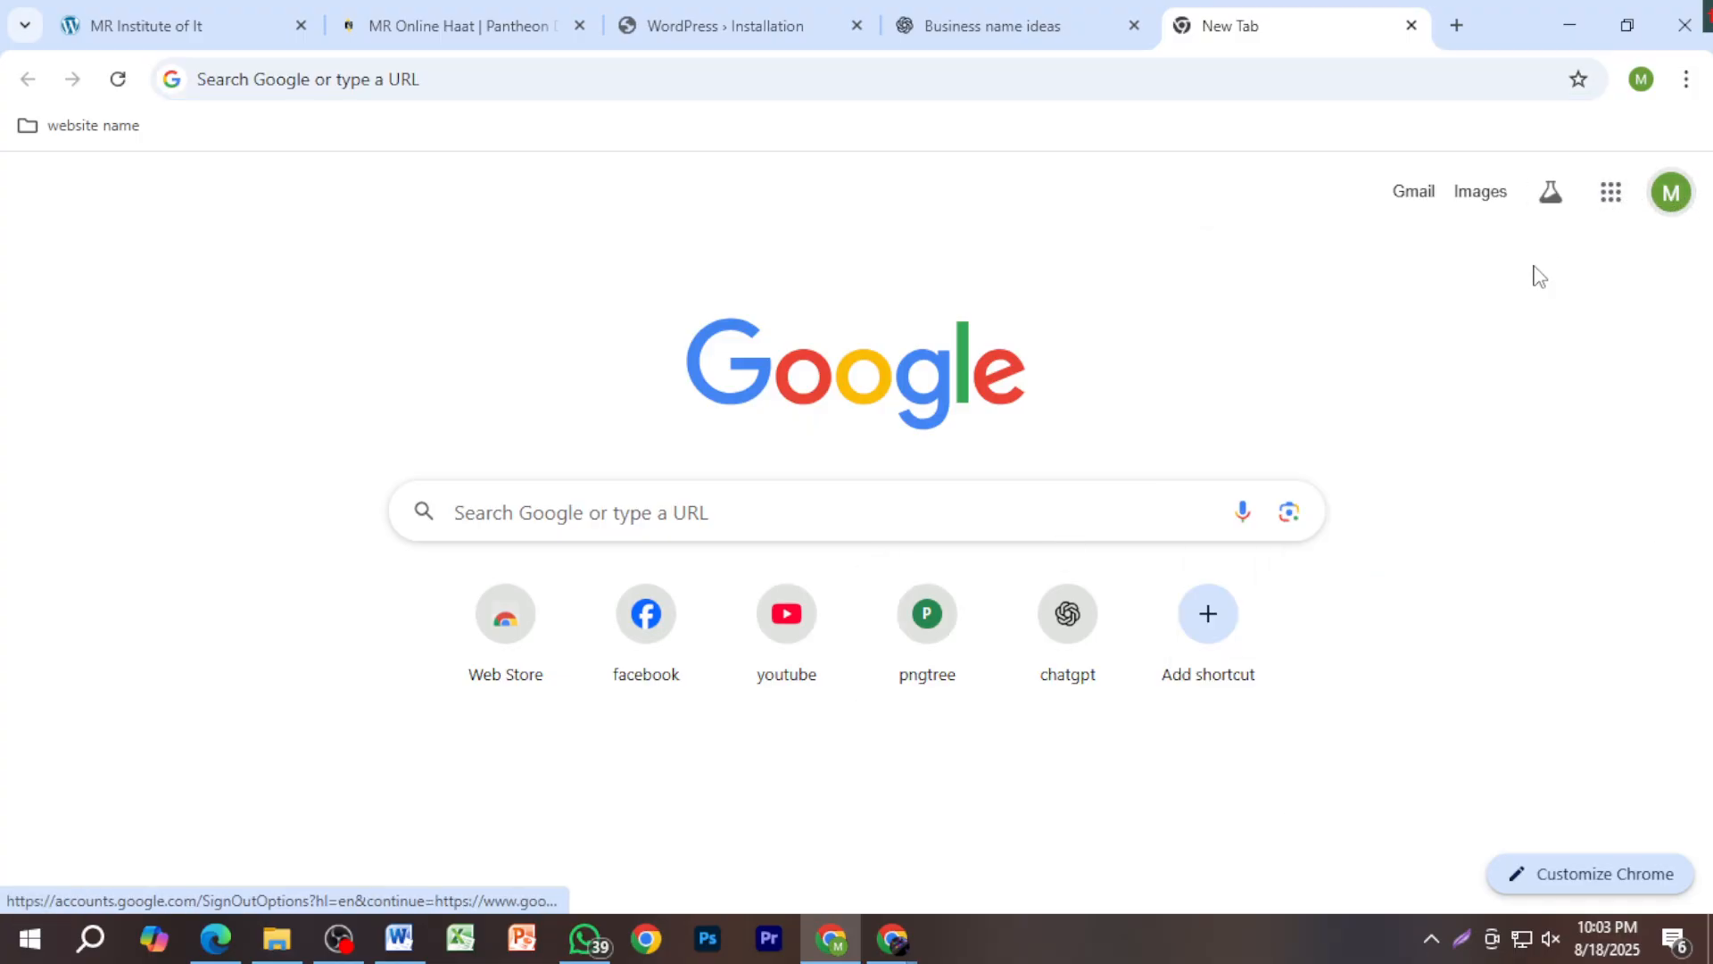
click(1663, 205)
drag(1581, 267, 1246, 278)
key(ctrl+c)
click(1658, 268)
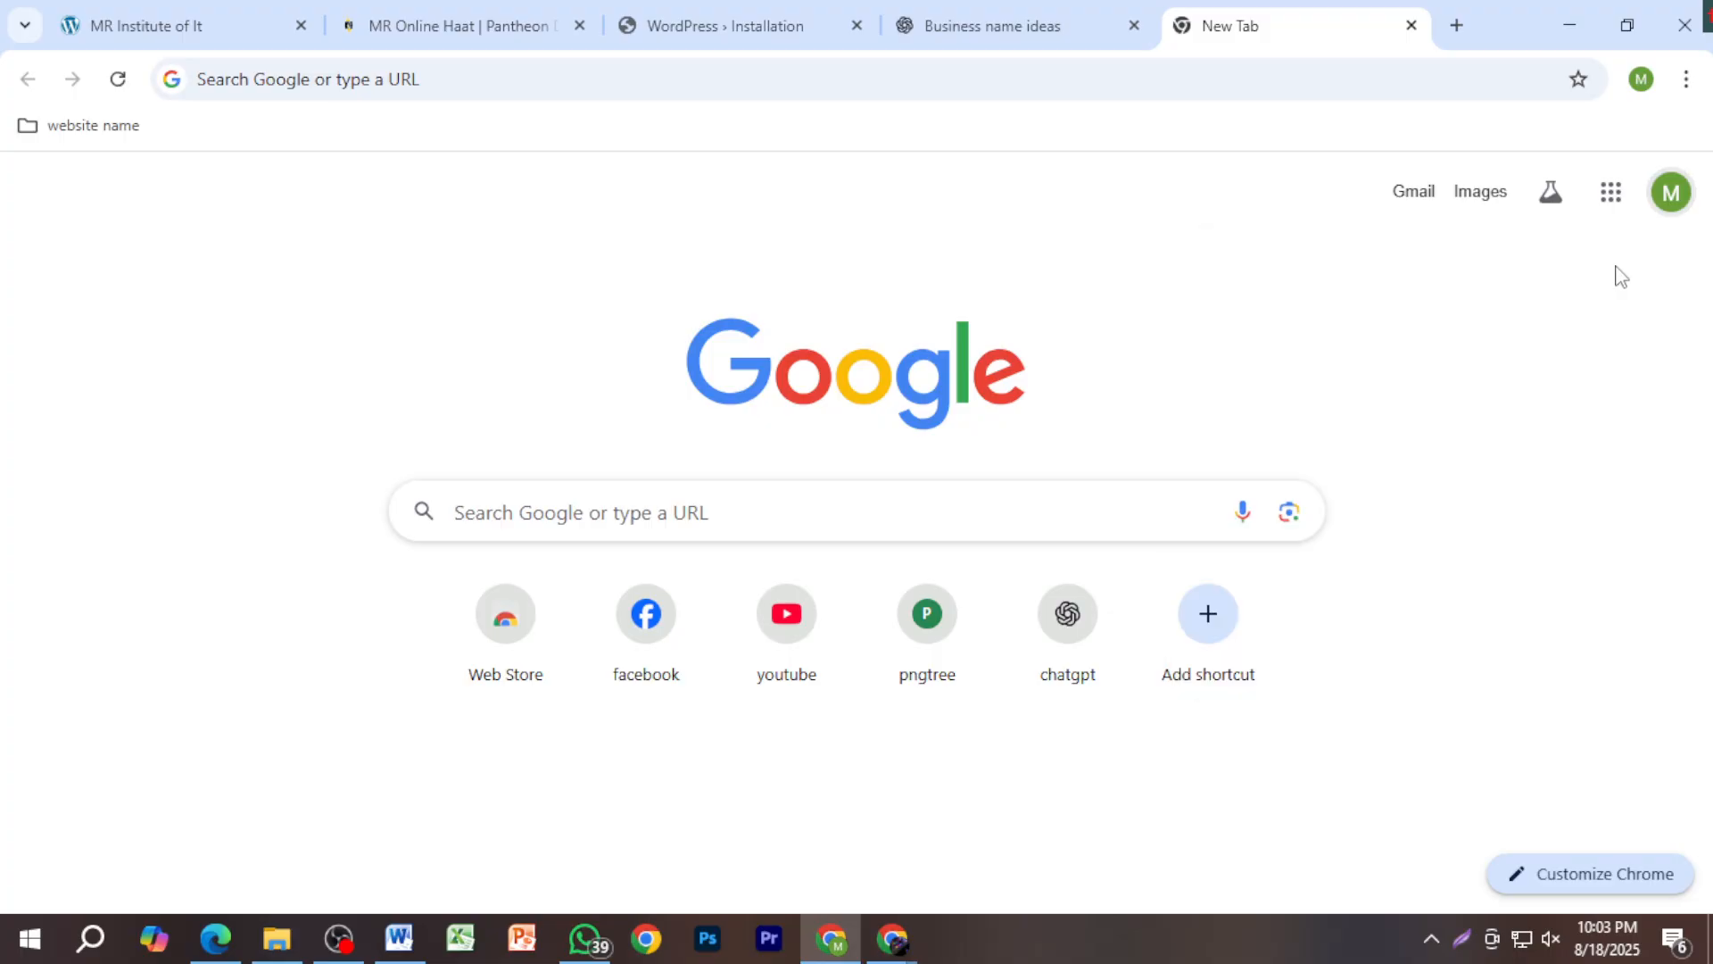
click(775, 25)
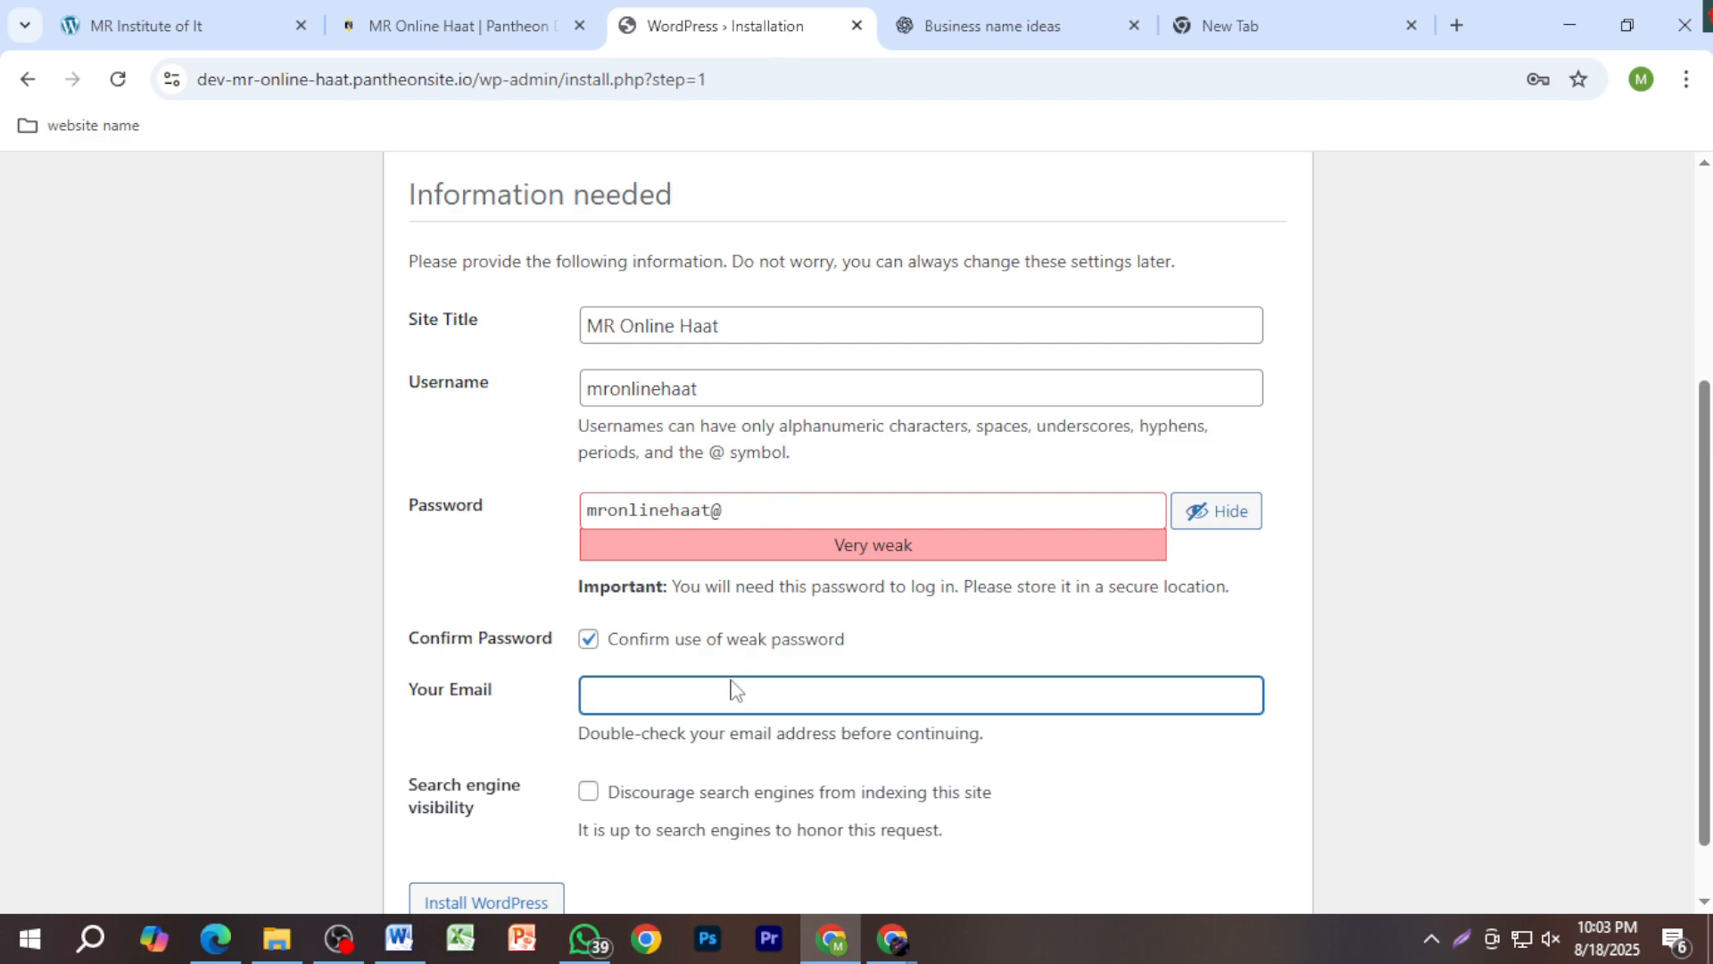
key(ctrl+v)
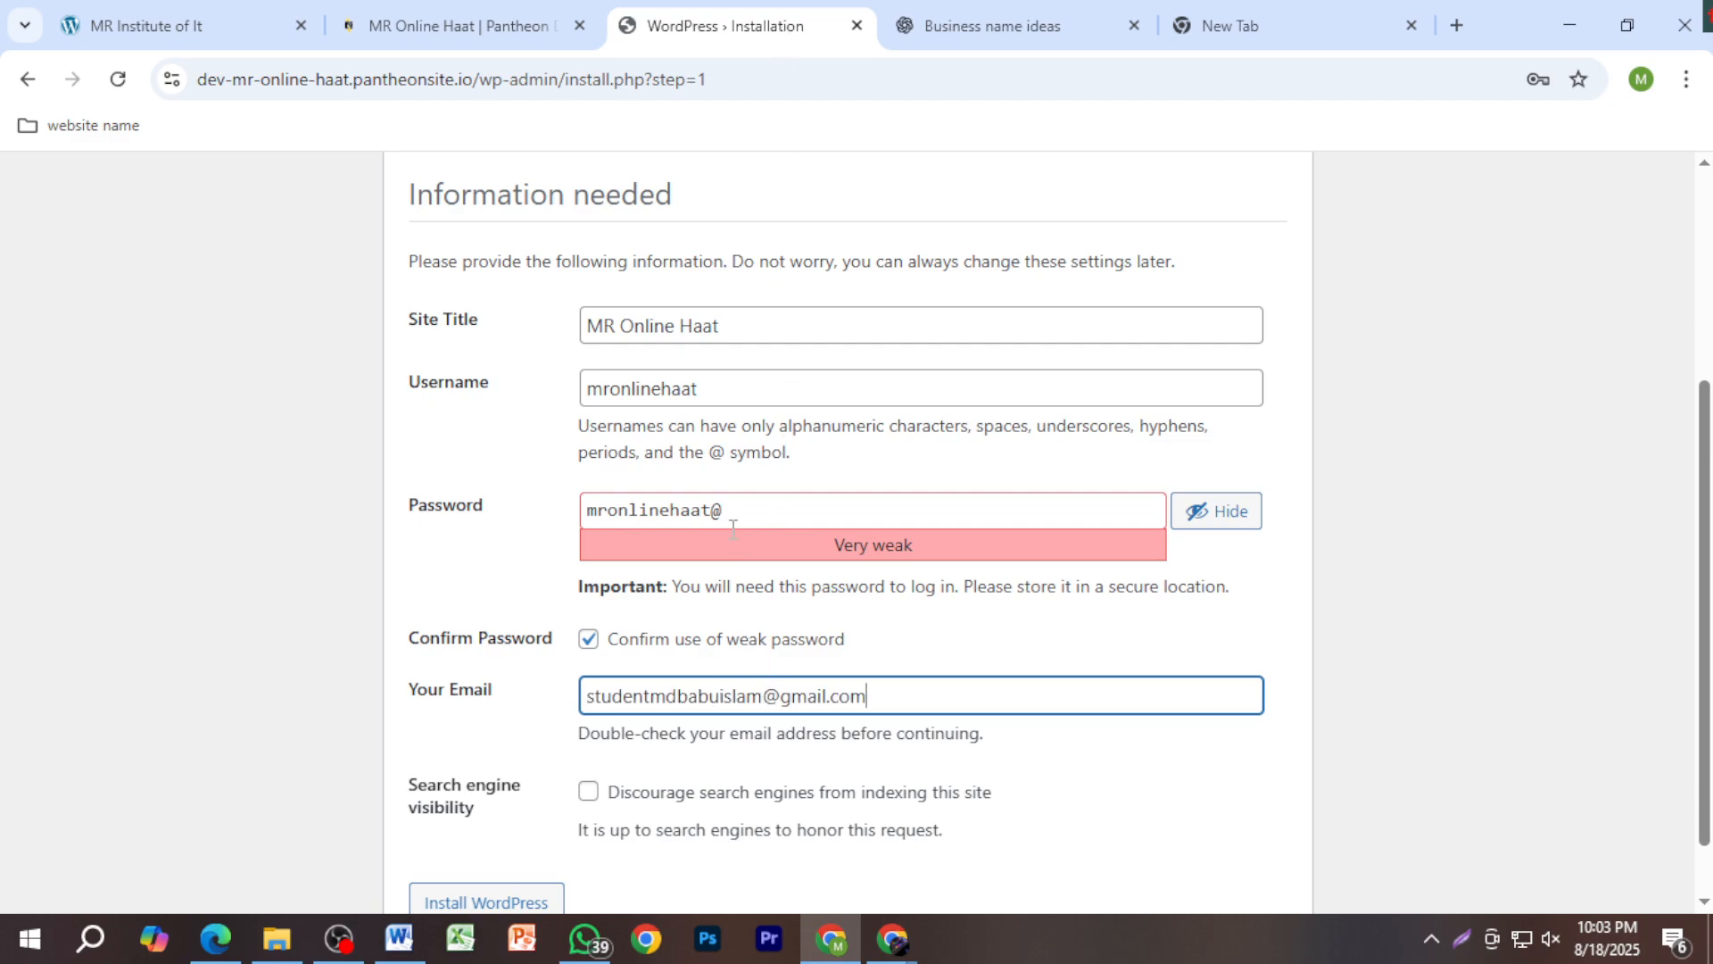
Step: Copy the admin password into the Word notes on a new line below the third URL
drag(751, 505, 555, 513)
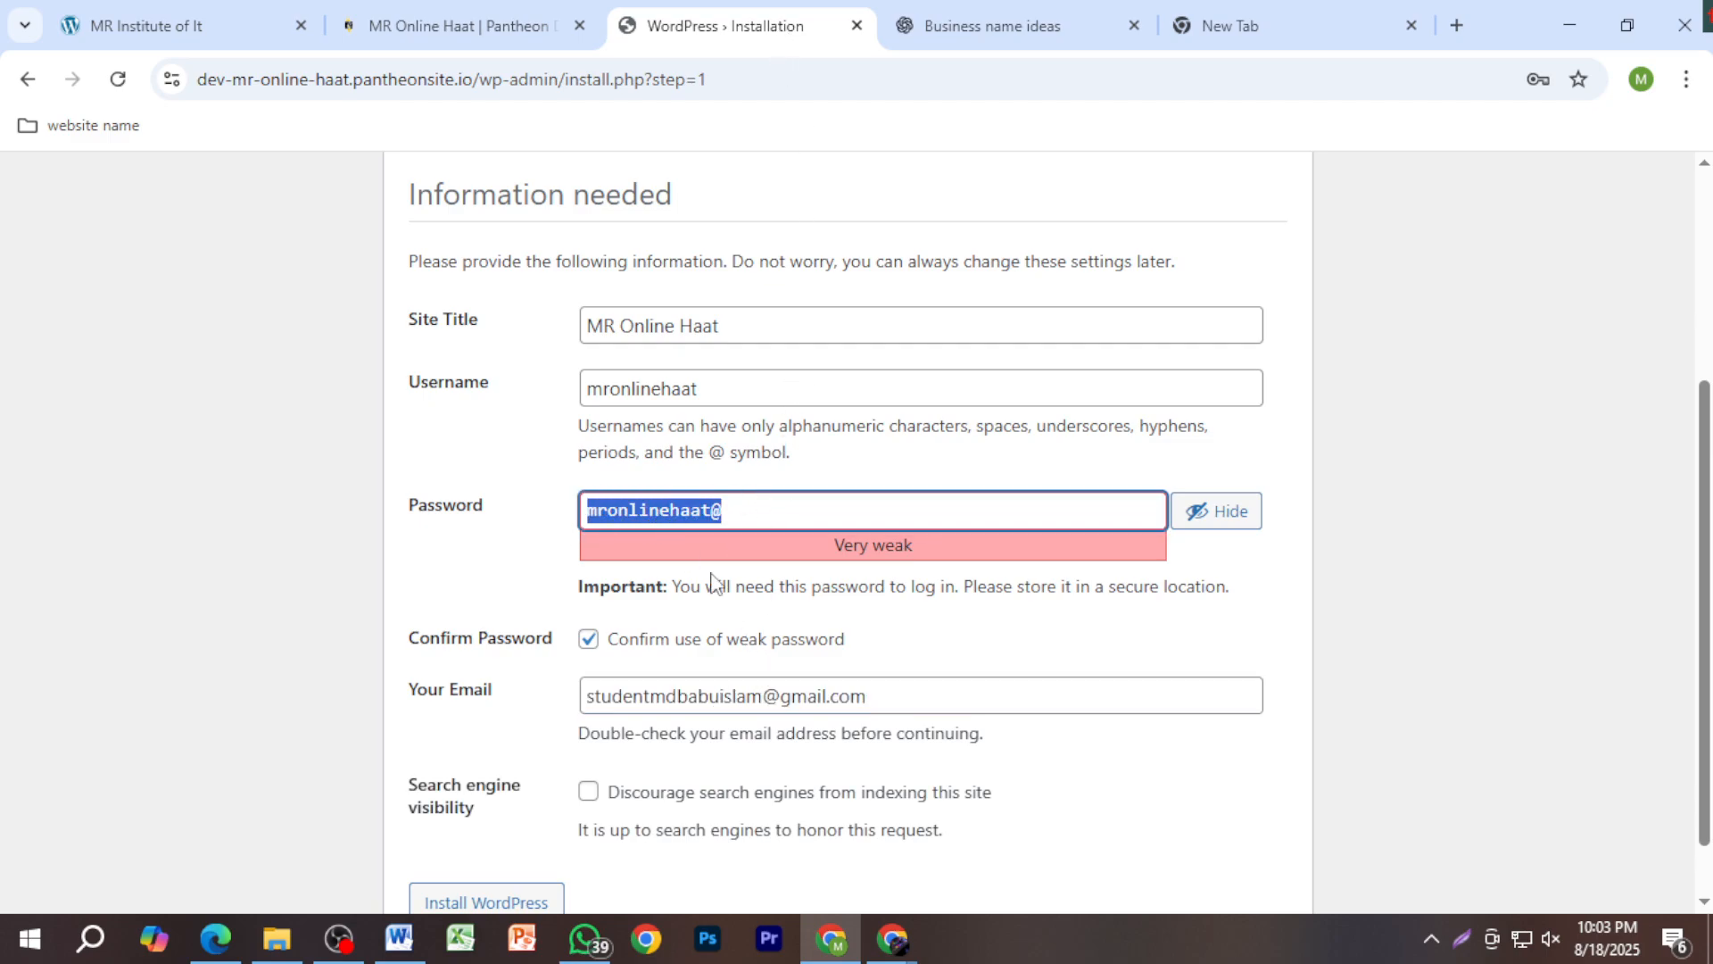
click(404, 944)
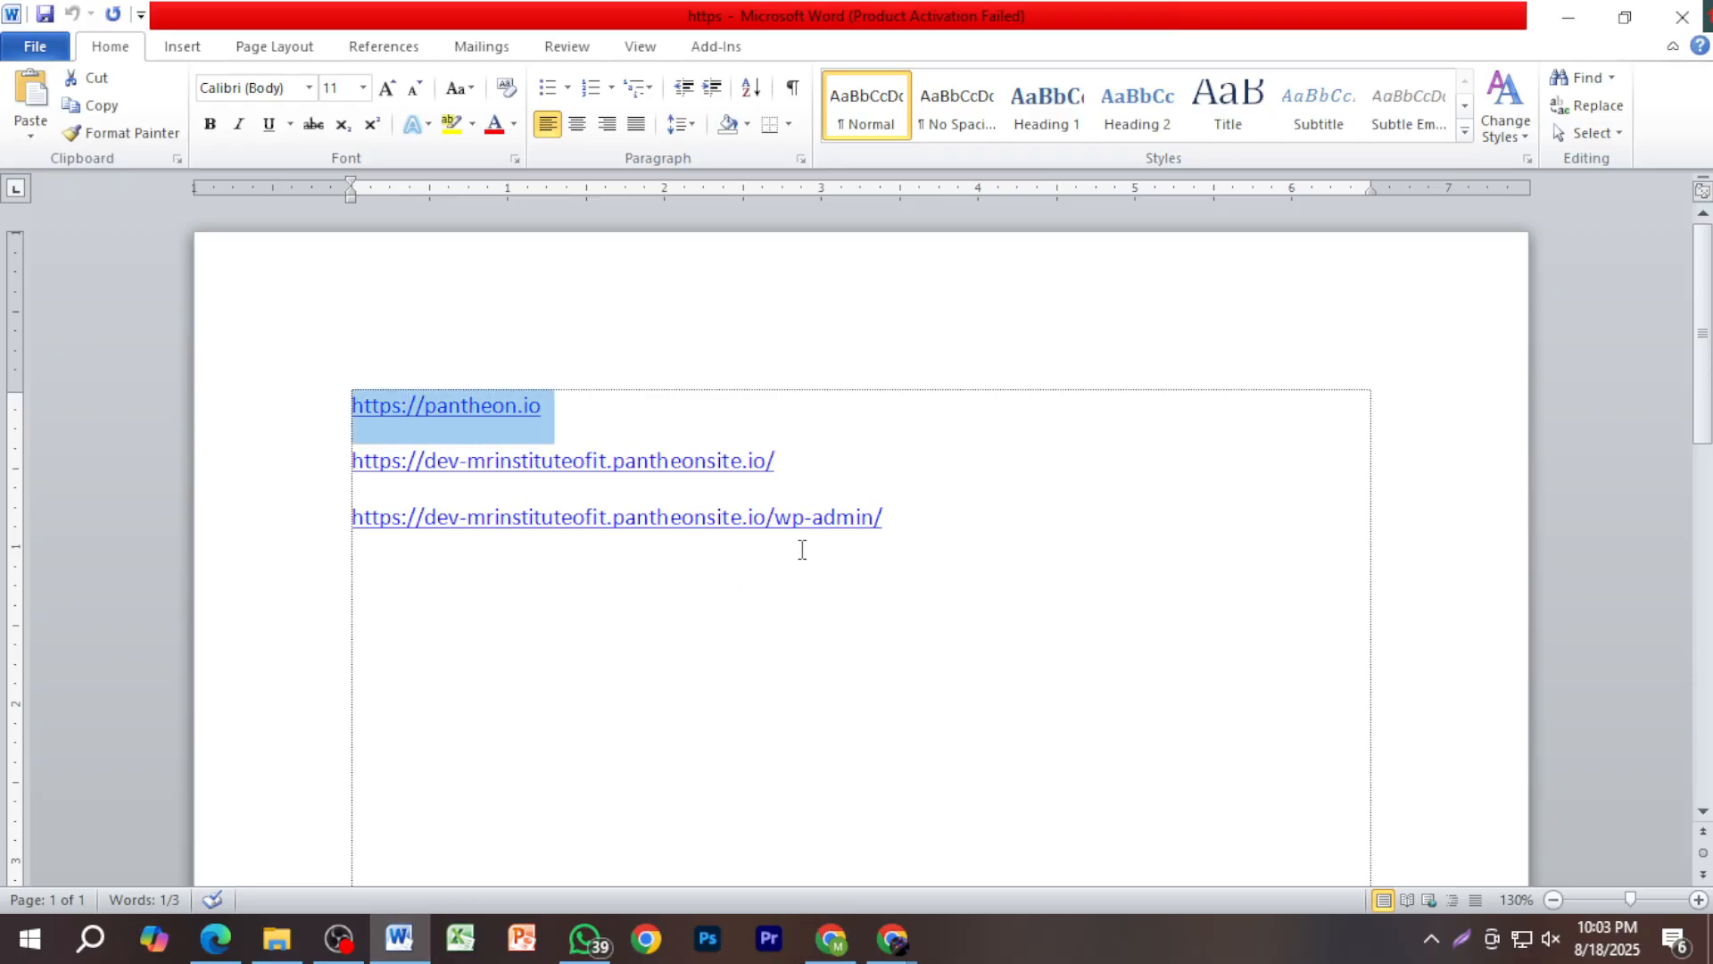
click(887, 515)
key(Return)
text(mronlinehaat@v)
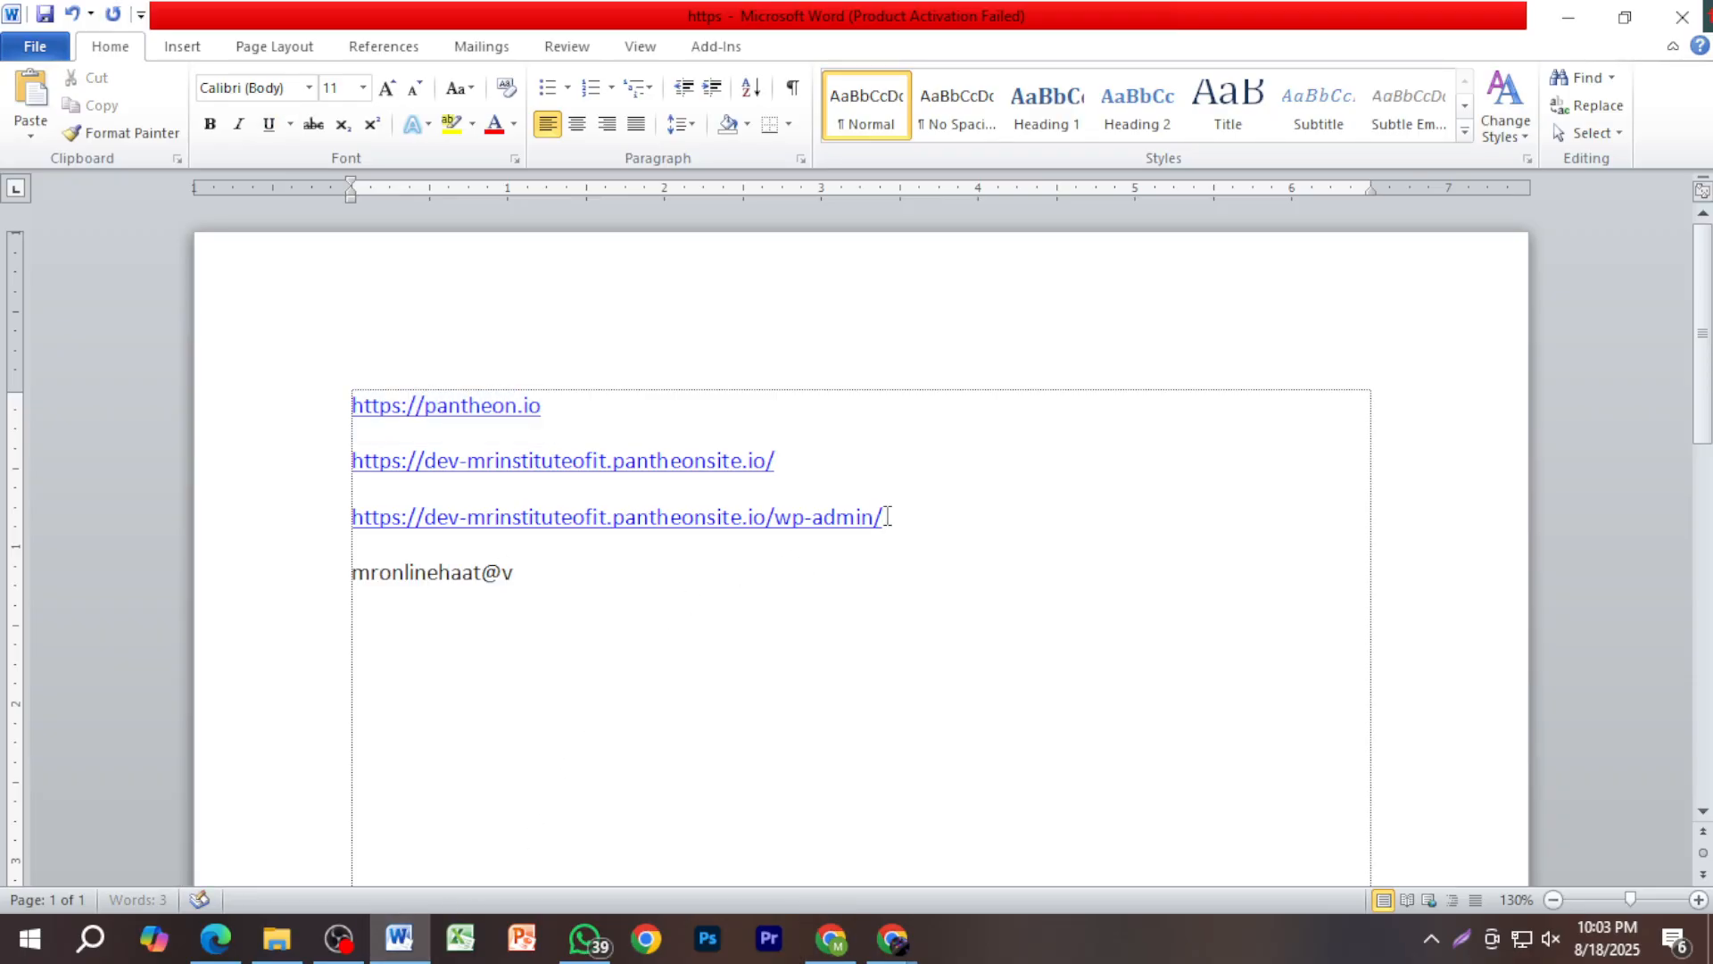
key(BackSpace)
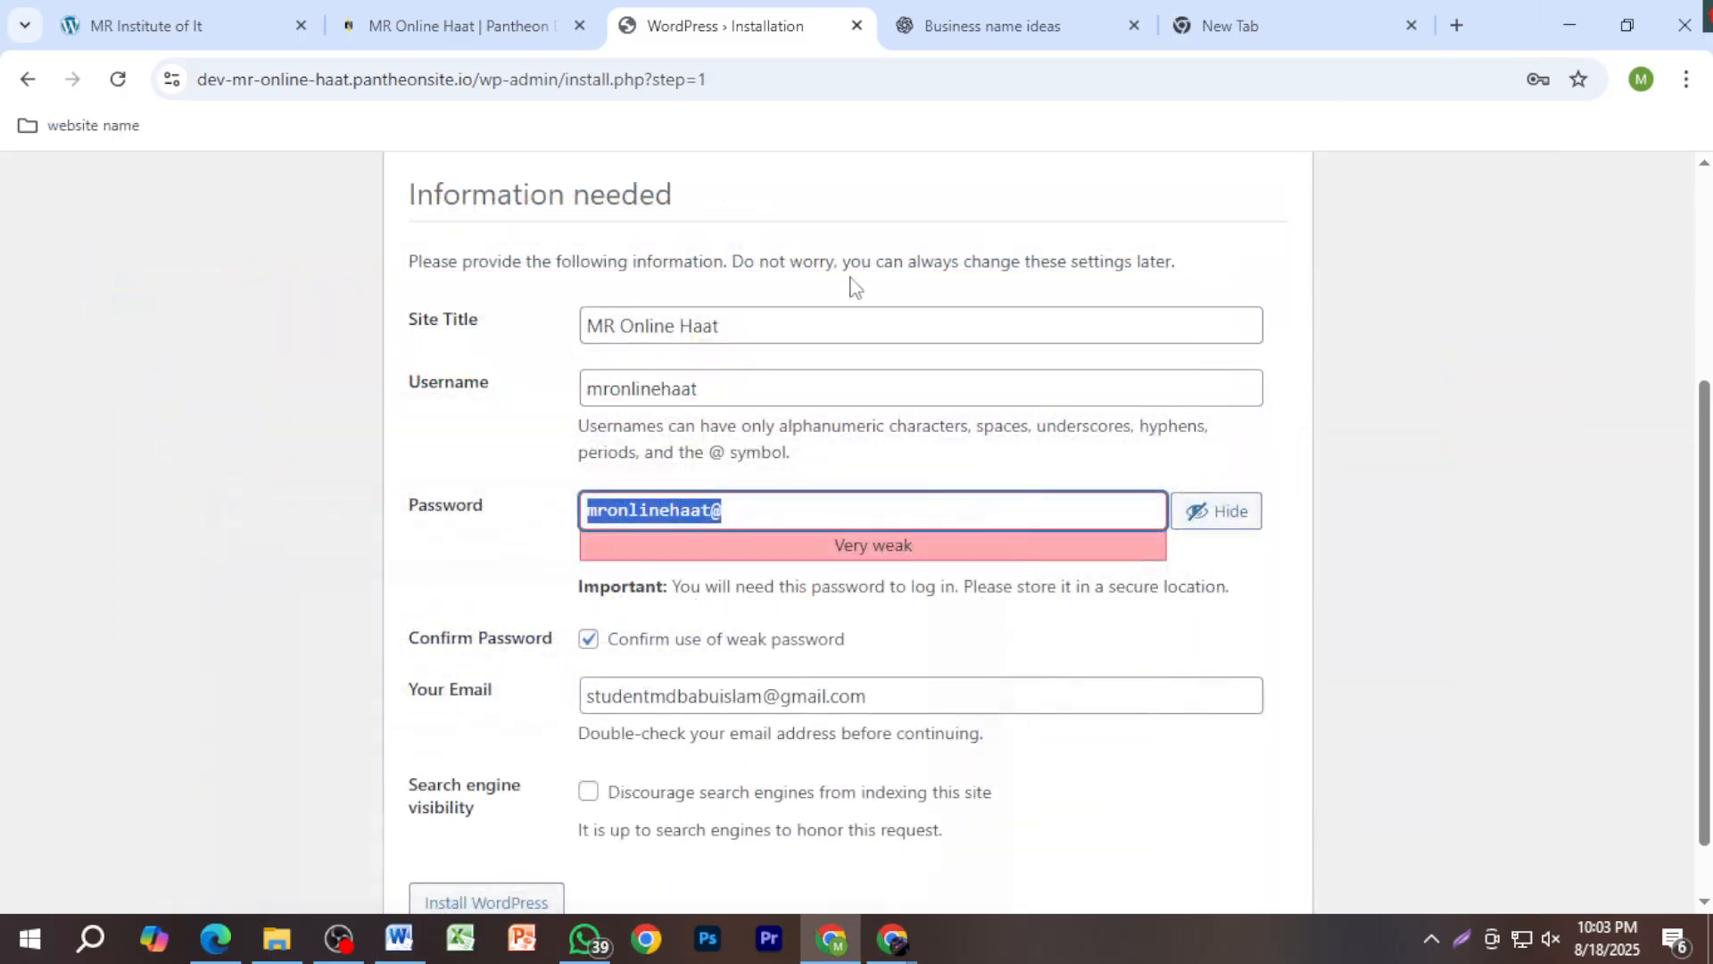
Step: Copy the admin username into Word on a new line below the password
click(1568, 17)
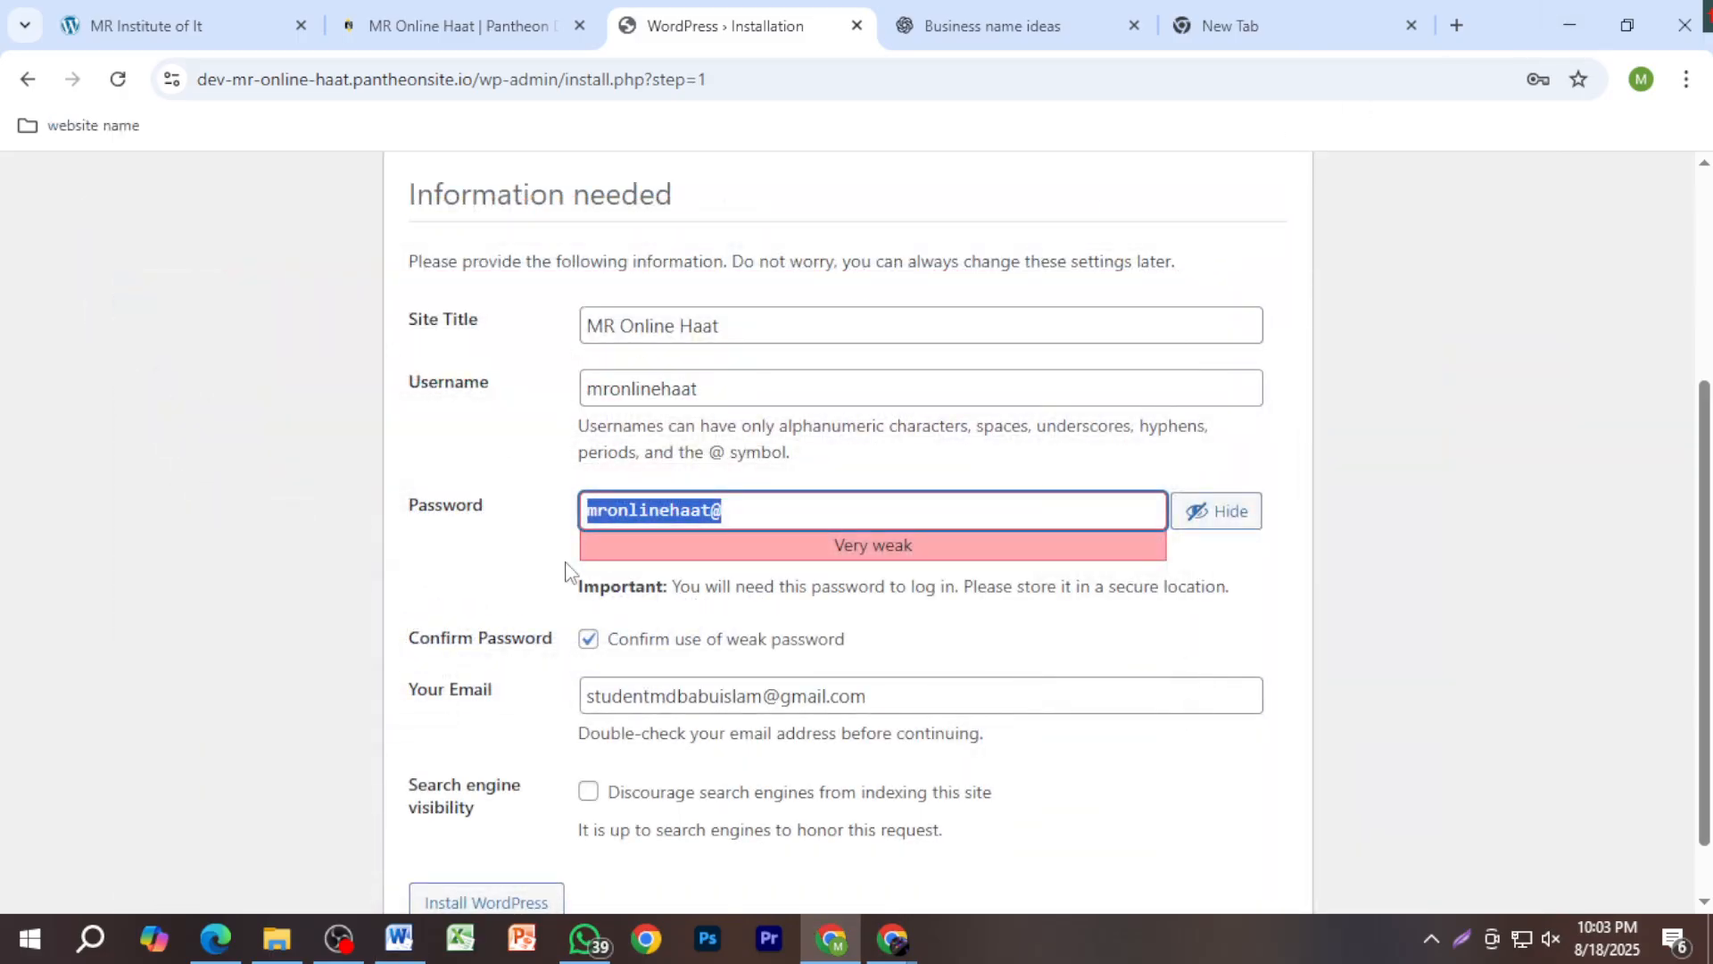
click(755, 496)
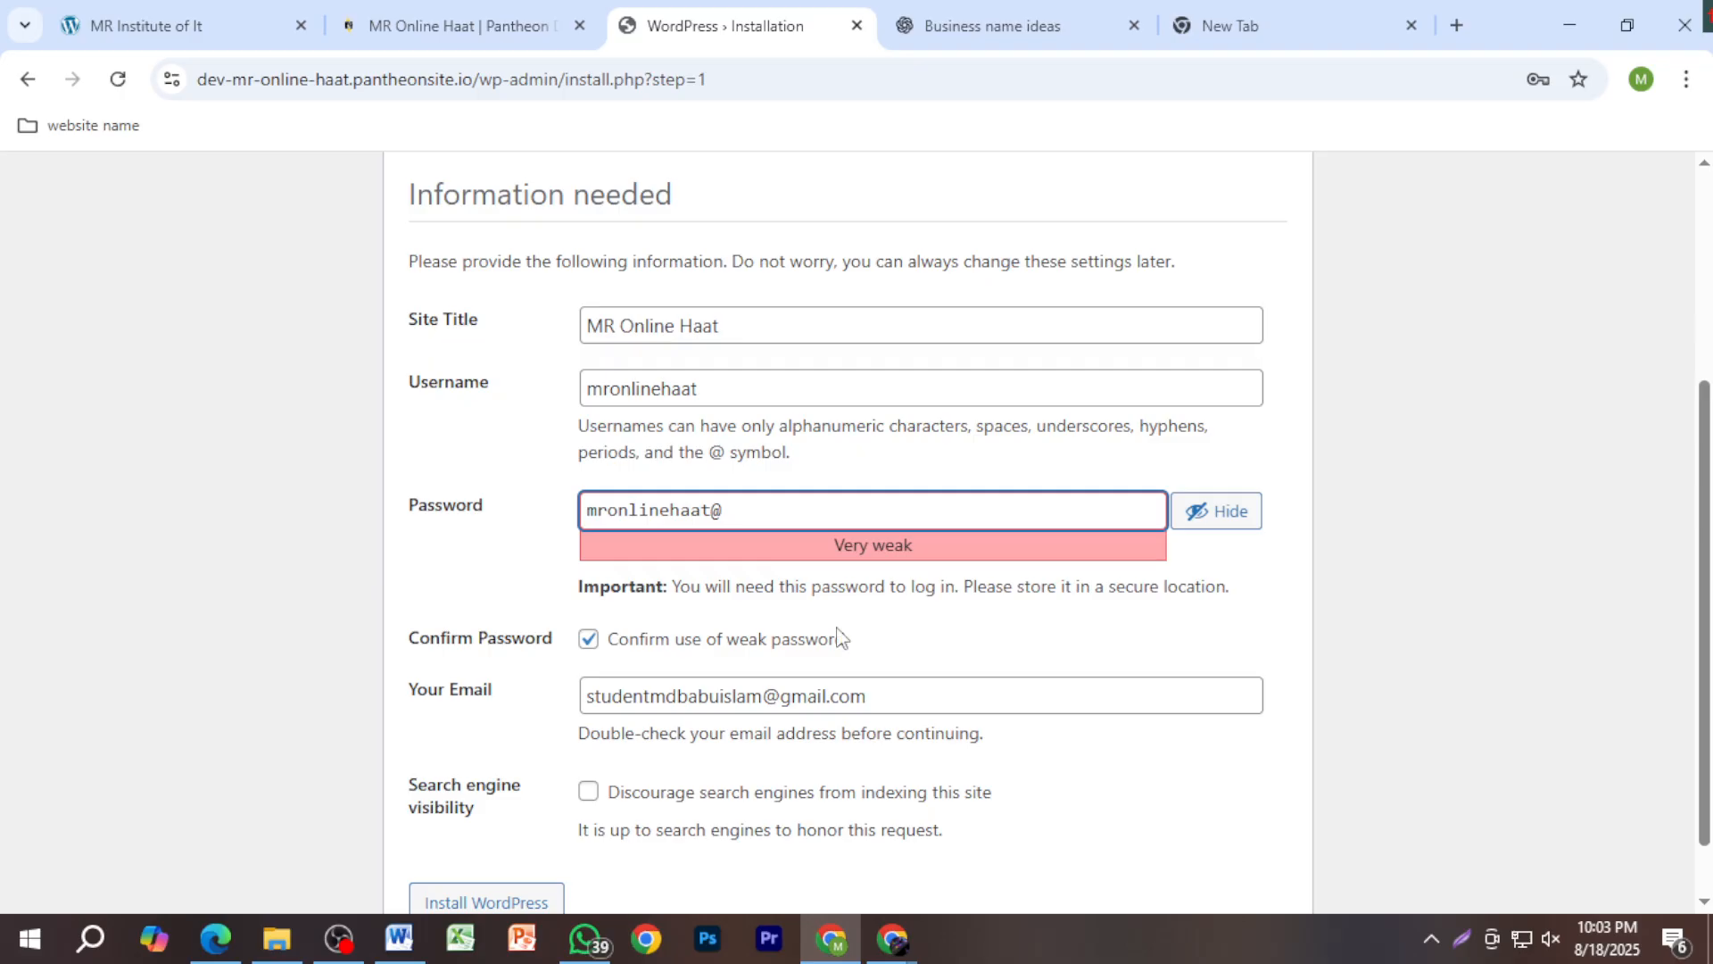
drag(711, 389, 562, 415)
key(ctrl+c)
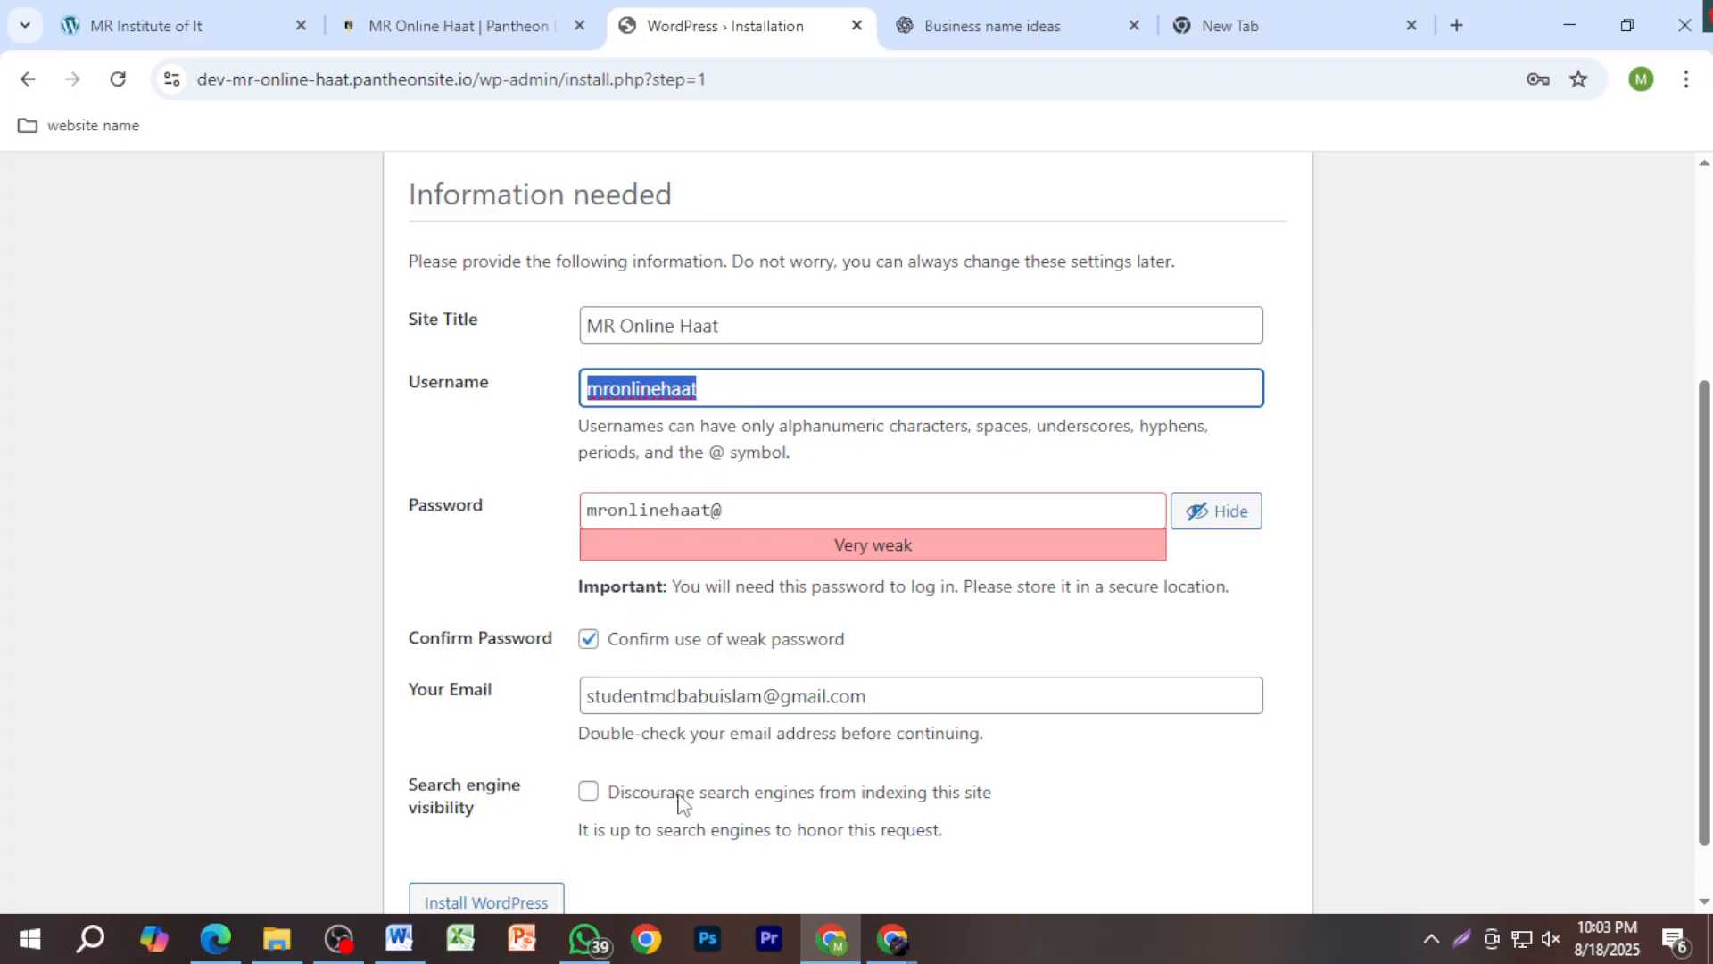
click(399, 937)
click(527, 585)
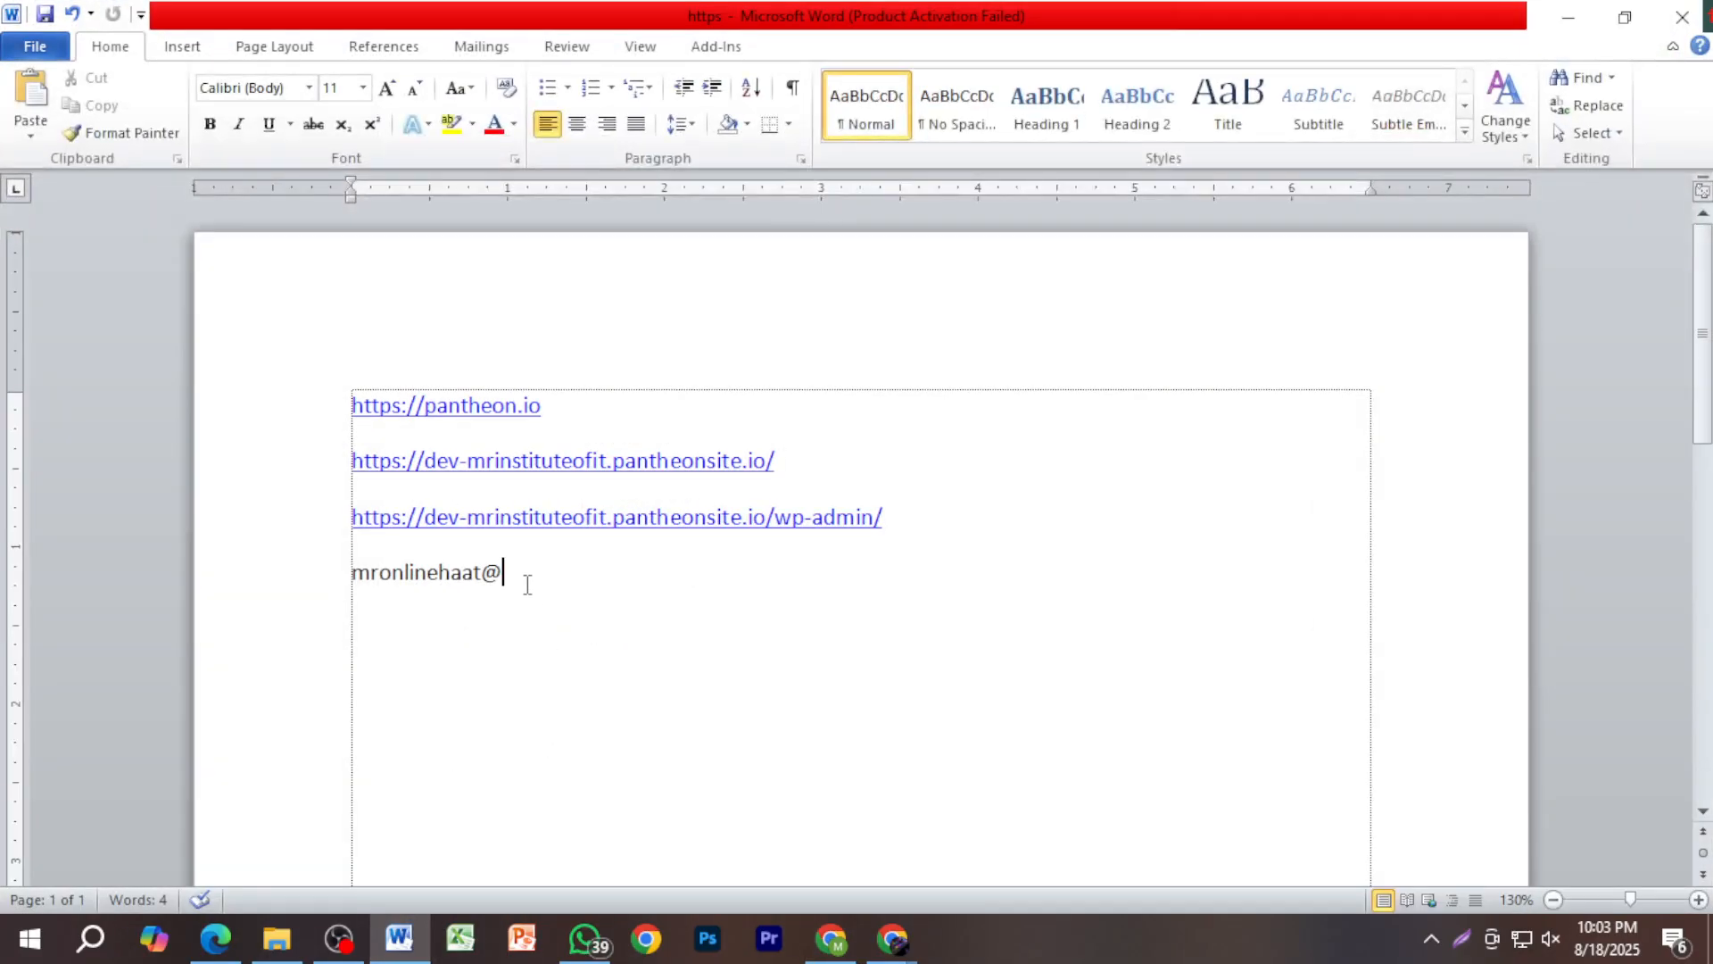
key(Return)
key(ctrl+v)
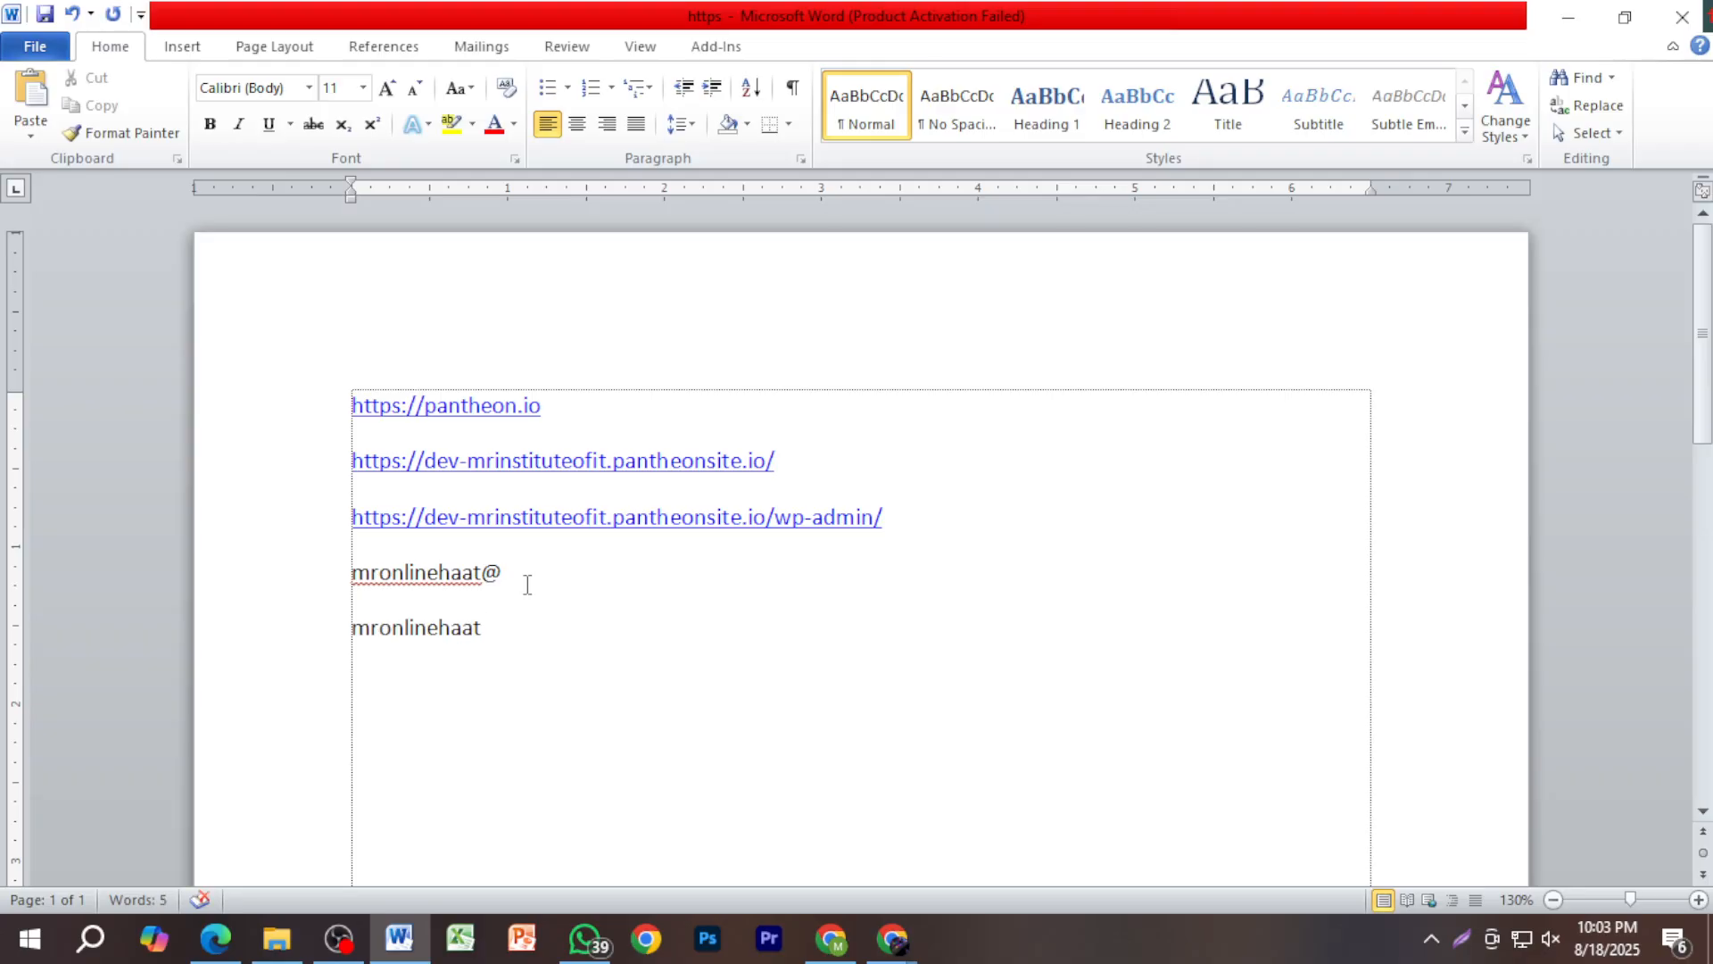
Step: Tick 'discourage search engines' on the install form and run the WordPress installation
click(1568, 17)
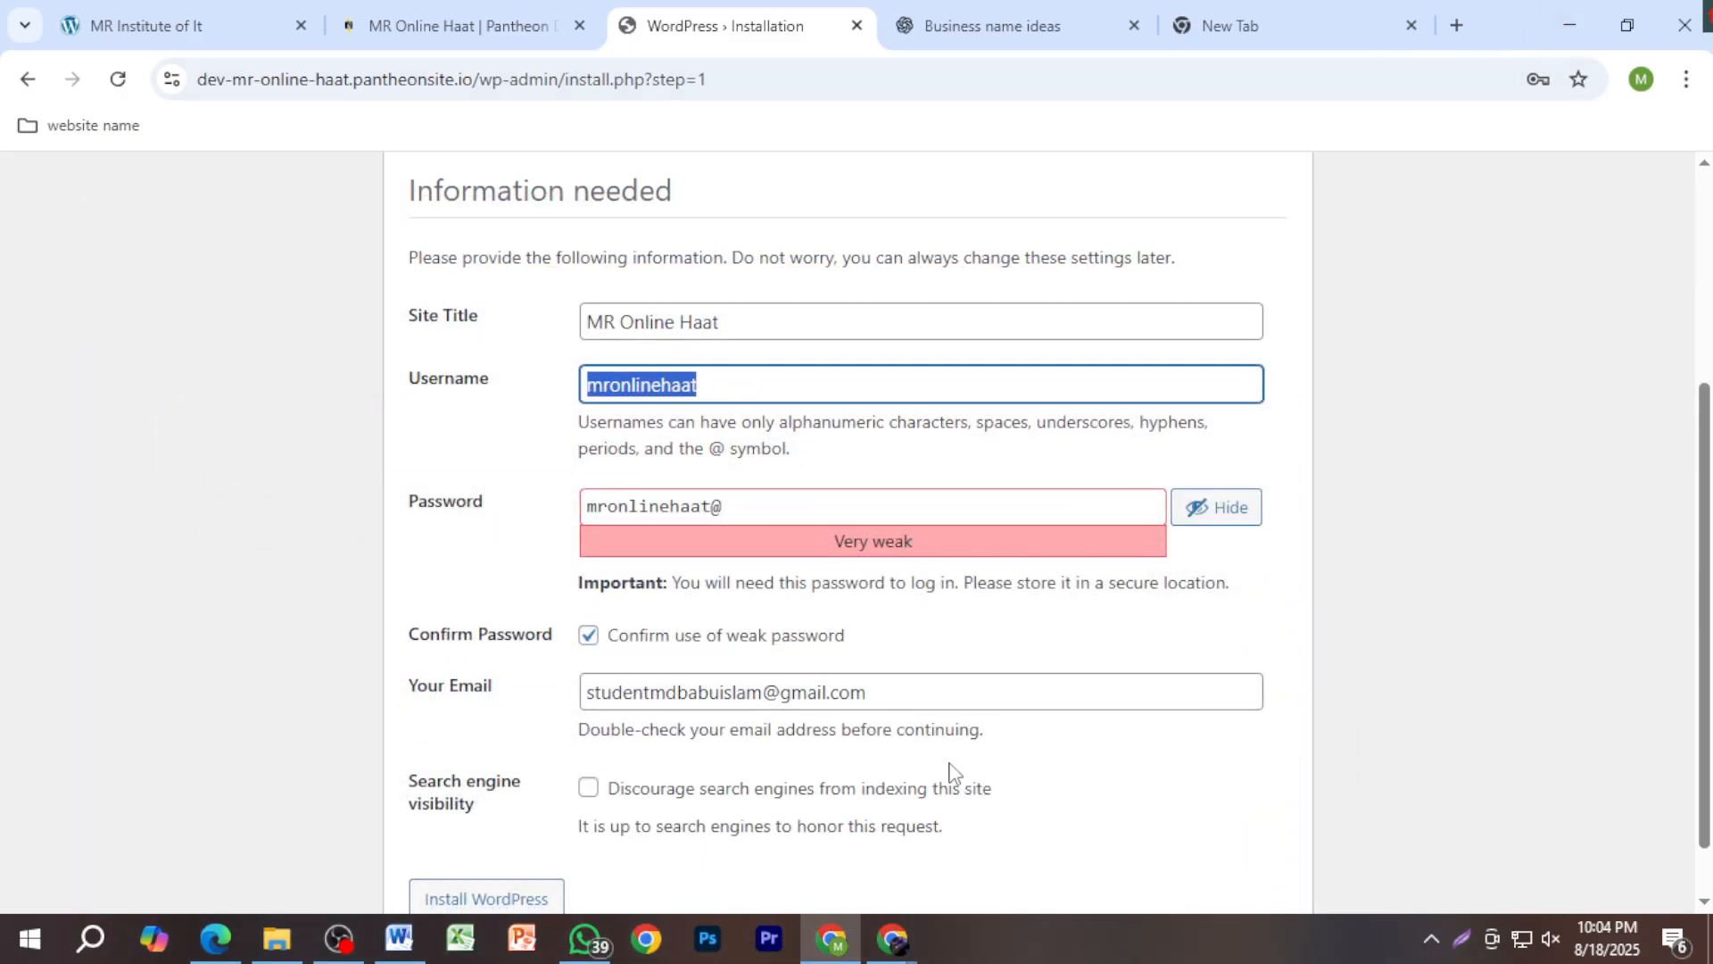
scroll(958, 763, down, 1)
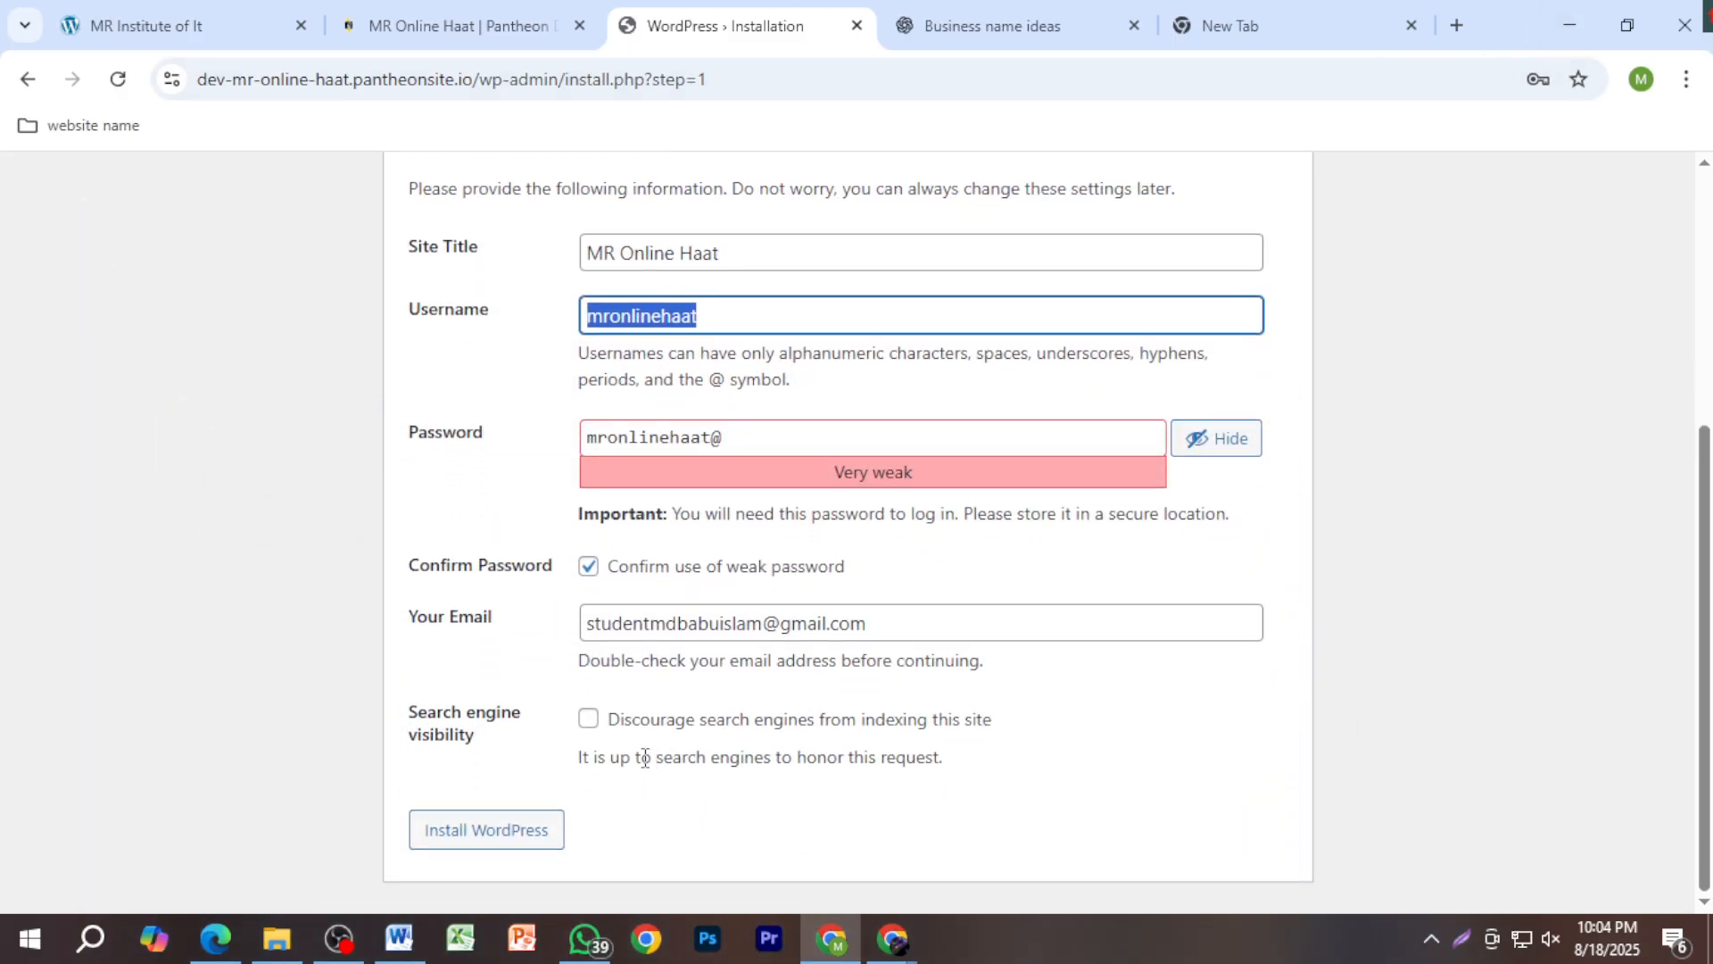
click(538, 830)
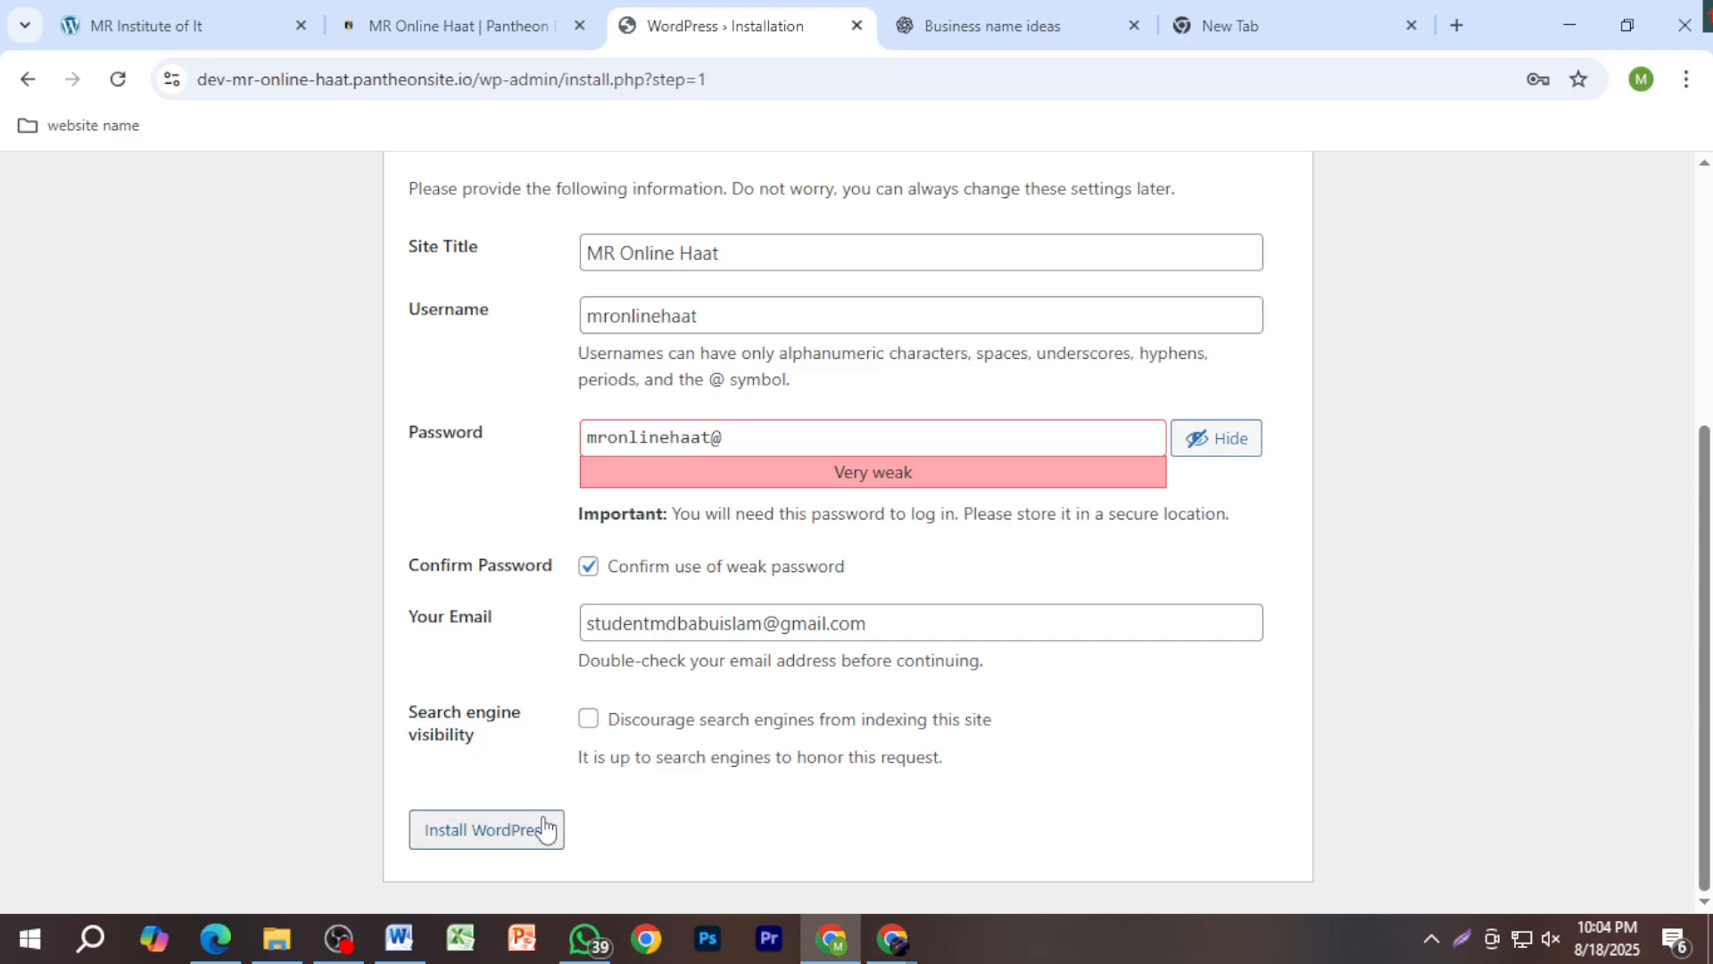
click(589, 718)
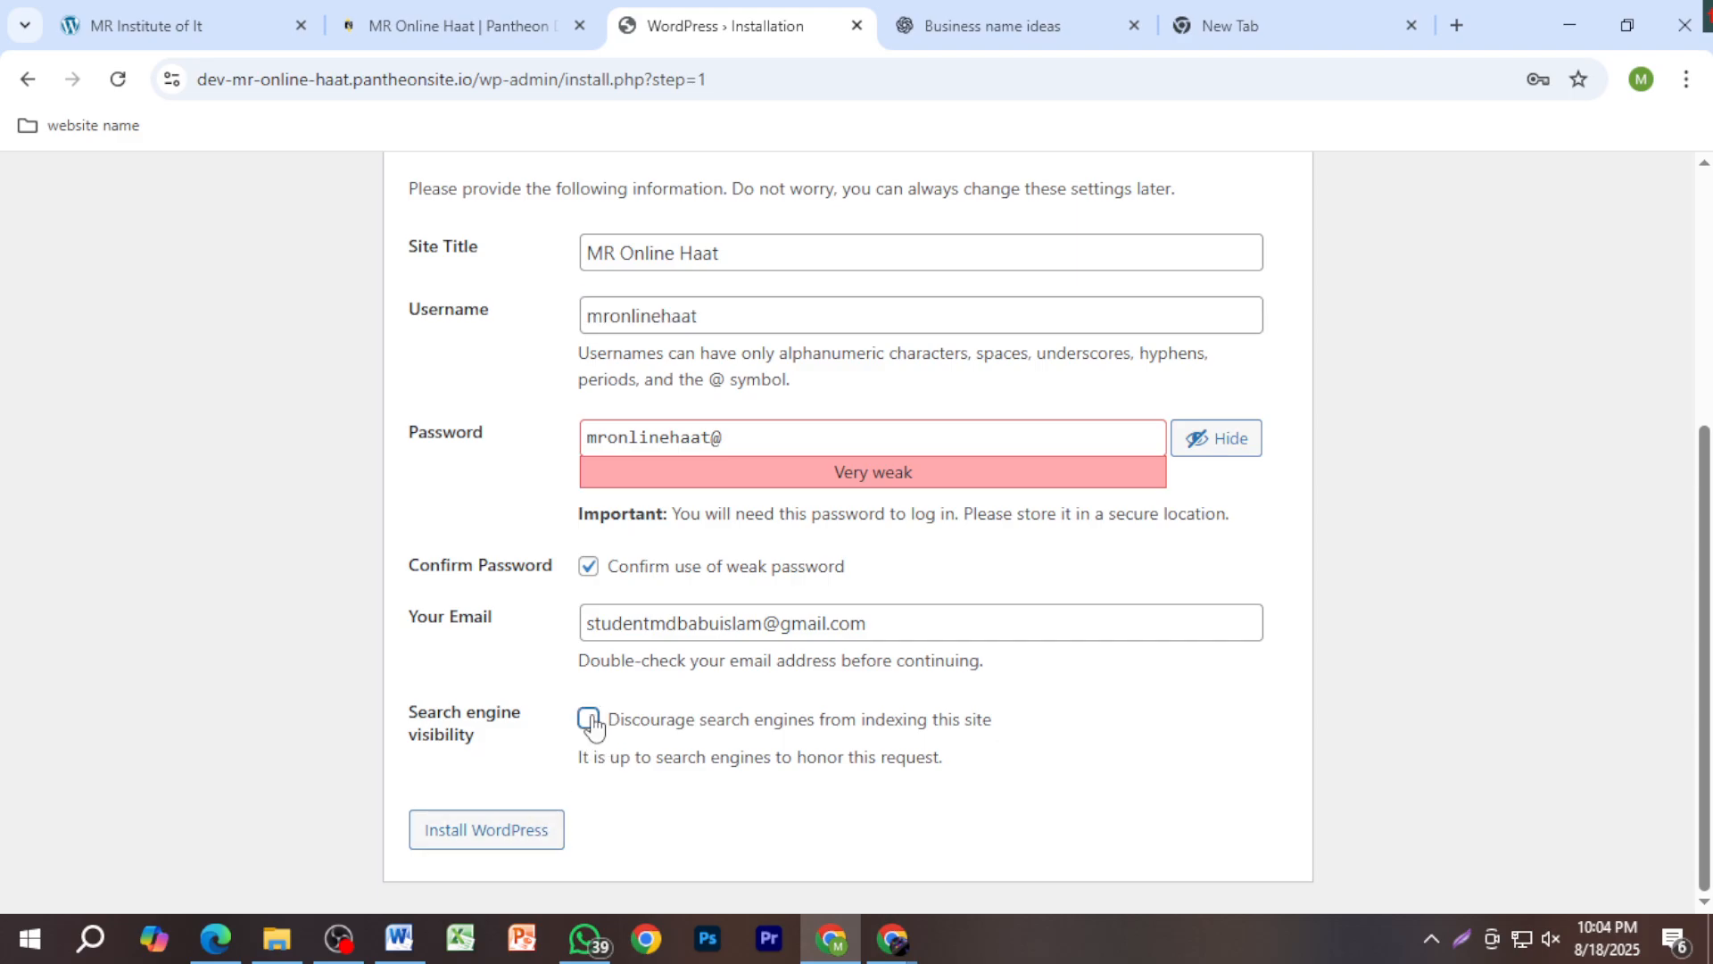
click(518, 834)
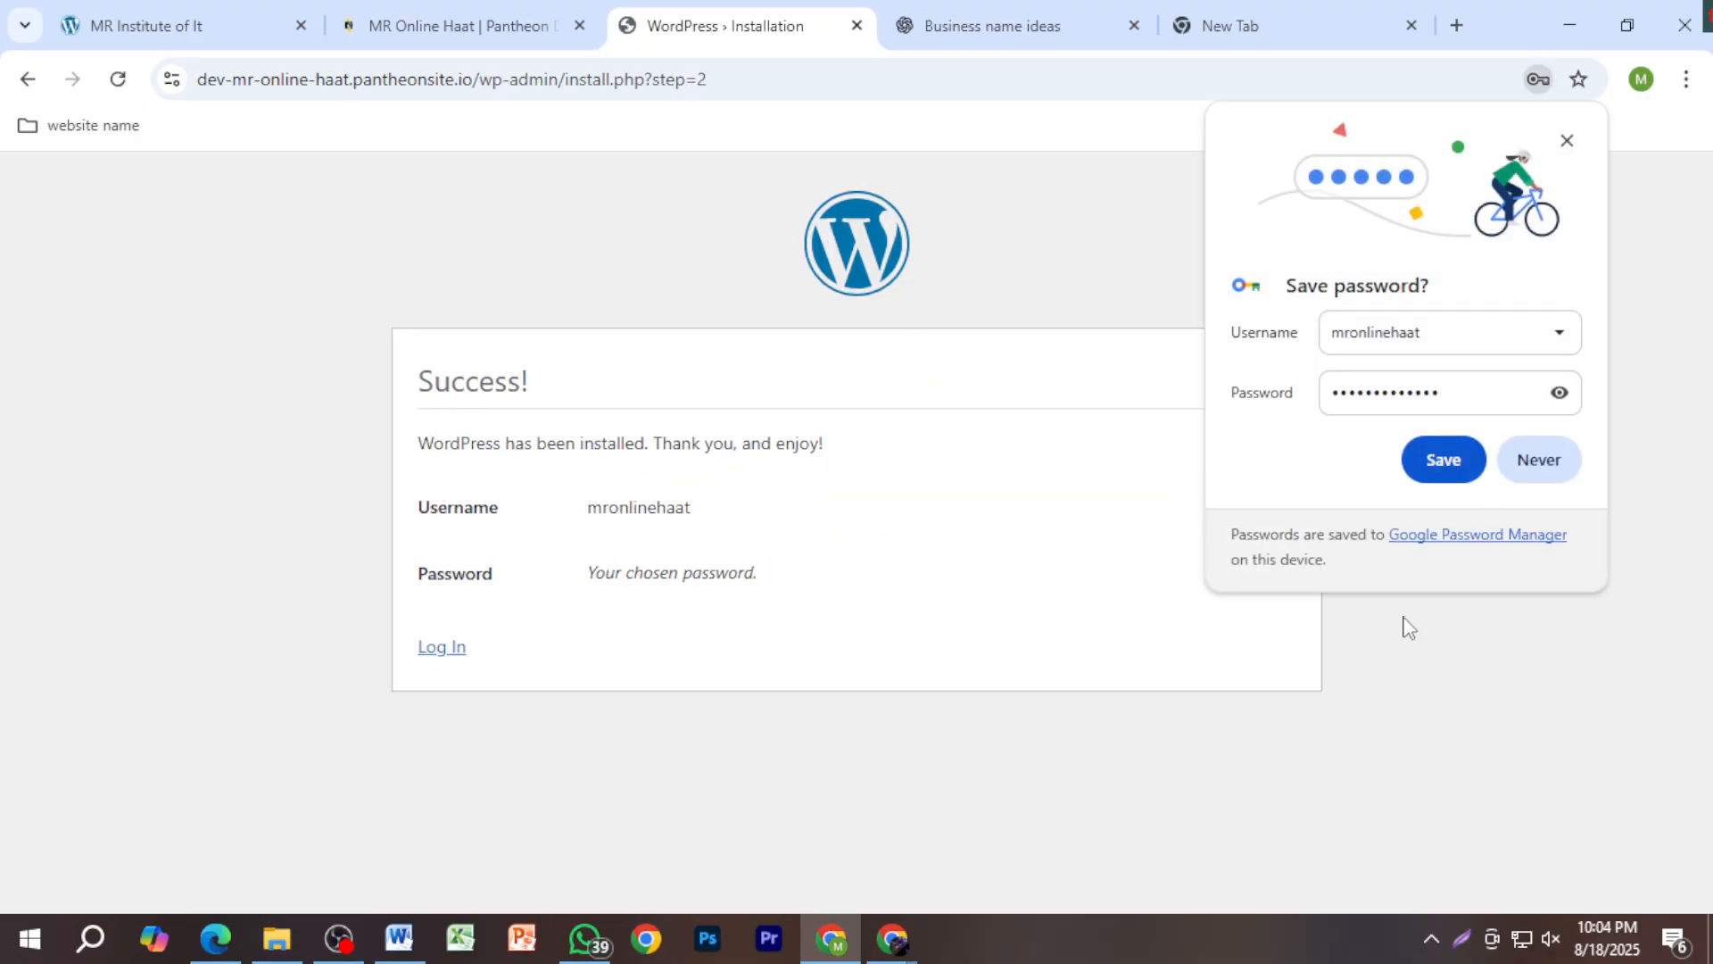
Step: Decline Chrome's password save and log in with the admin username and pasted password
click(1564, 465)
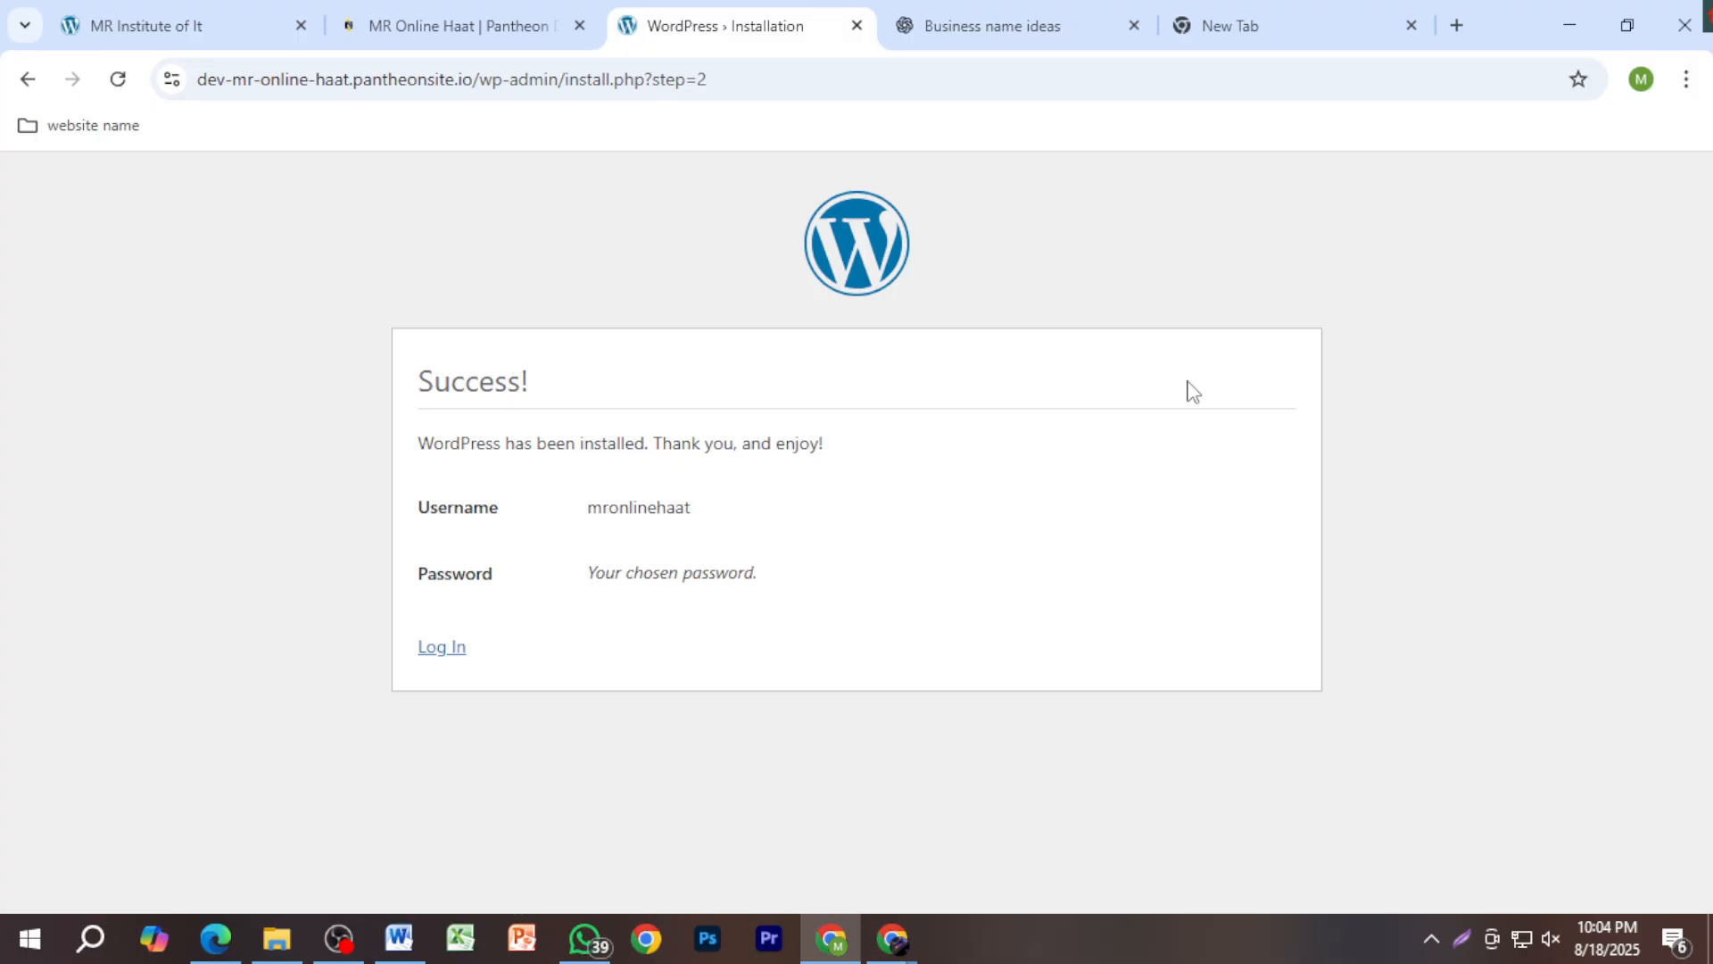
click(456, 651)
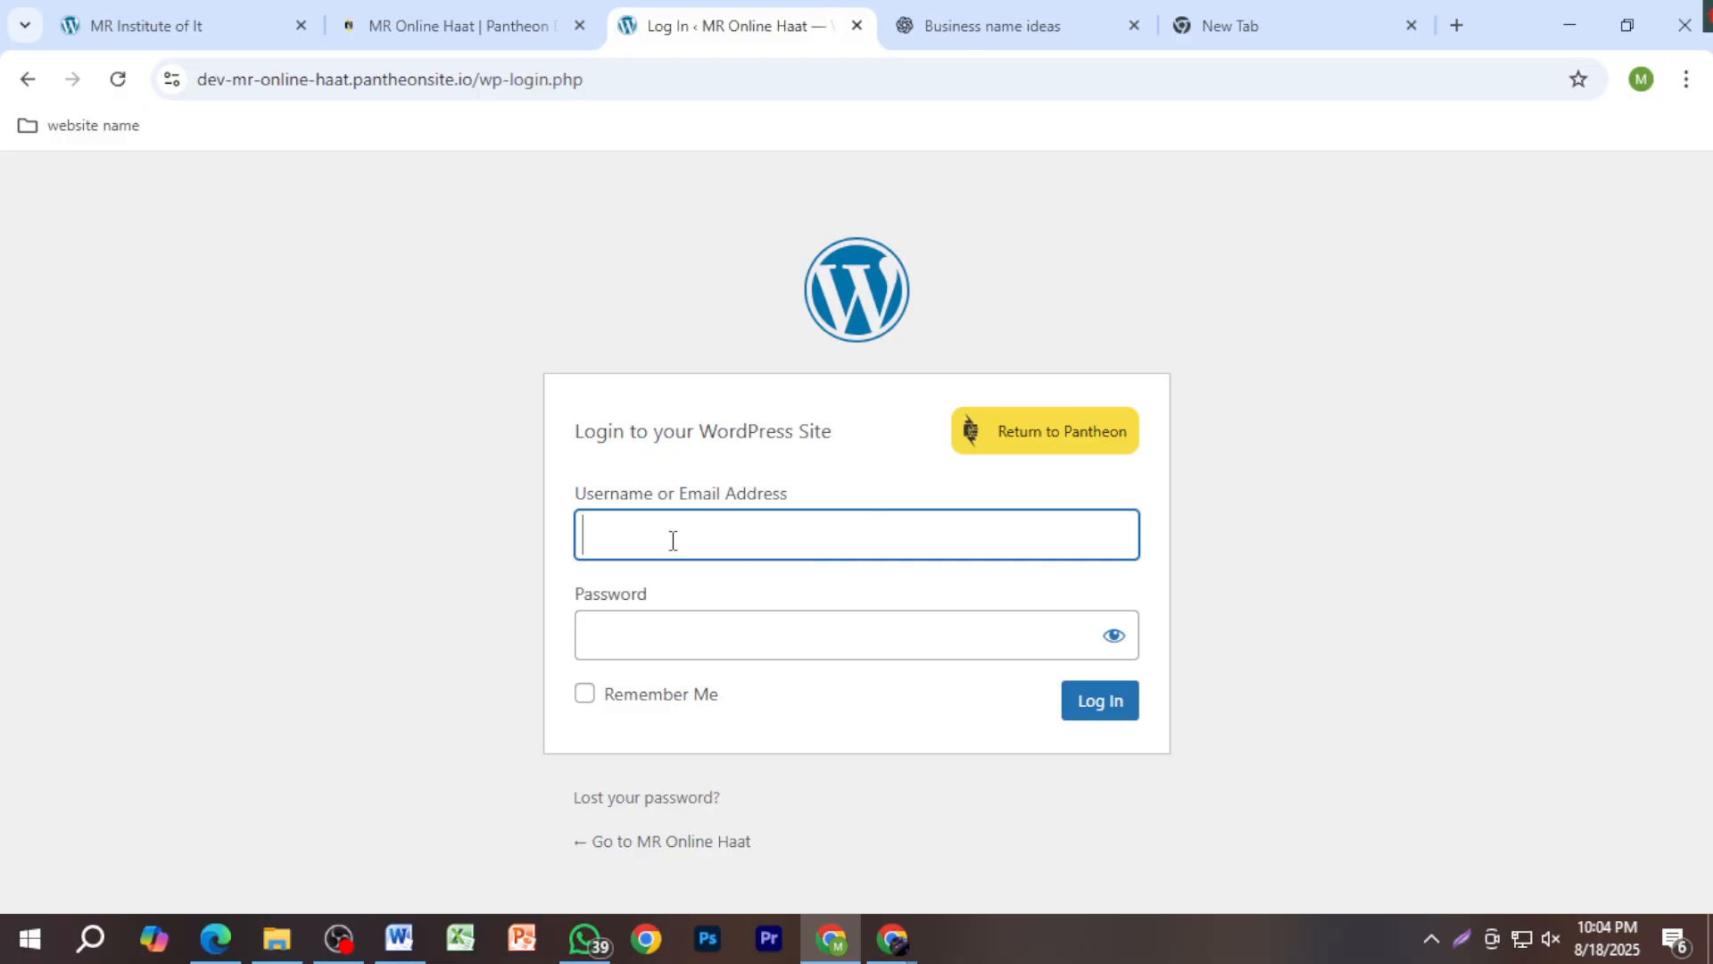
click(672, 540)
text(mronlinehaat)
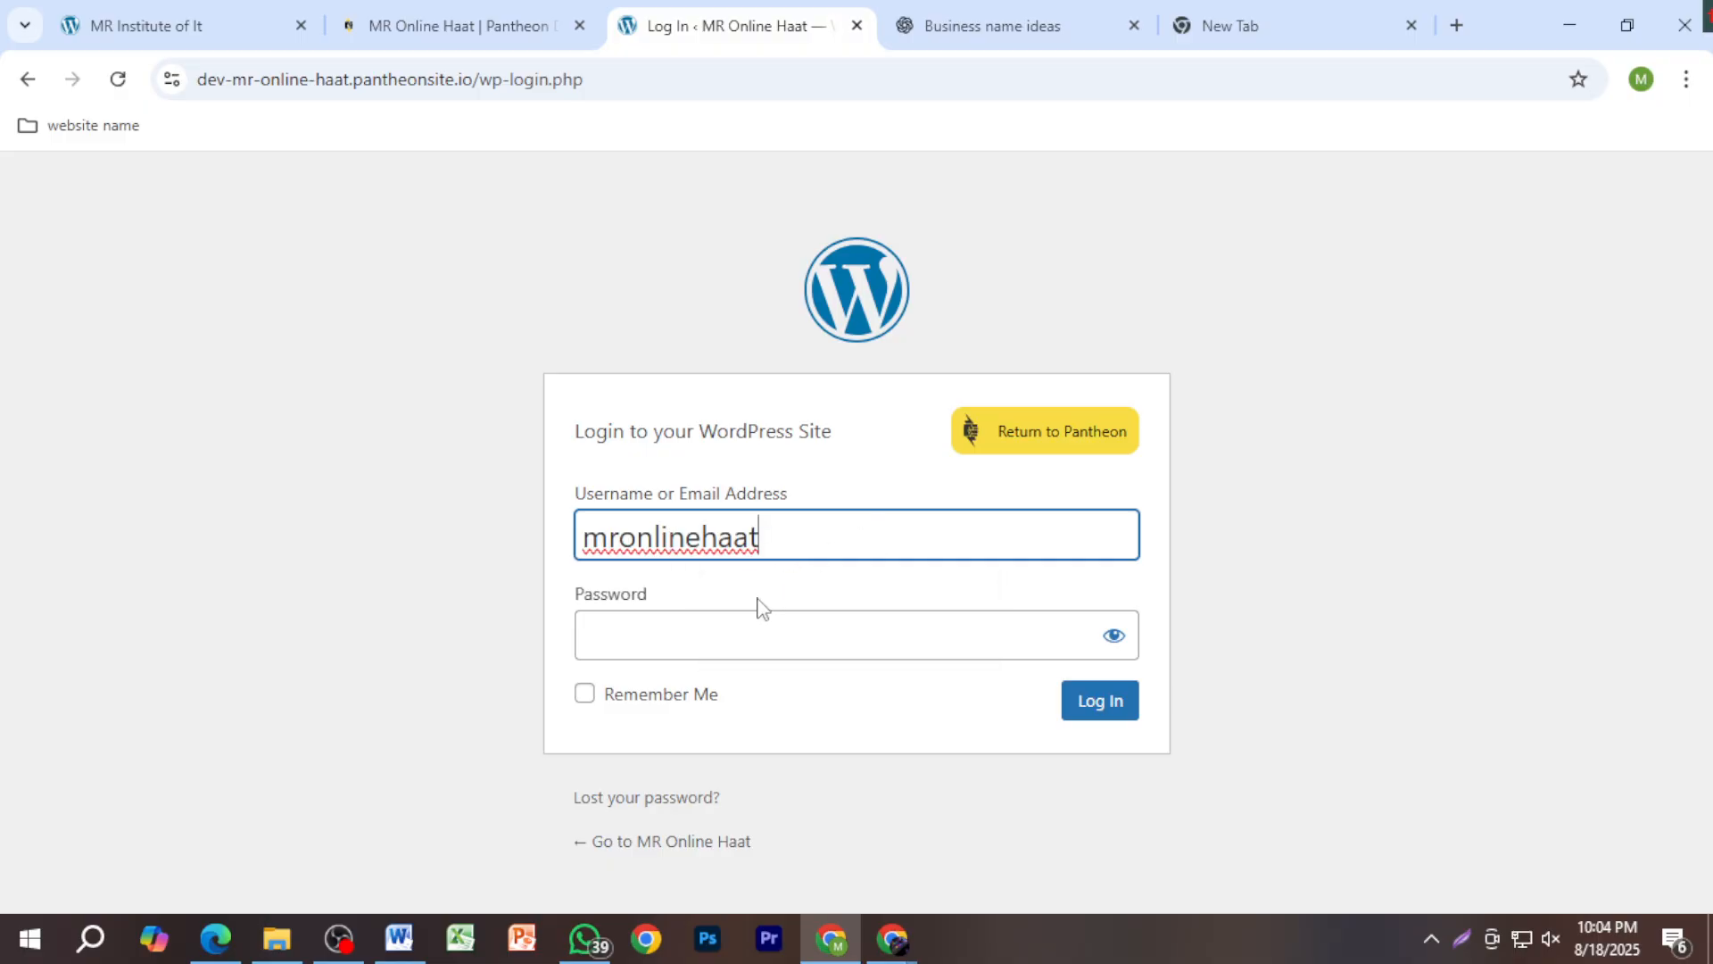
click(700, 640)
key(ctrl+v)
text(•)
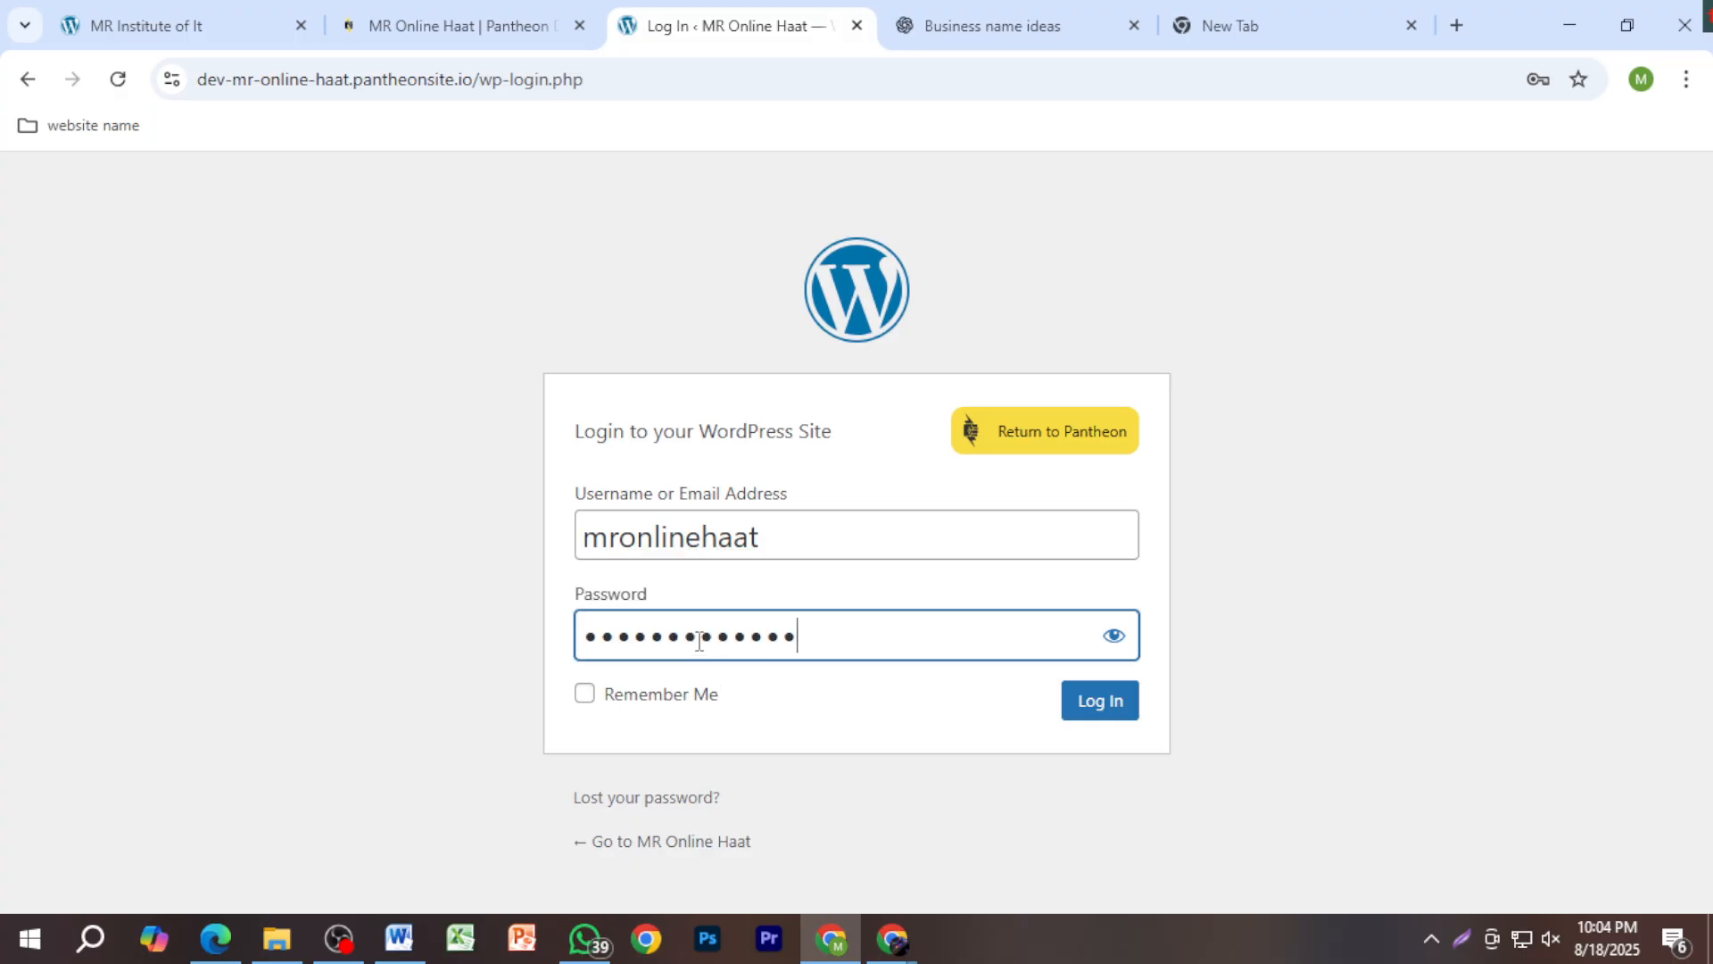
click(1089, 703)
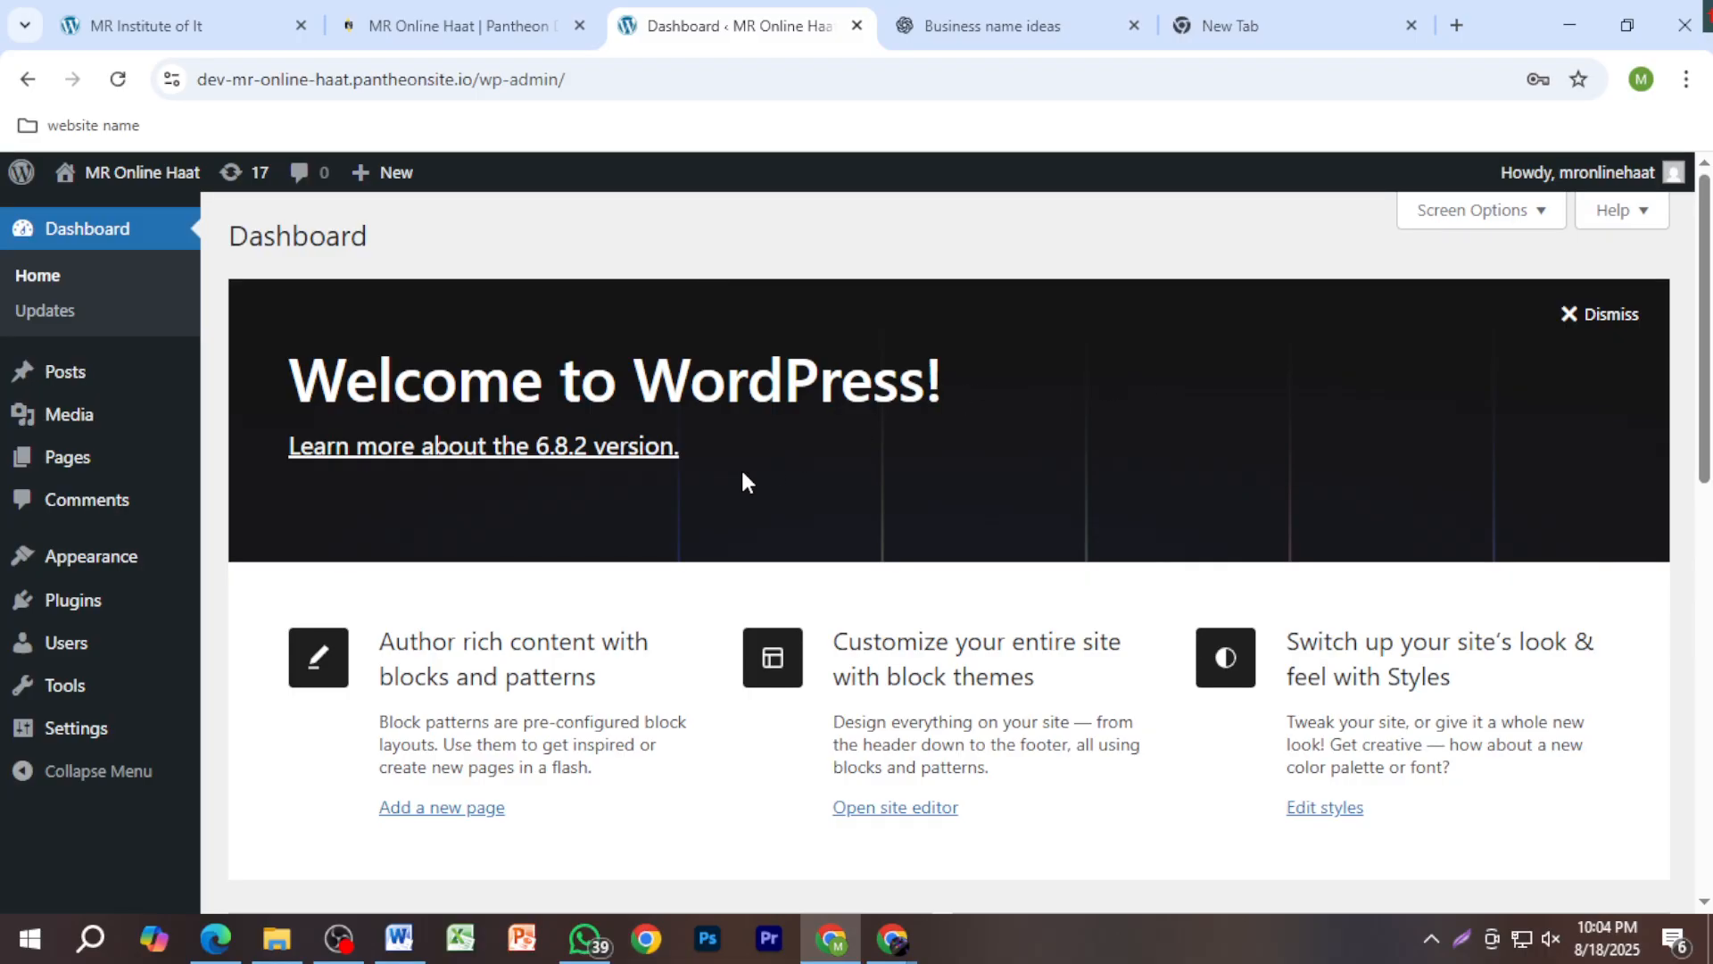
Step: Scroll through the MR Online Haat Dashboard, then move to the empty new tab
scroll(680, 508, down, 4)
scroll(890, 546, down, 4)
scroll(892, 544, up, 8)
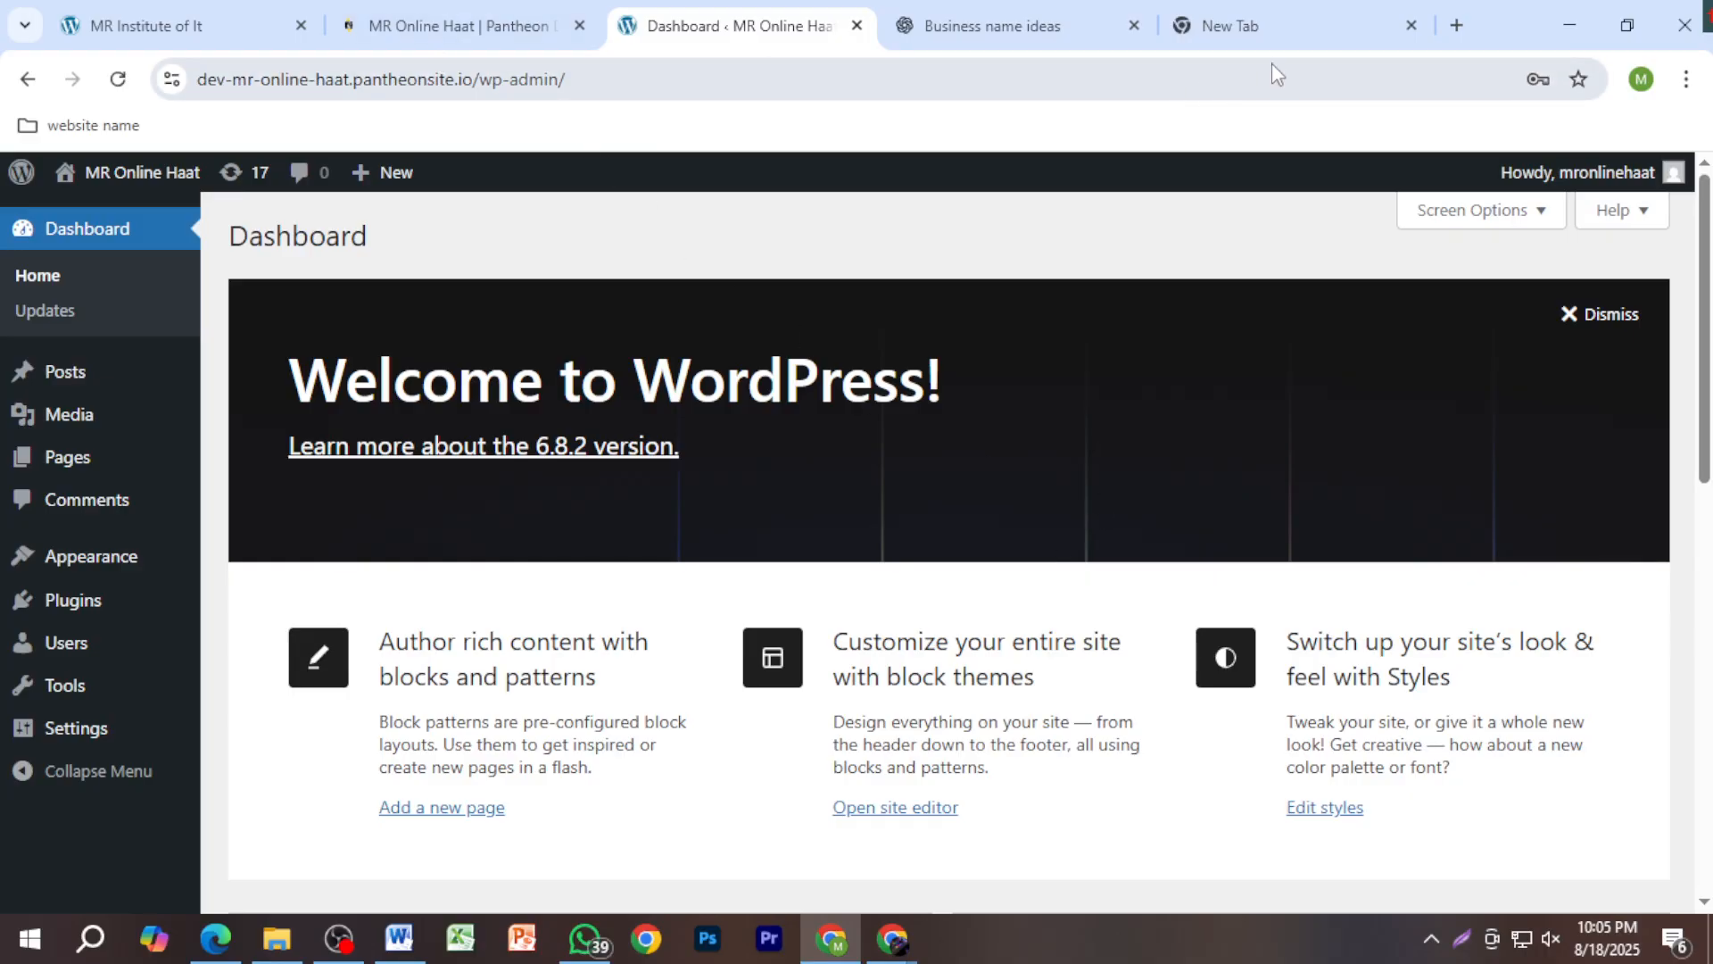
click(1280, 36)
Step: Search Google for 'daraz' and open the Daraz shopping site
click(1088, 79)
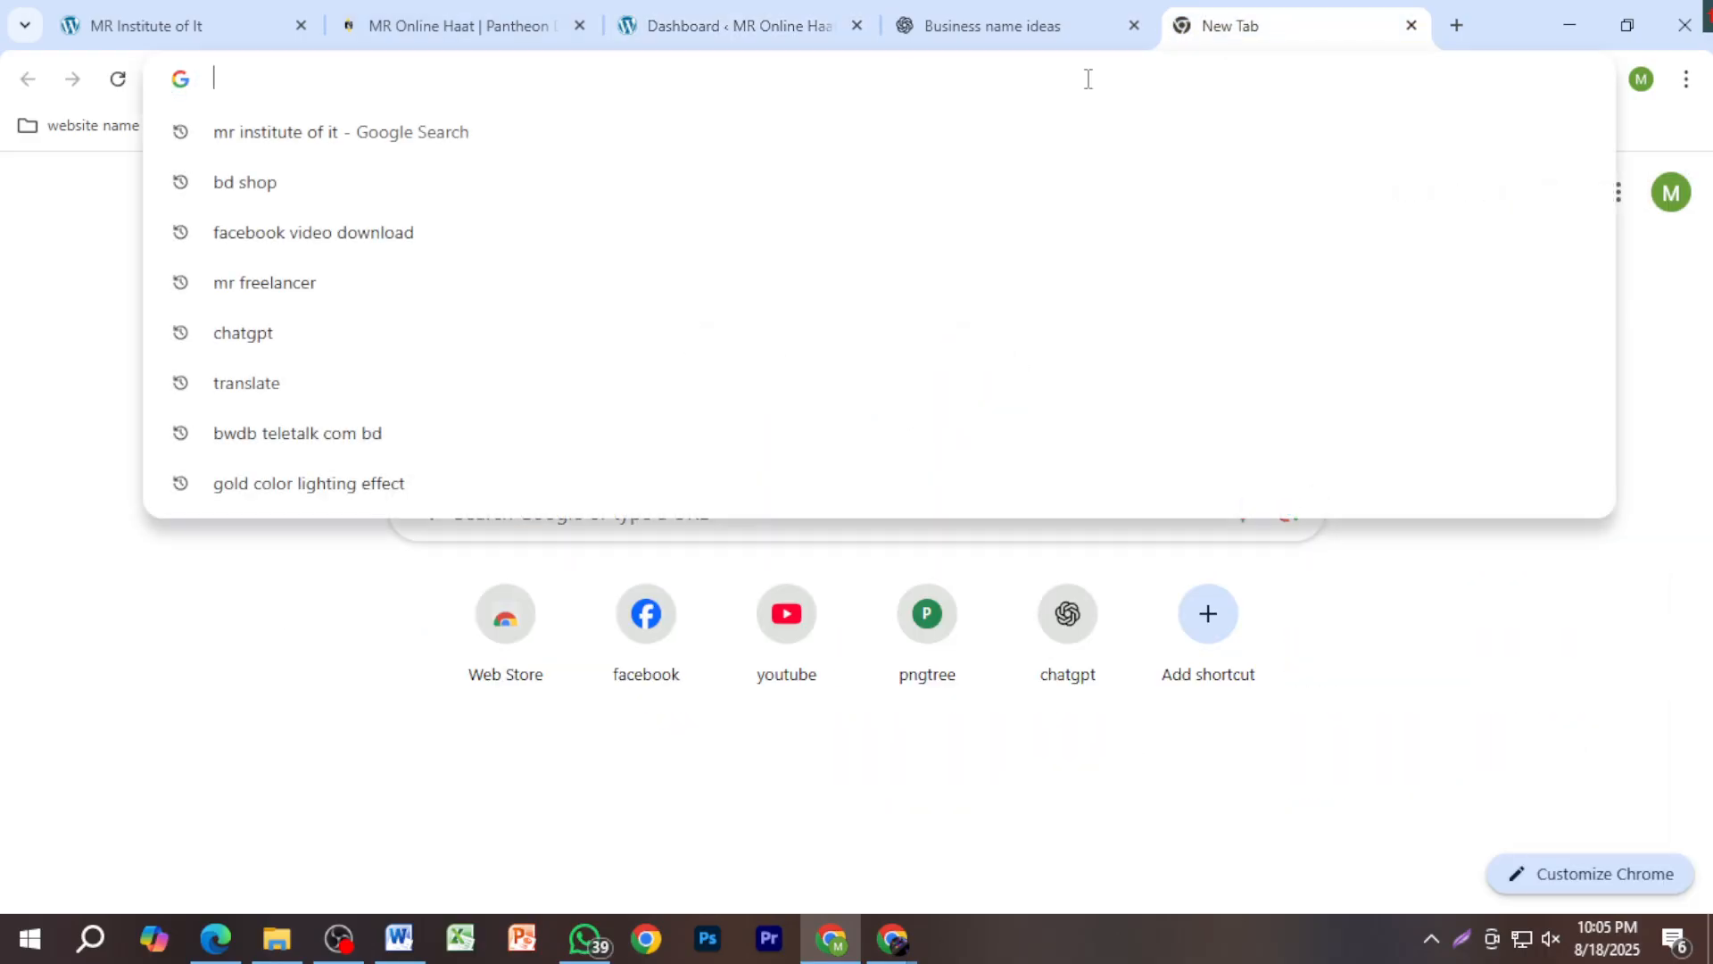
text(daraz)
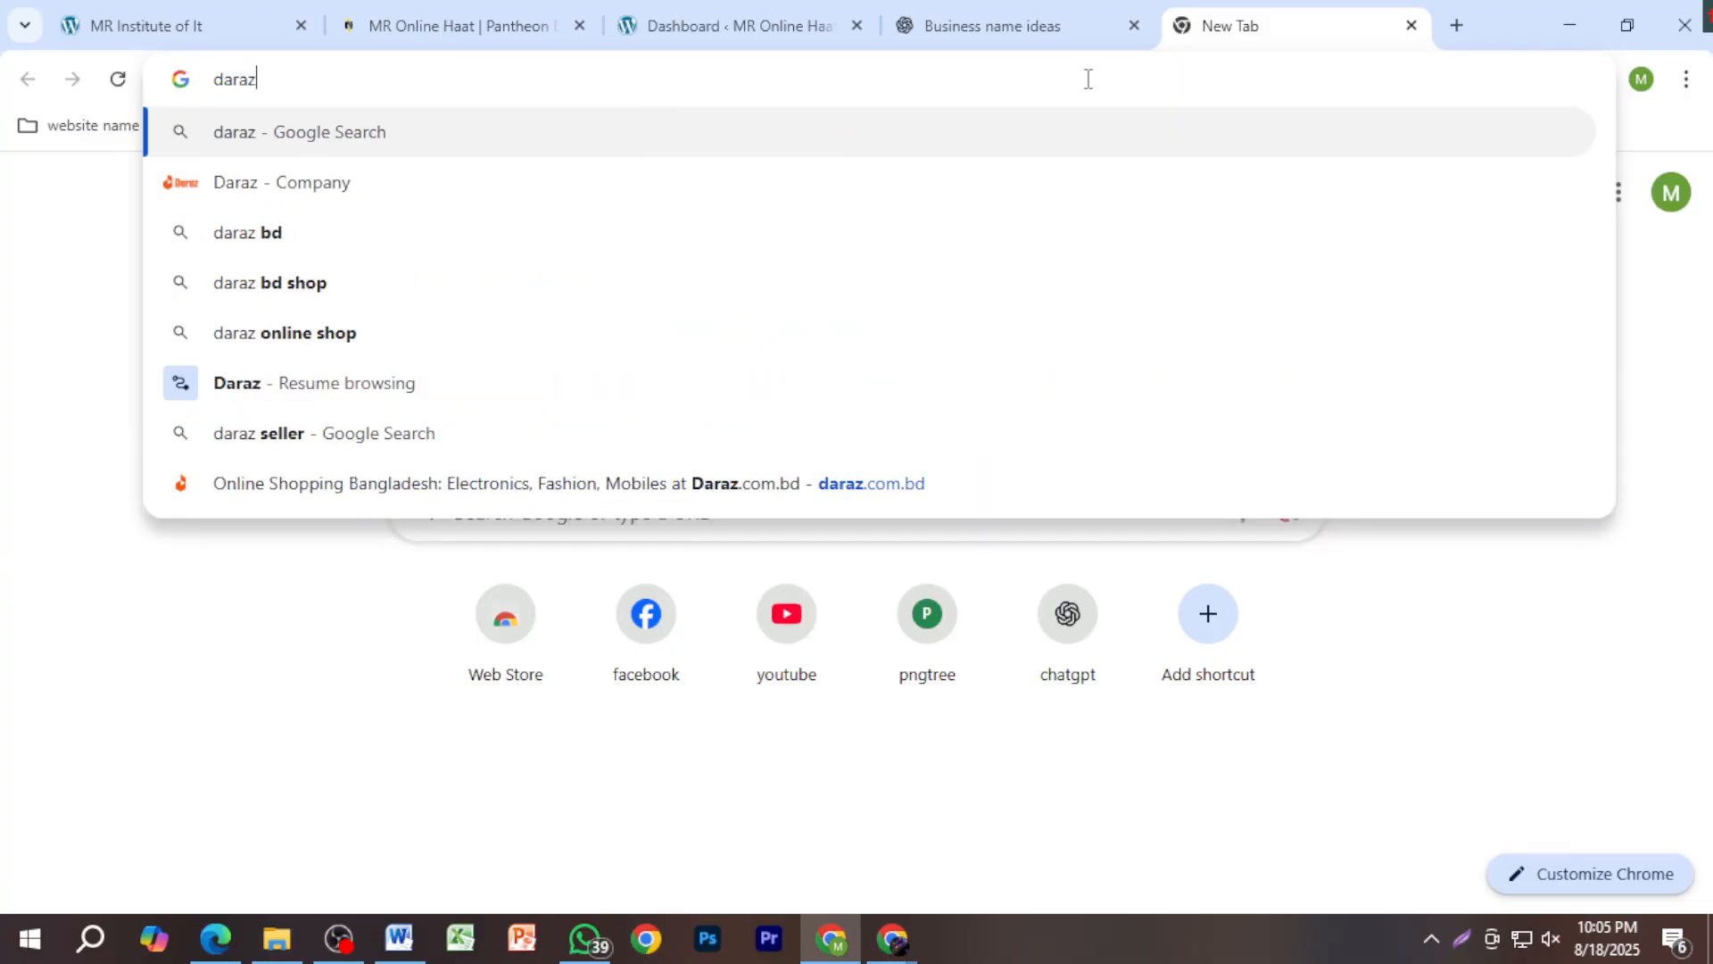
key(Return)
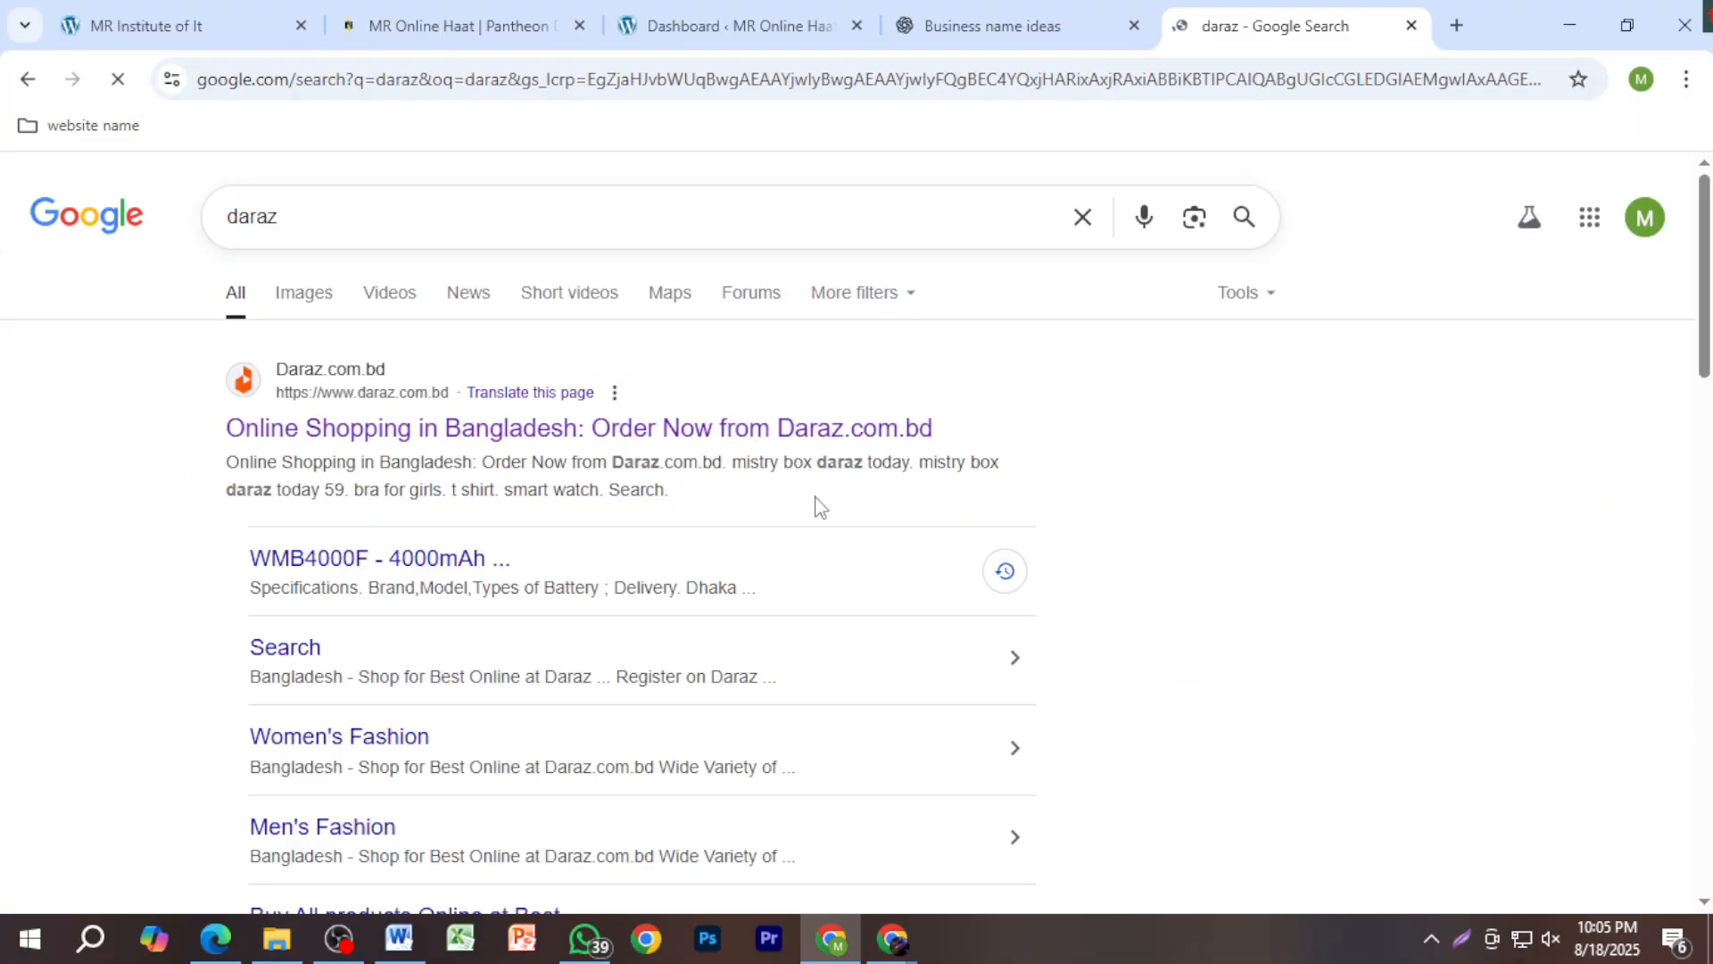
click(814, 430)
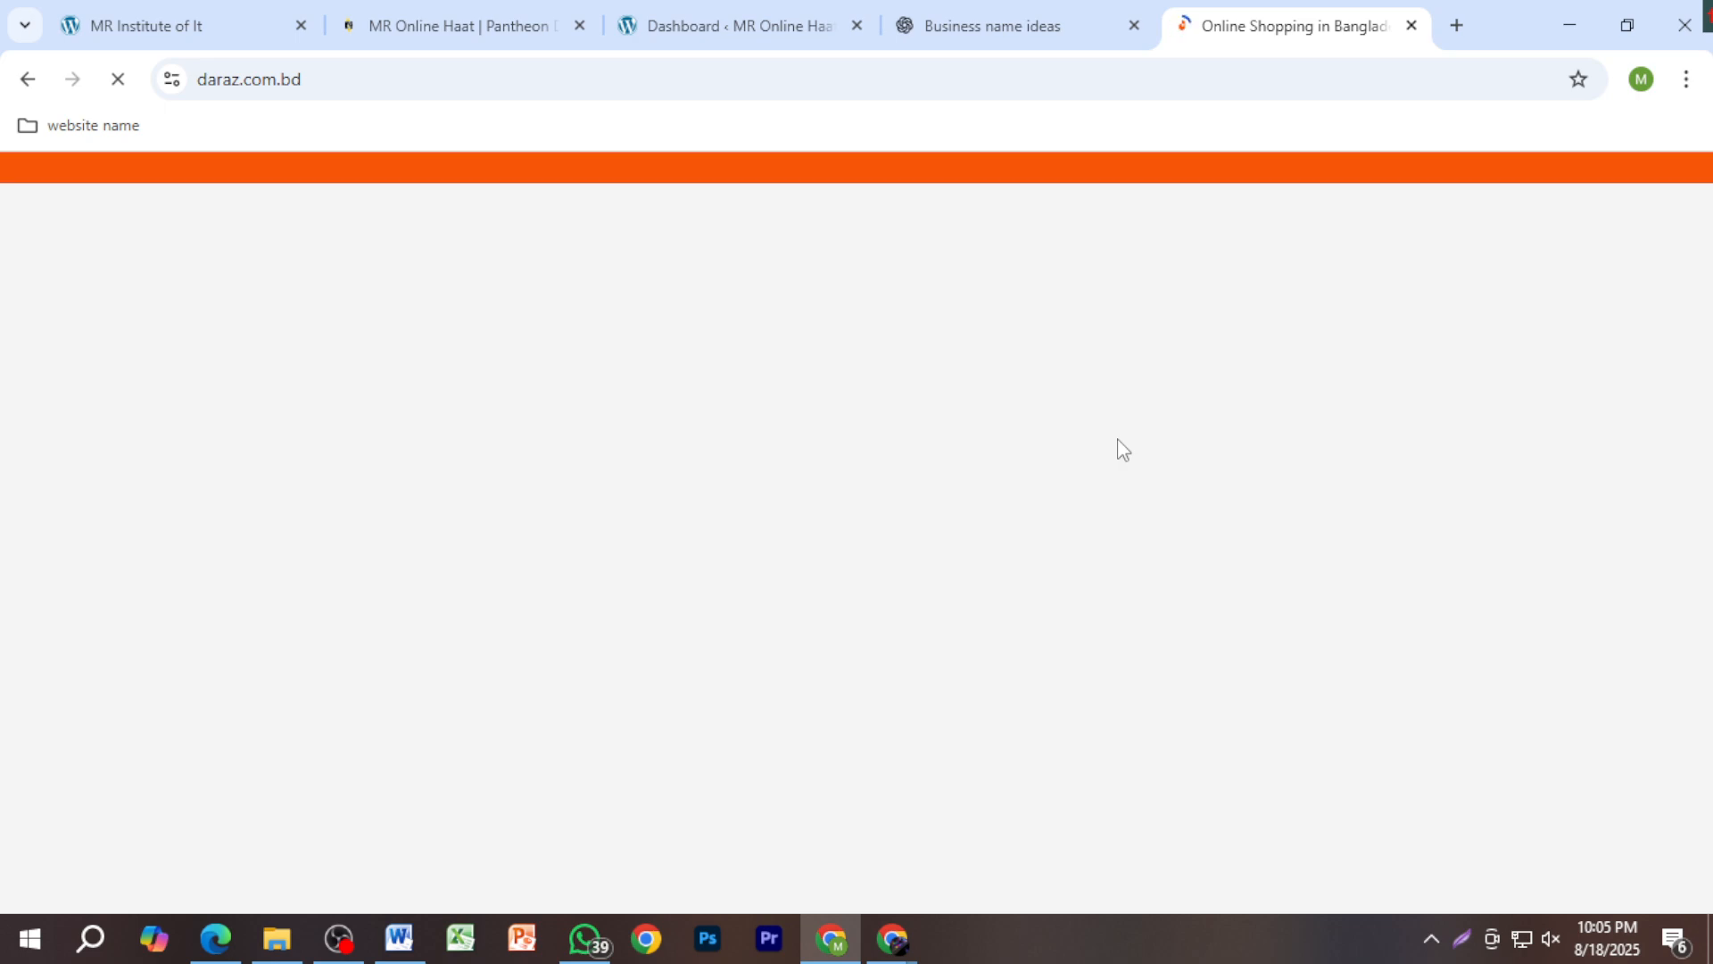
scroll(952, 550, down, 10)
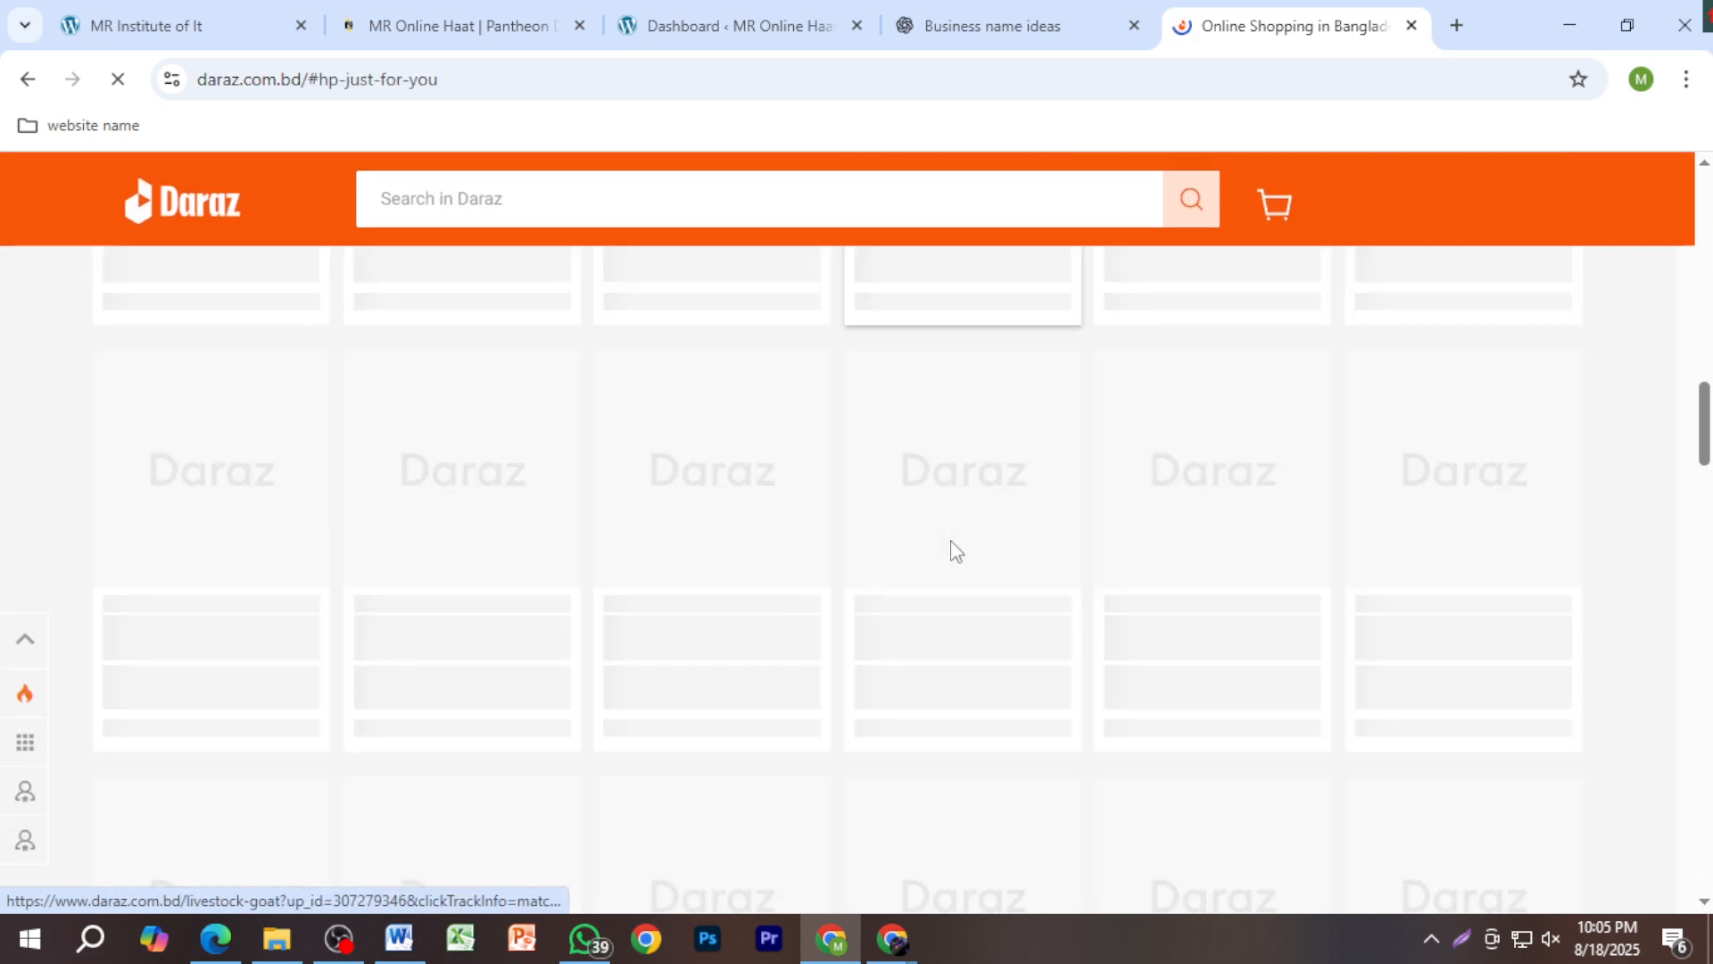
scroll(952, 550, up, 10)
Step: Search for 'gorer bazar' and open the sponsored Ghorerbazar shop website
click(376, 83)
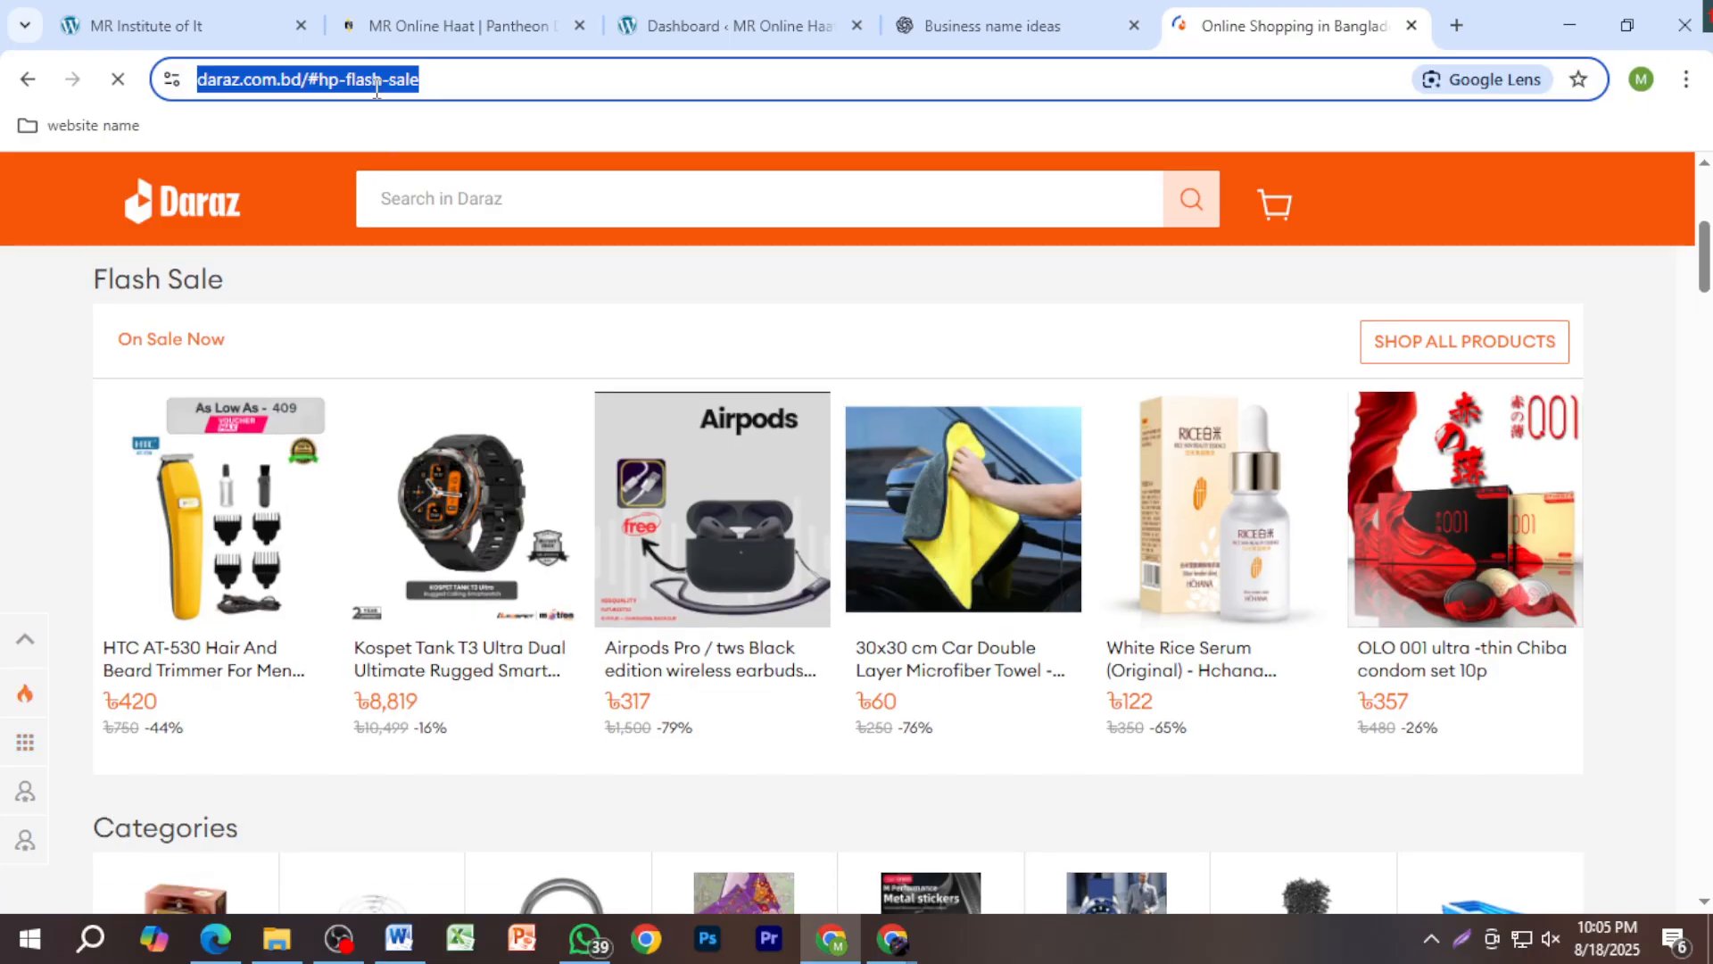
text(ghorer)
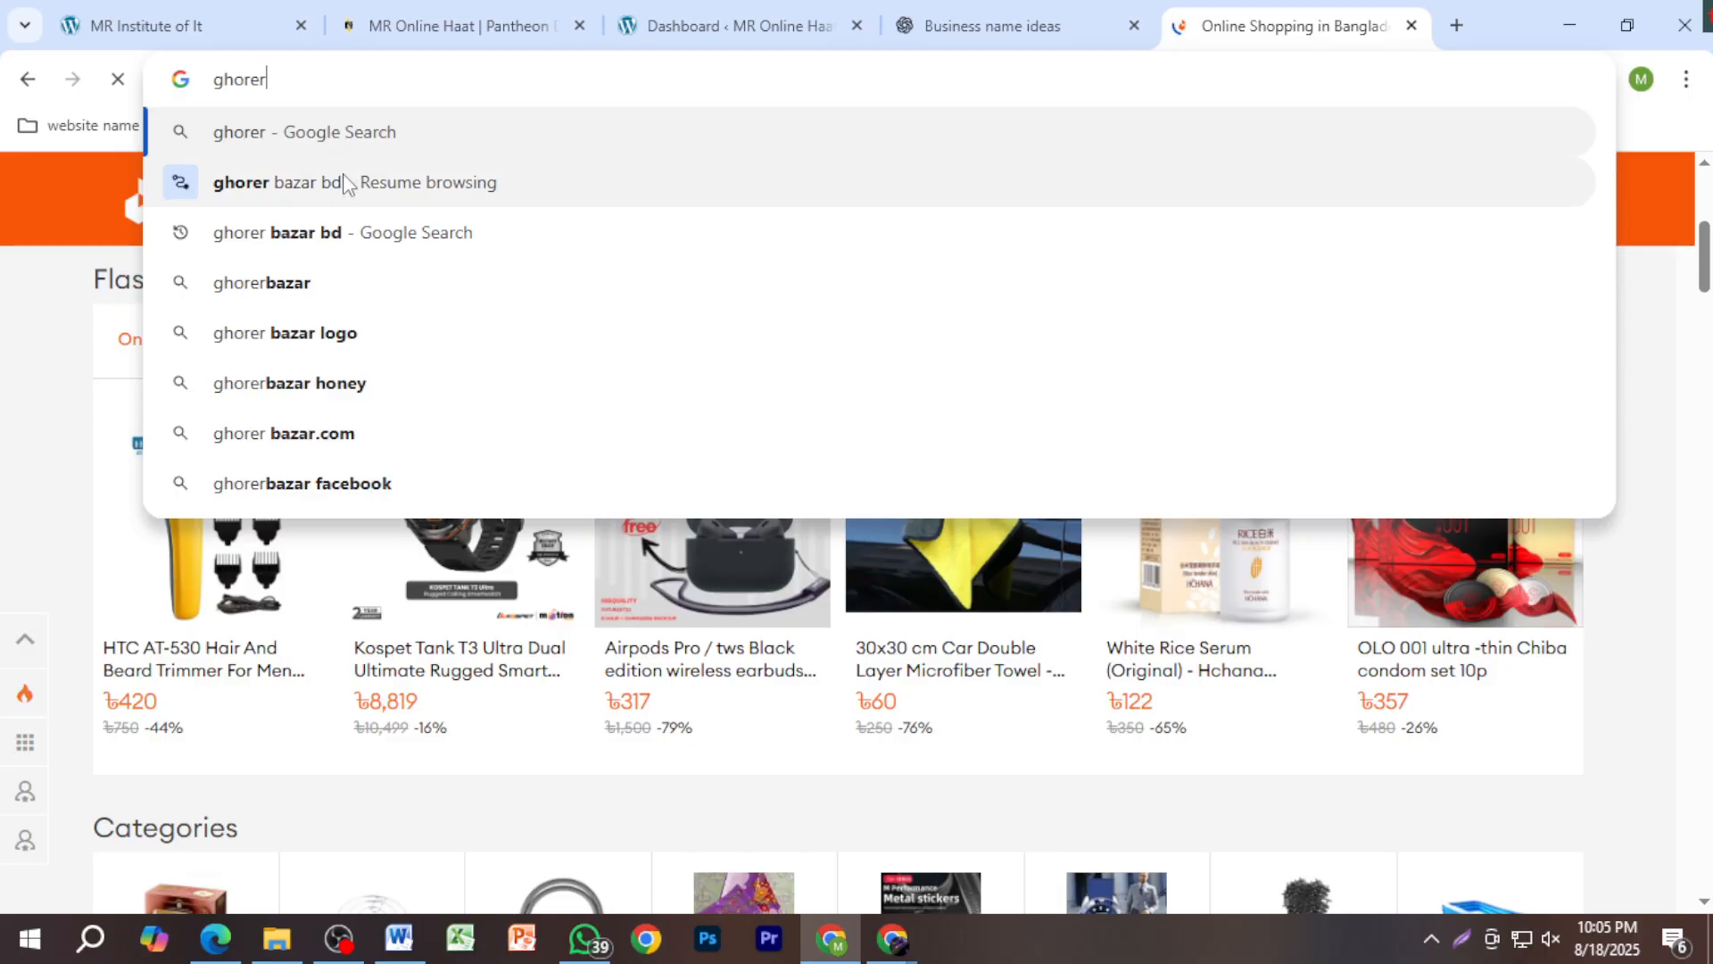
click(345, 181)
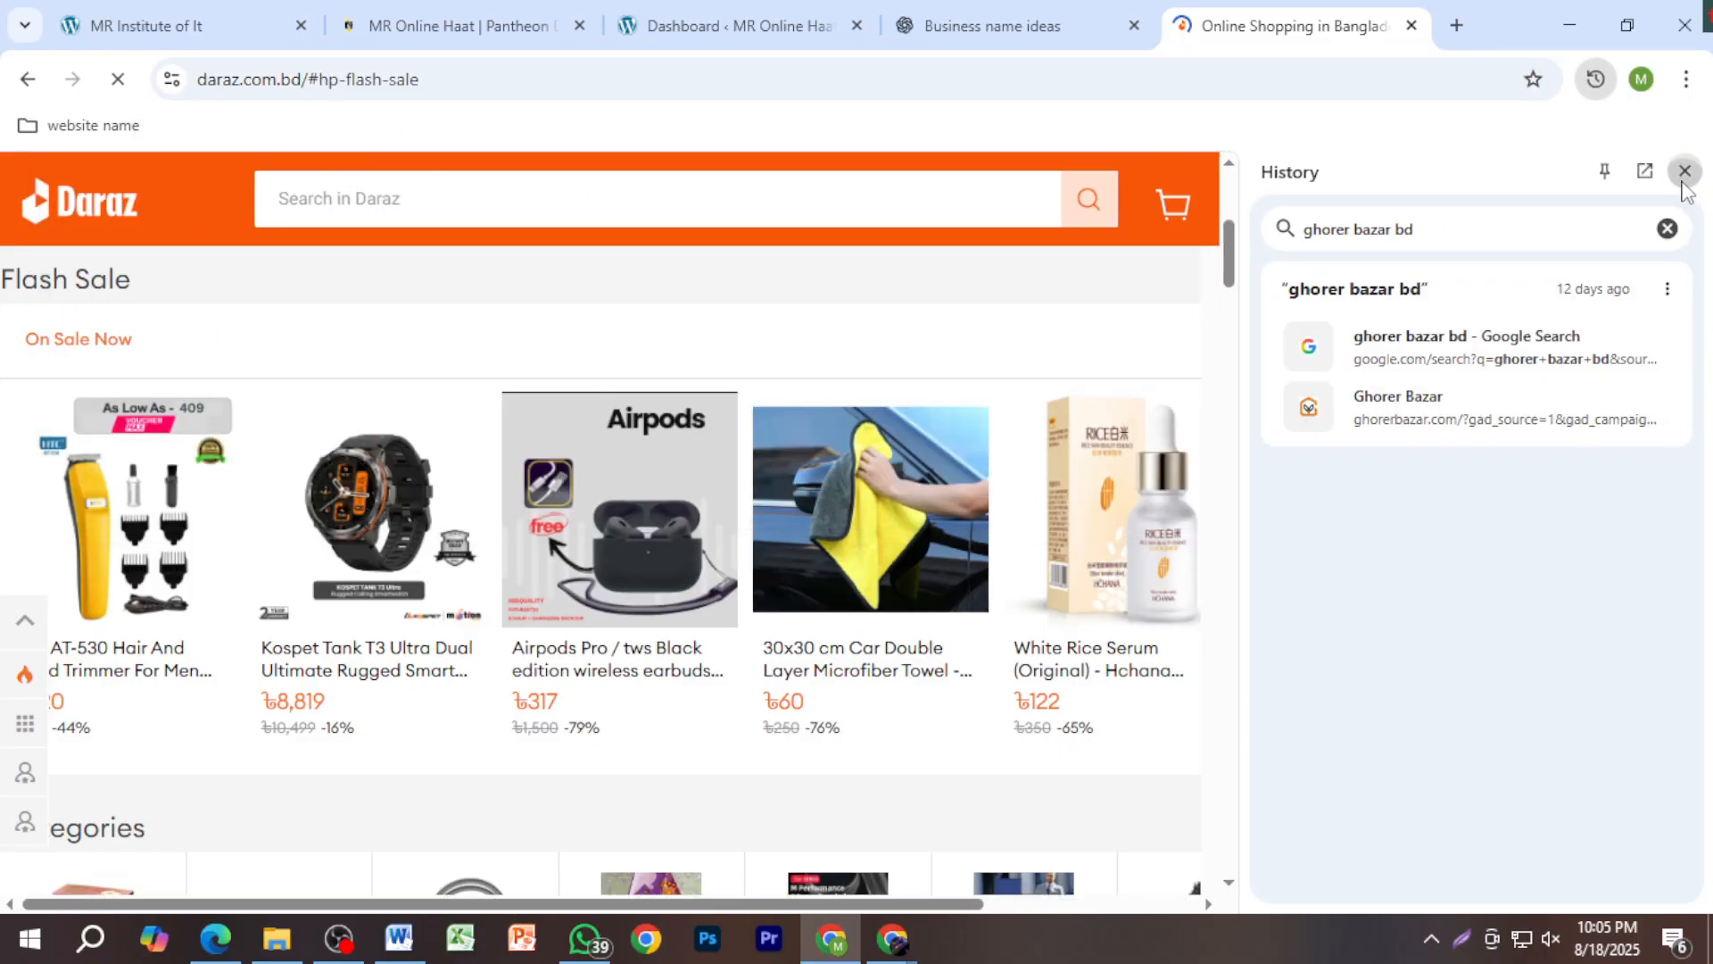
click(1685, 171)
click(607, 93)
text(g)
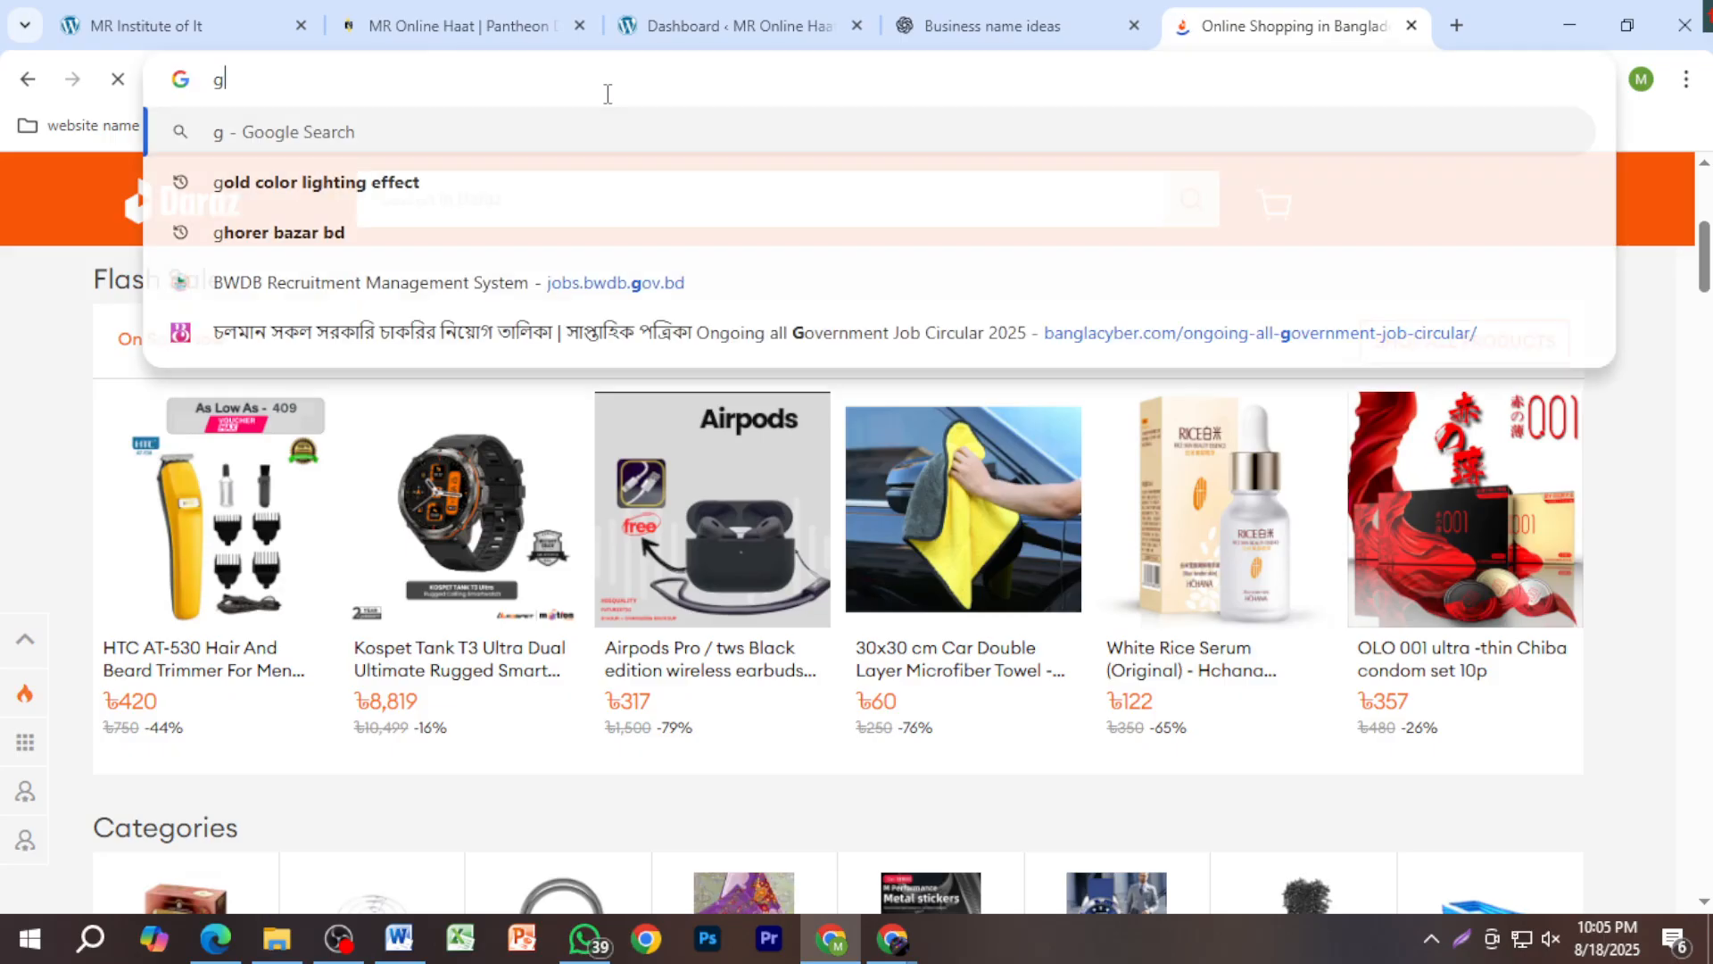
text(orer bazar)
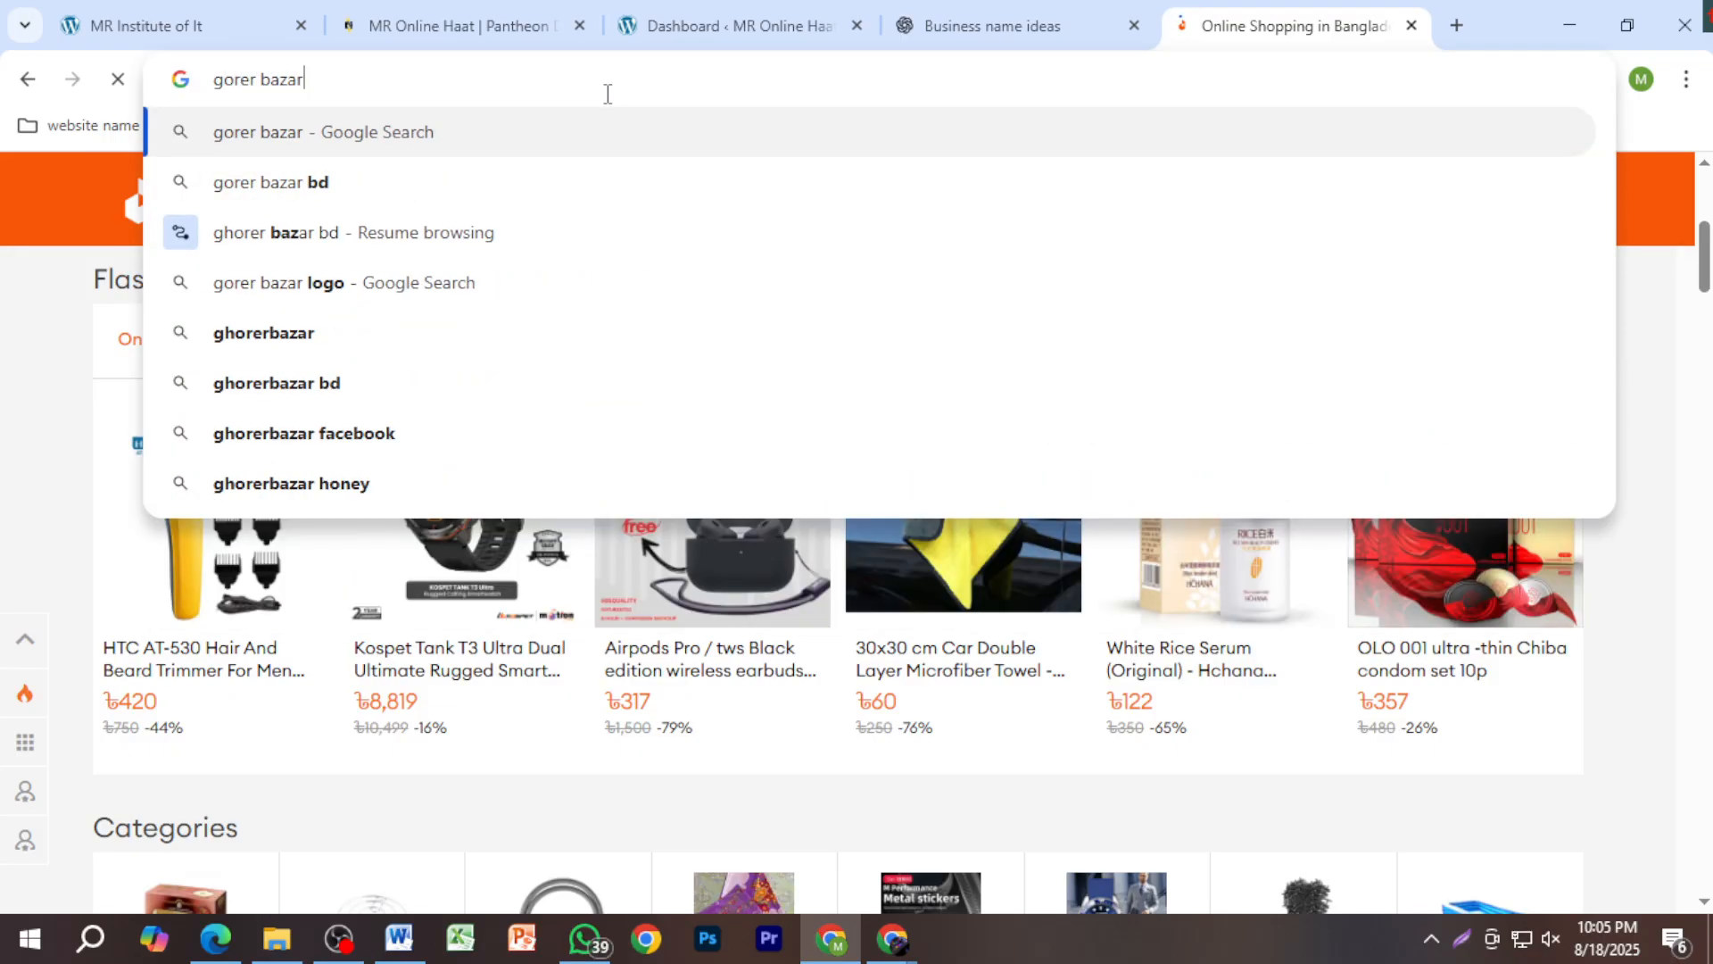
key(Return)
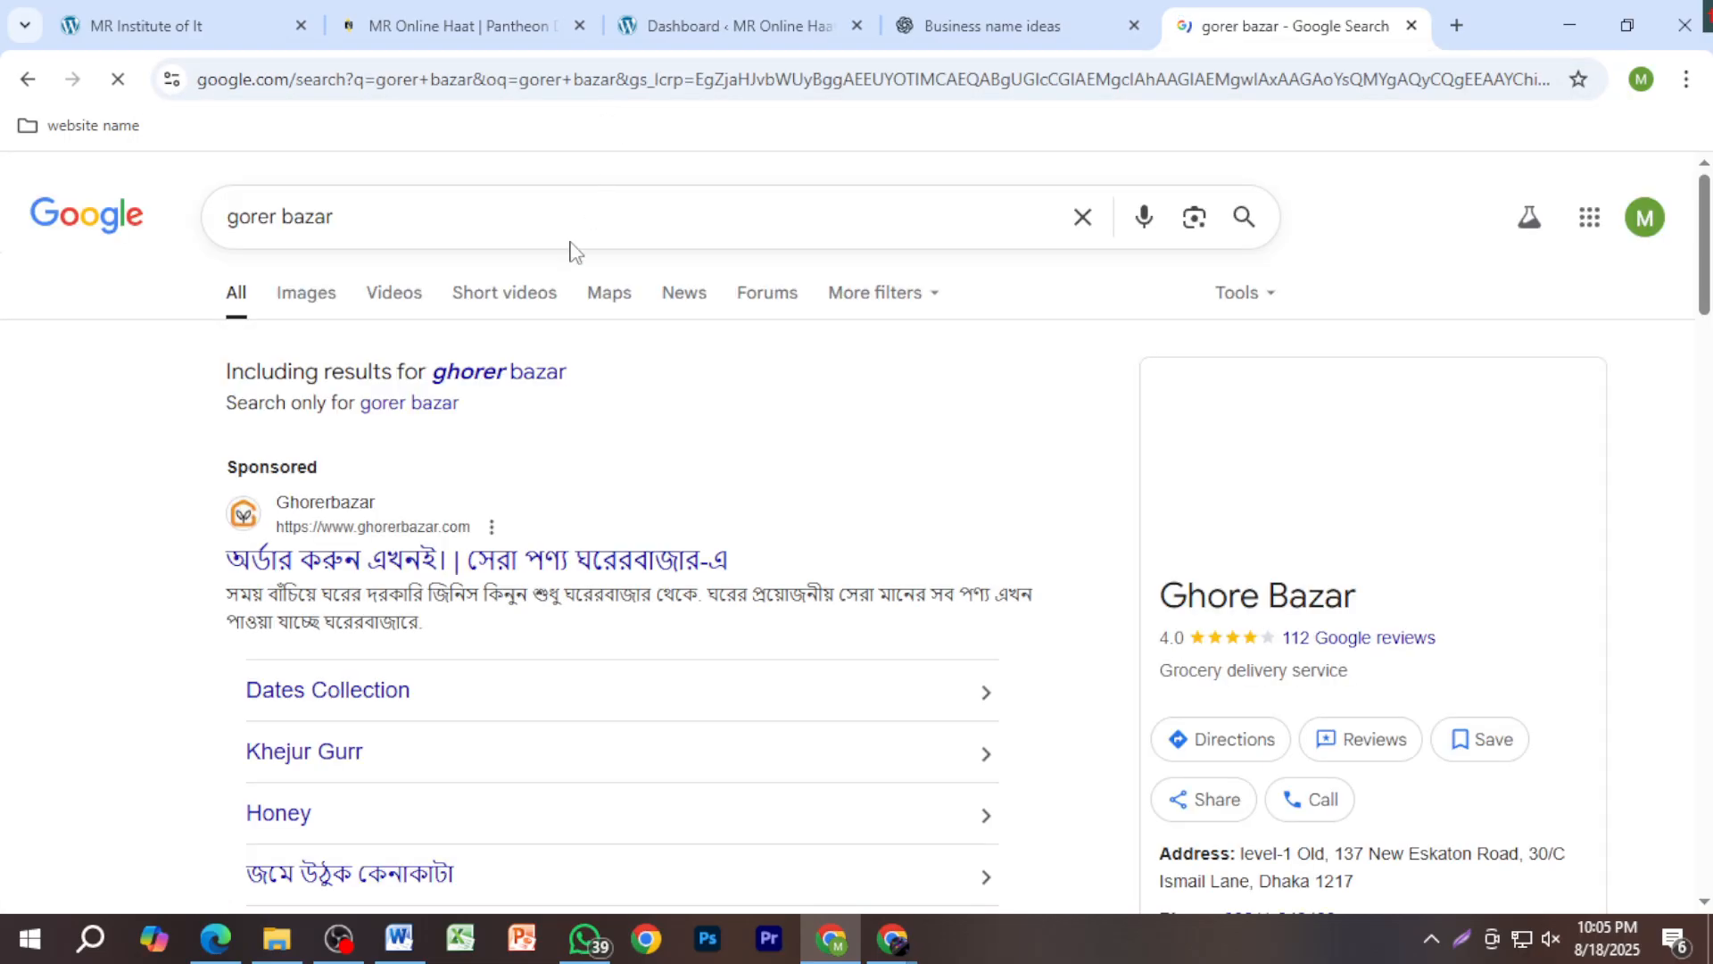
click(326, 560)
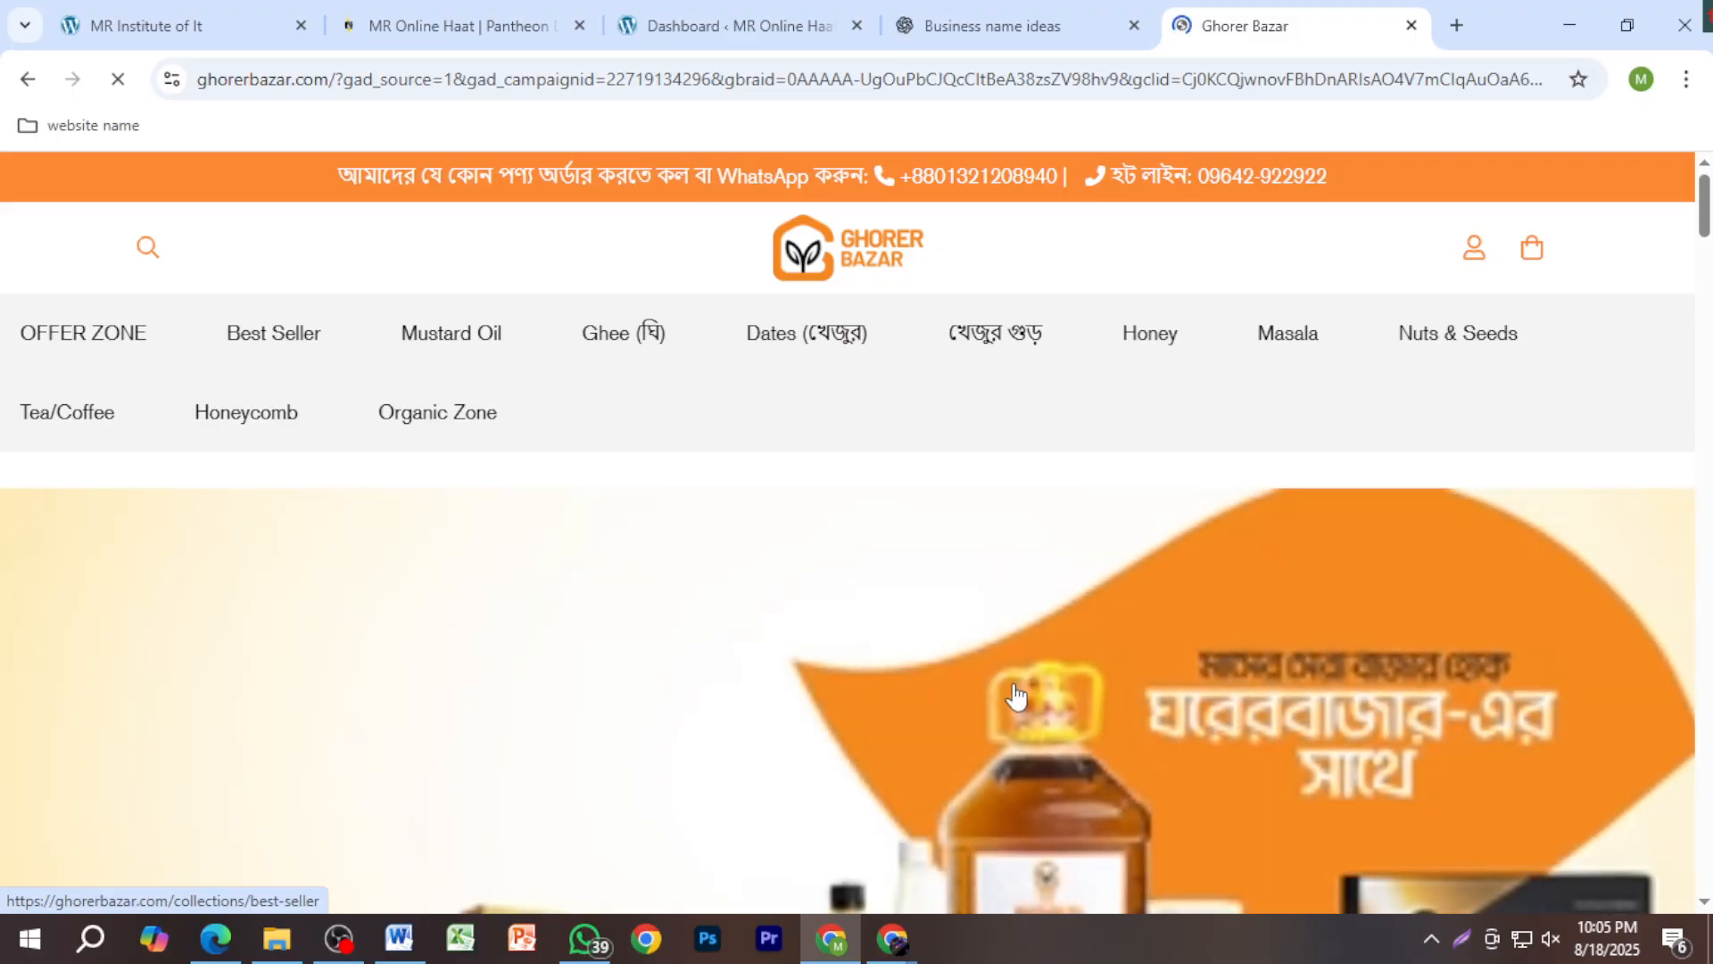
Step: Browse the Ghorerbazar products, then return to the MR Online Haat dashboard tab
scroll(1020, 708, down, 8)
scroll(1027, 711, down, 4)
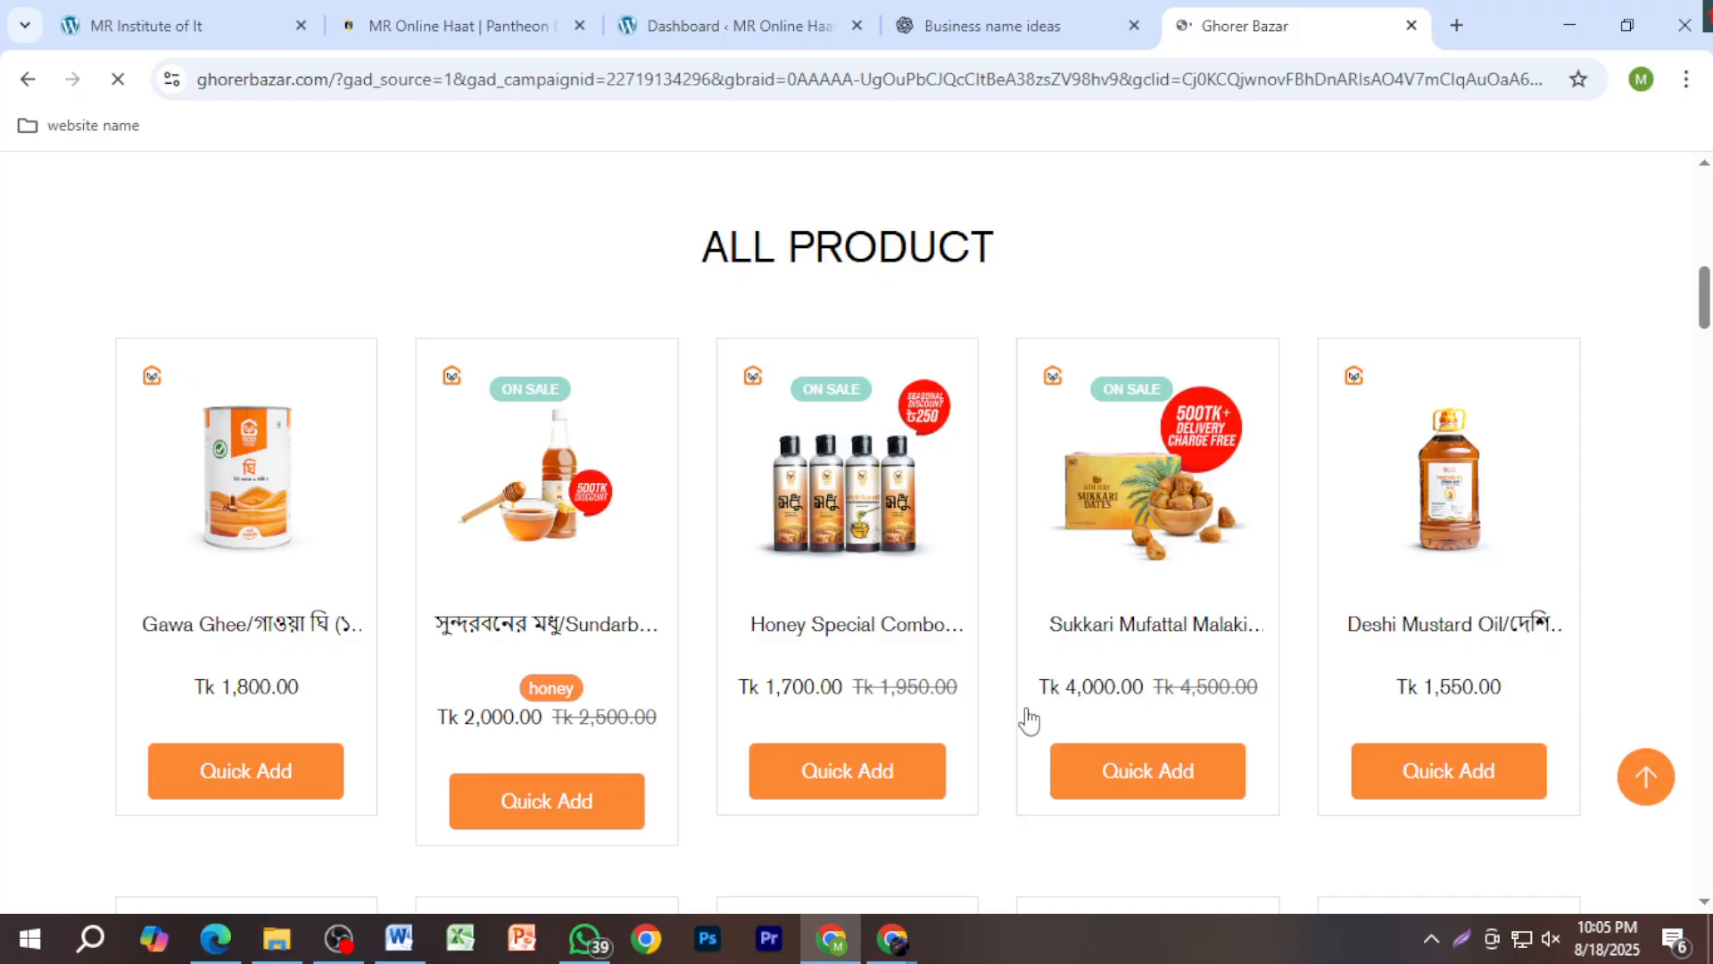
scroll(1027, 719, down, 4)
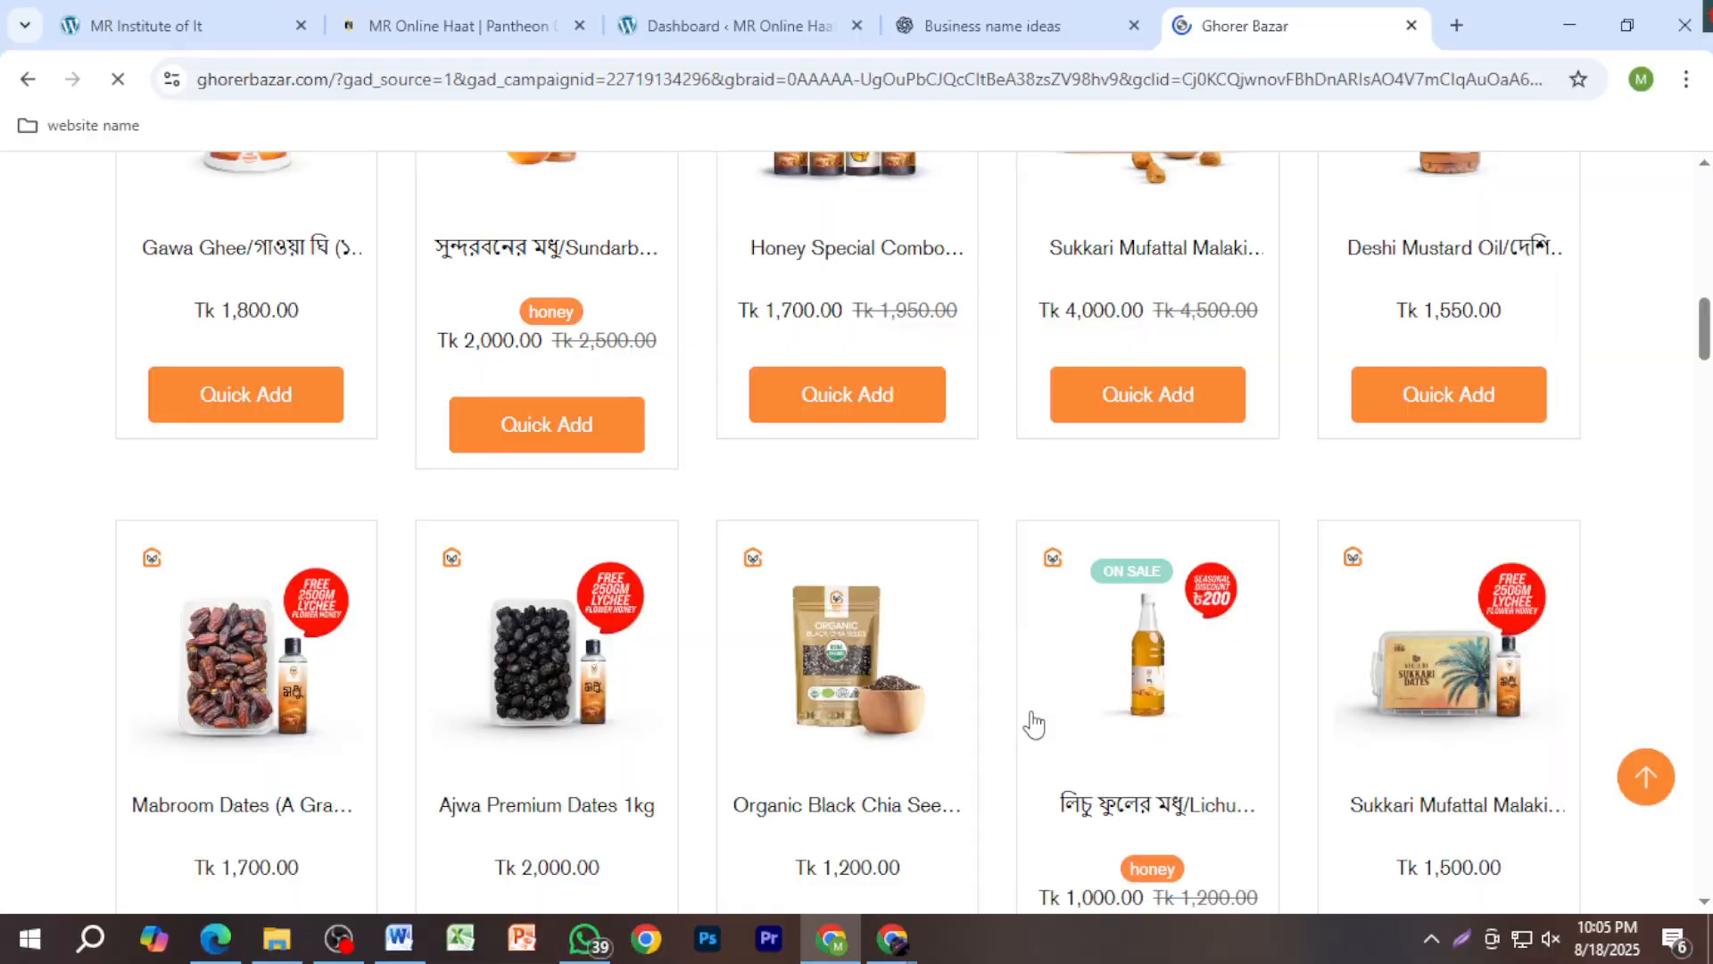
scroll(1031, 758, down, 3)
scroll(1026, 765, down, 5)
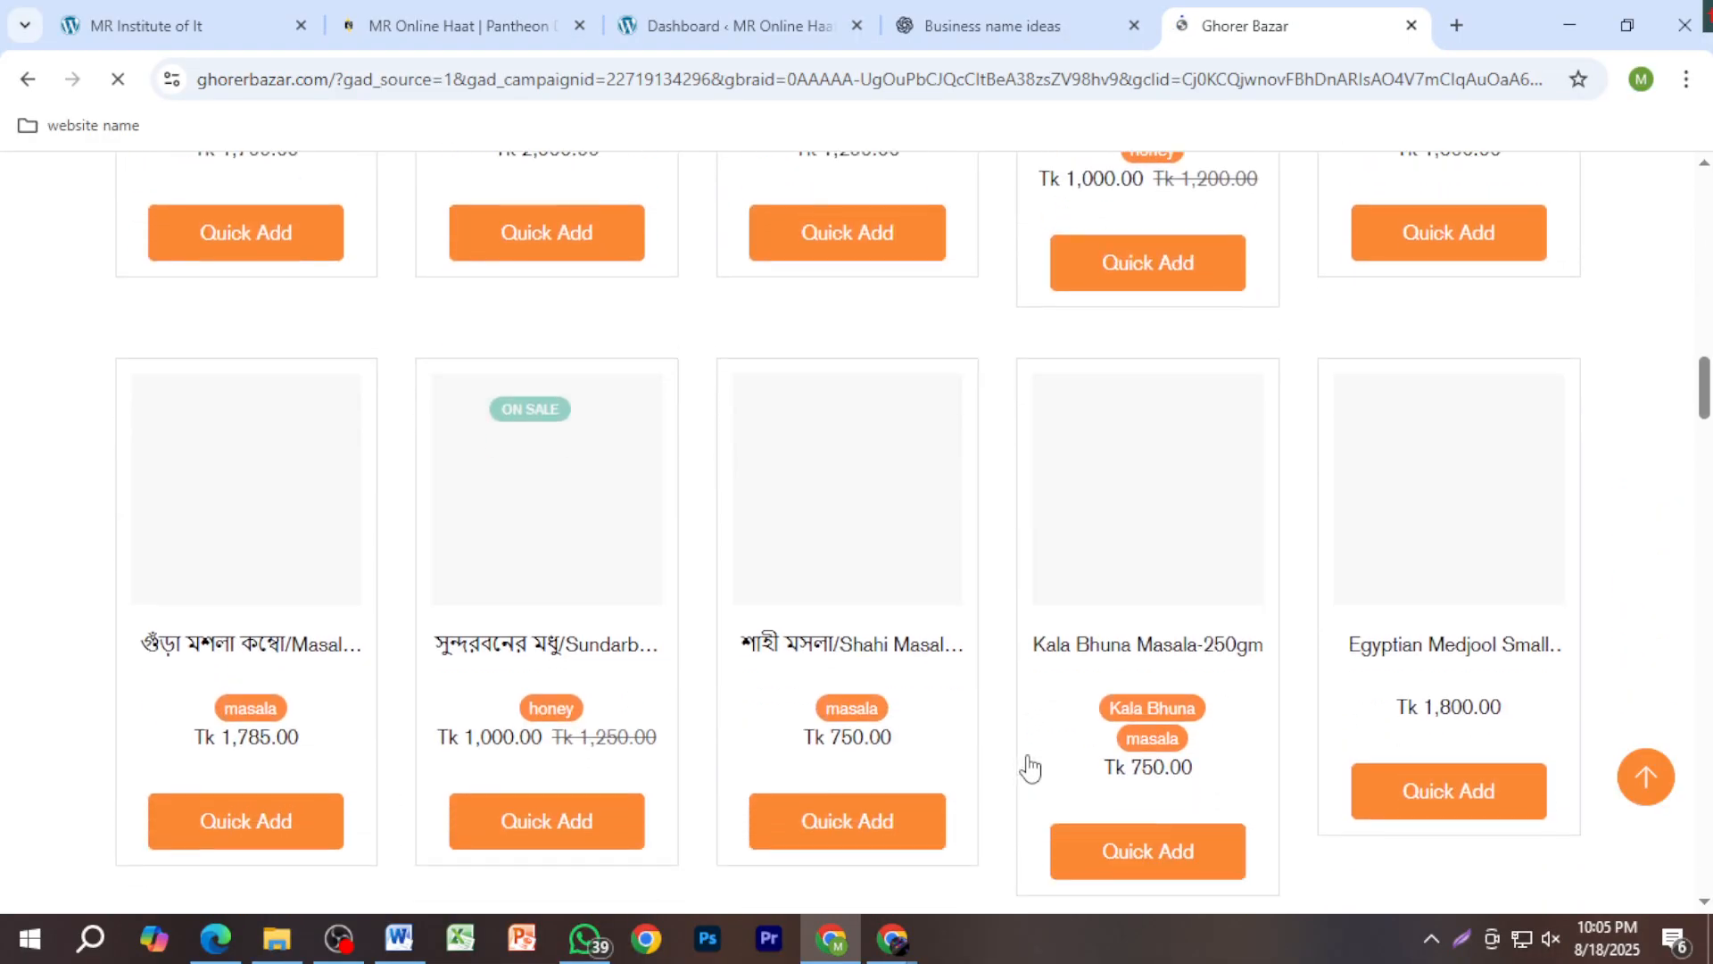
scroll(1026, 765, up, 4)
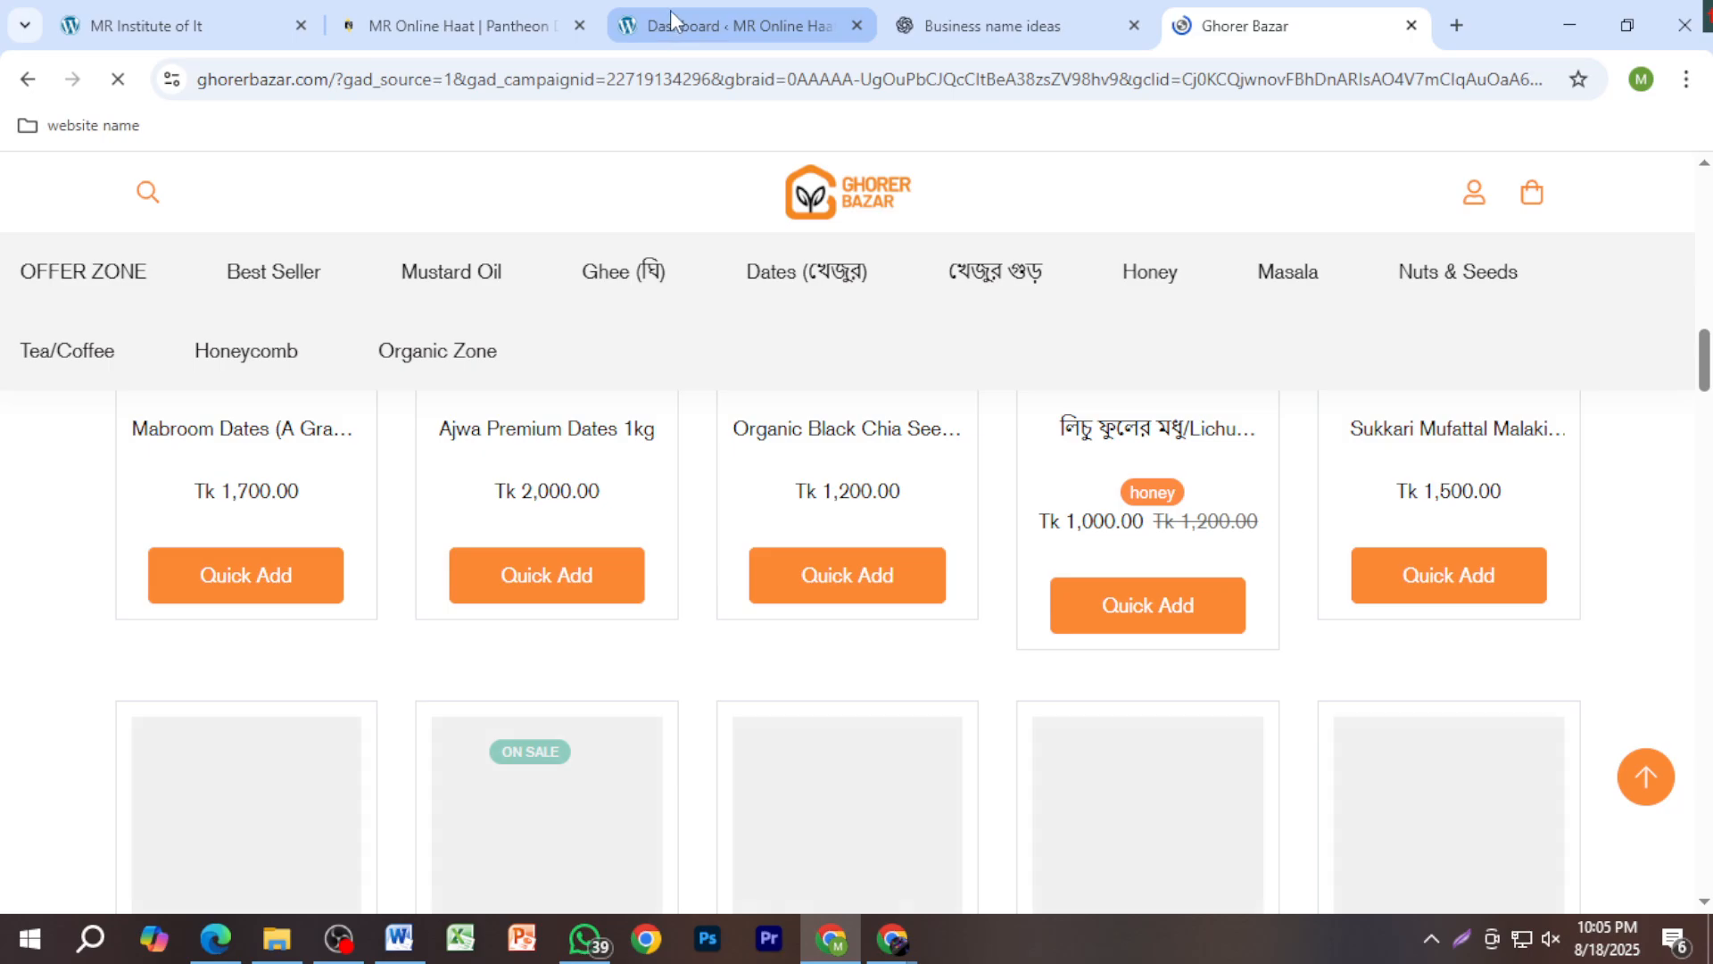
click(670, 13)
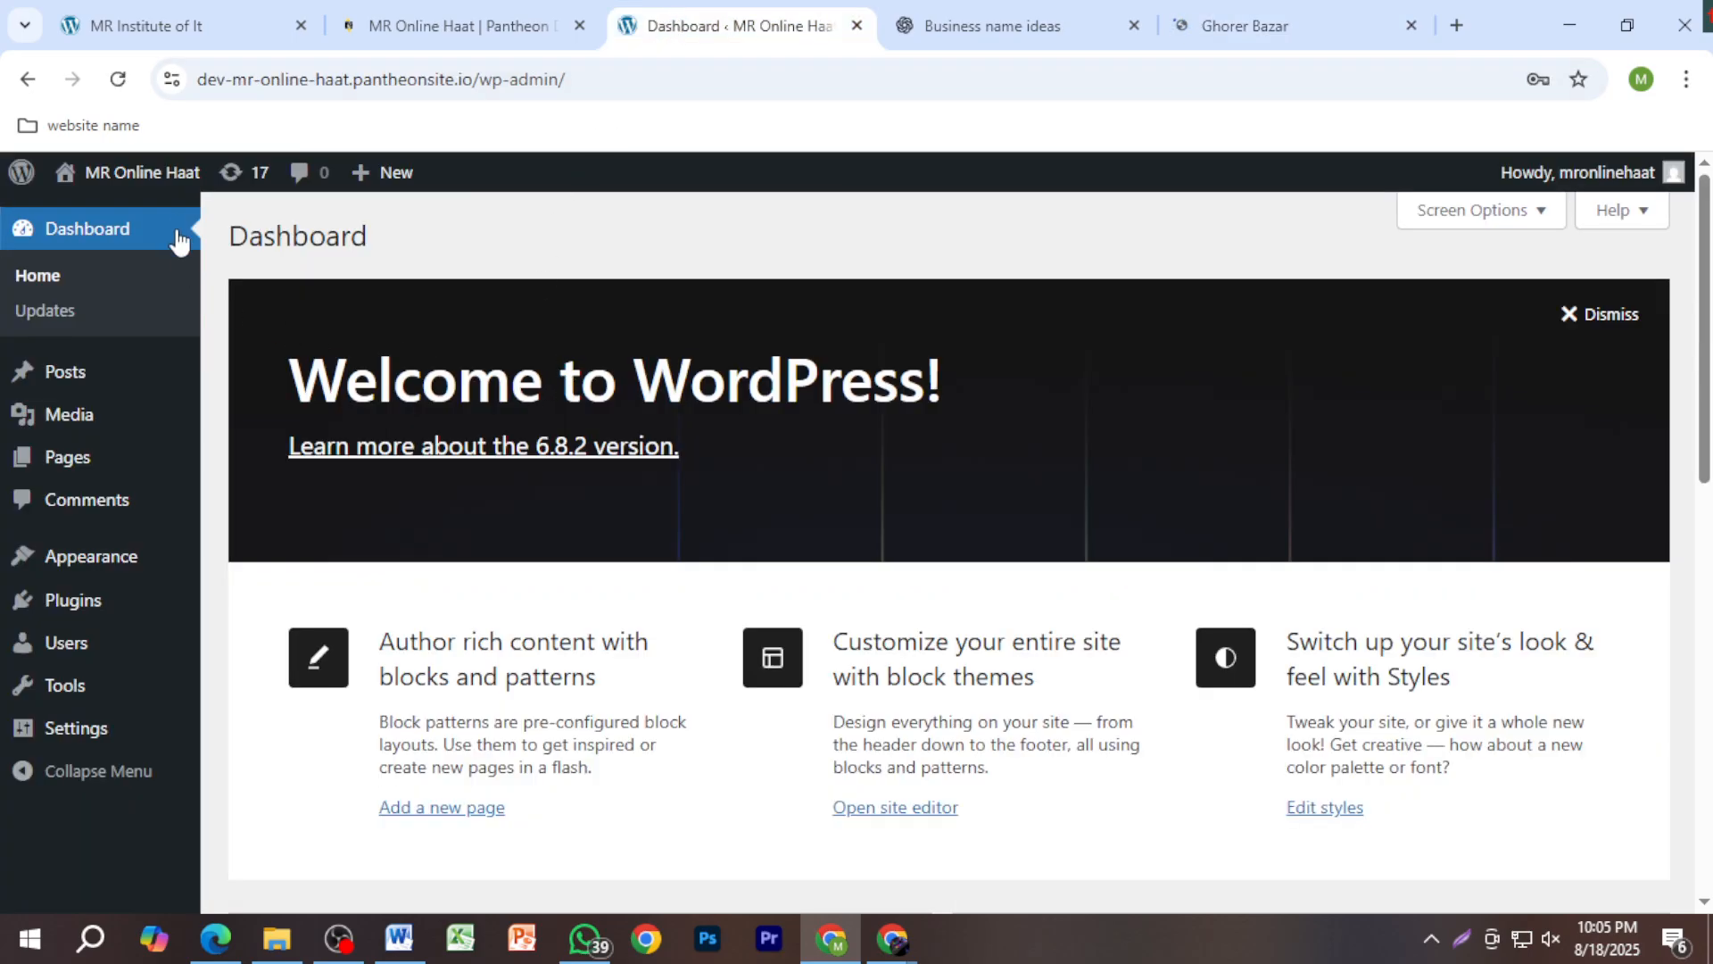
Step: Open the MR Online Haat front end in a new tab and close the Ghorer Bazar tab
mouse_move(160, 187)
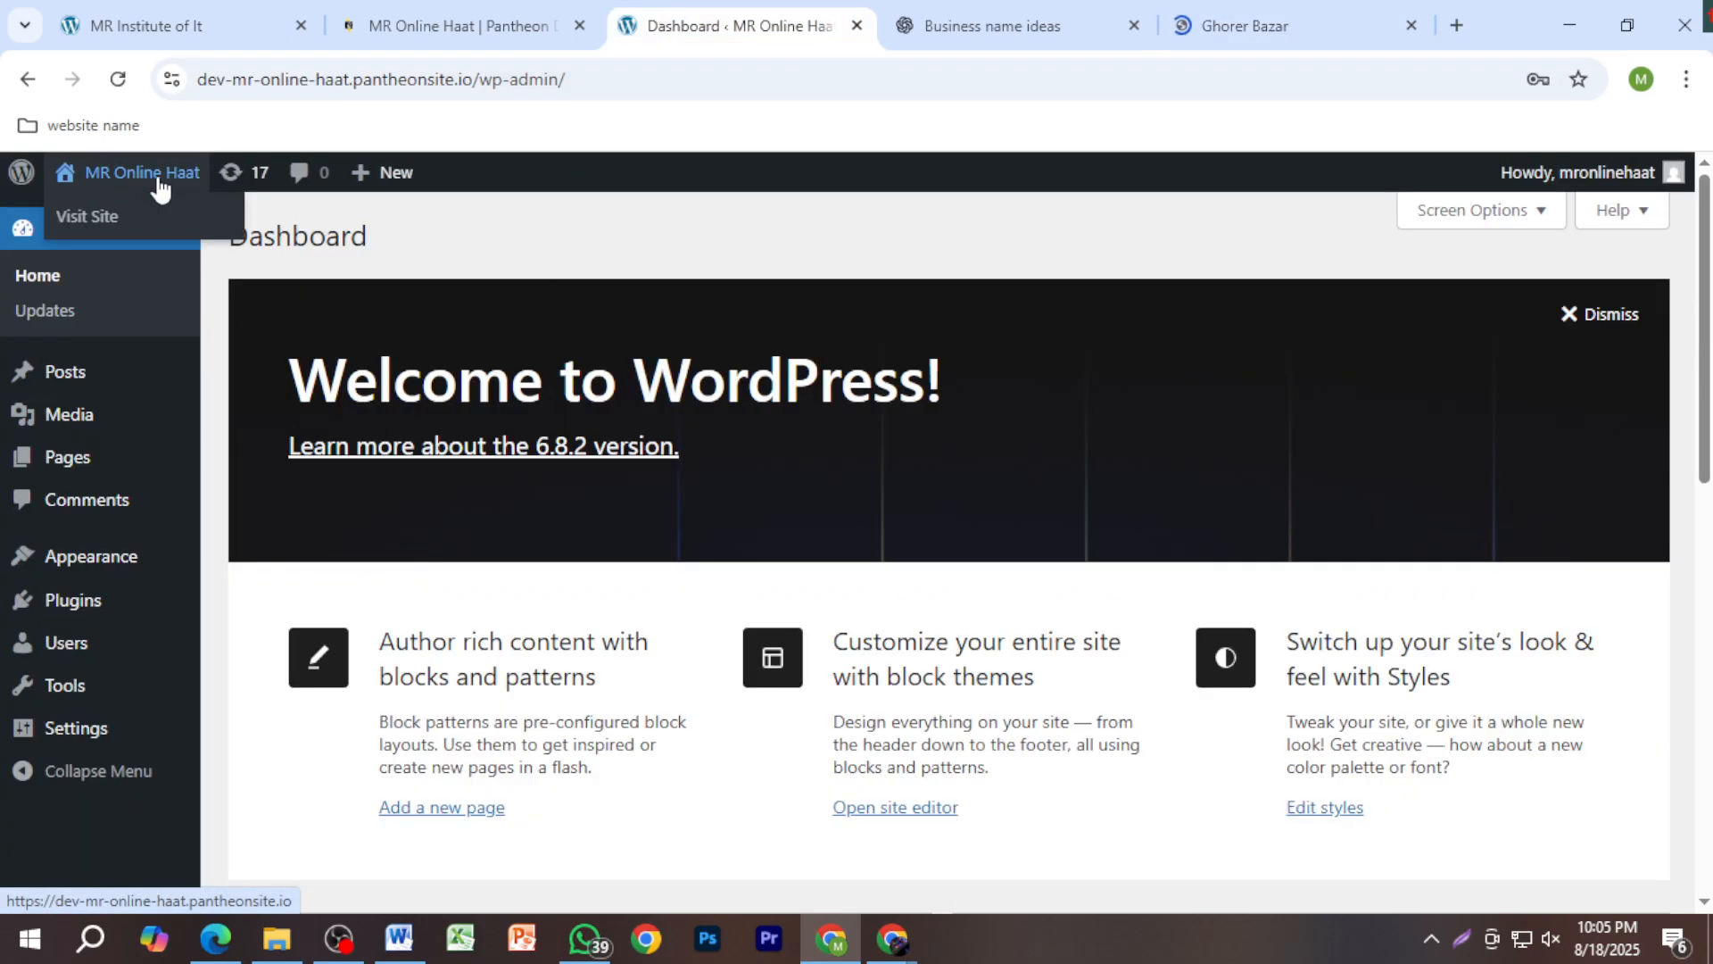
right_click(160, 187)
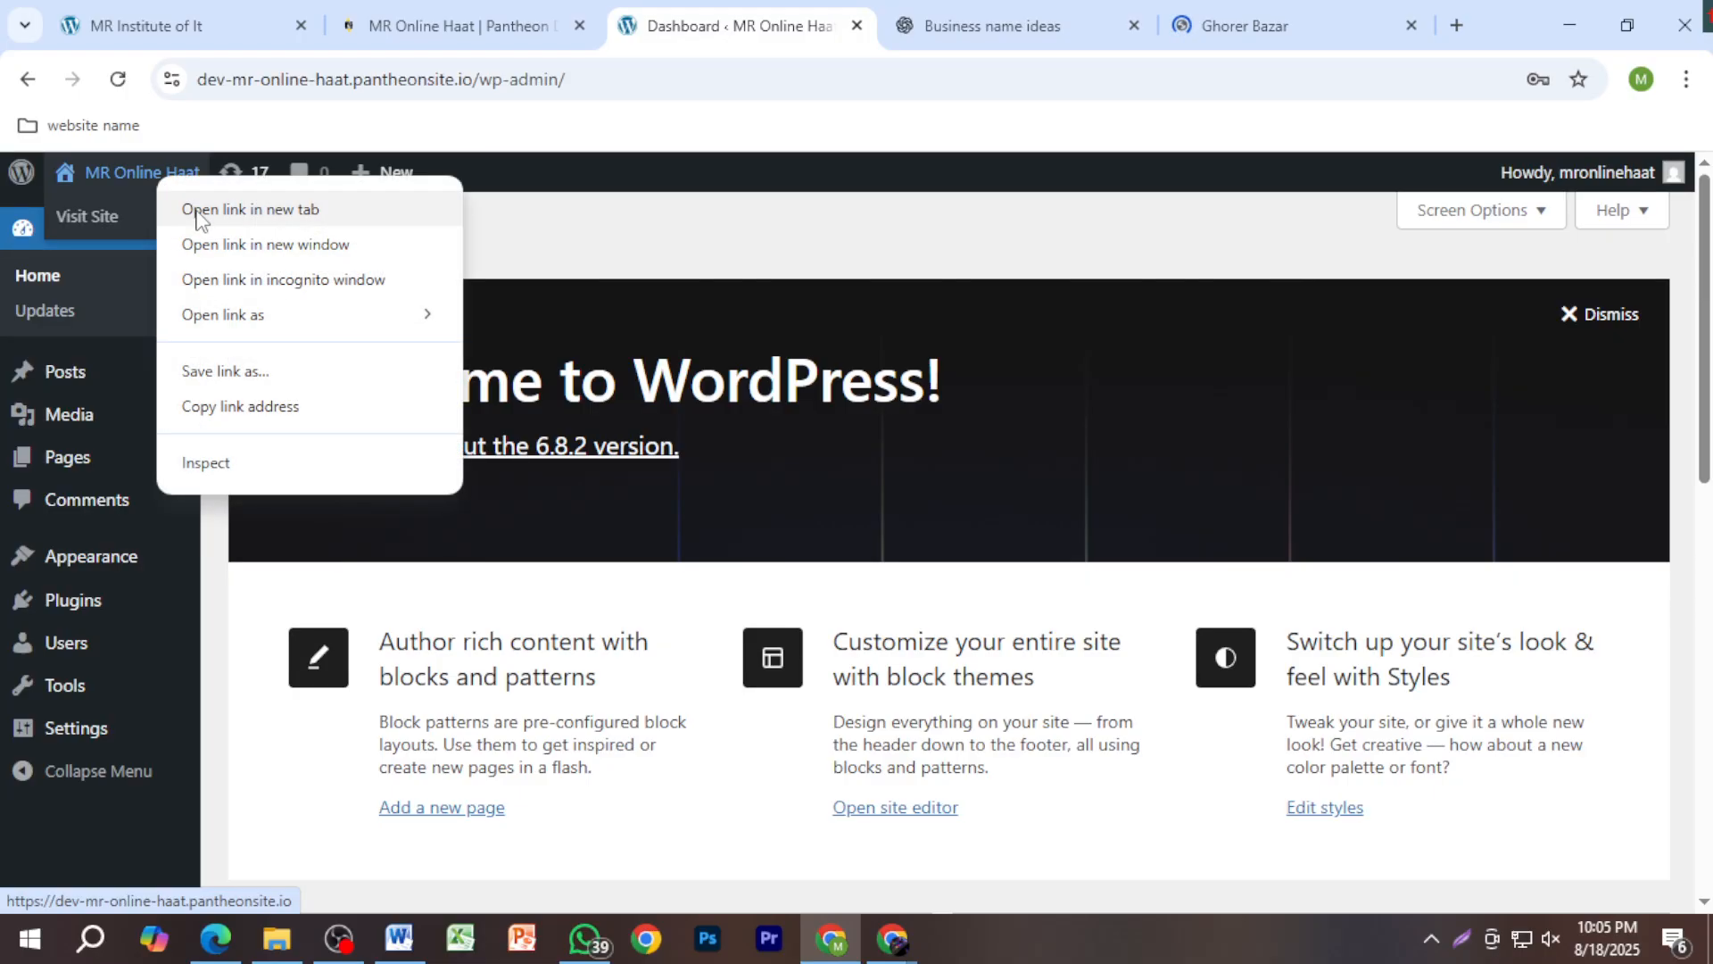
click(198, 210)
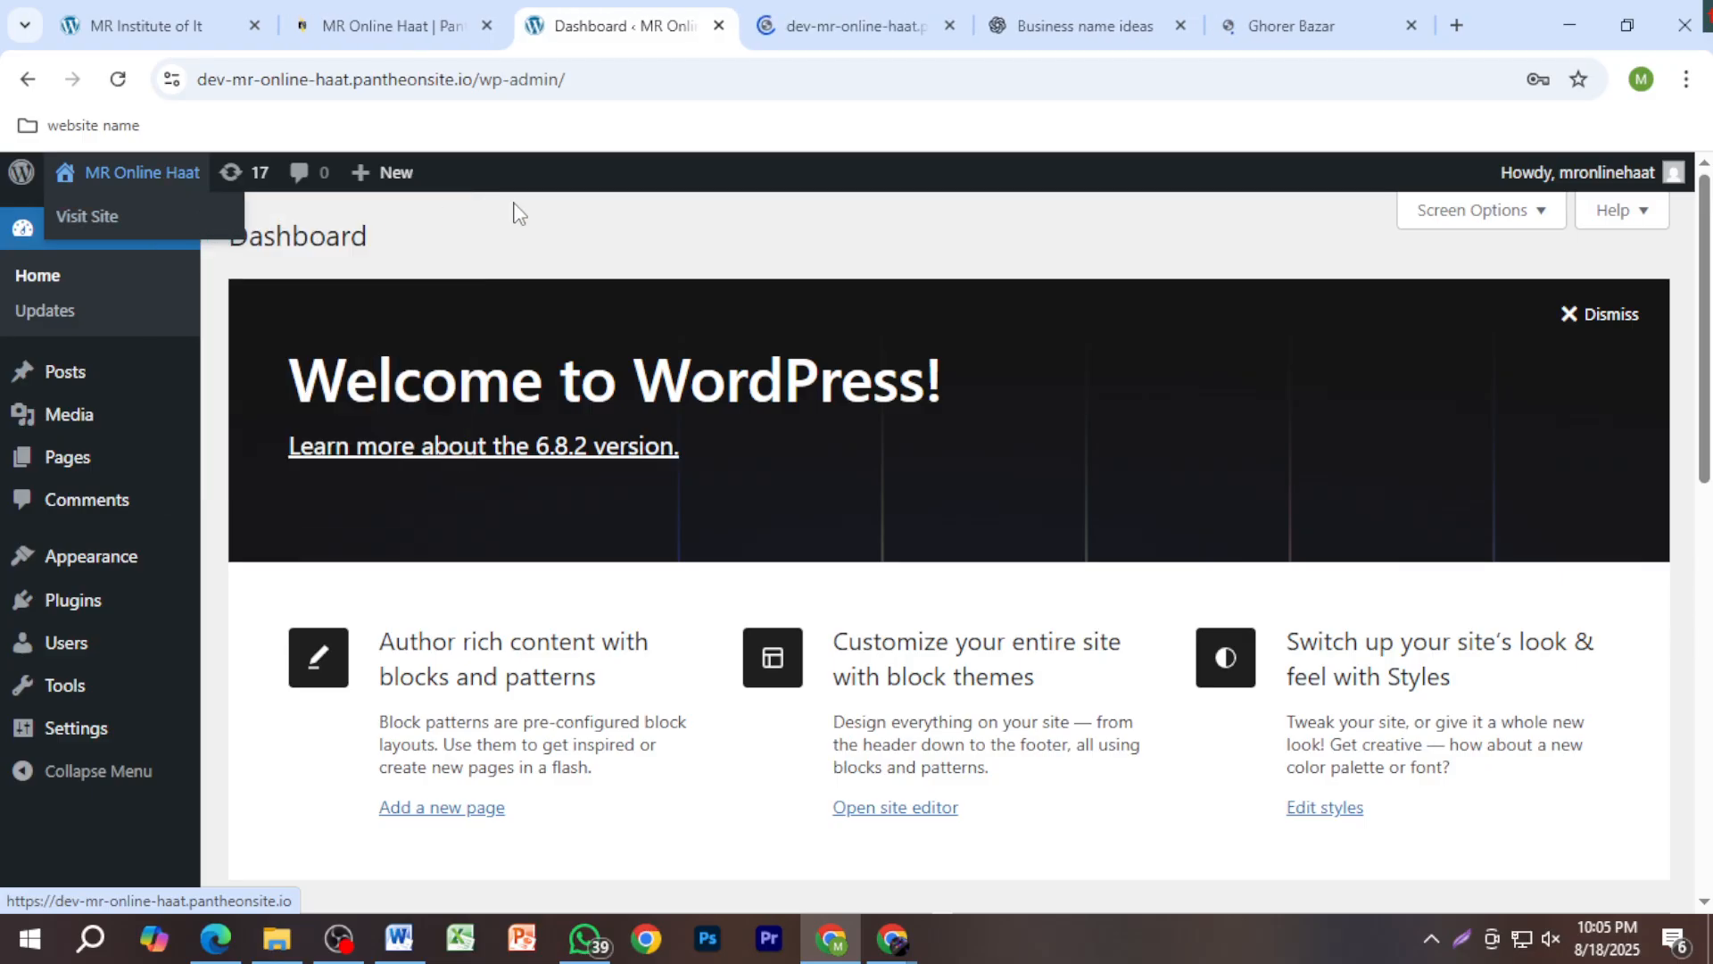
click(874, 36)
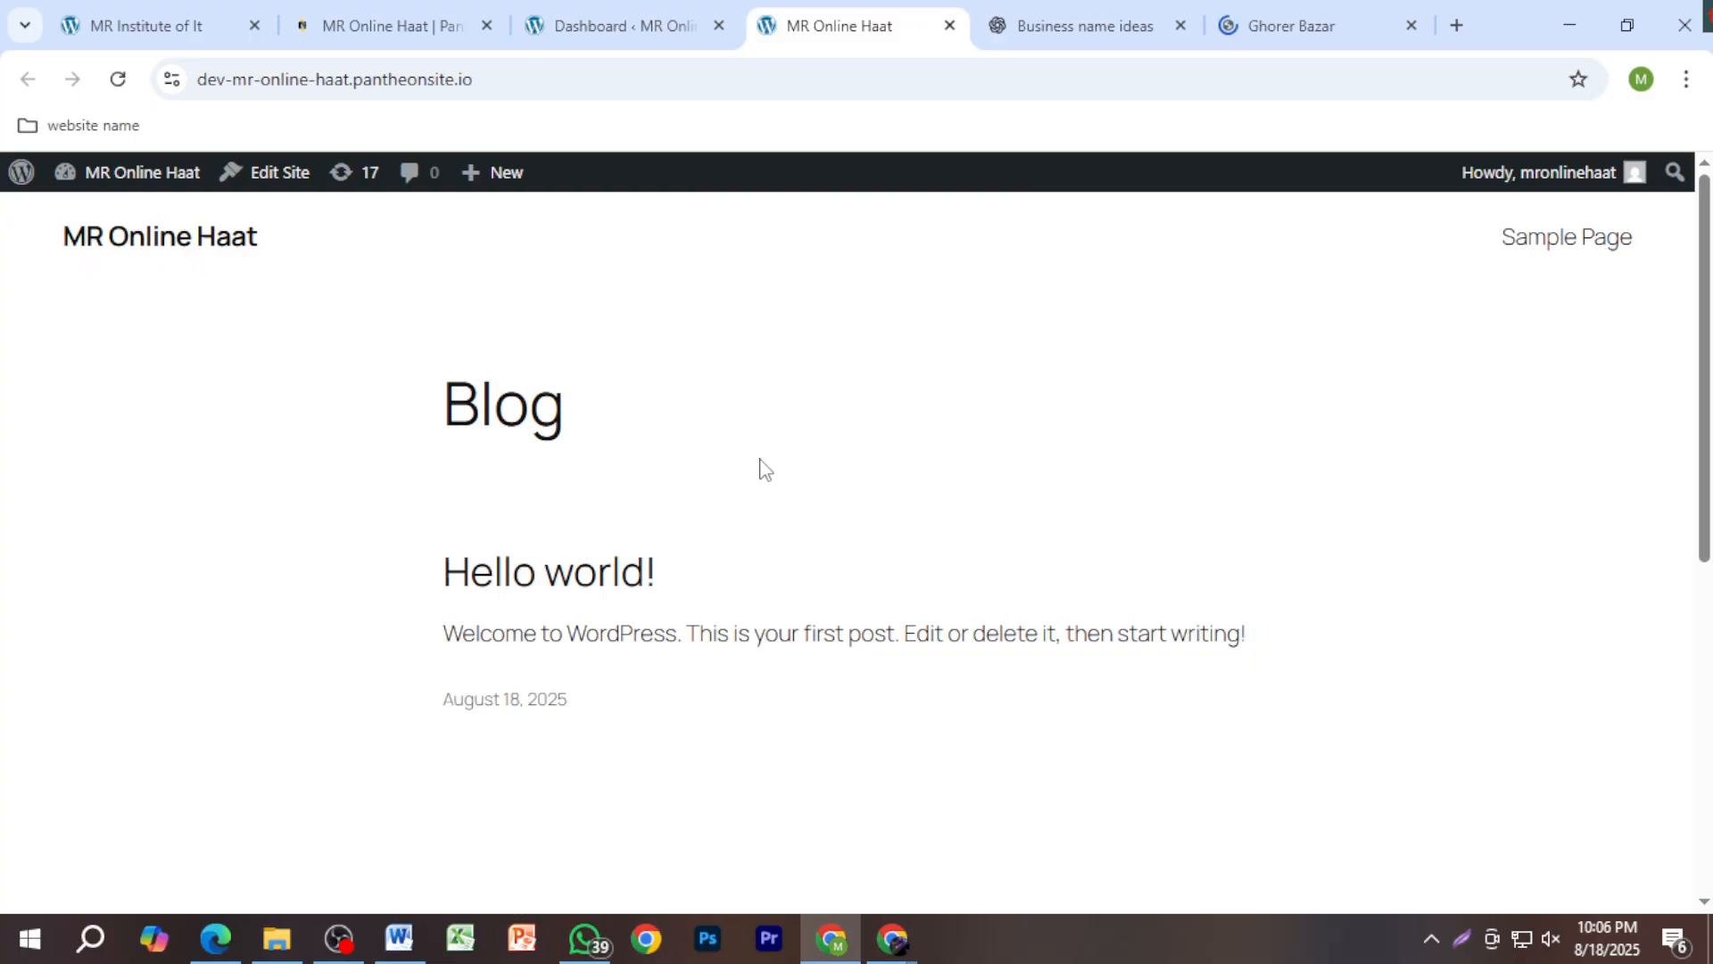
click(1311, 9)
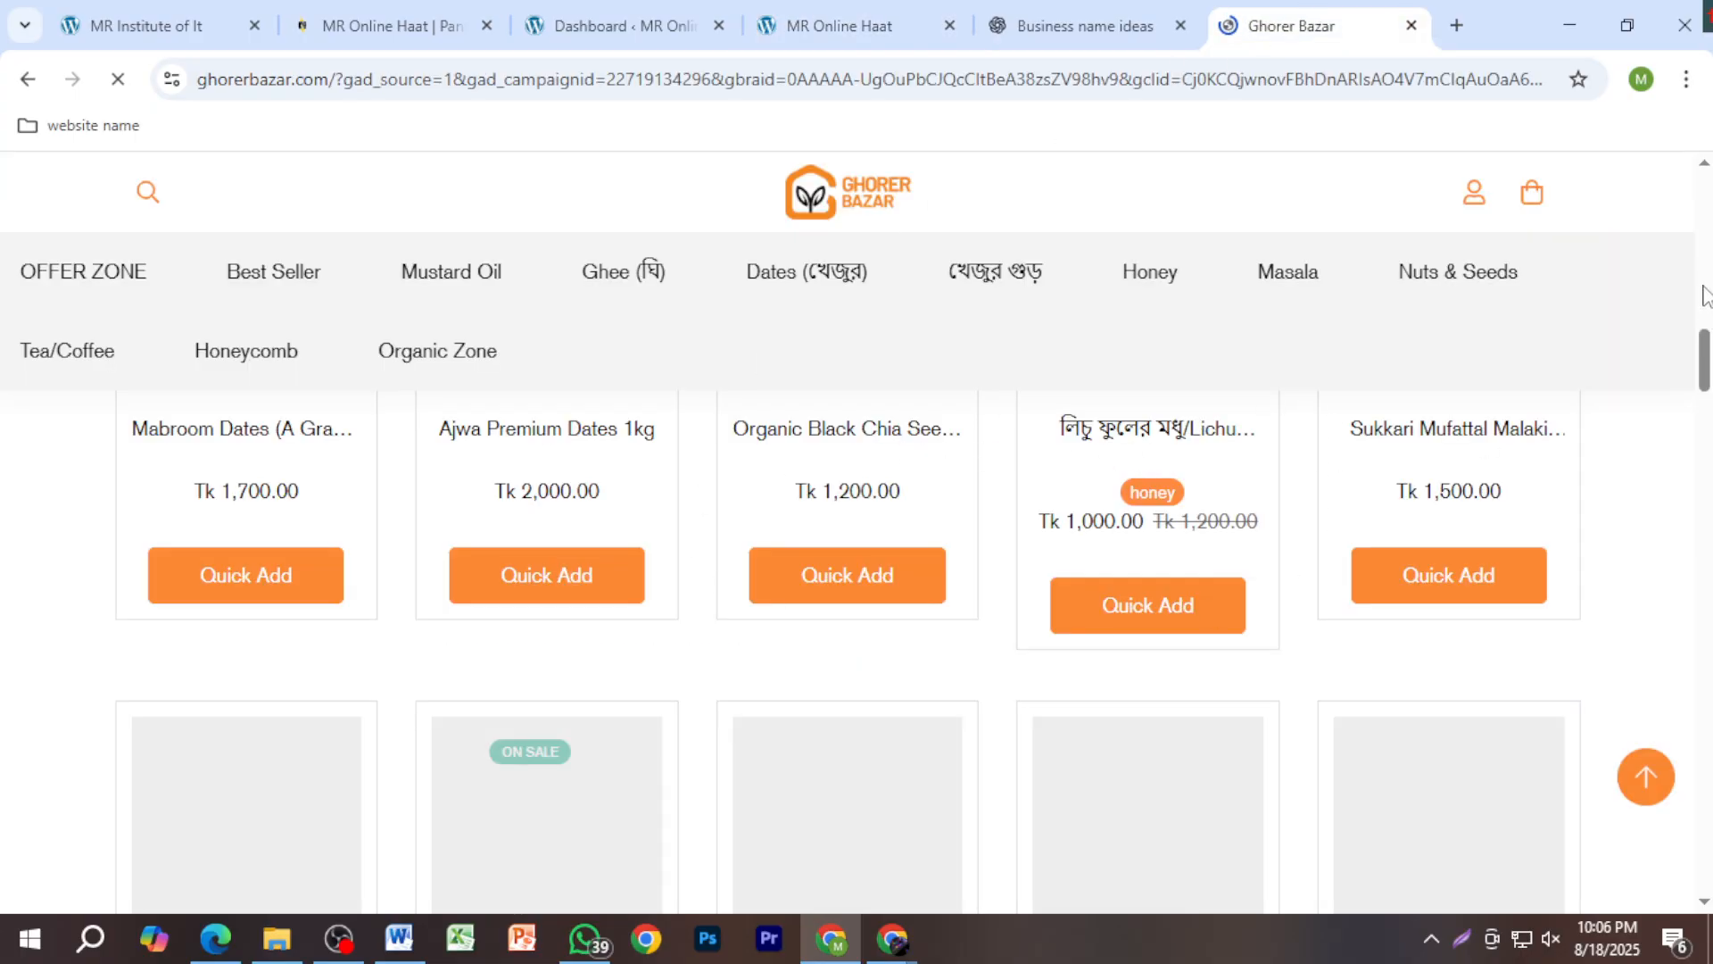
drag(1707, 376, 1707, 210)
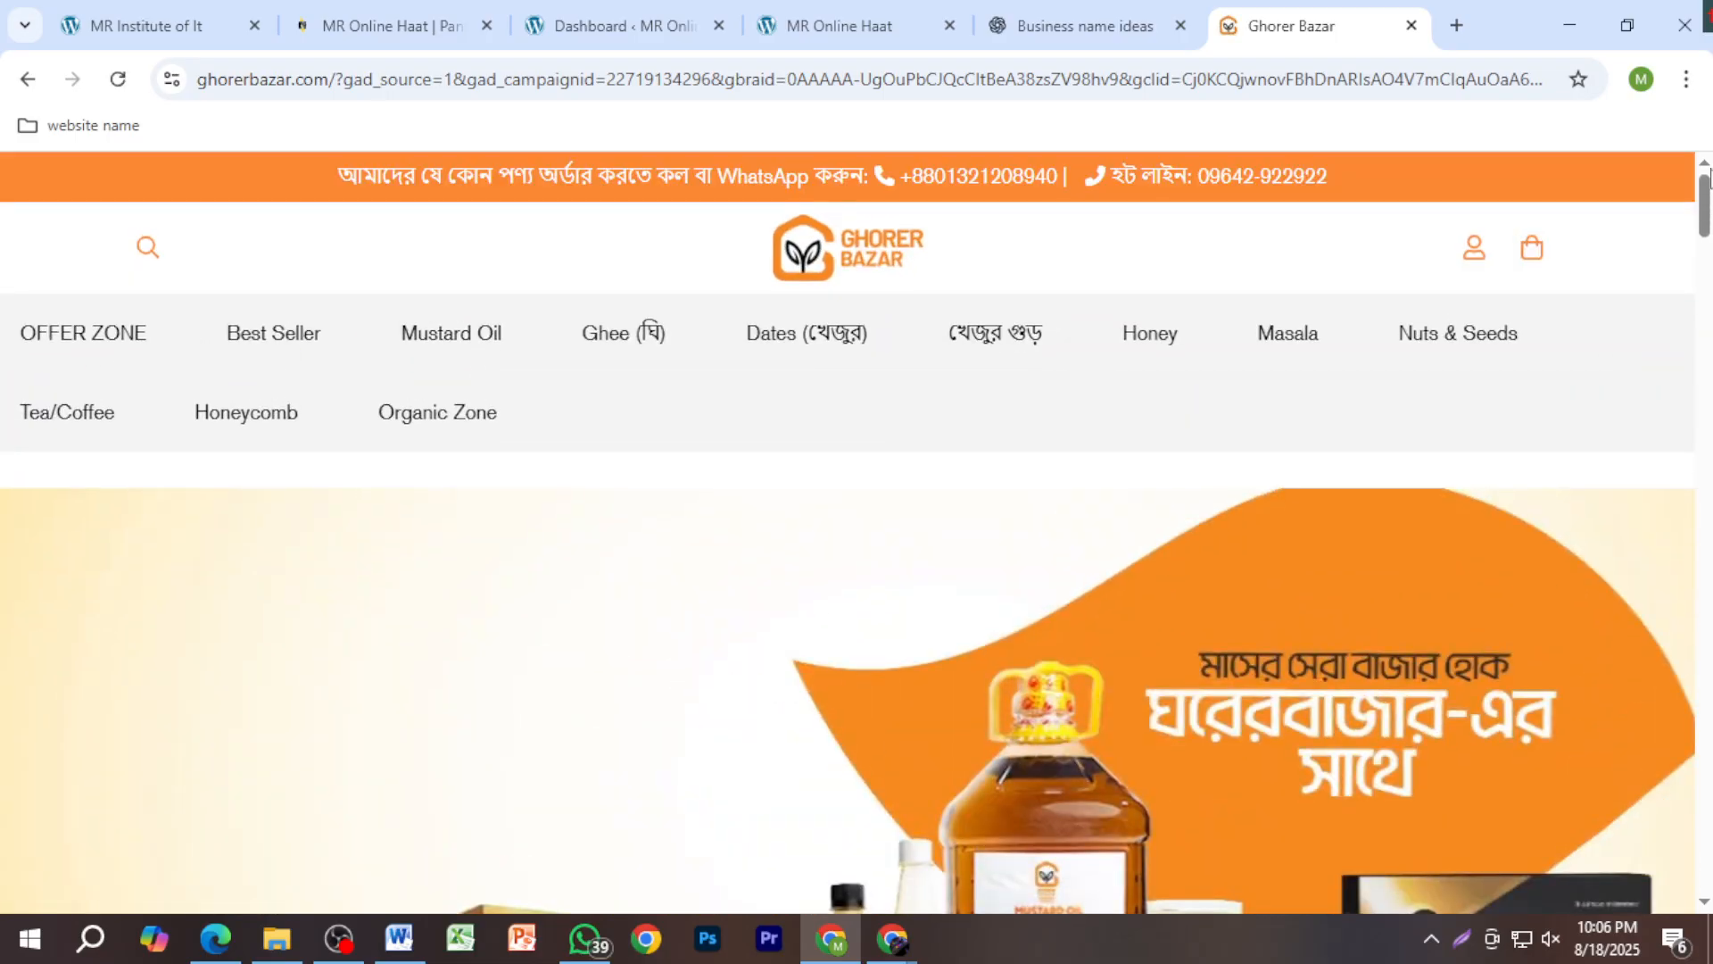
click(1410, 25)
click(979, 30)
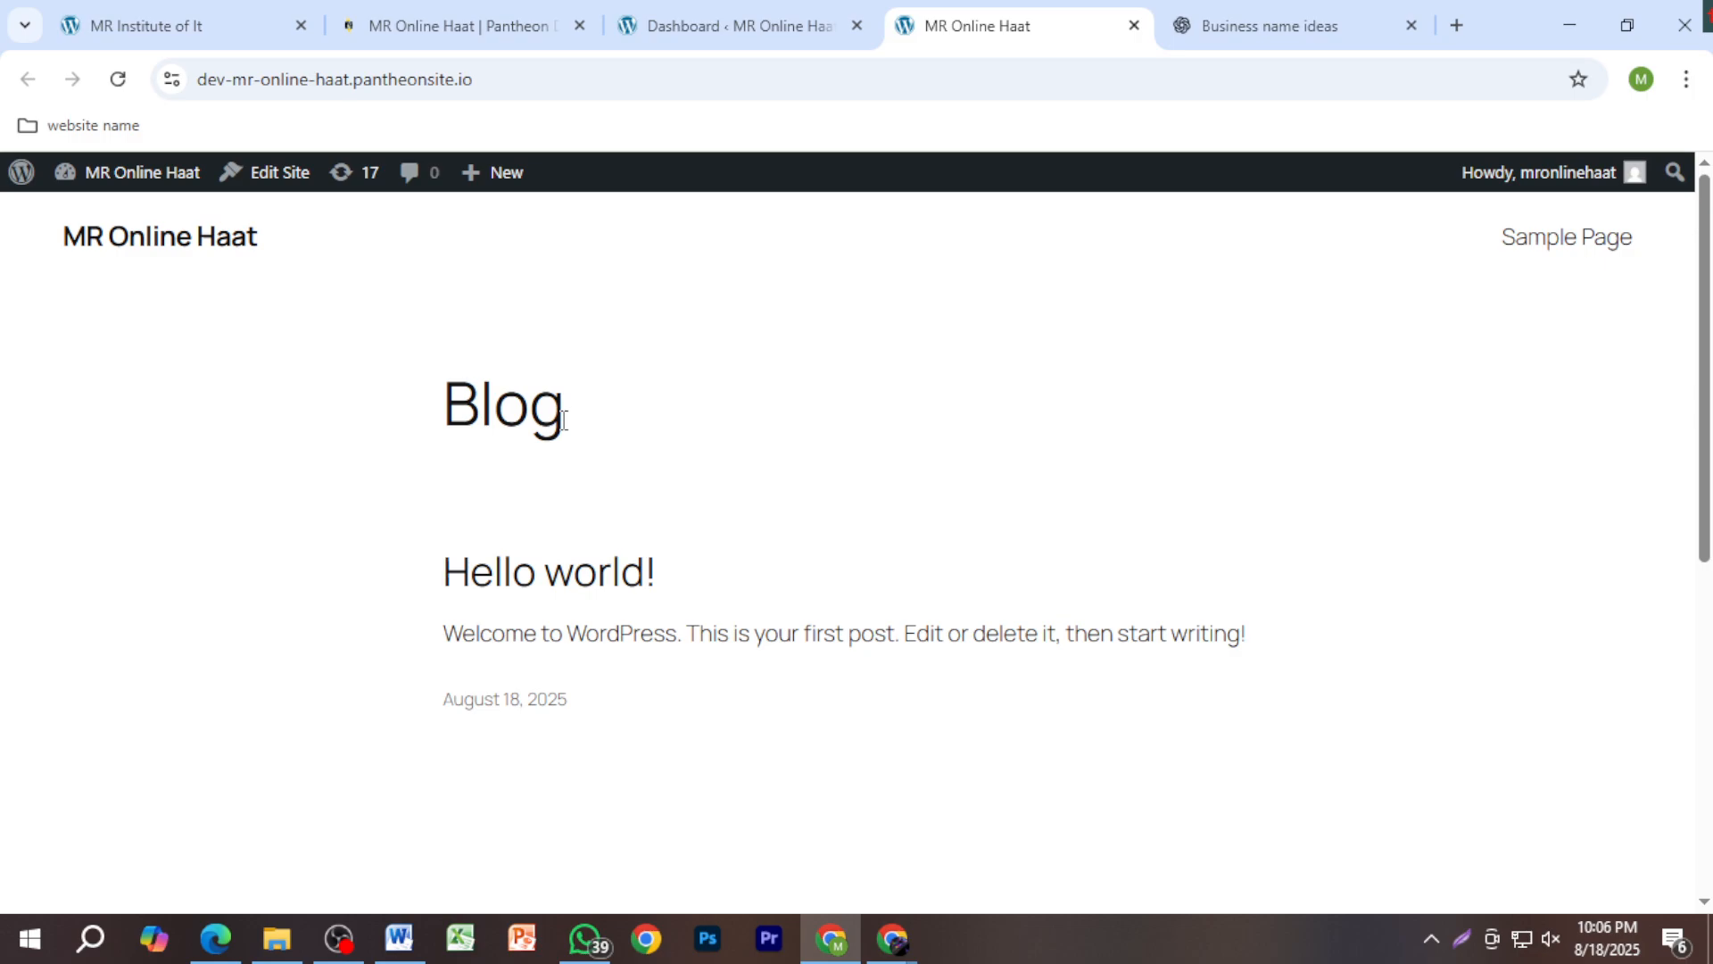
click(487, 87)
key(ctrl+c)
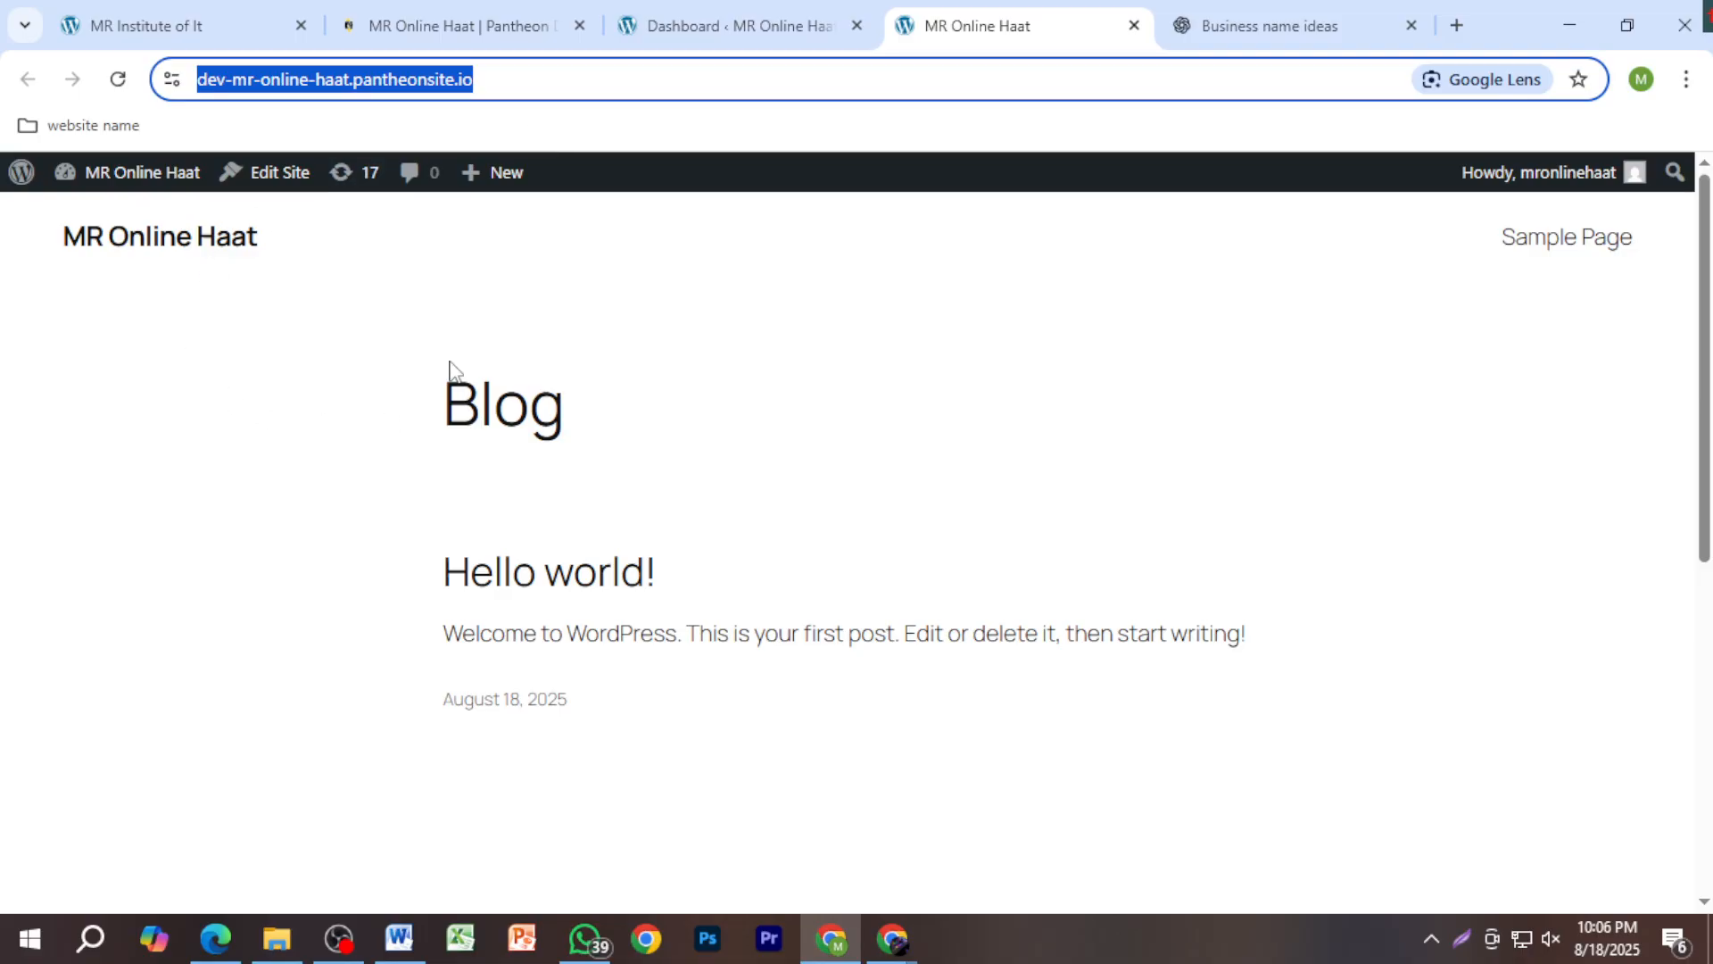
click(399, 935)
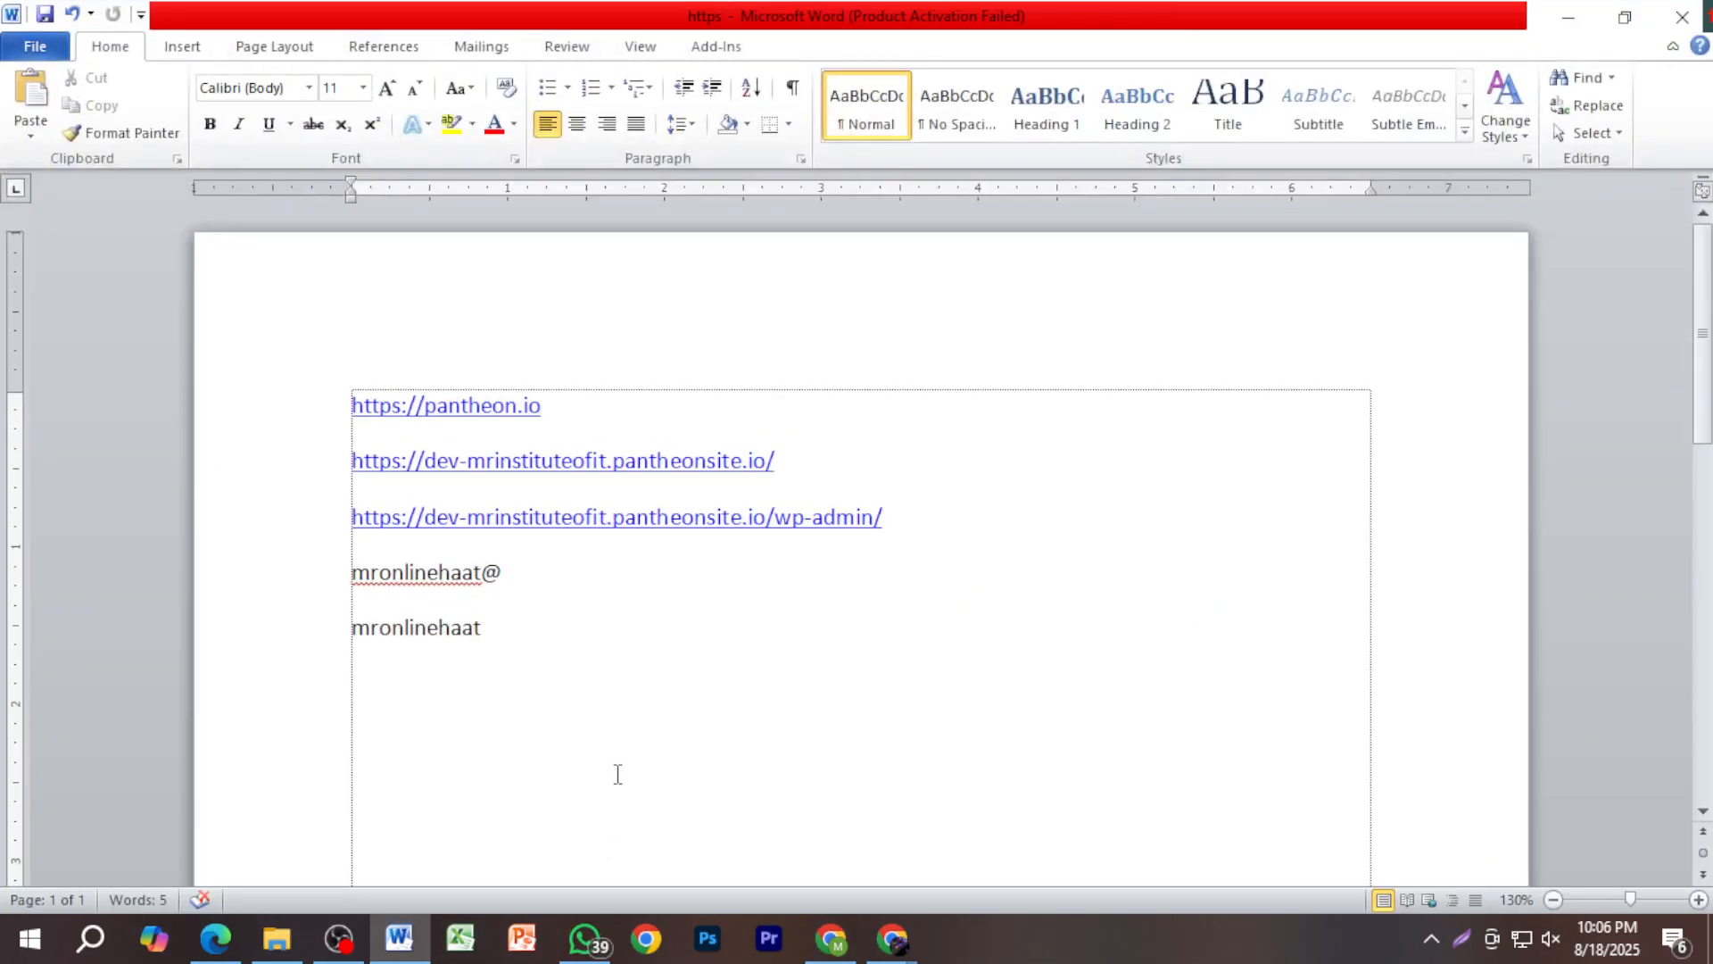
key(Return)
key(ctrl+v)
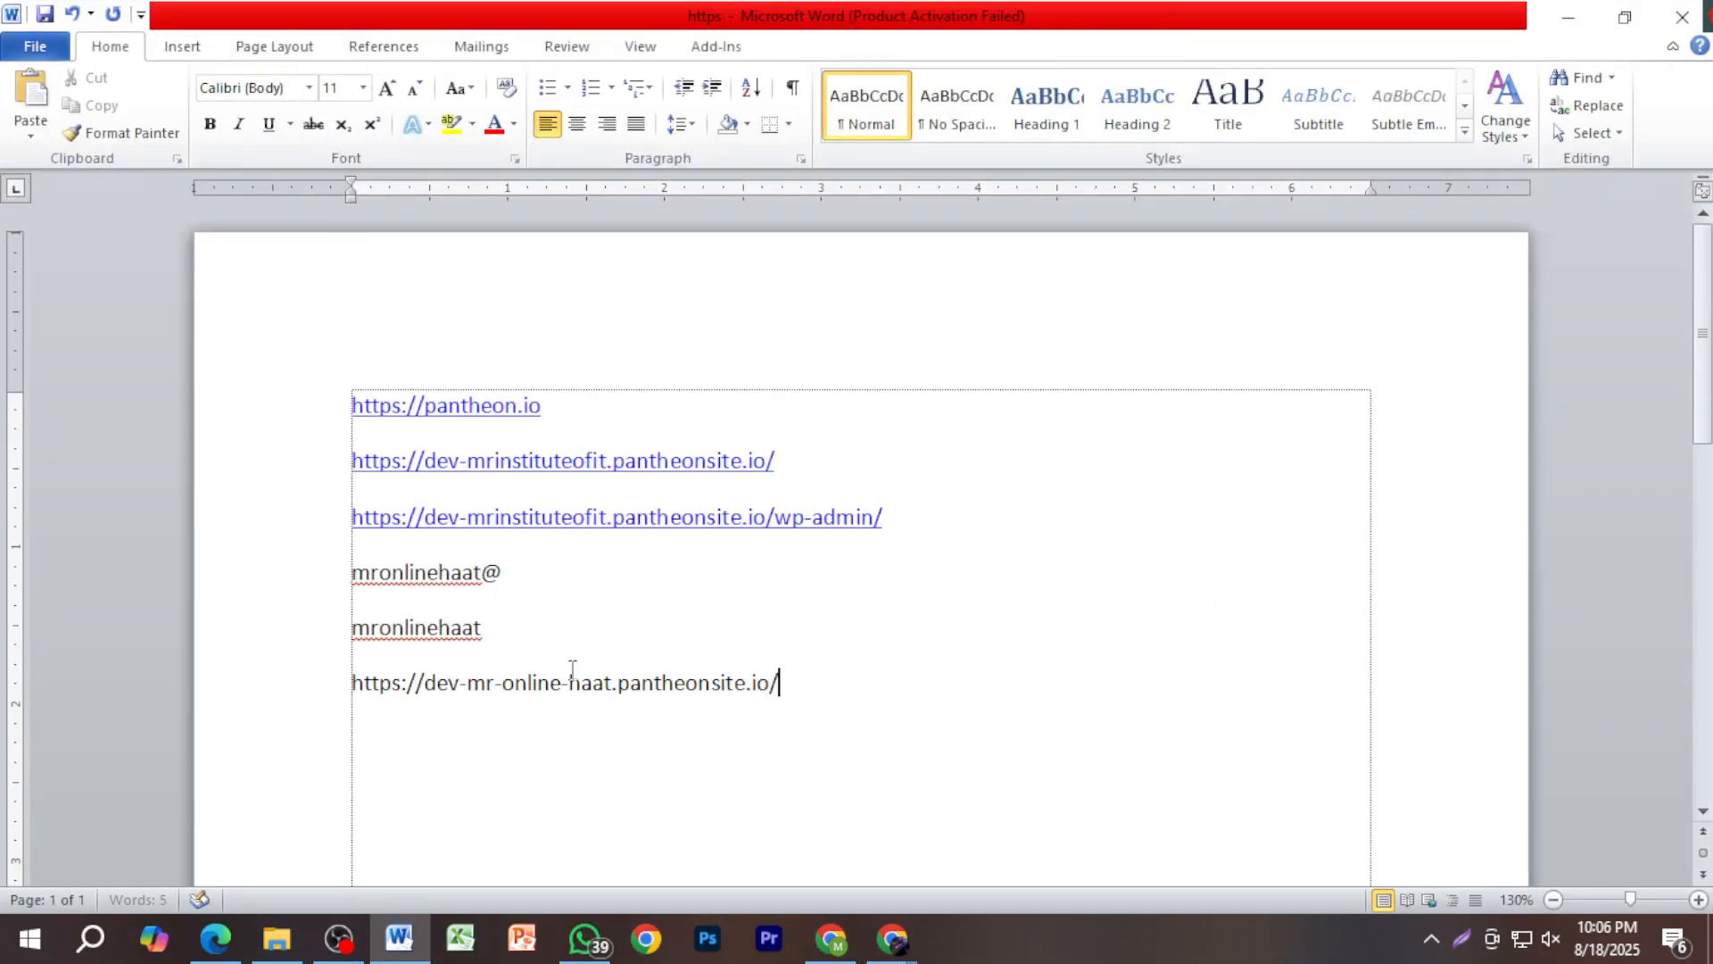
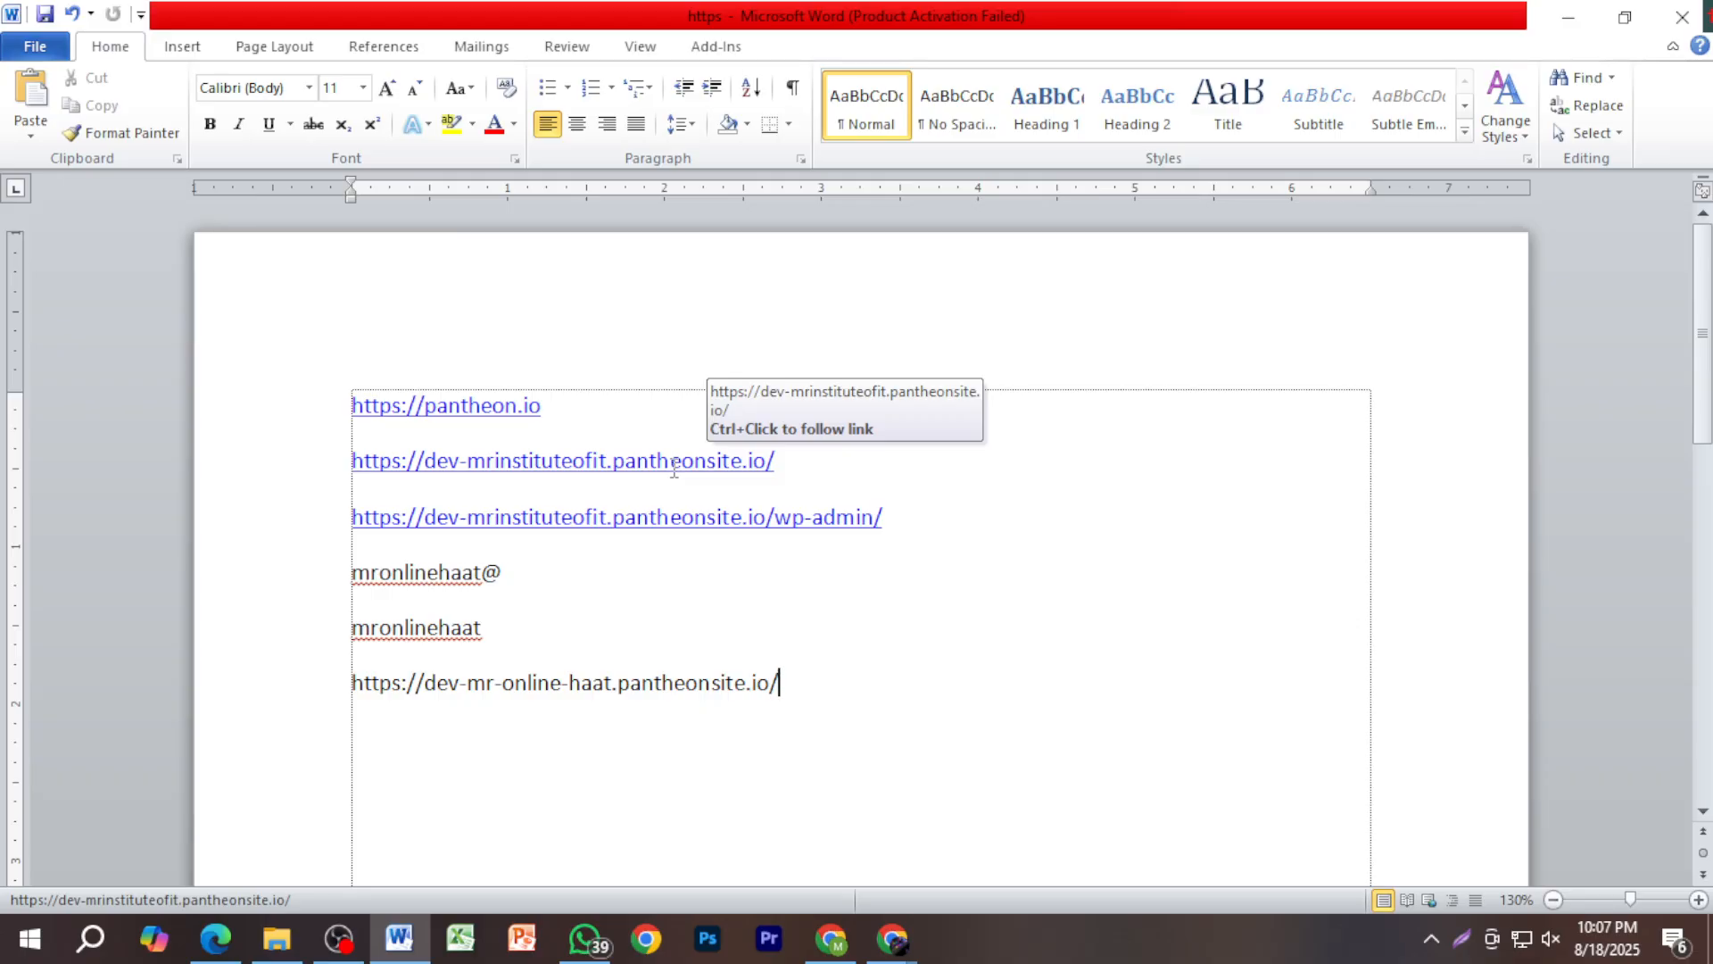
Step: Turn the dev-mr-online-haat.pantheonsite.io address on the last Word line into a hyperlink, then return to the browser
drag(612, 470, 763, 455)
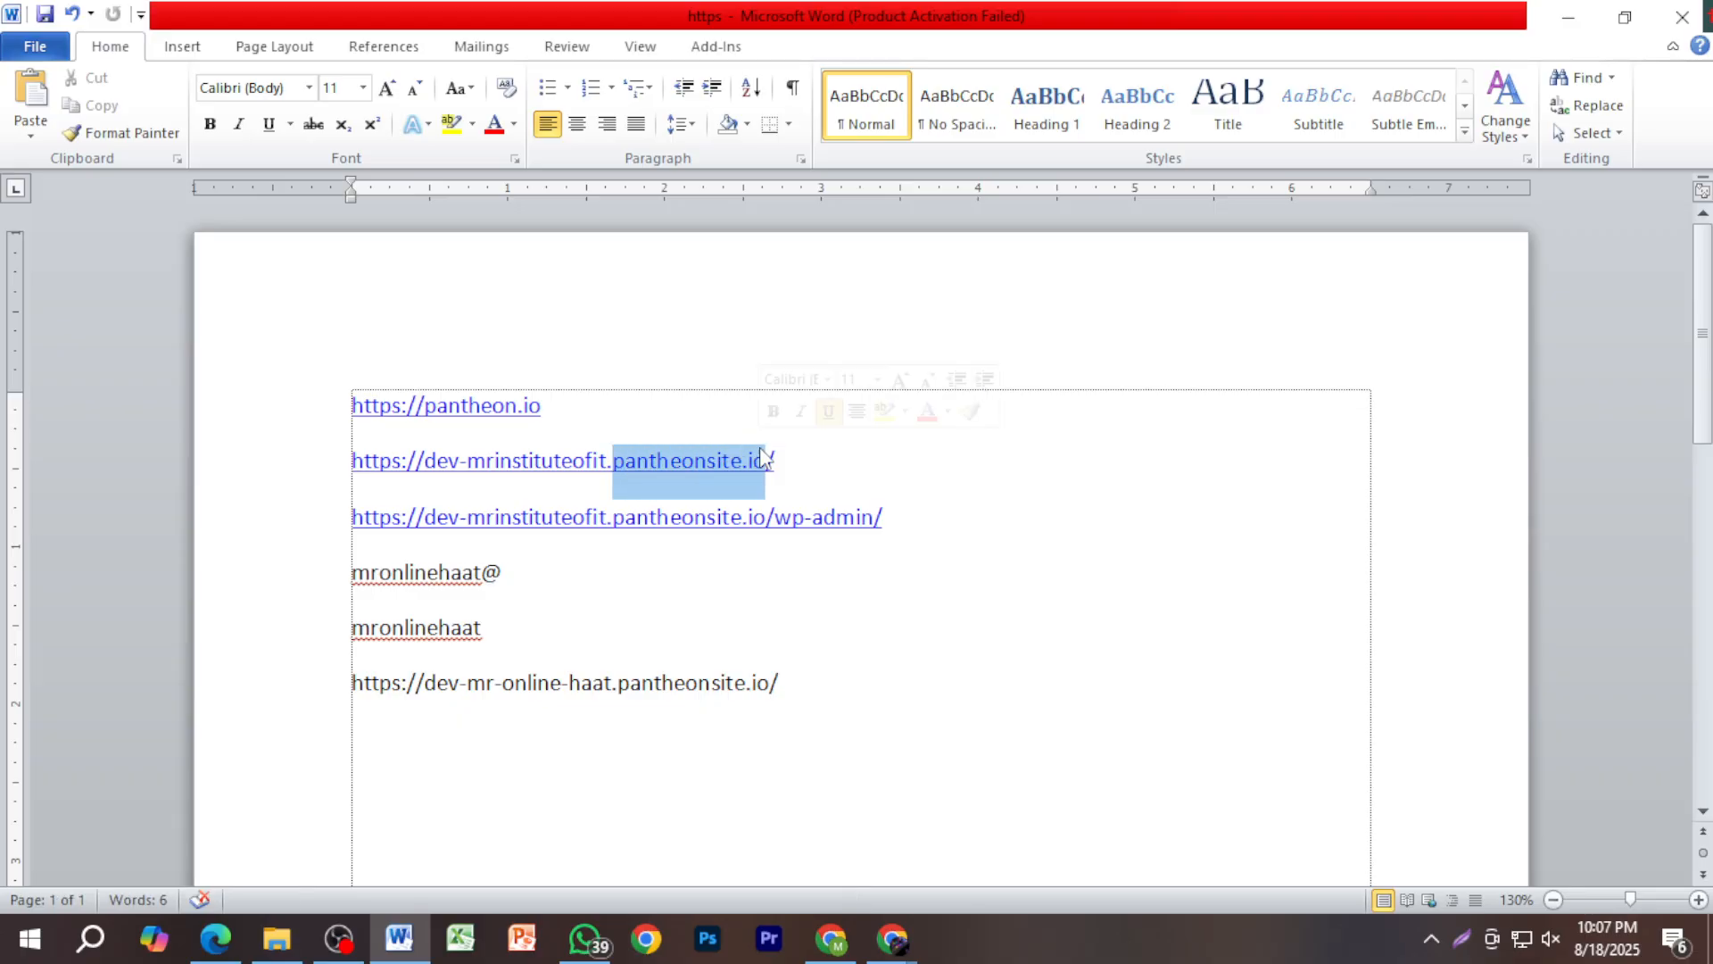
click(850, 463)
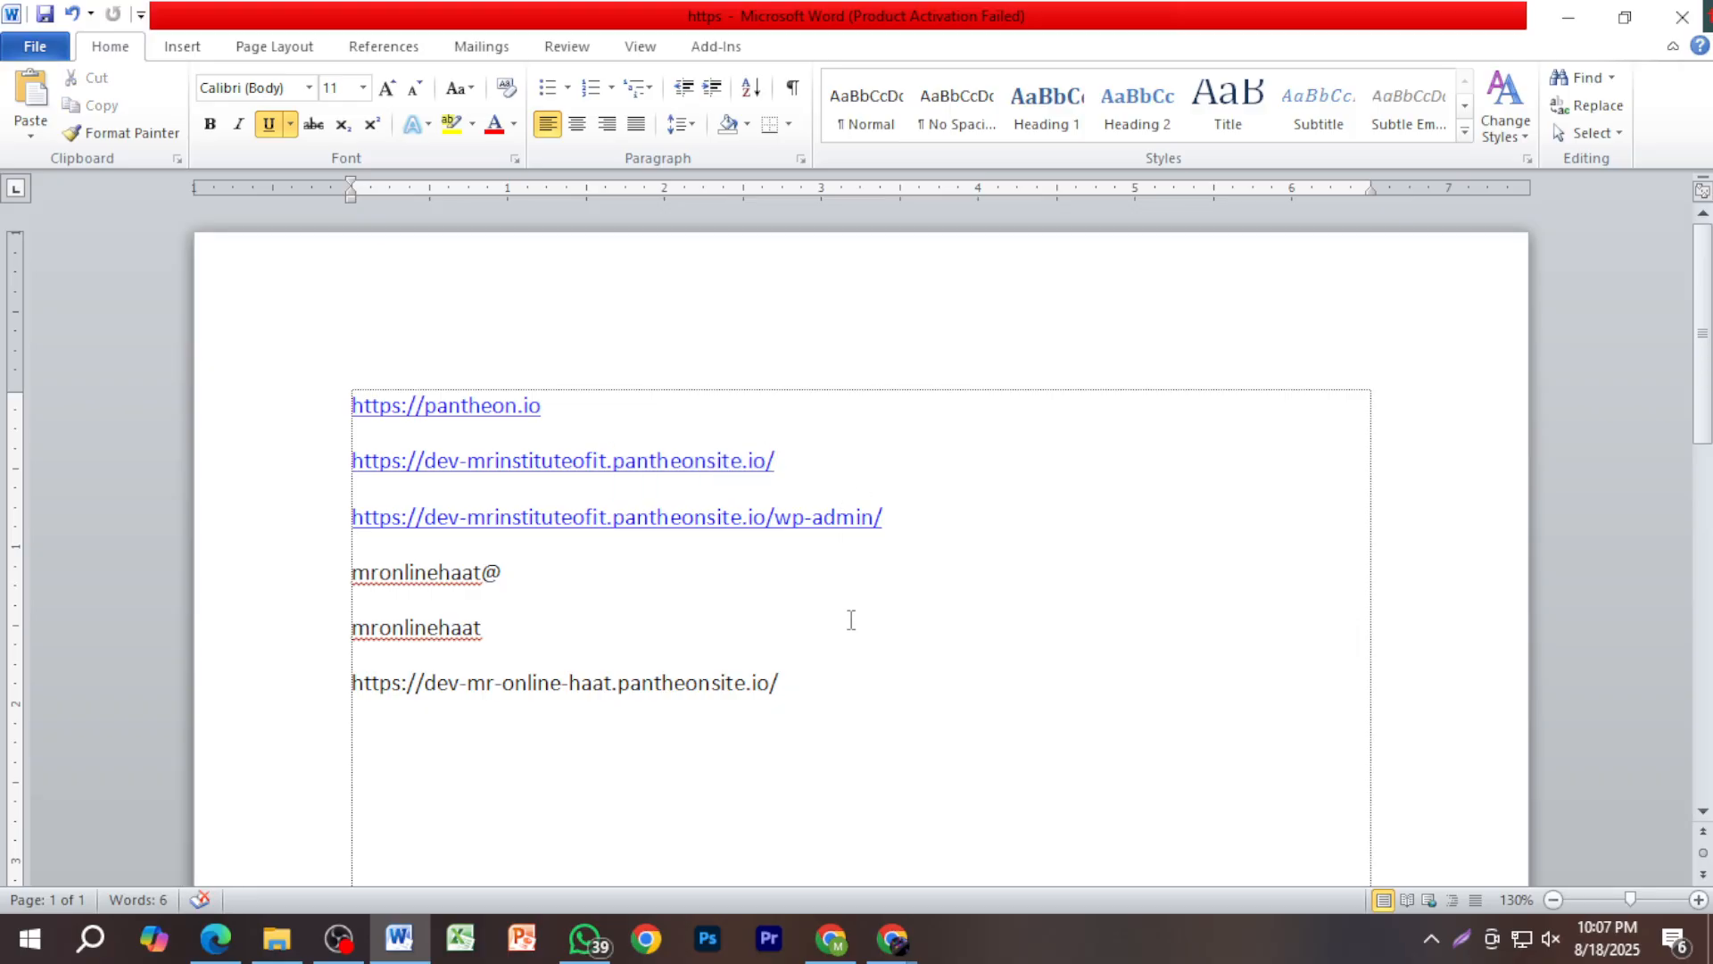
click(840, 692)
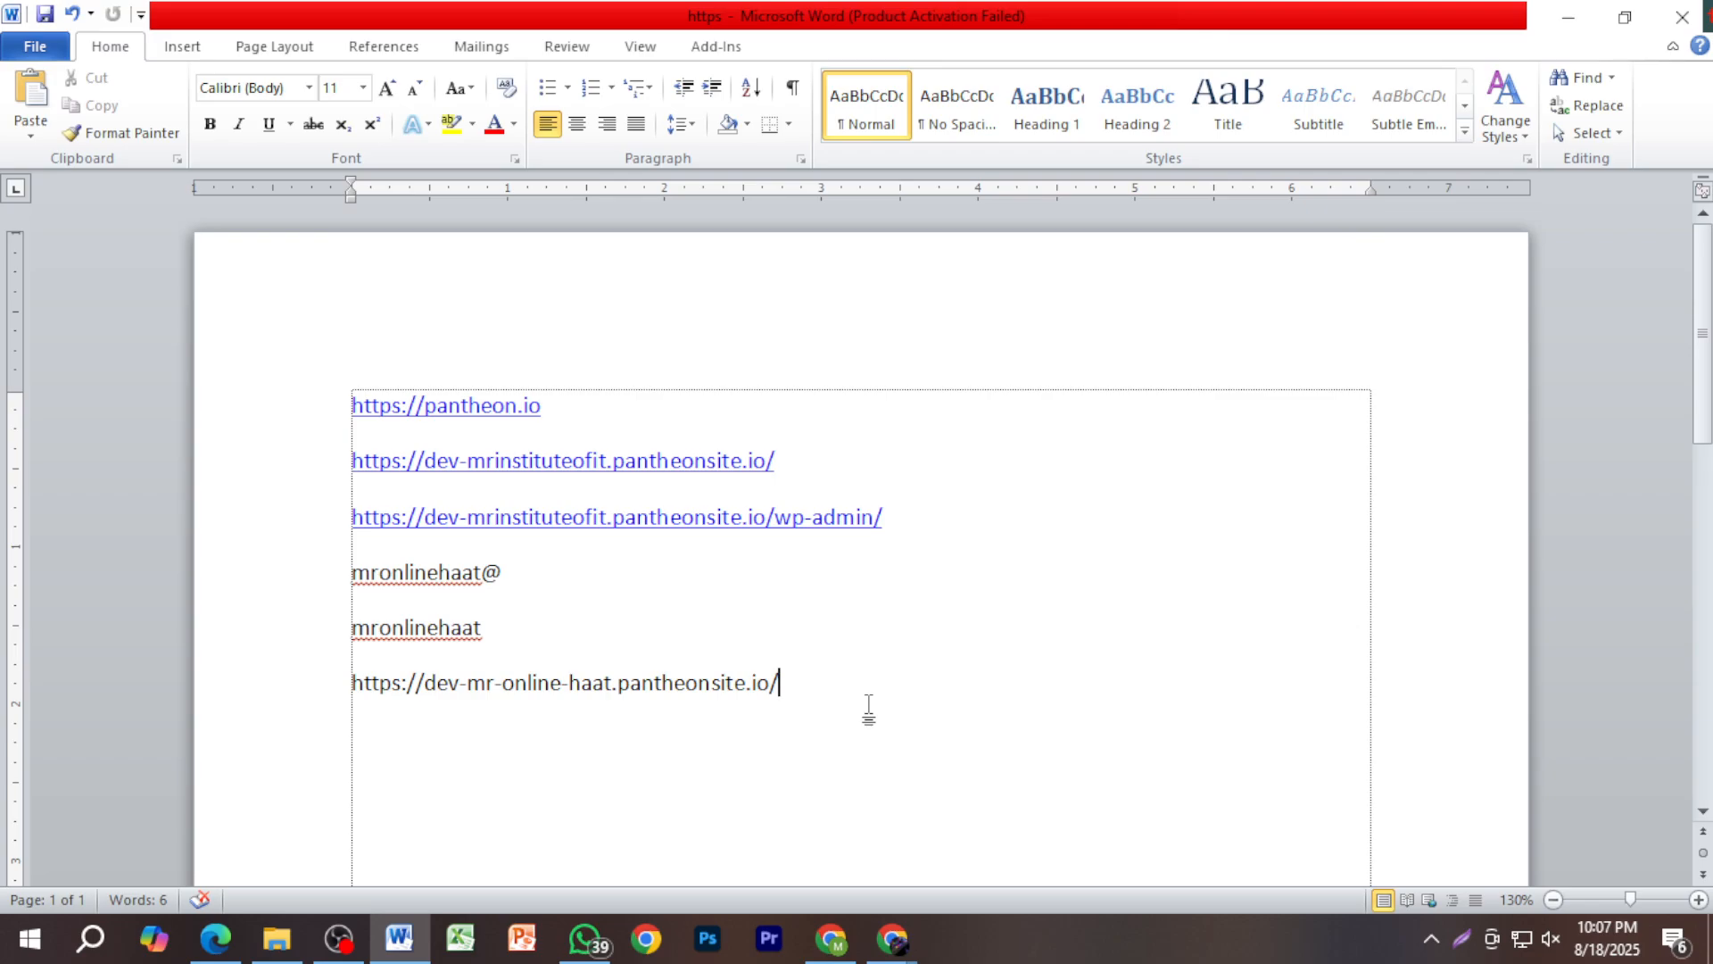
key(Return)
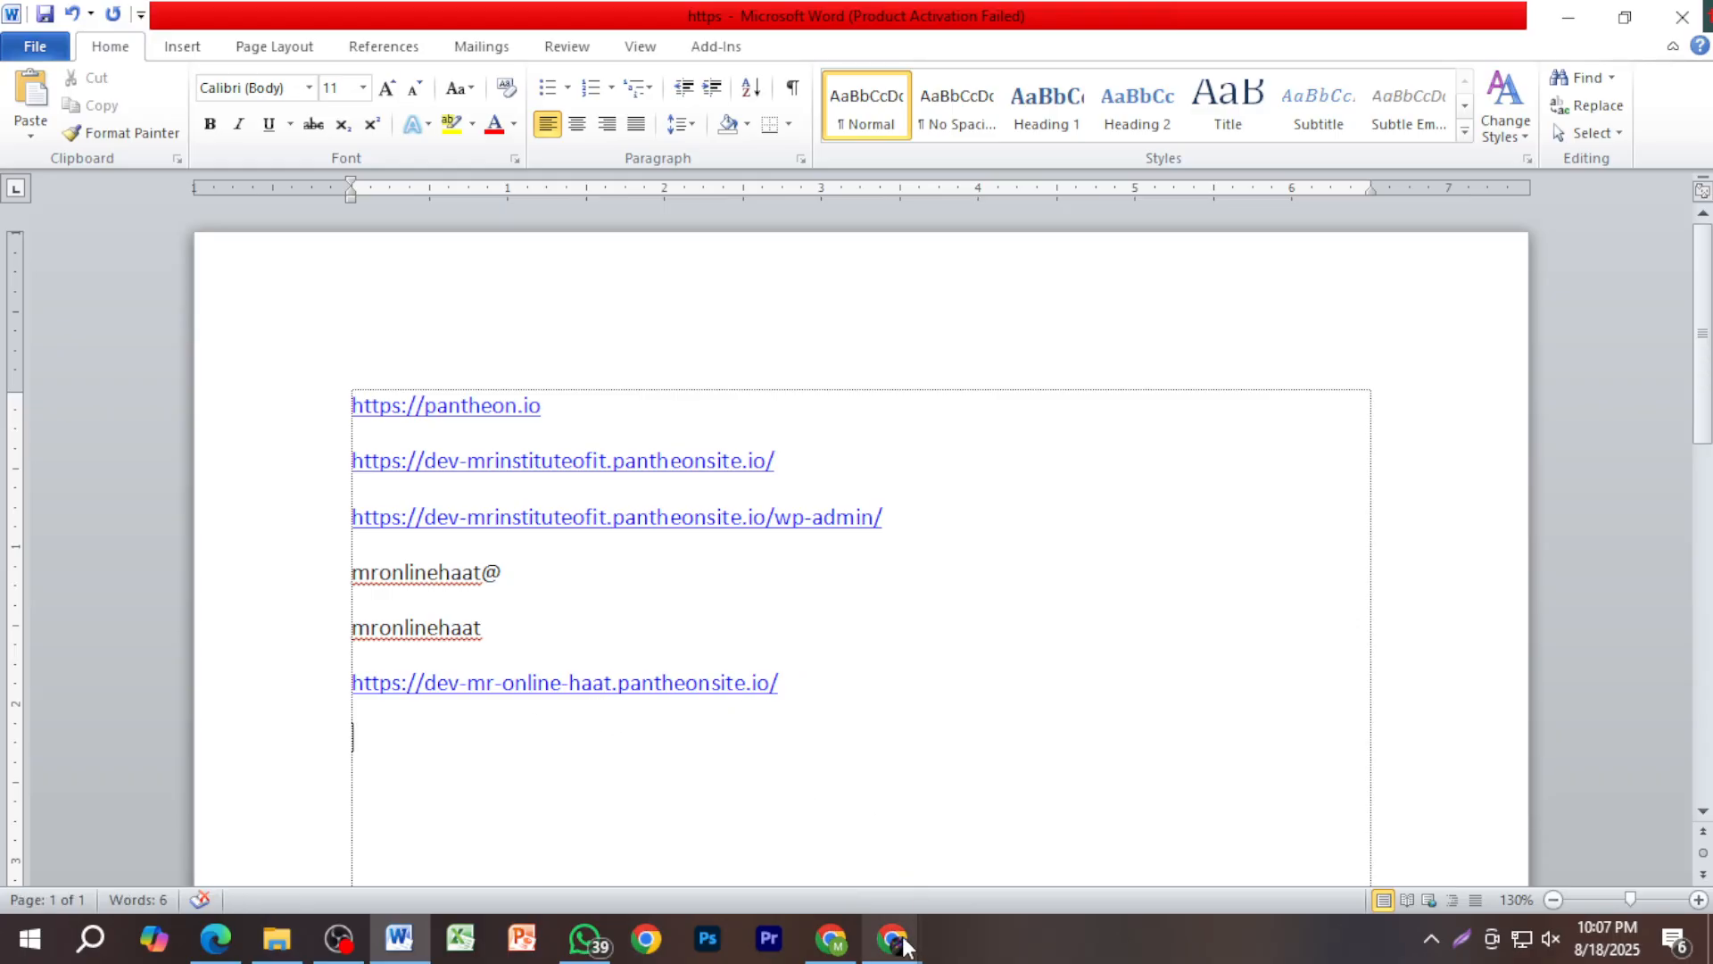
click(835, 945)
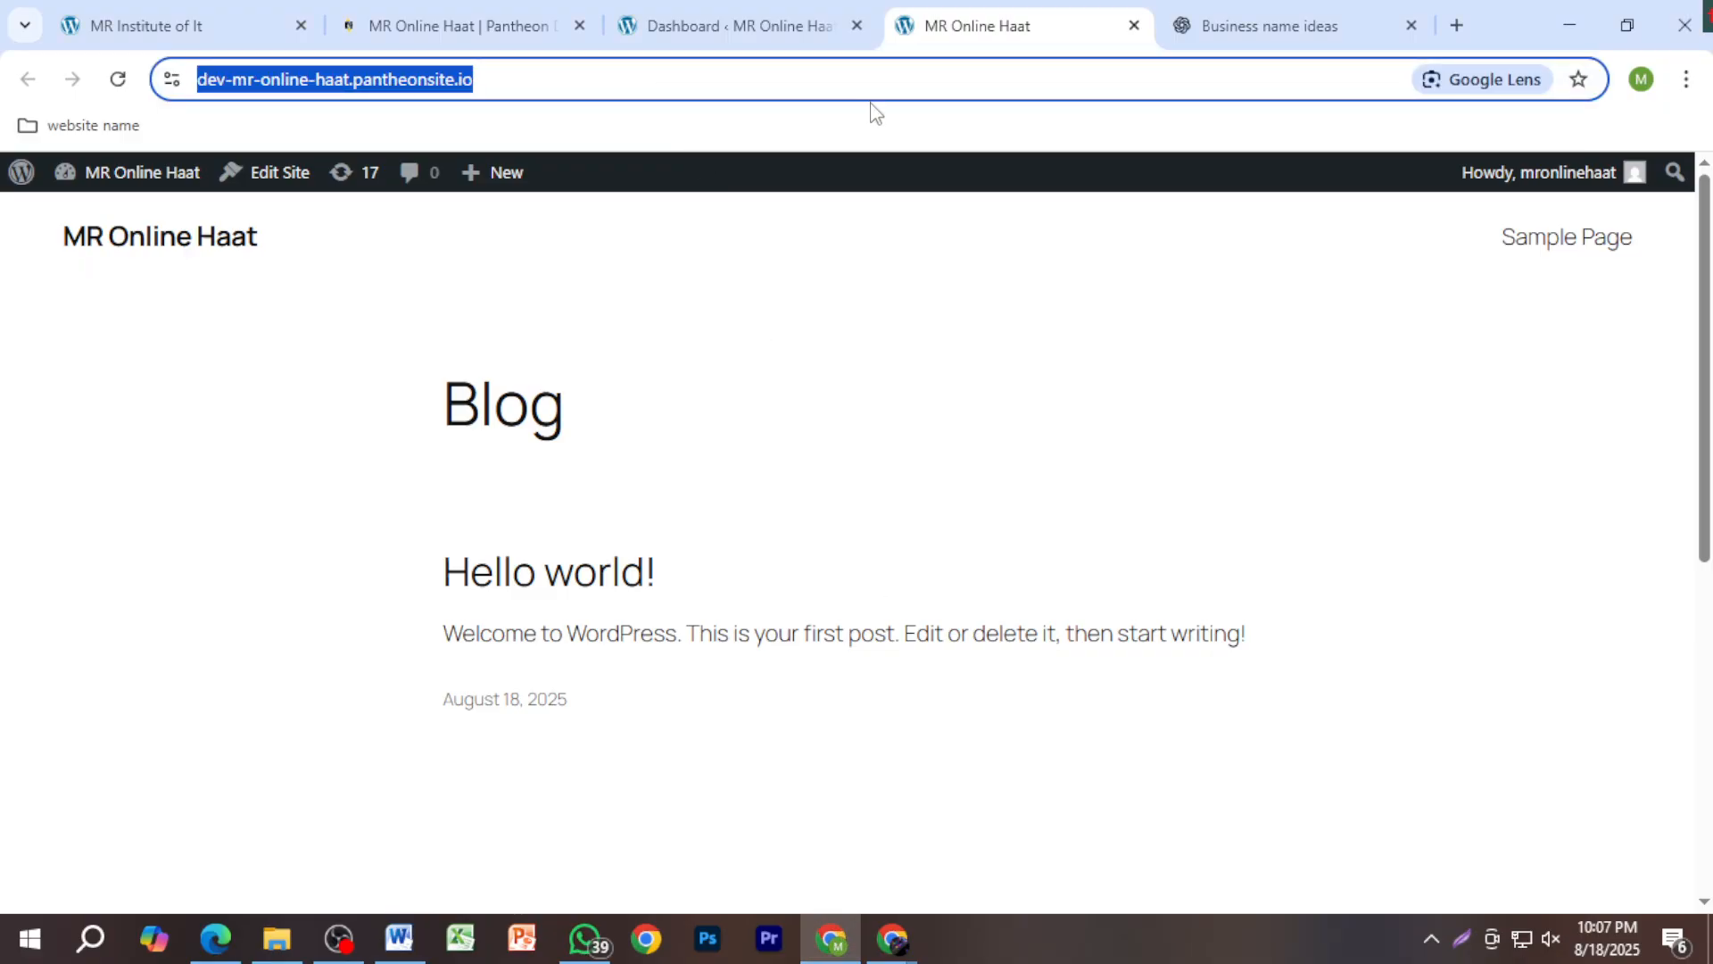
Step: Look over the Pantheon, WordPress admin dashboard and live Blog tabs
click(774, 221)
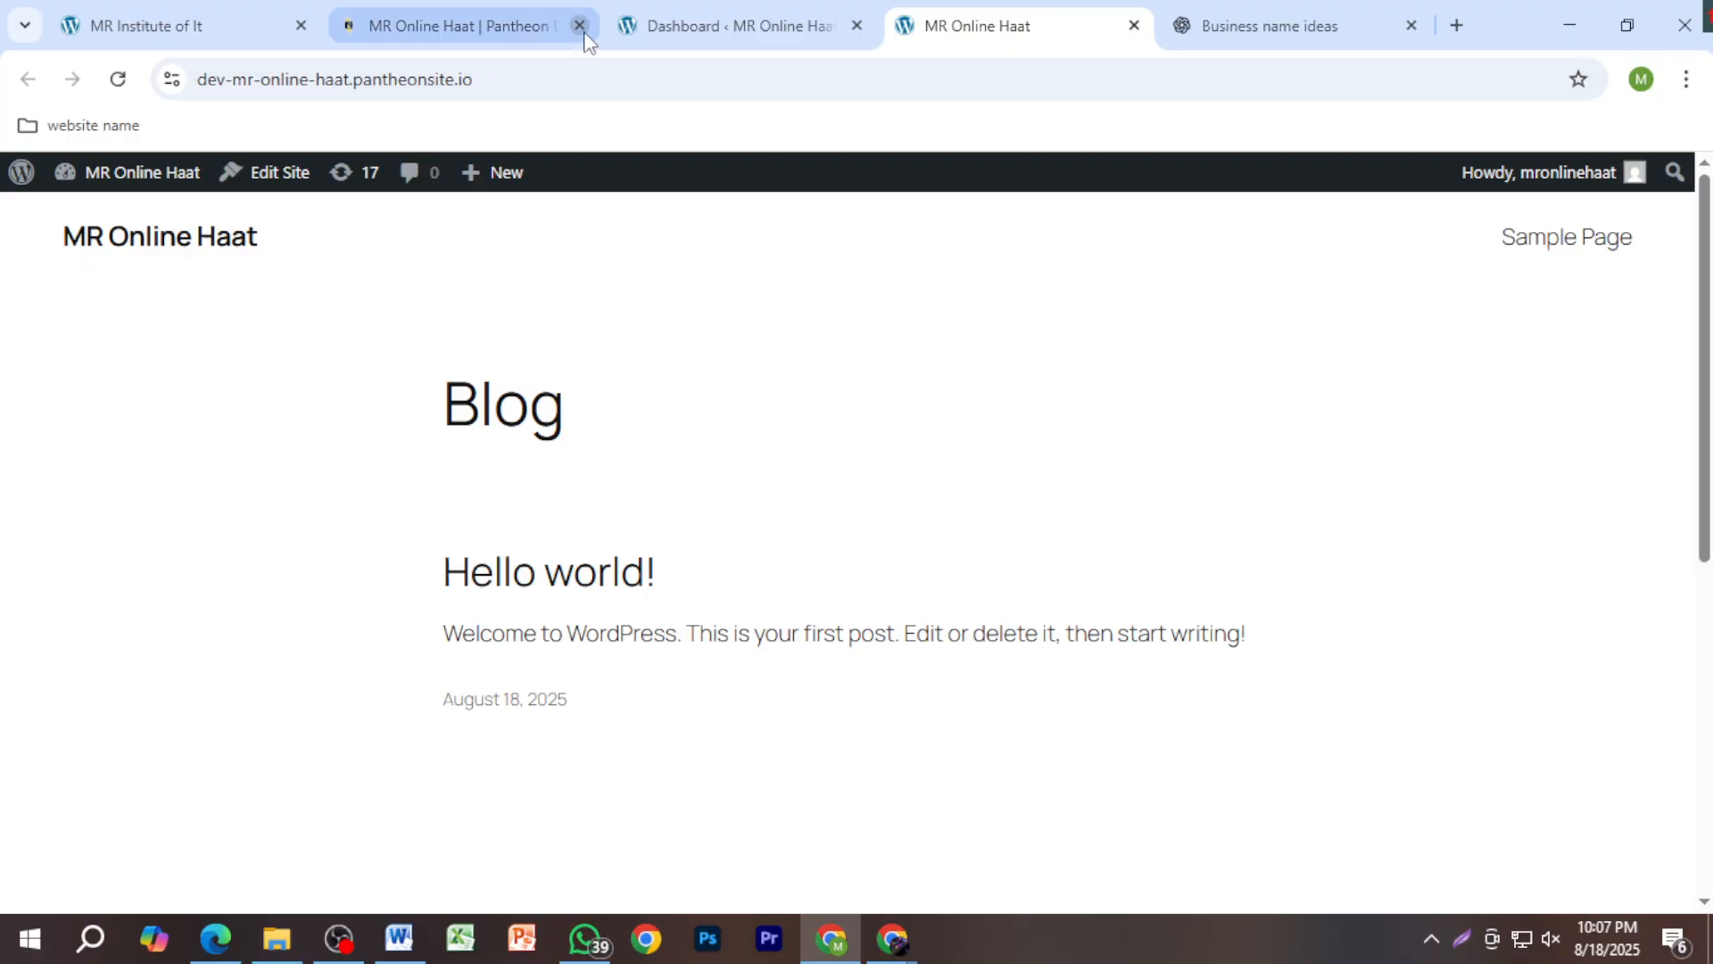
click(449, 34)
click(723, 25)
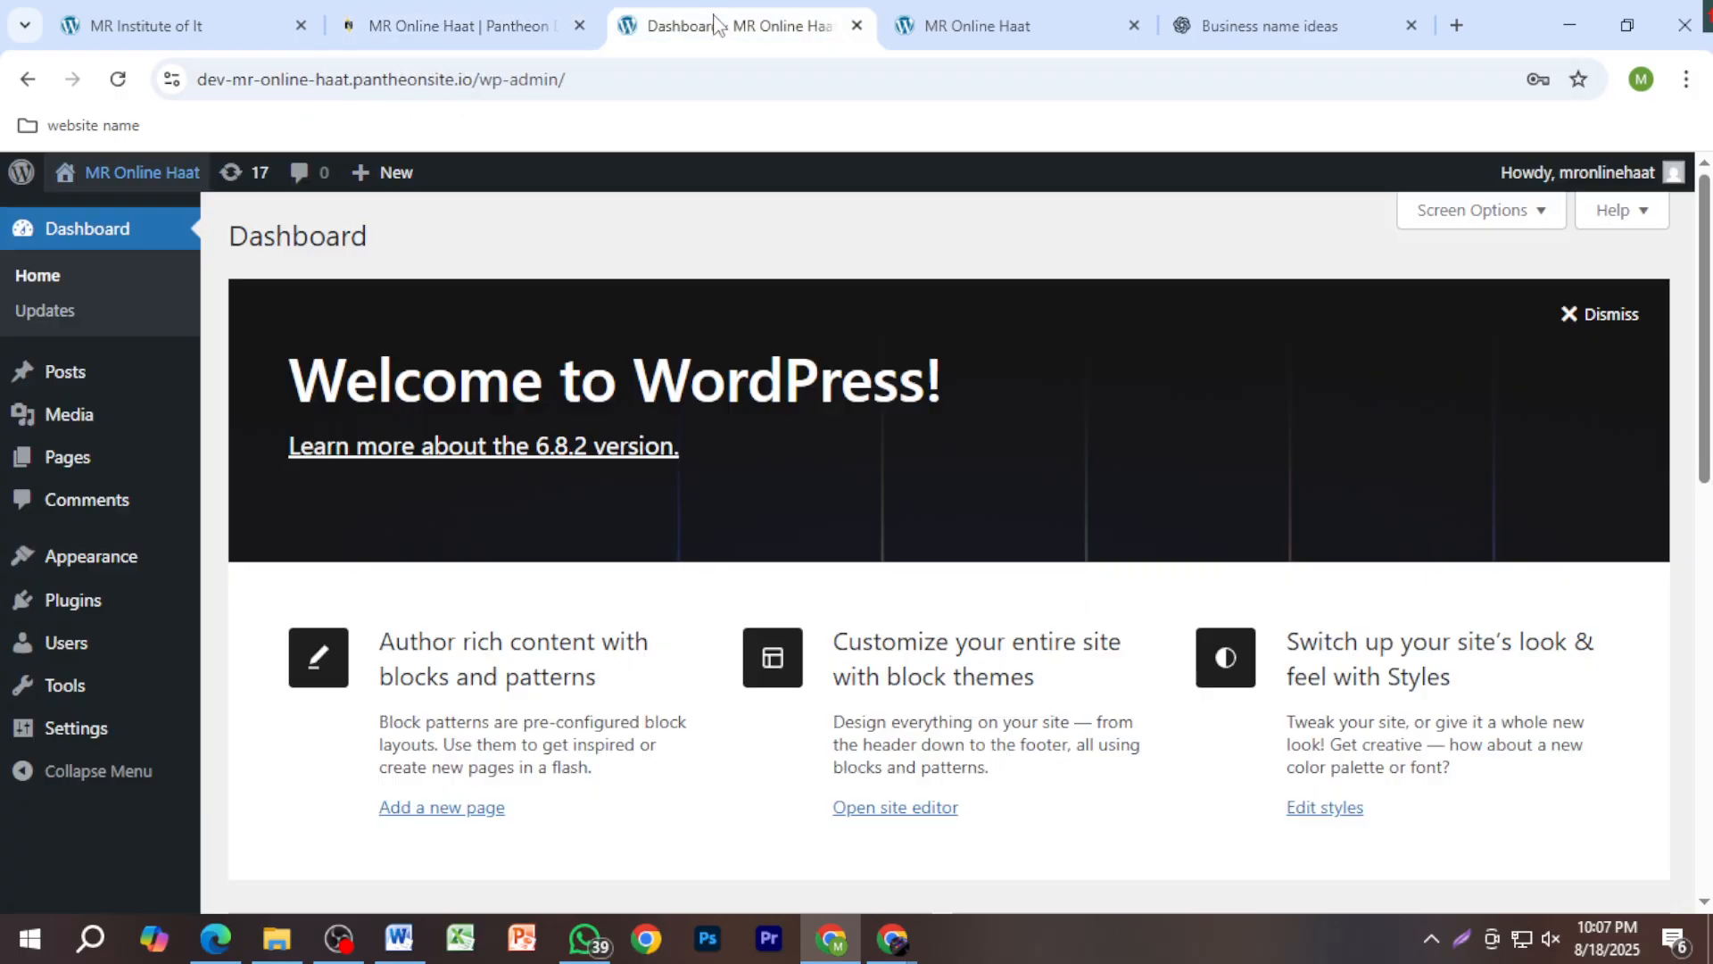
click(954, 18)
click(673, 30)
scroll(535, 607, down, 2)
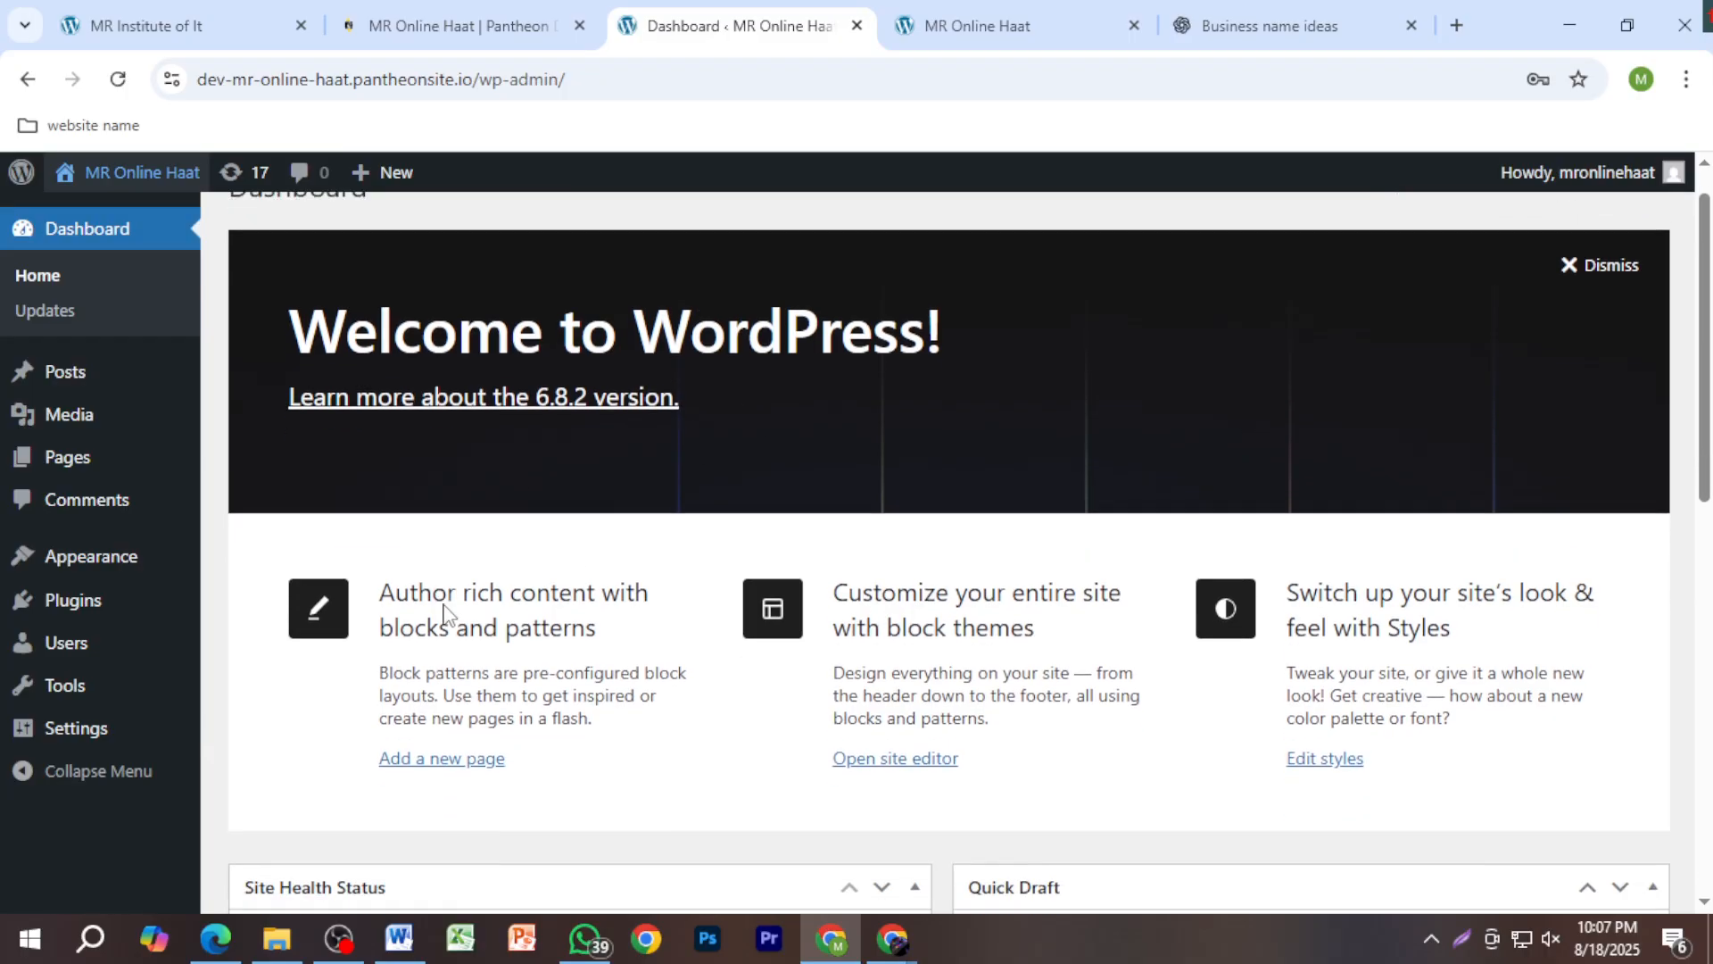
scroll(871, 371, up, 2)
click(955, 25)
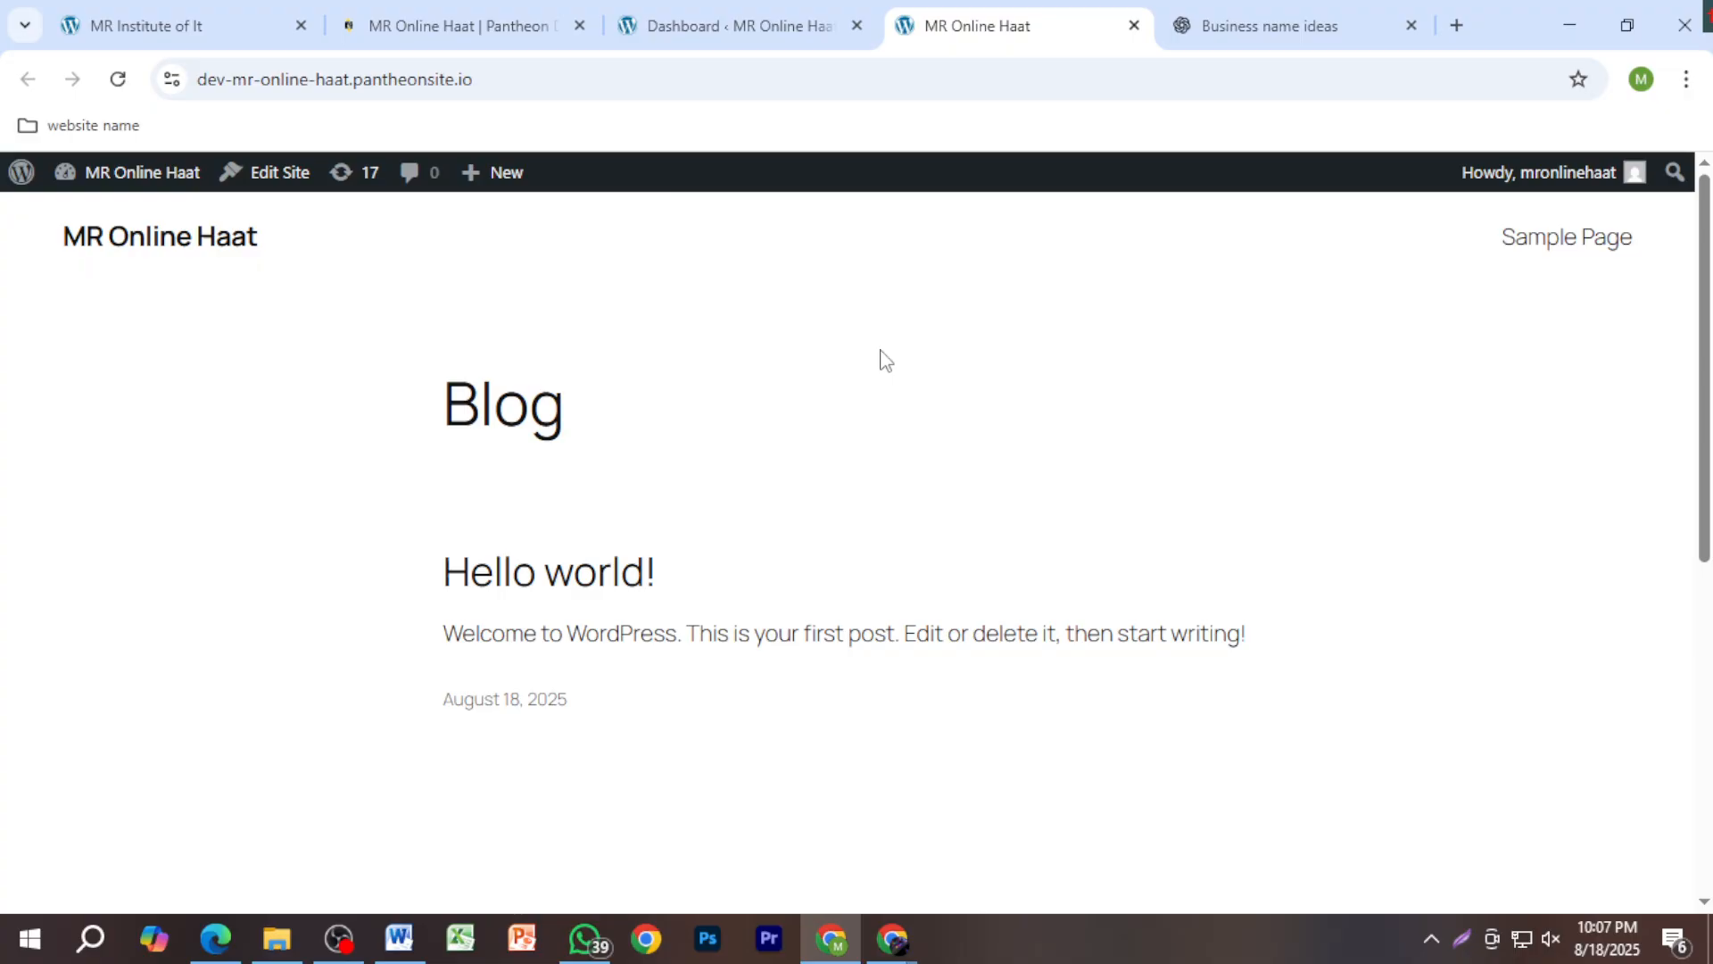
scroll(884, 446, down, 7)
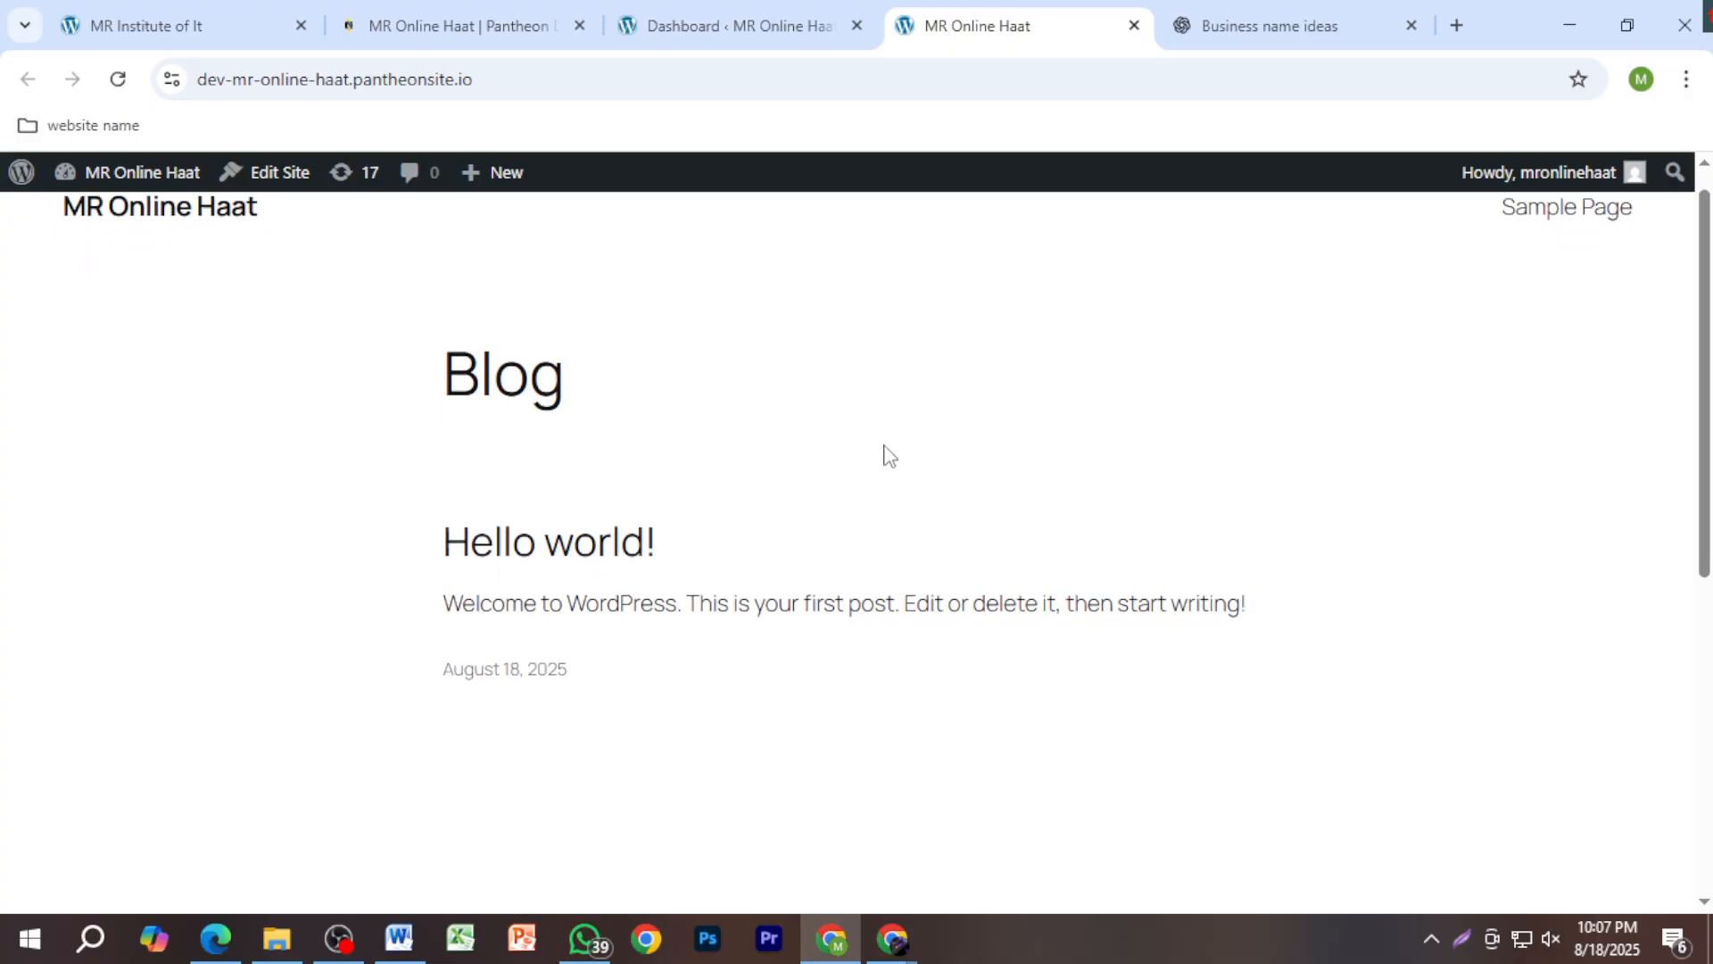
scroll(924, 587, up, 7)
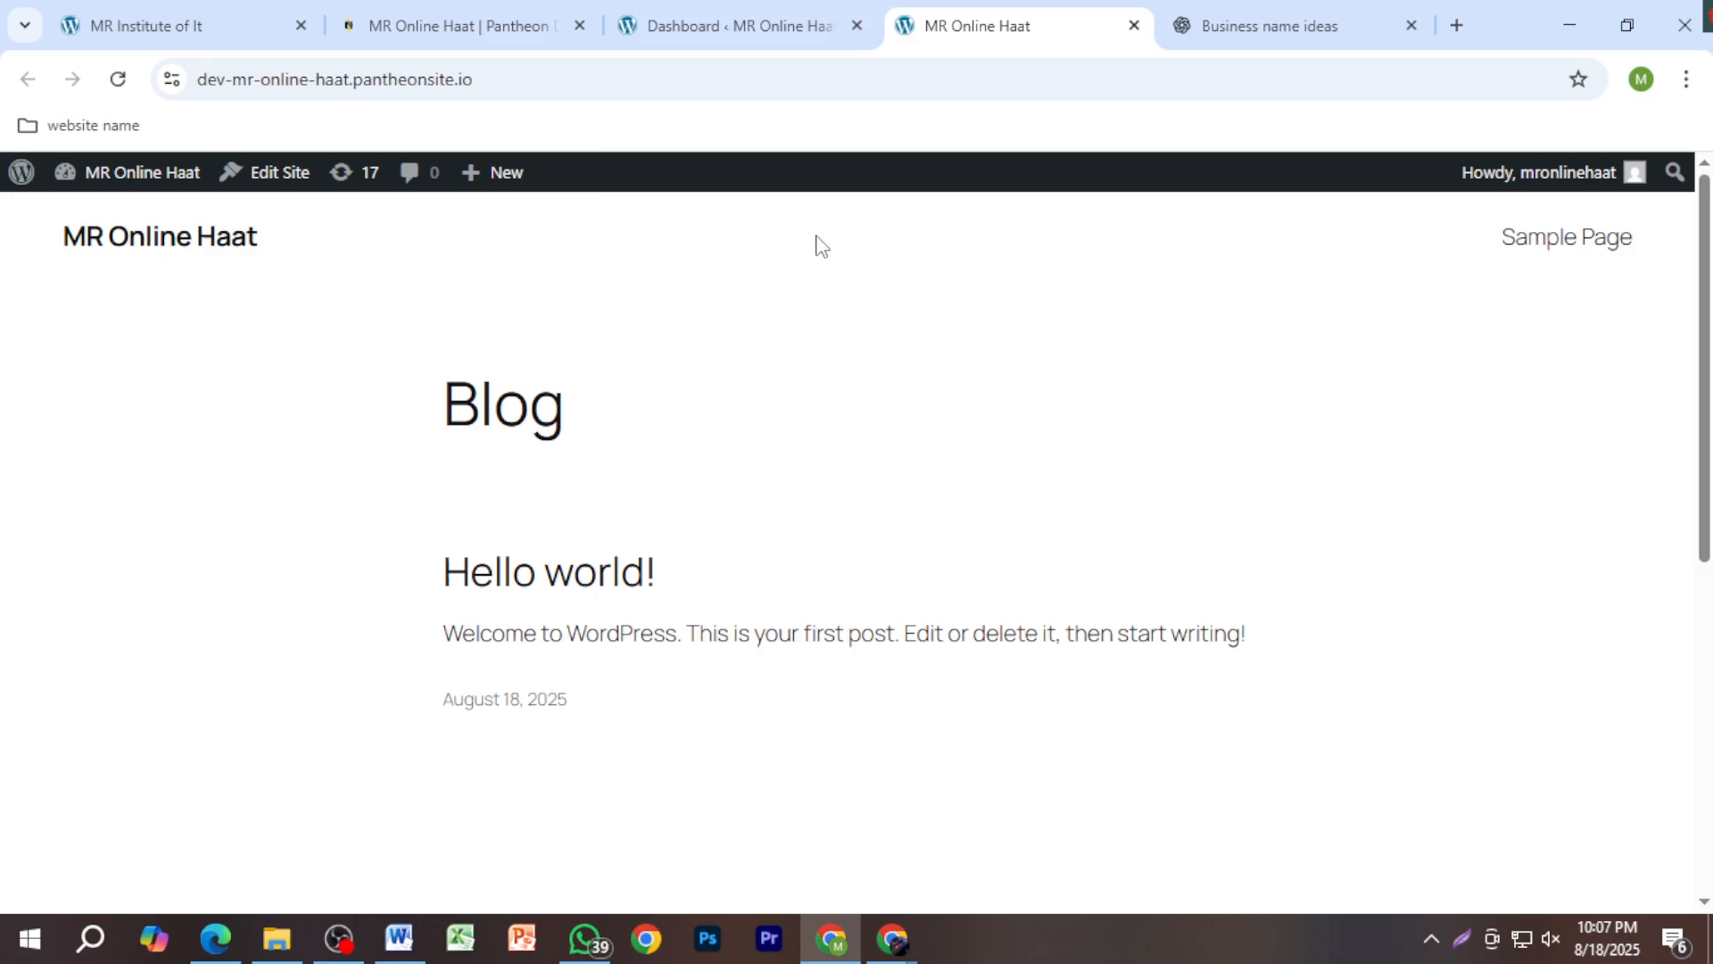
click(725, 29)
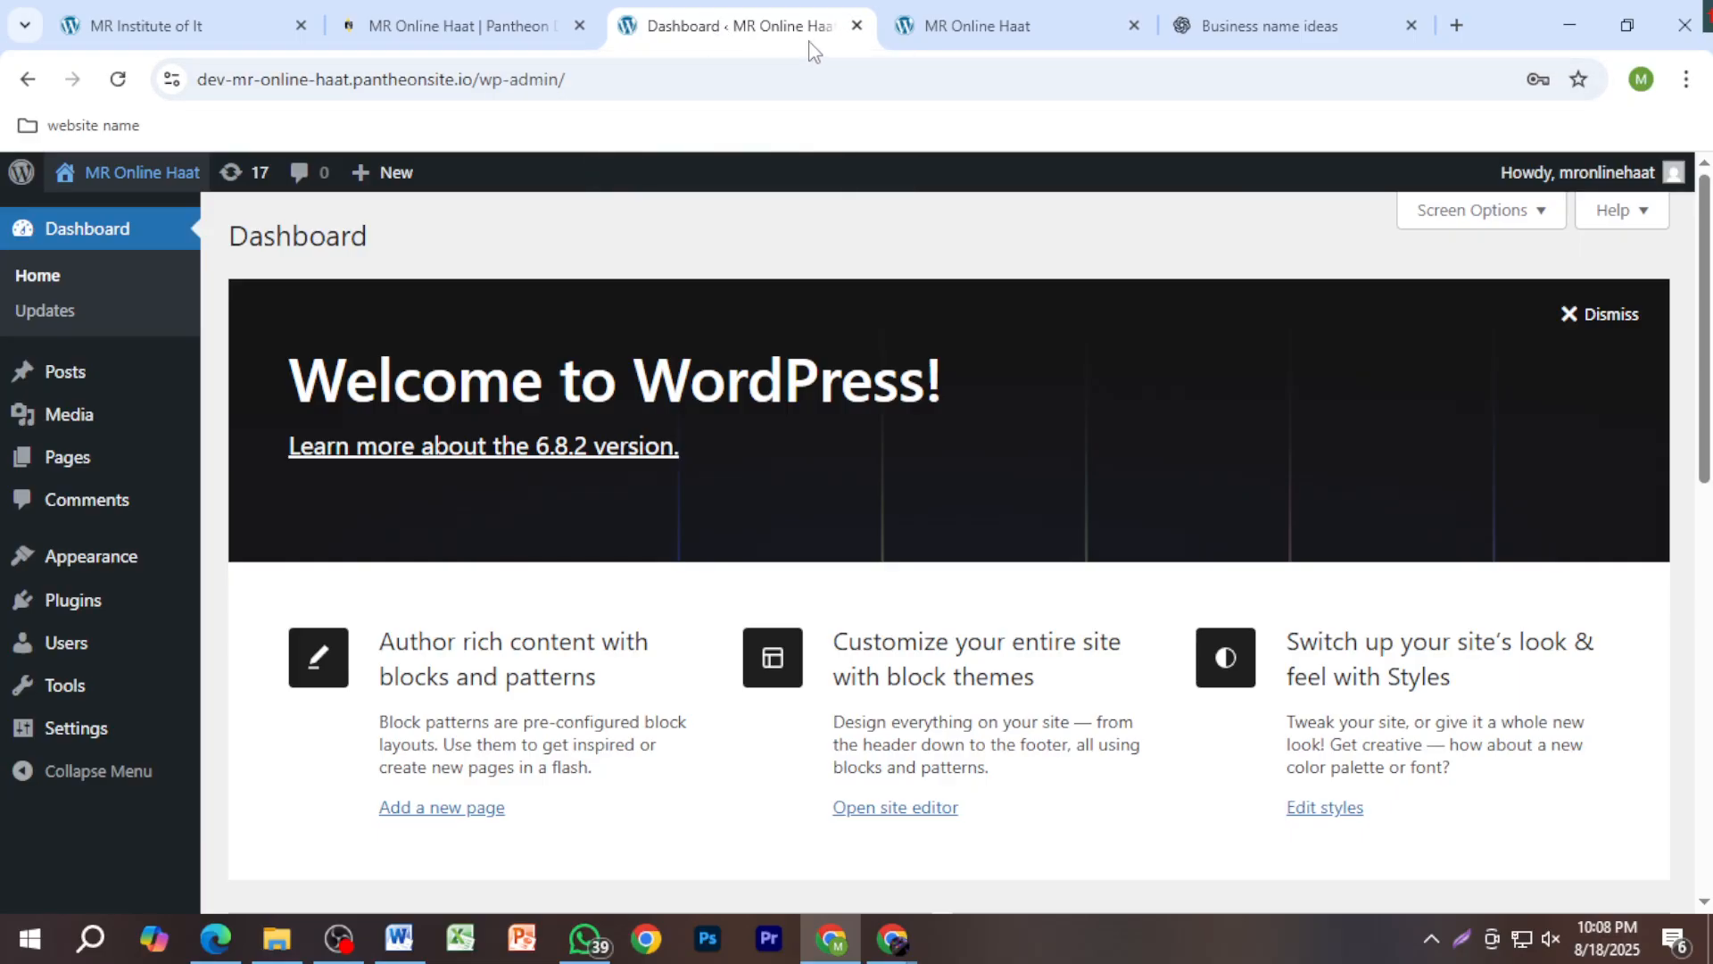
Step: Close the dashboard, live site, chat, Pantheon and MR Institute tabs, keeping one blank tab, and return to Word
click(854, 27)
click(855, 26)
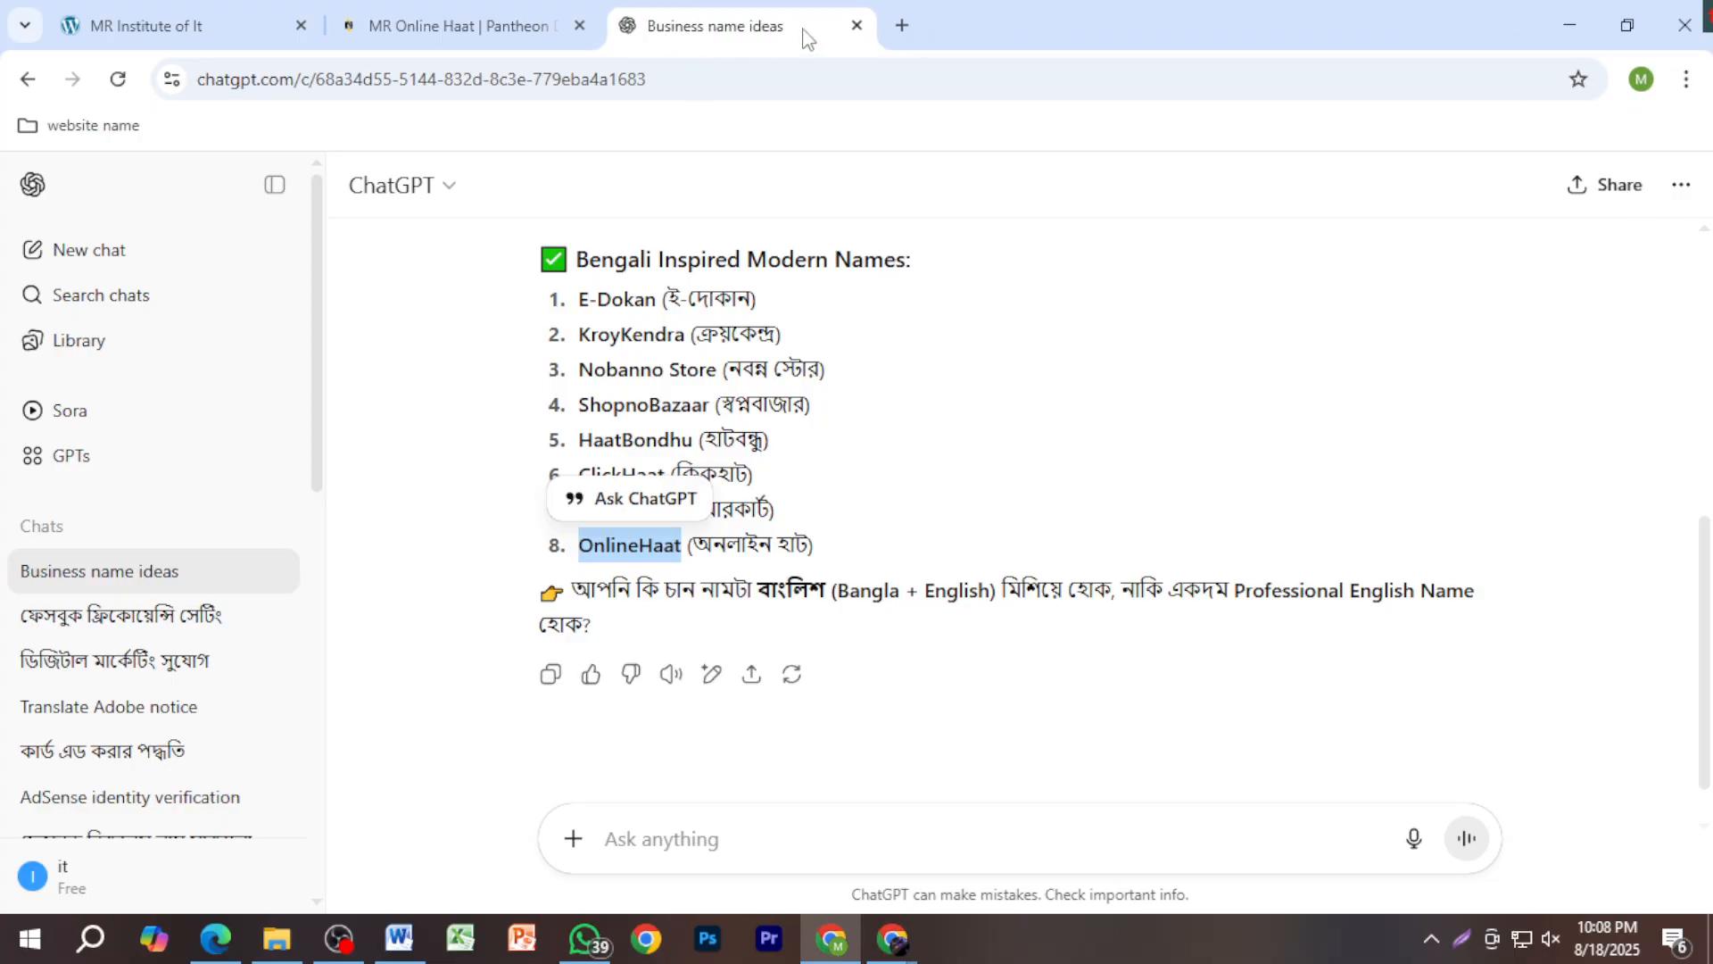
click(856, 26)
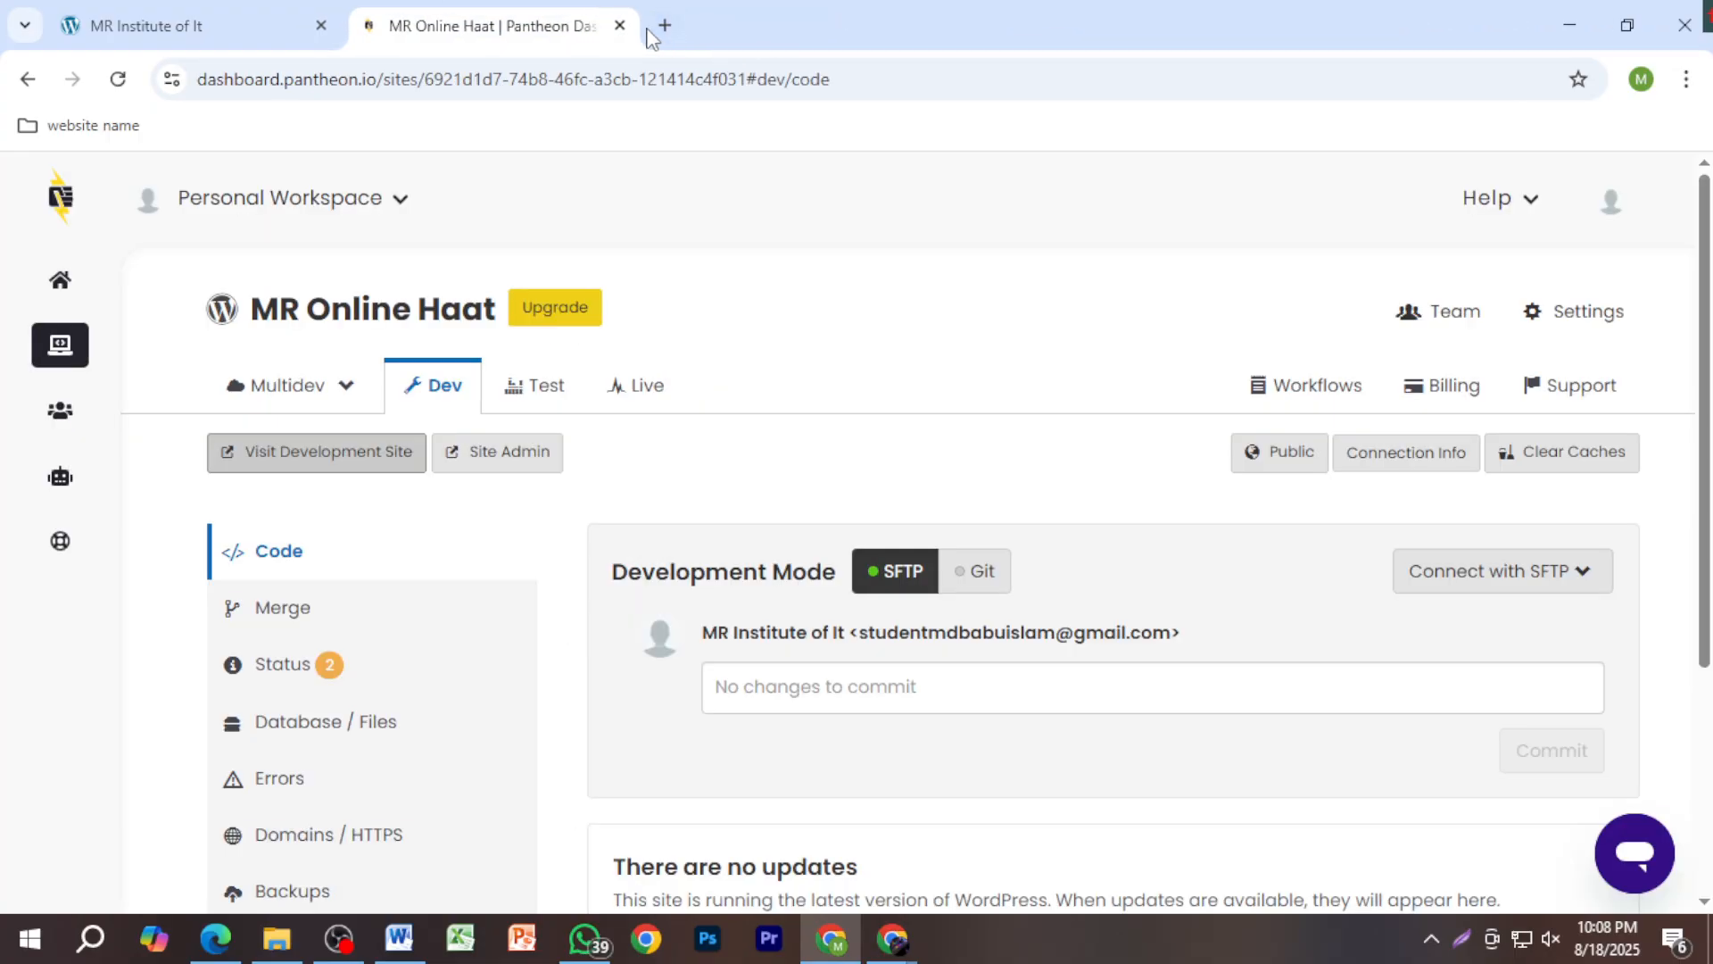
click(665, 25)
click(619, 25)
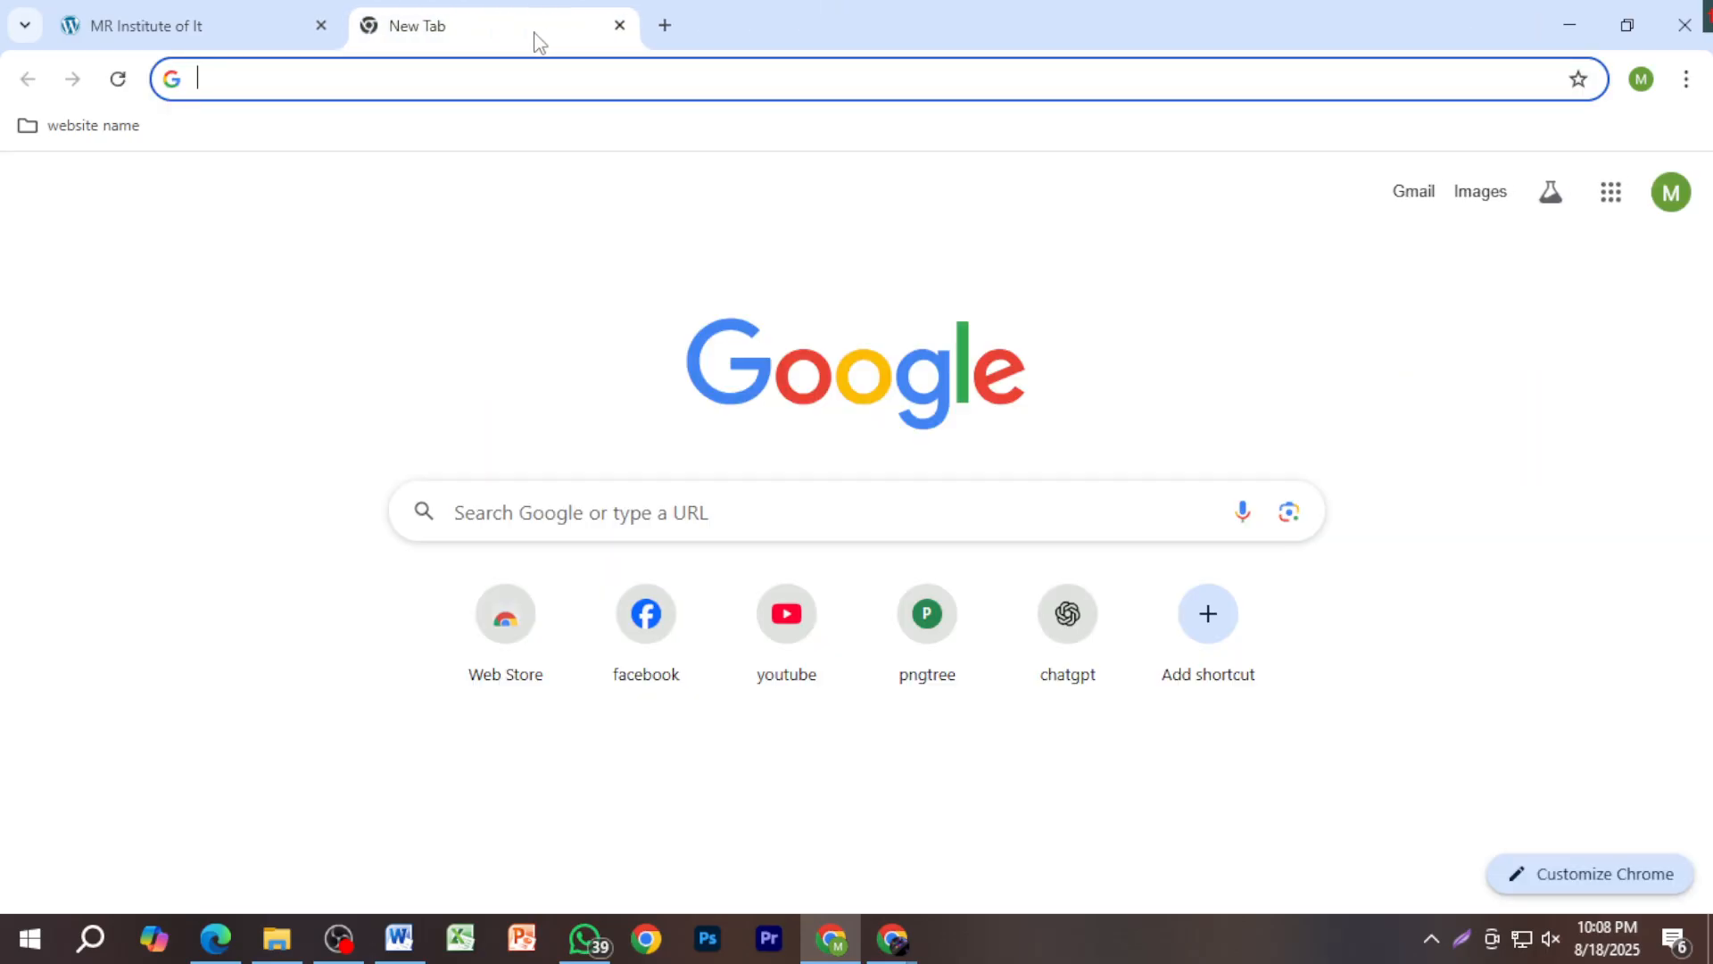
click(321, 25)
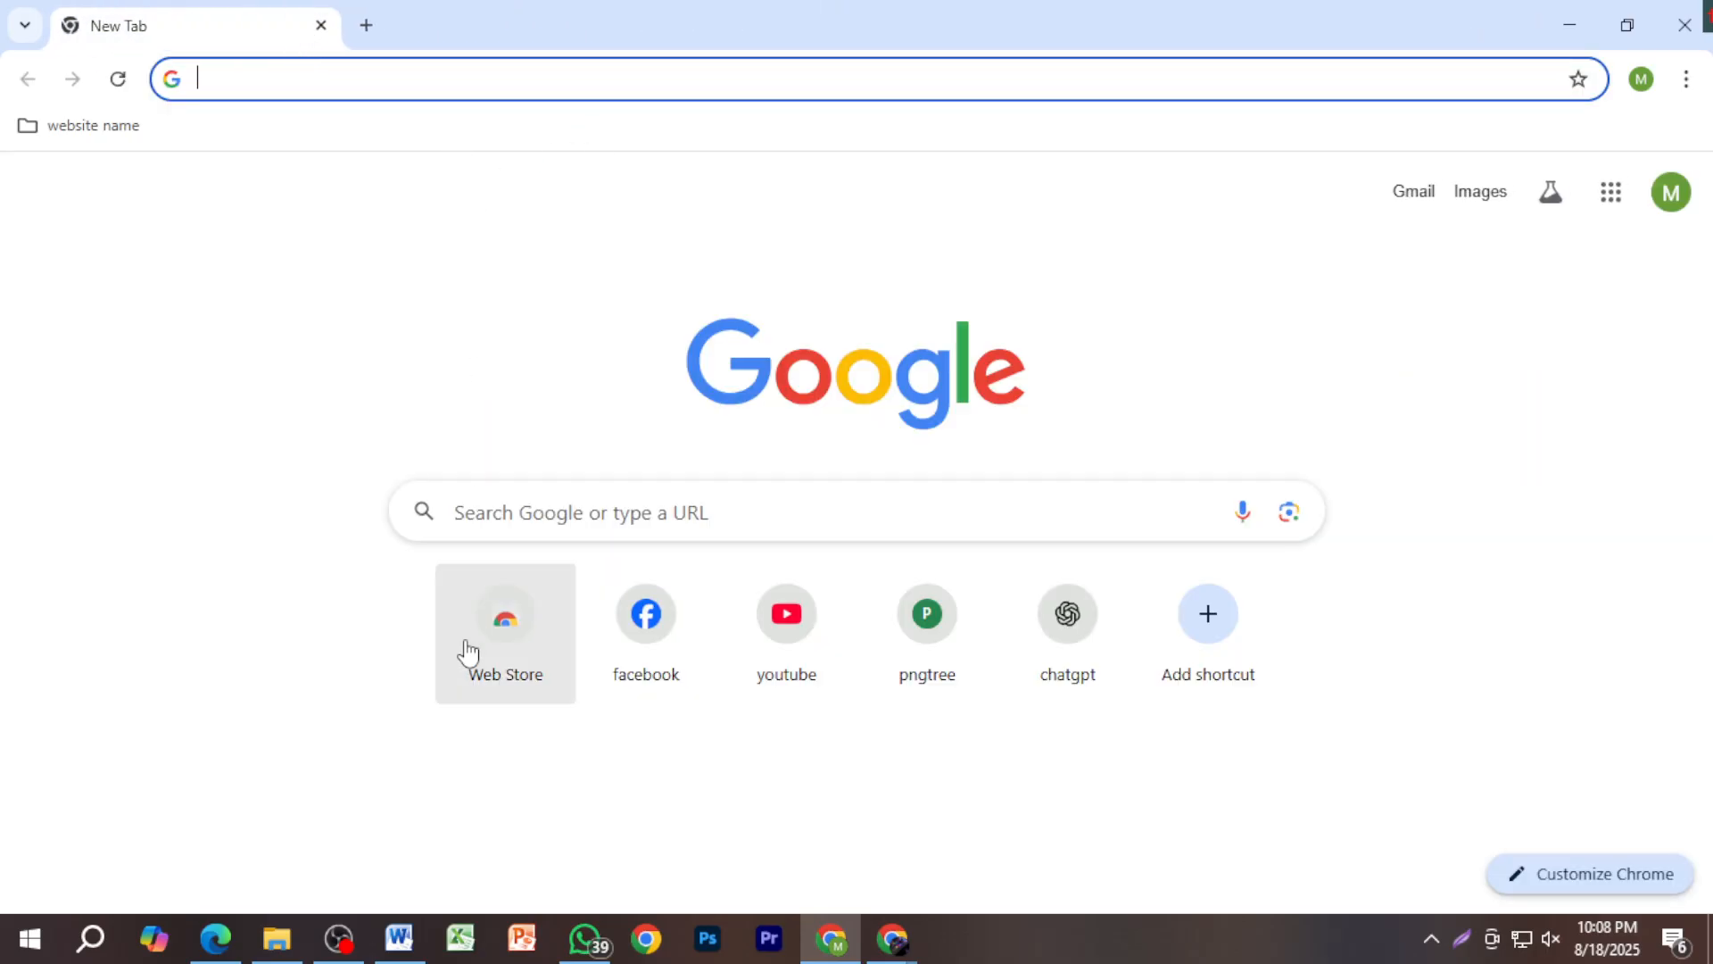
click(399, 938)
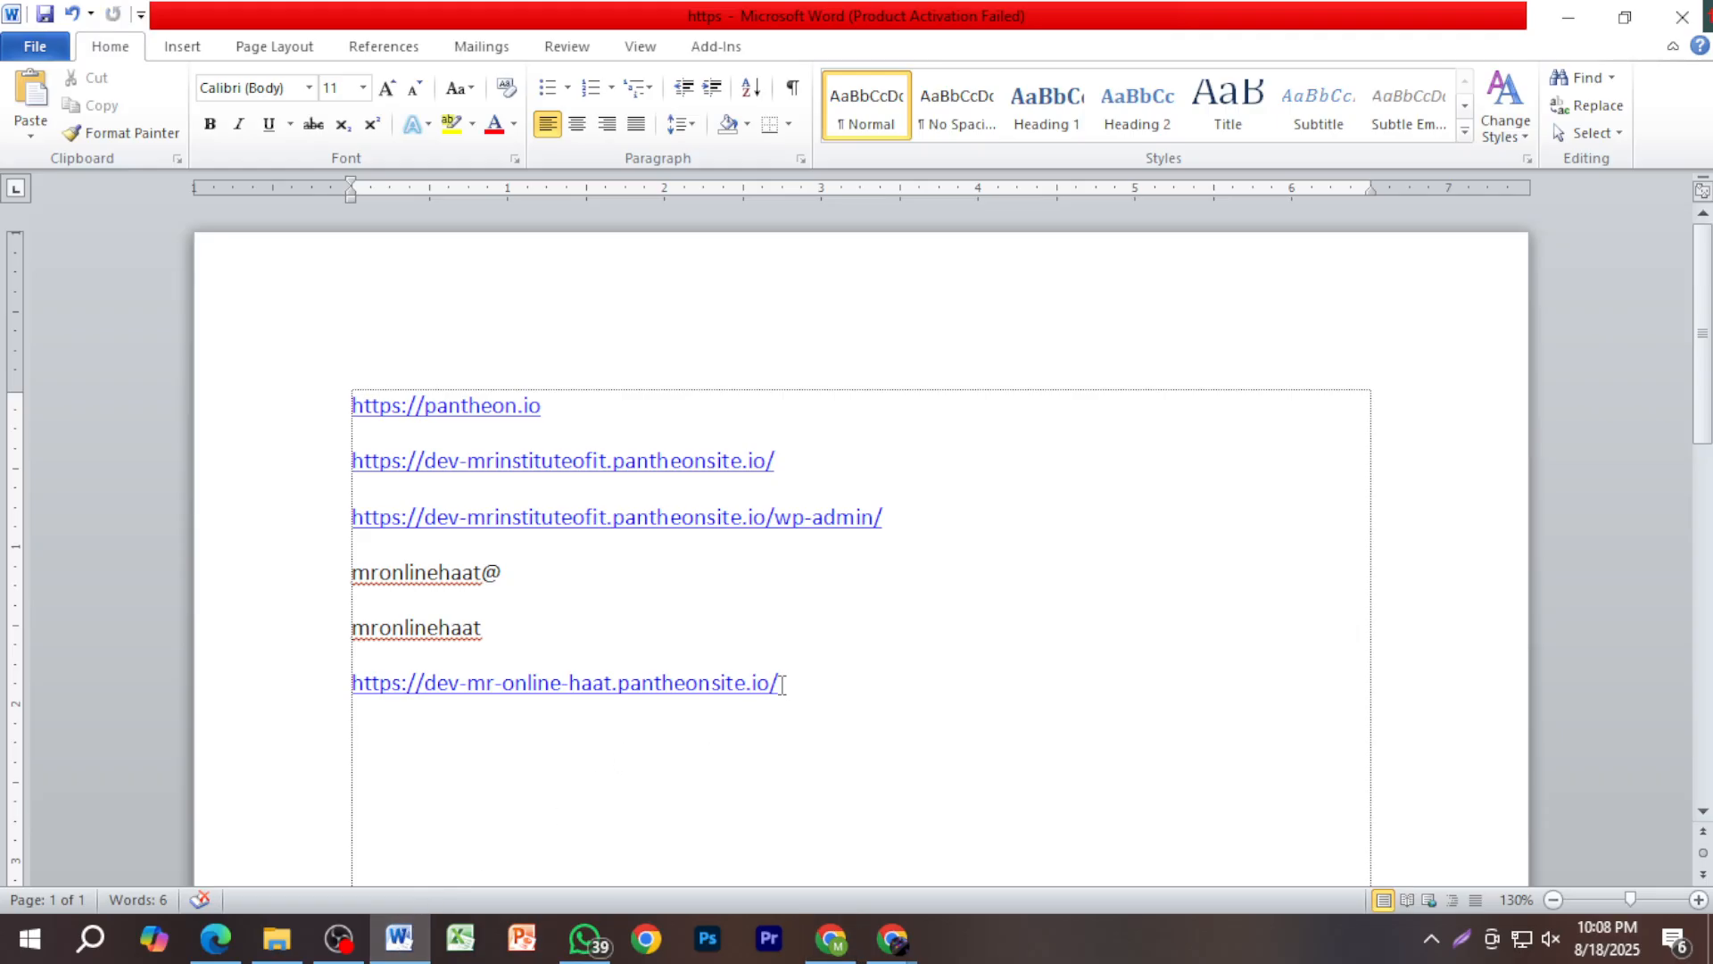
drag(788, 700, 353, 694)
key(ctrl+c)
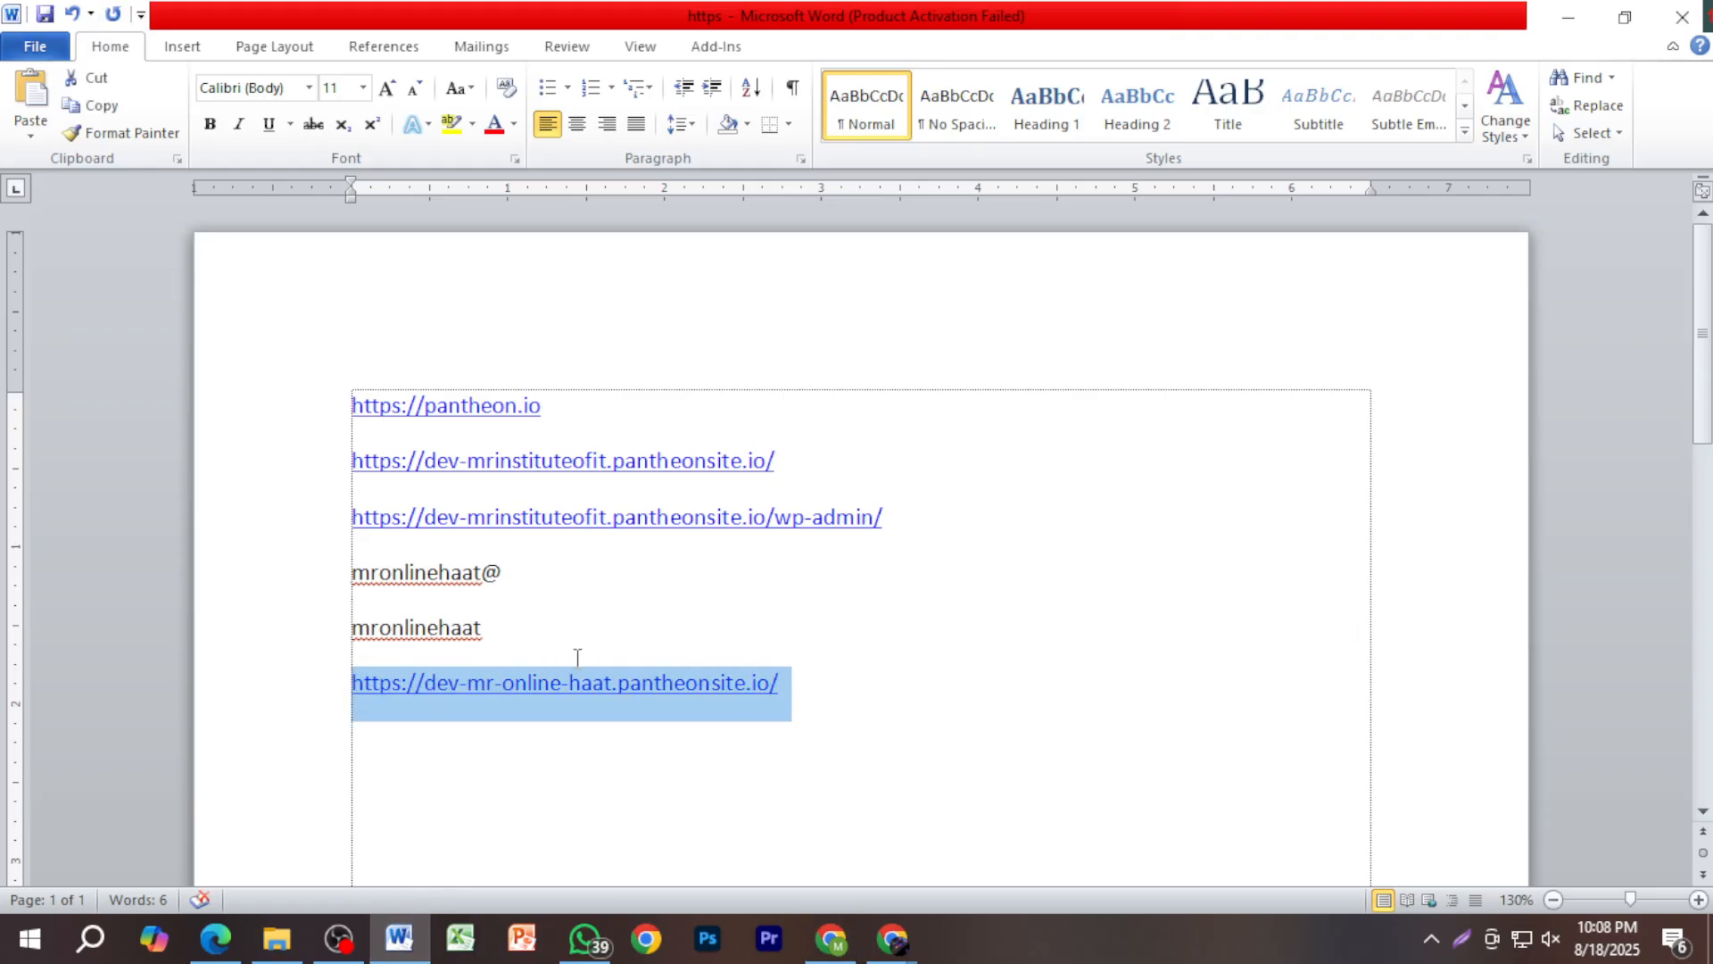
key(alt+Tab)
key(ctrl+v)
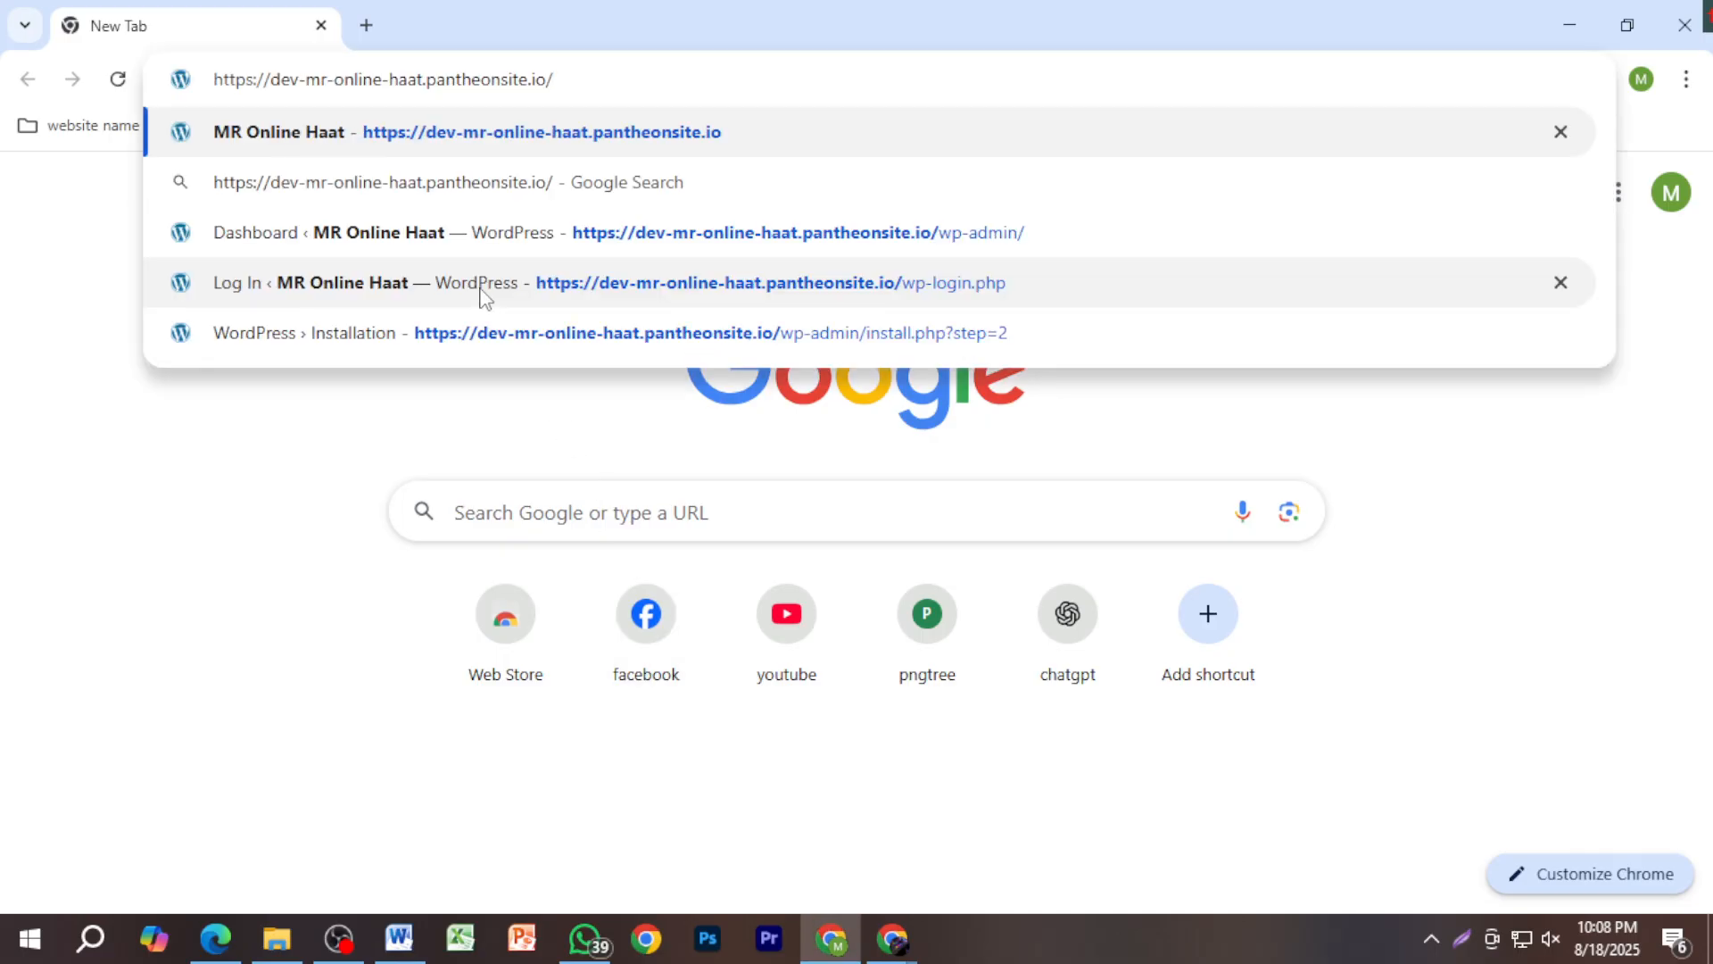
key(Return)
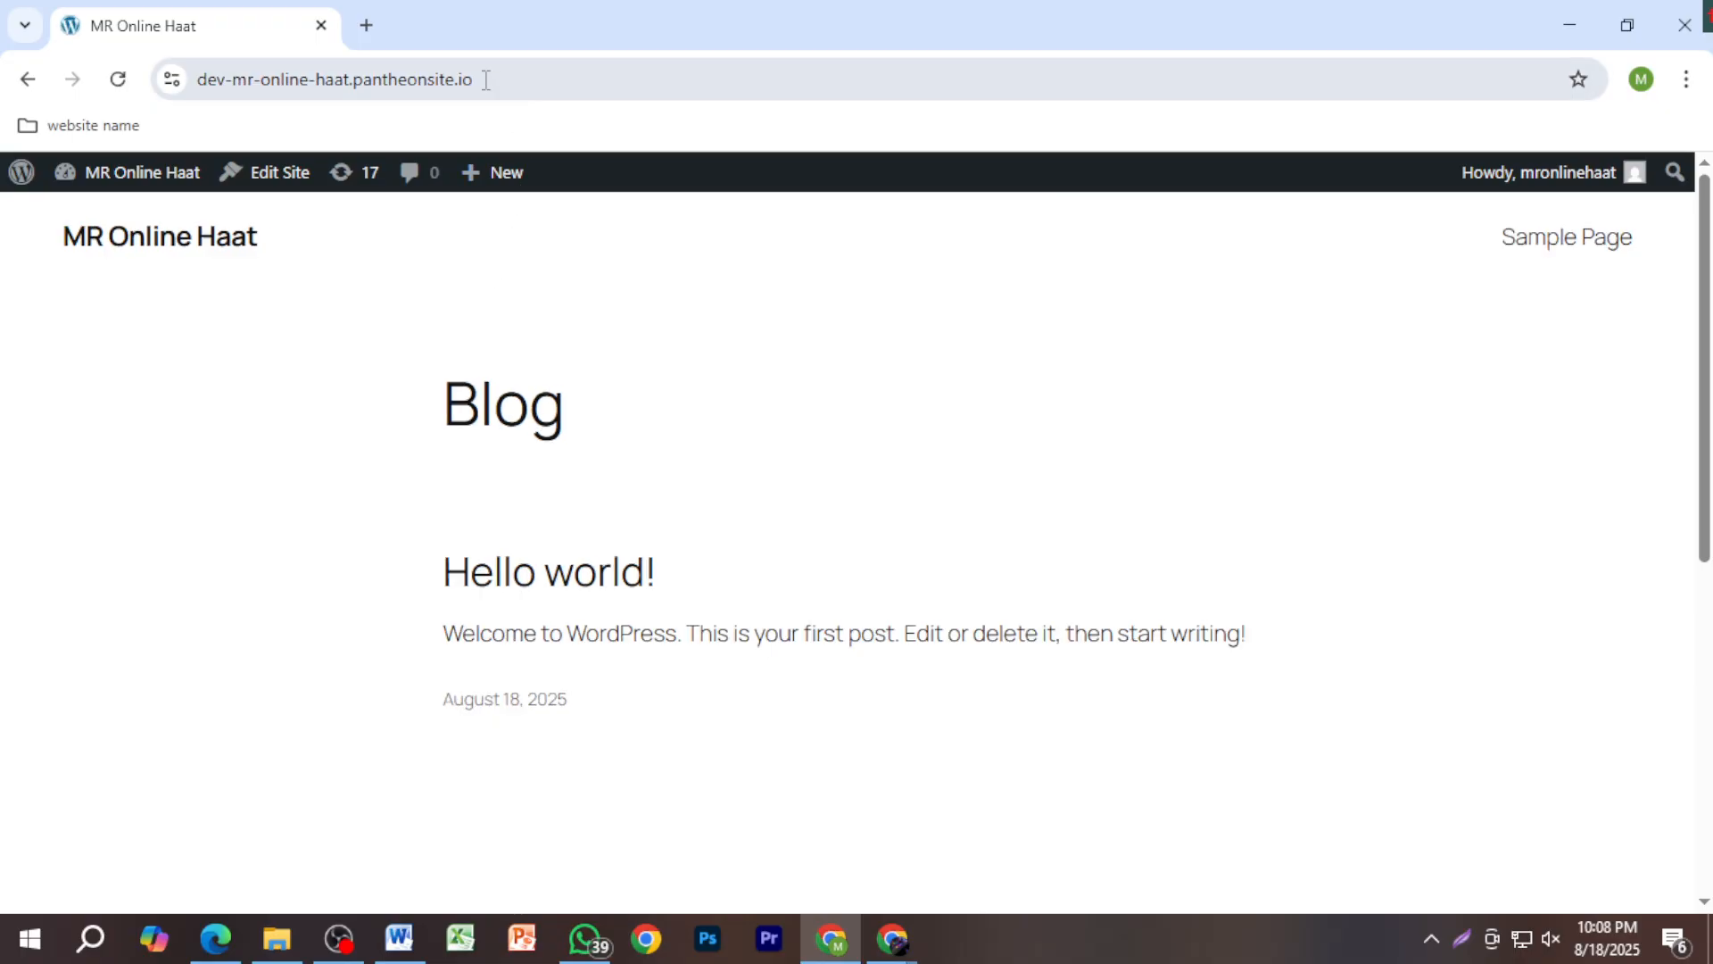
Step: In a new tab, load the site address with '-wp-admin' appended, which returns Page not found
click(366, 25)
key(ctrl+v)
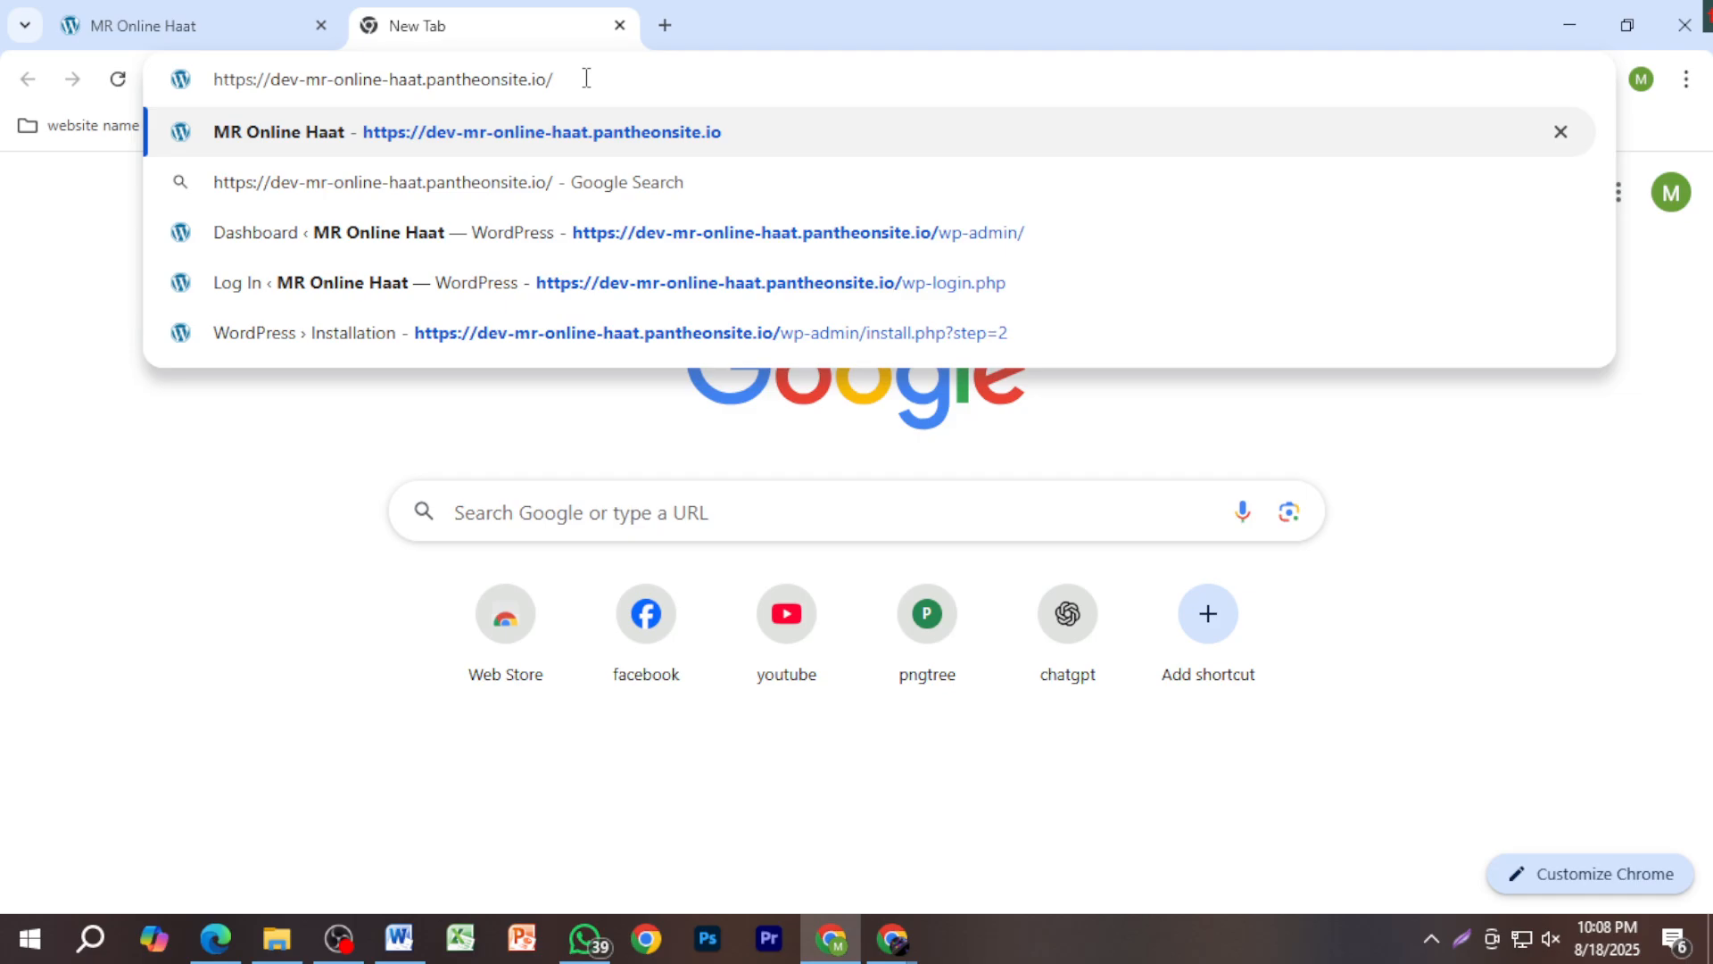
text(-wpw)
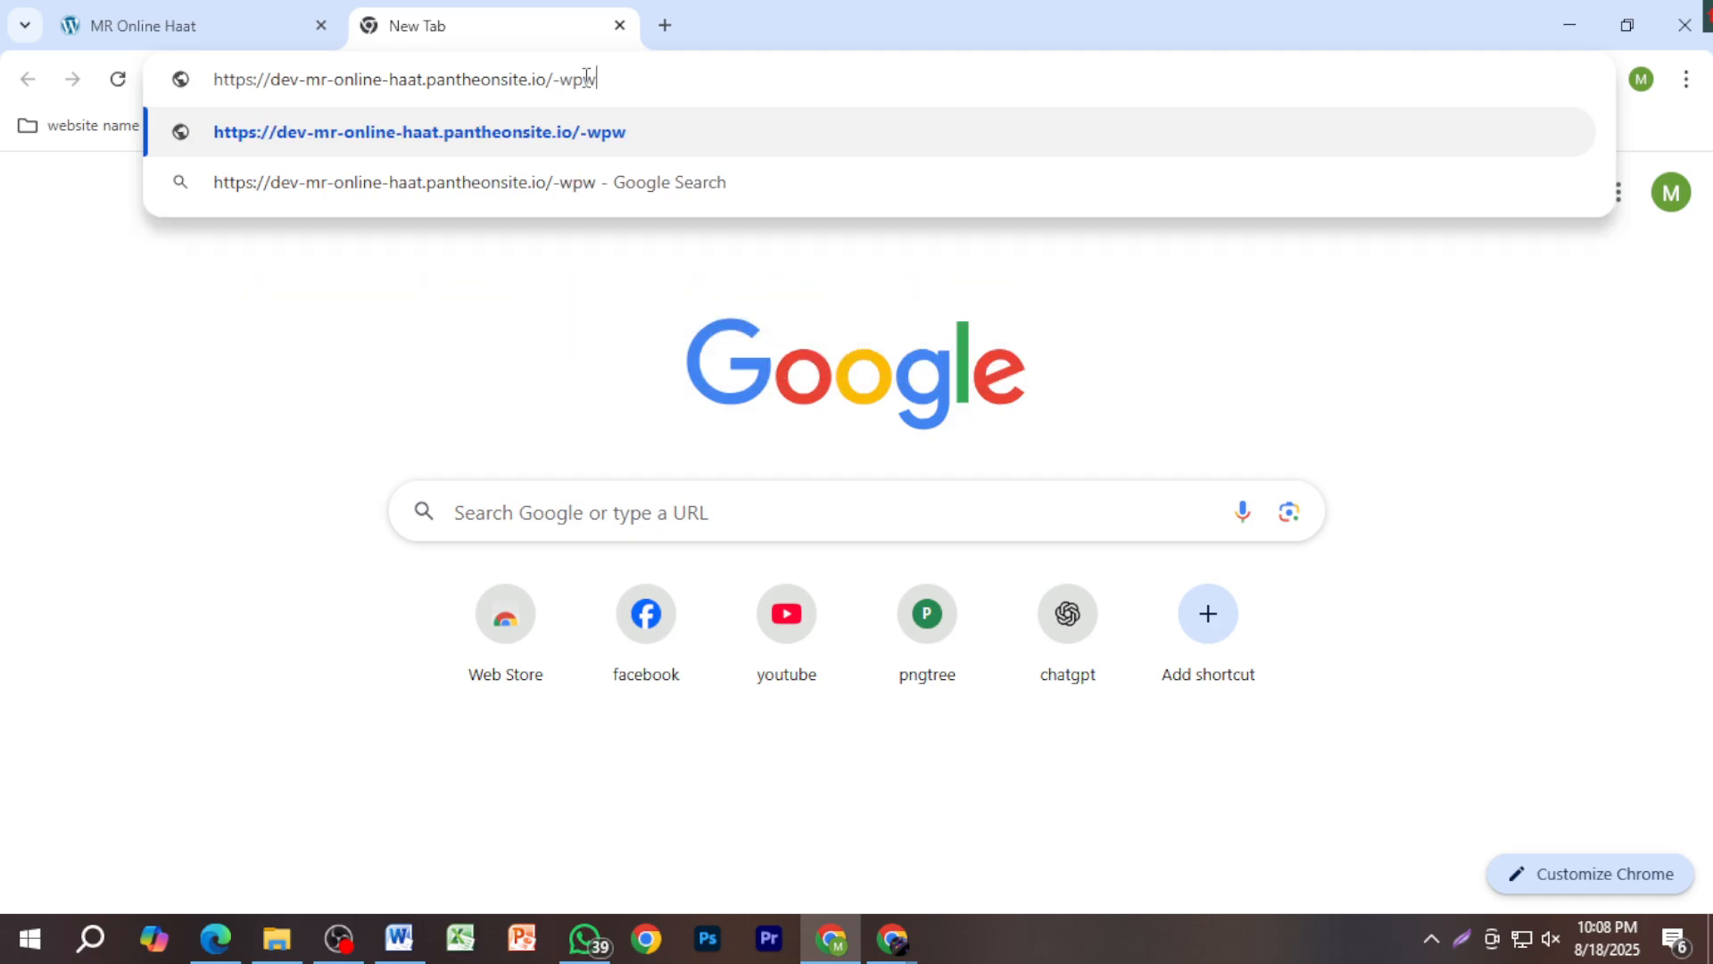
key(BackSpace)
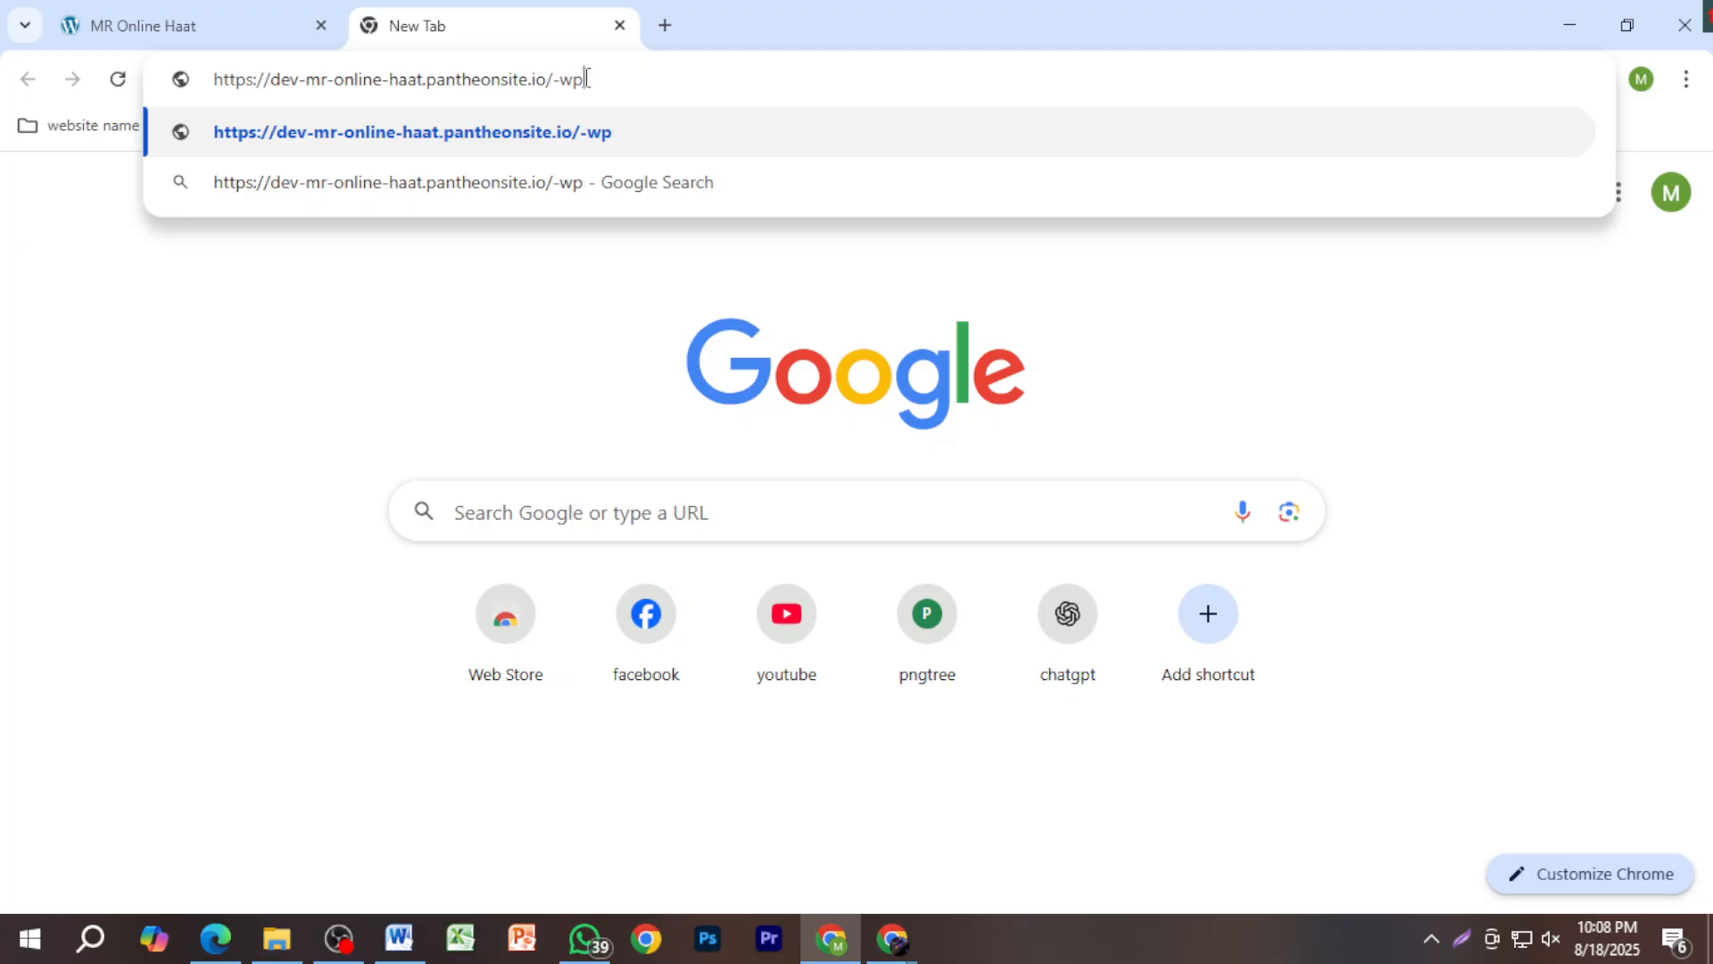
text(-ad)
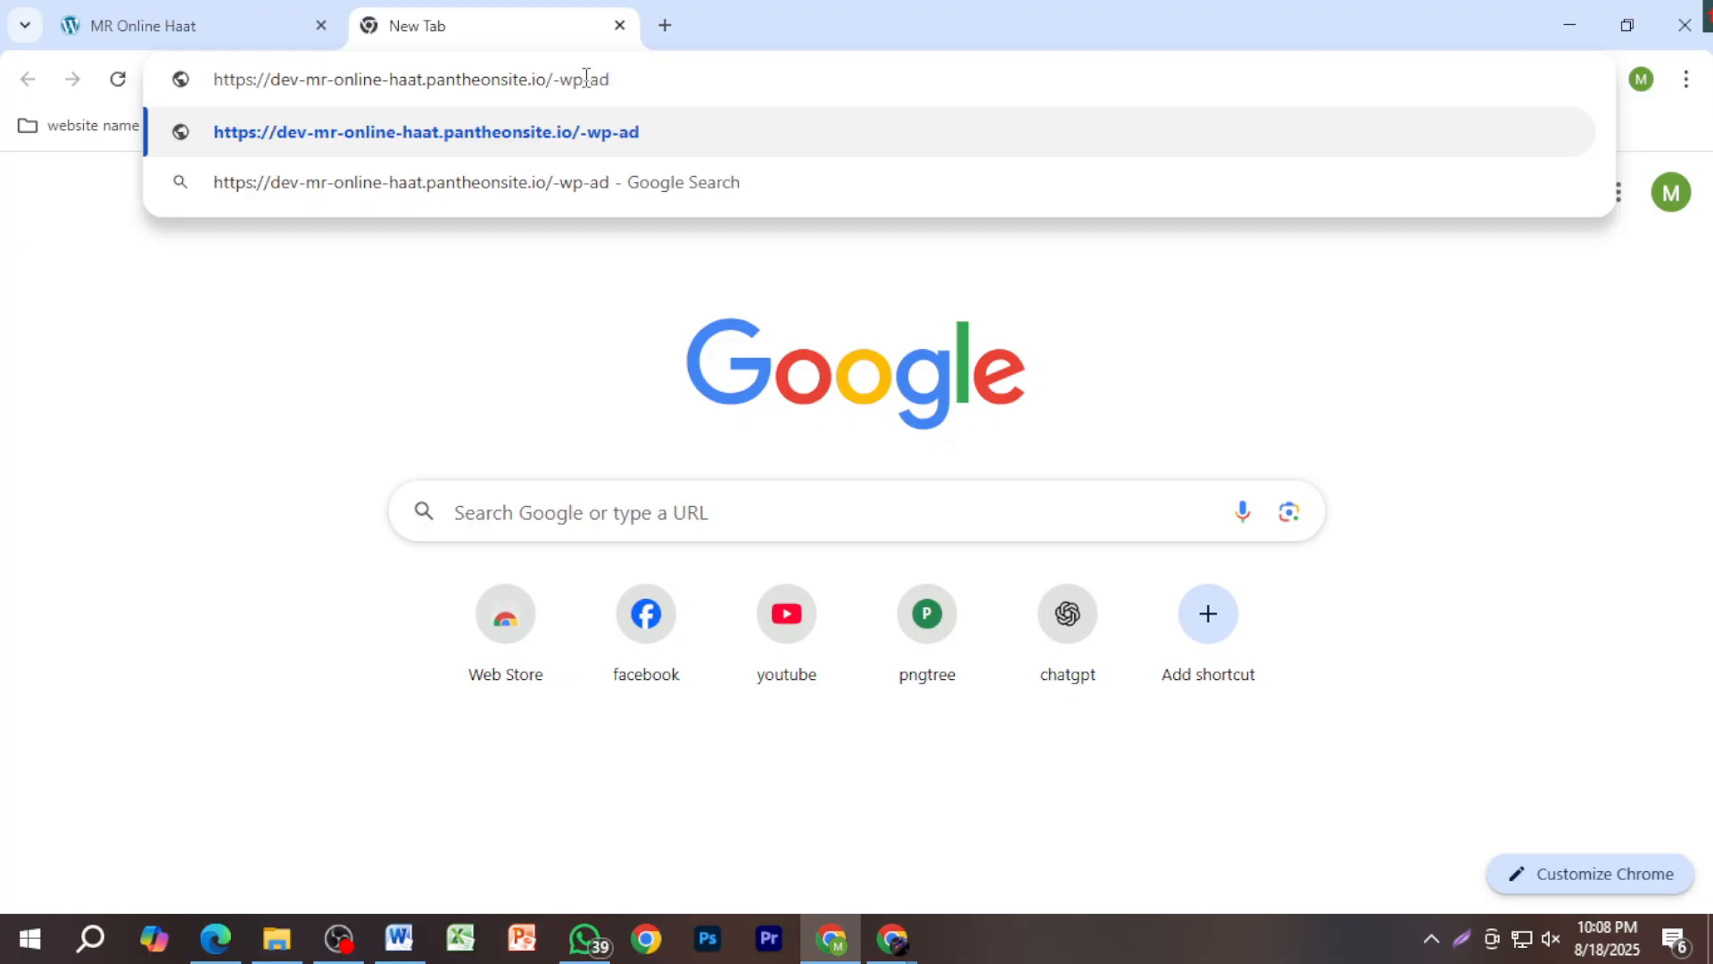
text(min)
key(Return)
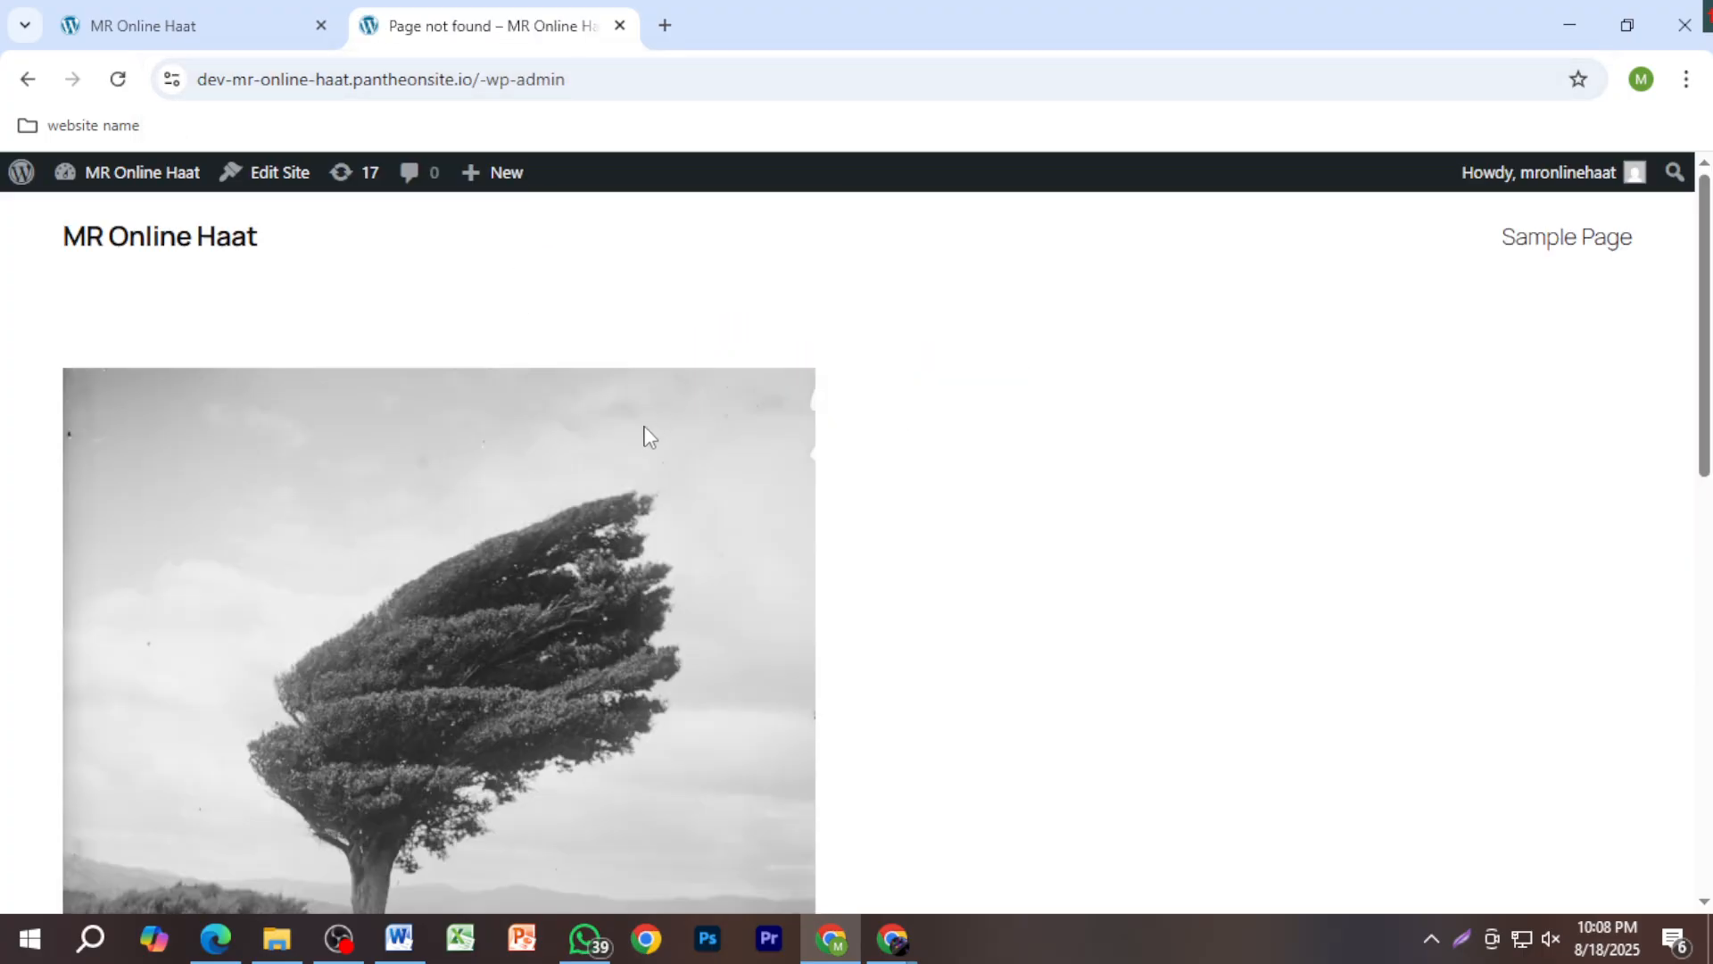
Step: Correct the address to the site's /wp-admin page and load it
scroll(669, 410, down, 10)
scroll(694, 439, up, 7)
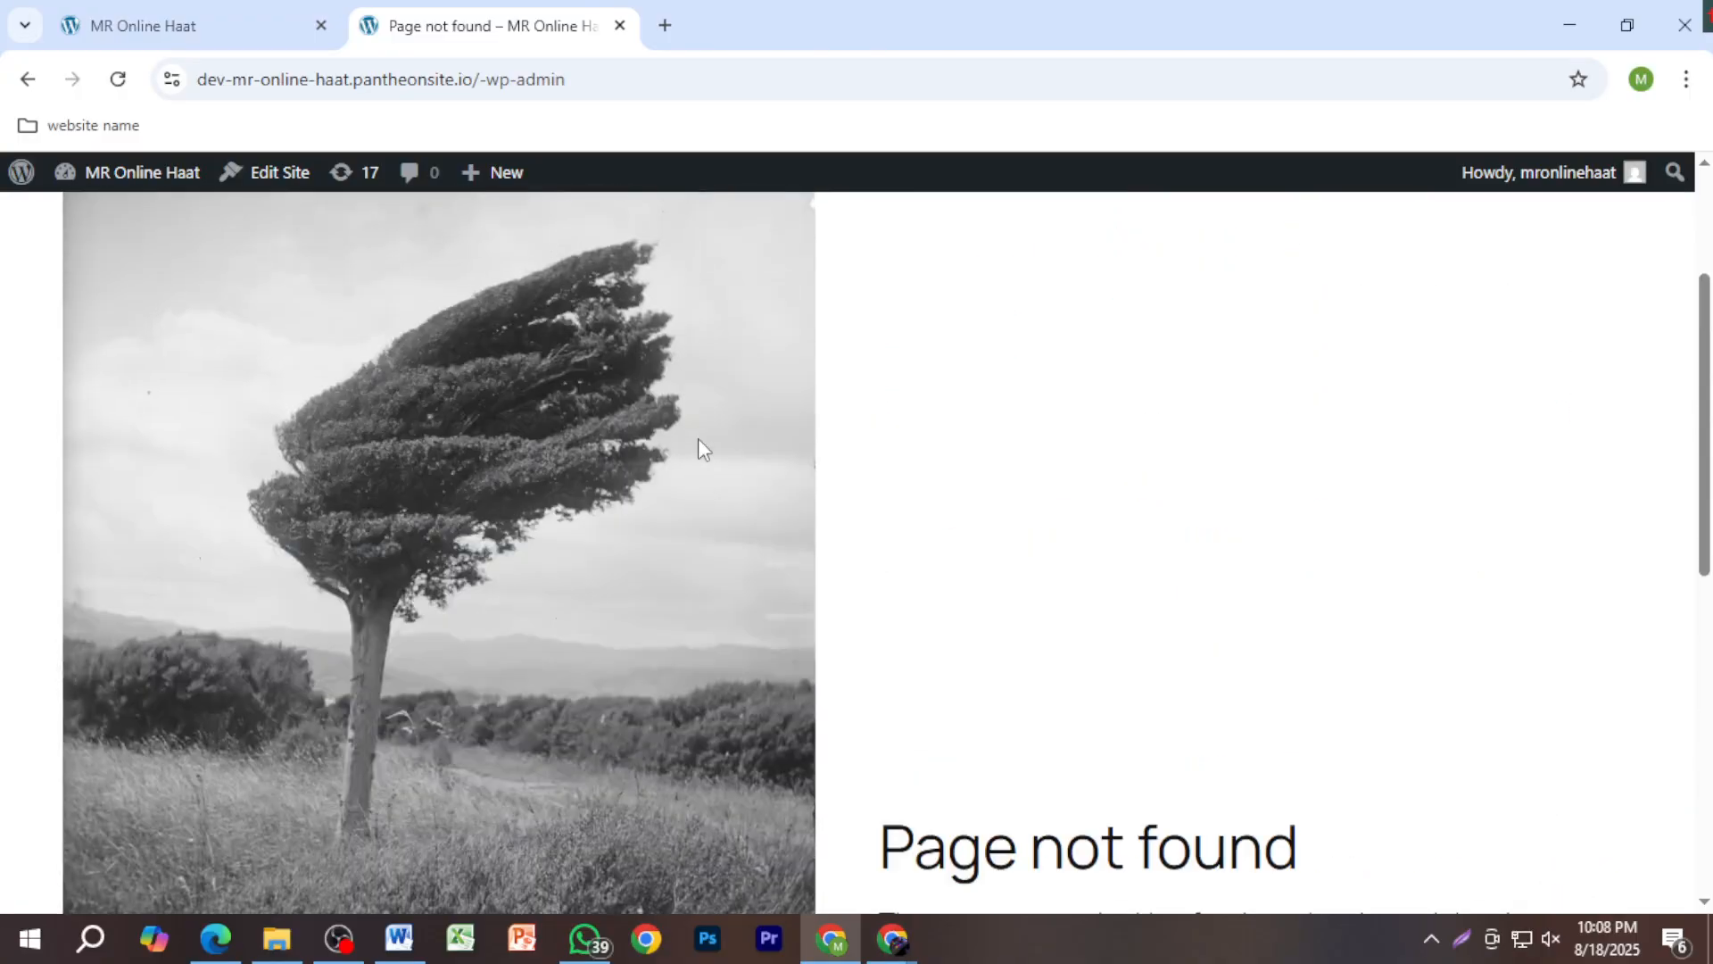
scroll(698, 437, up, 4)
click(483, 79)
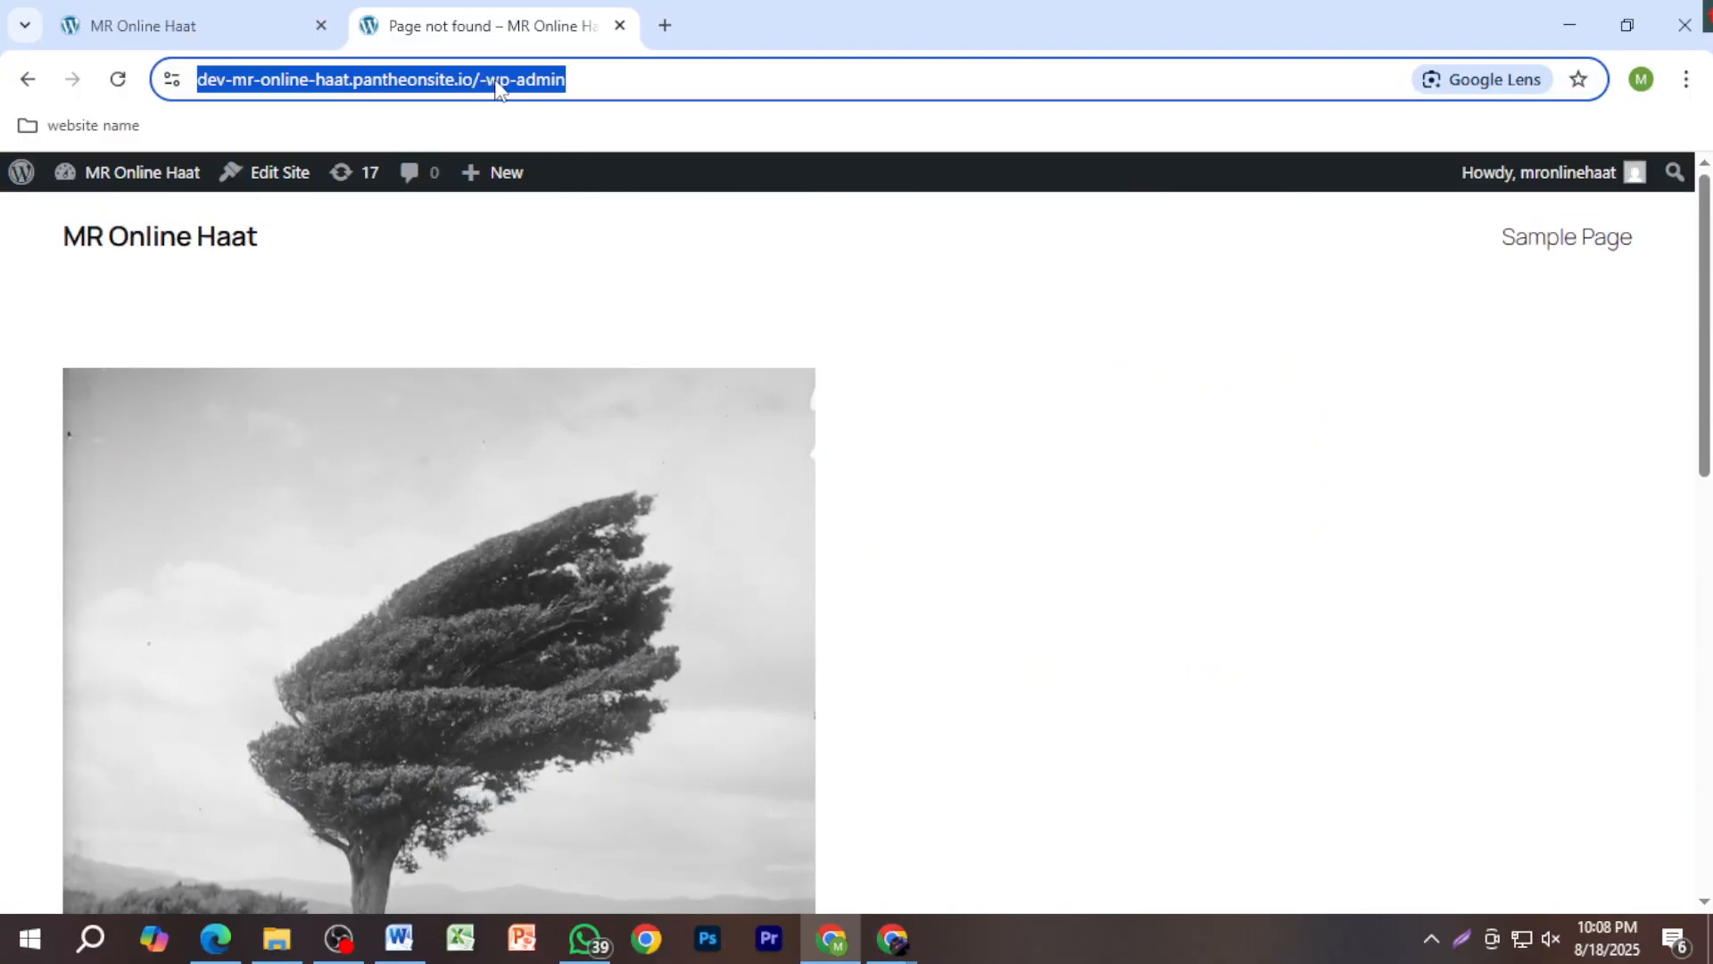
click(503, 83)
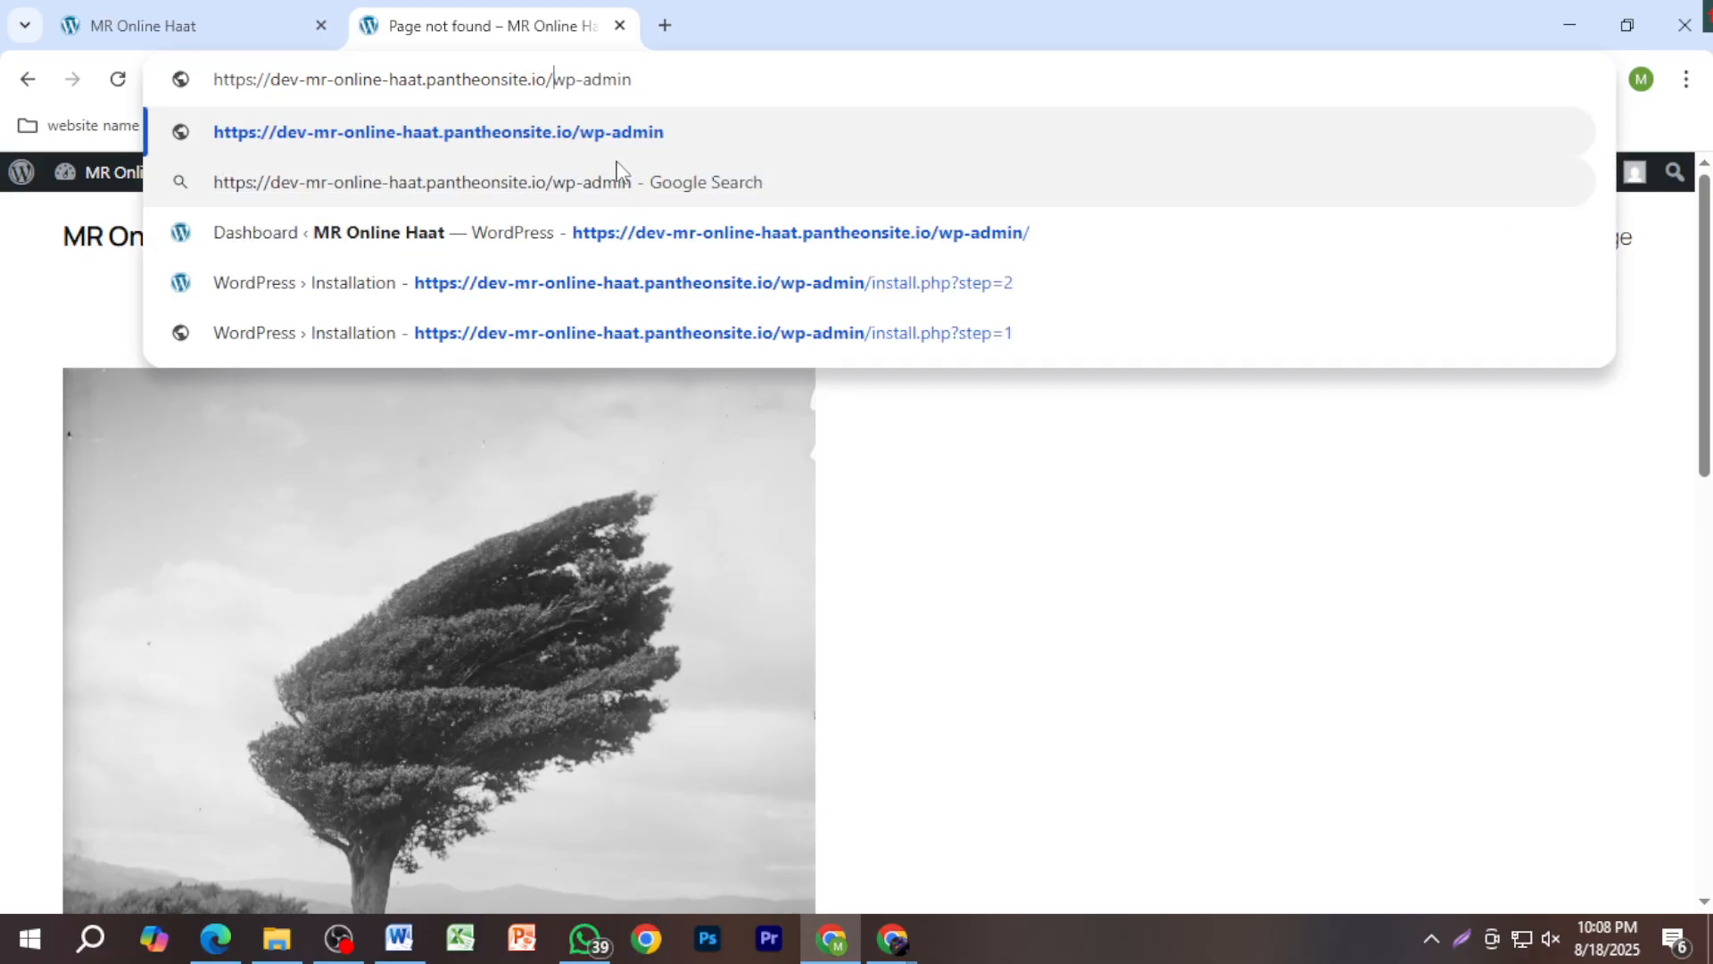
key(Return)
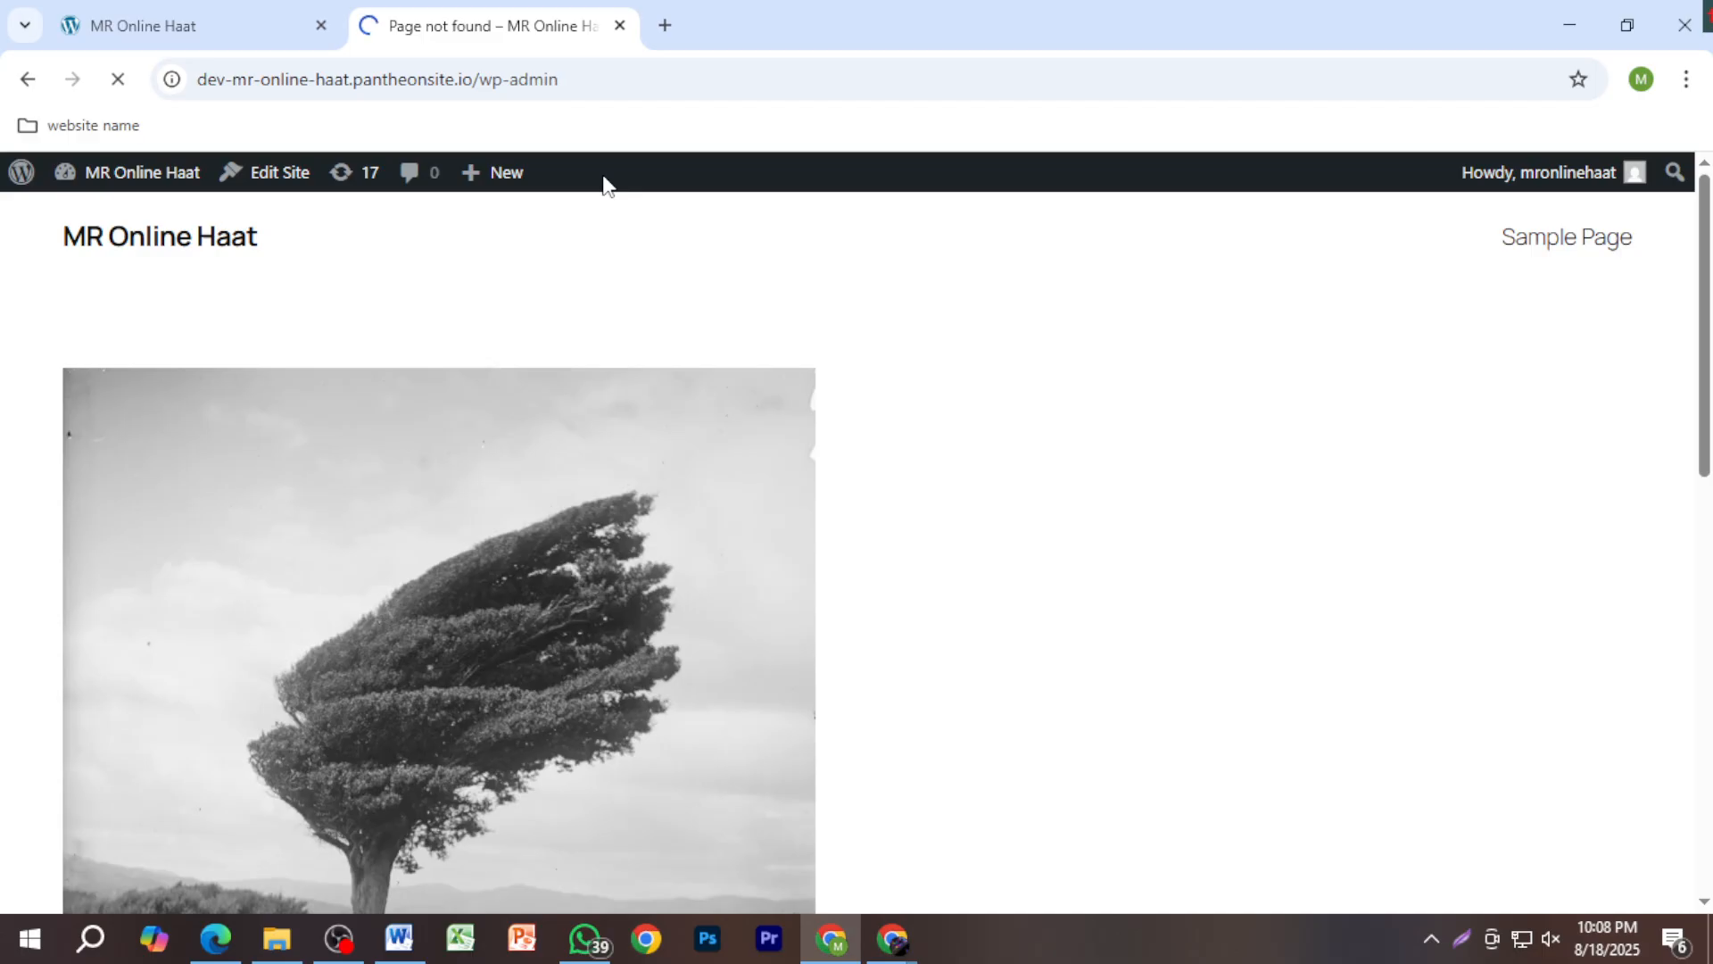
Step: Move the Blog tab after the wp-admin tab and check between the two pages
drag(229, 30, 689, 10)
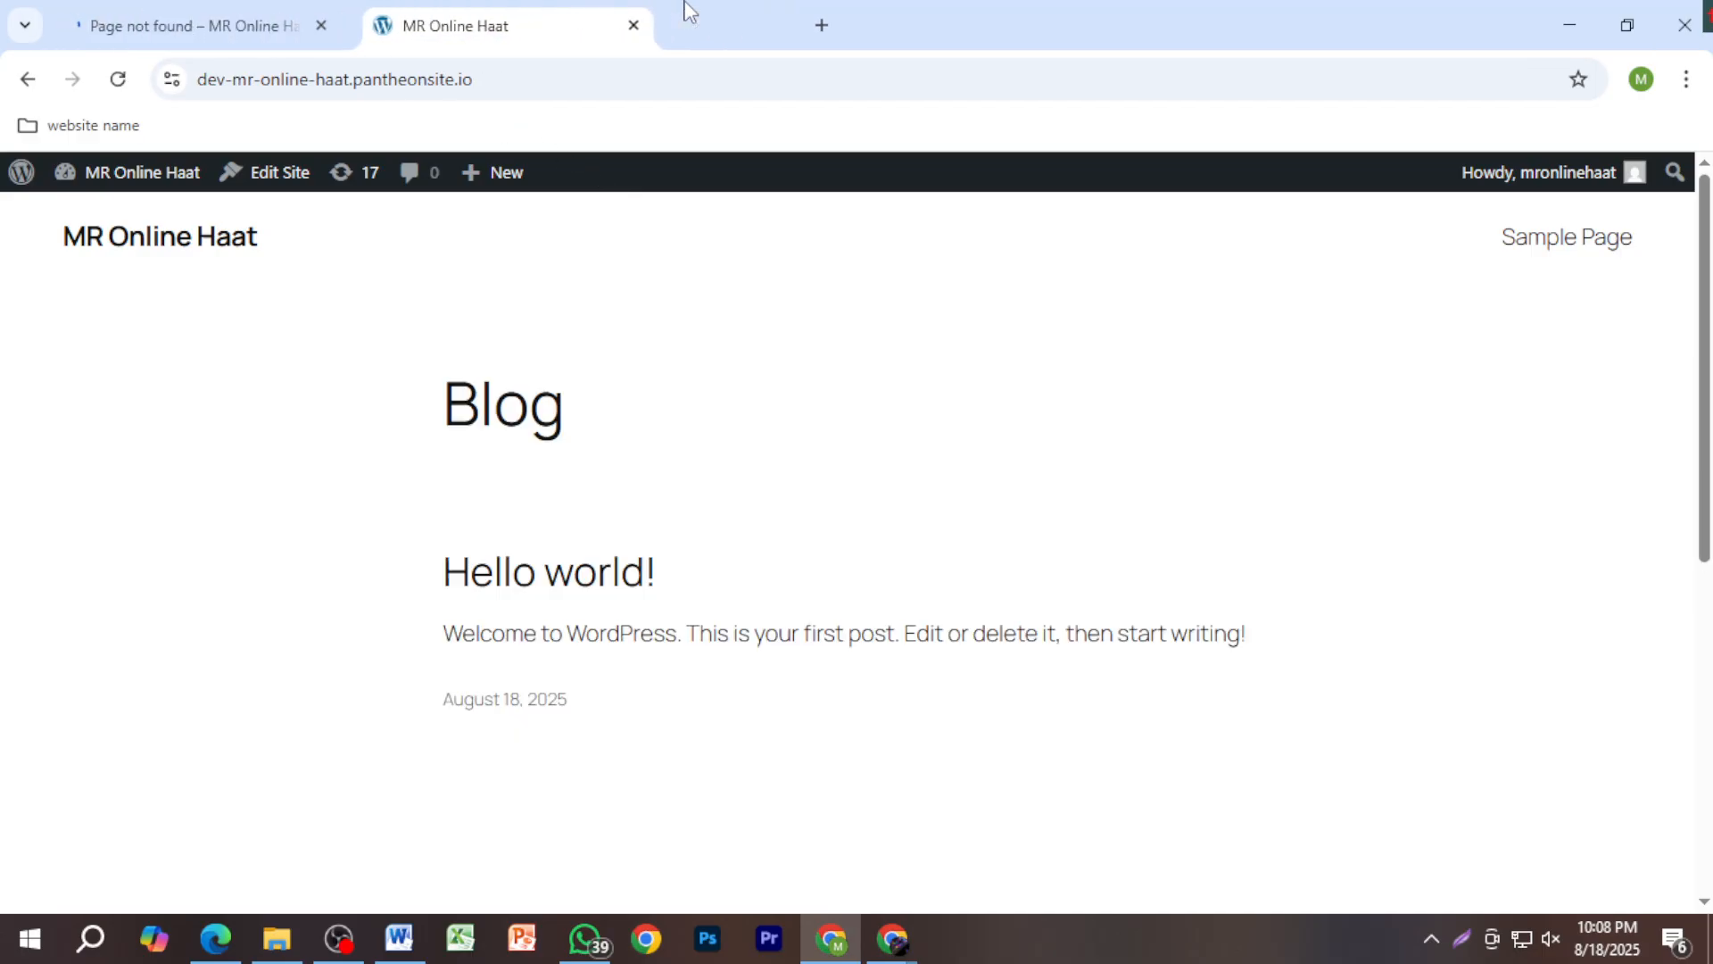
click(234, 12)
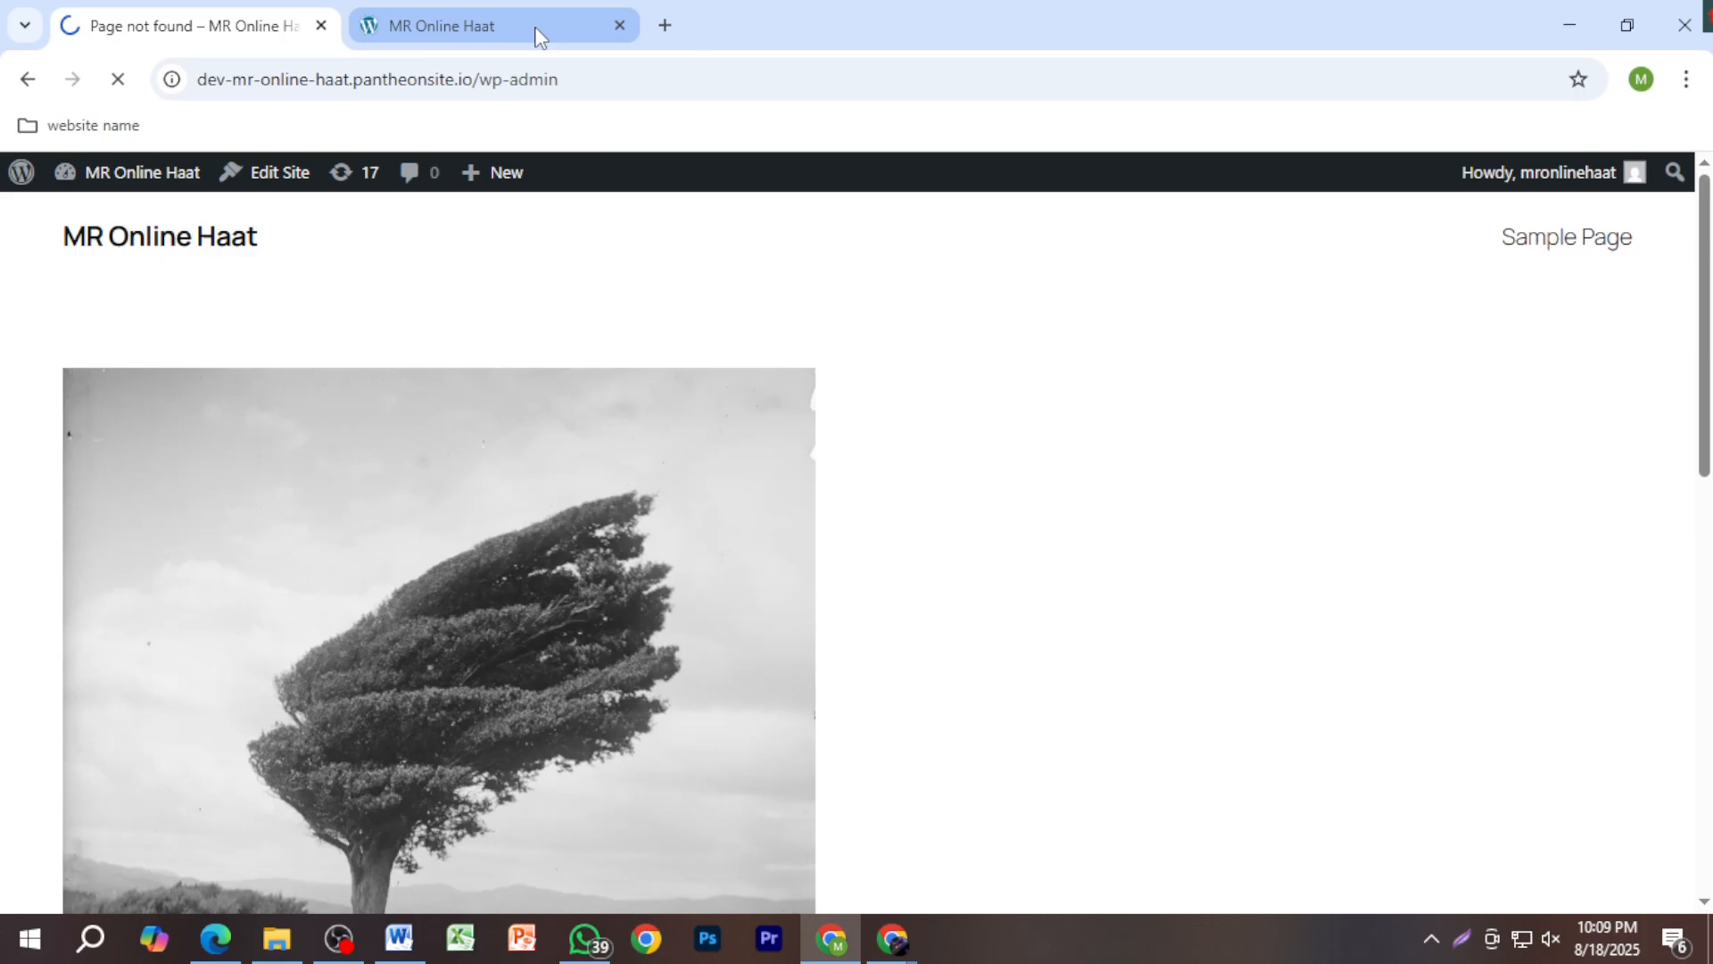
click(539, 37)
click(241, 30)
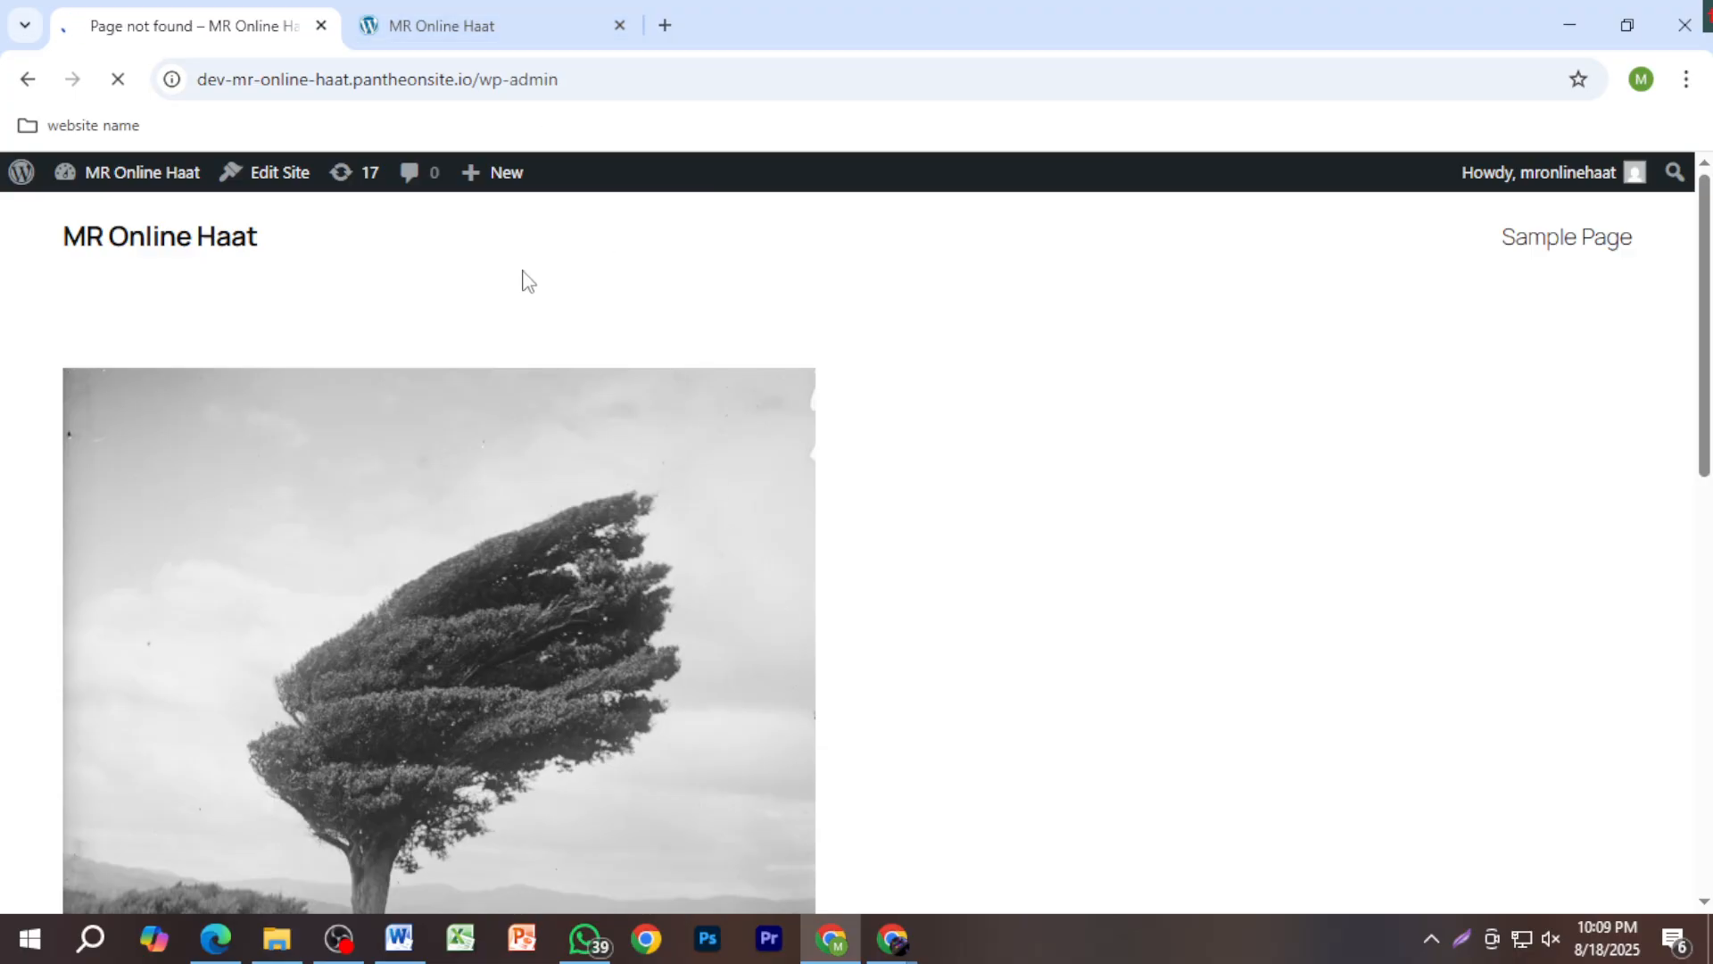
click(474, 35)
Step: Load the site's /wp-admin address in a fresh tab
click(655, 25)
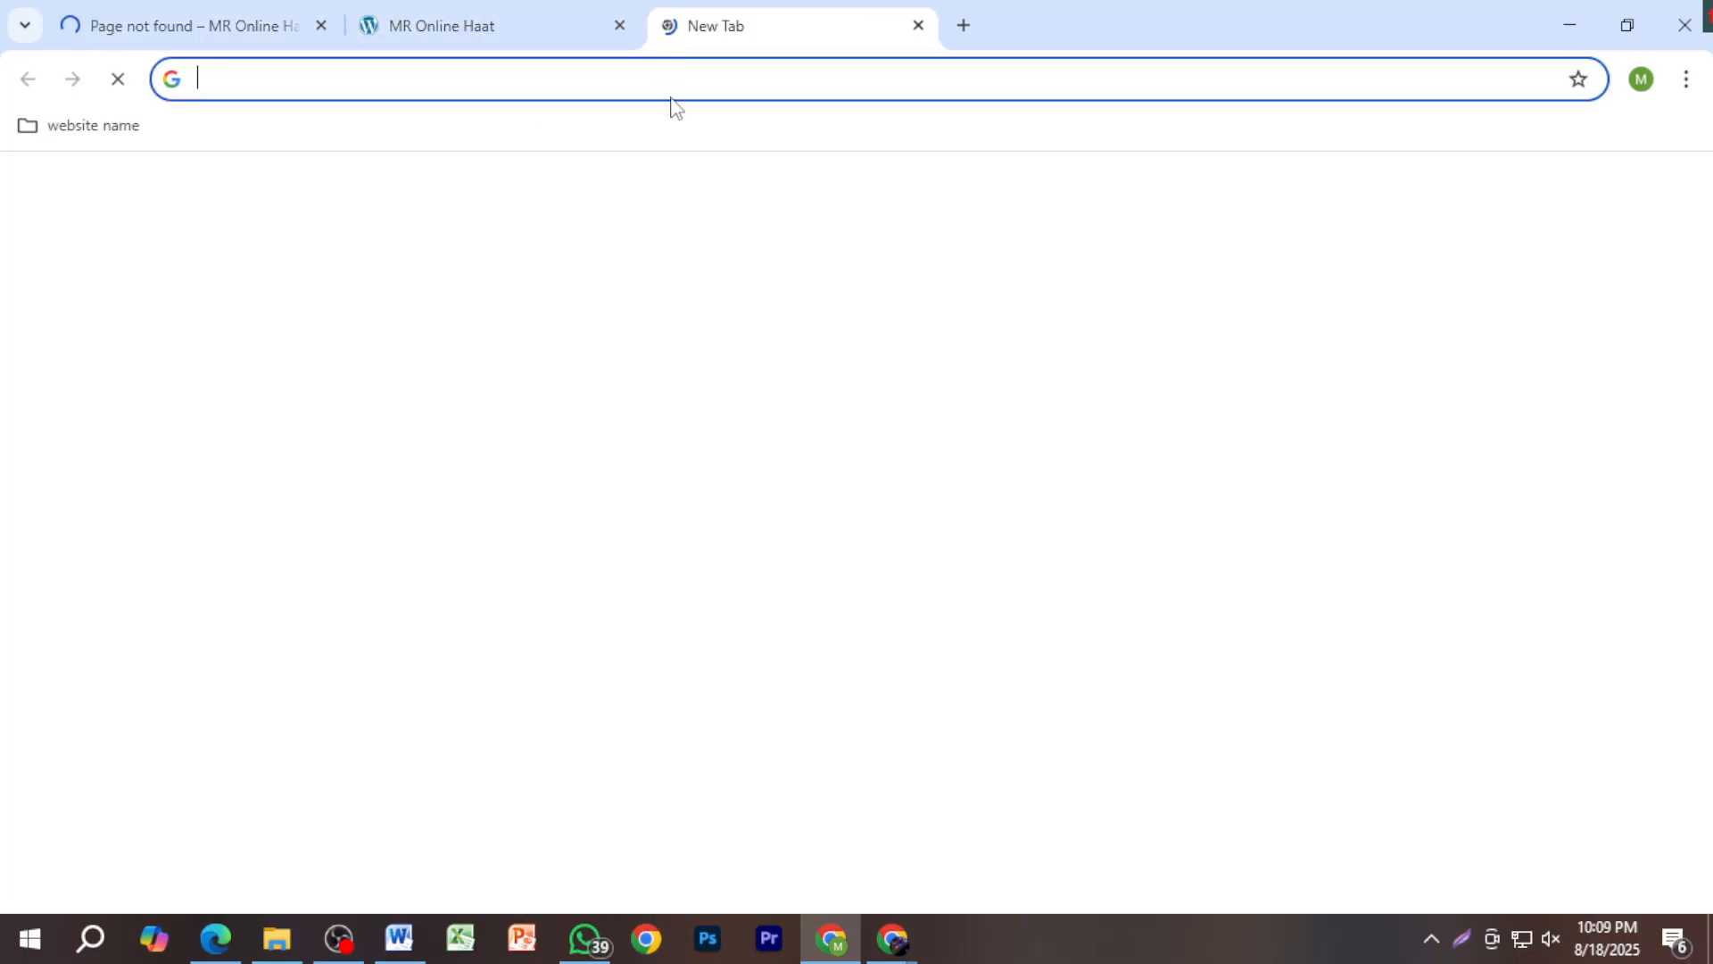
text(https://dev-mr-online-haat.pantheonsite.io/)
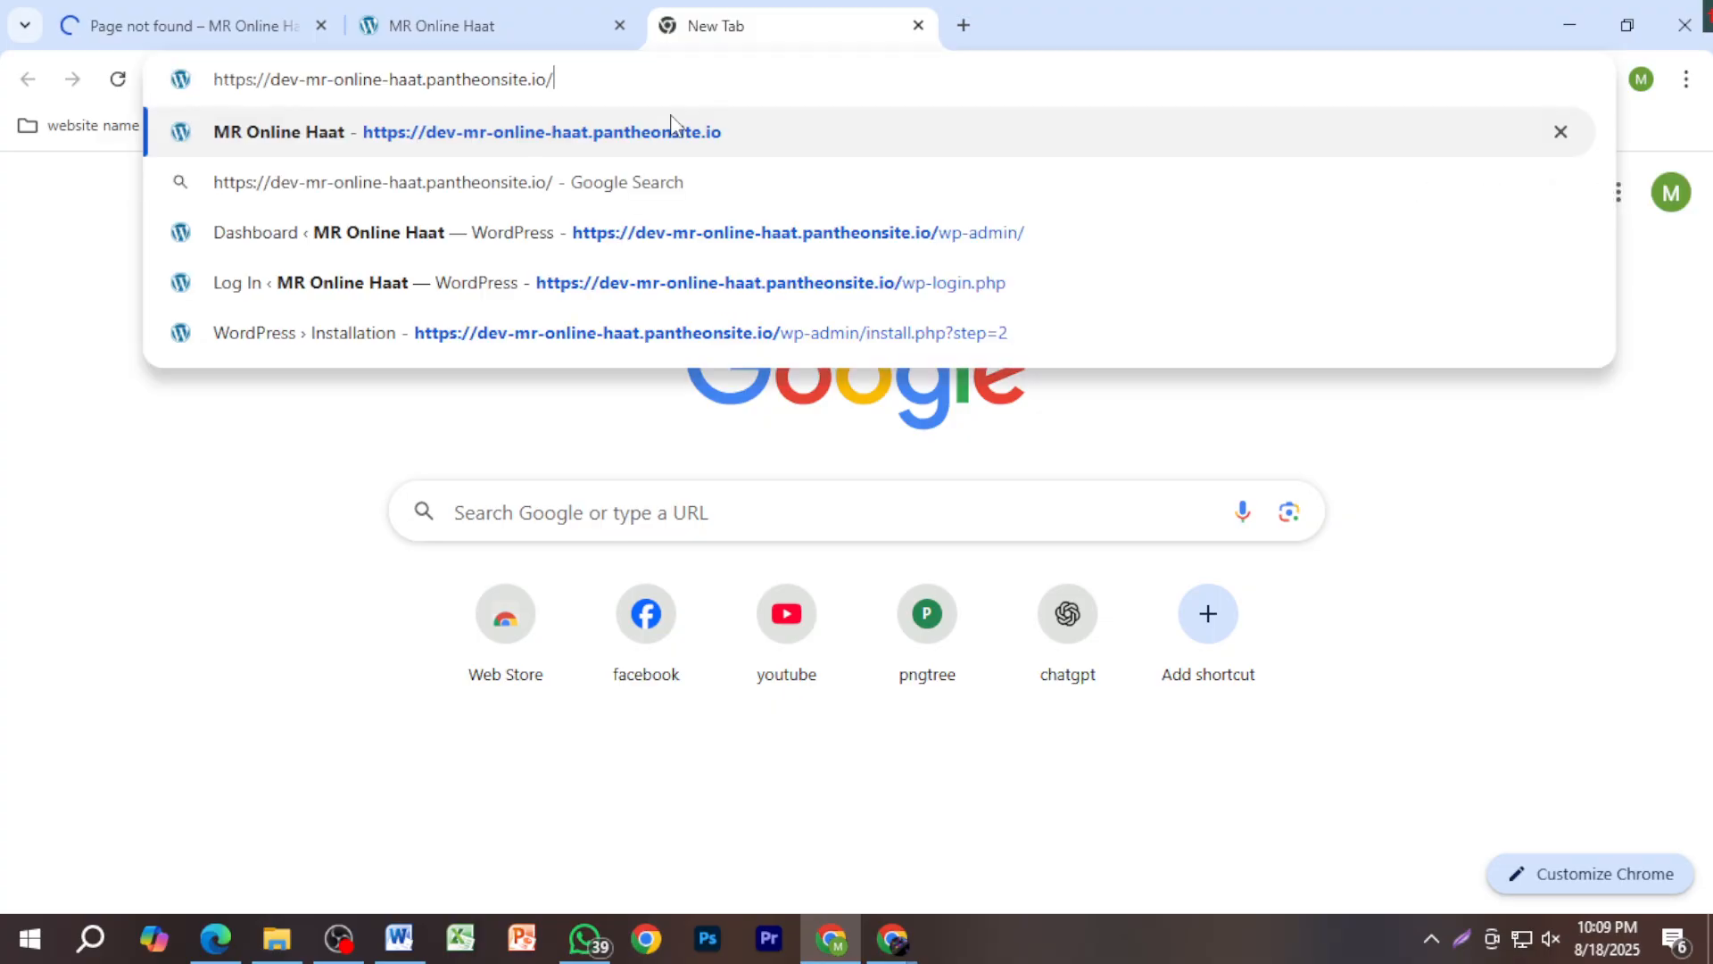
text(q)
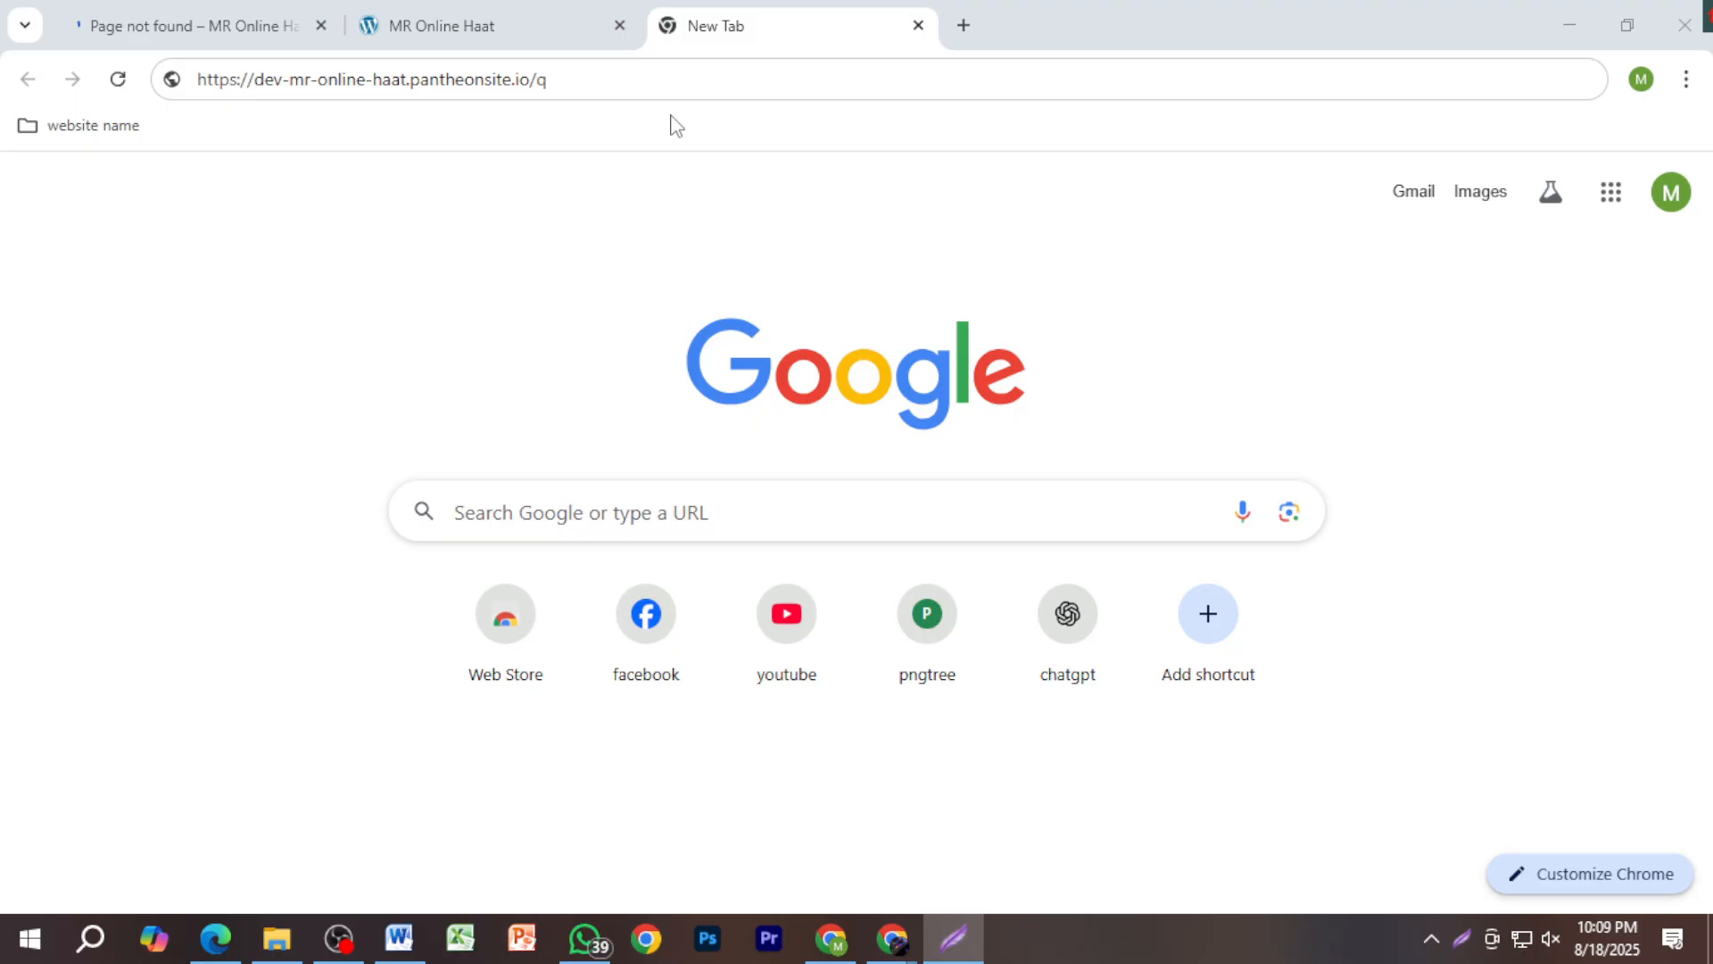
key(BackSpace)
text(wp)
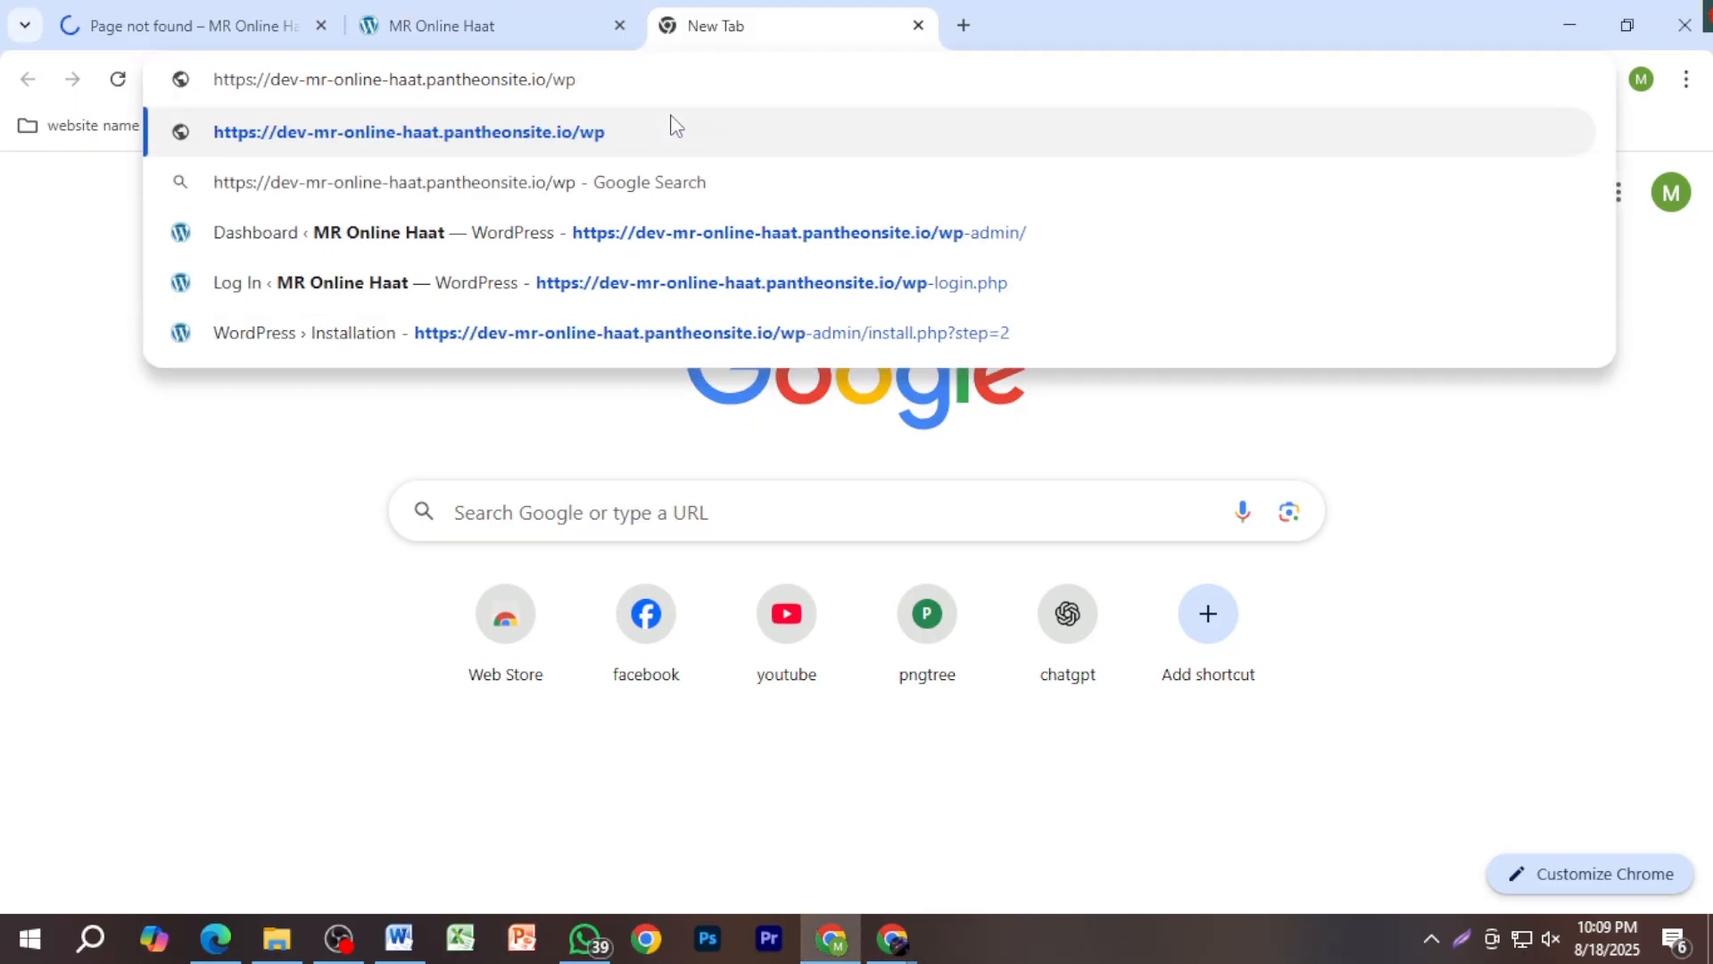
text(-admi)
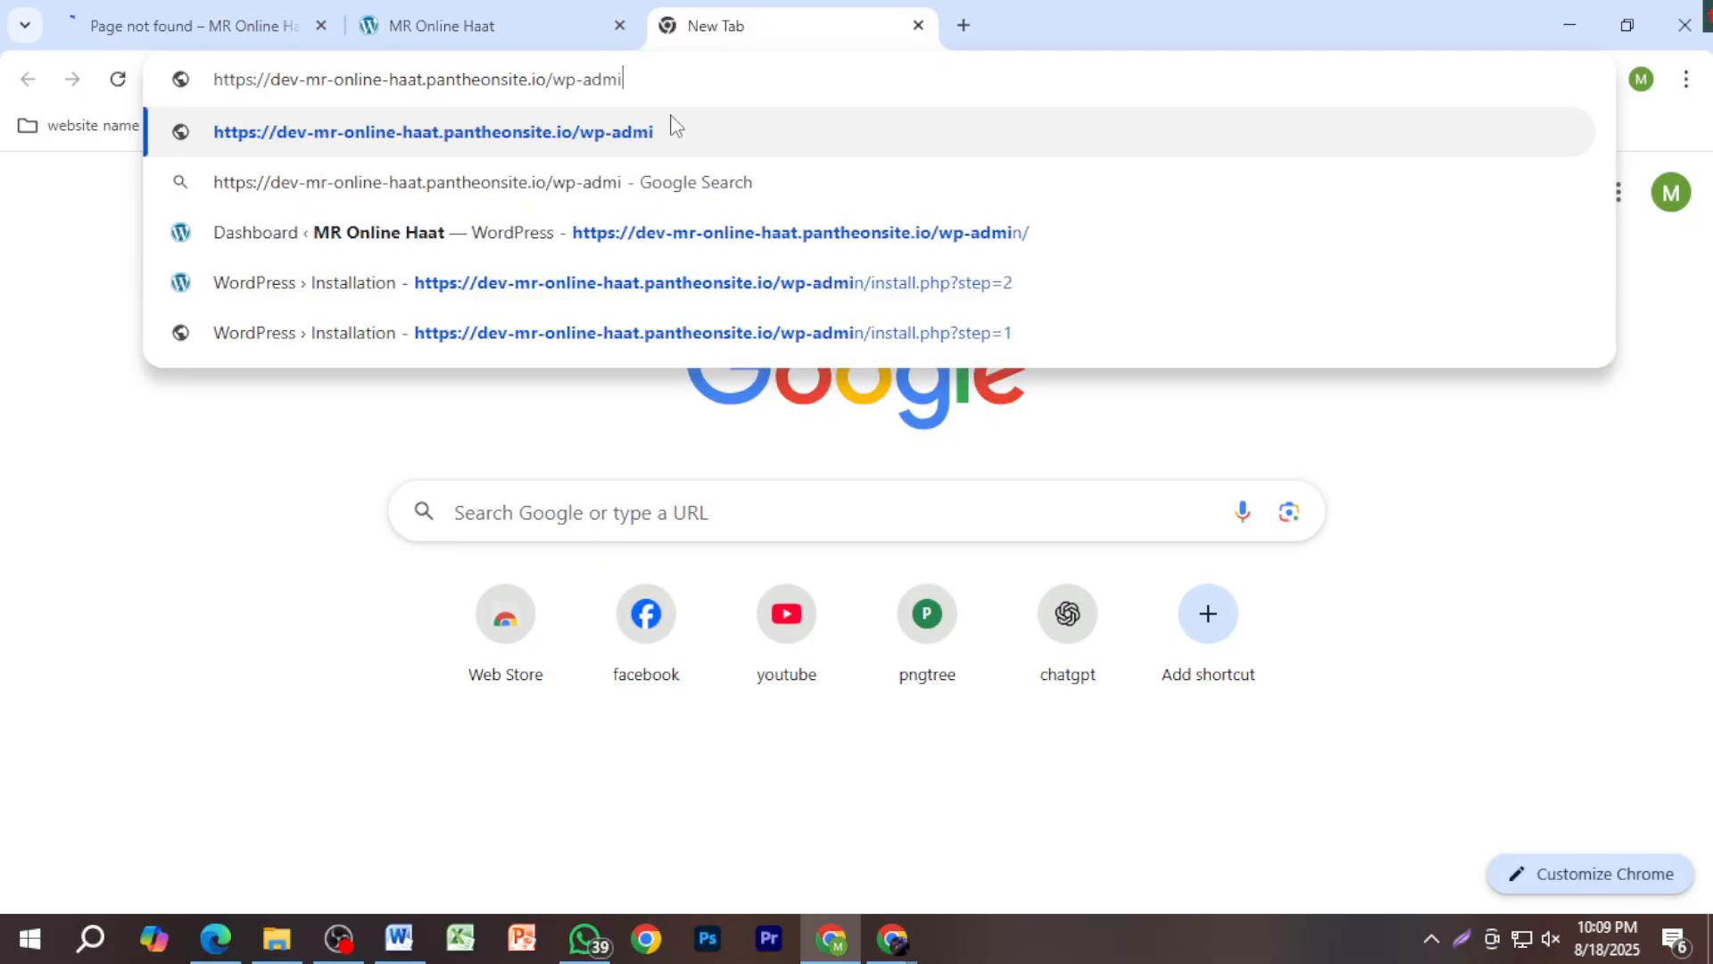
text(n)
key(Return)
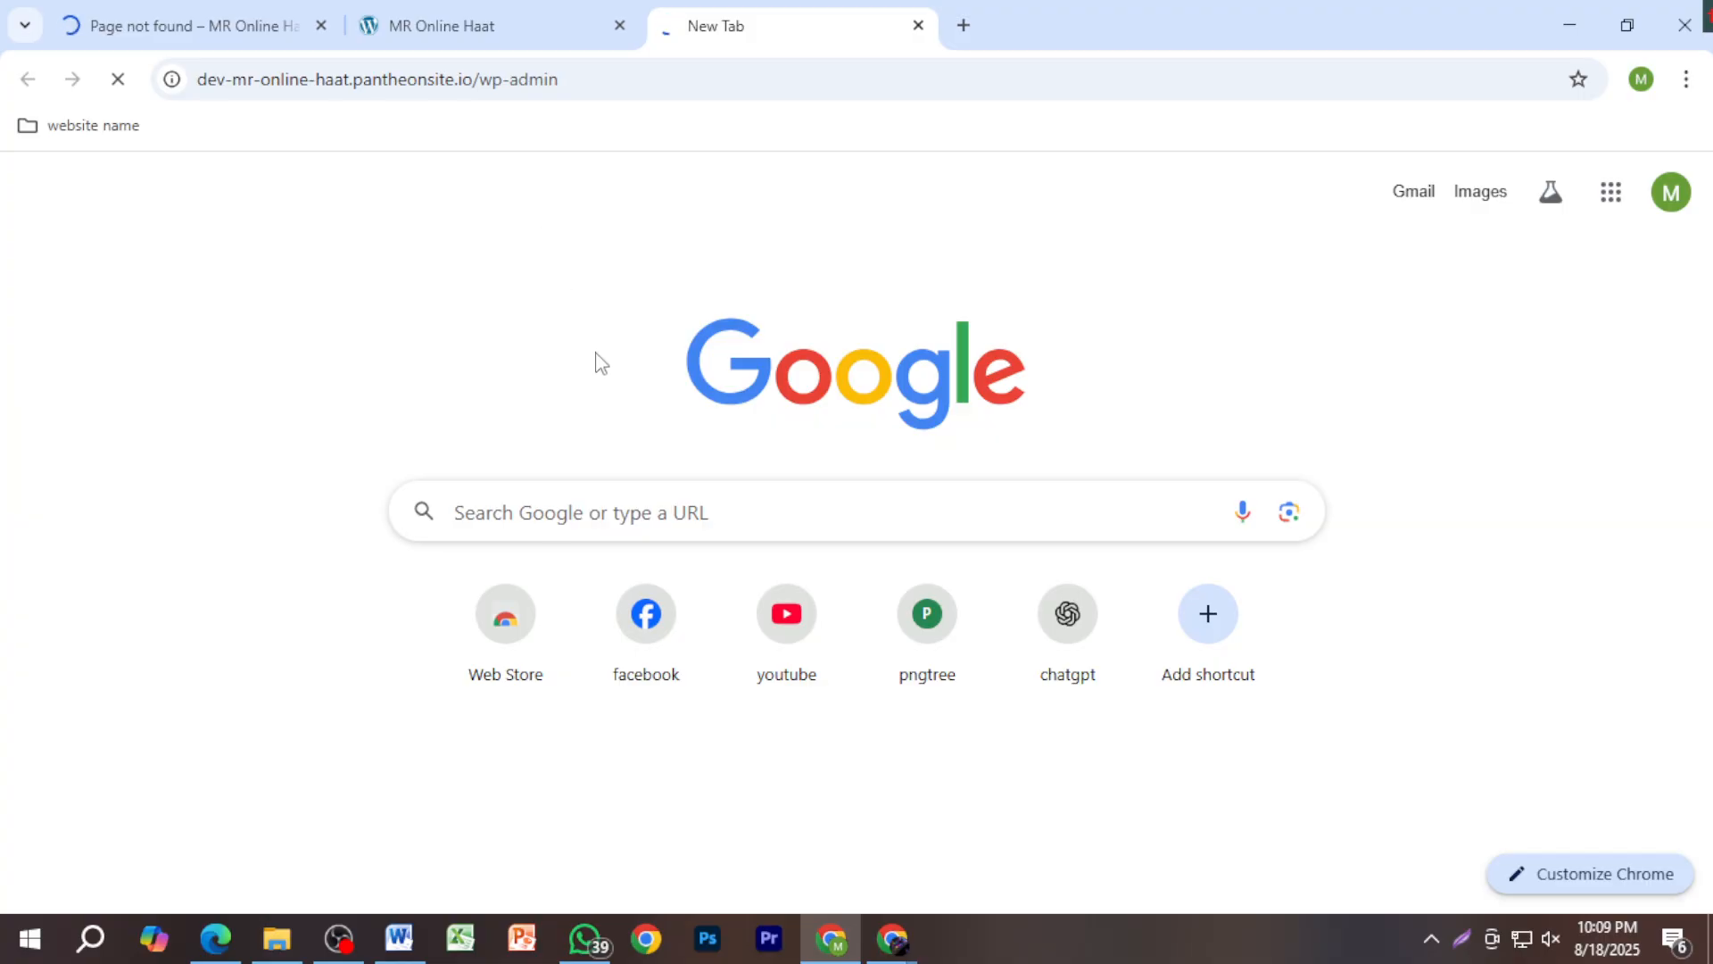
Step: Close the Page not found tab and switch between the Blog page and admin Dashboard
click(459, 34)
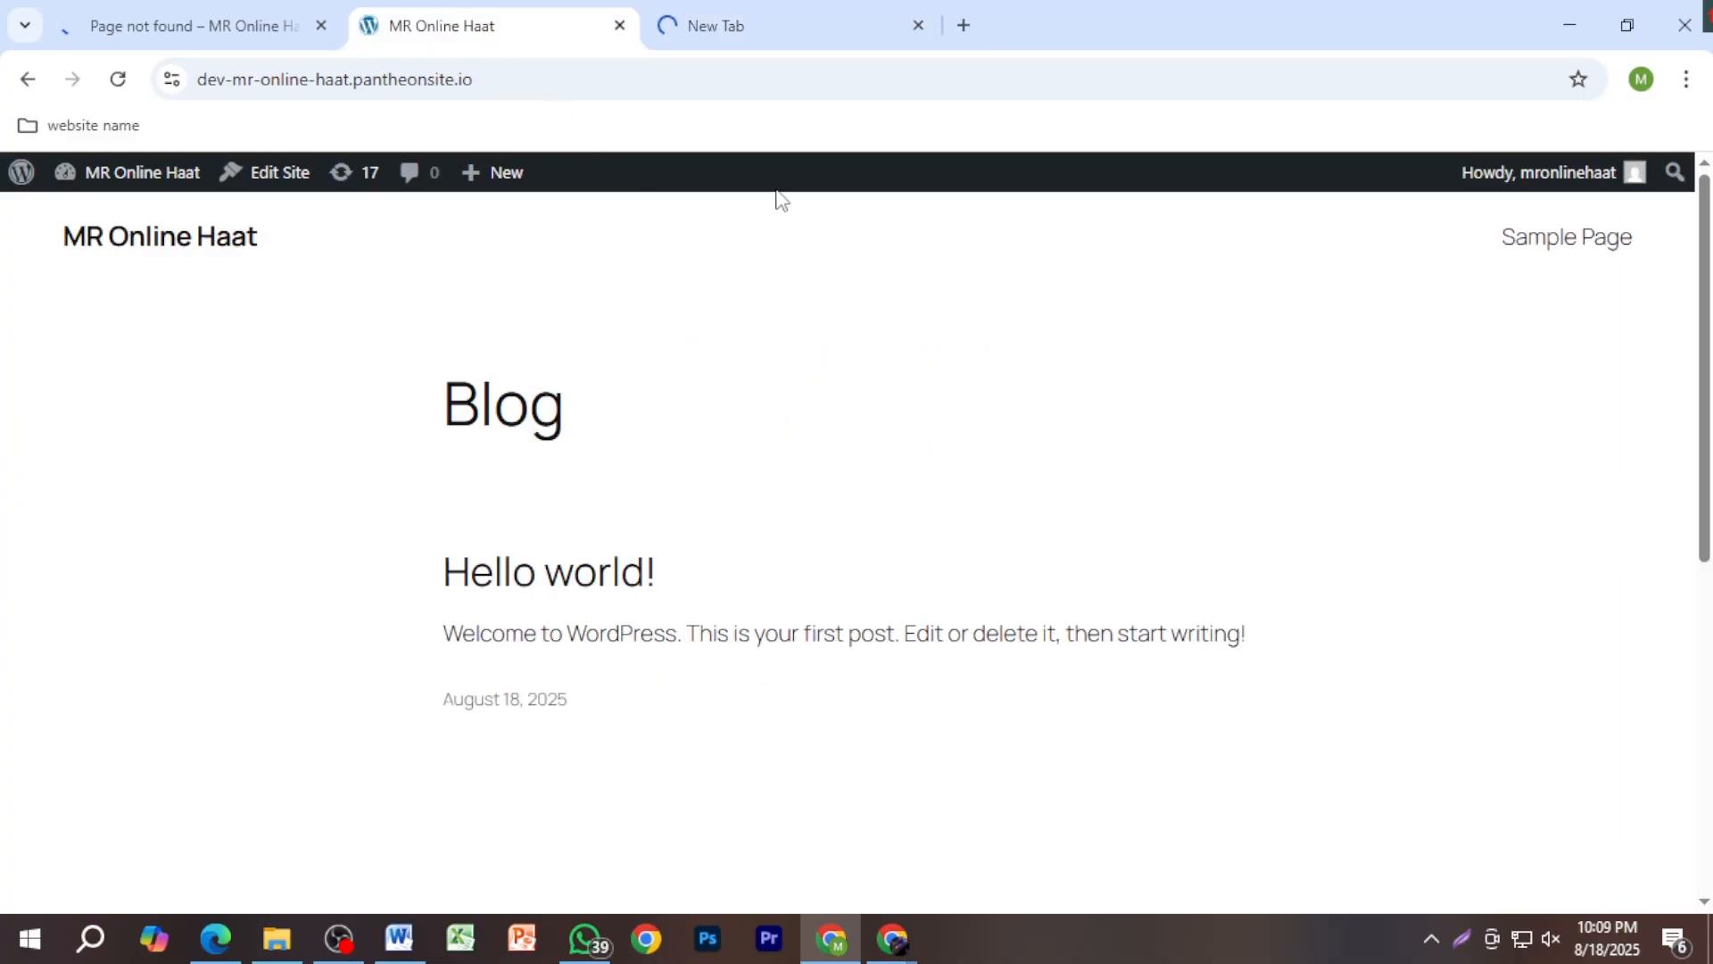
click(779, 42)
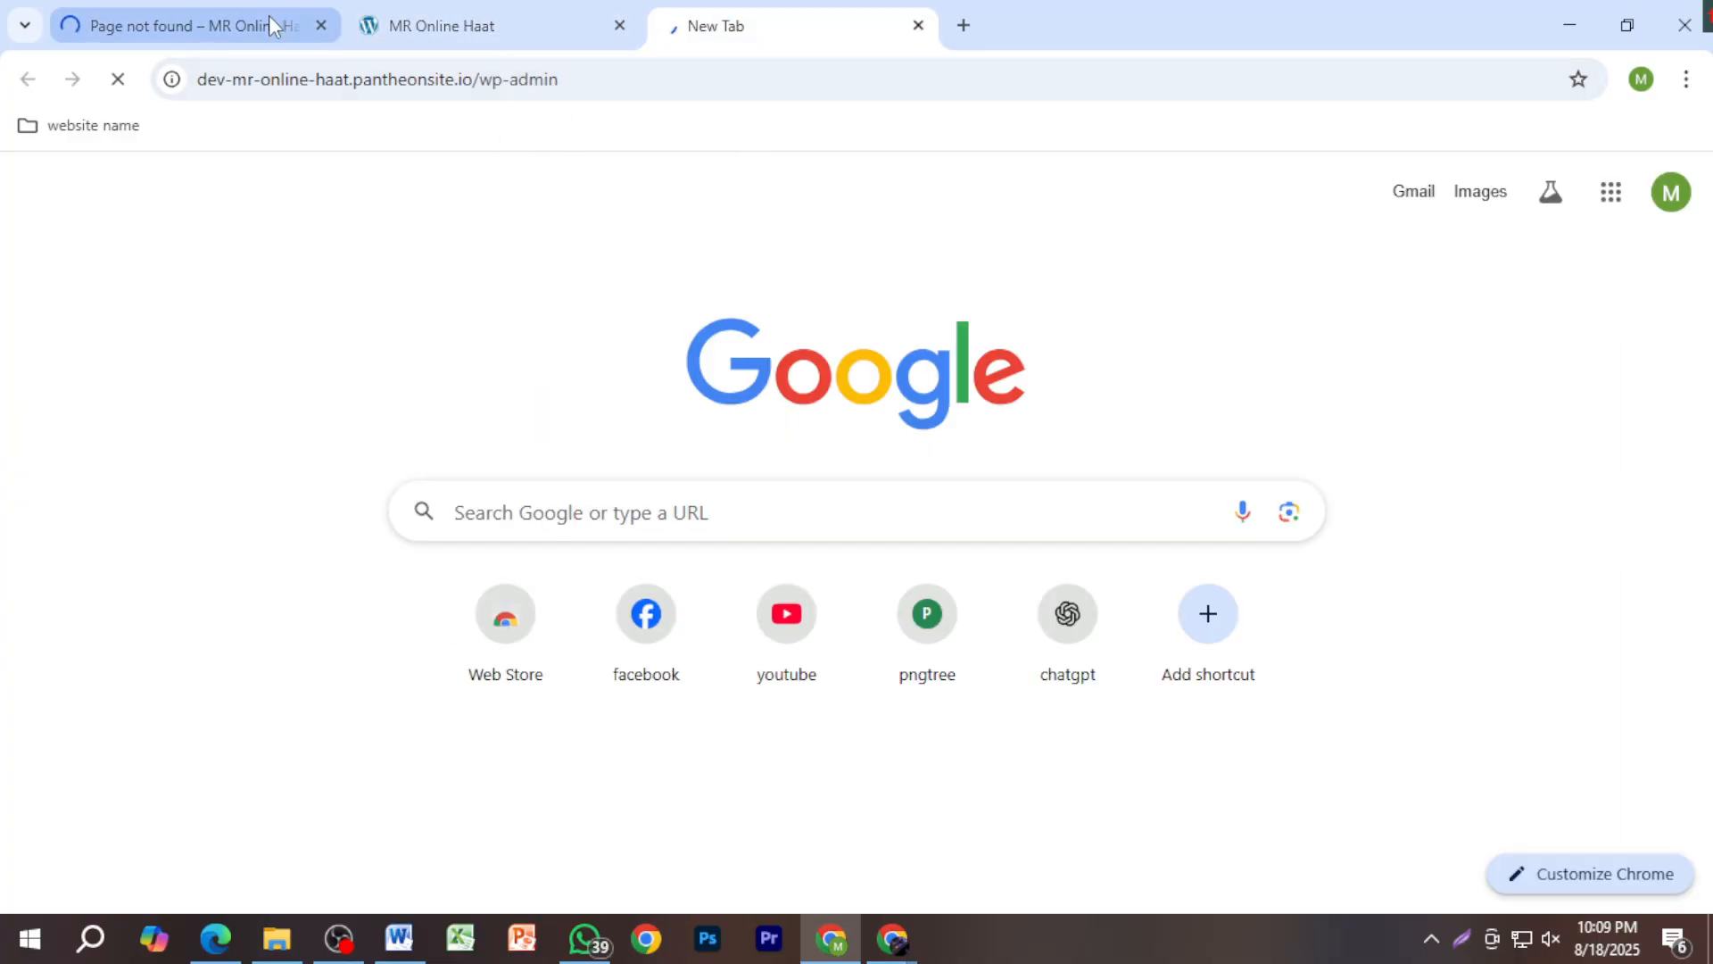
click(290, 29)
click(321, 25)
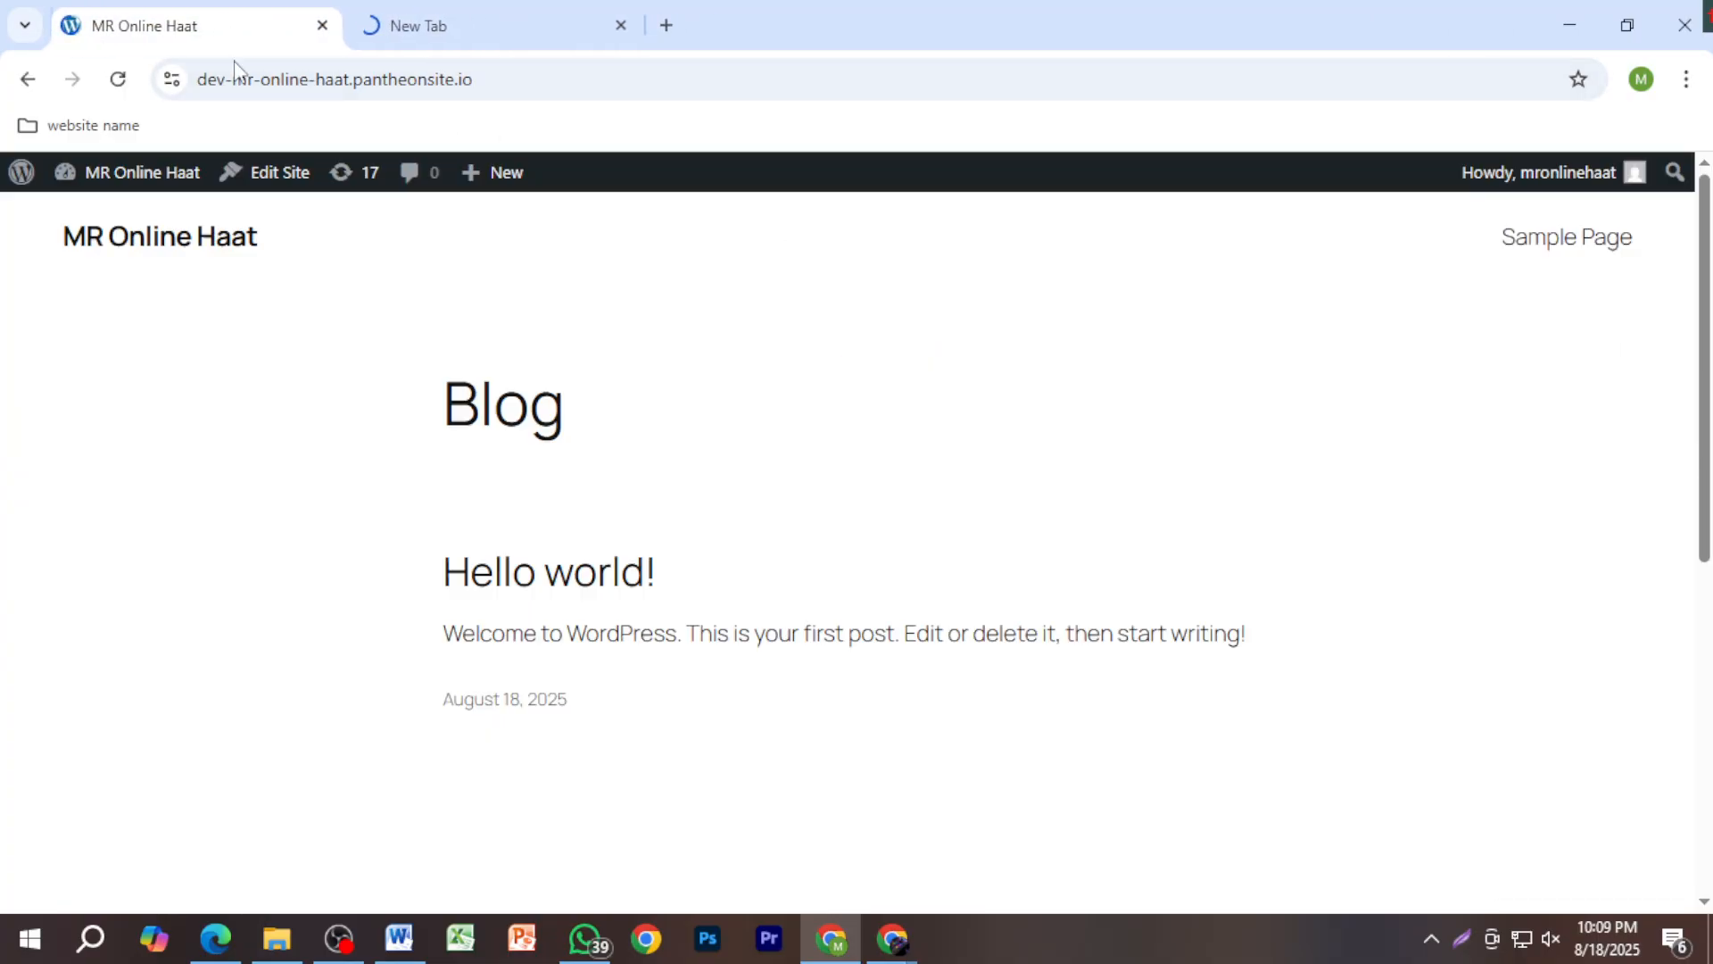
click(426, 29)
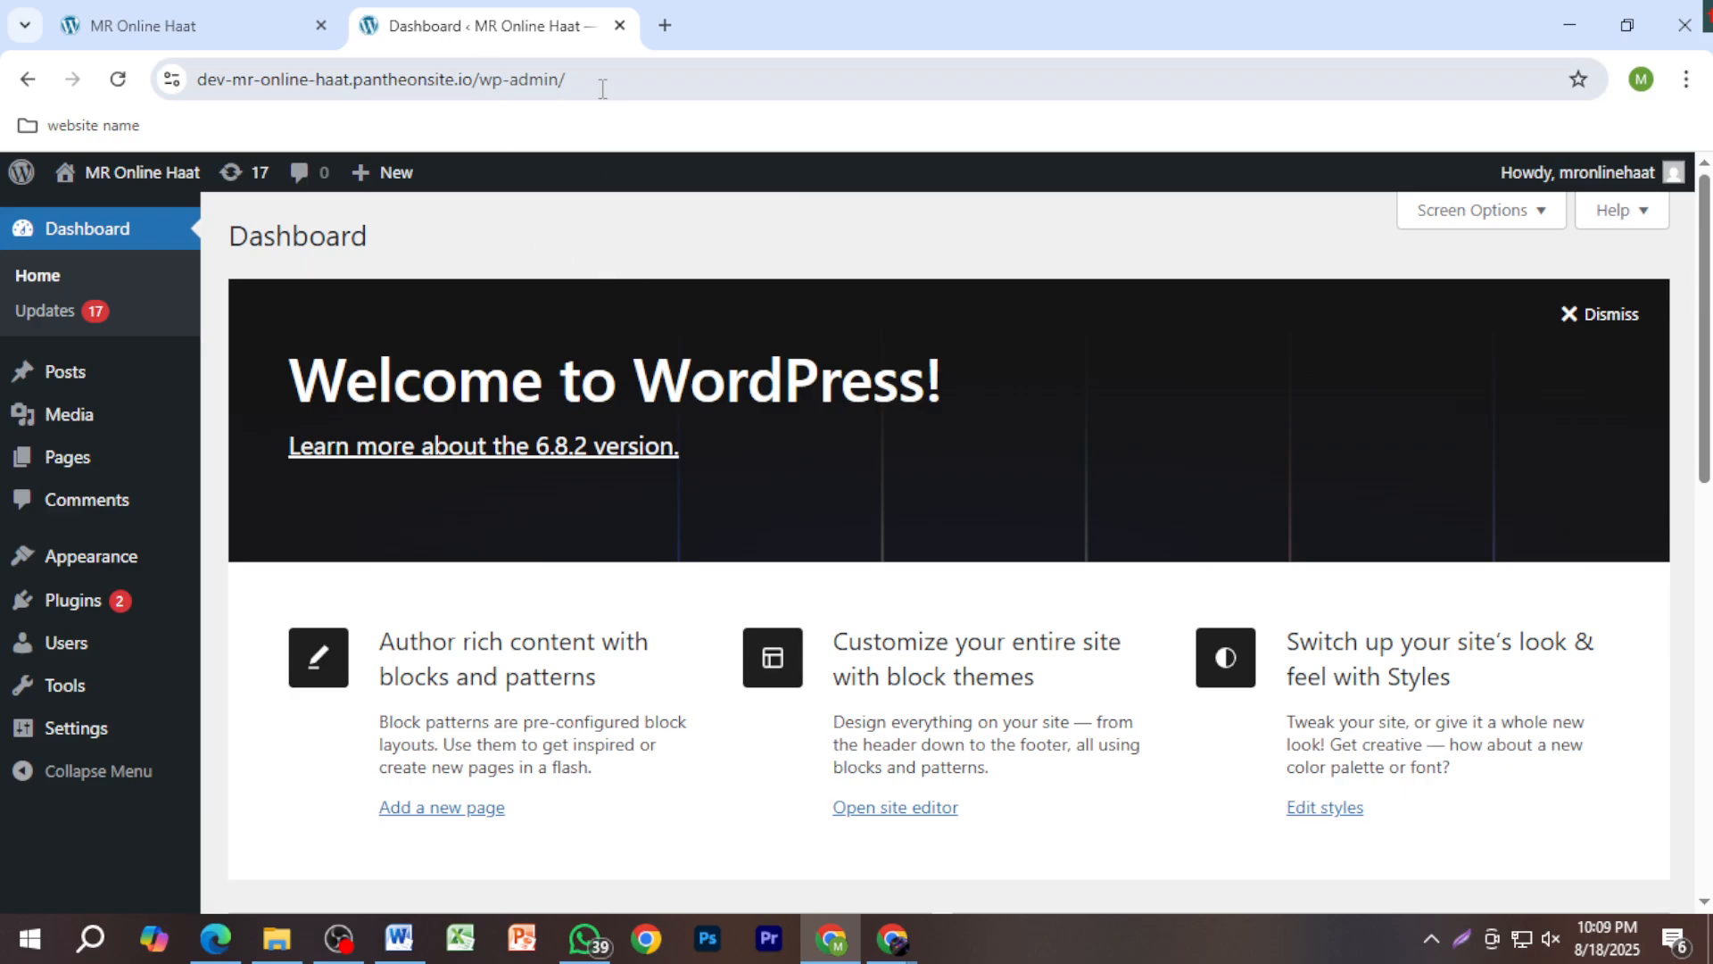
click(178, 35)
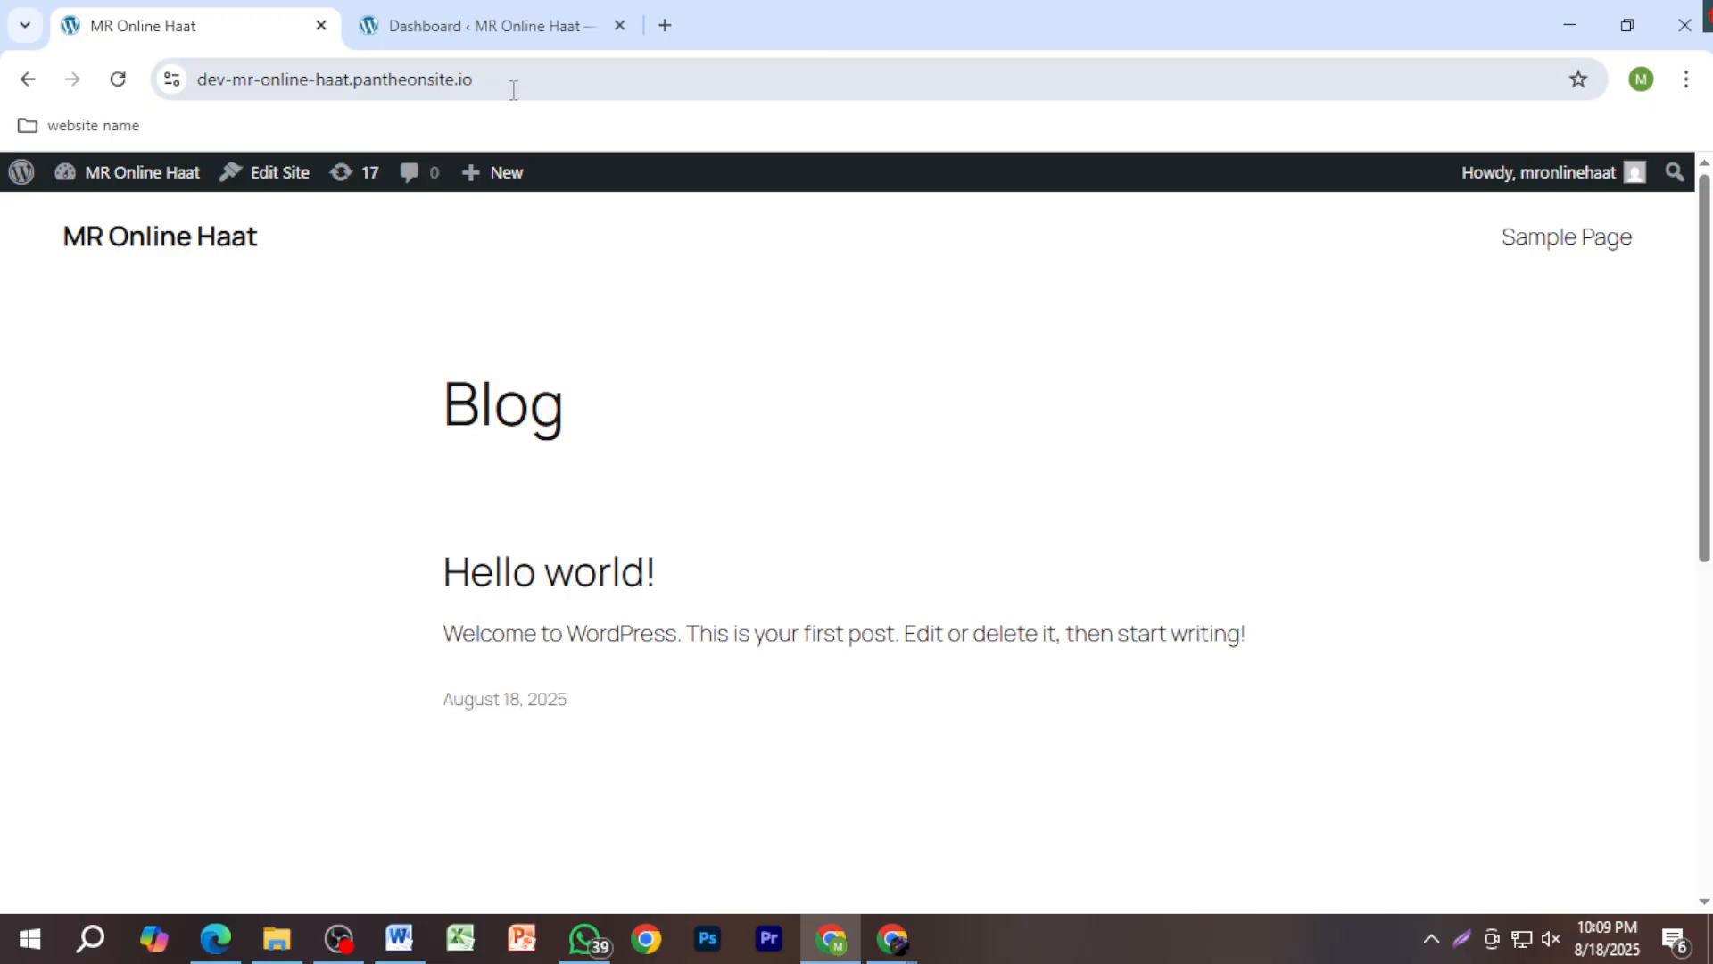
key(ctrl+Tab)
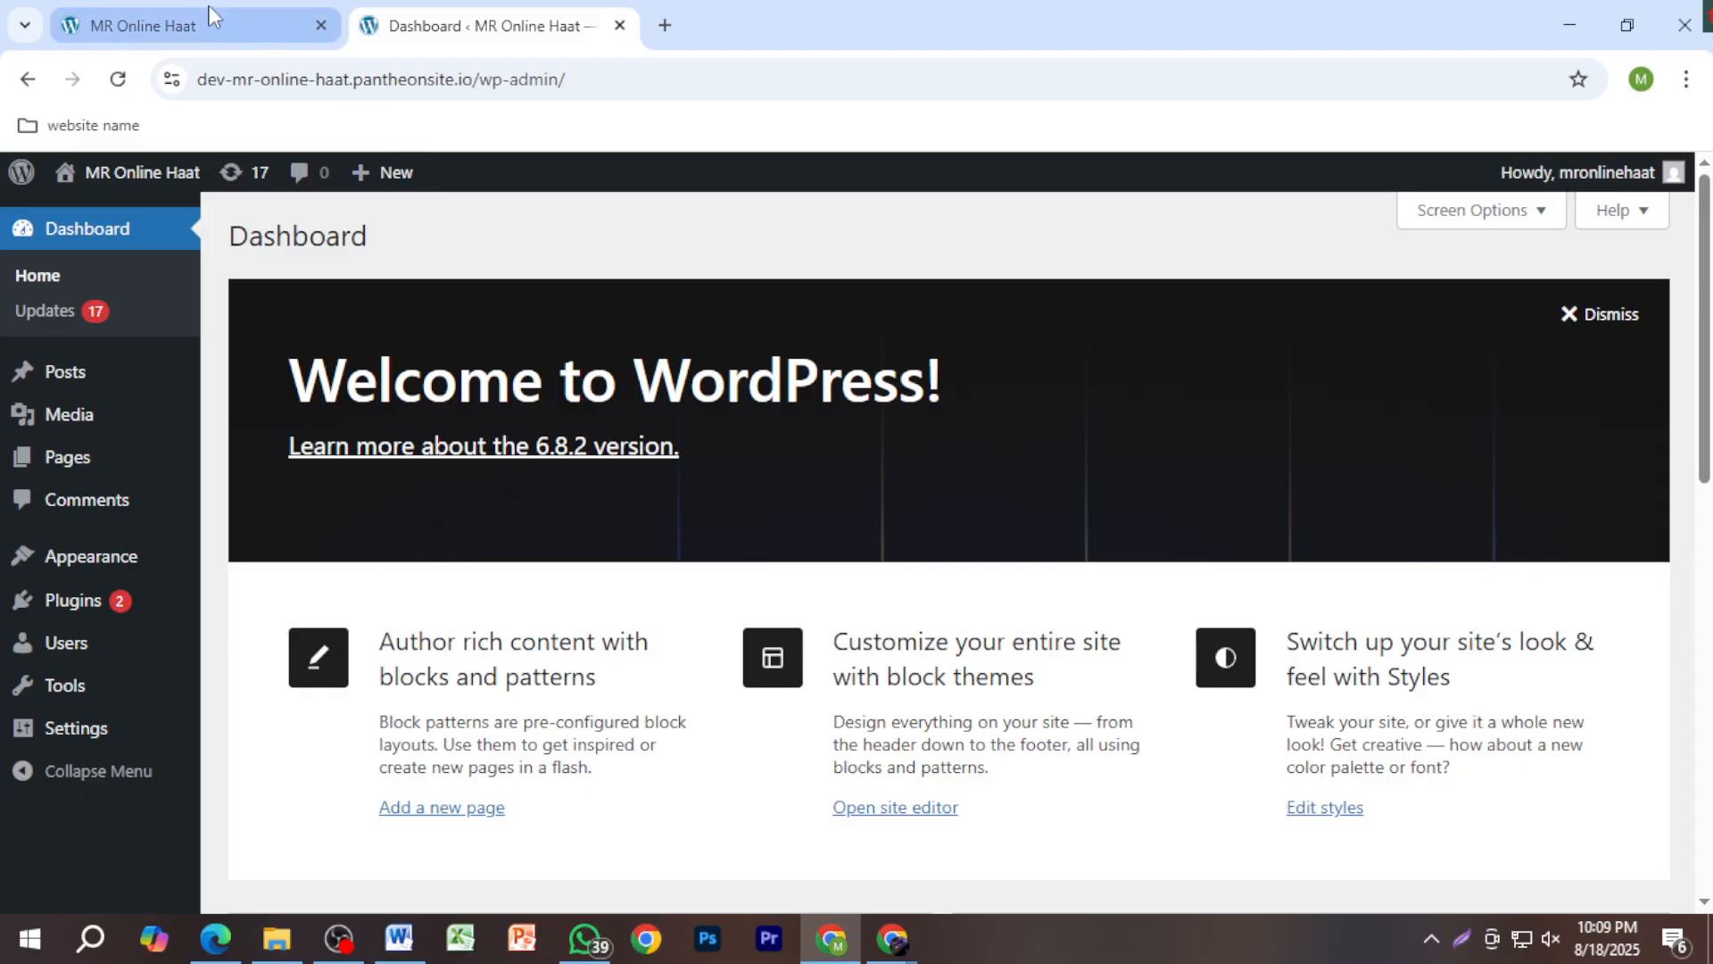
Step: Move the Blog front page tab after the Dashboard tab
drag(184, 27, 625, 25)
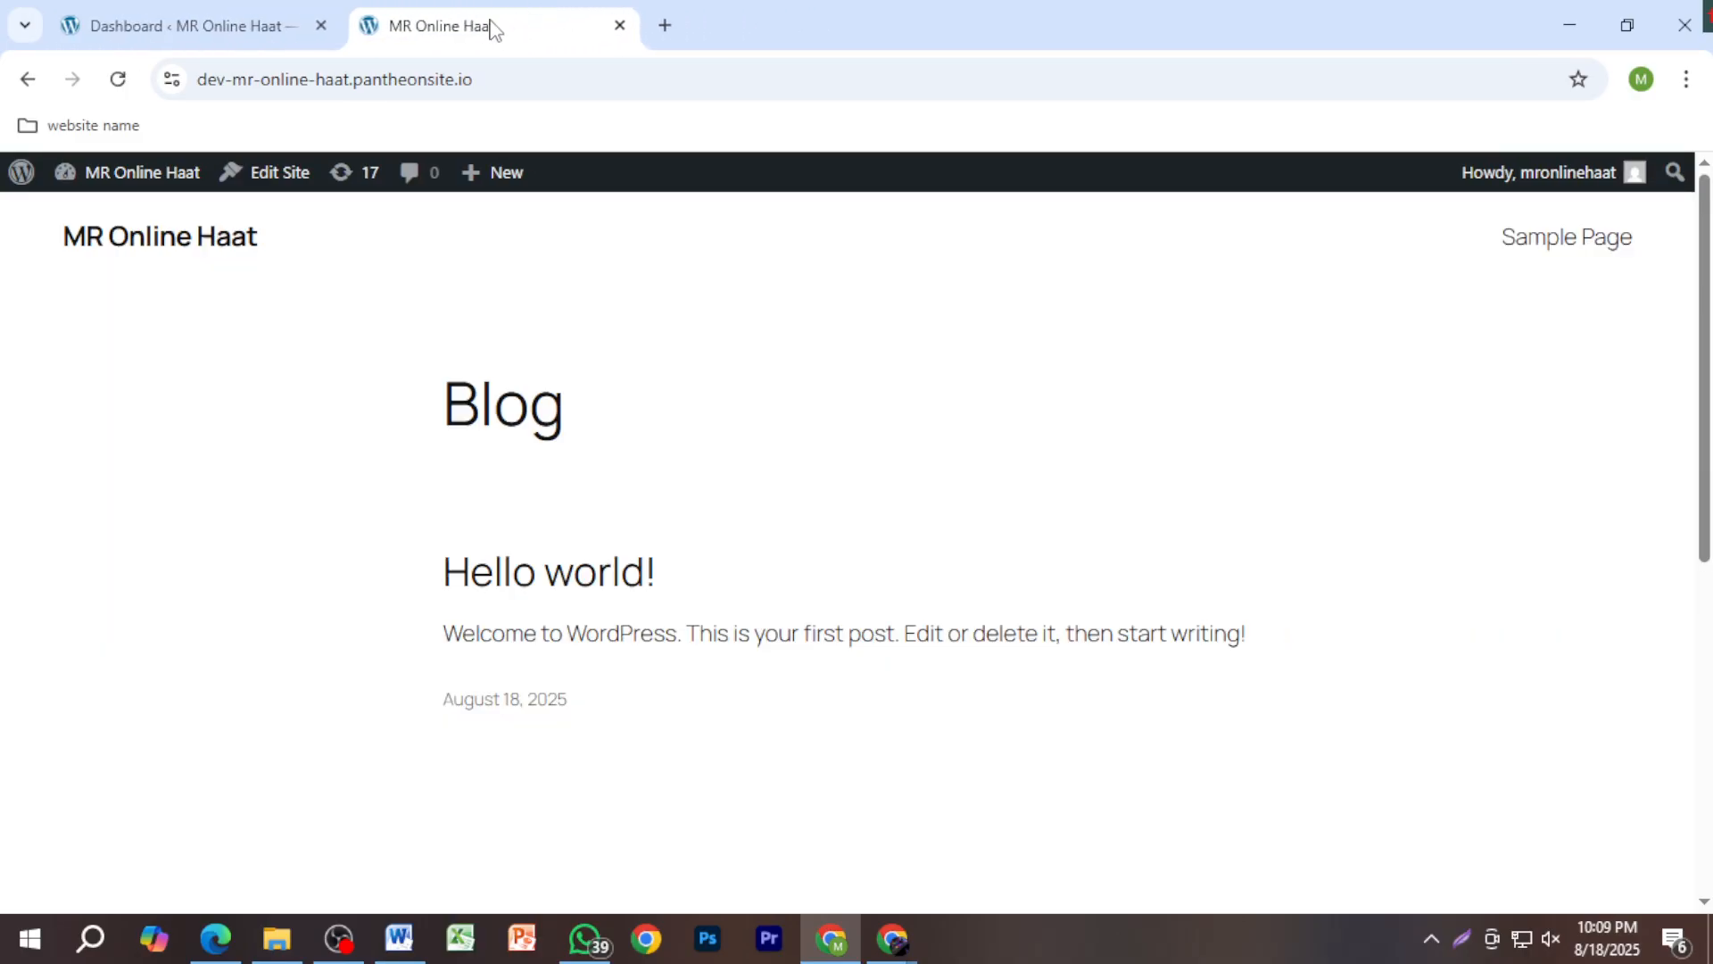
scroll(833, 532, down, 6)
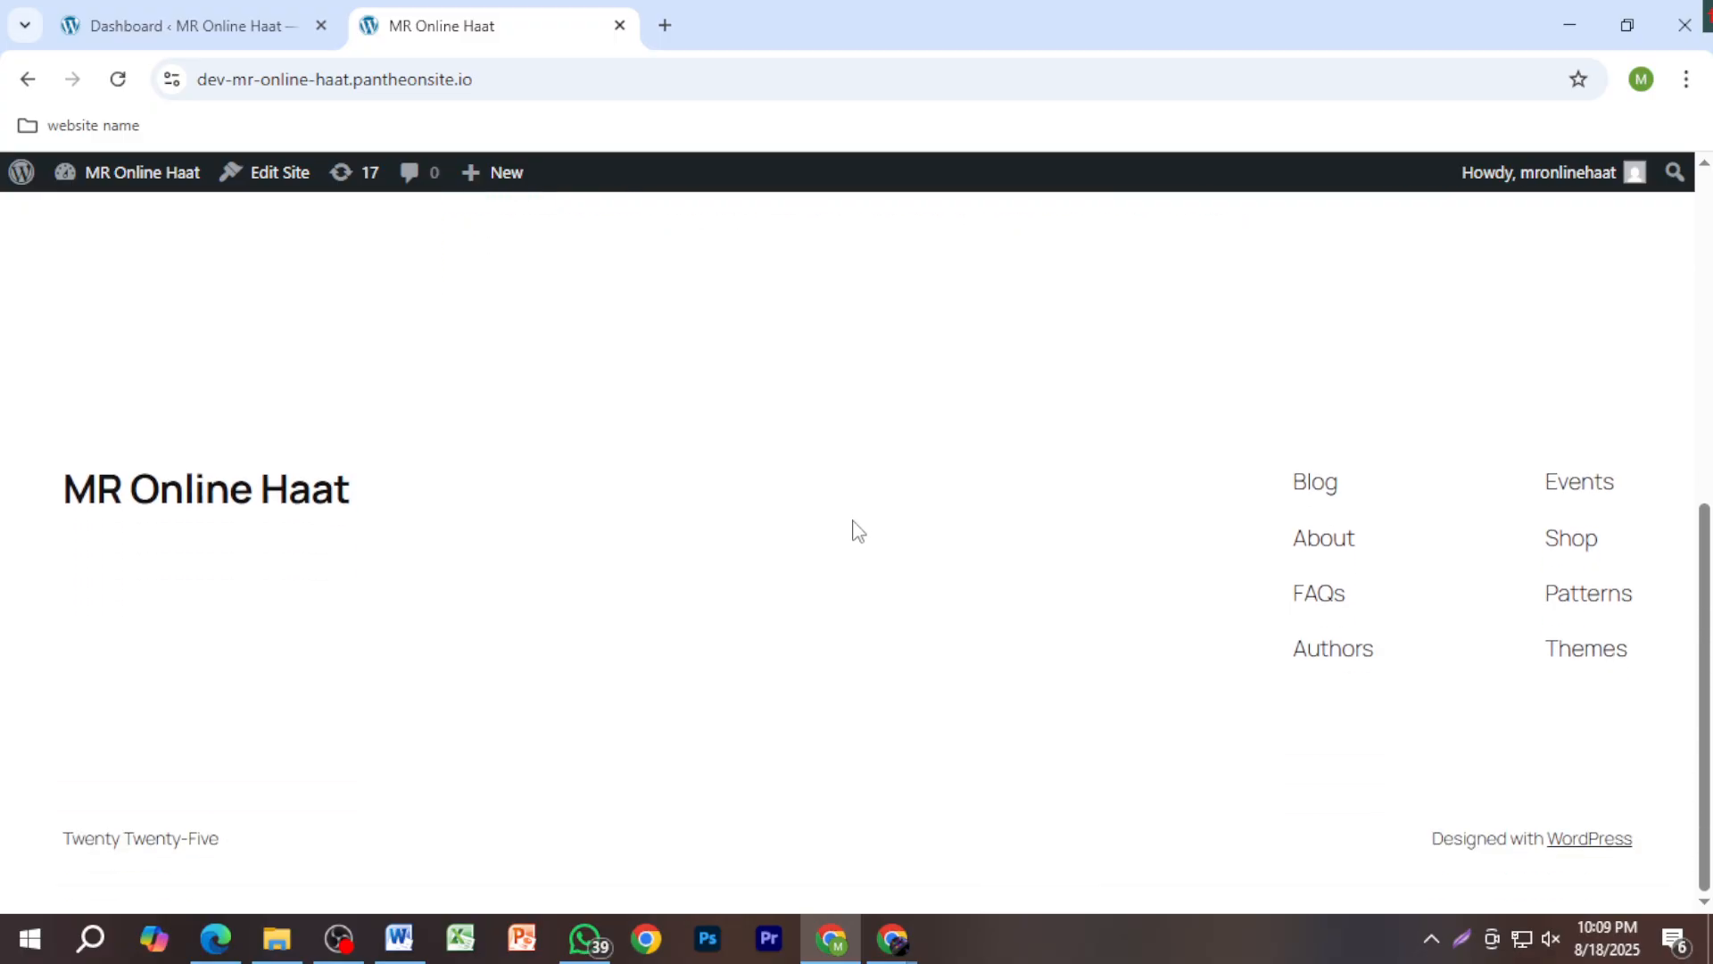
scroll(853, 529, up, 8)
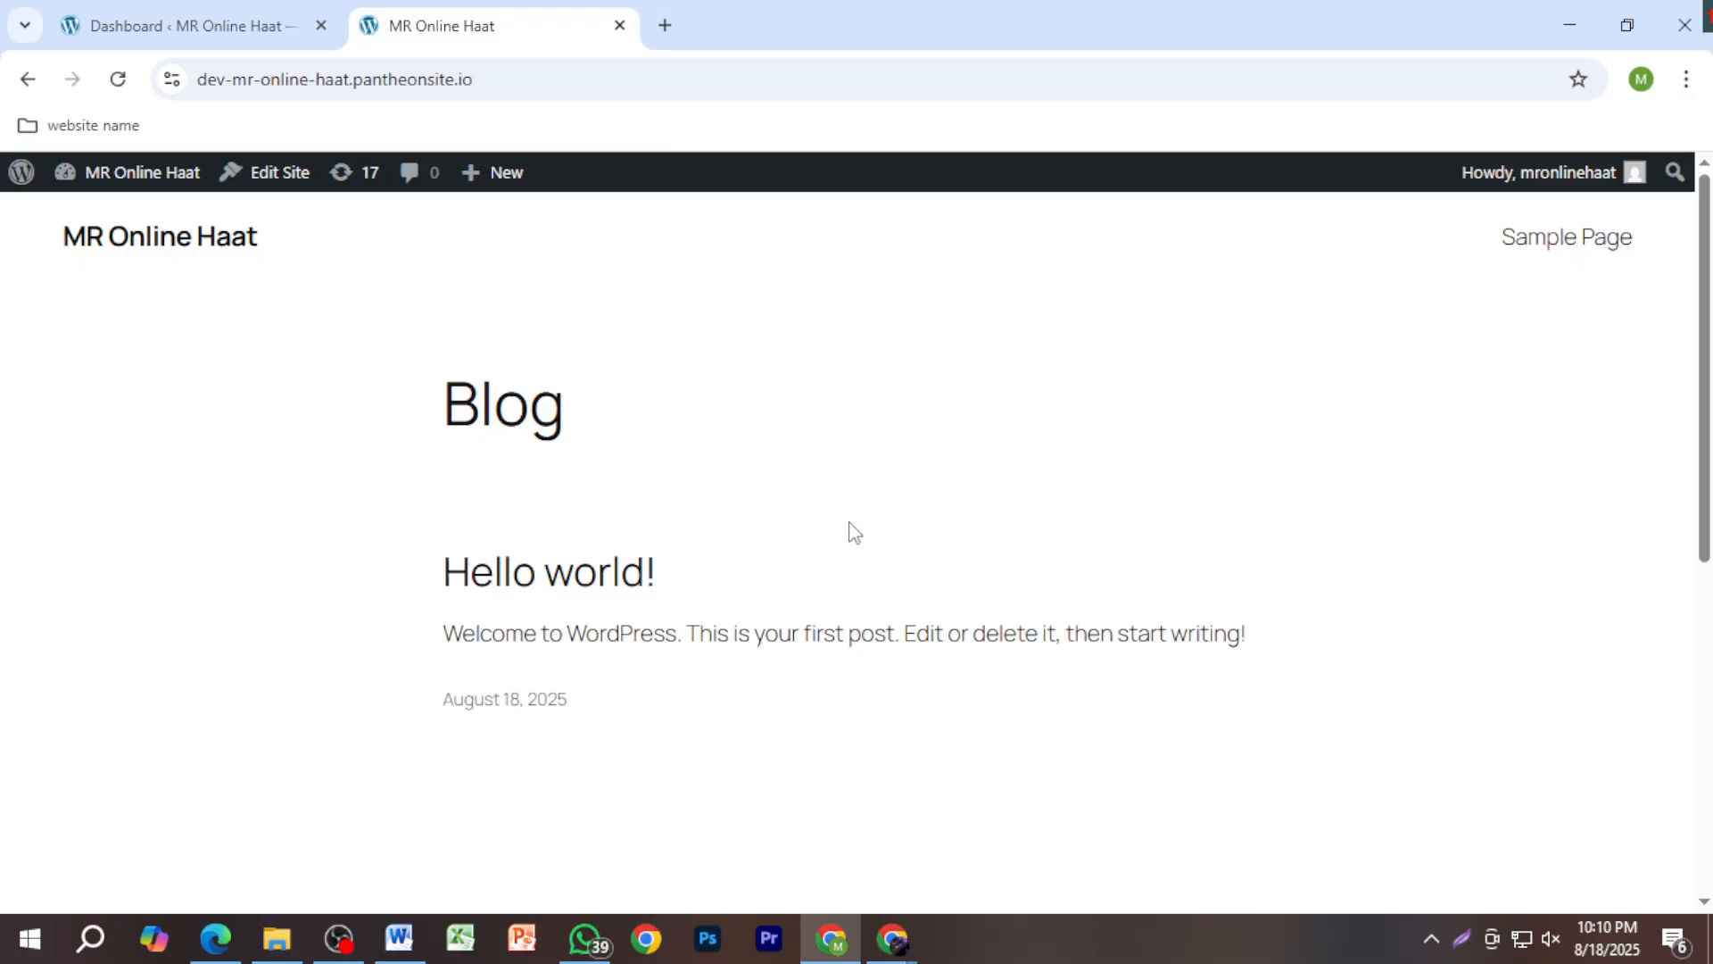
Step: Look over the admin Dashboard, checking the Blog front page once more
mouse_move(111, 182)
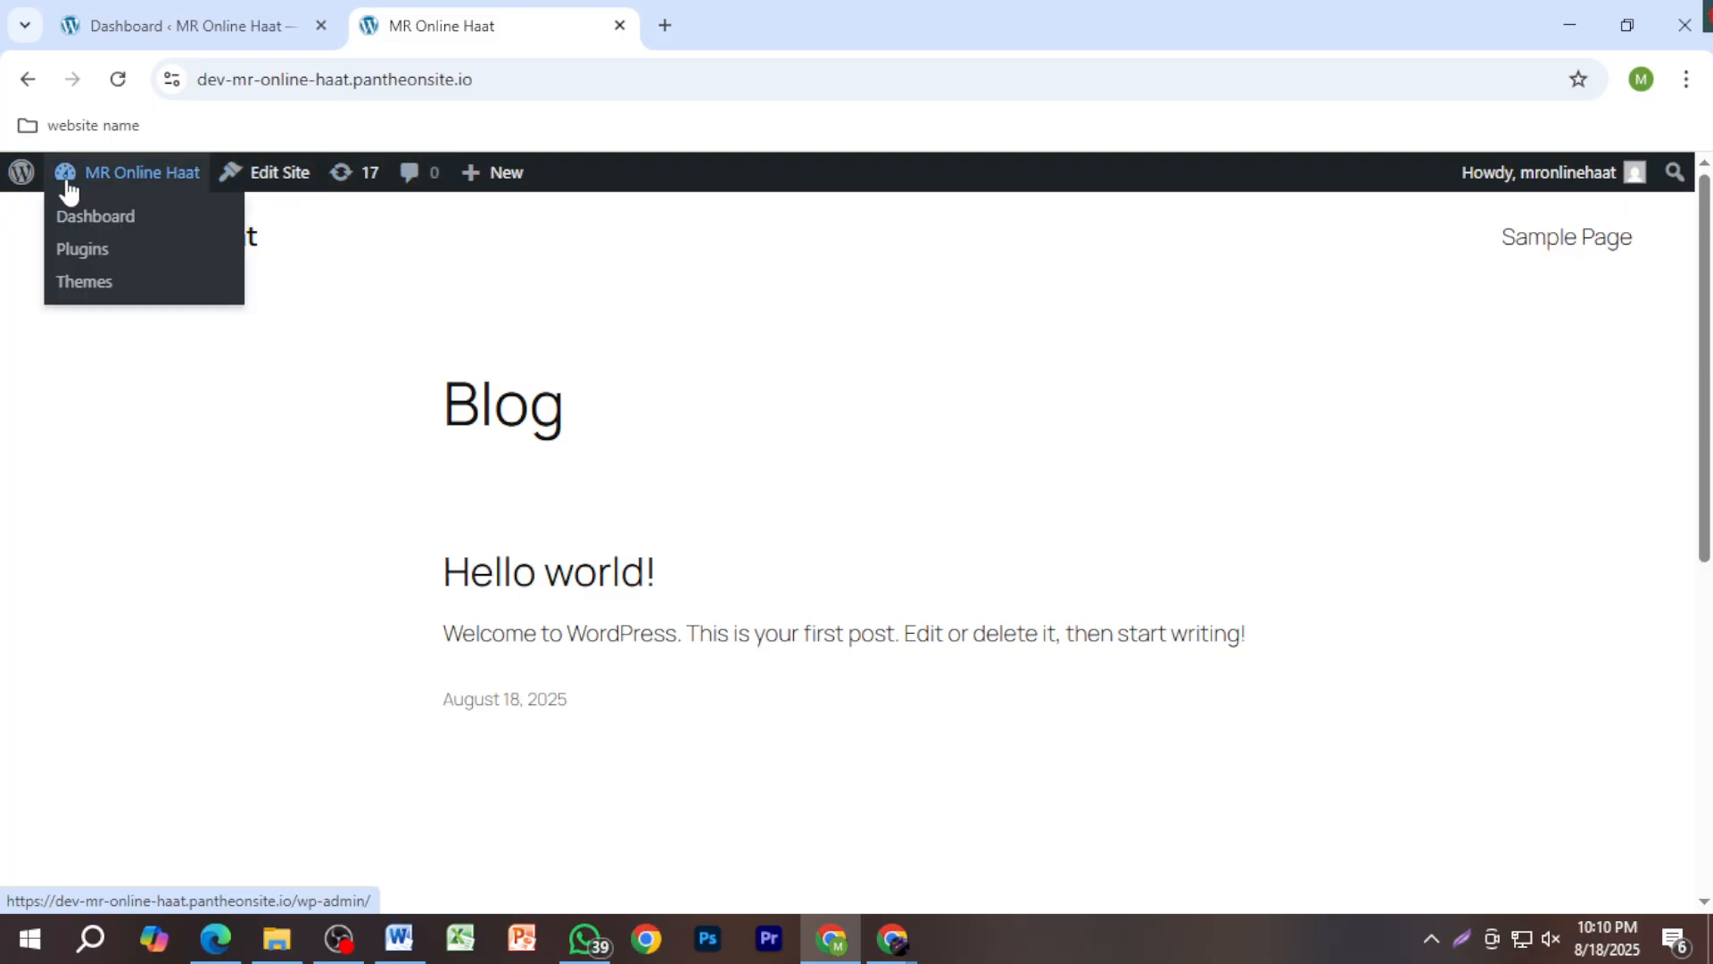
click(195, 36)
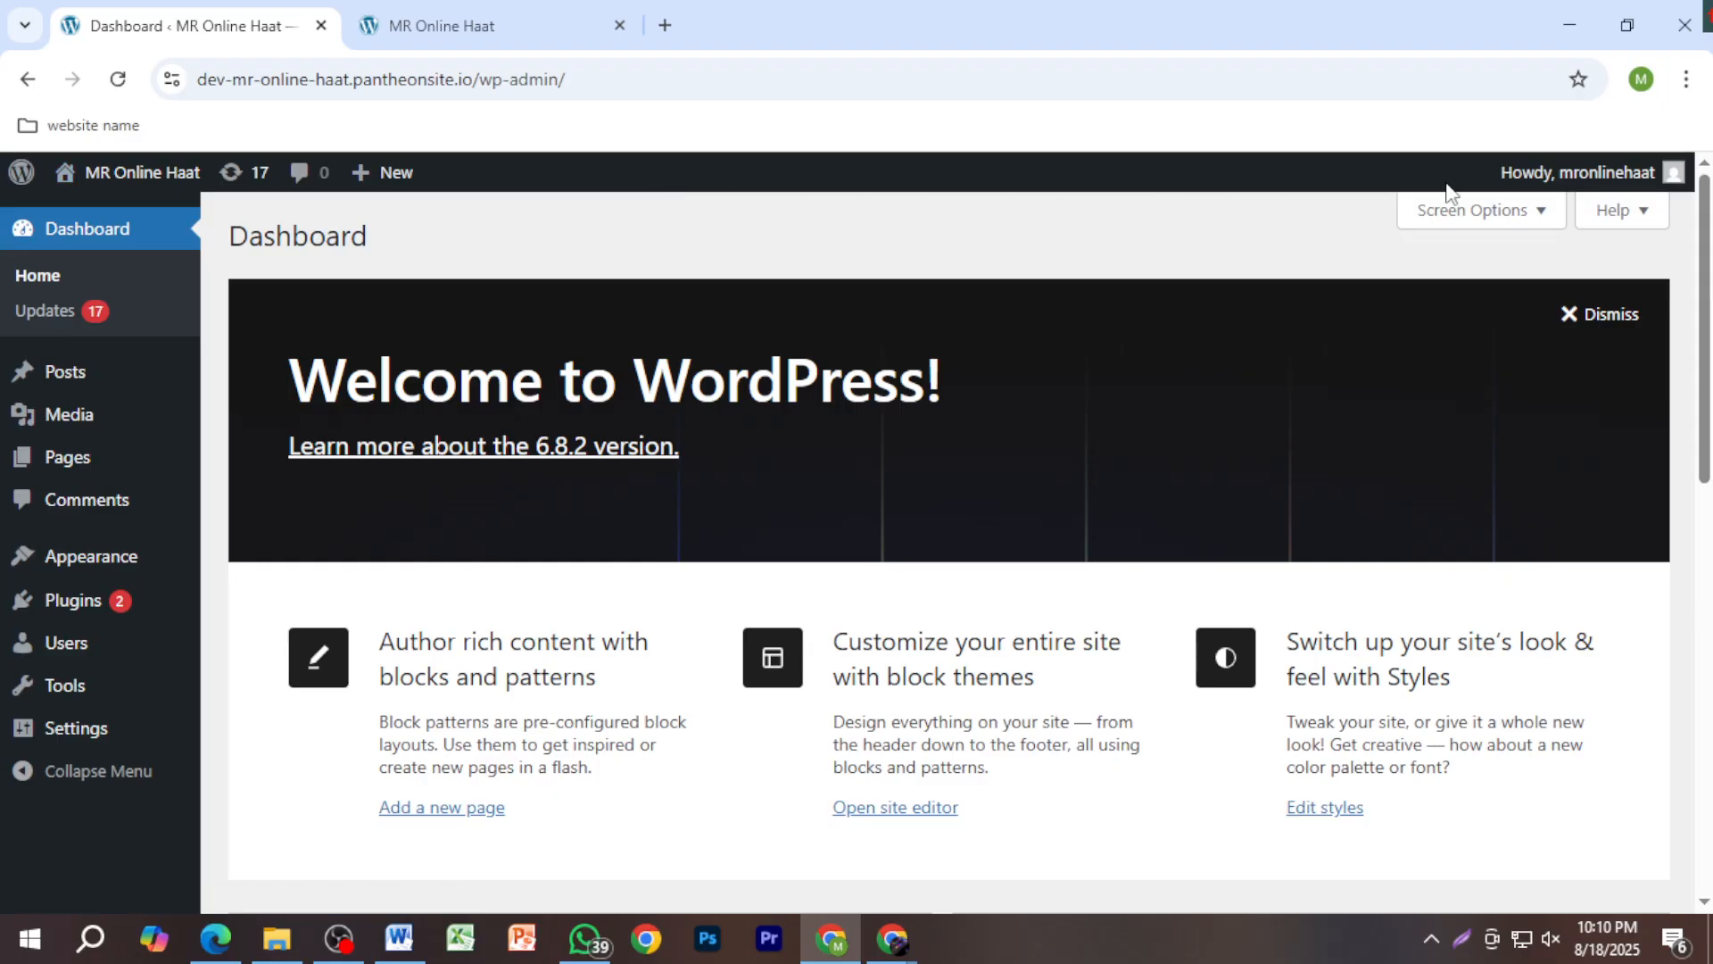
scroll(855, 469, down, 5)
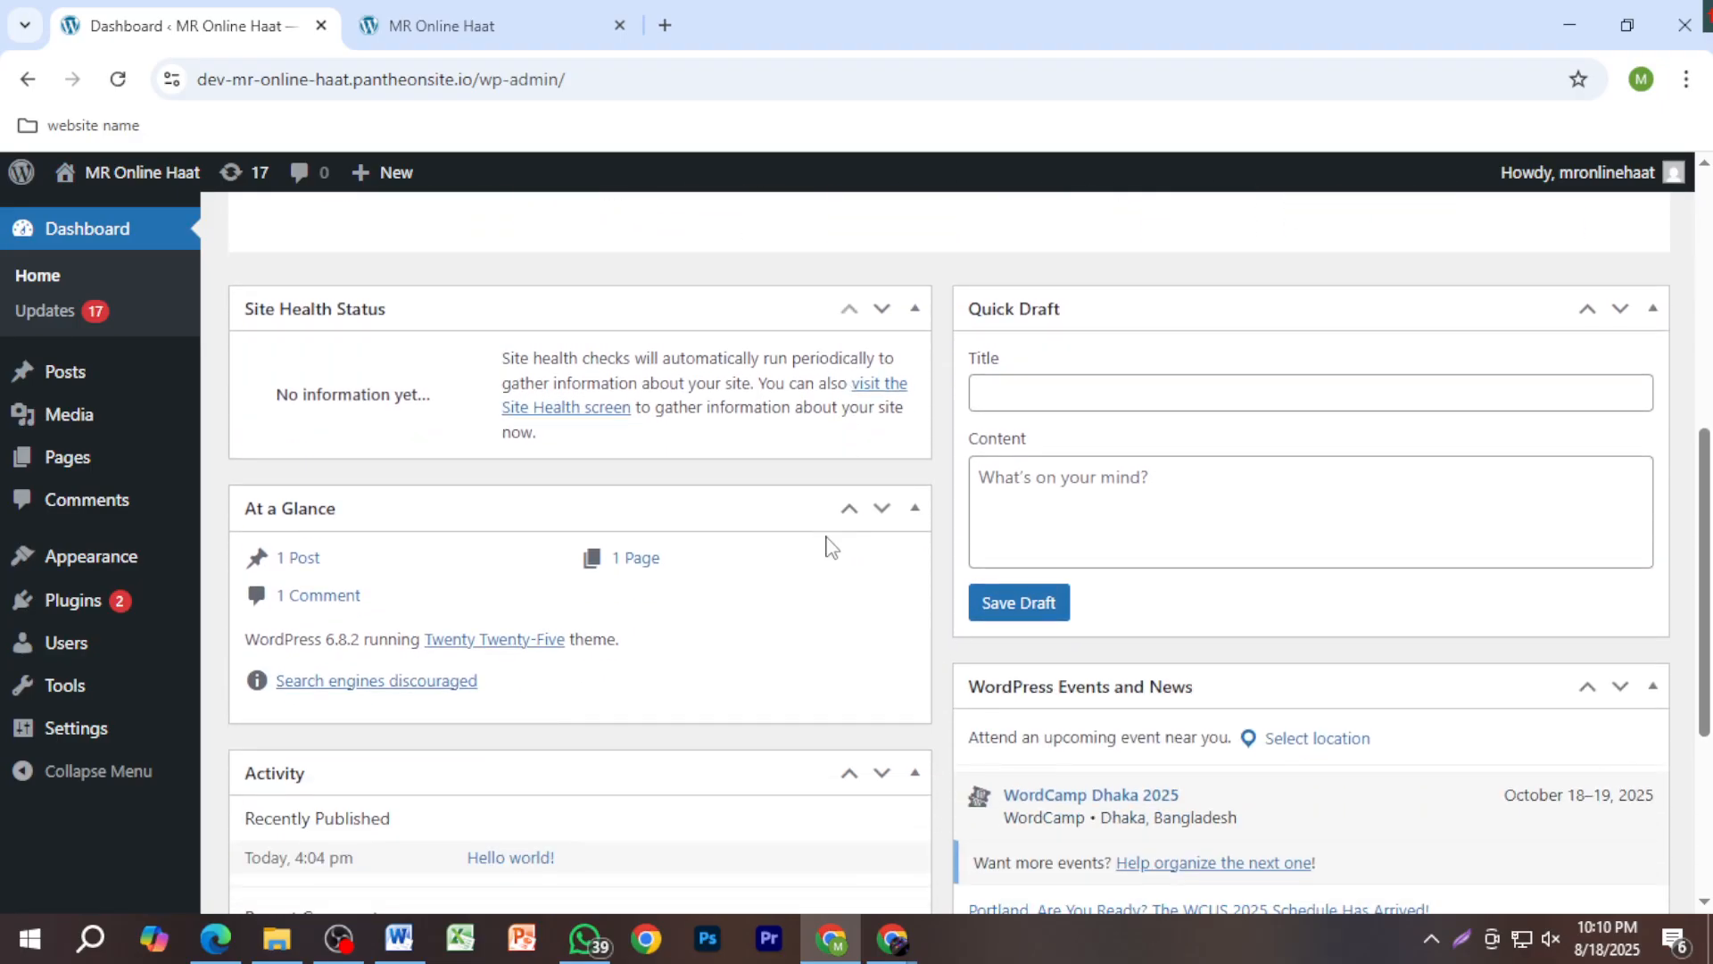
scroll(803, 558, up, 1)
scroll(783, 571, up, 4)
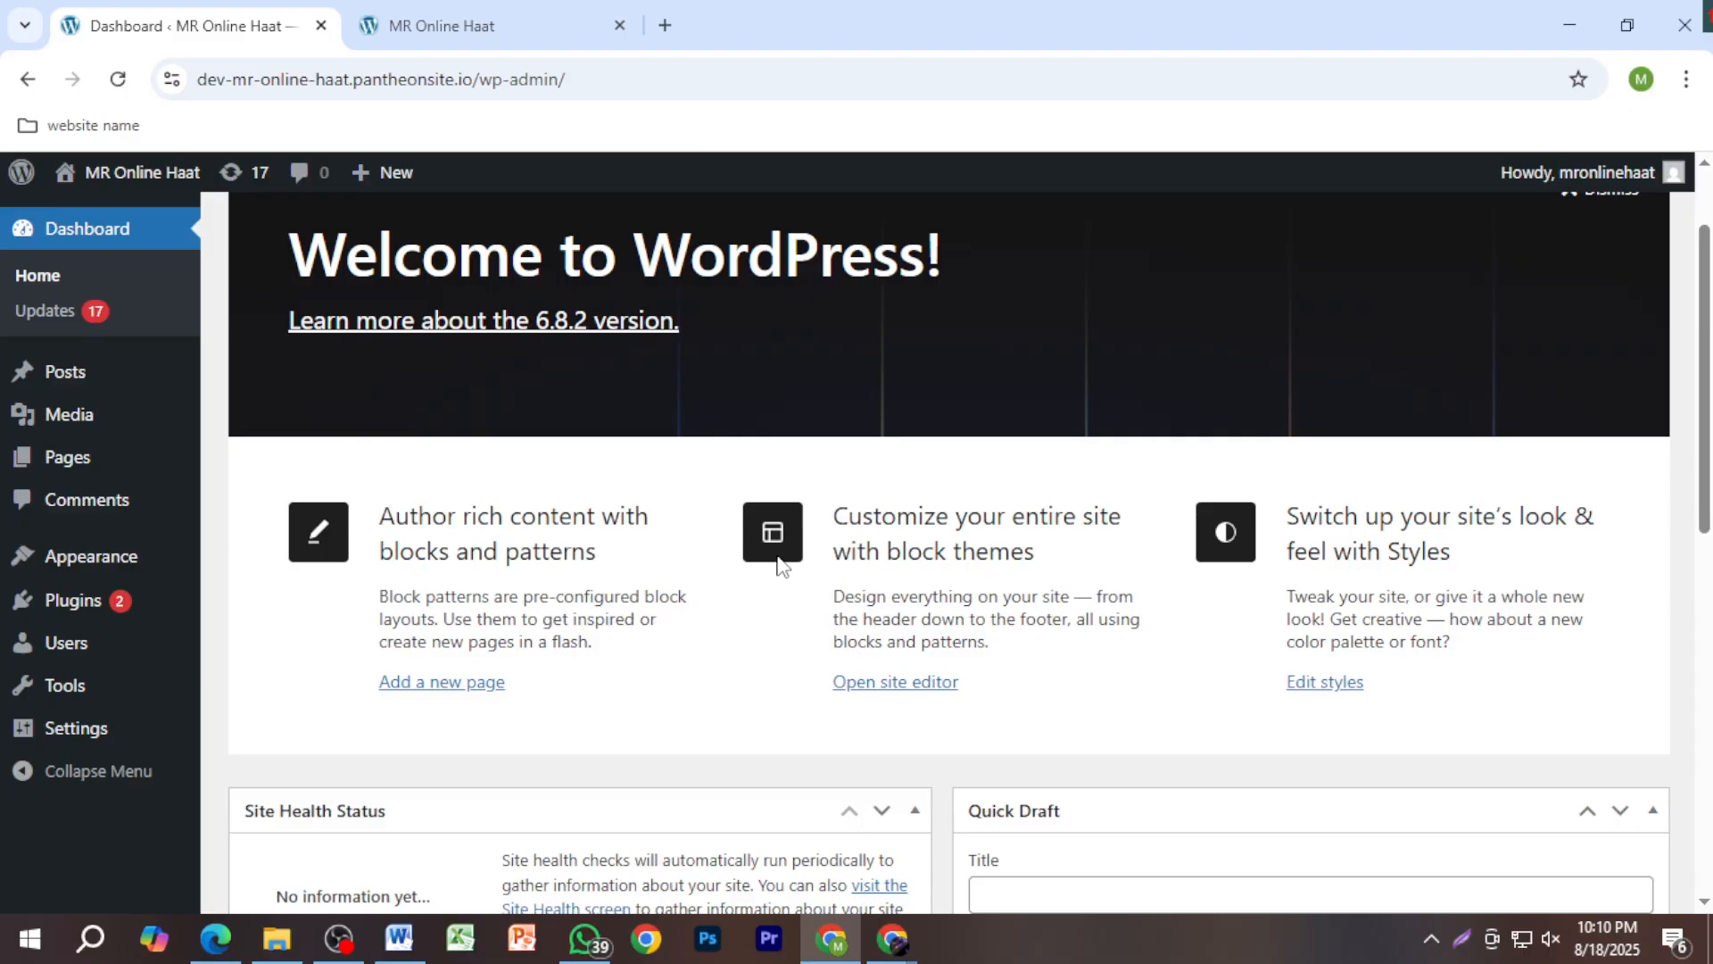
scroll(707, 574, up, 2)
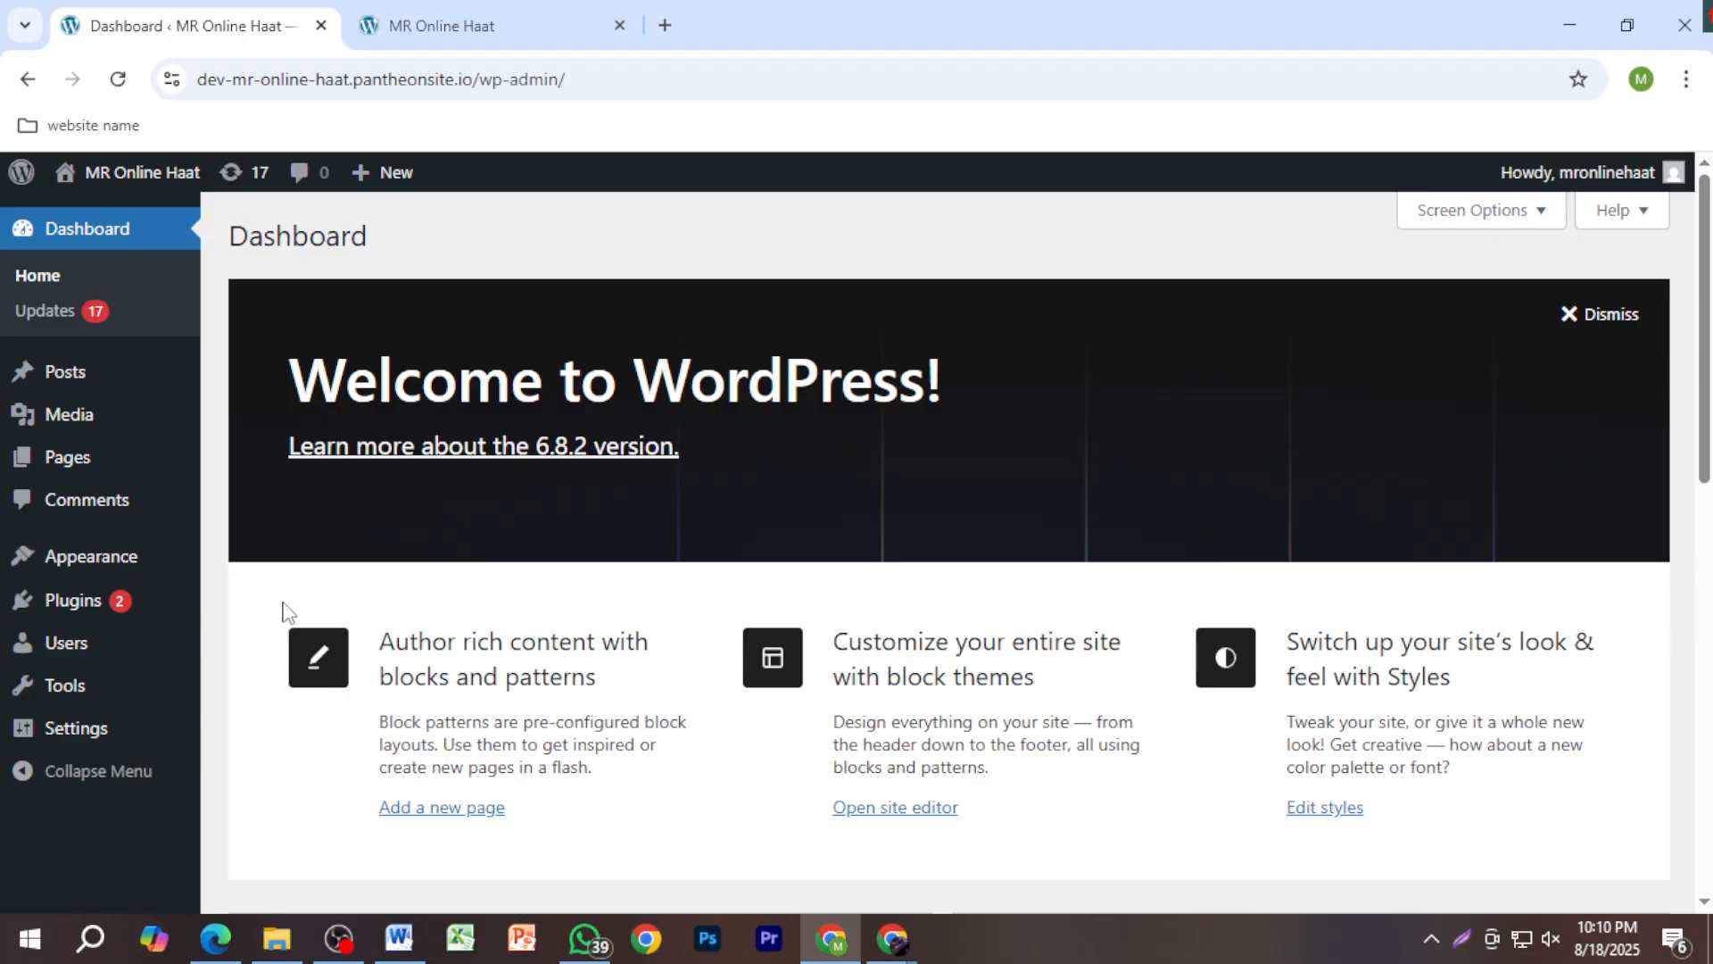
mouse_move(53, 568)
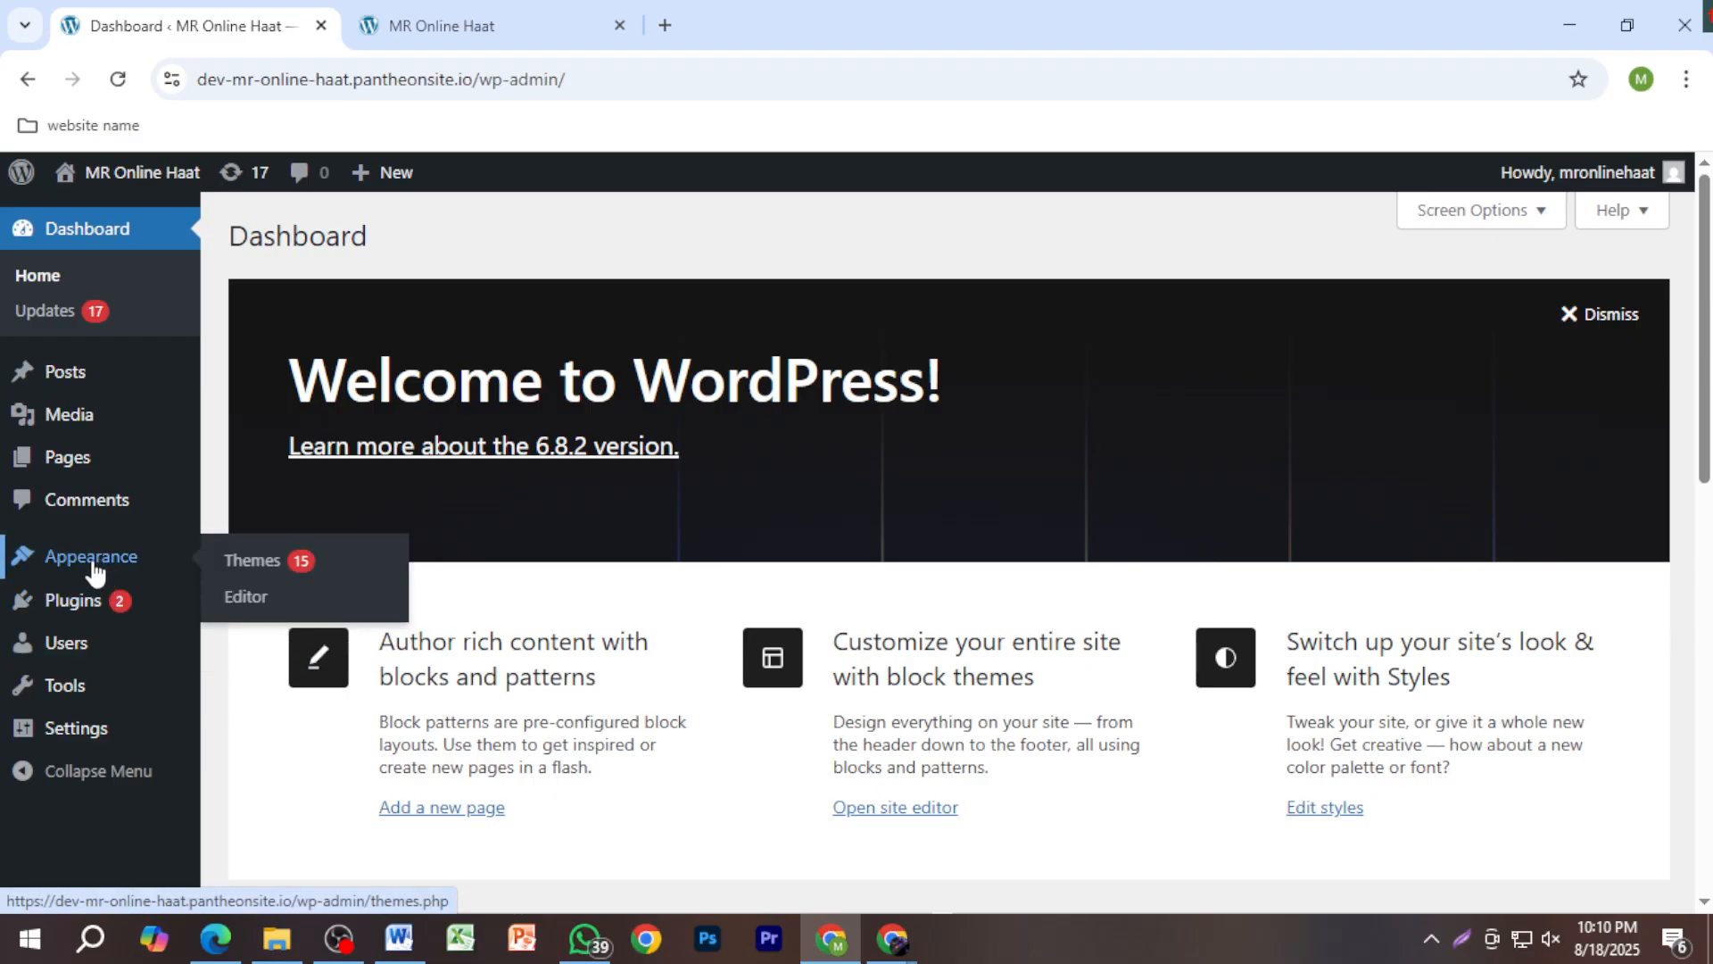
click(553, 11)
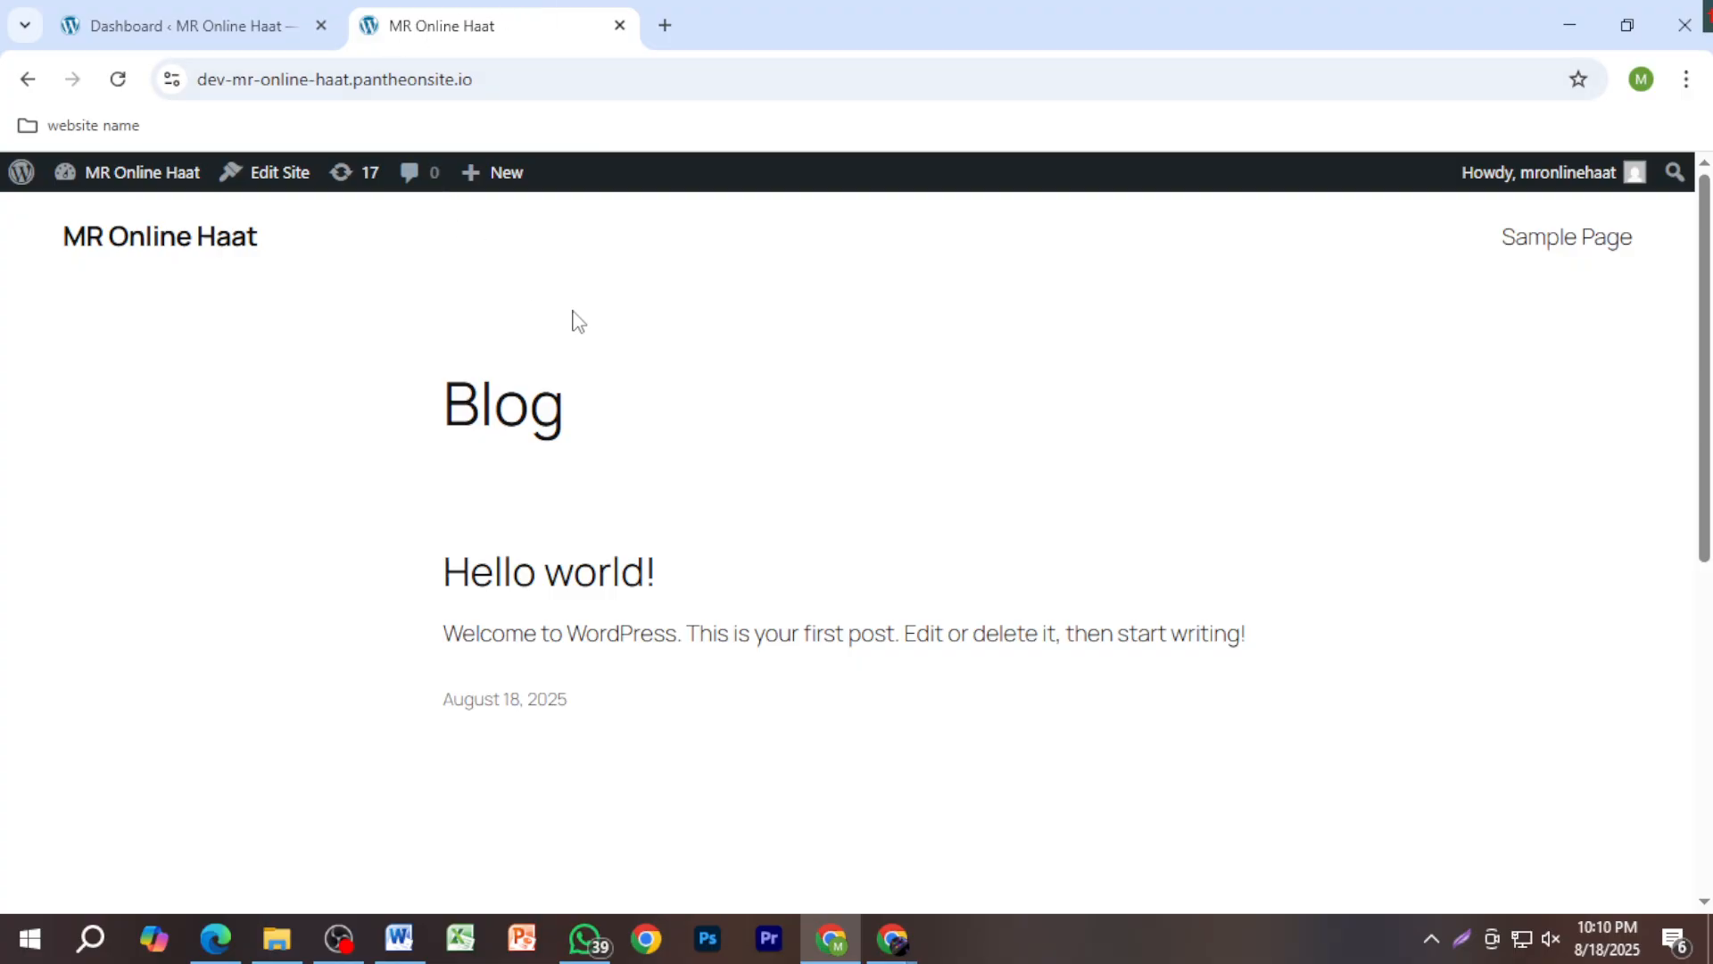
click(200, 41)
mouse_move(152, 559)
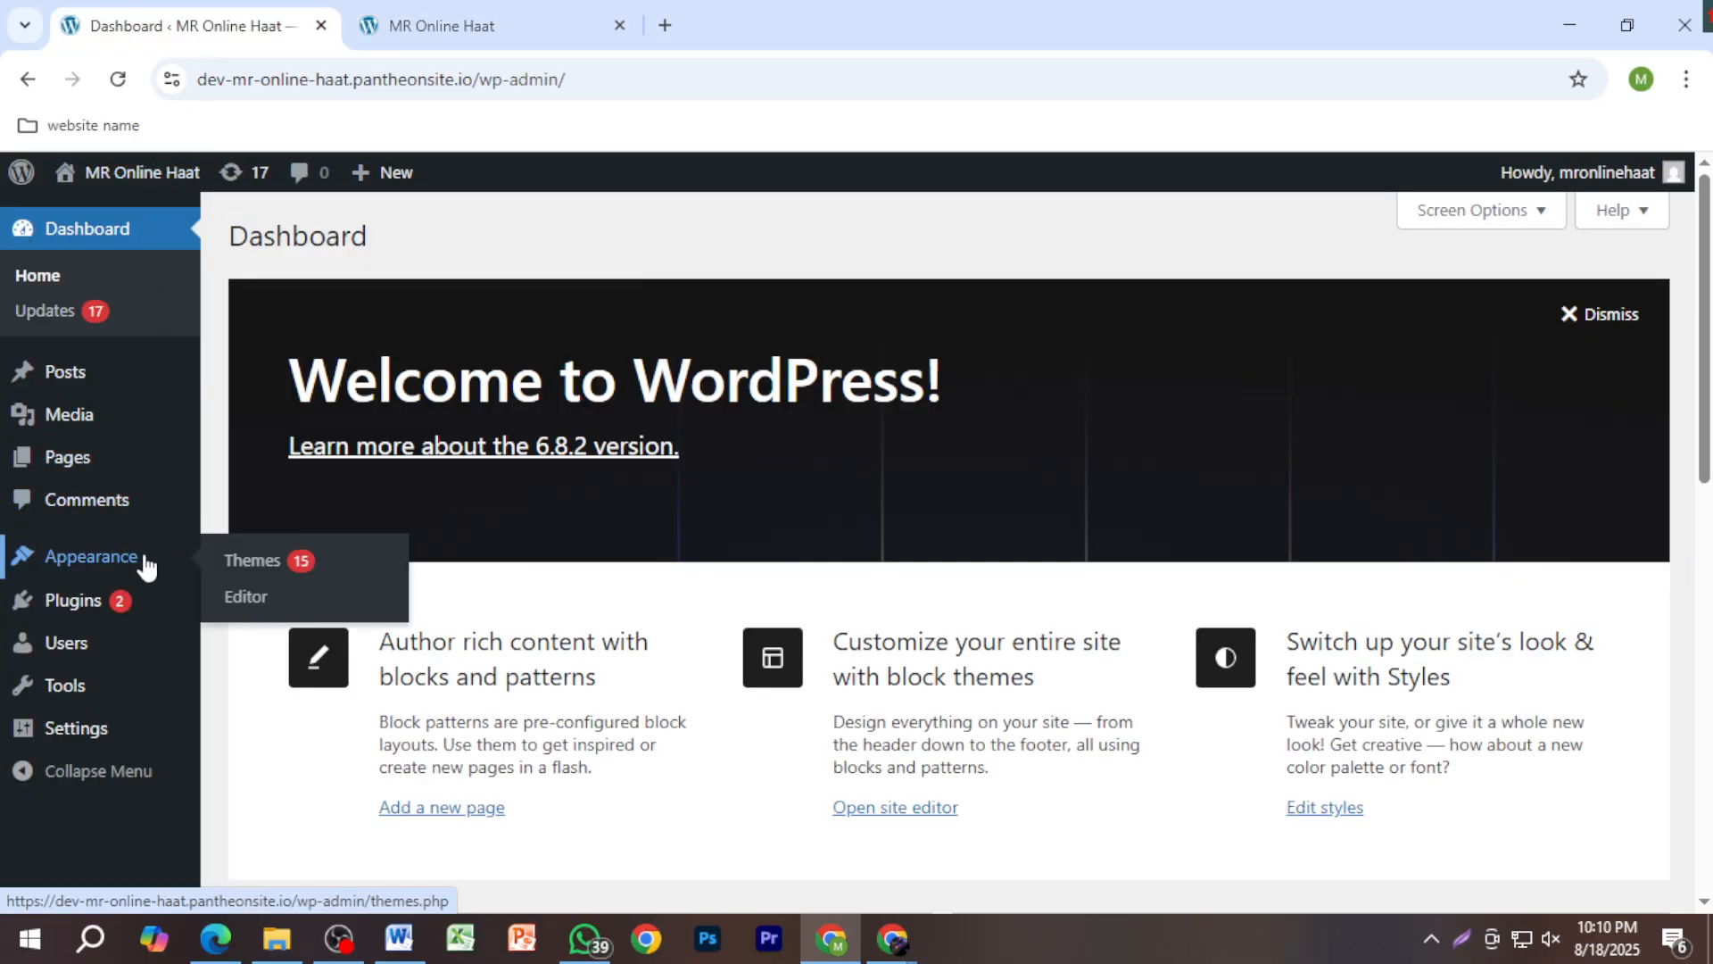
click(256, 565)
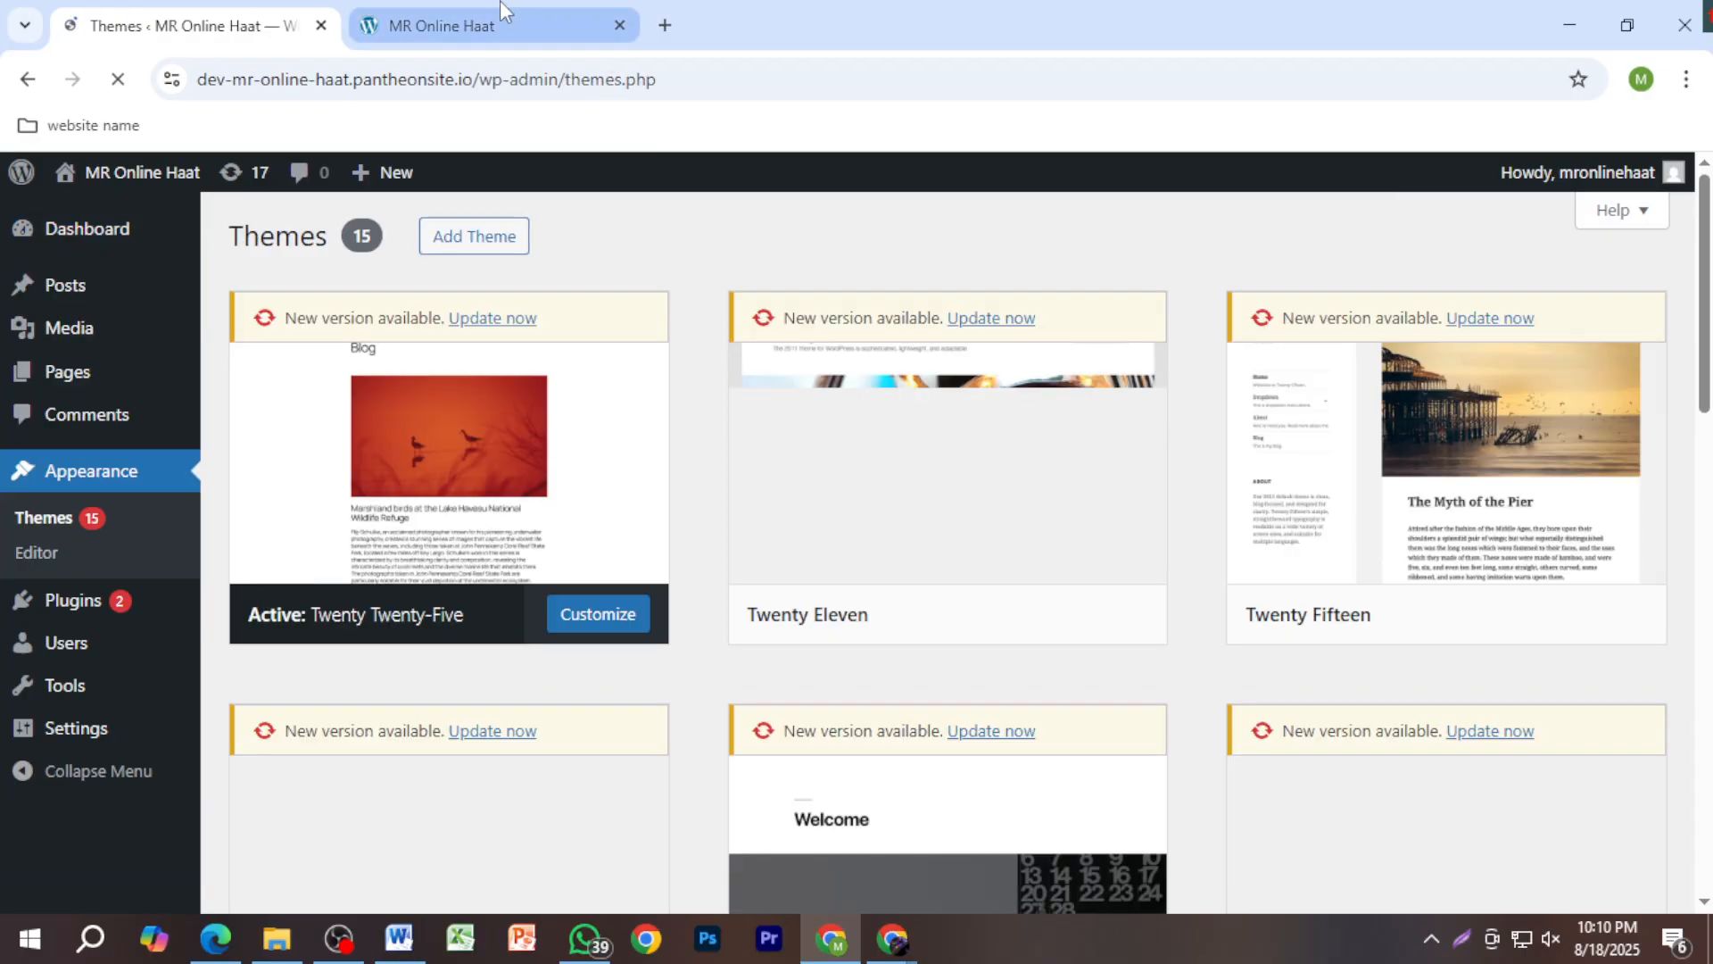
click(501, 11)
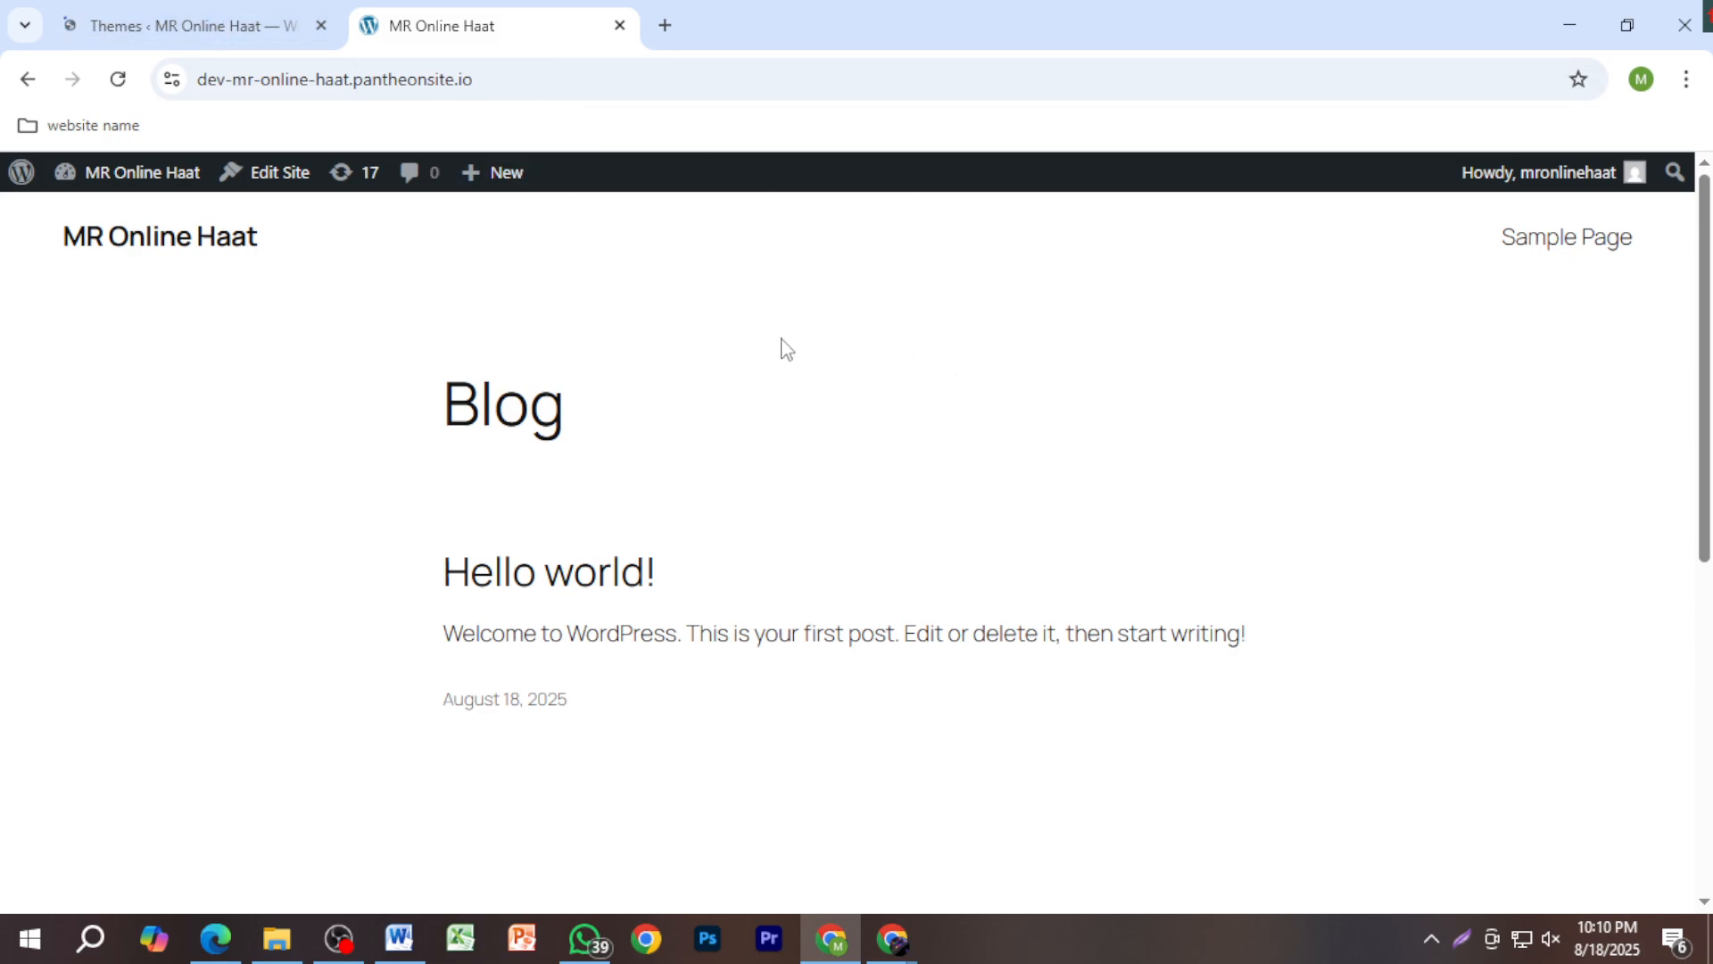
click(133, 24)
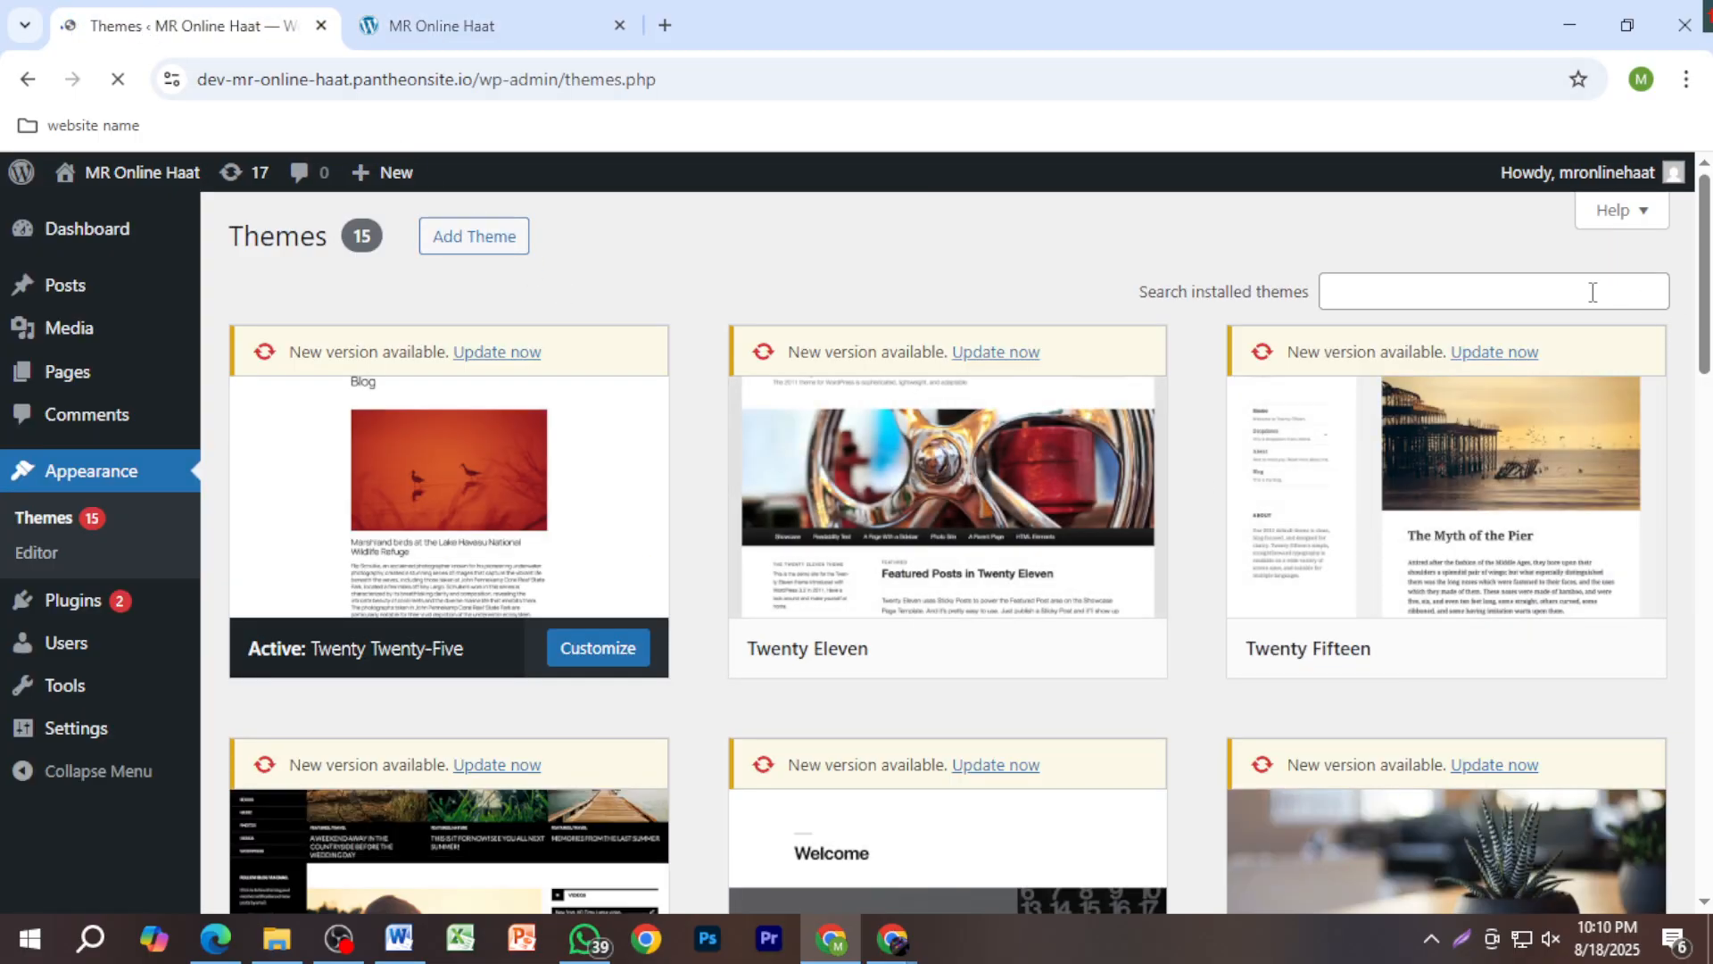
scroll(1422, 619, down, 10)
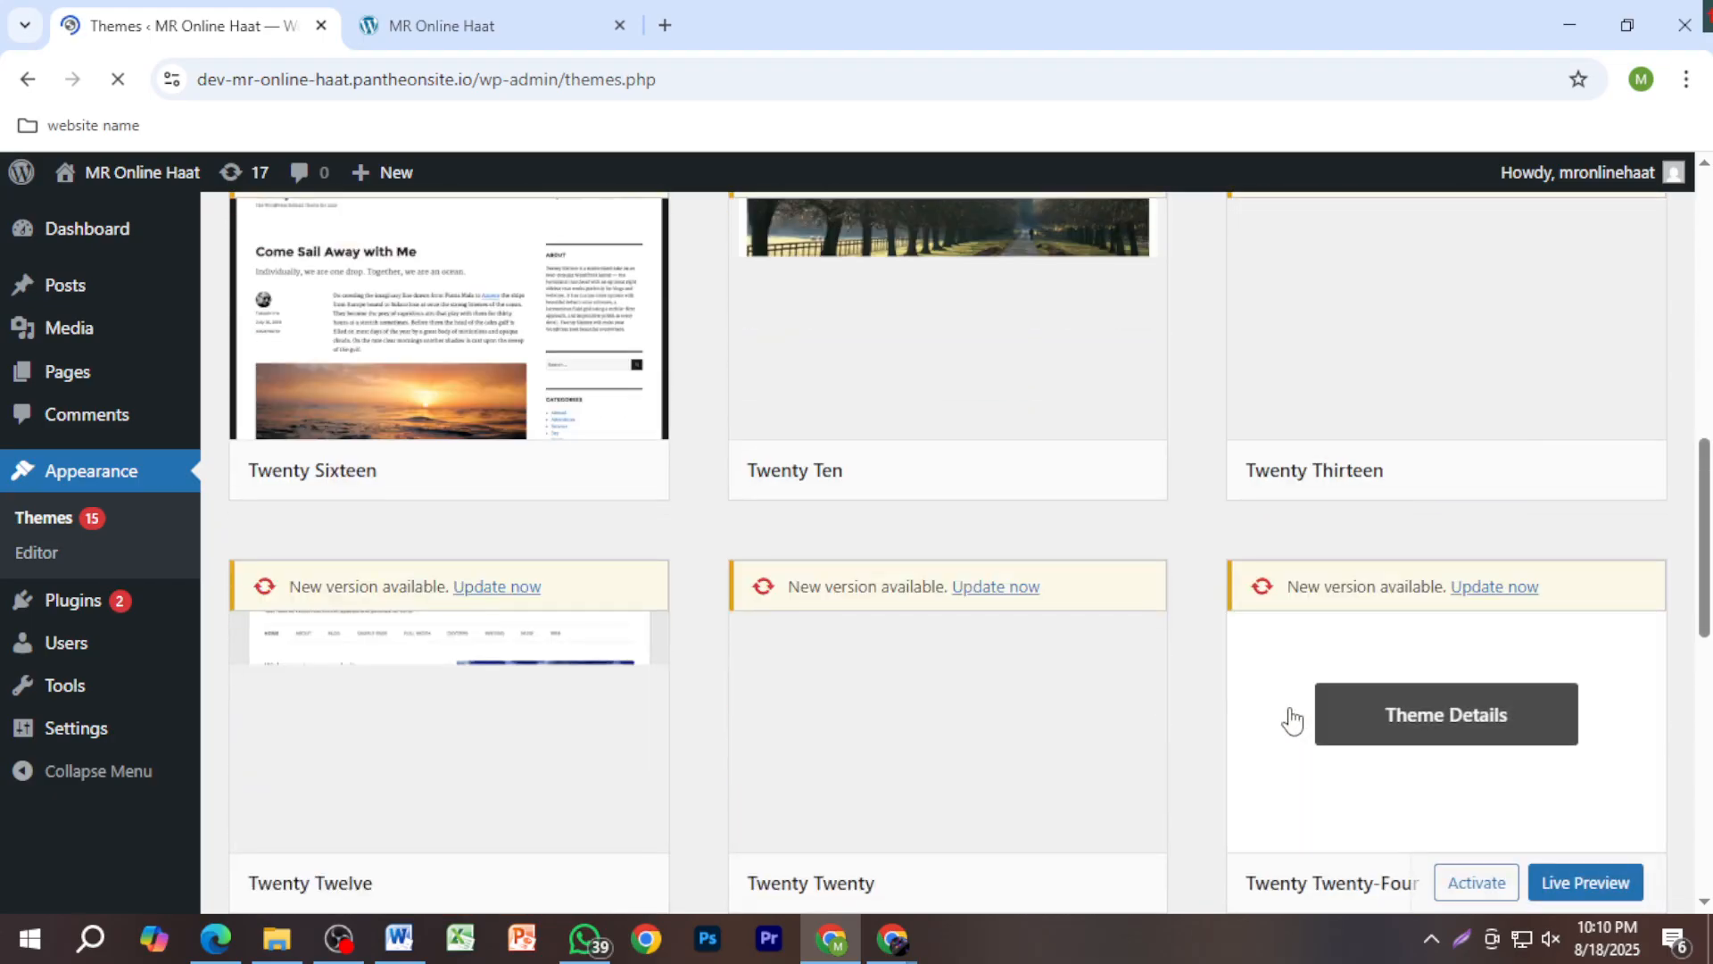
scroll(1242, 734, up, 5)
scroll(1204, 692, down, 7)
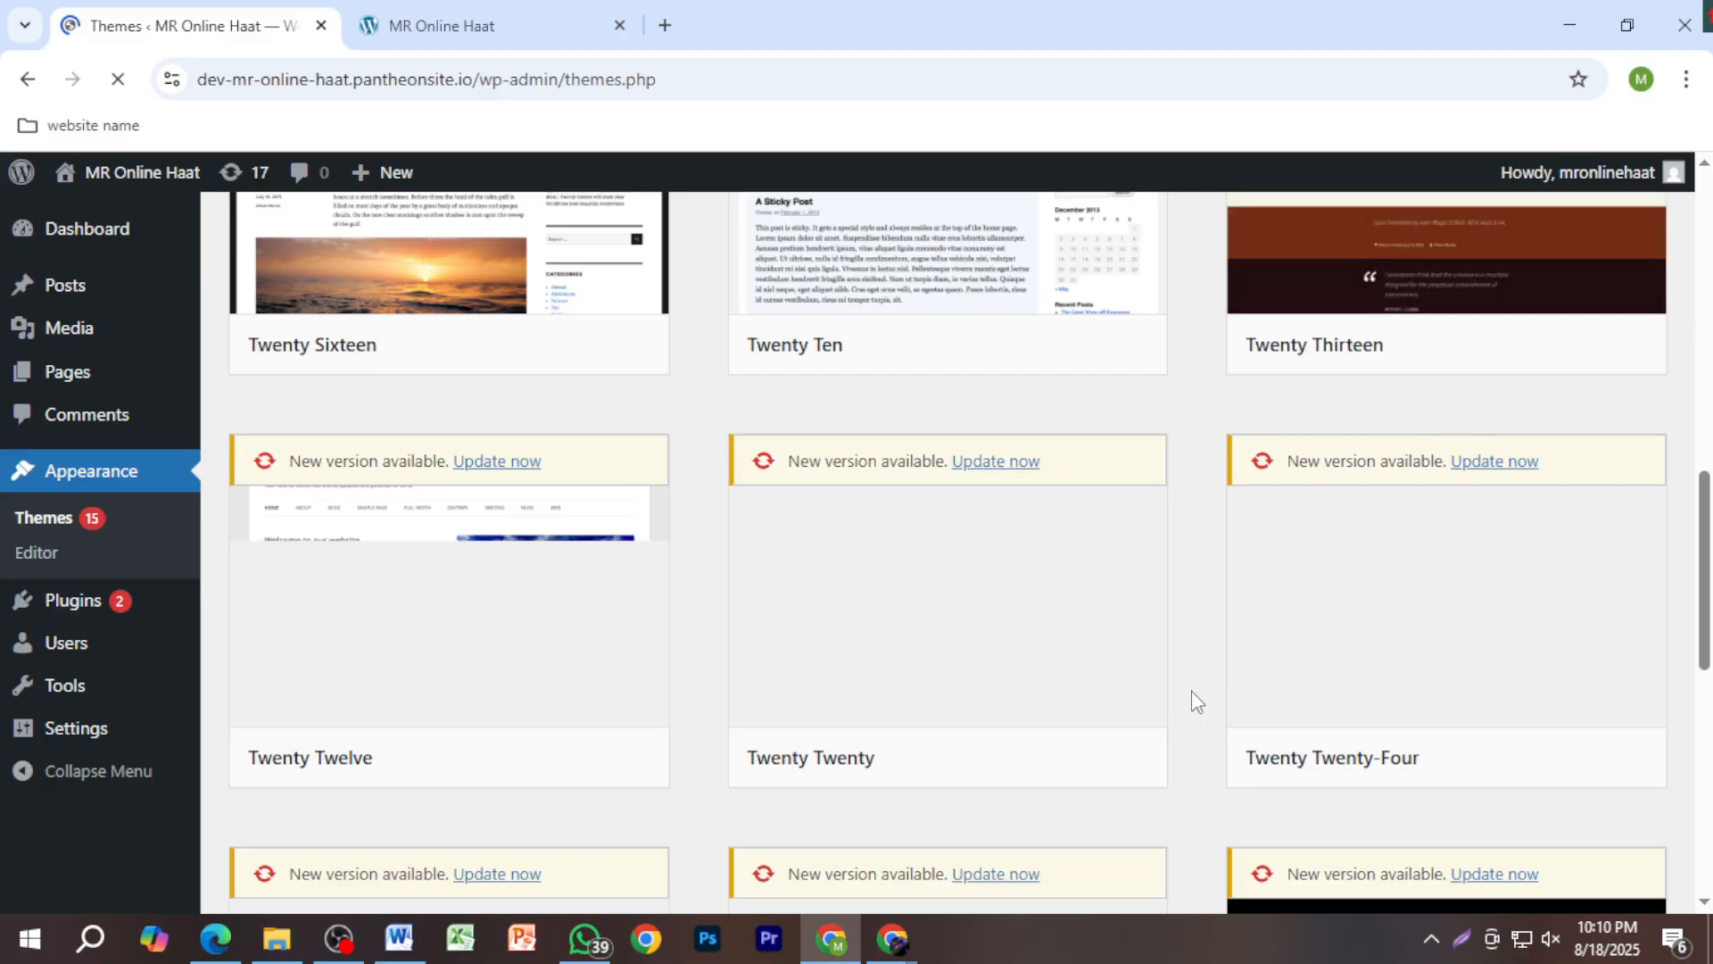
scroll(1196, 700, down, 4)
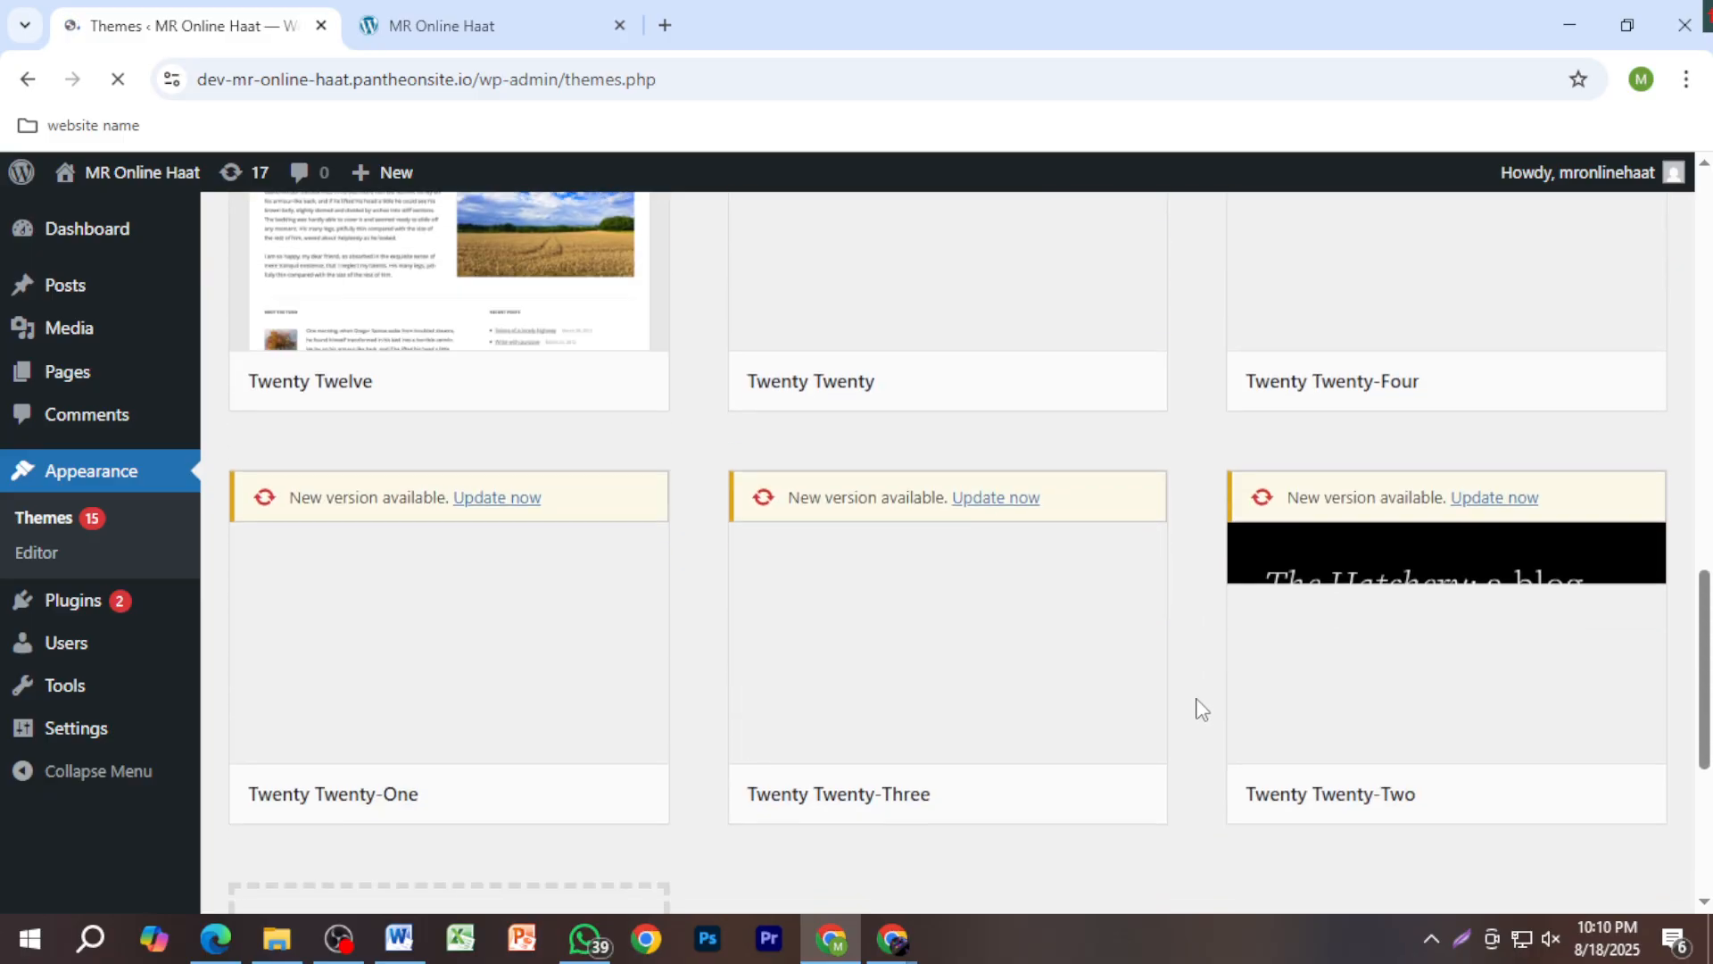
scroll(1201, 710, down, 5)
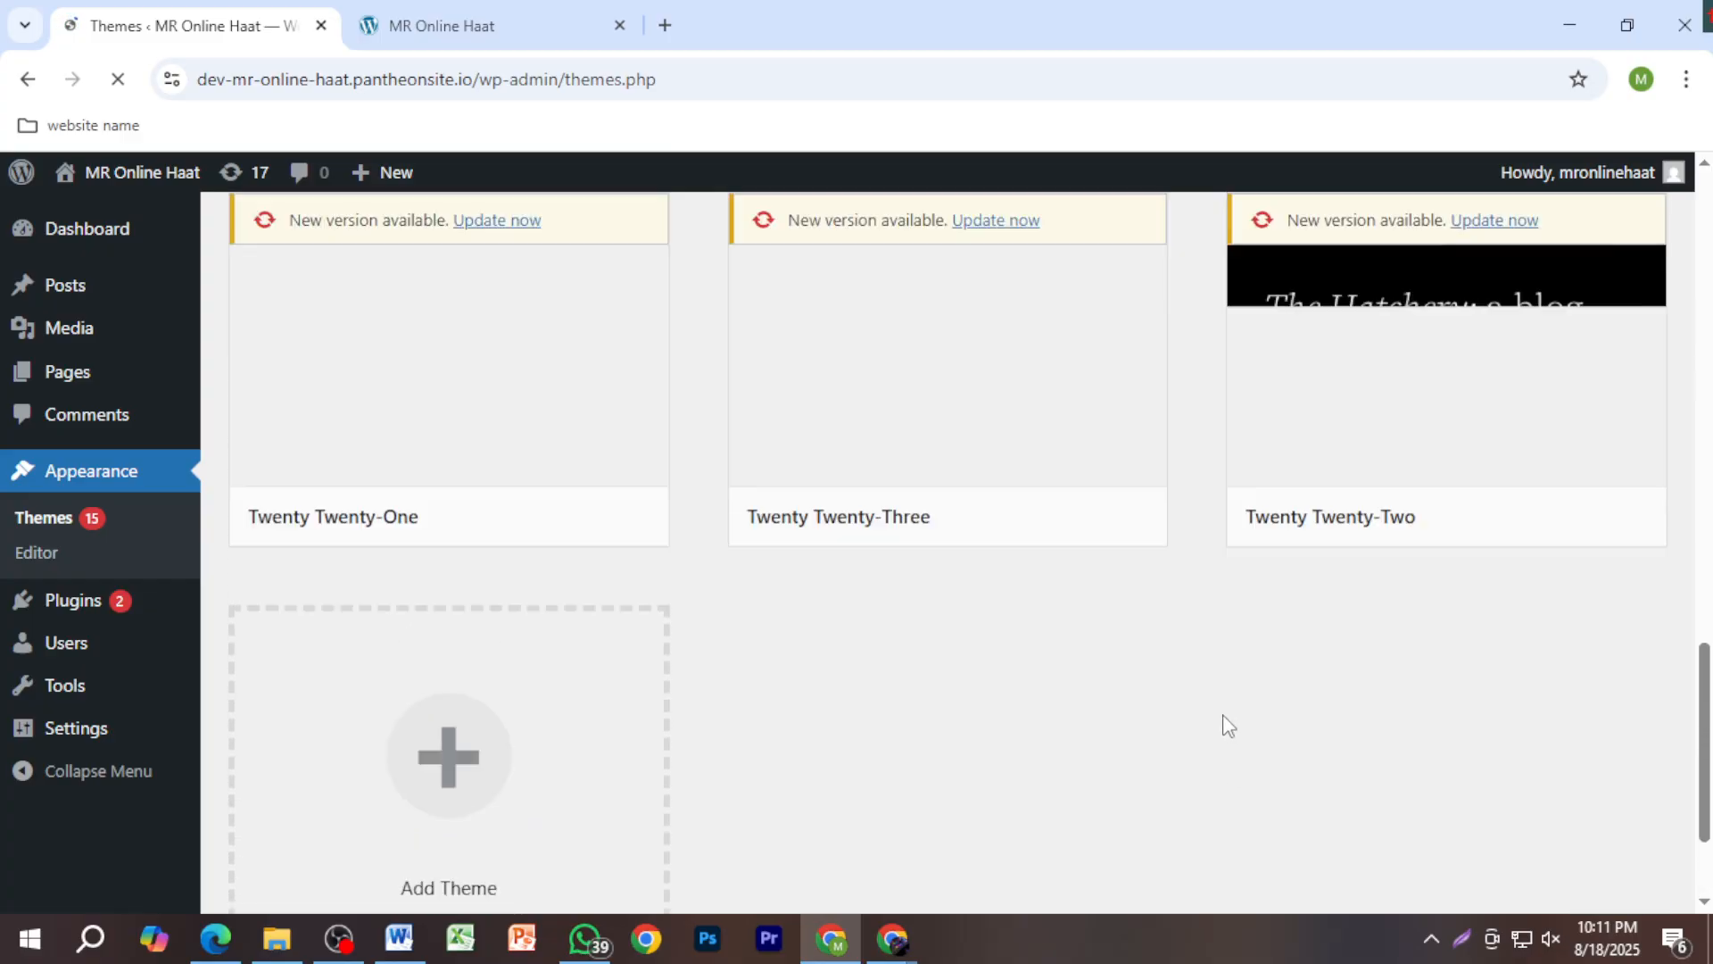
scroll(1227, 722, up, 12)
scroll(1227, 714, up, 4)
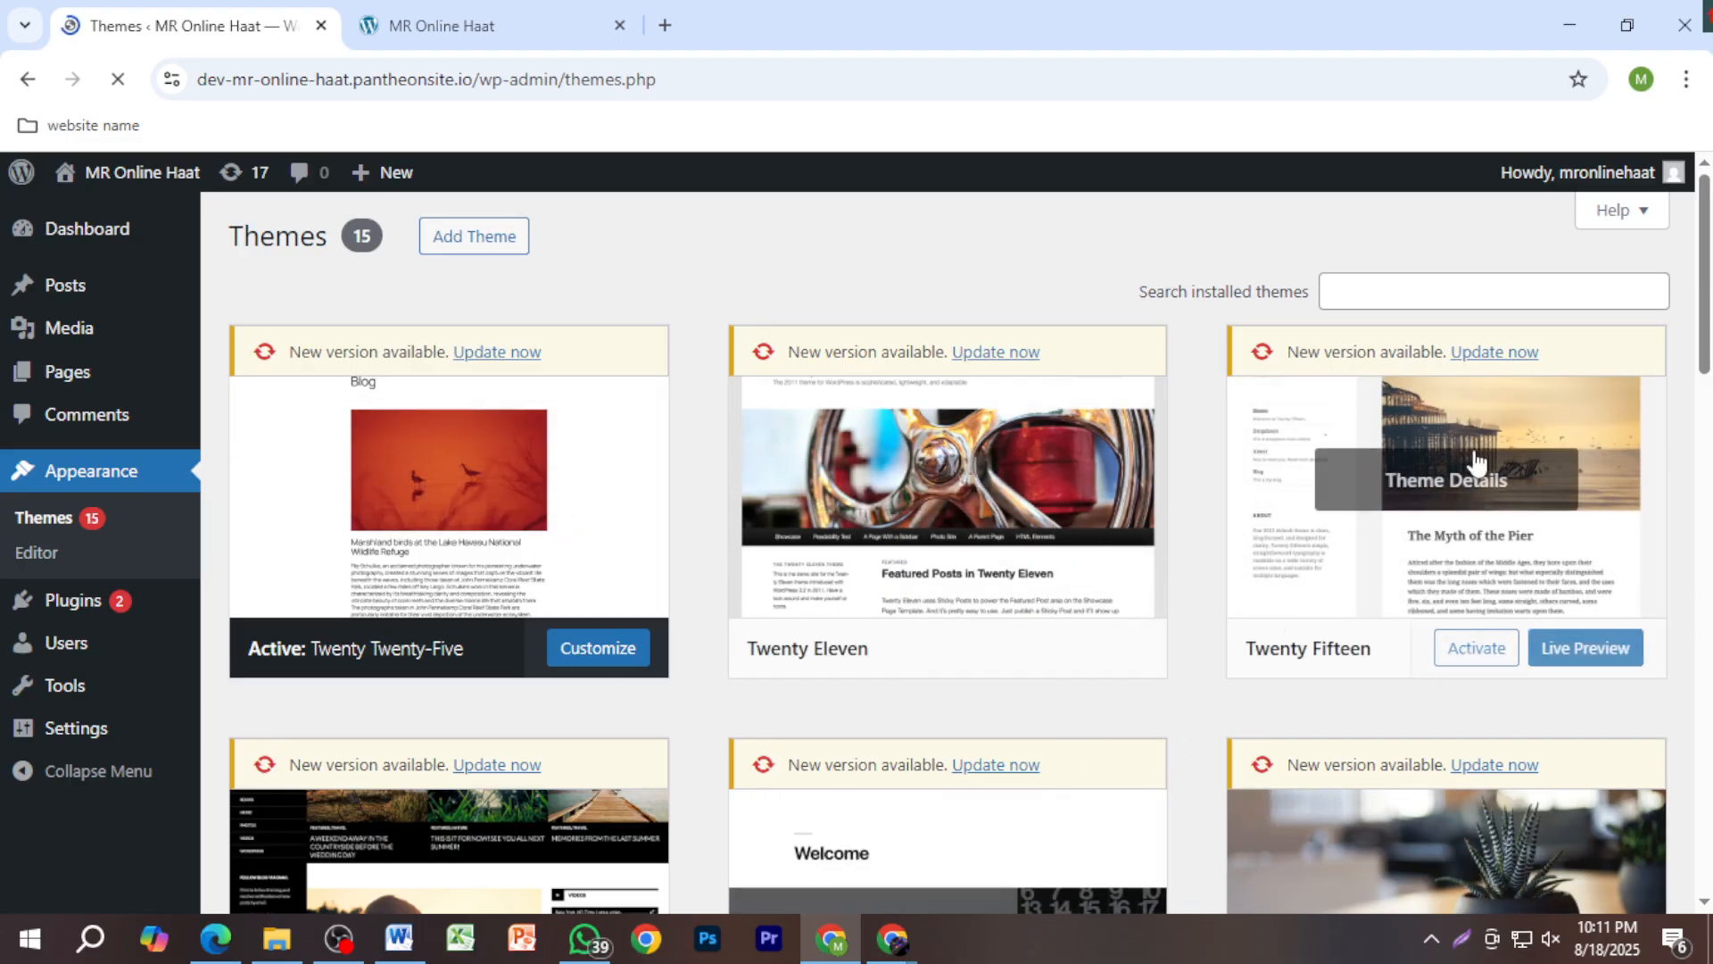
click(1383, 292)
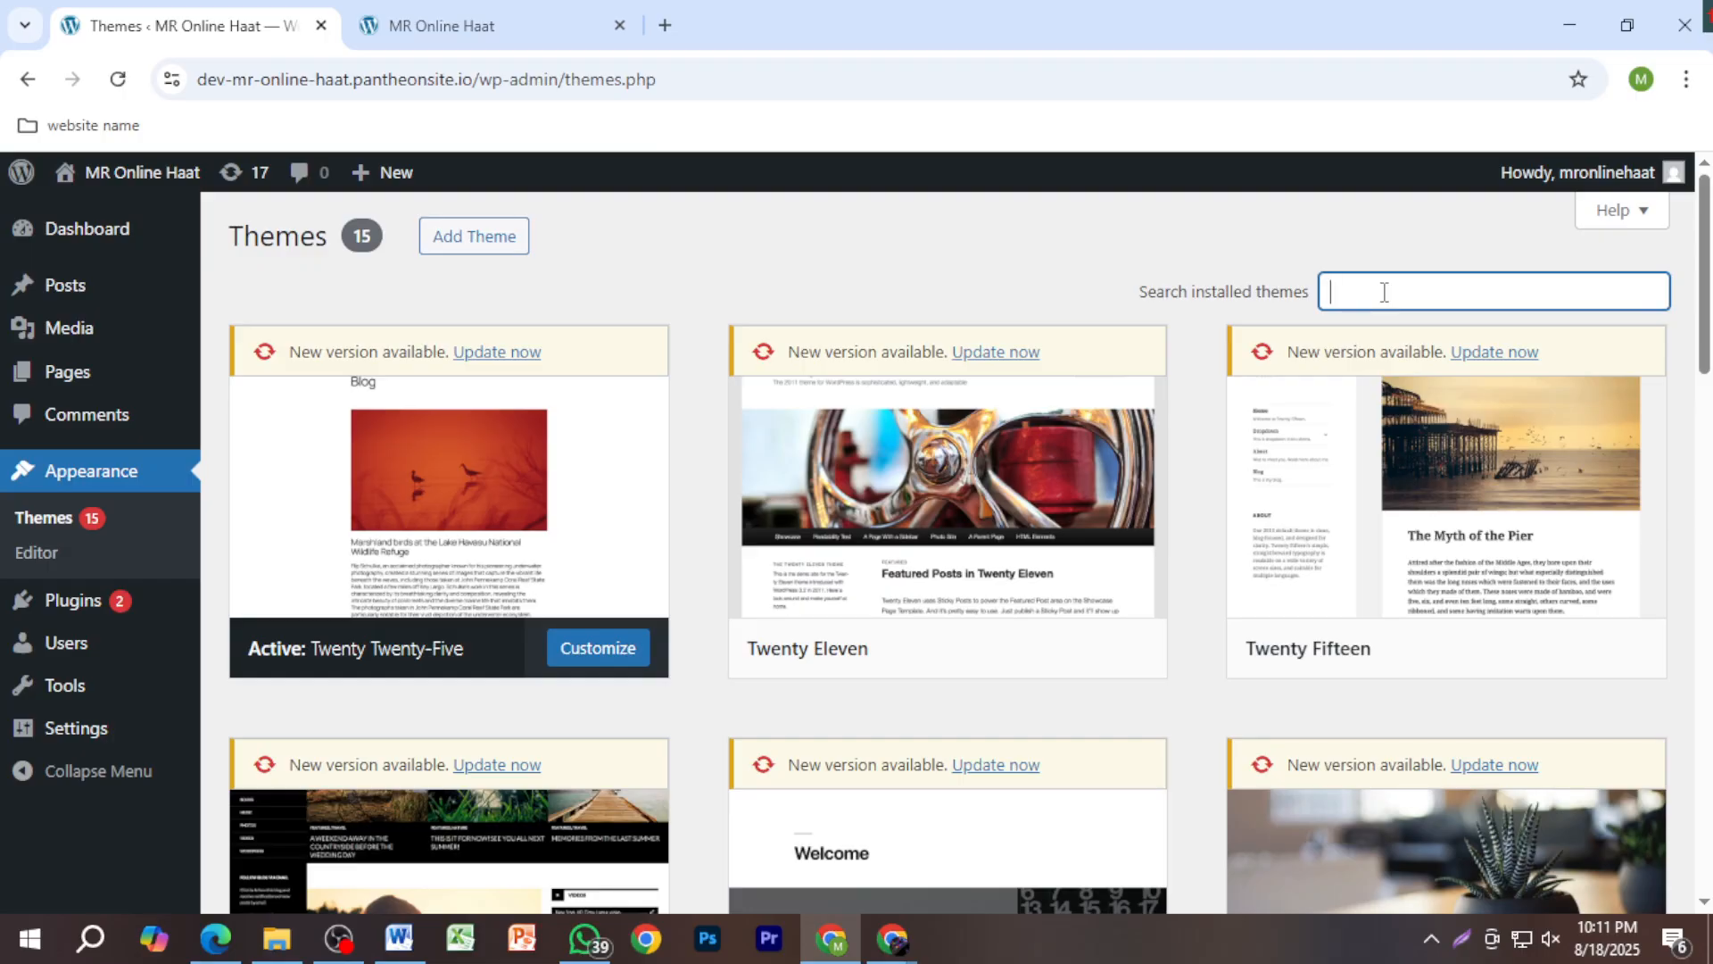
scroll(1329, 625, down, 3)
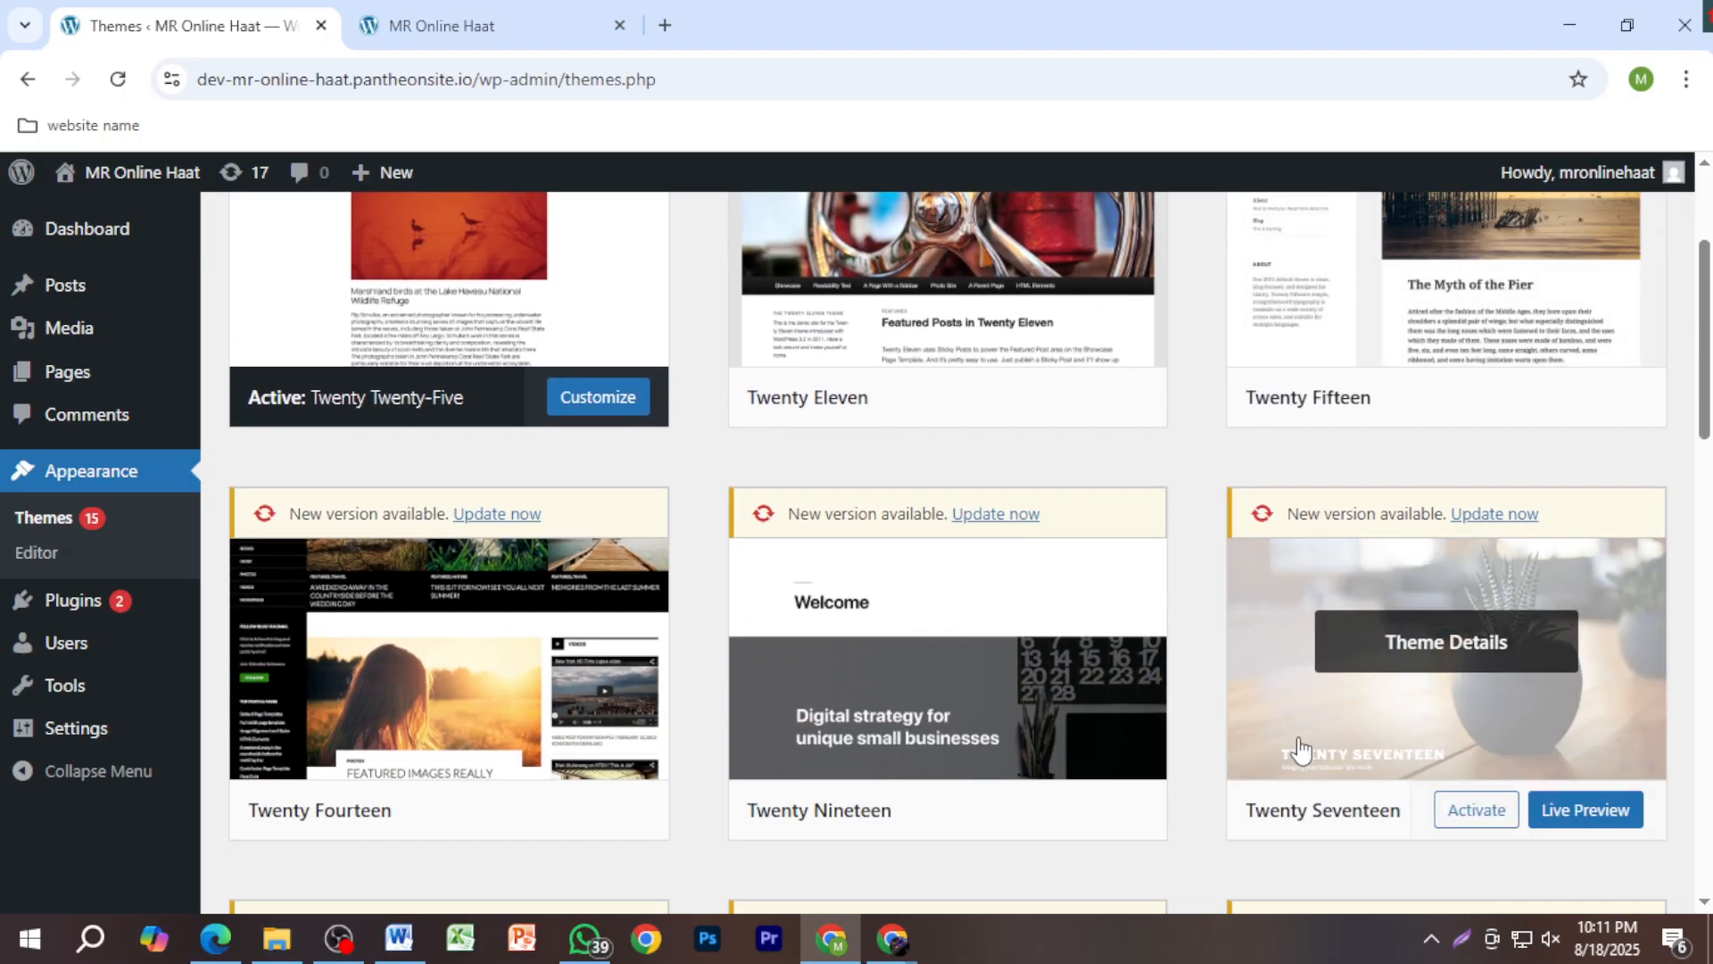
scroll(1300, 749, down, 3)
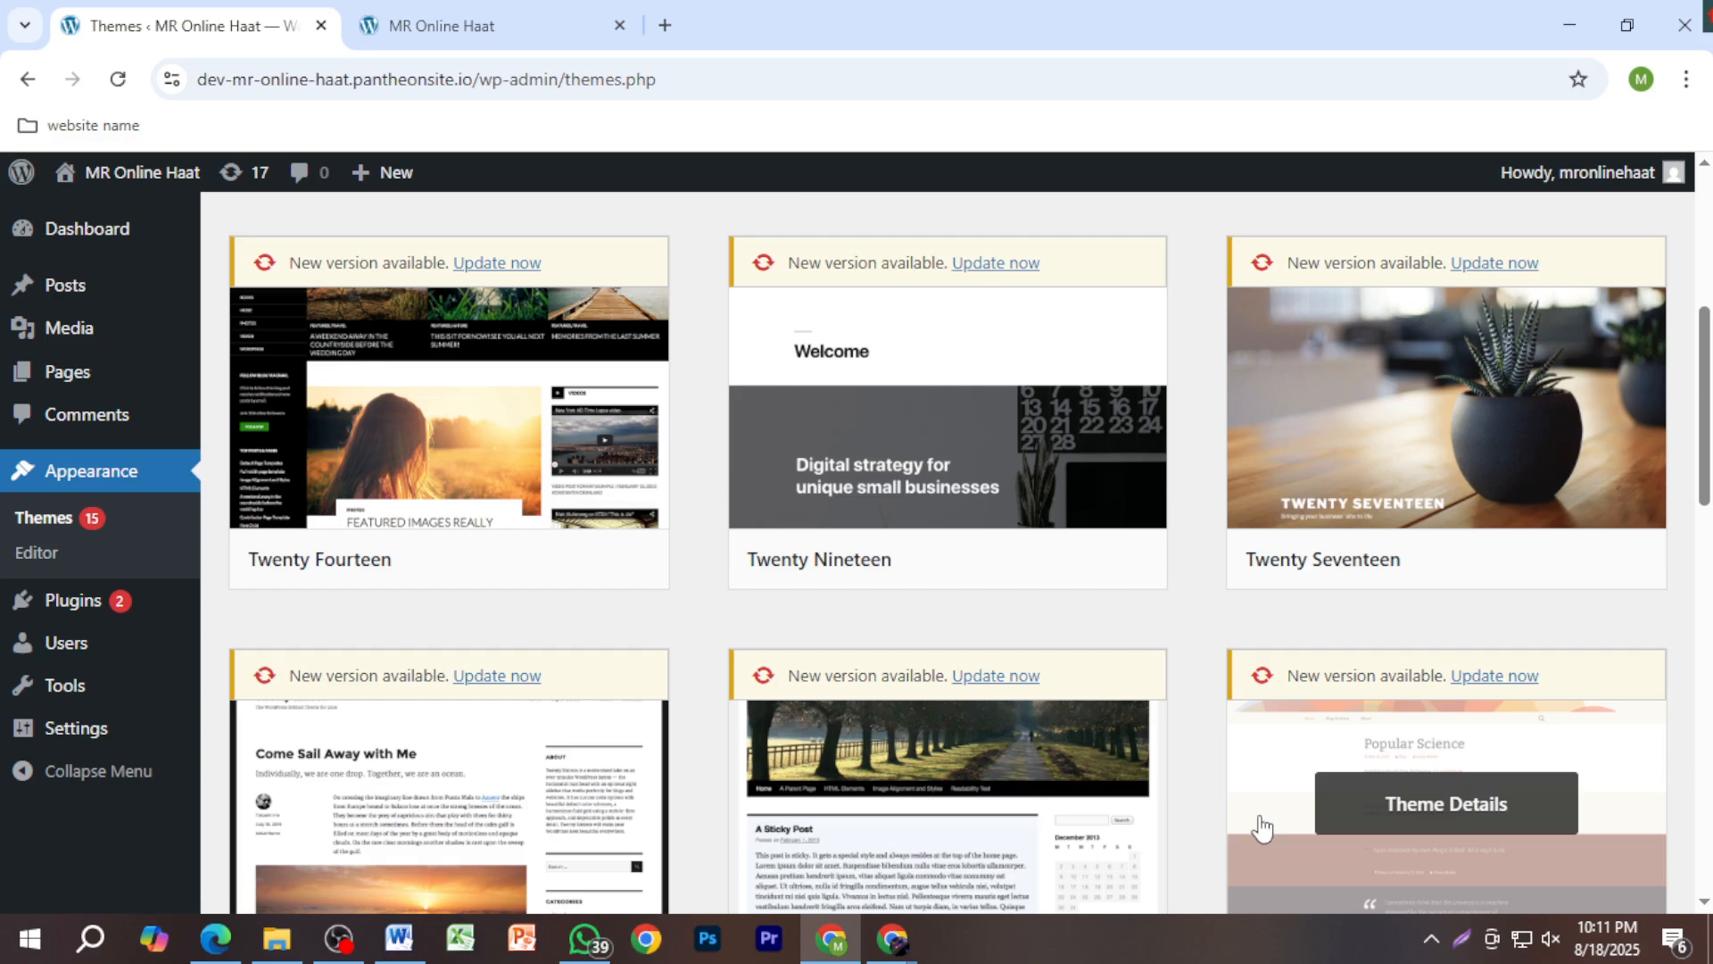
scroll(1262, 828, down, 7)
scroll(1261, 824, up, 7)
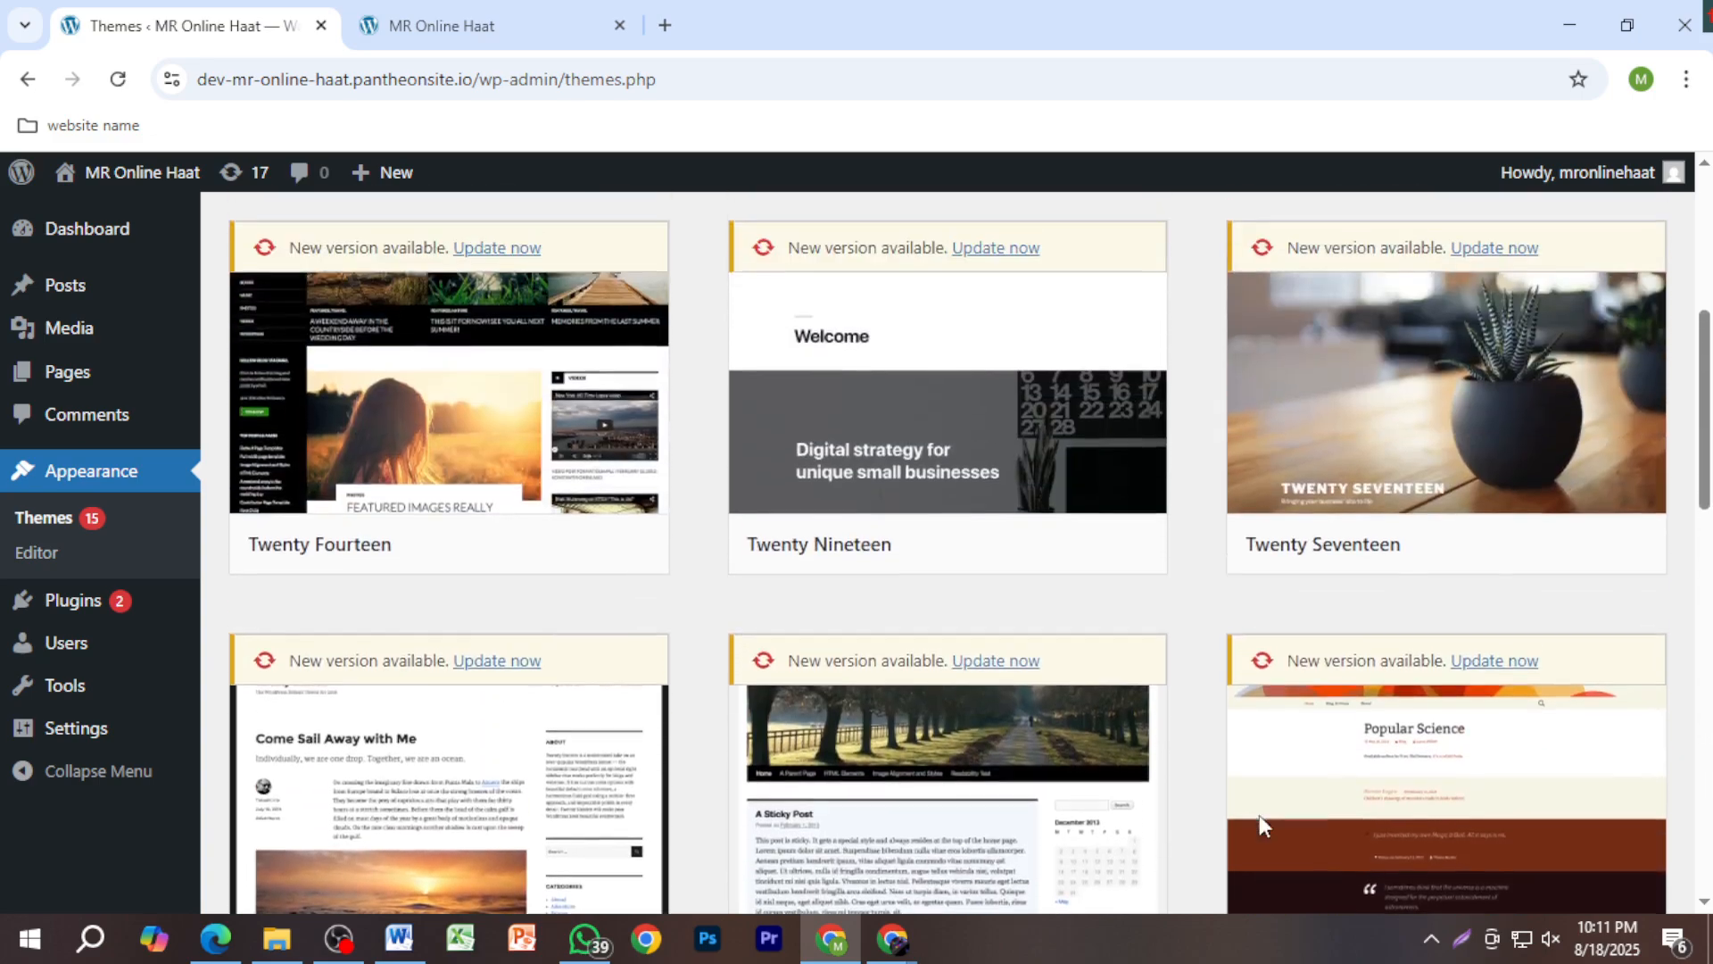
scroll(1162, 607, down, 10)
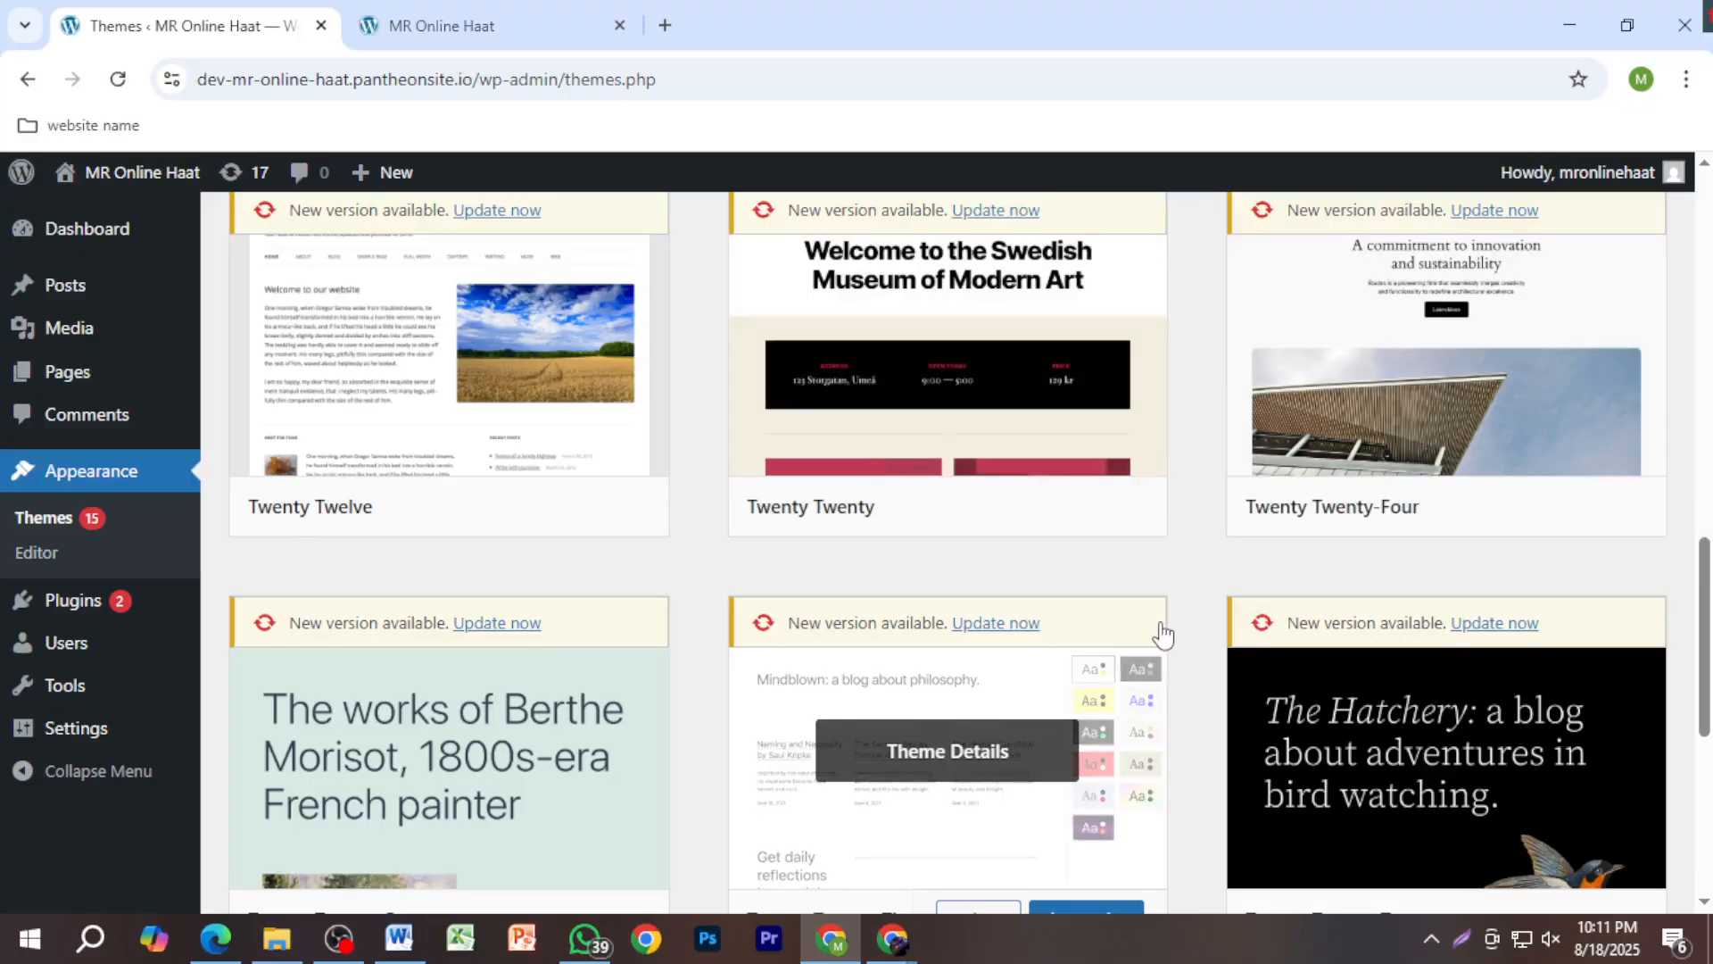
scroll(1163, 633, down, 7)
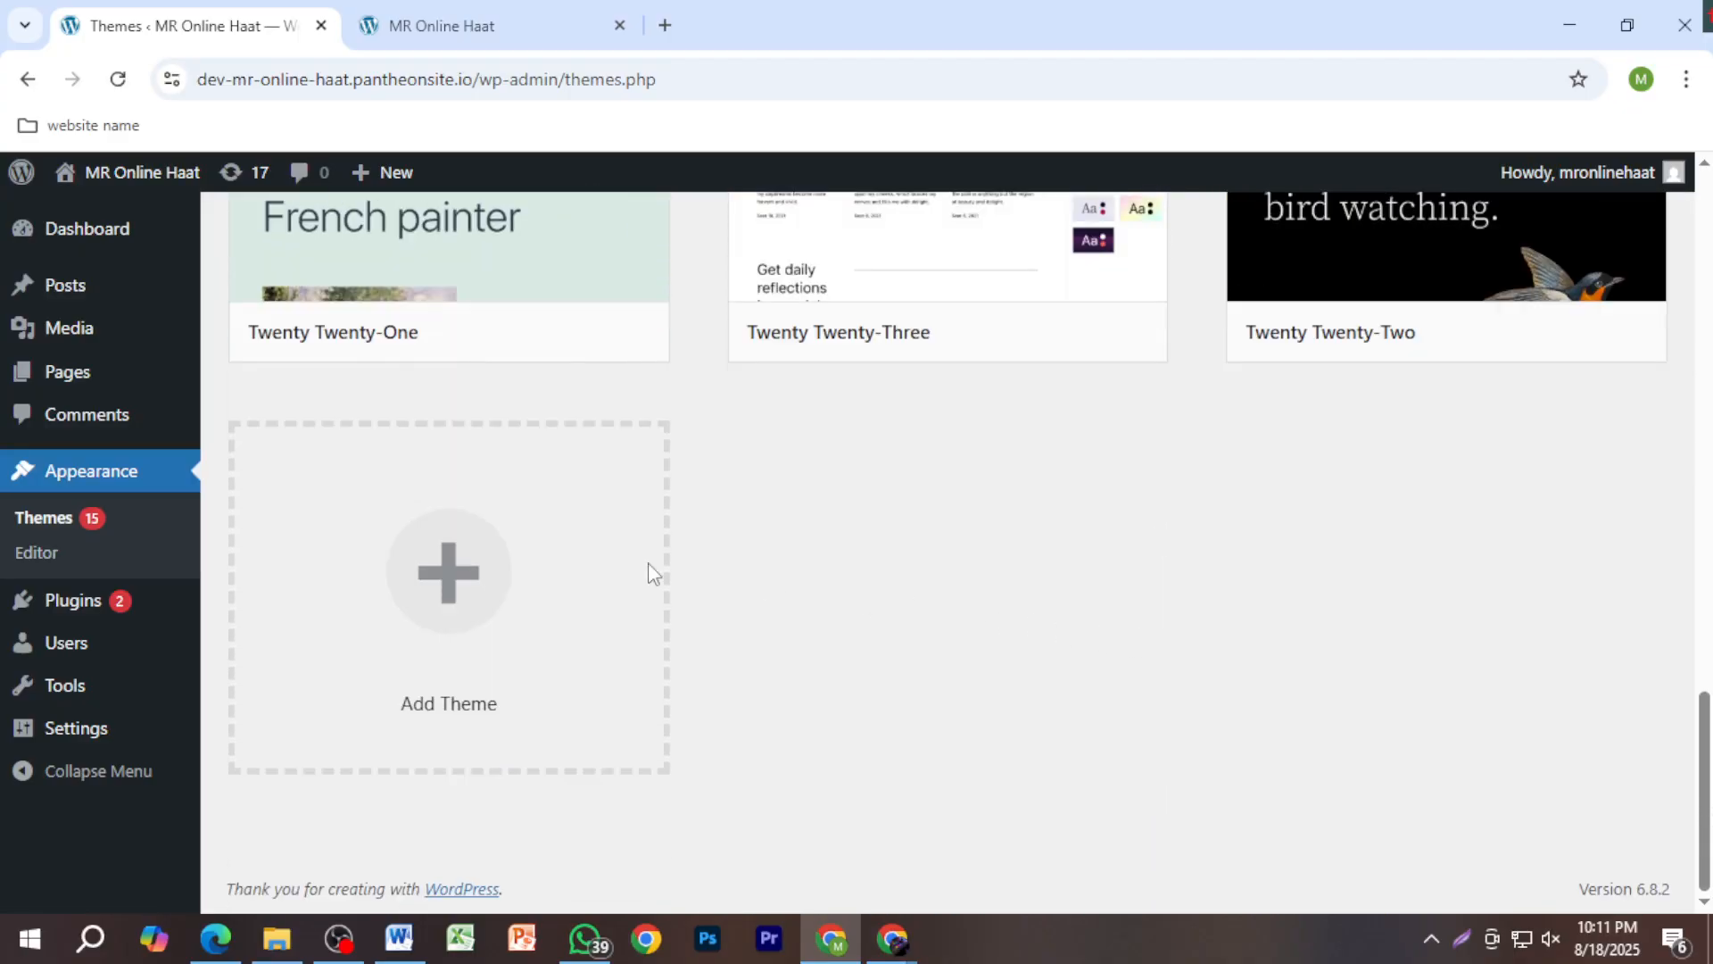
Step: Open Add Themes, then browse Google Images results for 'theme' and close that tab
click(442, 578)
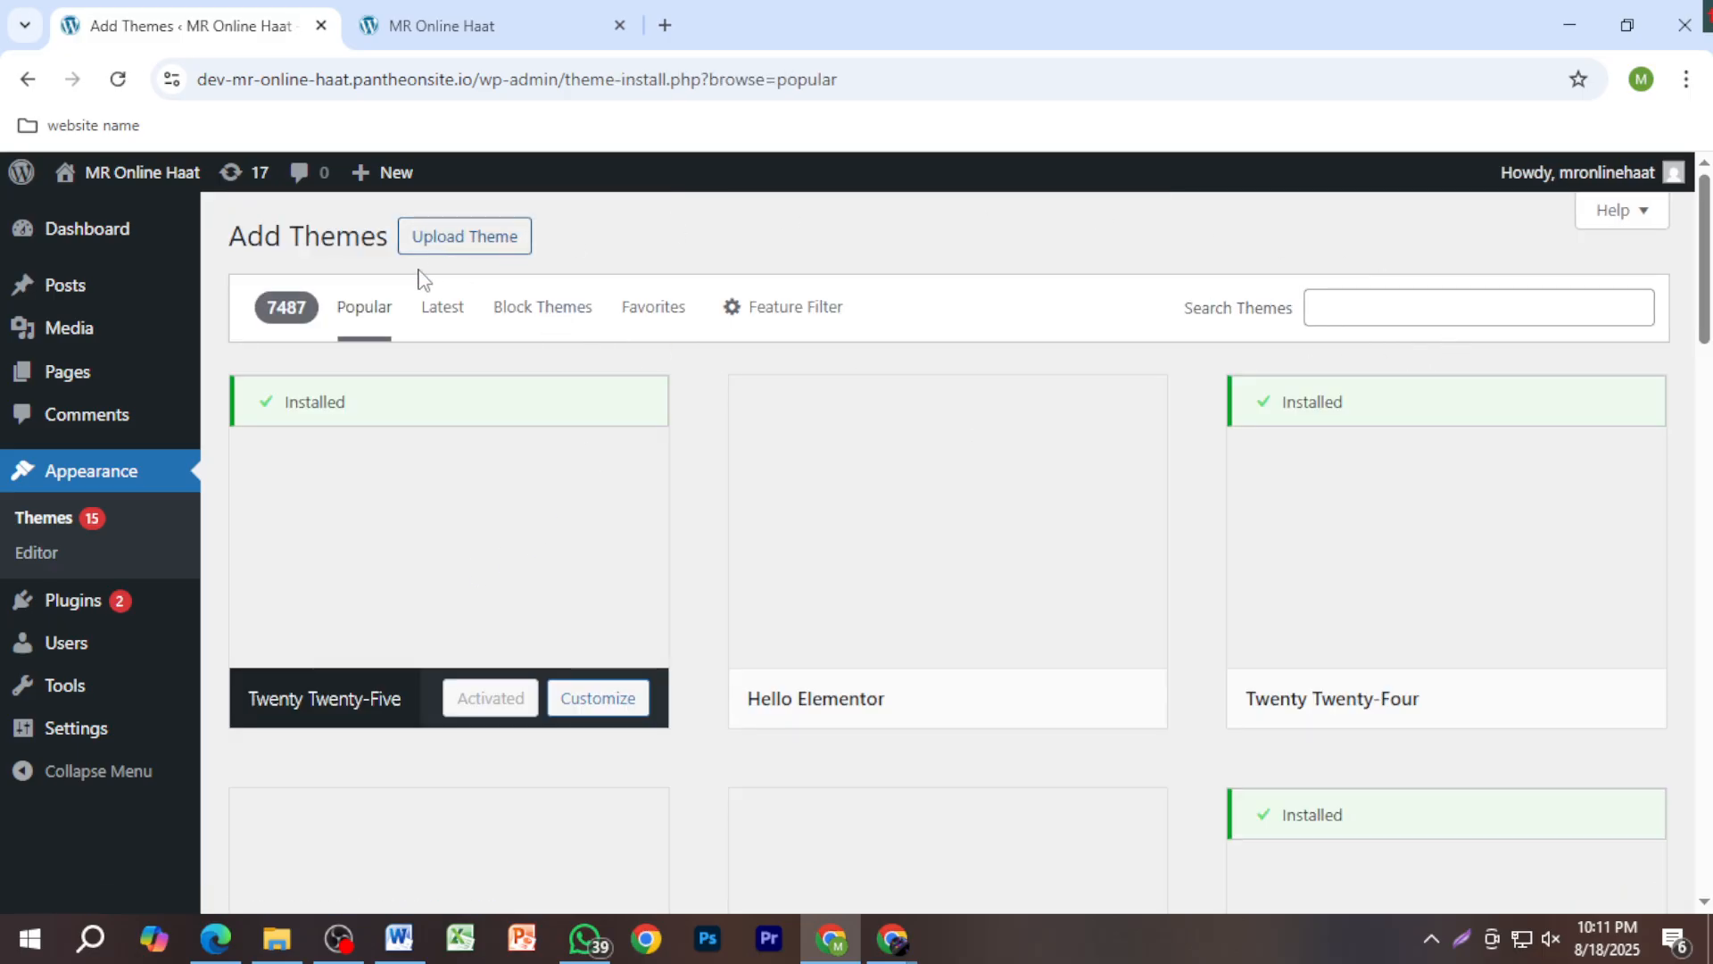
click(664, 25)
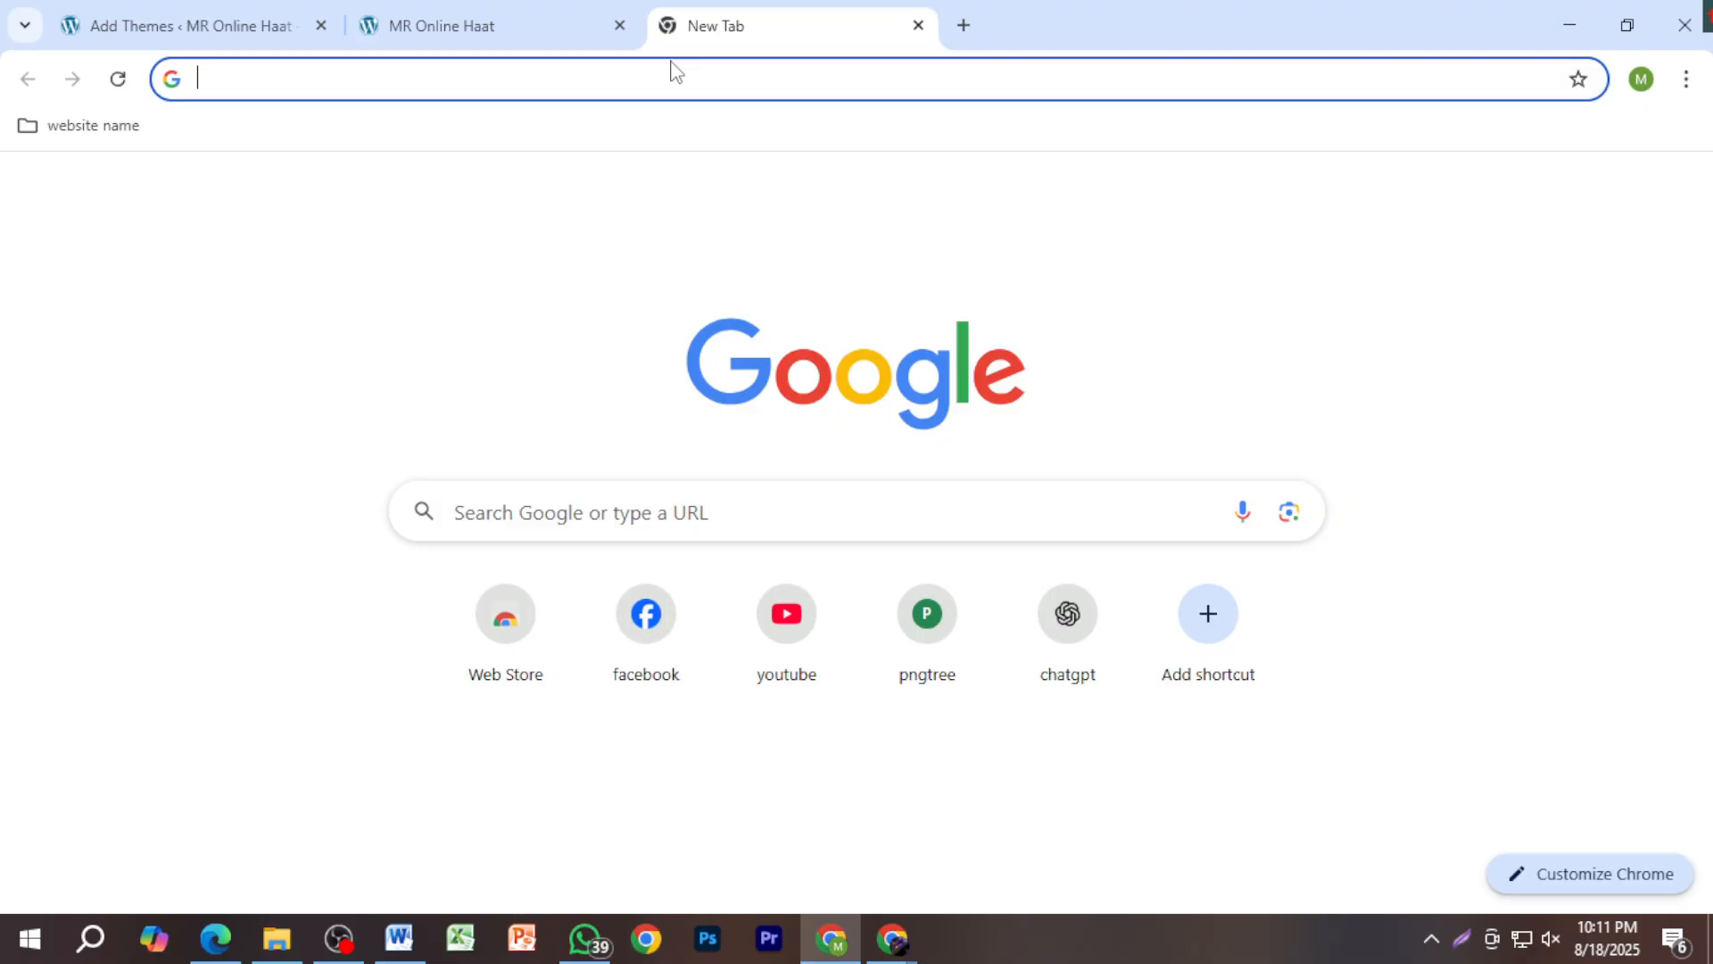
text(them)
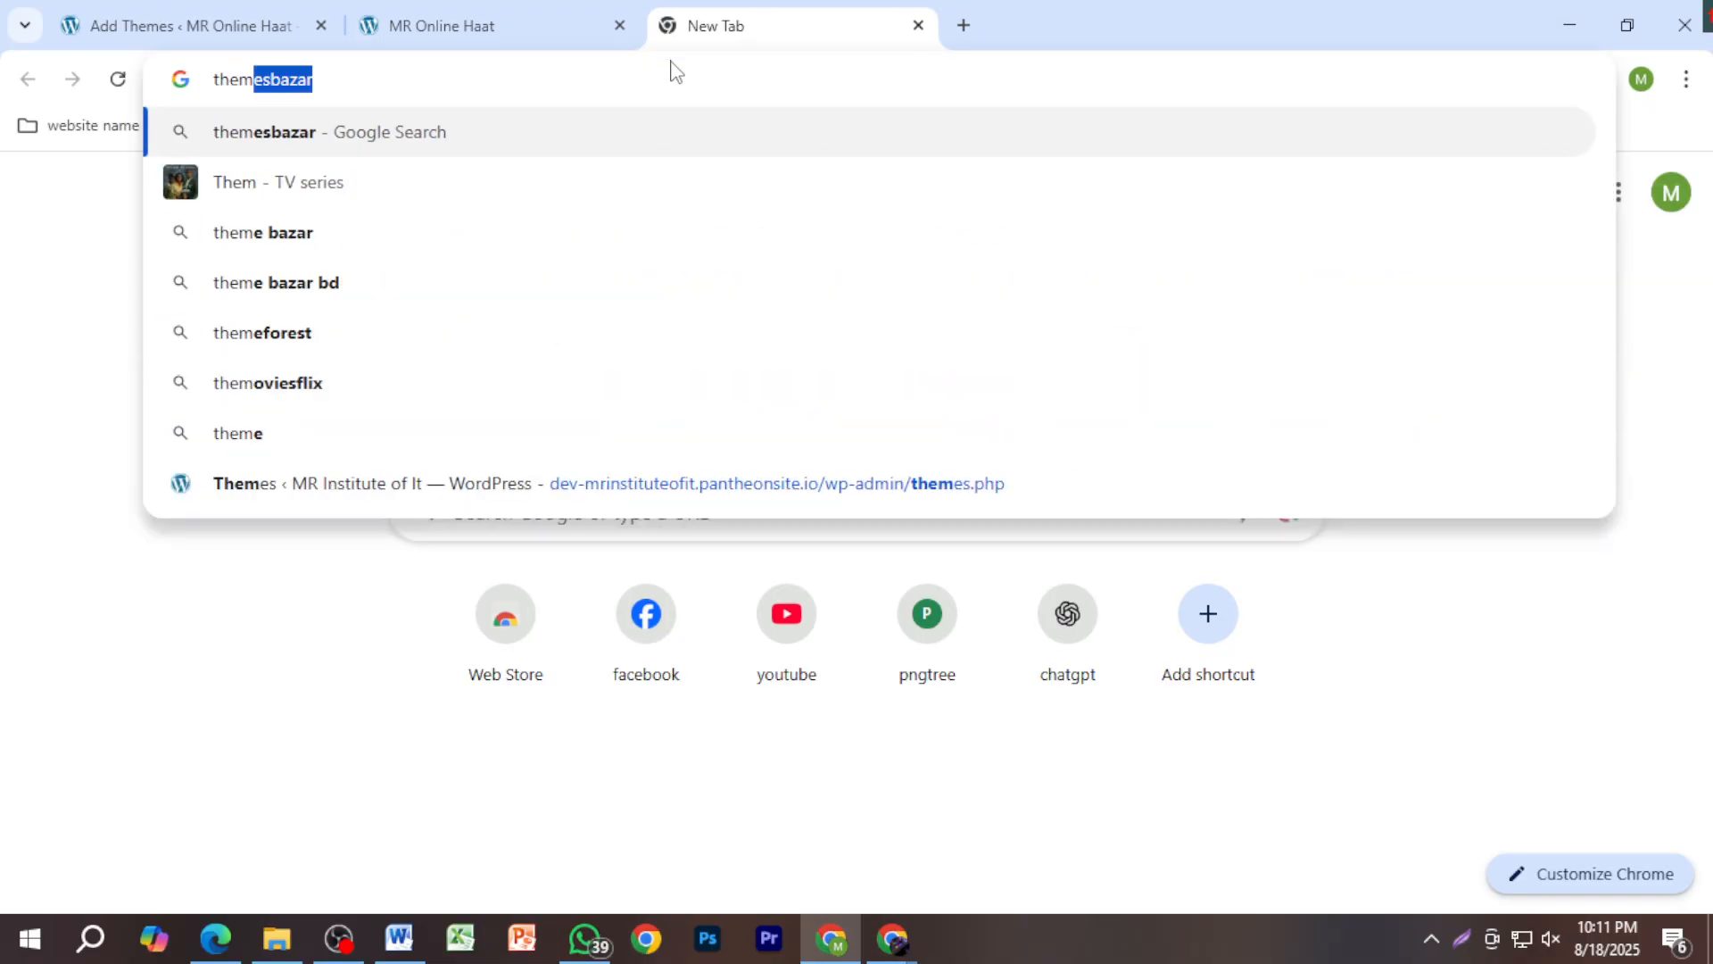
text(e)
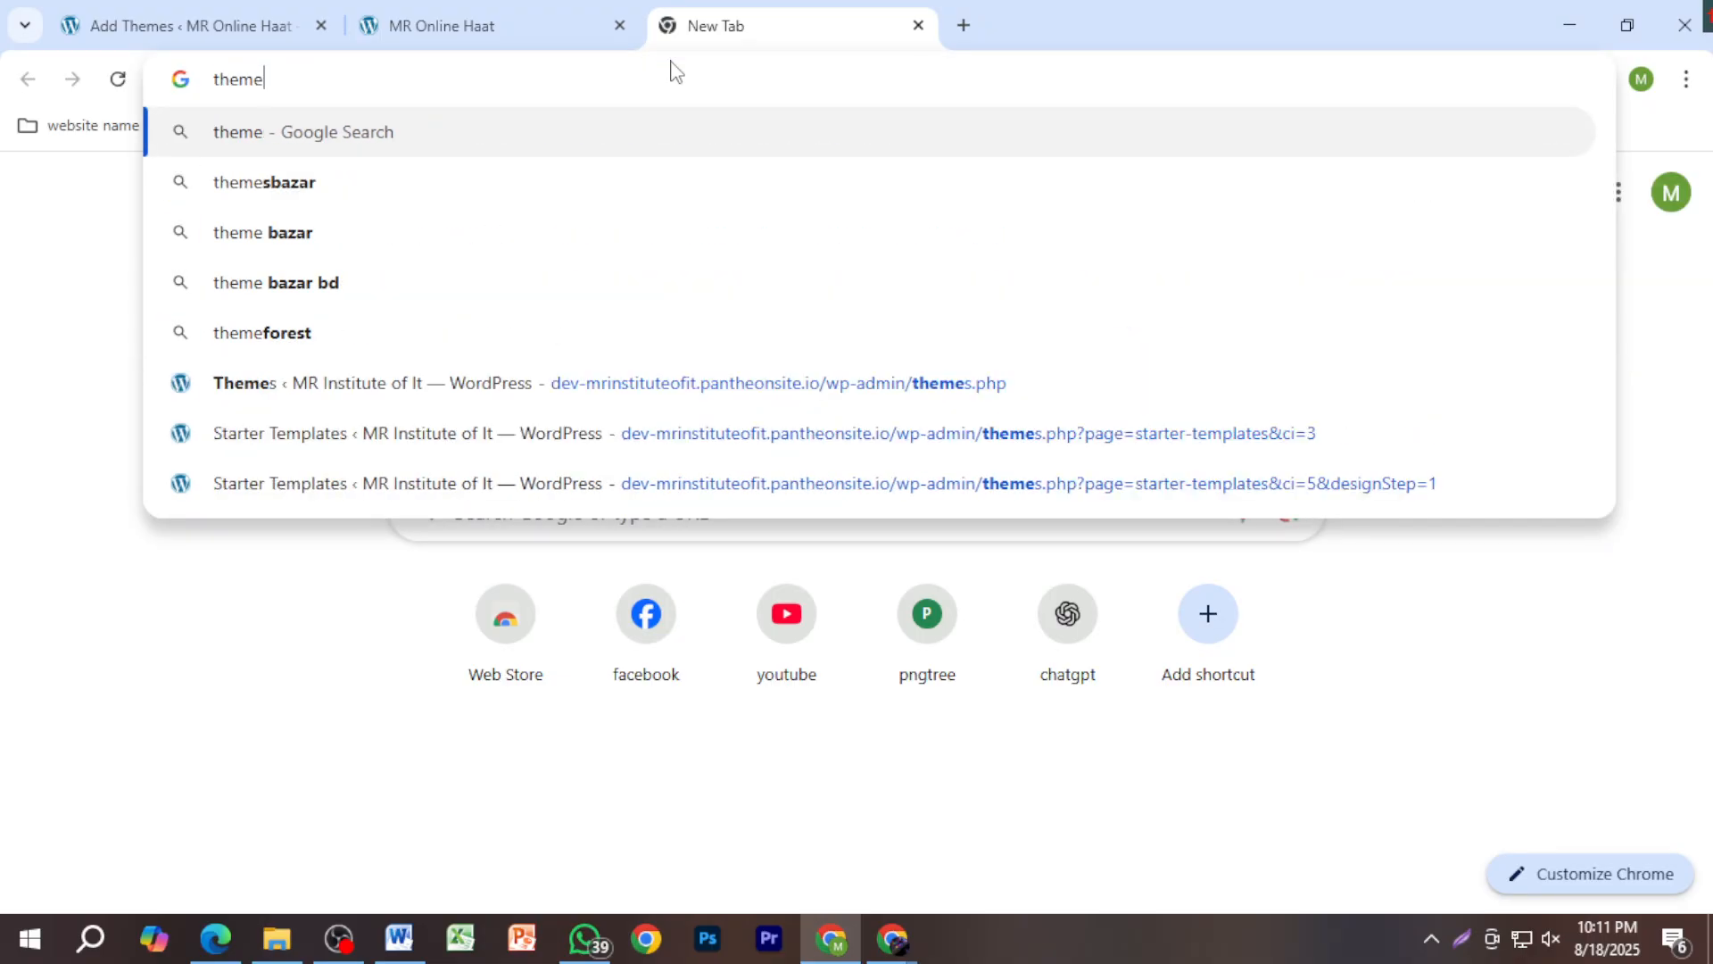
key(Return)
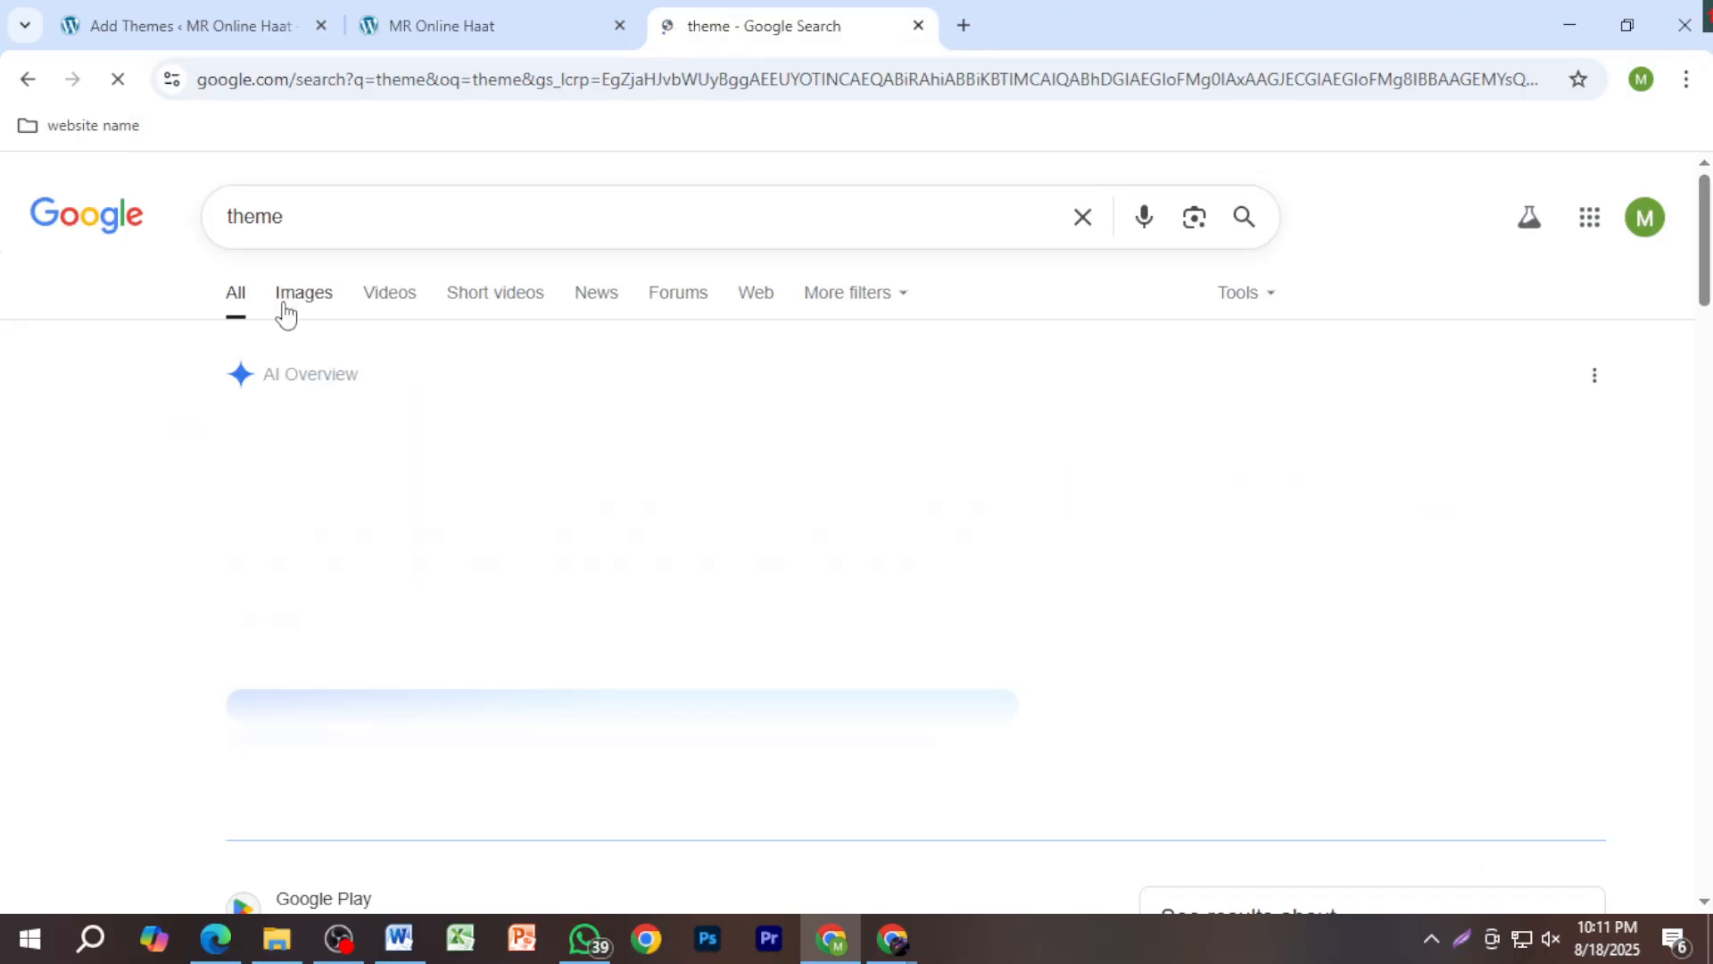
click(297, 303)
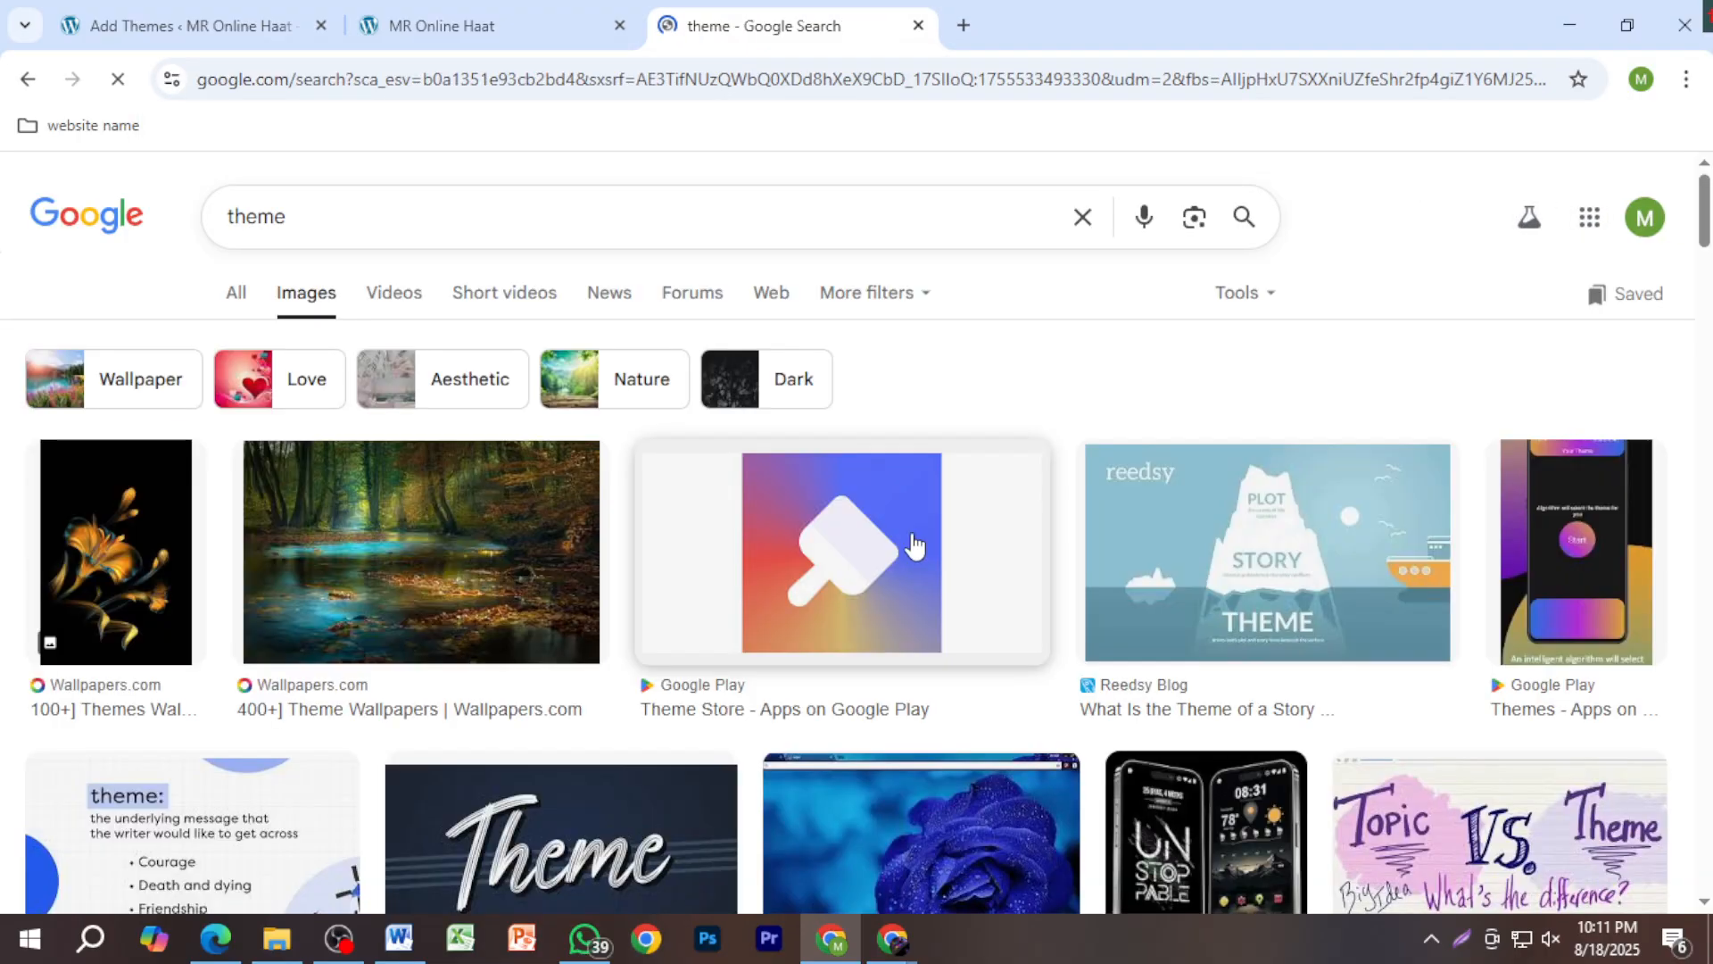
scroll(982, 700, down, 20)
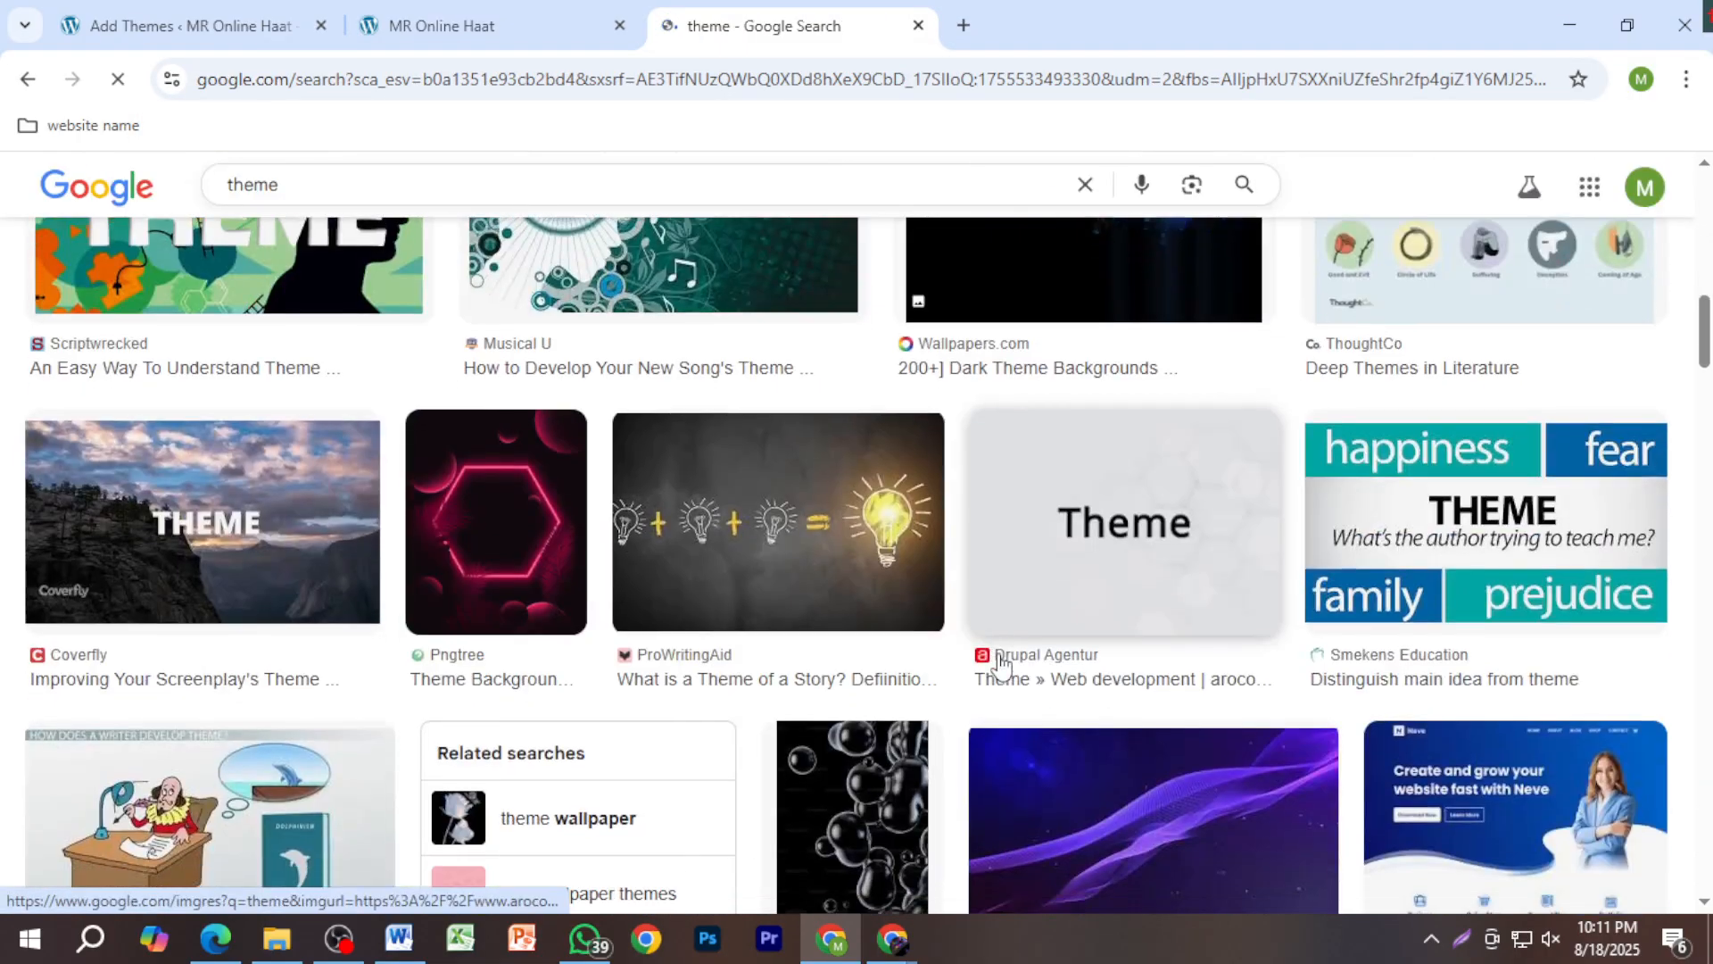
scroll(1082, 705, down, 15)
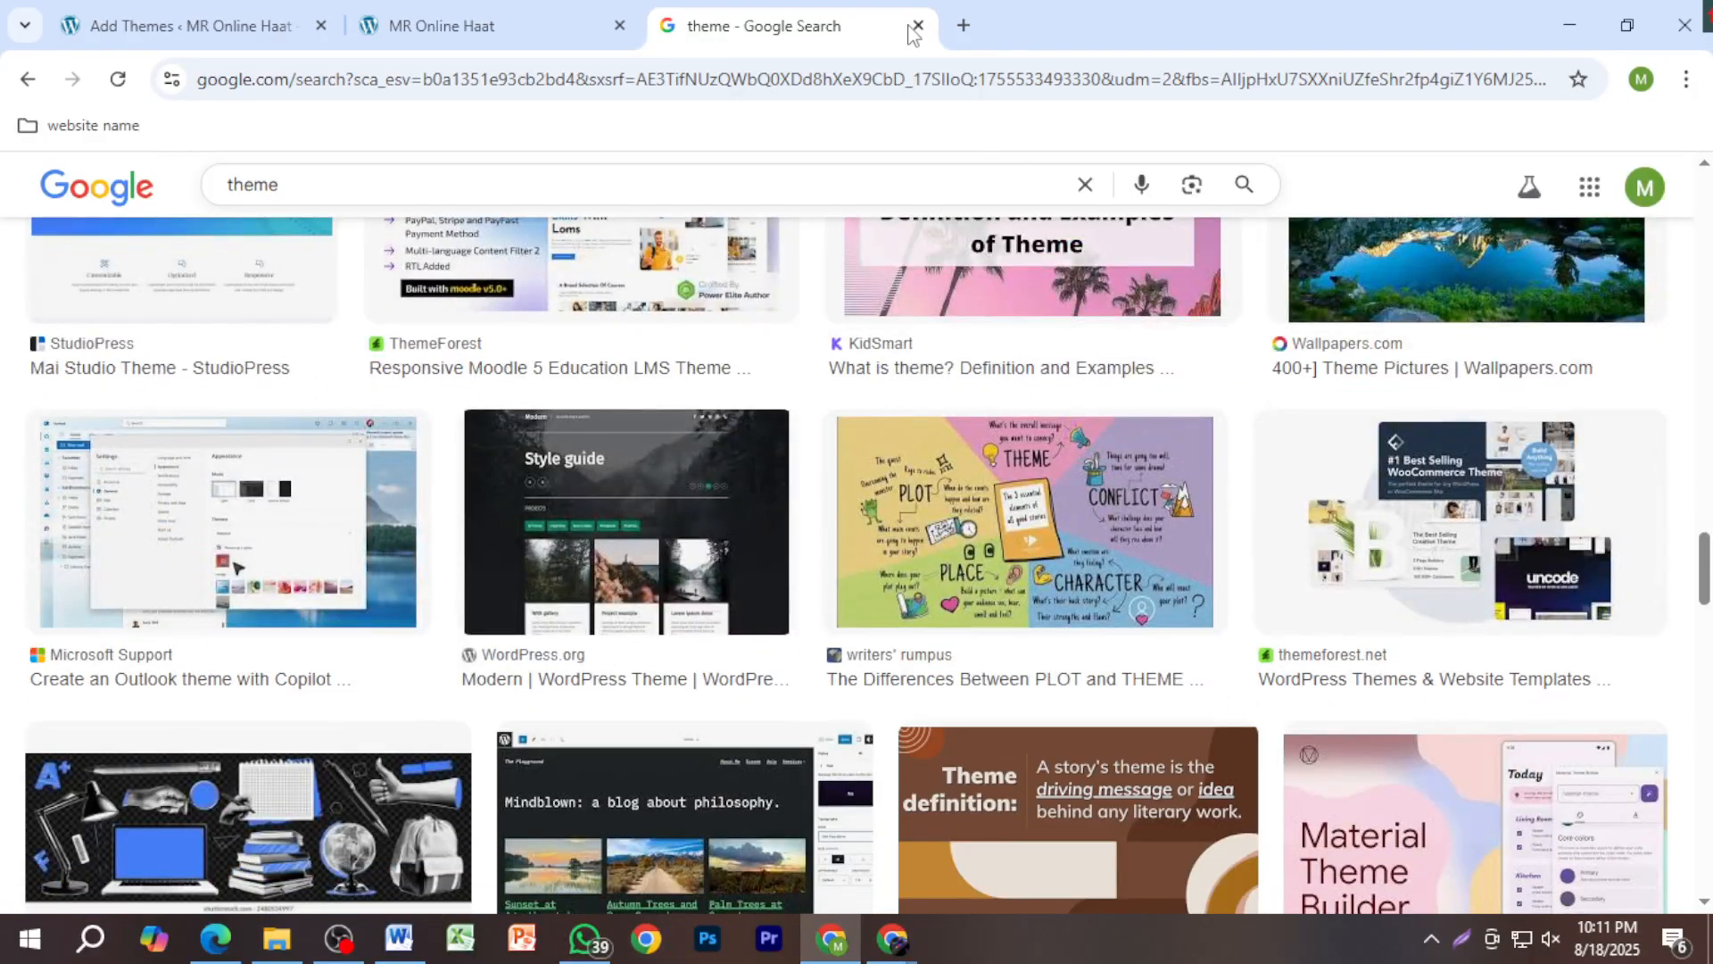
click(919, 27)
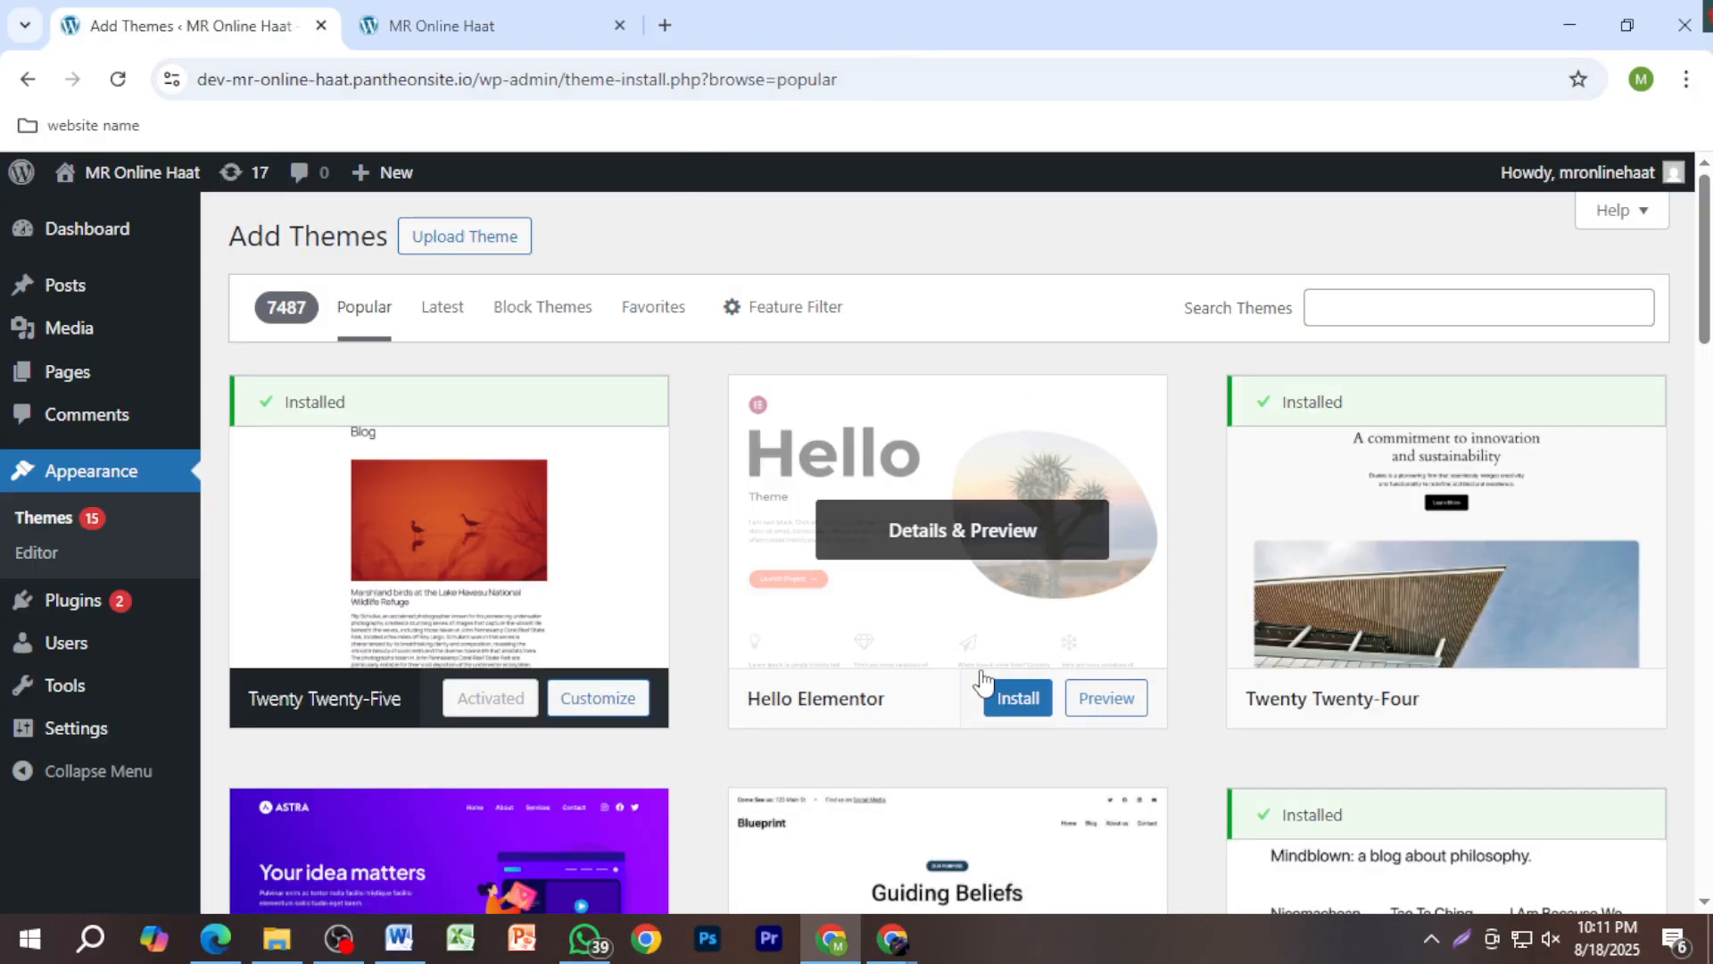
Step: Find Astra in the Add Themes list, install it, and activate it
scroll(854, 775, down, 1)
scroll(855, 774, down, 2)
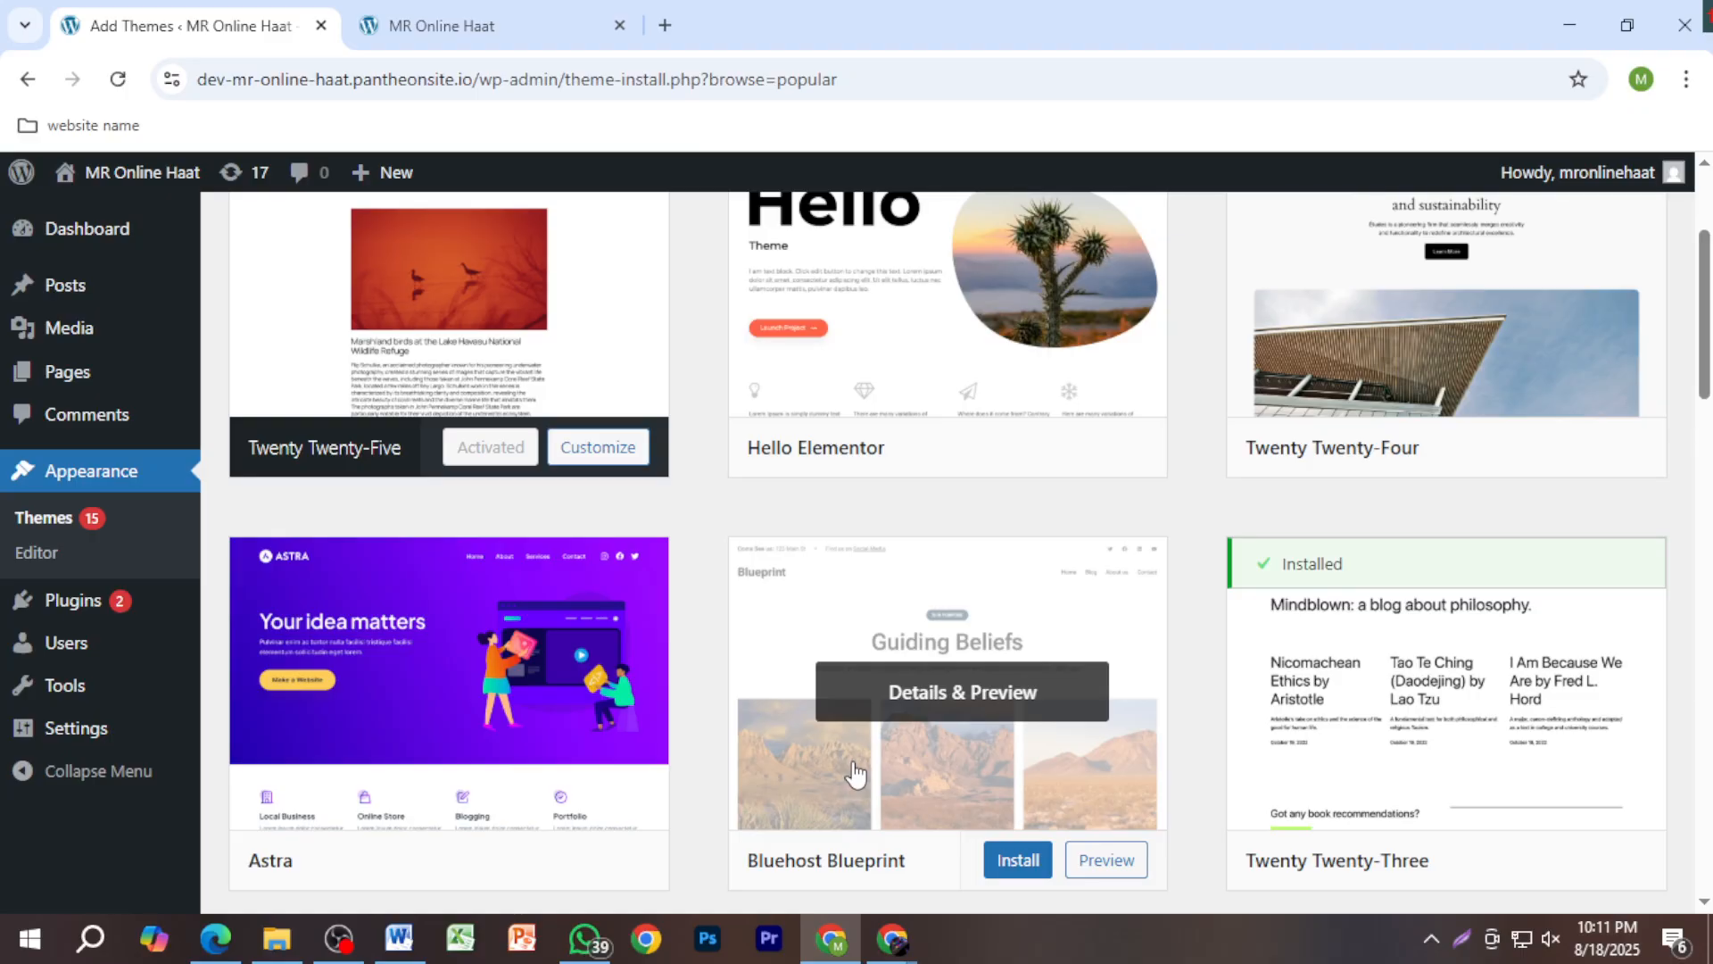
mouse_move(554, 761)
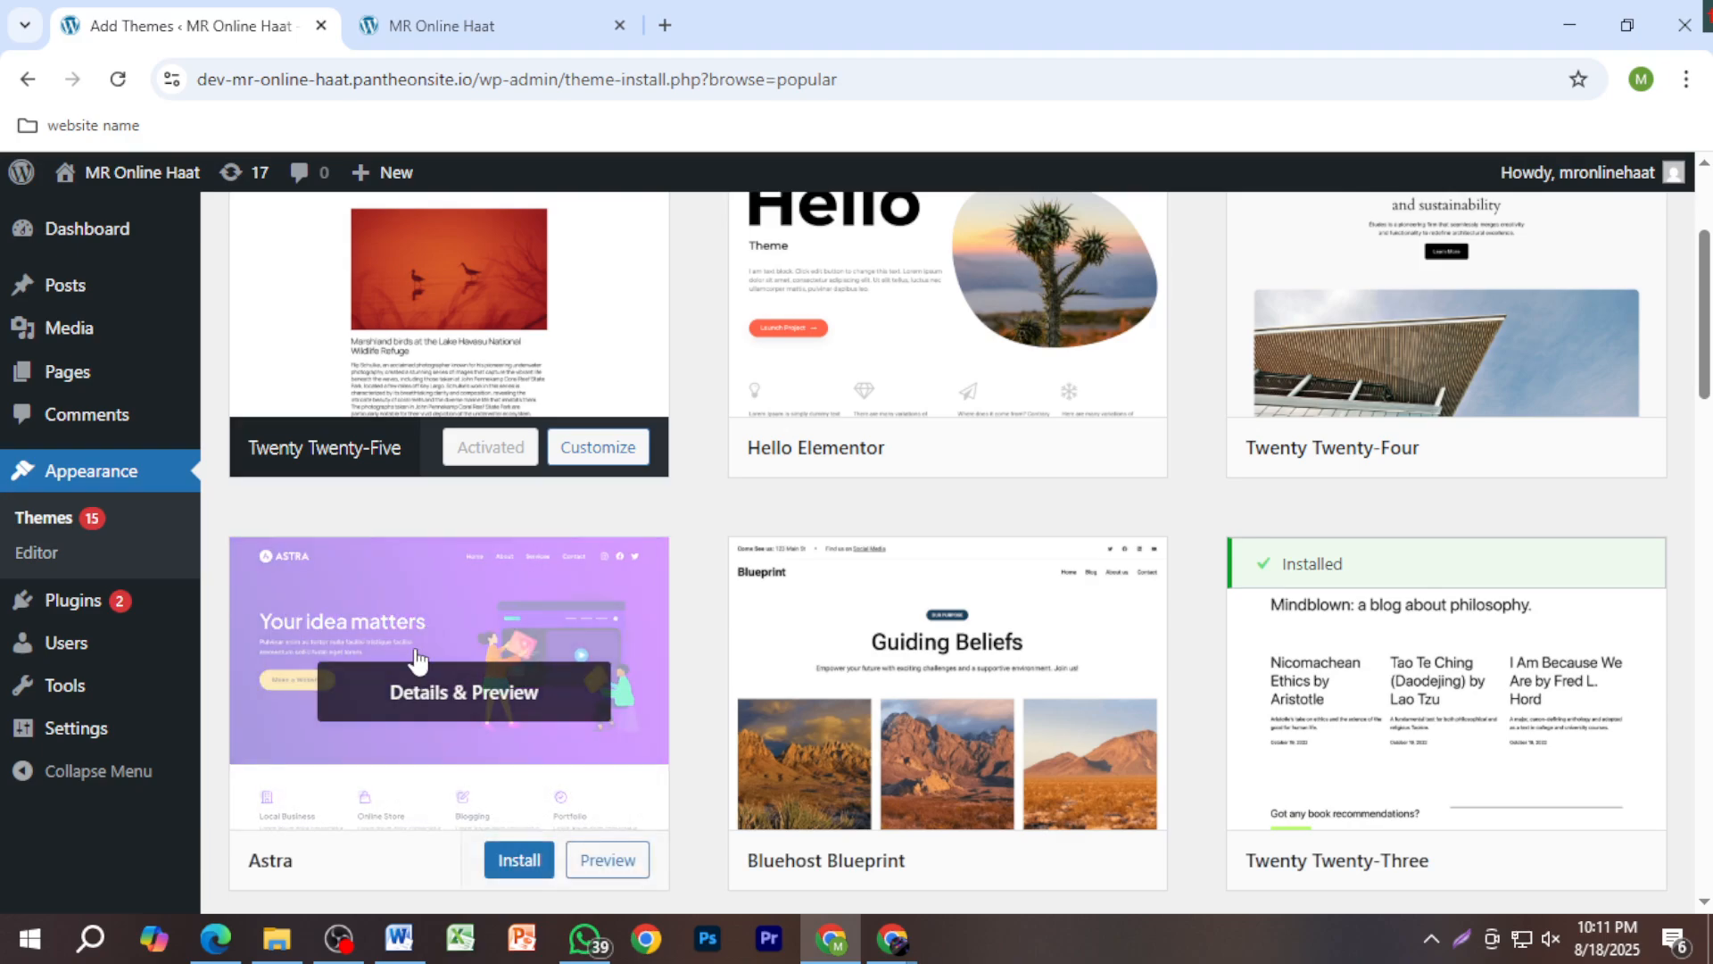
scroll(477, 625, down, 1)
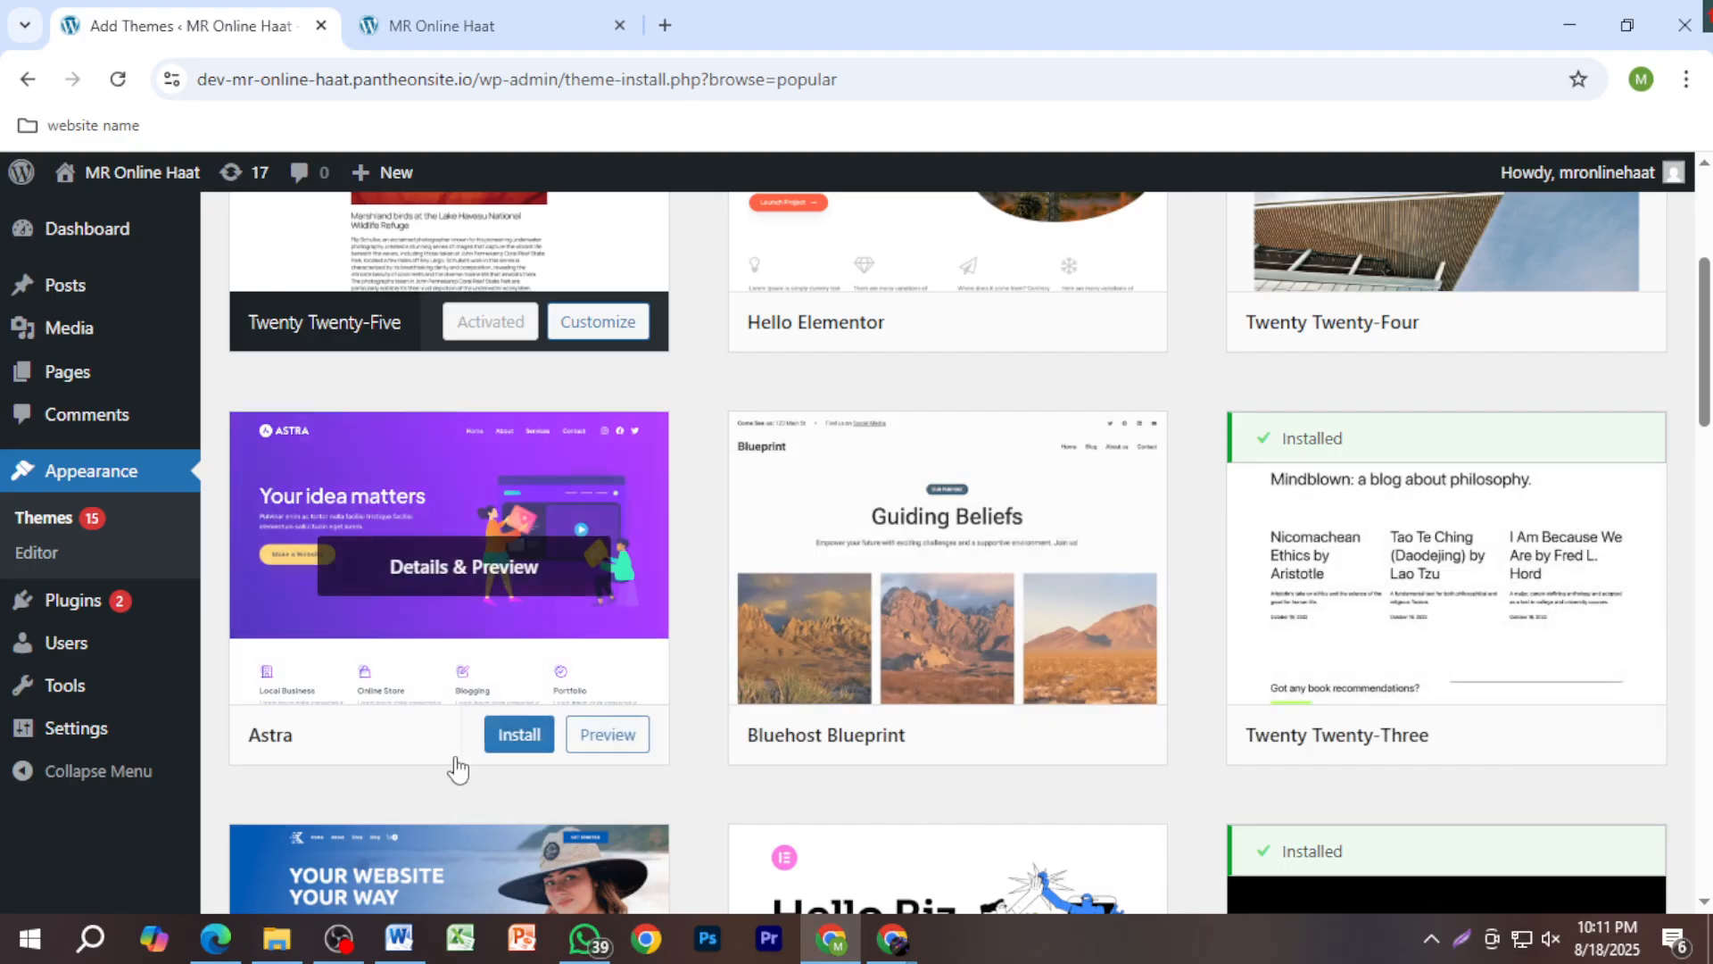
click(514, 740)
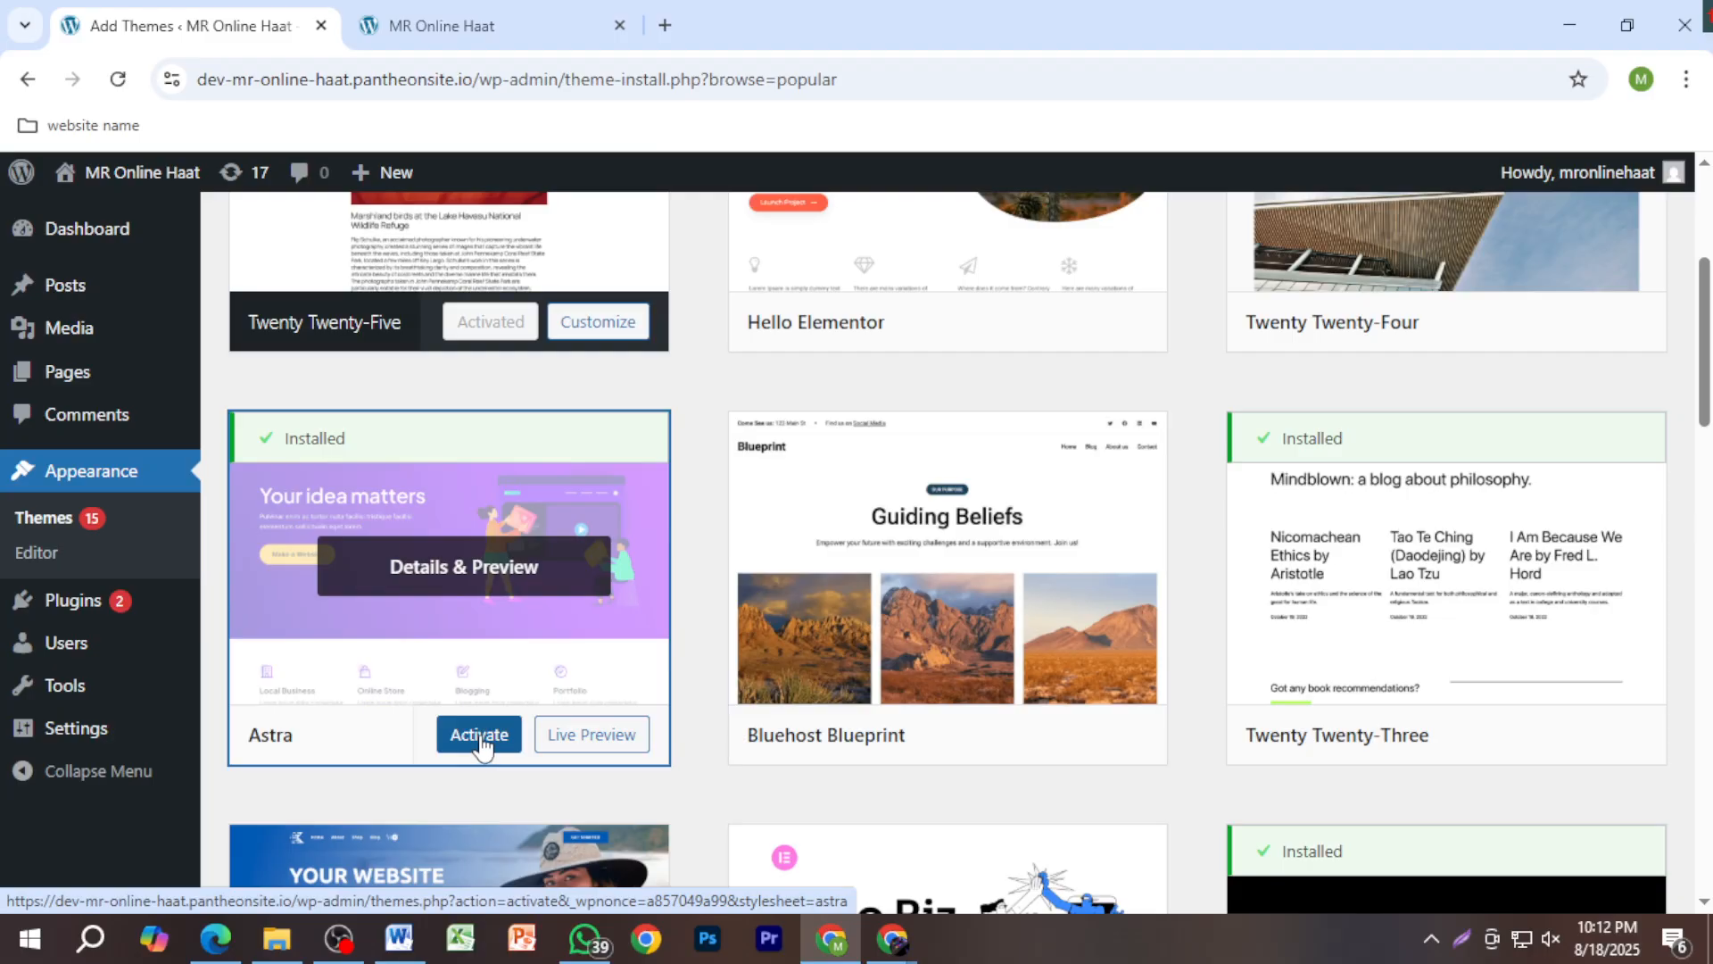
click(482, 740)
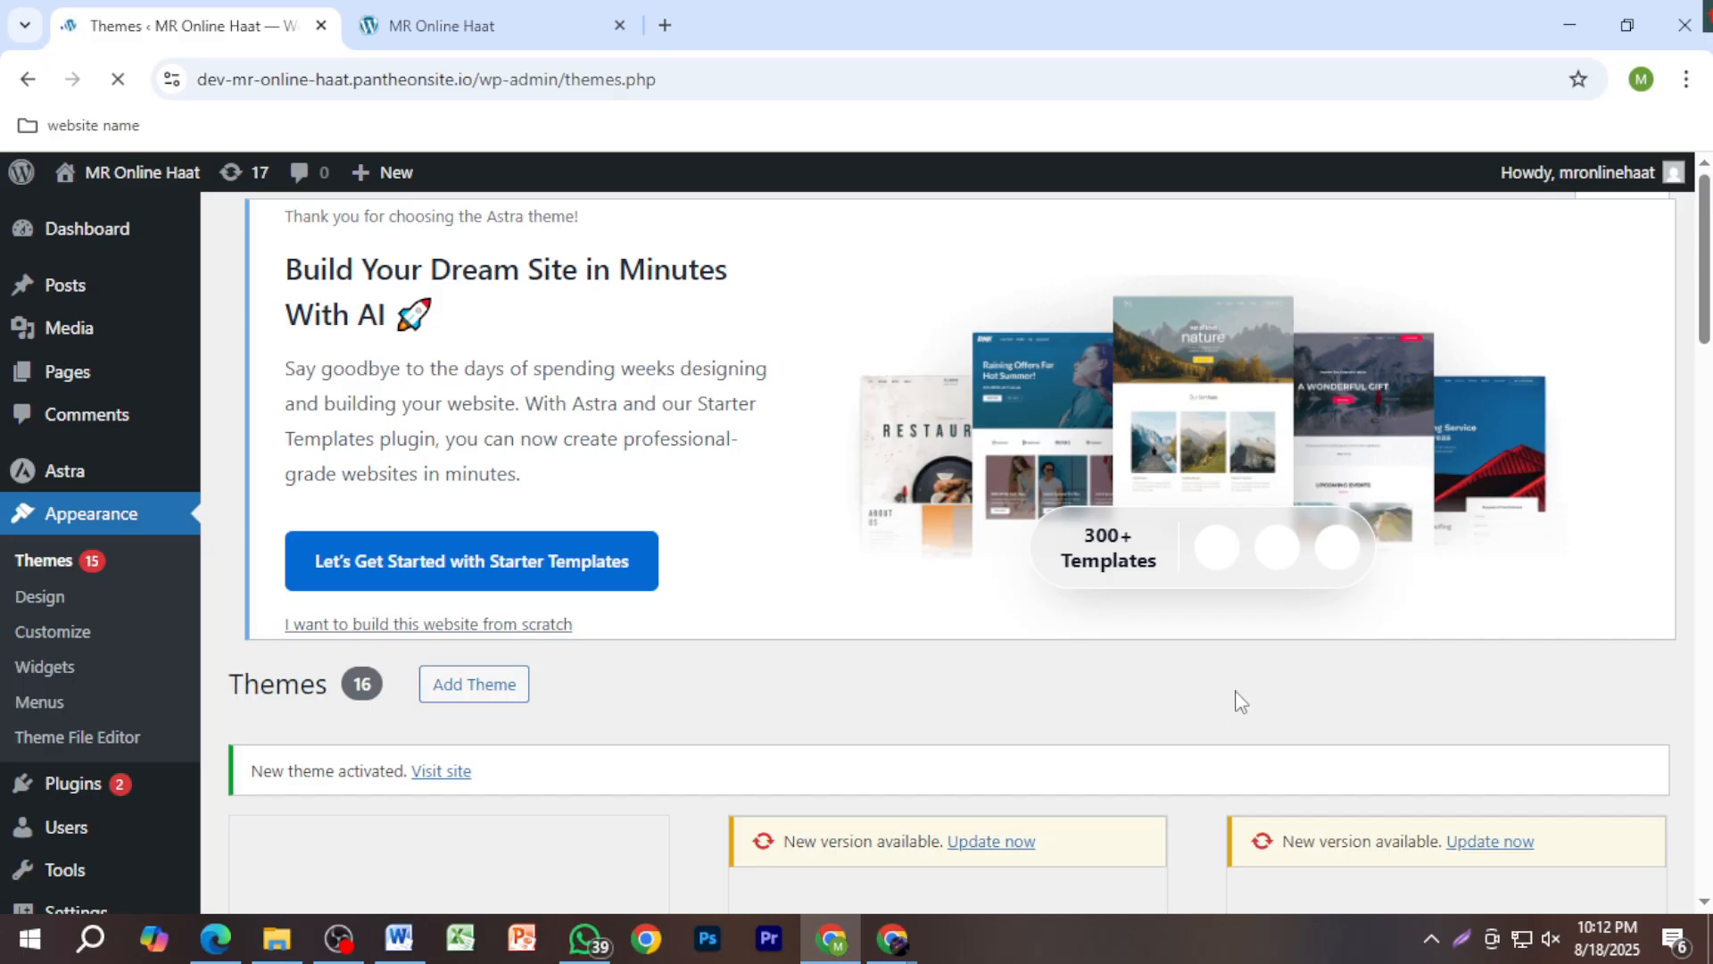
Step: Check the Blog tab, return to Themes, and minimize the Google Meet window
scroll(1224, 705, down, 5)
scroll(1224, 723, up, 5)
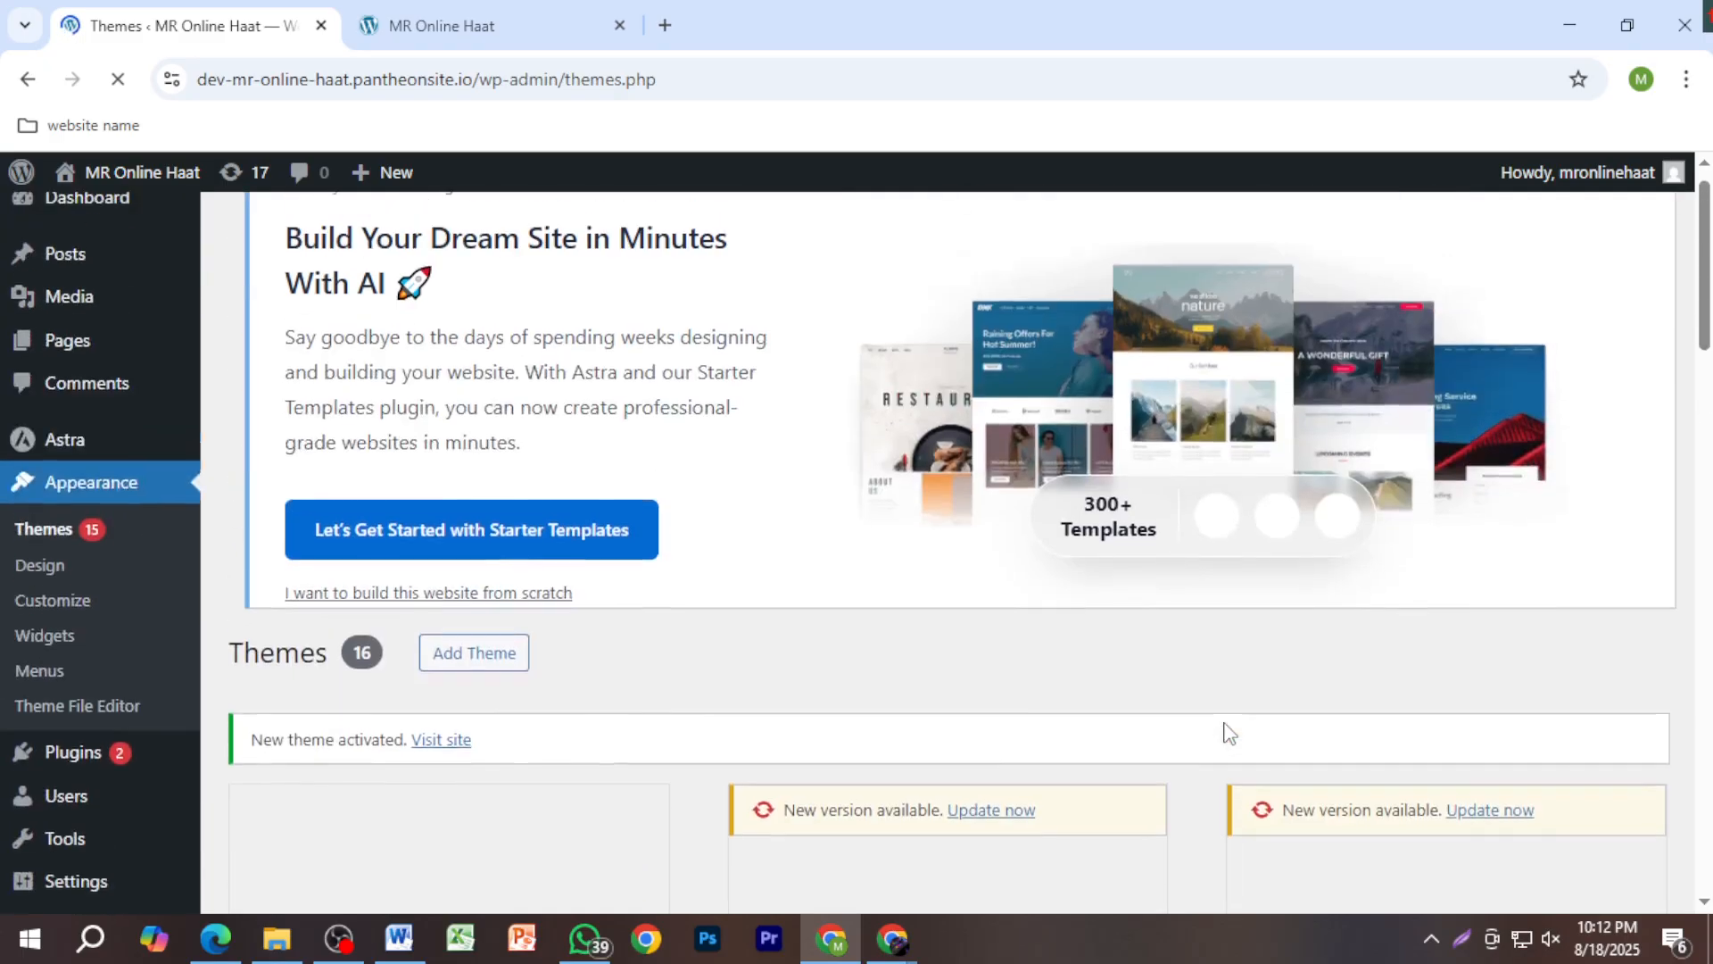
click(459, 21)
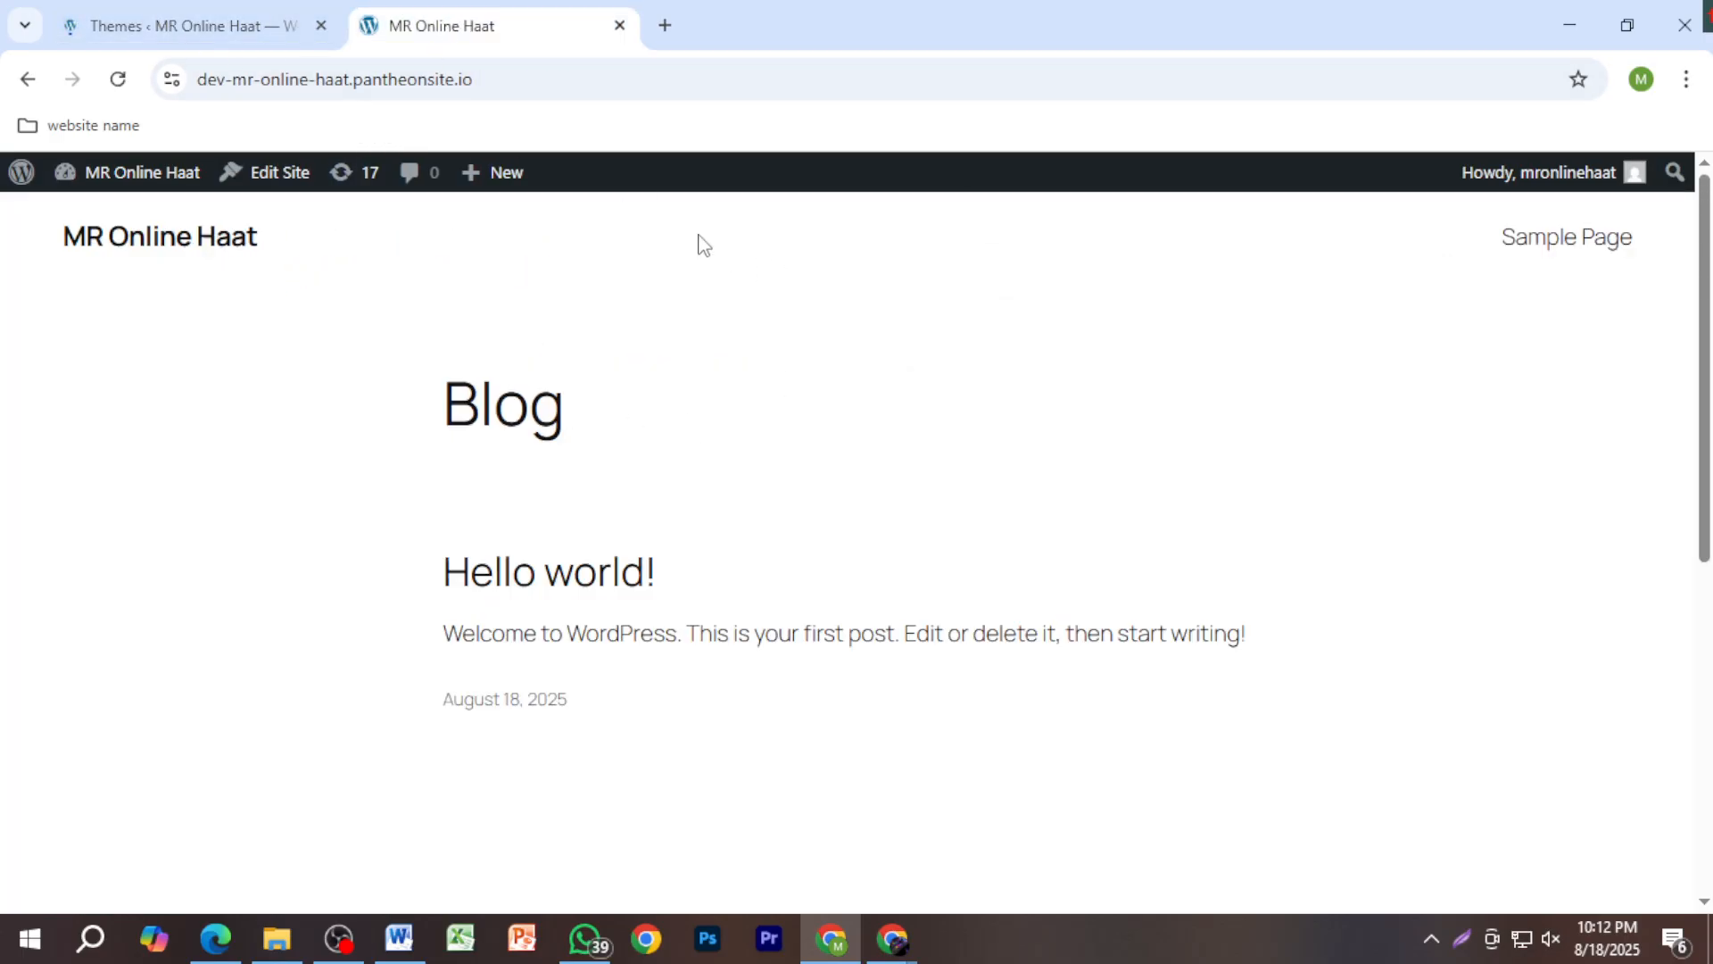
click(187, 35)
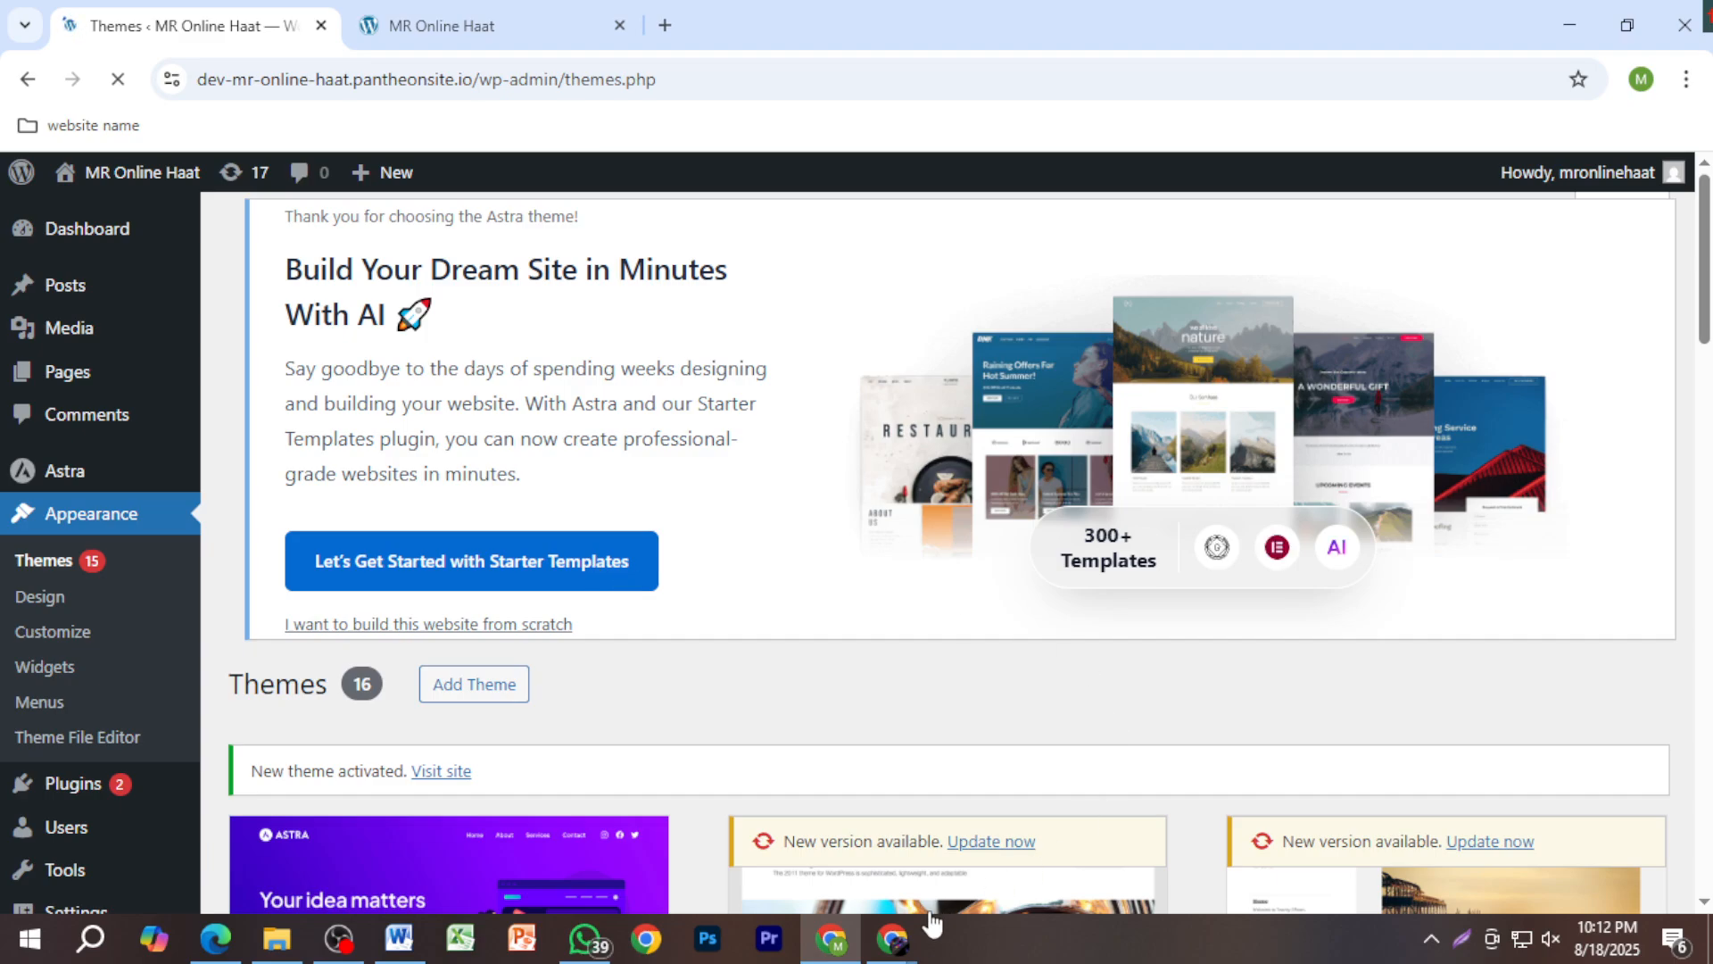
mouse_move(906, 944)
click(800, 827)
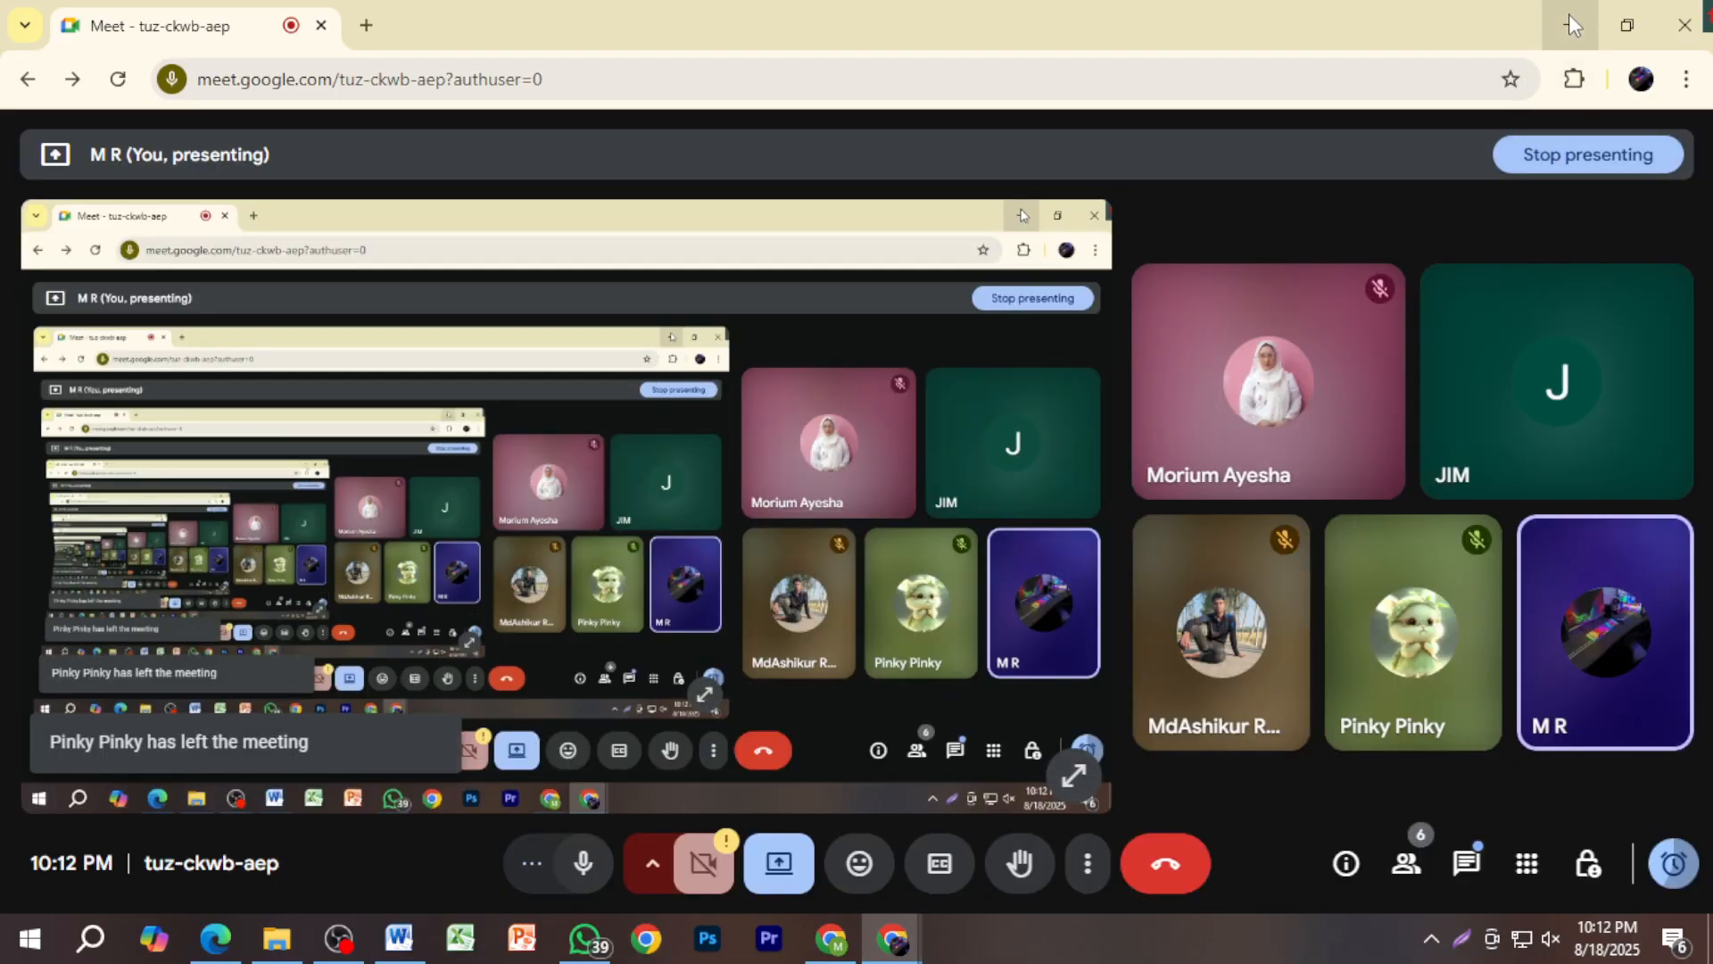
click(1570, 25)
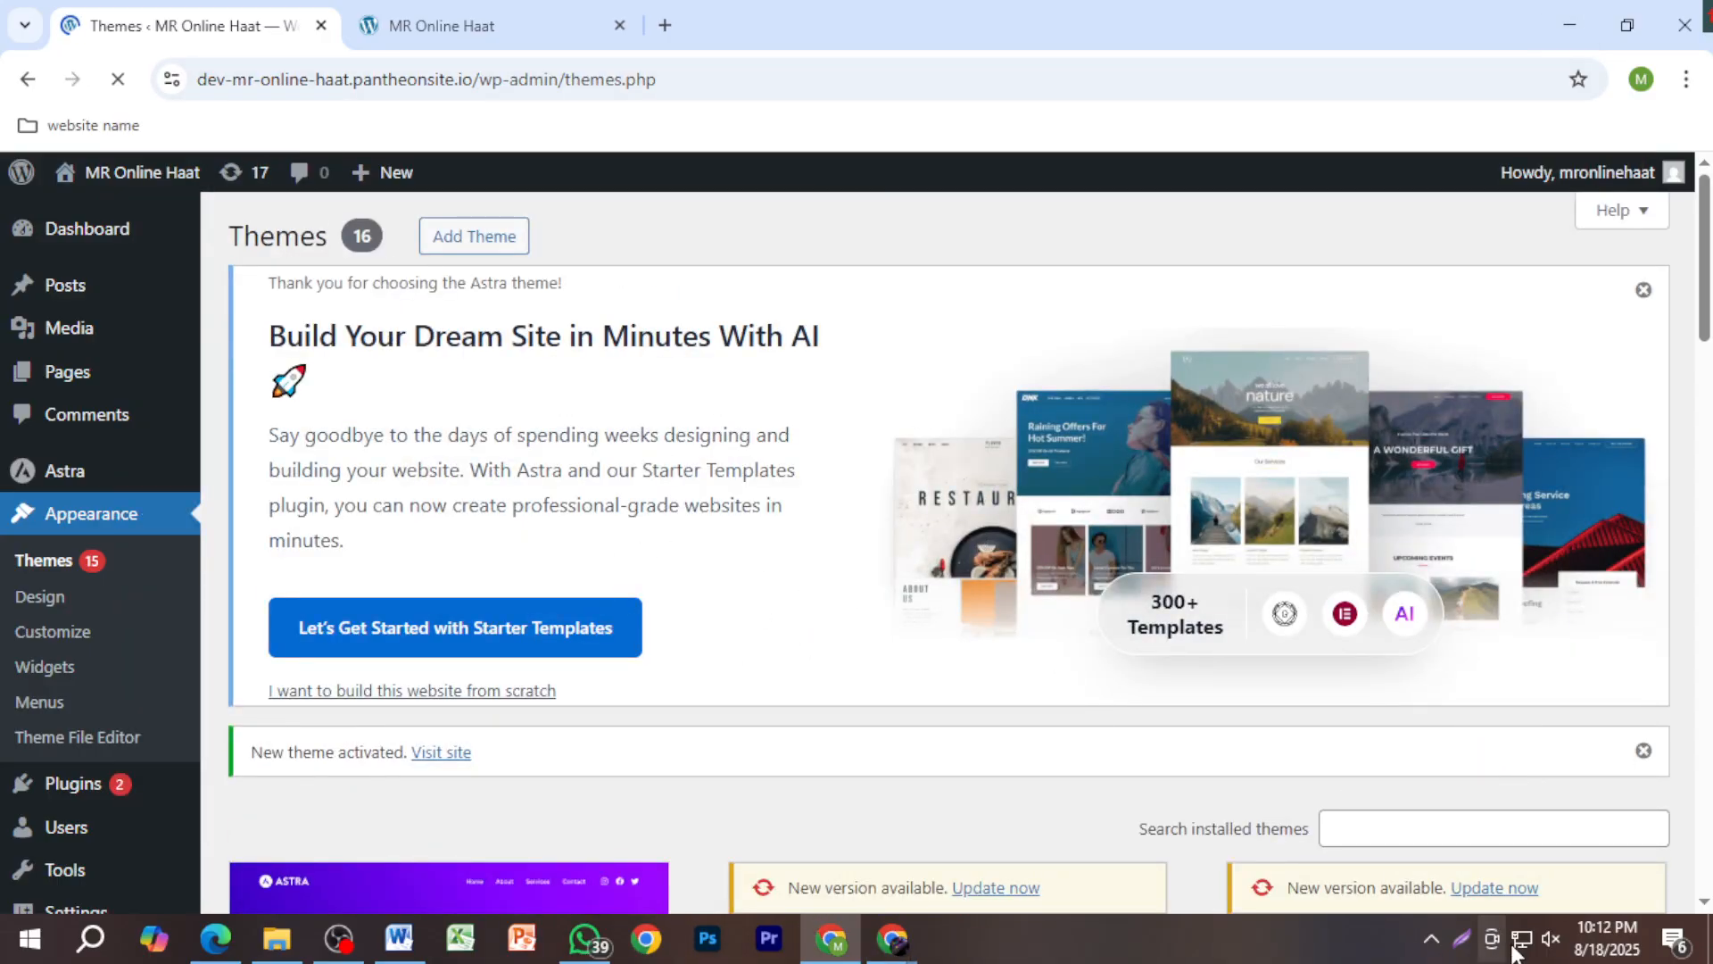
Step: Raise the microphone input level in Windows Sound recording properties and confirm
right_click(1550, 938)
click(1519, 875)
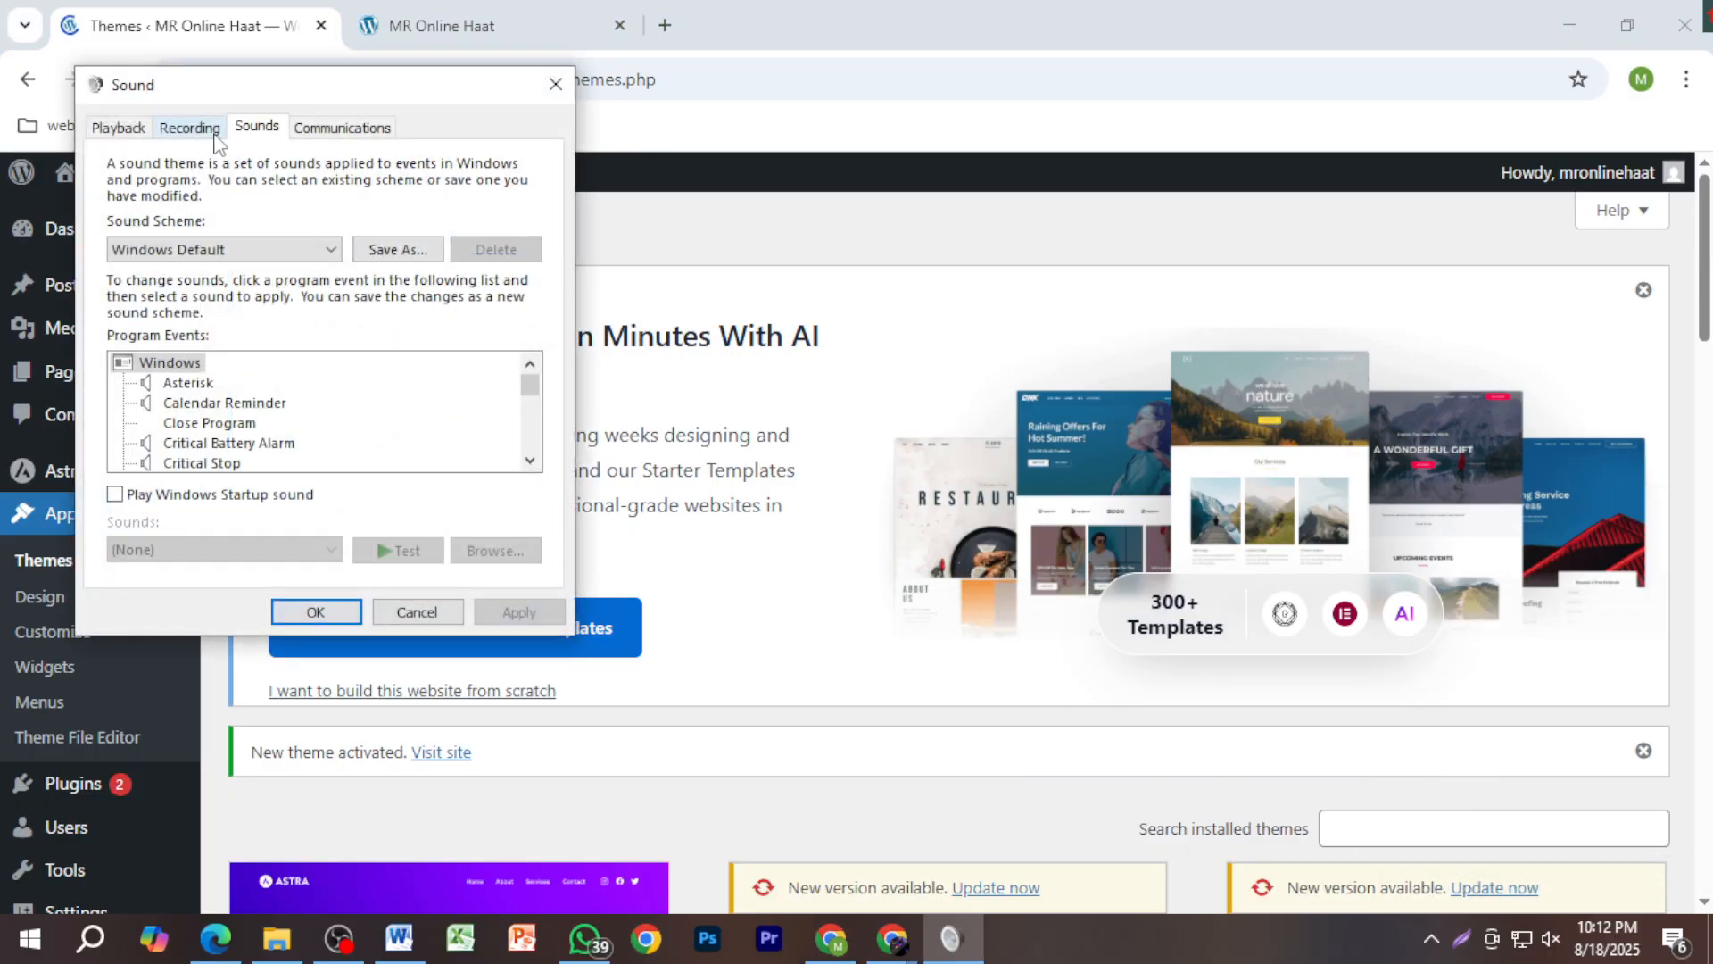
click(186, 127)
double_click(280, 230)
click(268, 223)
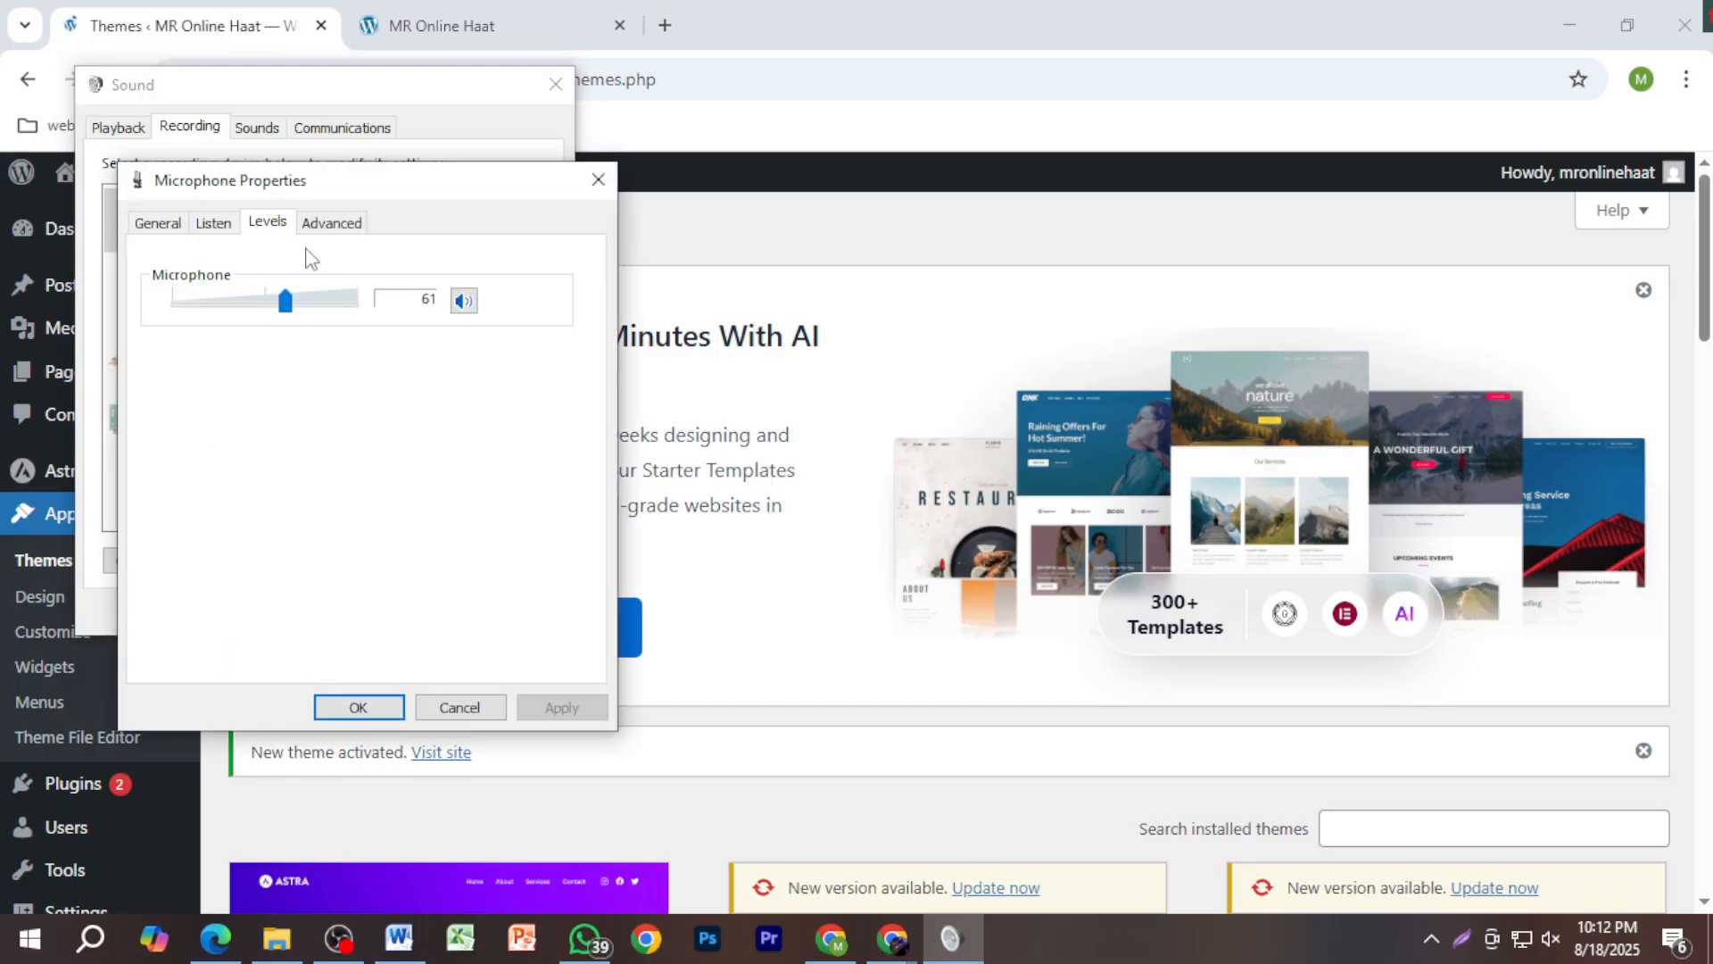
mouse_move(322, 306)
mouse_down()
mouse_move(354, 301)
mouse_move(333, 319)
mouse_up()
click(364, 706)
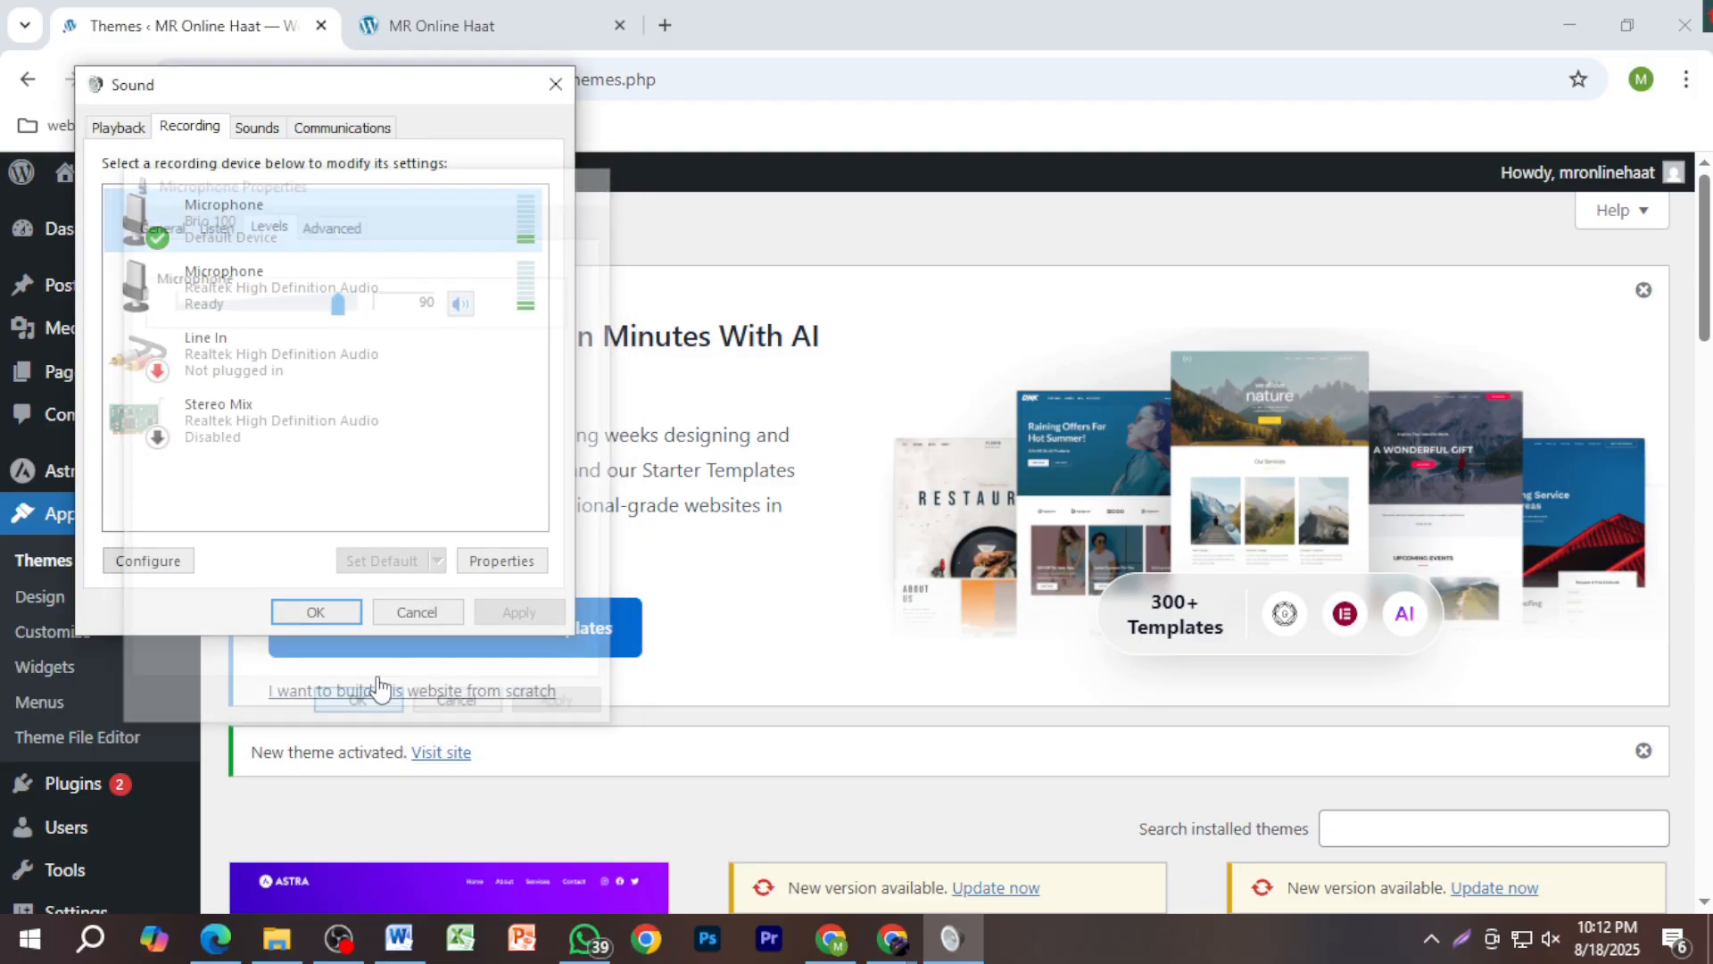
click(351, 611)
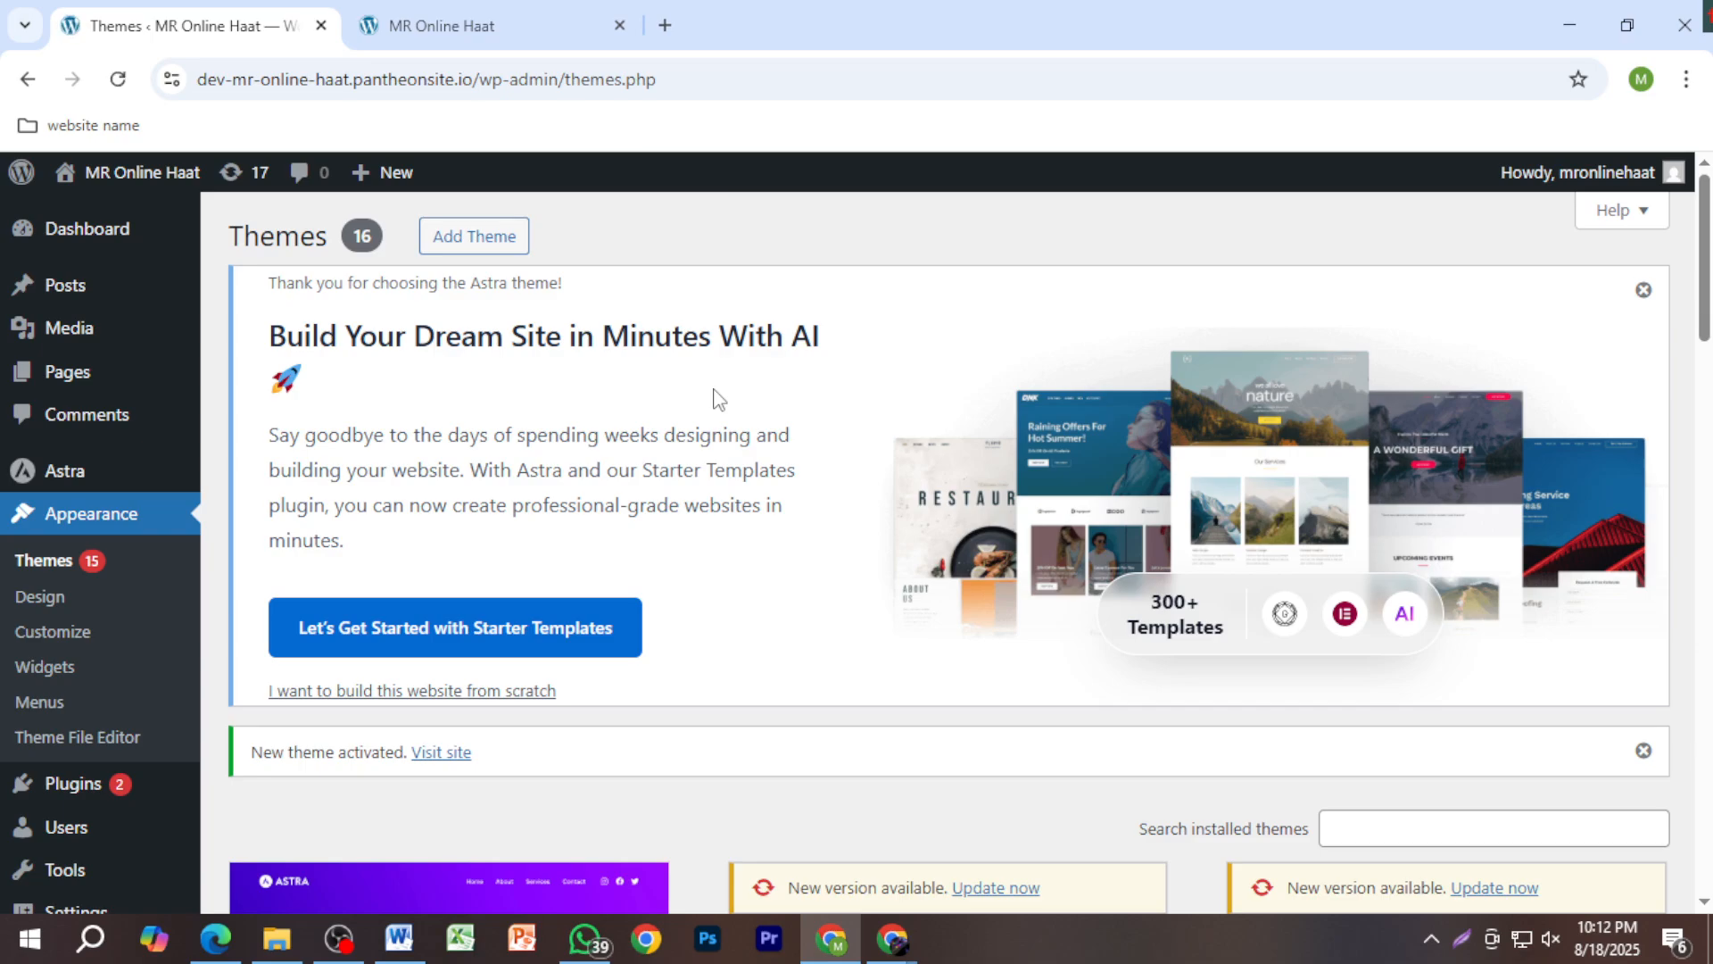
Step: Glance at the live site, then launch Starter Templates from the Astra banner on Themes
click(470, 26)
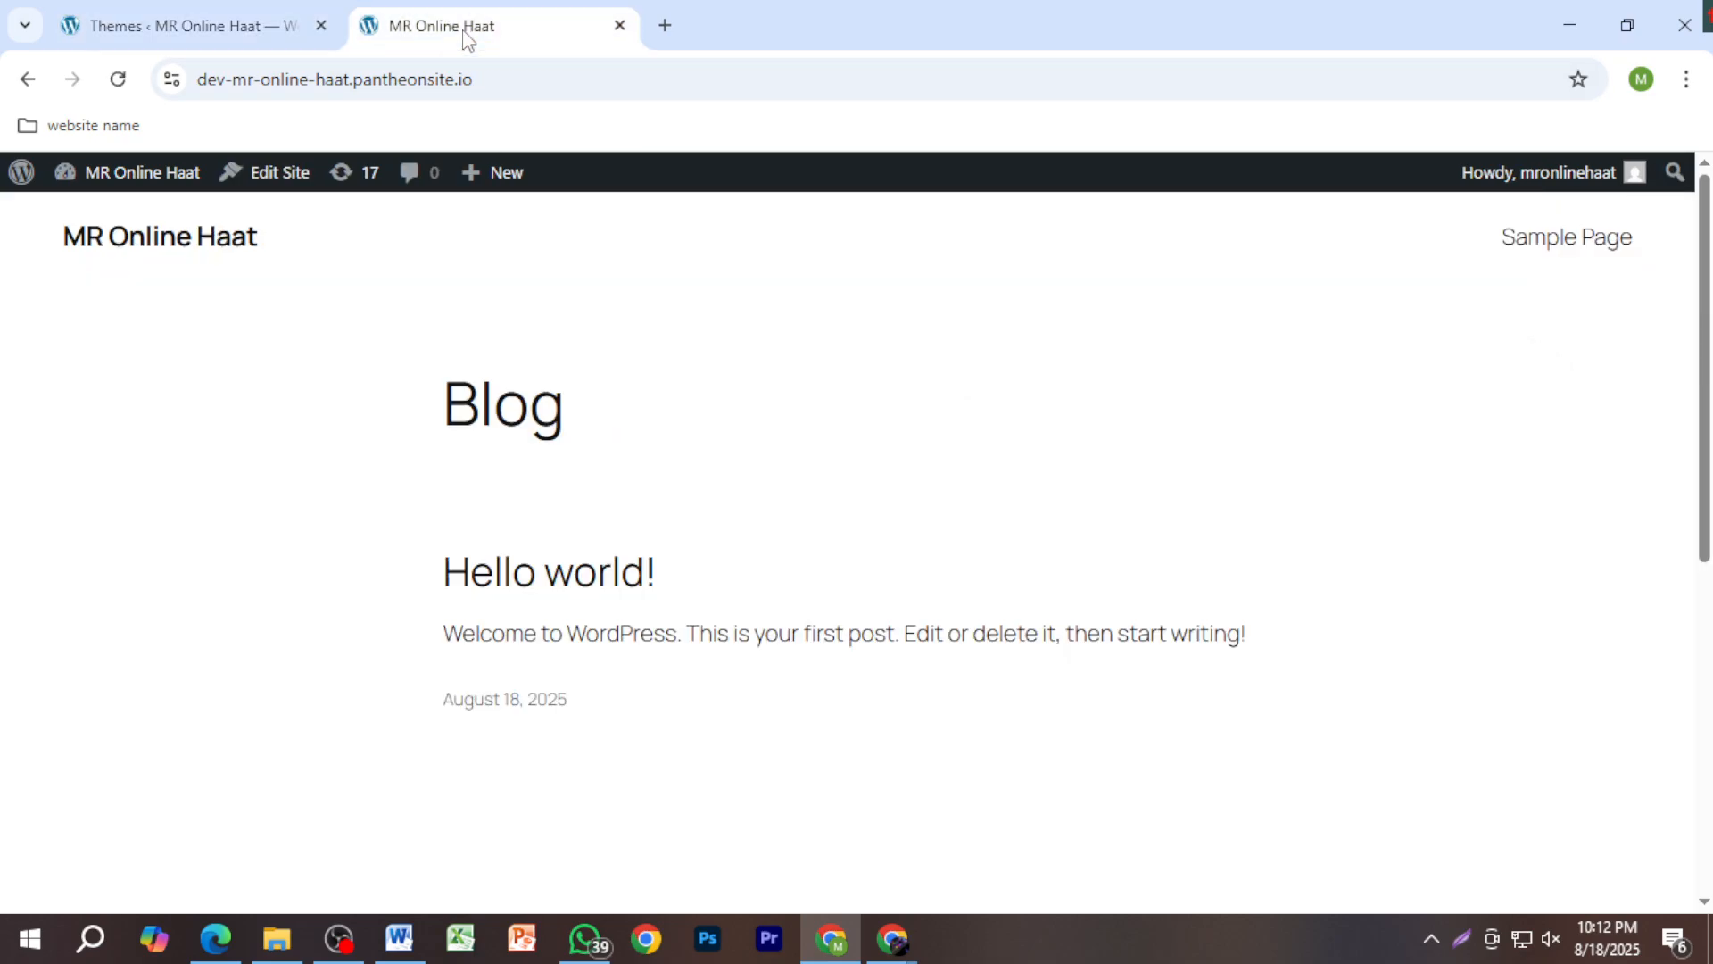
click(234, 33)
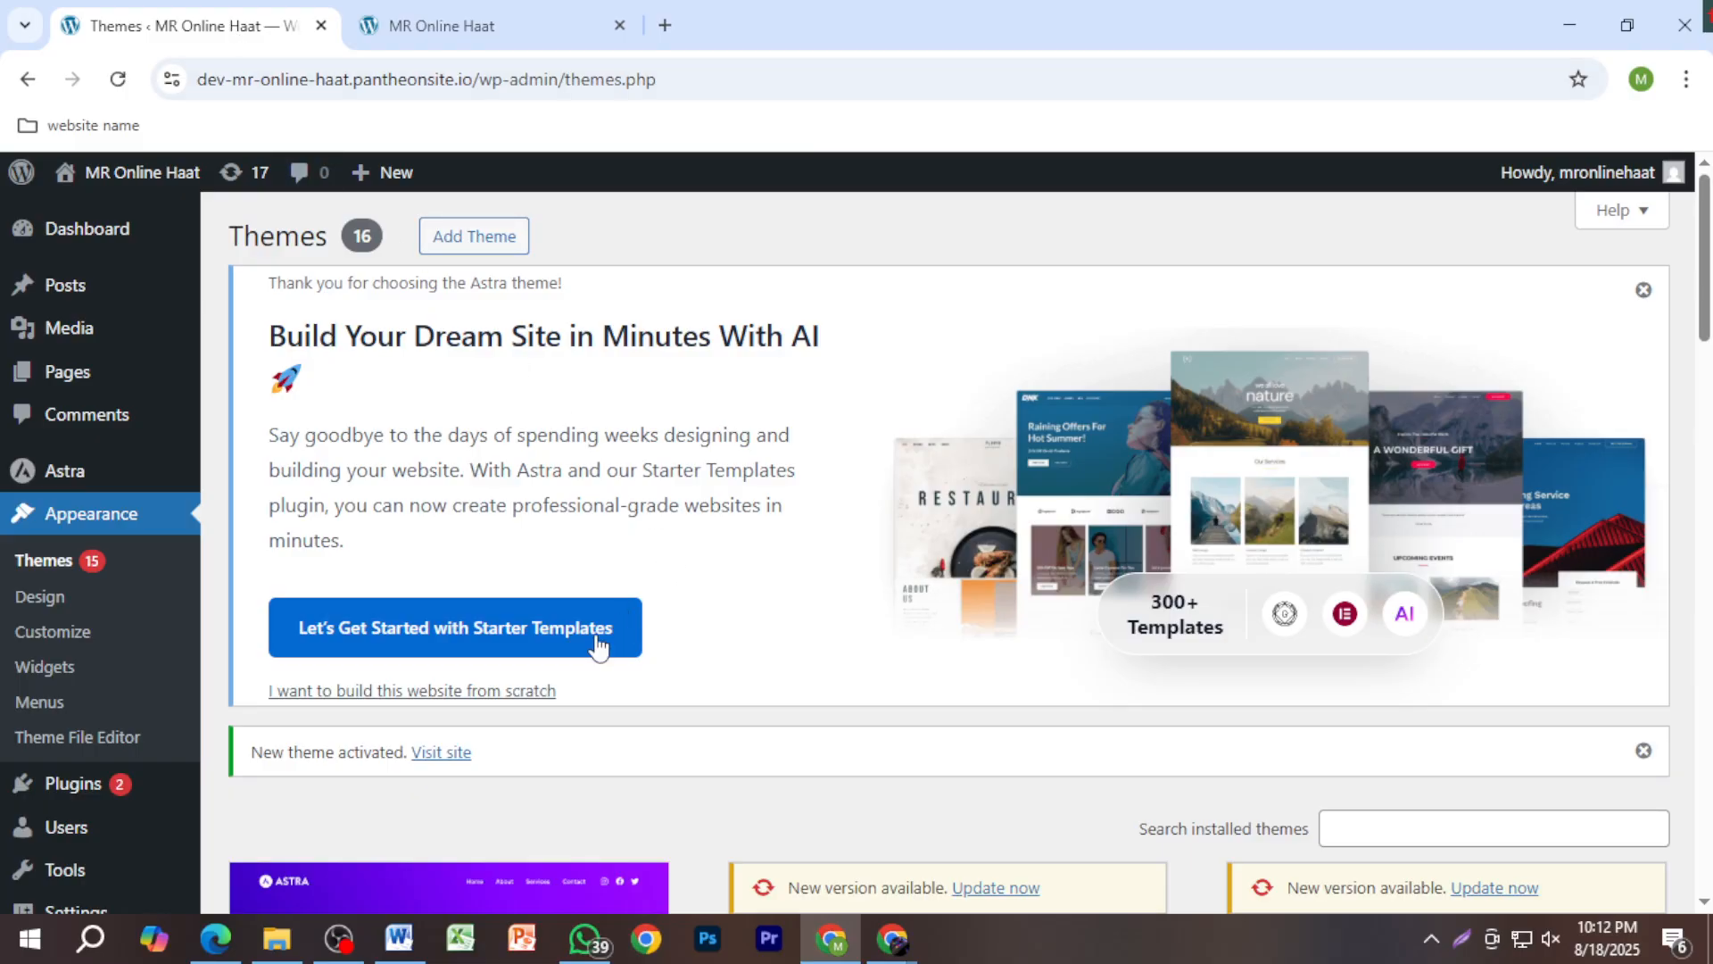
scroll(625, 642, down, 5)
scroll(625, 639, up, 4)
click(543, 526)
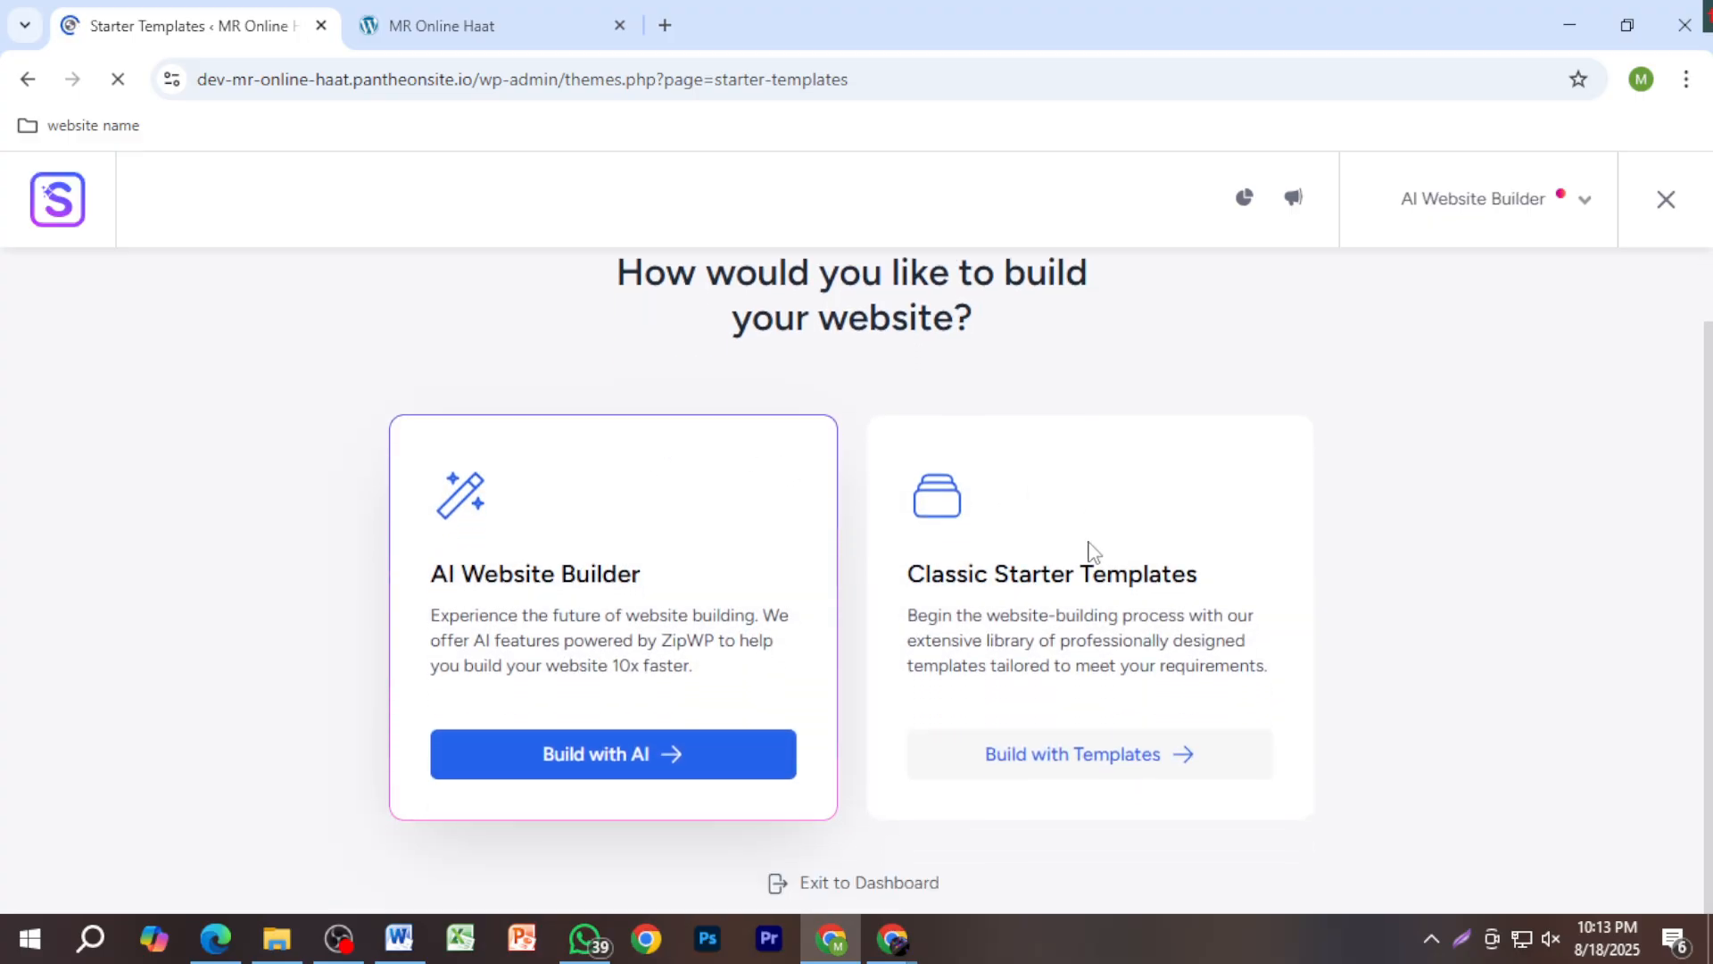
Step: Capture a screenshot of the two website-building choice cards
key(Print)
drag(1308, 732, 1341, 850)
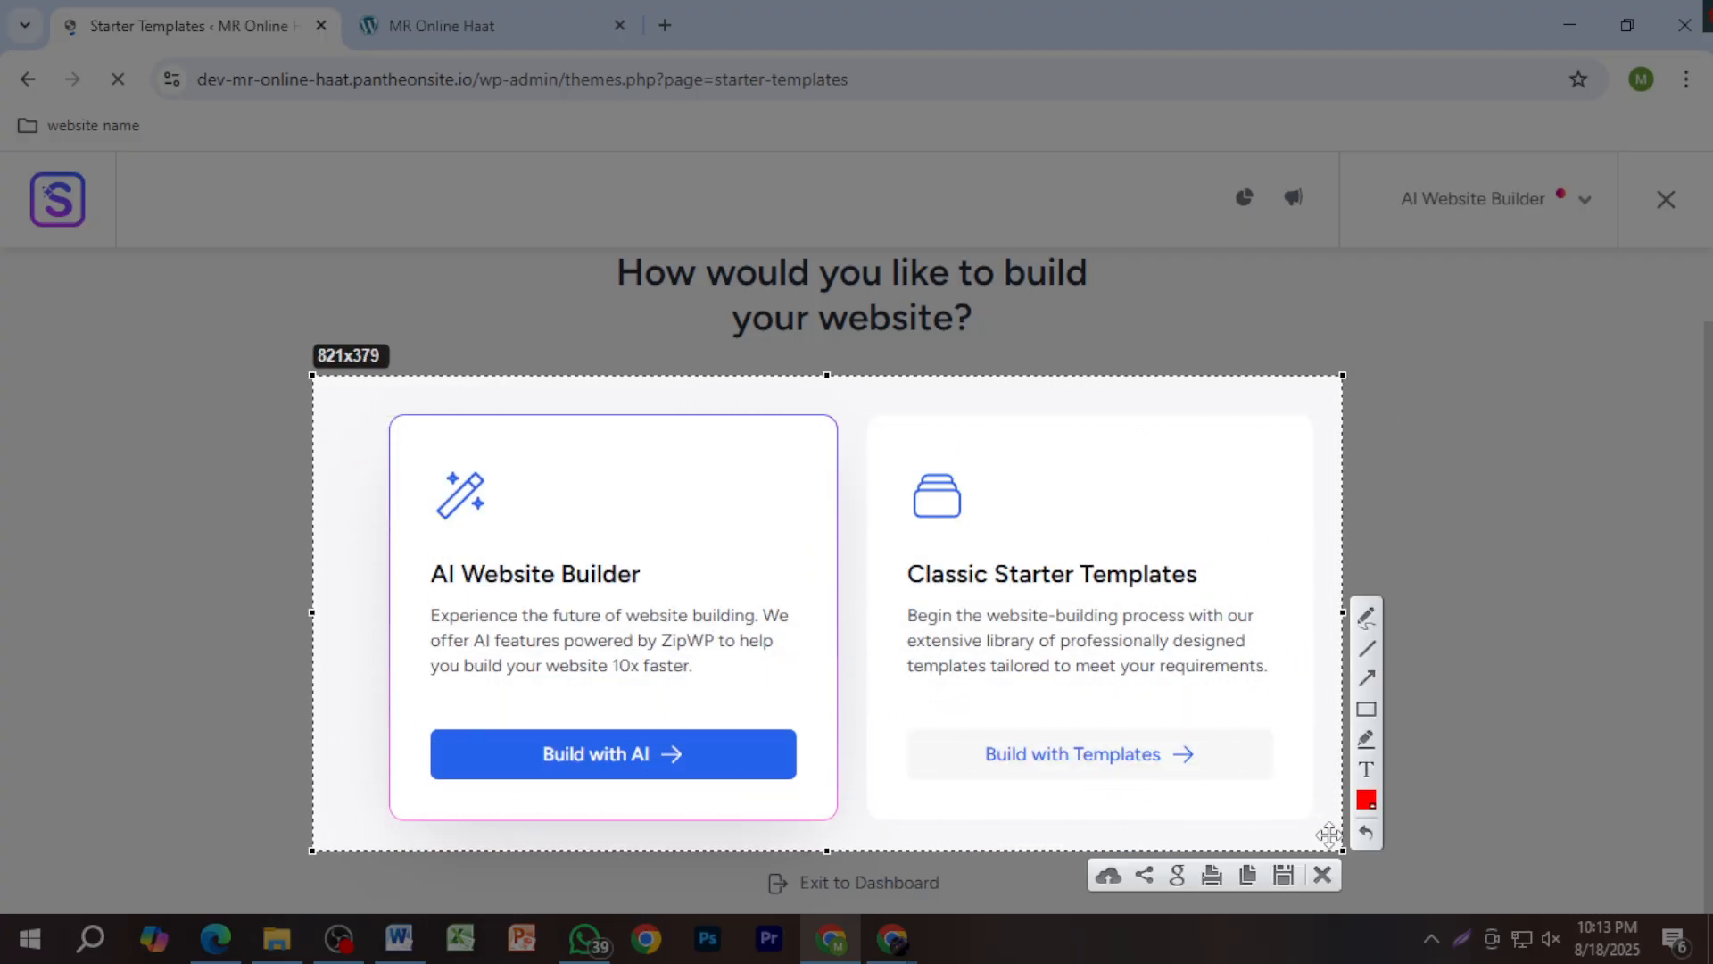
click(1324, 877)
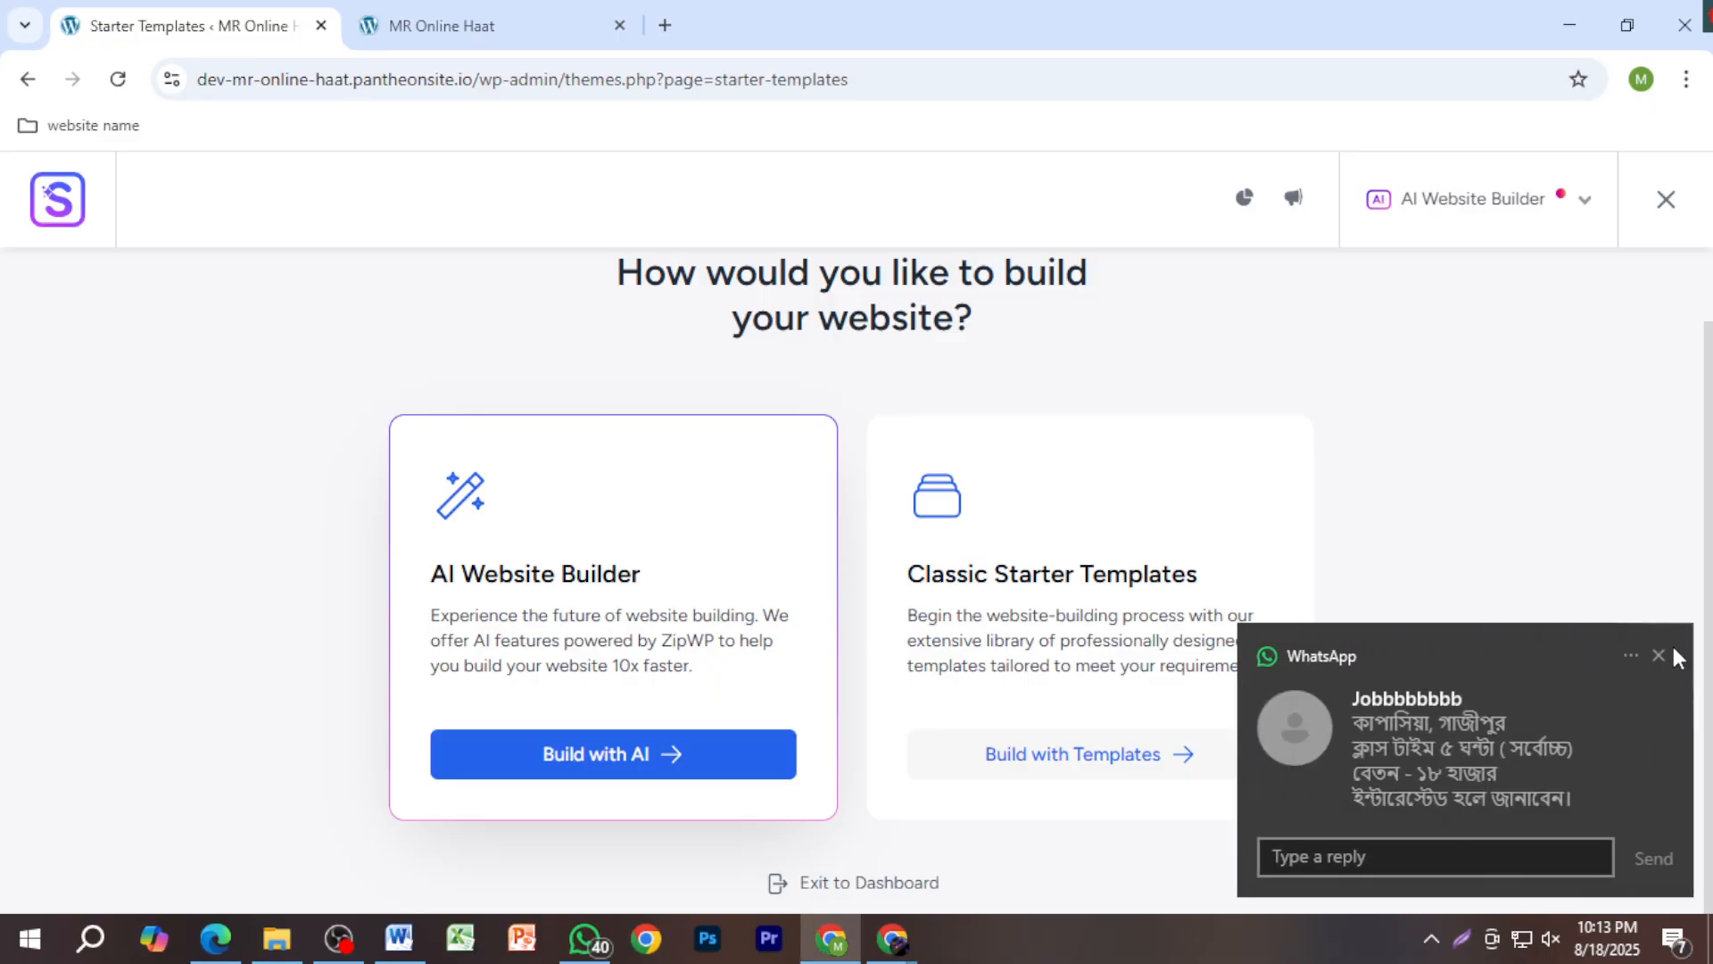
Step: Dismiss the WhatsApp notification and choose classic Starter Templates with Elementor as page builder
click(1658, 655)
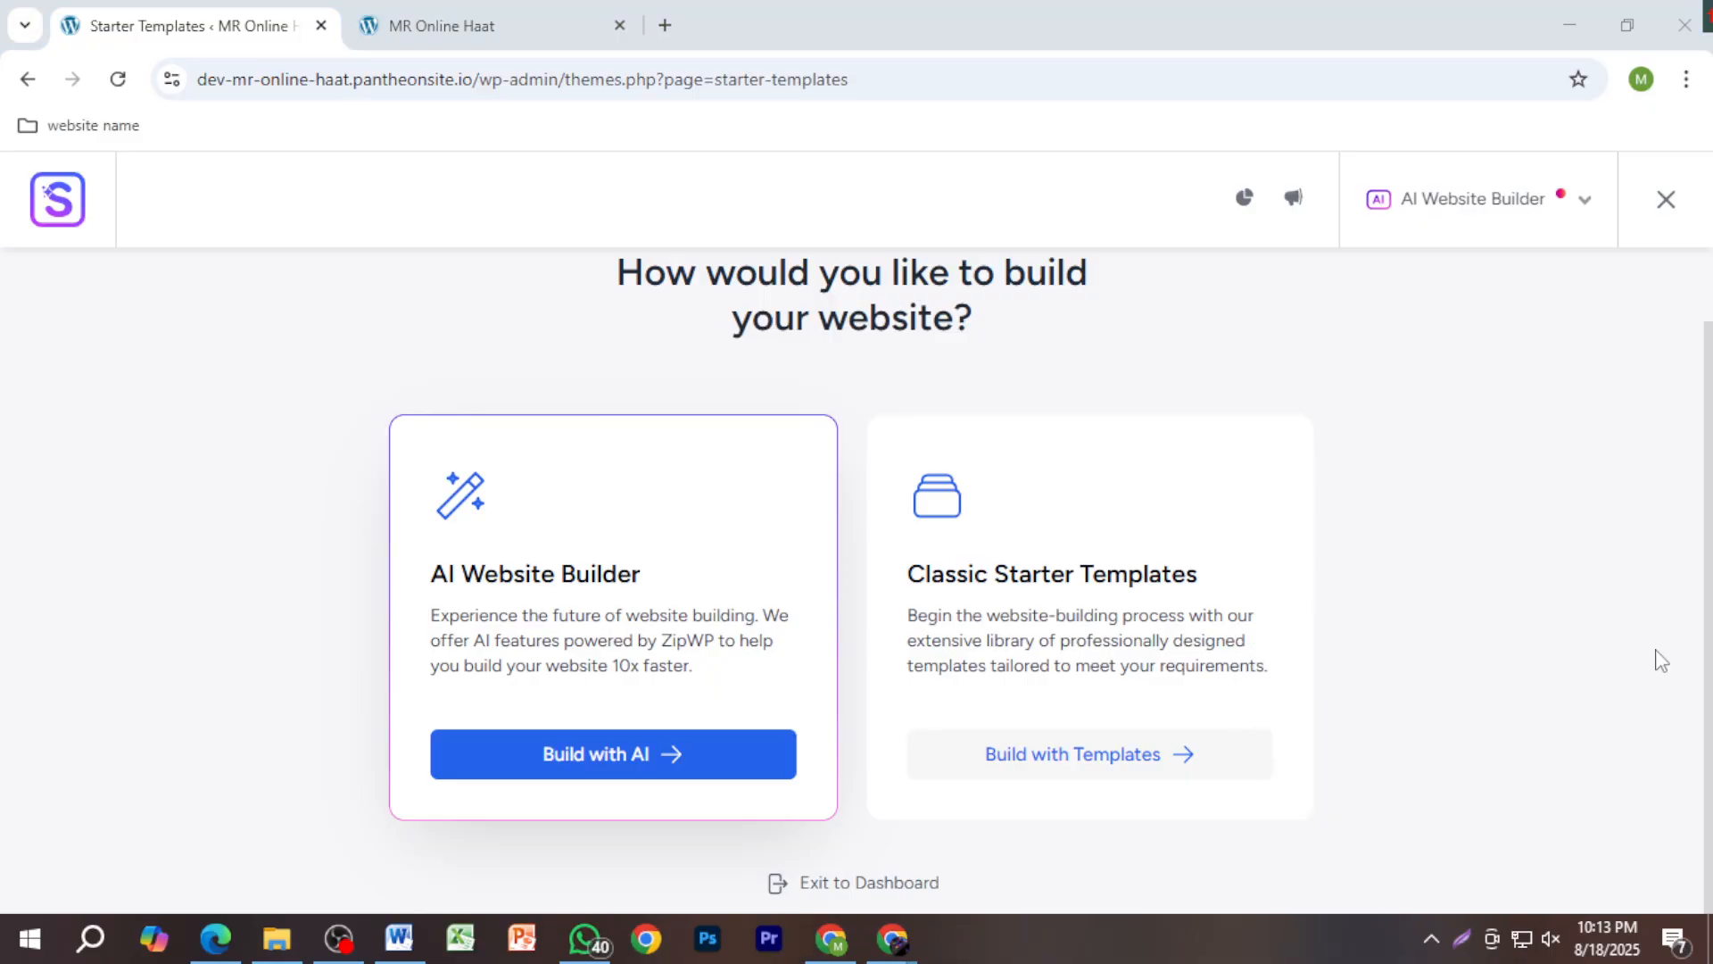
click(1111, 767)
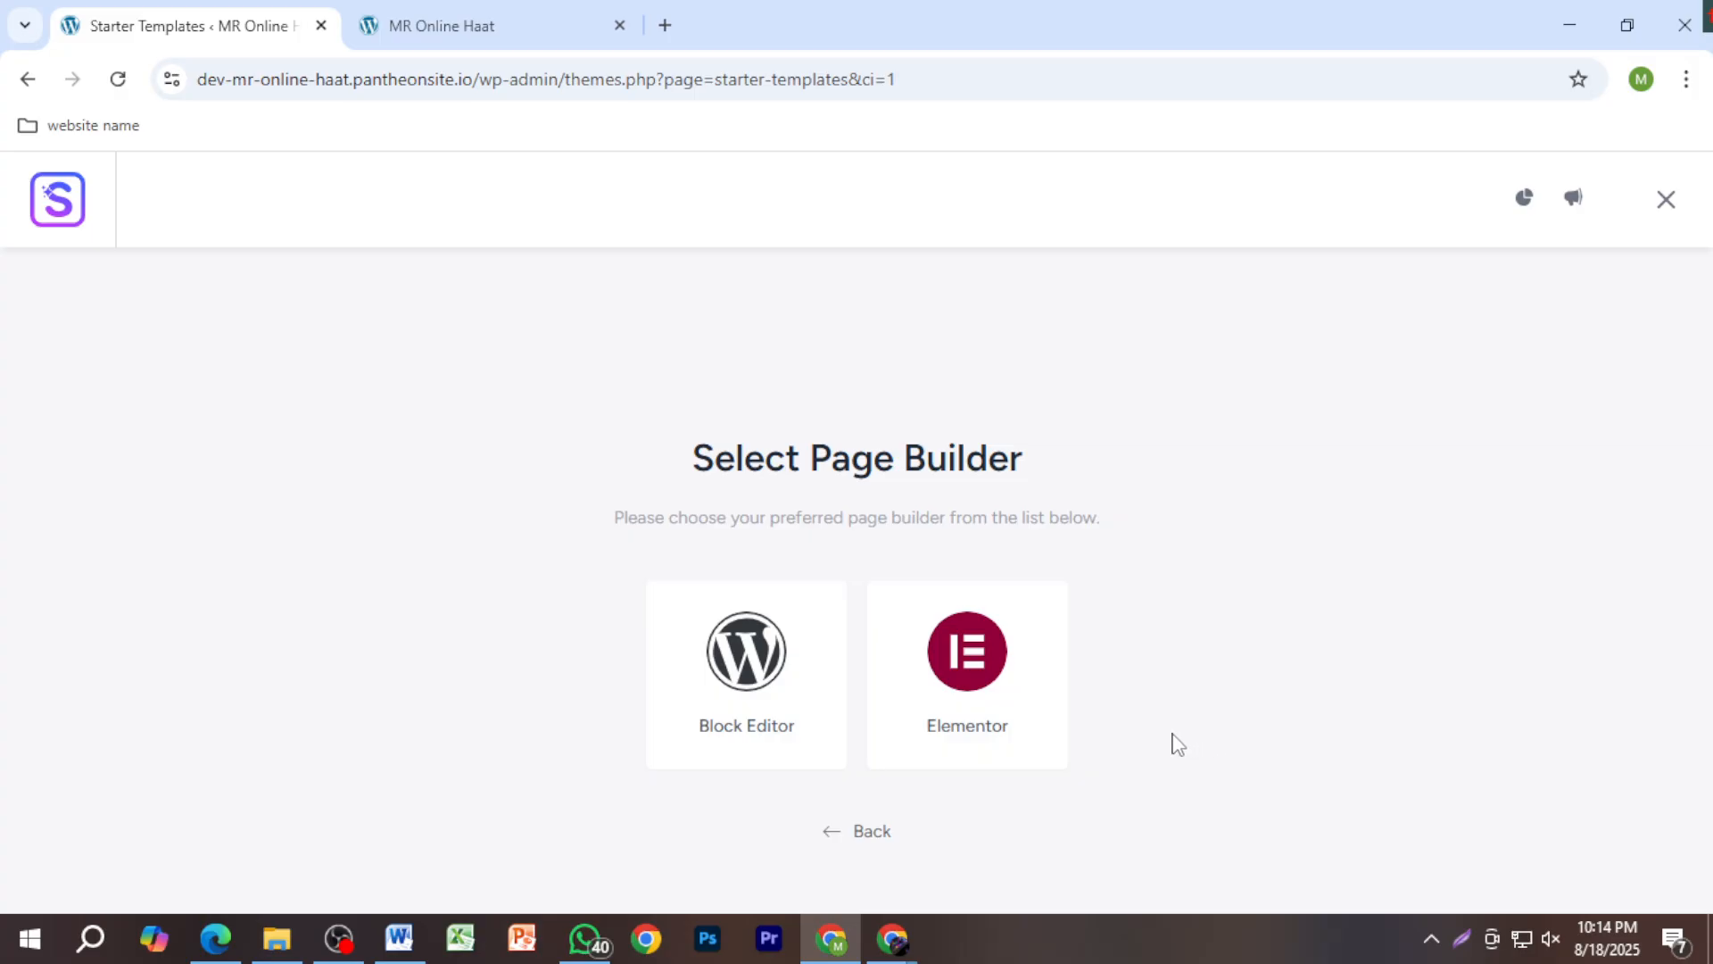
click(991, 698)
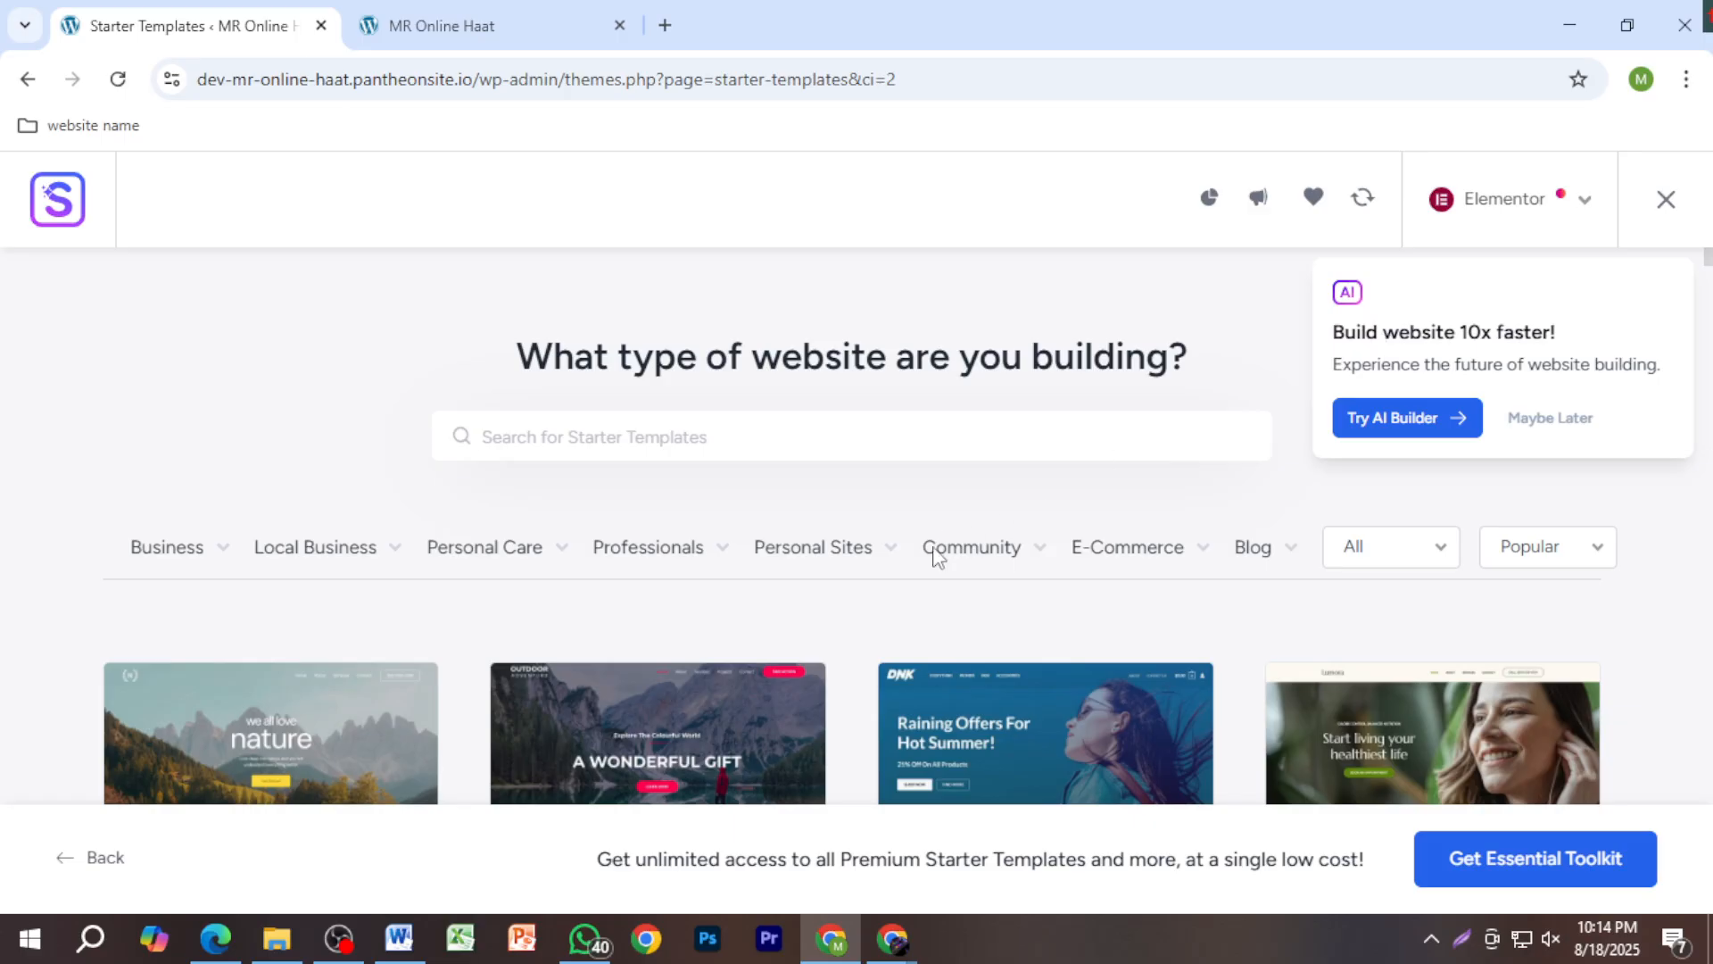
scroll(935, 556, down, 1)
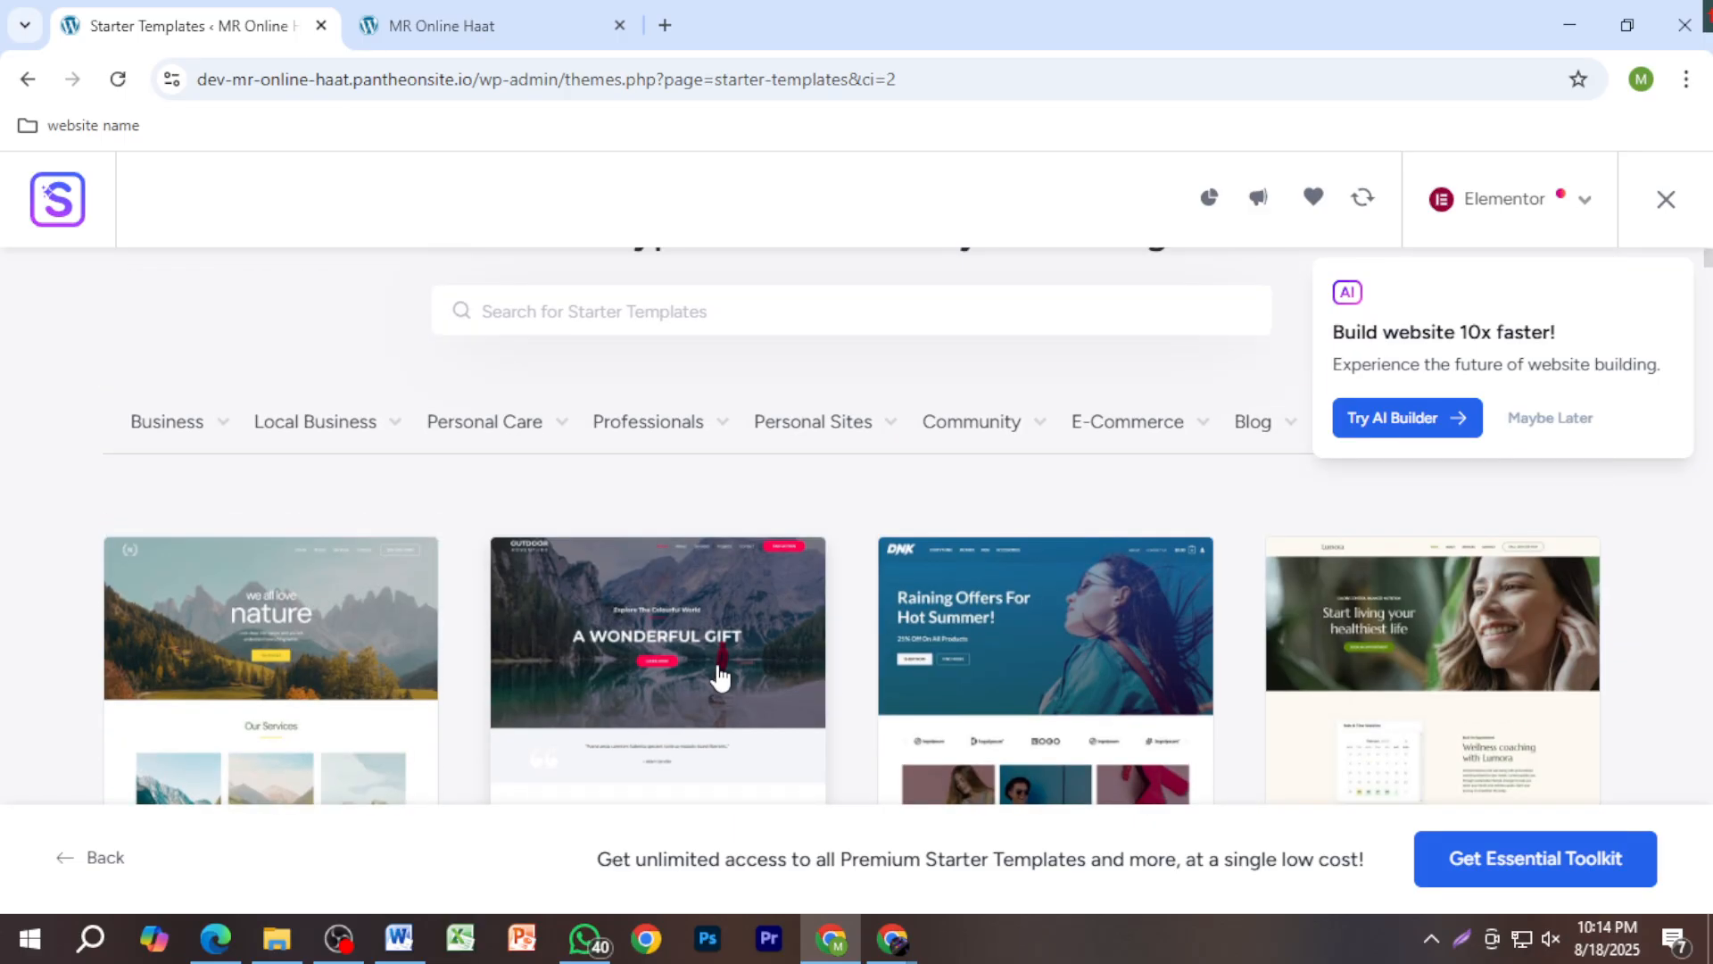
scroll(929, 712, down, 3)
scroll(949, 719, down, 3)
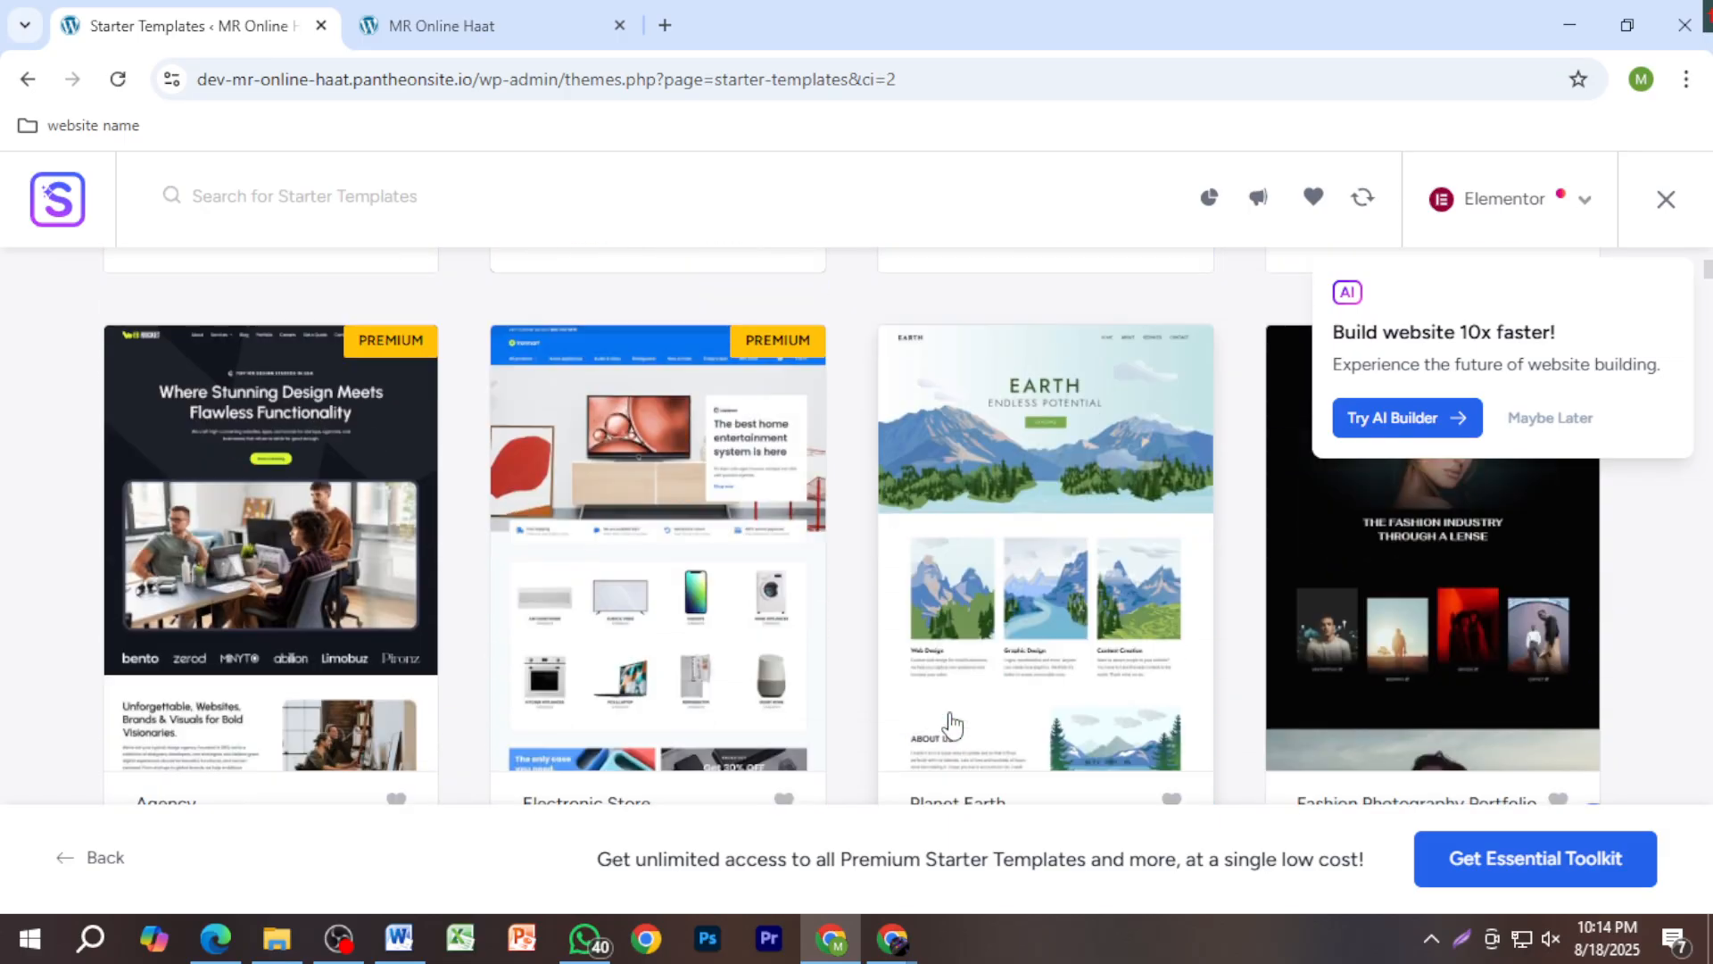
scroll(952, 725, up, 2)
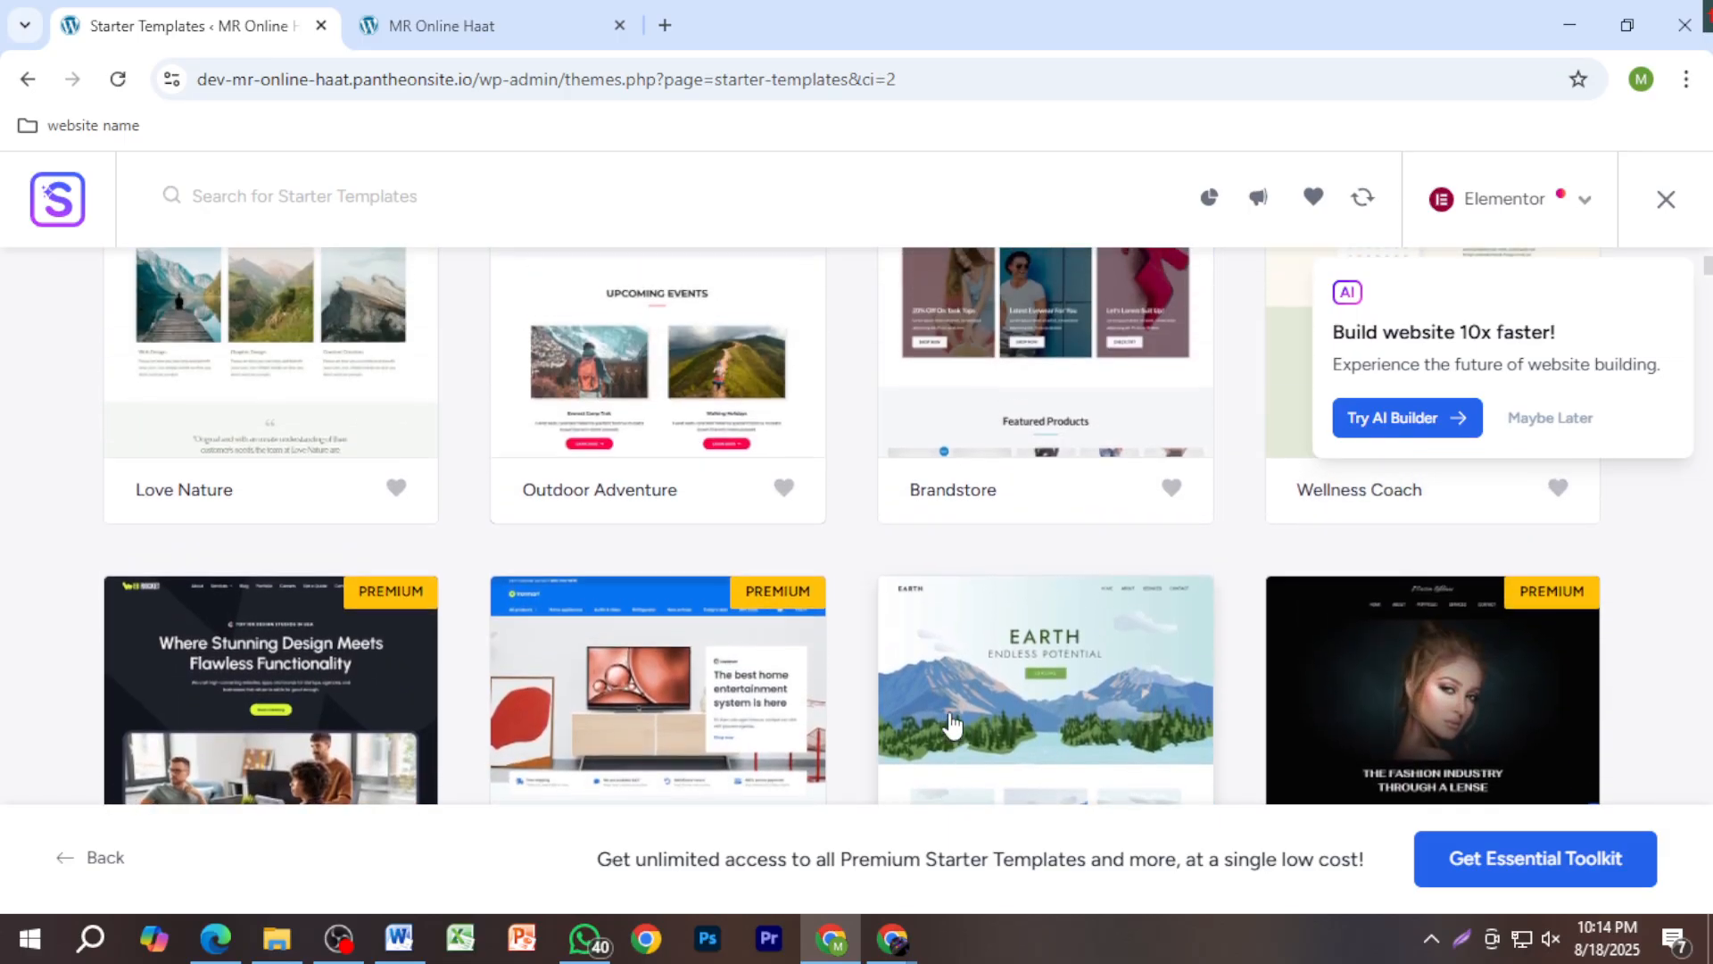
scroll(951, 724, up, 2)
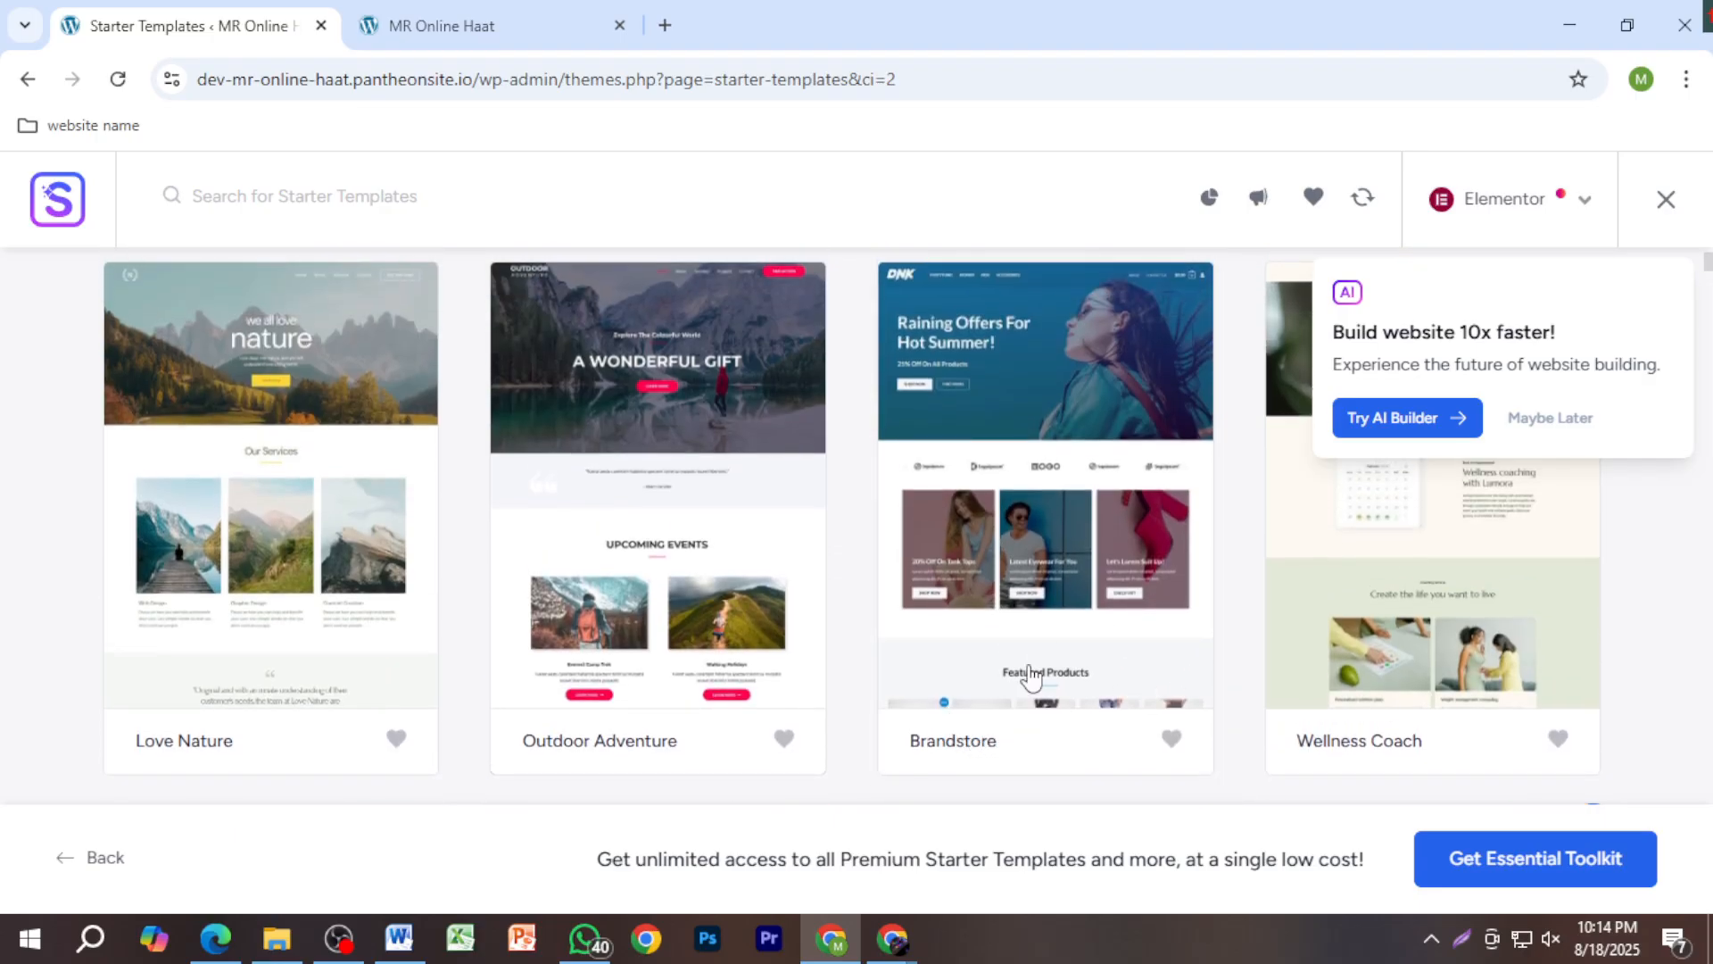
scroll(1017, 714, up, 2)
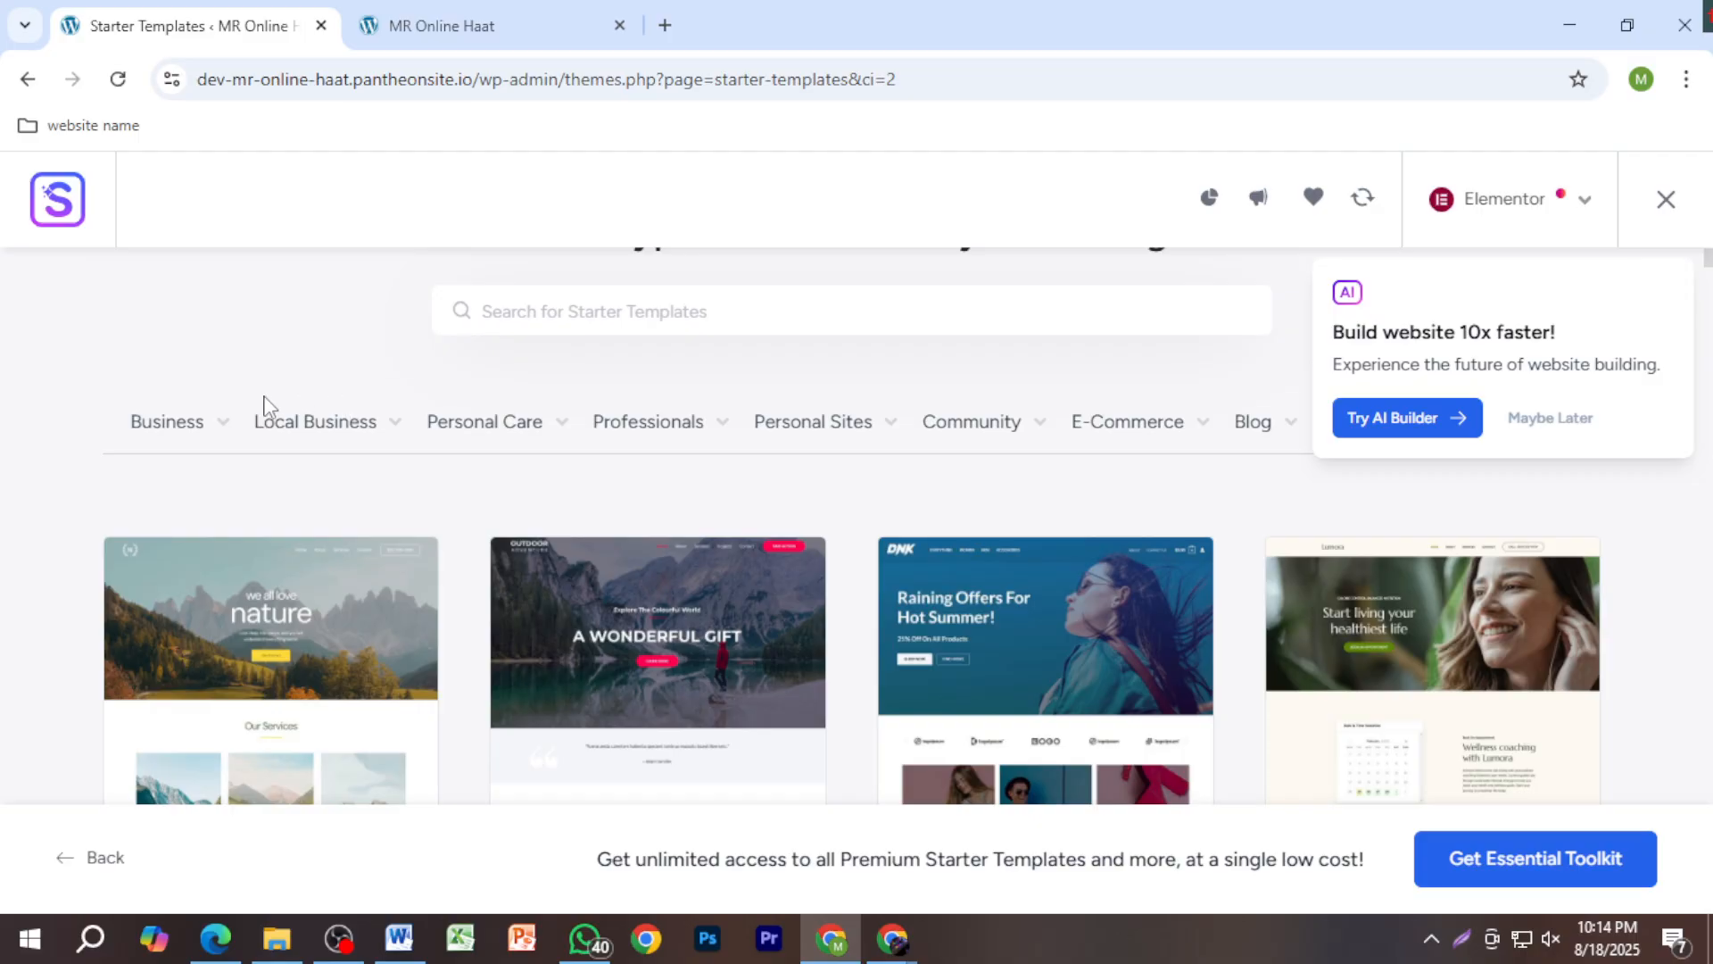
Step: Scroll through the Starter Templates gallery to find the Brandstore design among Love Nature, Outdoor Adventure and Wellness Coach
mouse_move(203, 444)
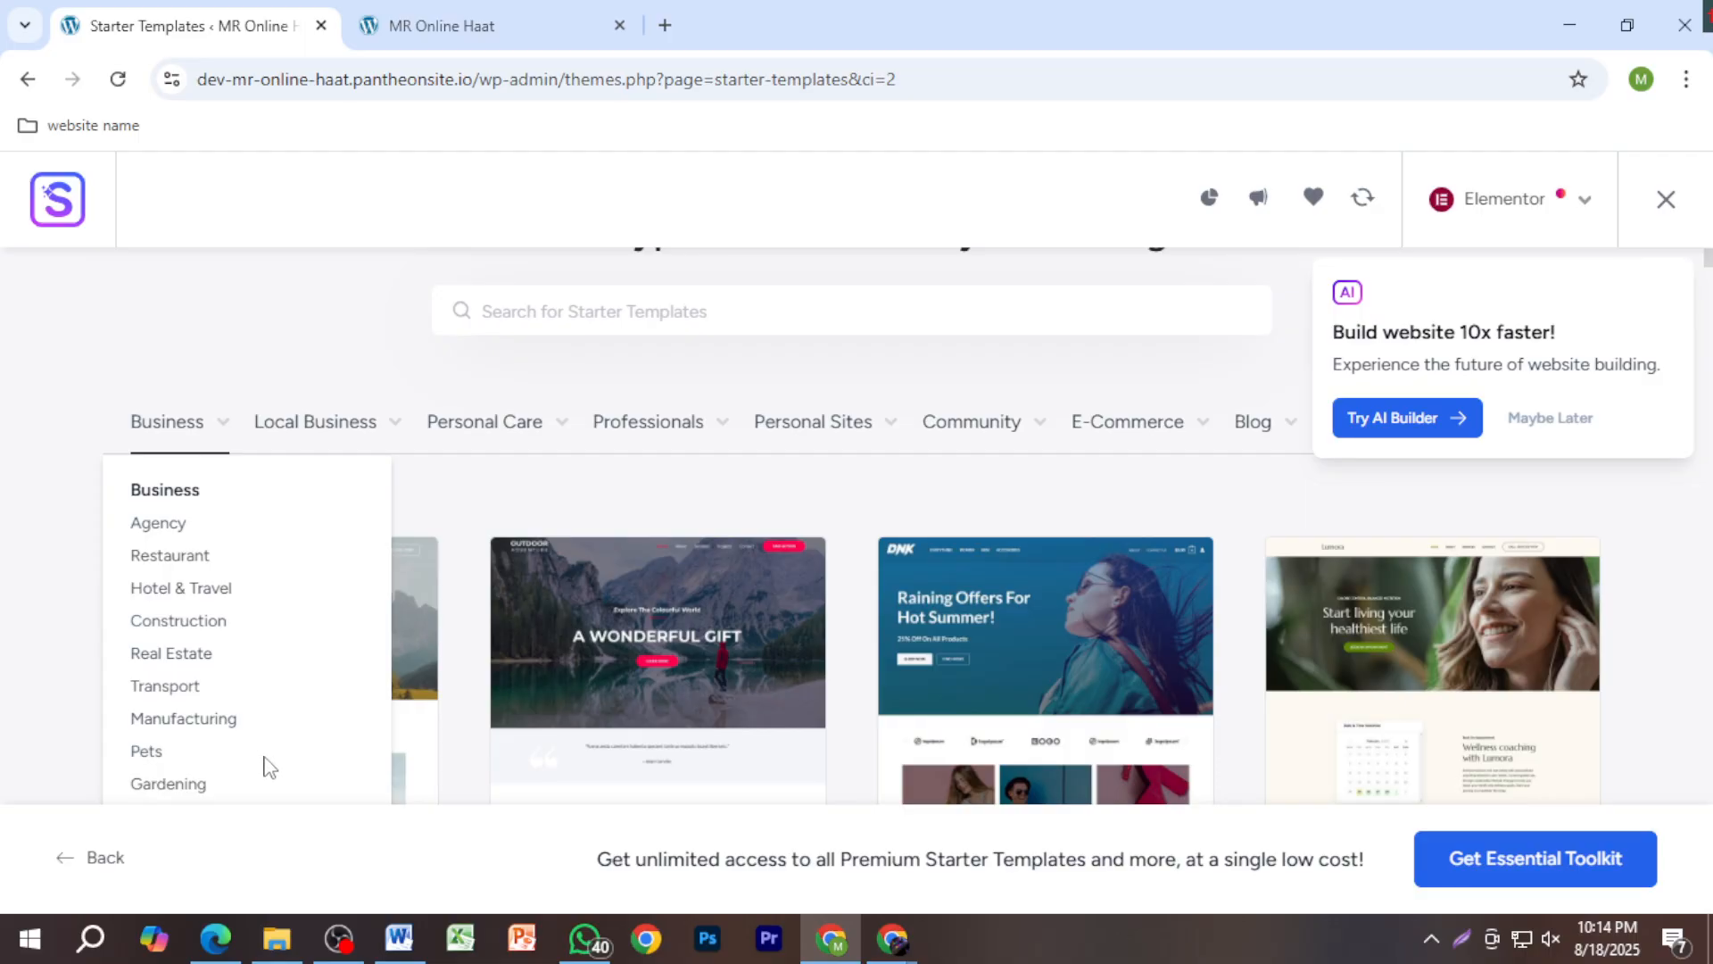
mouse_move(324, 449)
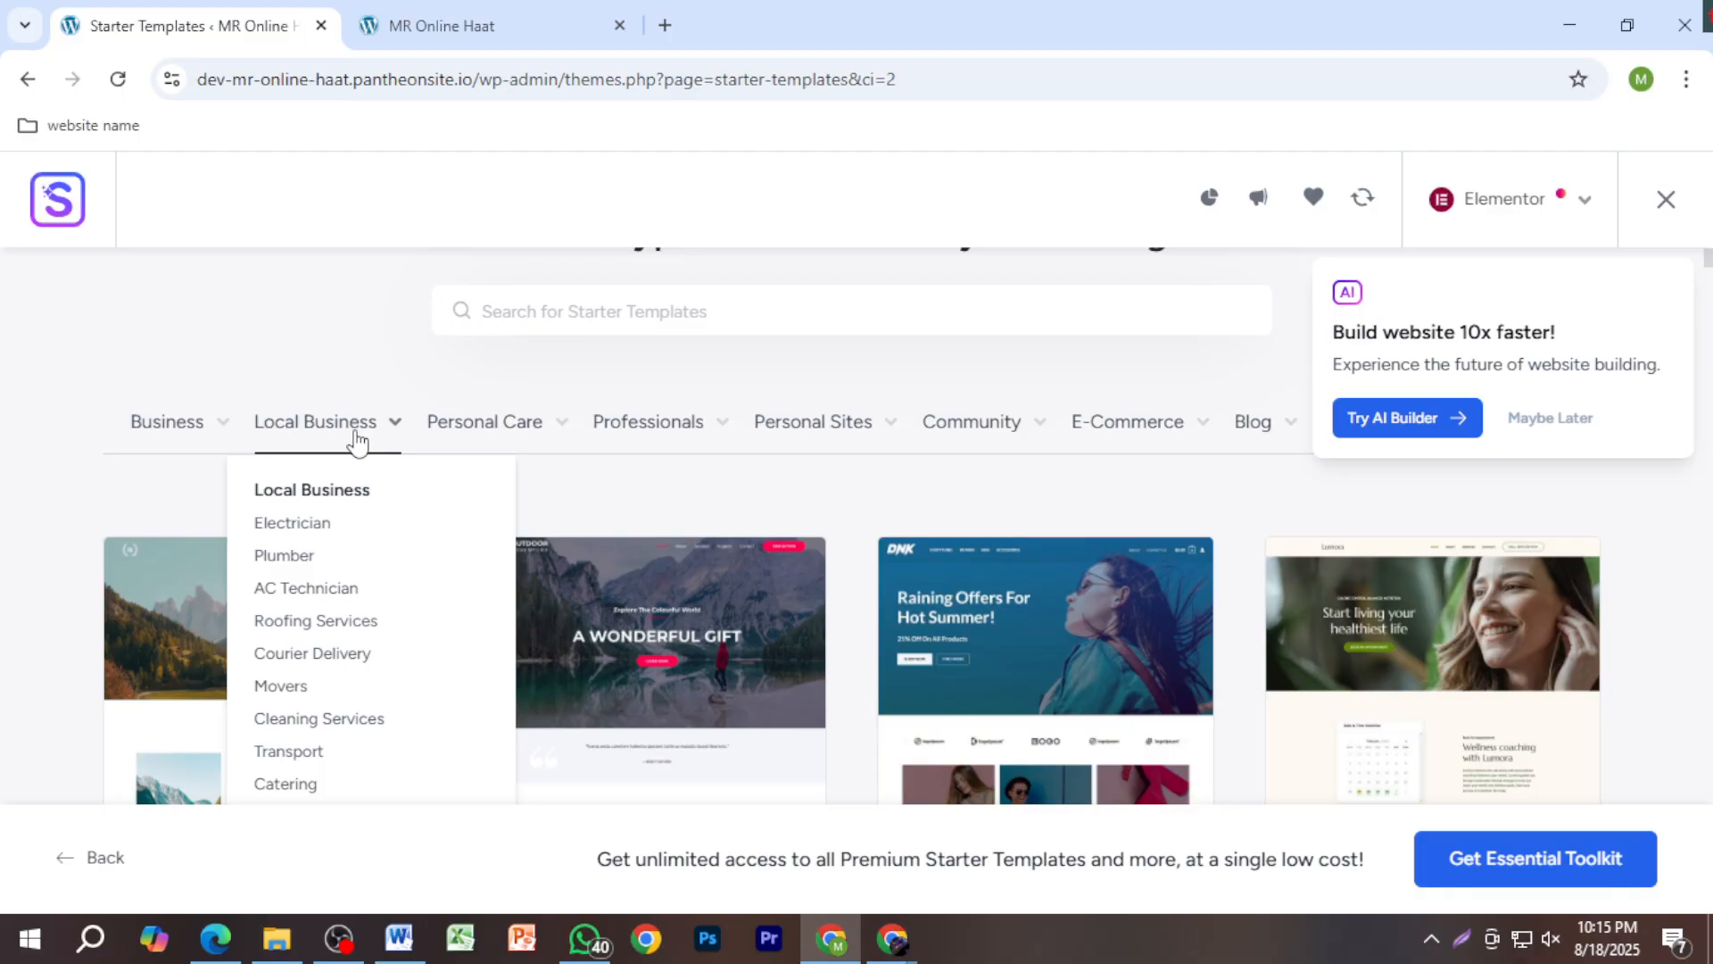
mouse_move(513, 433)
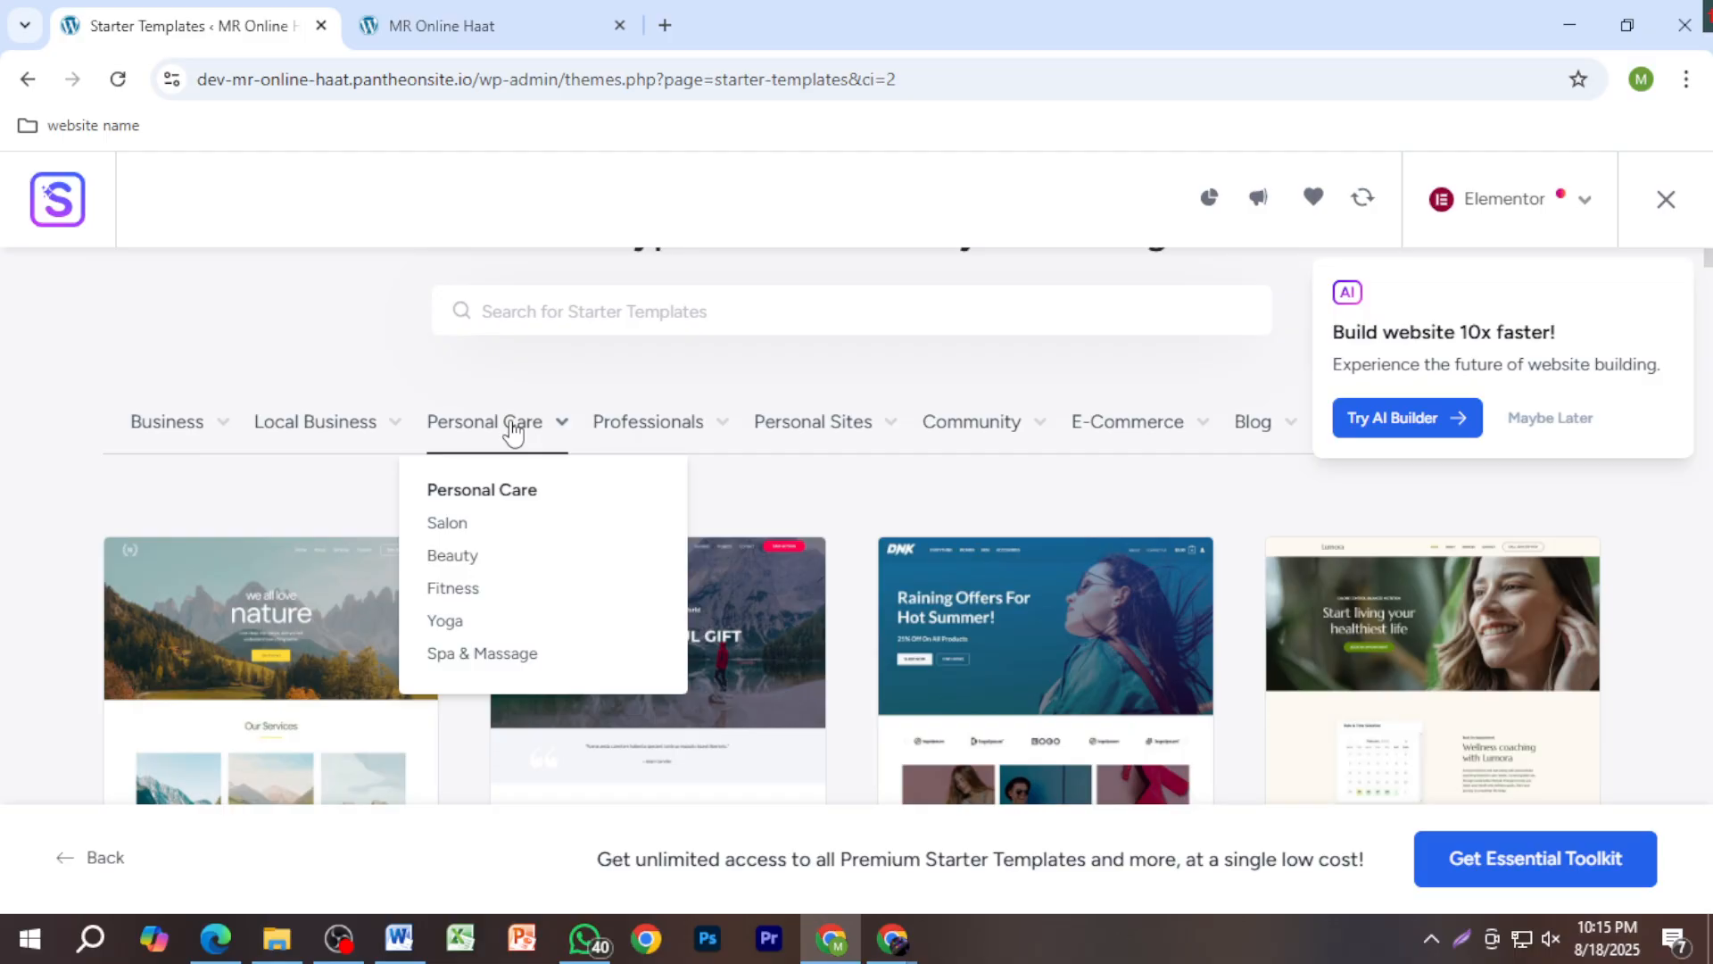
mouse_move(619, 425)
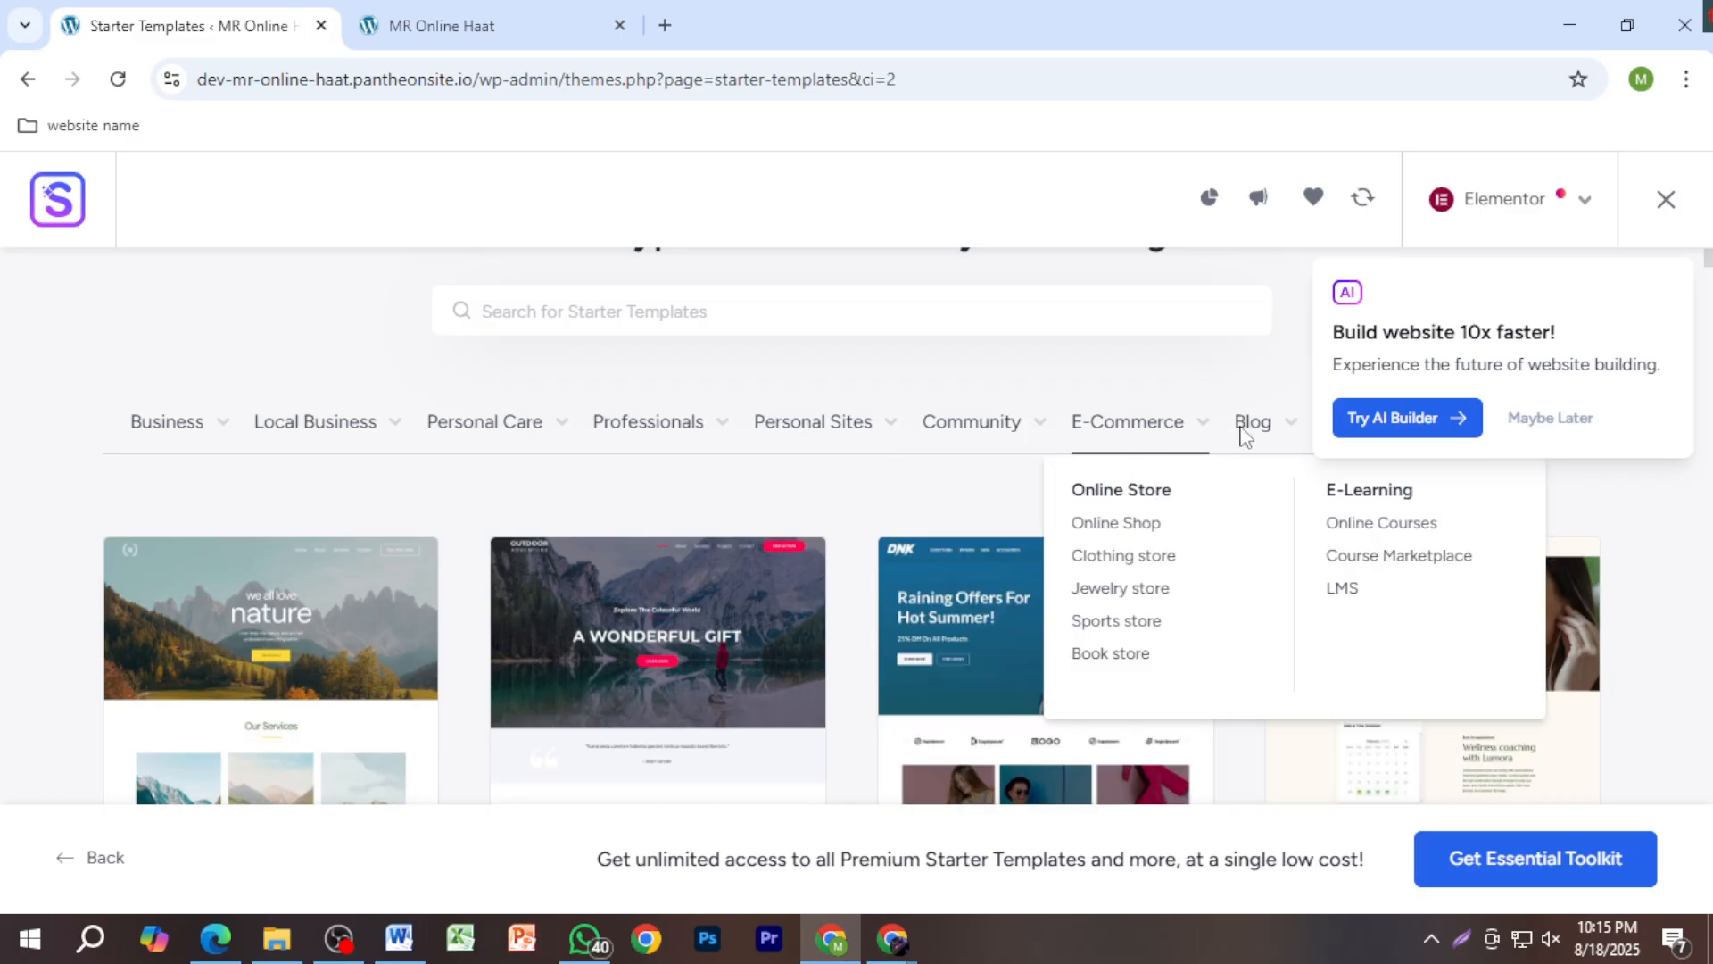
mouse_move(829, 428)
mouse_move(1041, 432)
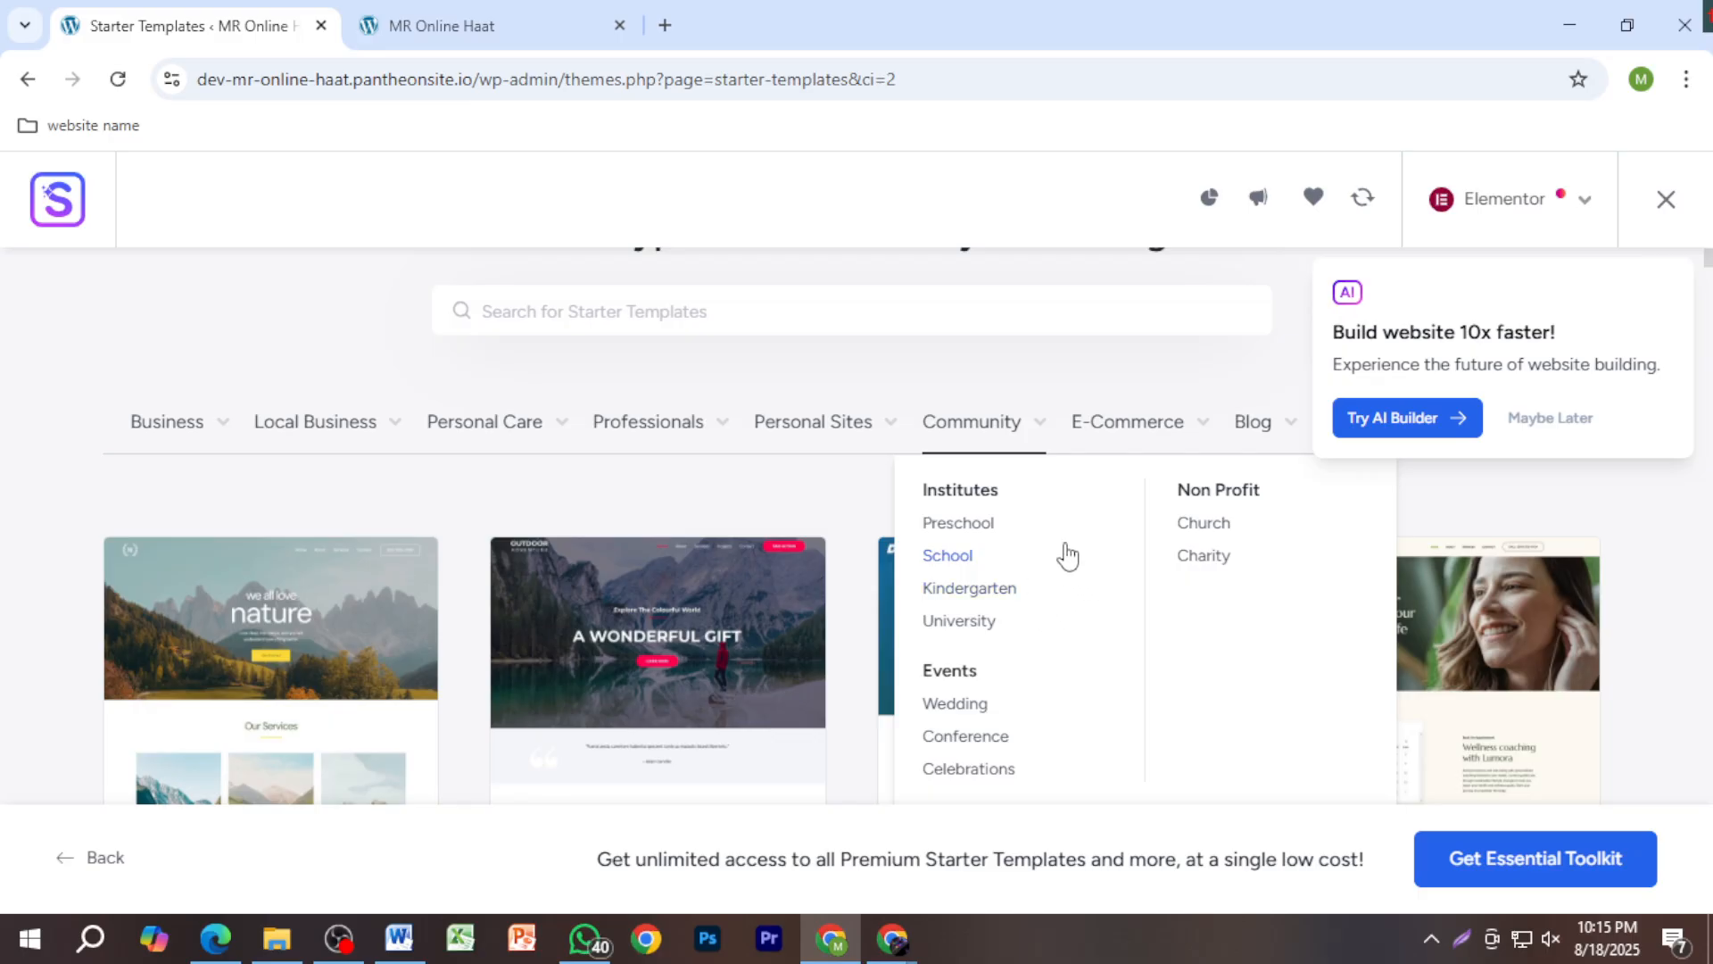
mouse_move(845, 465)
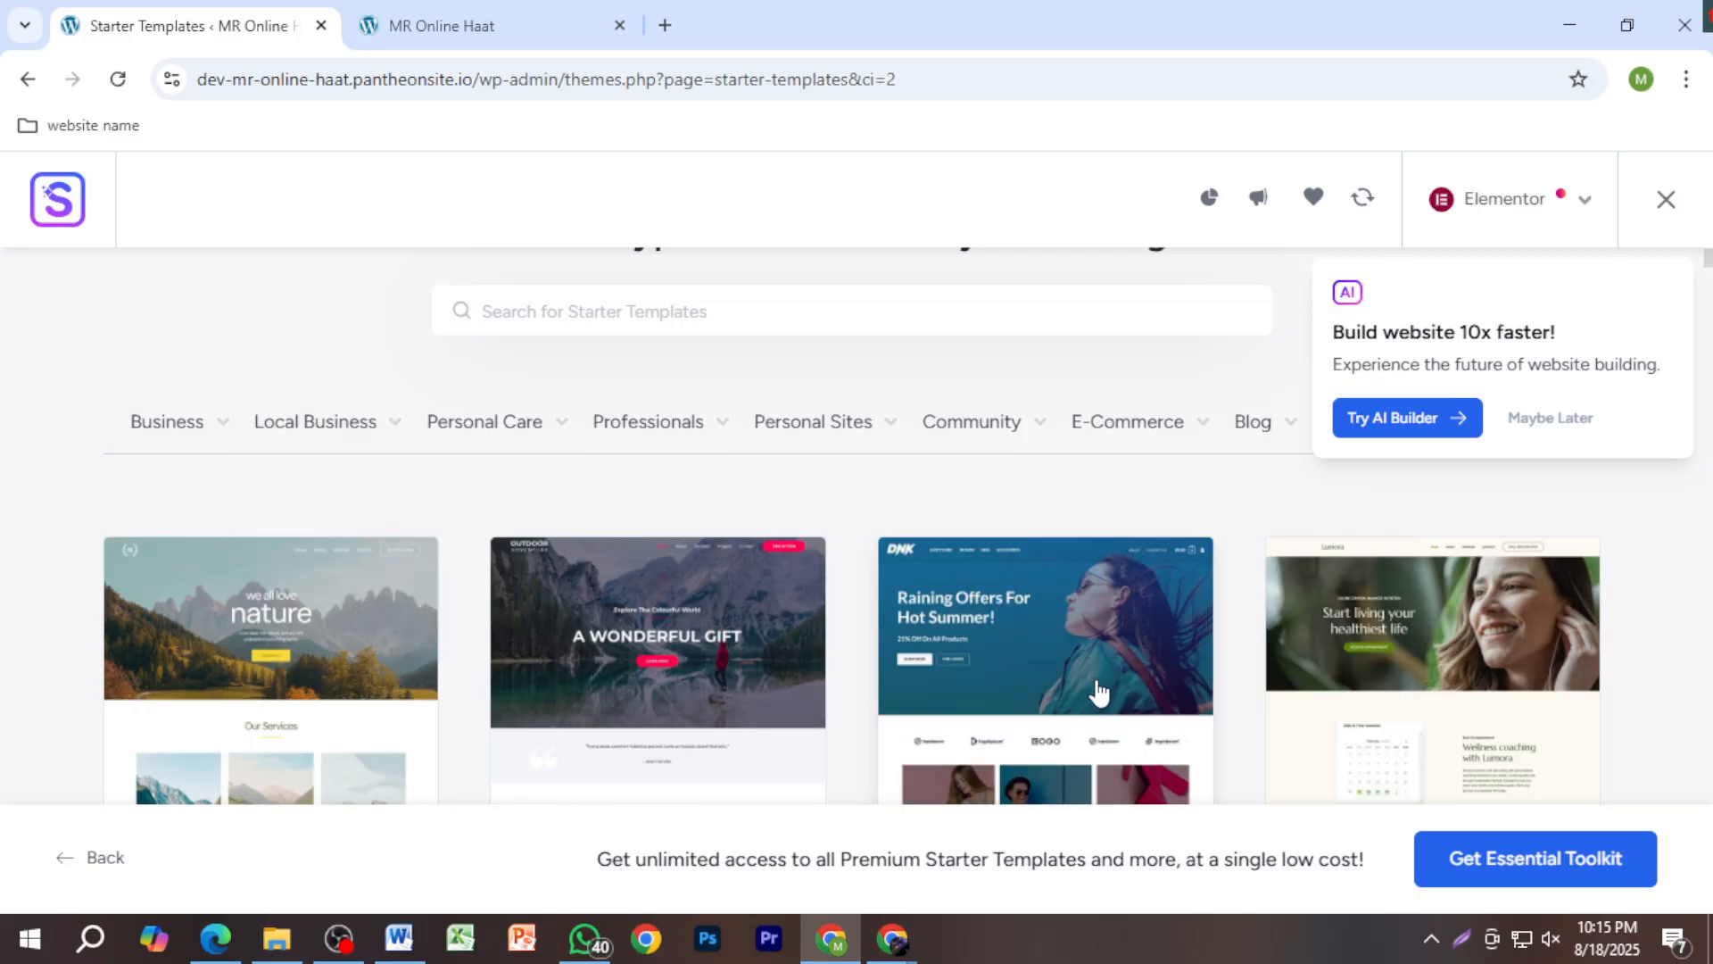
scroll(985, 656, down, 3)
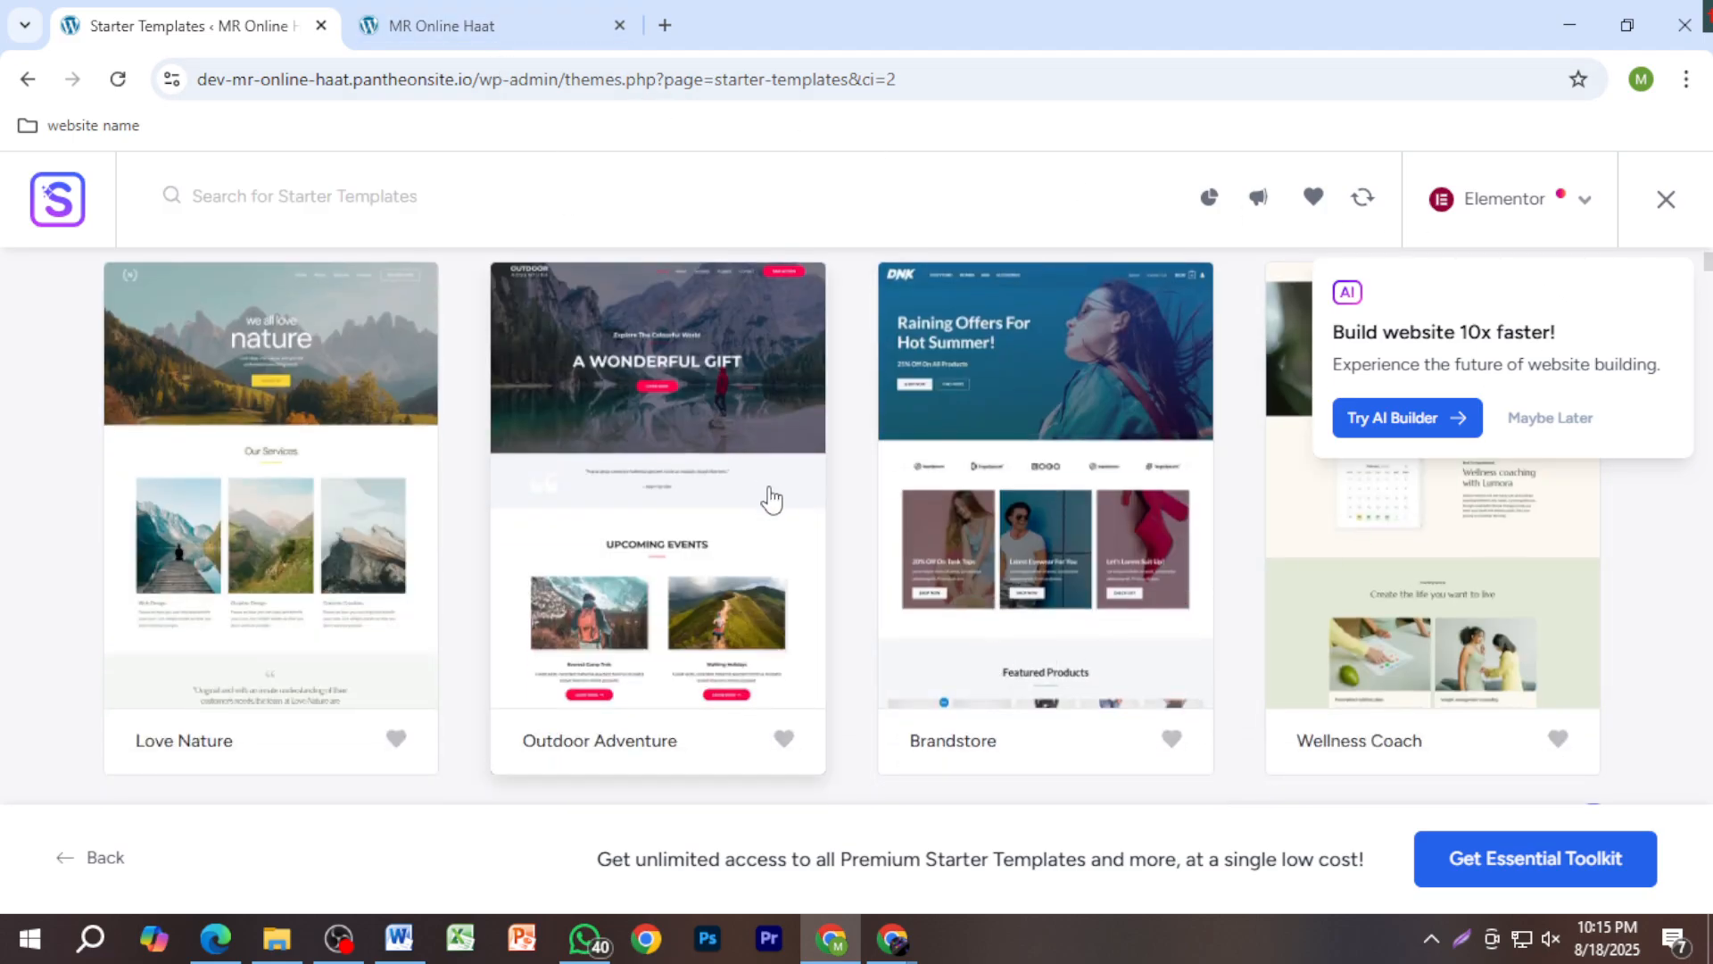
scroll(979, 625, up, 2)
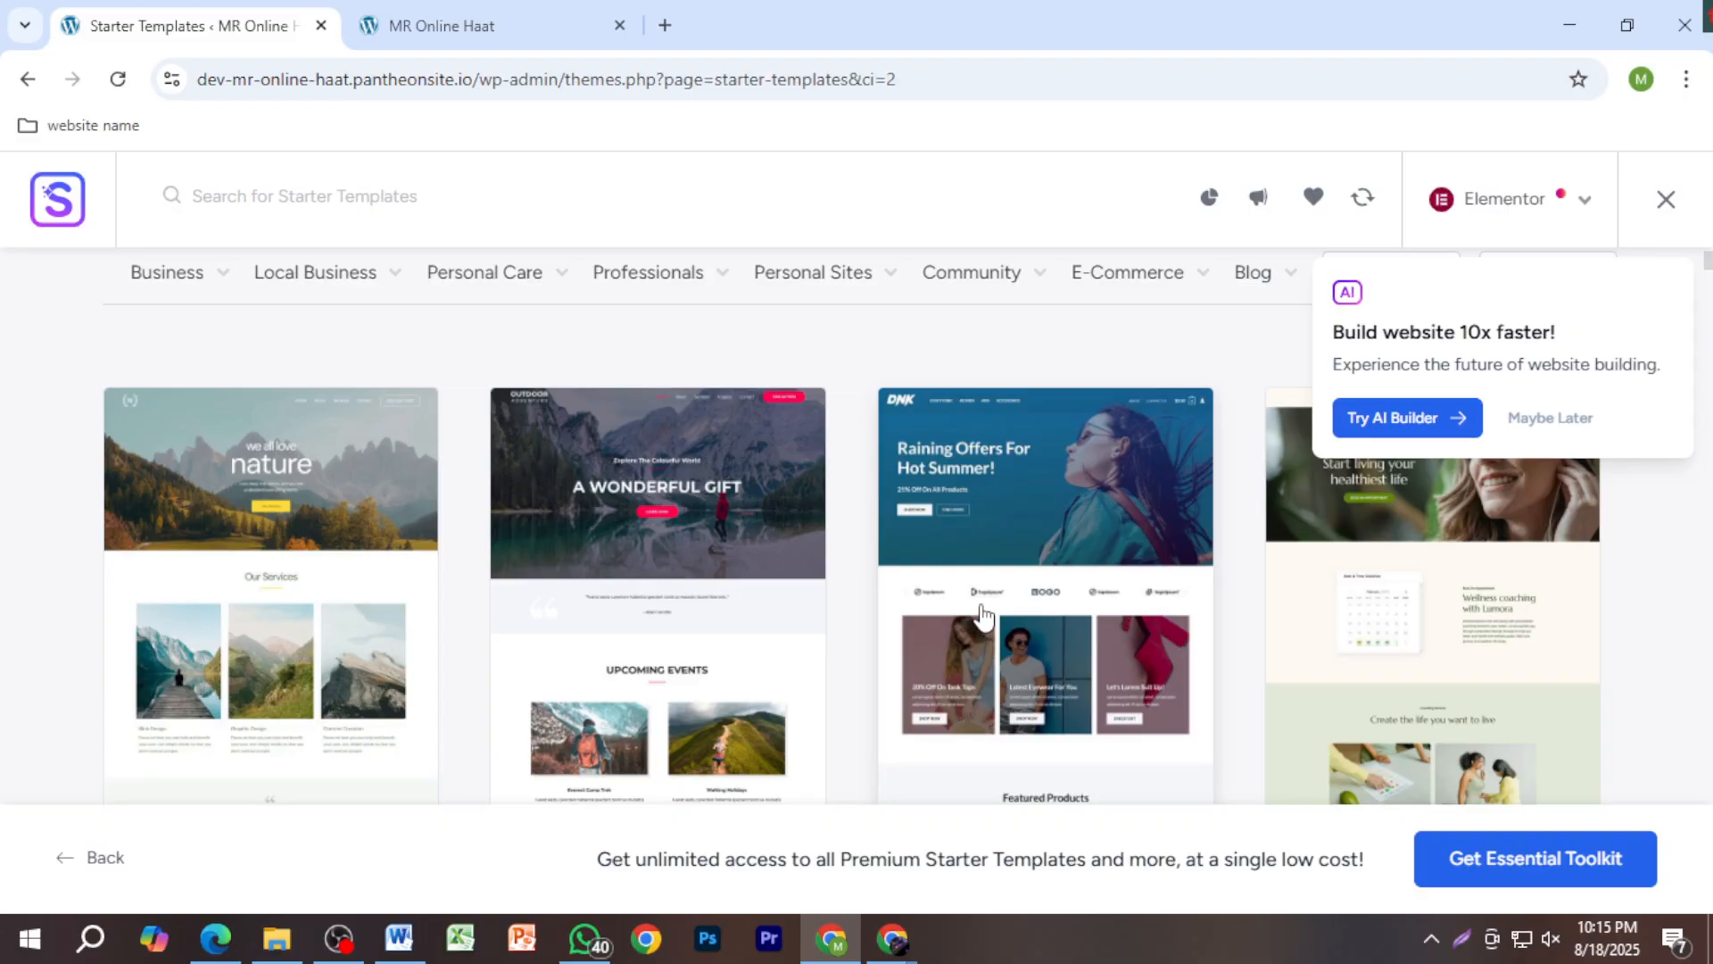
scroll(703, 616, down, 4)
scroll(718, 642, down, 3)
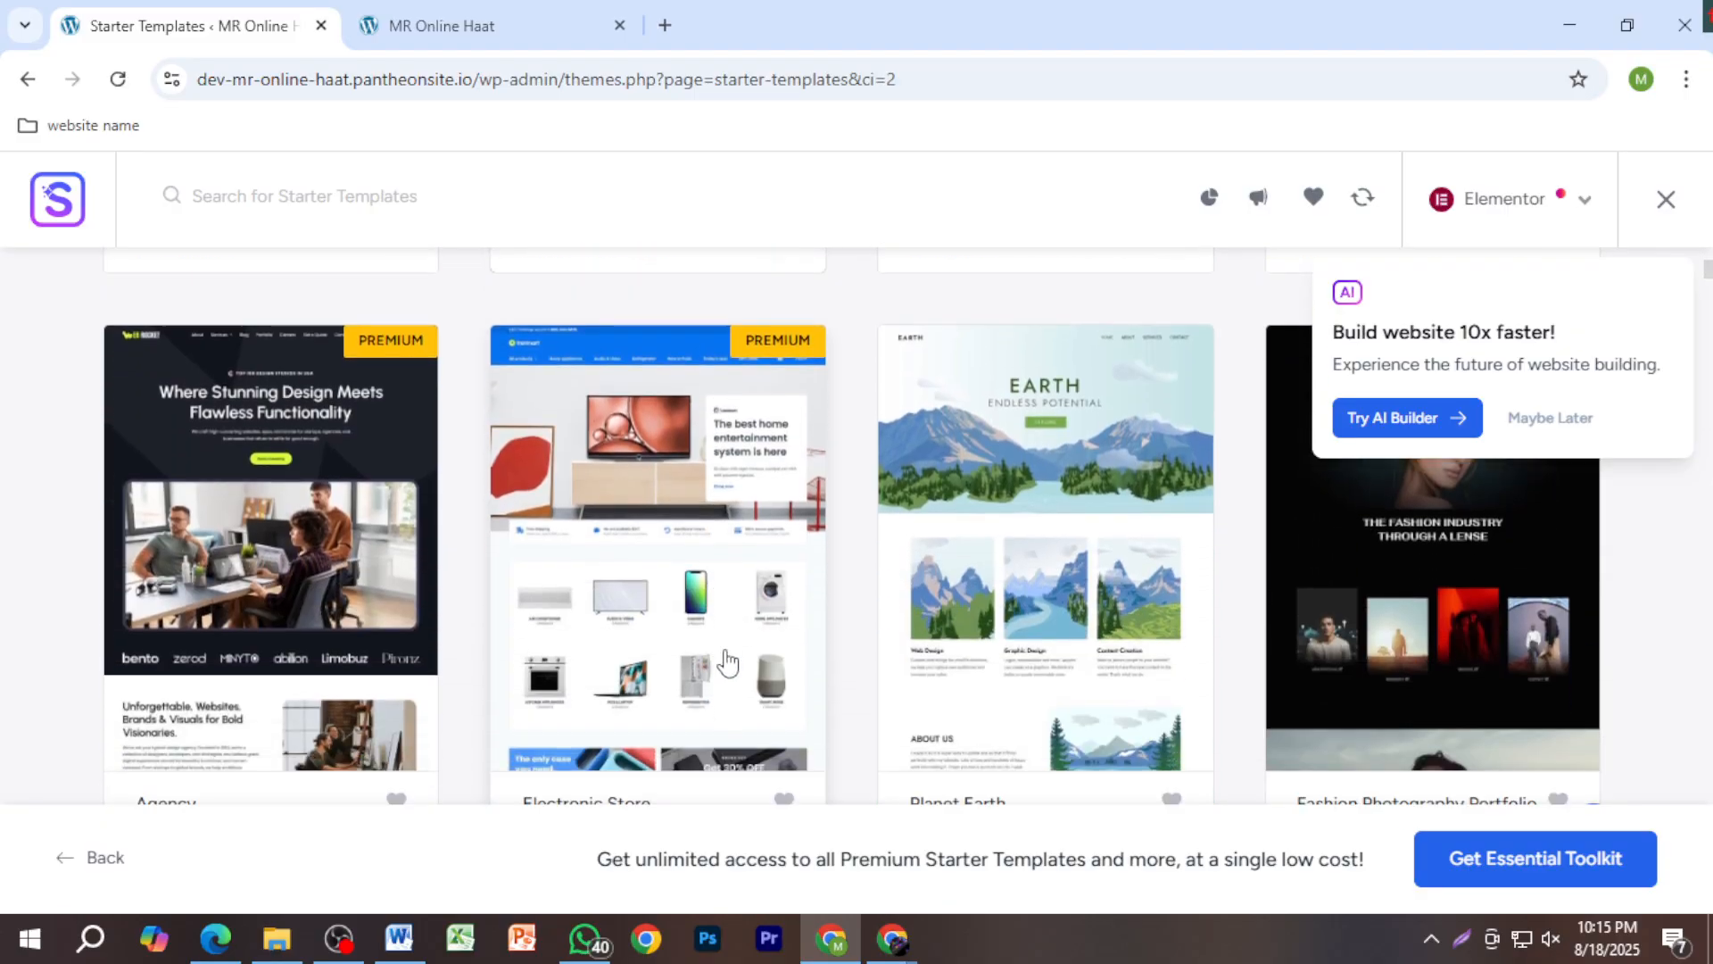
scroll(839, 692, up, 6)
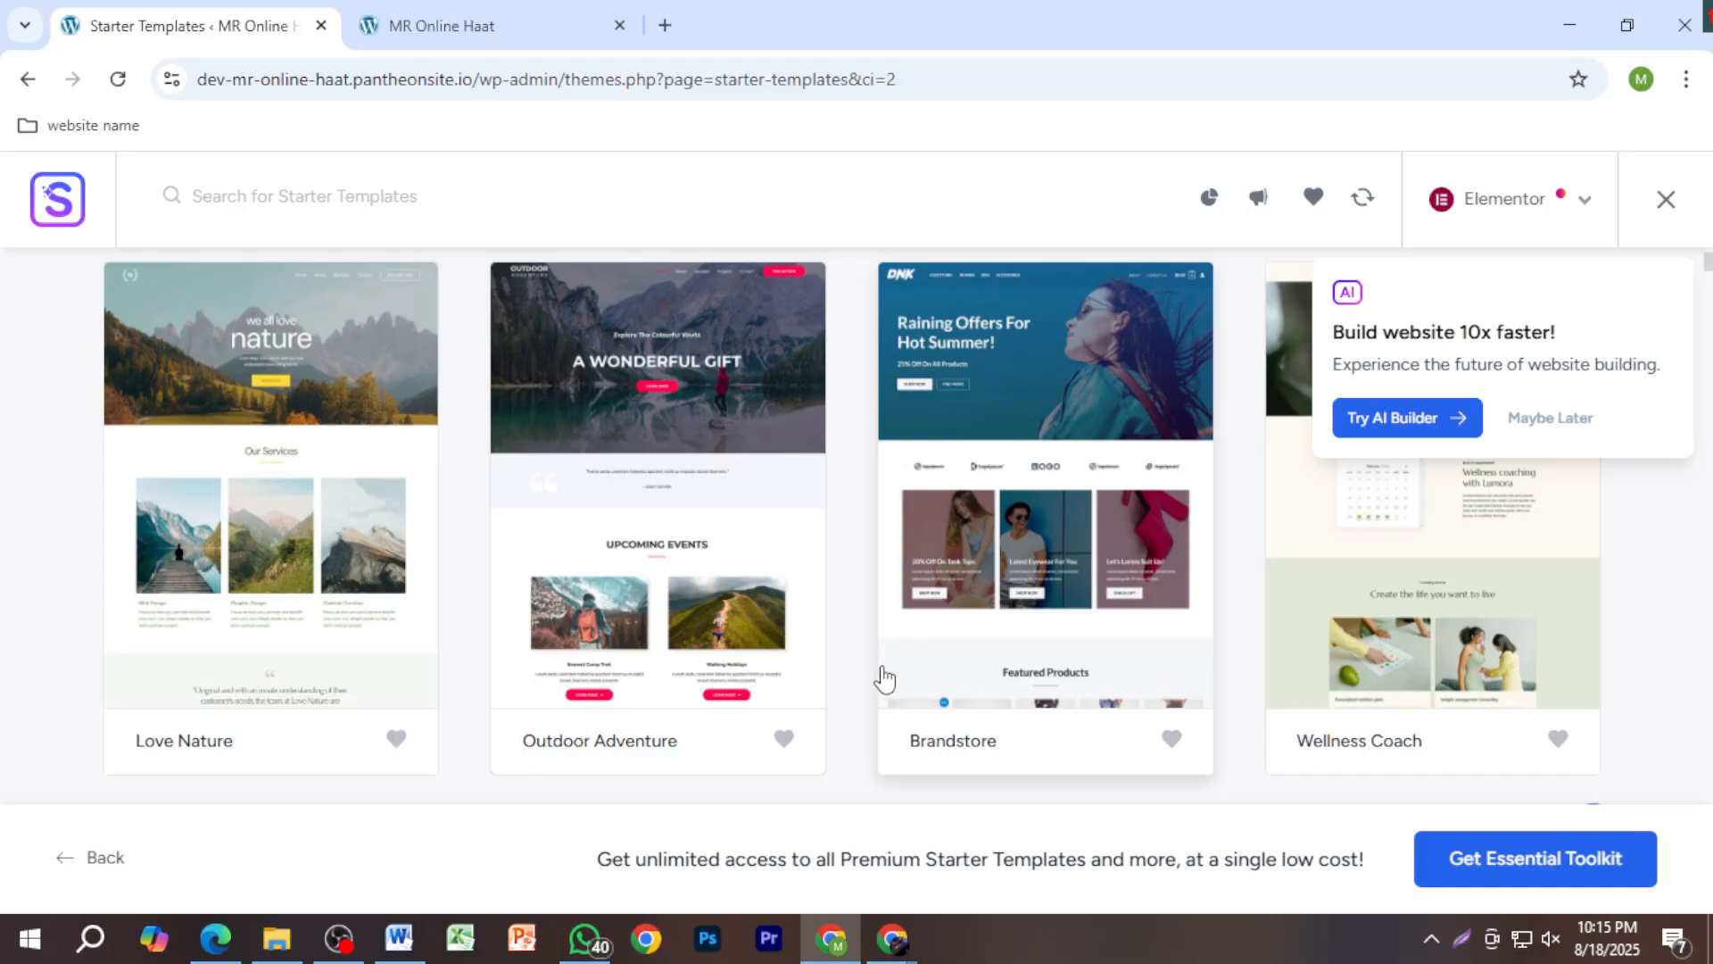
scroll(881, 681, down, 3)
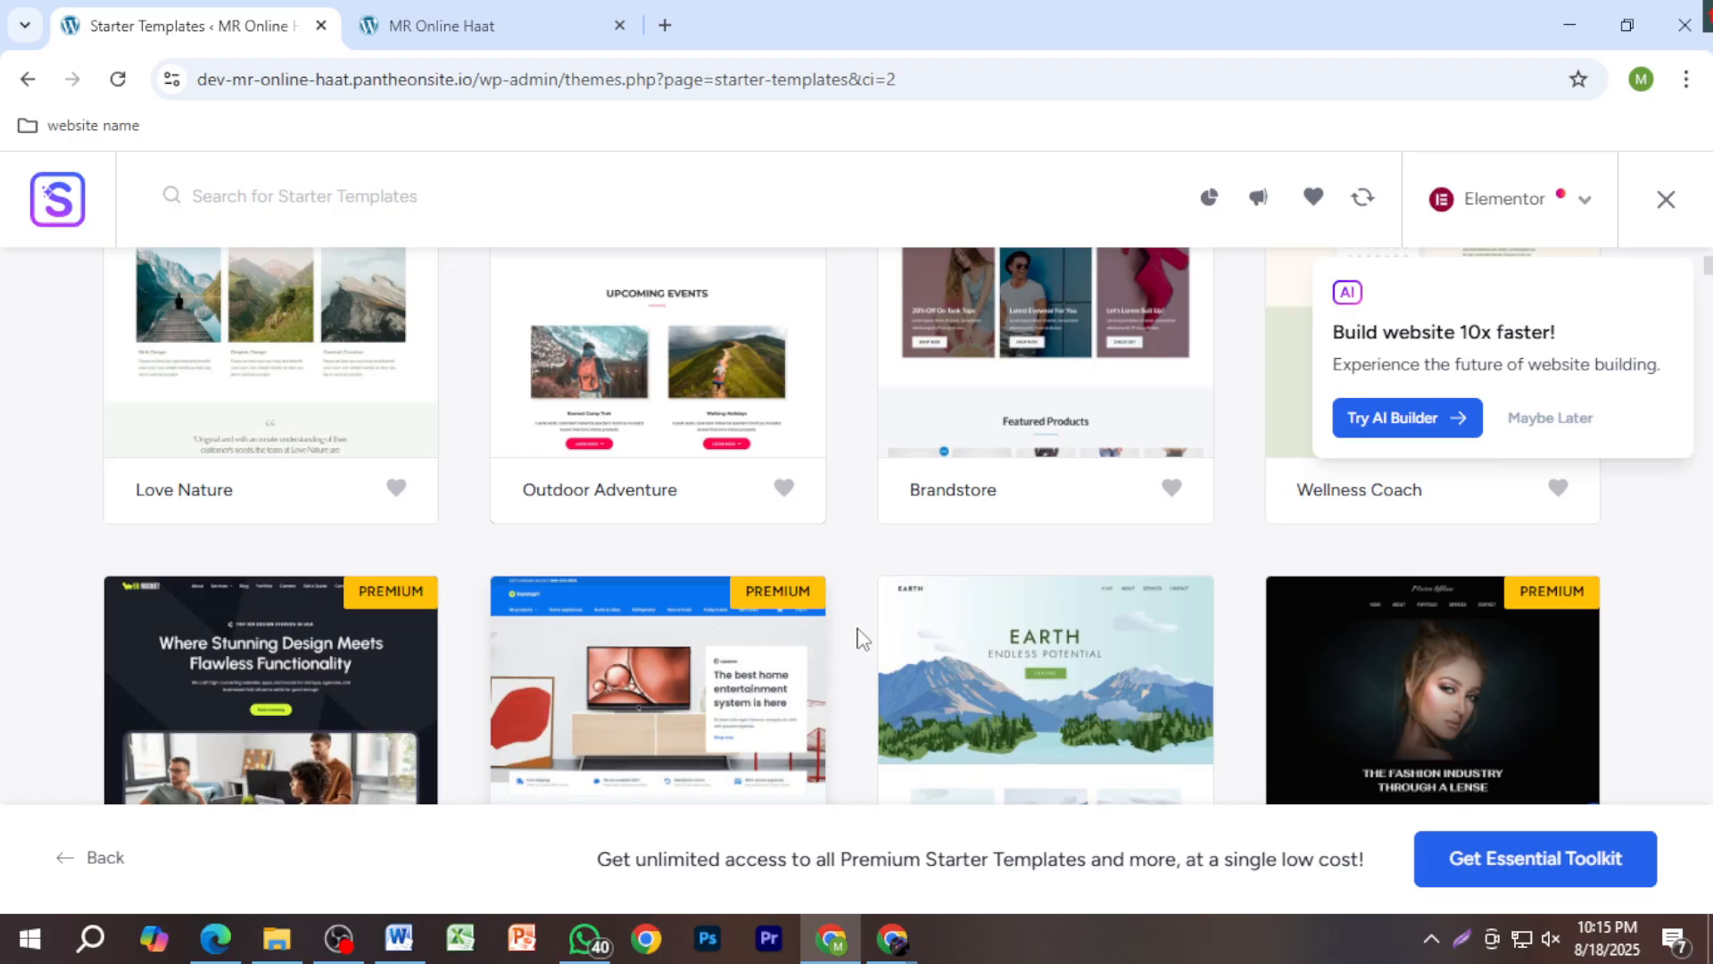
scroll(857, 638, down, 3)
scroll(892, 576, up, 10)
mouse_move(384, 430)
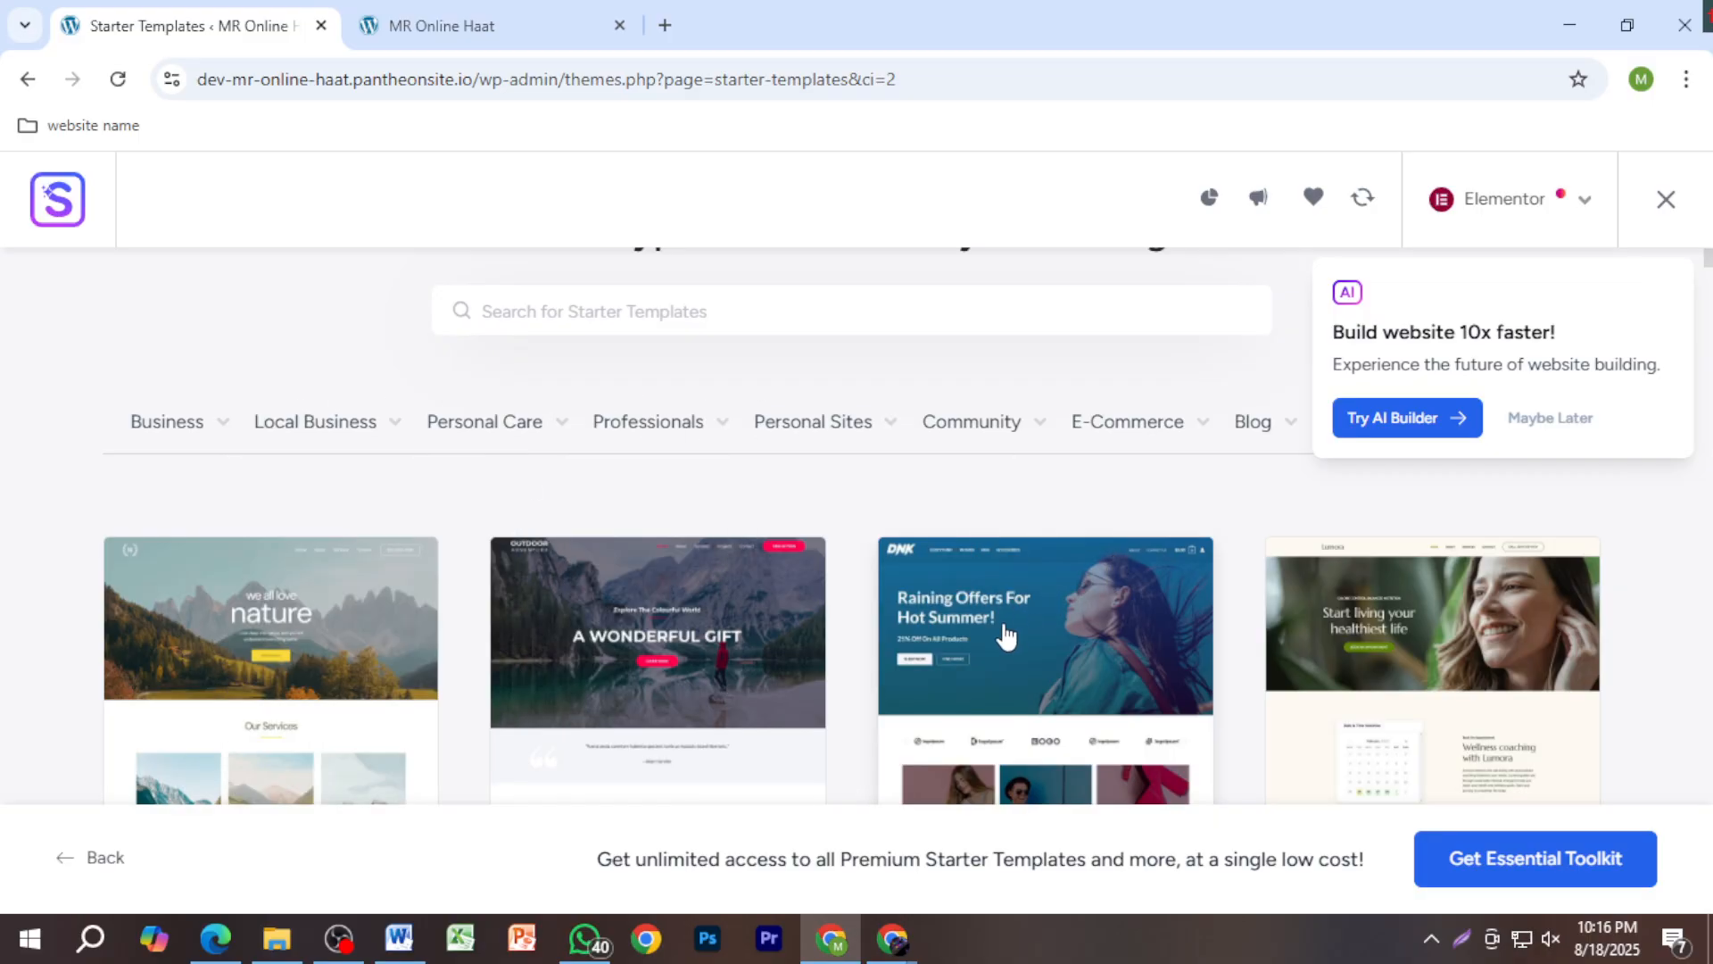
Step: Select the Brandstore (DNK) template, glancing at the current live site before returning to setup
click(1035, 618)
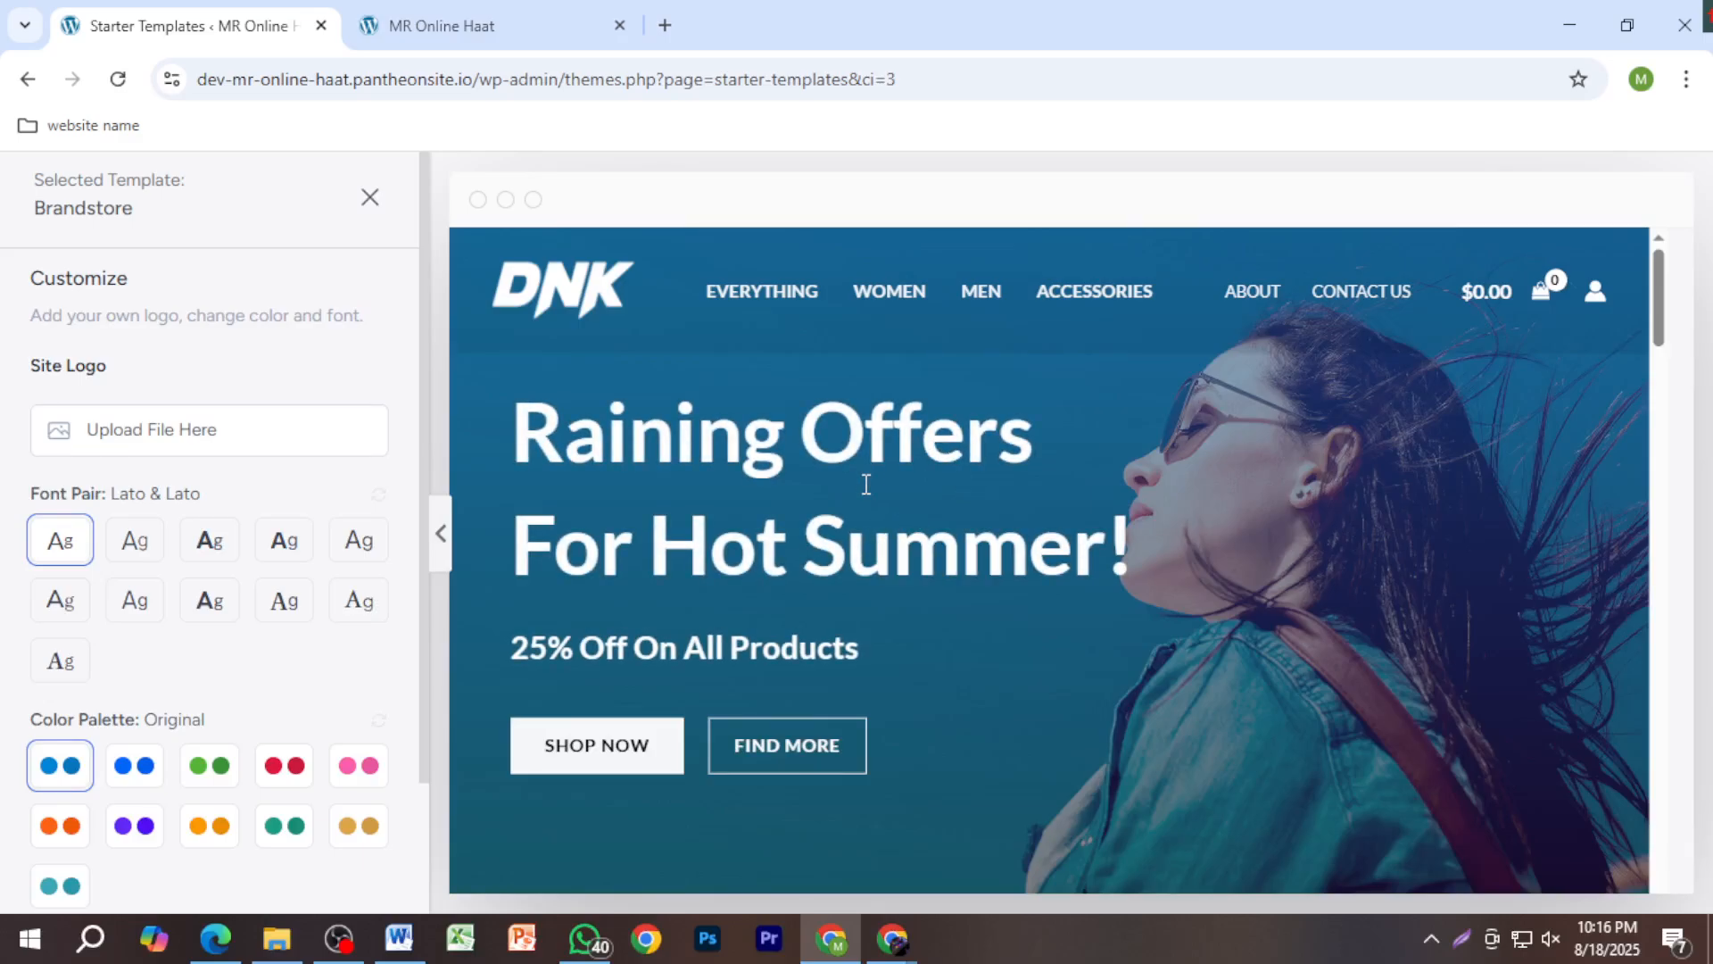
scroll(1048, 577, down, 3)
scroll(1078, 548, up, 3)
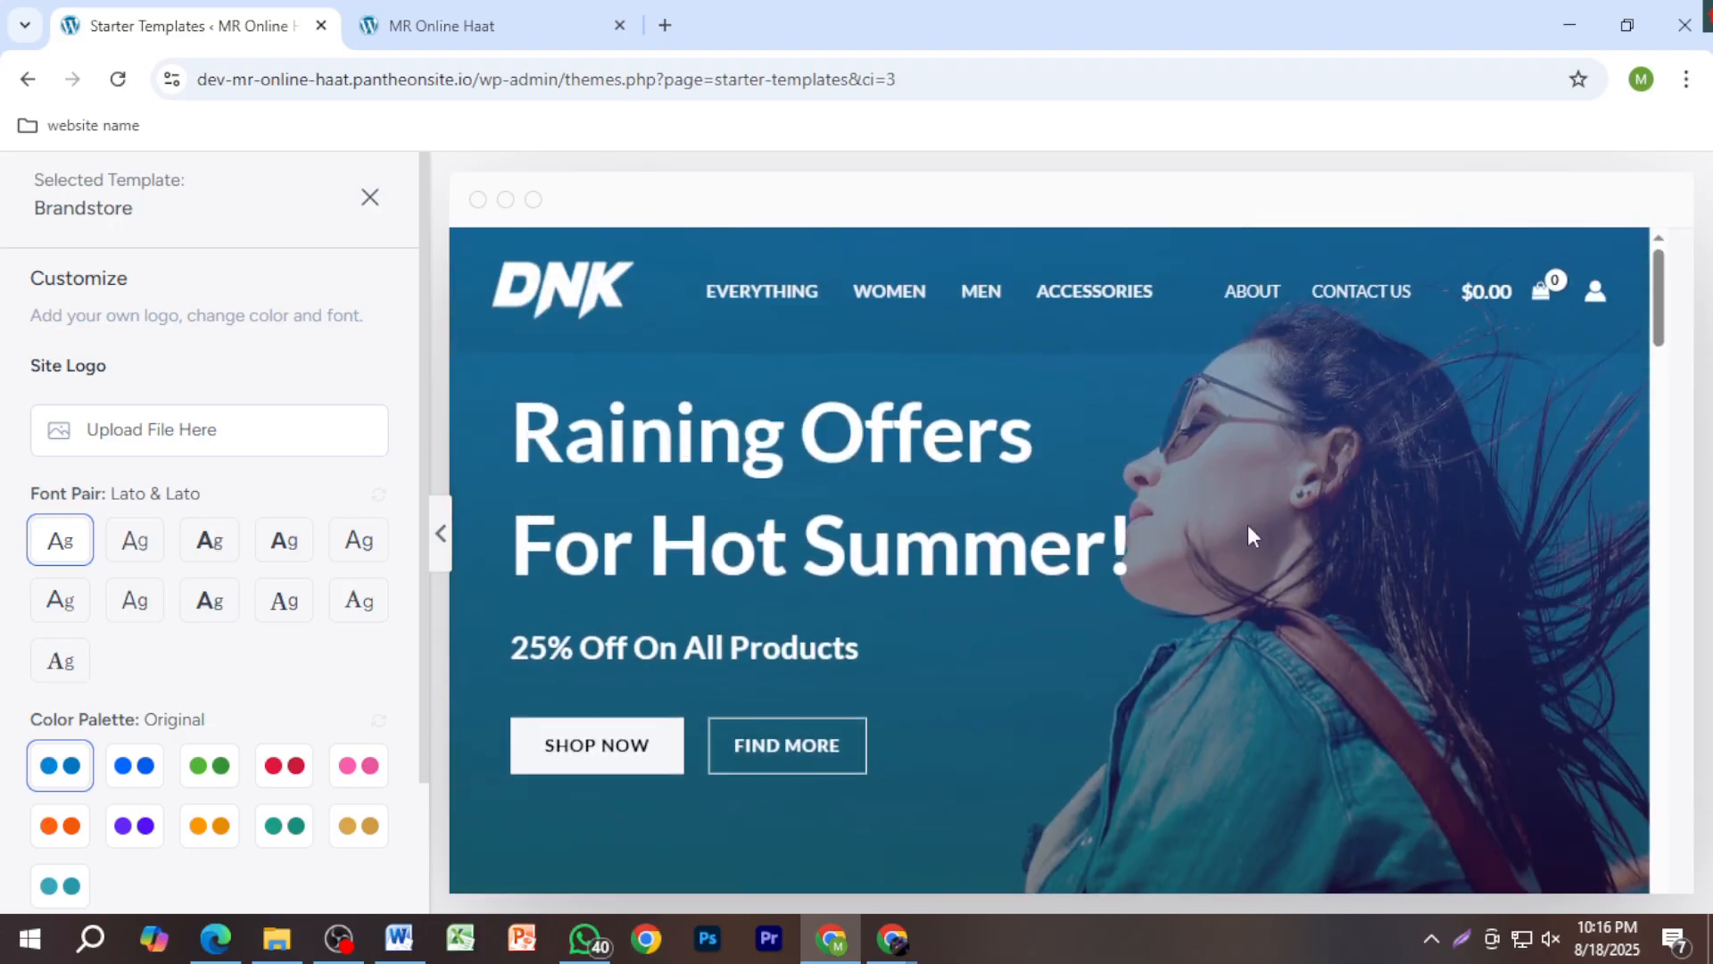
click(491, 26)
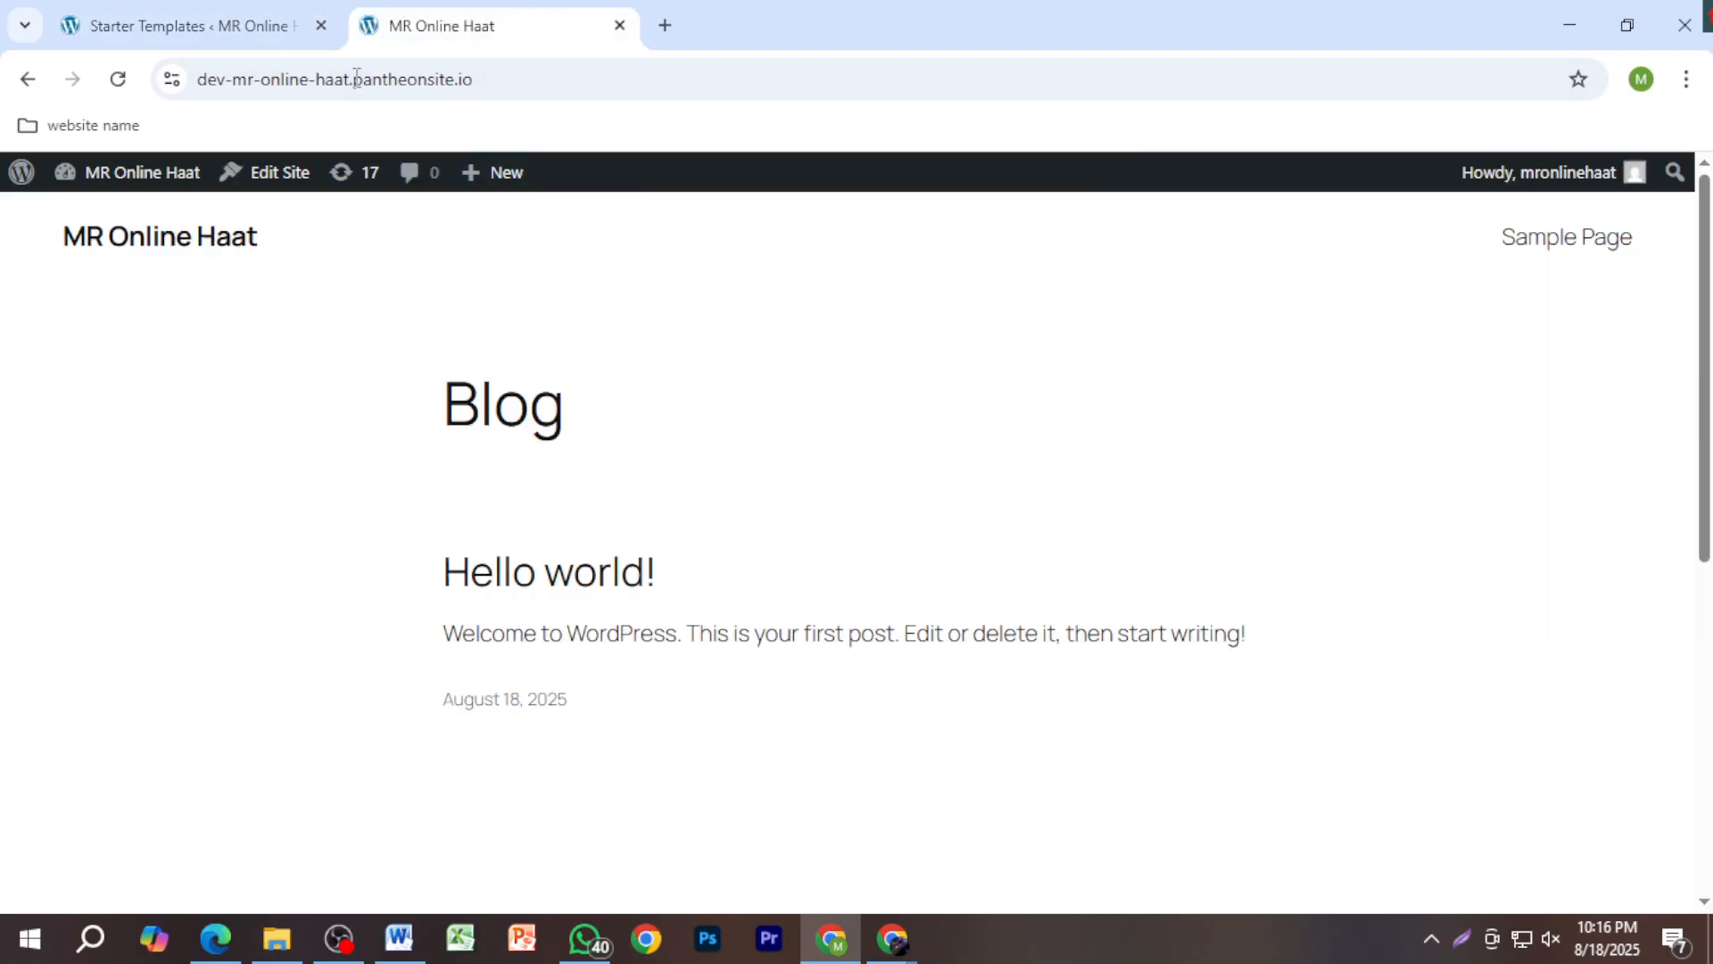
click(223, 18)
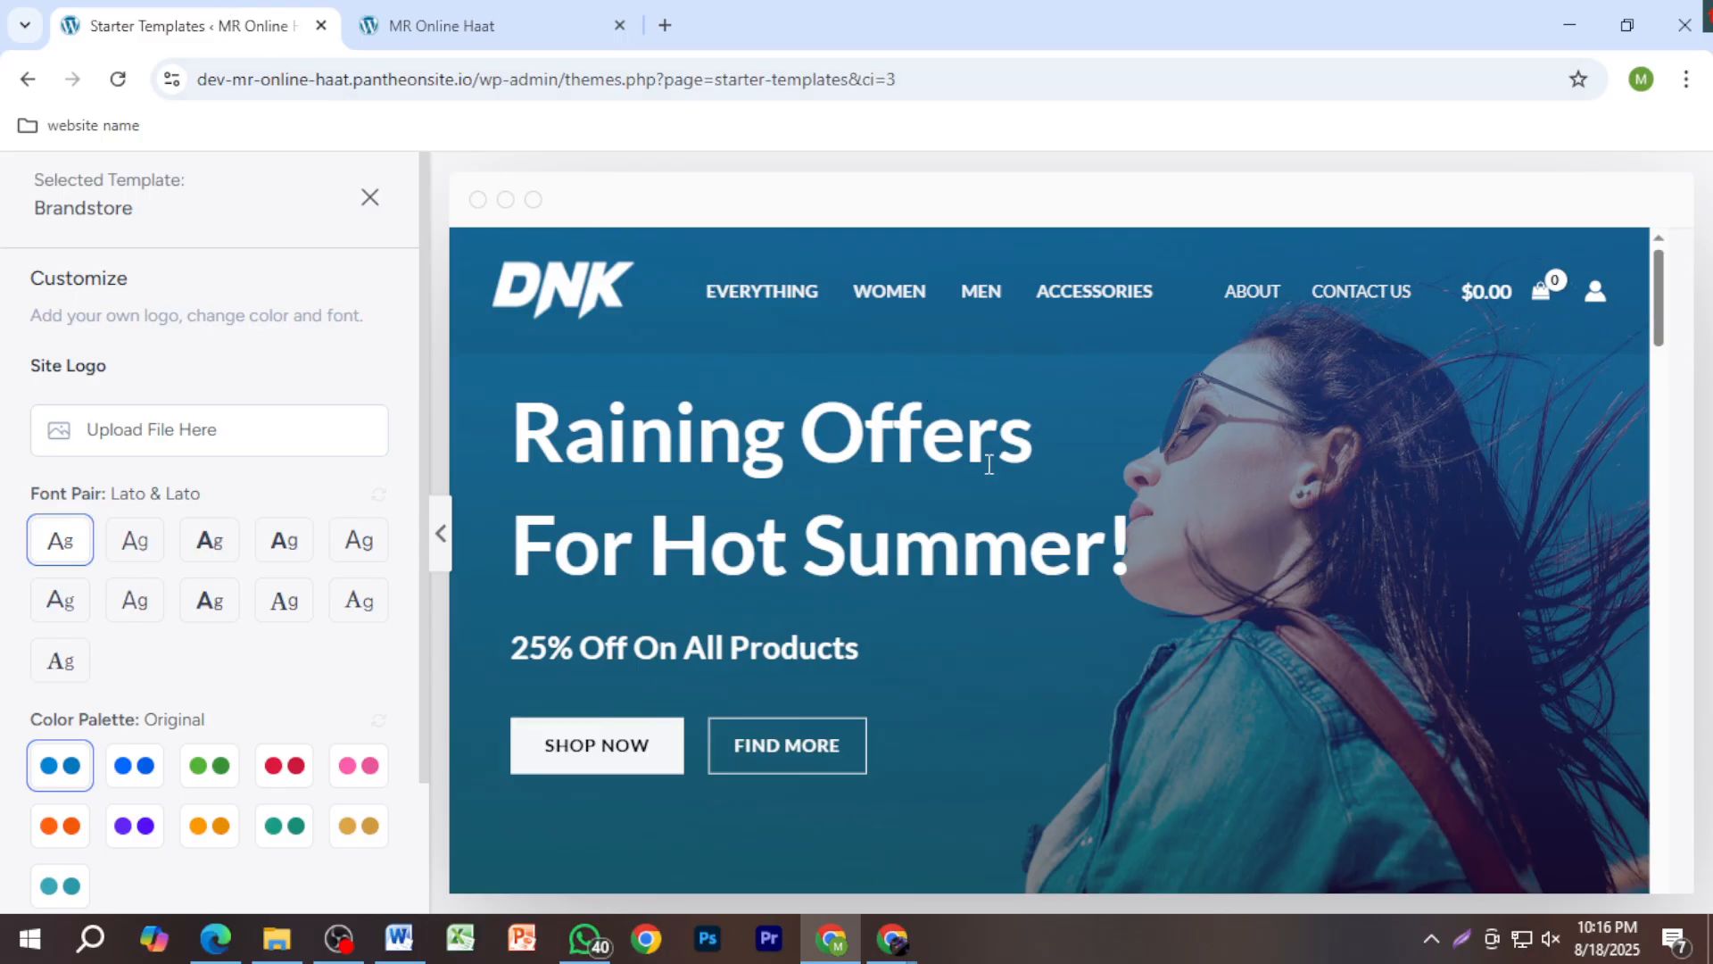
scroll(988, 477, down, 3)
scroll(989, 489, up, 2)
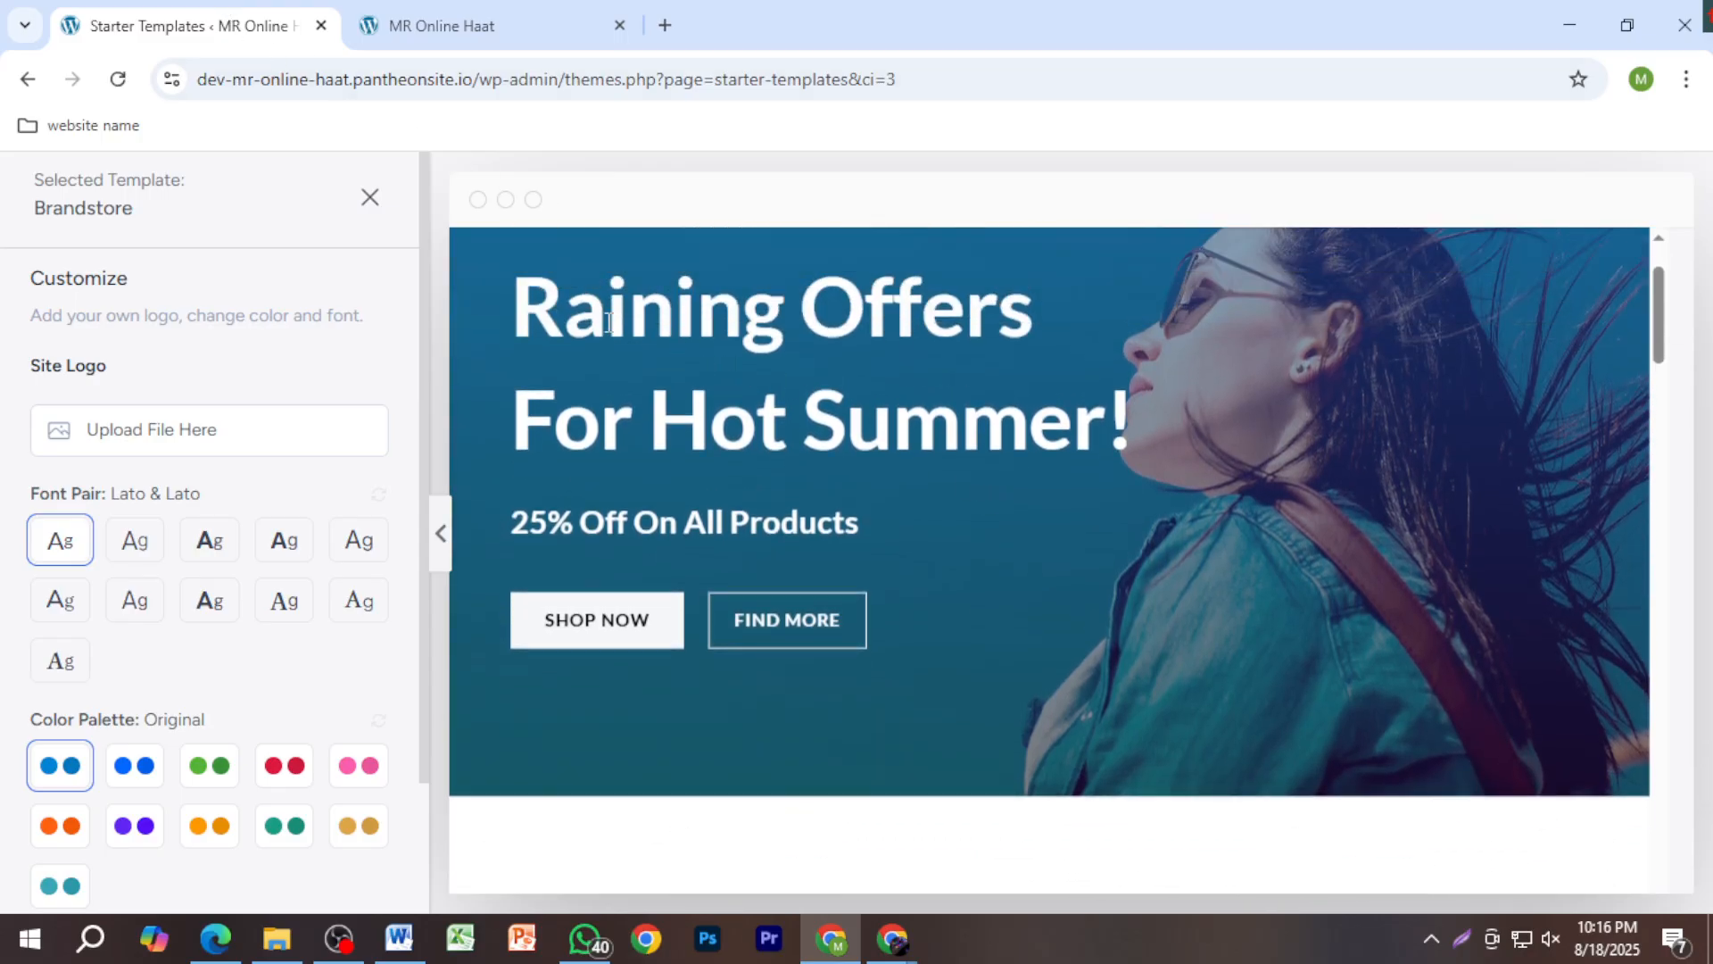
Step: Inspect the Raining Offers hero preview alongside the Lato & Lato font pair and Original palette
drag(564, 317, 911, 379)
click(911, 437)
scroll(265, 636, down, 2)
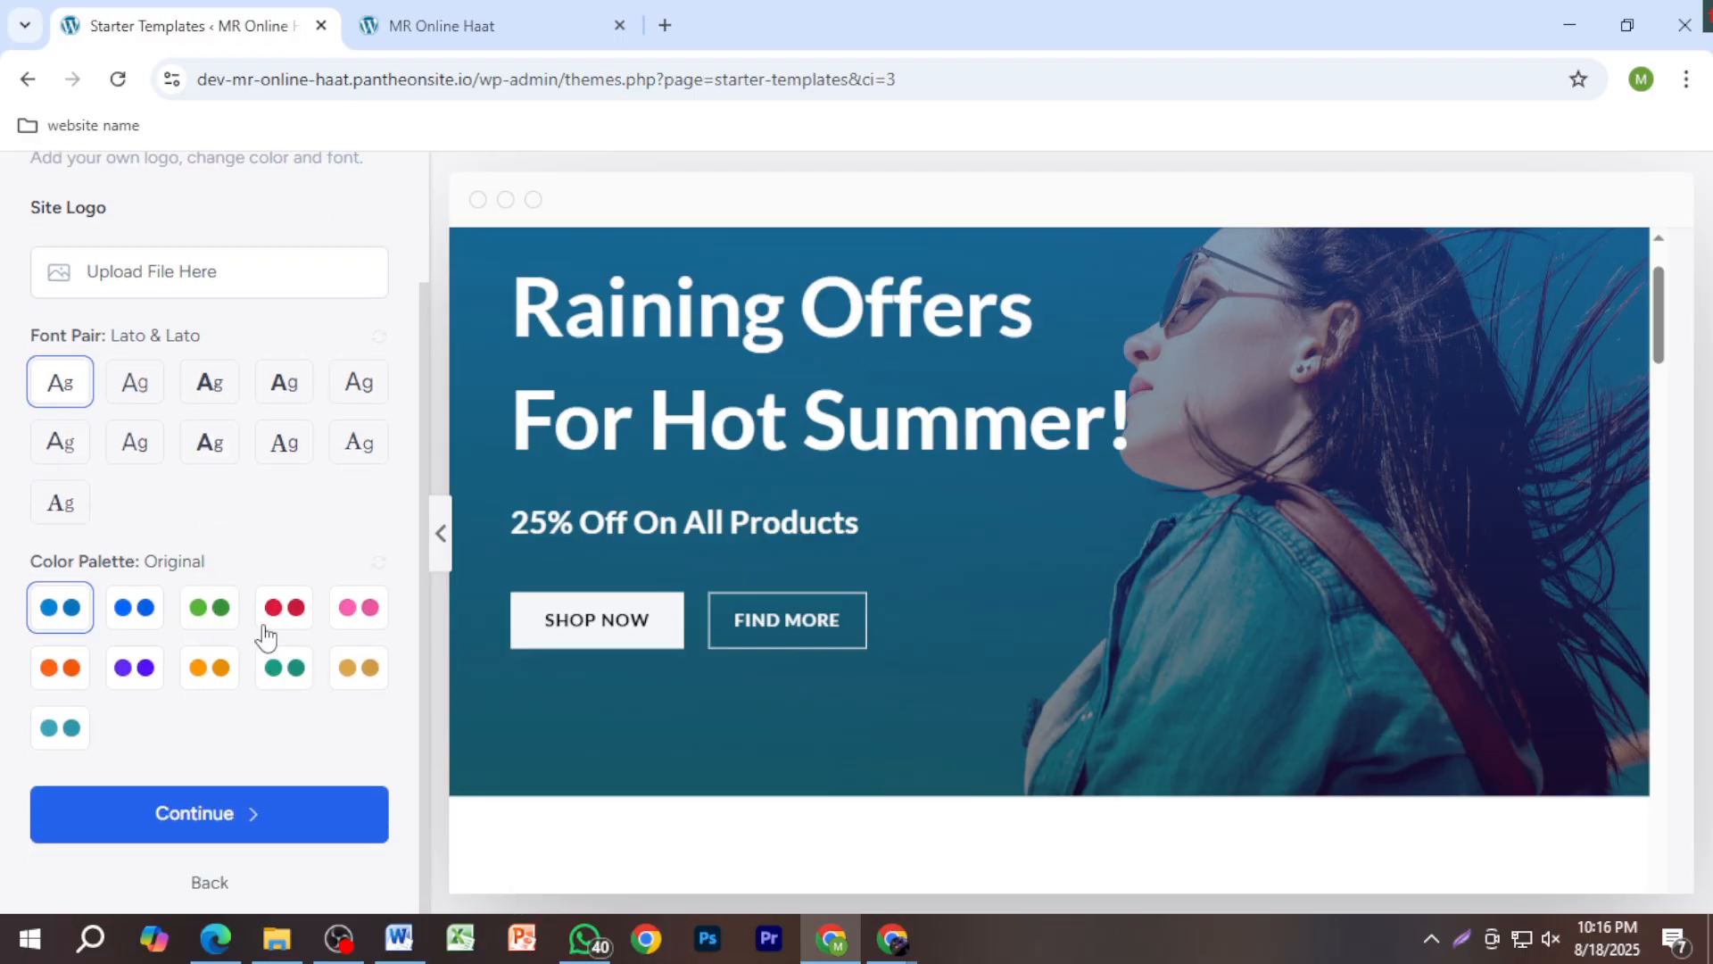
scroll(753, 737, down, 3)
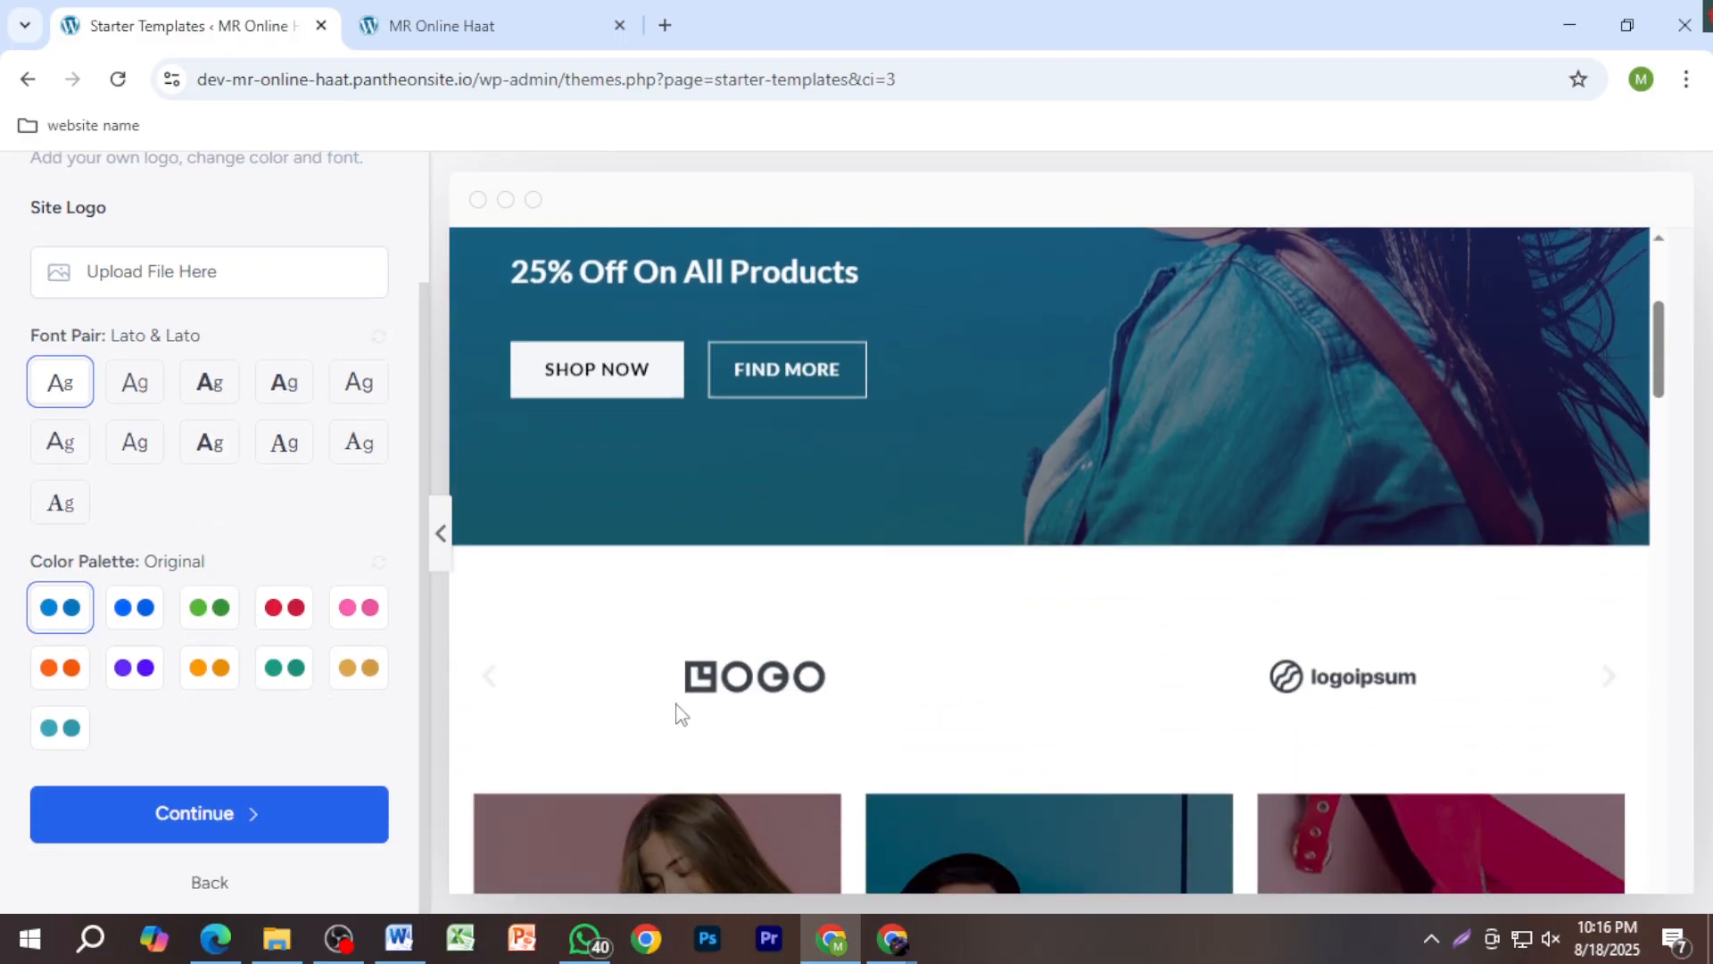
scroll(749, 733, up, 3)
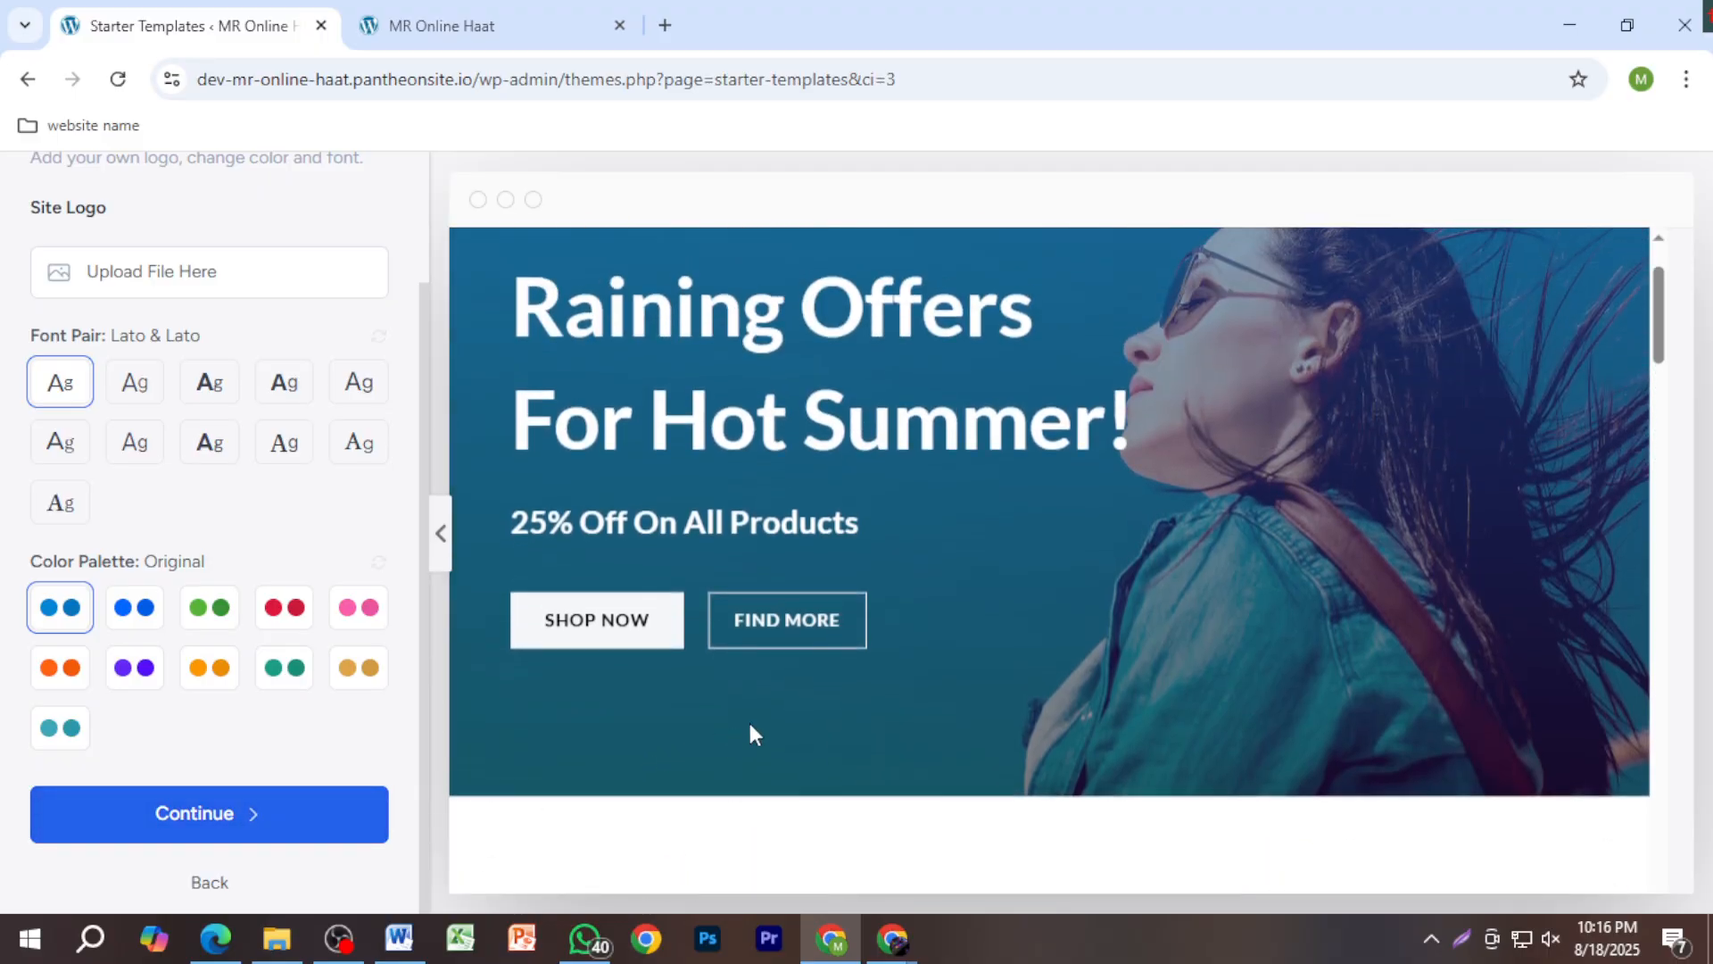
scroll(749, 733, up, 2)
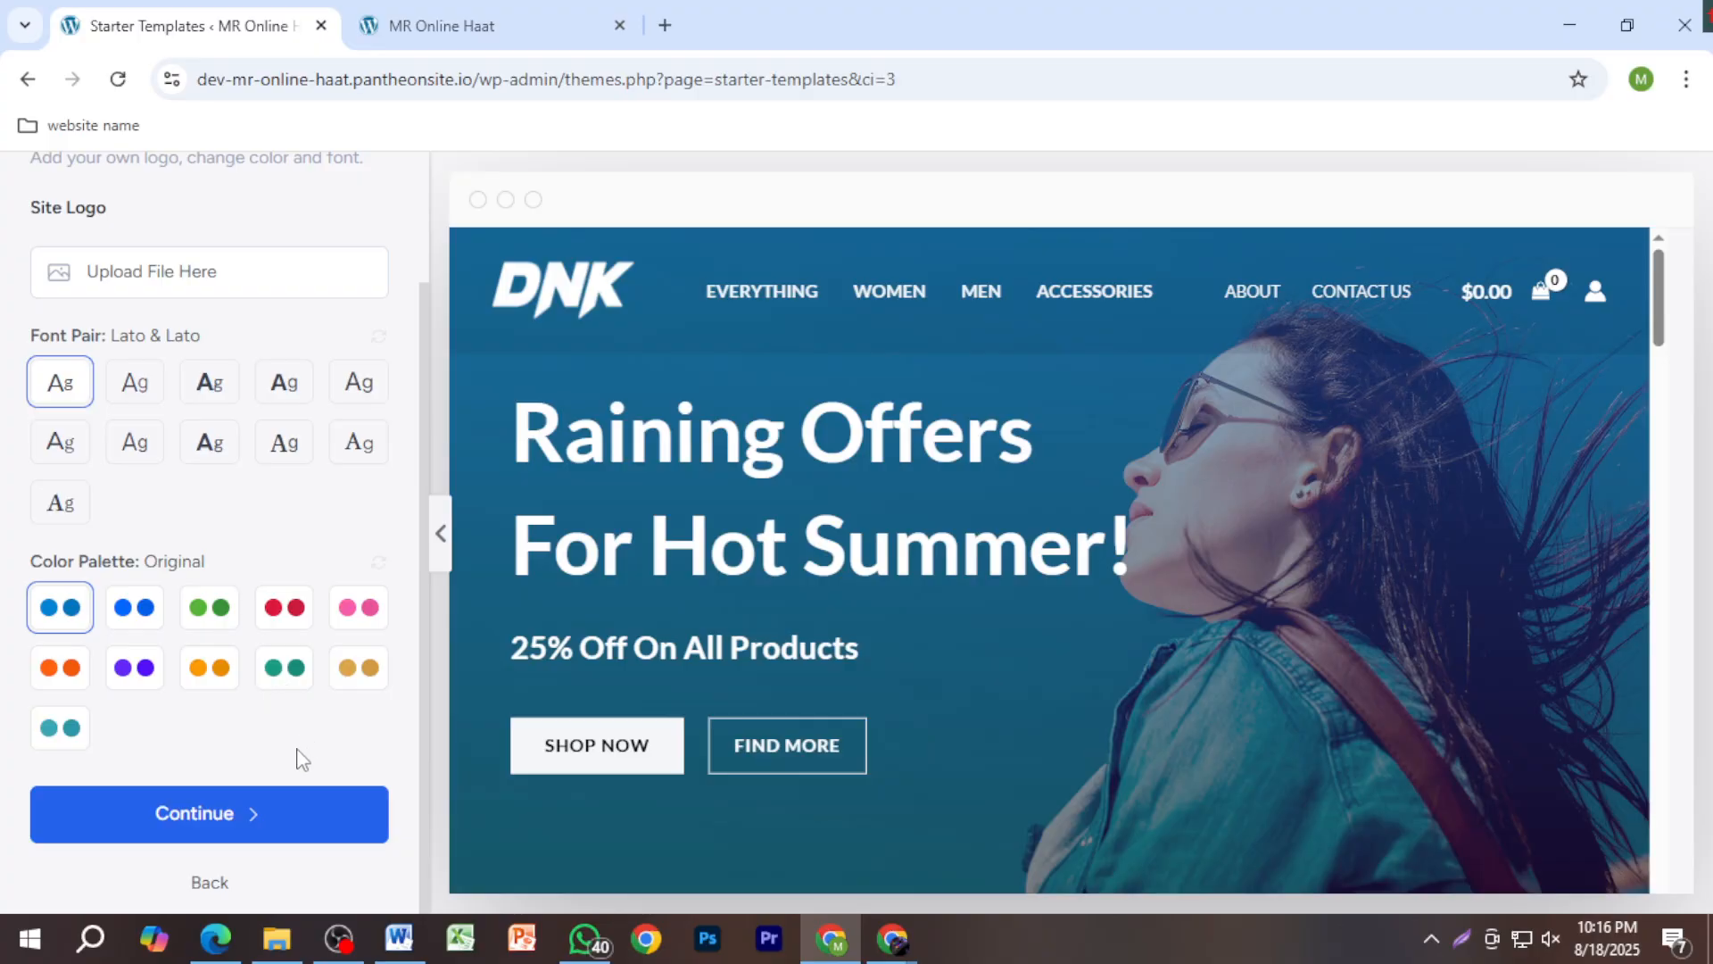
Step: Continue past fonts and colours, keep SEO & Search Visibility checked, and proceed to the last step
click(303, 815)
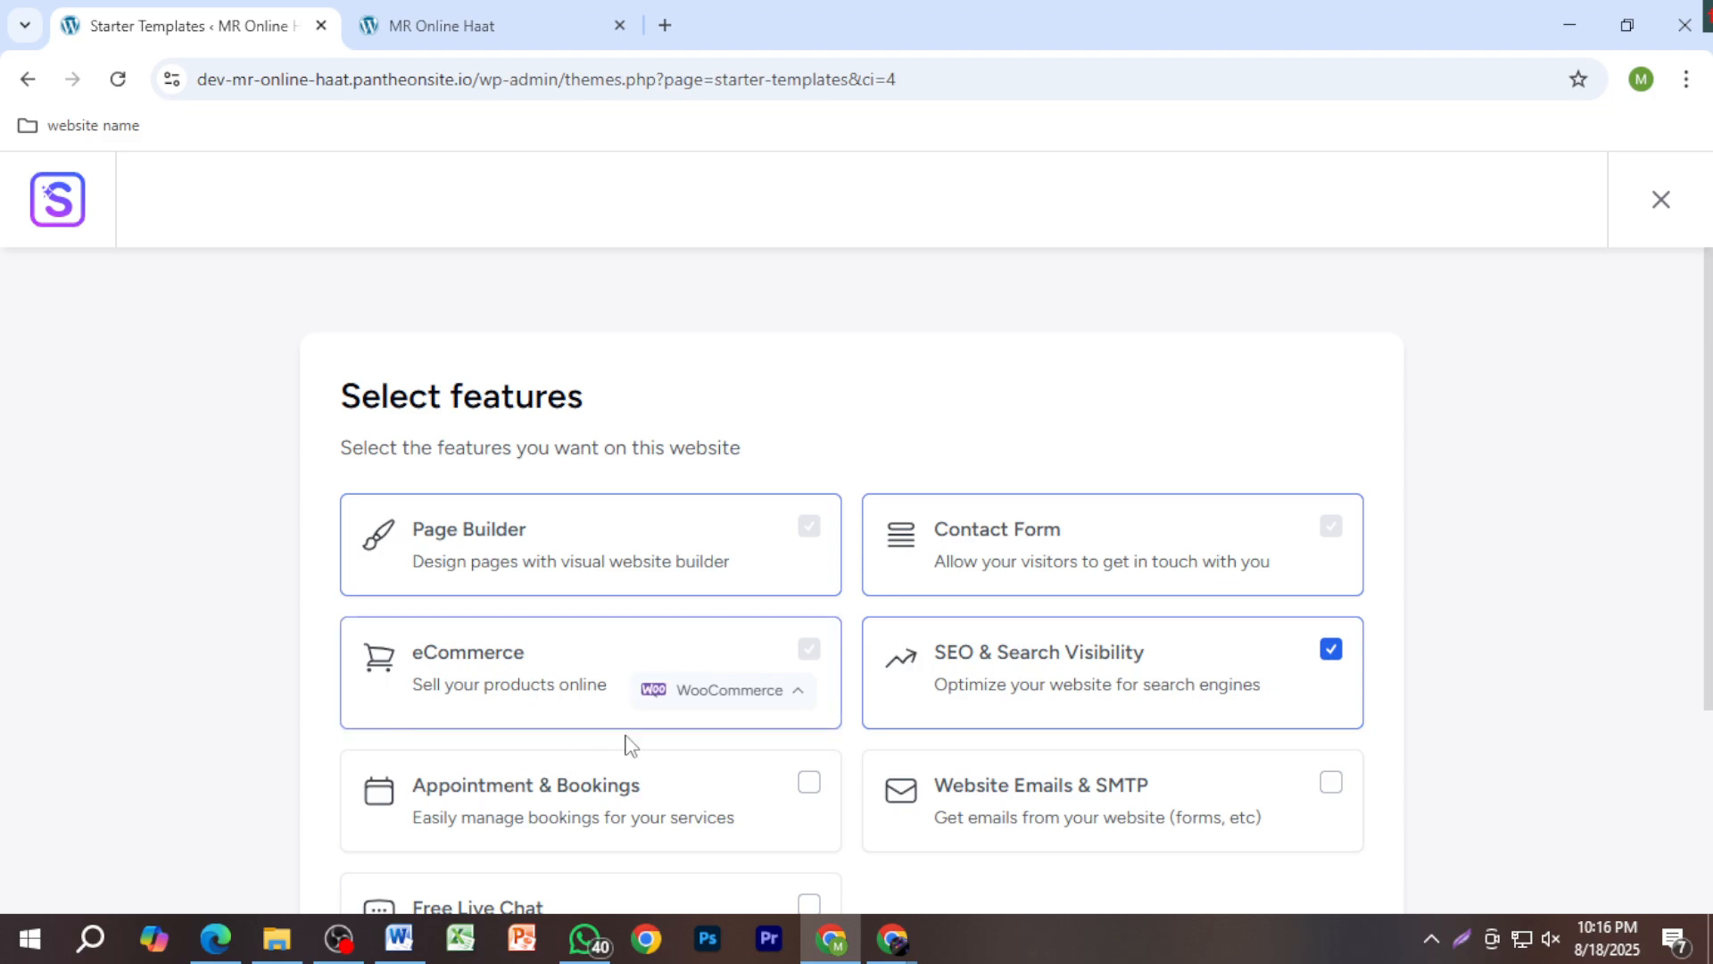
scroll(1128, 752, down, 3)
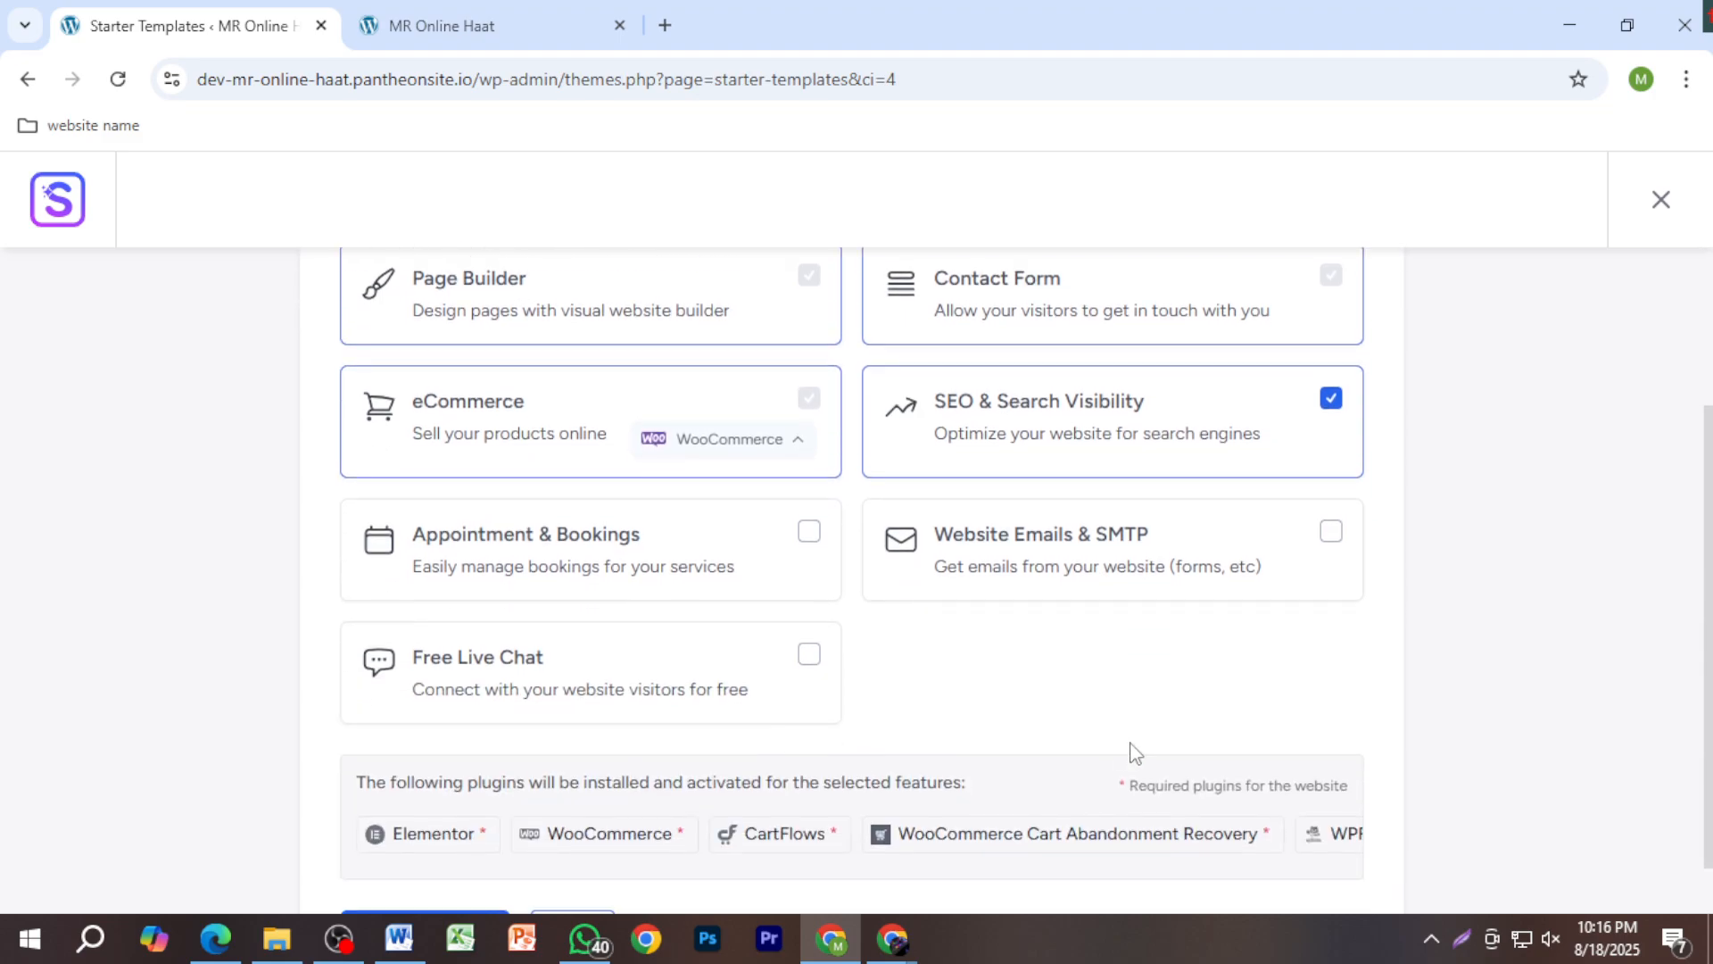
scroll(1163, 736, up, 3)
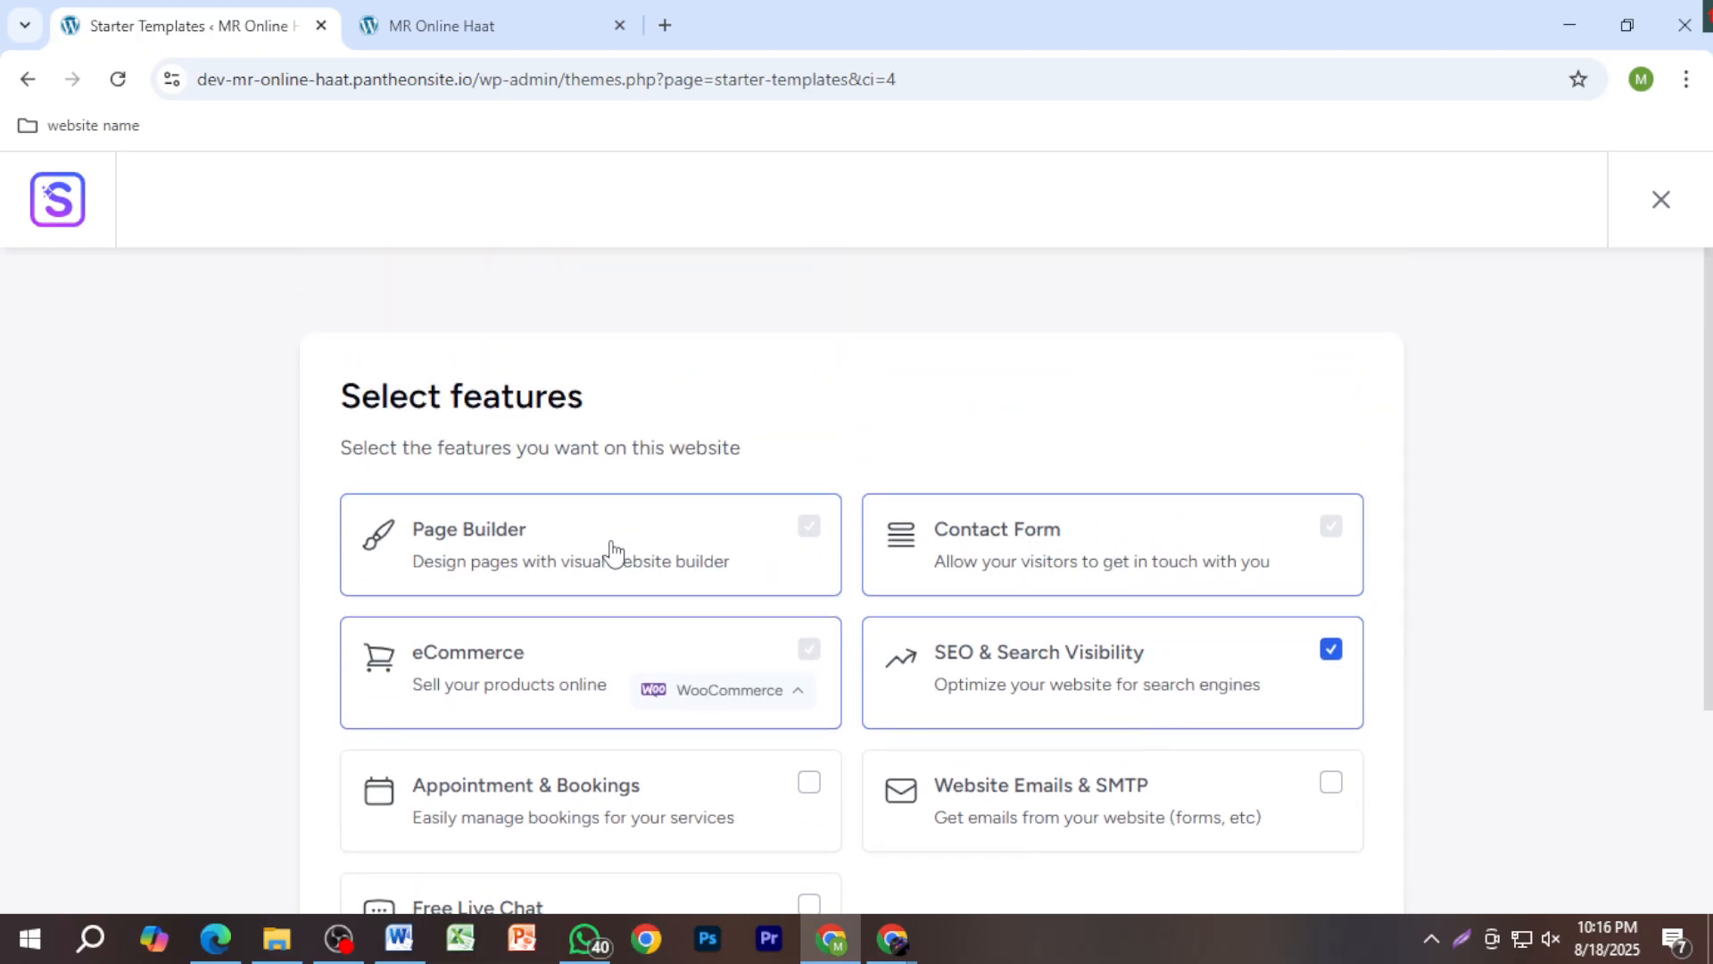
scroll(1042, 709, down, 4)
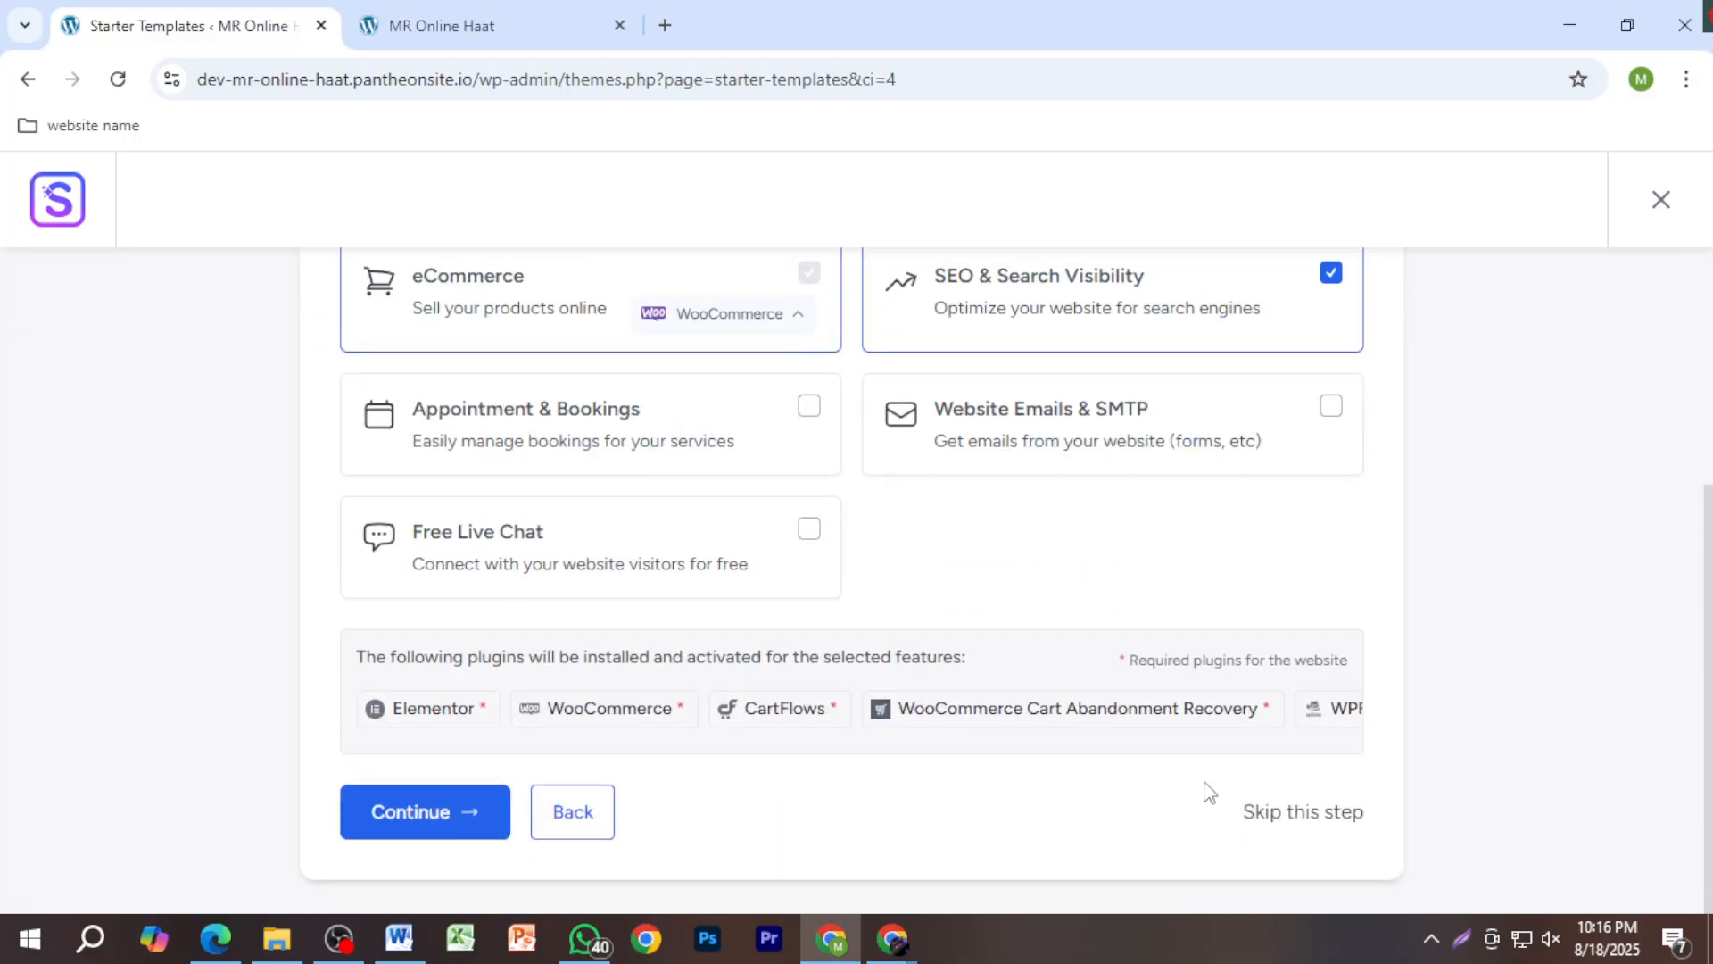
click(1308, 814)
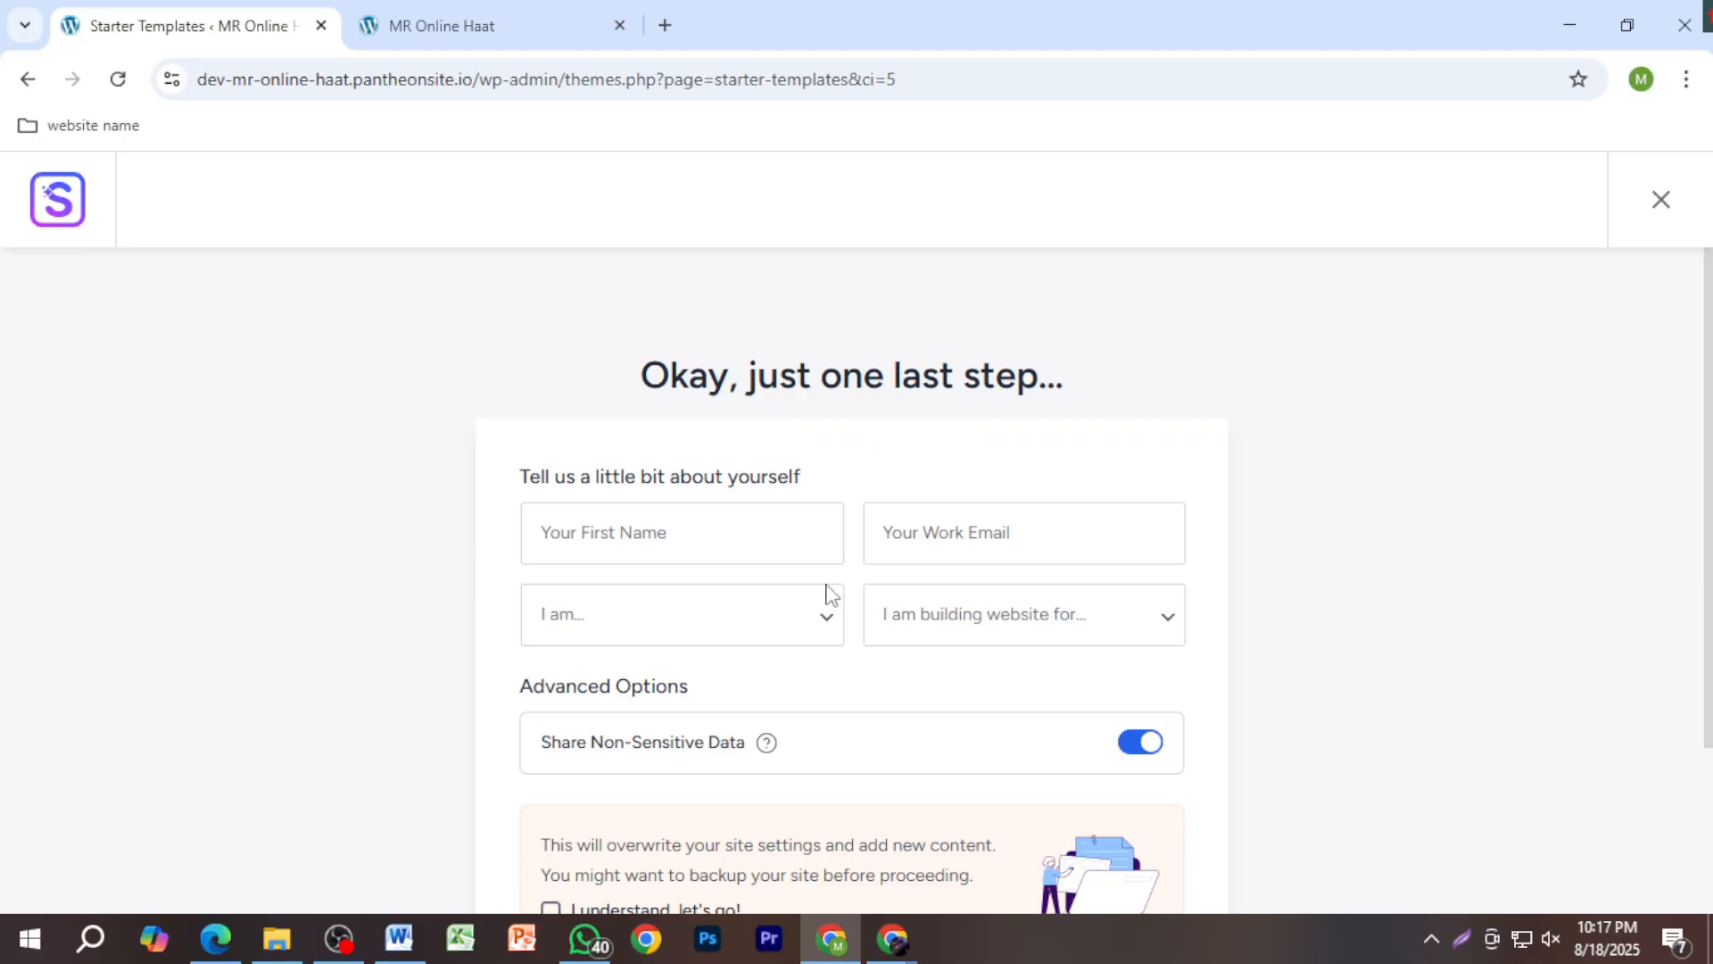
Step: Autofill the First Name field with the saved name and switch off Share Non-Sensitive Data
click(719, 533)
click(725, 598)
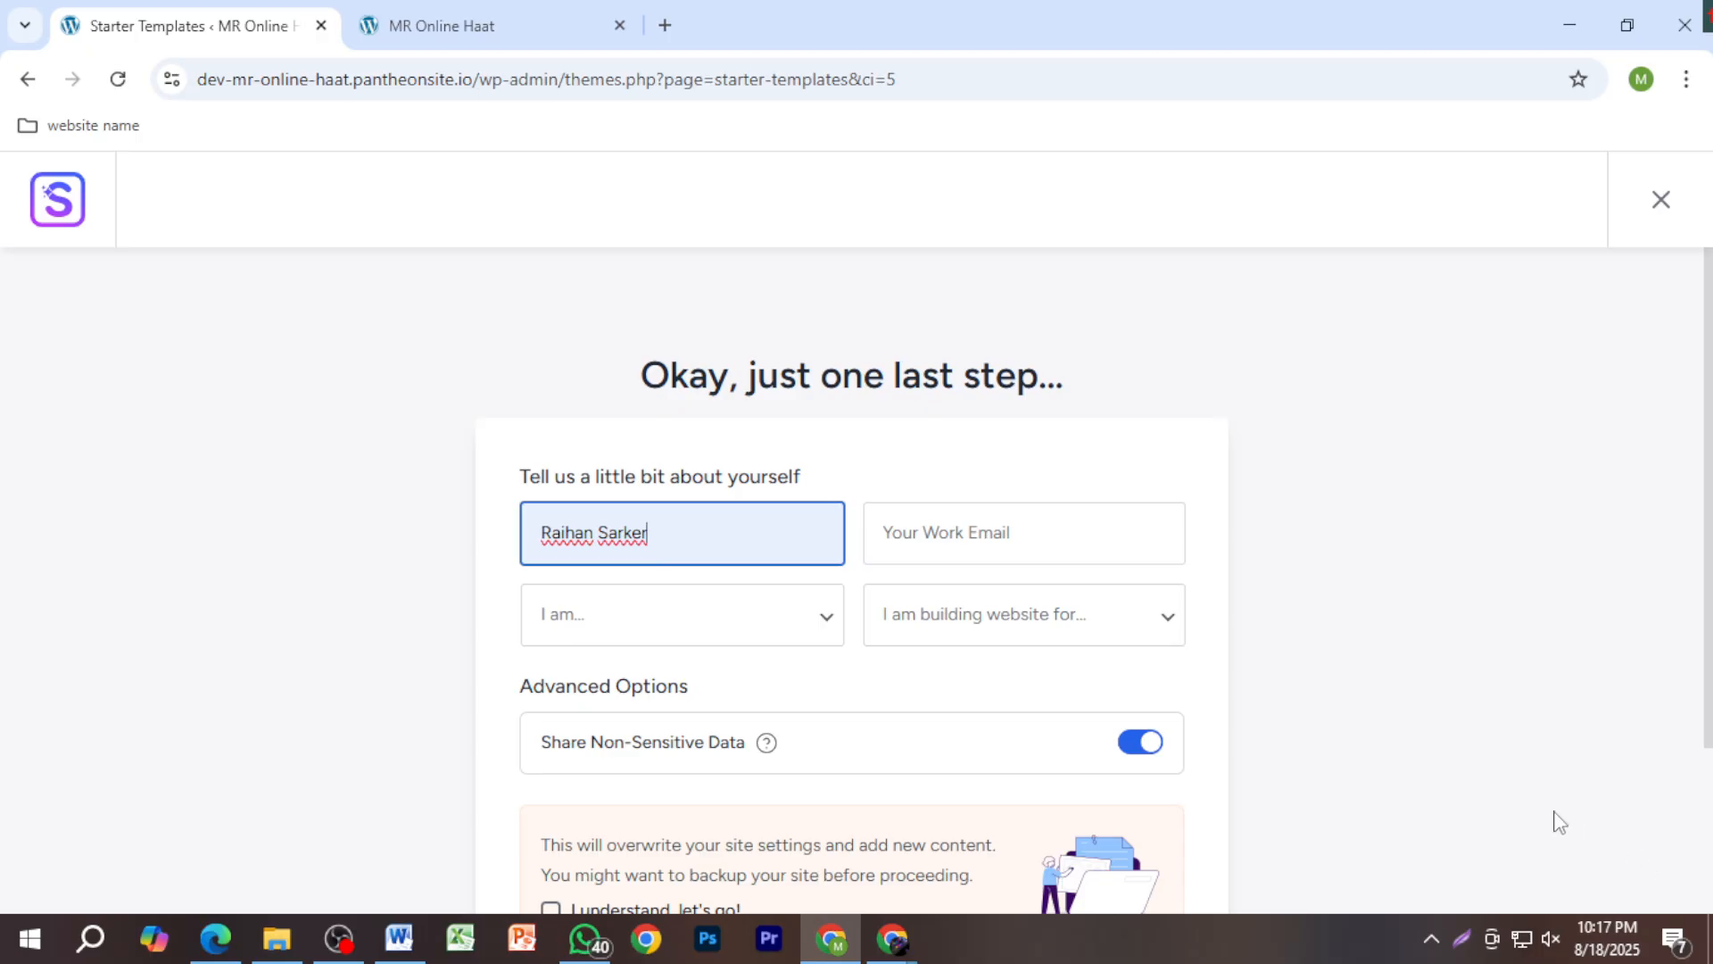
scroll(1262, 780, down, 2)
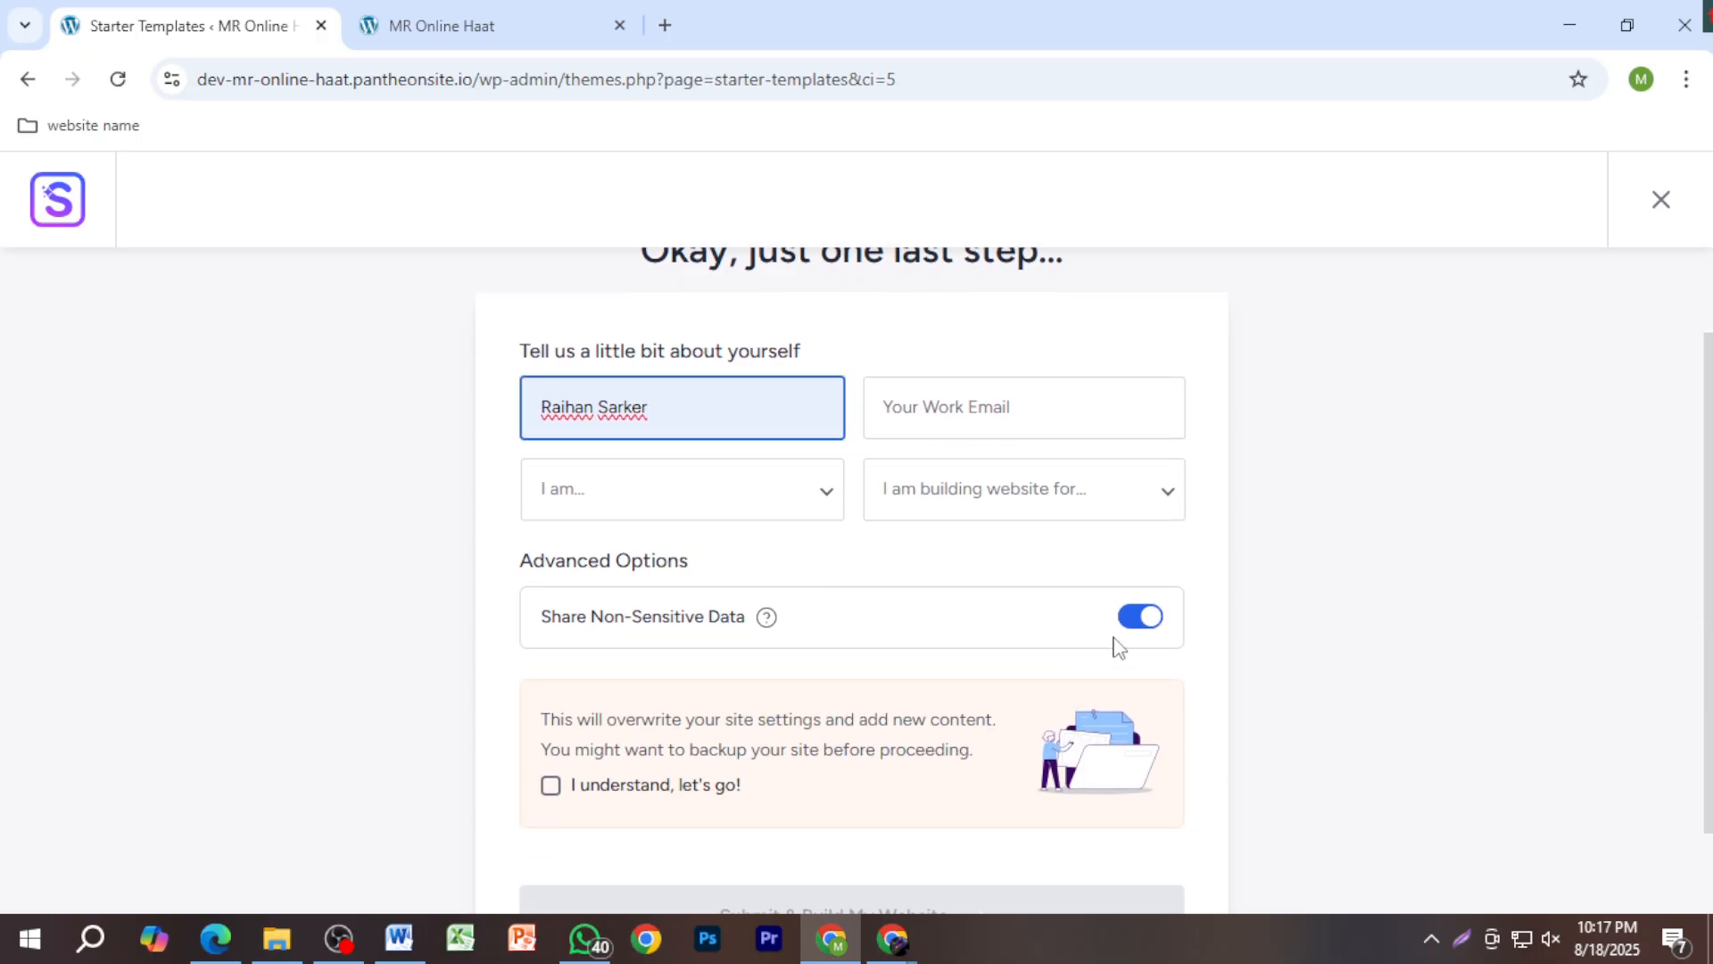
click(1142, 620)
Step: Tick 'I understand, let's go!' and submit to build the website from the template
scroll(1185, 769, down, 3)
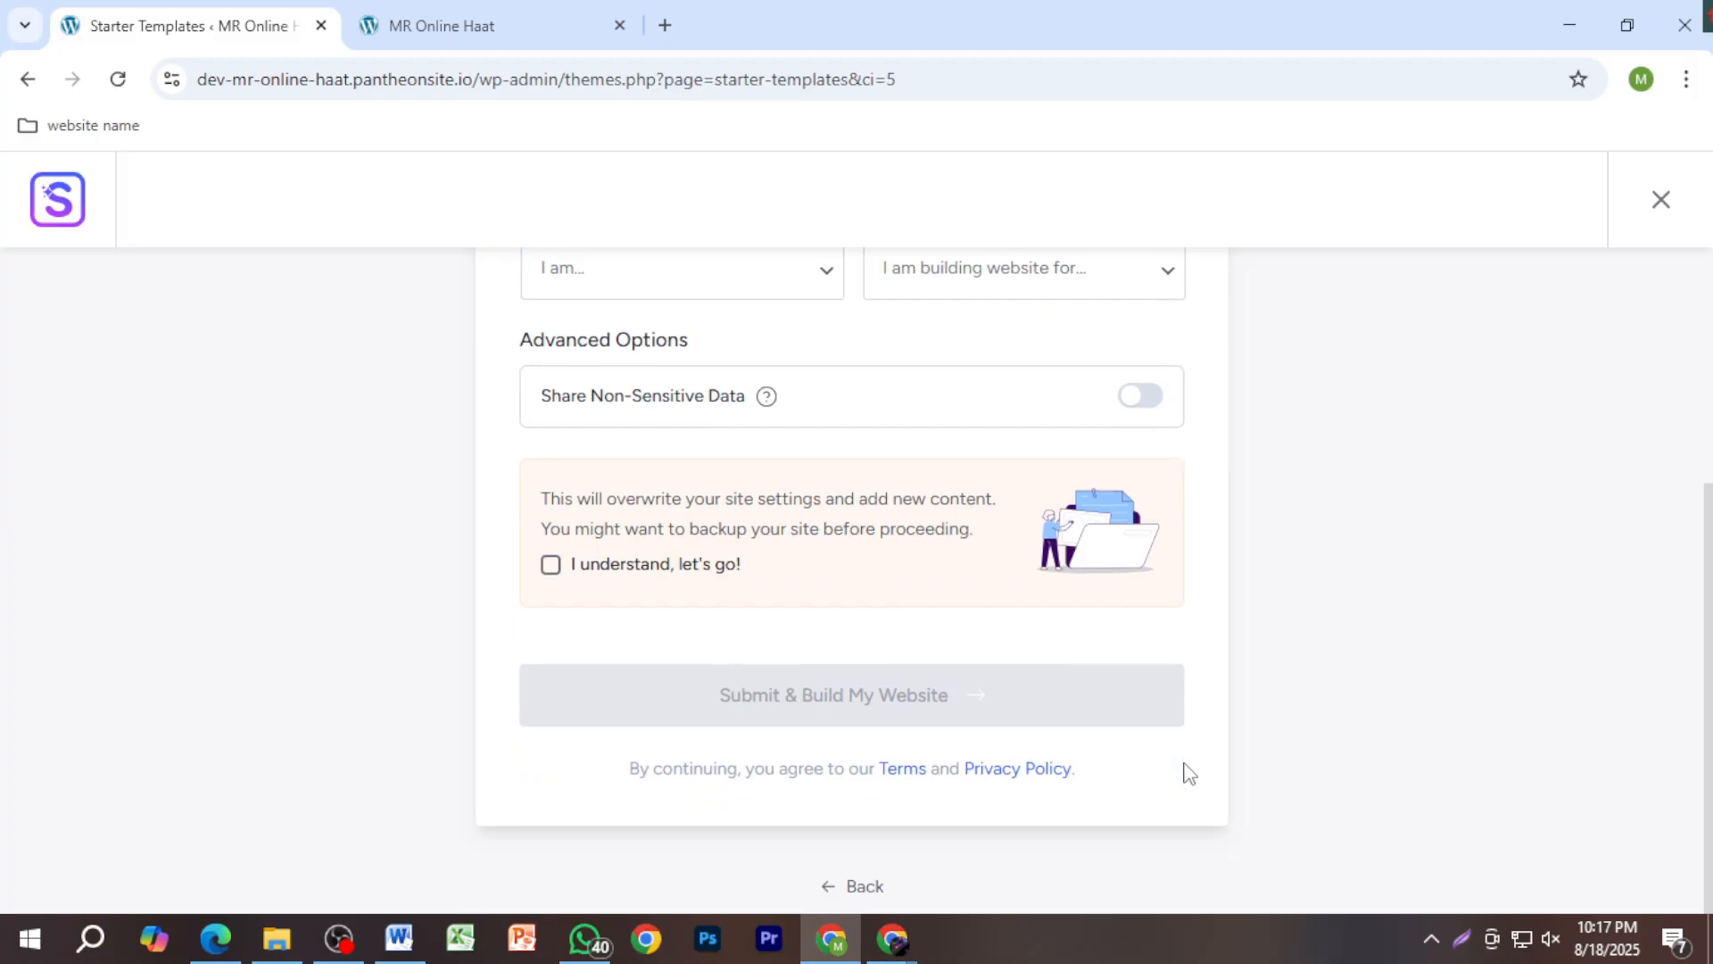
click(550, 565)
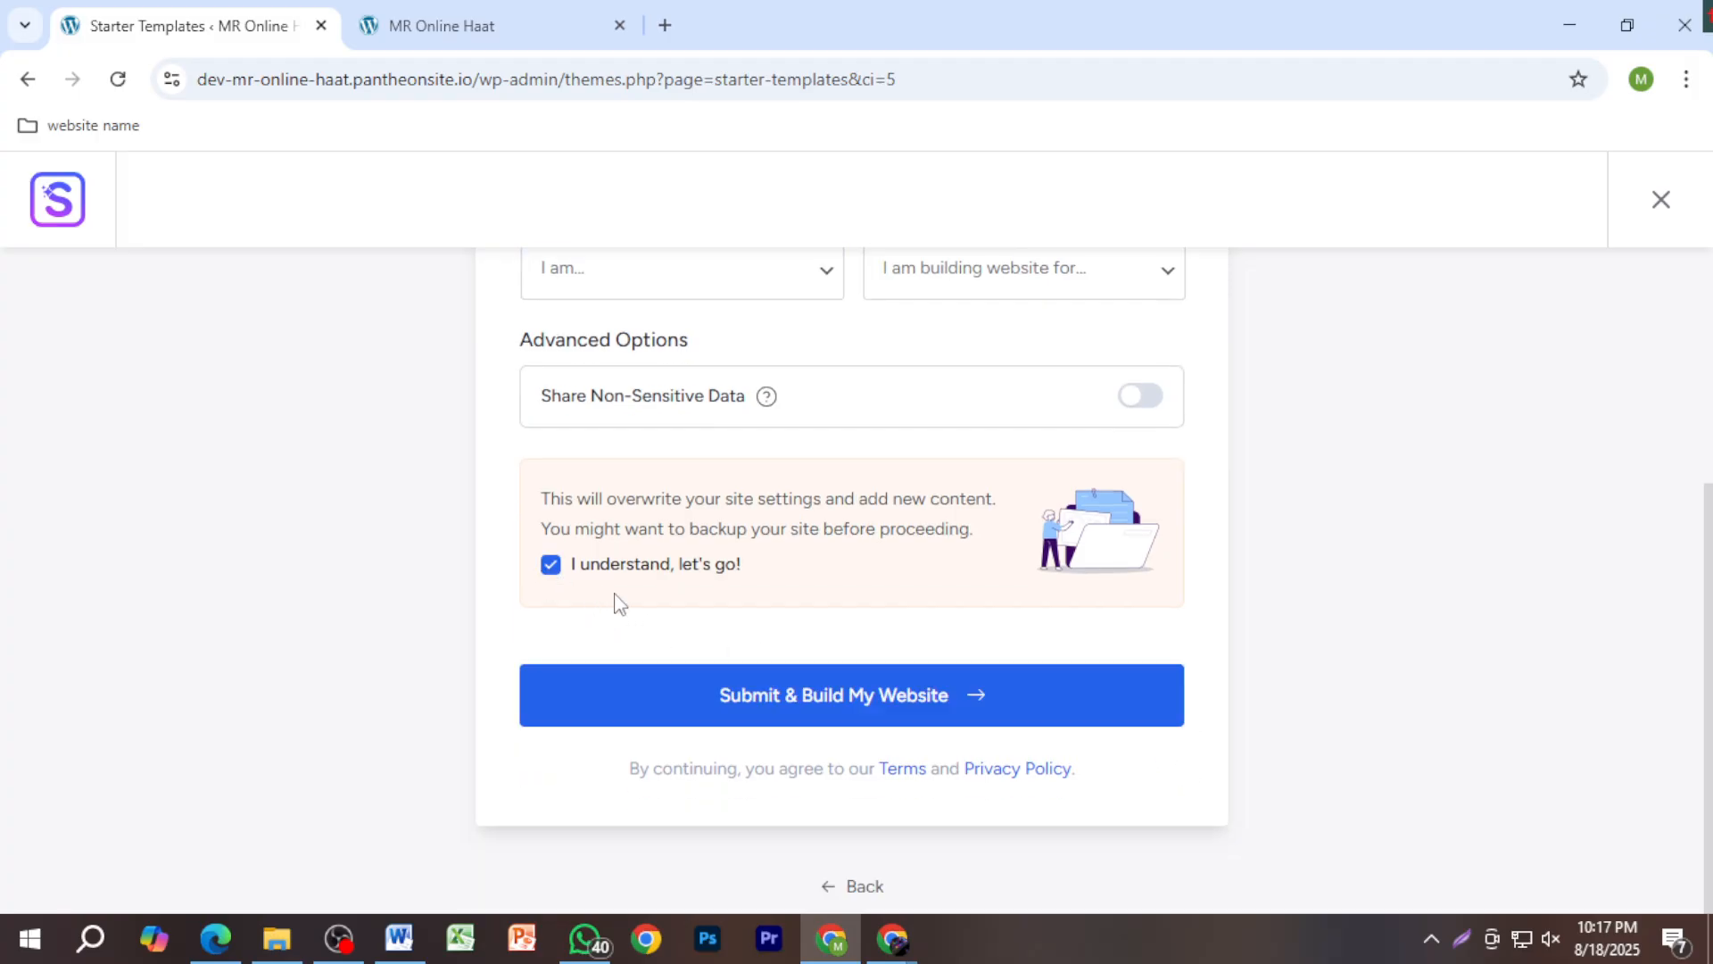
click(848, 718)
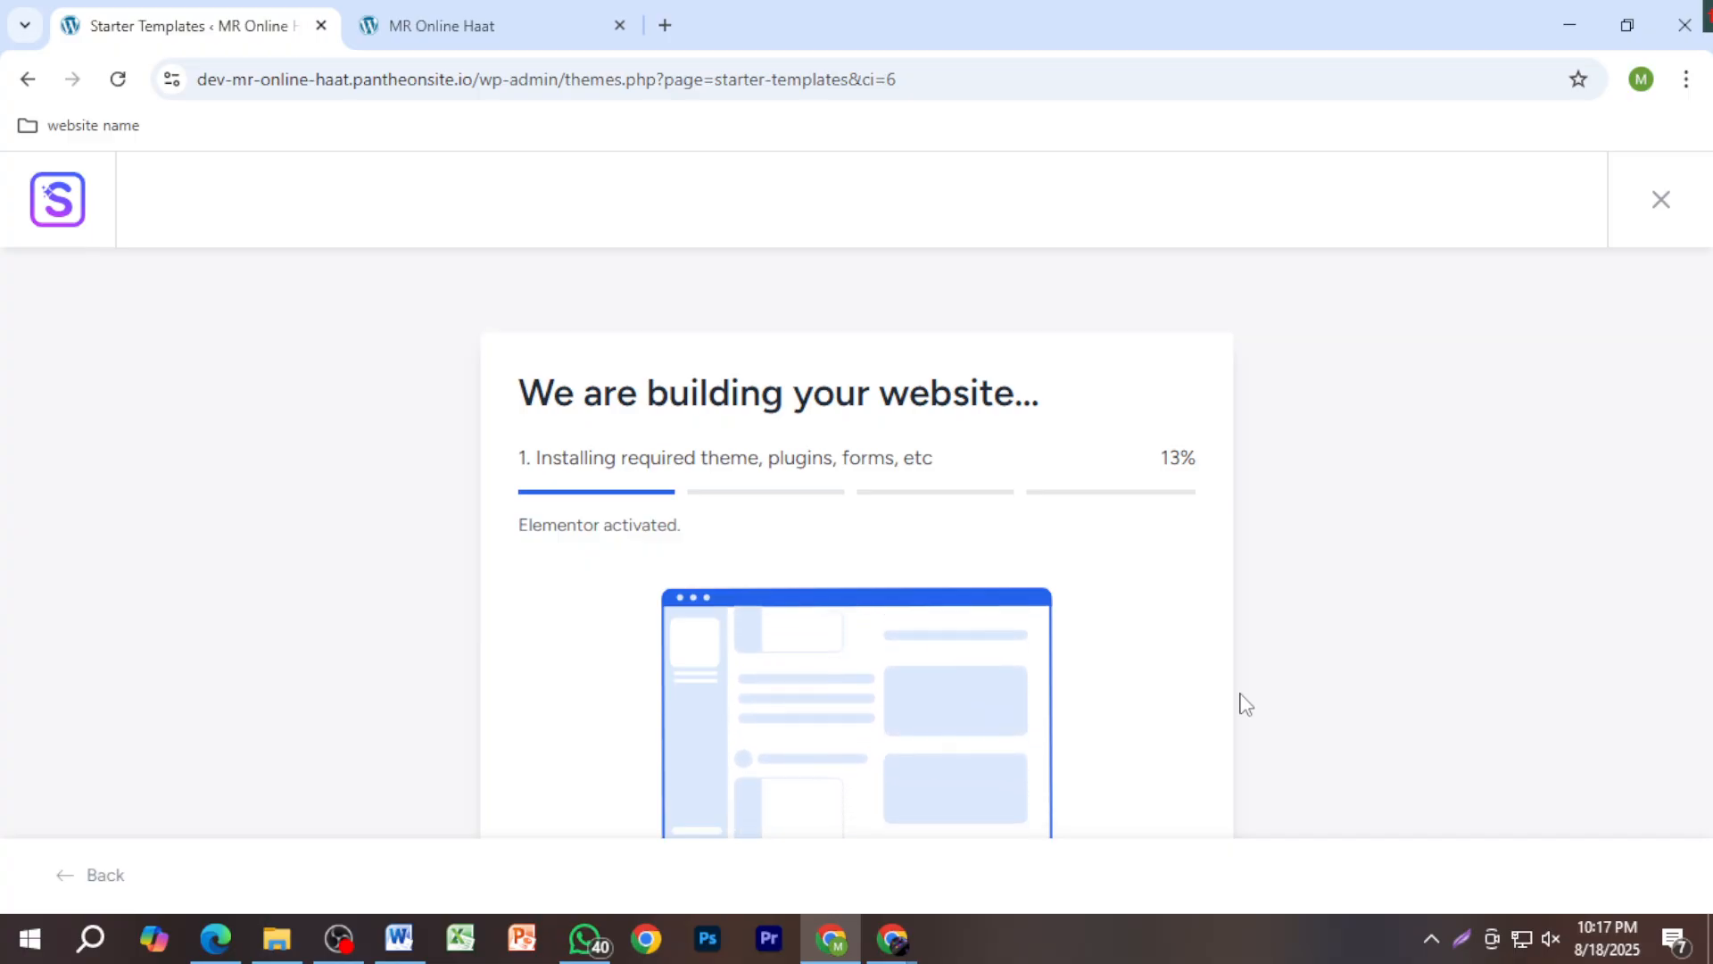
mouse_move(892, 939)
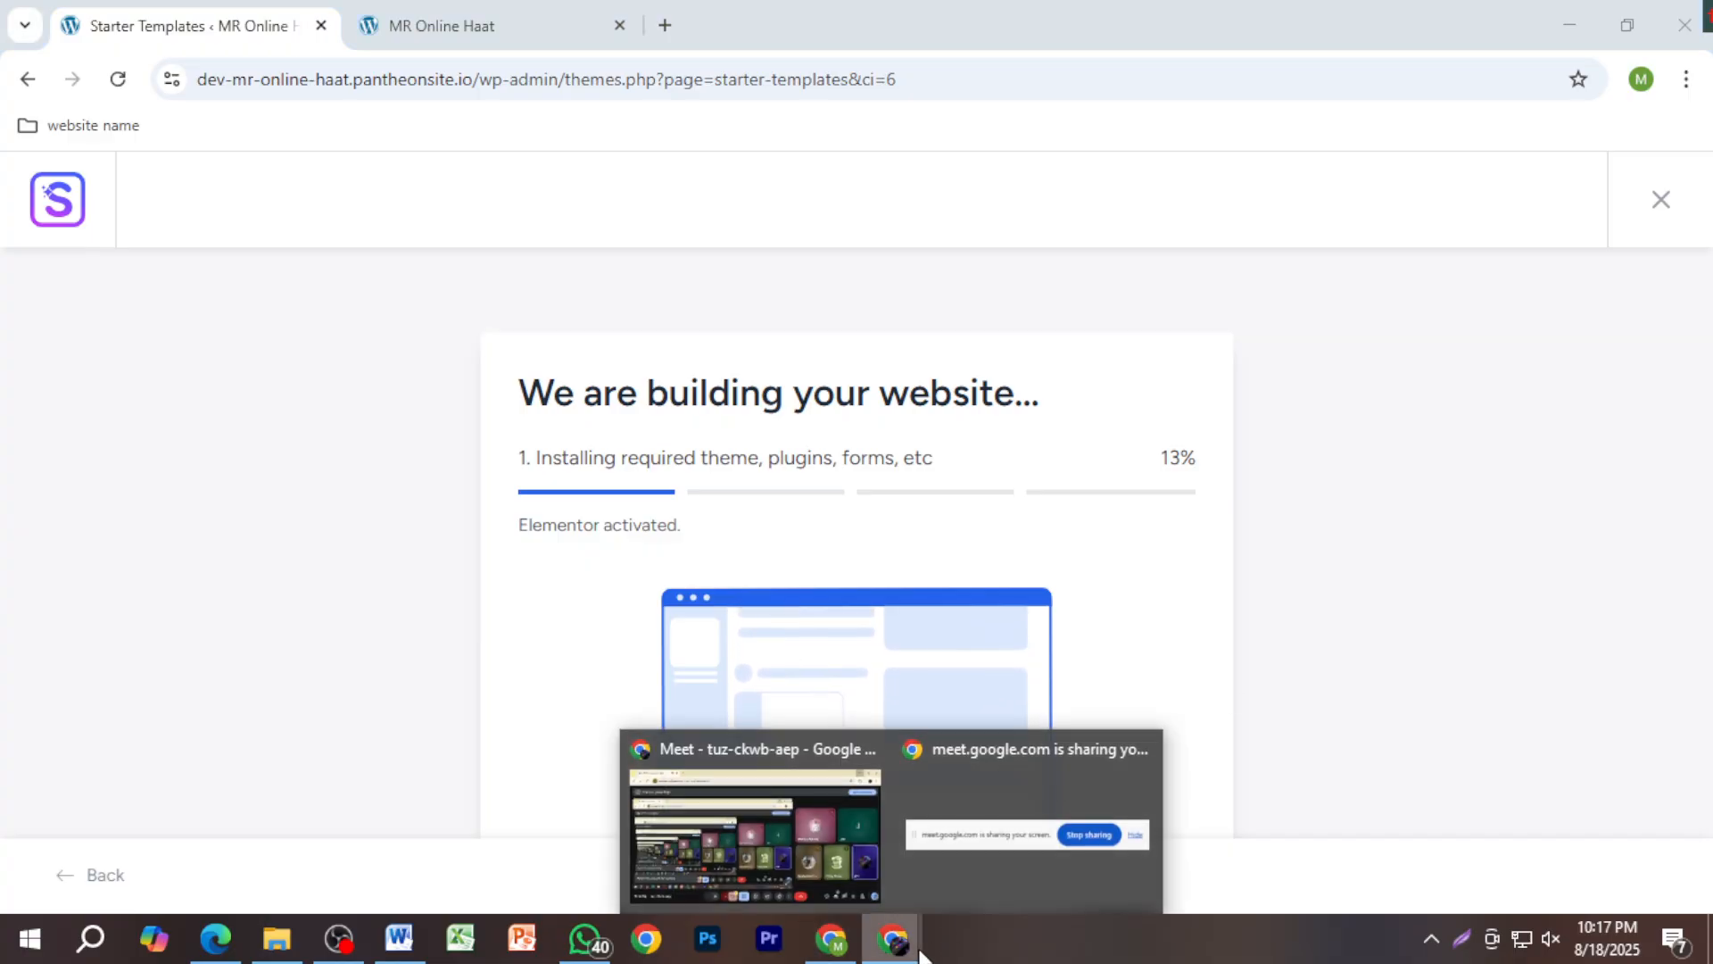
click(757, 864)
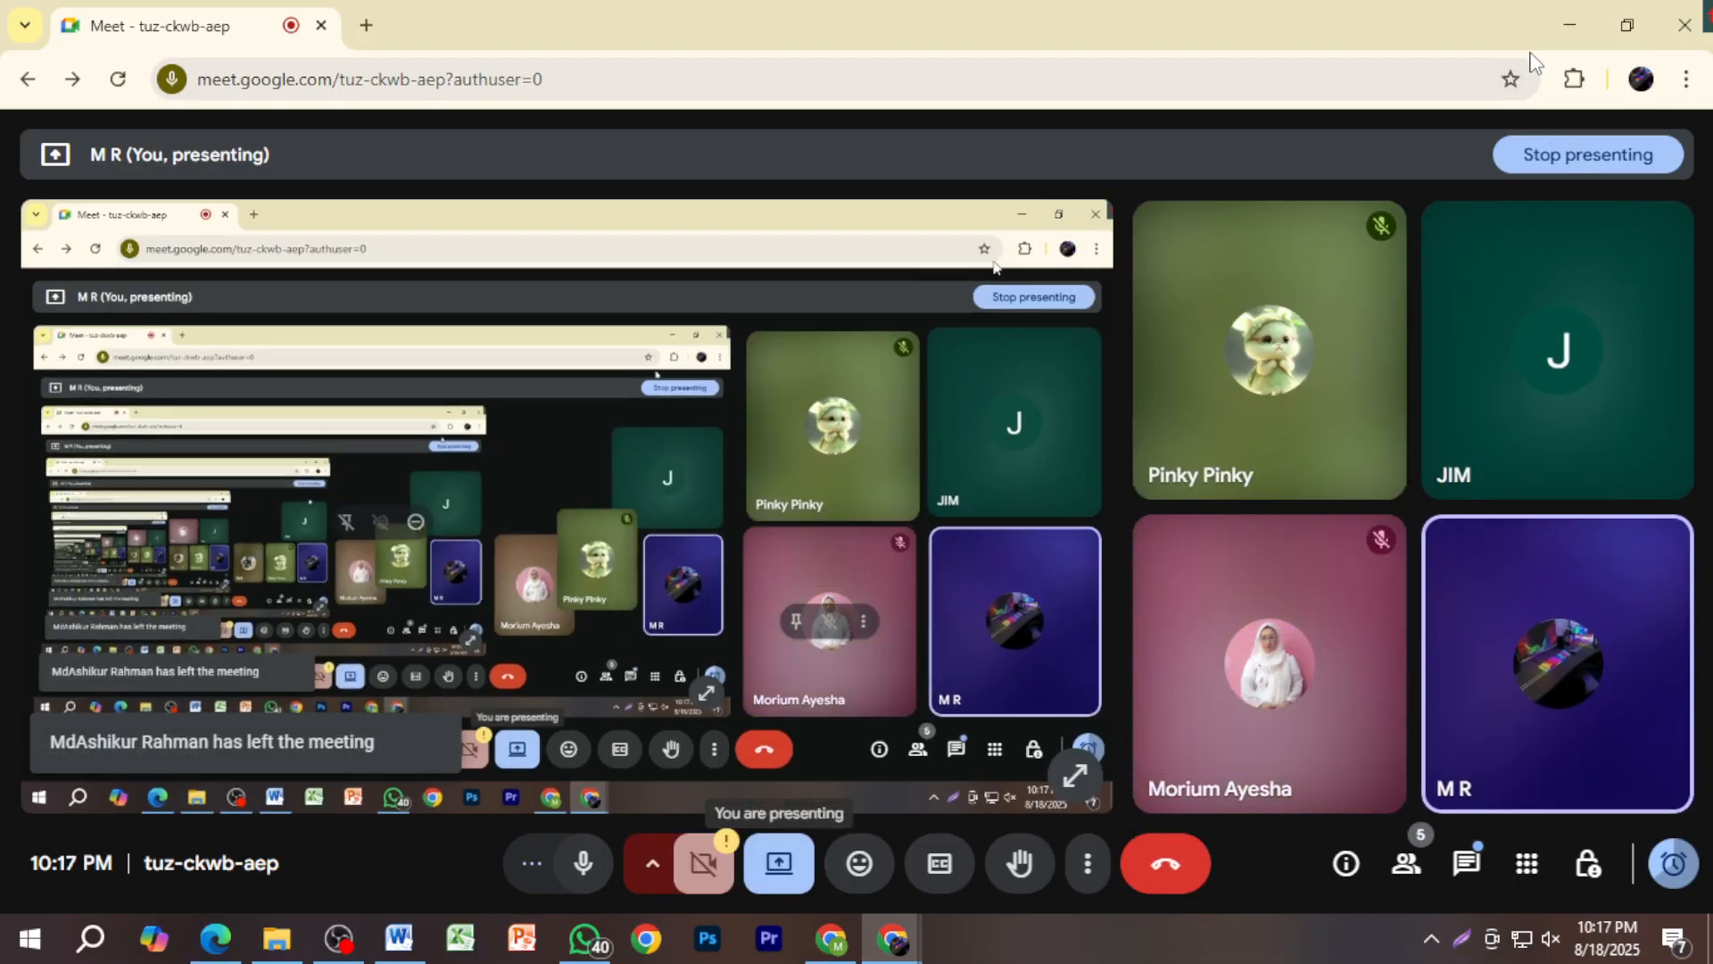
click(1549, 25)
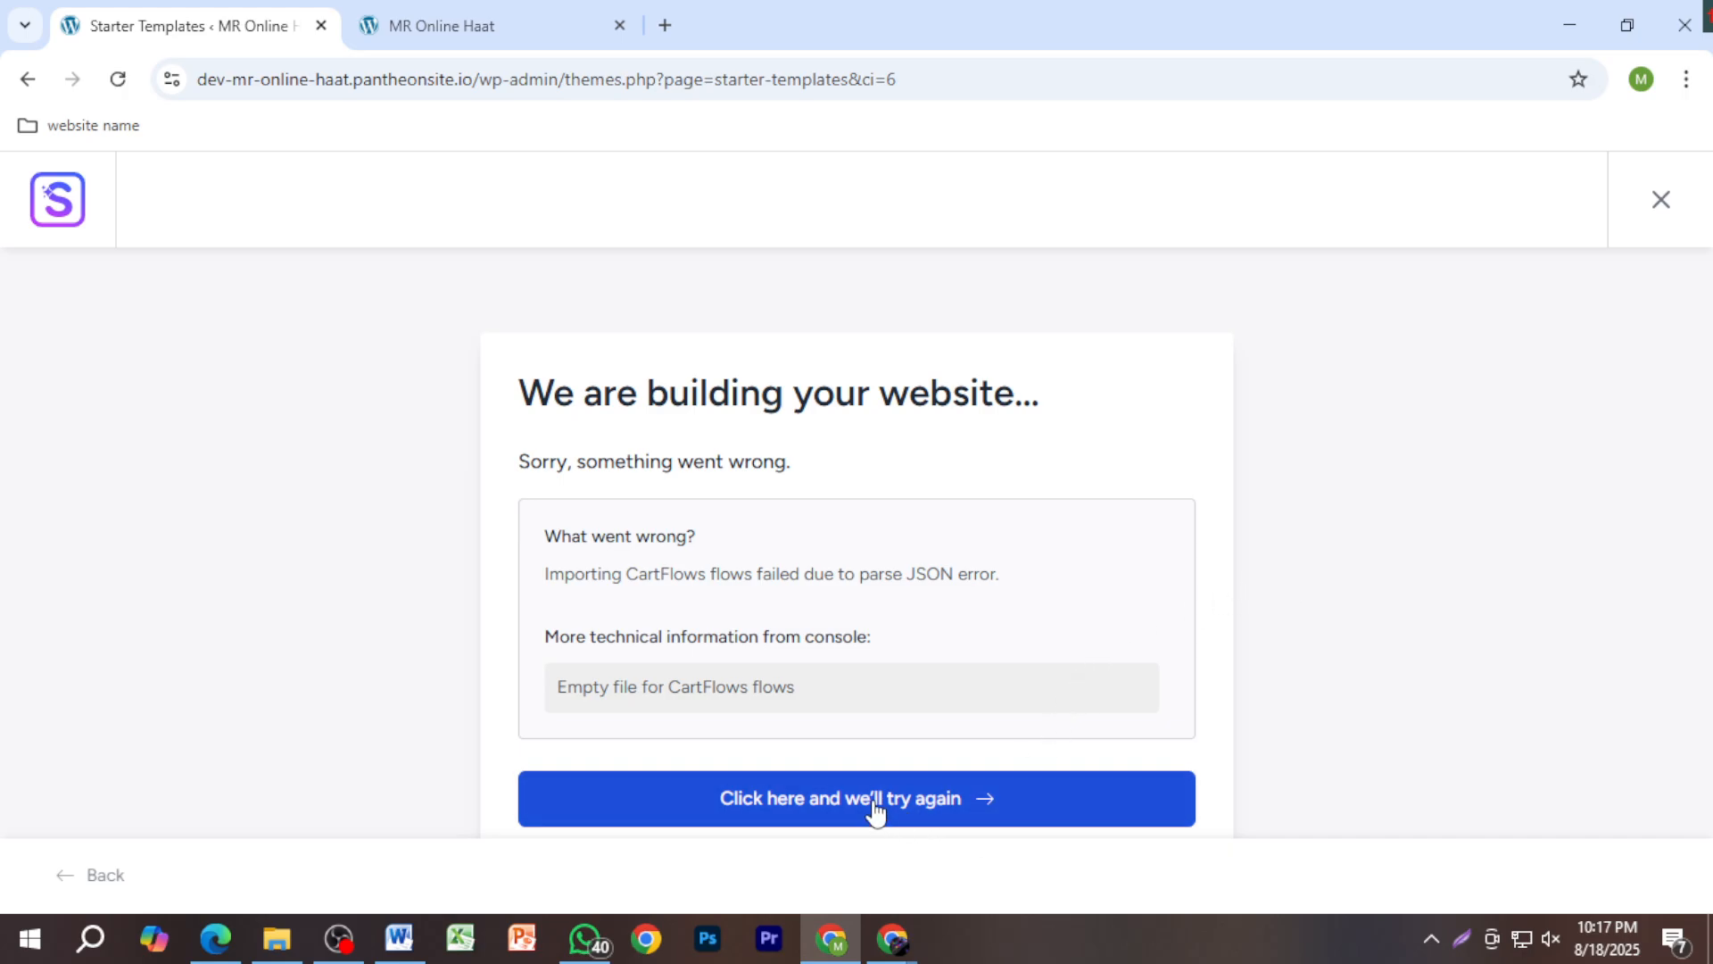
Step: Retry the failed build, re-tick the overwrite acknowledgement and resubmit the form
click(981, 810)
scroll(981, 811, down, 3)
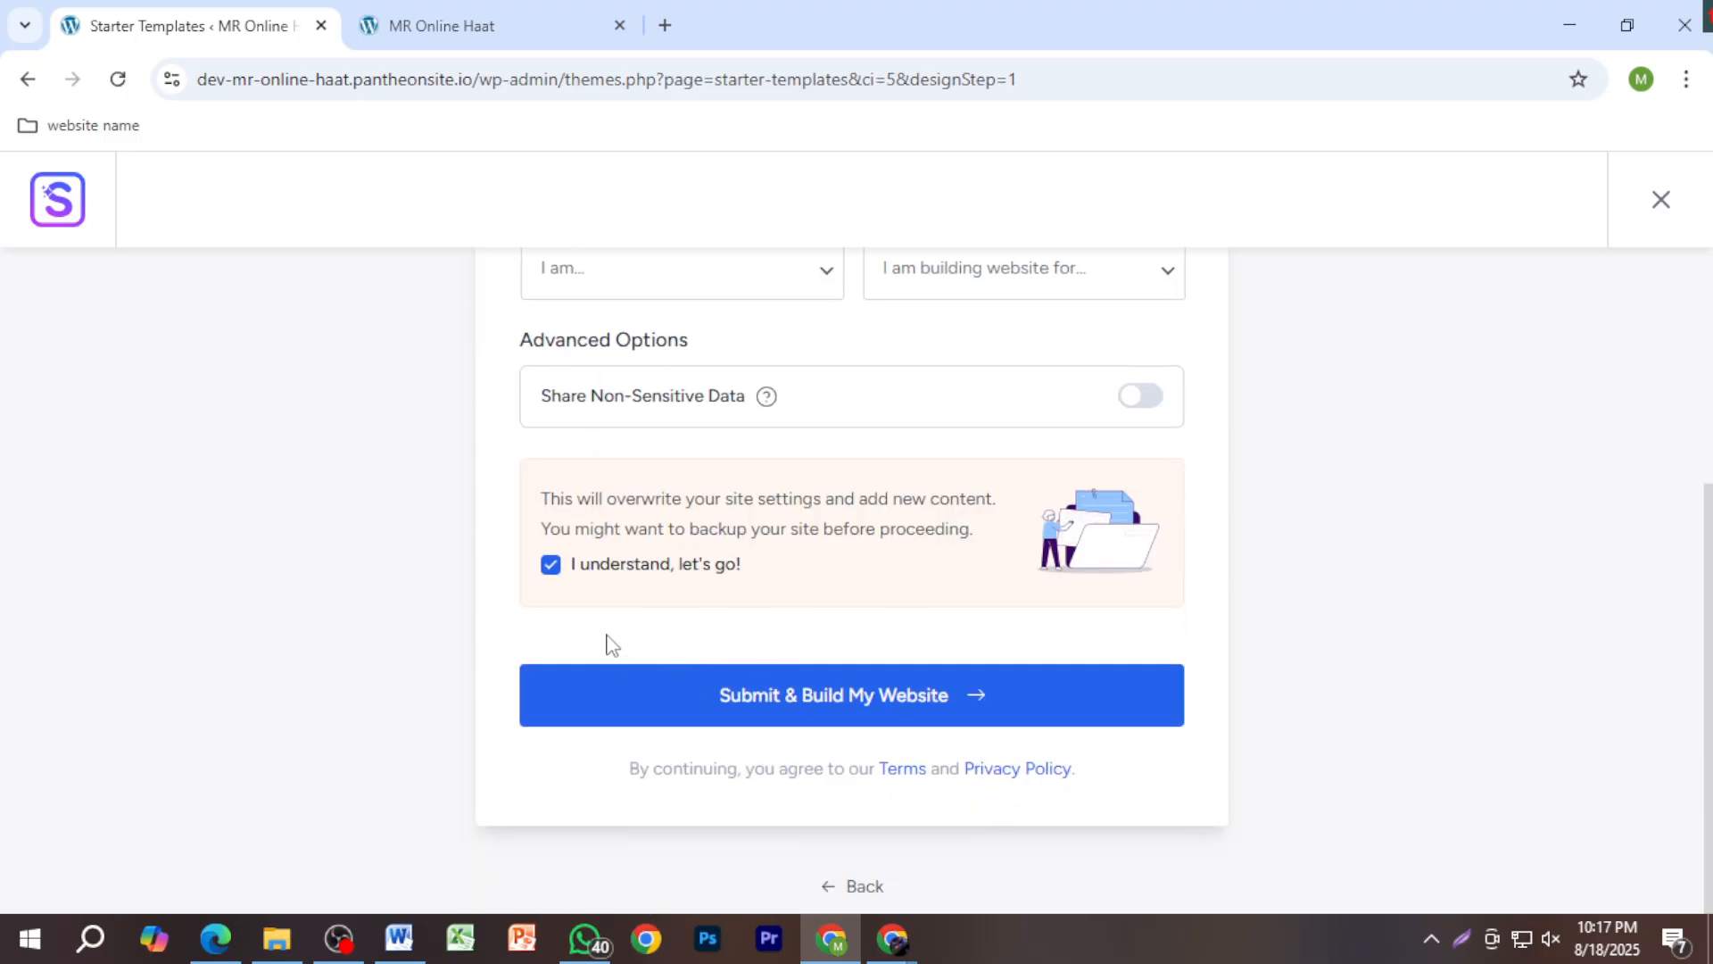
click(553, 569)
click(554, 569)
click(832, 725)
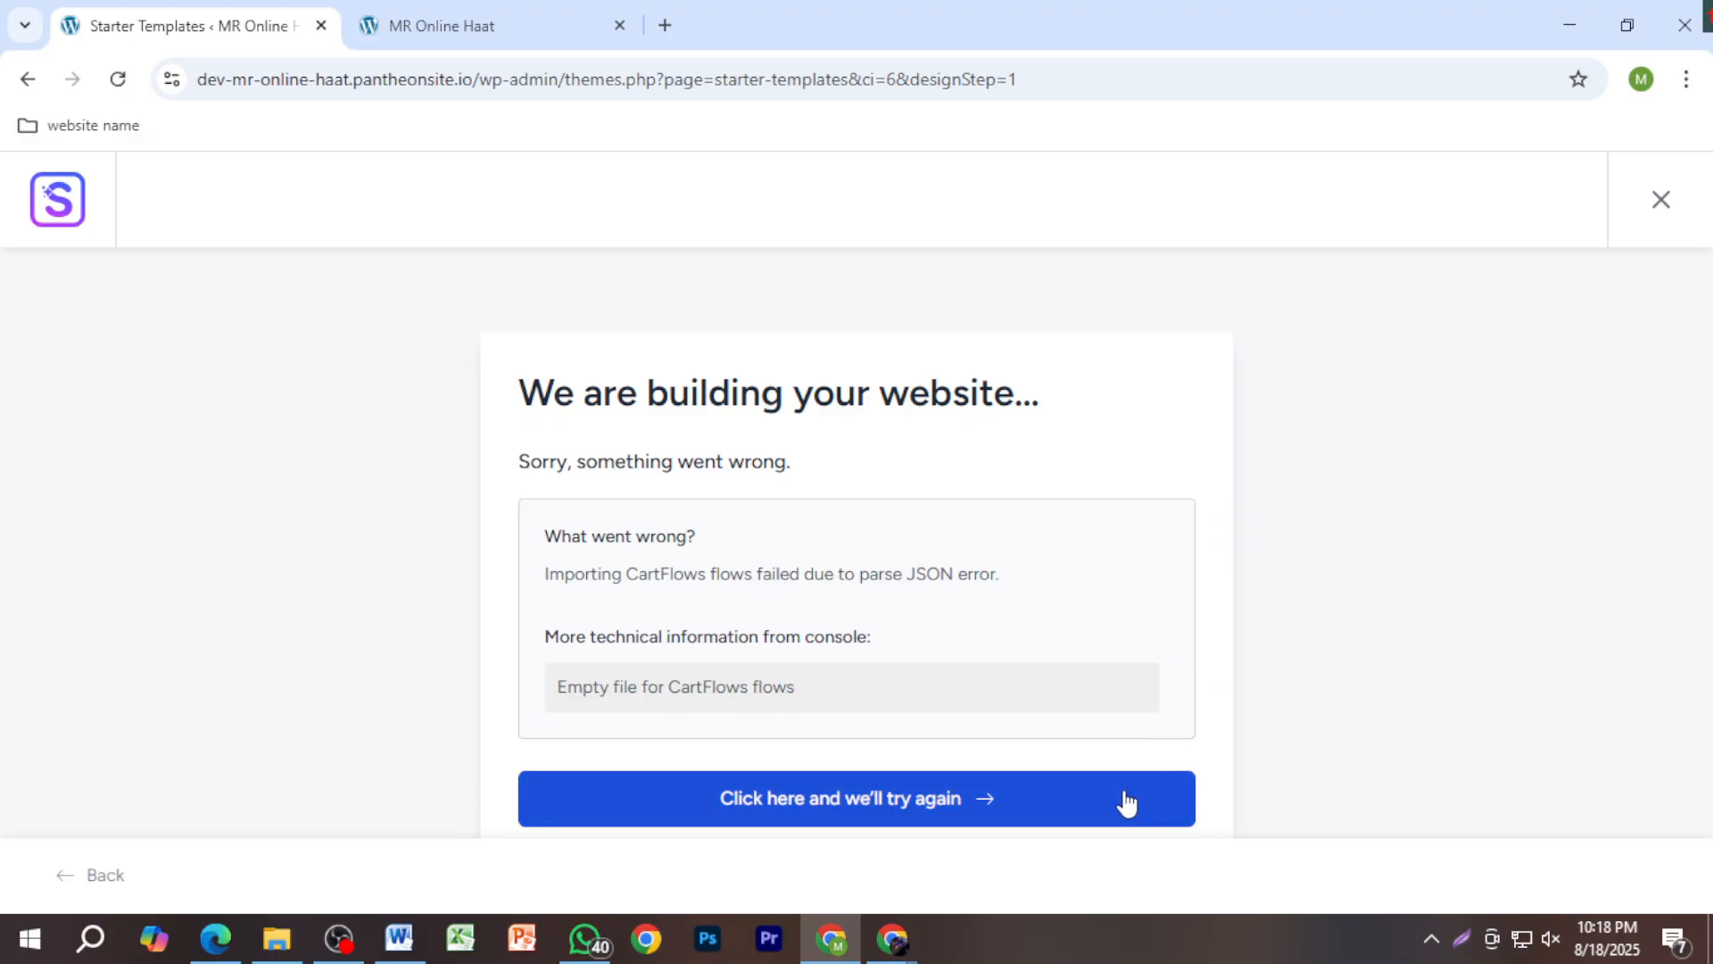
Step: Retry after the CartFlows import error and switch Share Non-Sensitive Data back on
click(1048, 802)
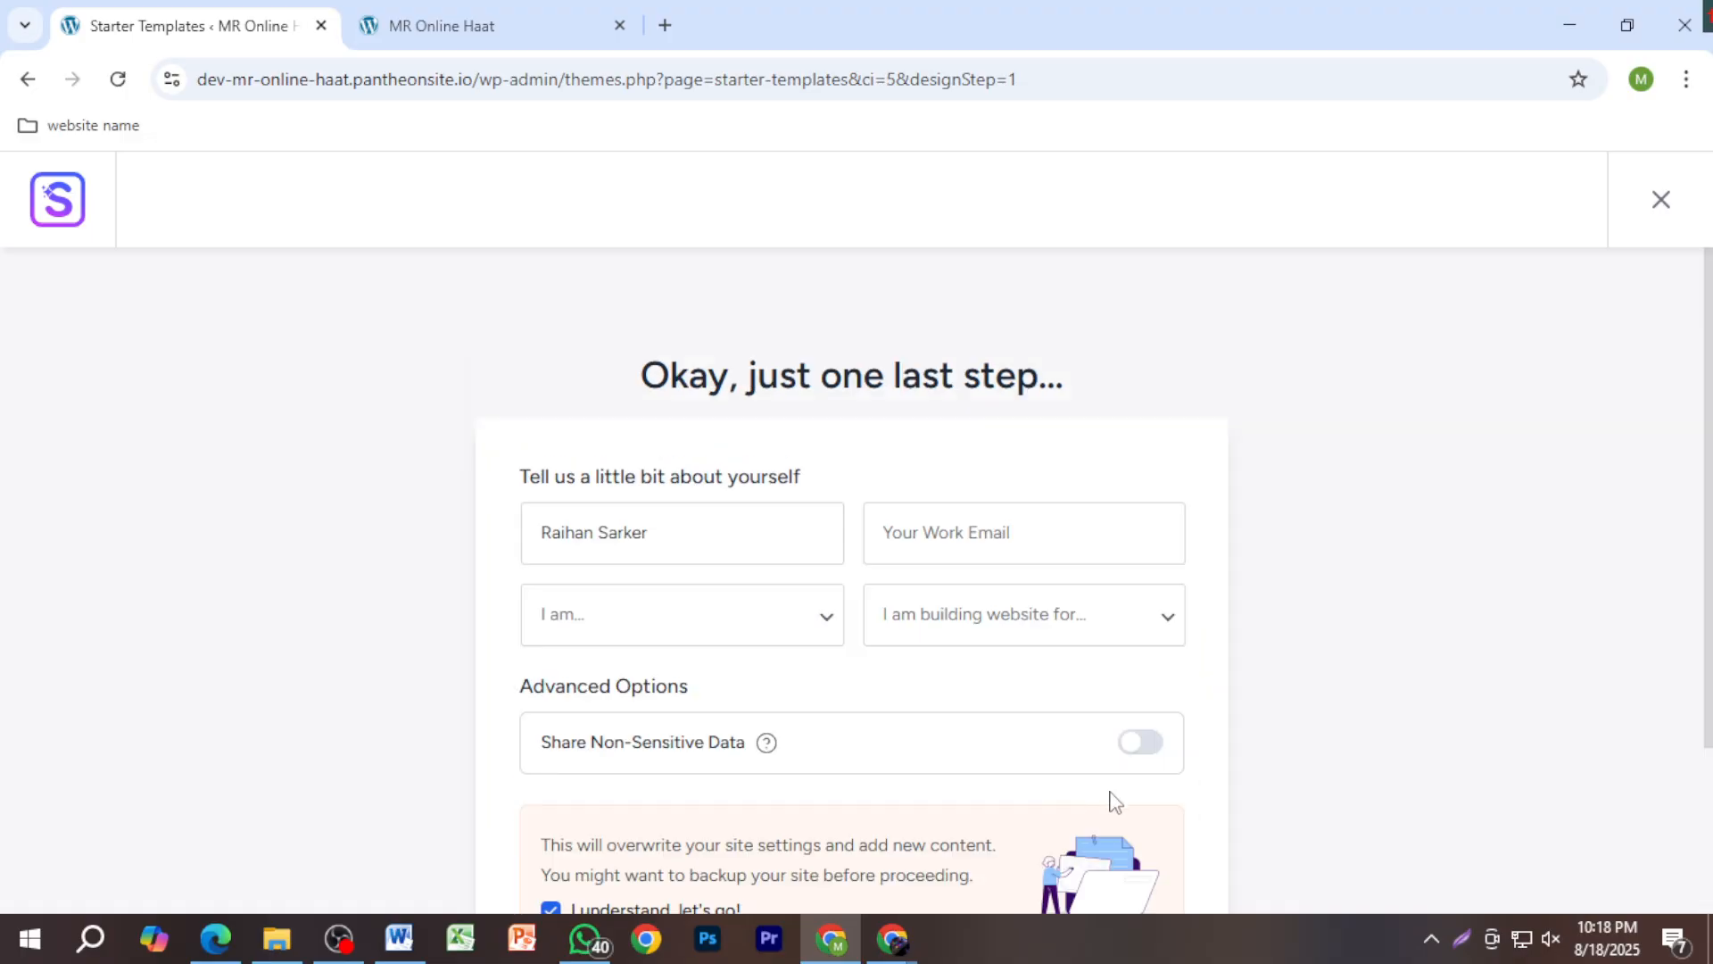
click(1141, 743)
scroll(1066, 789, down, 1)
scroll(1066, 788, down, 3)
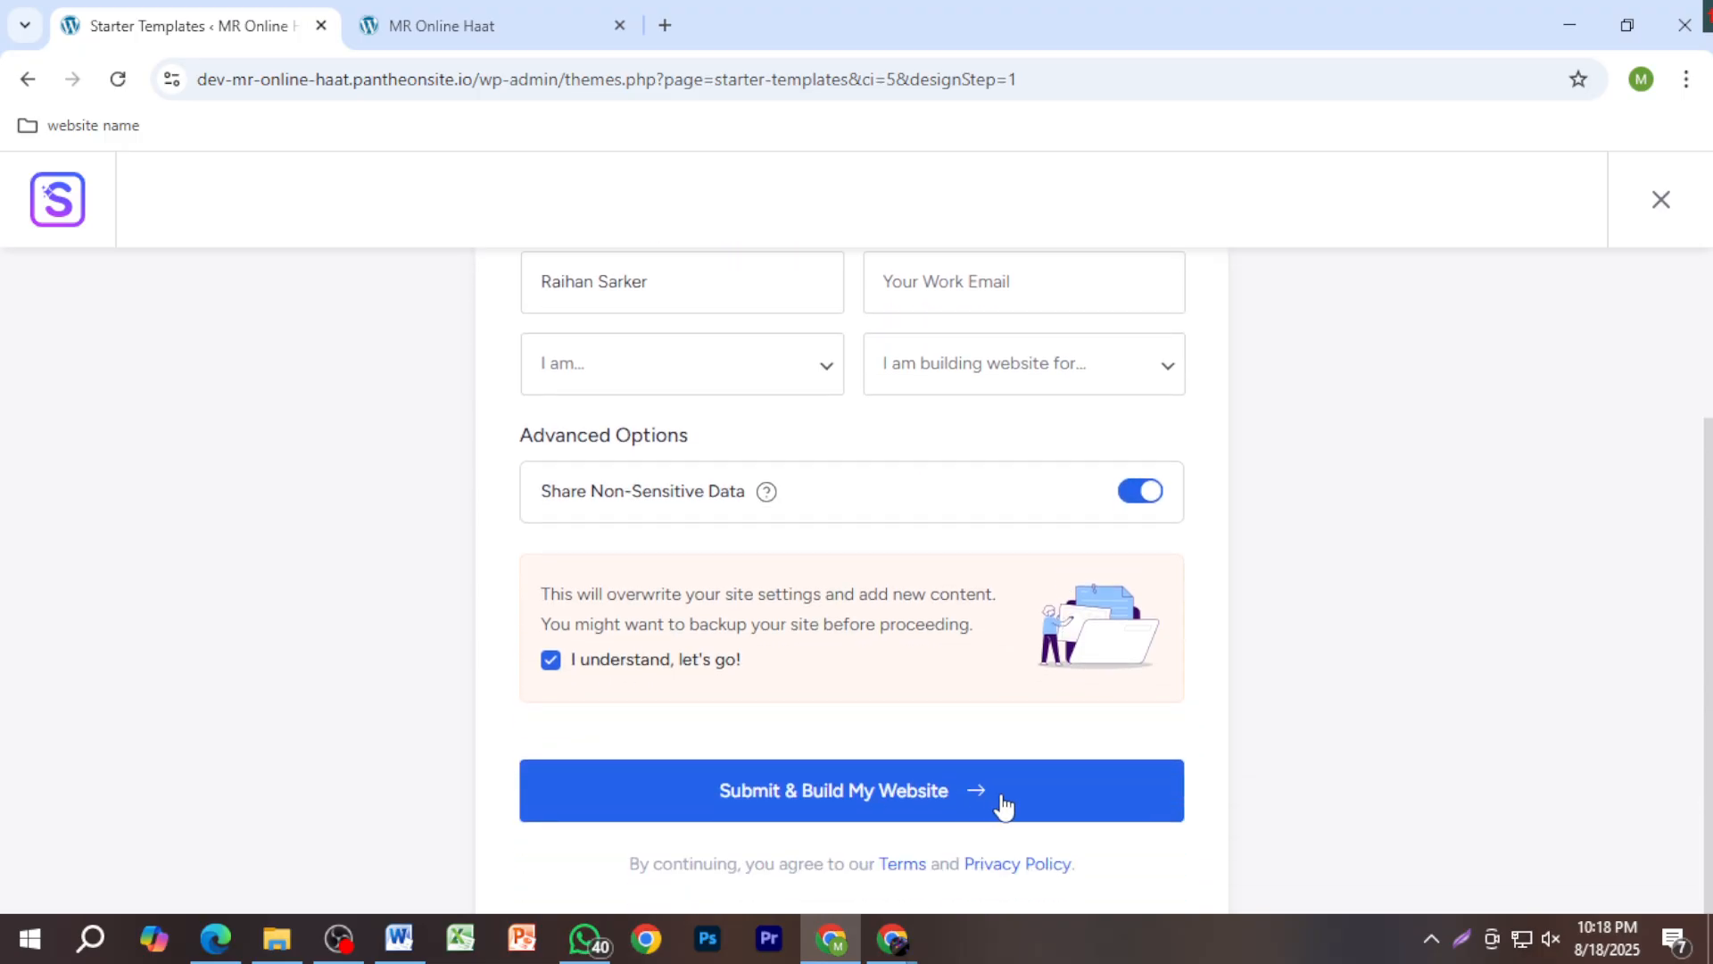
Step: Resubmit the form so the build resumes importing pages, menus and posts, briefly checking the sound options
click(1001, 797)
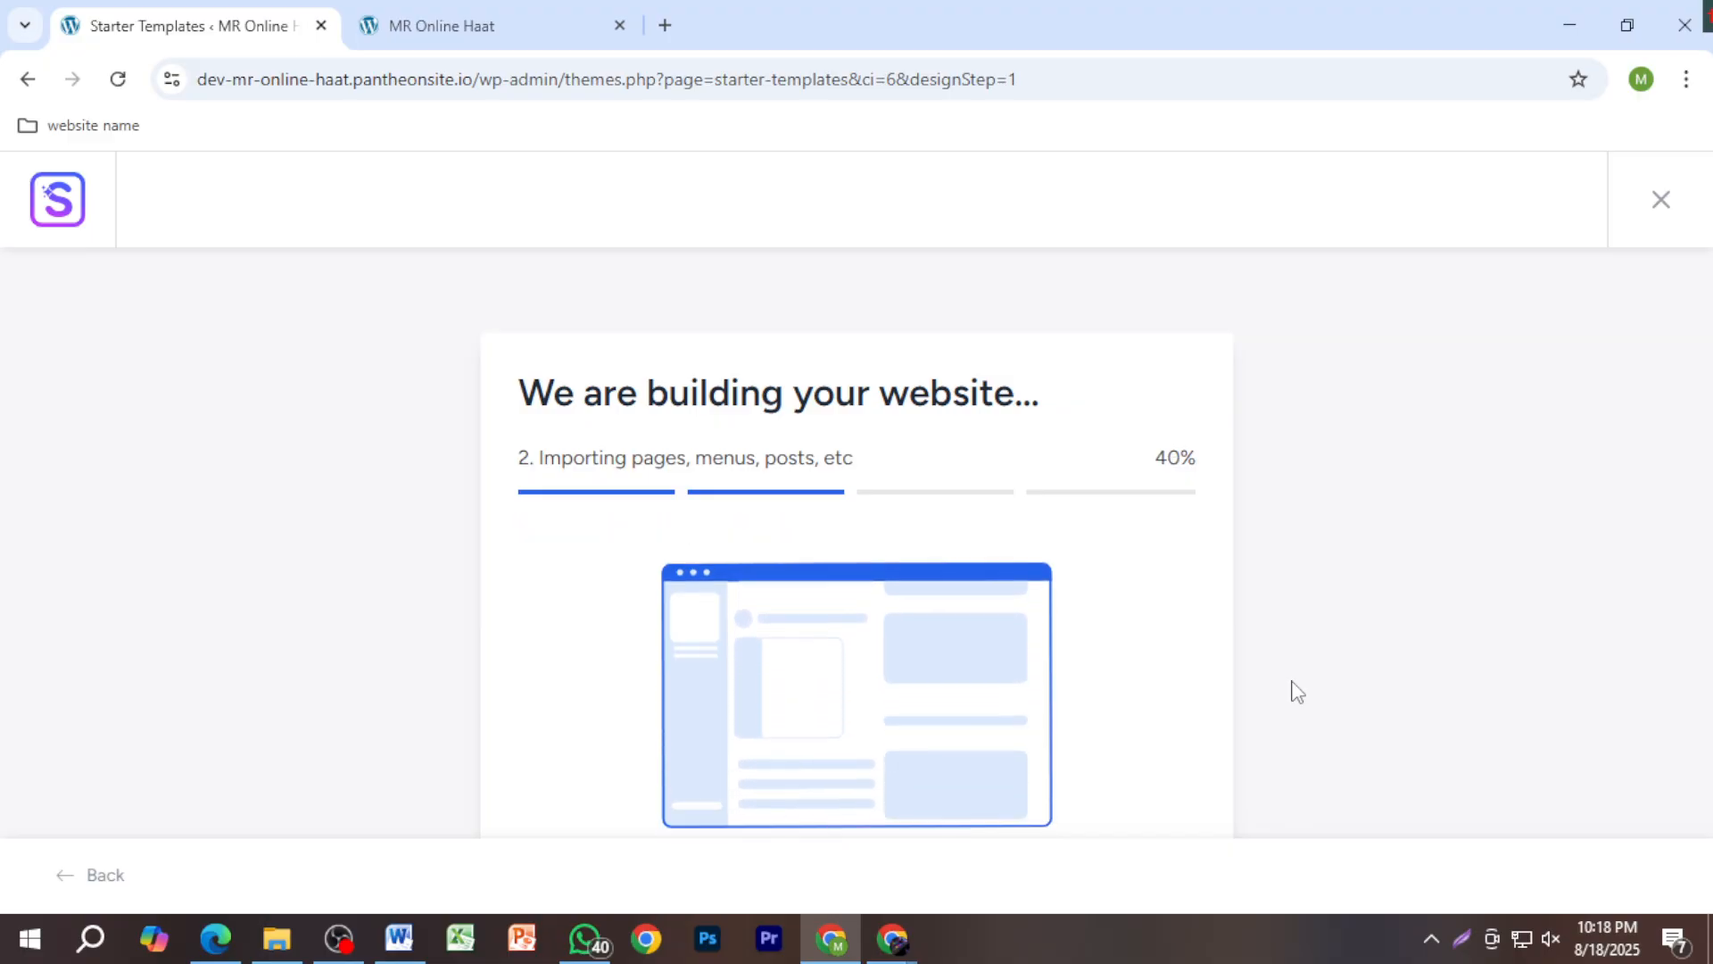
right_click(1550, 939)
click(1498, 865)
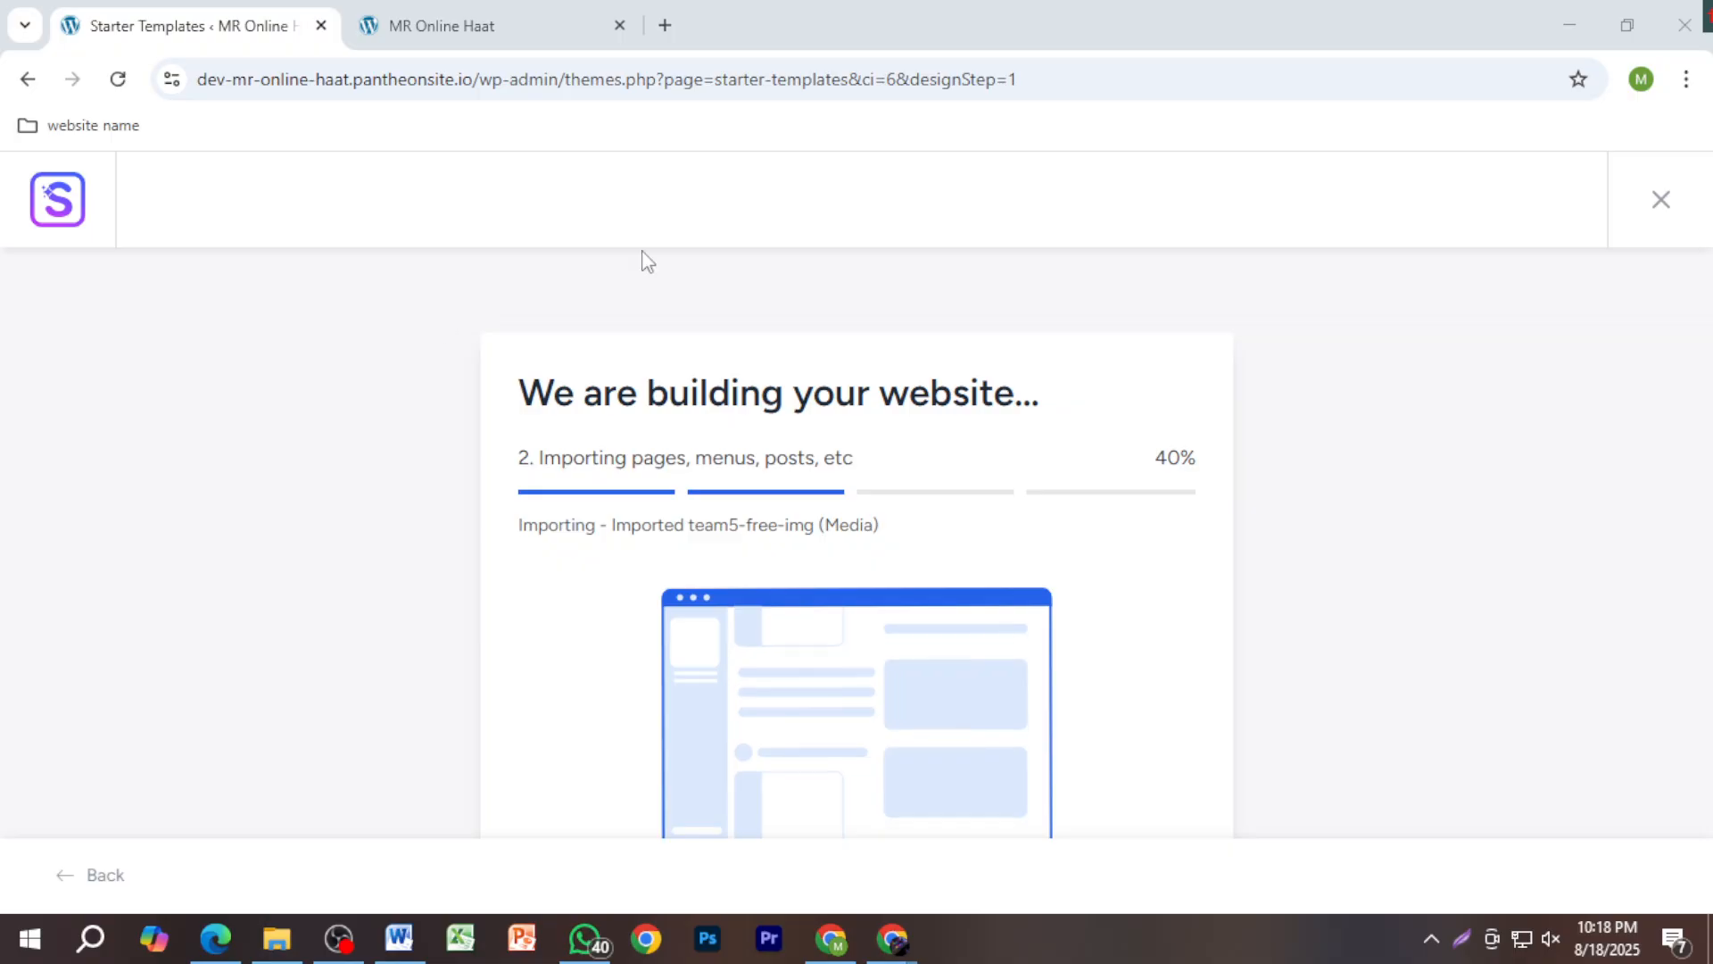
Step: Raise the Brio 100 microphone's recording level from 78 toward 90 and close both sound dialogs
click(225, 160)
double_click(306, 238)
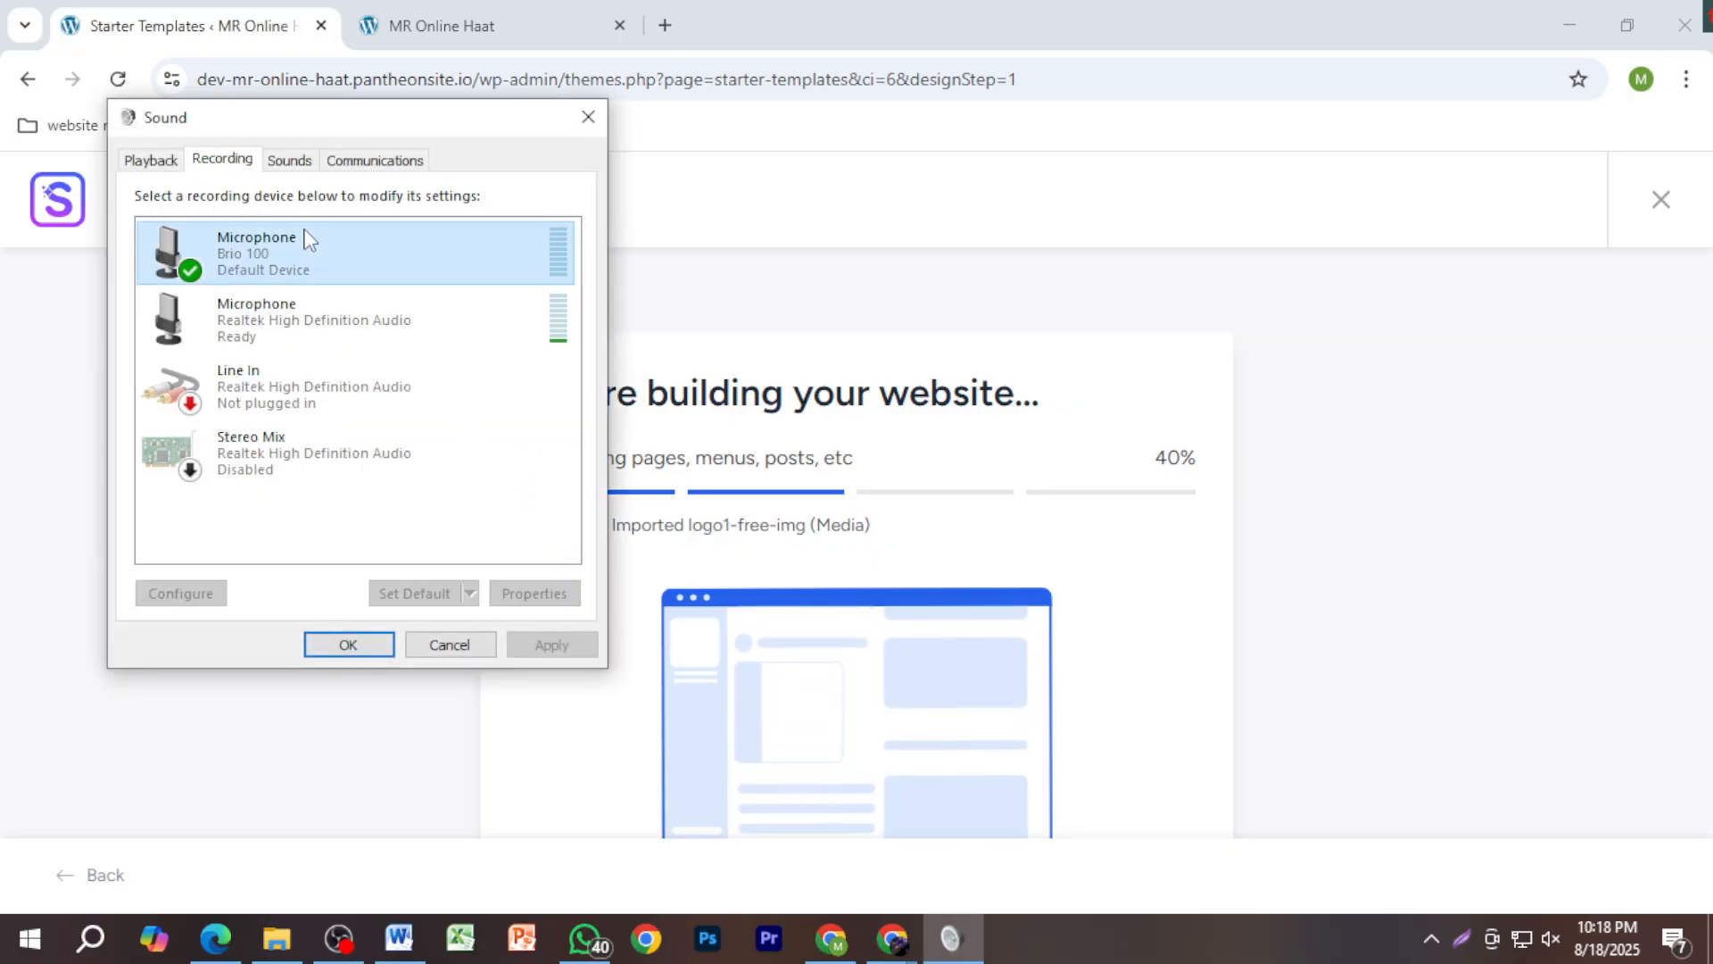
click(299, 254)
drag(350, 336, 373, 337)
click(409, 744)
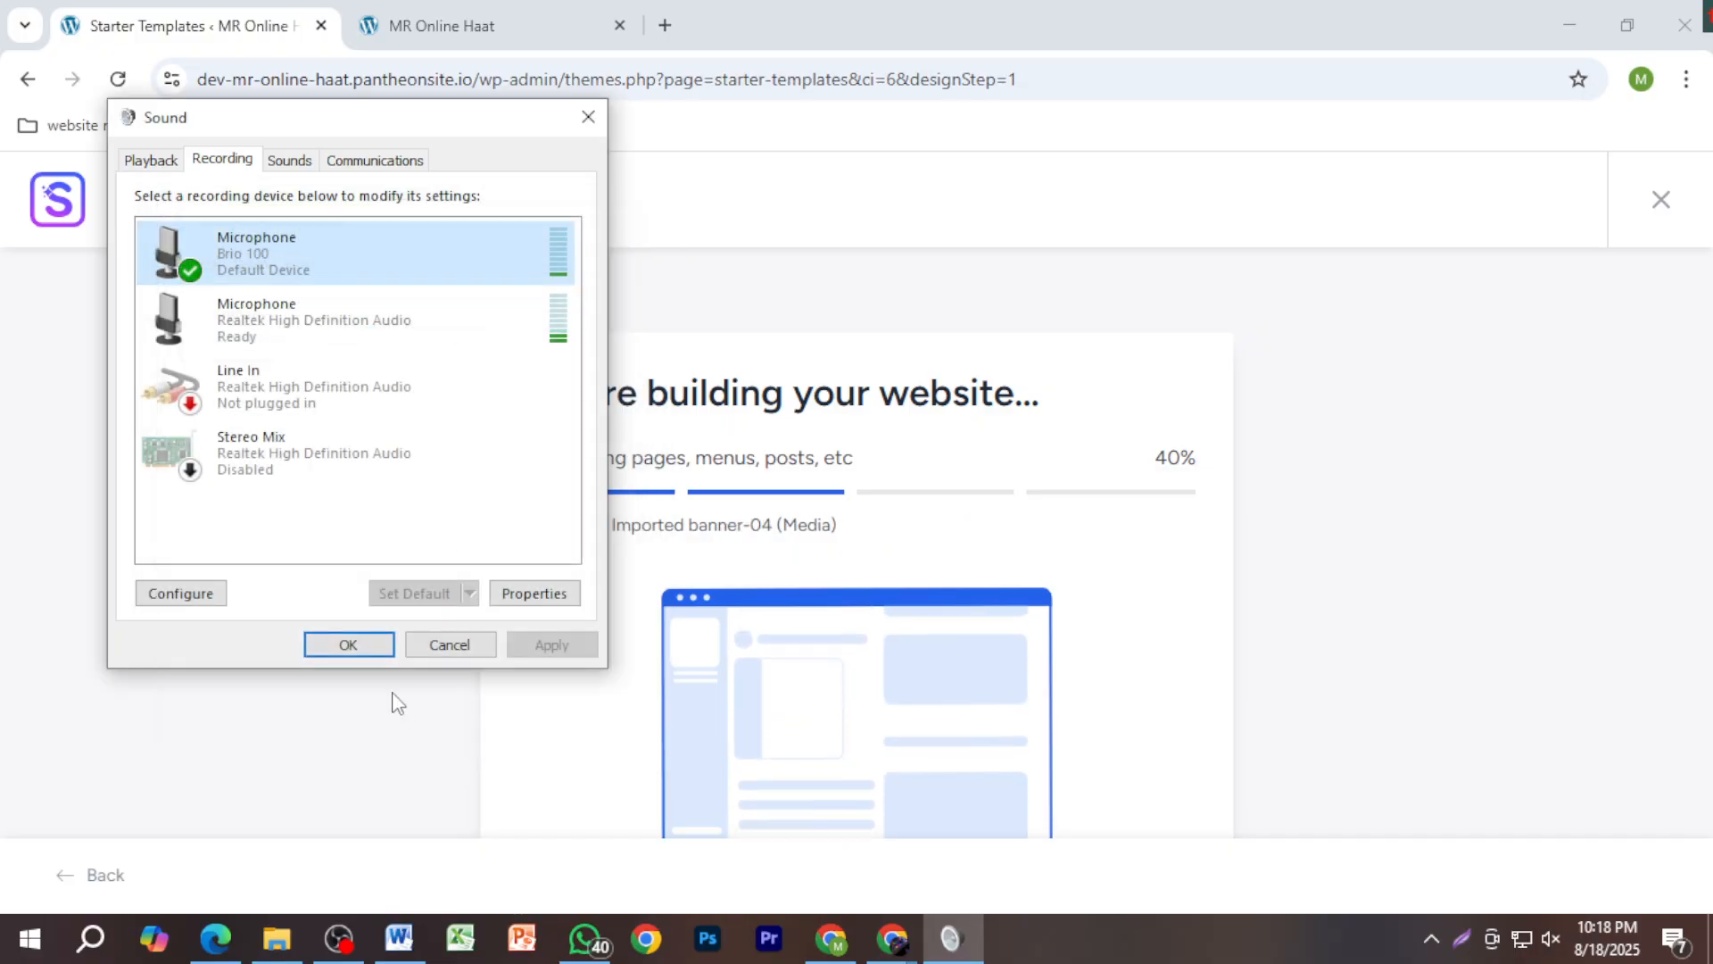
click(351, 642)
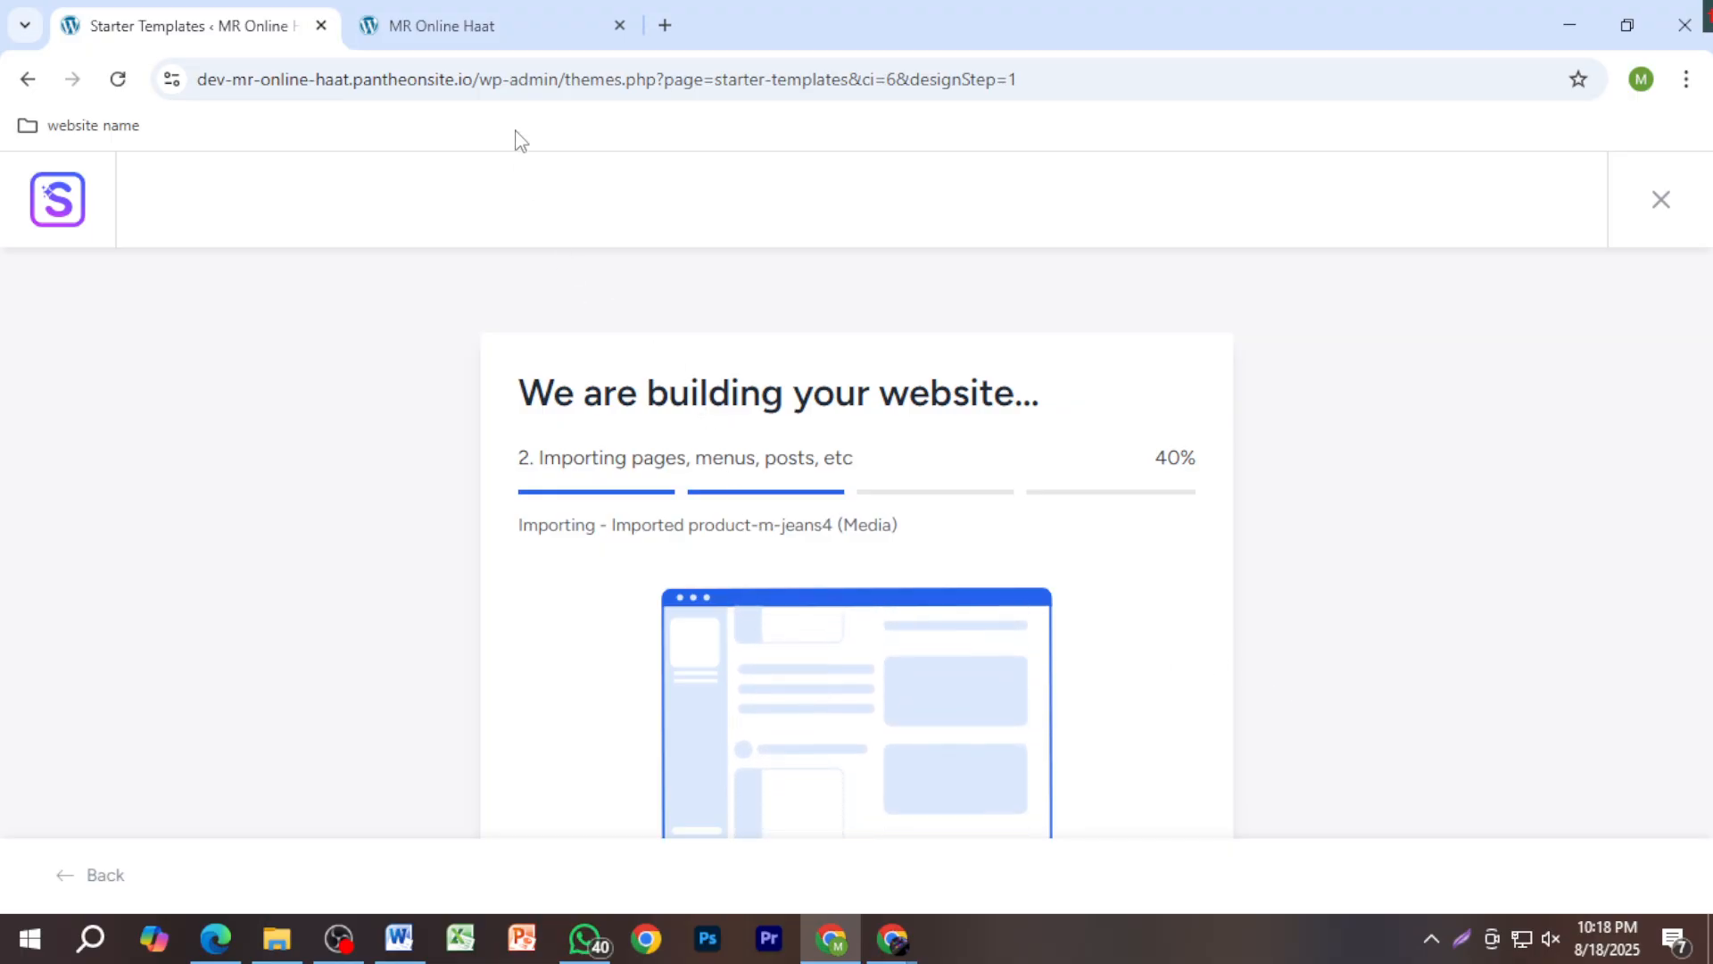
Step: Glance at the MR Online Haat front-page tab, then return to the import progress until it finishes
click(432, 9)
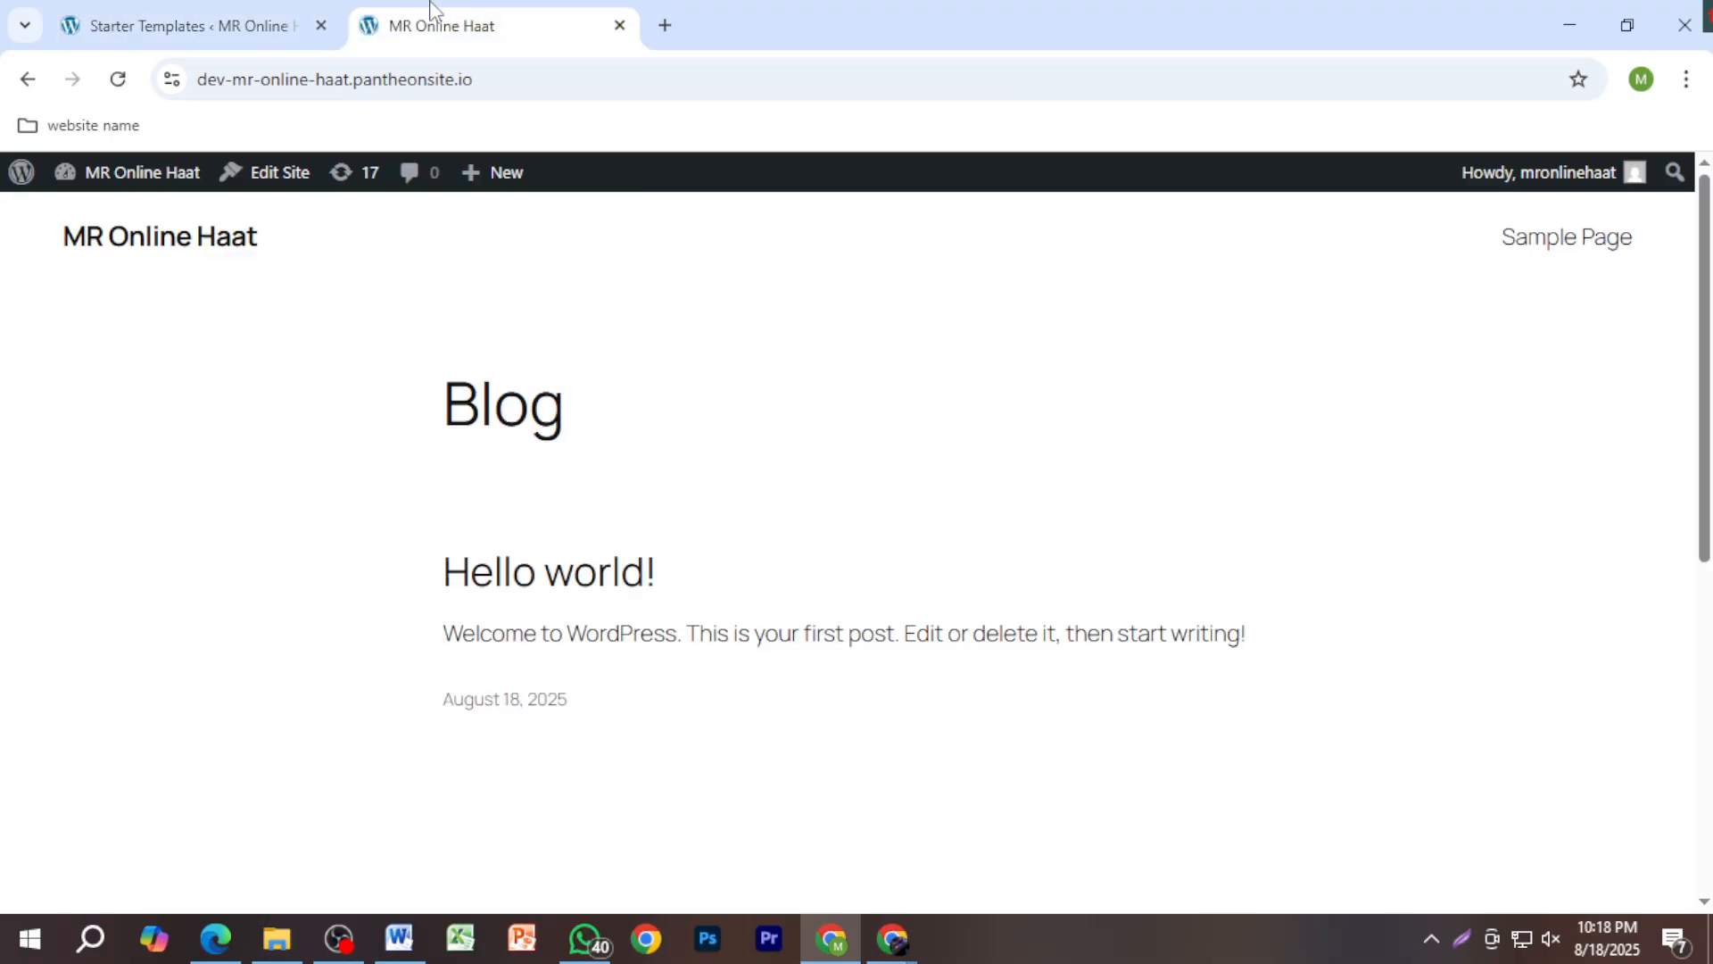
click(189, 37)
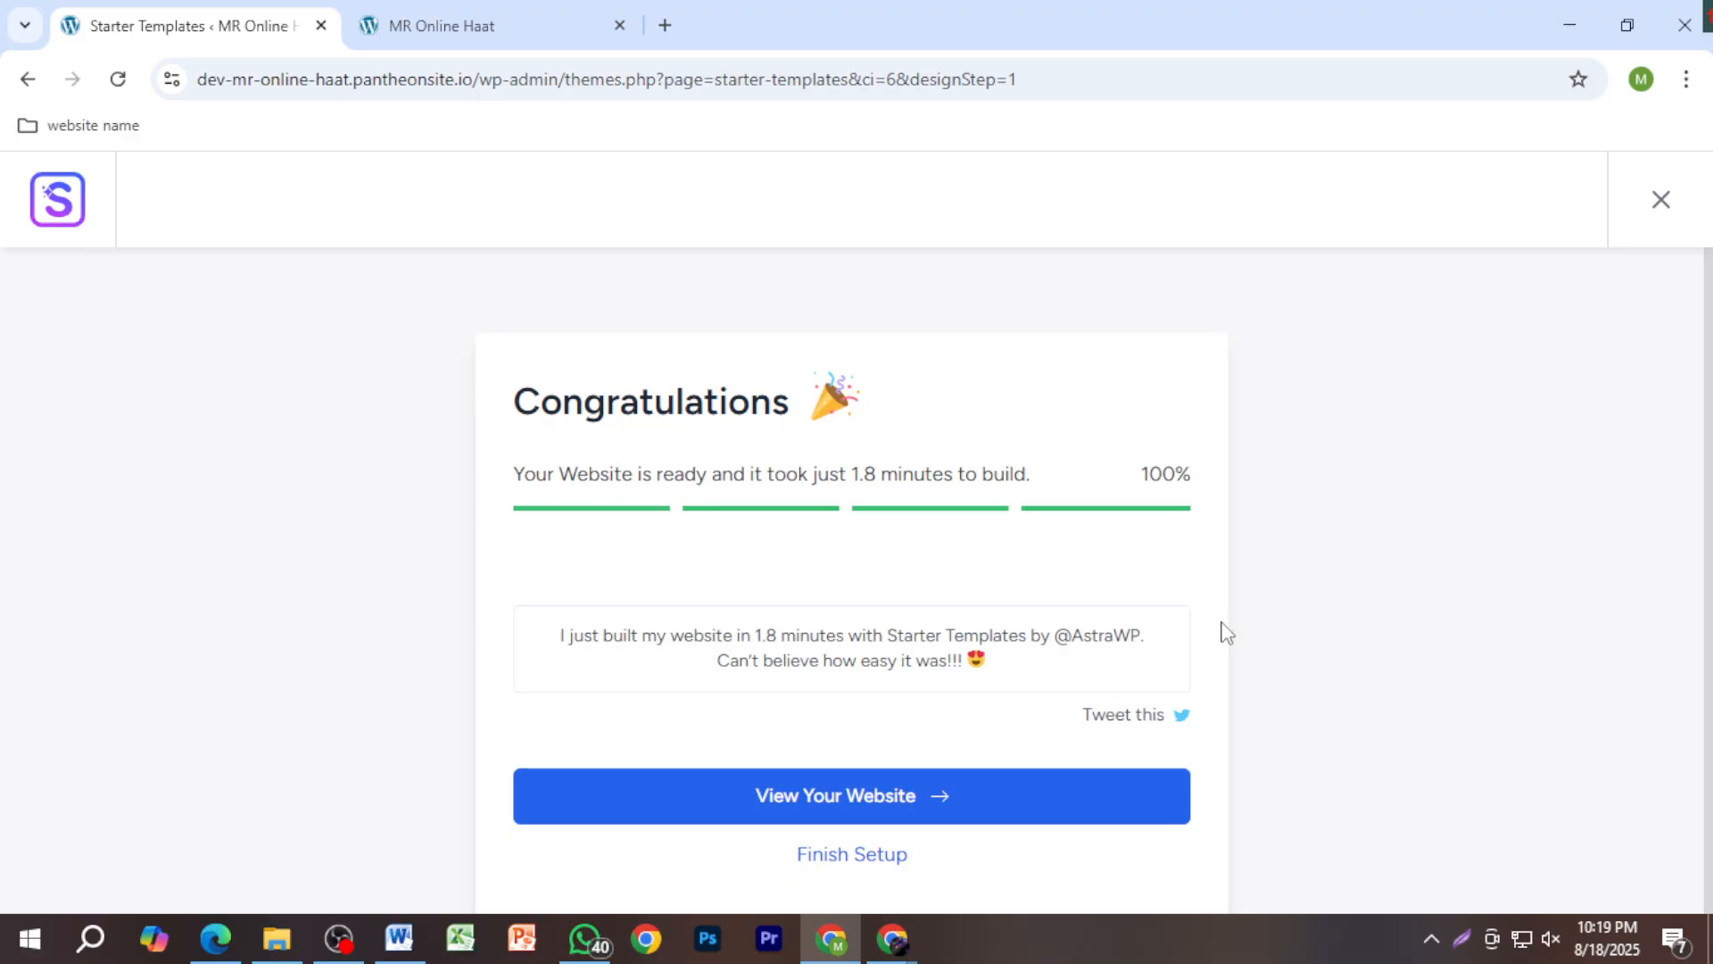
Step: Open the finished DNK Brandstore website and scroll through its front page
click(1062, 819)
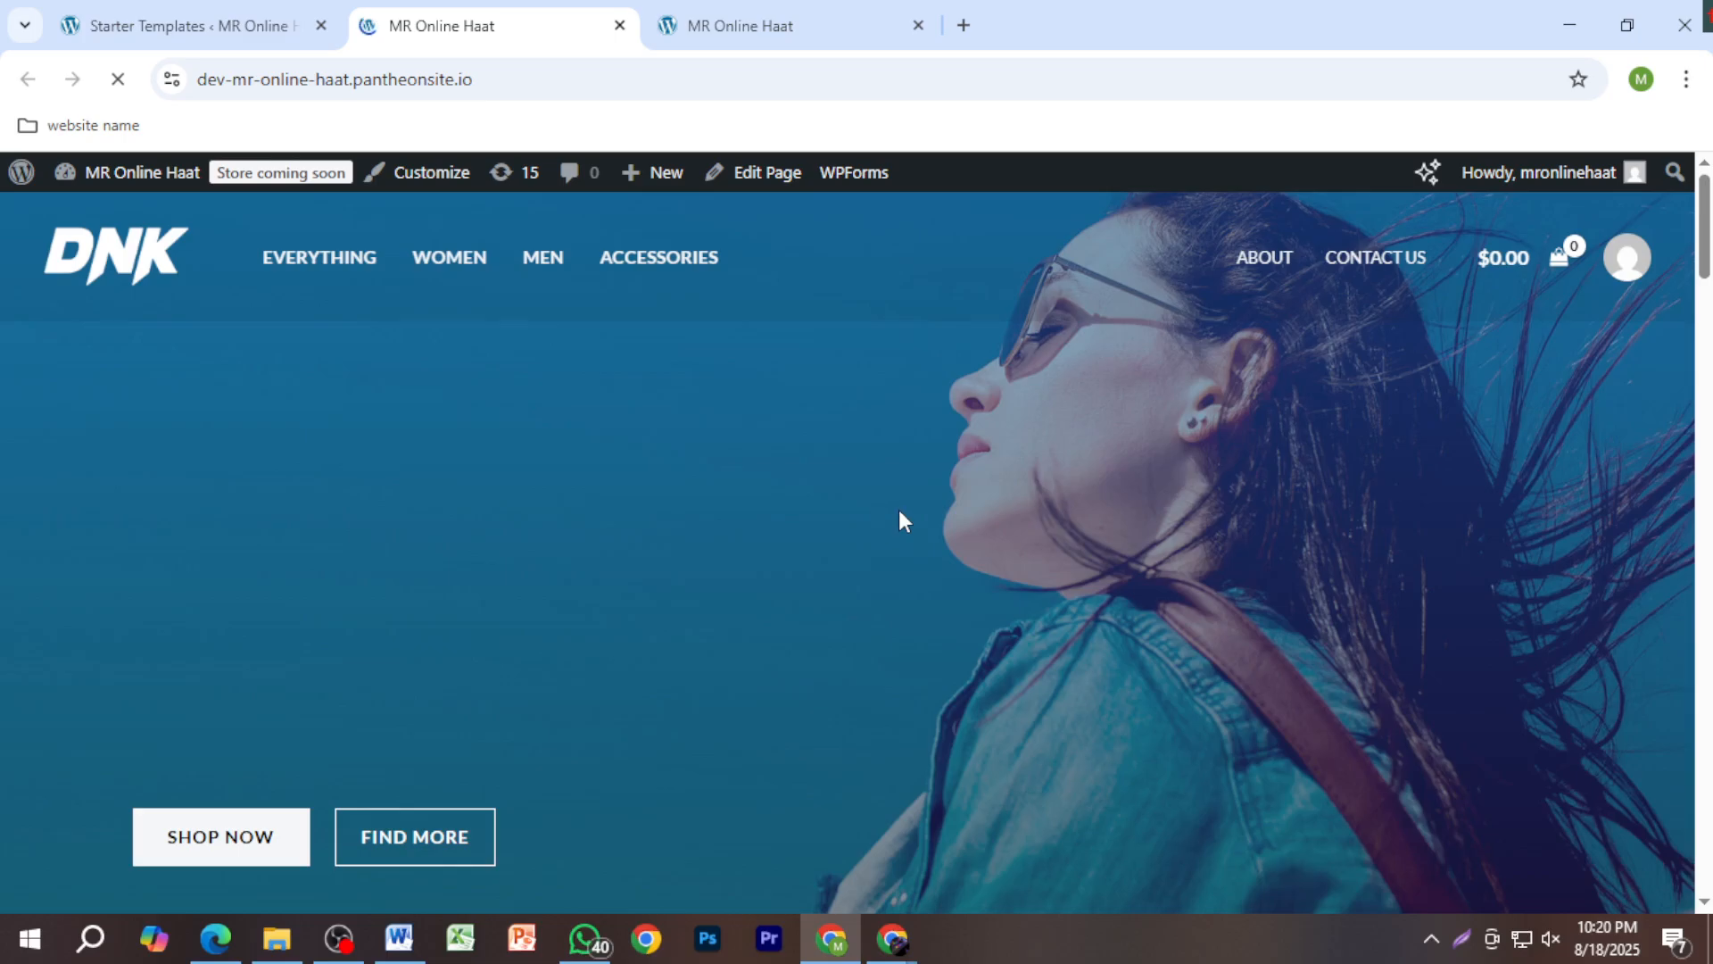
scroll(898, 516, down, 12)
scroll(902, 521, down, 3)
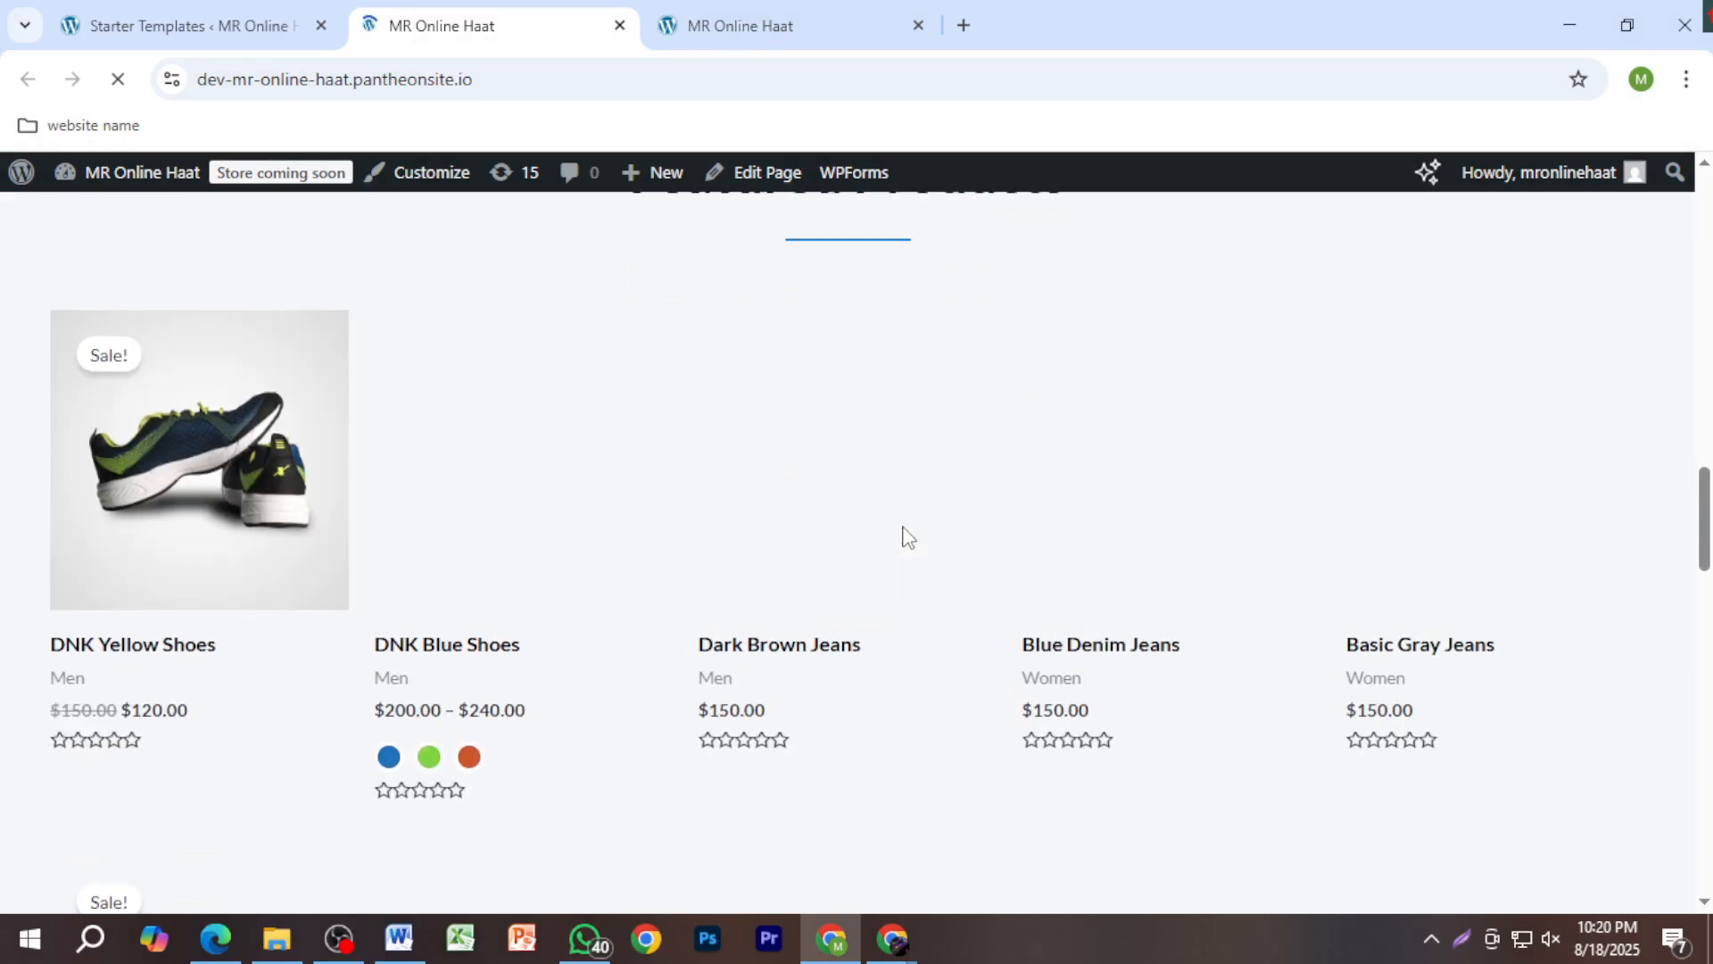
scroll(902, 521, up, 15)
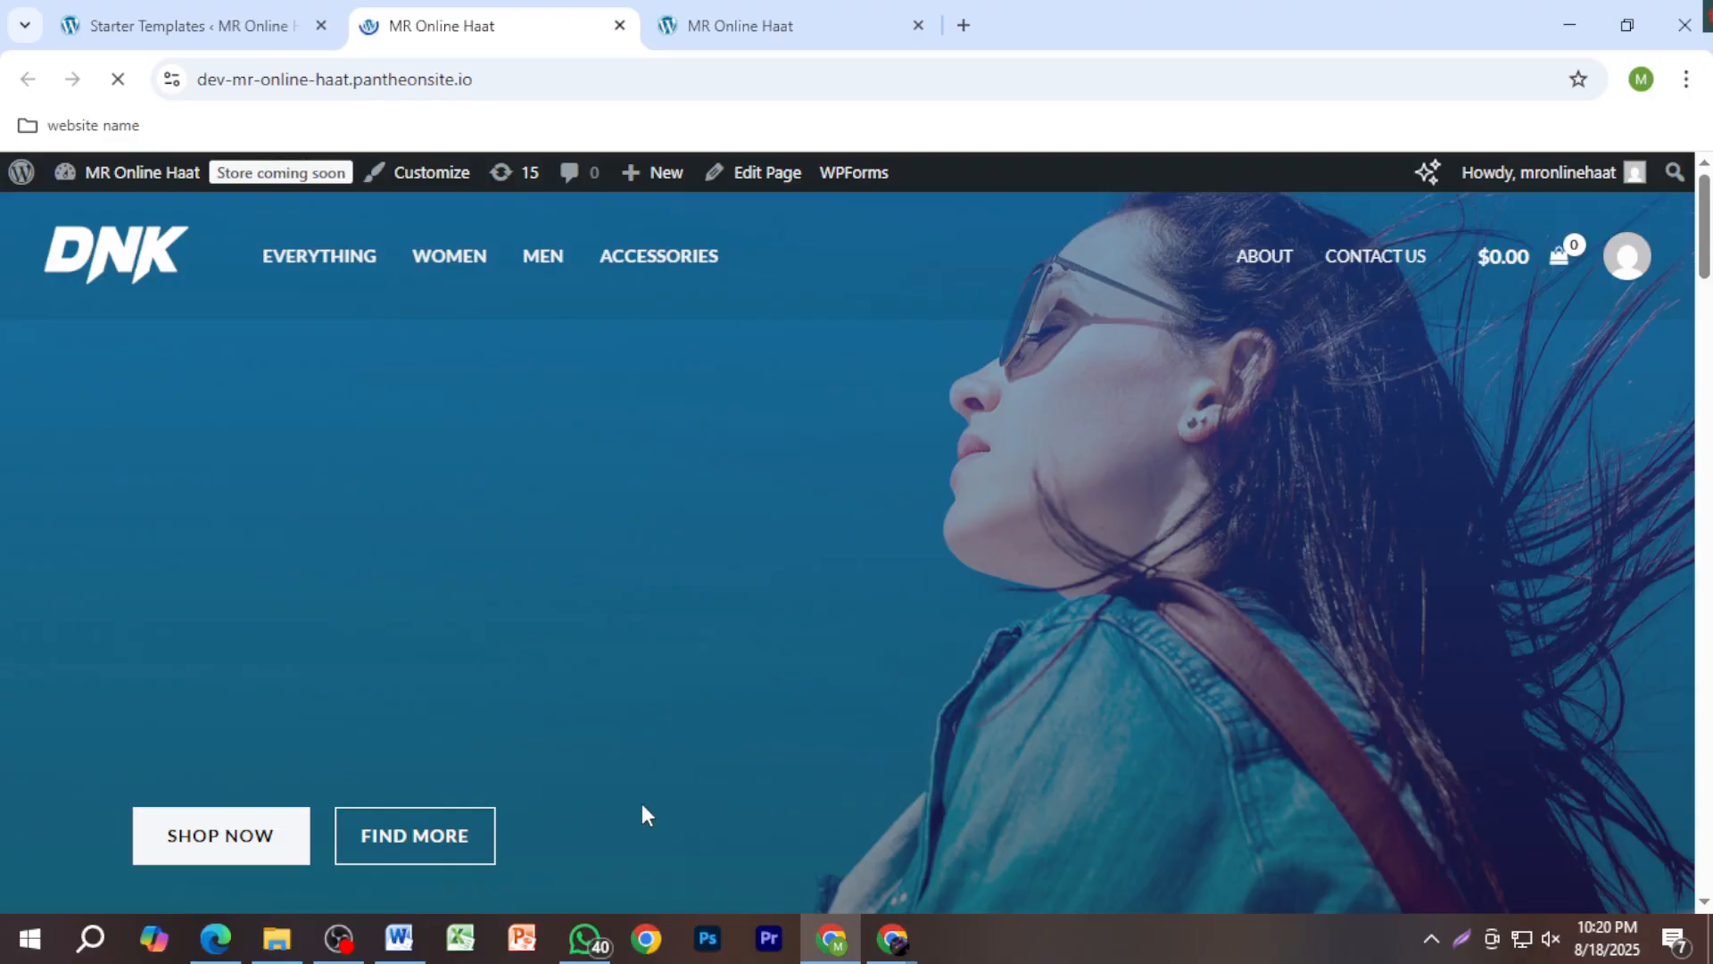
Step: Take the site address from the Word notes and paste it into a new Chrome tab
click(398, 937)
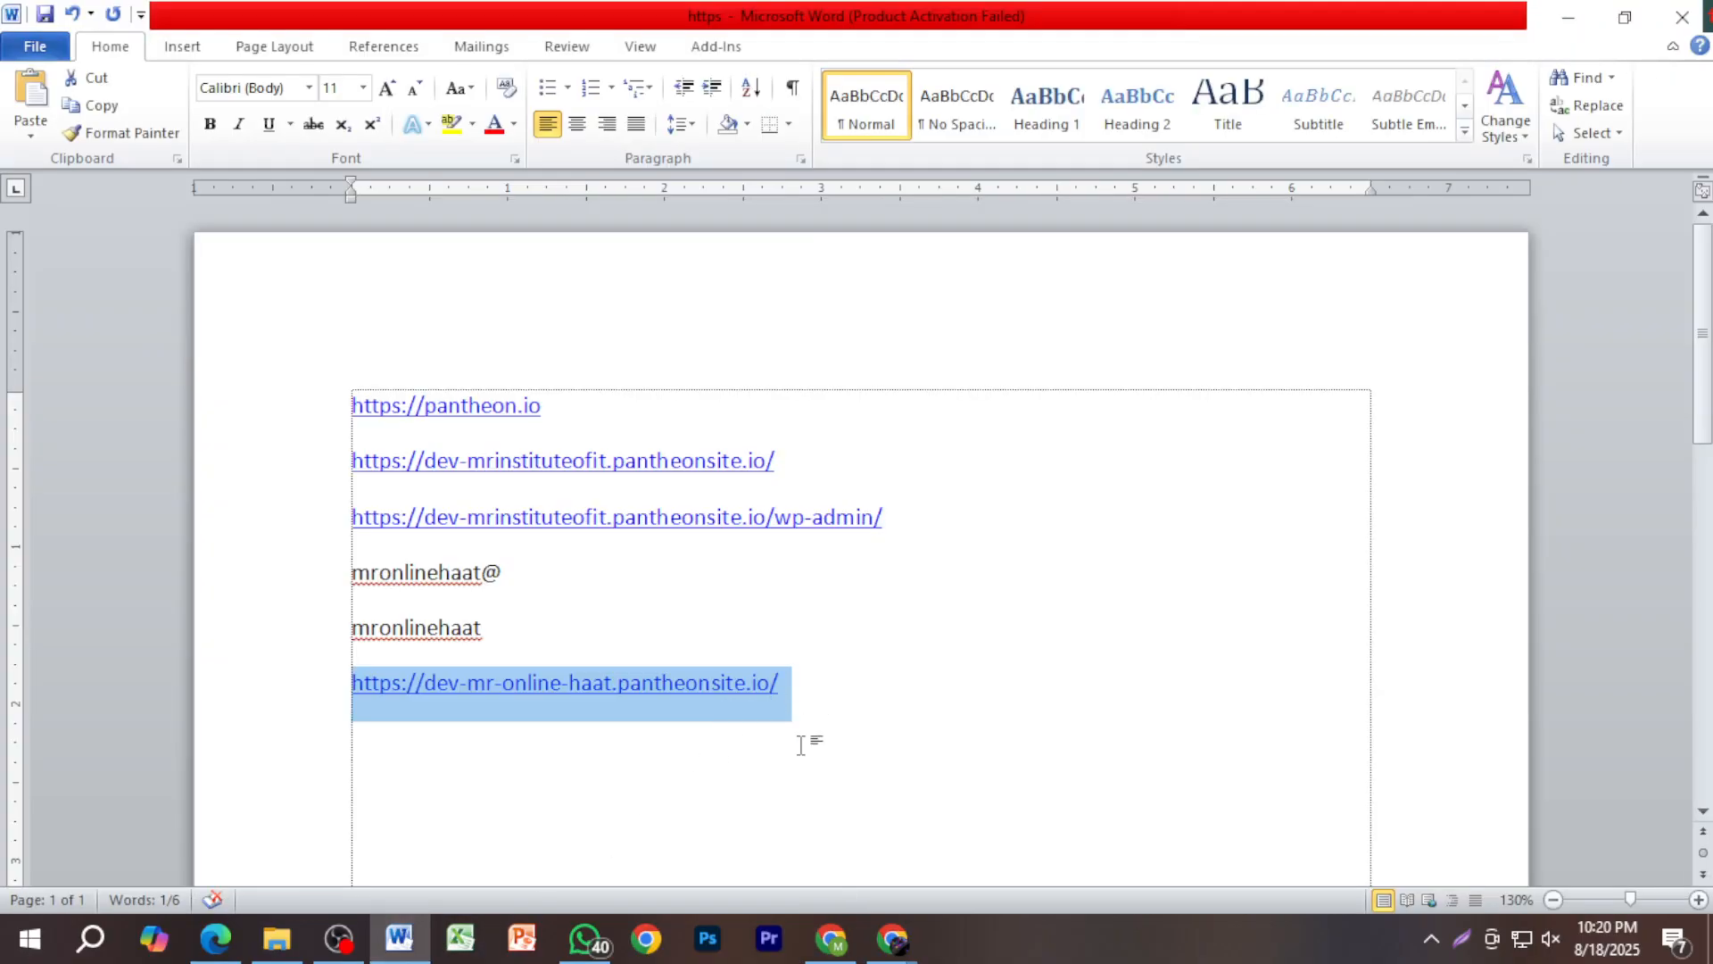
click(844, 941)
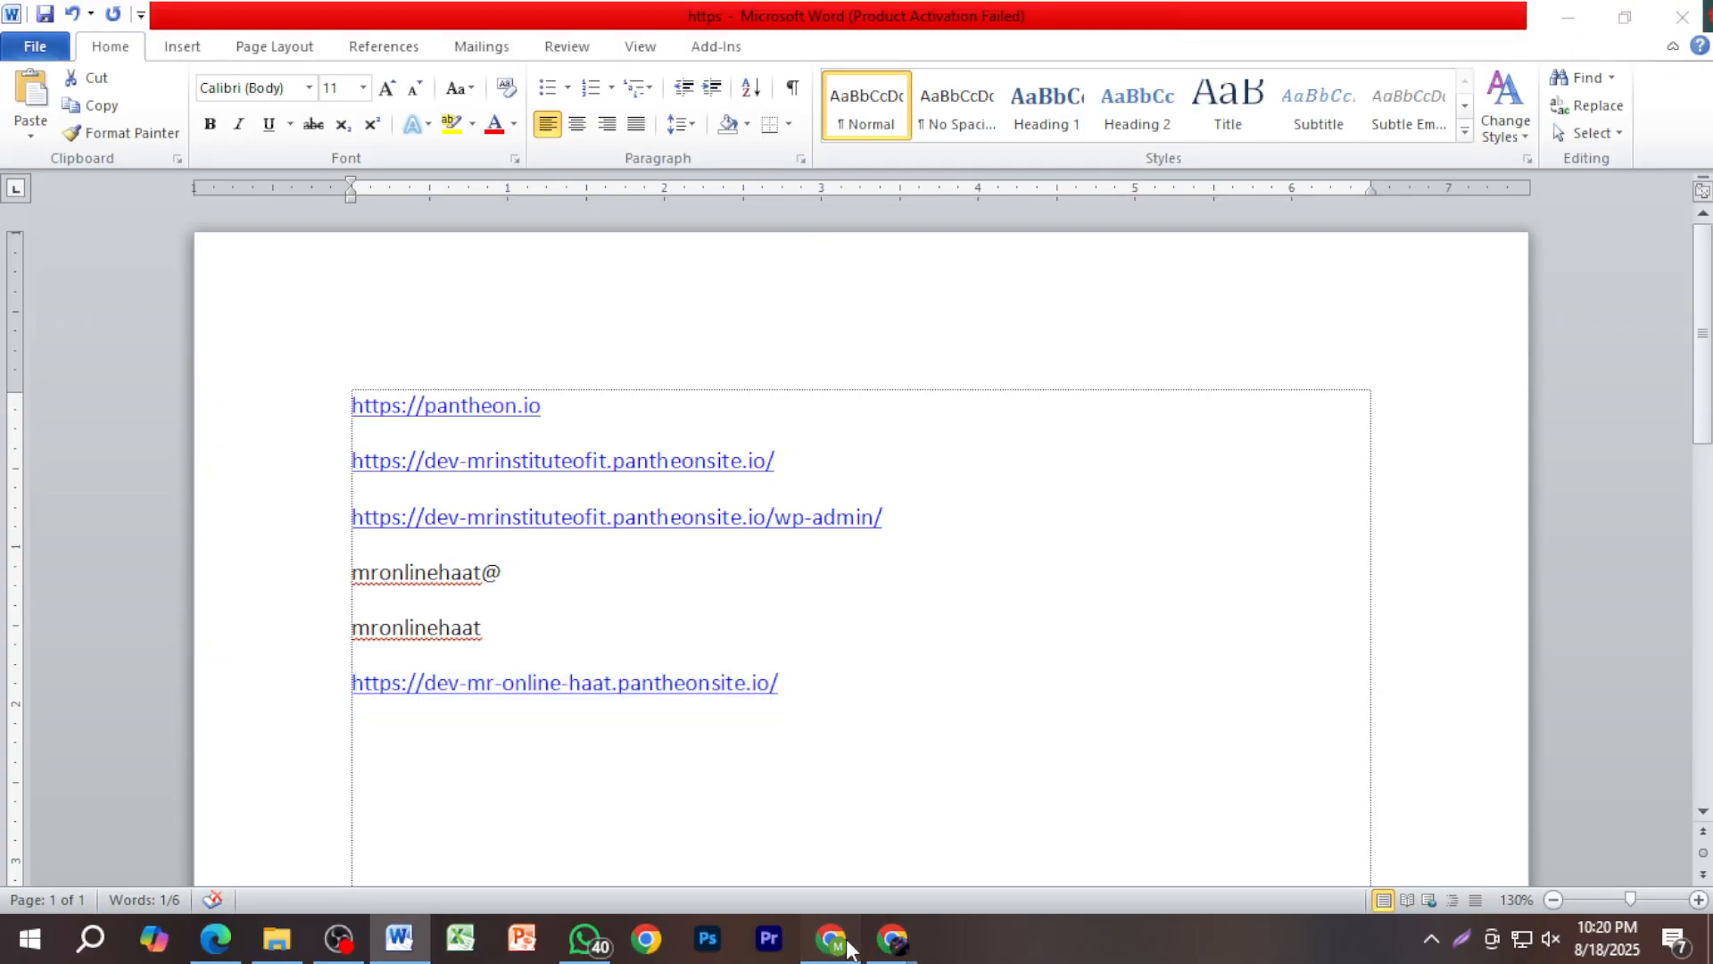
click(960, 25)
key(ctrl+v)
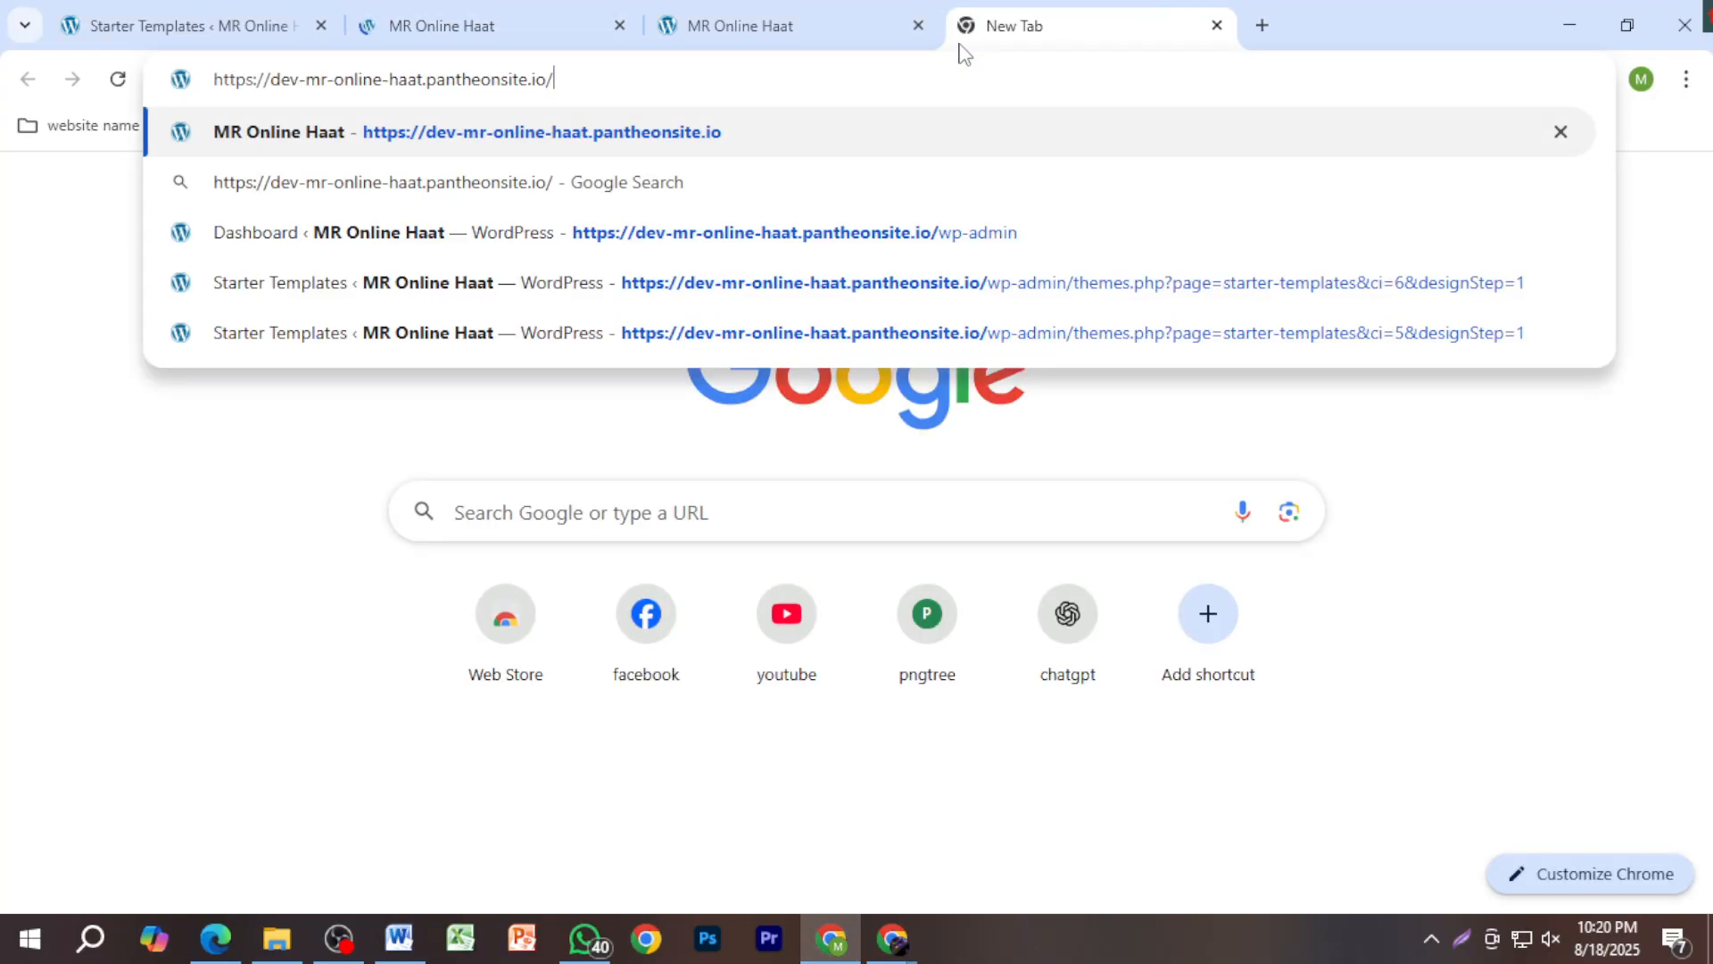
Step: Load the pasted MR Online Haat address, then close the duplicate site tab
key(Return)
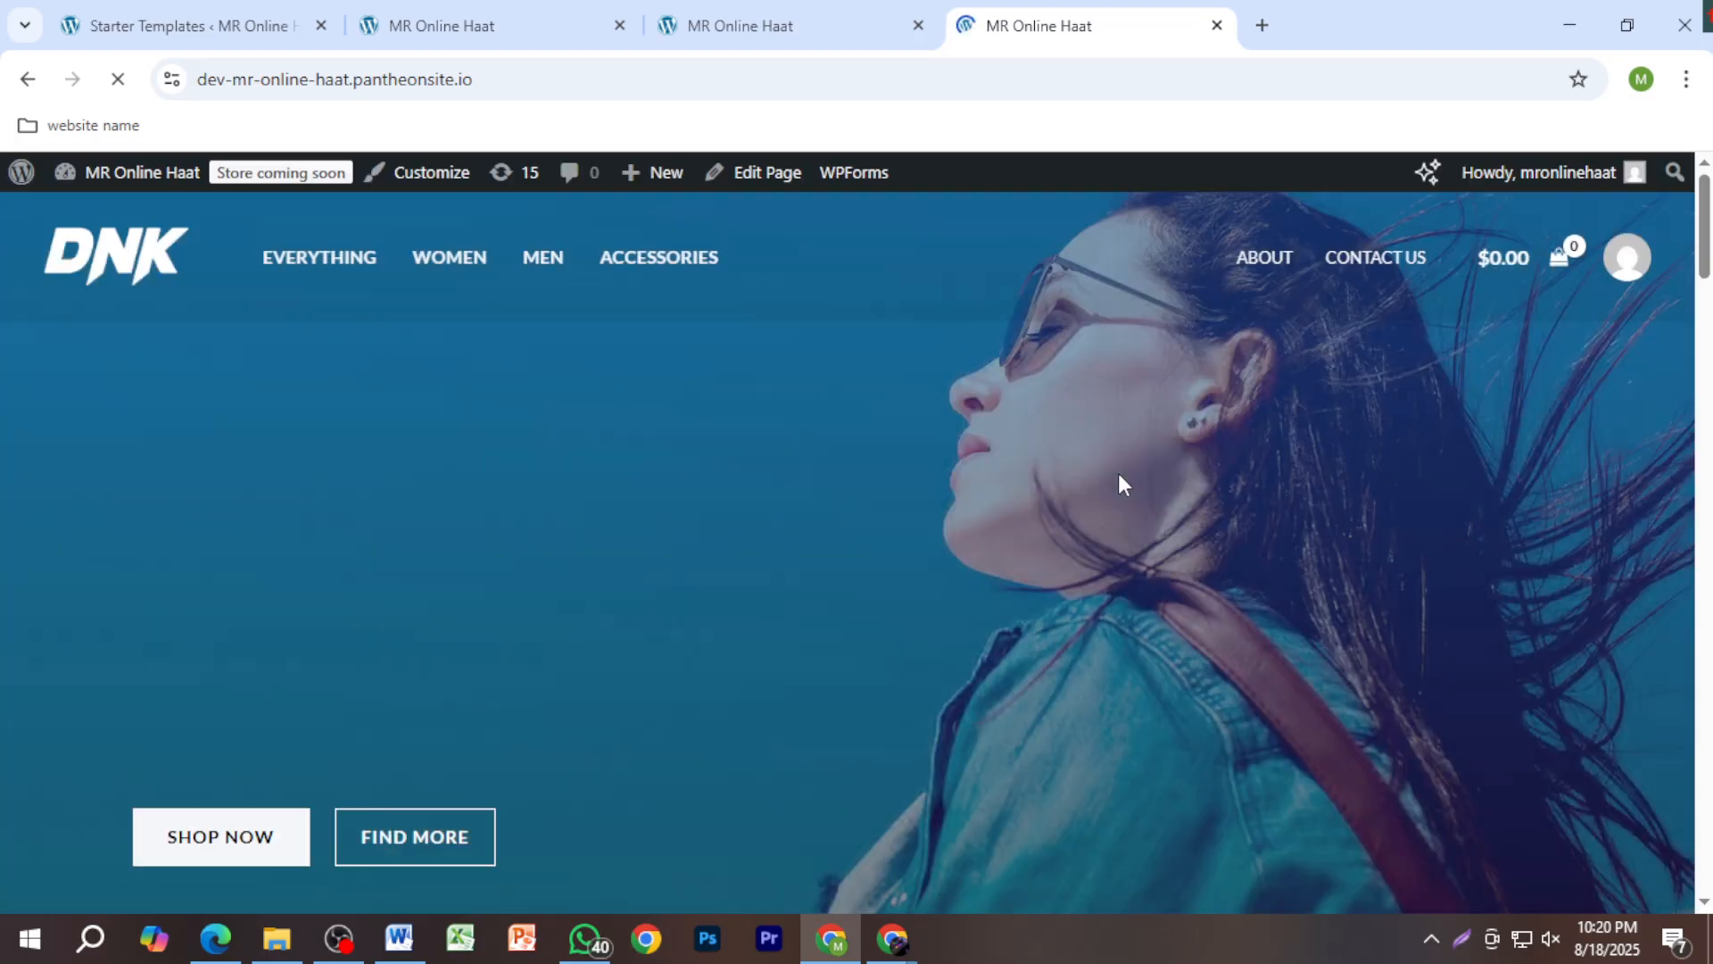
scroll(1117, 481, down, 15)
scroll(1117, 504, down, 6)
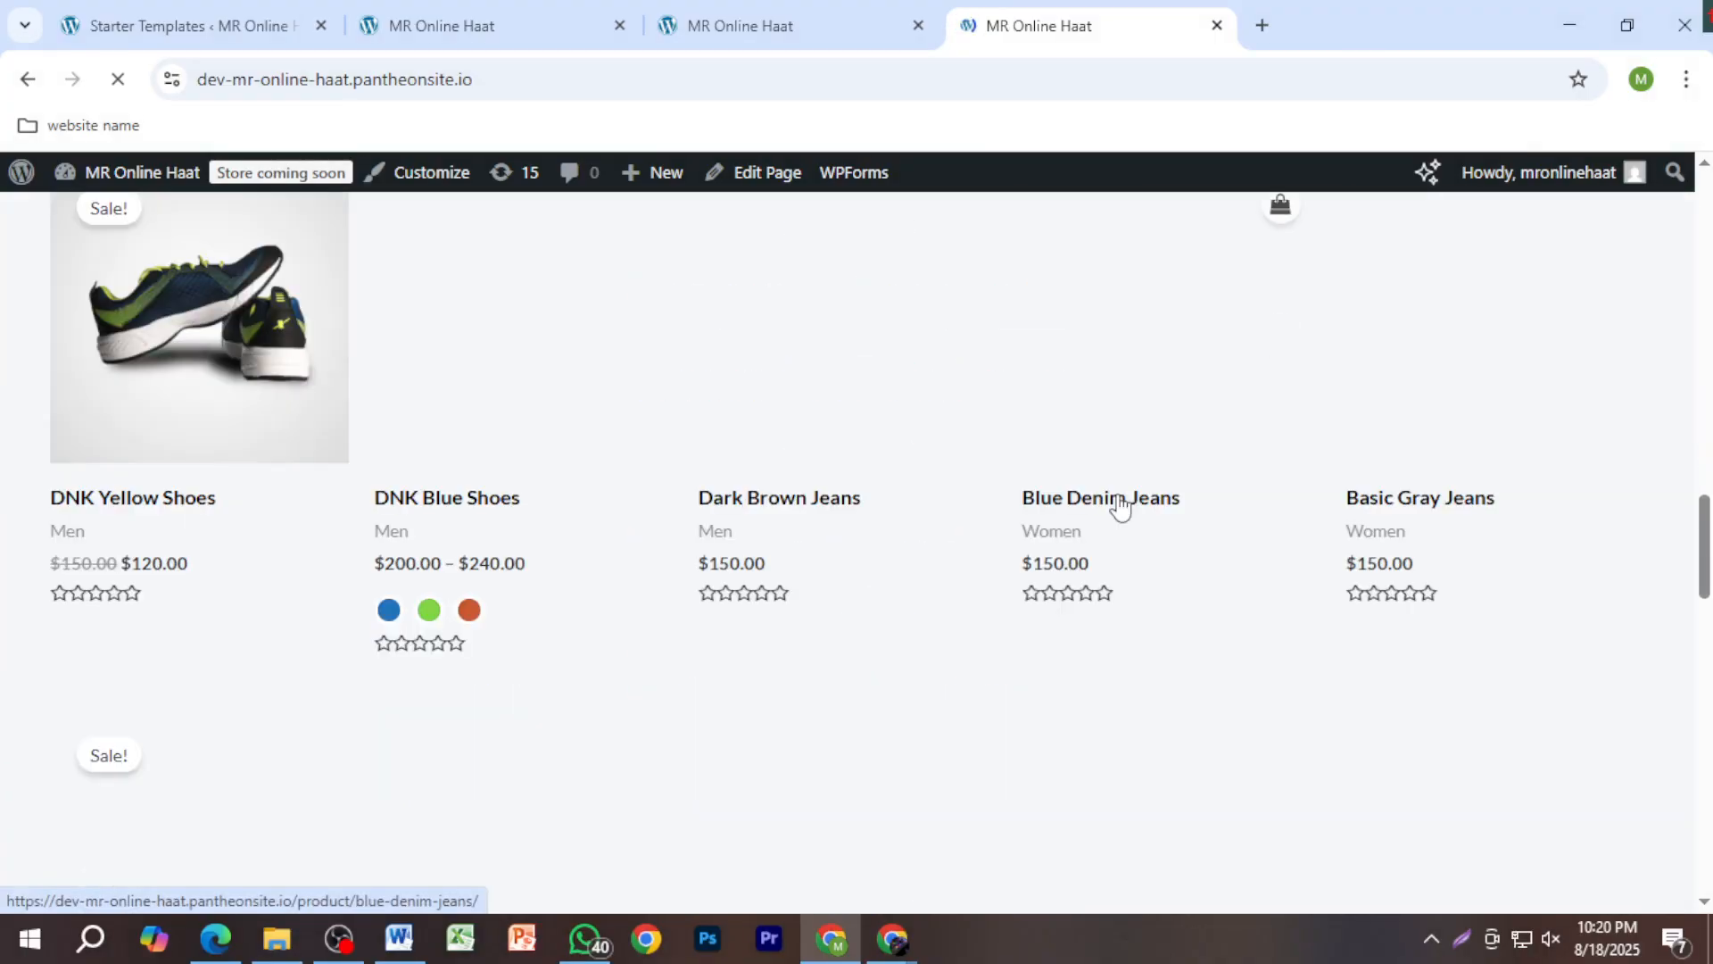
scroll(1117, 504, up, 4)
click(1217, 26)
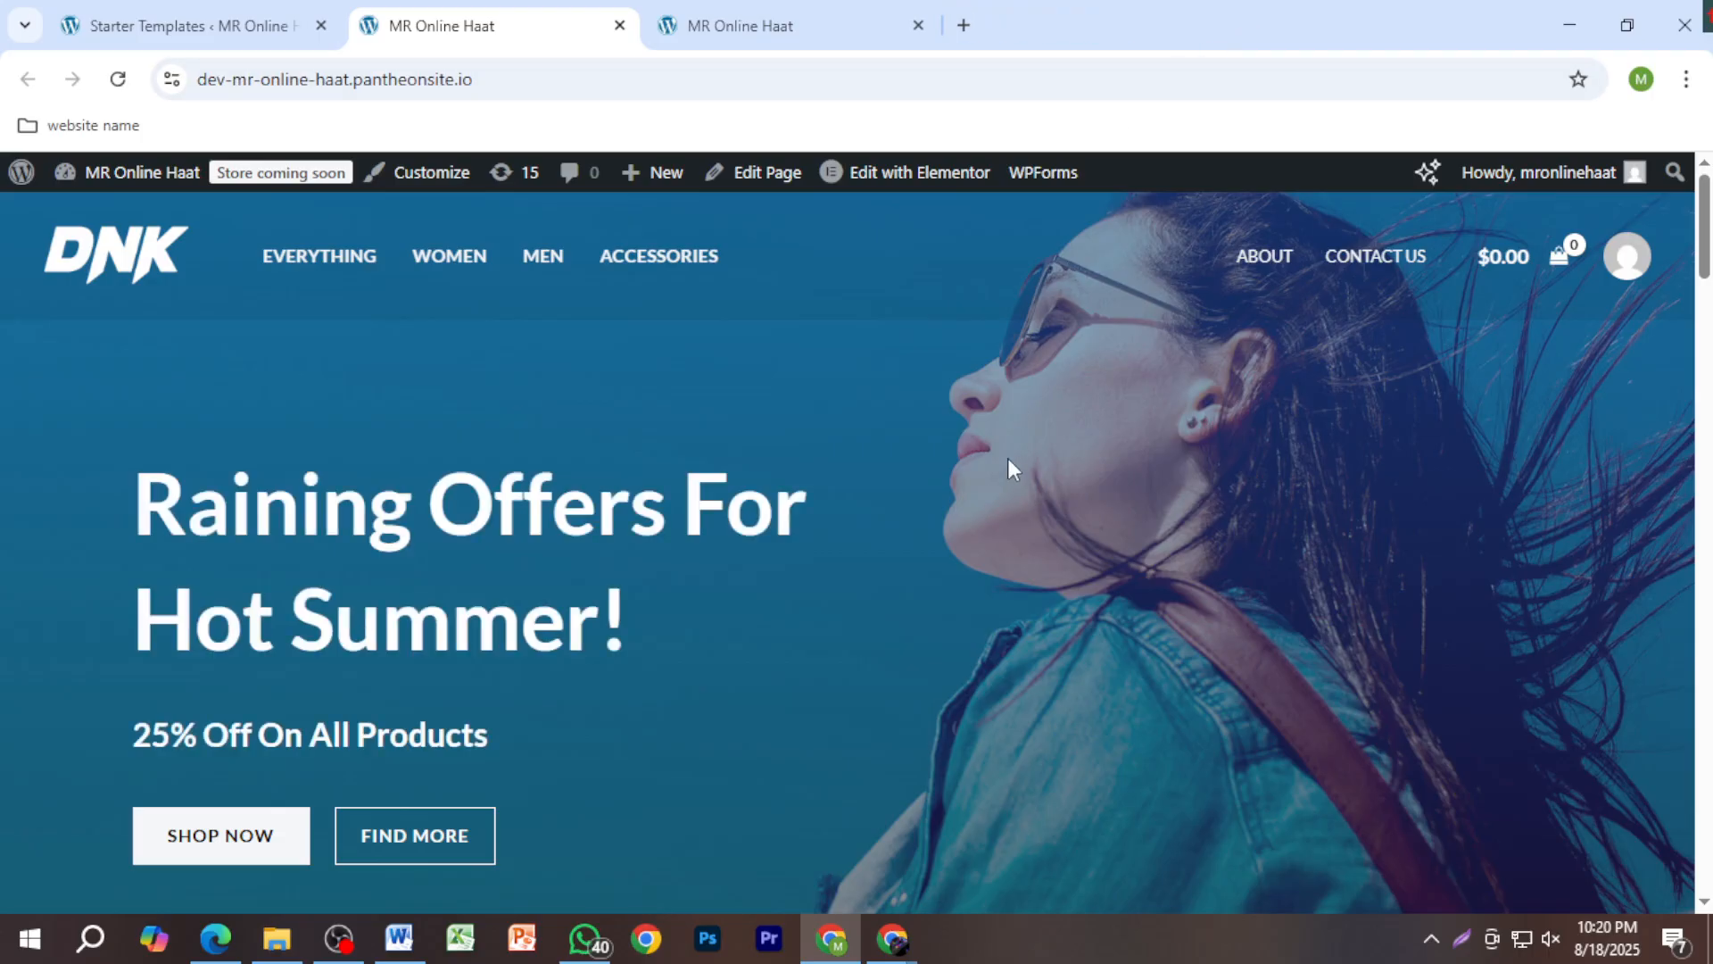
Step: Scroll the home page from the 'Raining Offers For Hot Summer!' hero down to the copyright footer
scroll(1008, 457, down, 10)
scroll(997, 547, up, 7)
scroll(998, 548, up, 3)
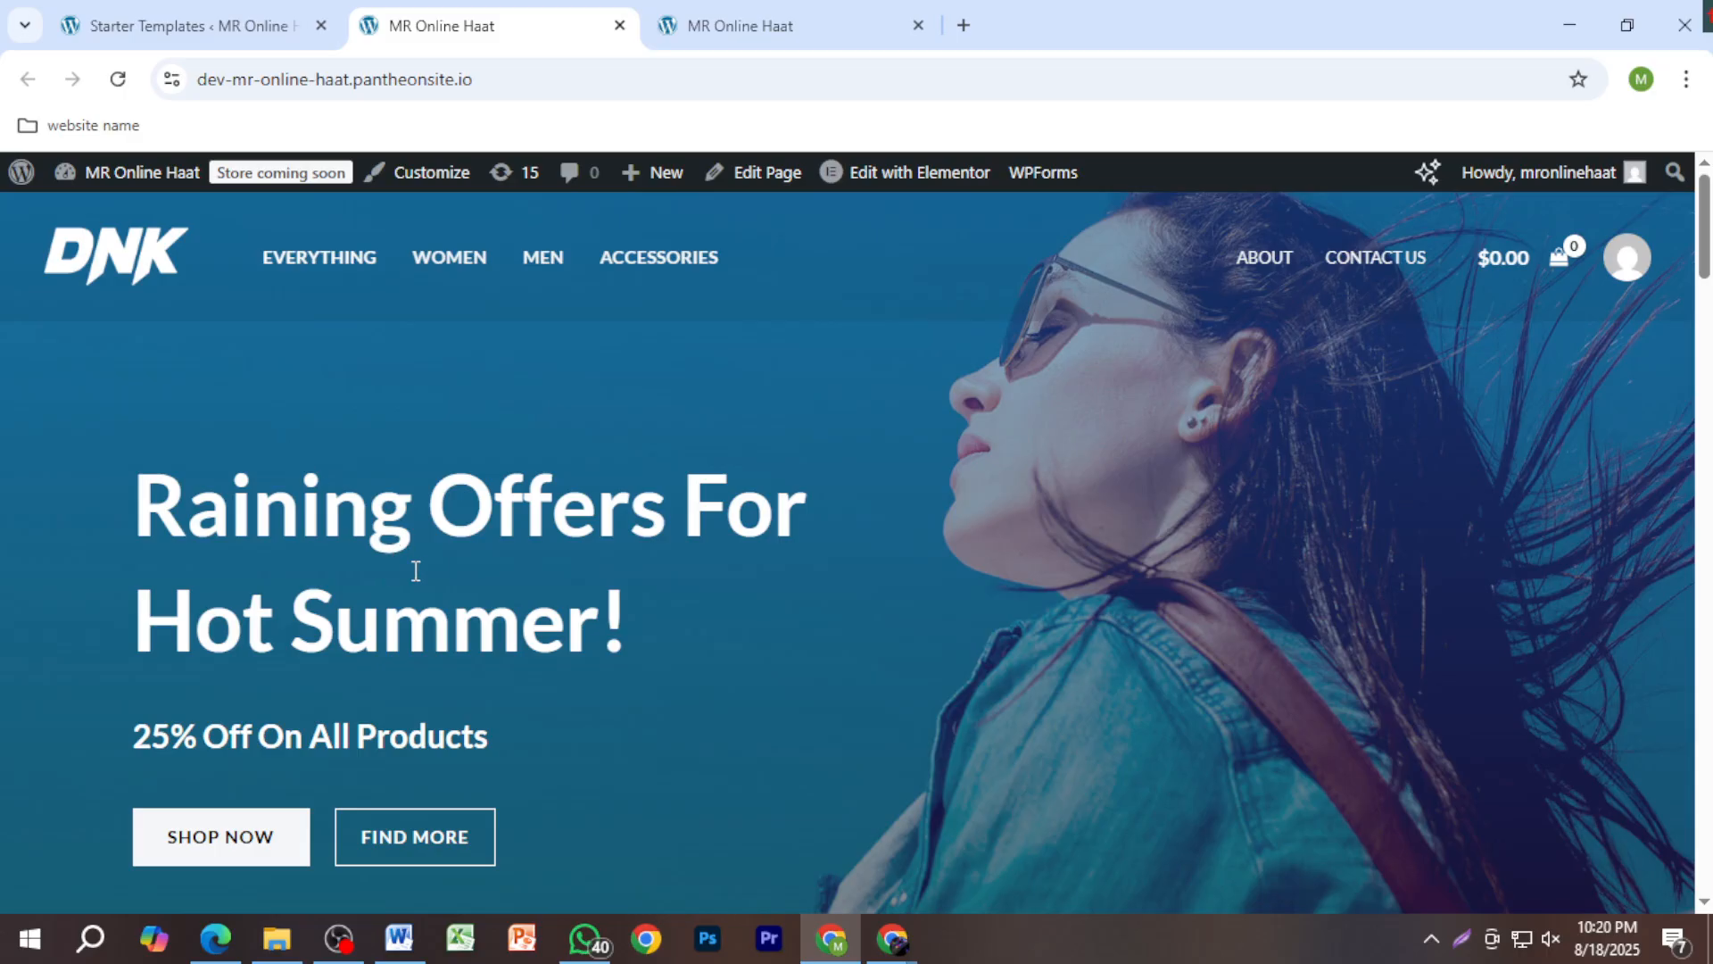
scroll(794, 540, down, 5)
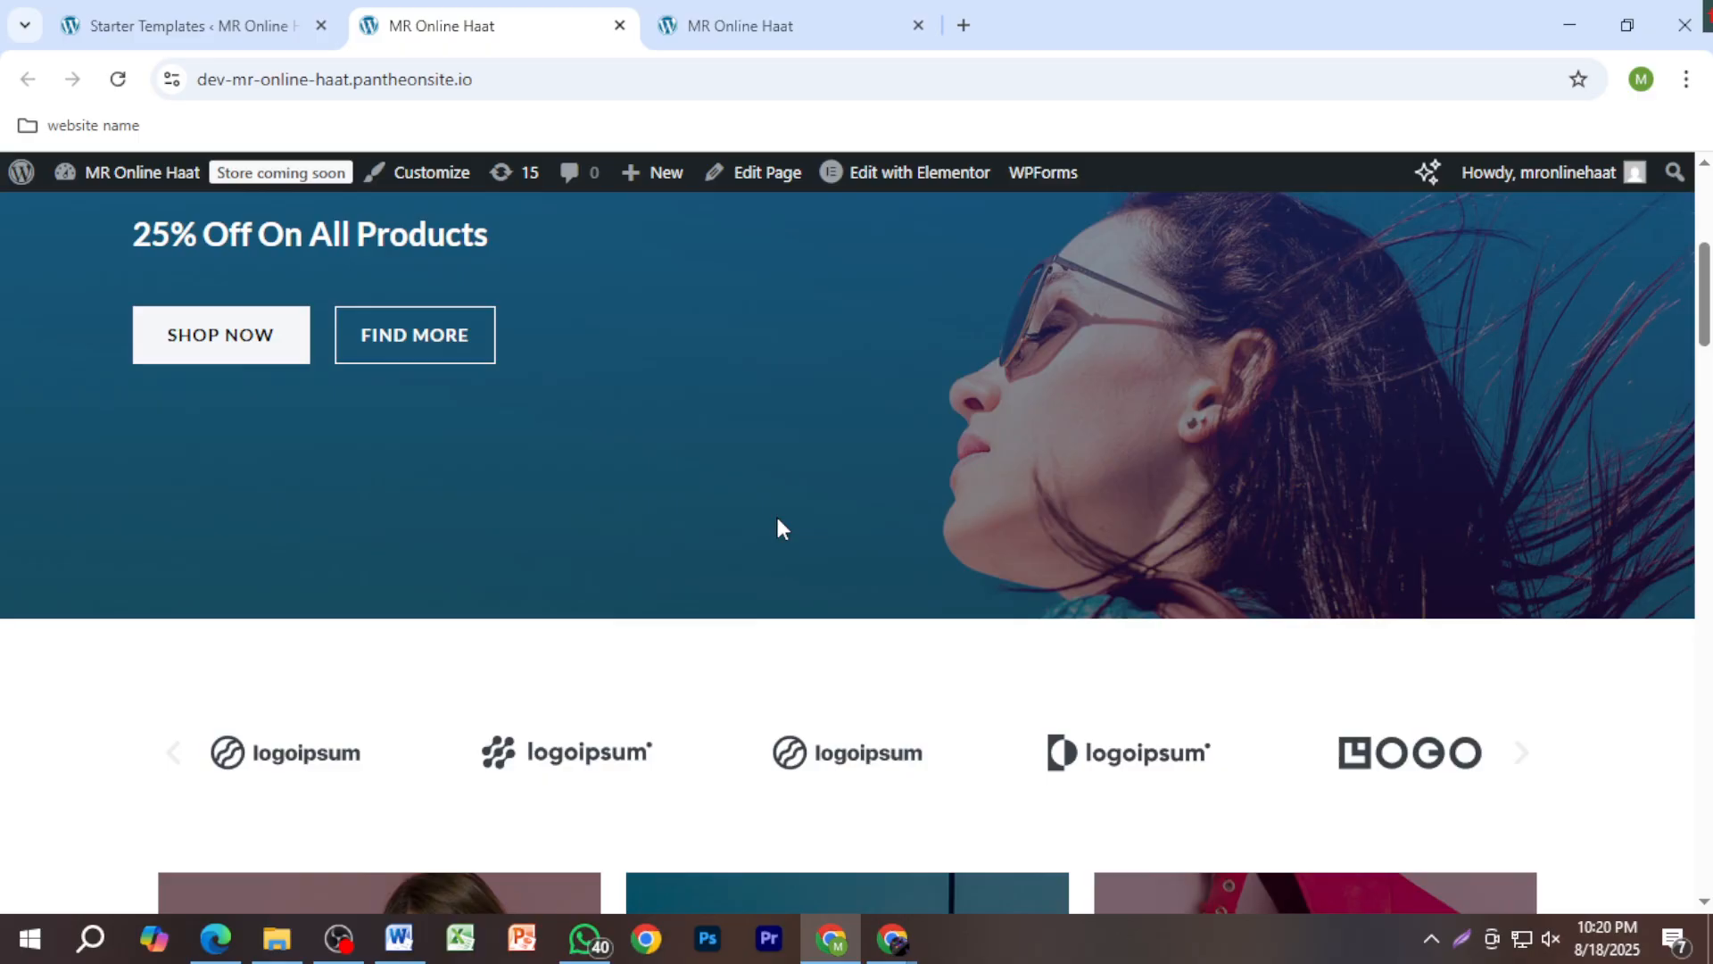
scroll(554, 639, up, 3)
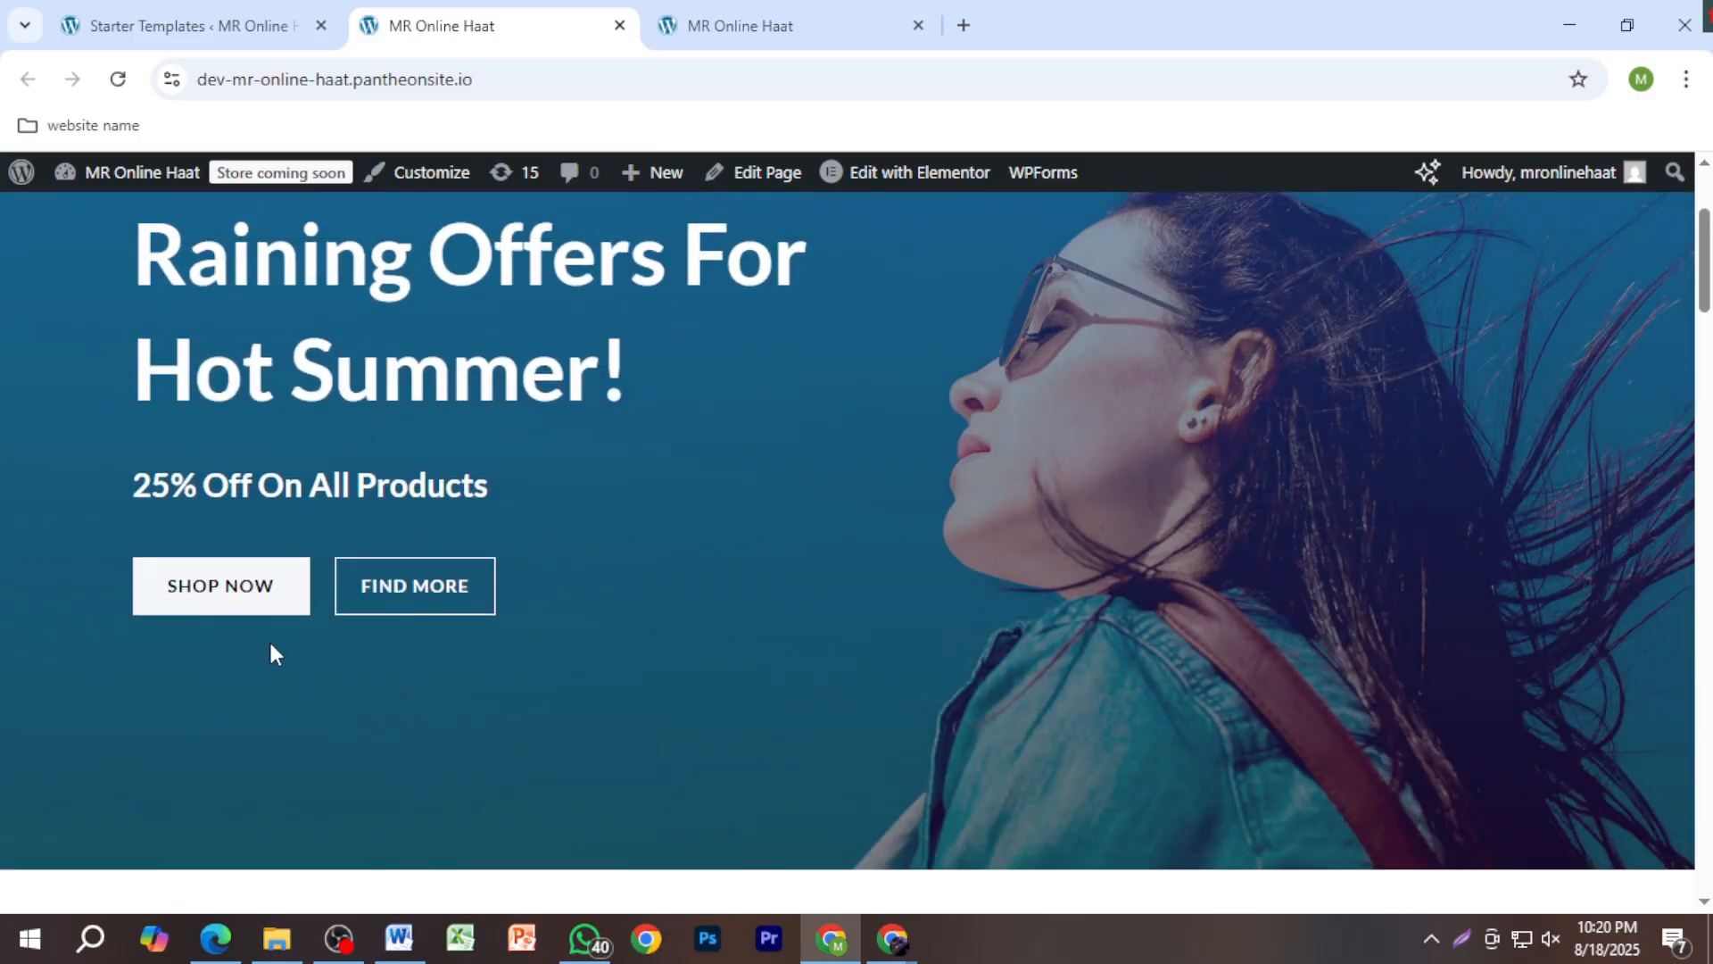
scroll(1097, 598, down, 10)
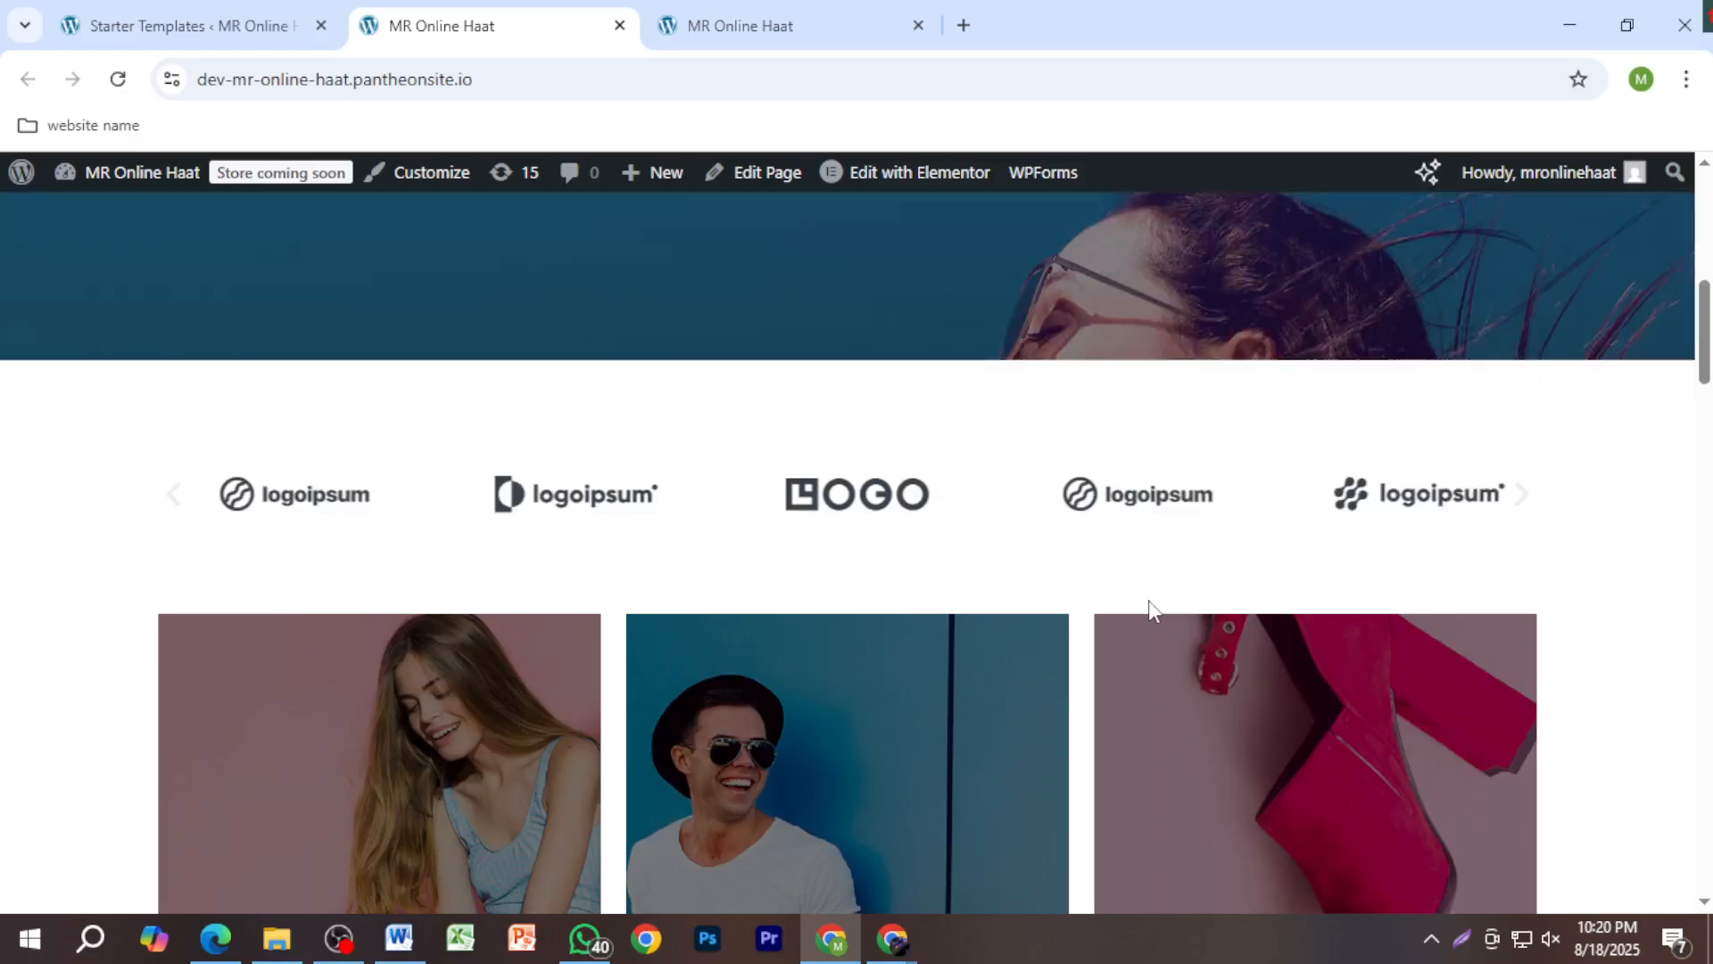
scroll(1155, 547, down, 12)
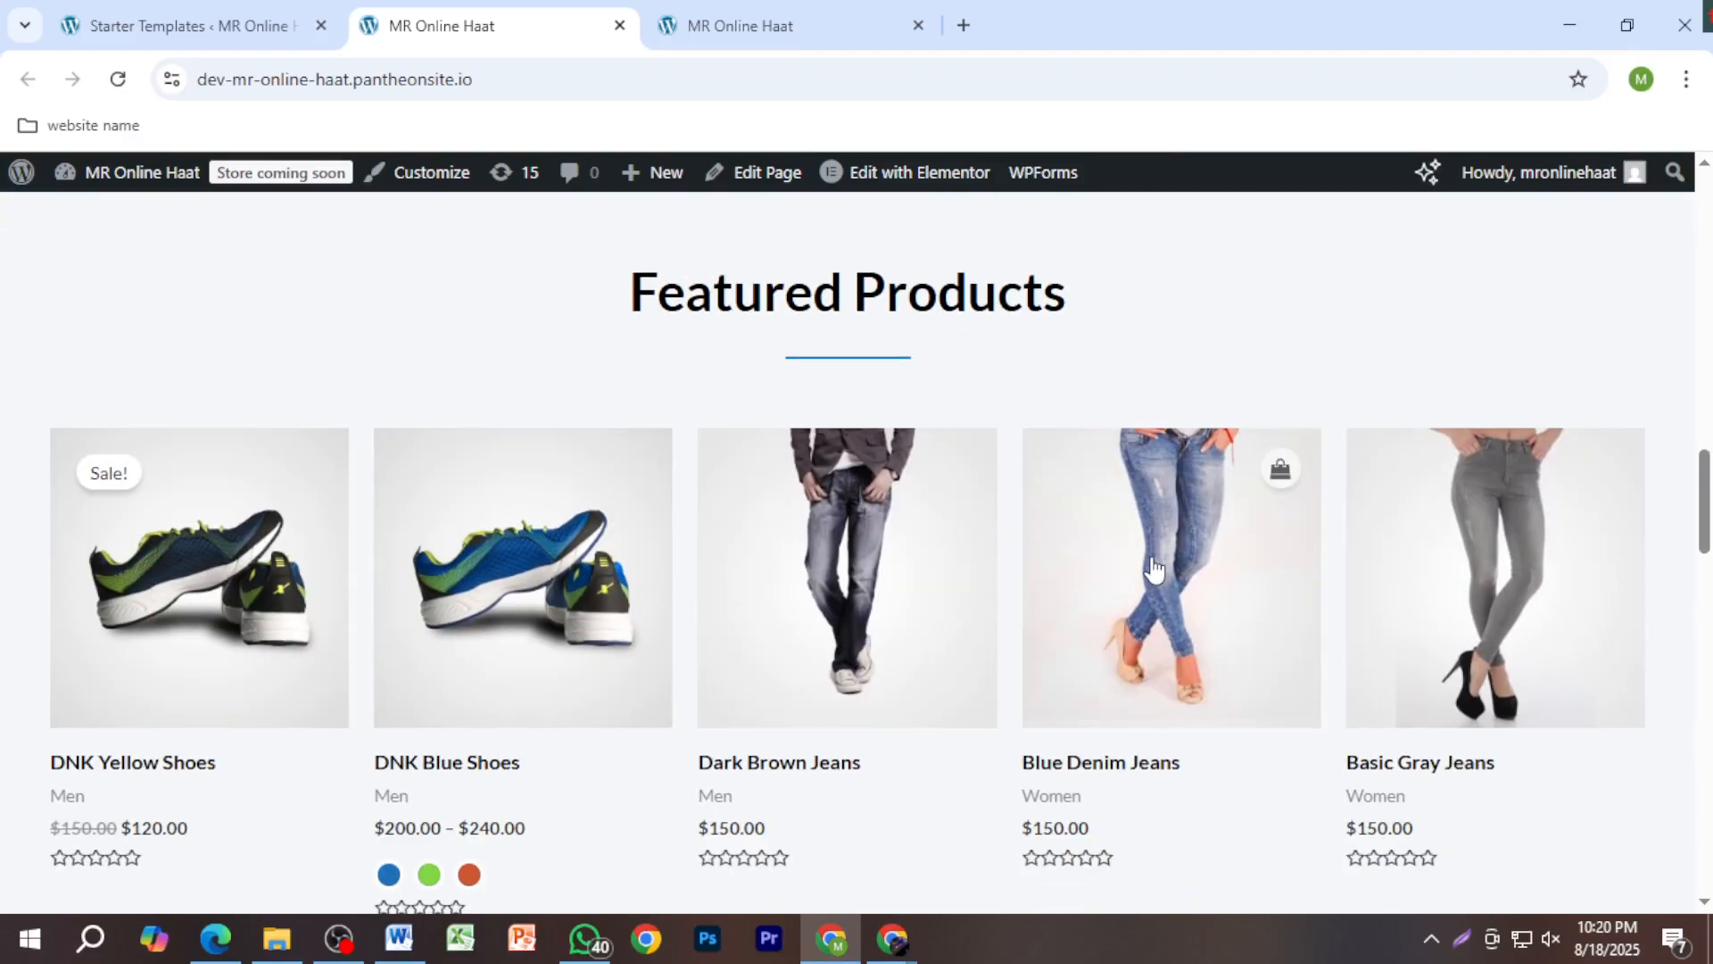
scroll(1059, 533, down, 15)
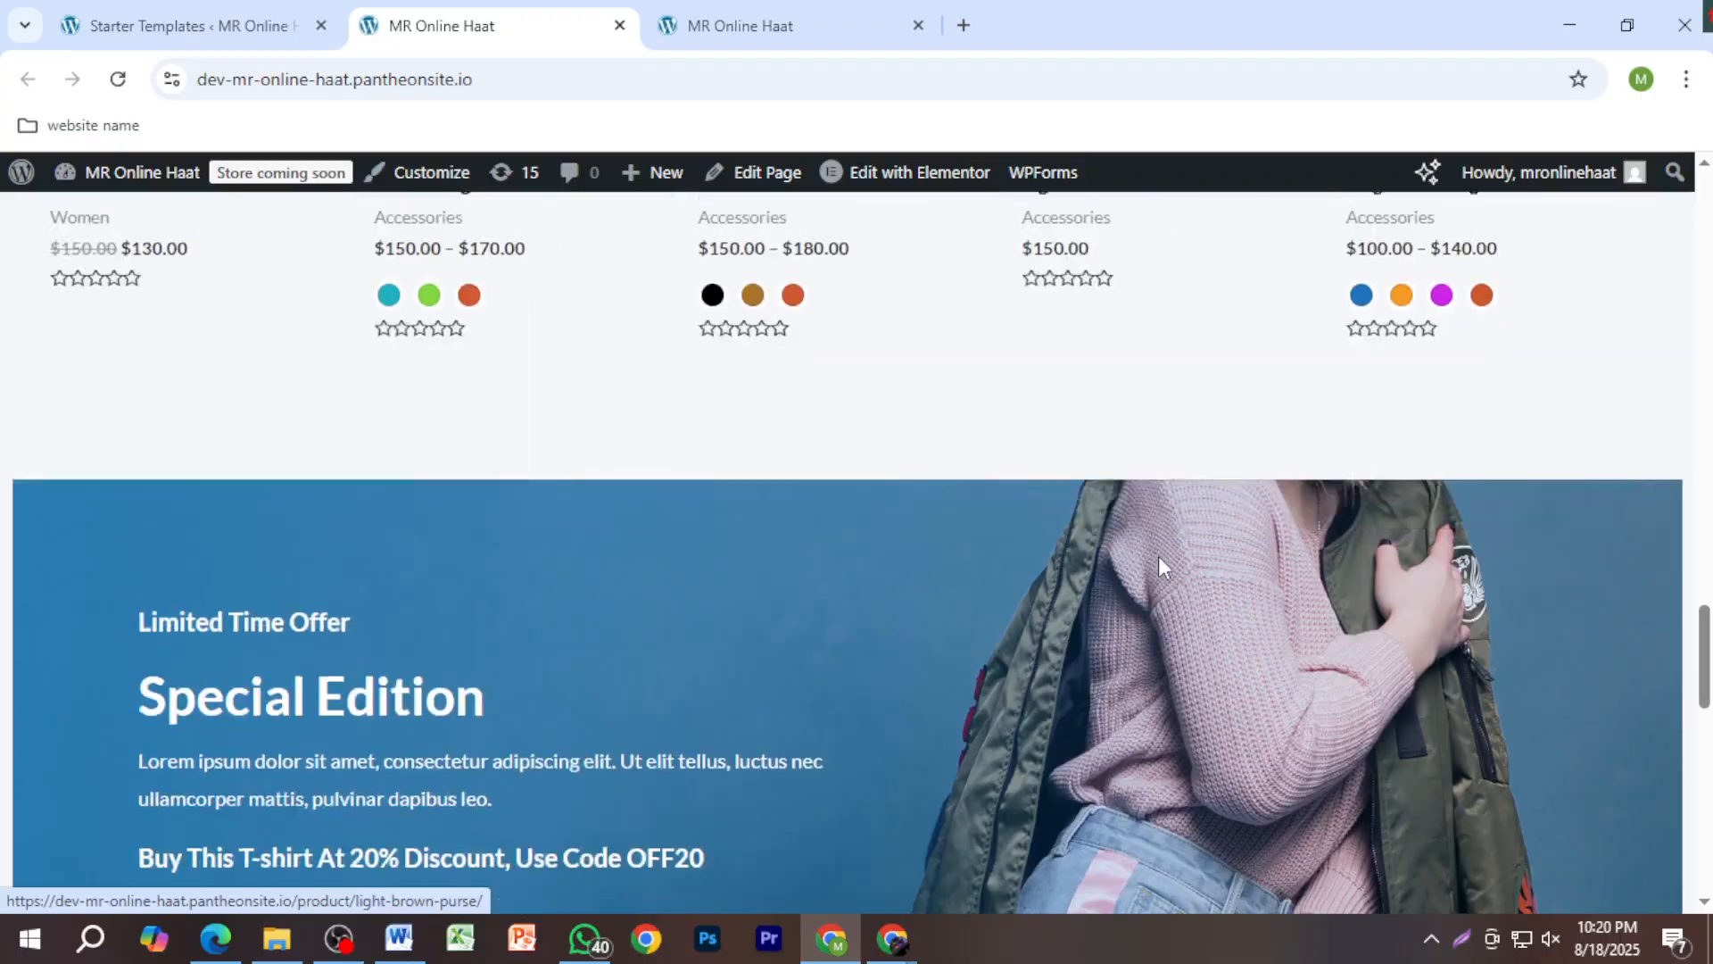
scroll(1026, 598, down, 1)
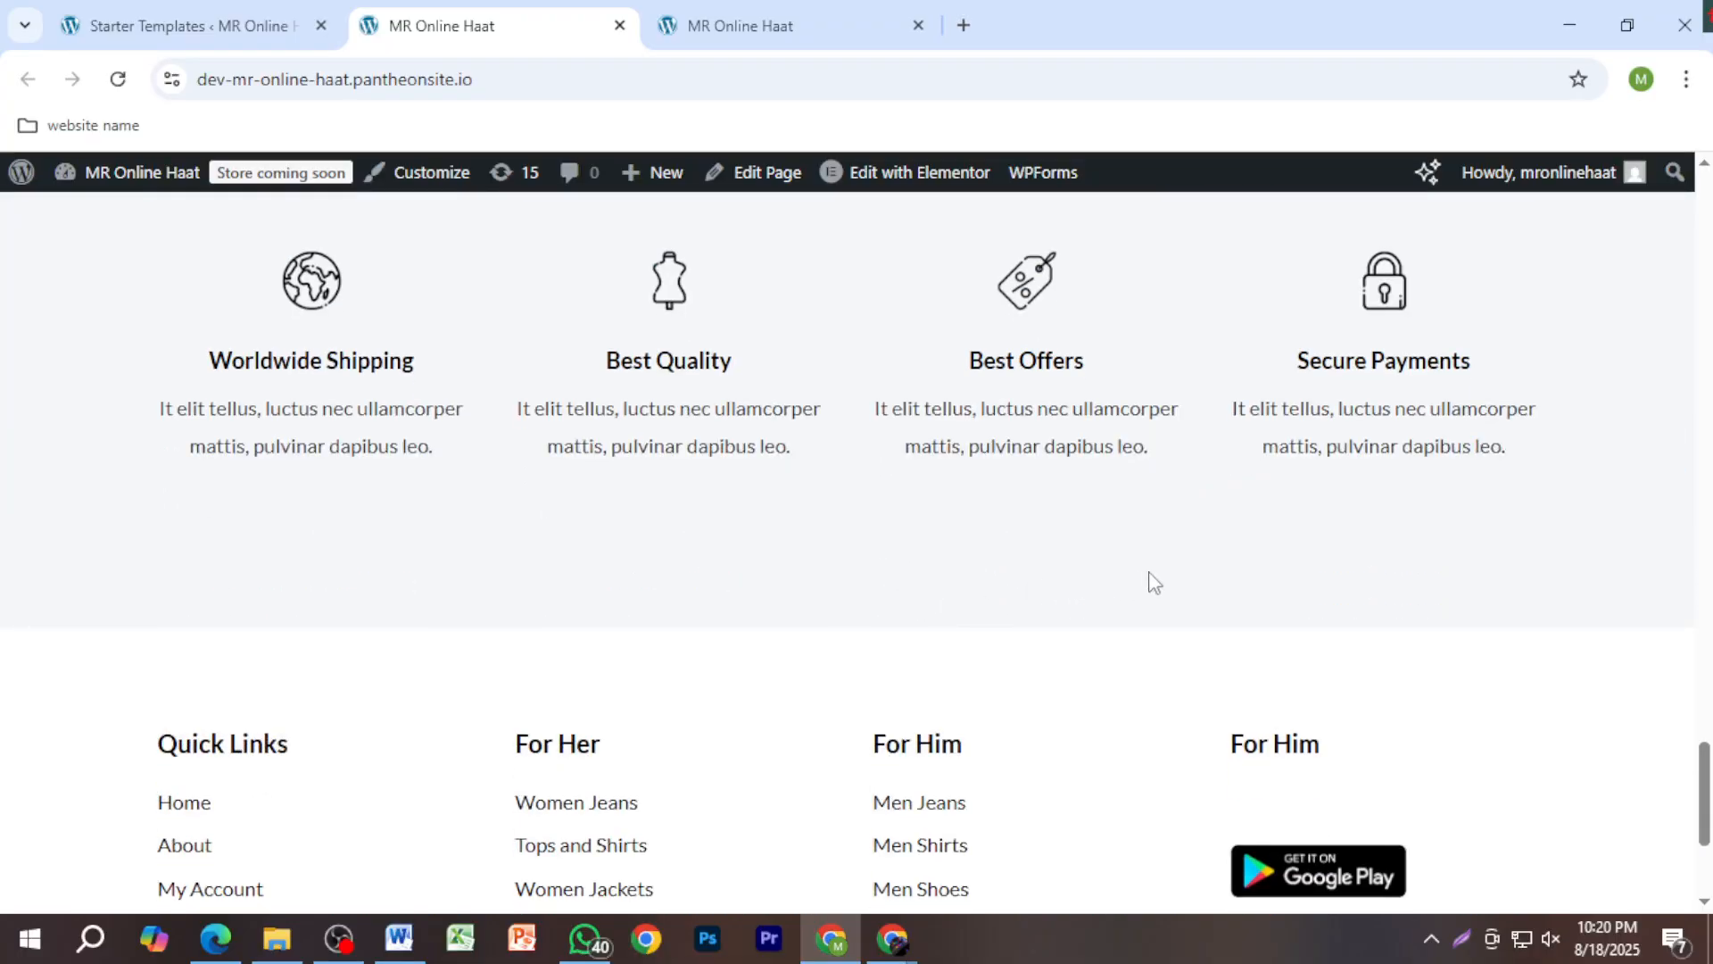
scroll(1155, 583, down, 4)
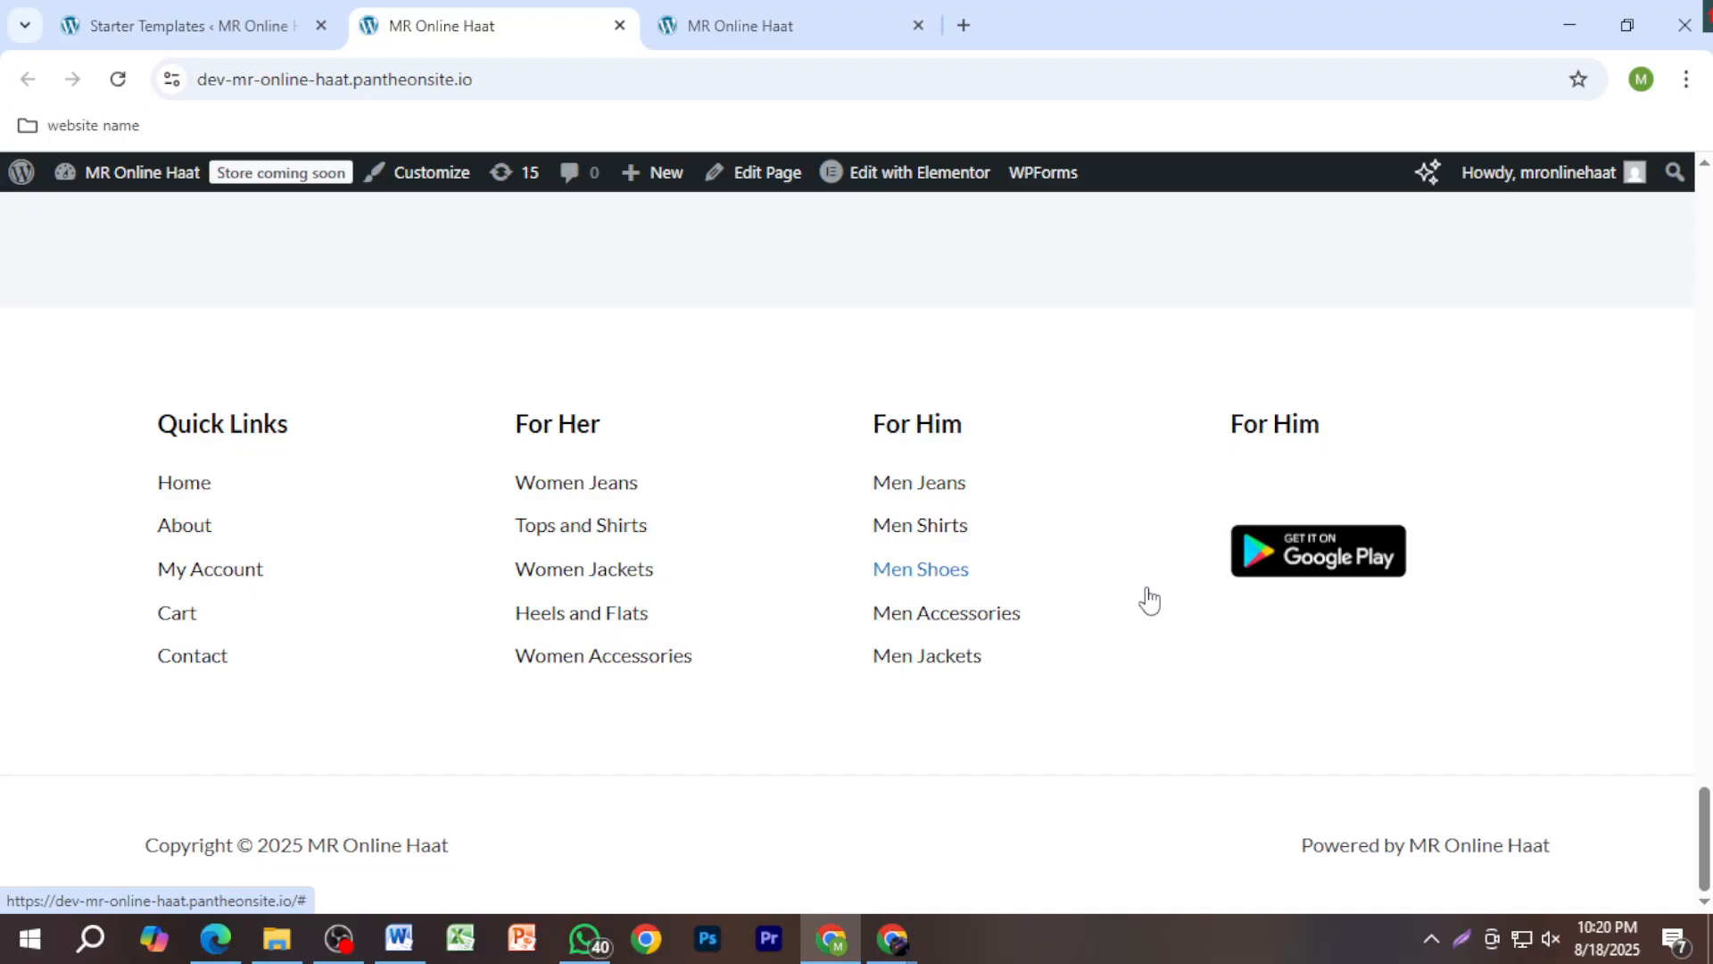
scroll(960, 313, up, 10)
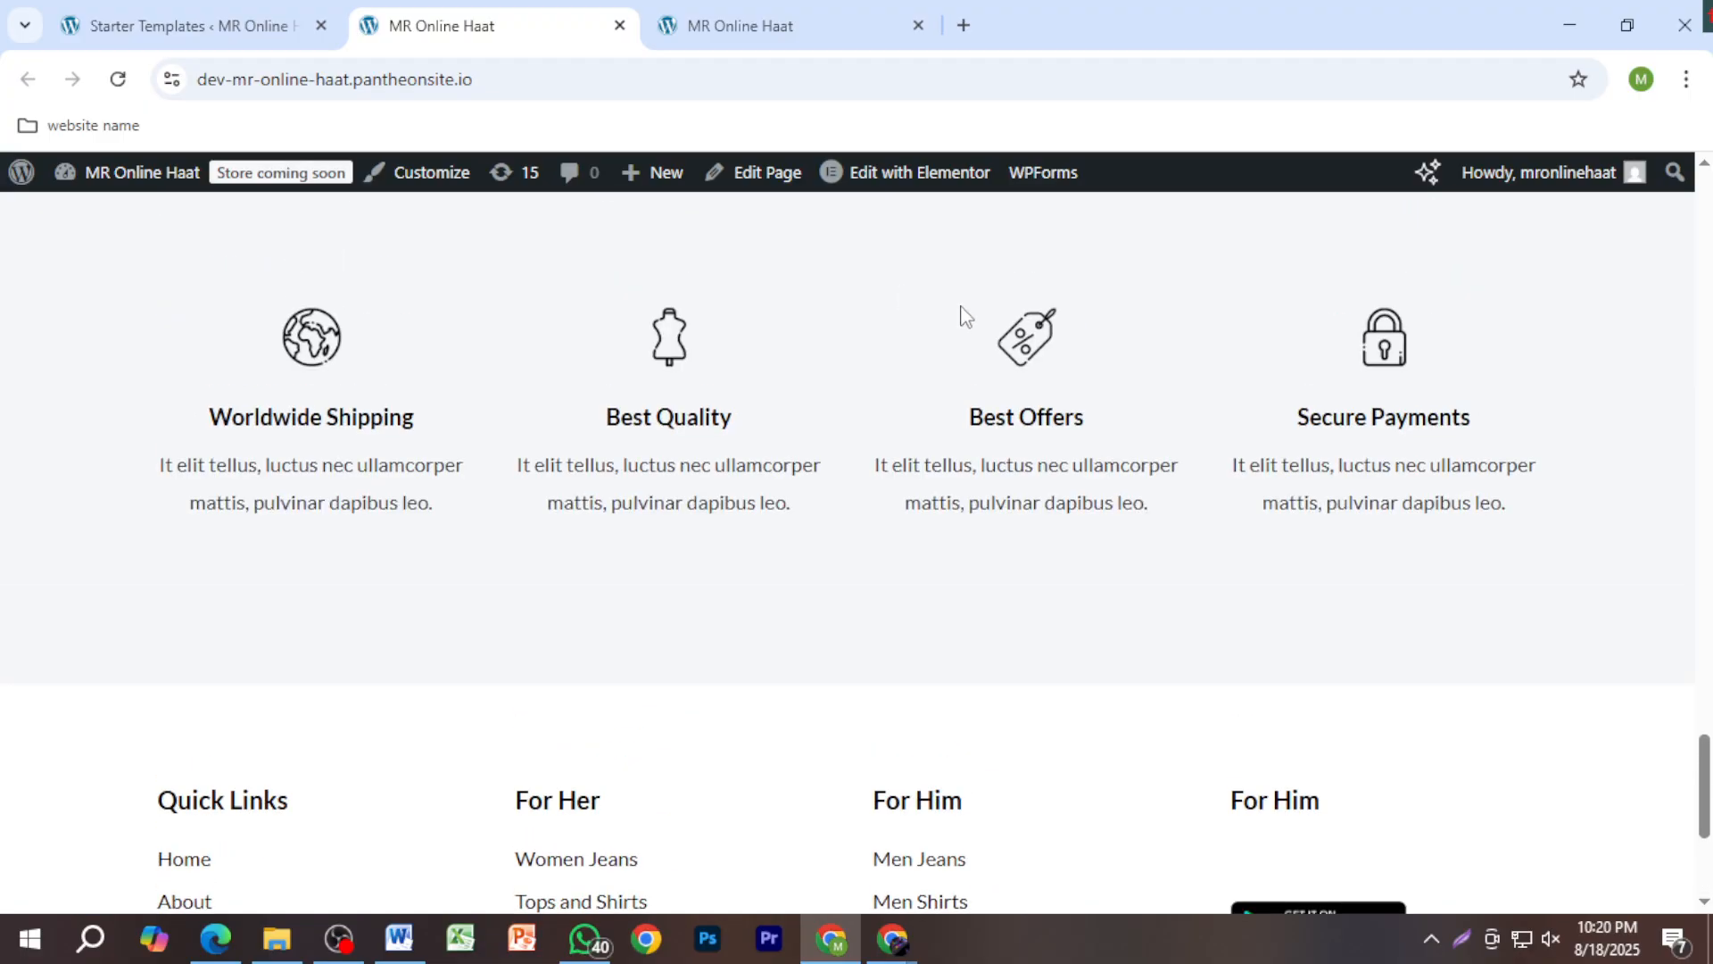
scroll(980, 337, up, 10)
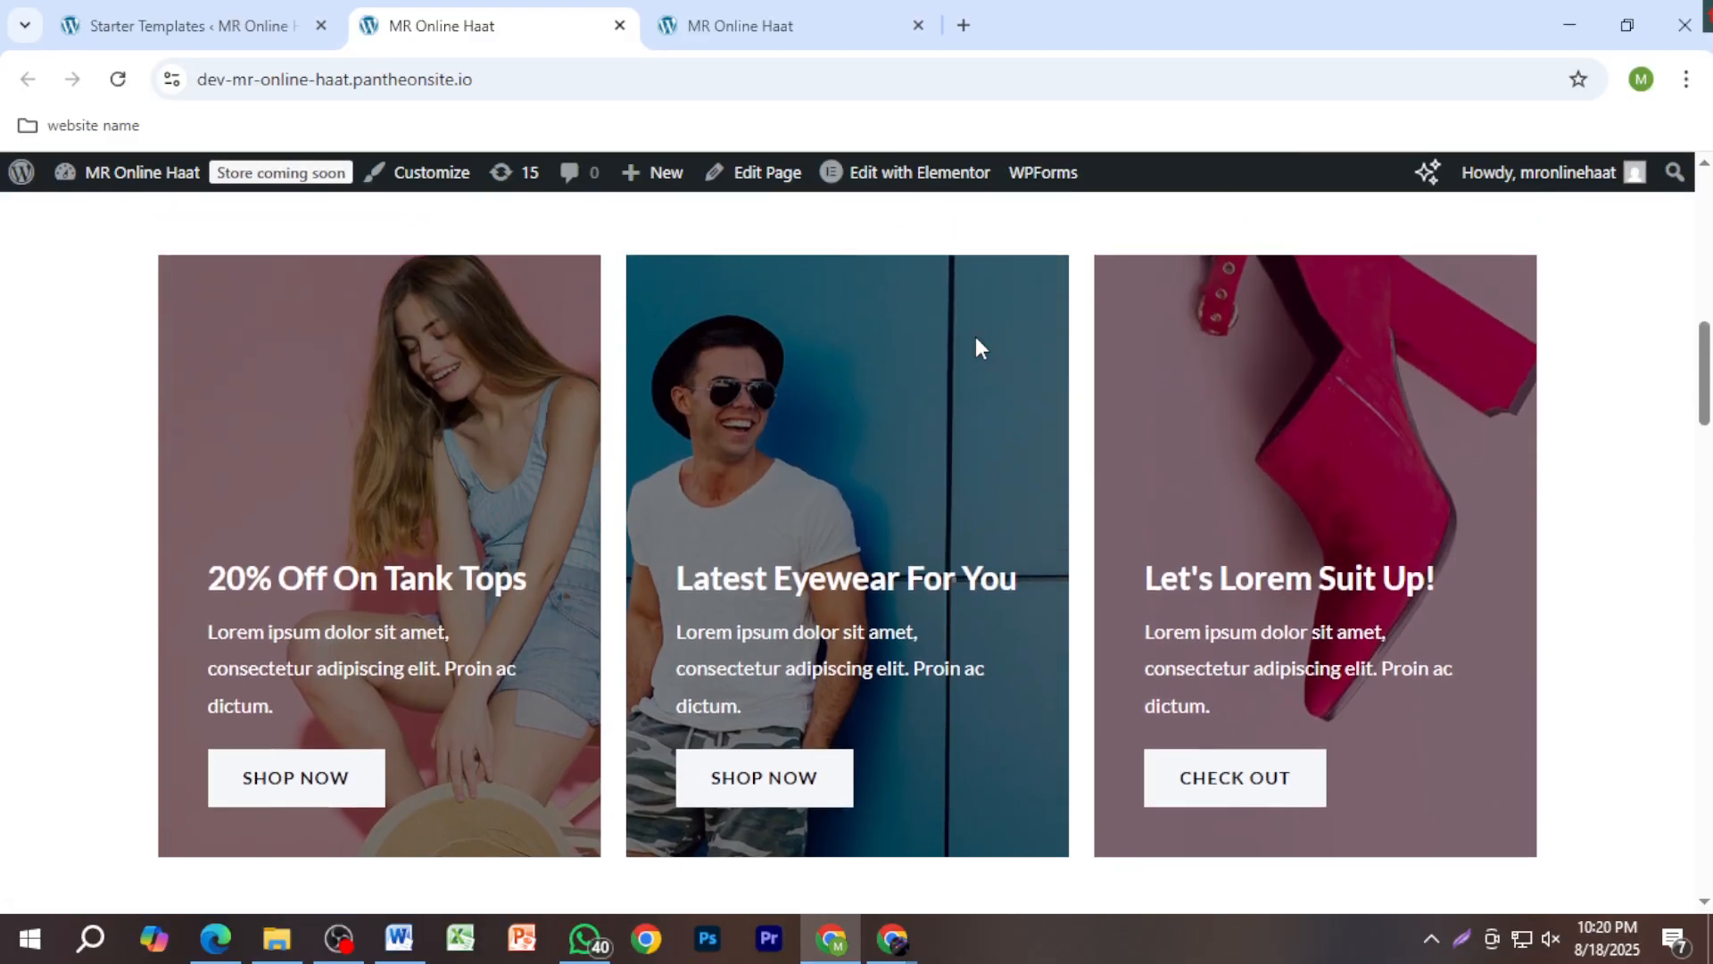
scroll(976, 335, up, 5)
mouse_move(898, 183)
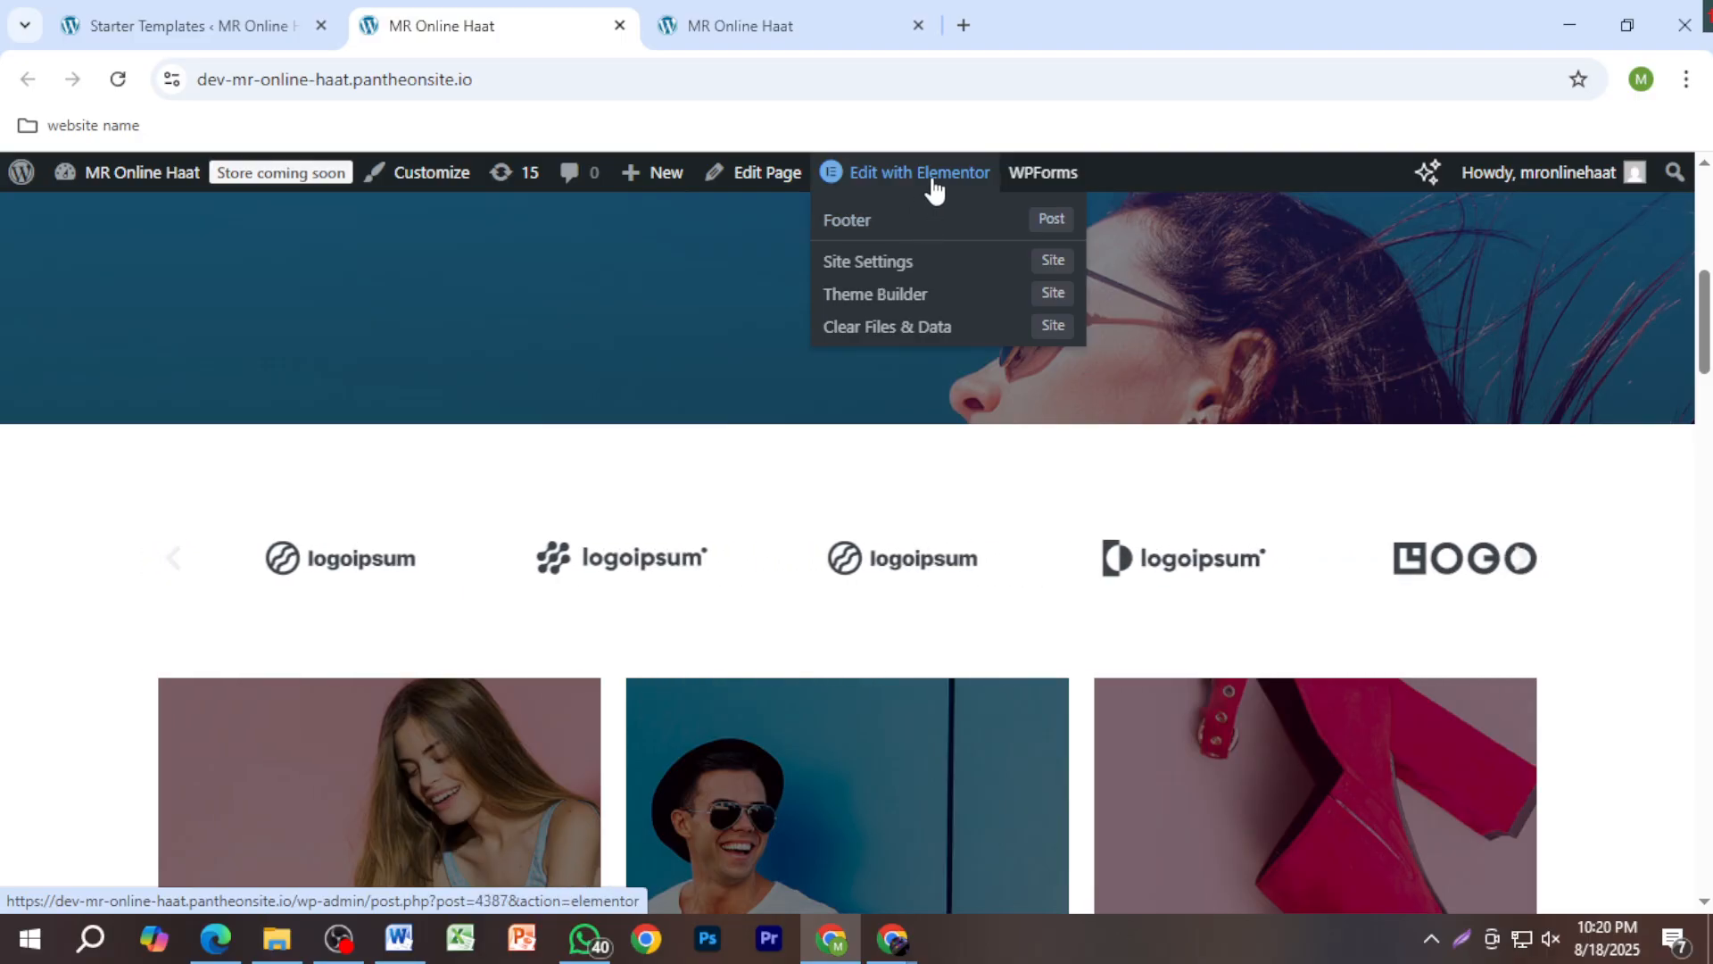
Step: Open the Home page in the Elementor editor and close the outdated blog tab
click(933, 174)
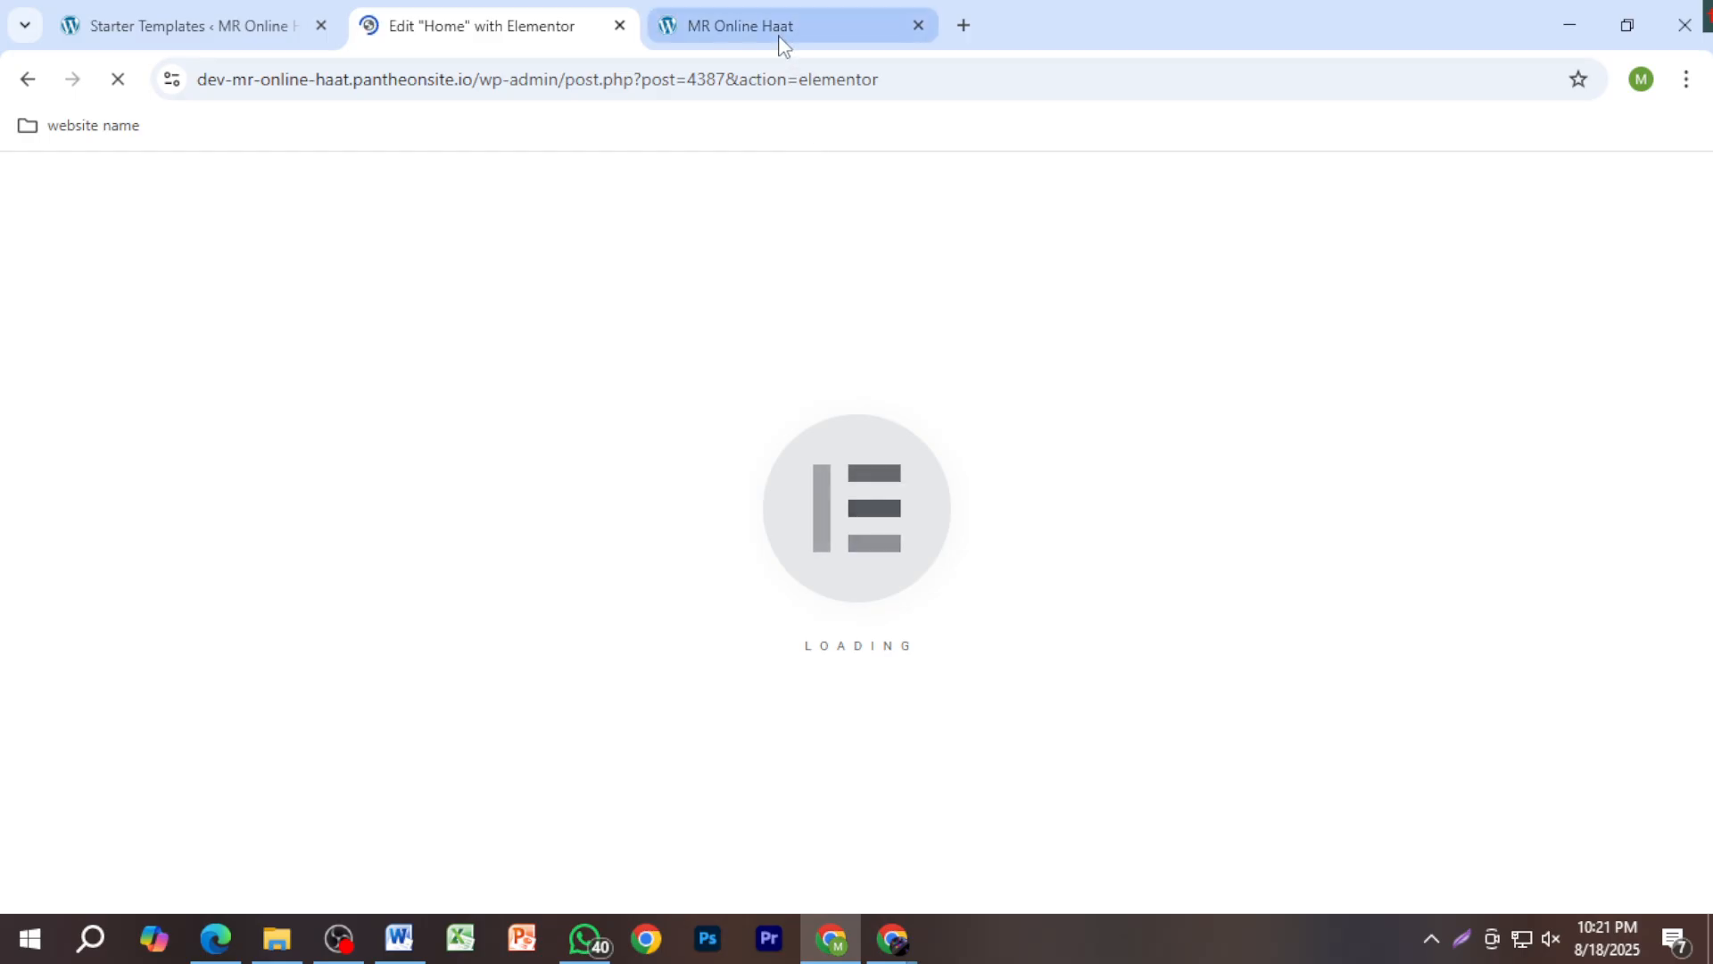
click(778, 35)
click(489, 30)
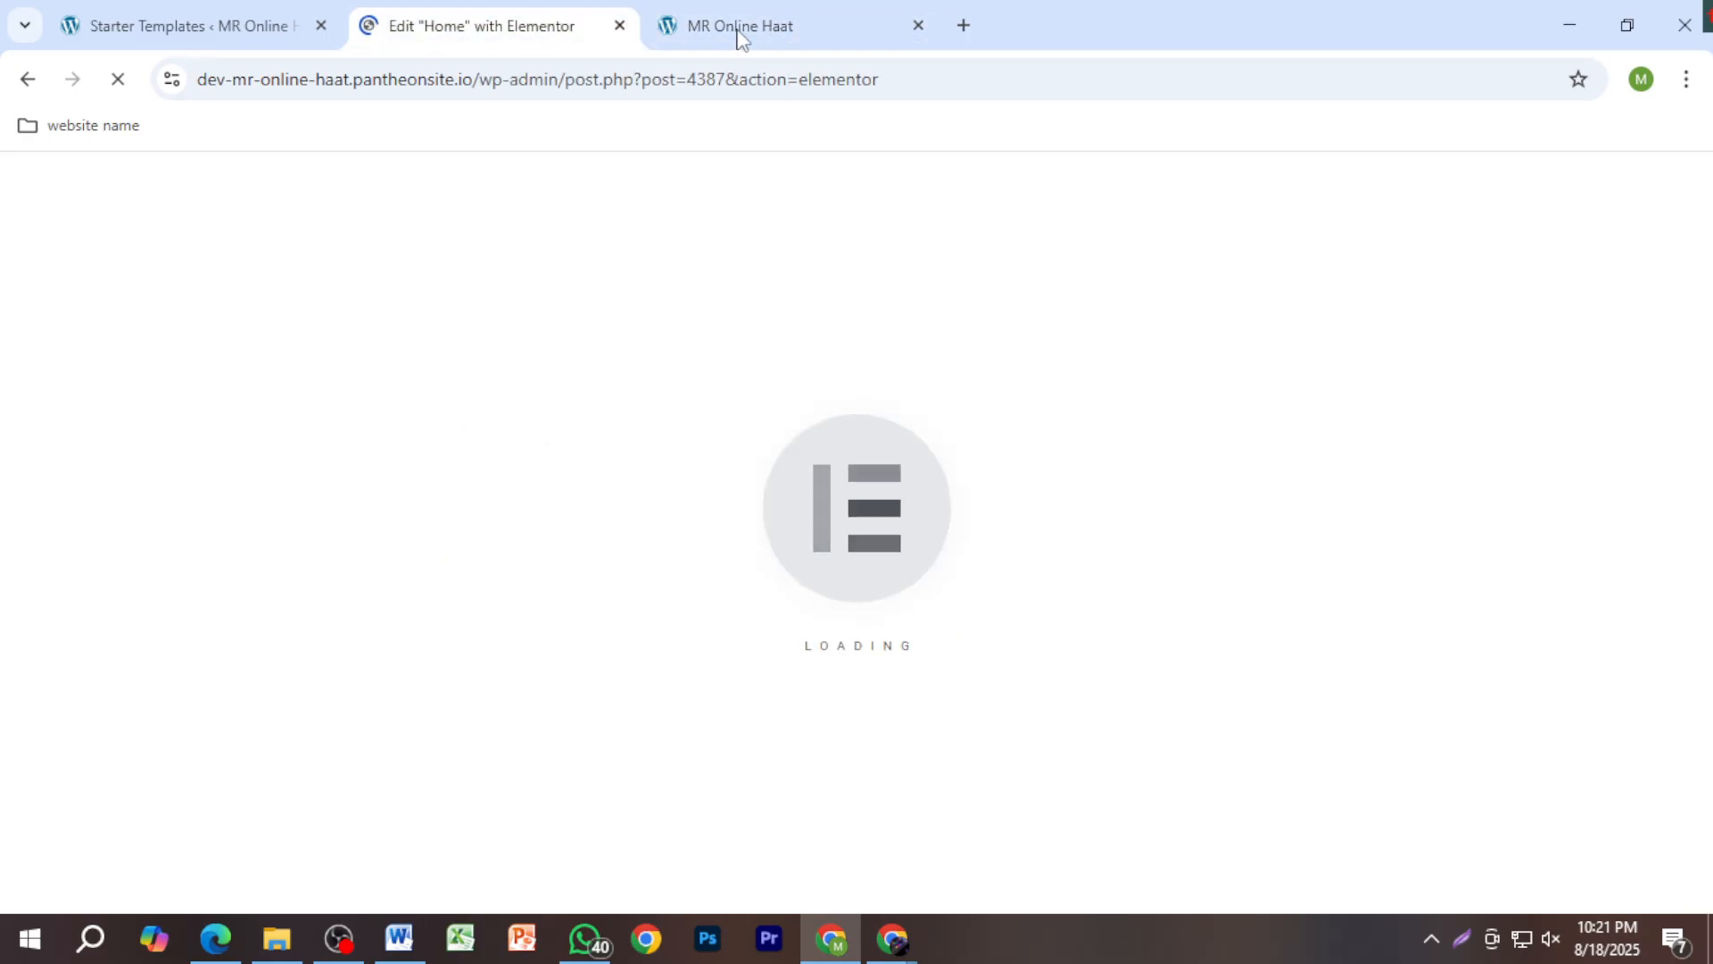
click(892, 39)
click(917, 25)
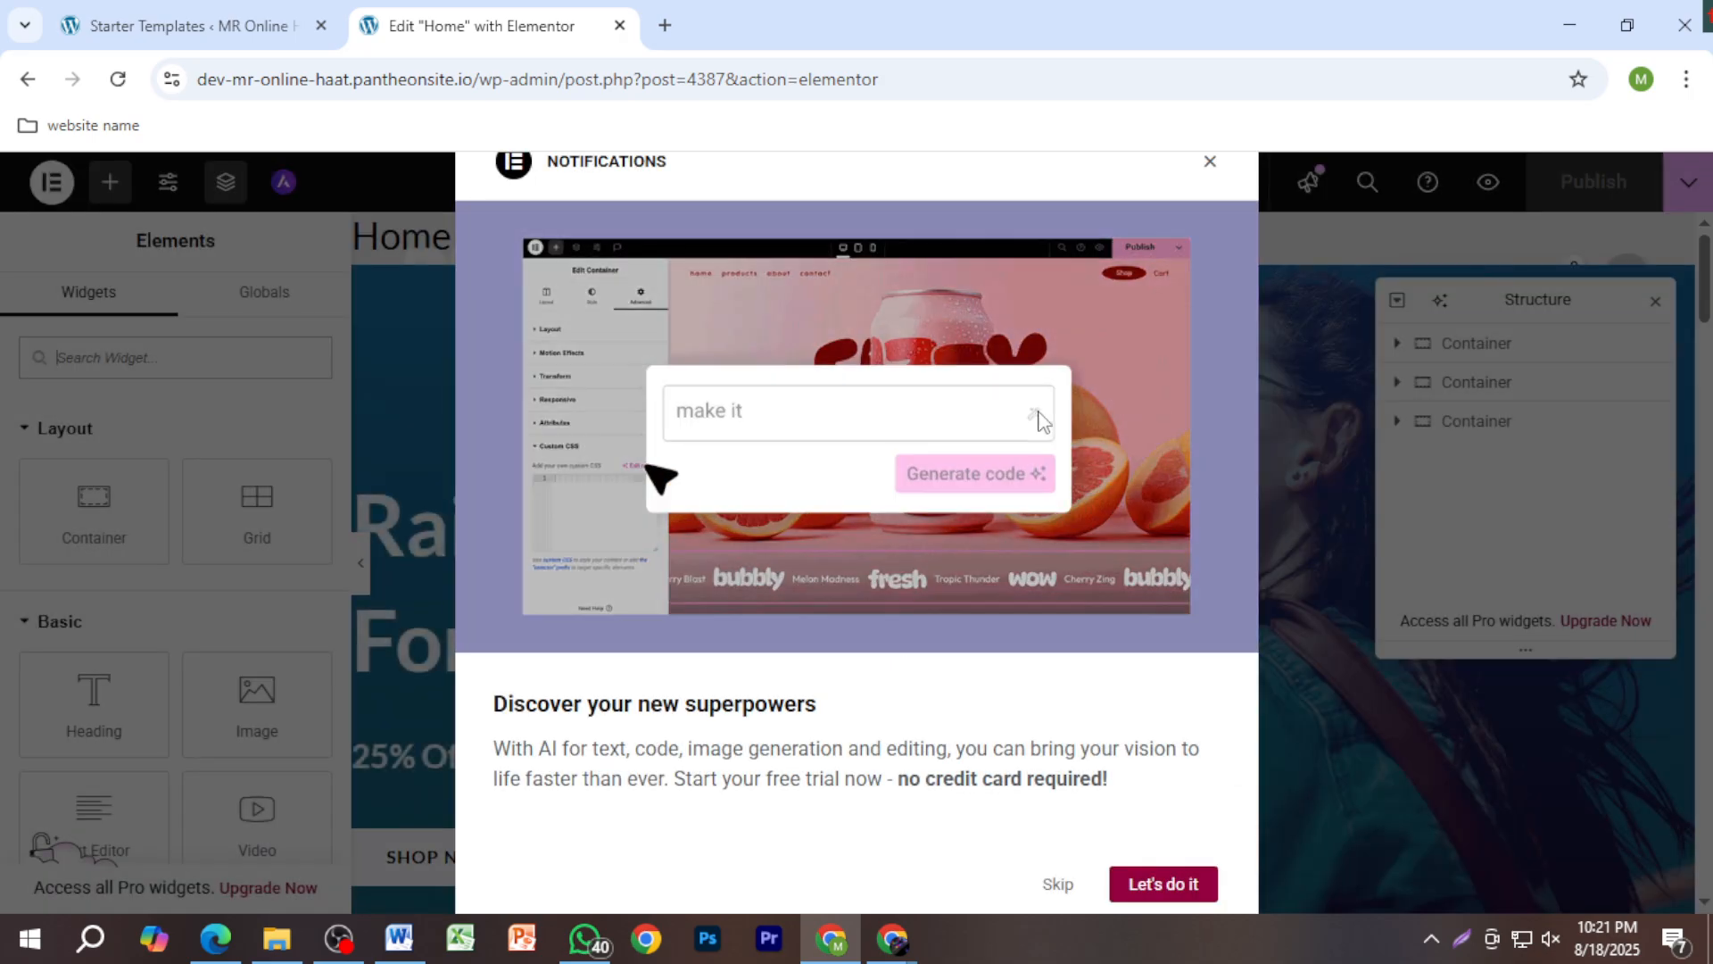
Step: Dismiss the notifications popup, close the Navigator and open the hero heading's settings
click(1210, 162)
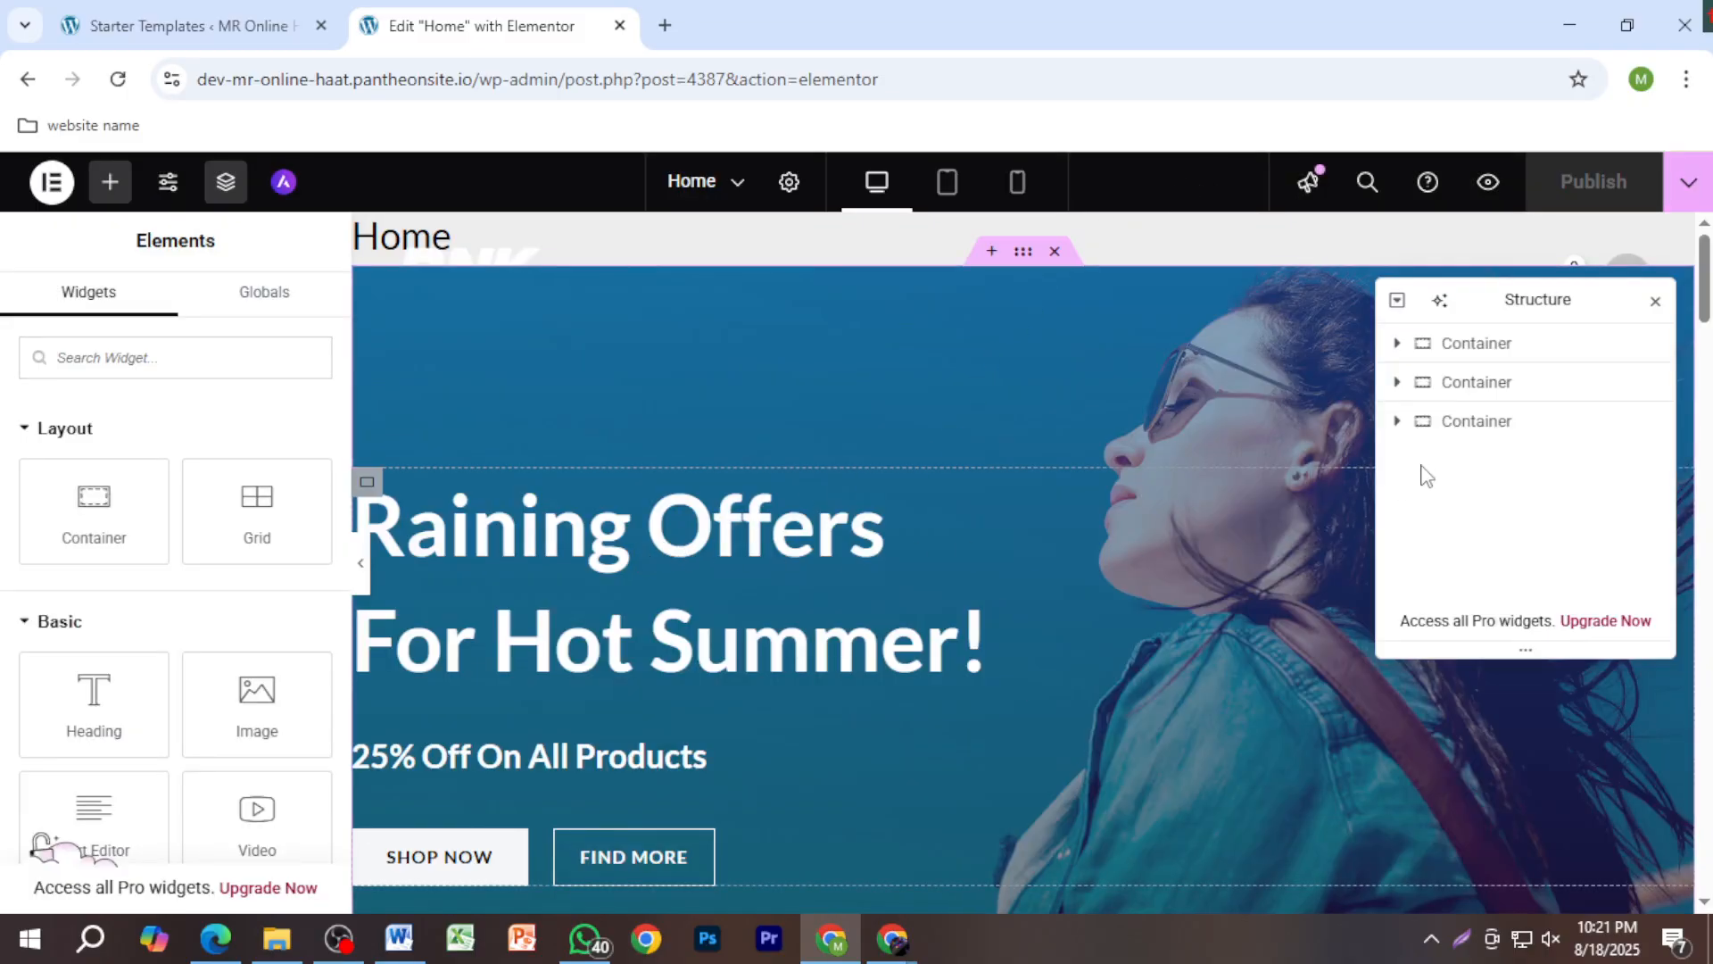
click(1654, 301)
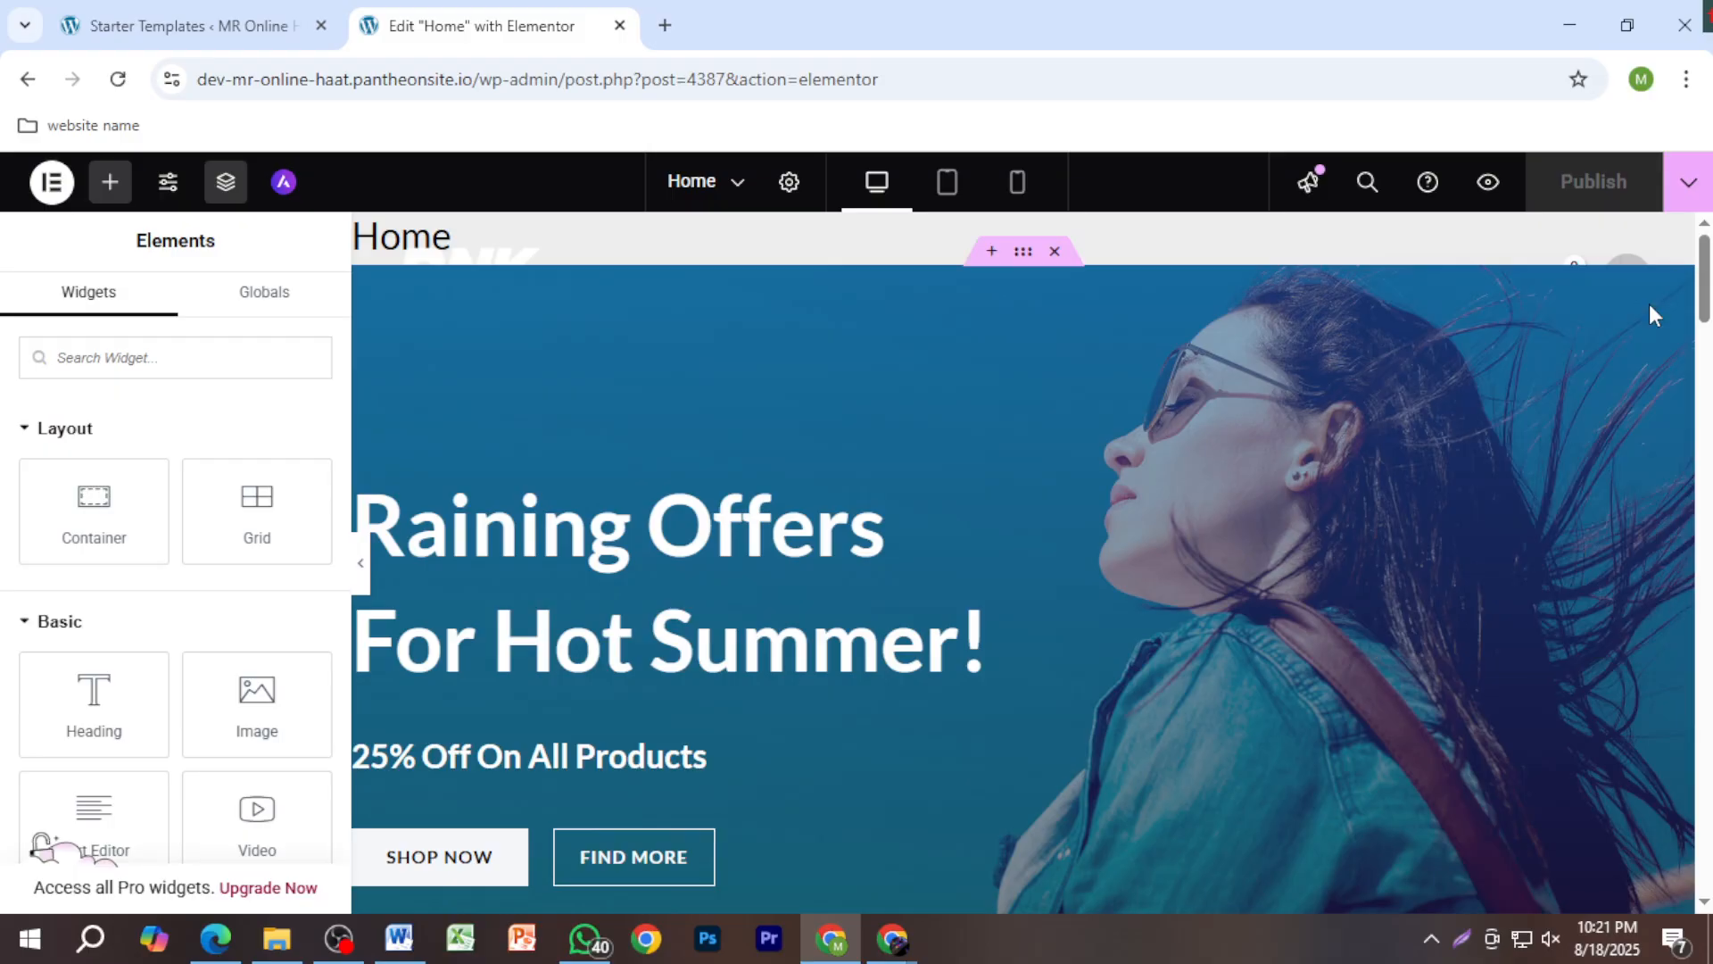
click(765, 658)
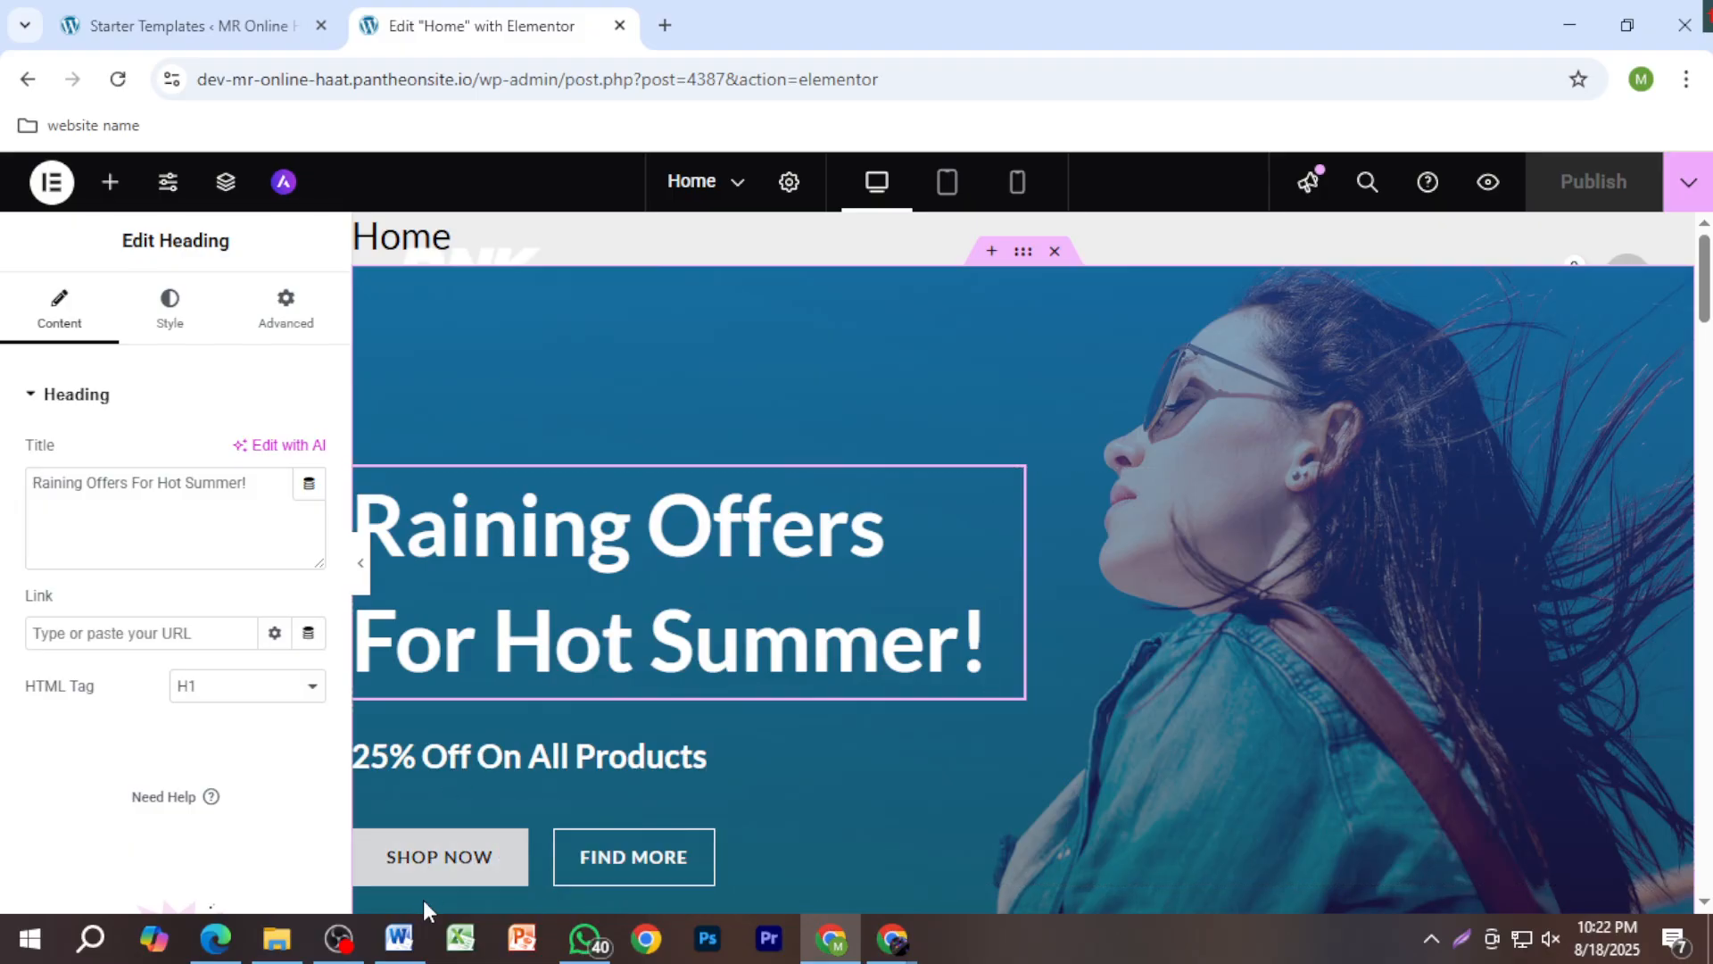
Step: Select the mronlinehaat line in the Word notes and return to Elementor
click(398, 937)
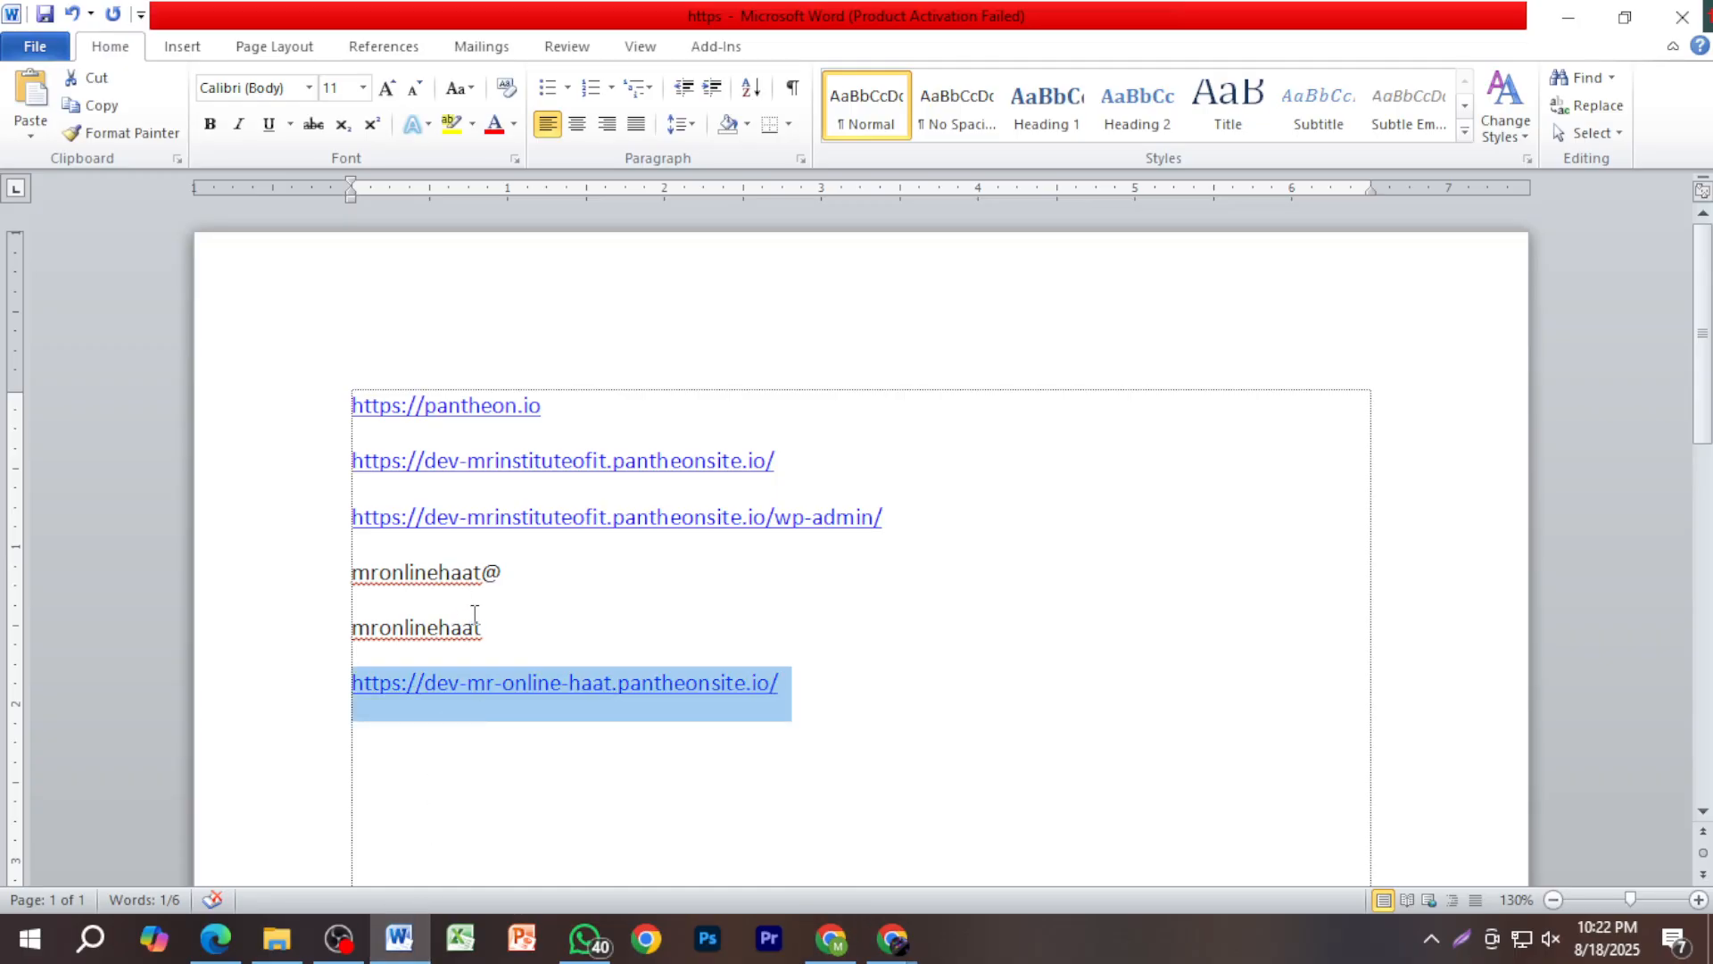
drag(486, 625, 357, 627)
key(ctrl+c)
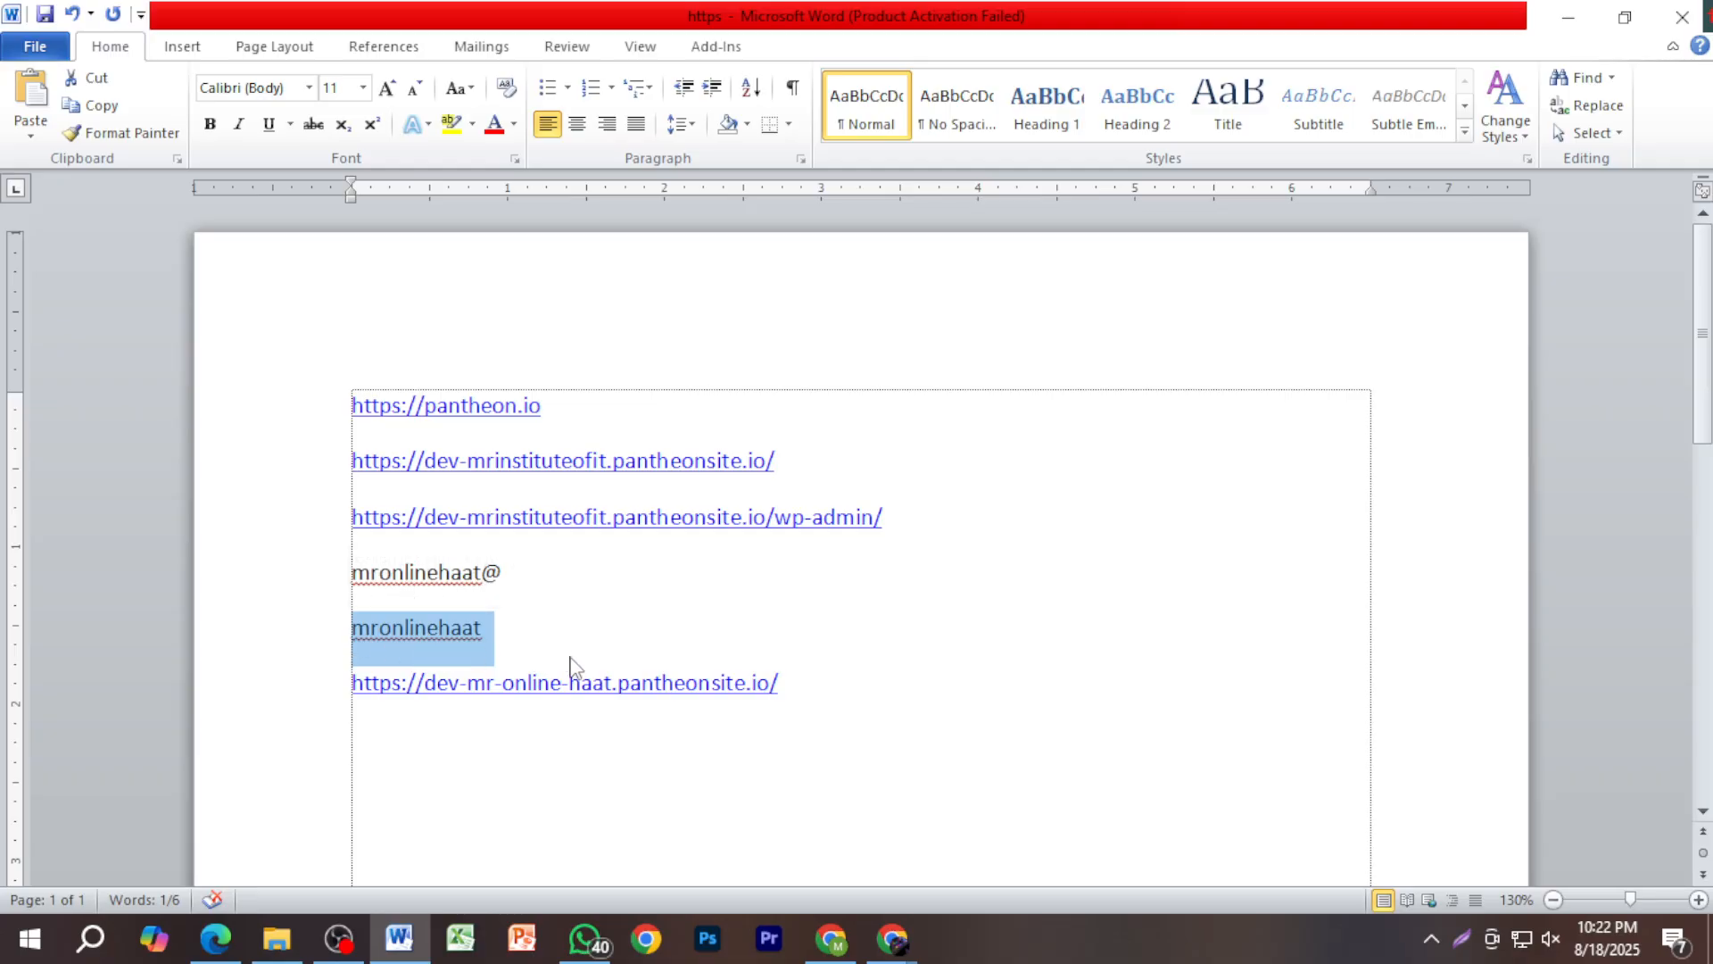
mouse_move(855, 923)
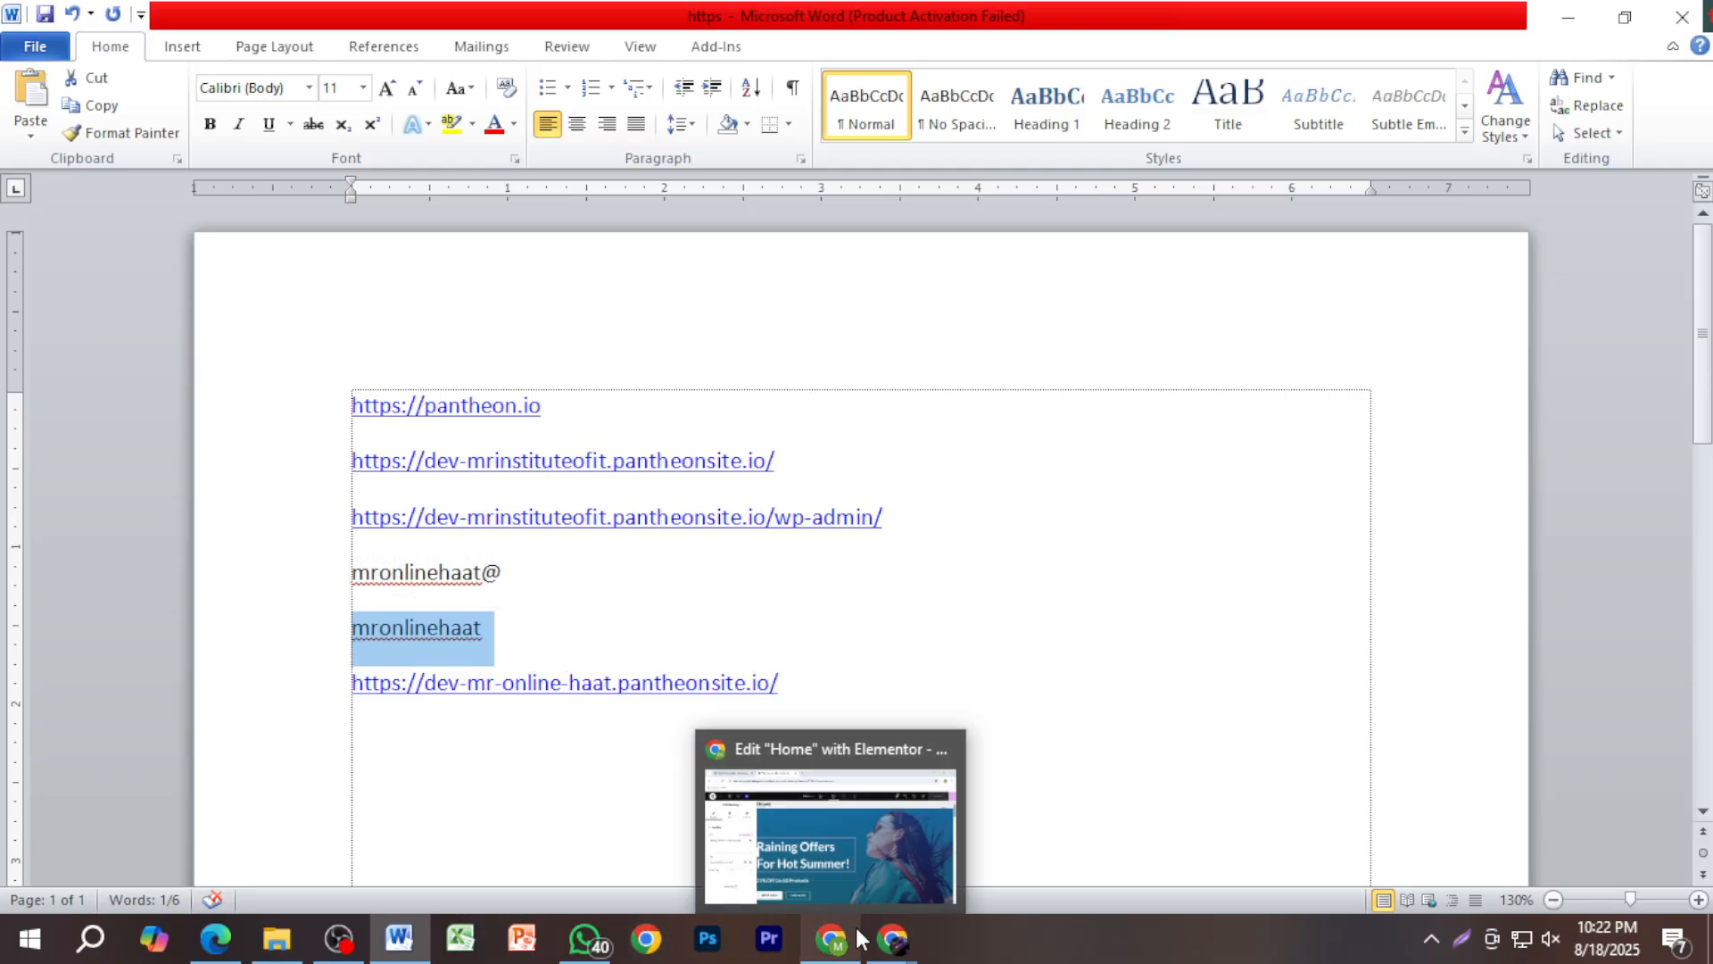
click(830, 864)
Step: Replace 'Raining Offers For Hot Summer!' with the pasted site name mronlinehaat
click(652, 620)
double_click(651, 620)
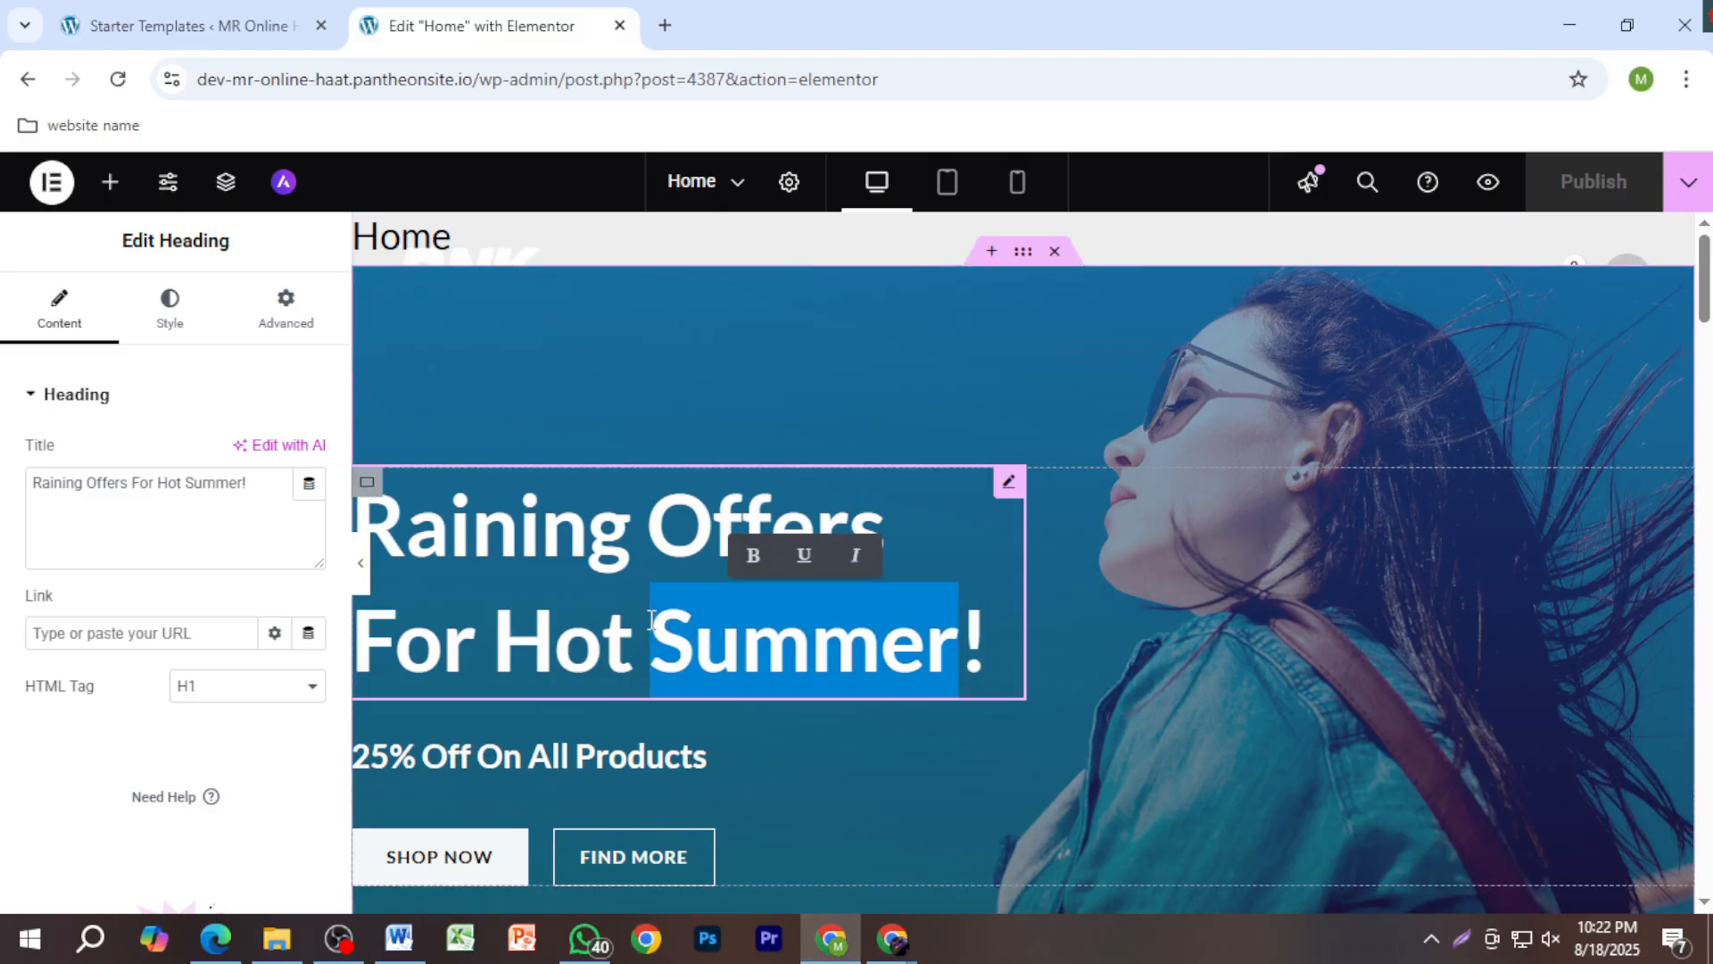
drag(977, 635, 357, 565)
key(ctrl+v)
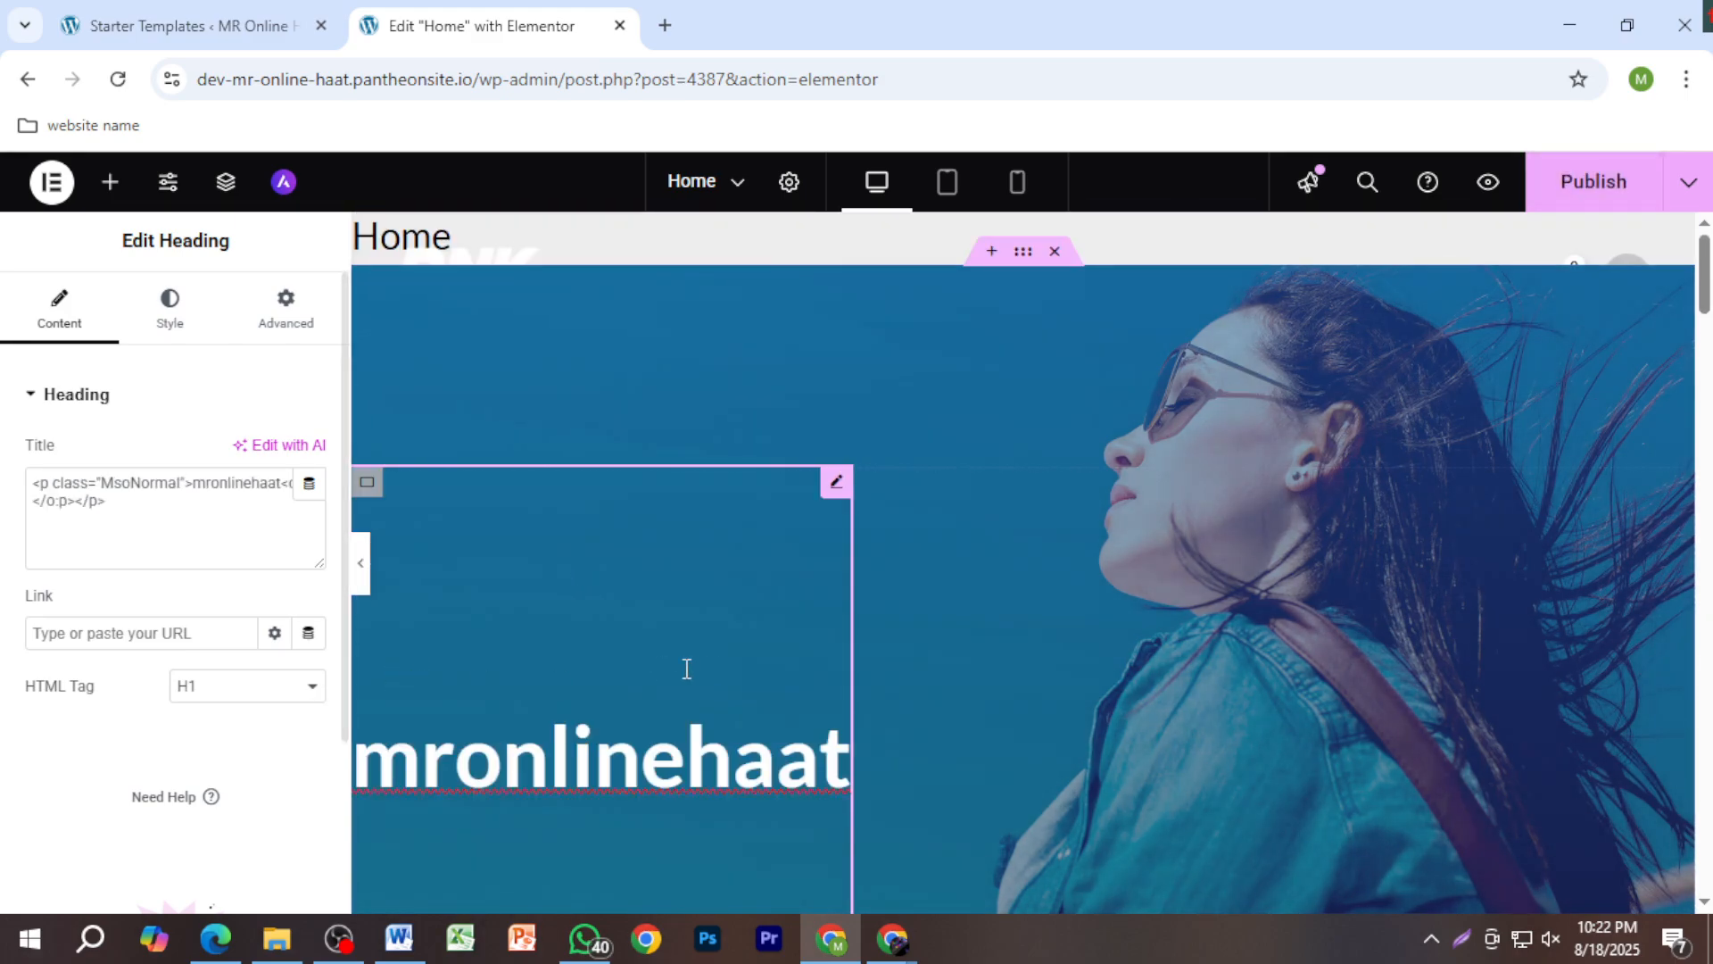
scroll(788, 624, down, 5)
scroll(794, 618, down, 1)
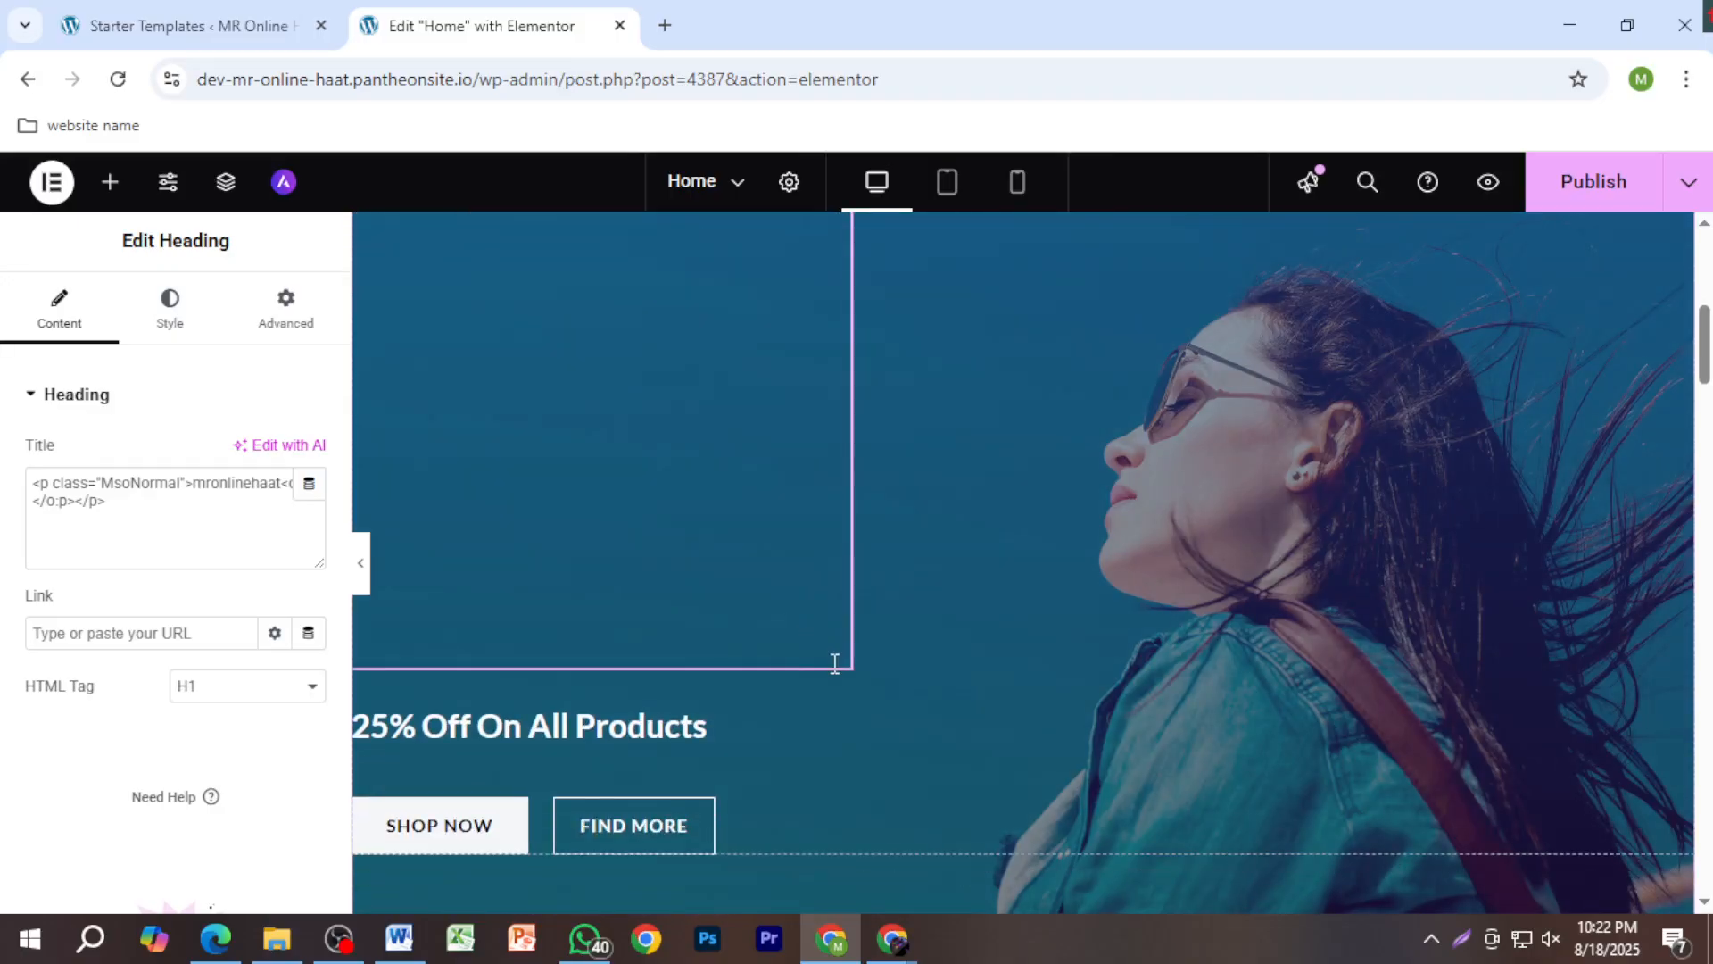
scroll(846, 673, down, 4)
scroll(794, 625, up, 4)
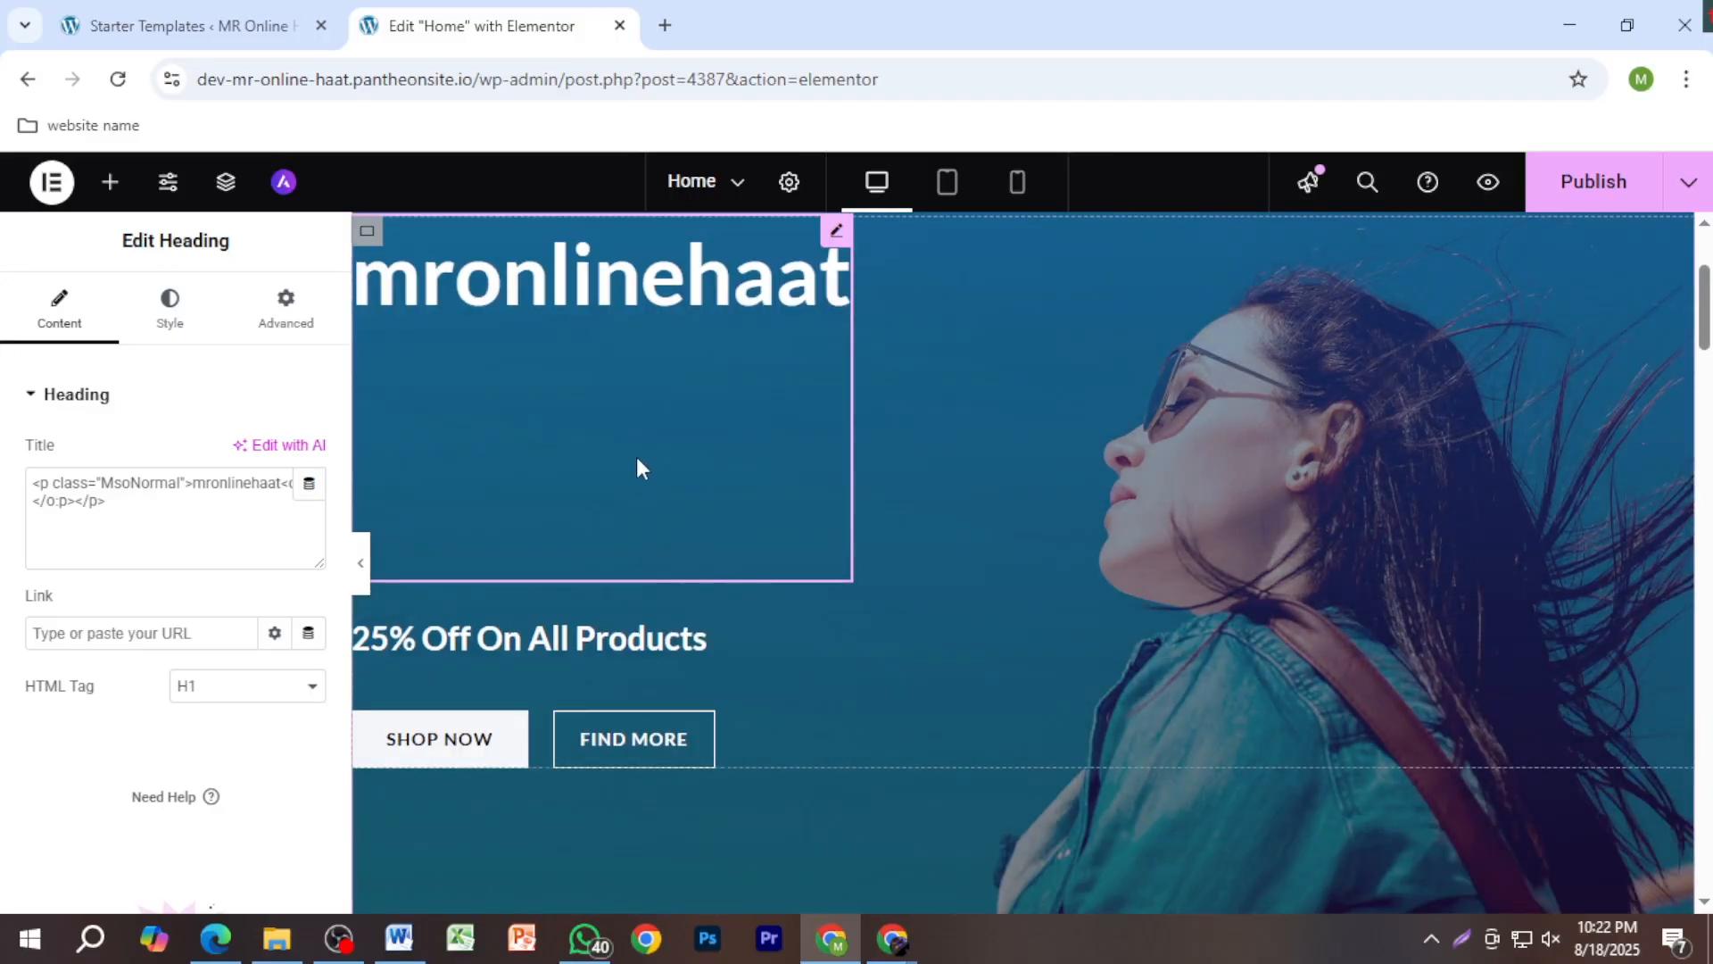
scroll(635, 469, up, 3)
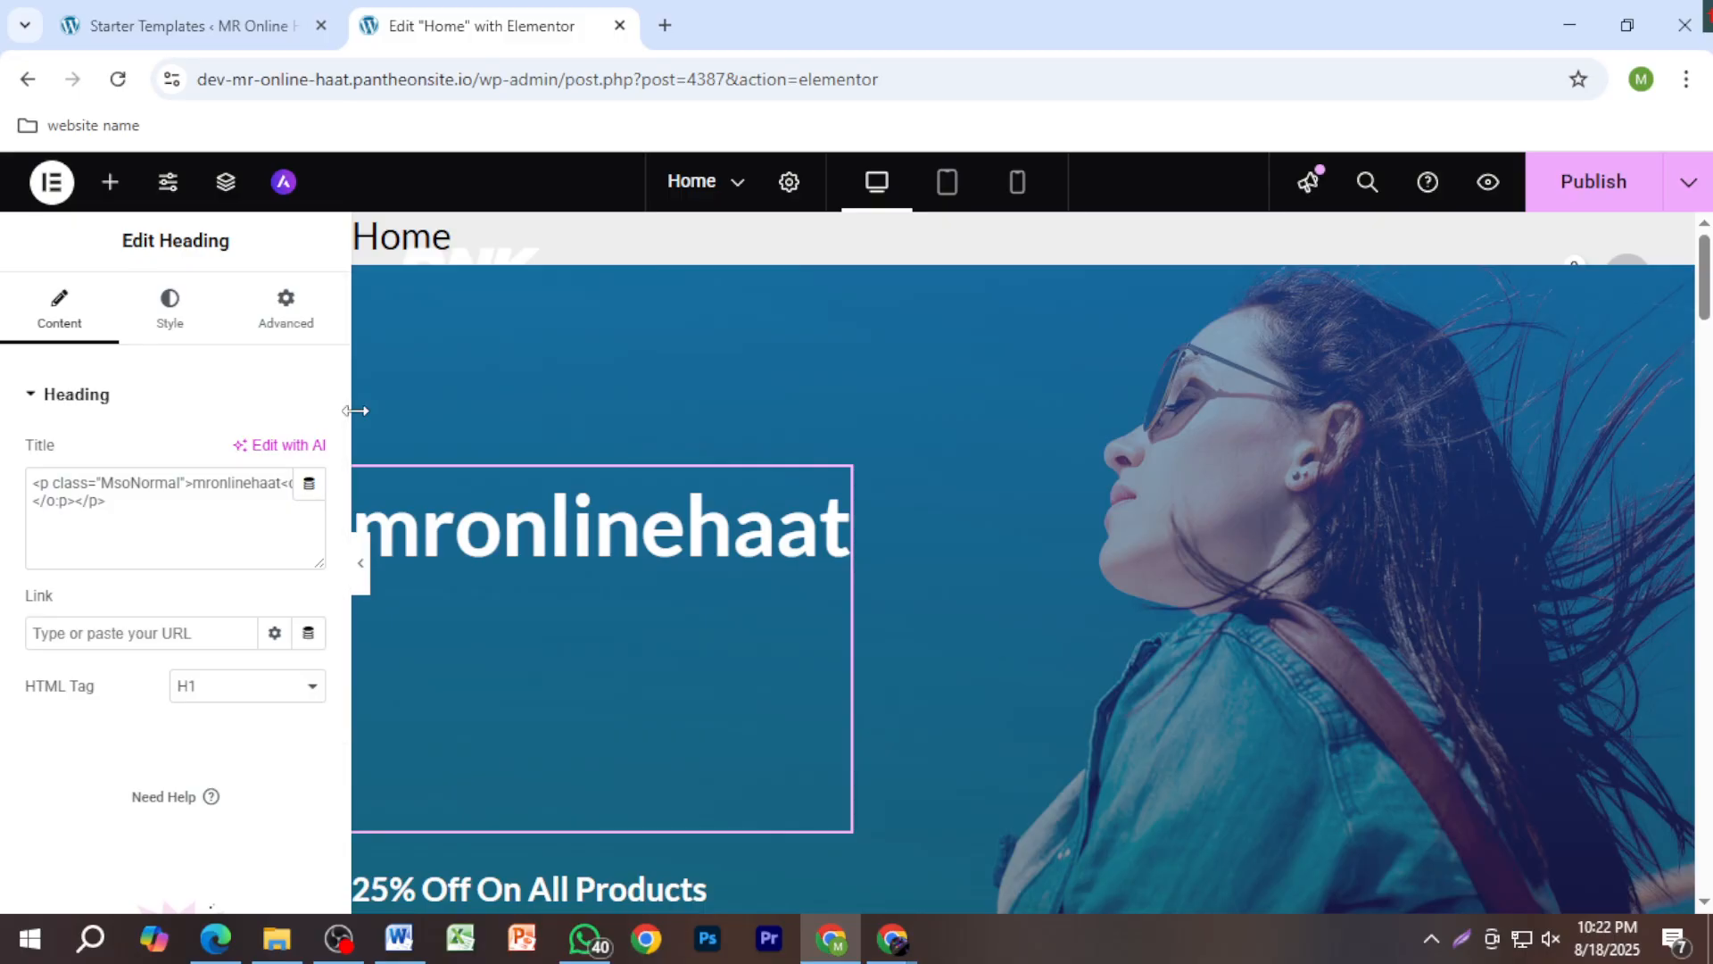
Step: Capitalize the pasted name so the heading reads 'MR Online Haat'
drag(355, 410, 278, 411)
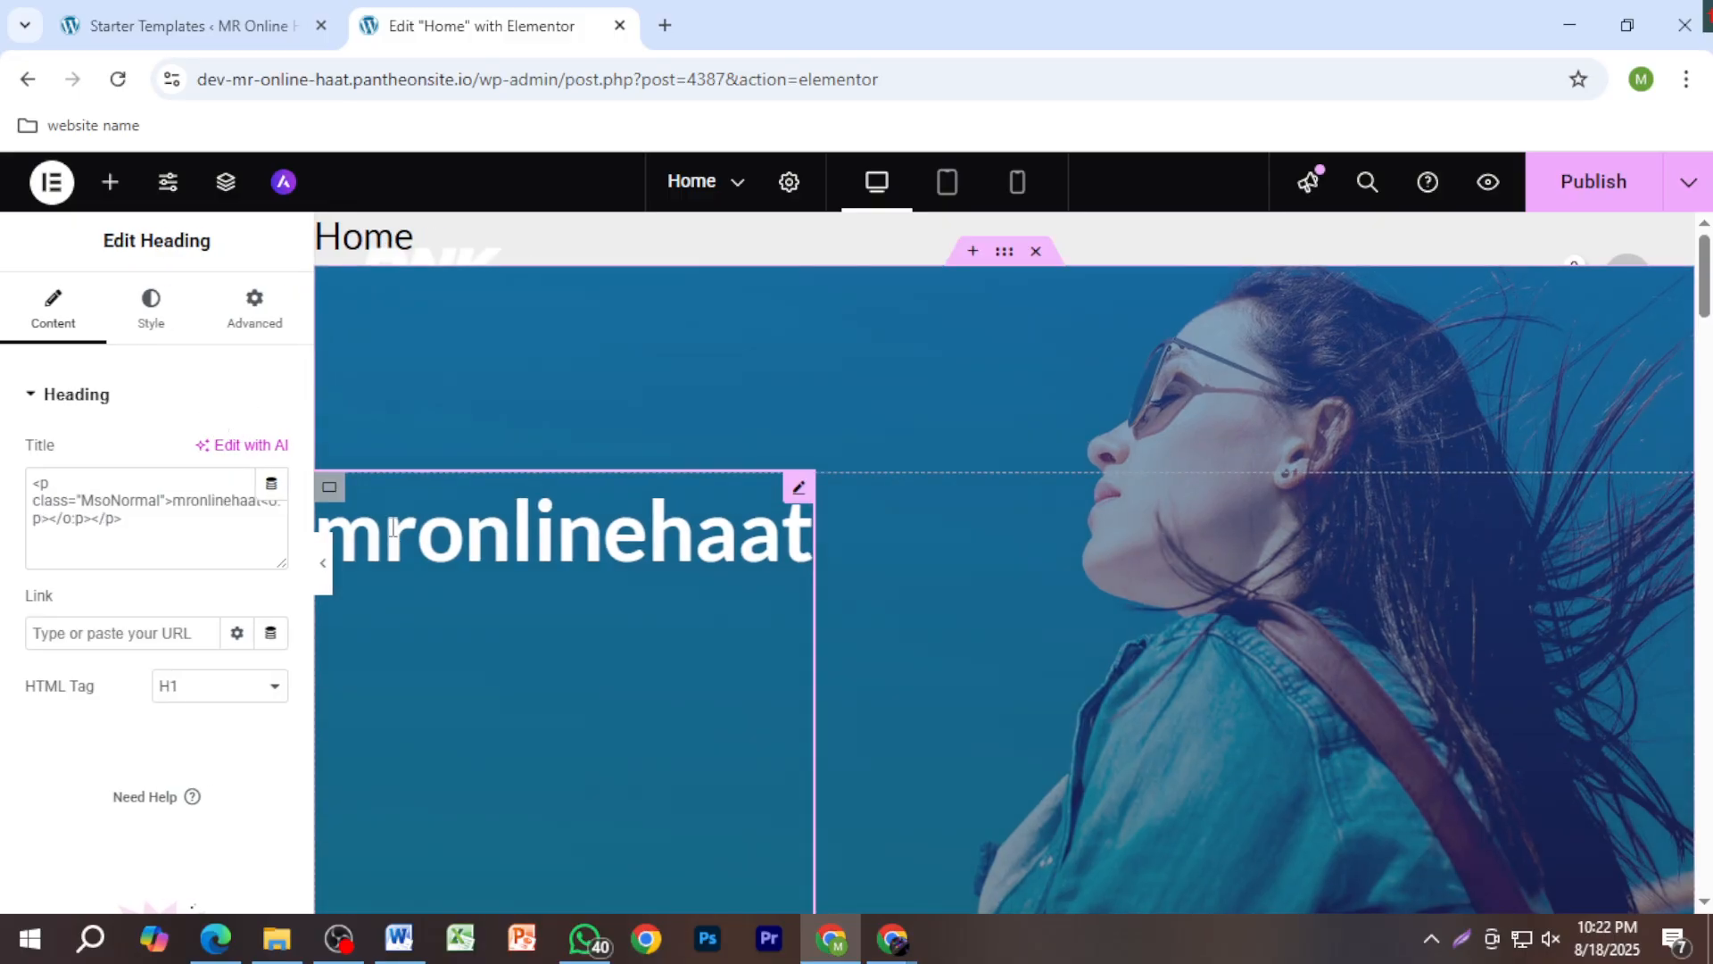
drag(402, 539, 318, 540)
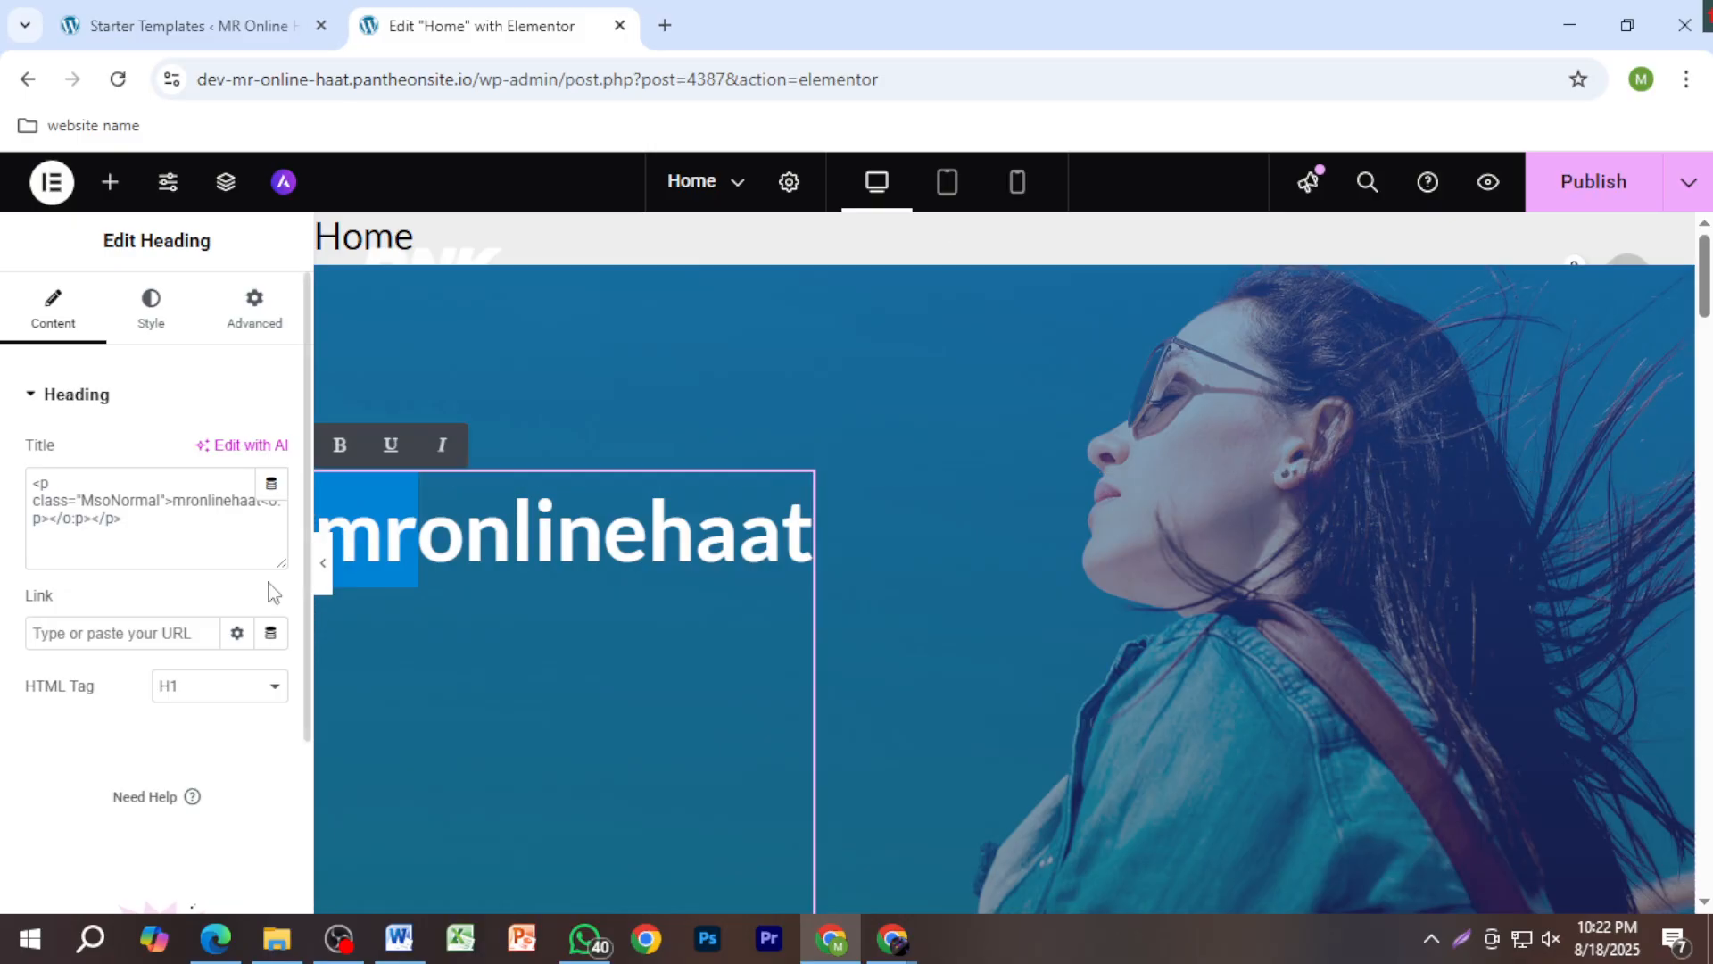
key(BackSpace)
text(MR)
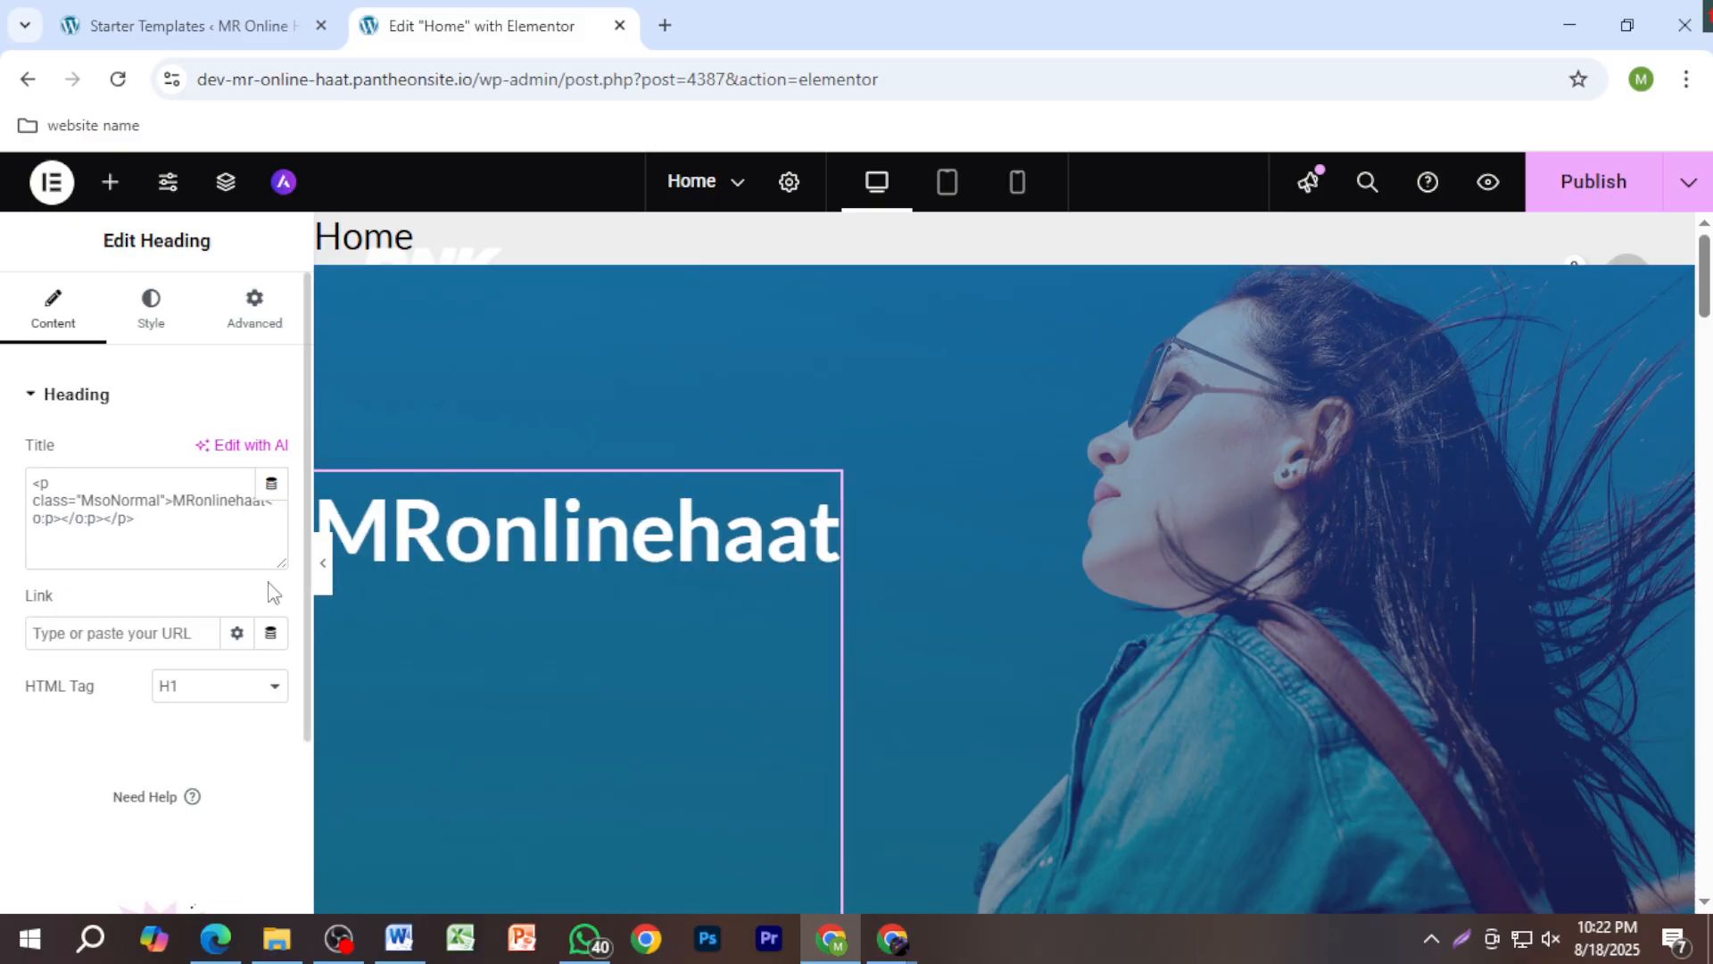
drag(462, 545, 505, 542)
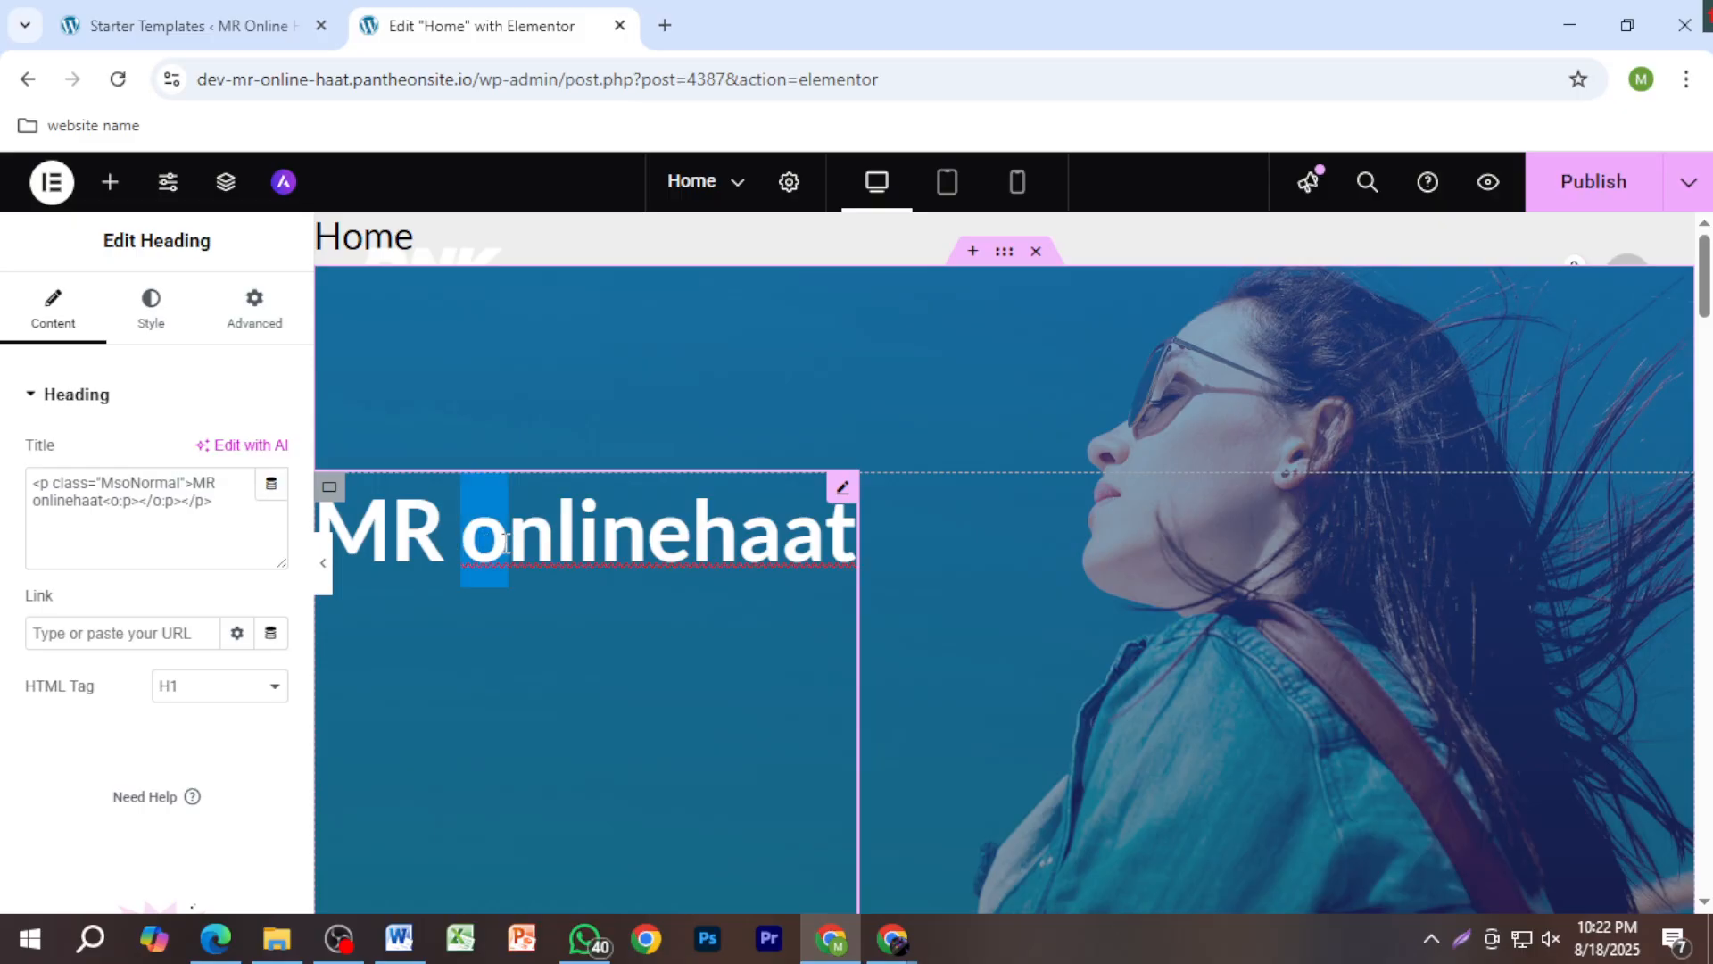
text(O)
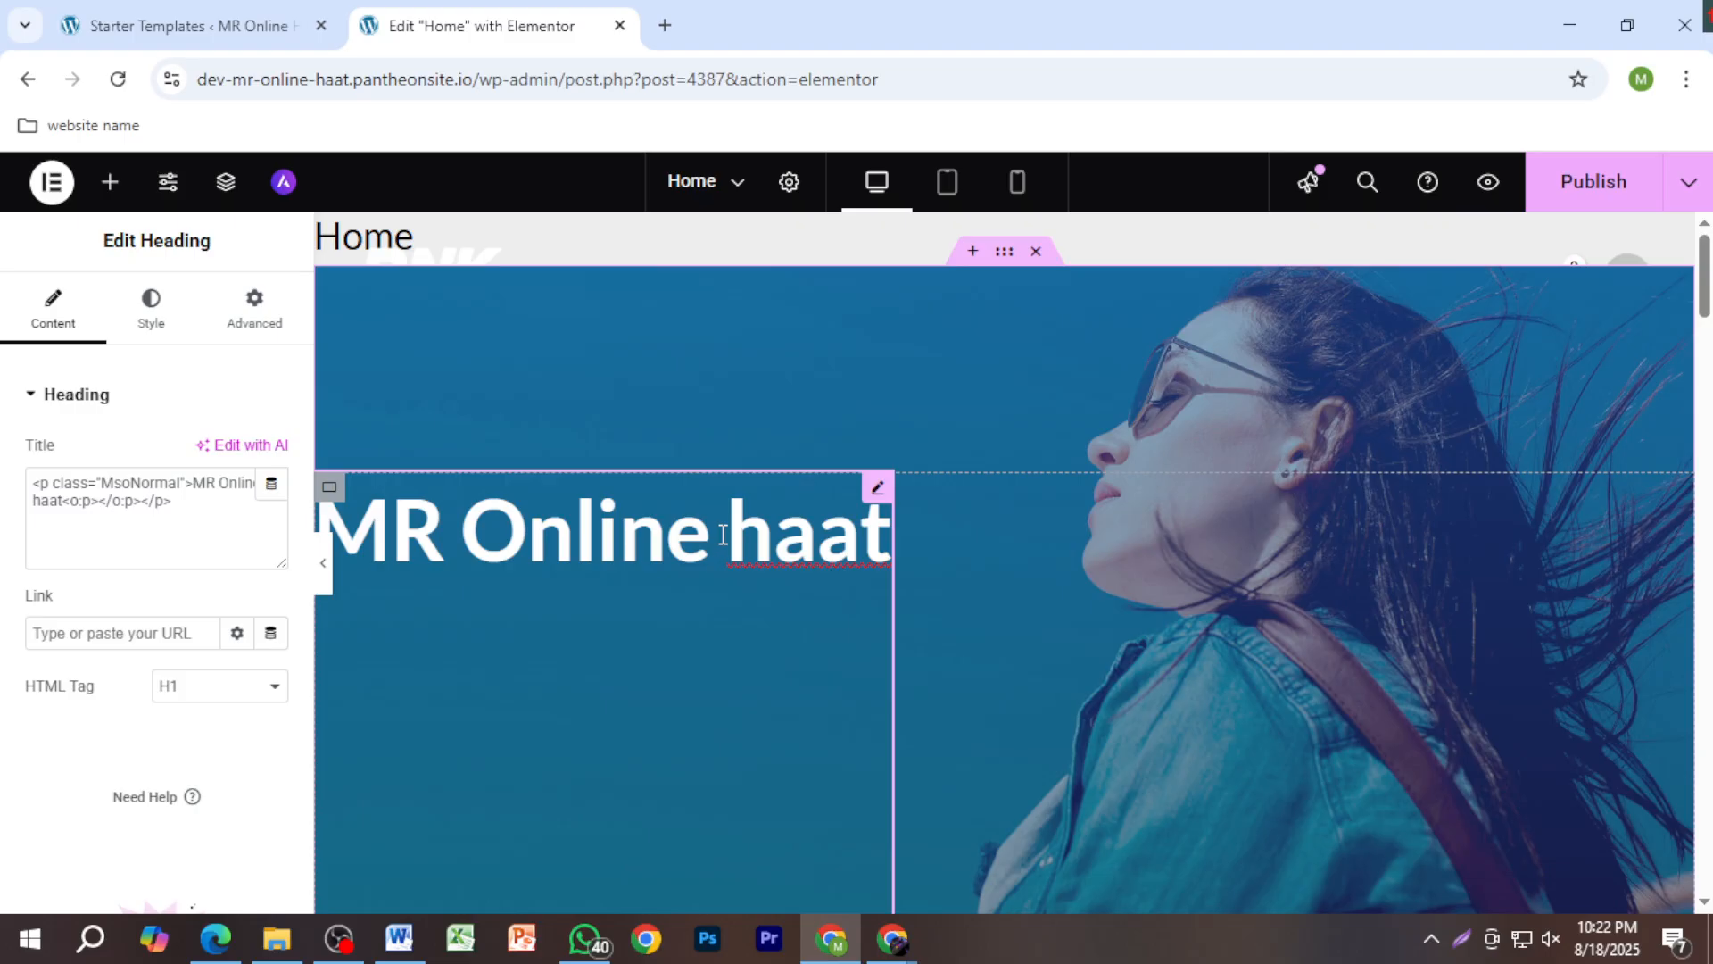
drag(749, 536, 760, 534)
text(H)
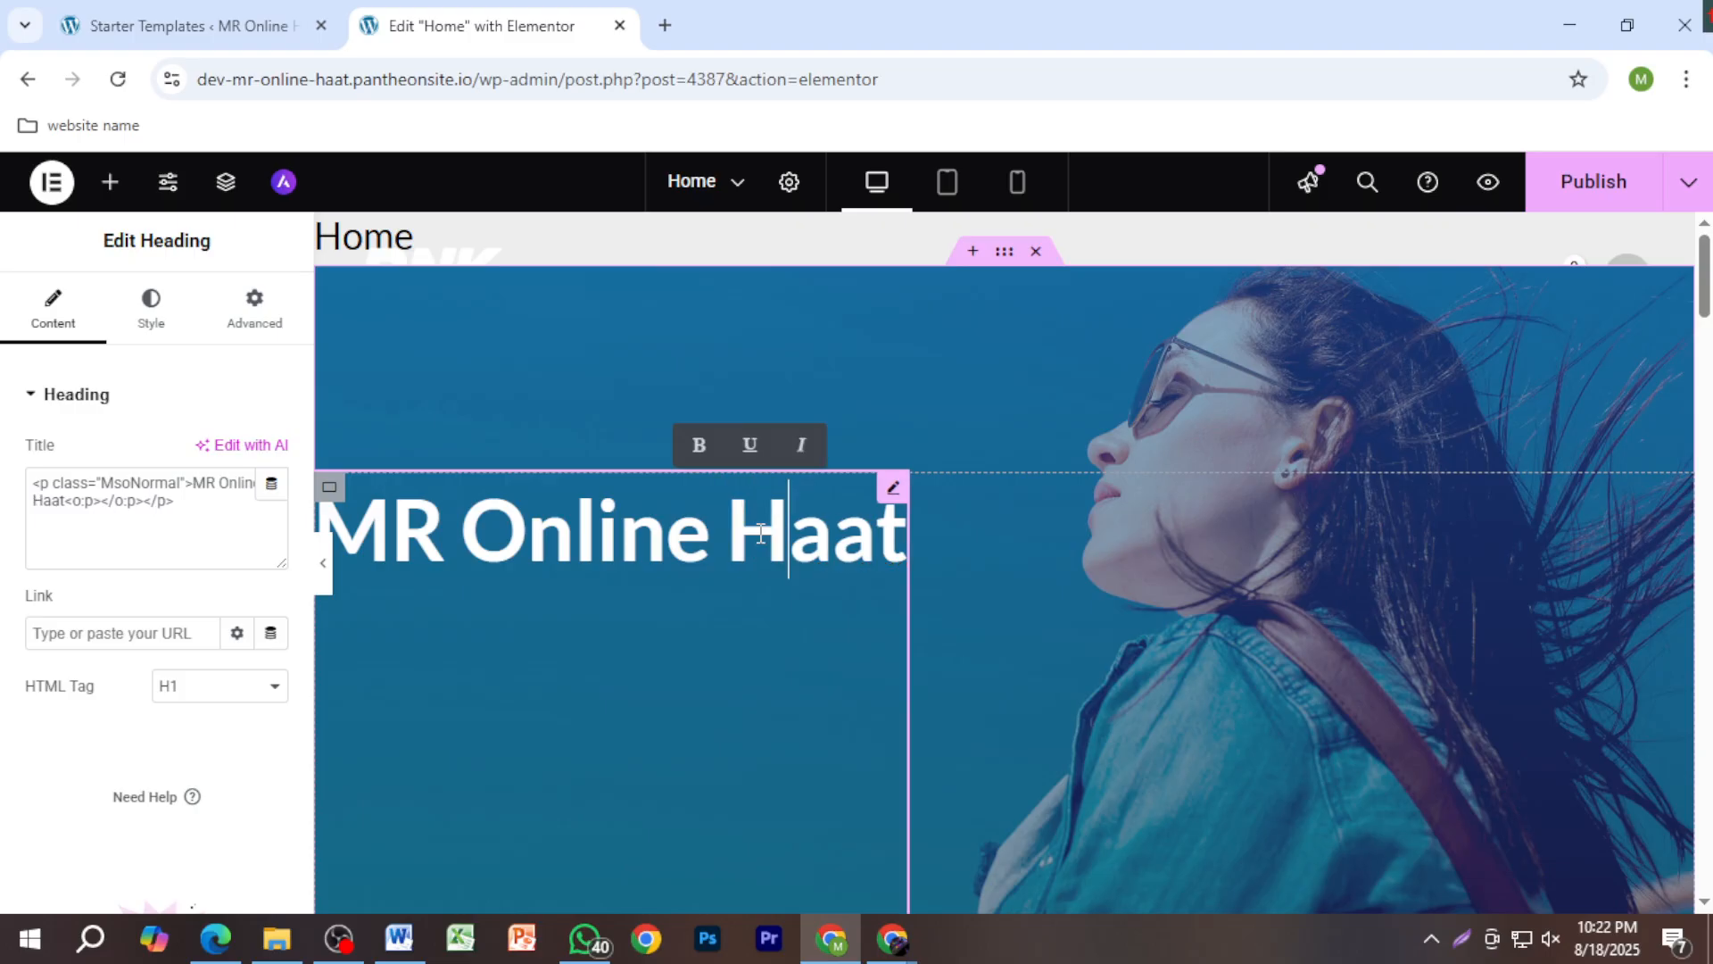
scroll(795, 524, down, 3)
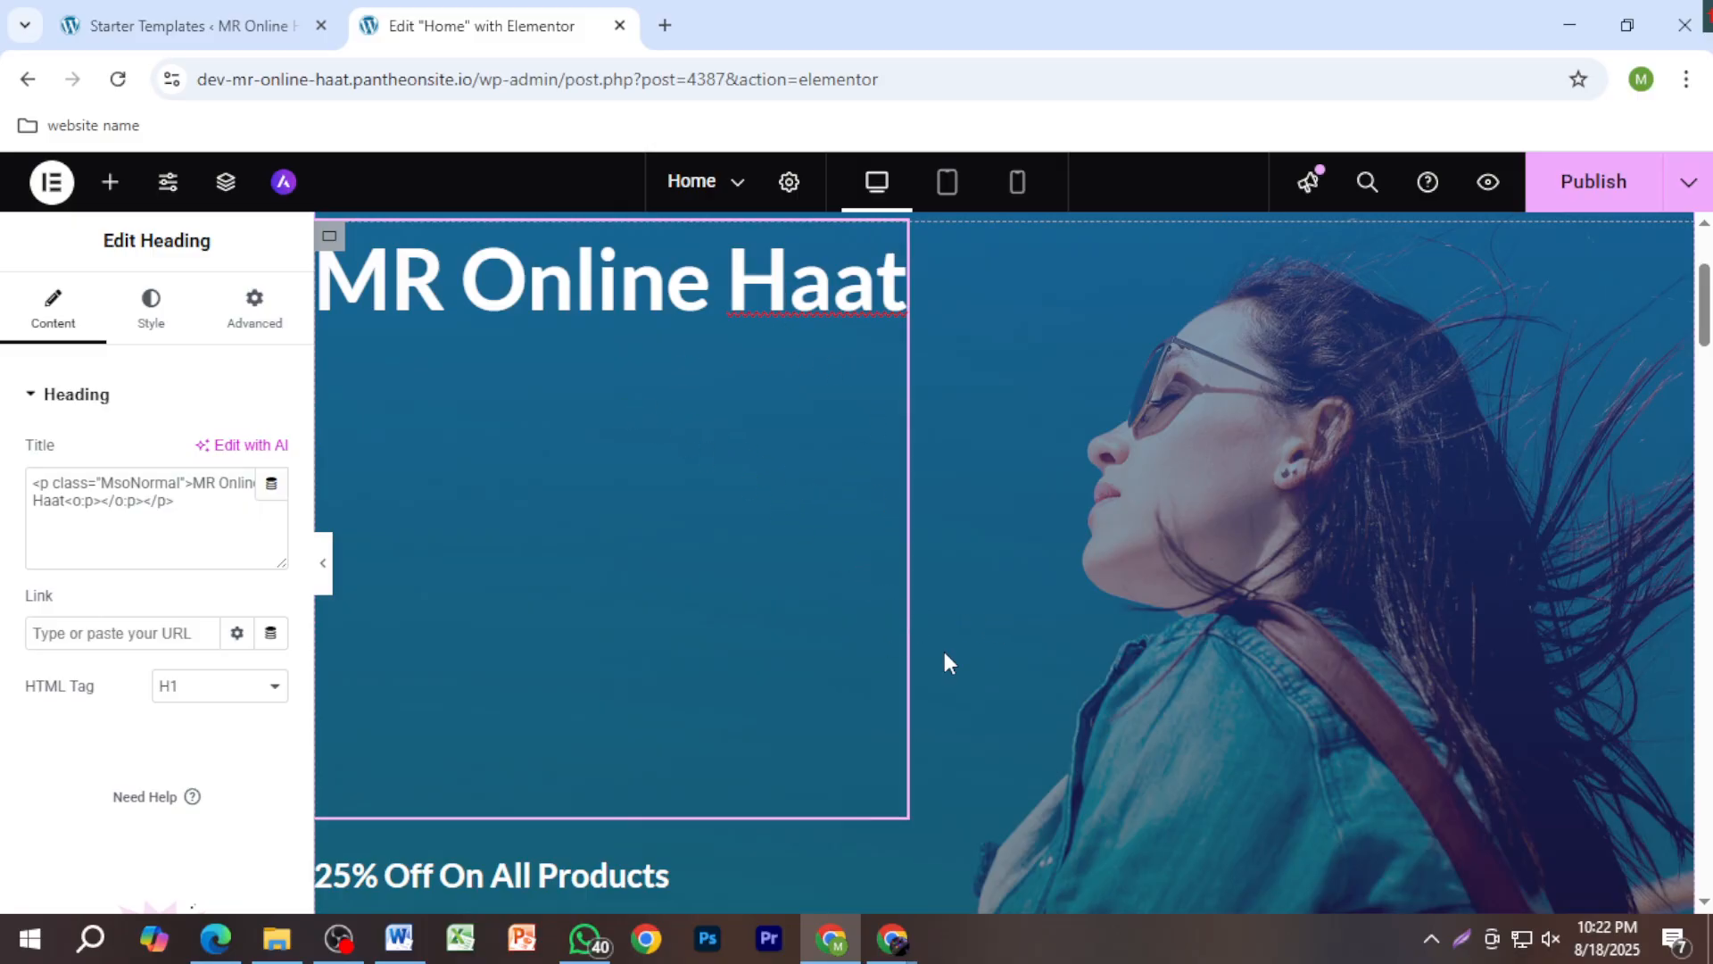
Step: Try H2 and then H3 as the heading's HTML tag
click(901, 810)
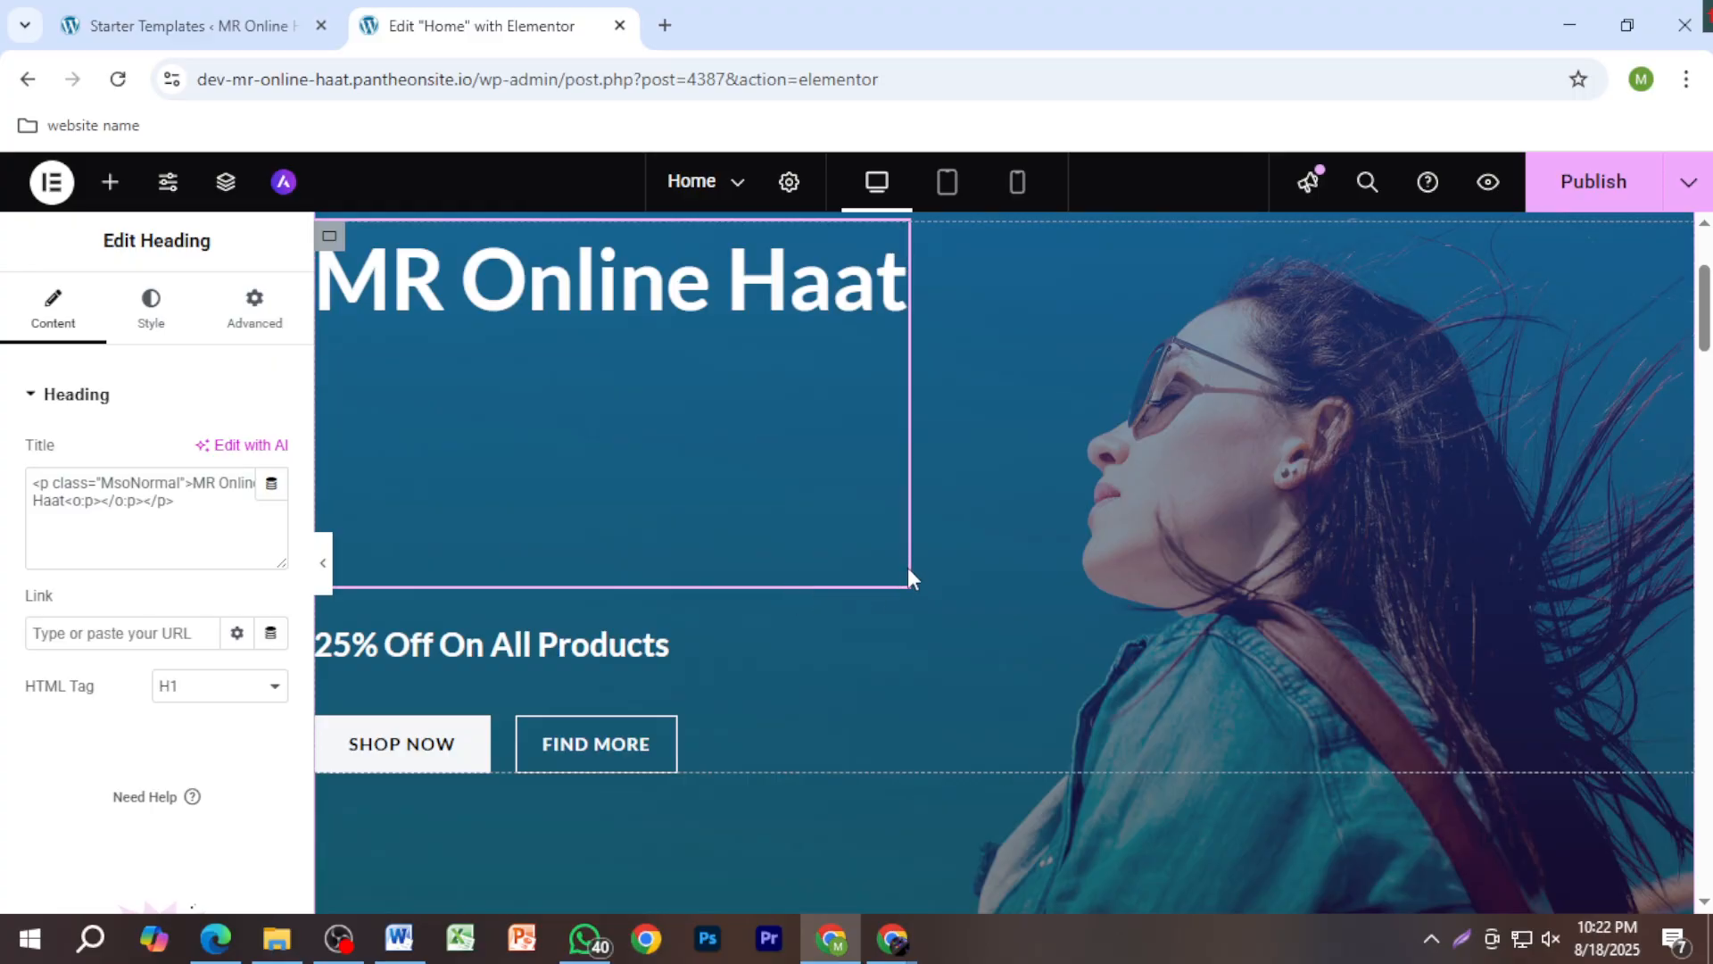
click(268, 691)
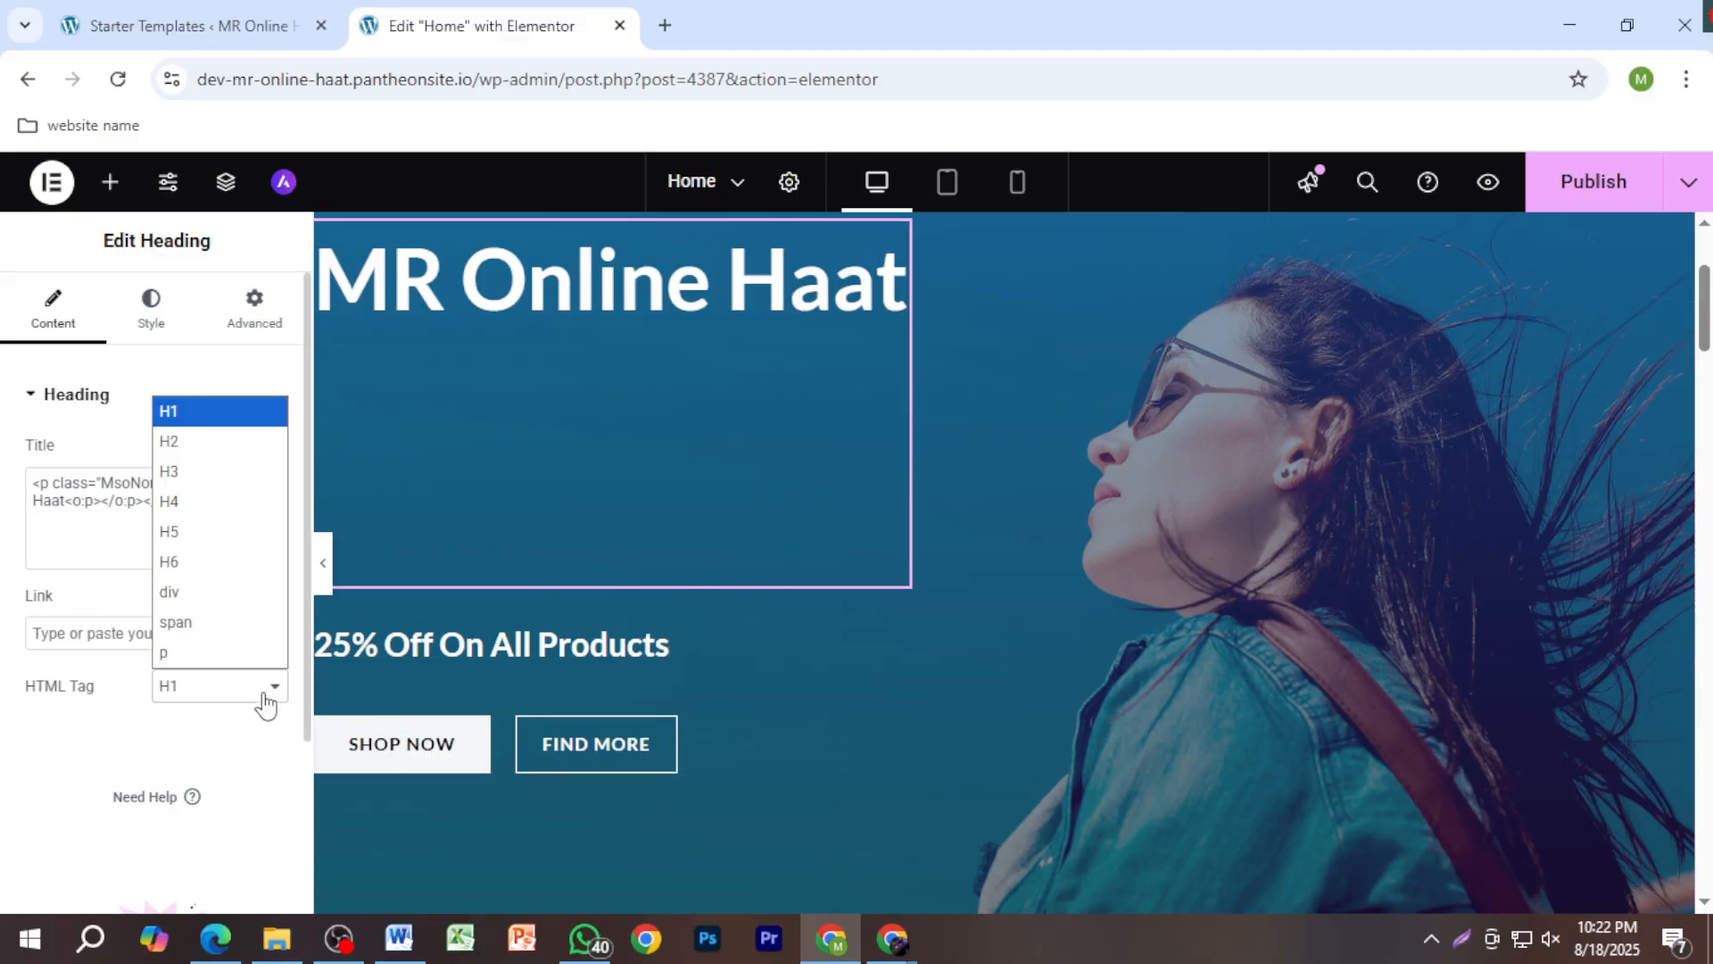
click(250, 464)
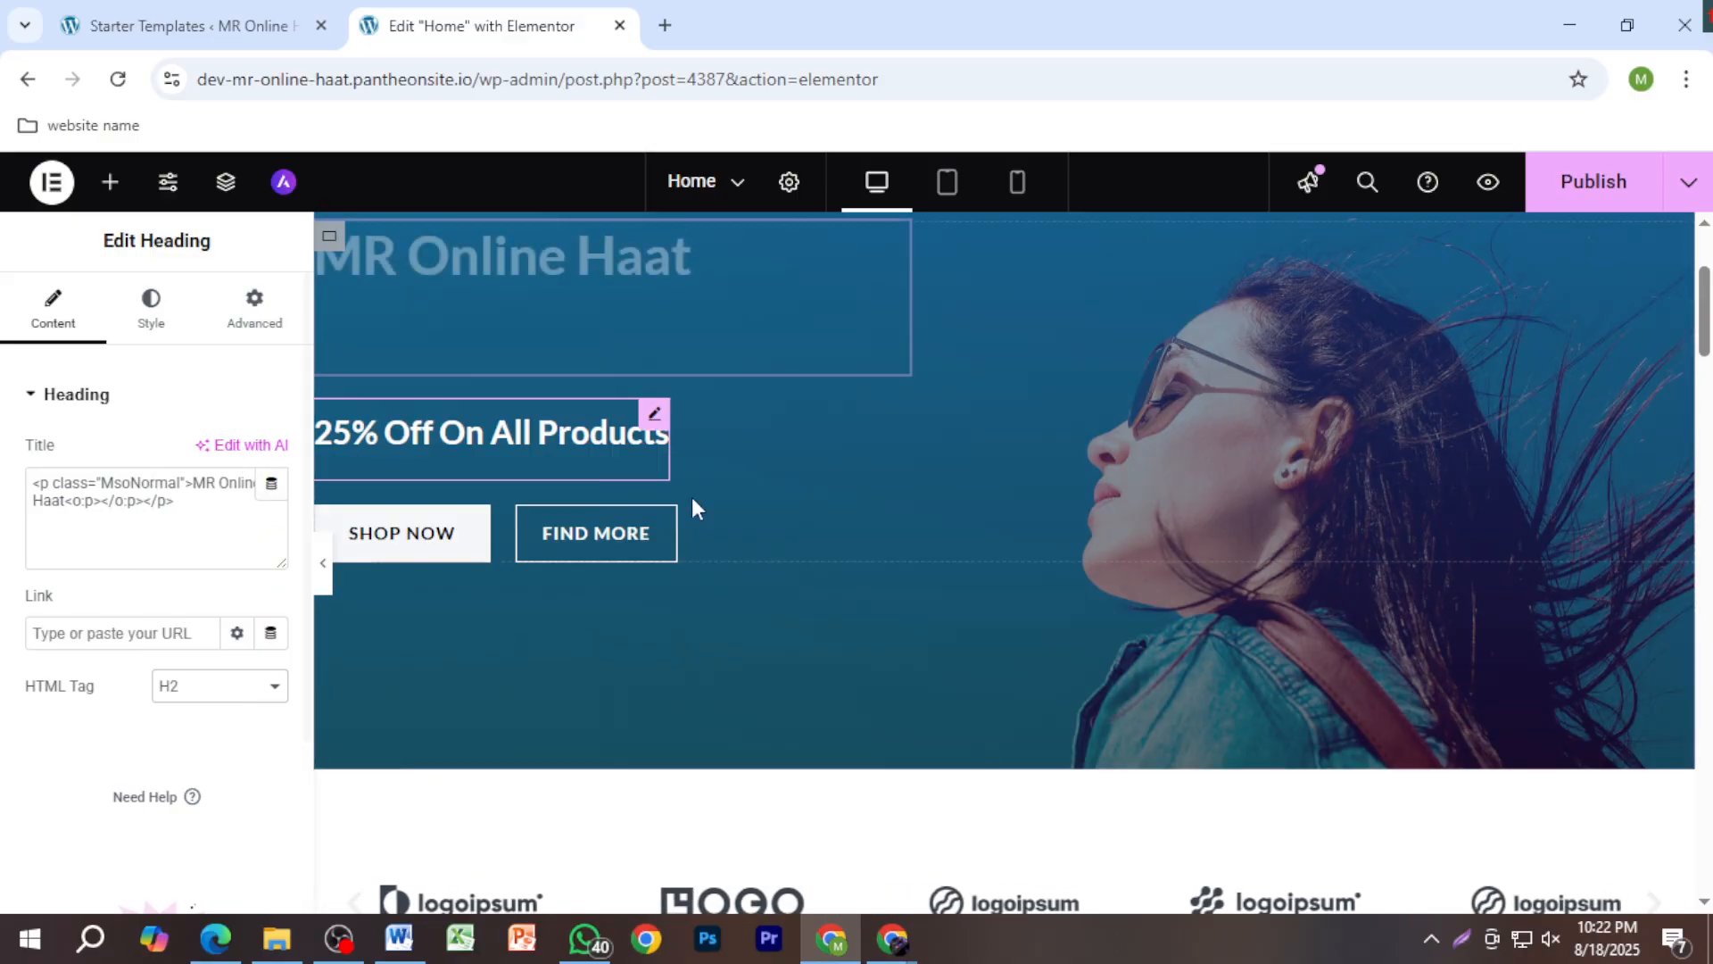
scroll(789, 405, up, 1)
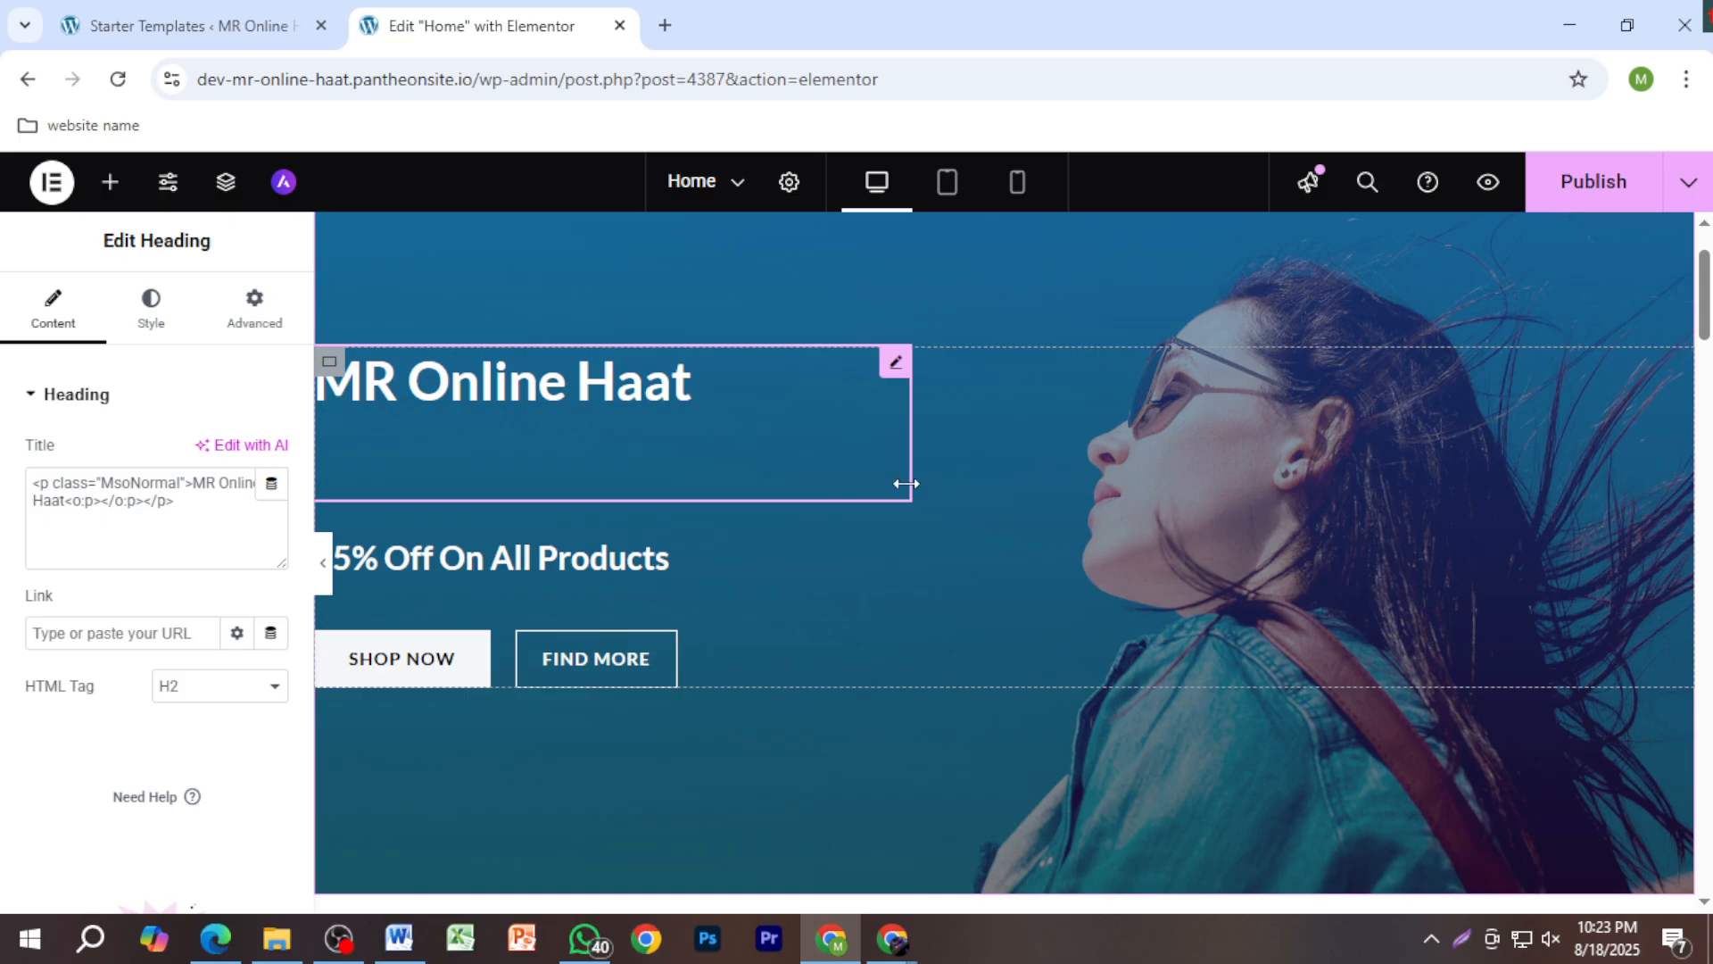
click(268, 687)
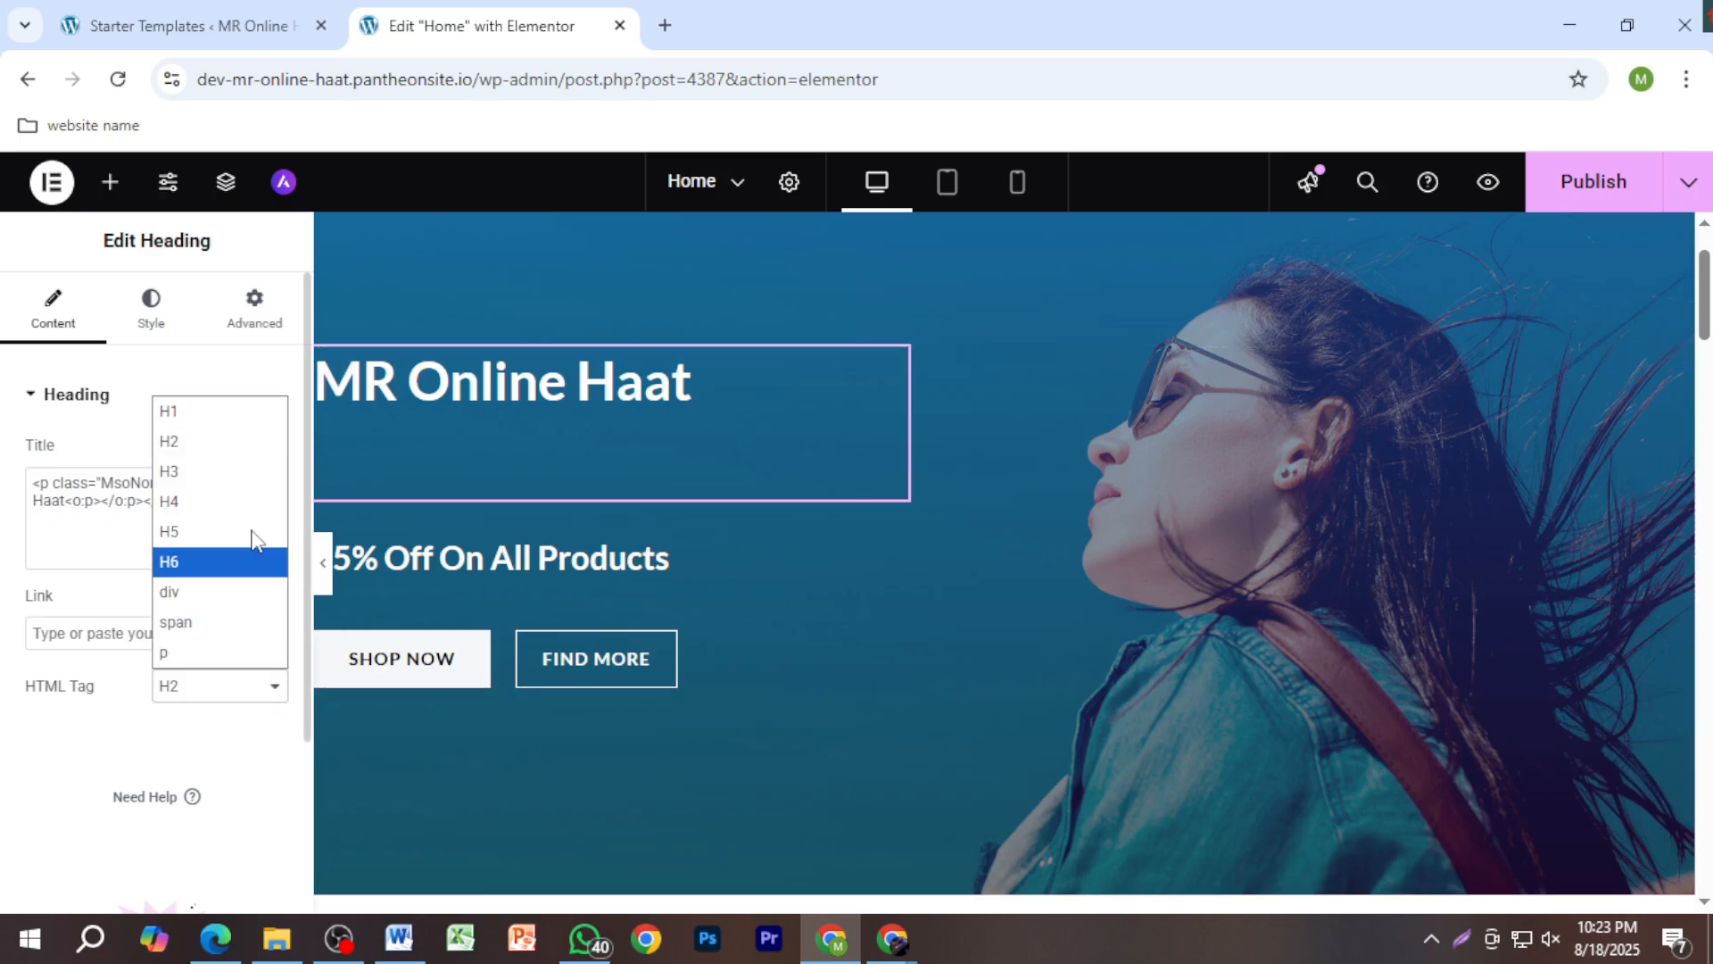
click(245, 474)
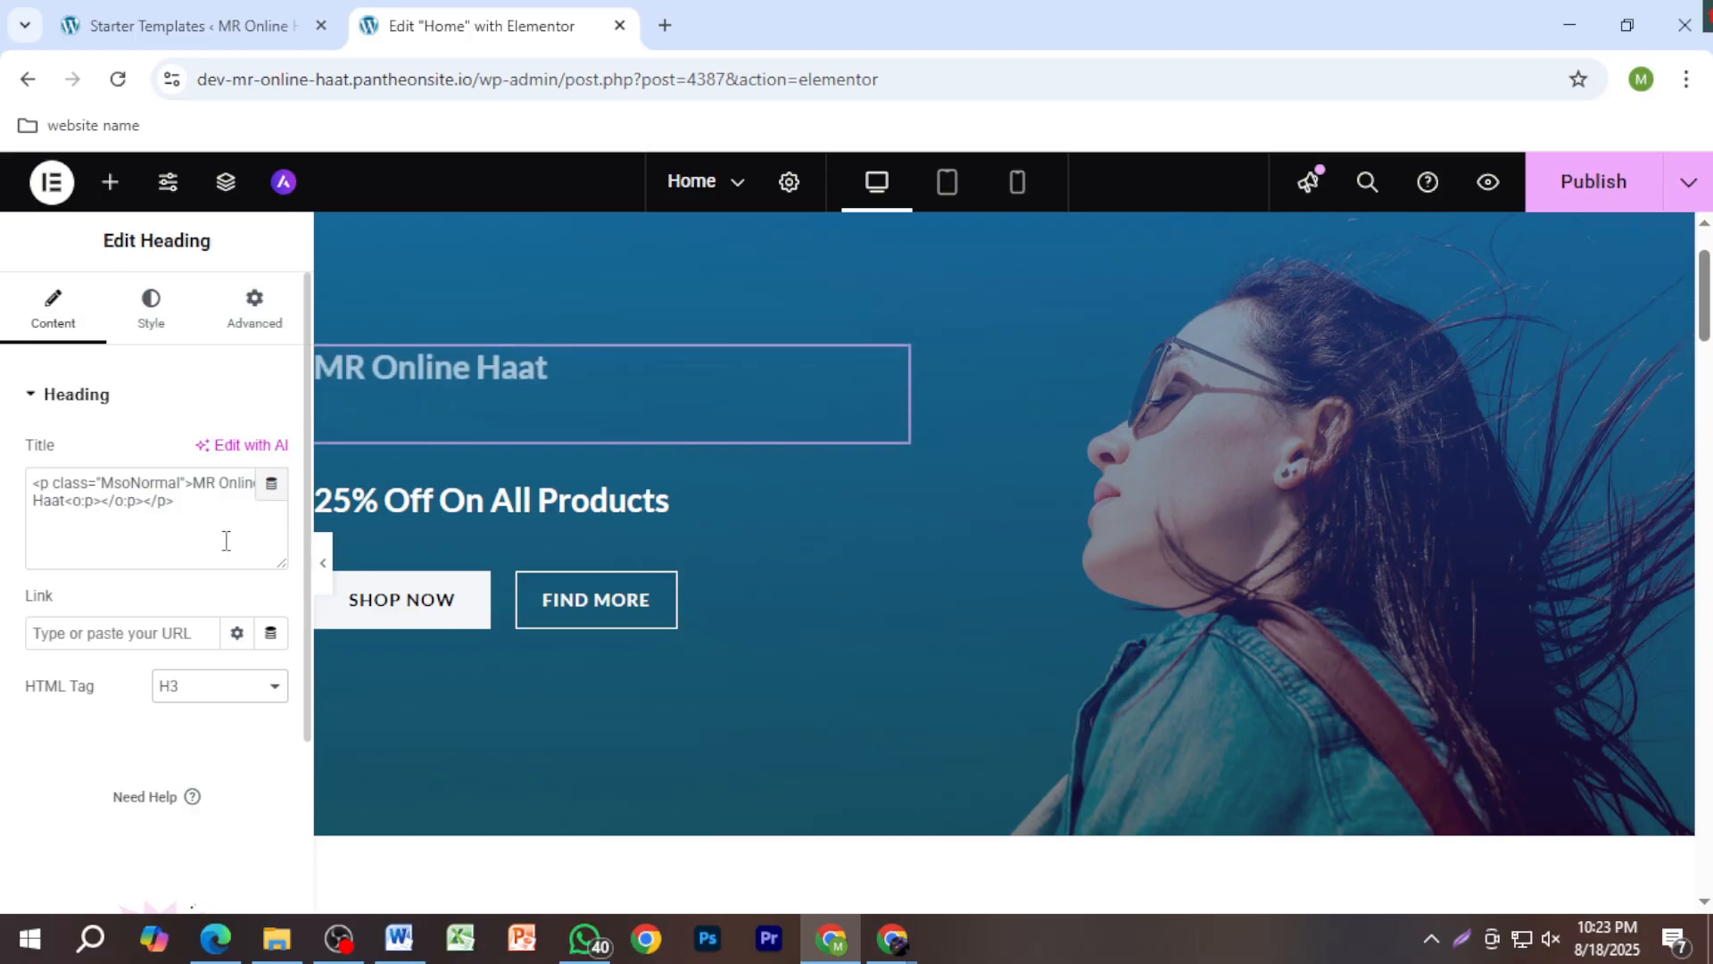
Step: Browse the heading's style and layout settings, then return to its content settings
triple_click(482, 361)
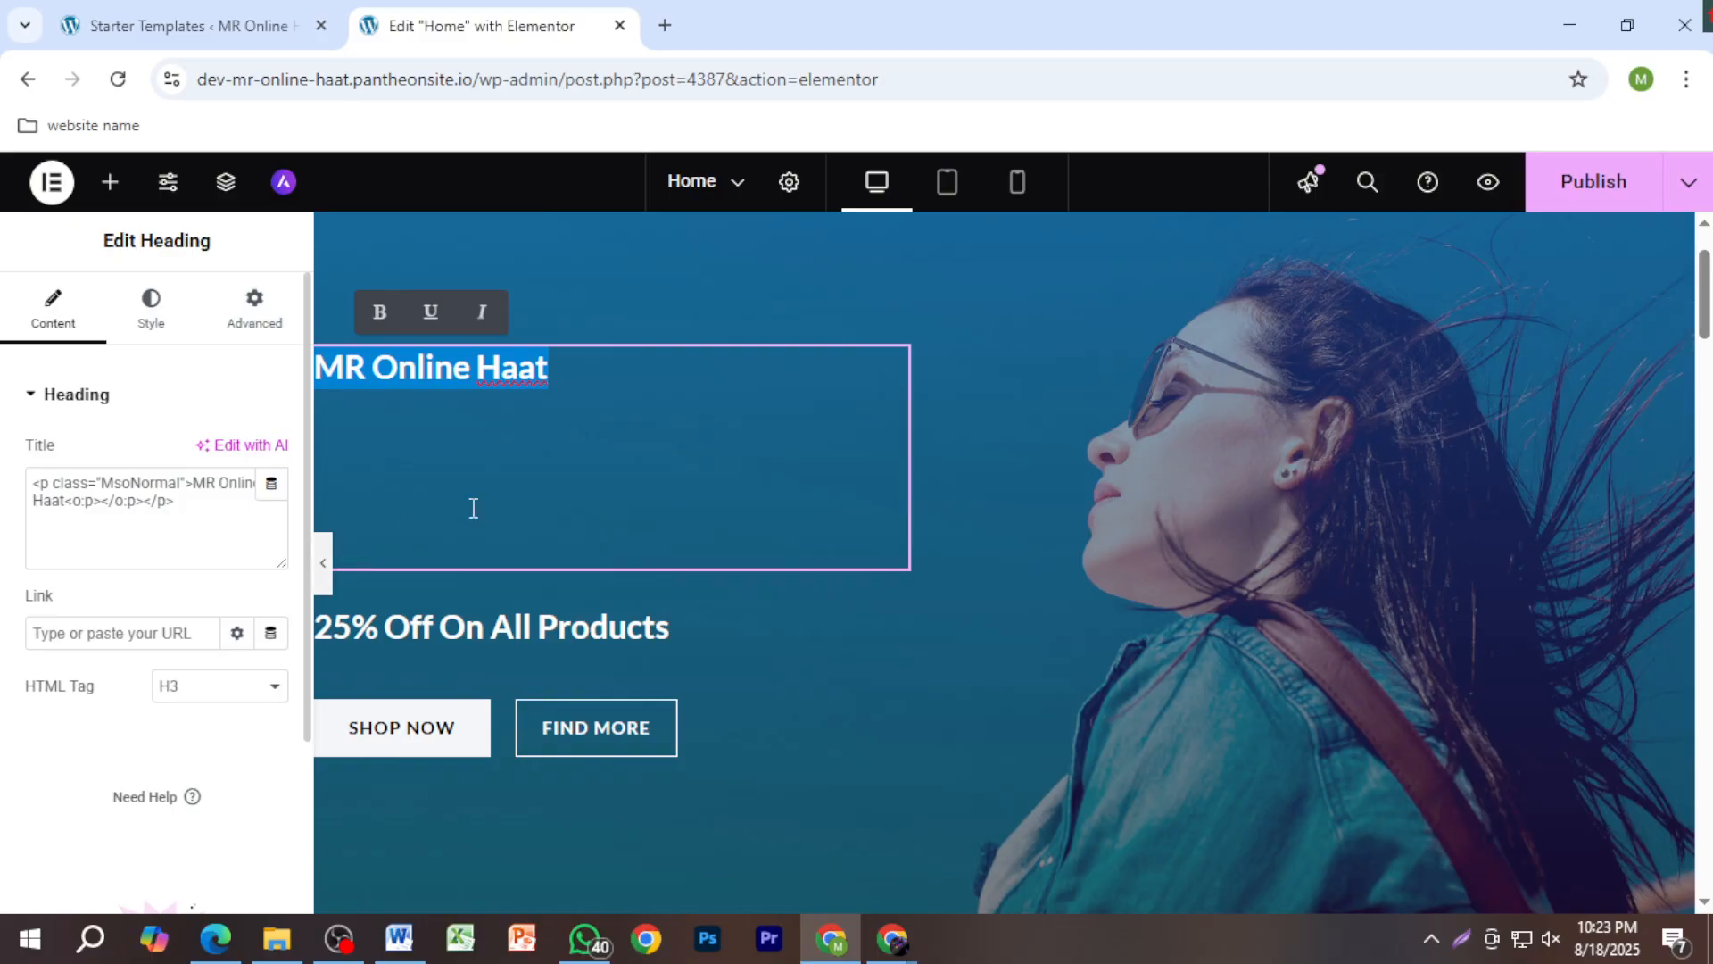
click(154, 323)
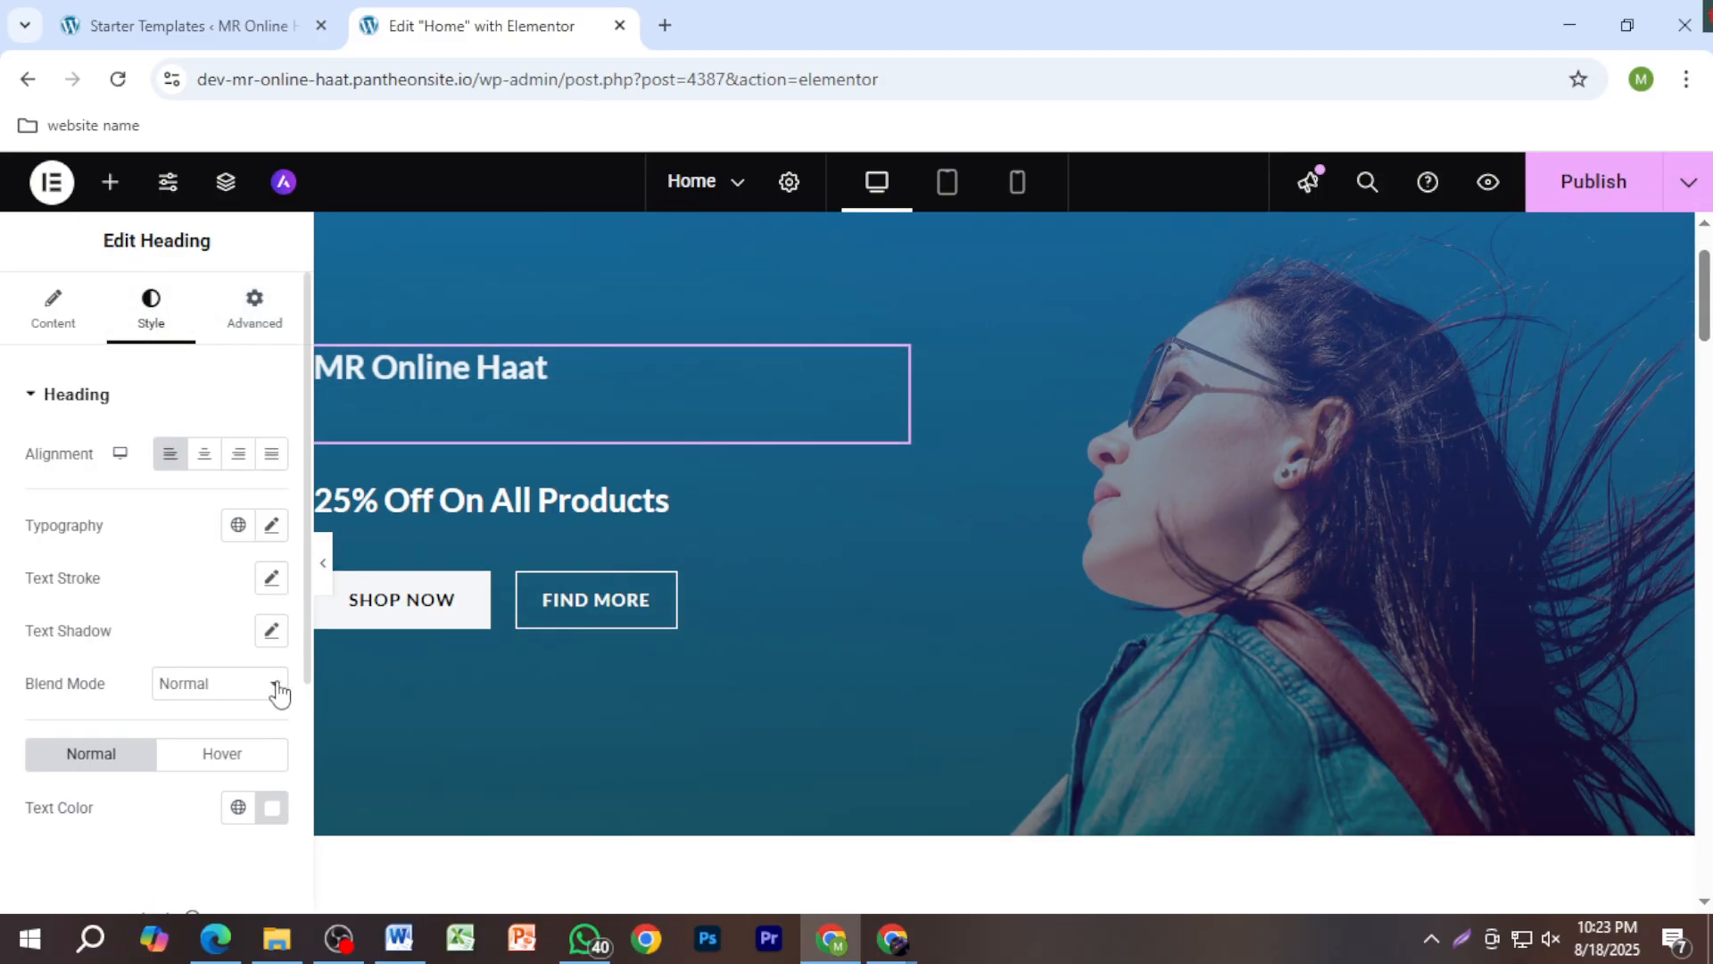
scroll(245, 689, down, 4)
scroll(241, 687, up, 4)
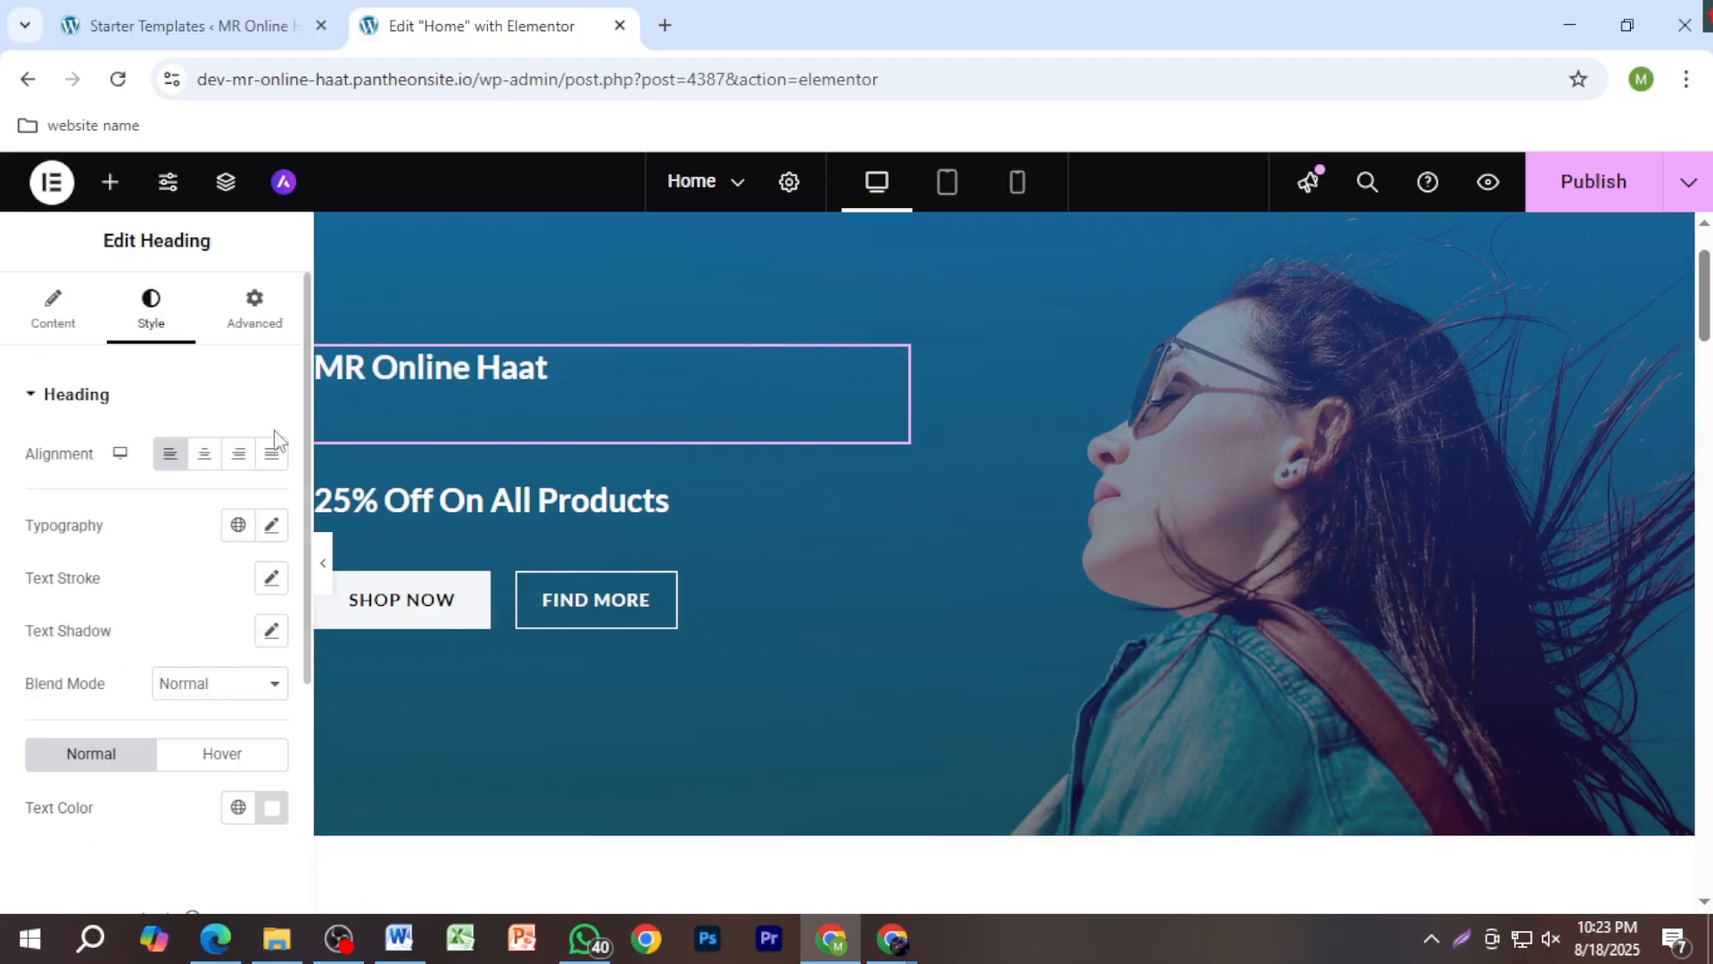
click(241, 323)
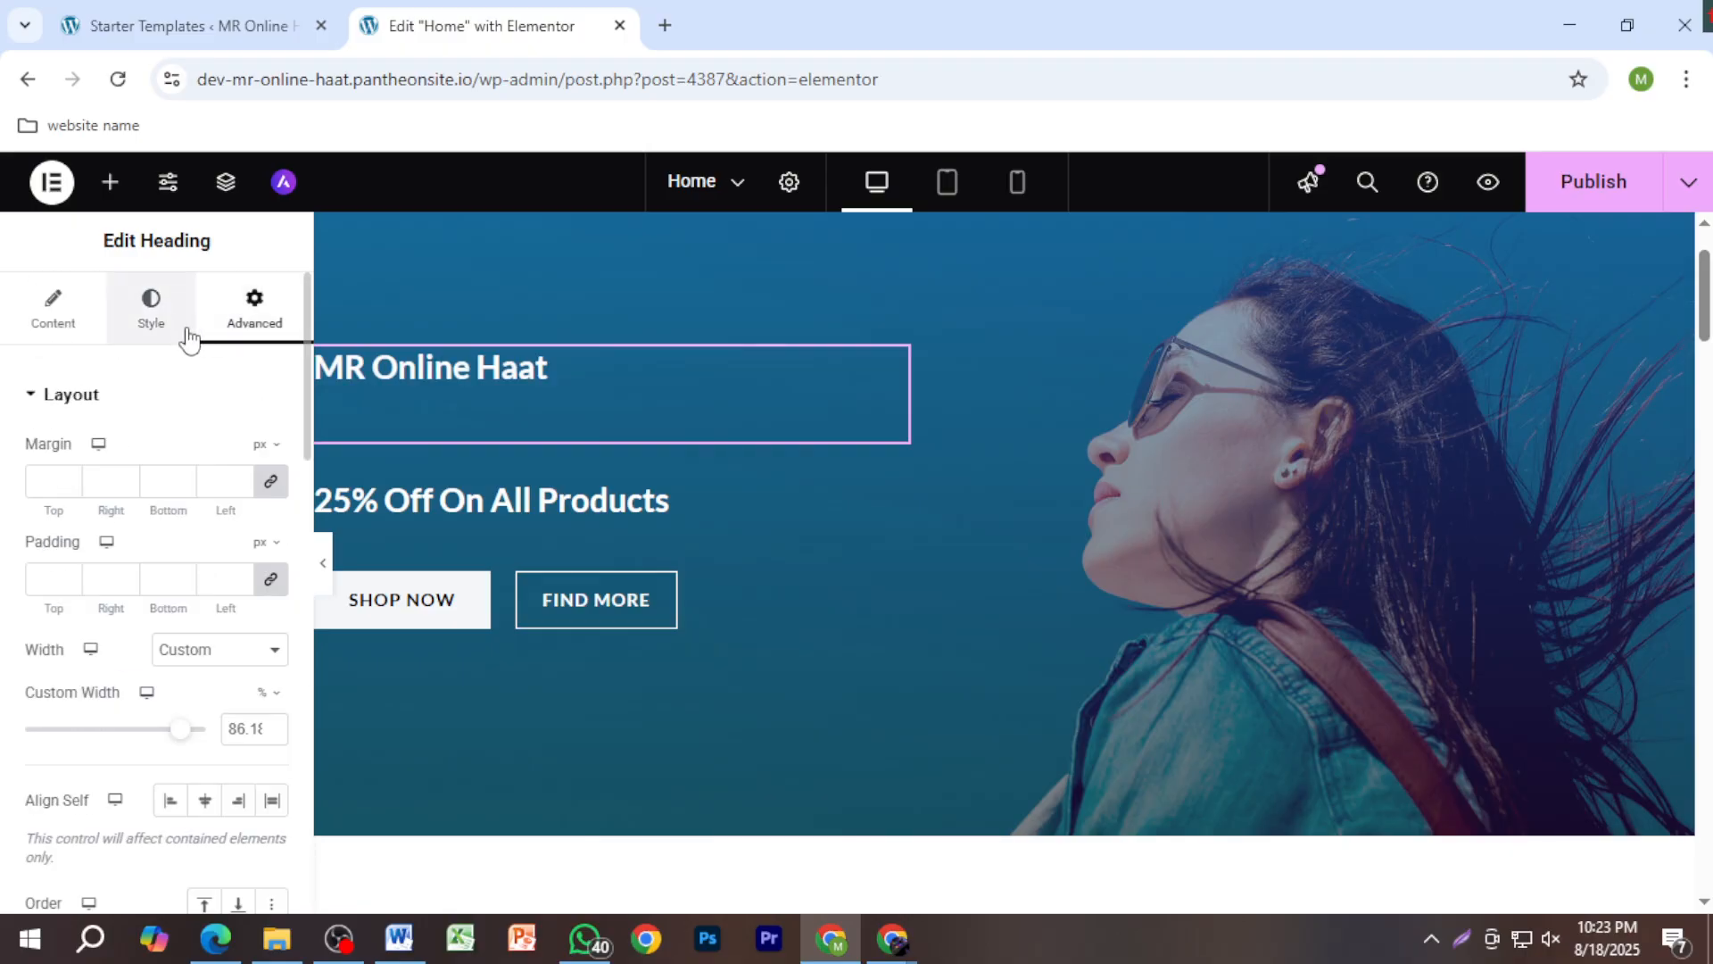
click(151, 323)
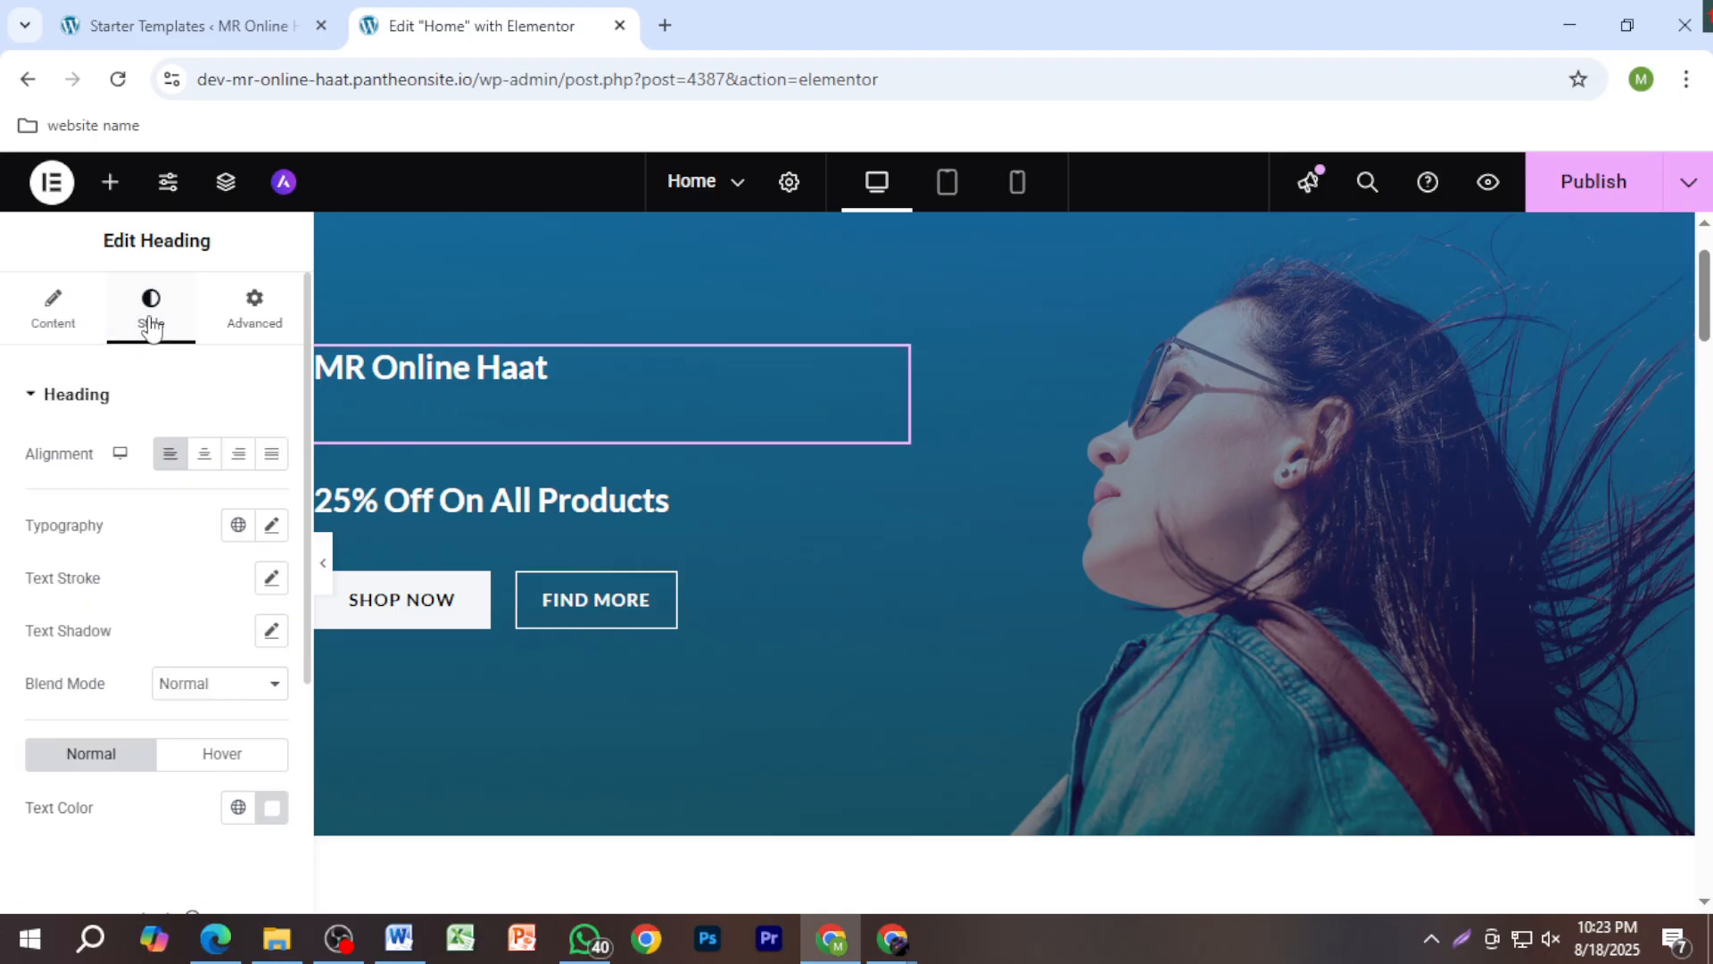
click(87, 324)
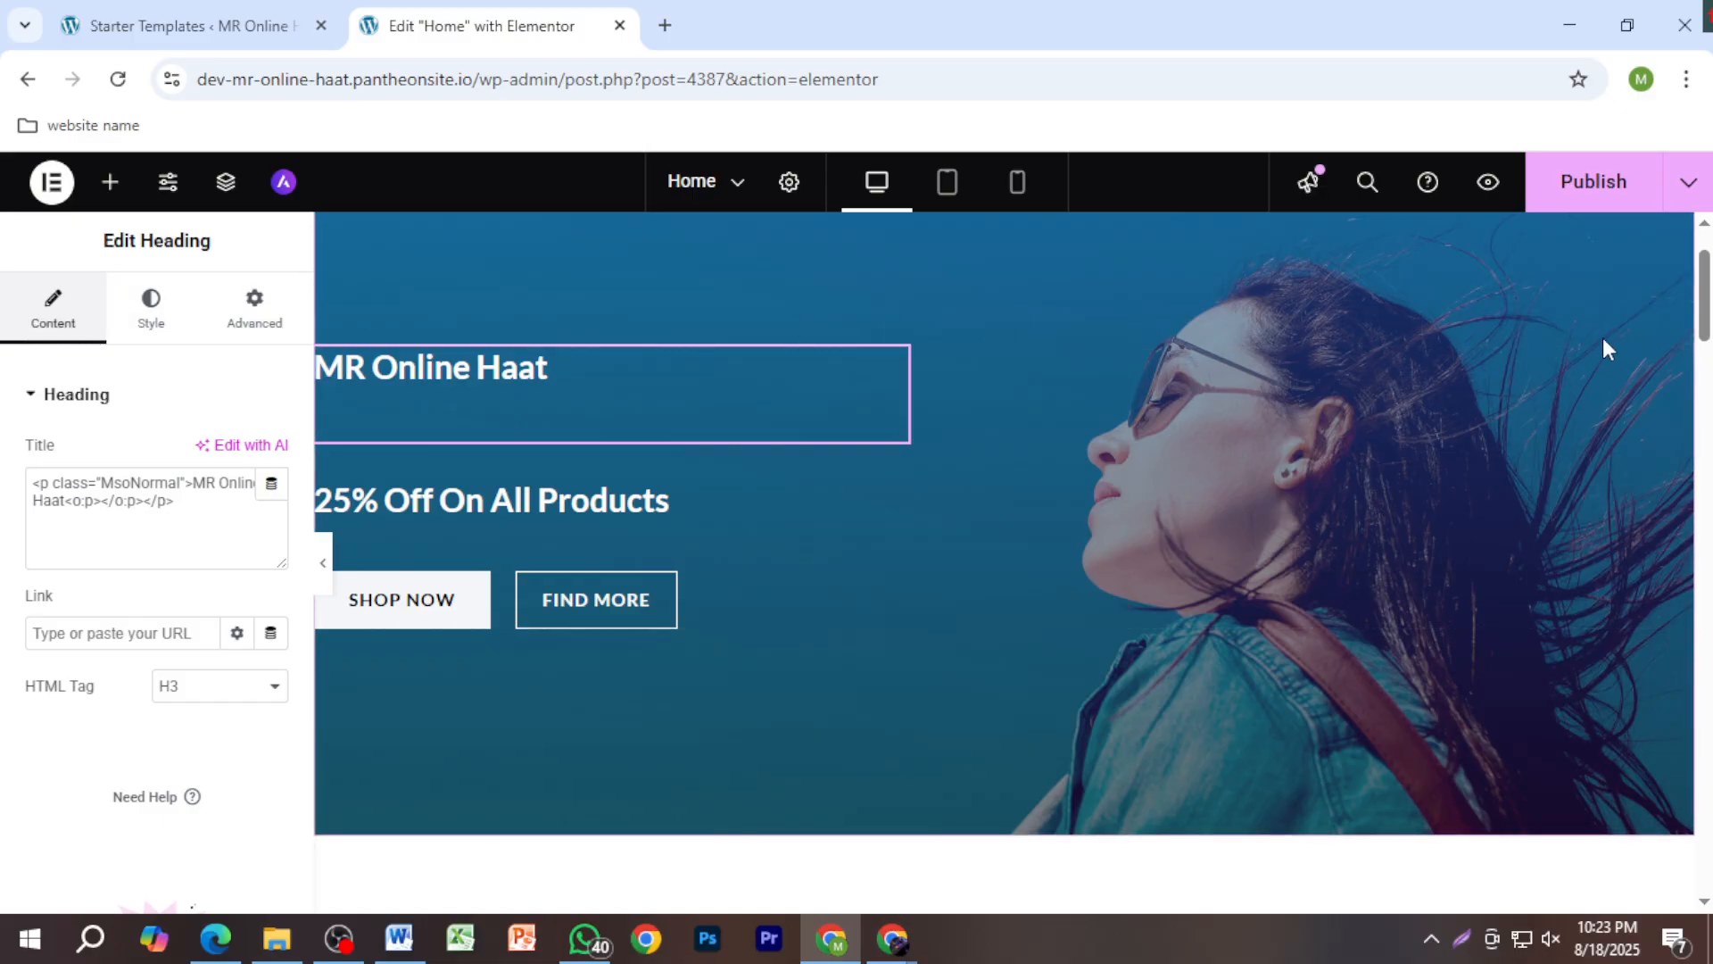
Step: Change the MR Online Haat heading tag to H1 and highlight the 25 in the offer line
triple_click(480, 374)
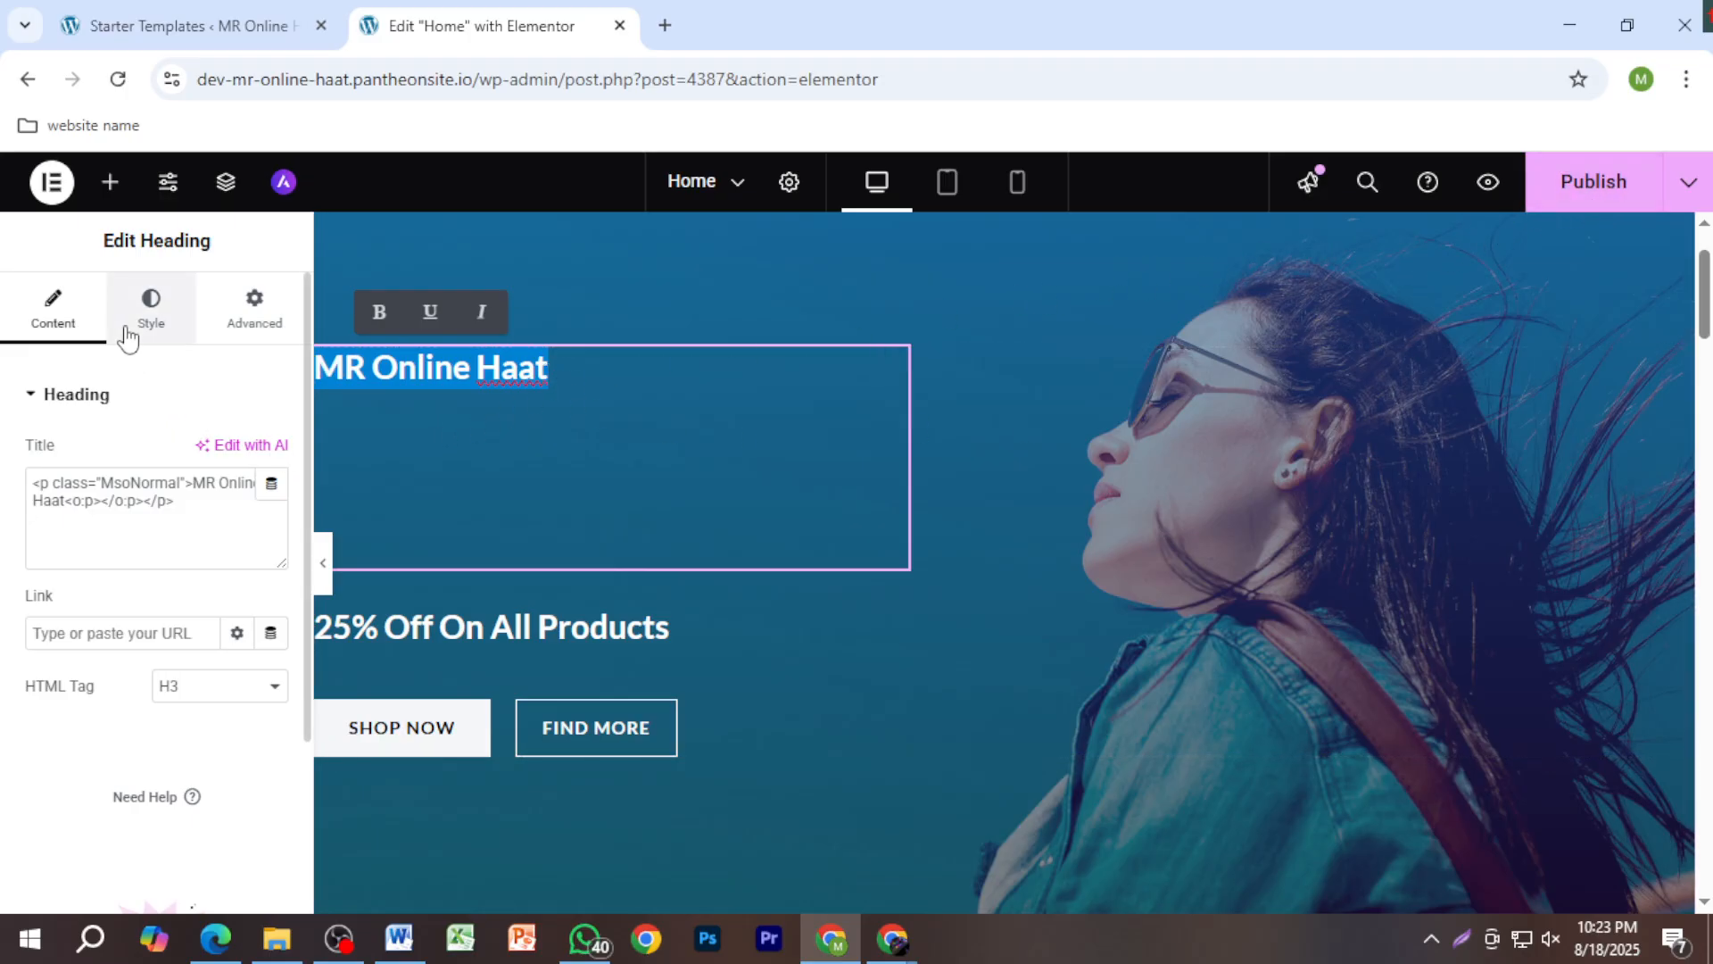
click(265, 693)
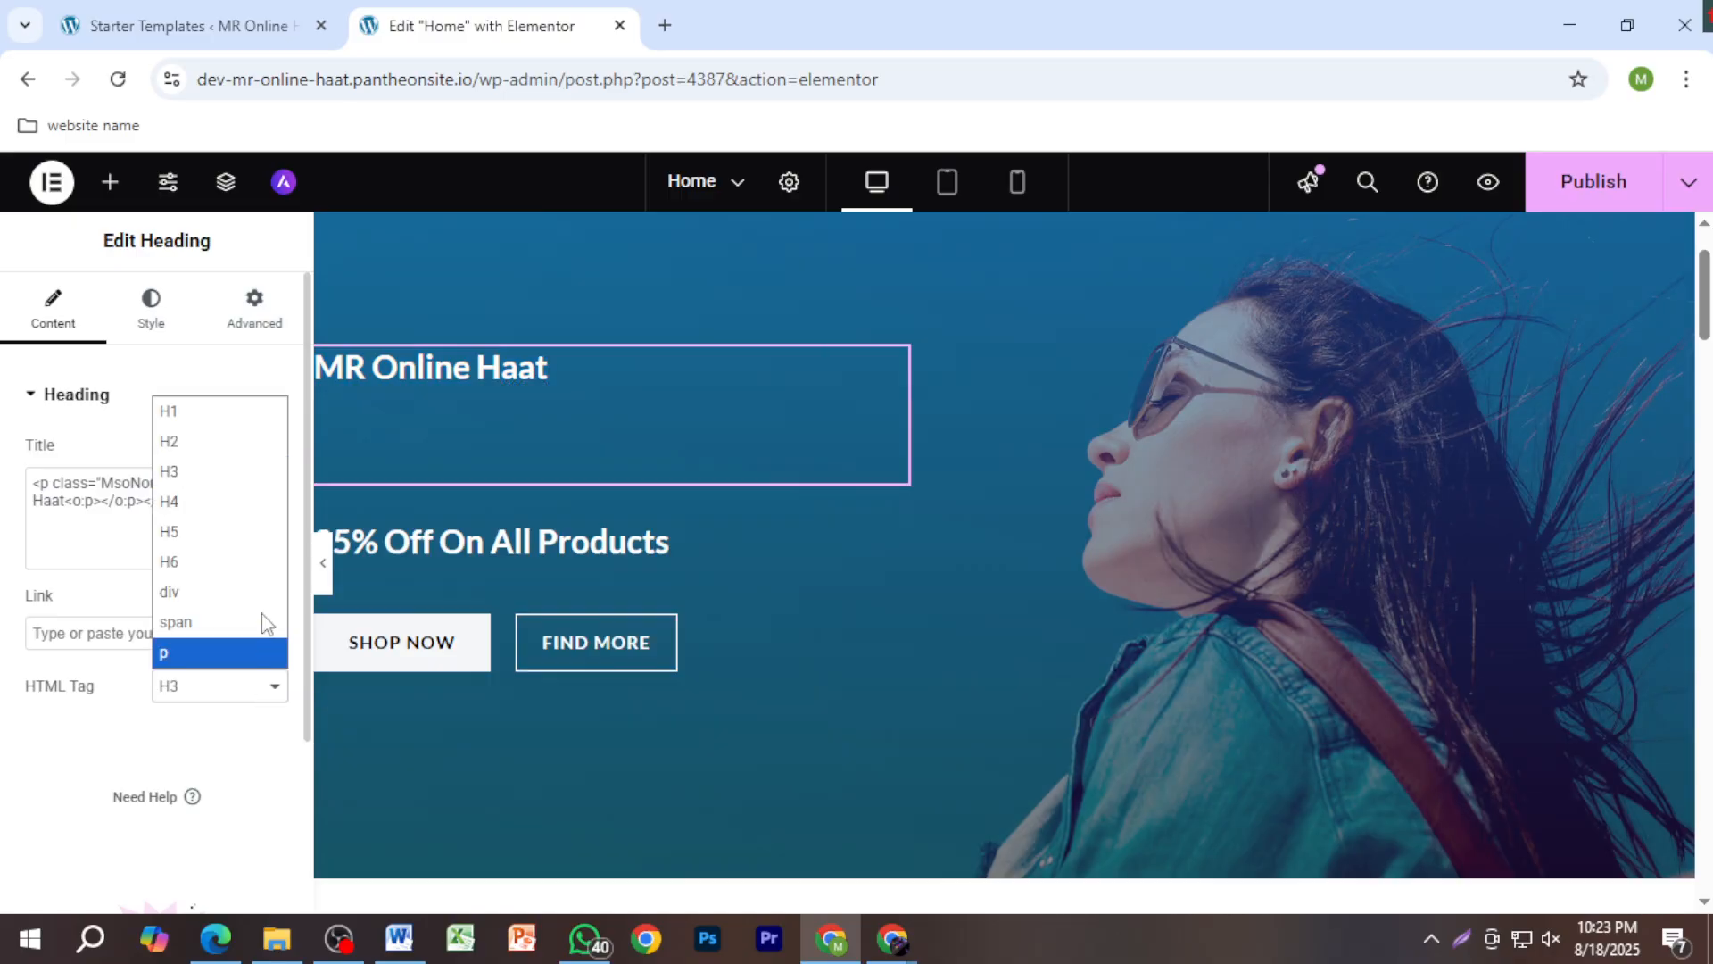
click(232, 434)
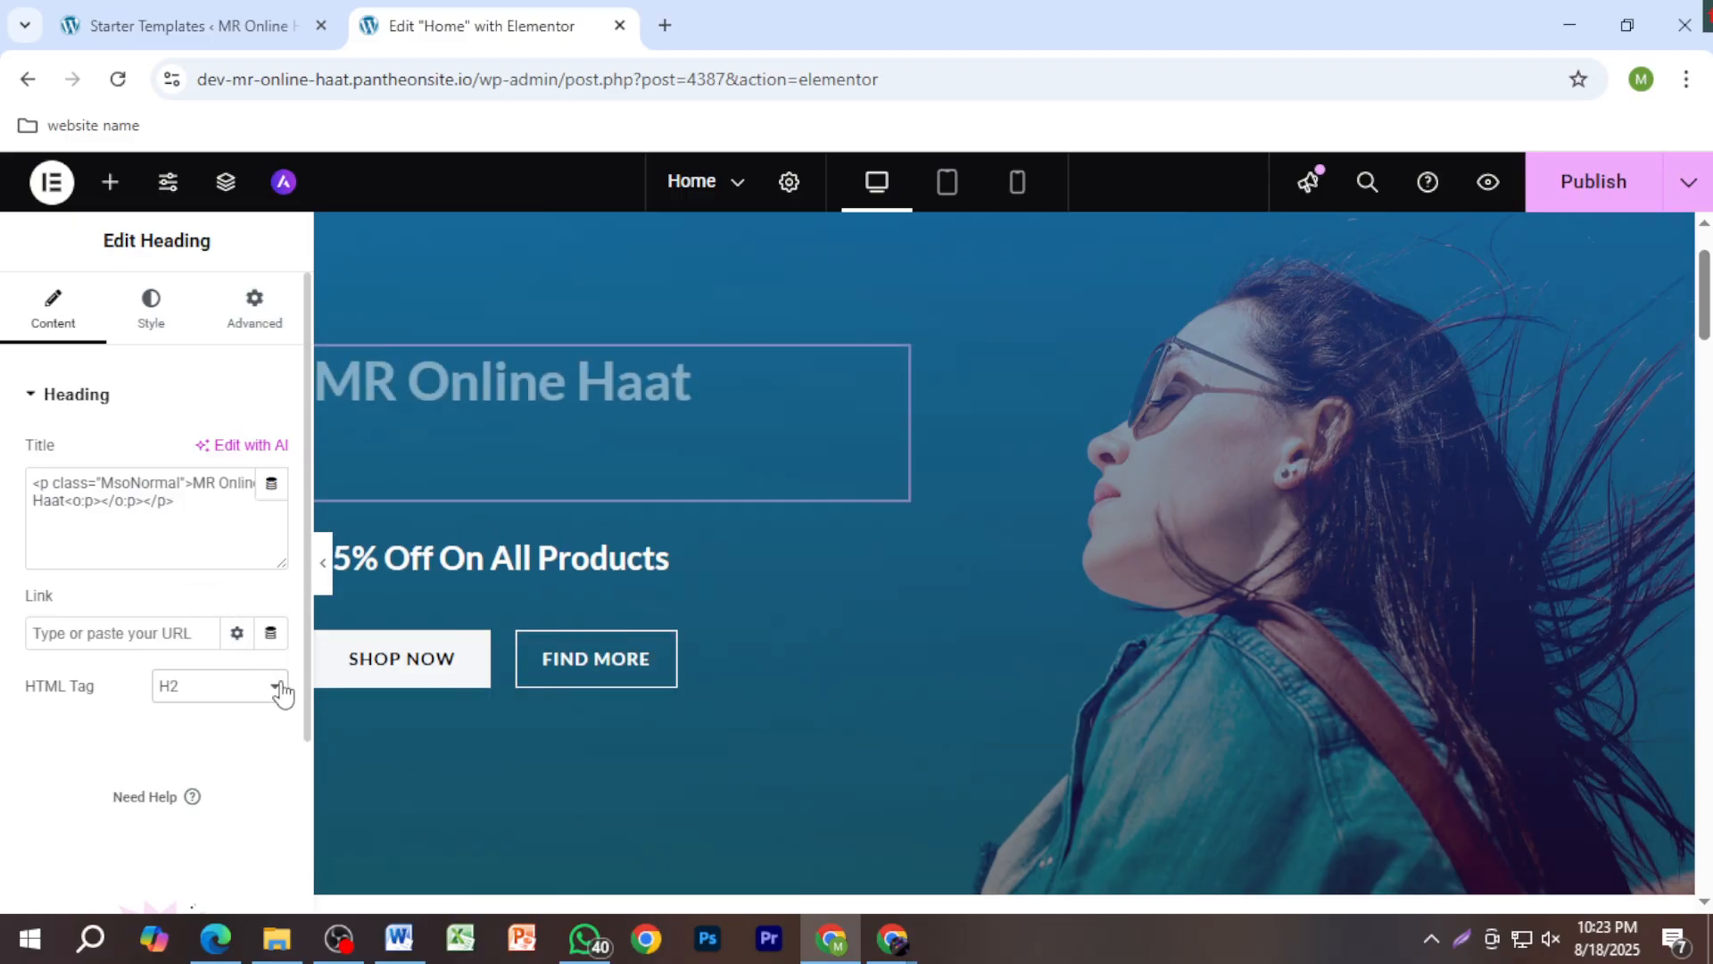
click(273, 688)
click(226, 418)
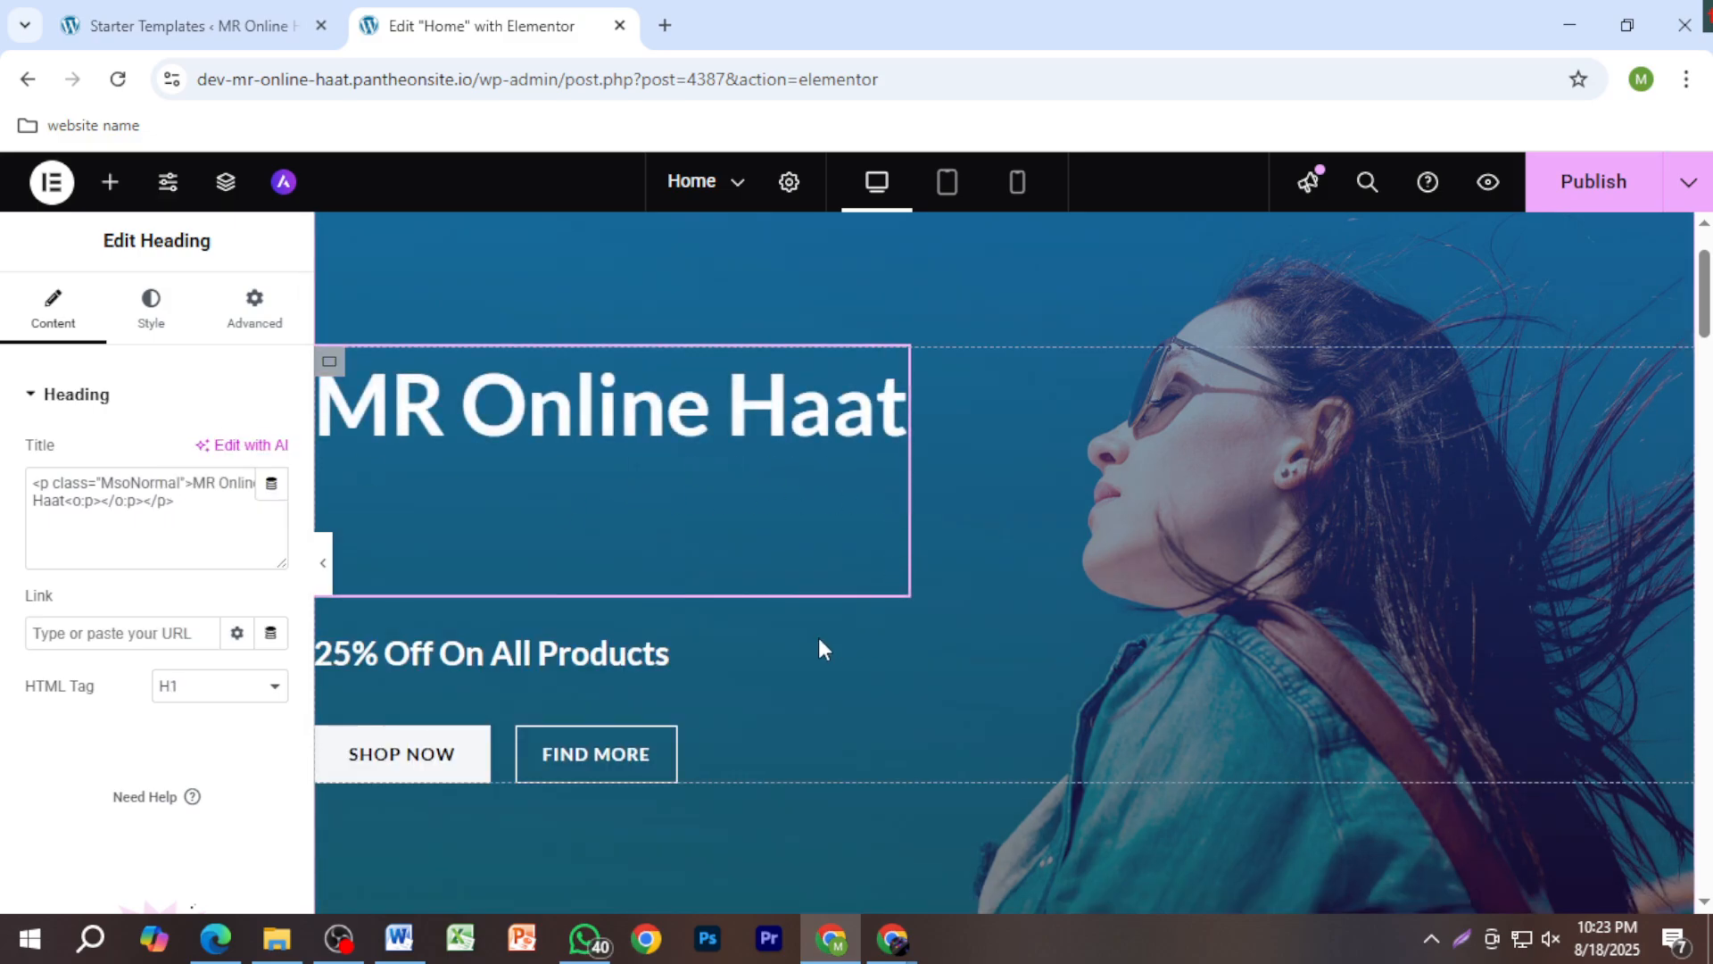
click(350, 664)
drag(350, 654, 312, 661)
Step: Replace 25 with 20 so the offer heading reads '20% Off On All Products'
text(2)
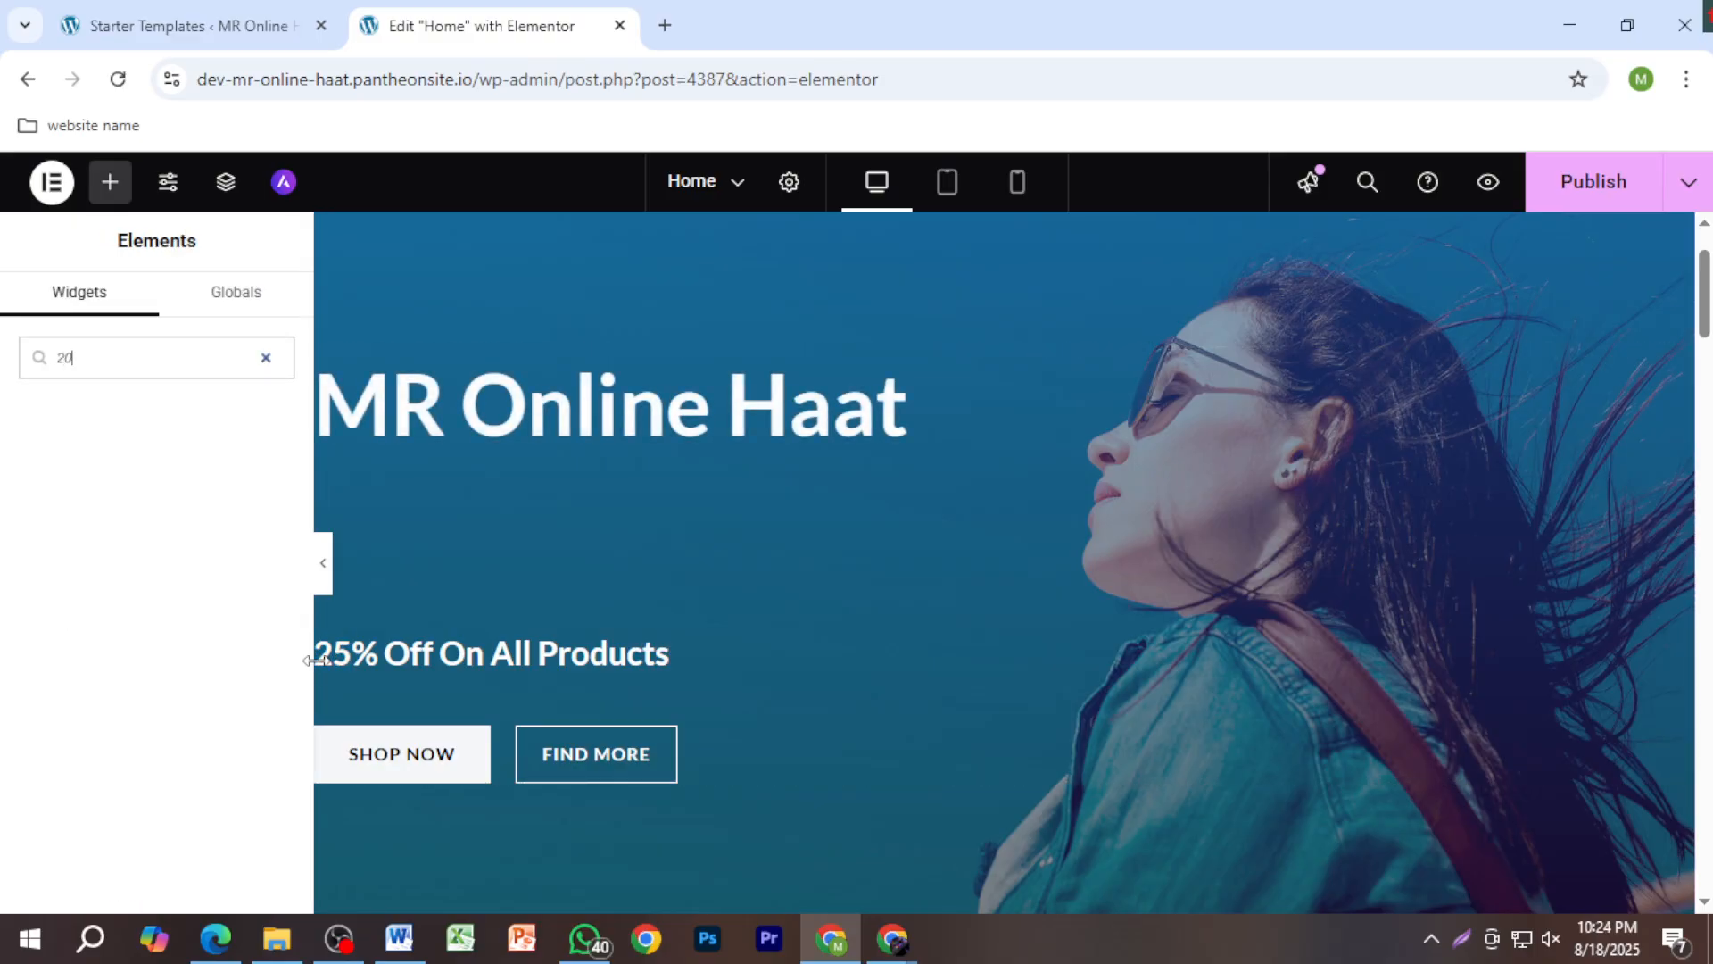
text(0)
click(351, 660)
drag(352, 660, 312, 652)
key(BackSpace)
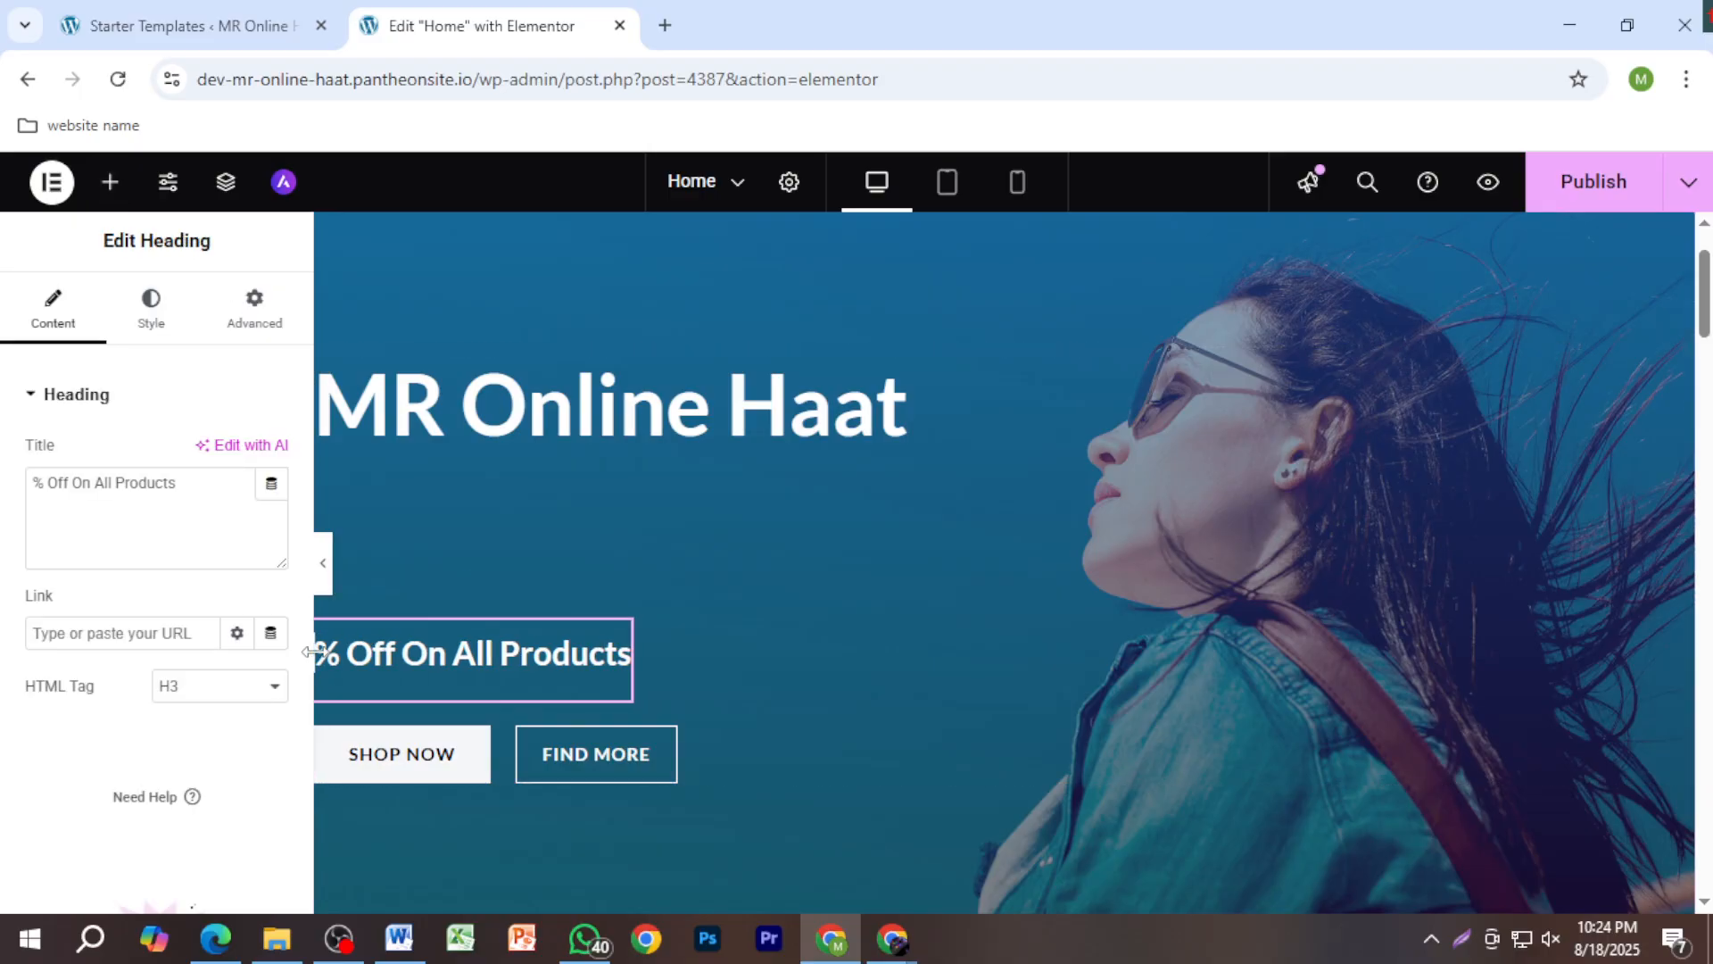
text(20)
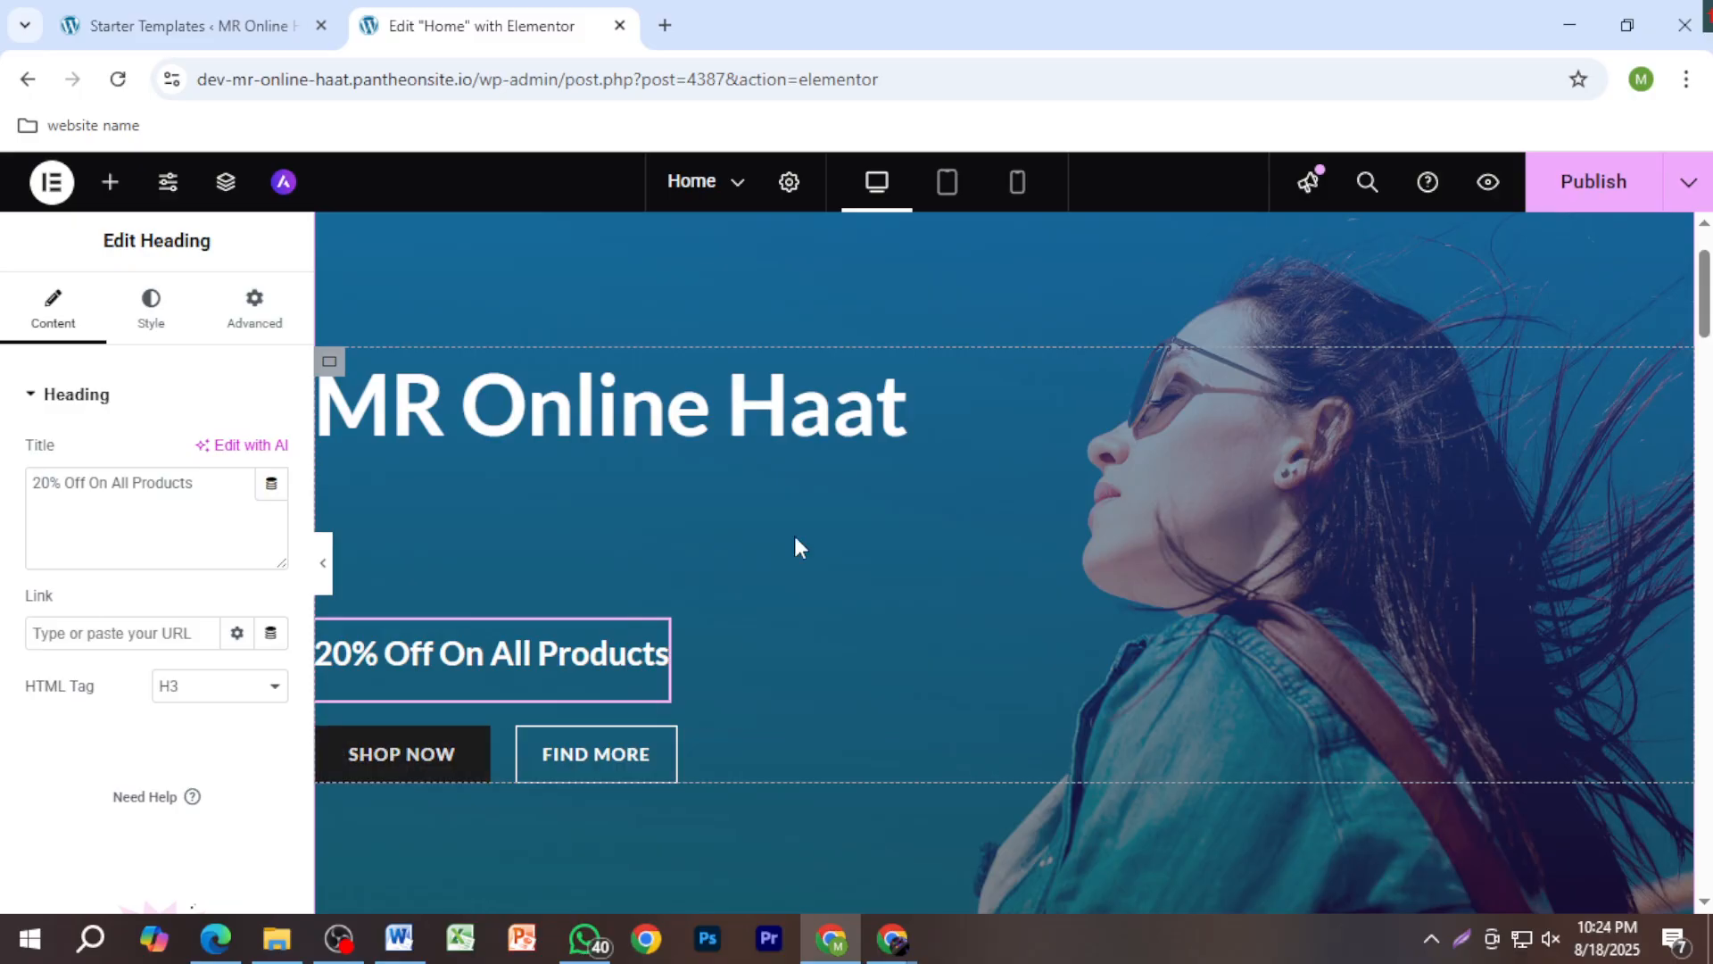
click(665, 27)
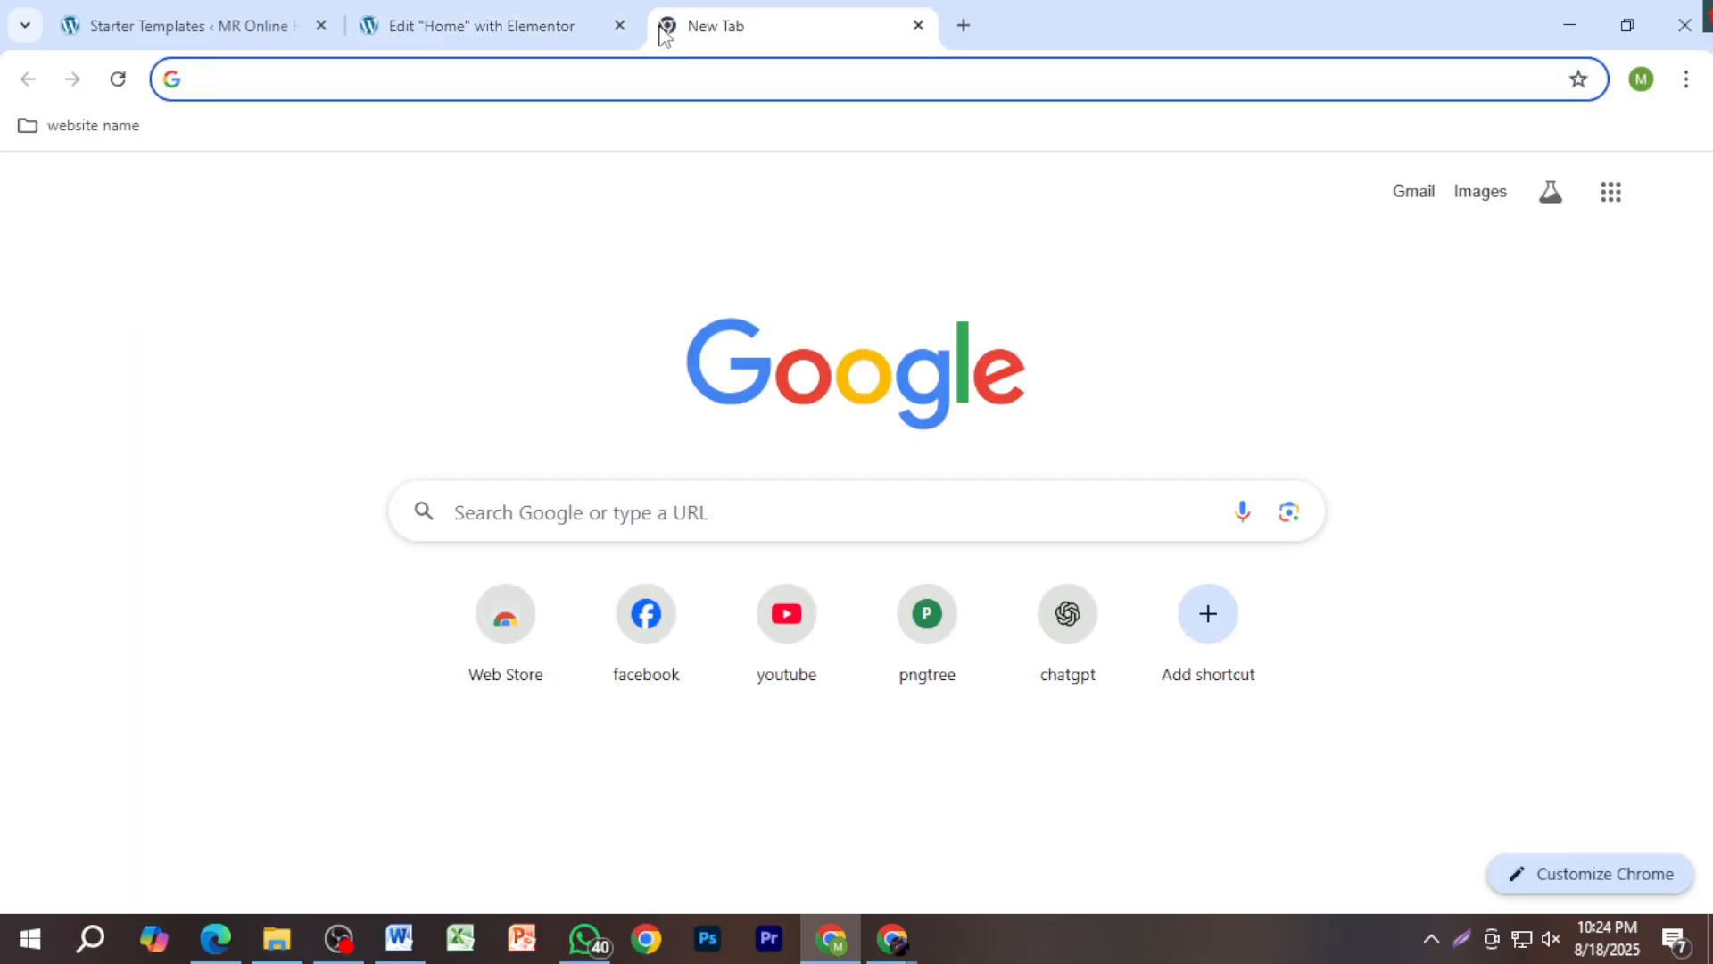
click(918, 25)
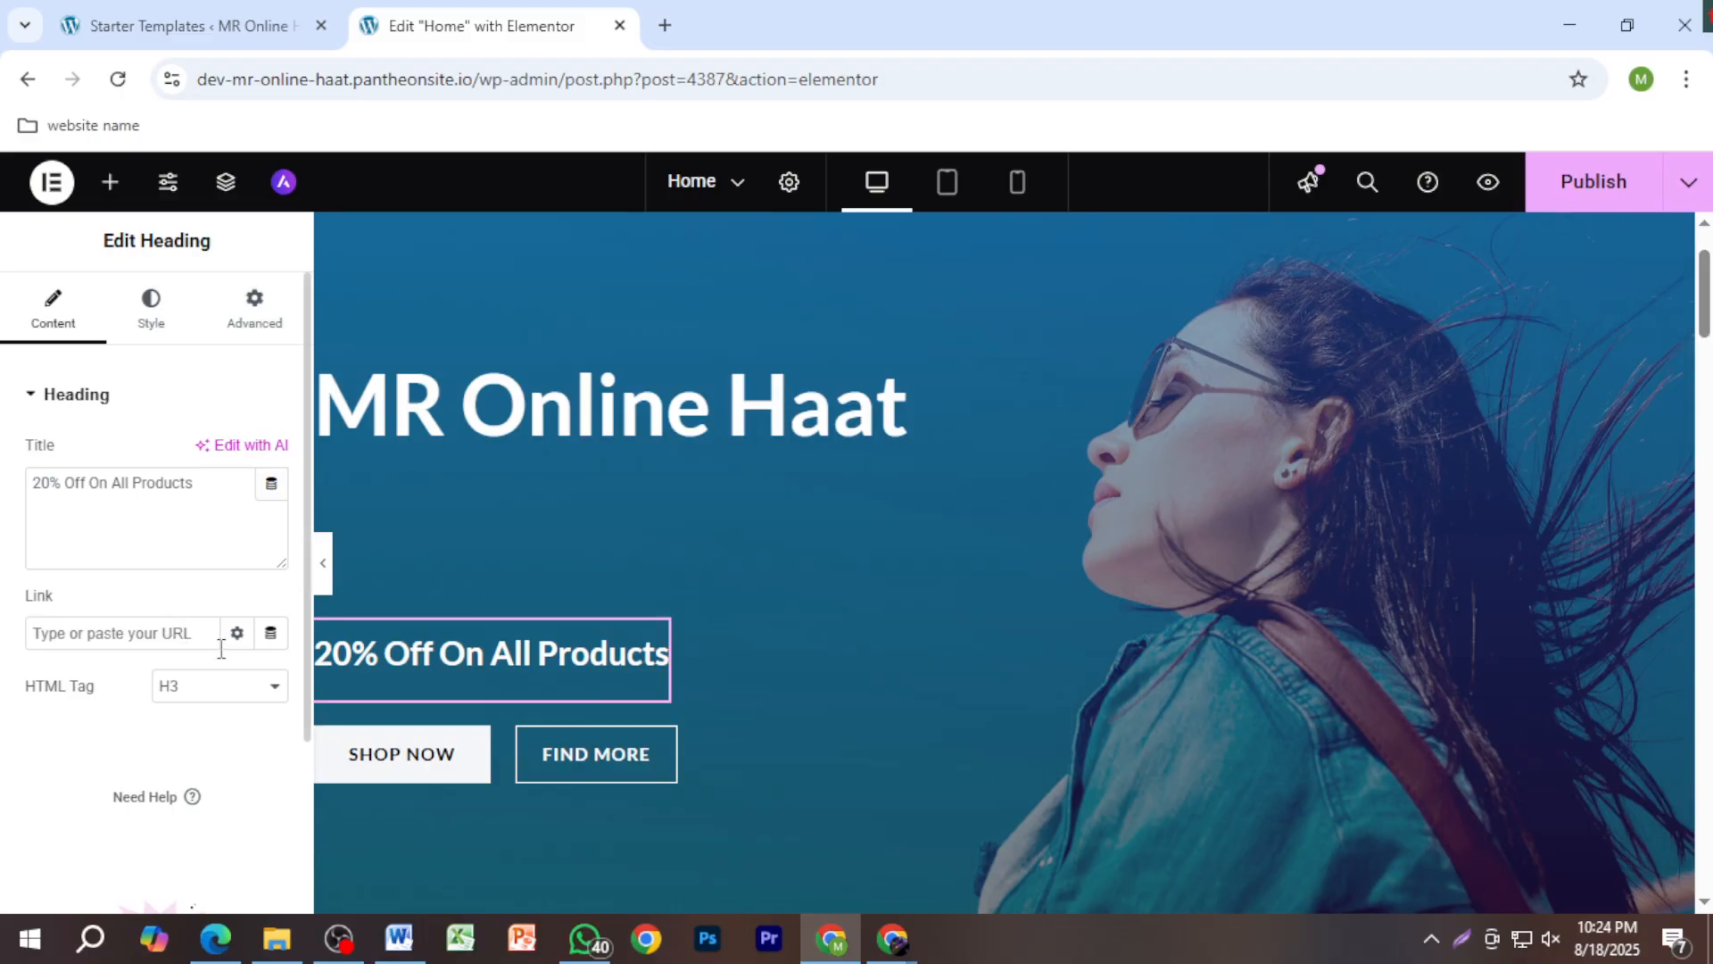
click(167, 632)
Step: Publish the homepage changes and briefly check the Google Meet window
click(1606, 201)
mouse_move(896, 936)
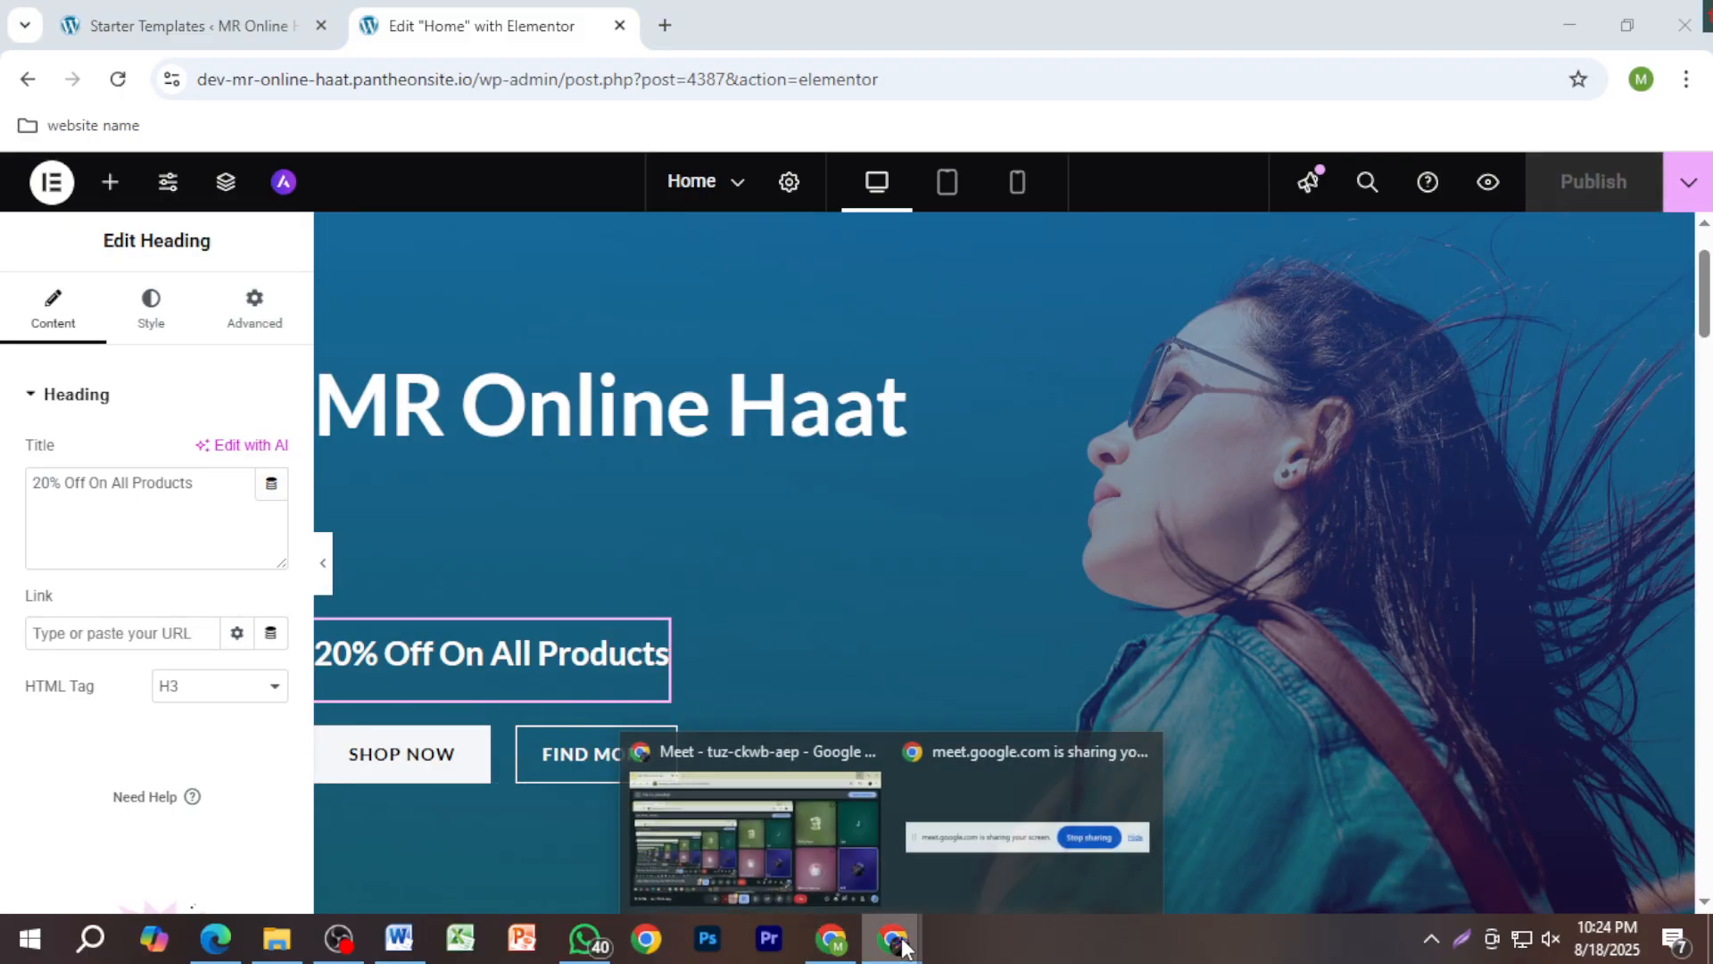
click(759, 833)
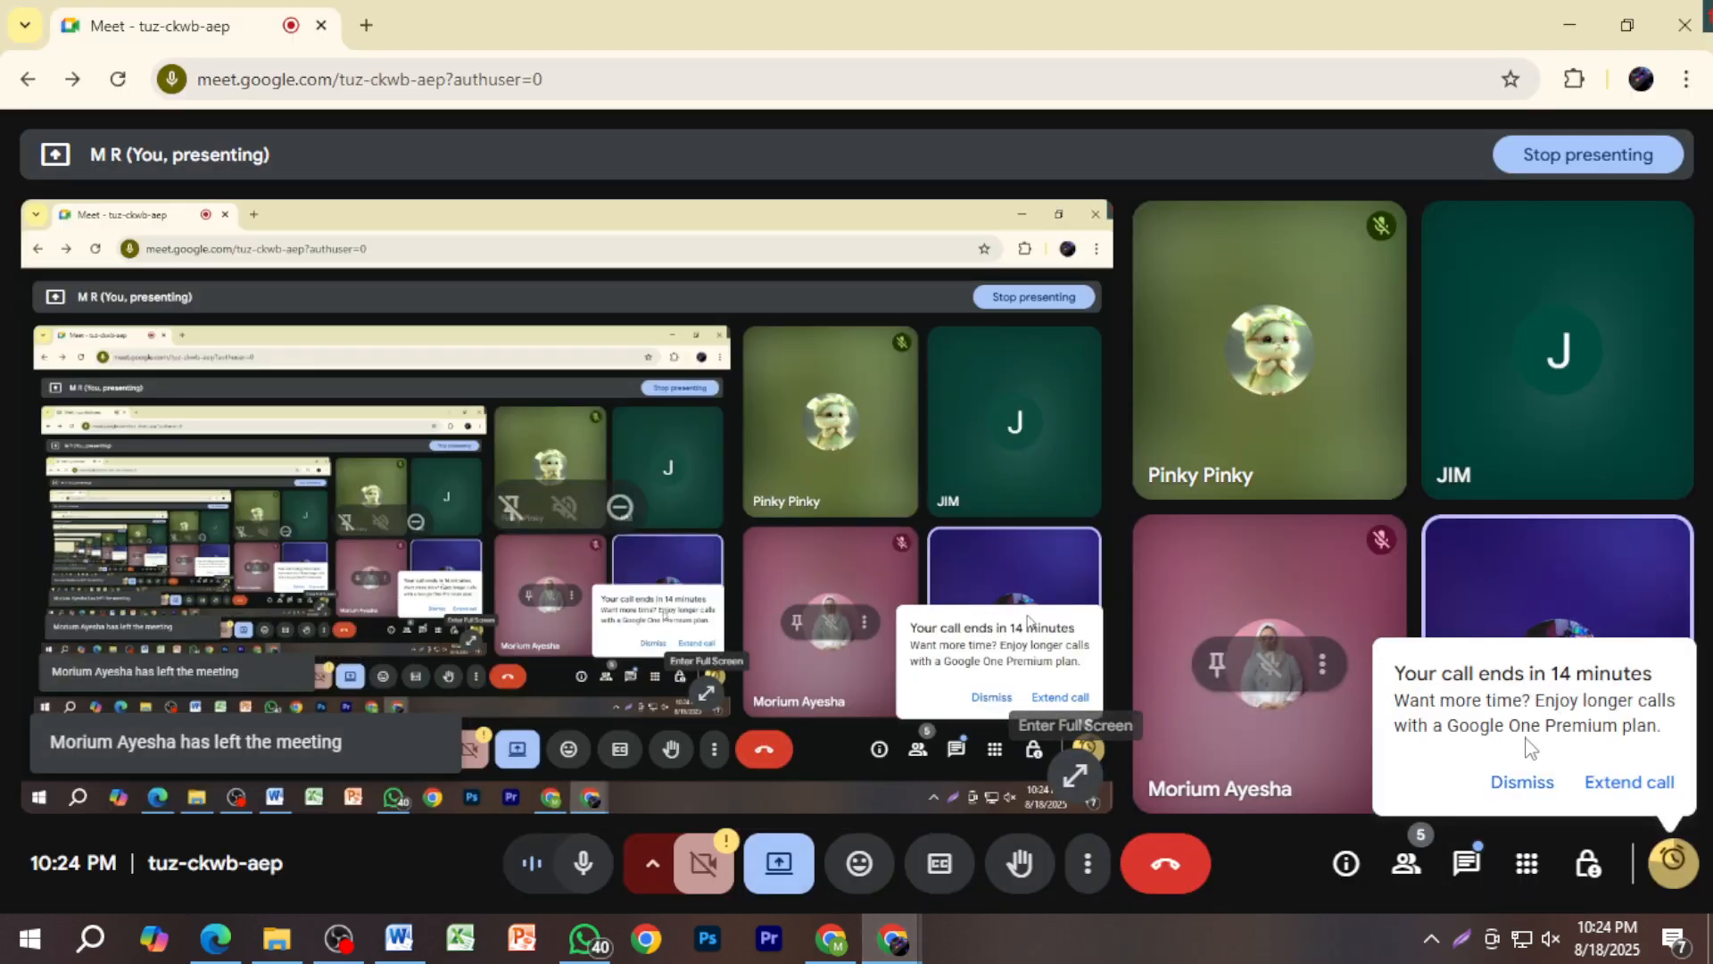
key(alt+Tab)
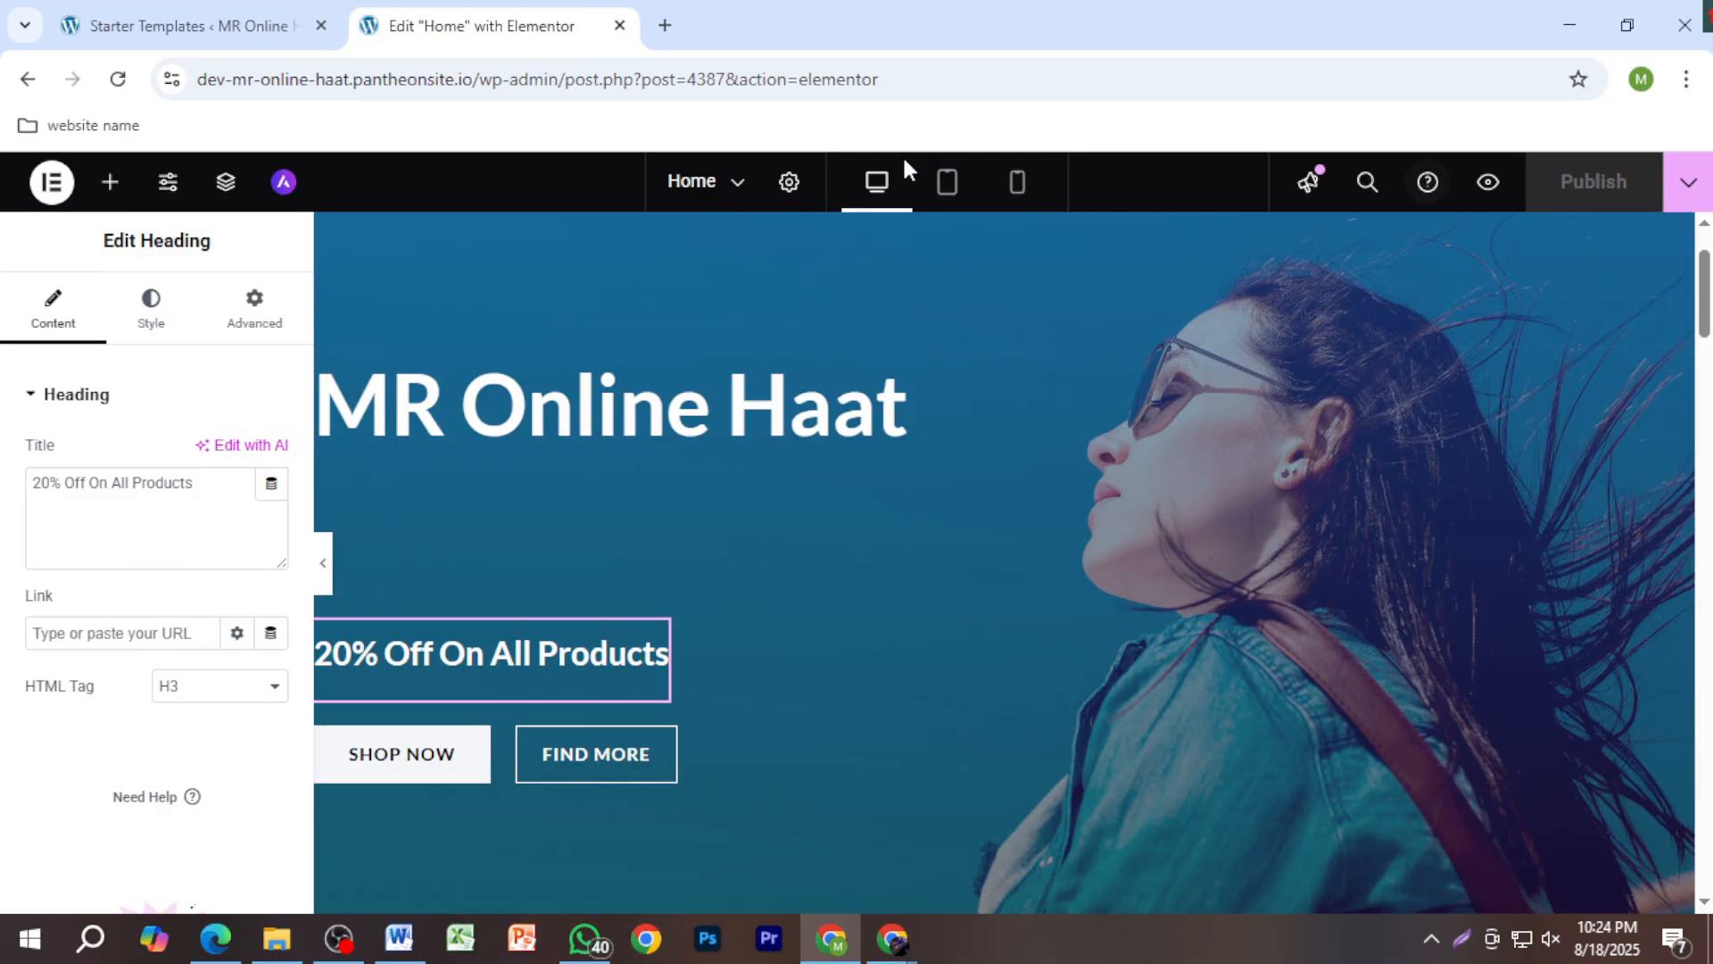
Step: Toggle the recent pages list, then go back to the live homepage
click(693, 191)
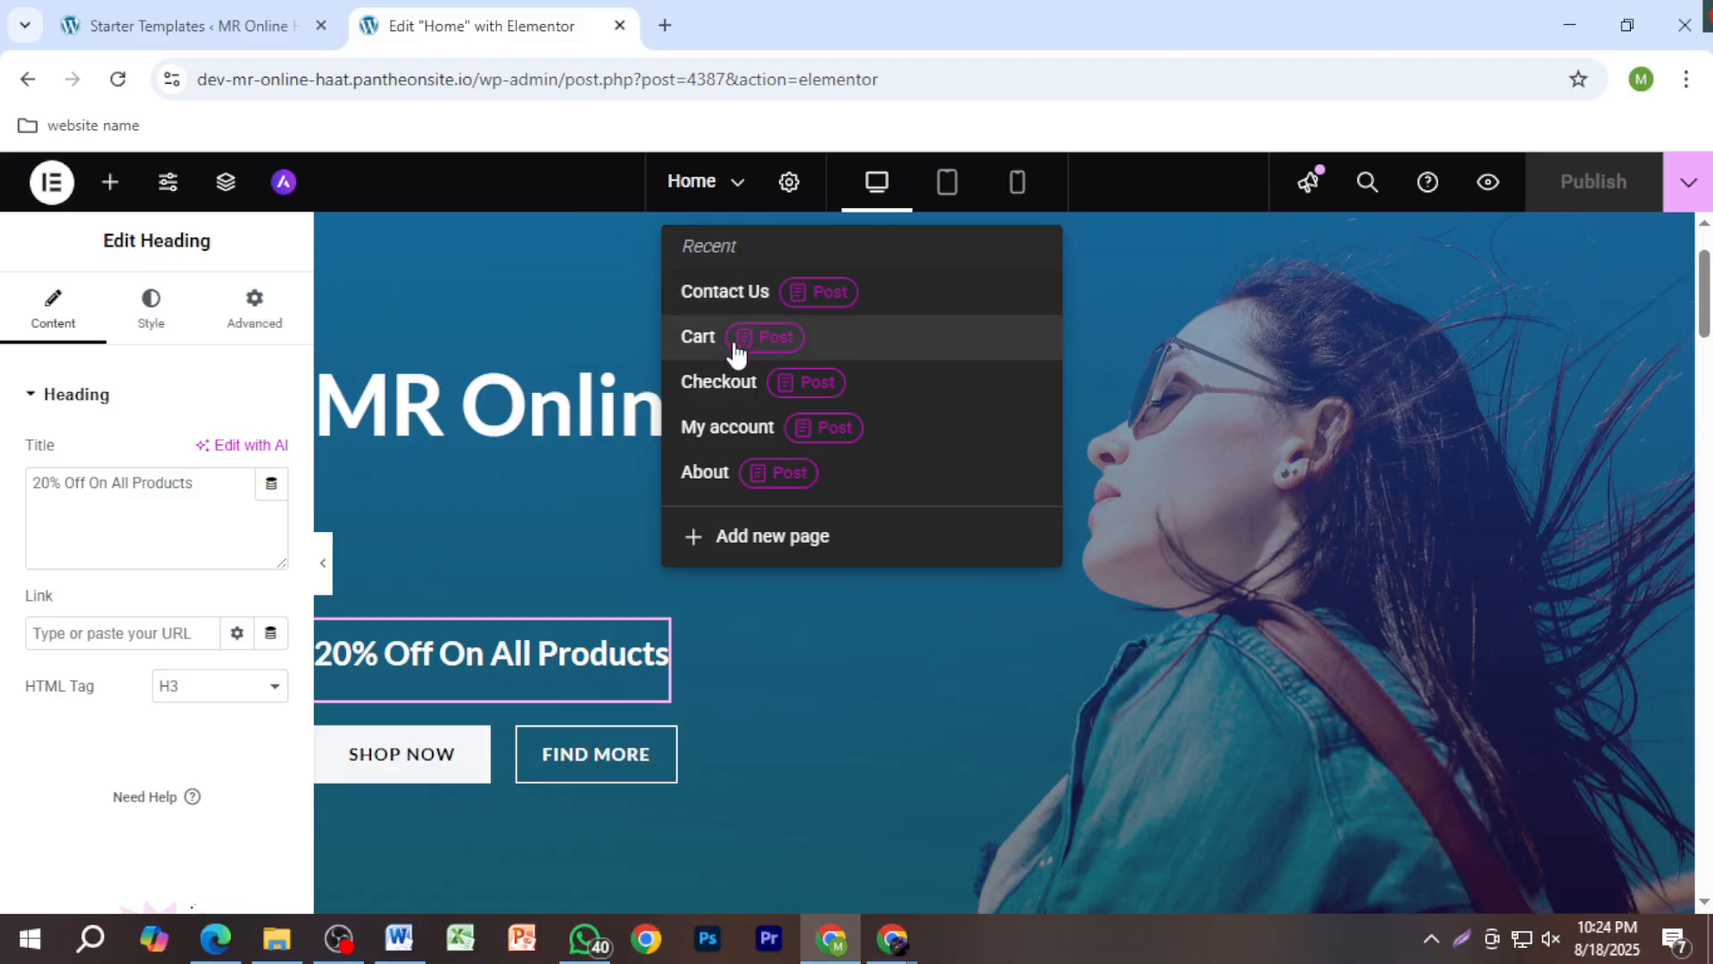
click(687, 178)
click(687, 179)
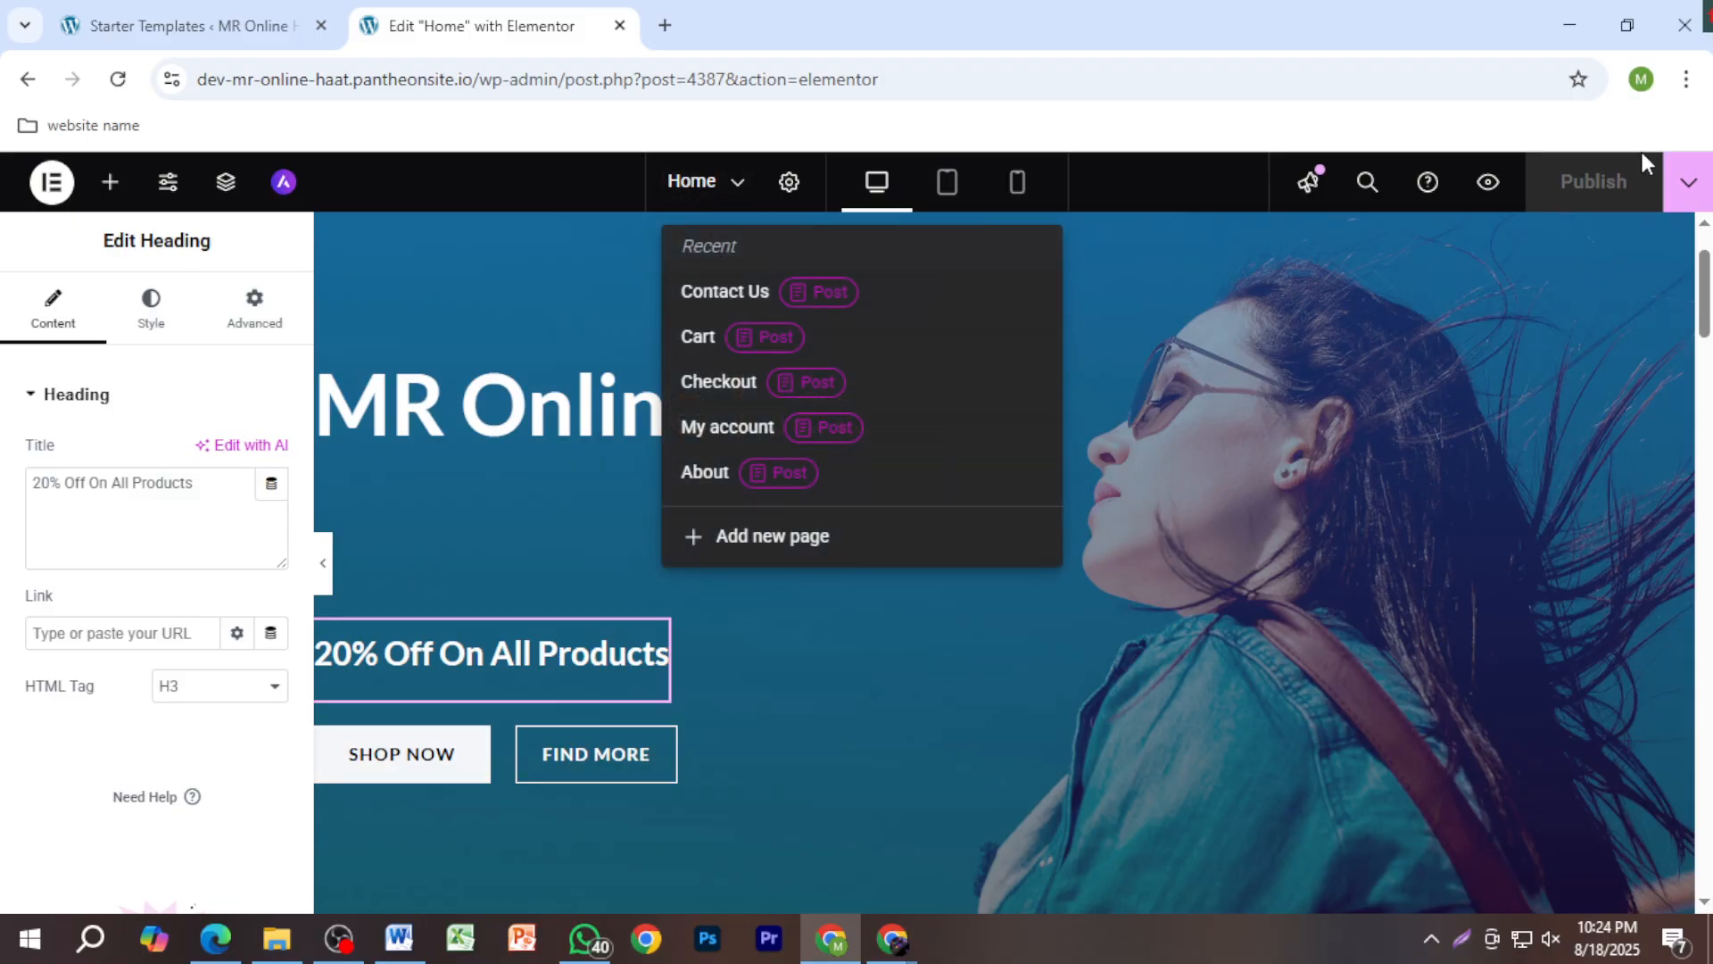
click(1648, 216)
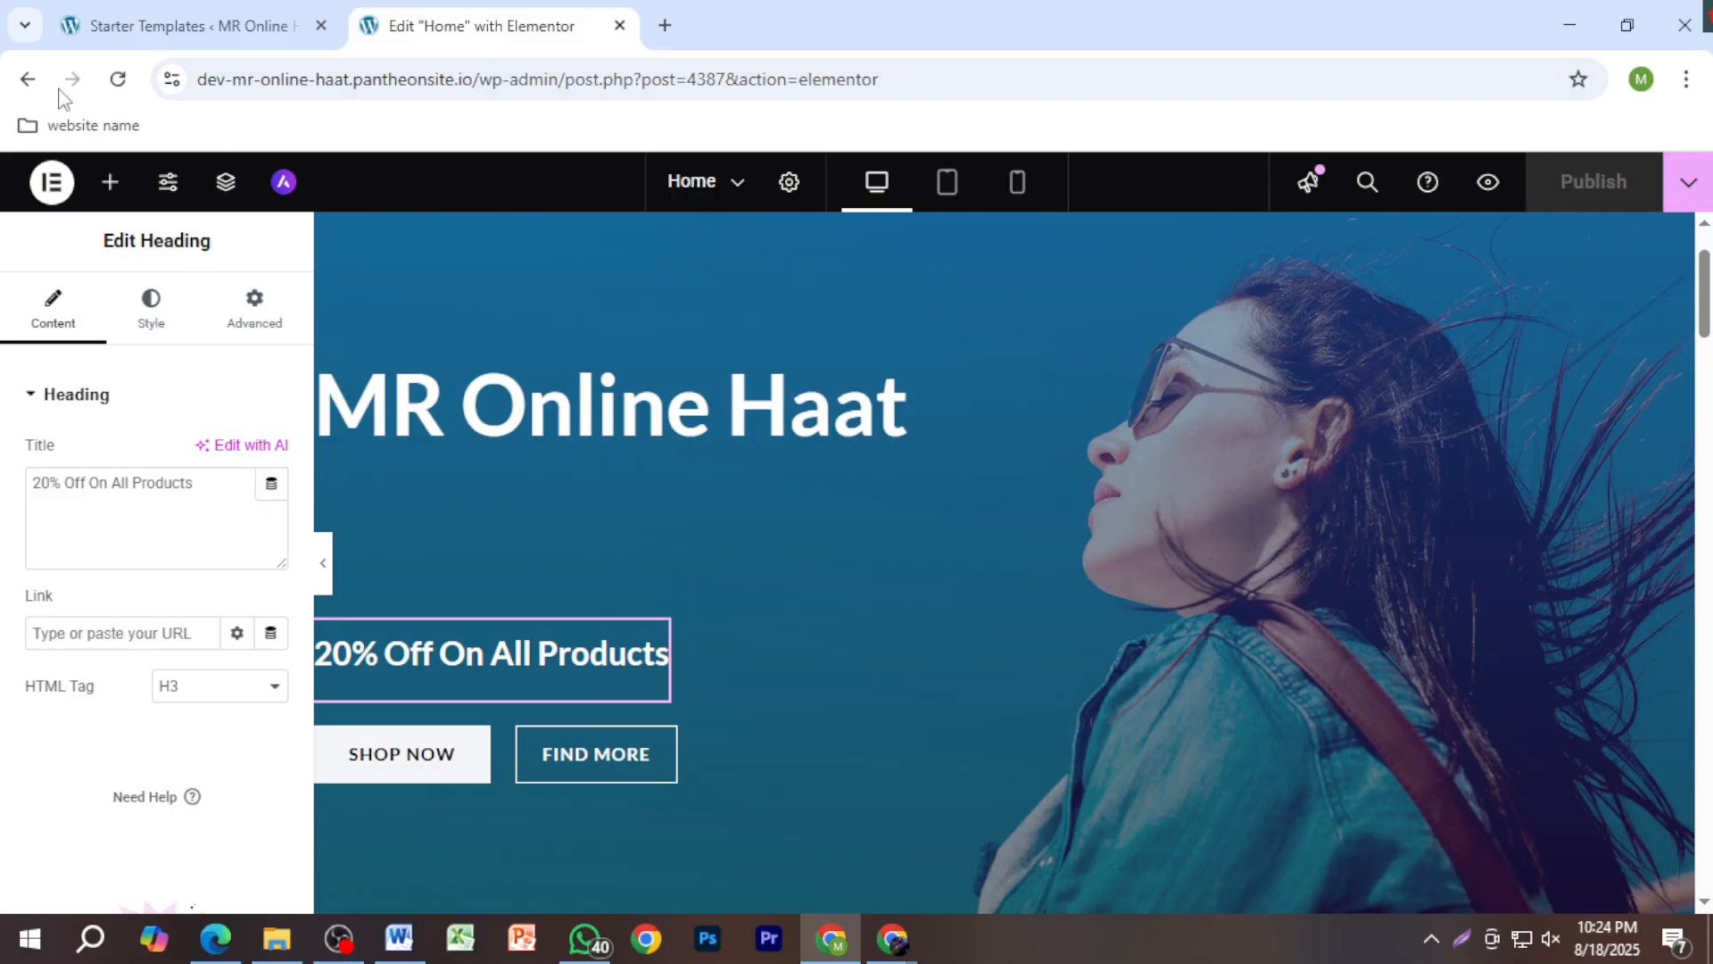
click(30, 81)
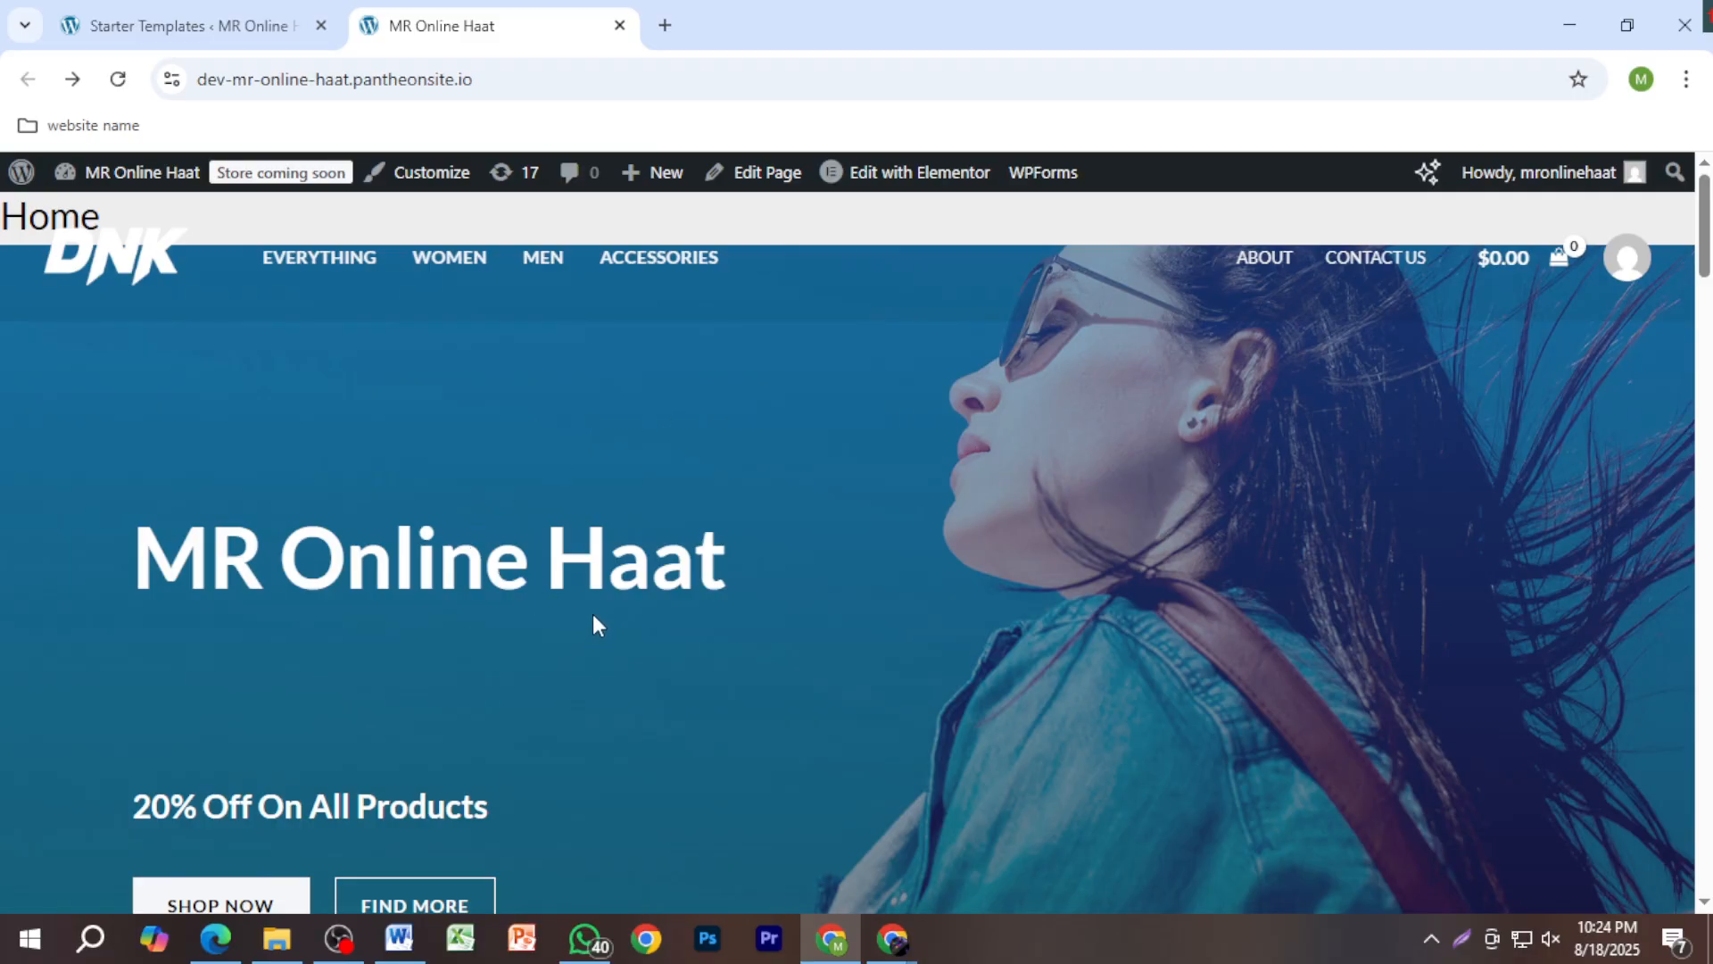
Step: Check 'MR Online Haat' and '20% Off On All Products' on the live homepage, then reopen it in Elementor
scroll(592, 624, down, 2)
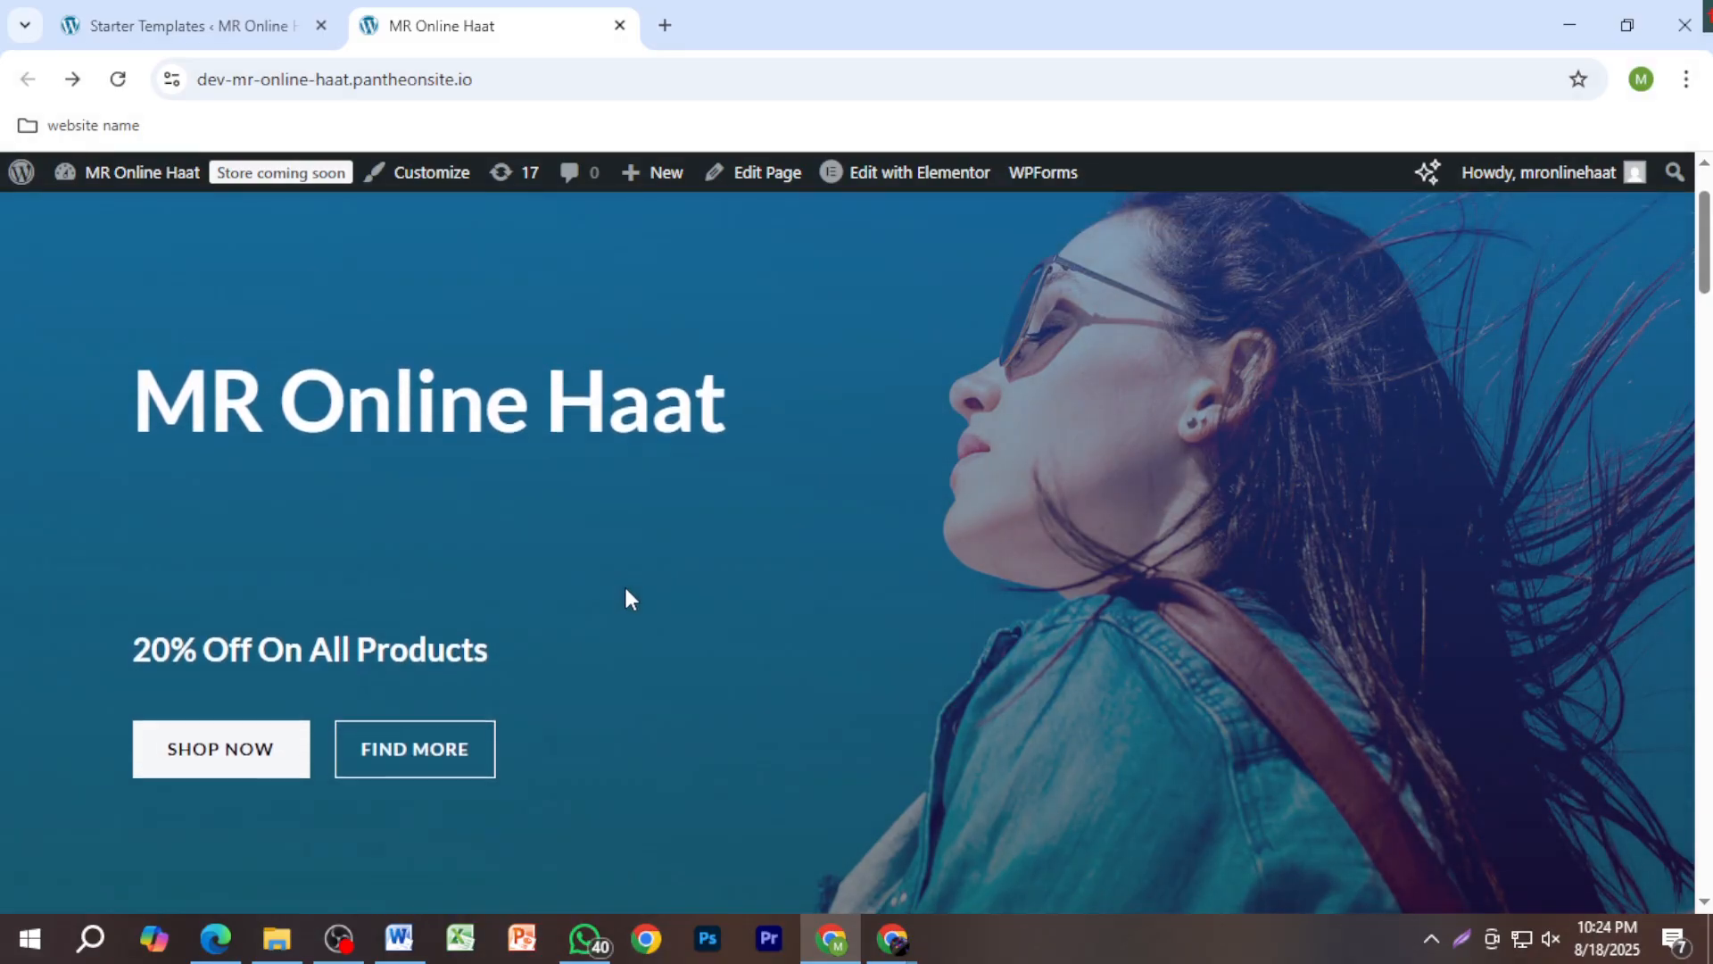
scroll(628, 589, down, 10)
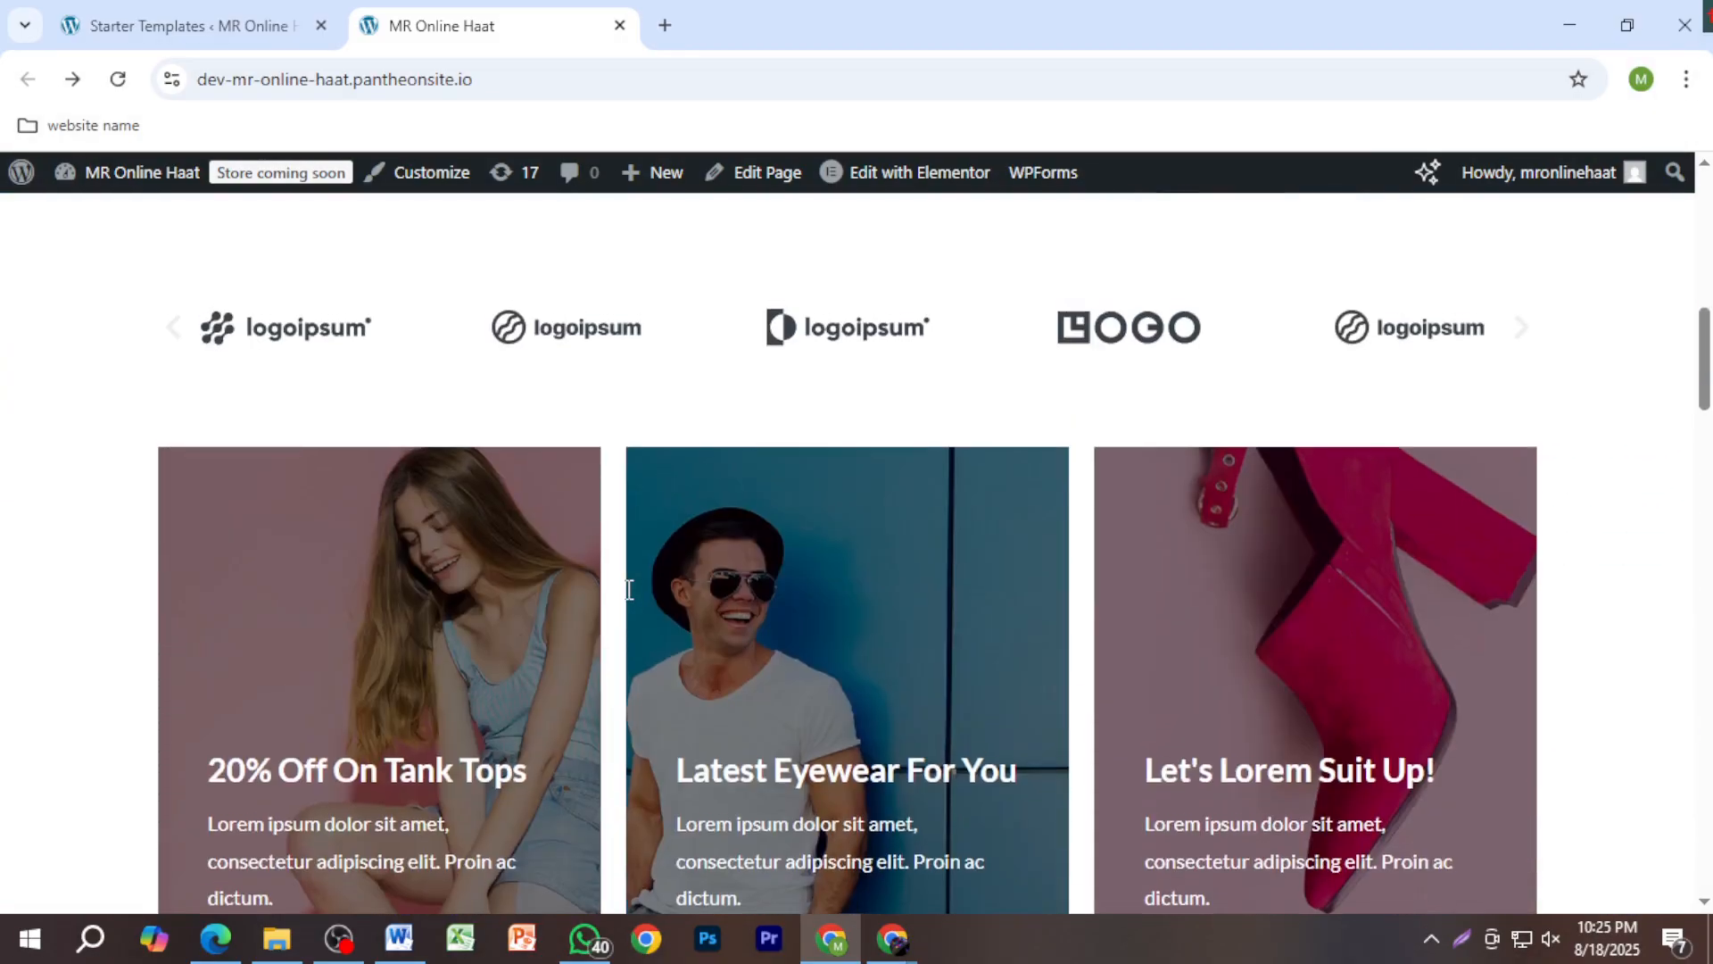
scroll(628, 589, up, 10)
mouse_move(864, 179)
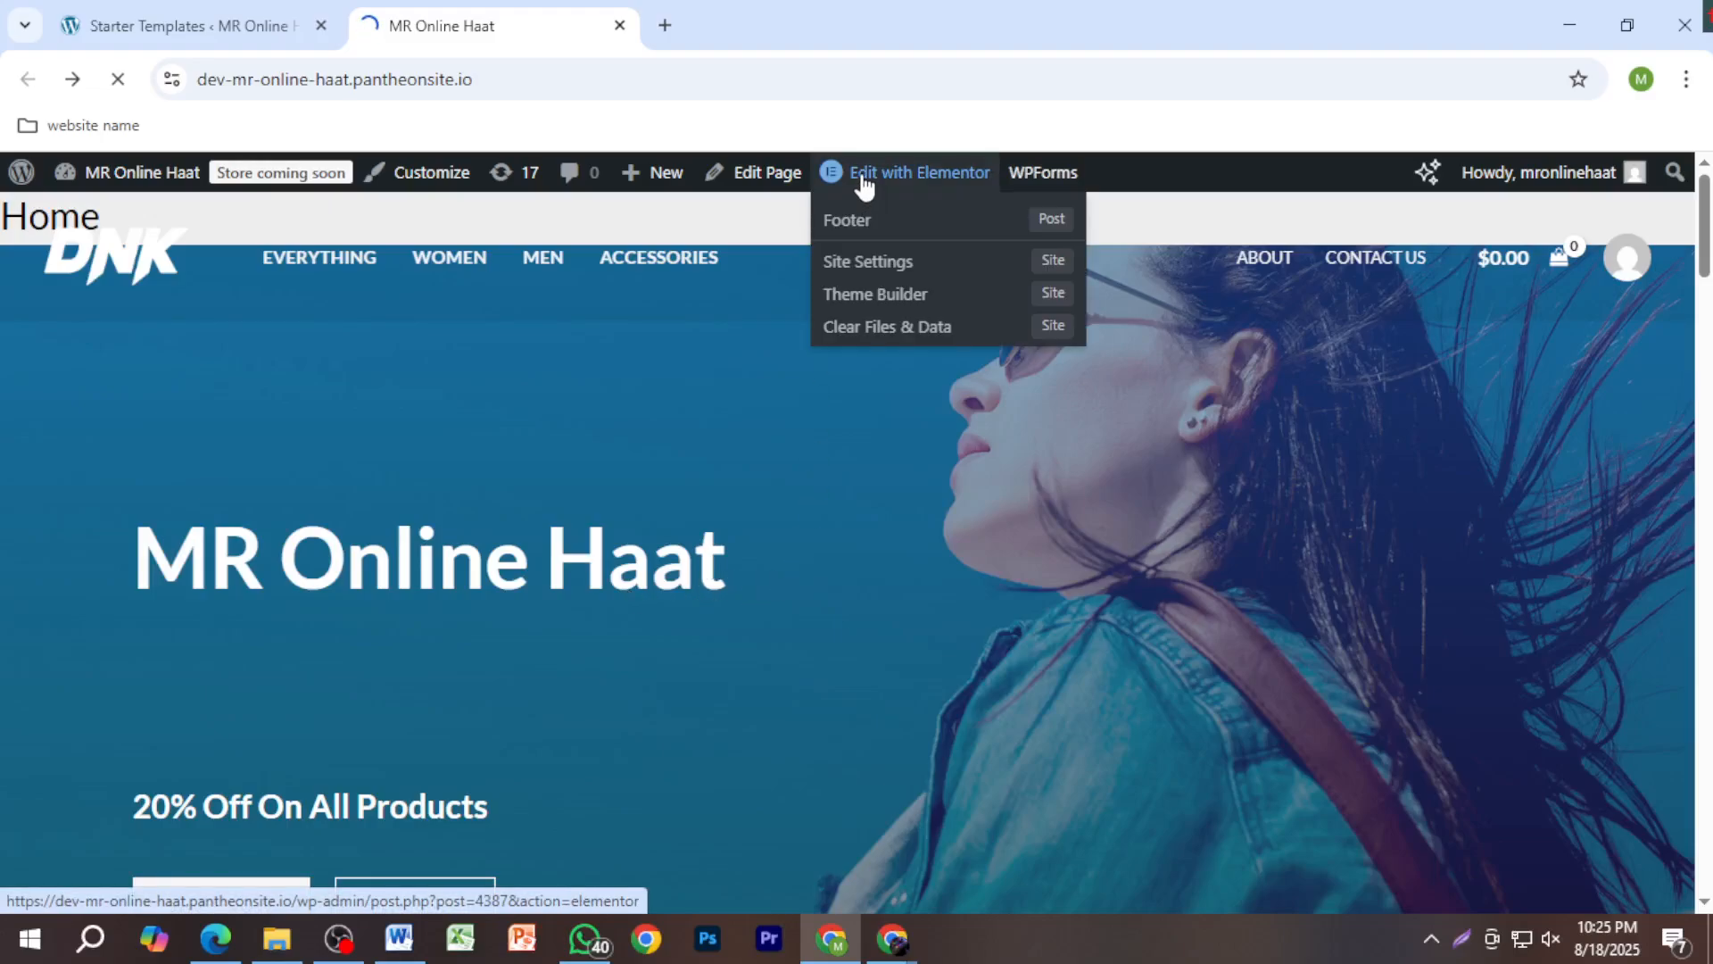
click(864, 178)
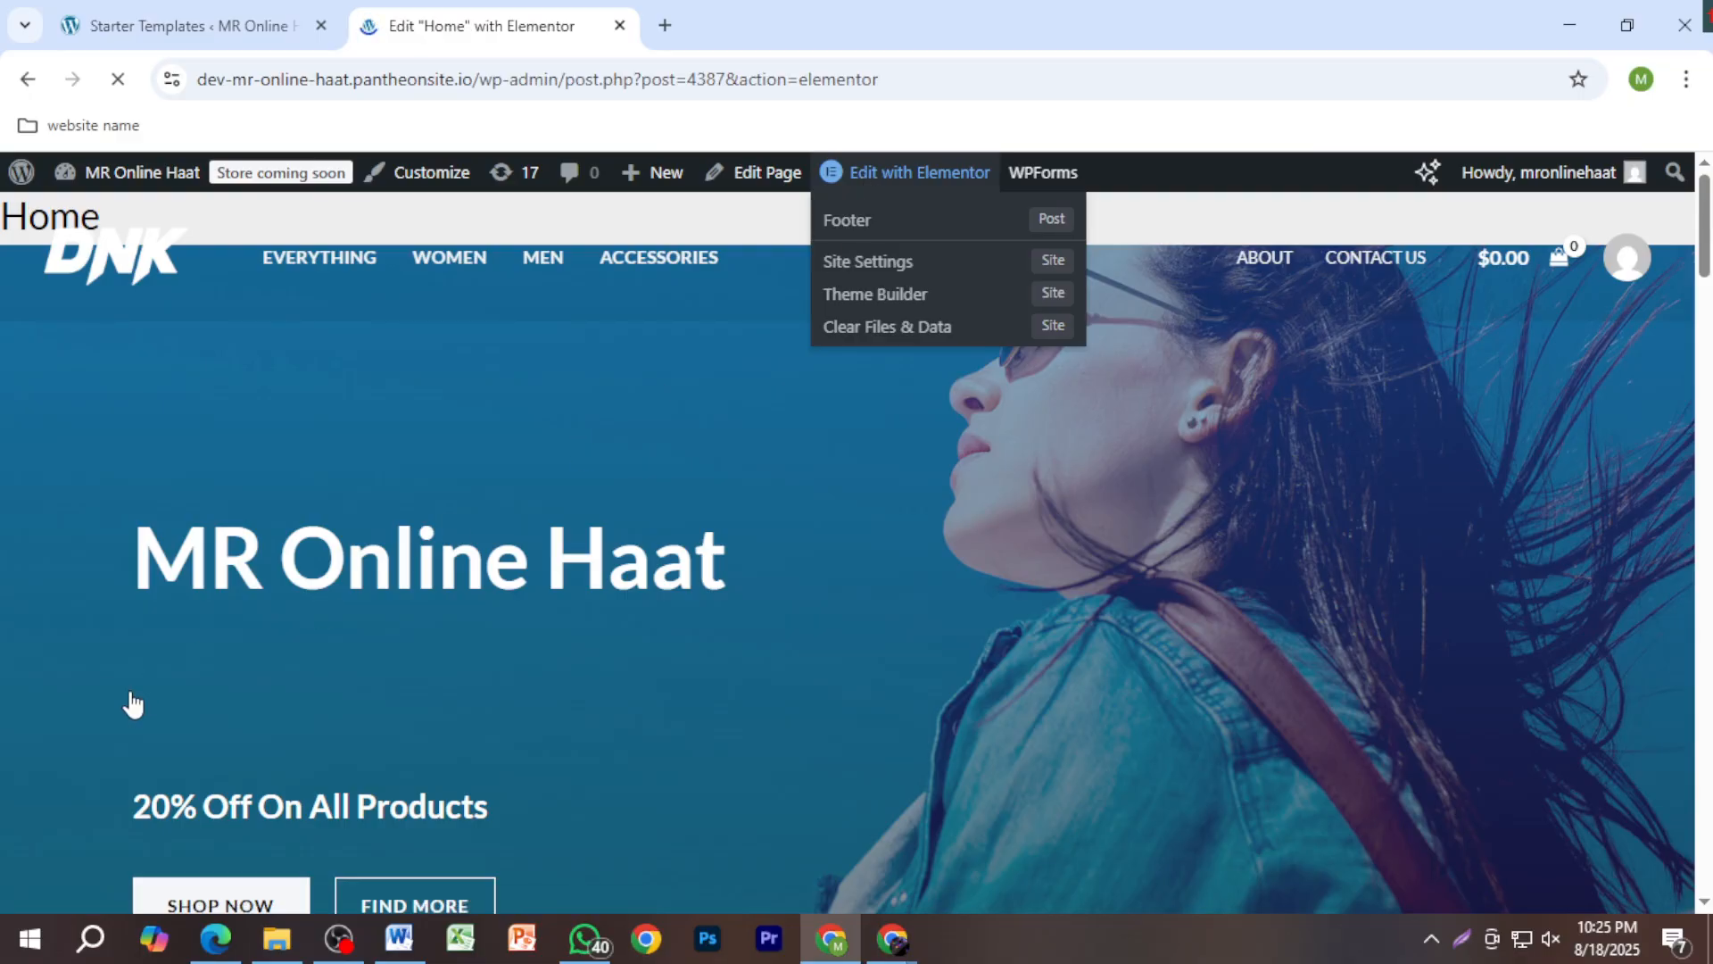
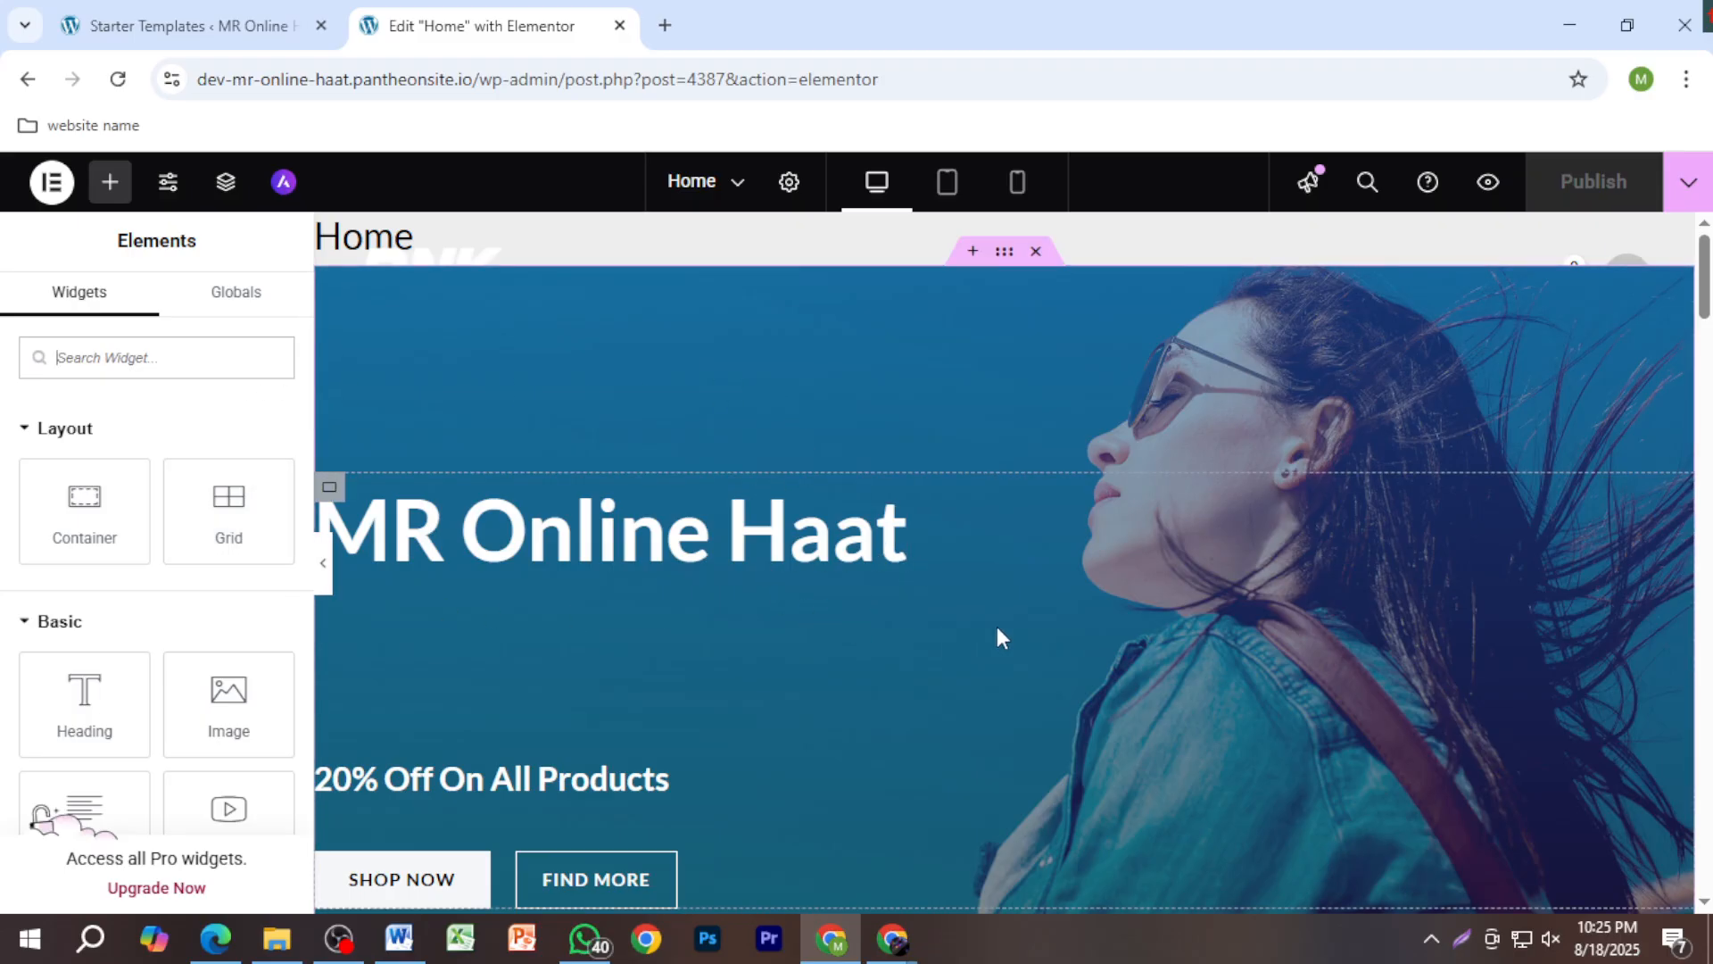
Step: Delete the logoipsum Image Carousel strip below the hero banner
scroll(1034, 560, down, 11)
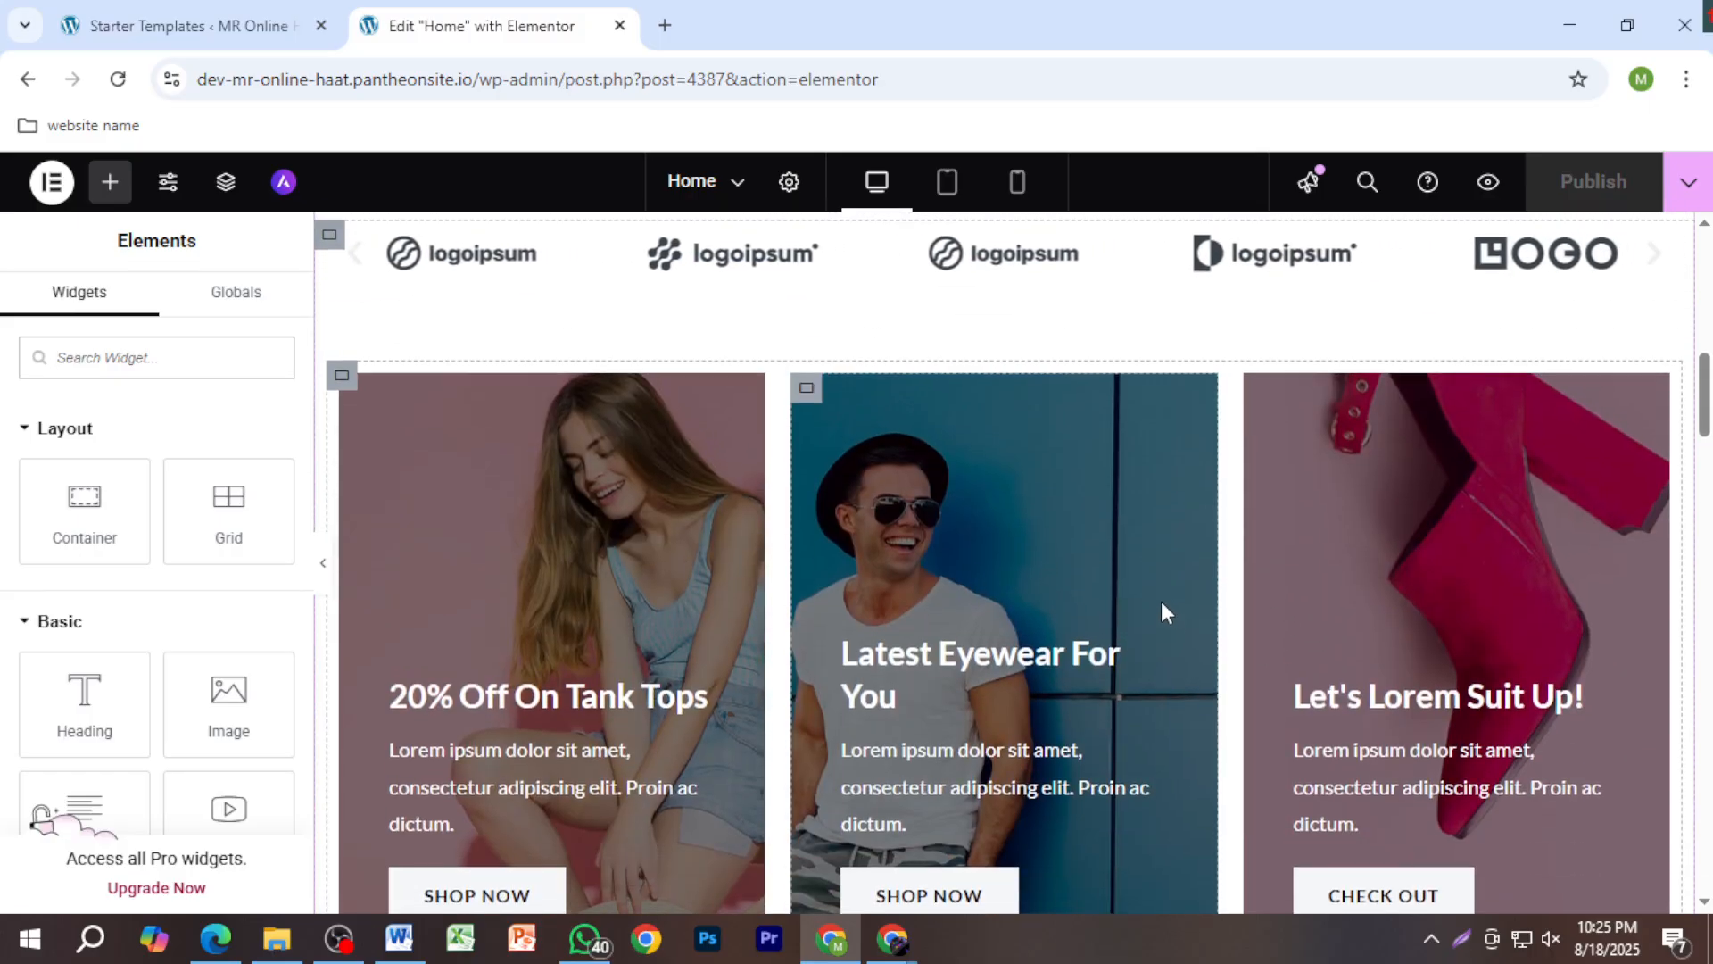
scroll(837, 594, up, 3)
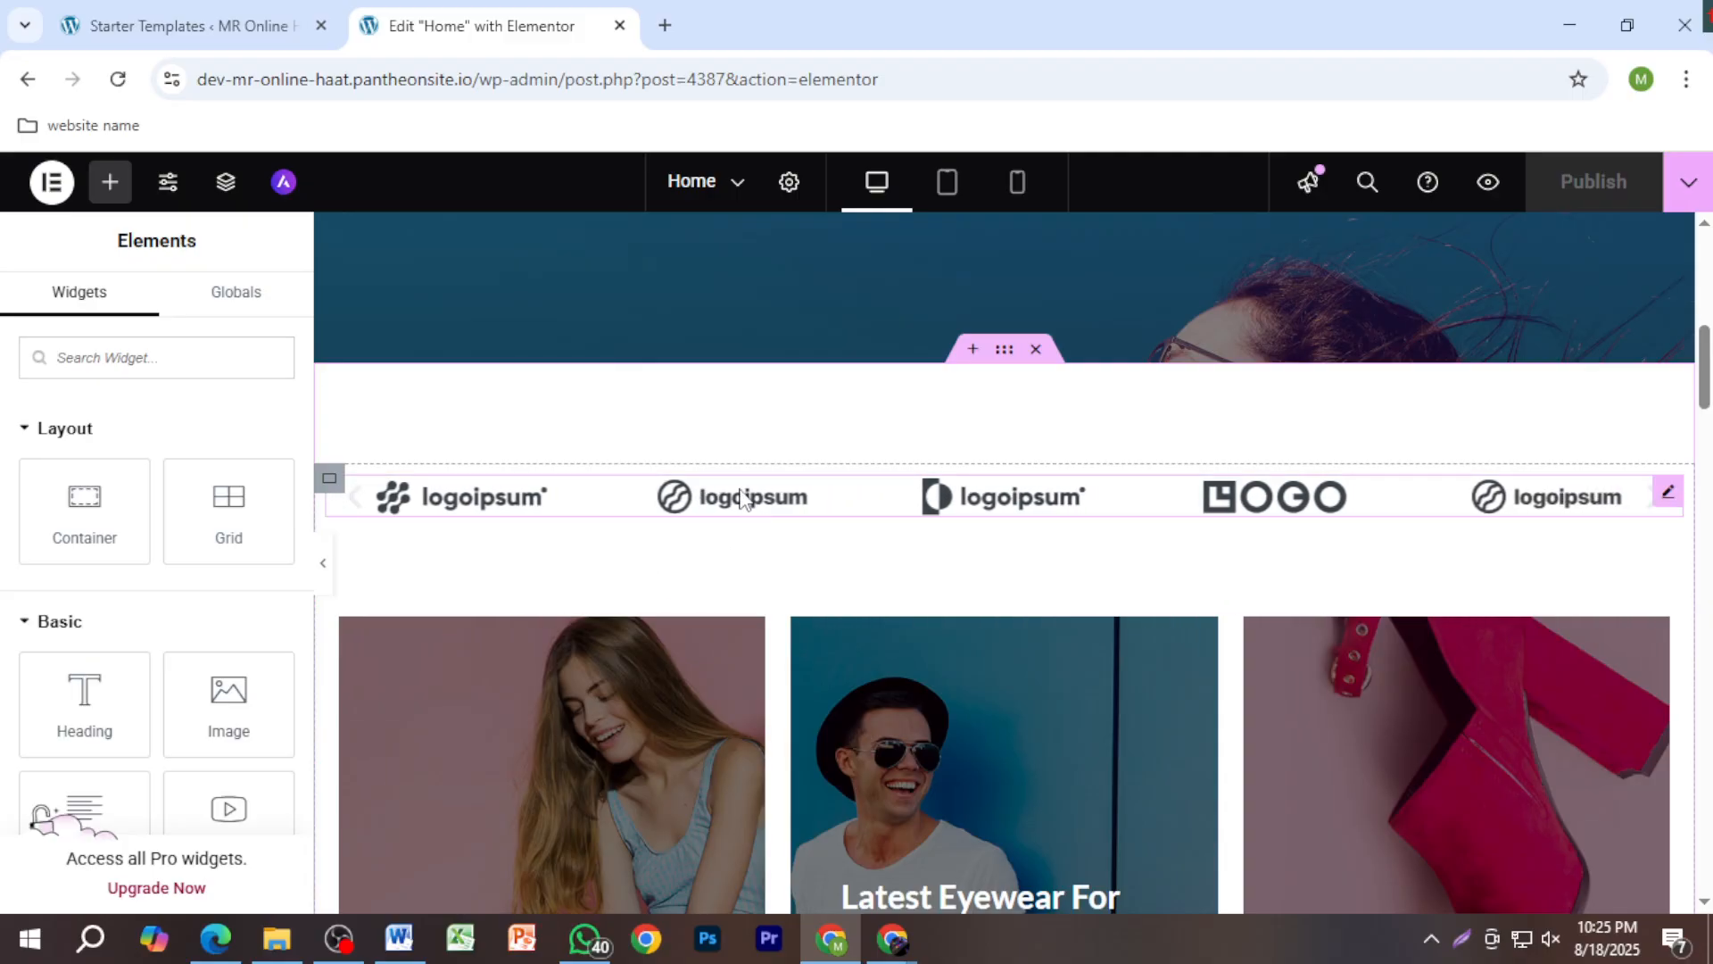
click(1191, 496)
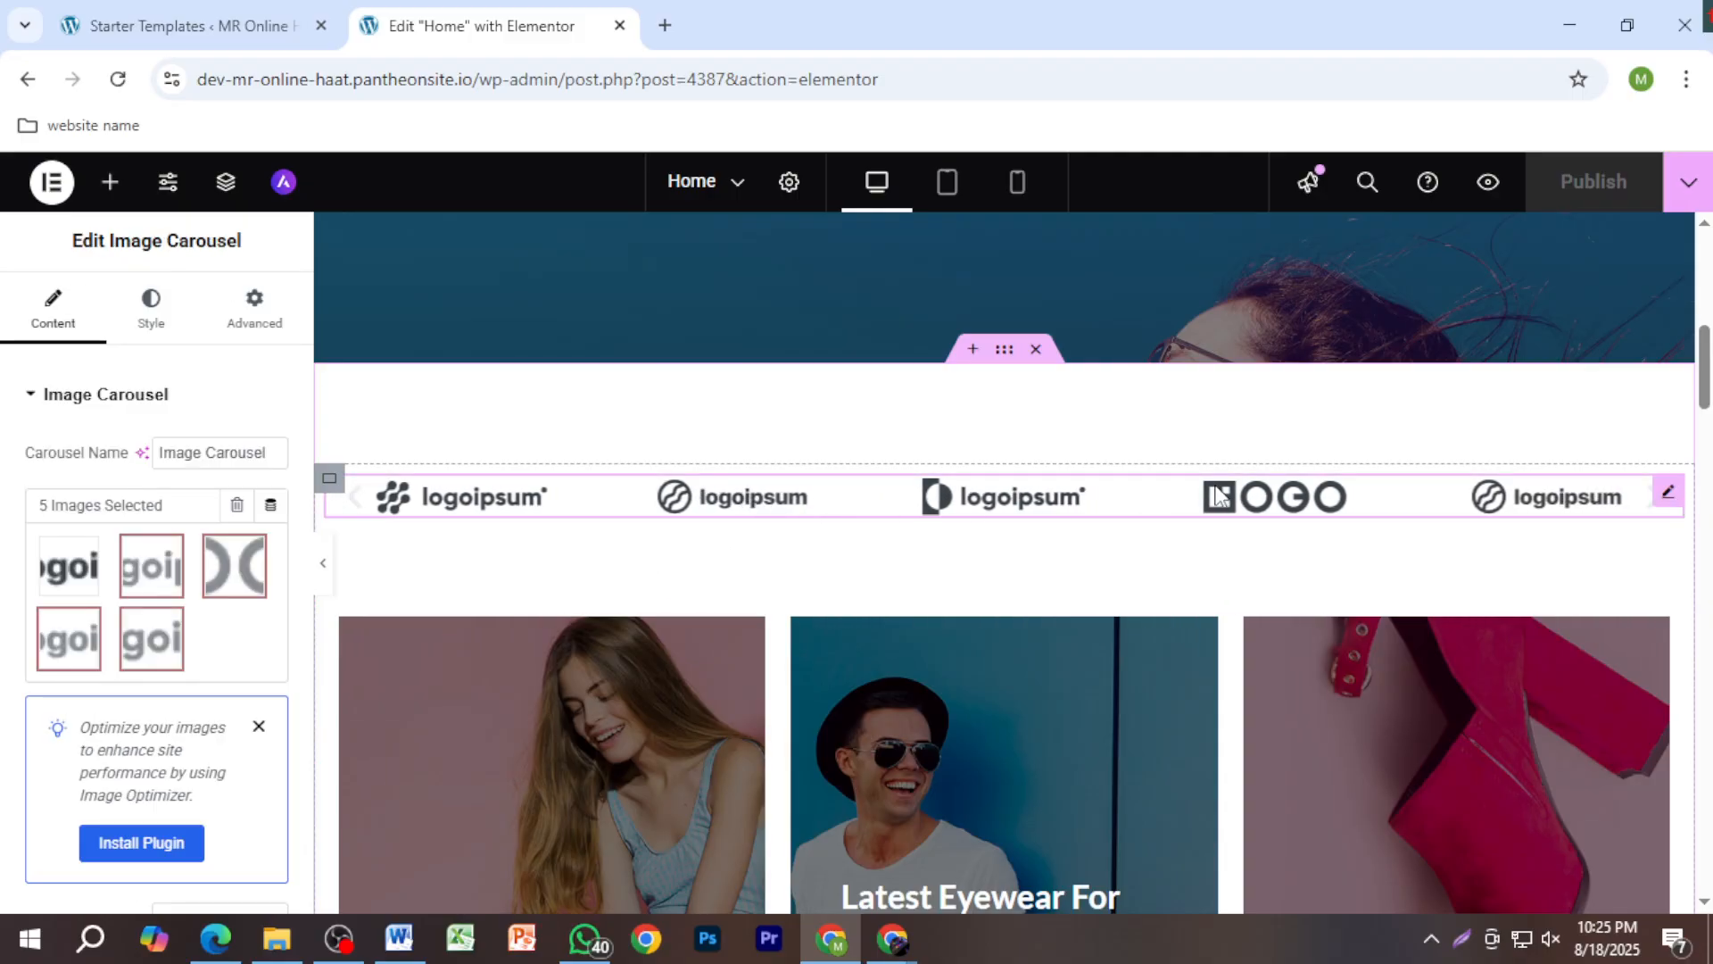
key(Delete)
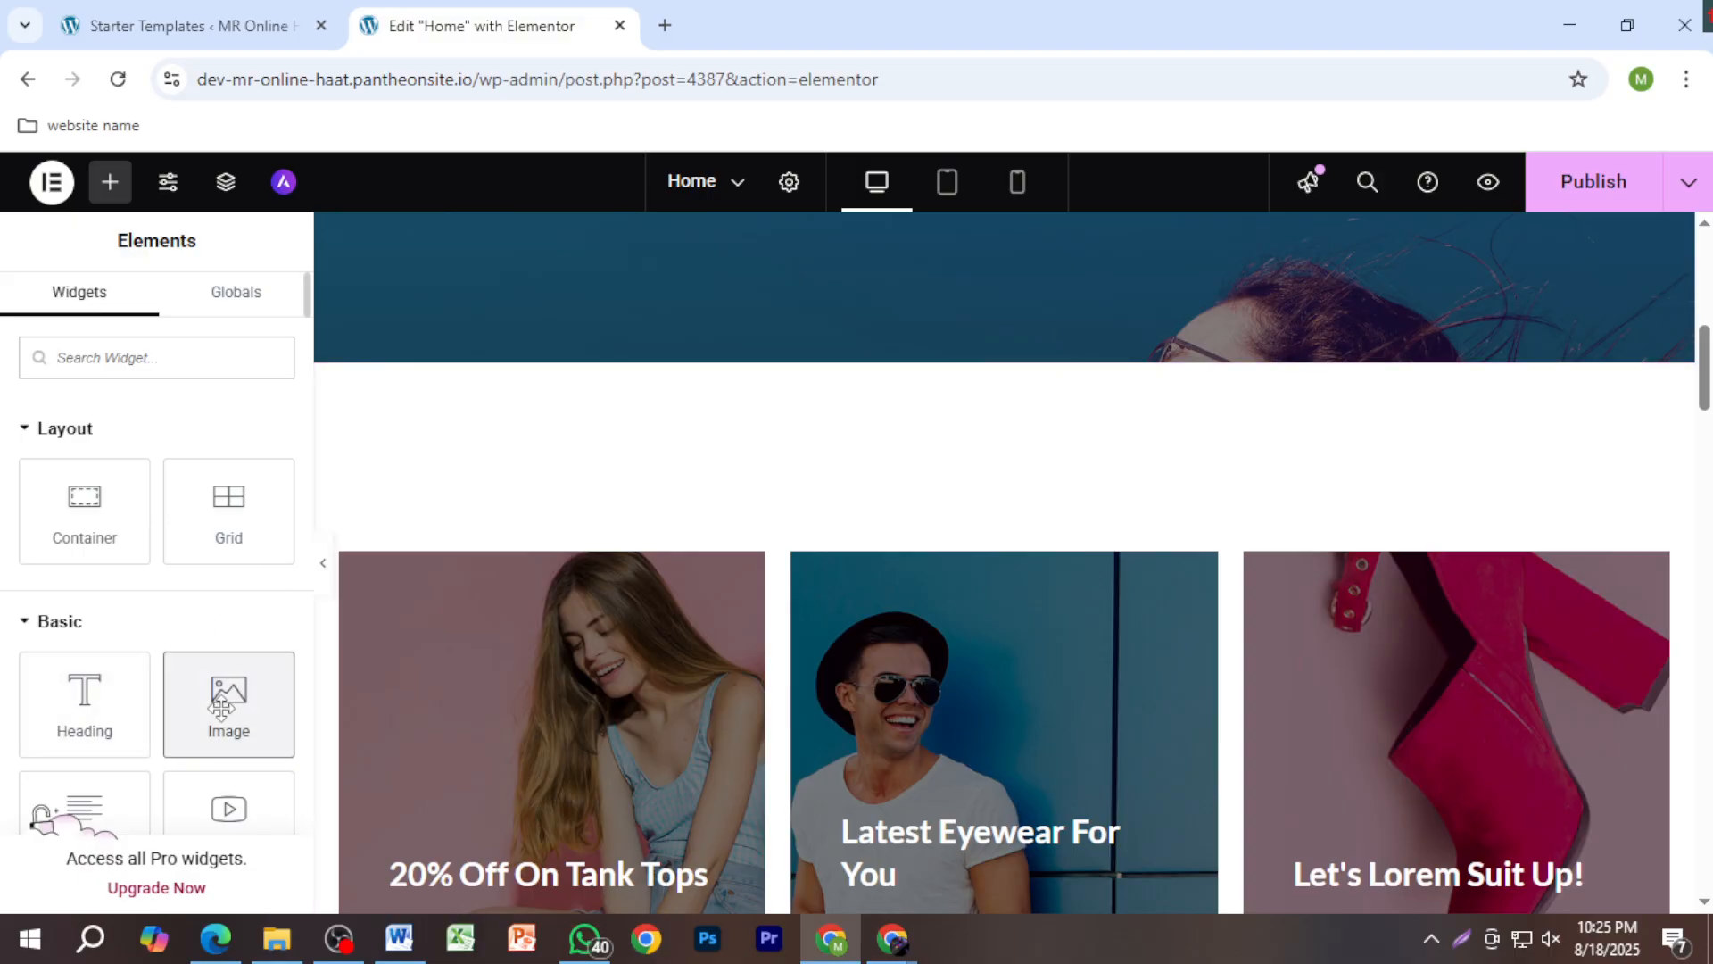
Step: Add an Image widget, browse the Media Library, then go to Upload files
click(228, 712)
click(164, 545)
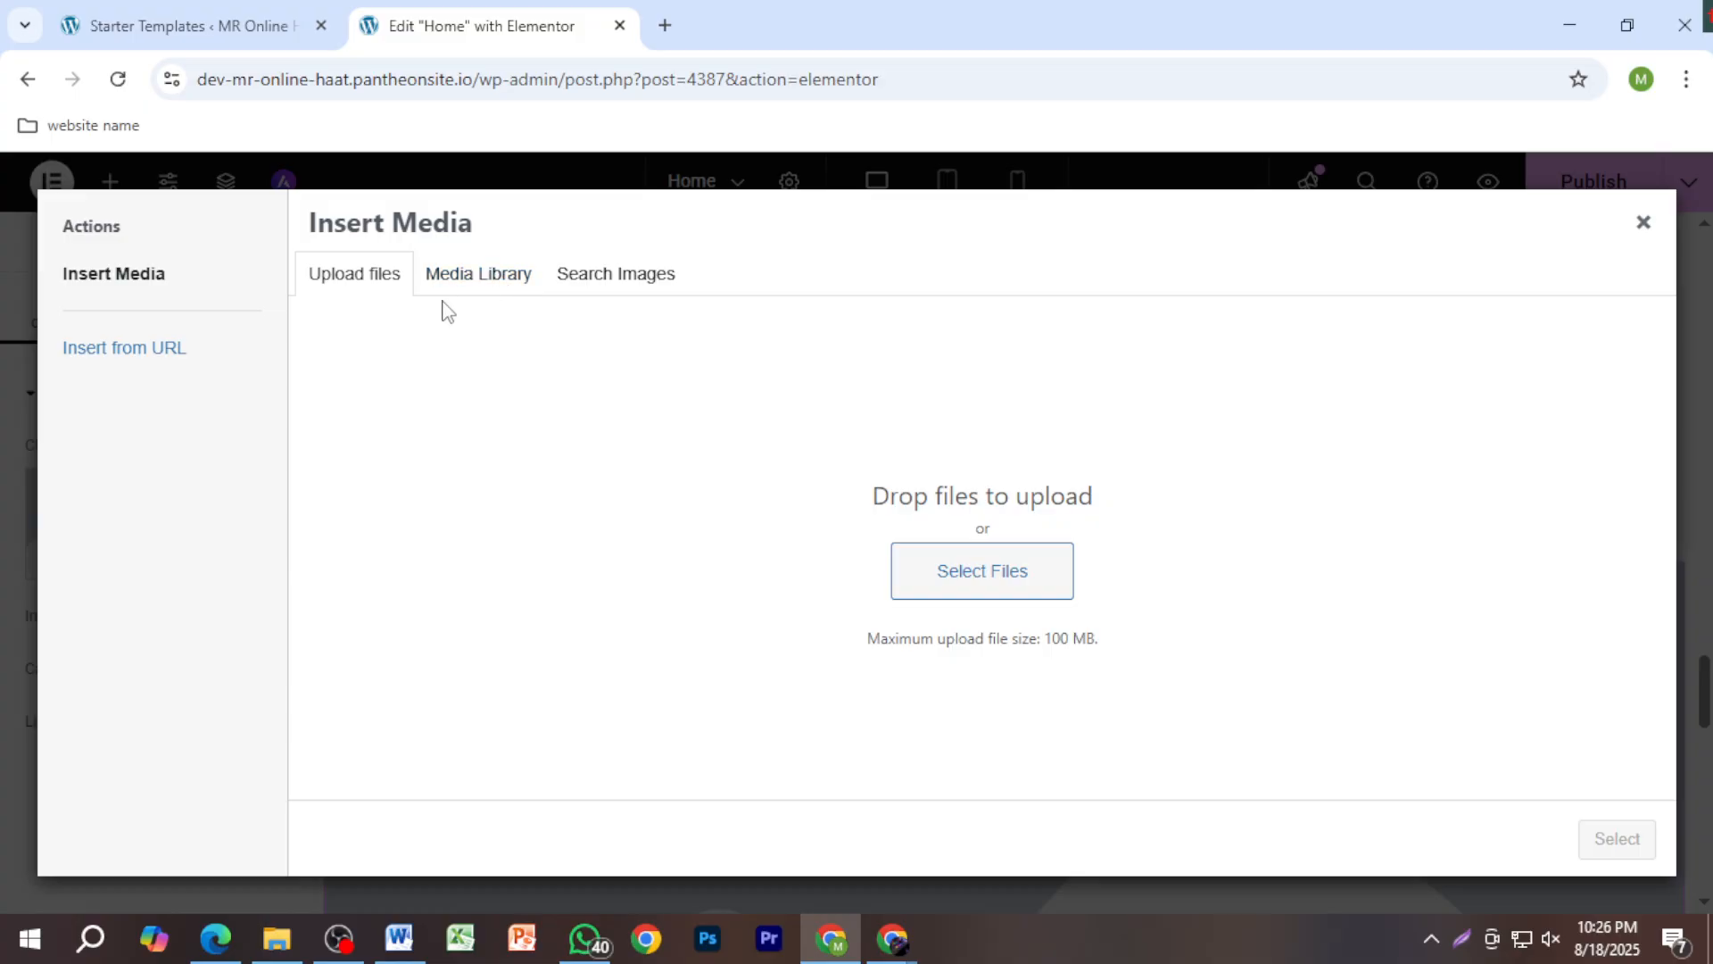
click(480, 279)
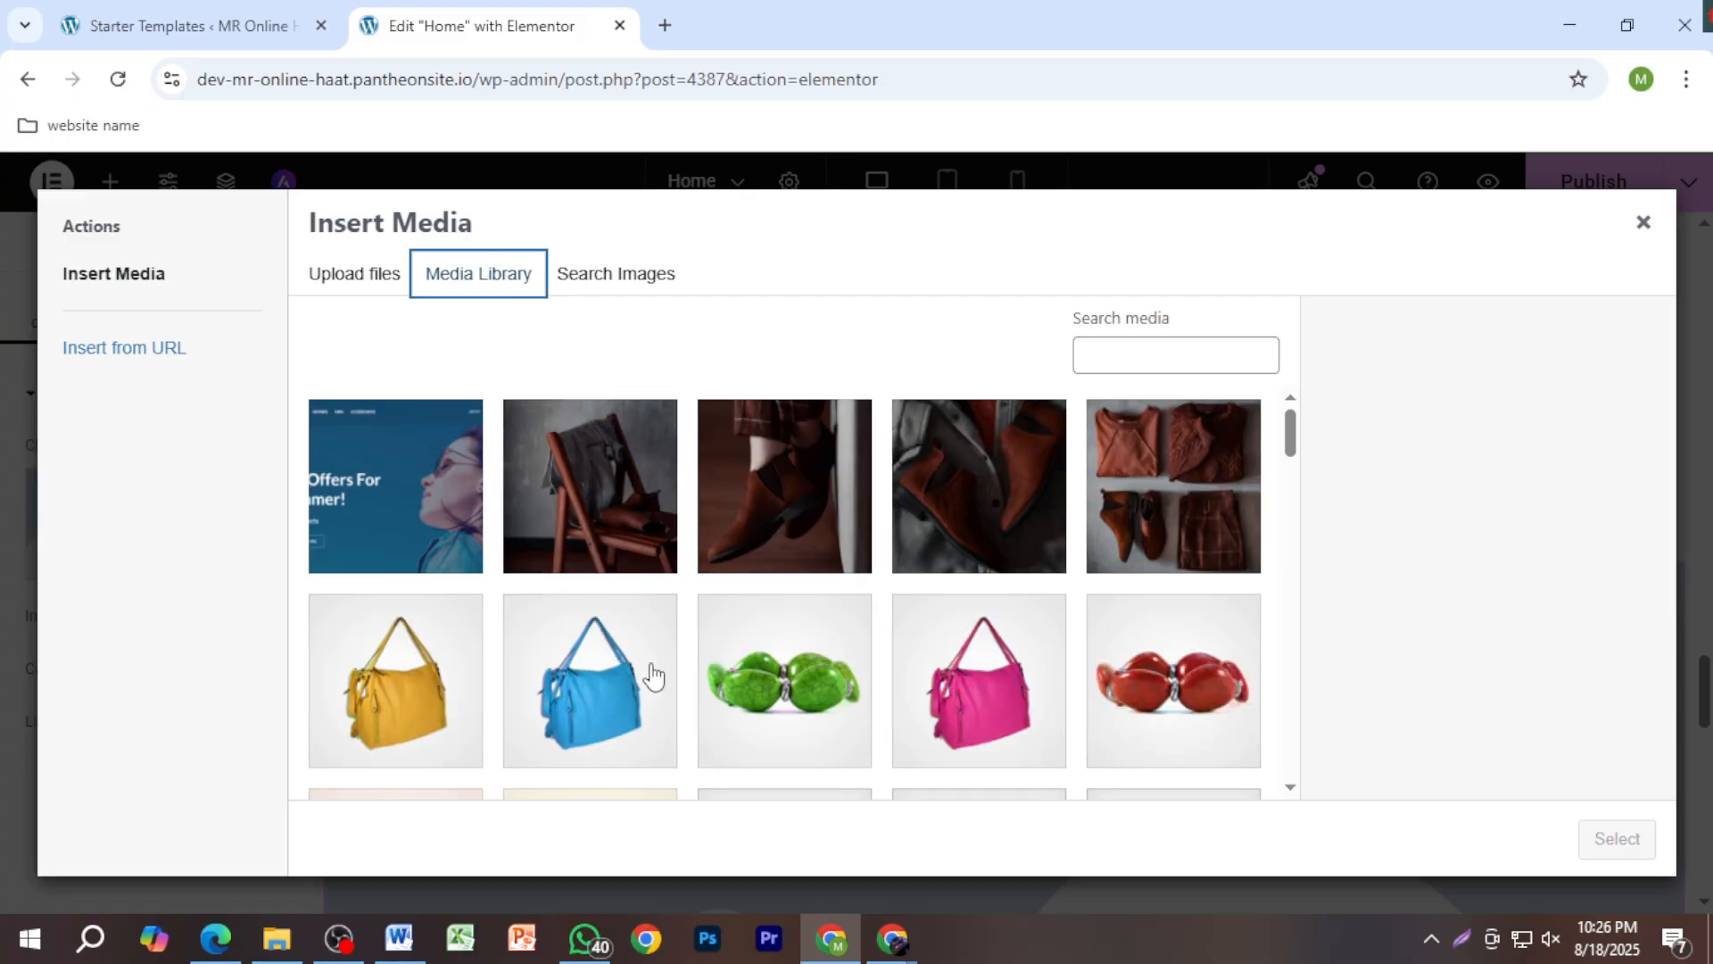
scroll(1216, 574, down, 3)
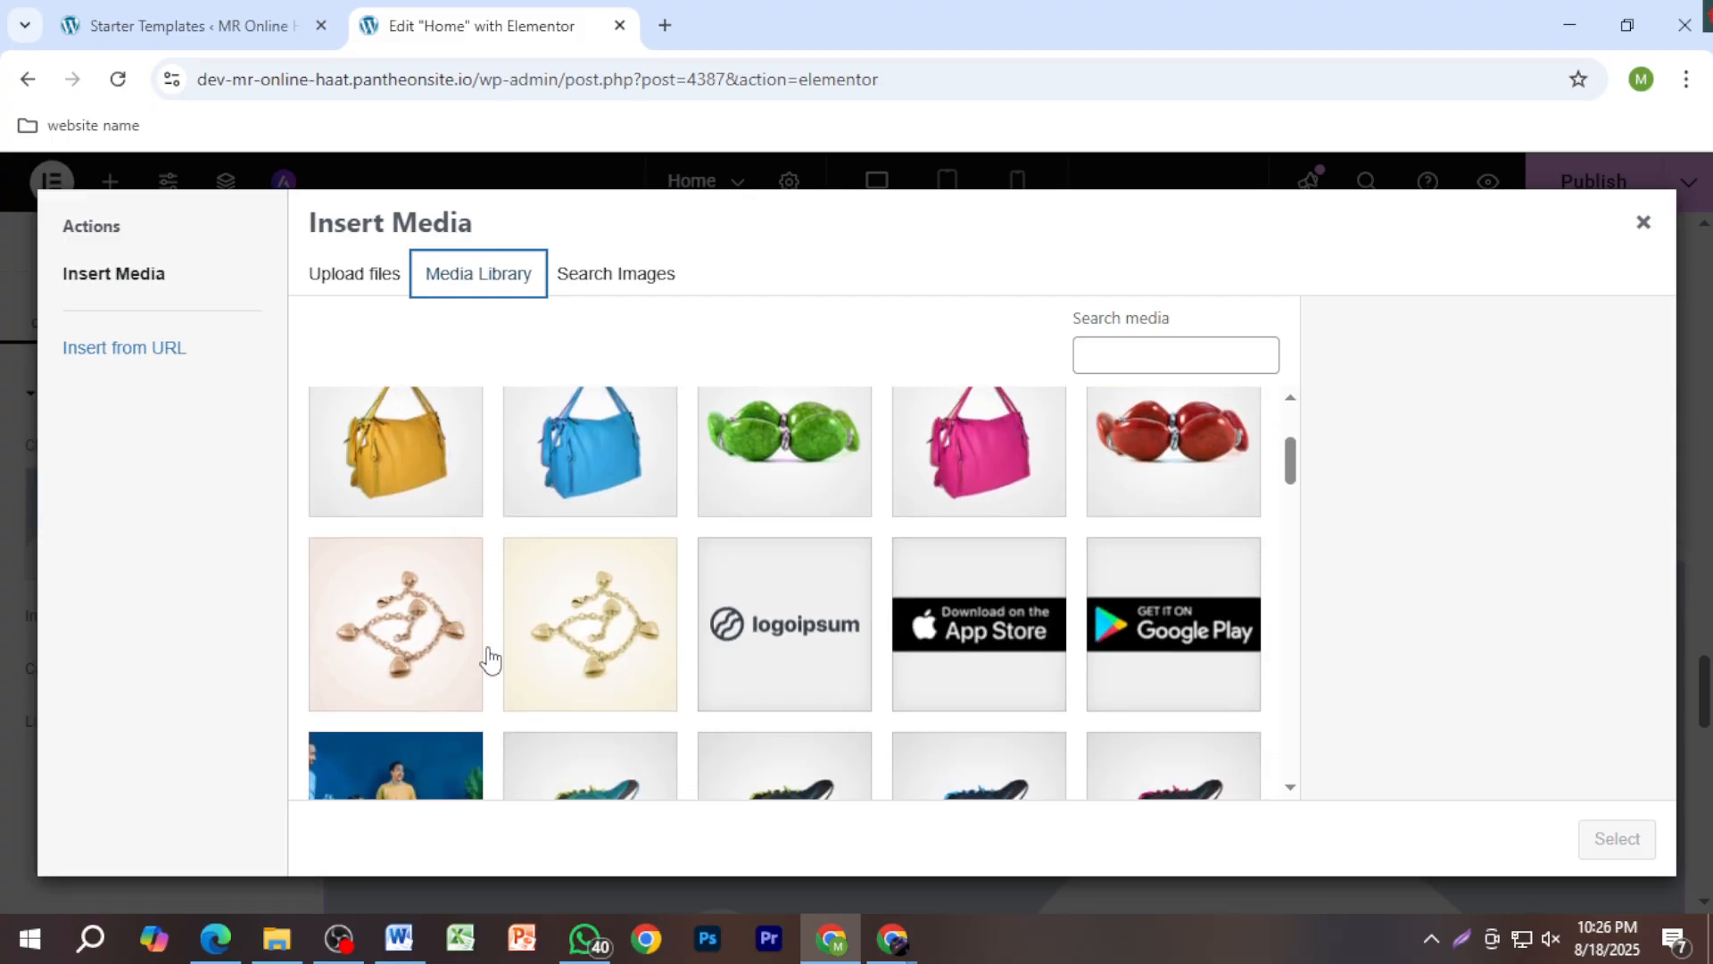
scroll(785, 623, down, 2)
scroll(983, 661, down, 7)
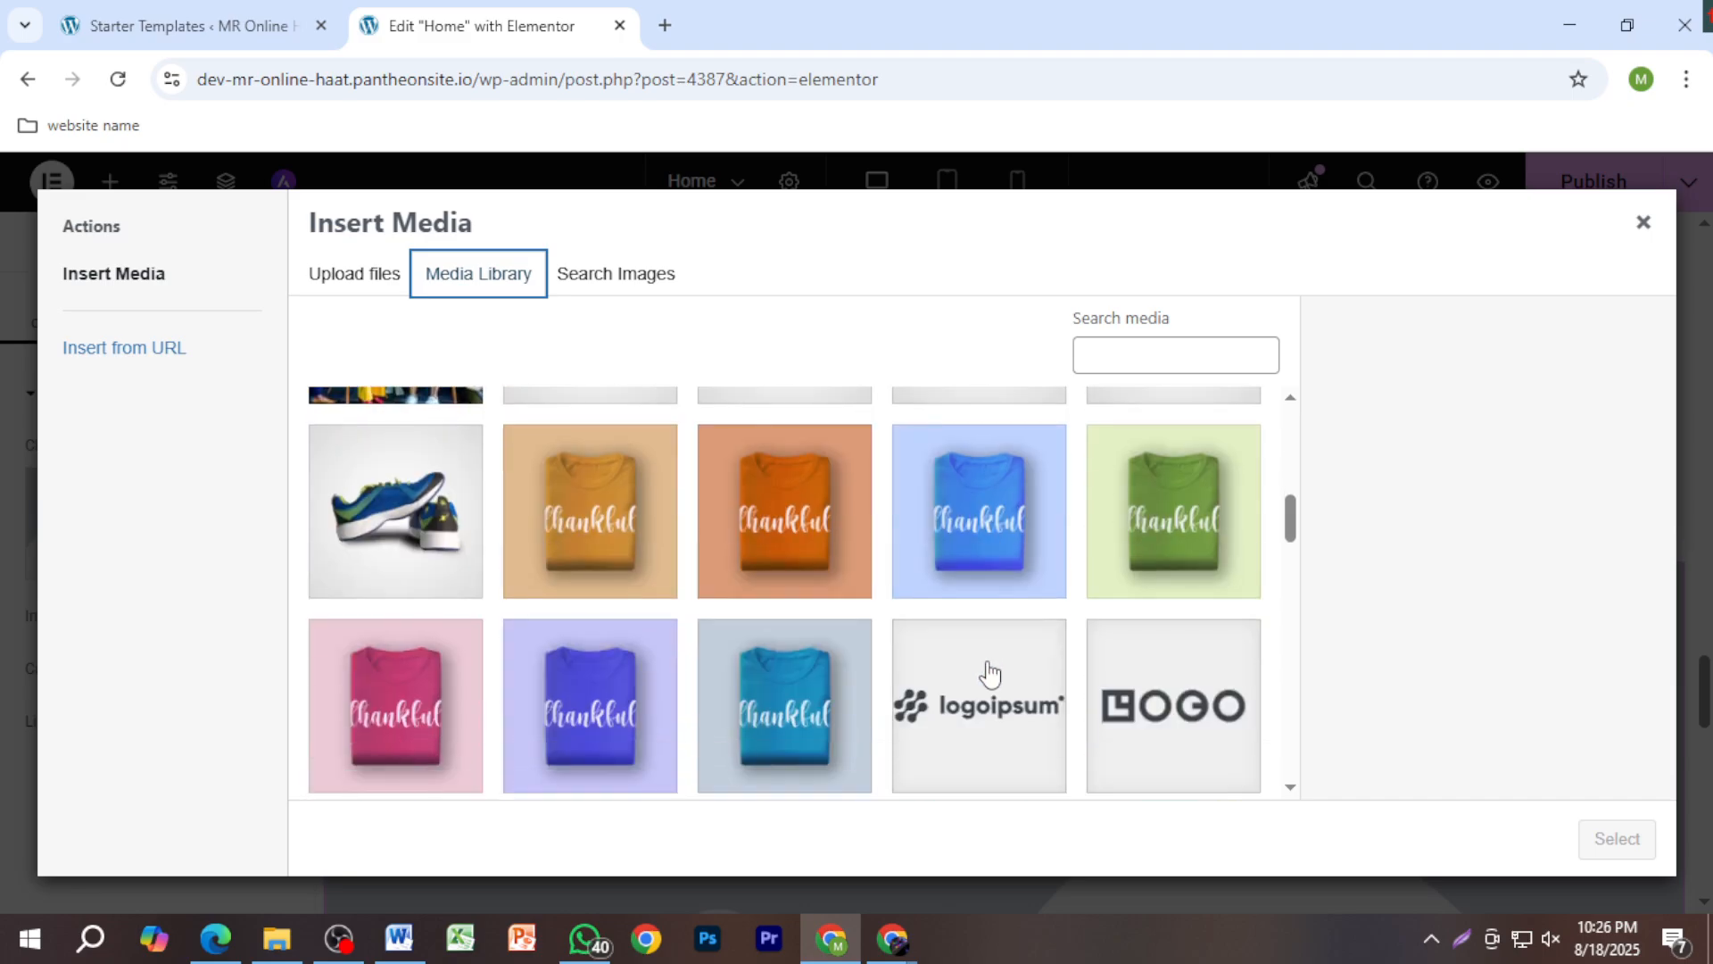
scroll(821, 662, up, 10)
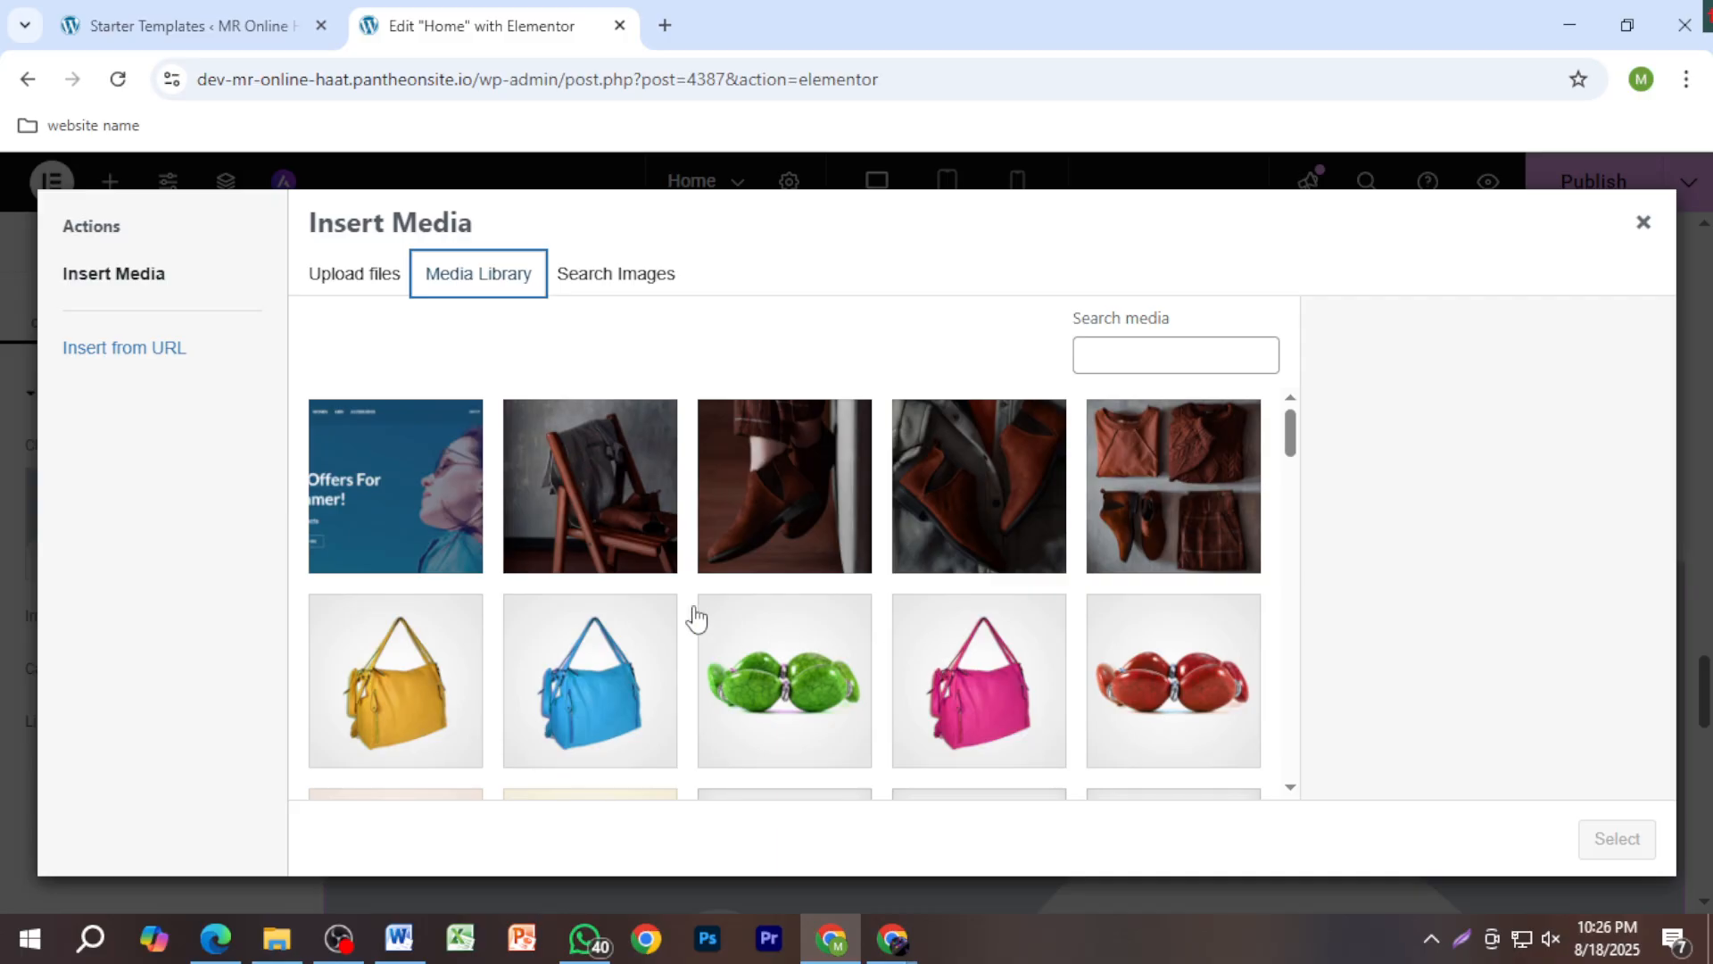
click(386, 277)
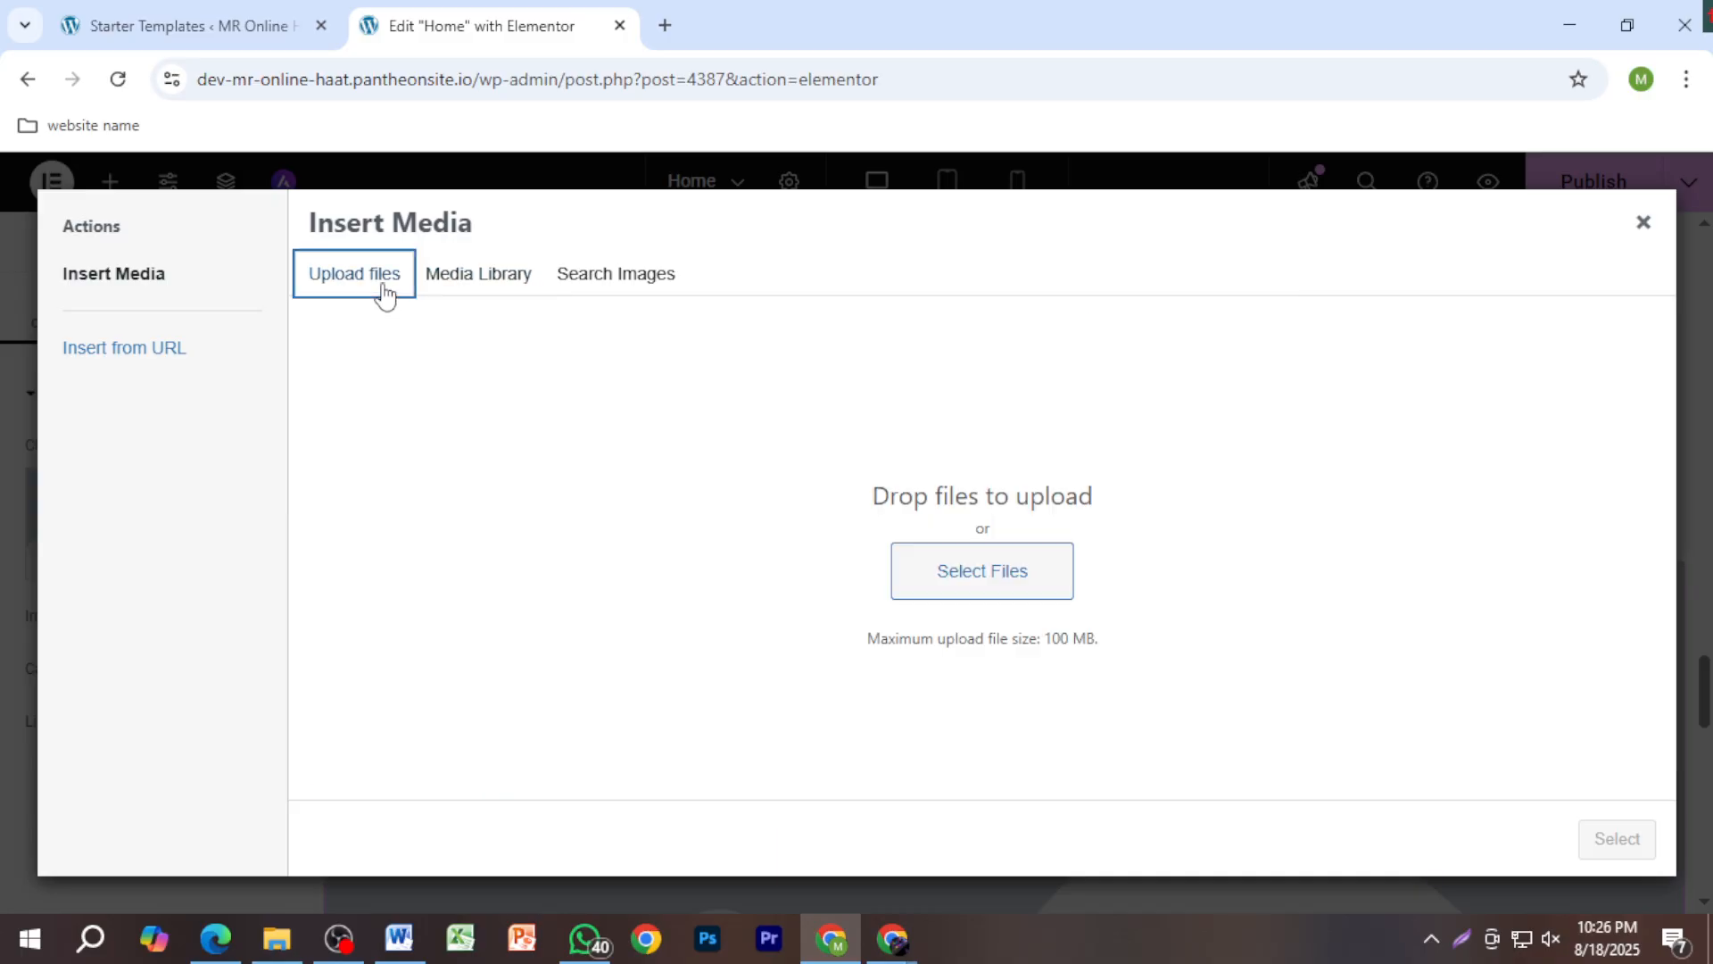
Step: Search the Desktop and Downloads folders for an image to upload
click(950, 578)
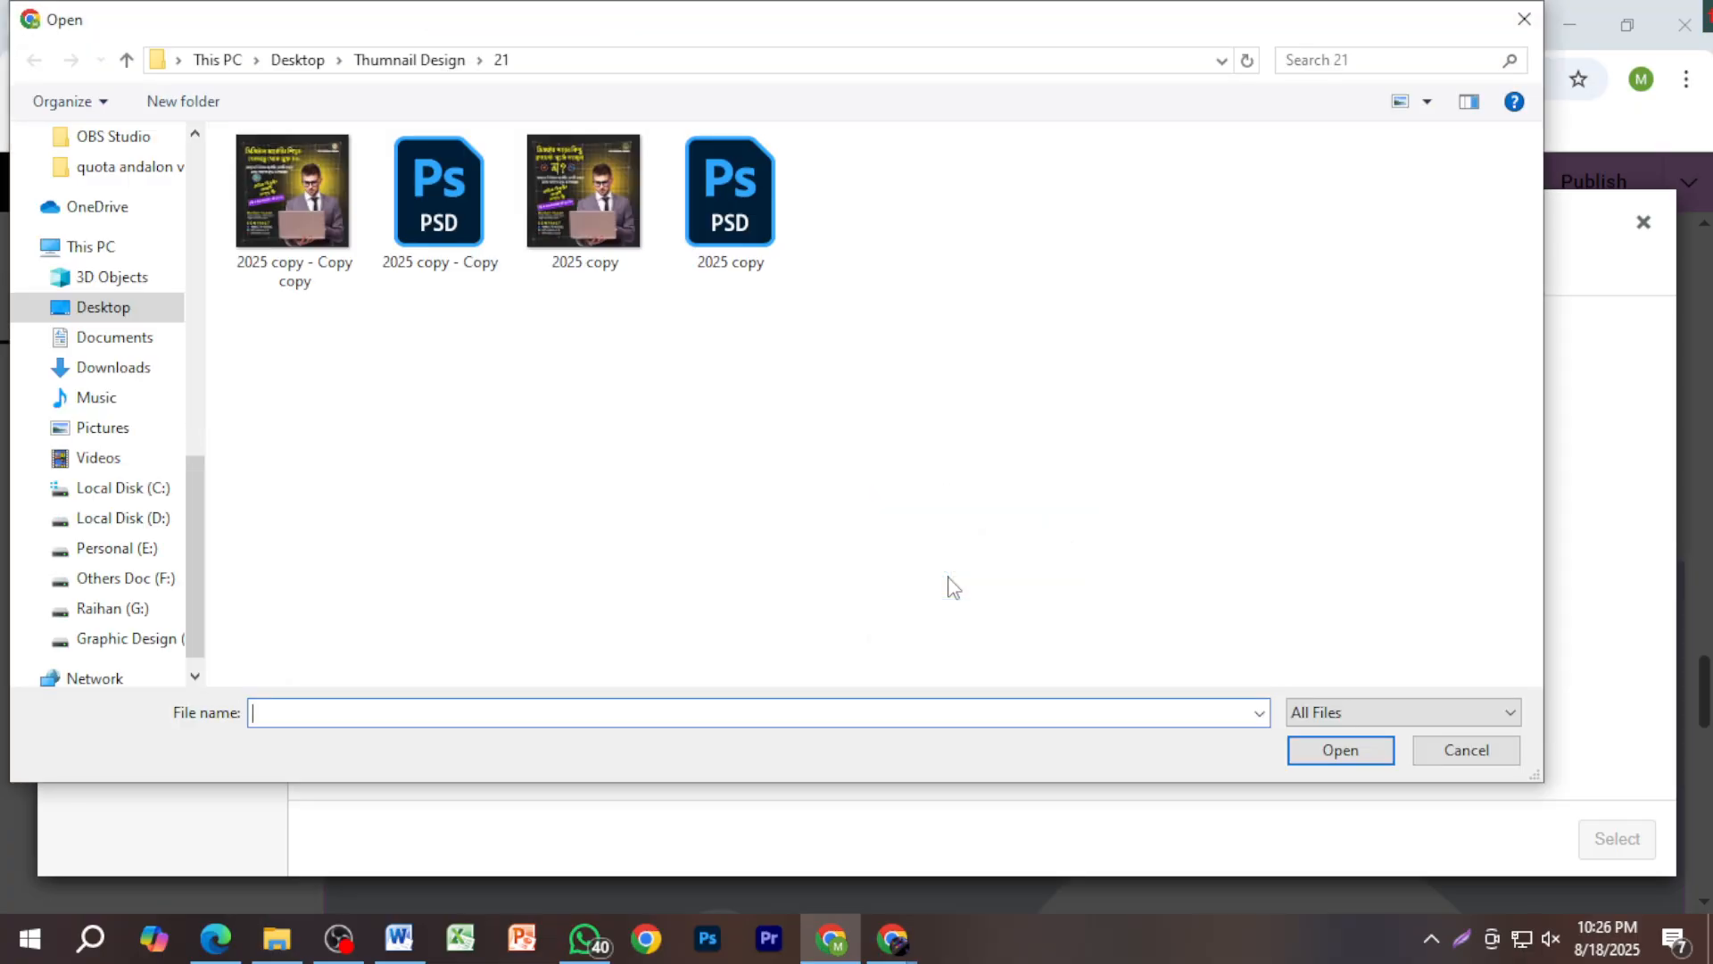
click(147, 311)
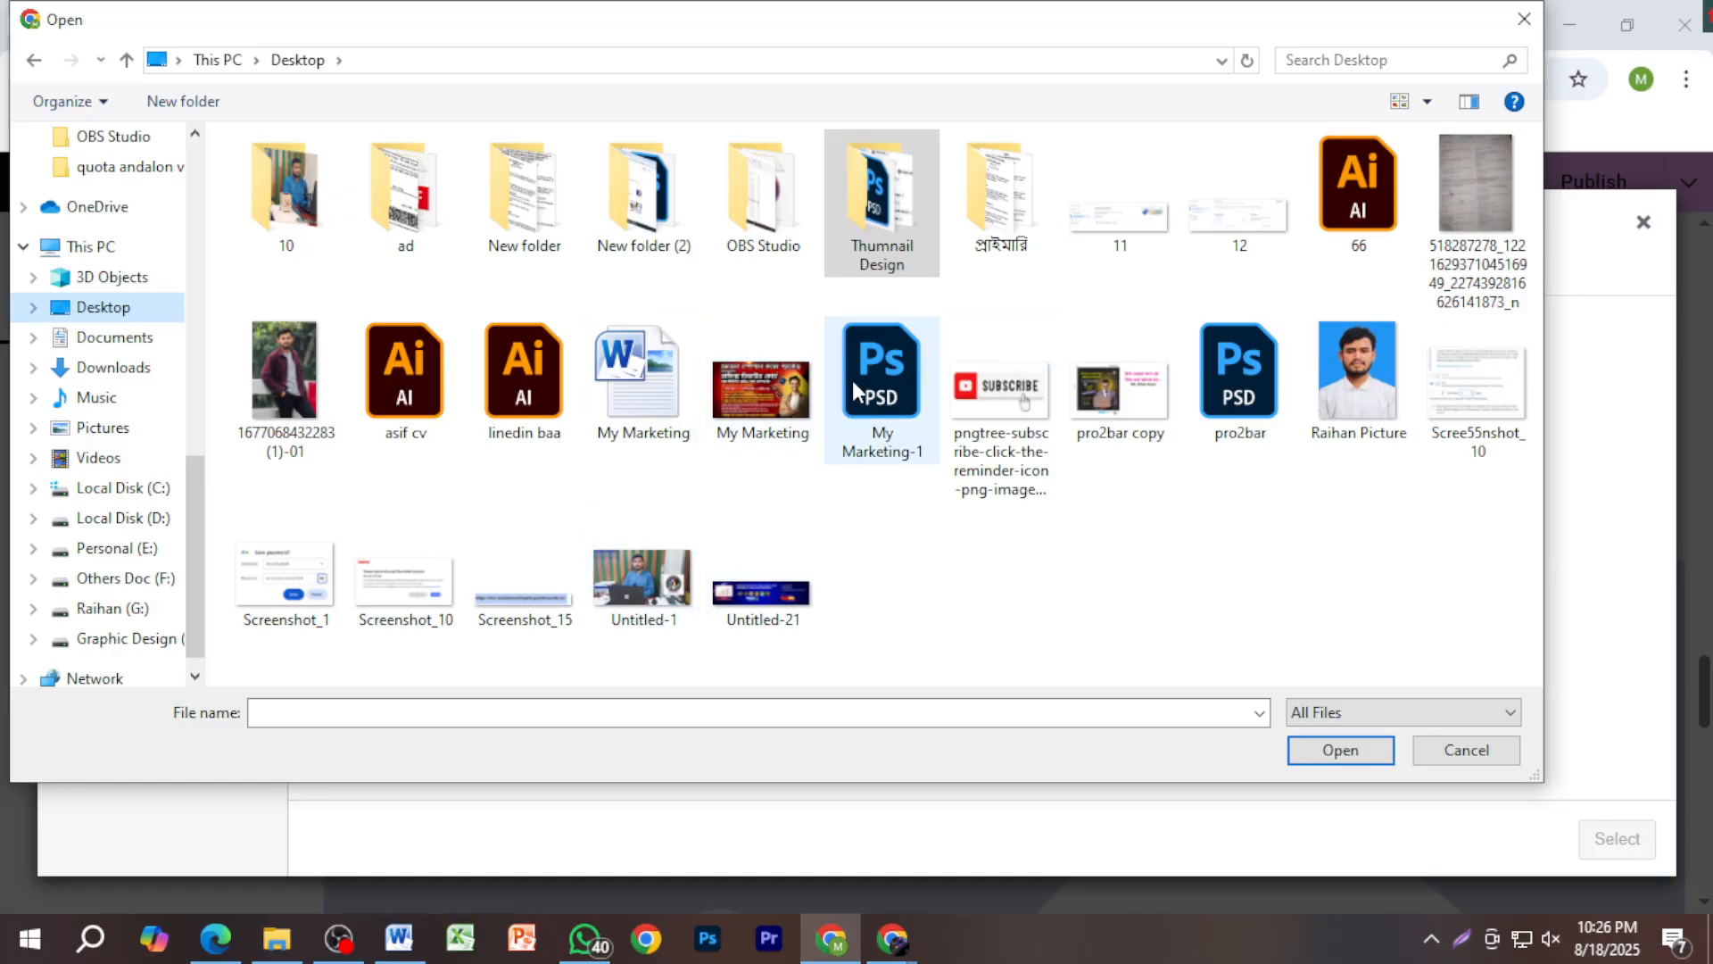
click(113, 367)
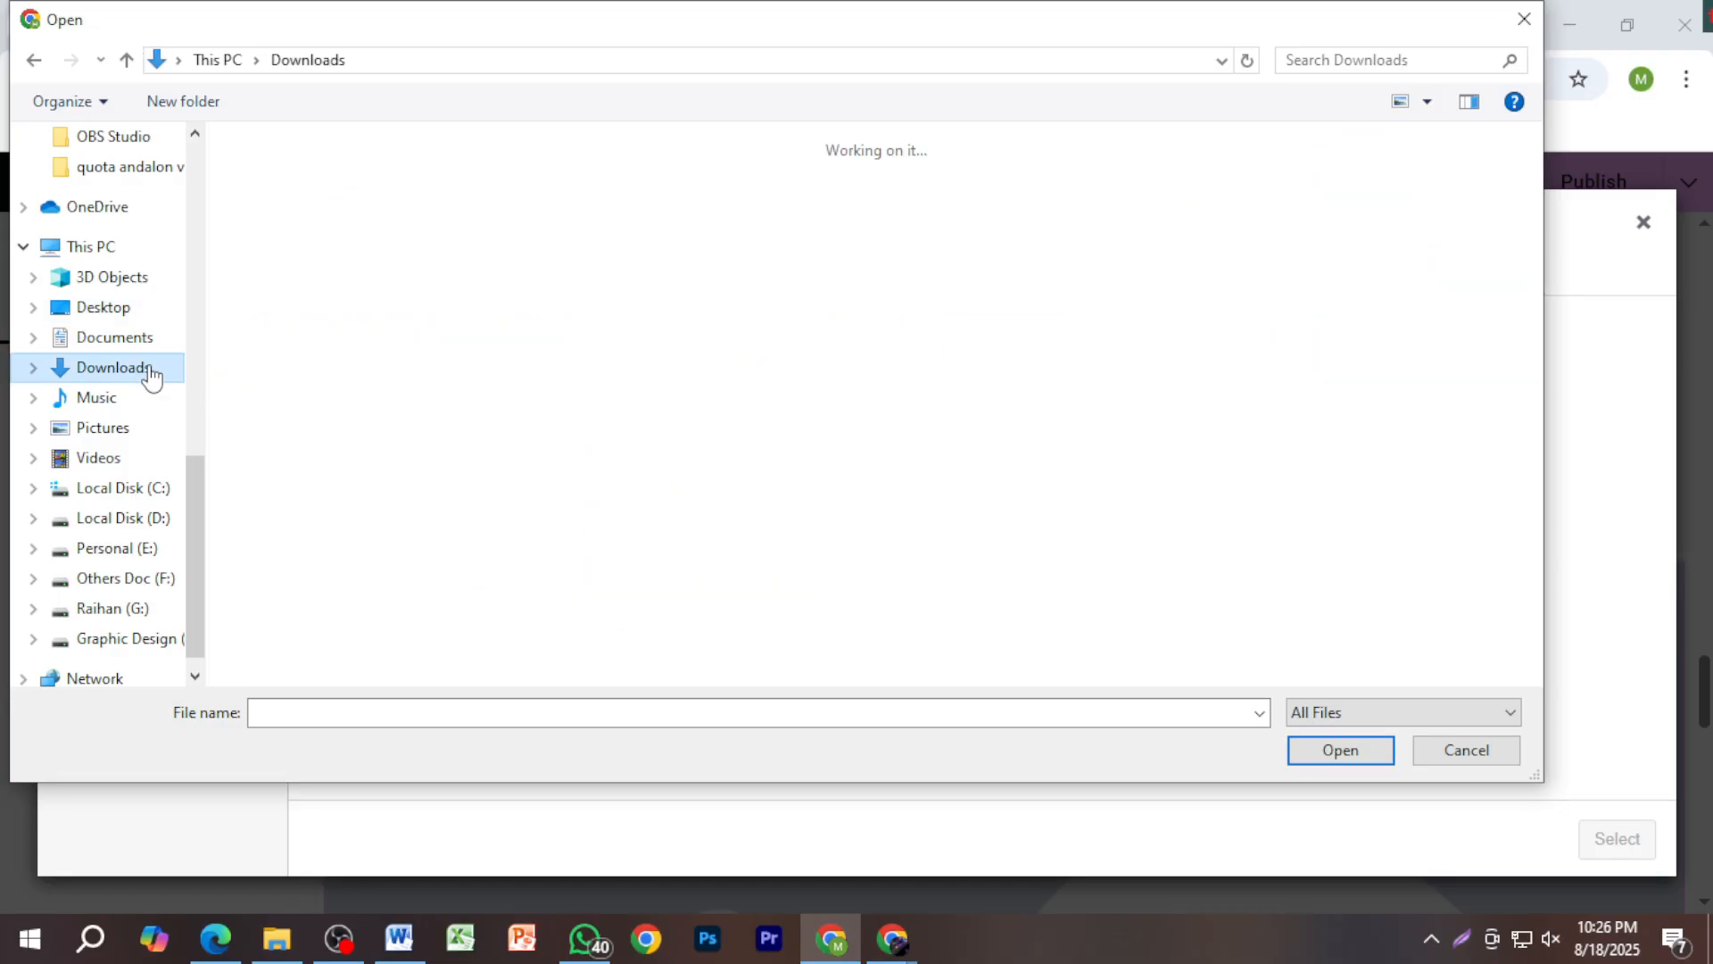
scroll(687, 562, down, 15)
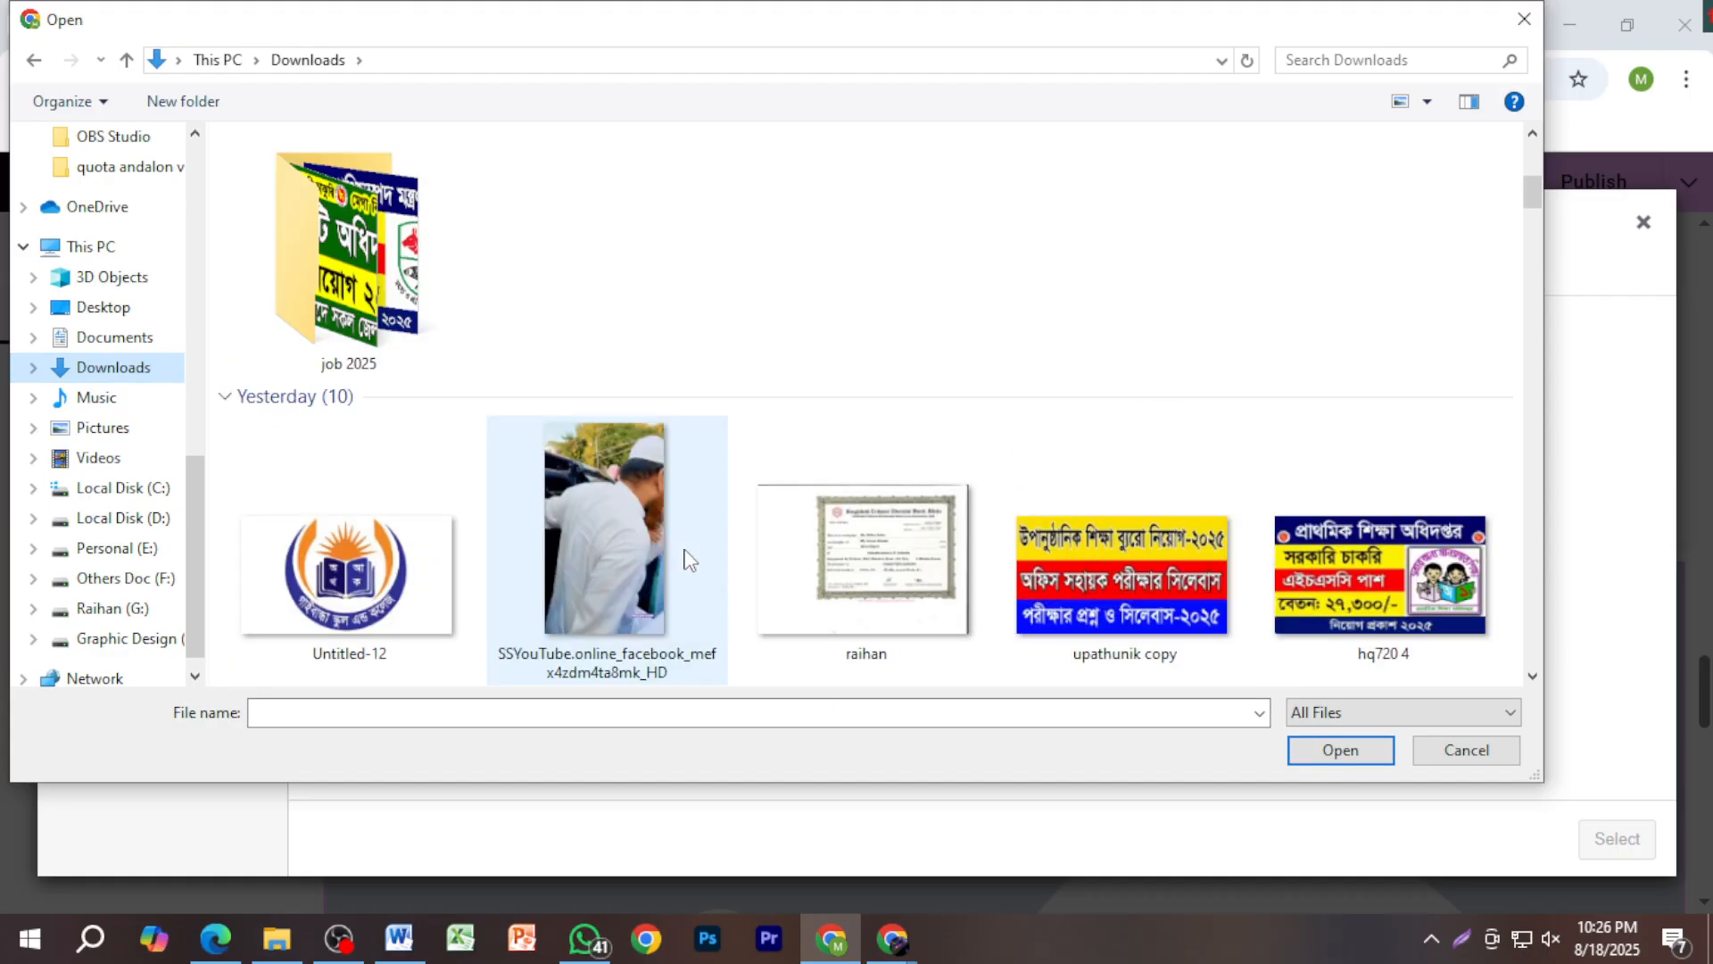
scroll(687, 562, down, 5)
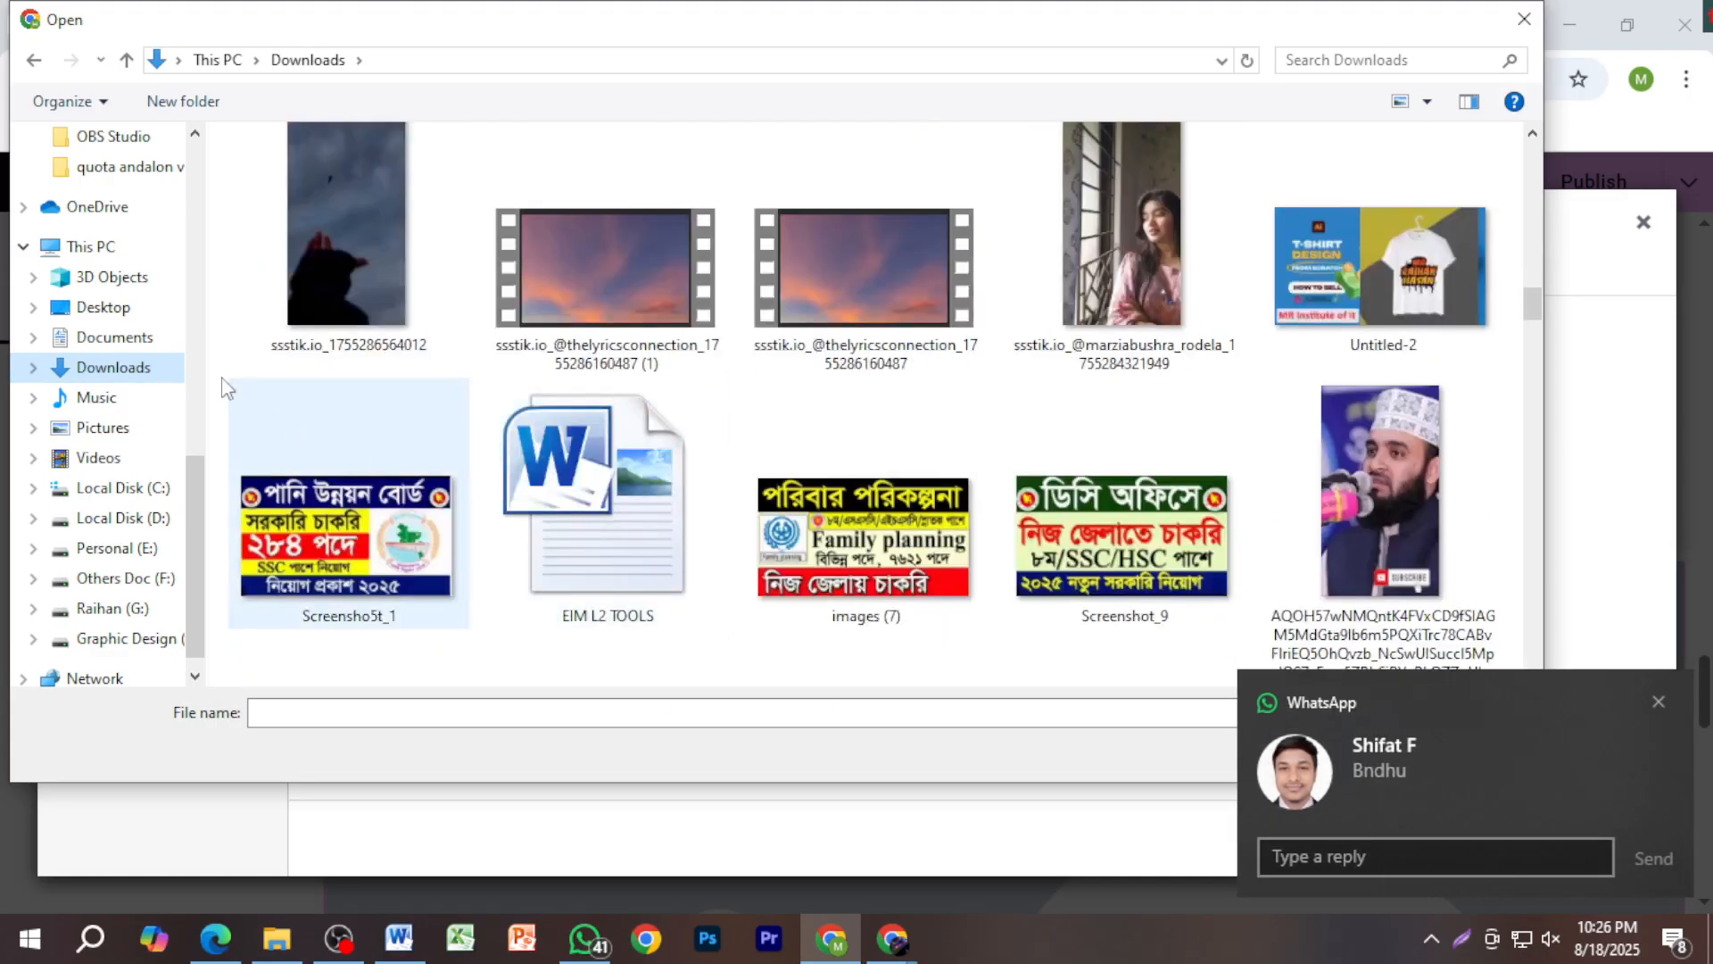
click(116, 307)
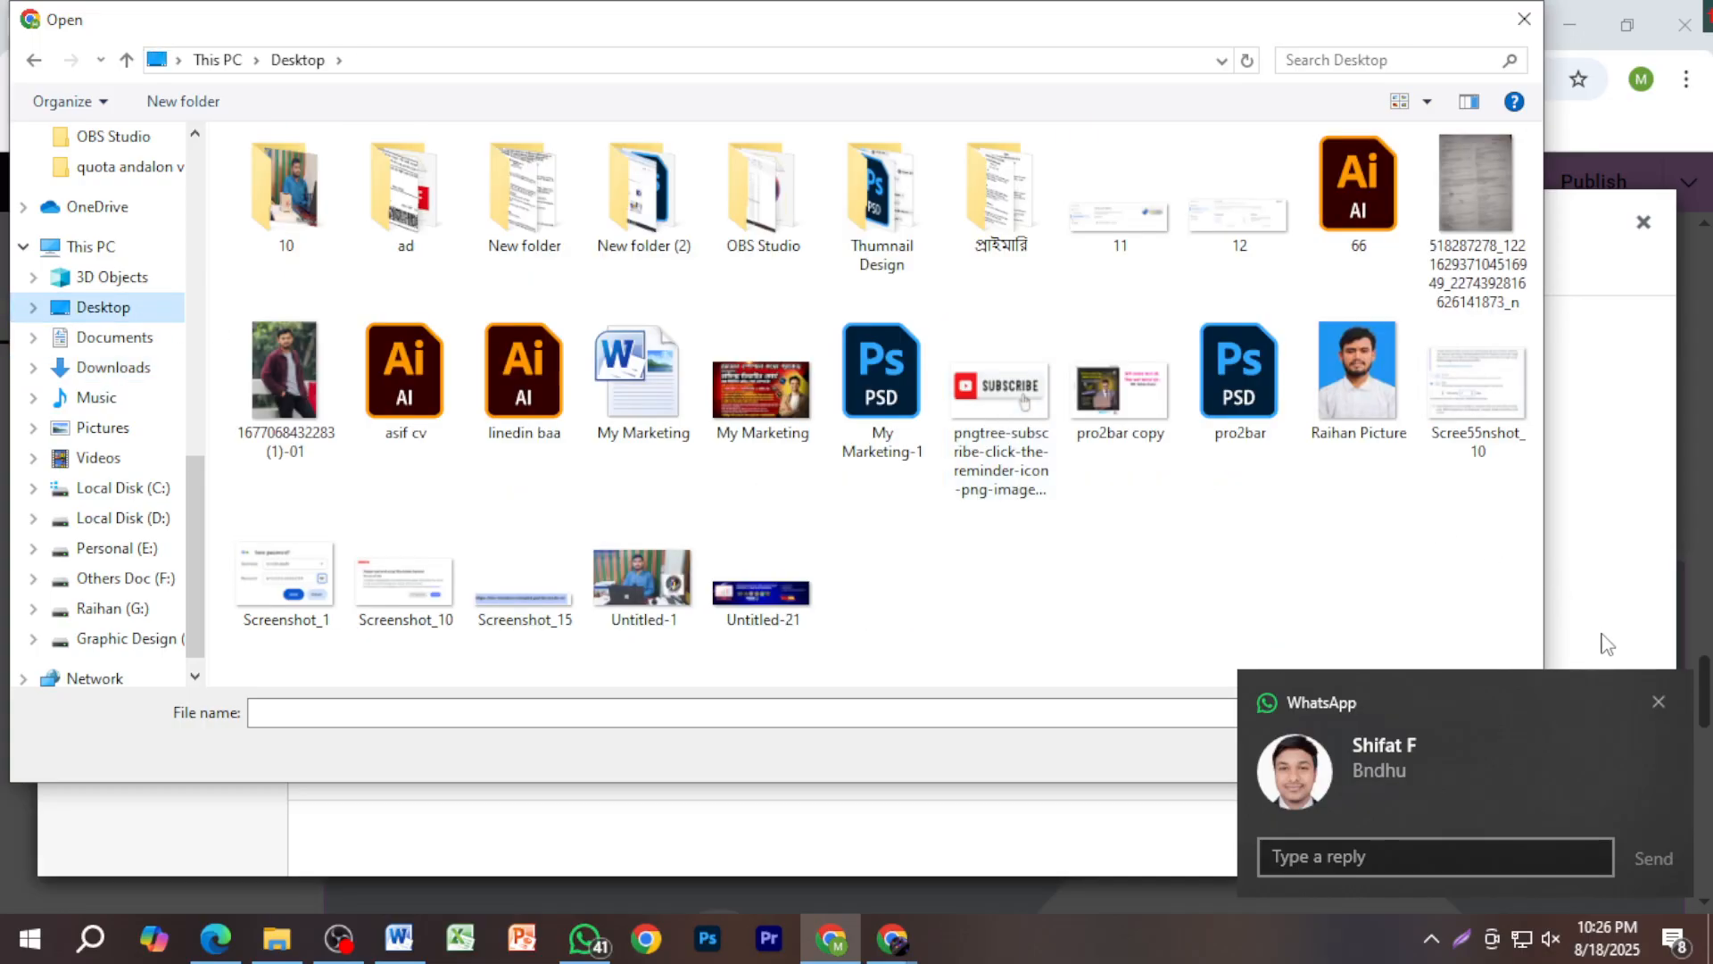
click(1658, 703)
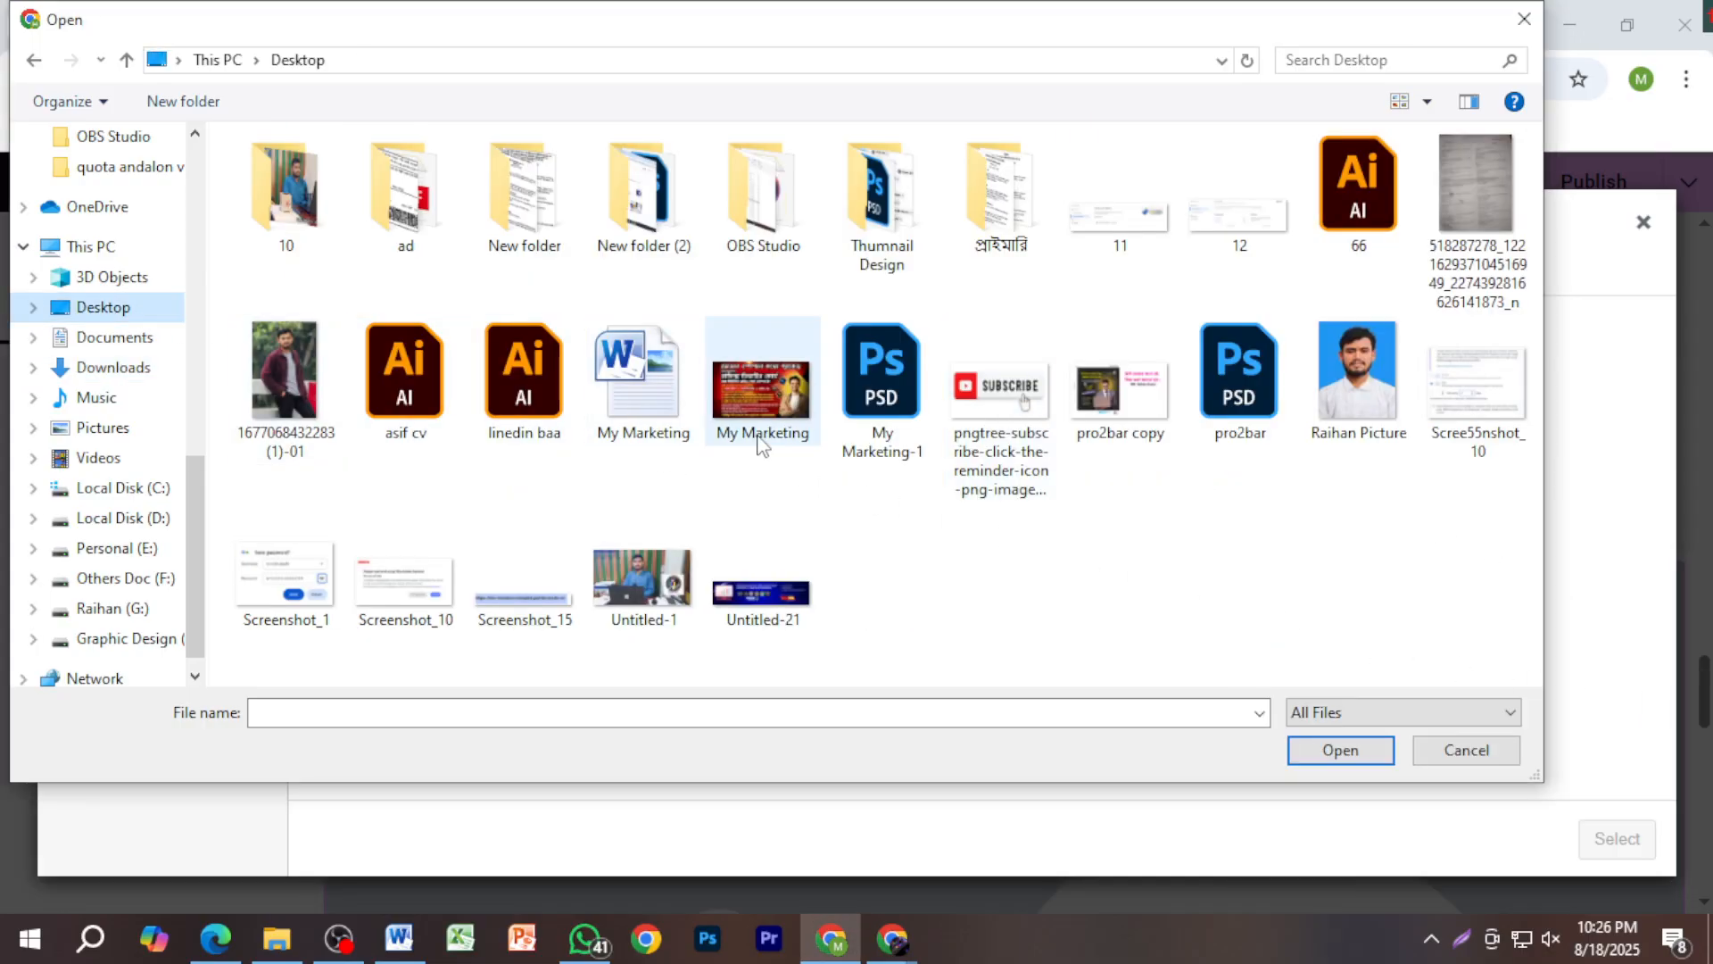
click(685, 592)
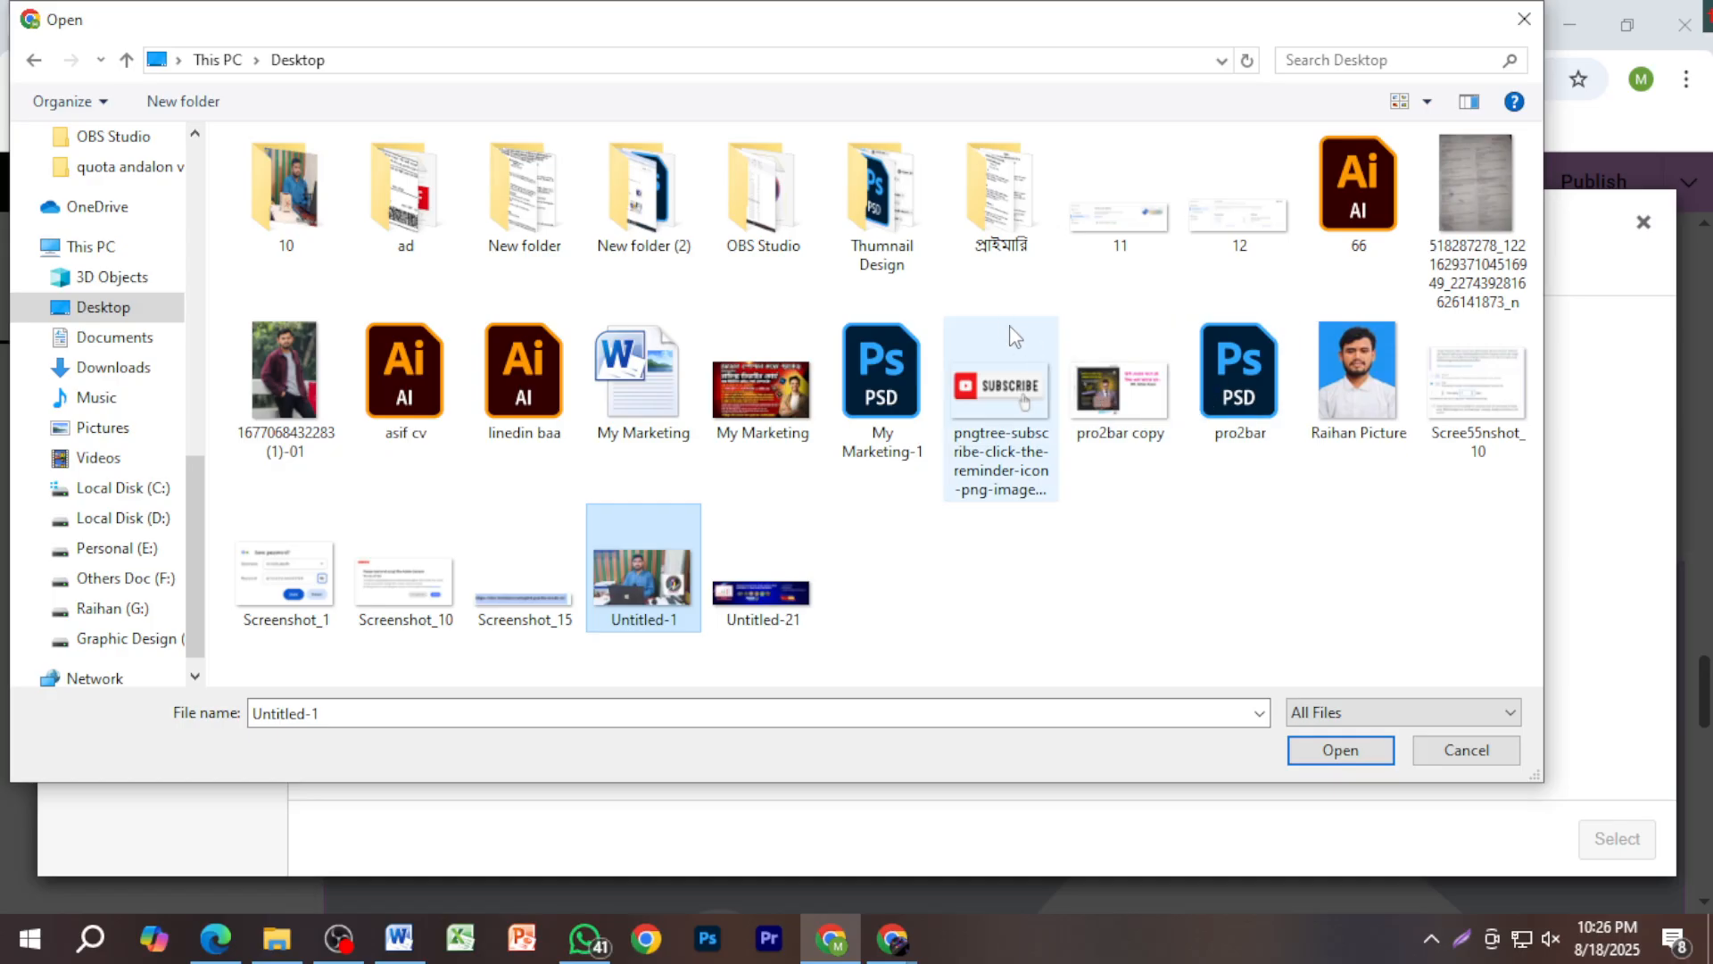
click(1659, 653)
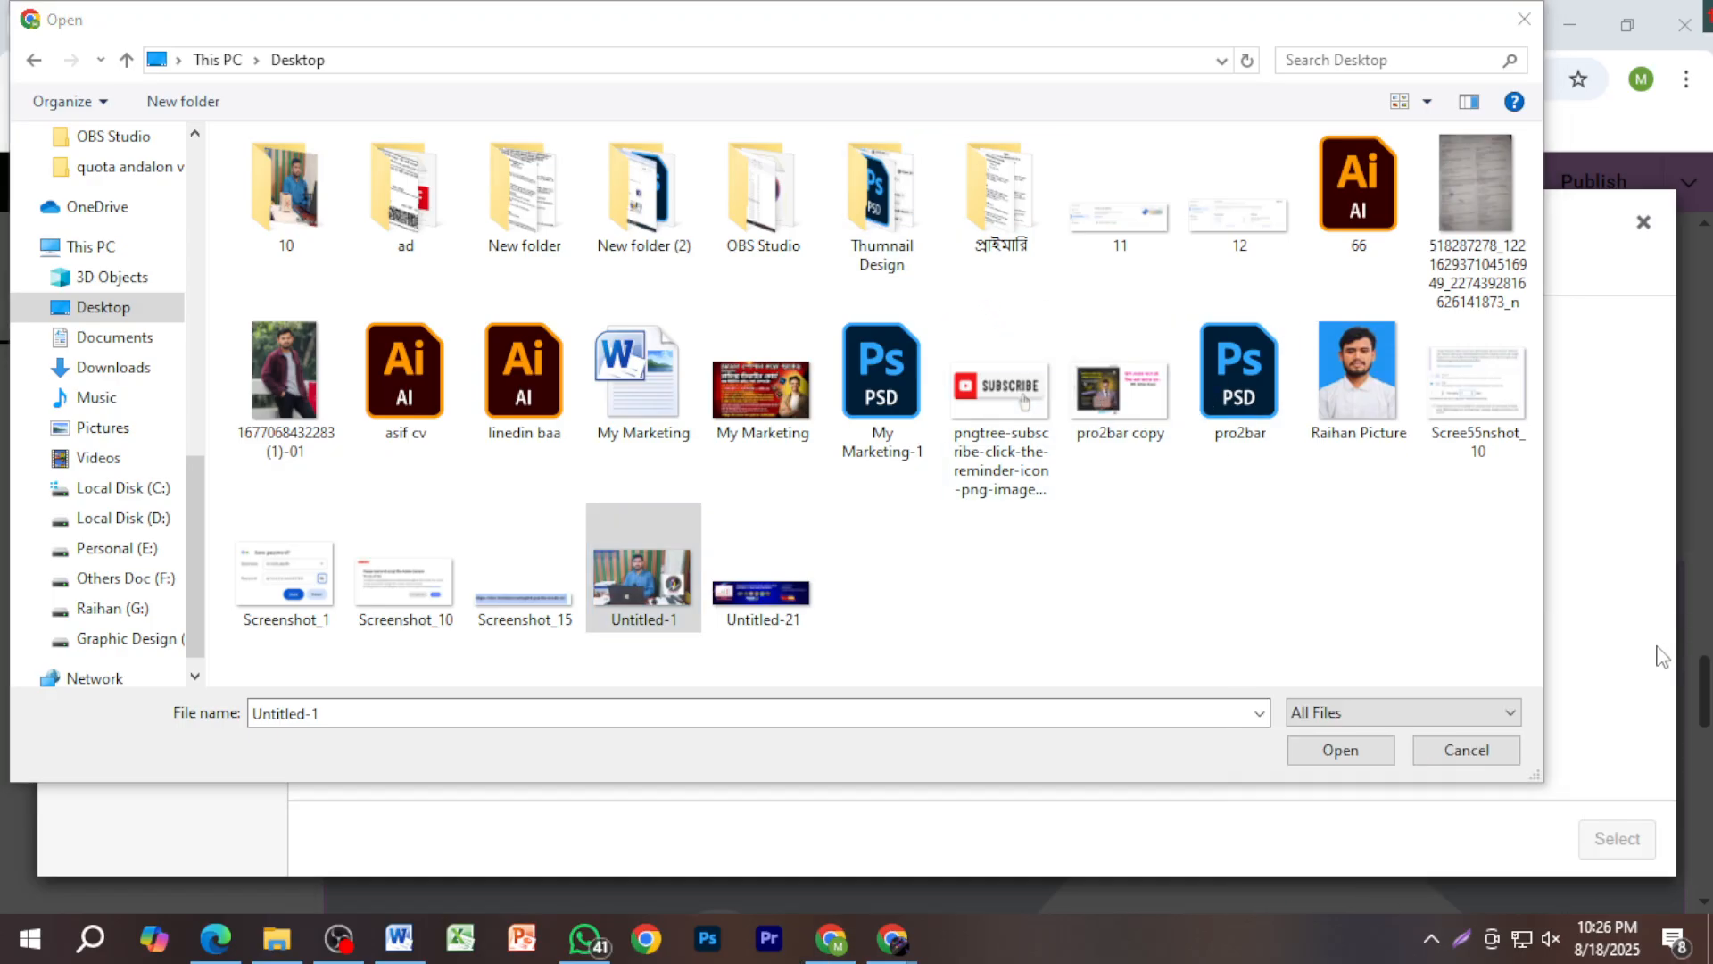
Step: Upload logo from Graphic Design (H:) > MR job Information
double_click(857, 241)
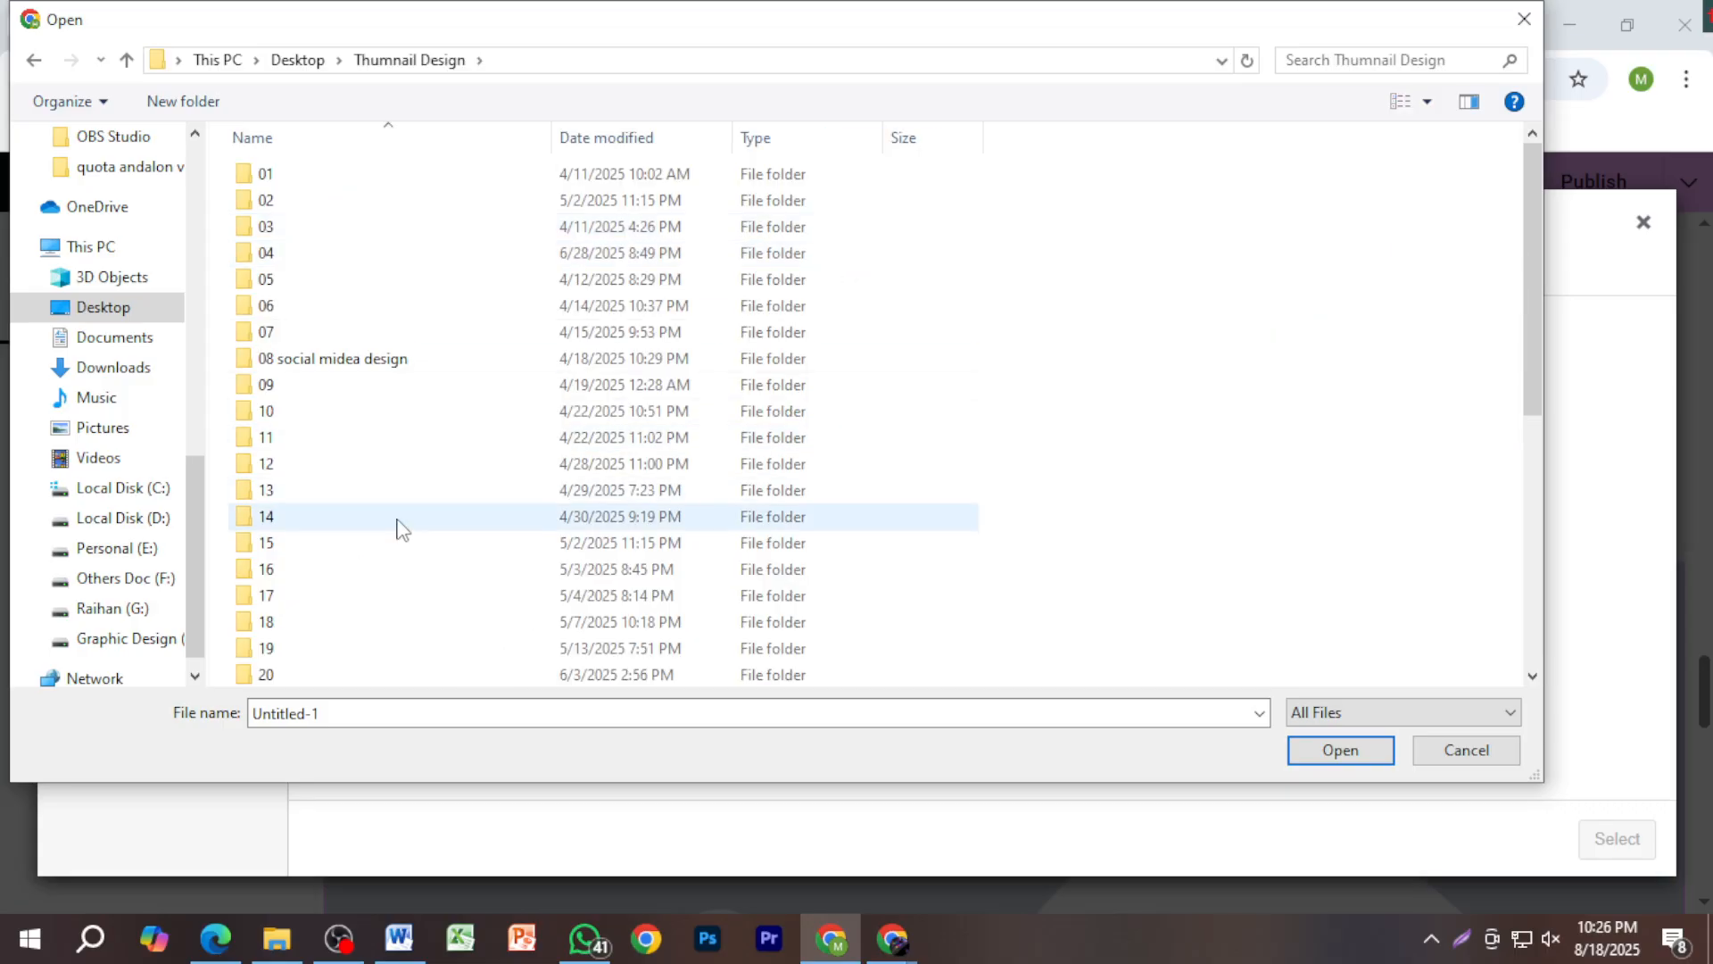
scroll(393, 526, down, 2)
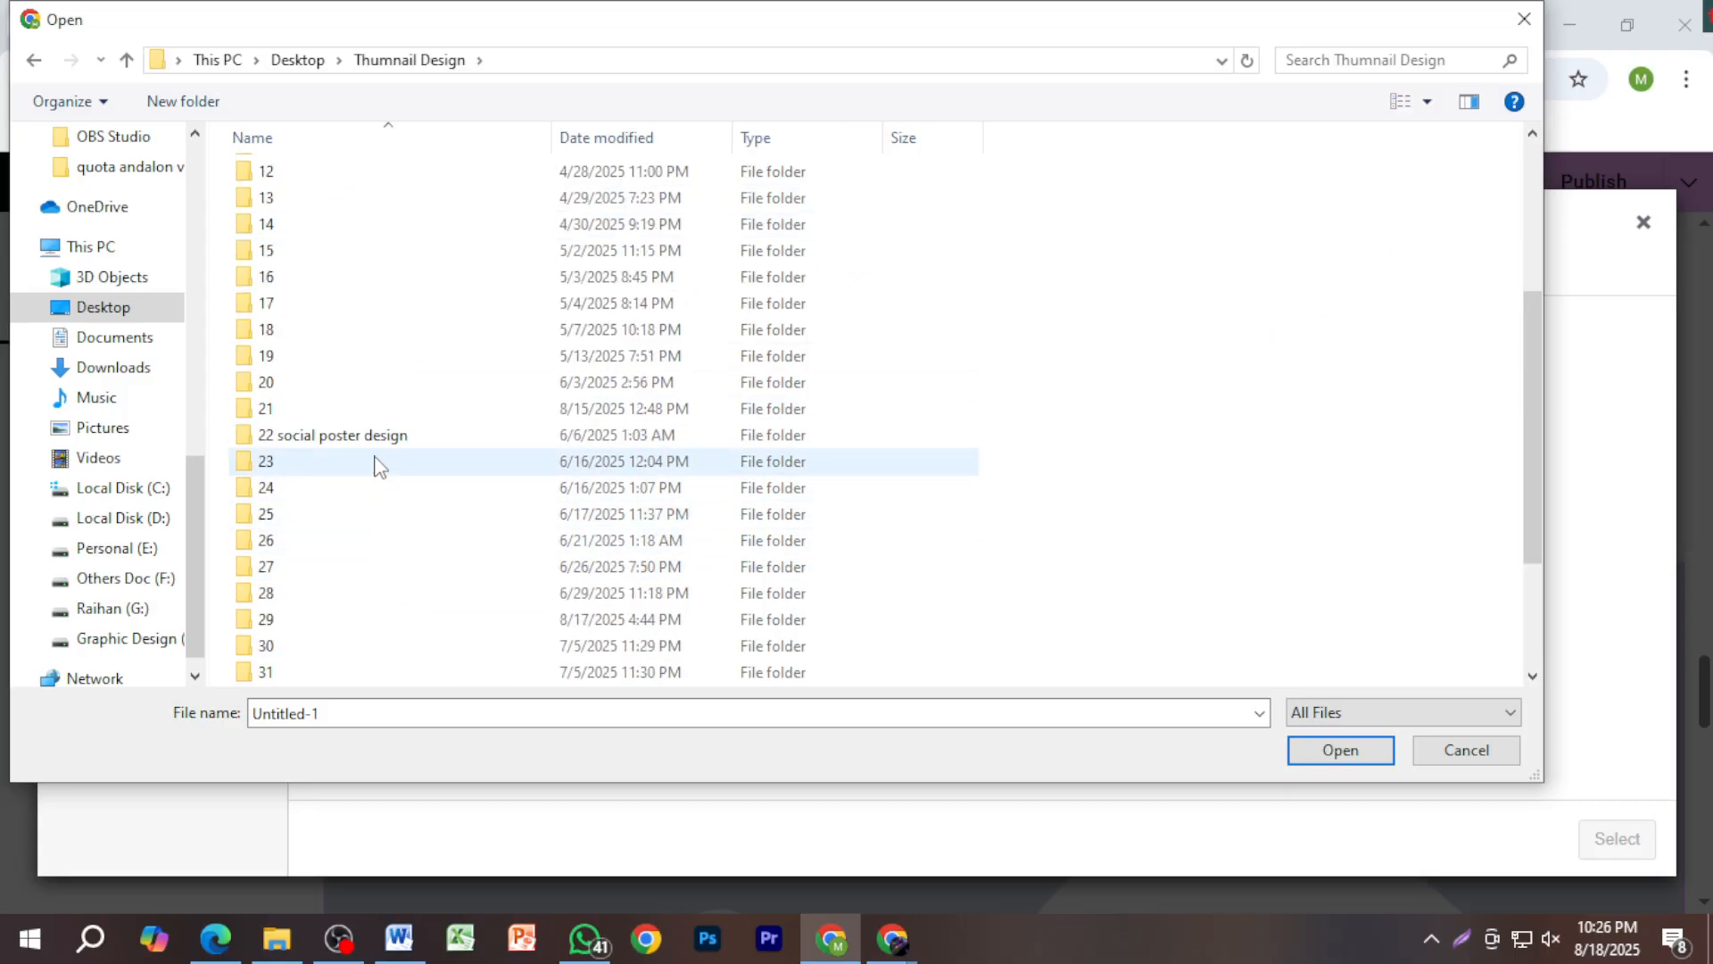
click(89, 247)
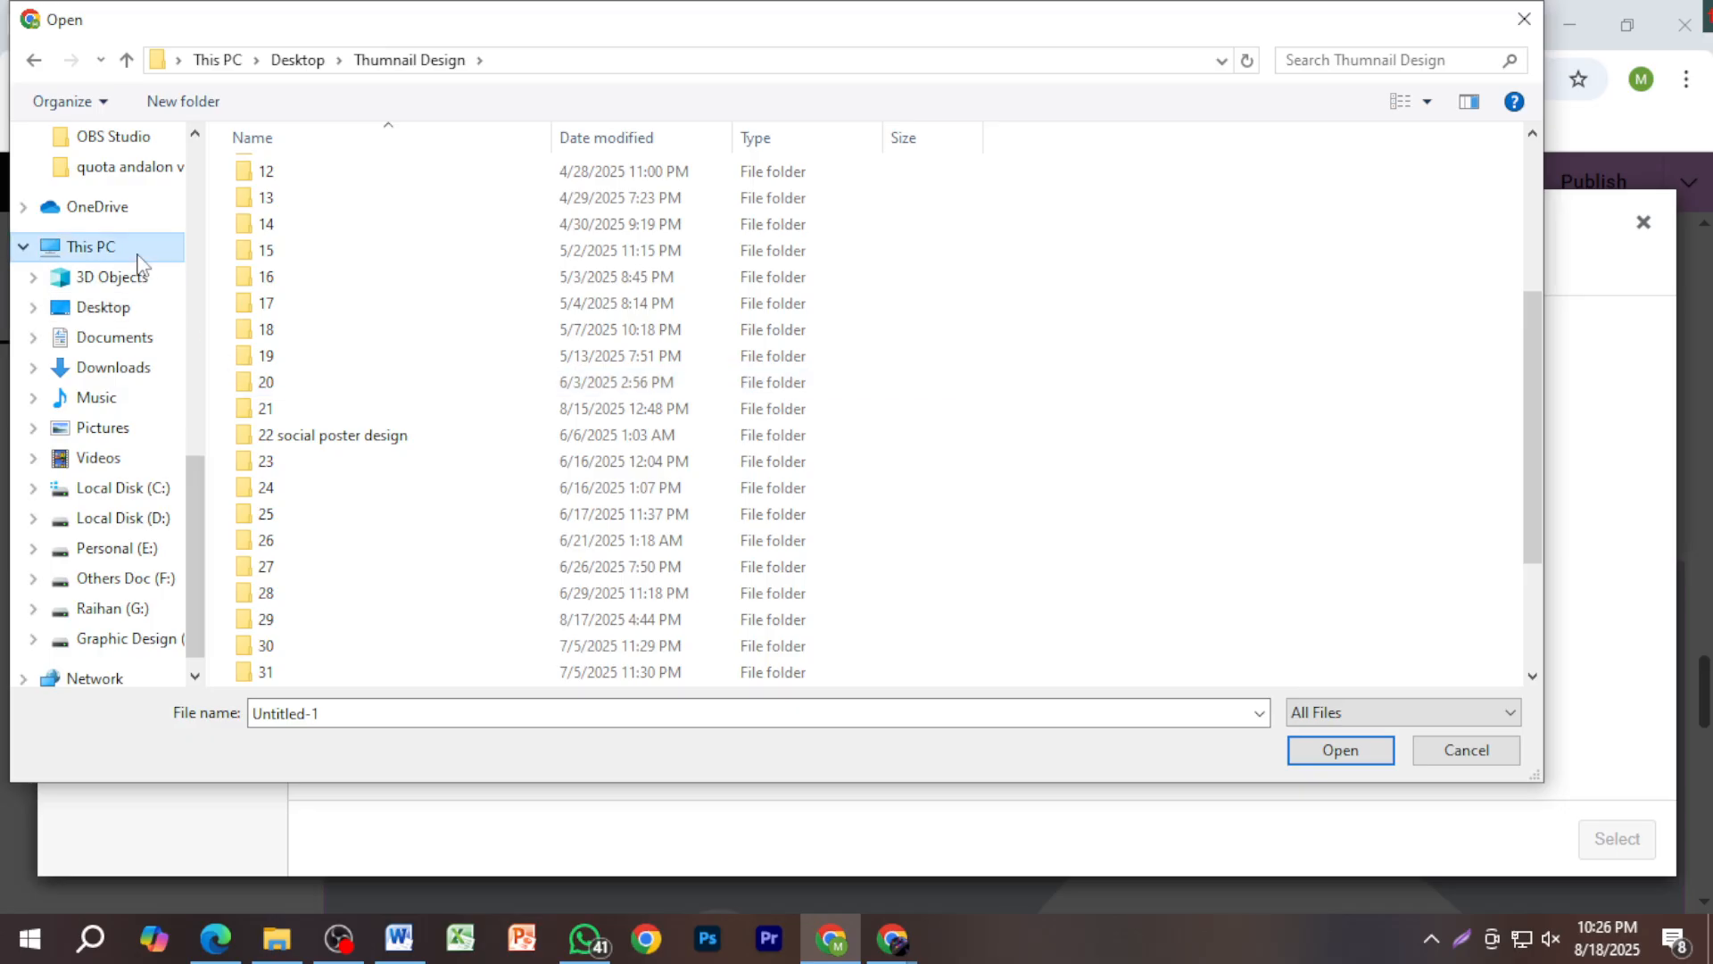
double_click(783, 446)
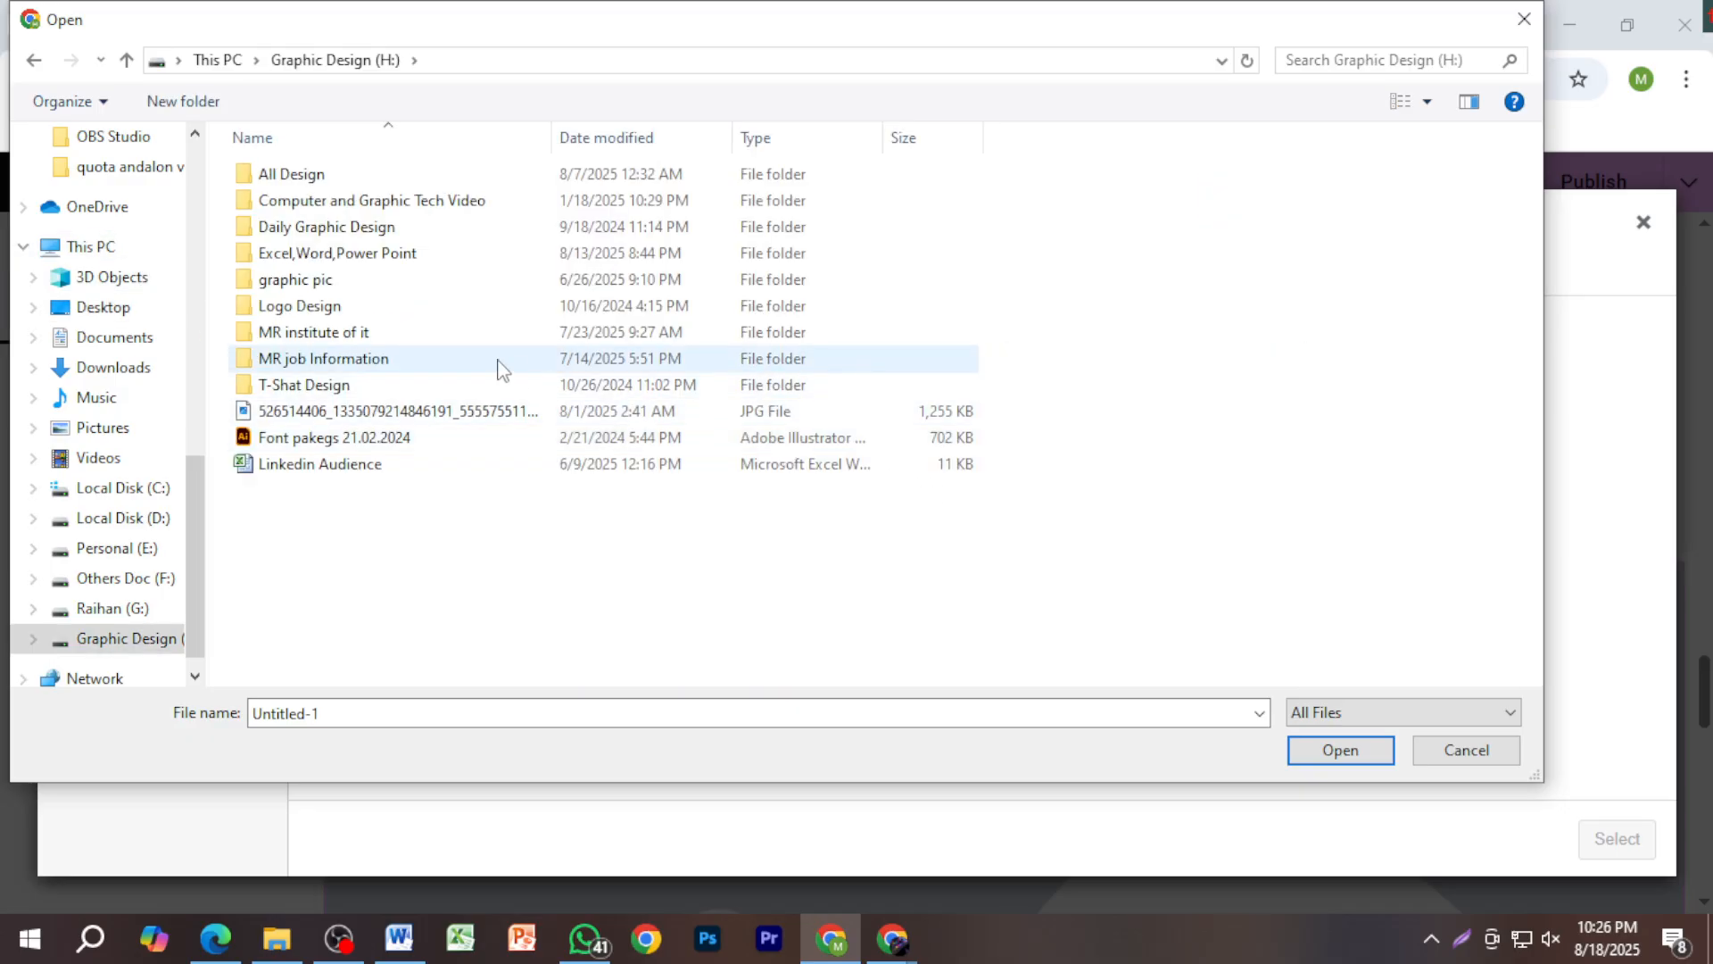
double_click(420, 361)
click(1042, 243)
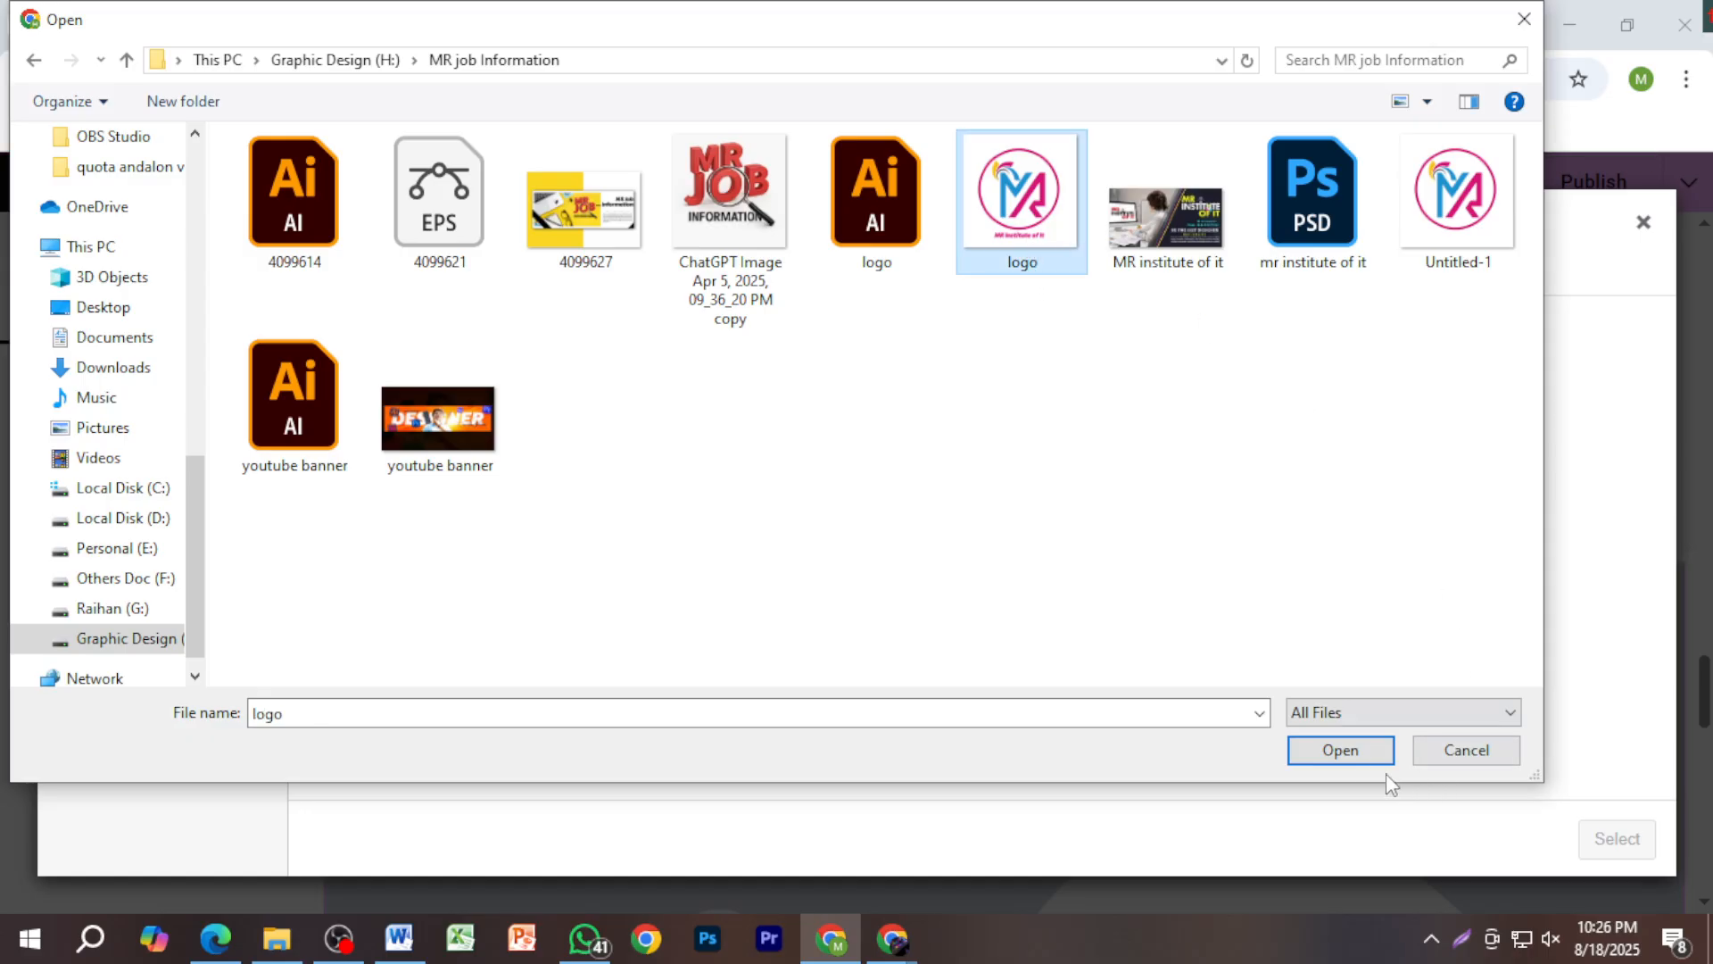
click(1341, 750)
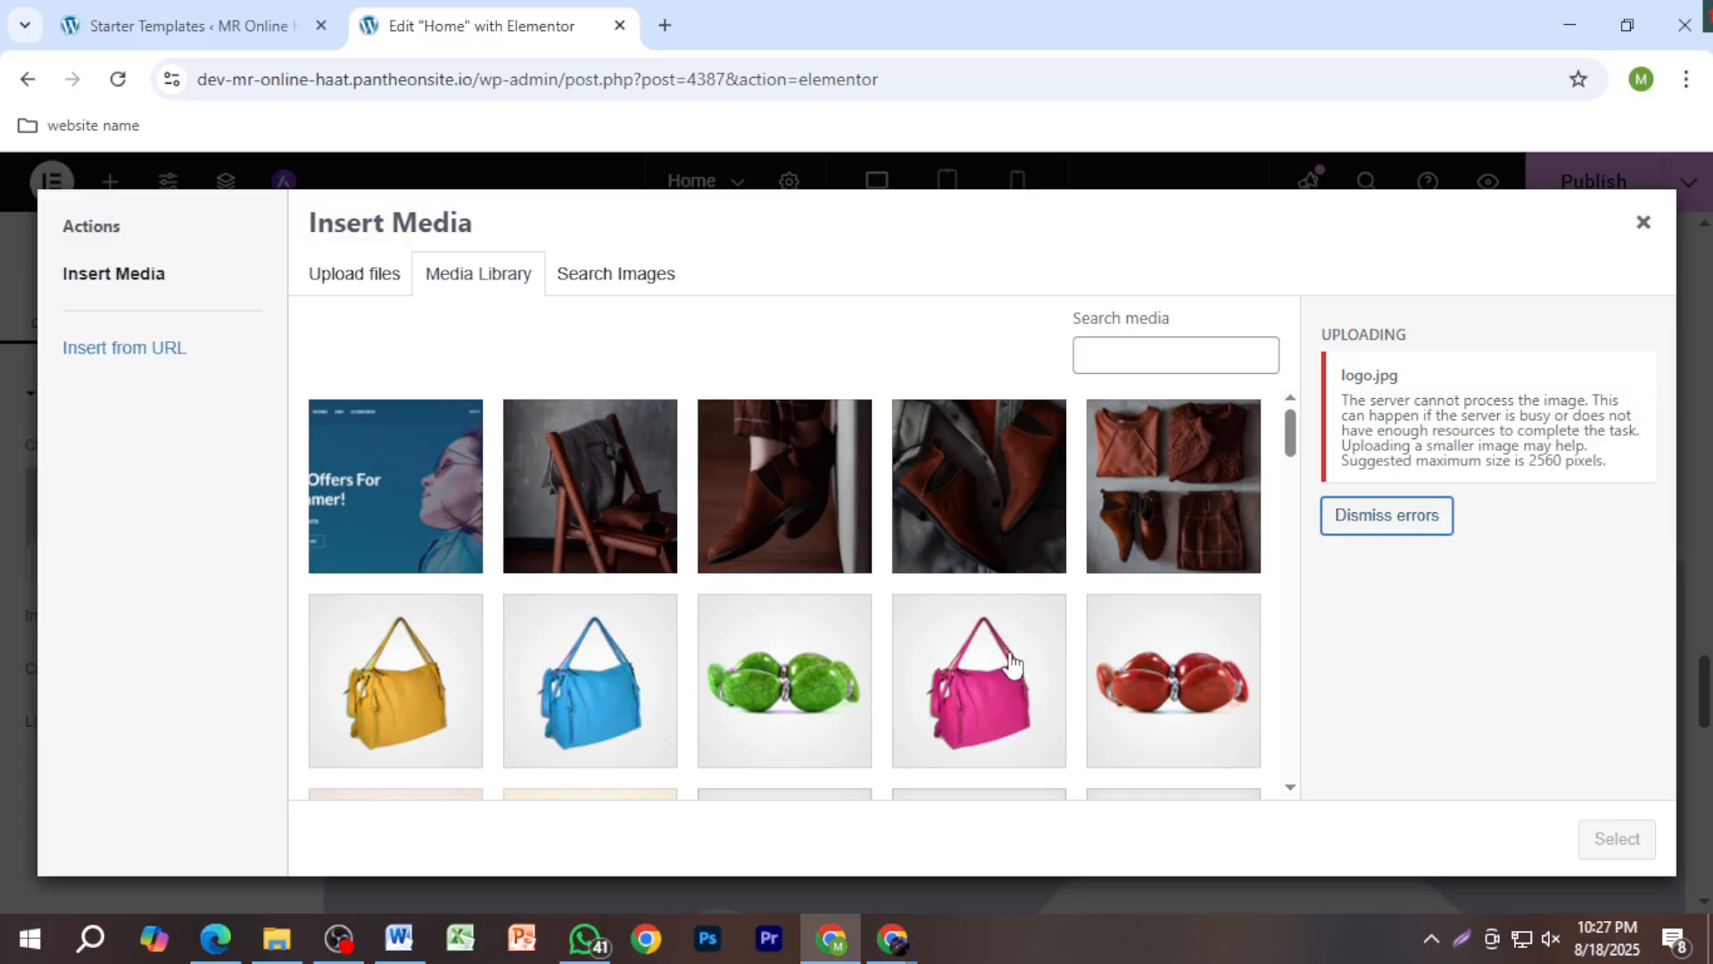
Step: Review the upload error and retry uploading the logo file
scroll(616, 475, down, 15)
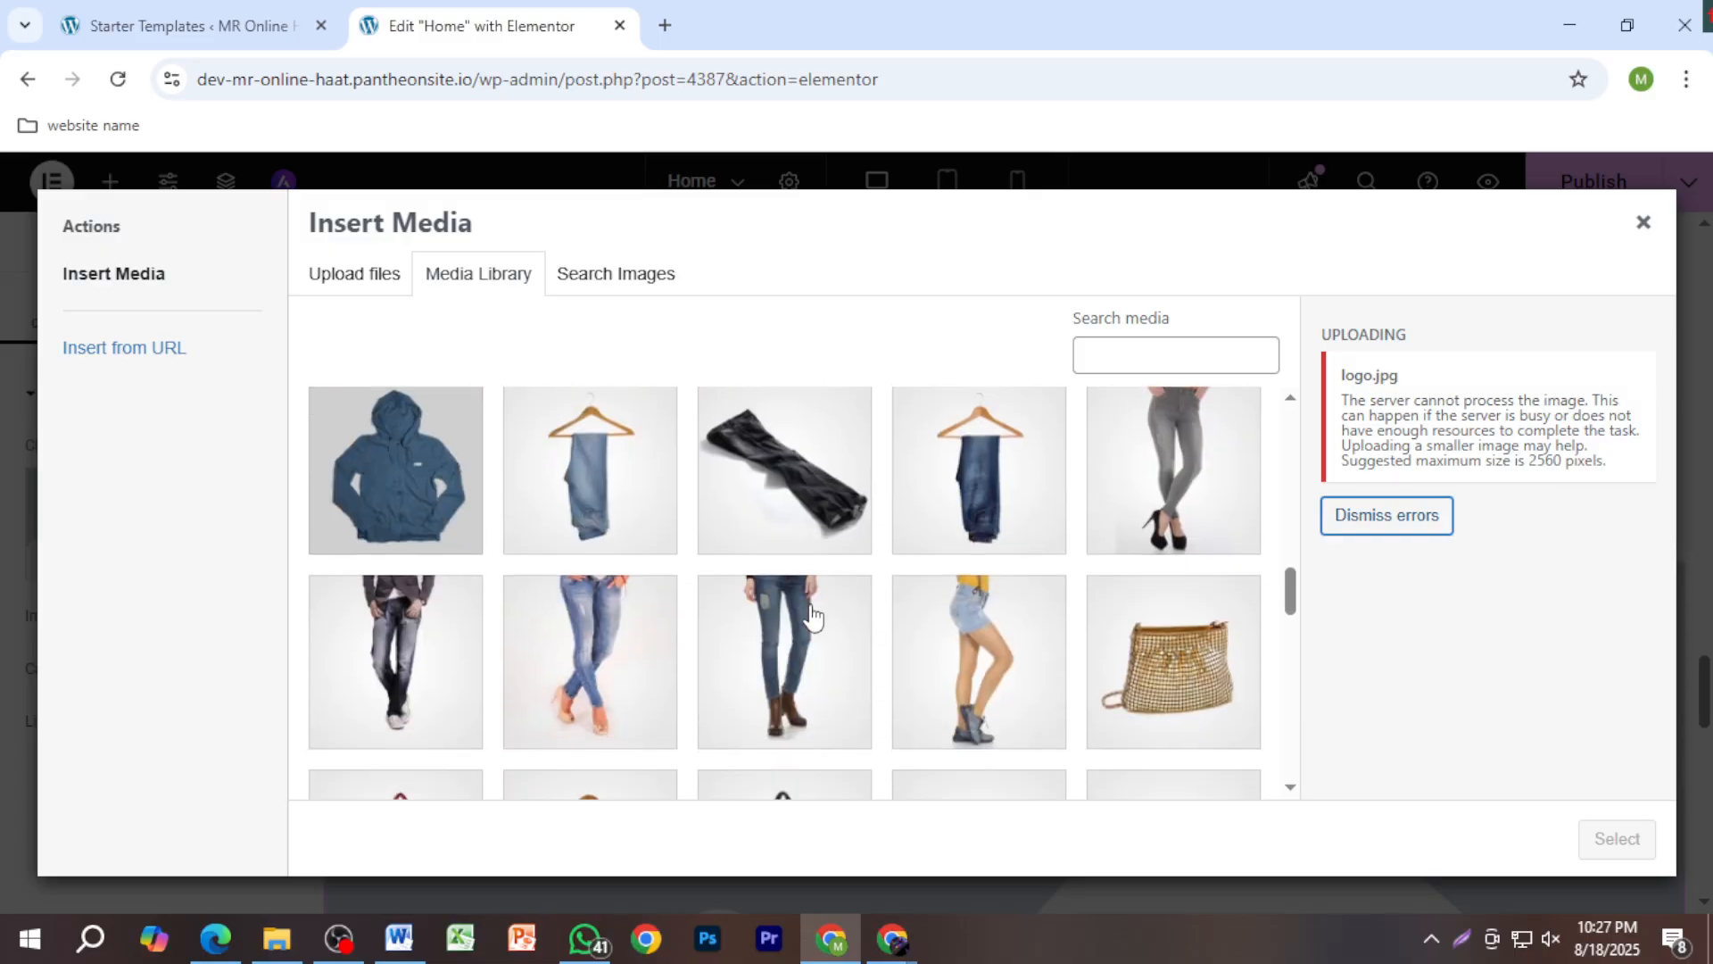
scroll(814, 625, down, 2)
scroll(827, 633, up, 2)
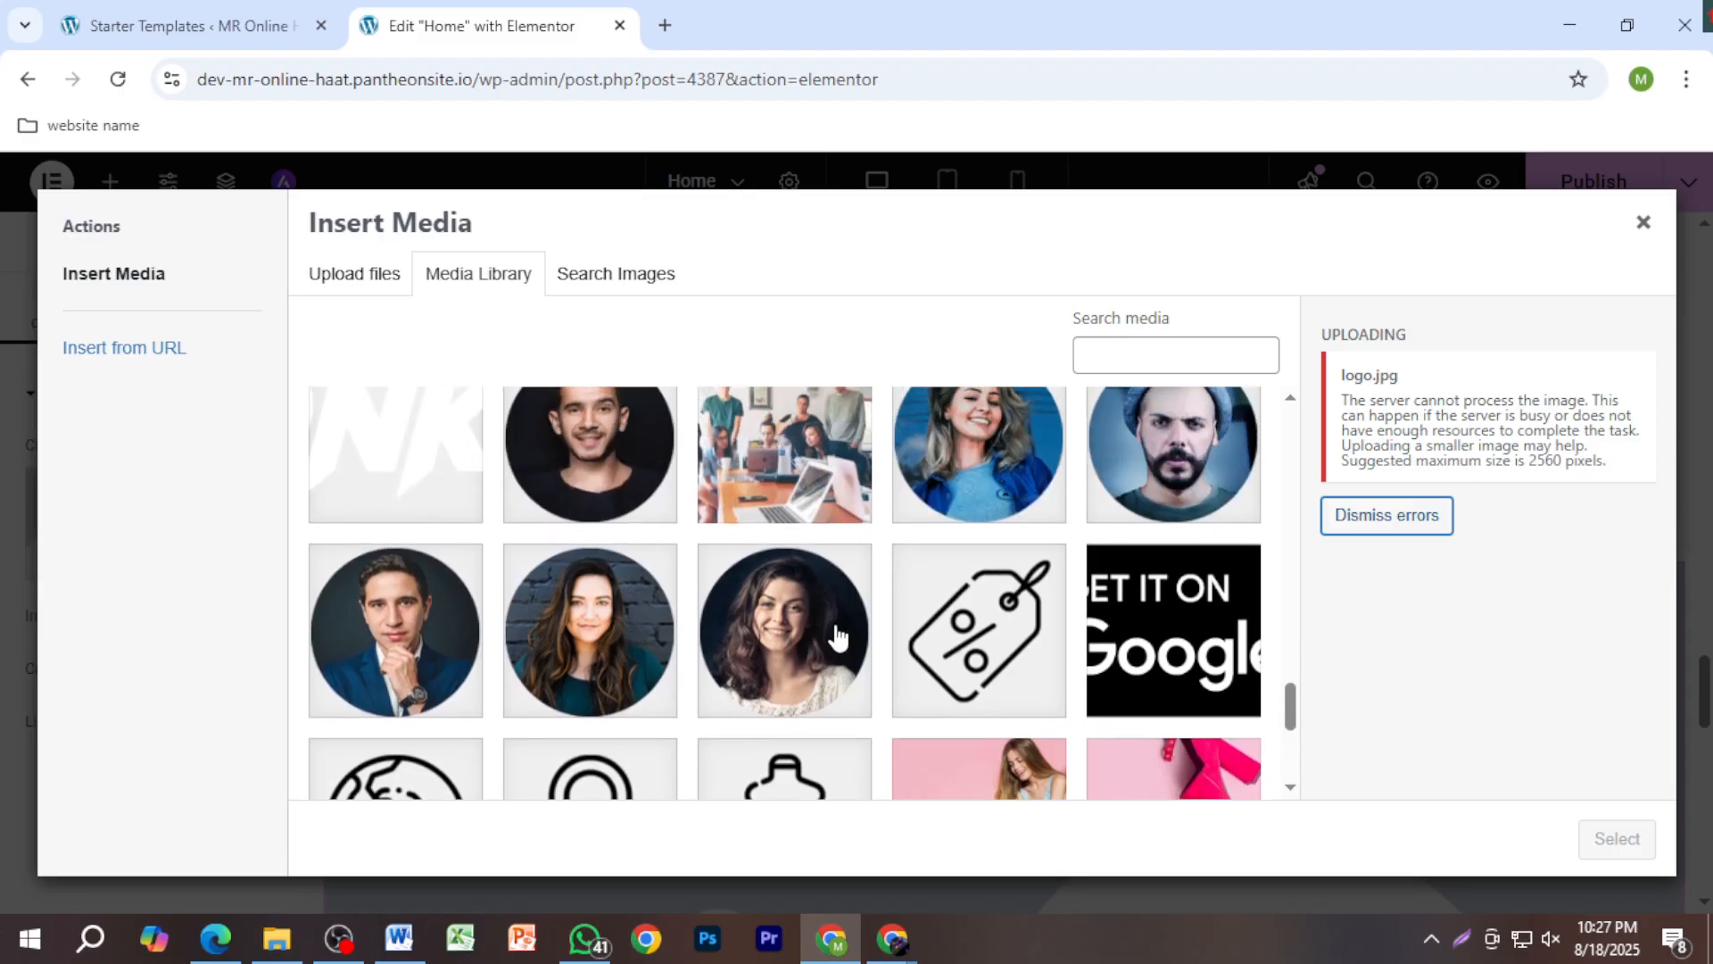
scroll(827, 633, down, 3)
scroll(835, 634, up, 4)
scroll(836, 633, up, 10)
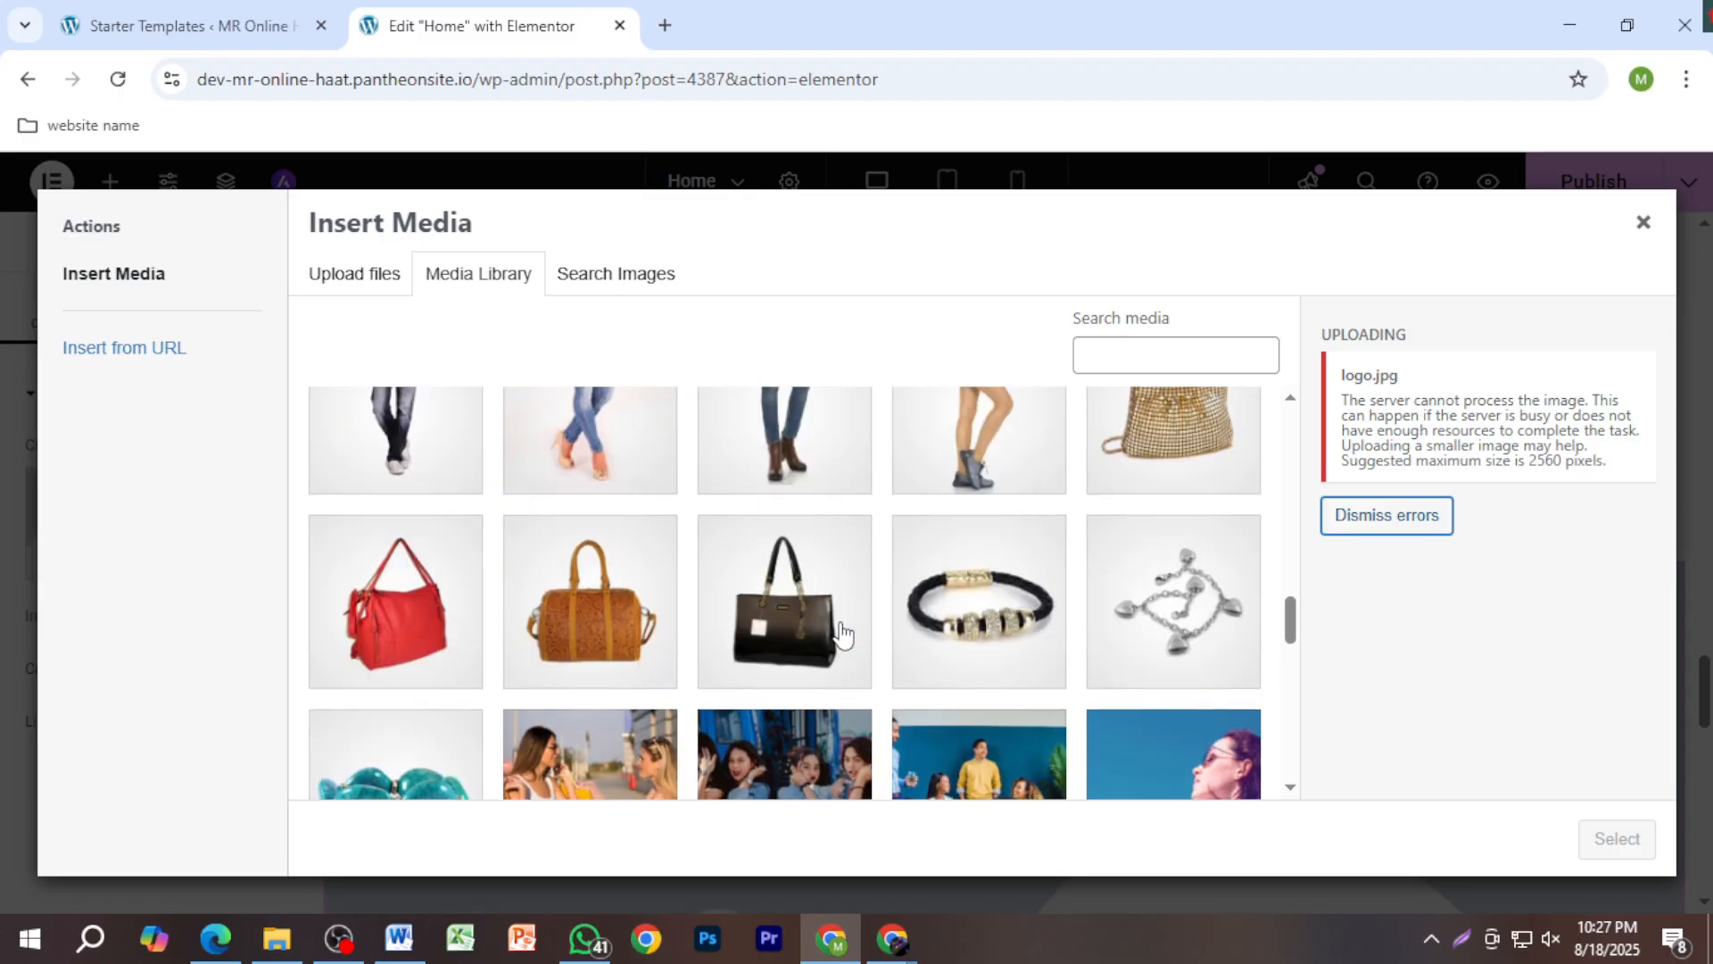
scroll(775, 533, up, 5)
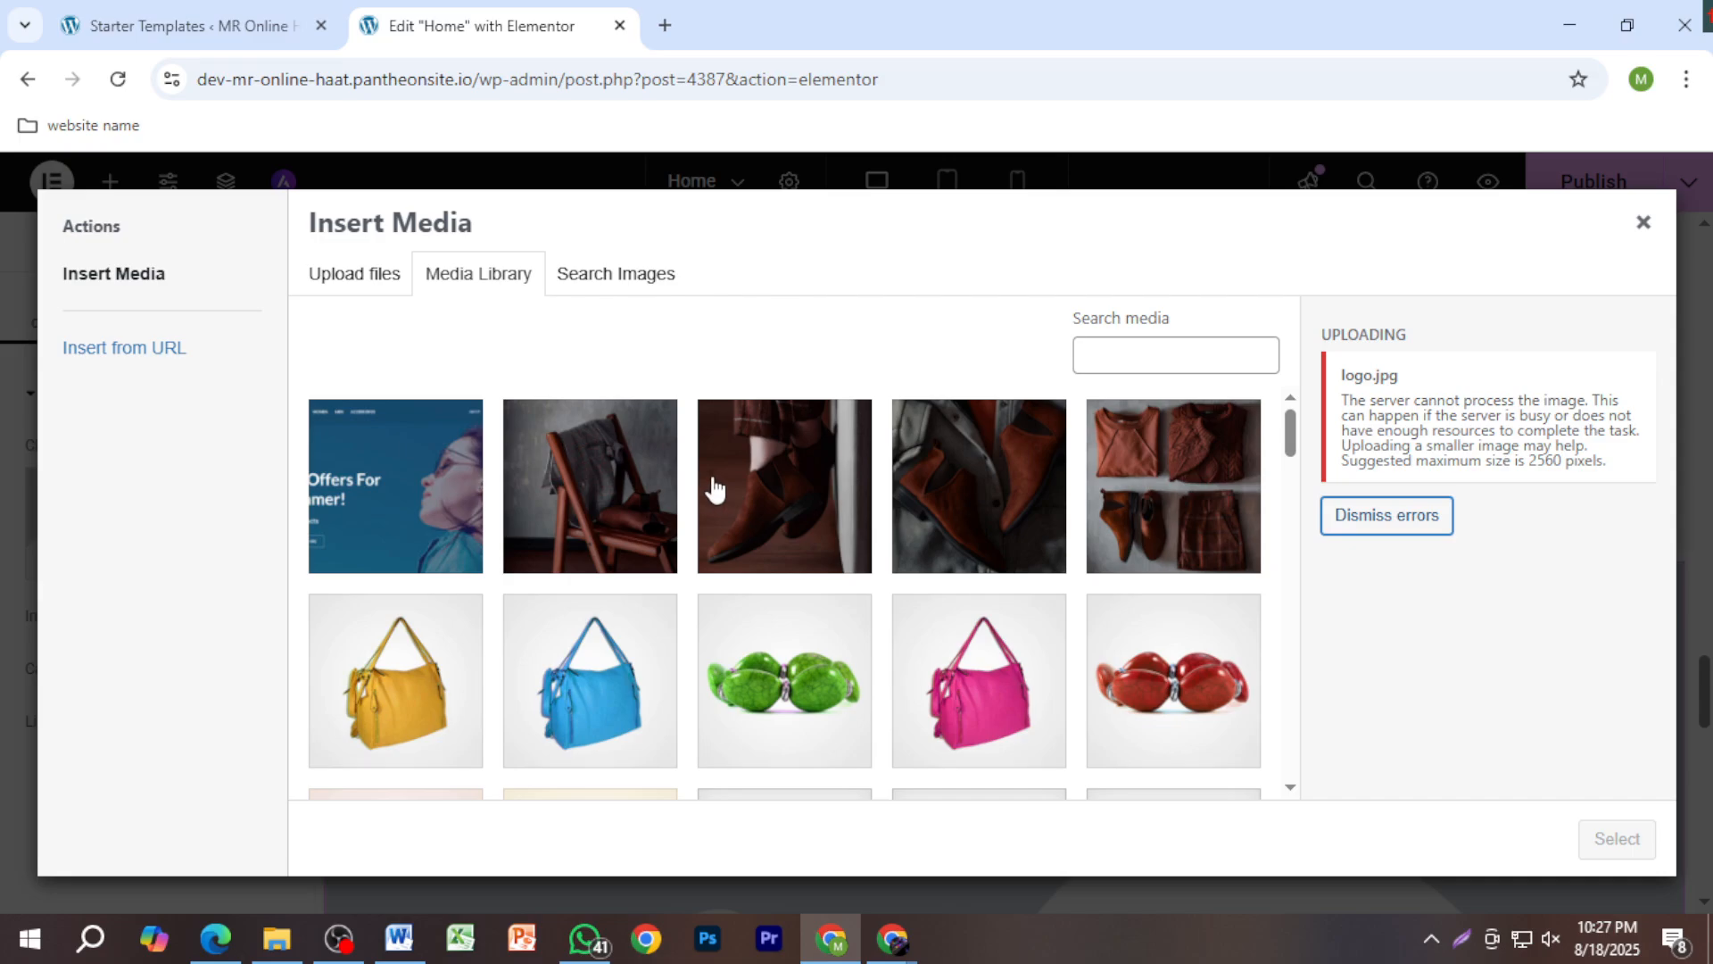
click(384, 279)
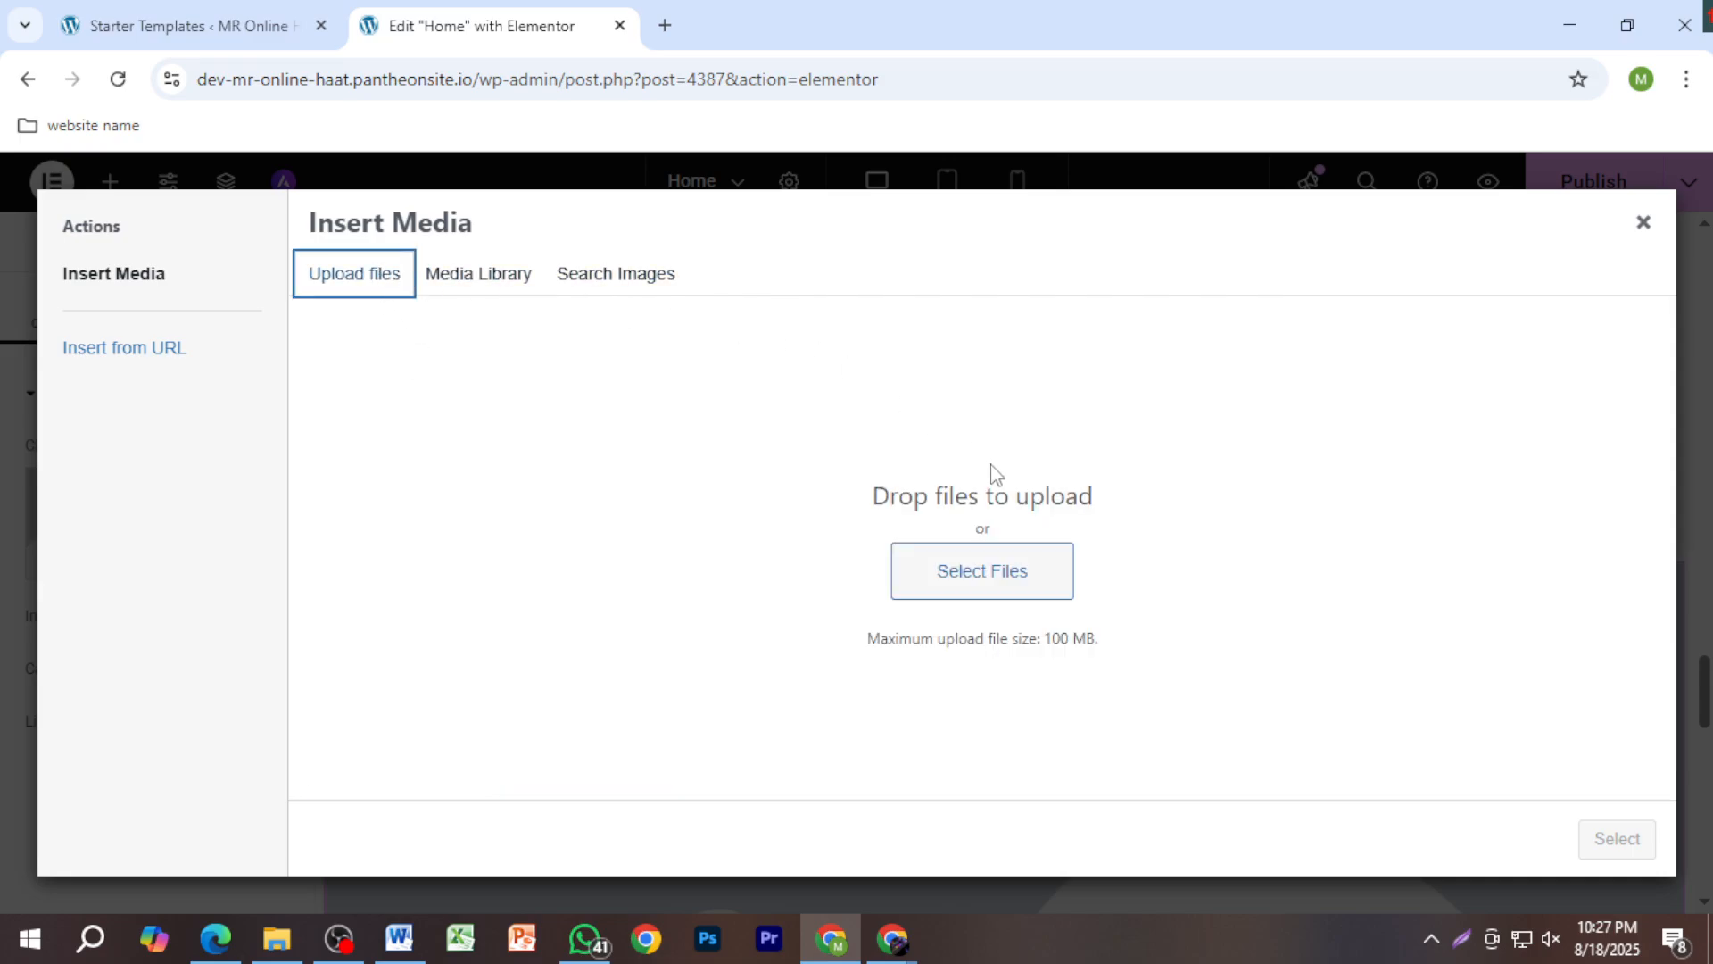
click(1053, 564)
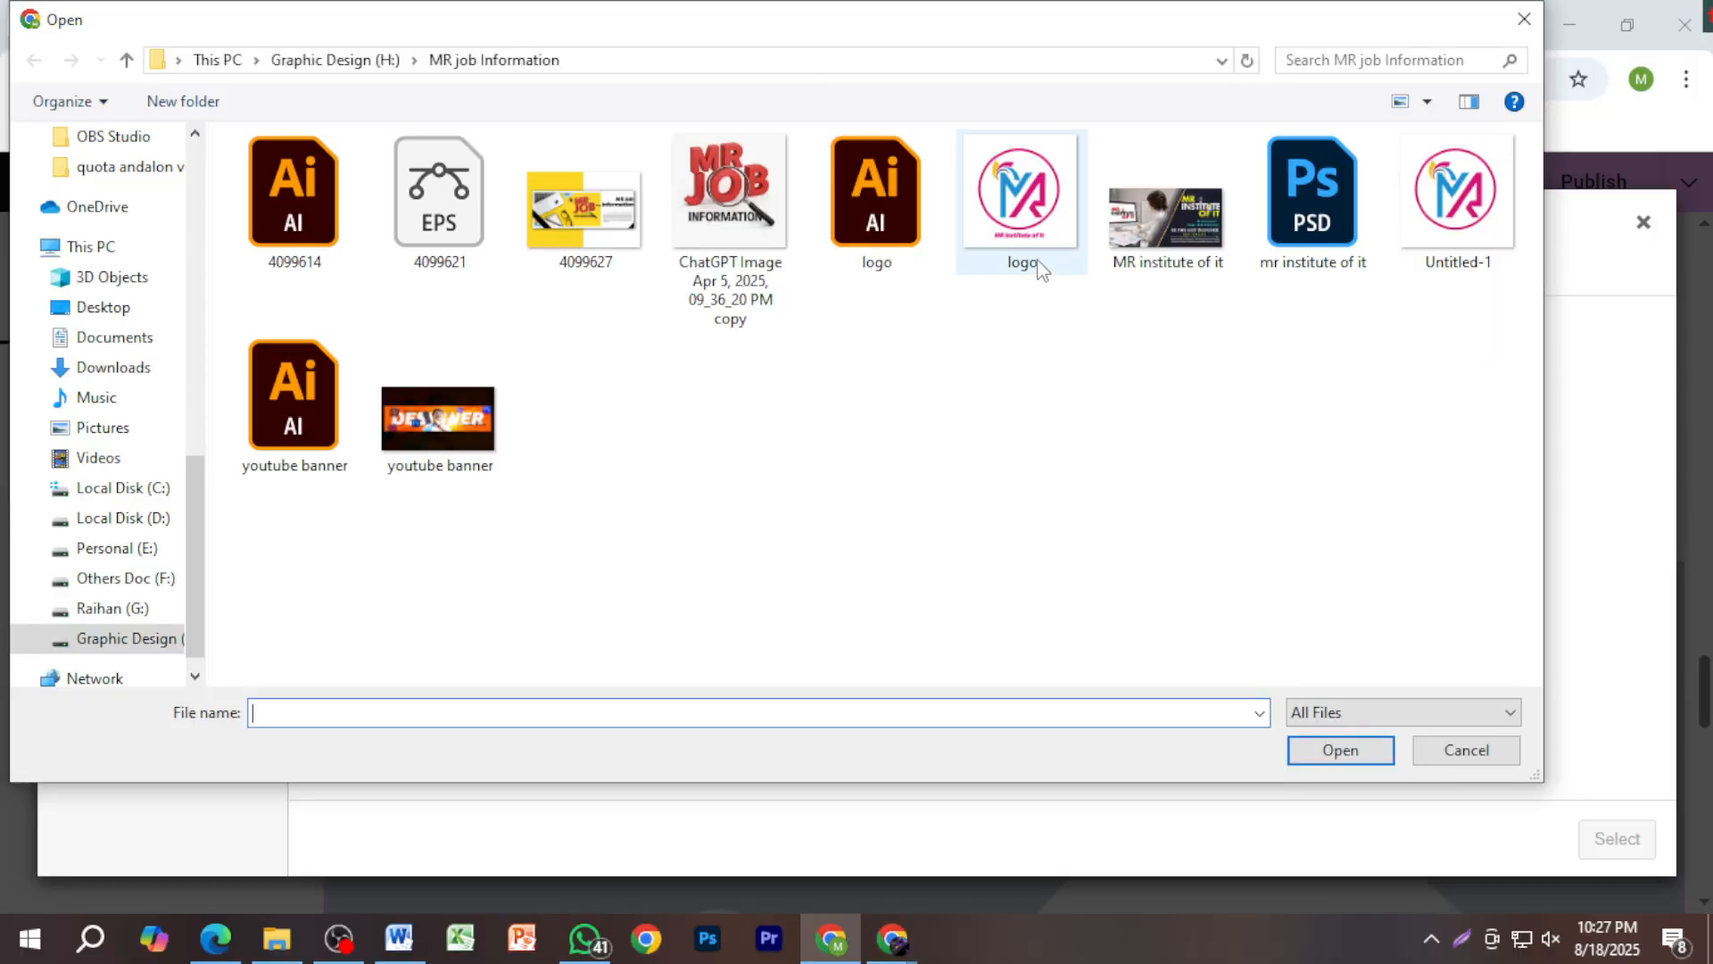
click(1024, 239)
click(1346, 753)
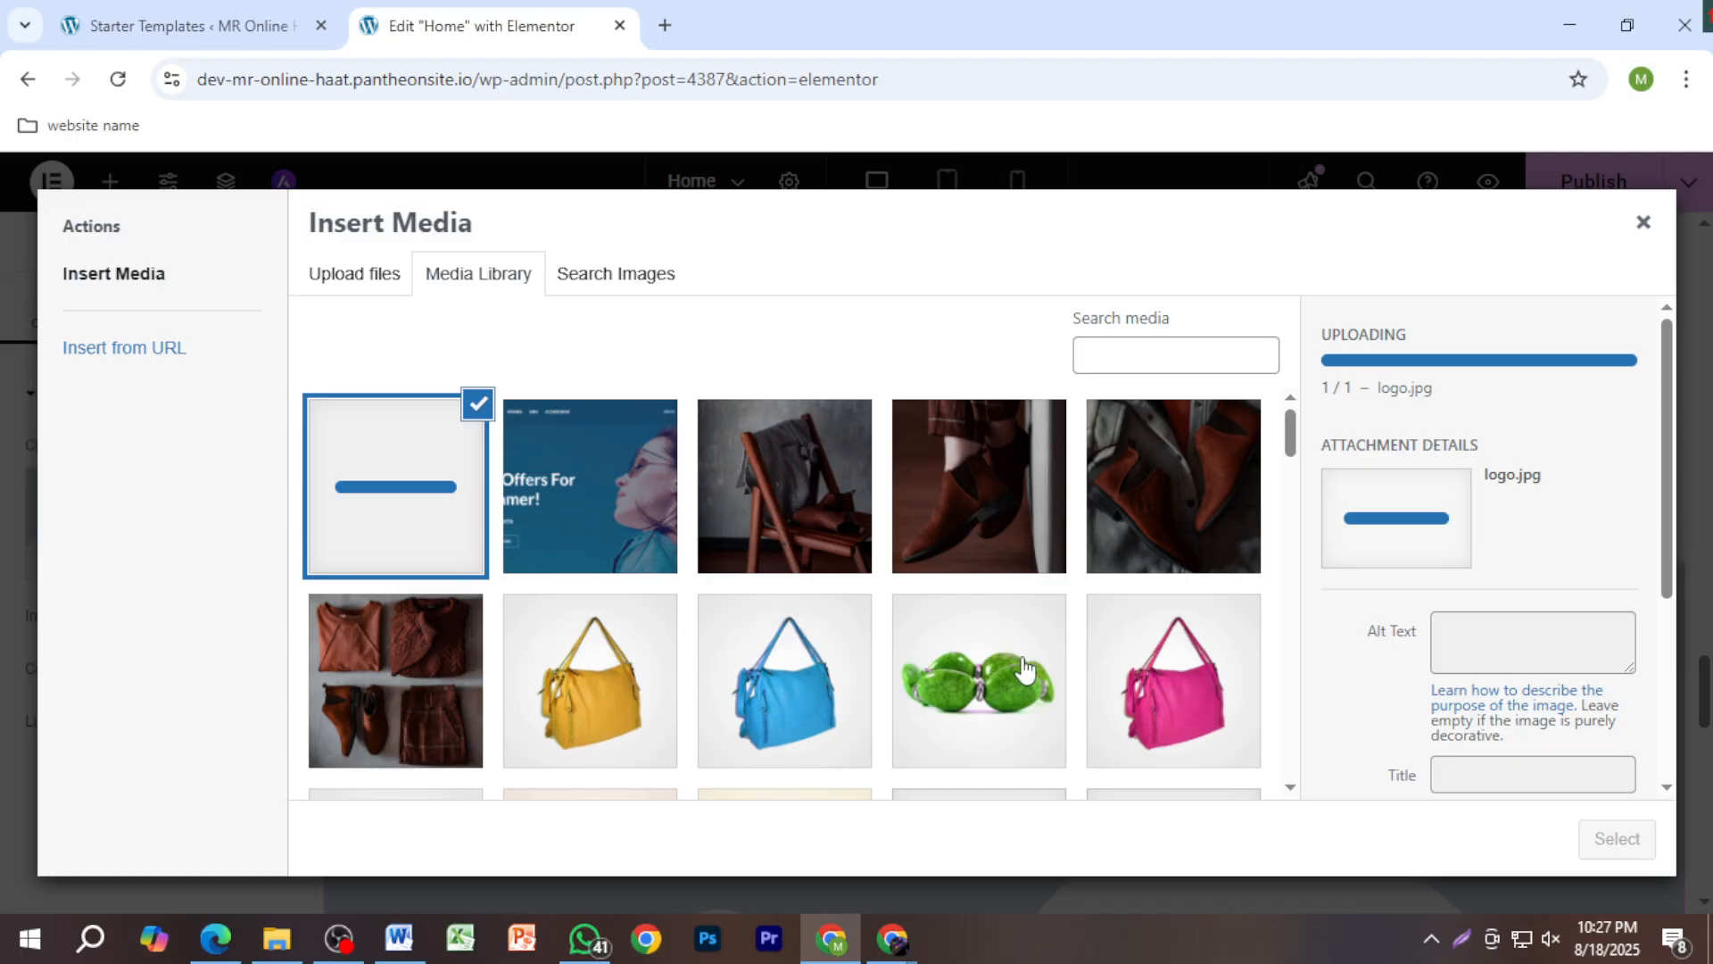
Step: Close the Insert Media window without choosing an image
scroll(1369, 689, down, 3)
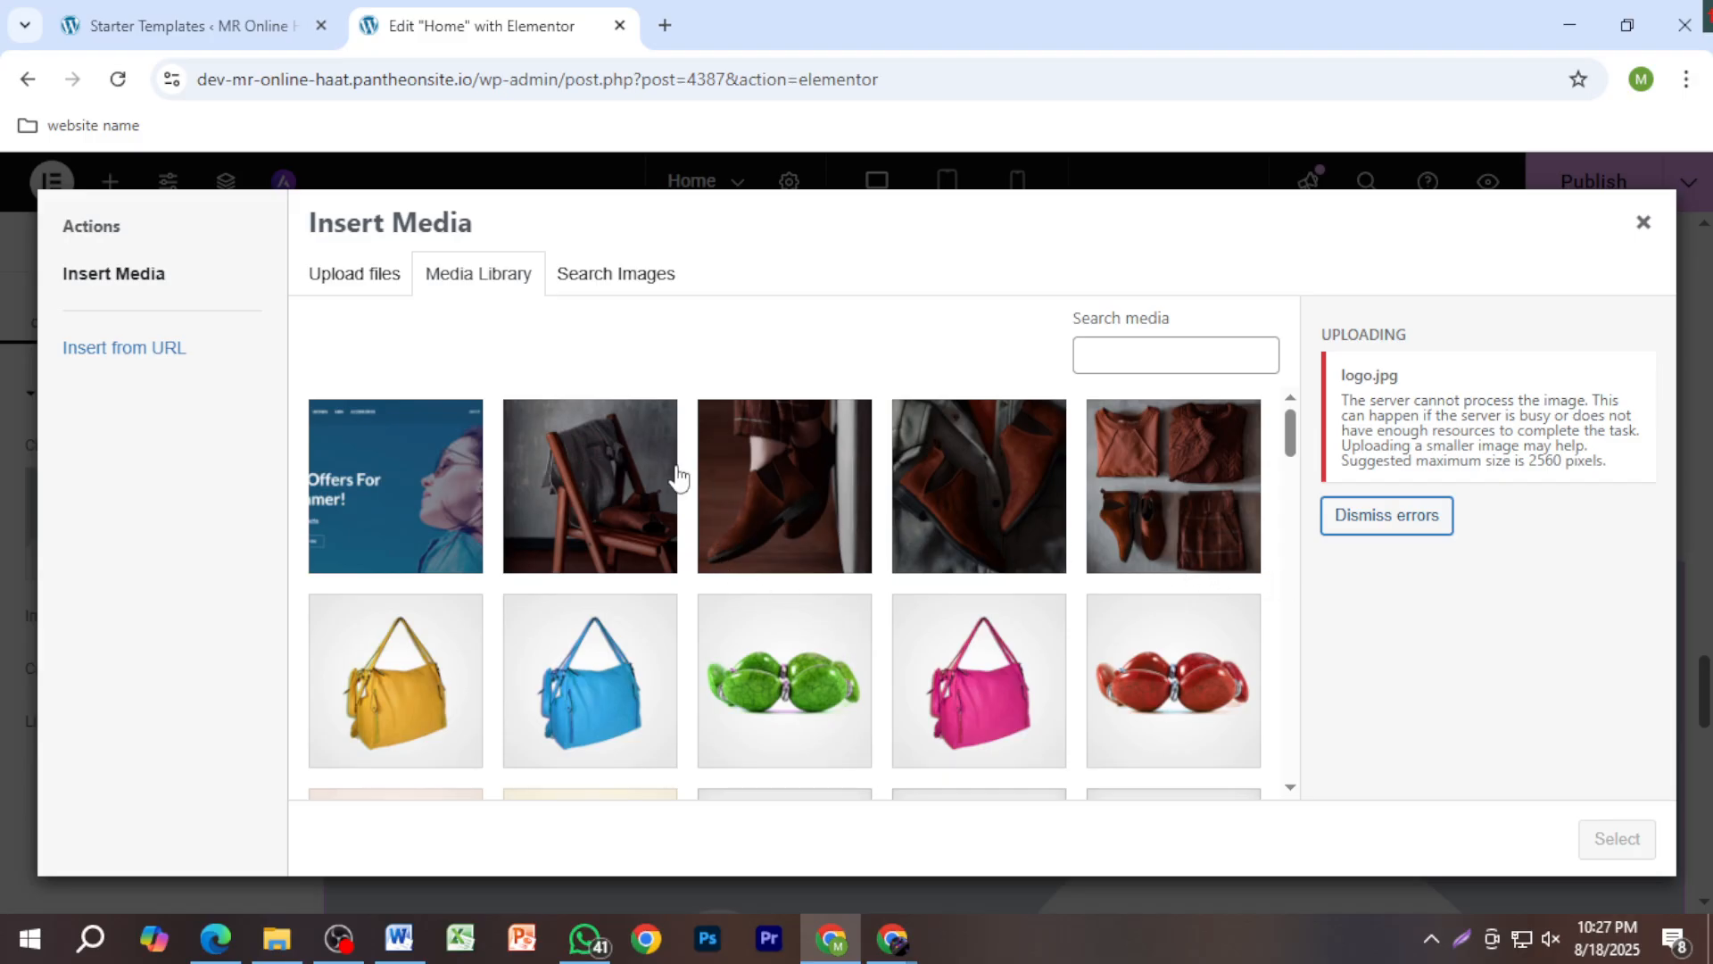
scroll(976, 592, down, 5)
scroll(946, 571, up, 5)
double_click(463, 477)
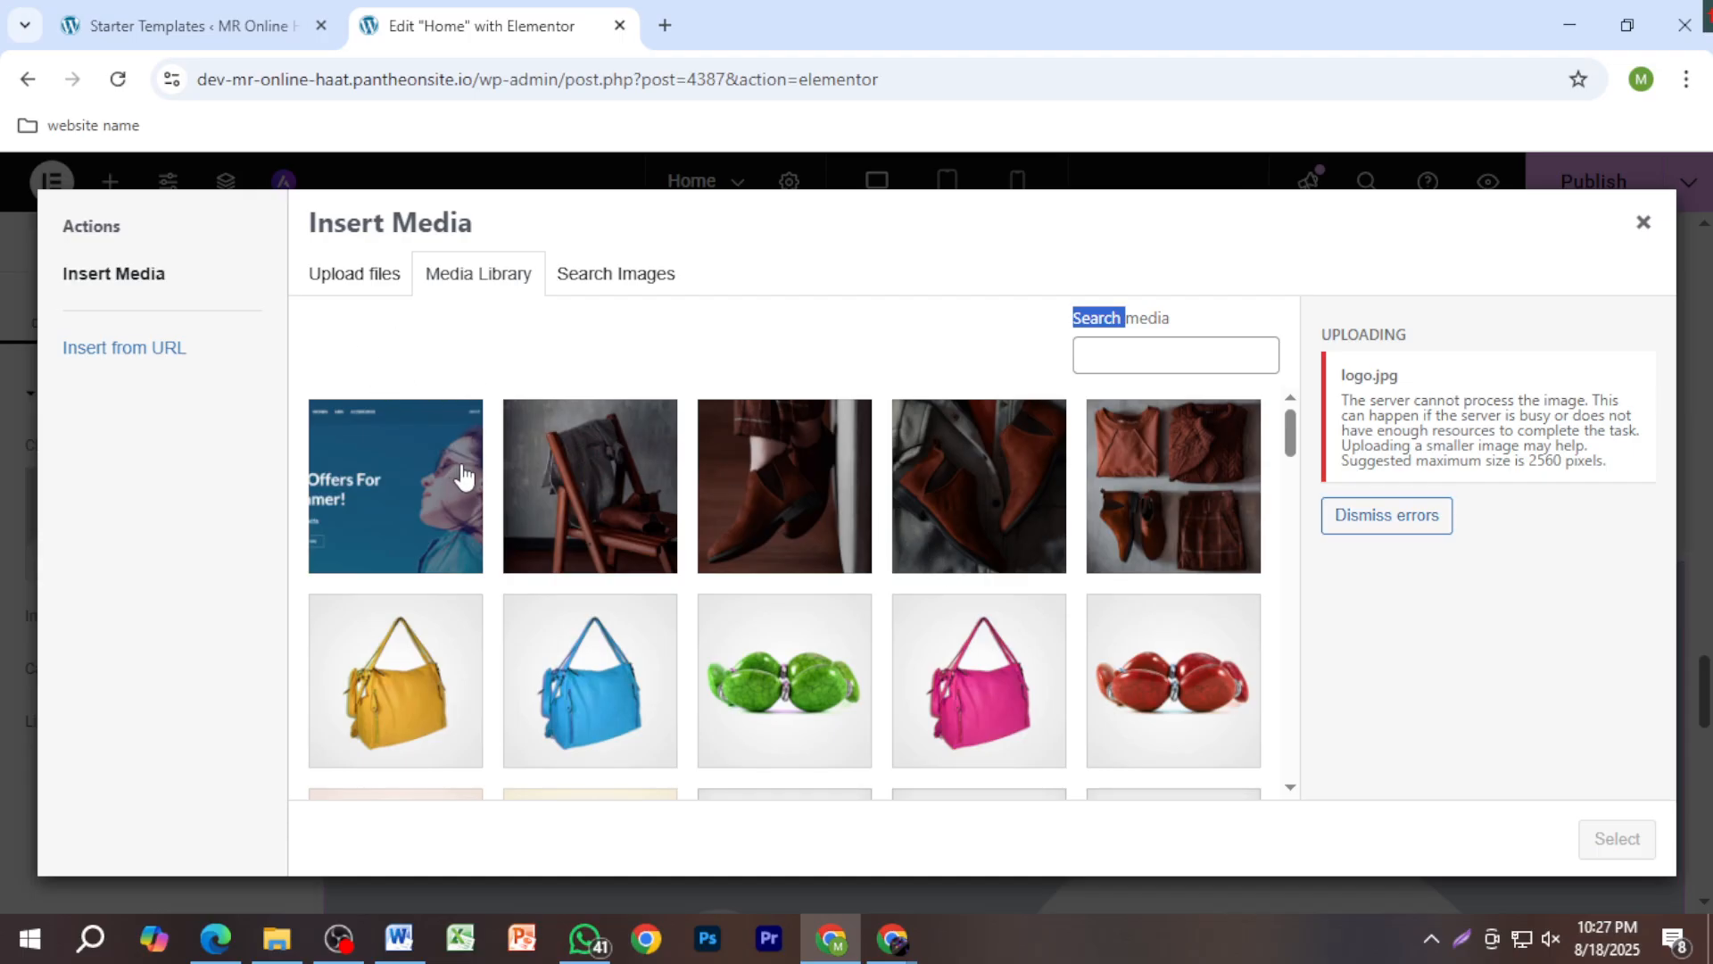
click(1667, 198)
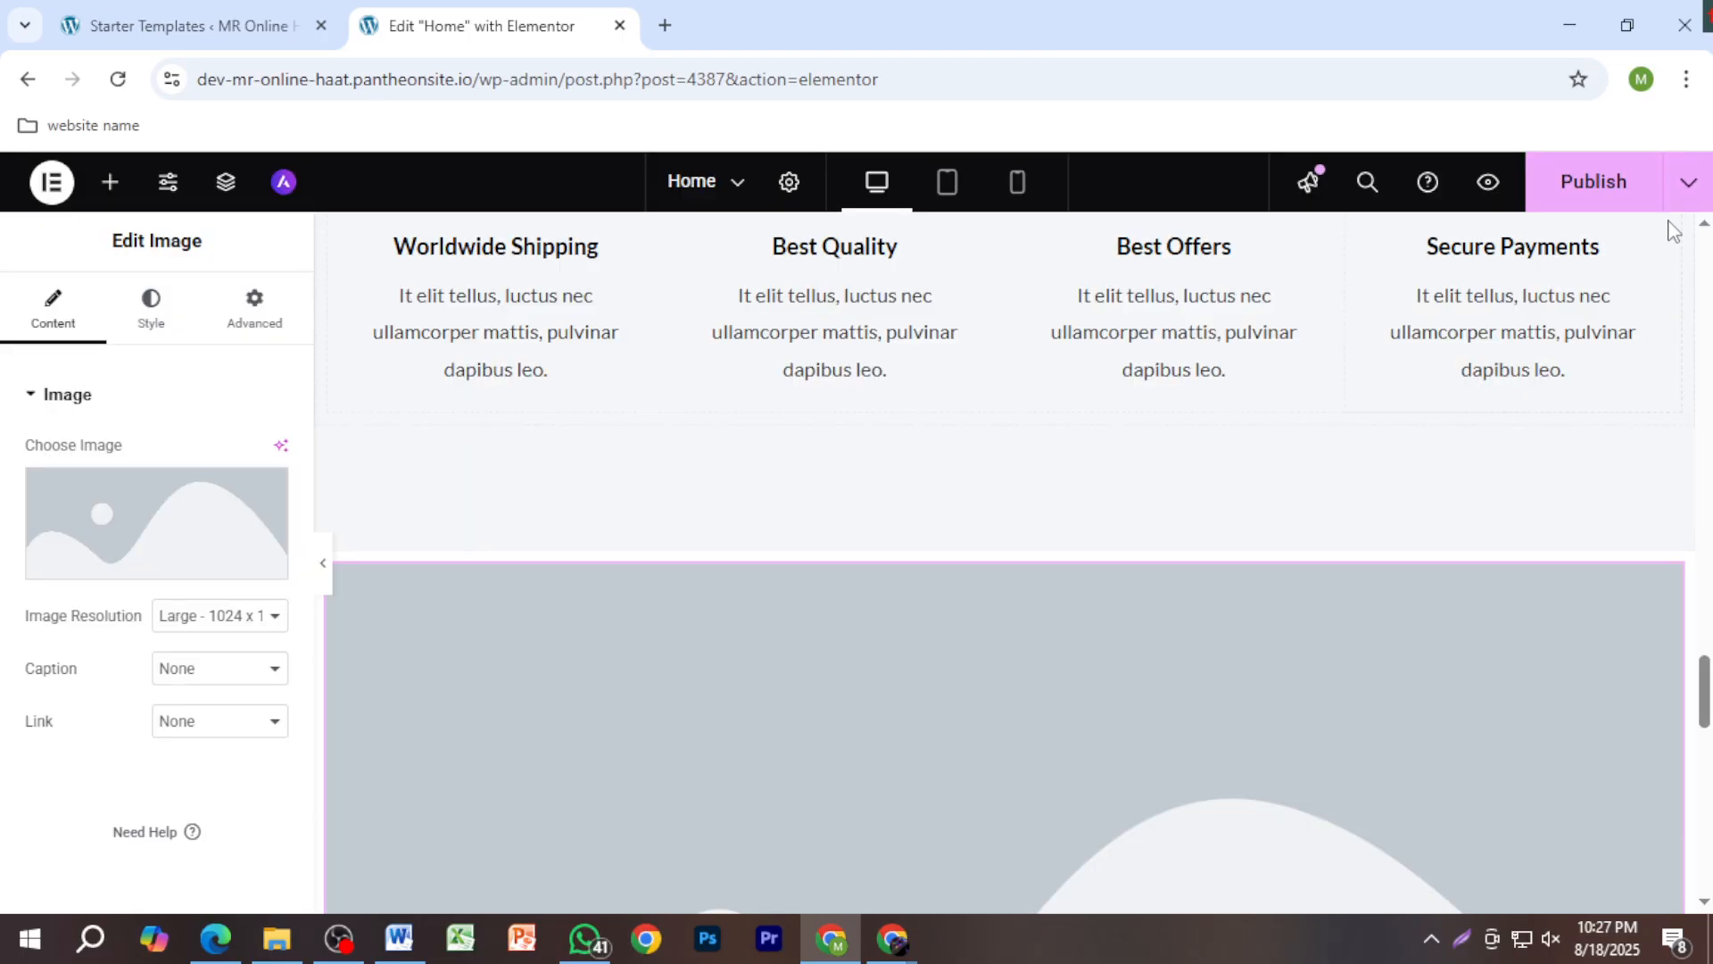
Step: Insert the pink handbag photo product-bag3-b.jpg into the image widget, then reopen the media library
click(180, 546)
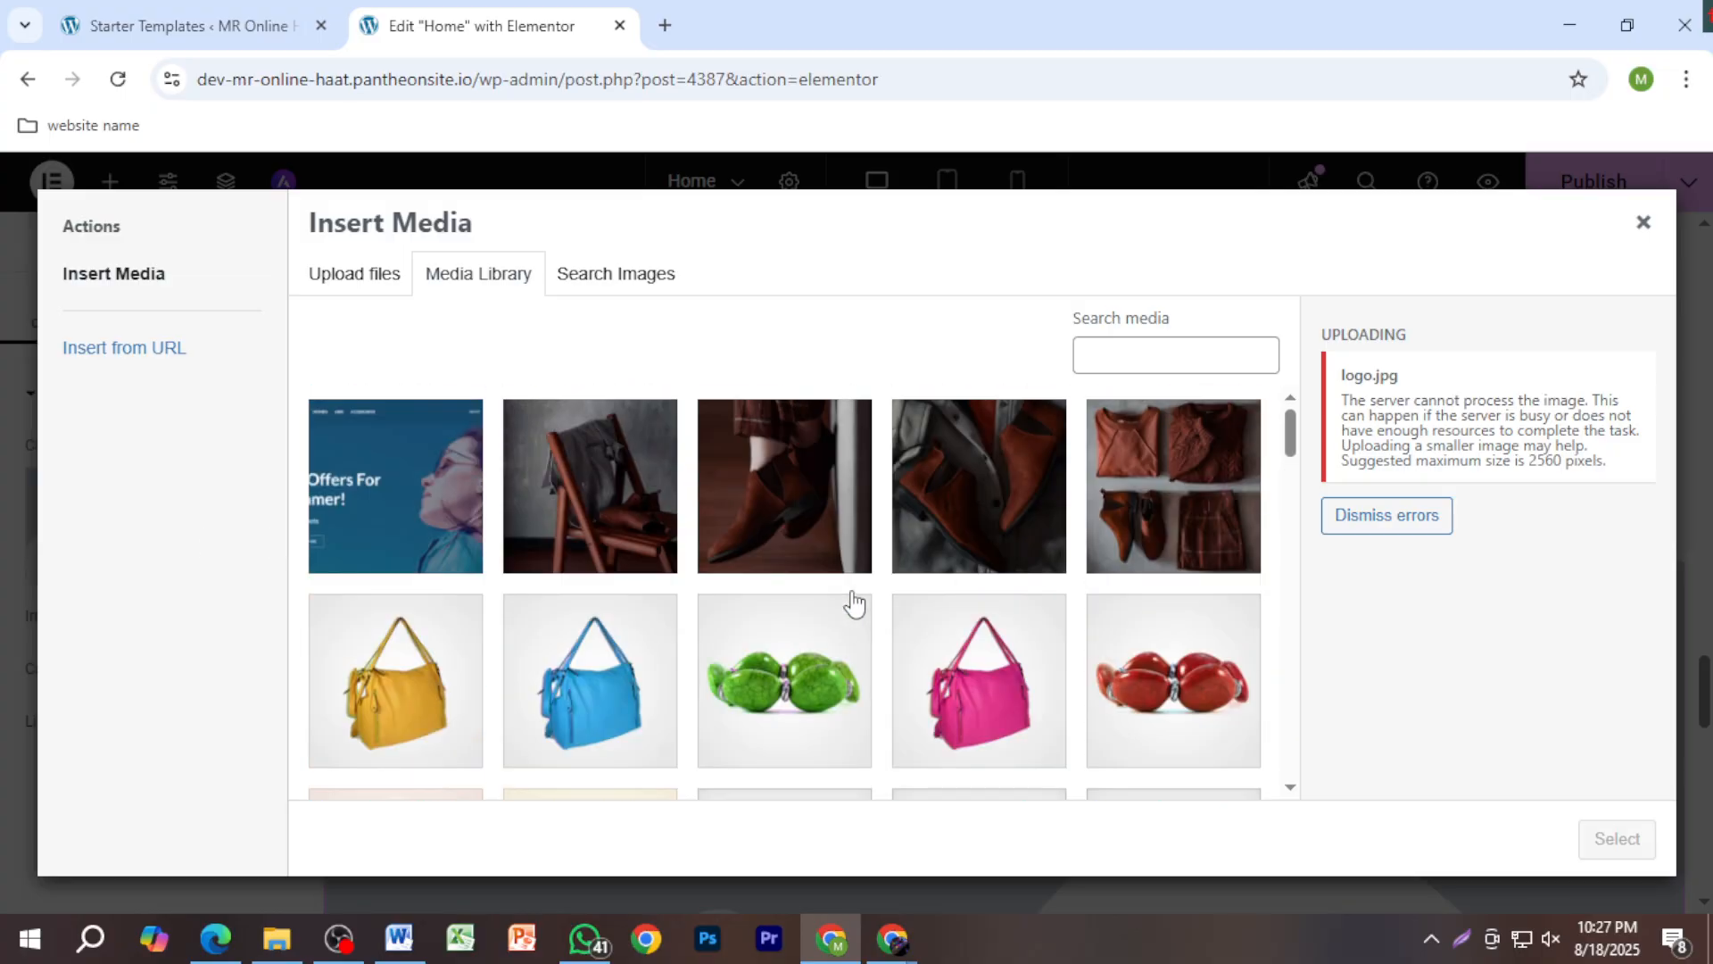
click(847, 603)
click(990, 685)
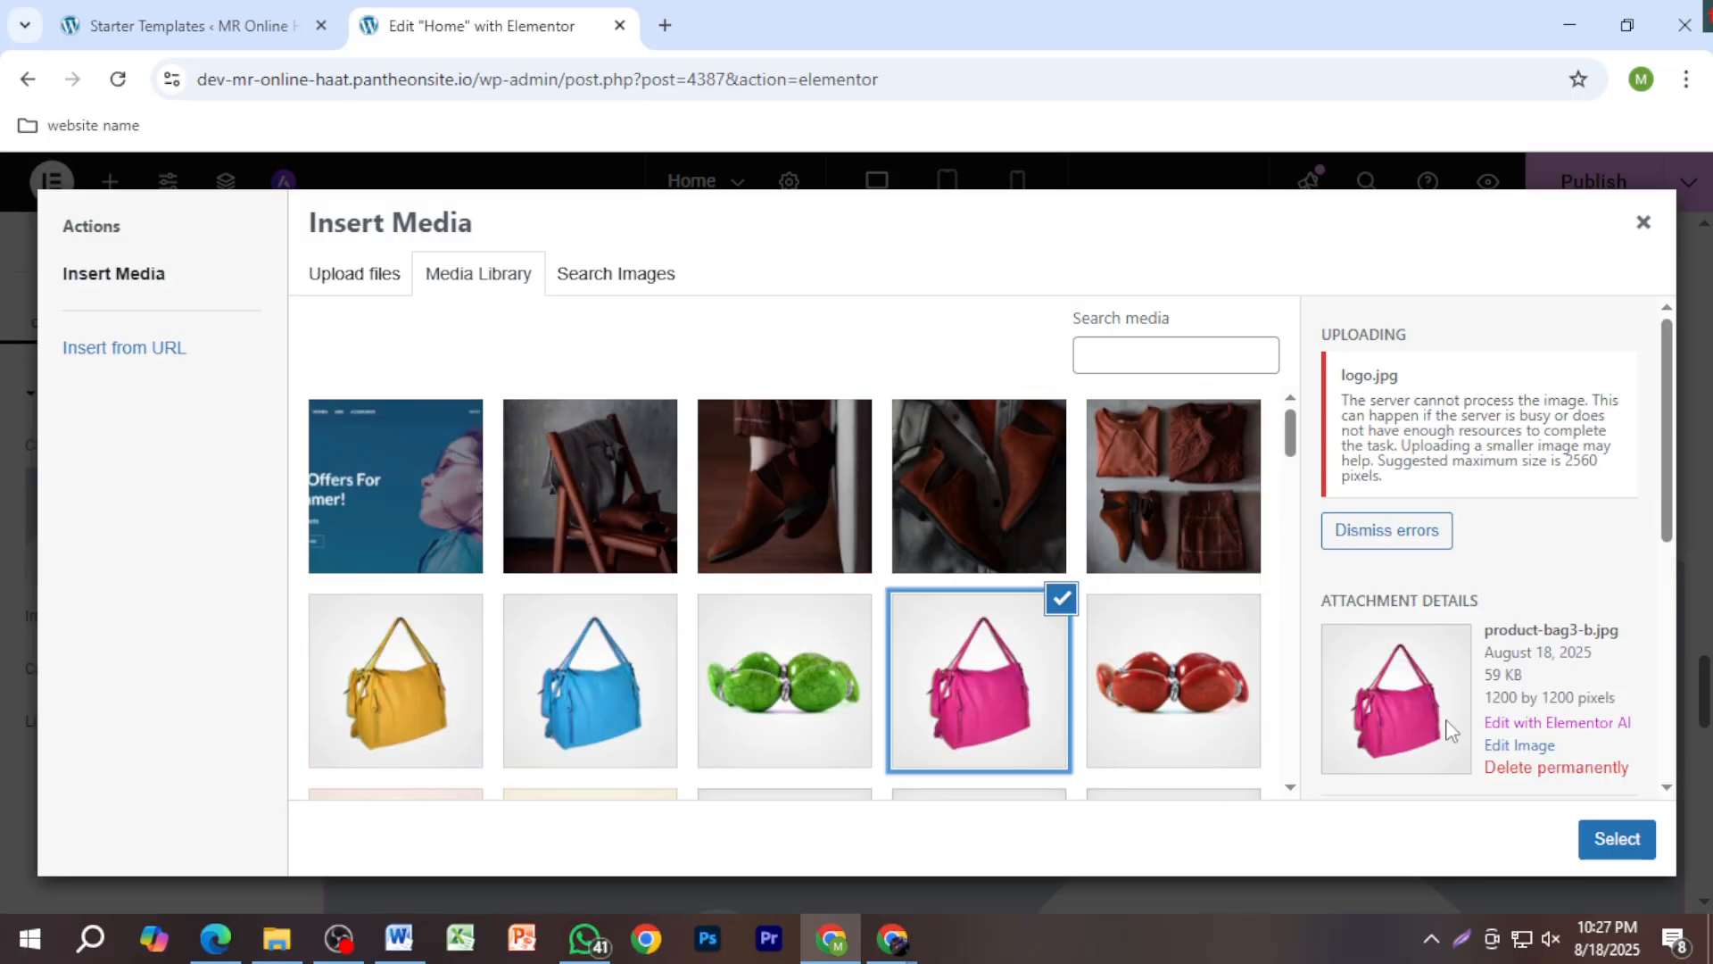
click(1618, 839)
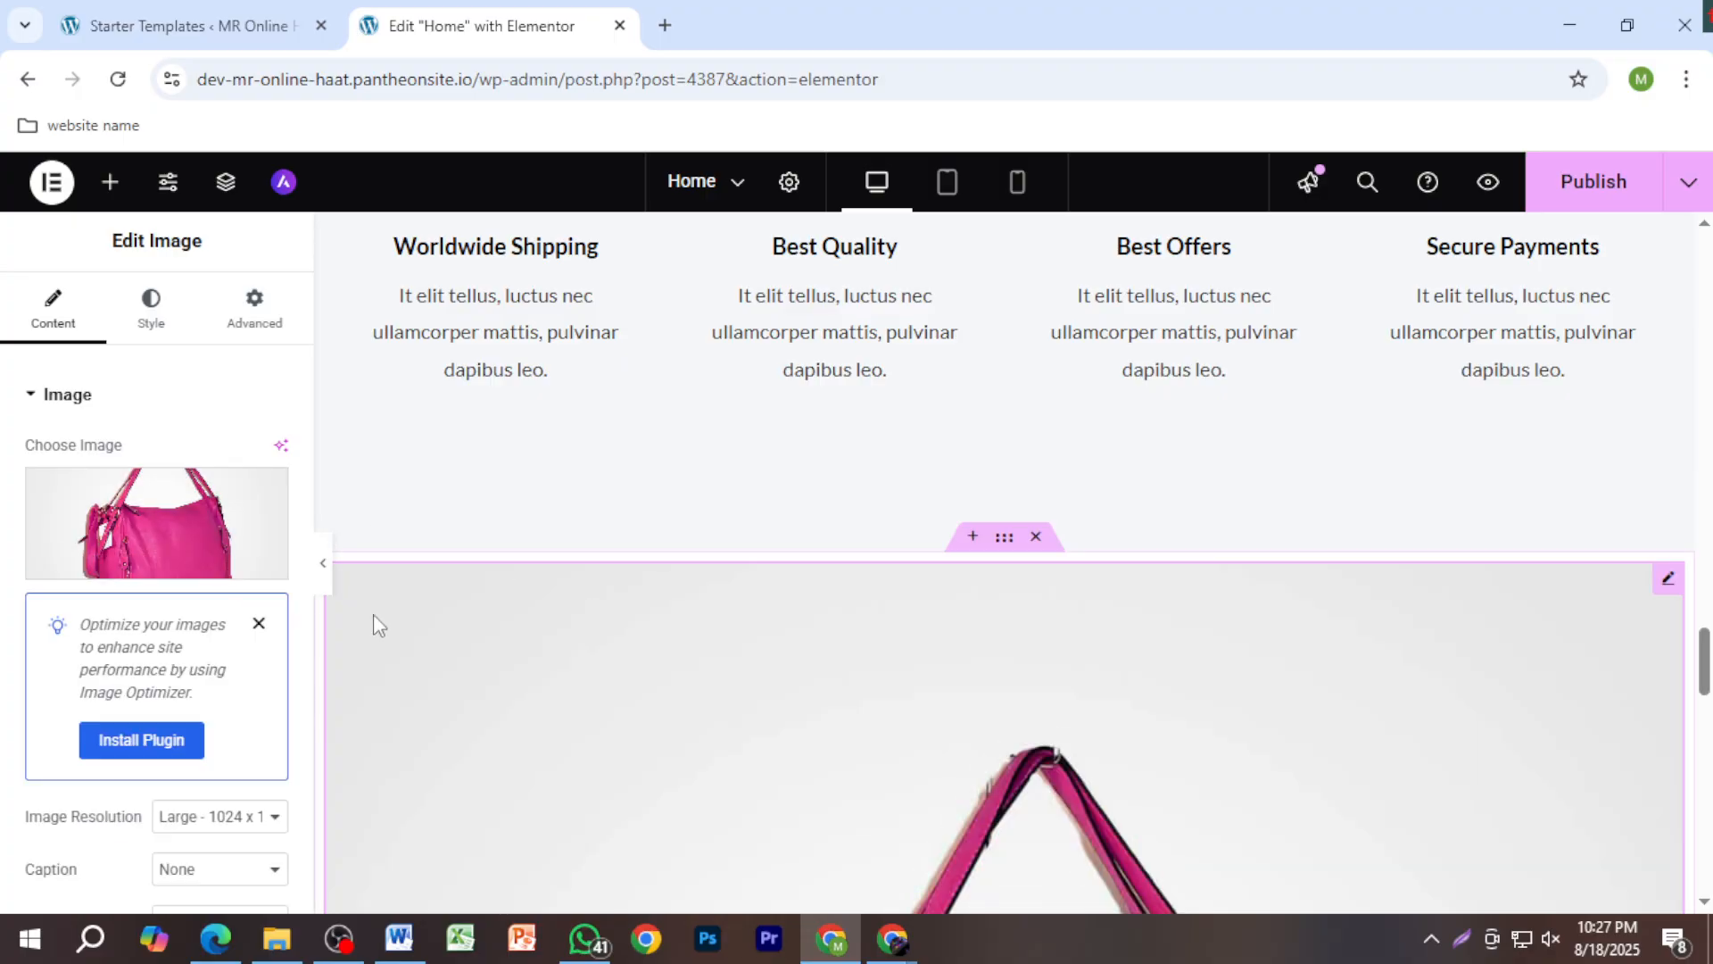
click(259, 623)
click(190, 564)
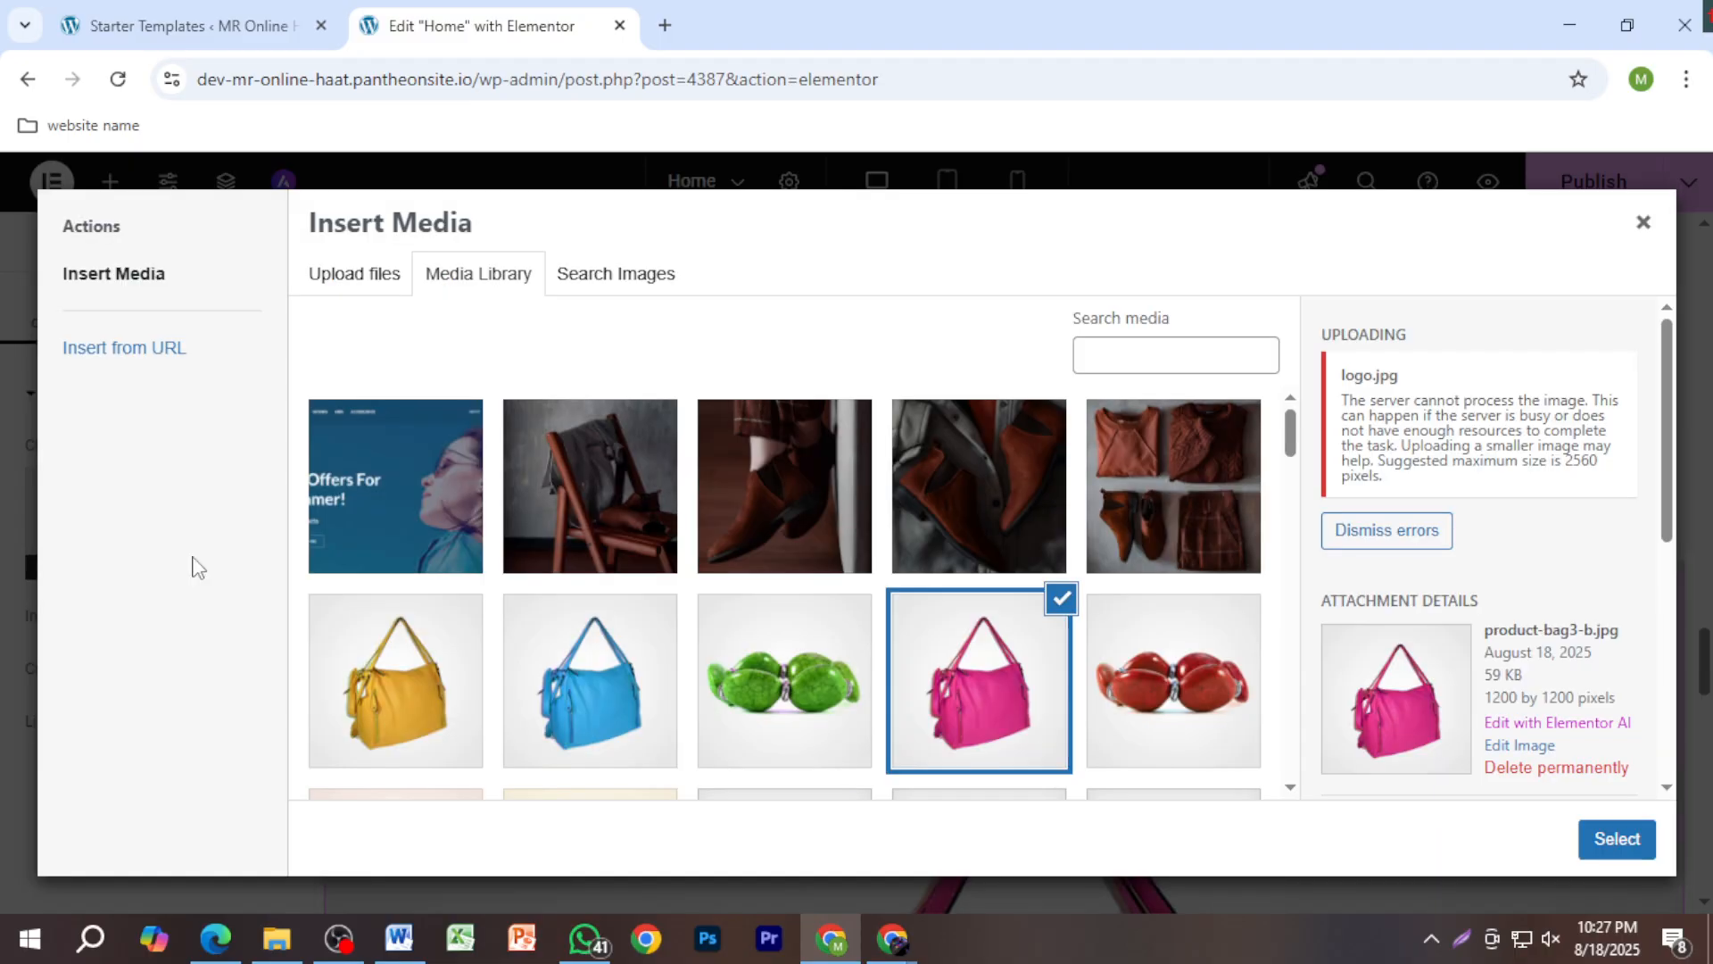
Step: Retry uploading the logo file; after it fails, start selecting a different file
click(370, 275)
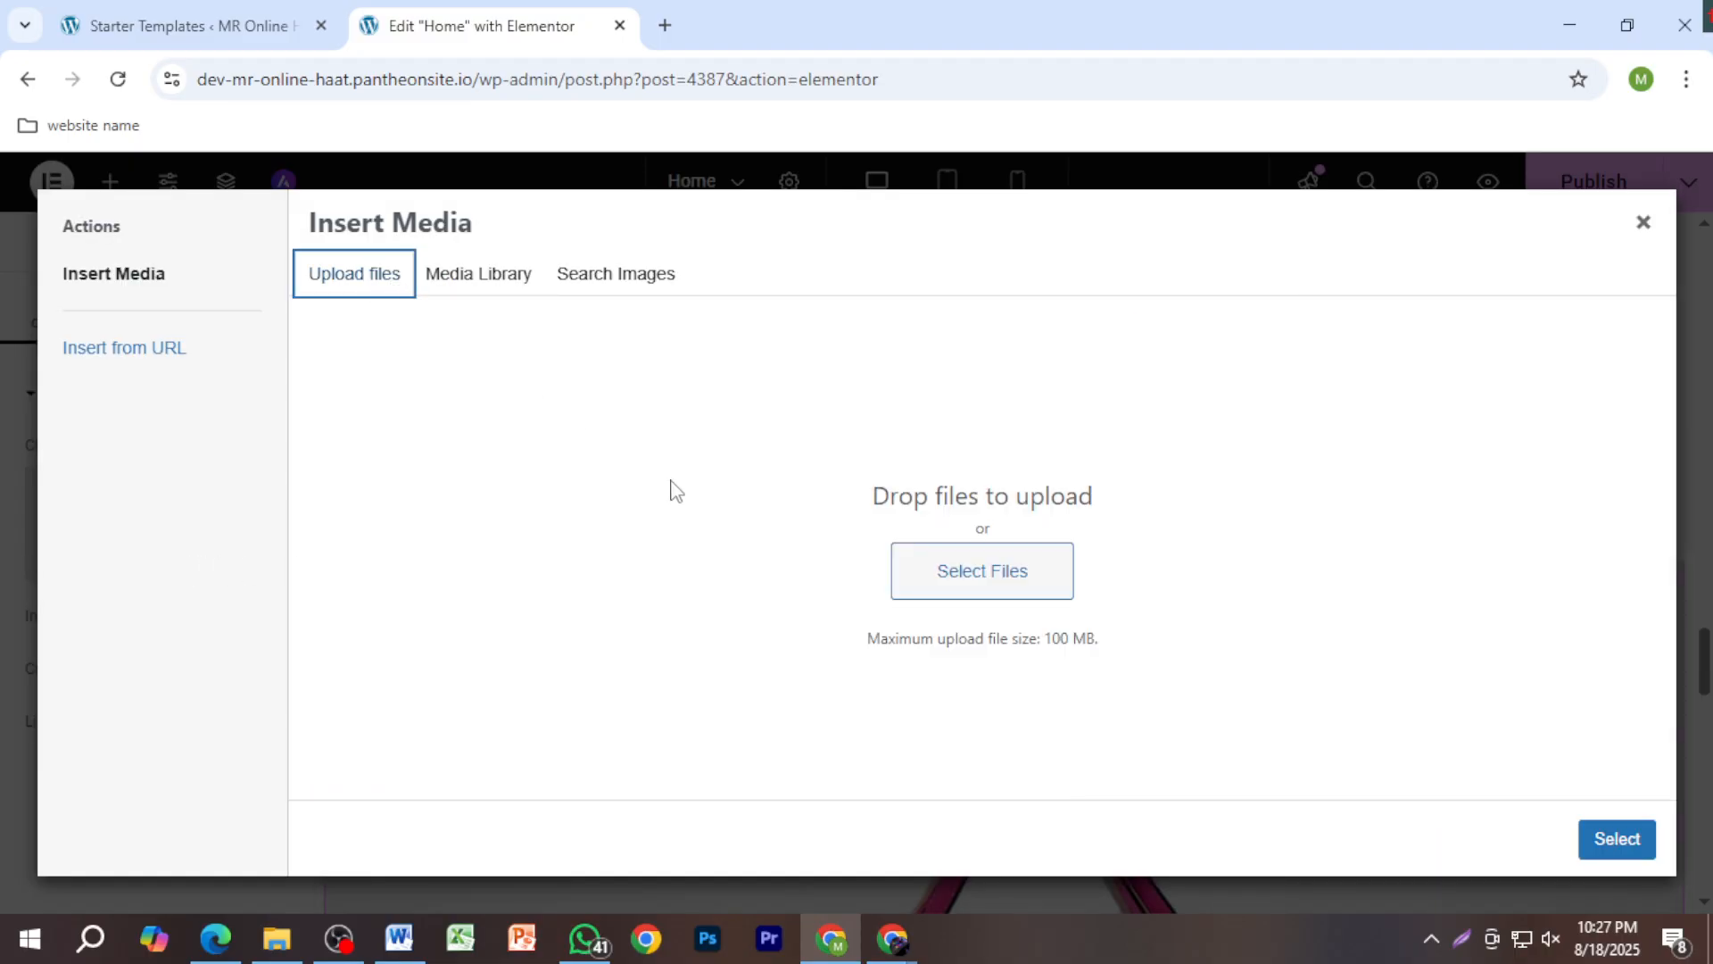
click(971, 591)
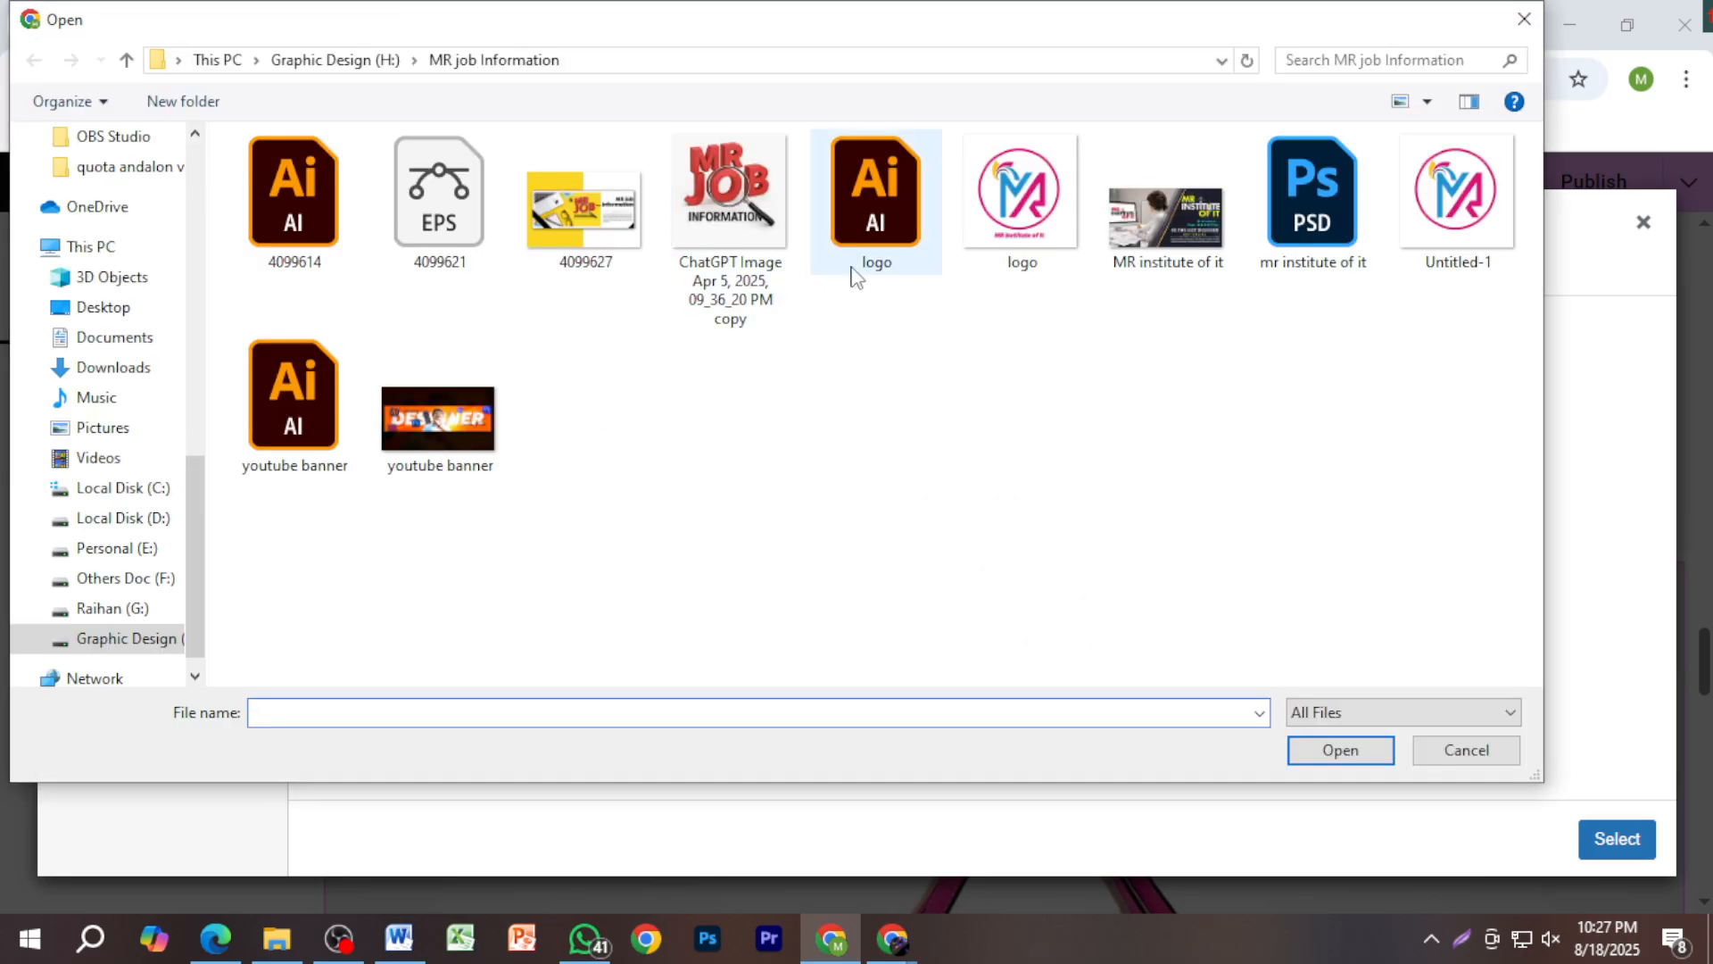
click(1033, 232)
double_click(1033, 232)
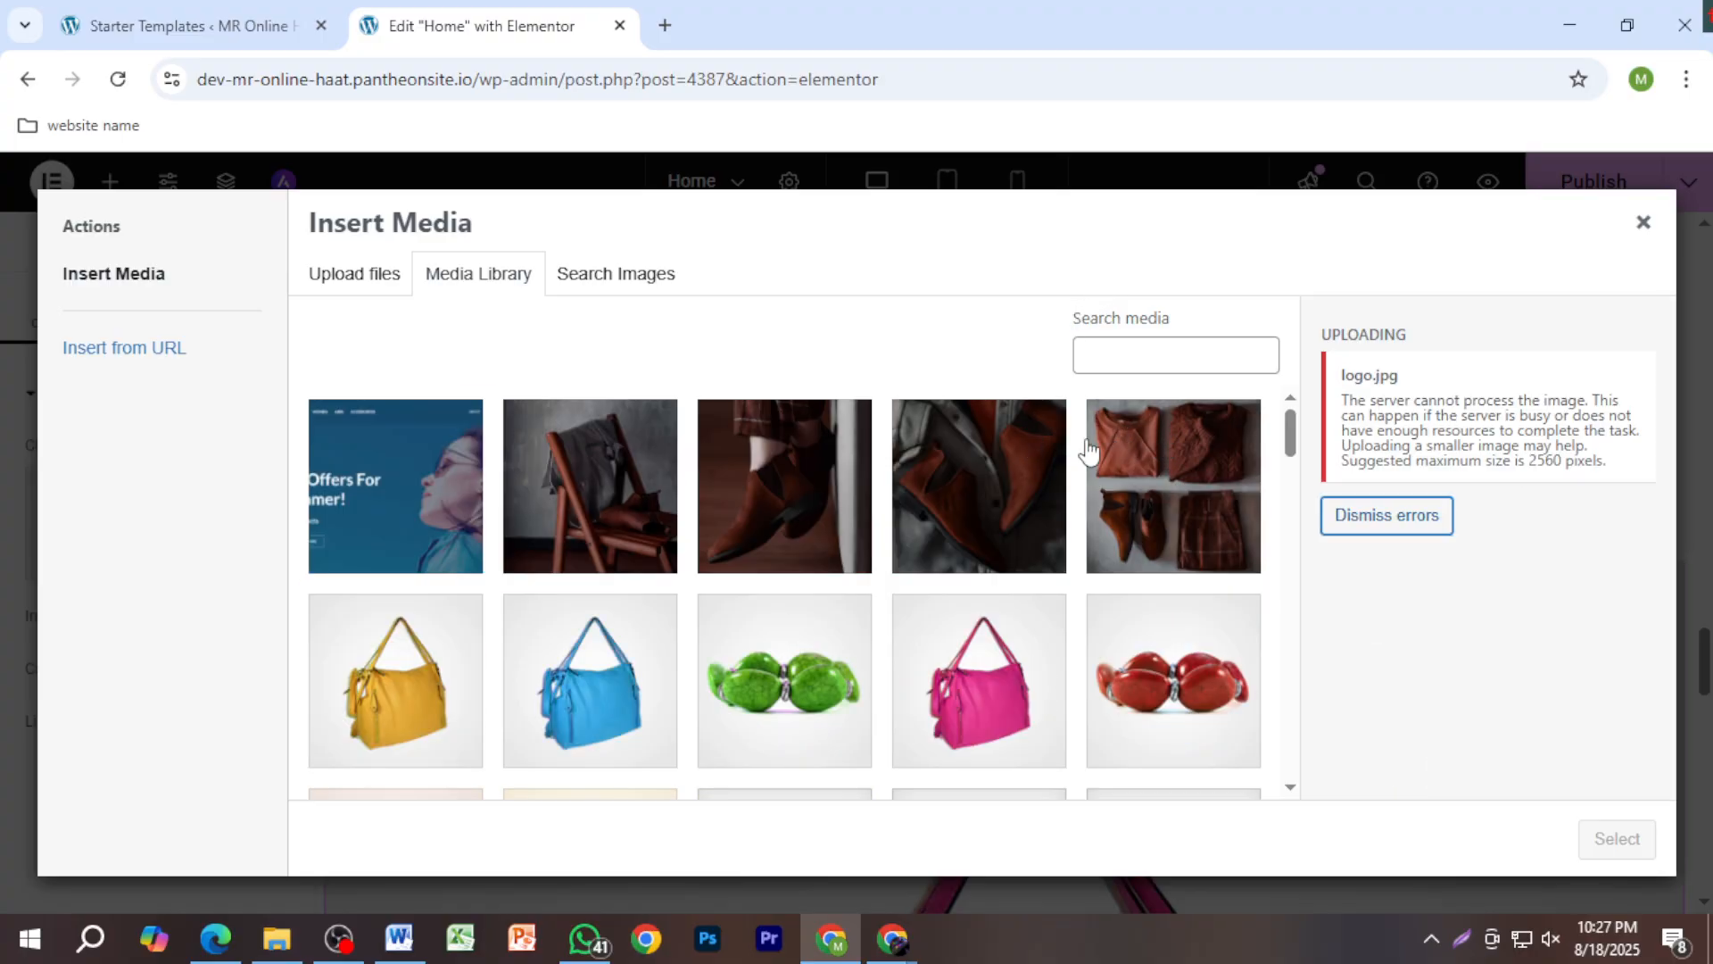
scroll(714, 527, down, 5)
scroll(731, 541, up, 5)
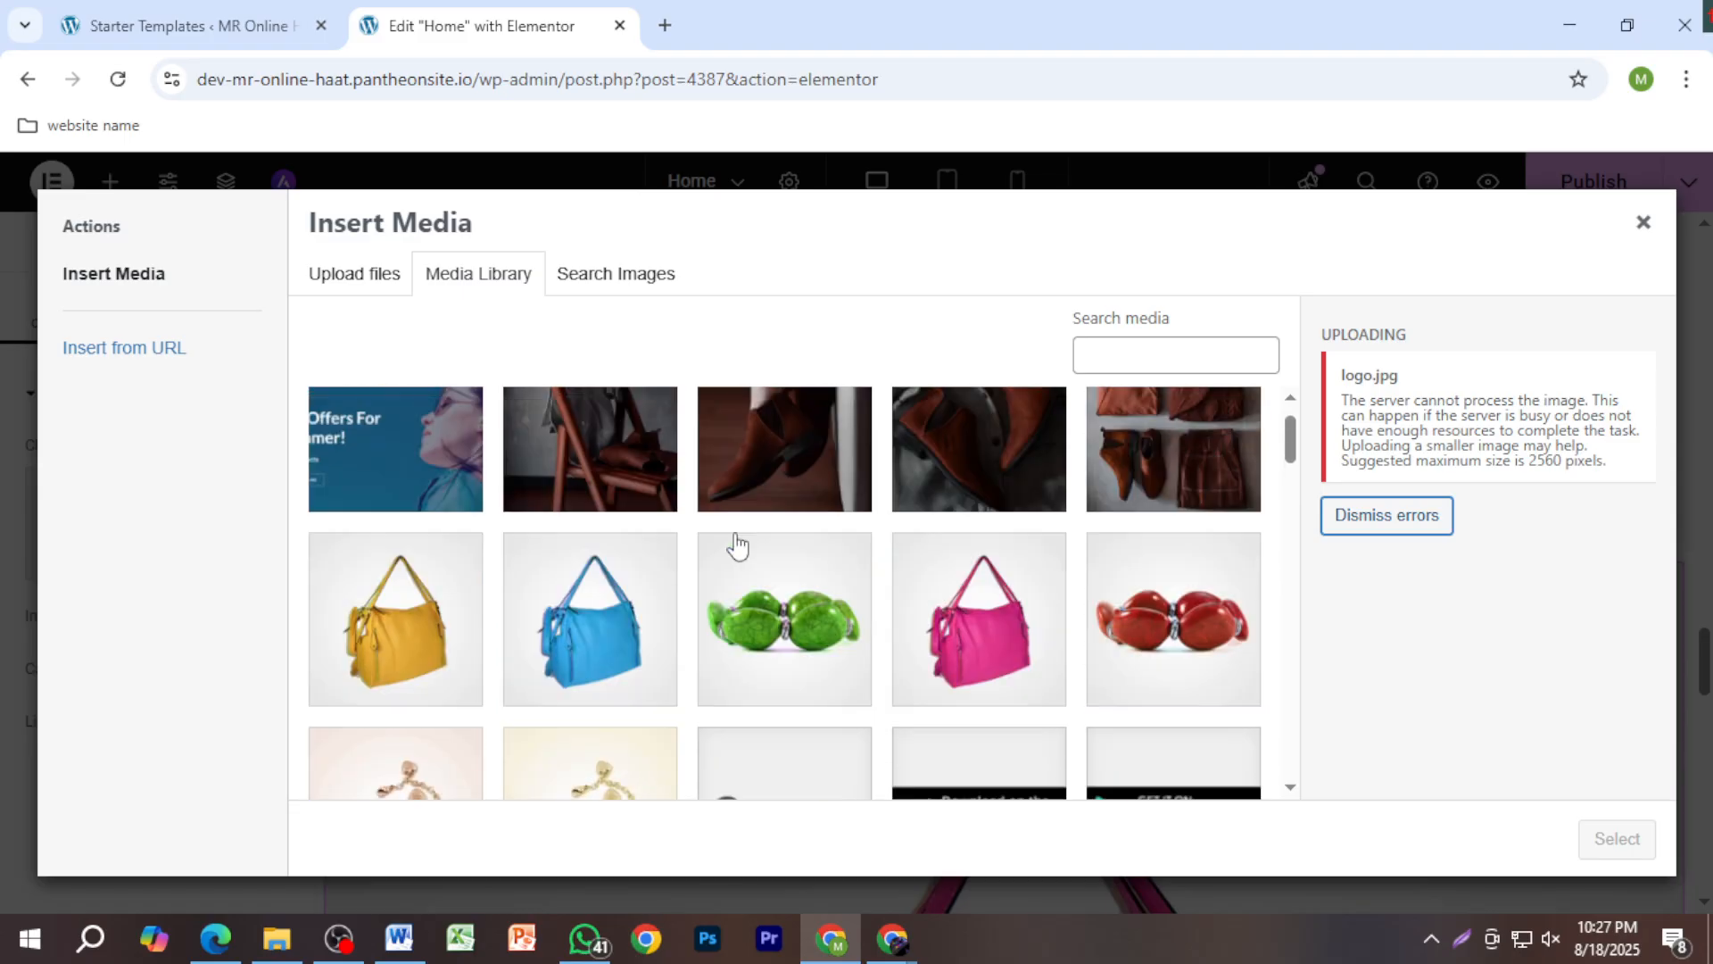
drag(1452, 430, 1445, 423)
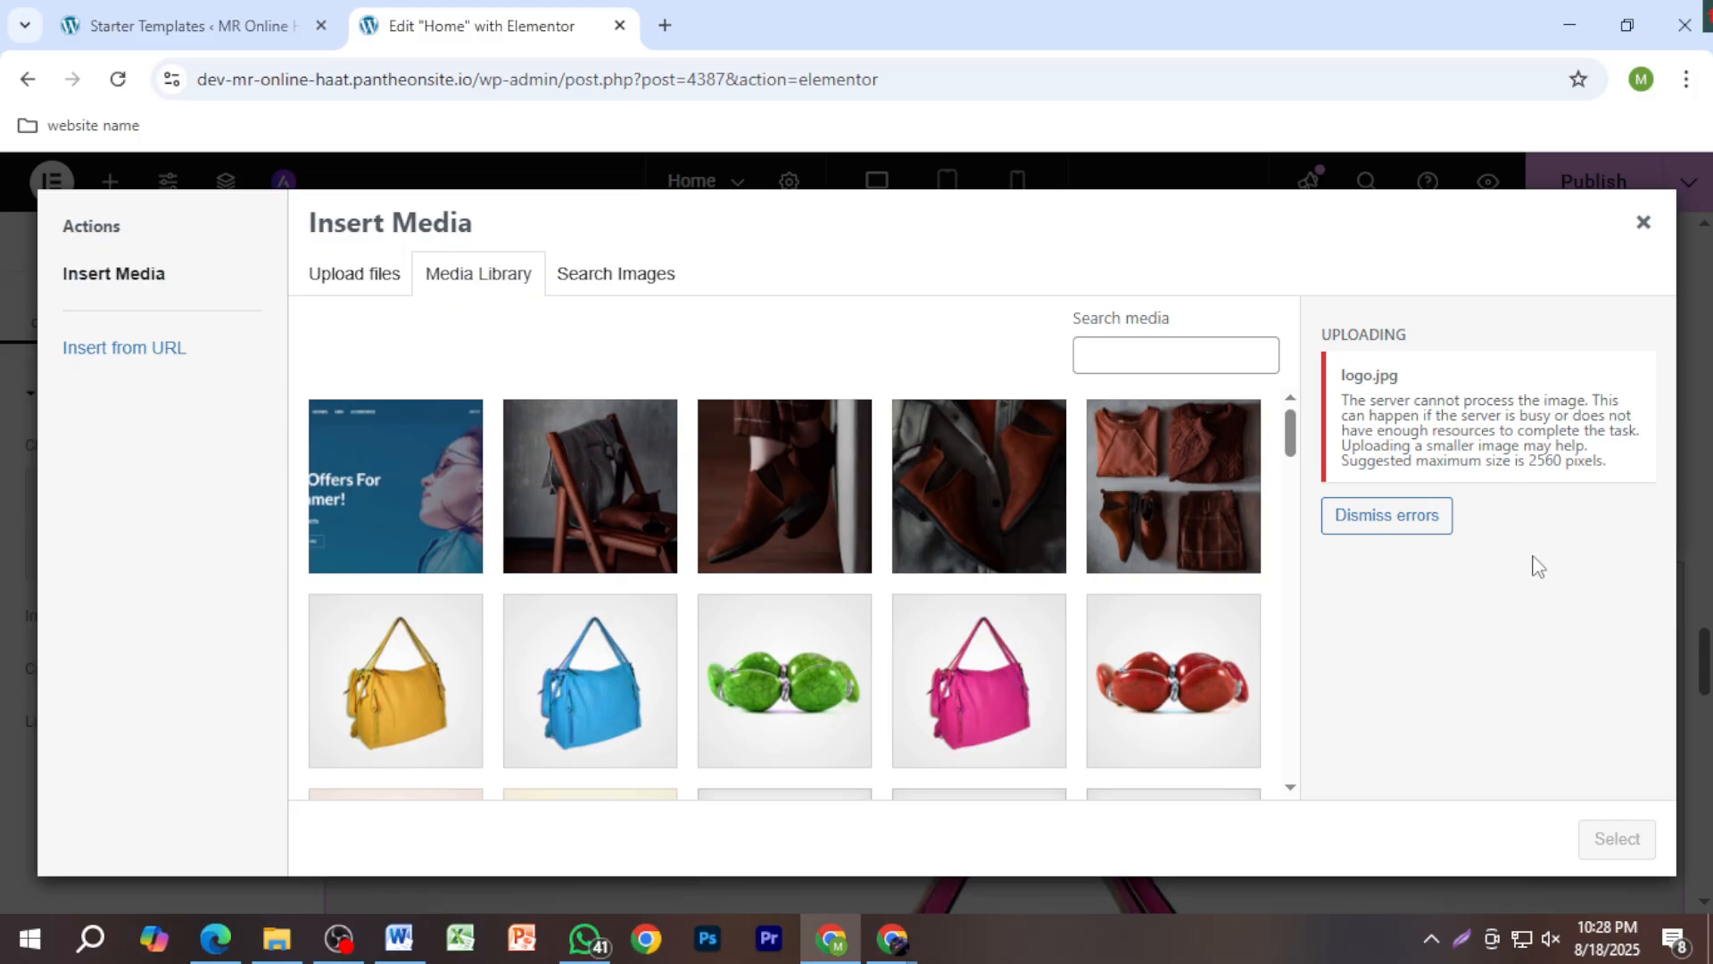
click(381, 293)
click(1012, 572)
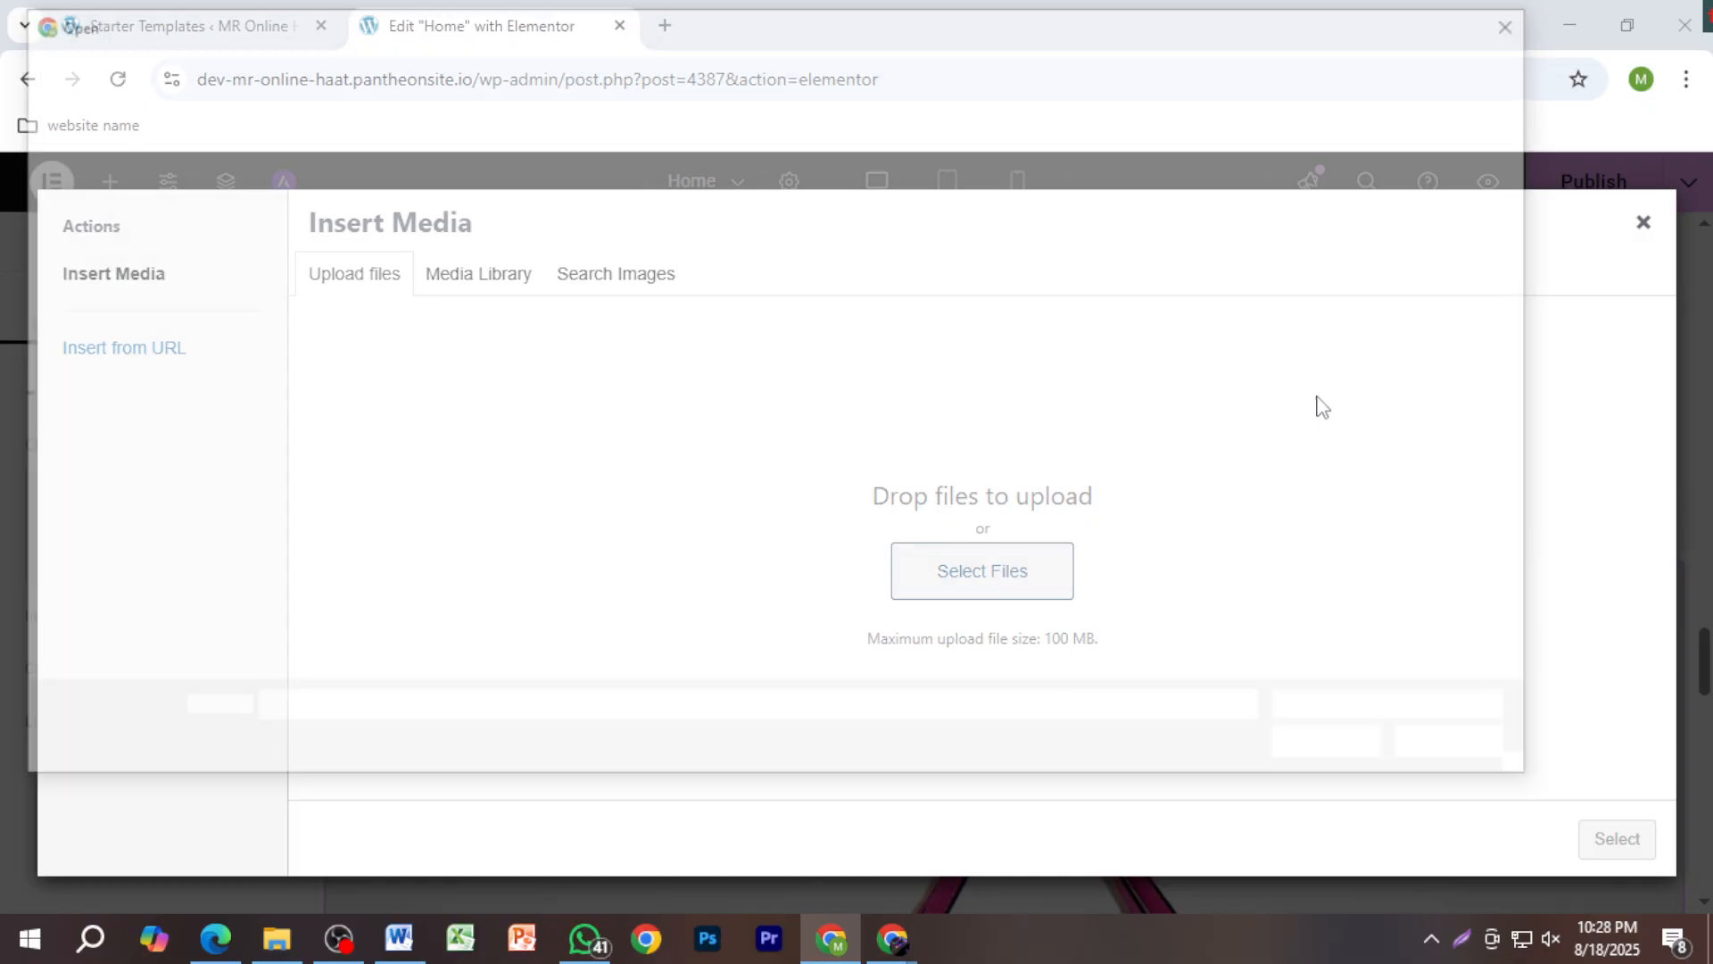
Step: After Untitled-1.png is rejected, insert the yellow handbag photo product-bag3-d.jpg instead
click(1445, 229)
double_click(1445, 229)
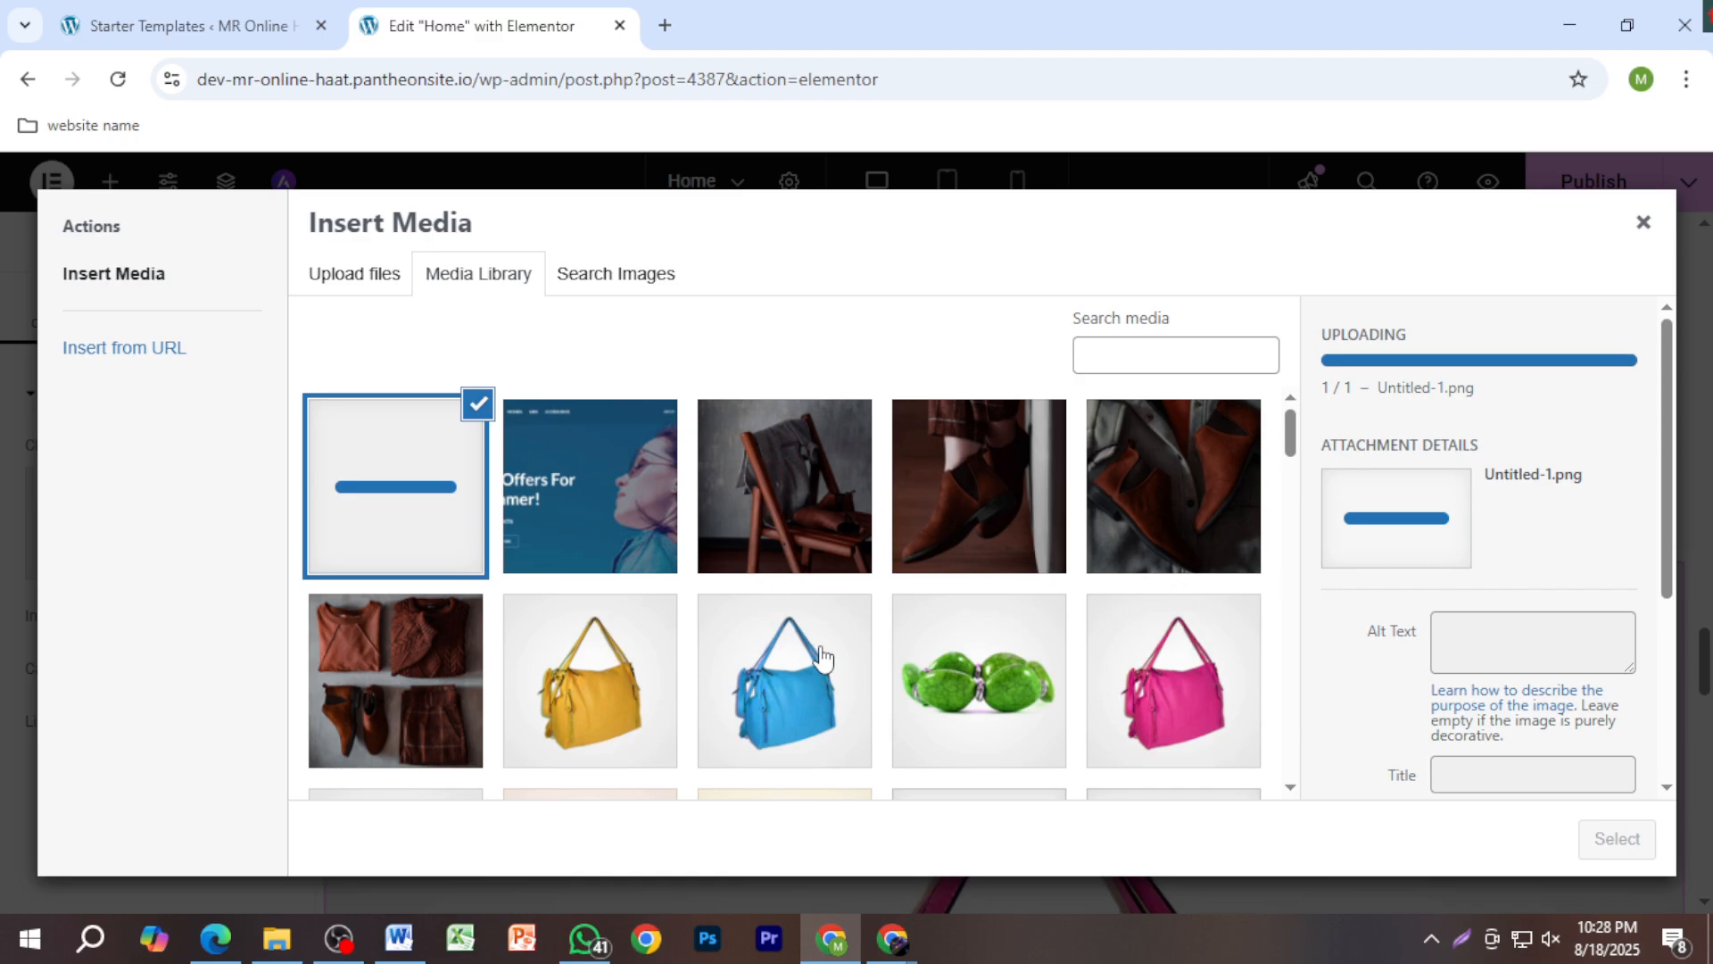
scroll(1105, 676, down, 5)
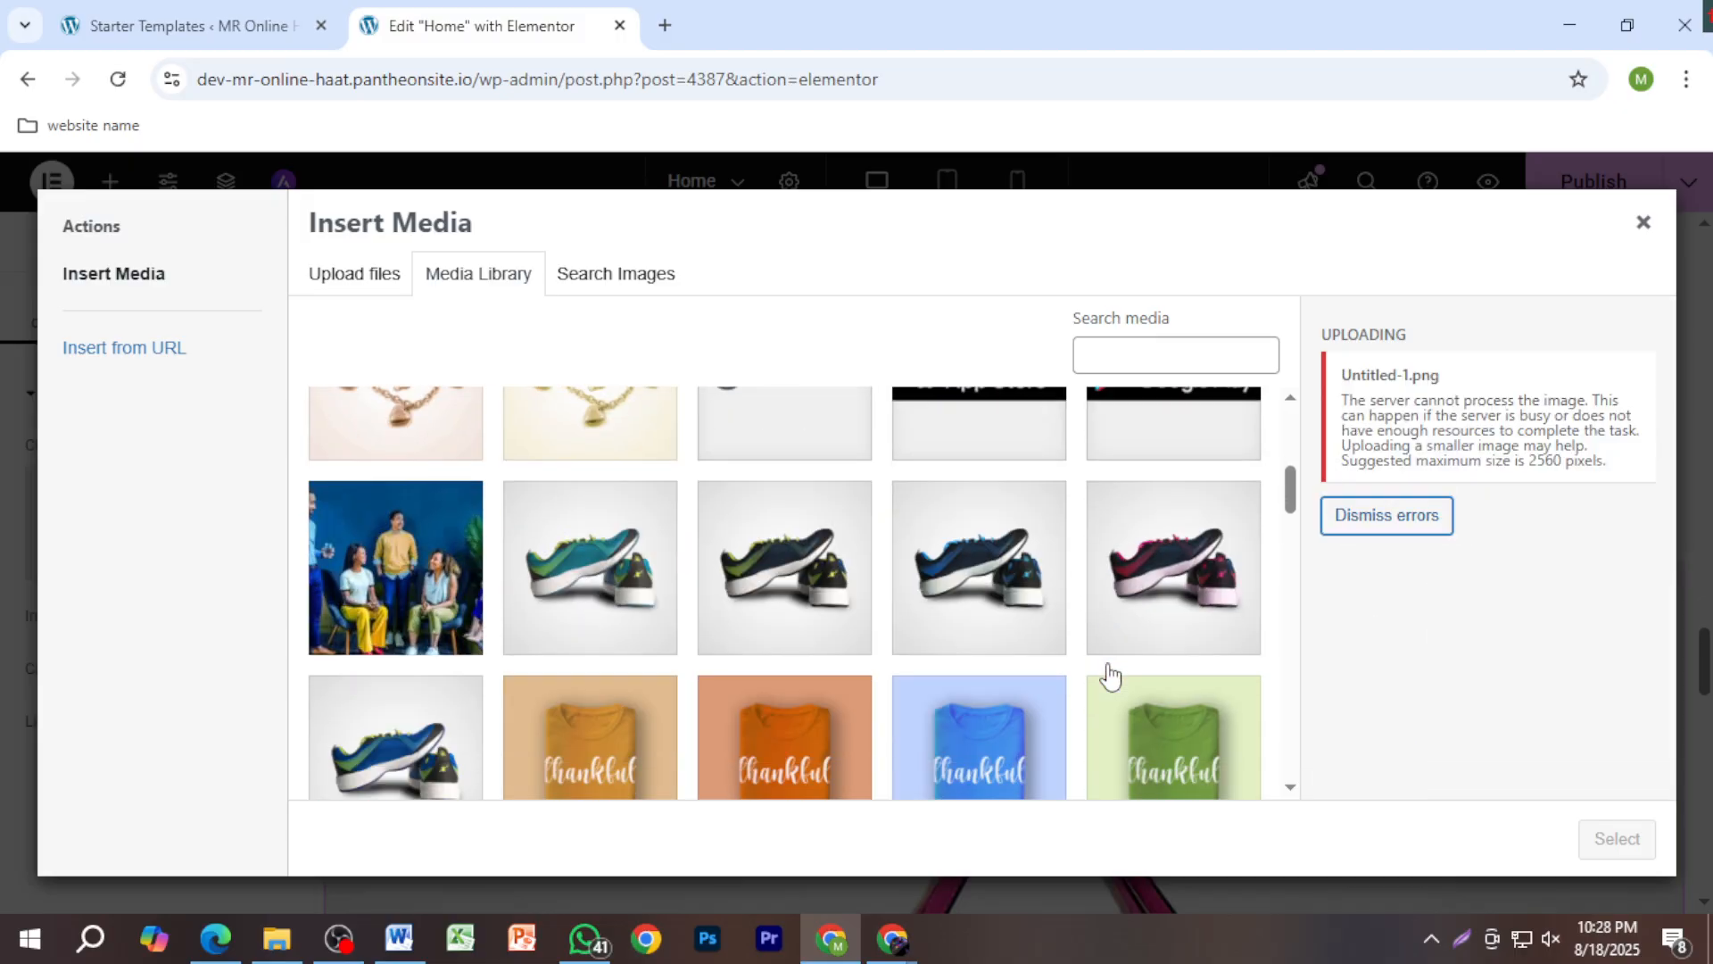
scroll(1116, 683, down, 10)
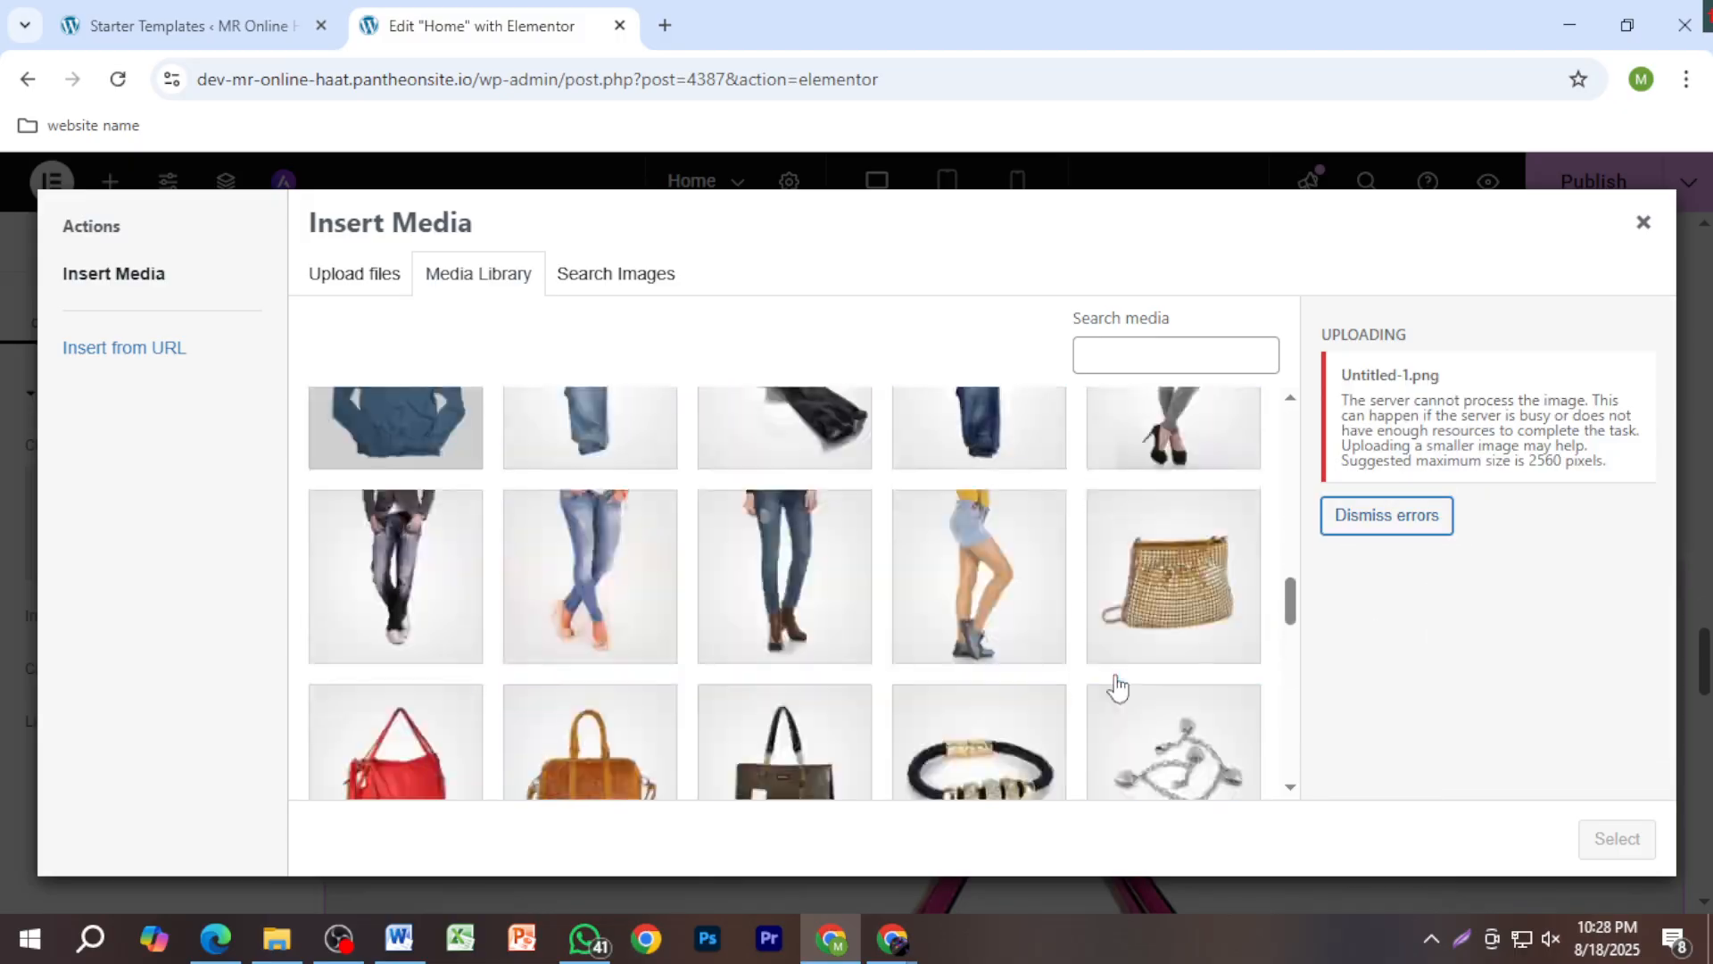
scroll(1116, 687, down, 2)
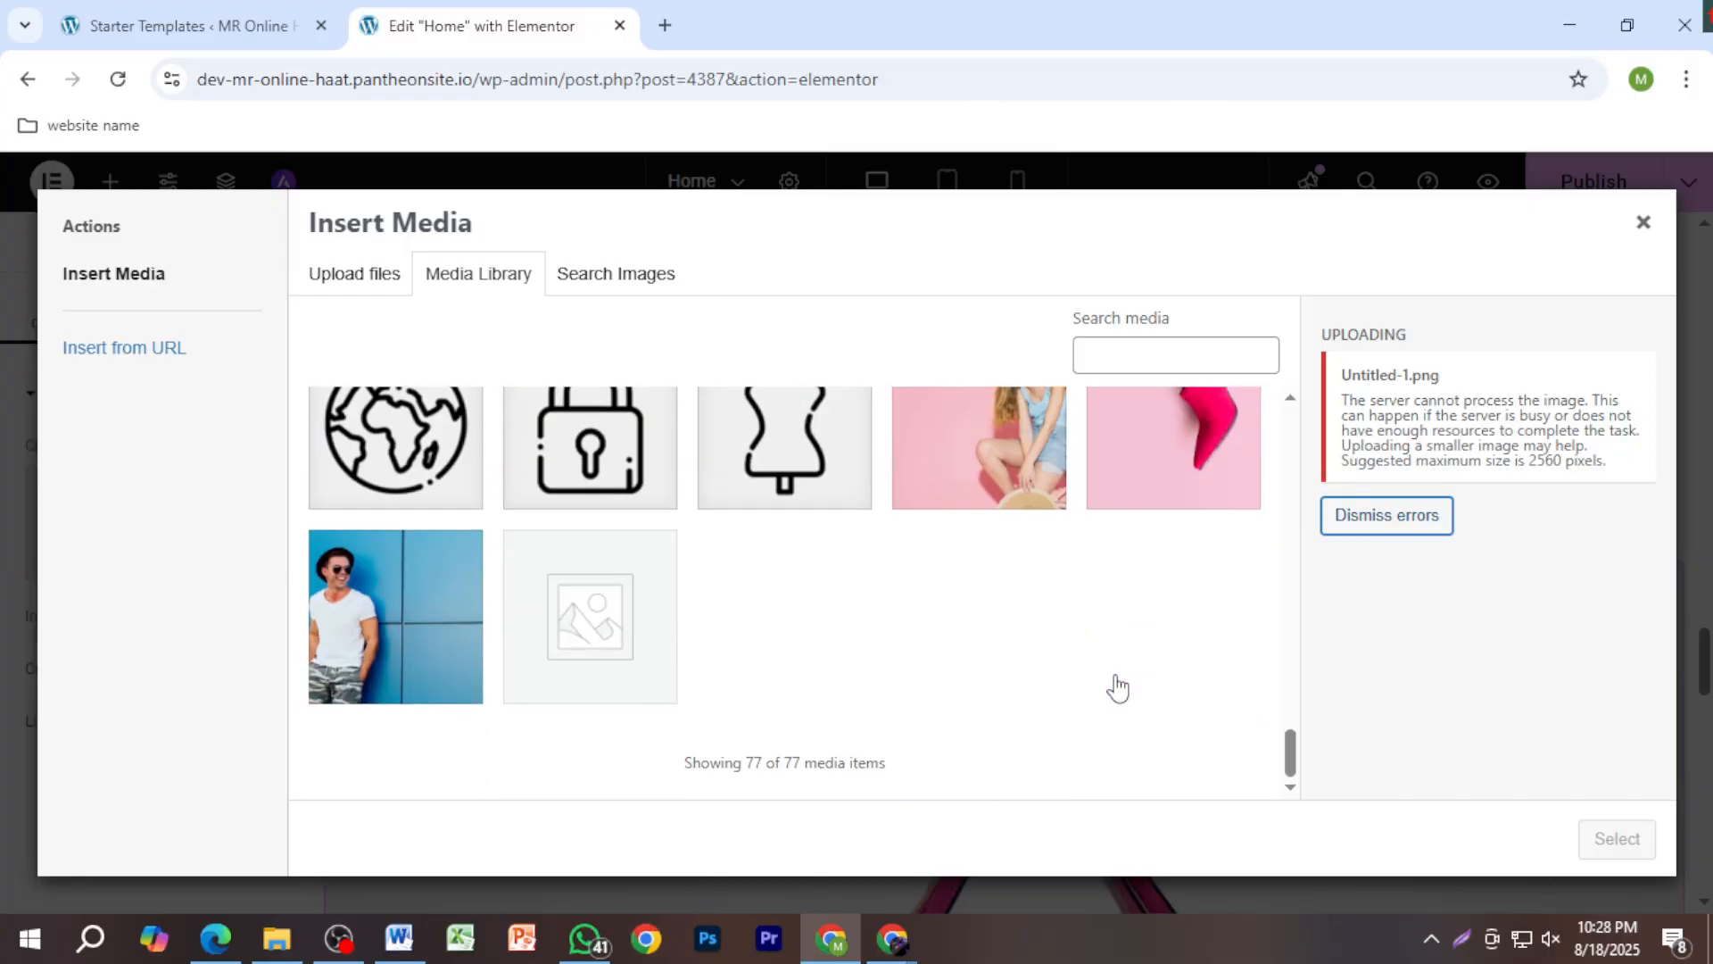
scroll(1115, 678, up, 10)
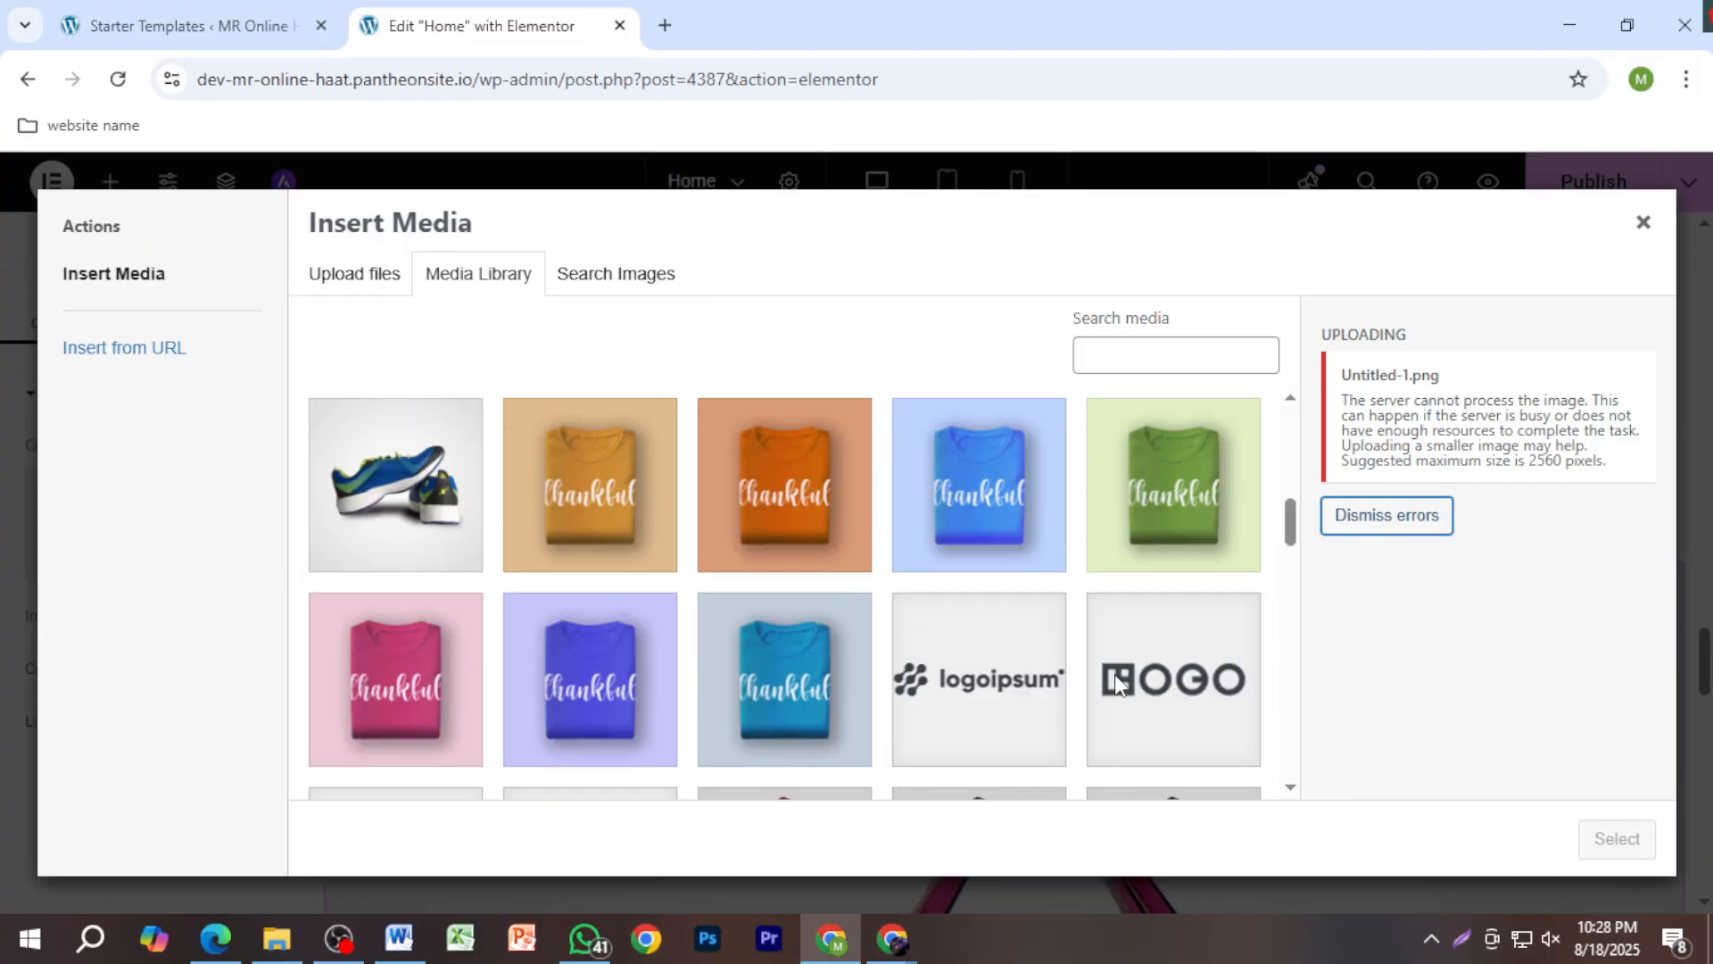
scroll(1117, 687, up, 2)
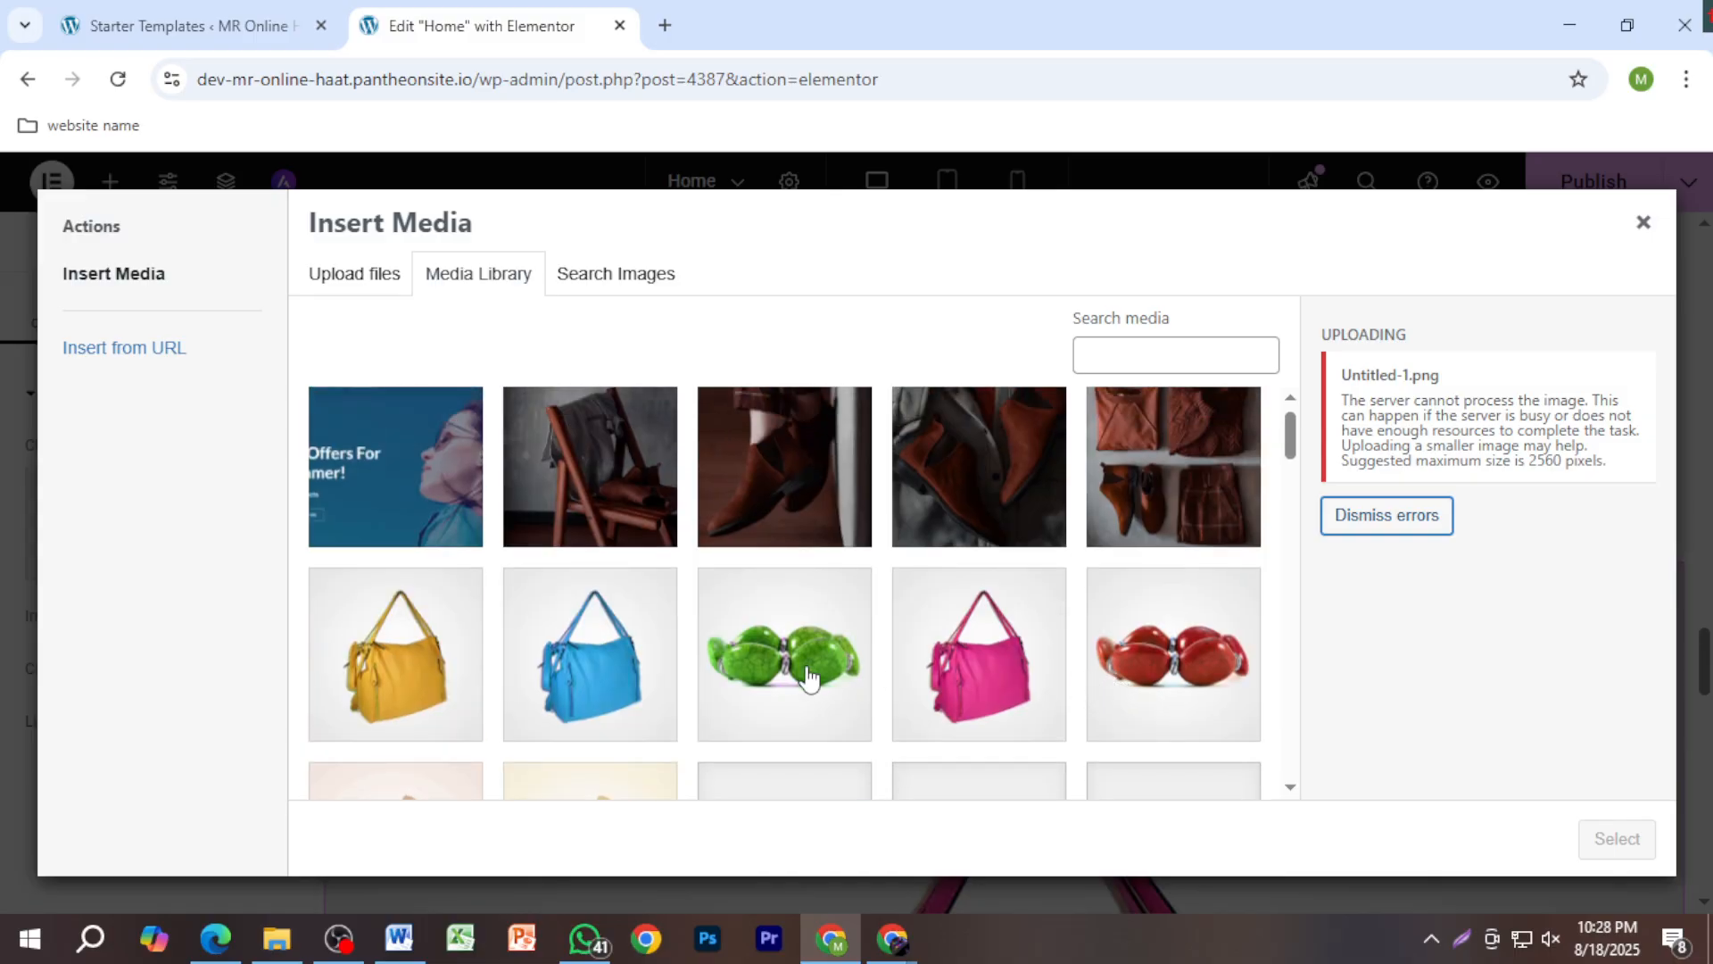
click(457, 710)
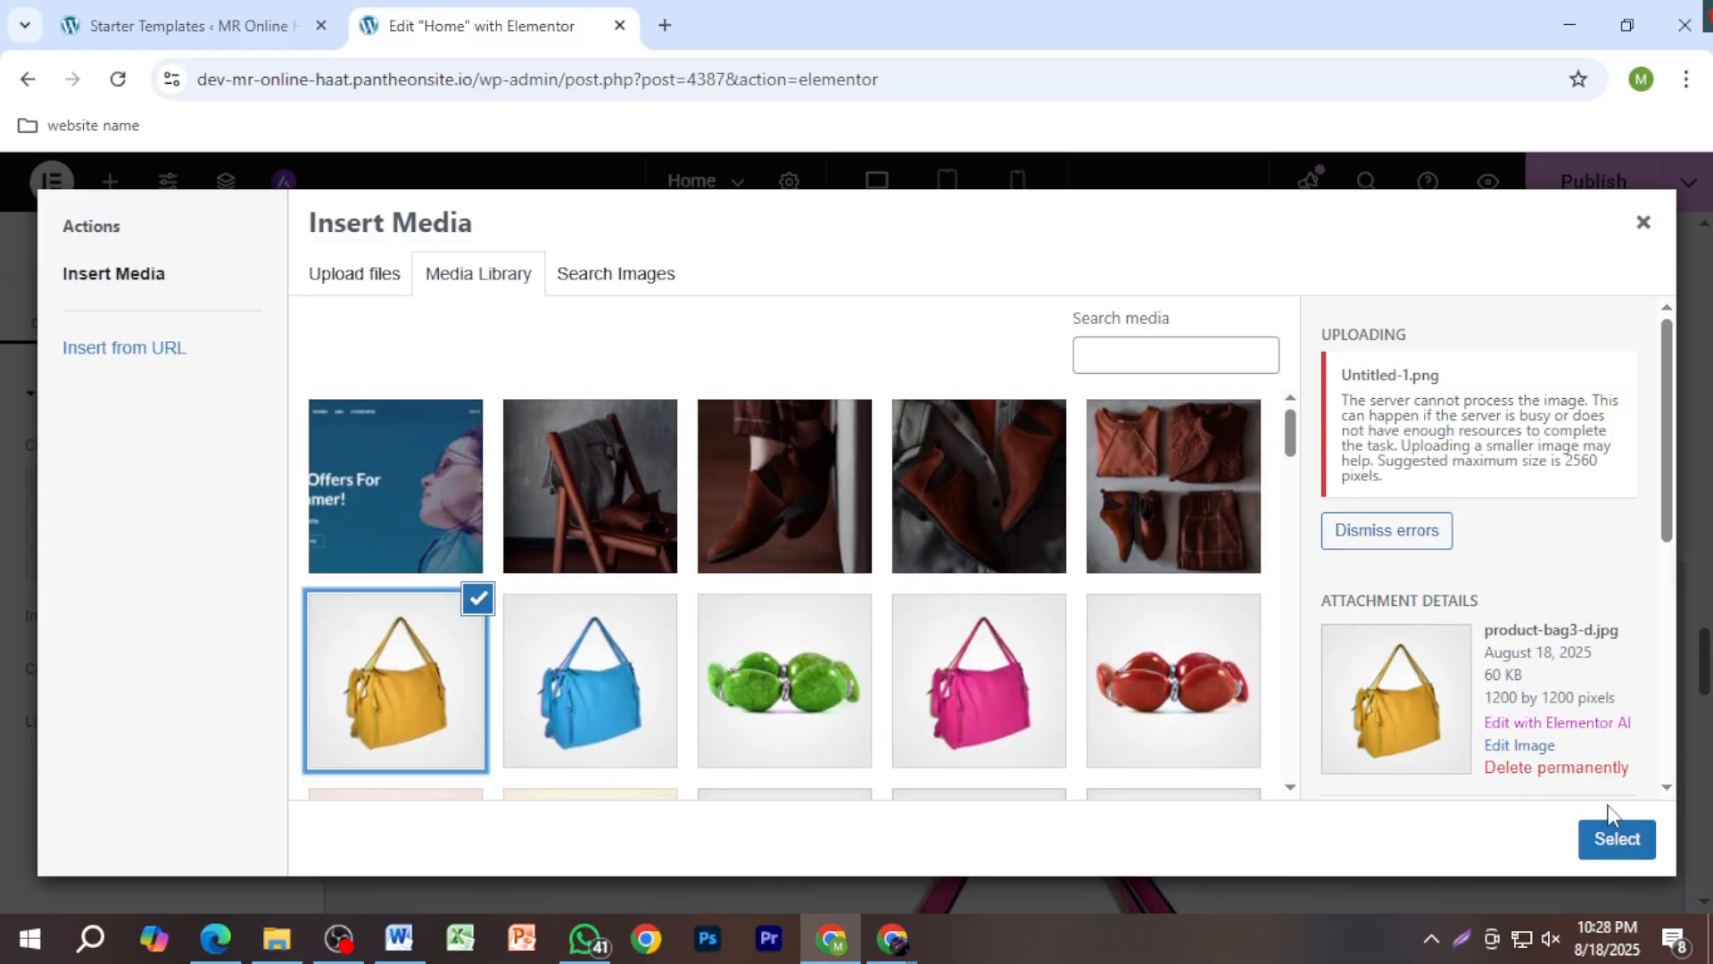
click(1615, 837)
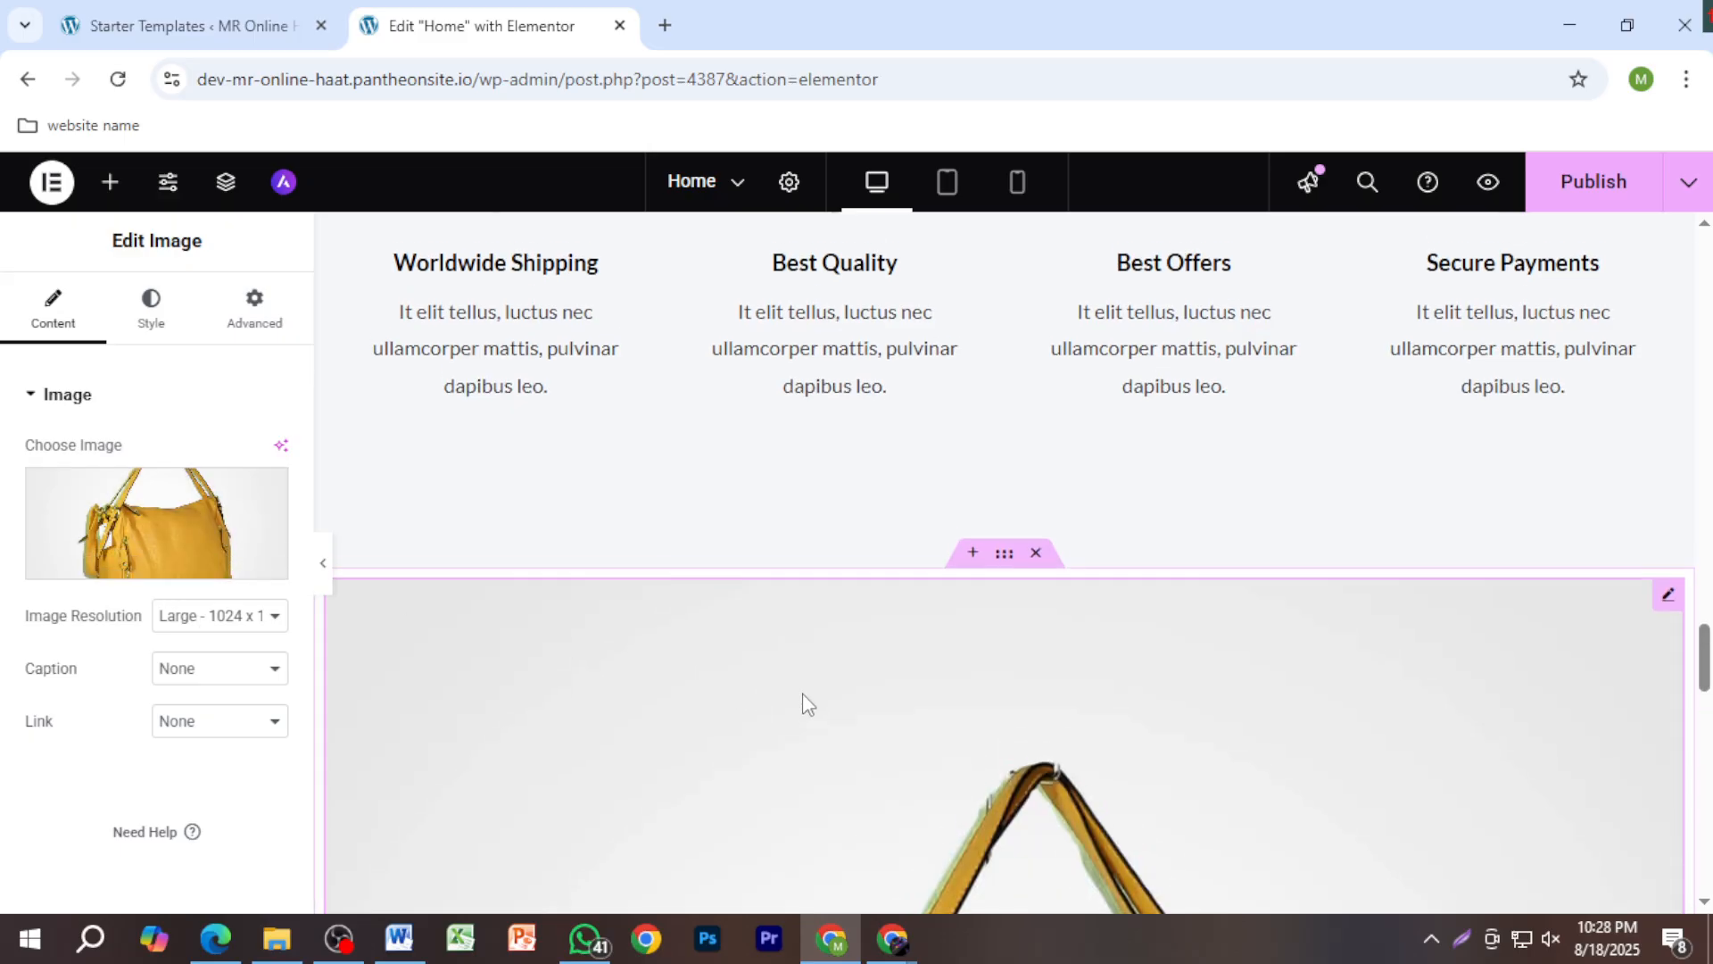
Step: Select the Featured Products heading to show its Edit Heading panel
scroll(801, 692, up, 4)
scroll(801, 692, down, 5)
scroll(801, 692, up, 14)
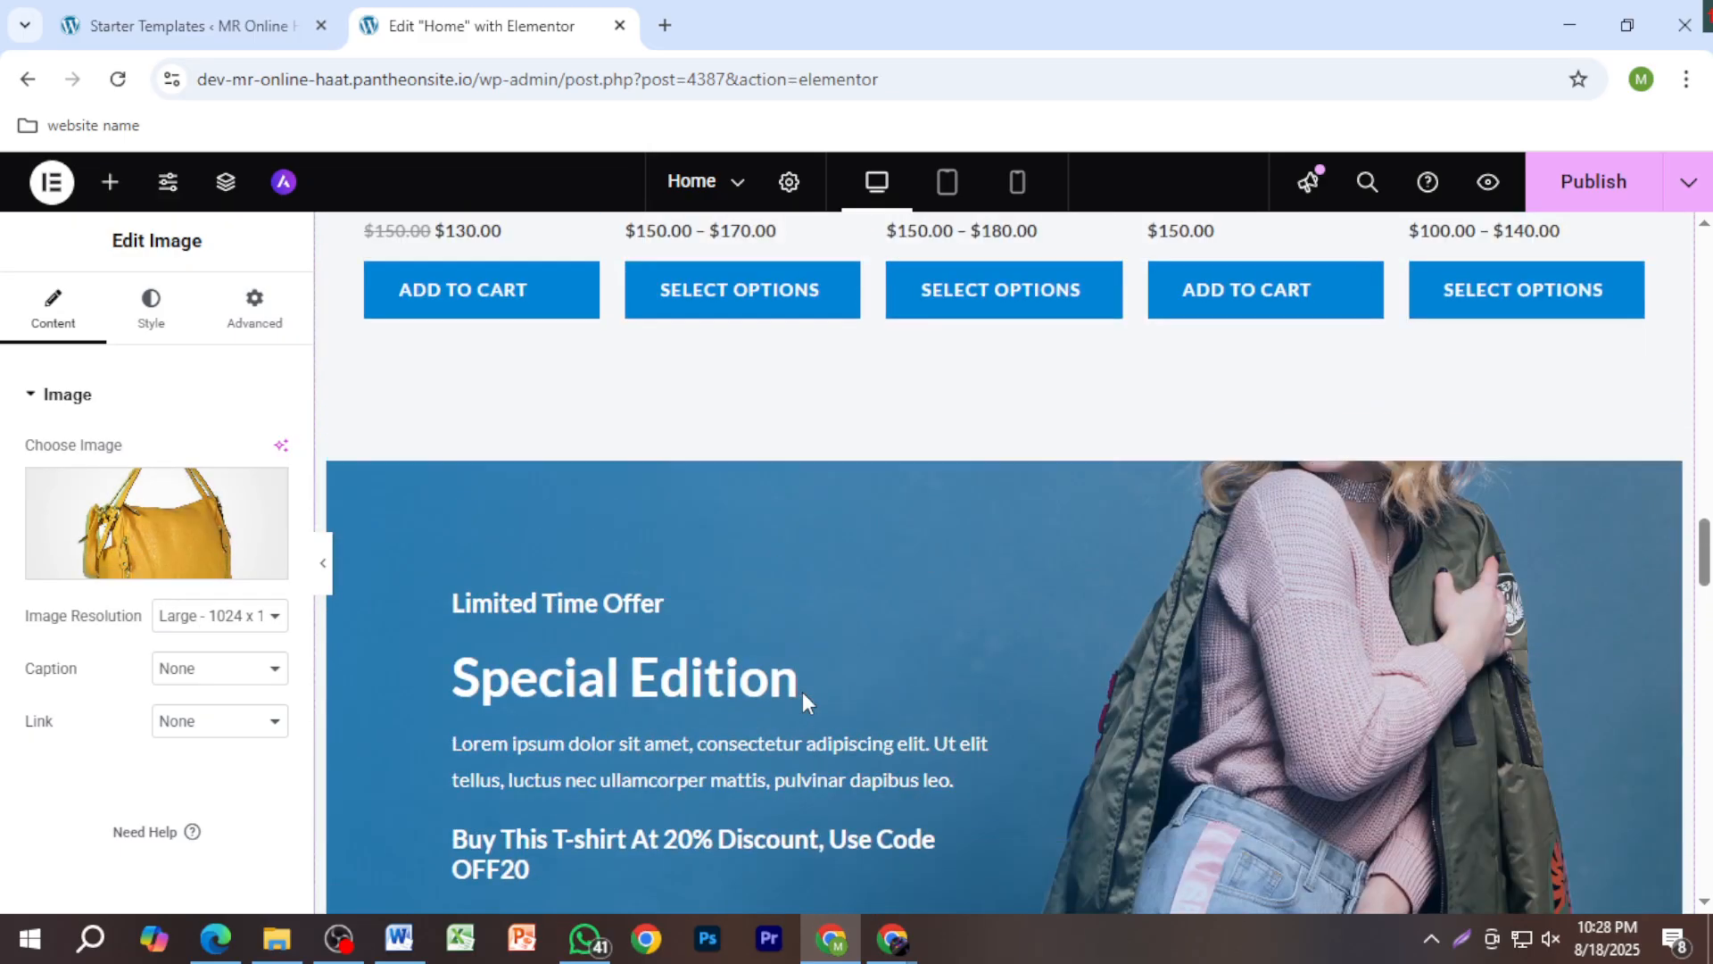
scroll(801, 692, up, 20)
scroll(802, 692, down, 5)
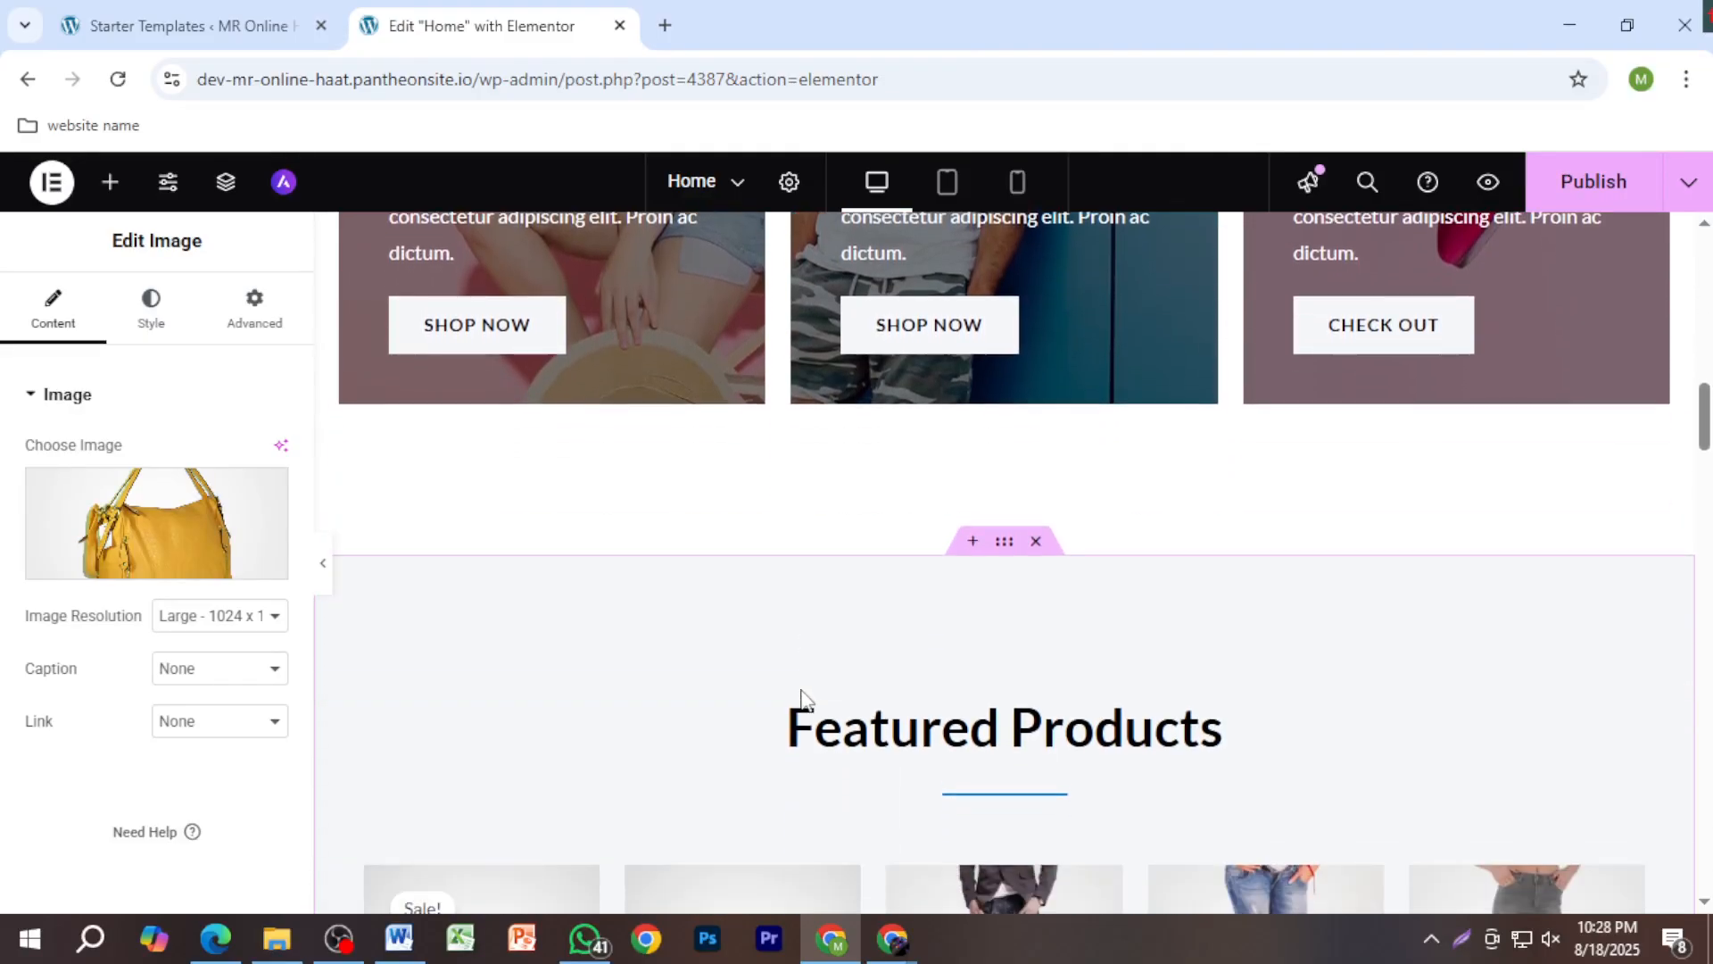
scroll(802, 693, down, 2)
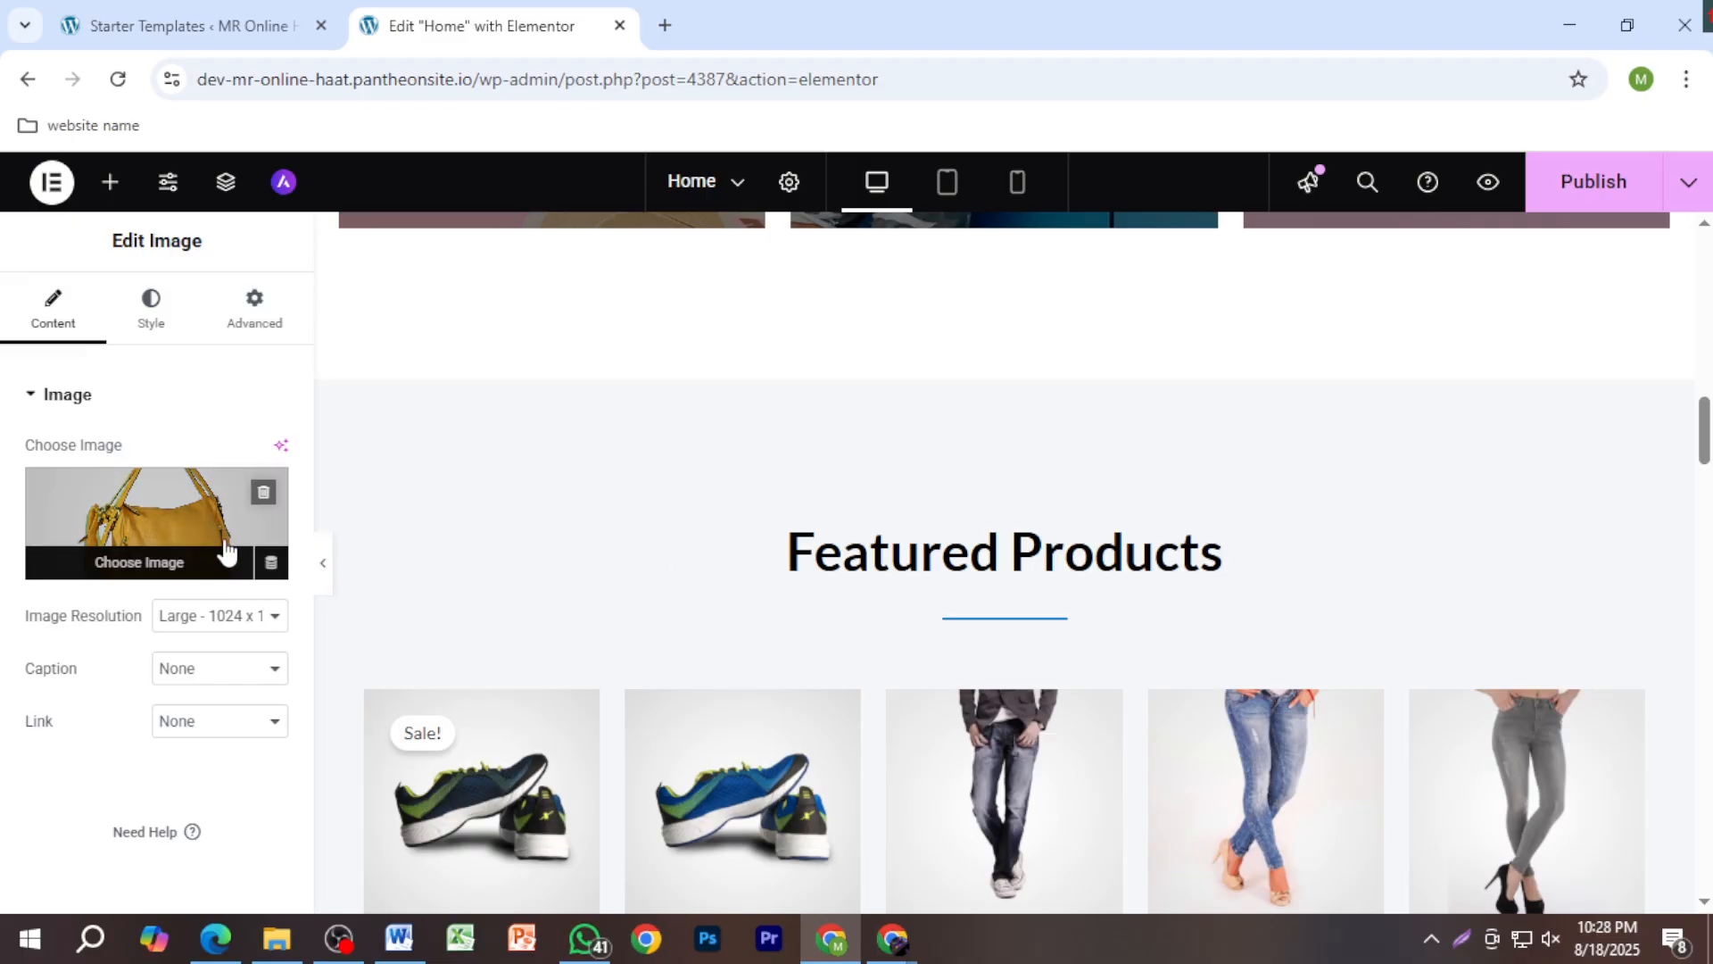
drag(222, 547, 768, 635)
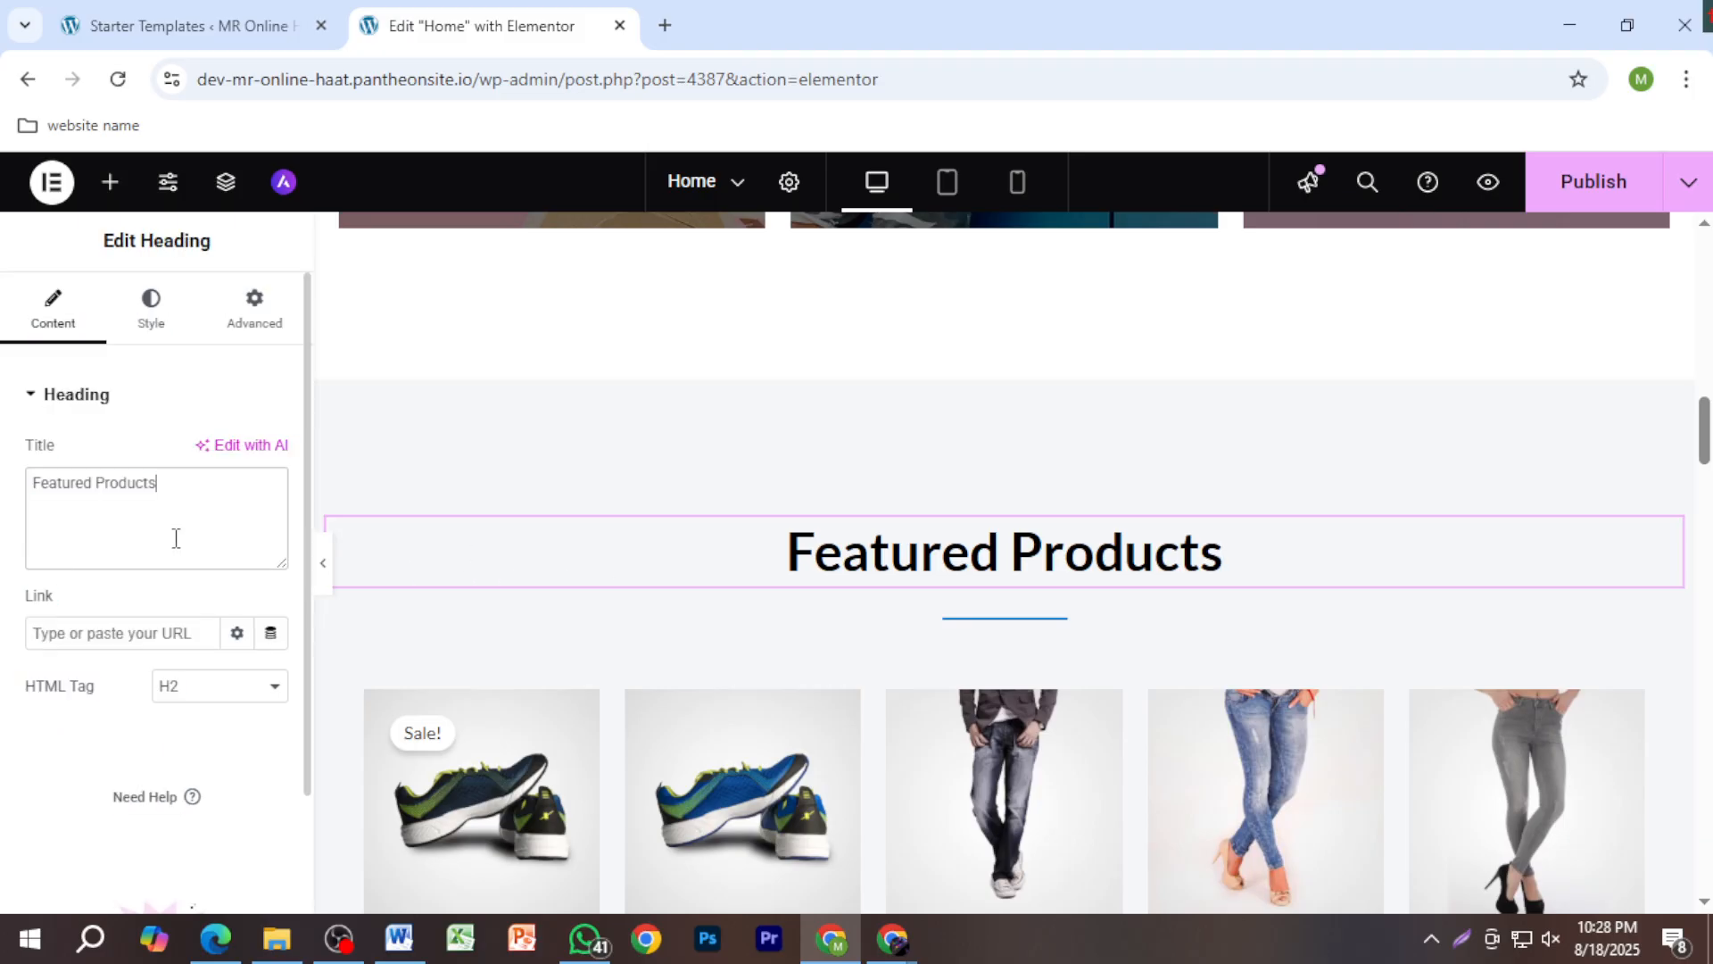
scroll(841, 625, up, 6)
scroll(841, 619, up, 8)
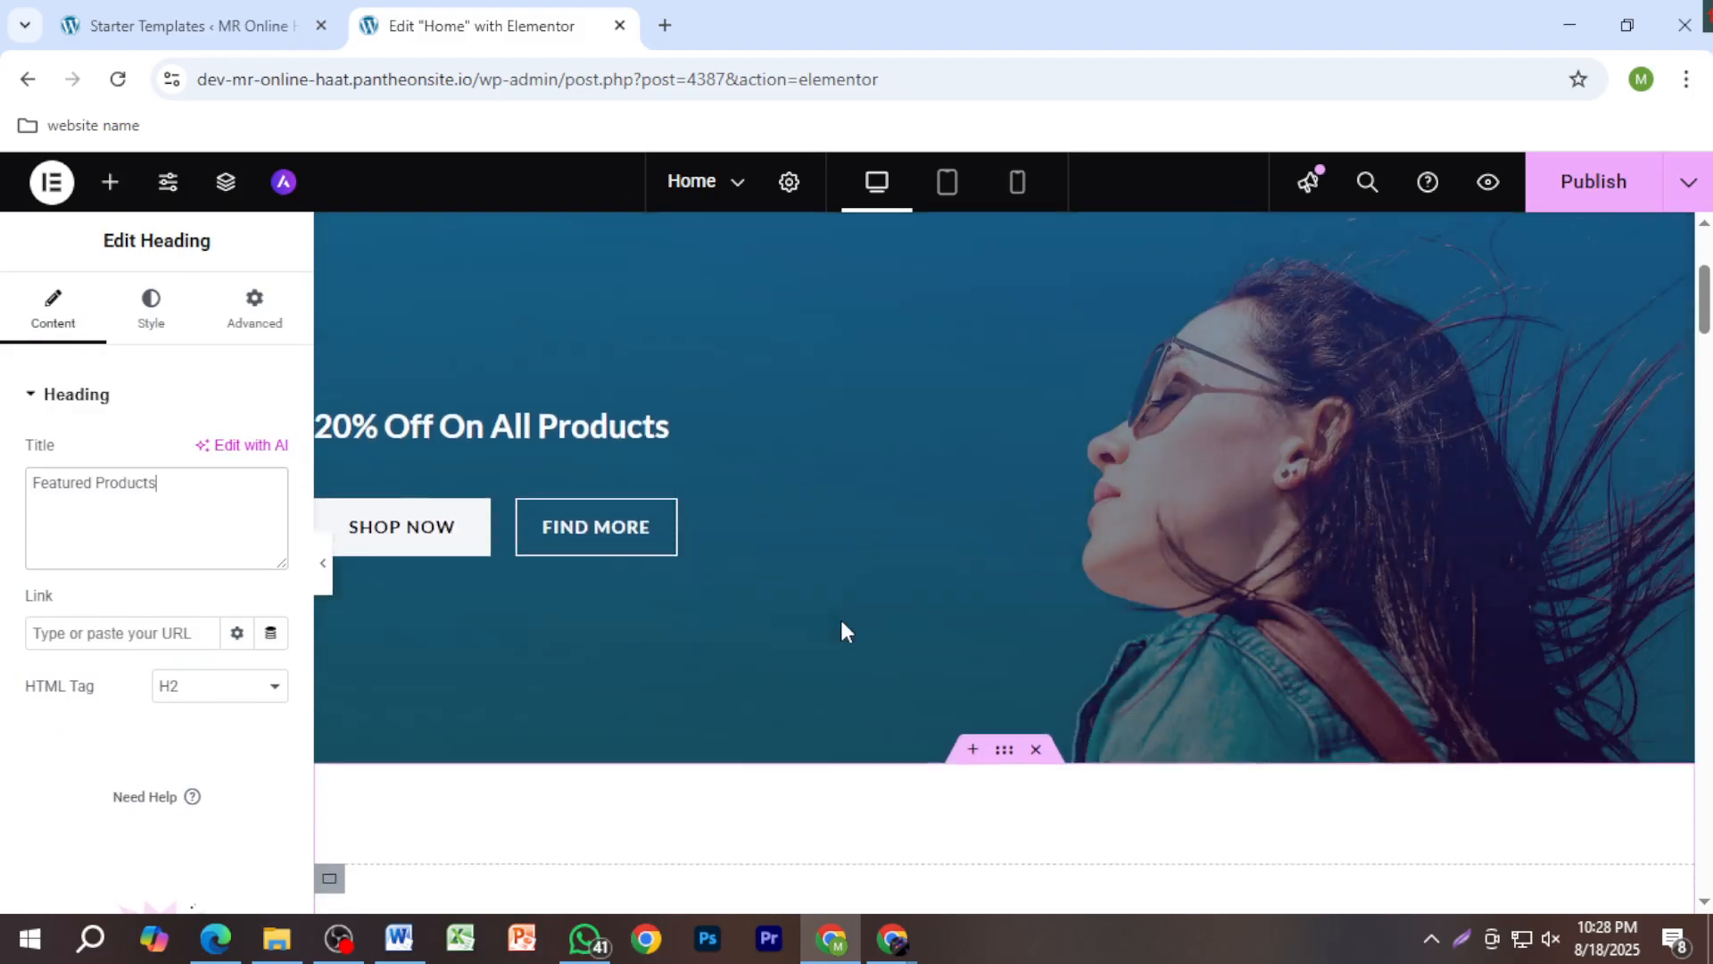
click(130, 520)
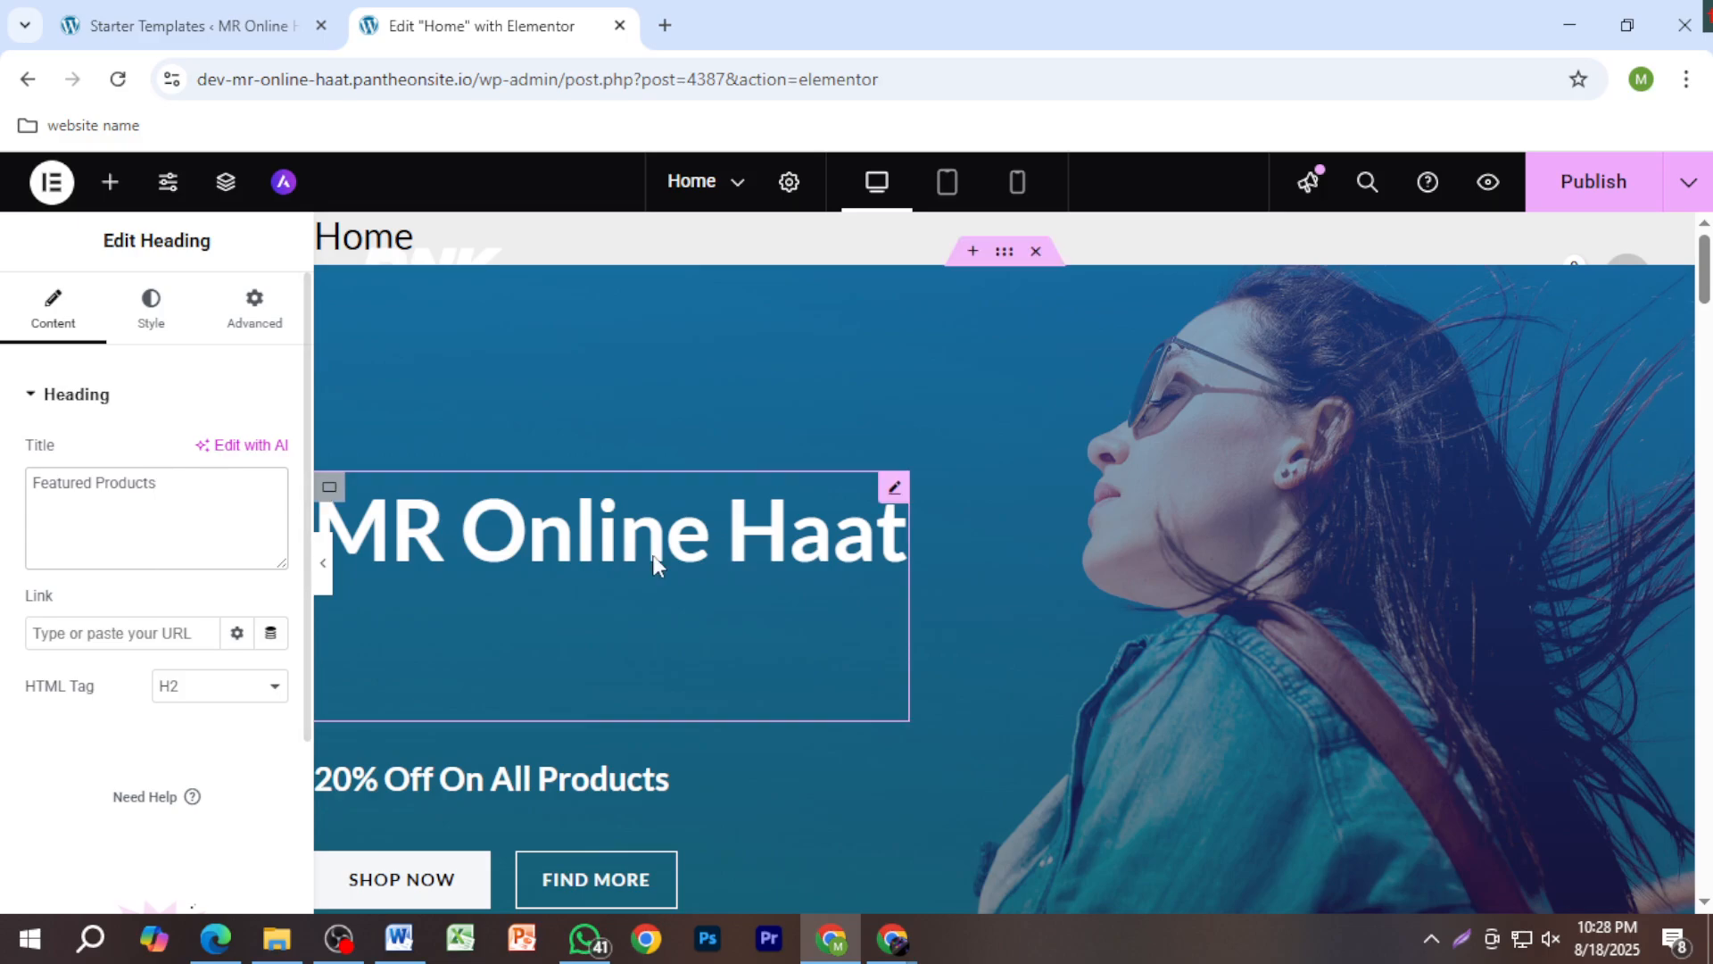
scroll(1051, 639, down, 7)
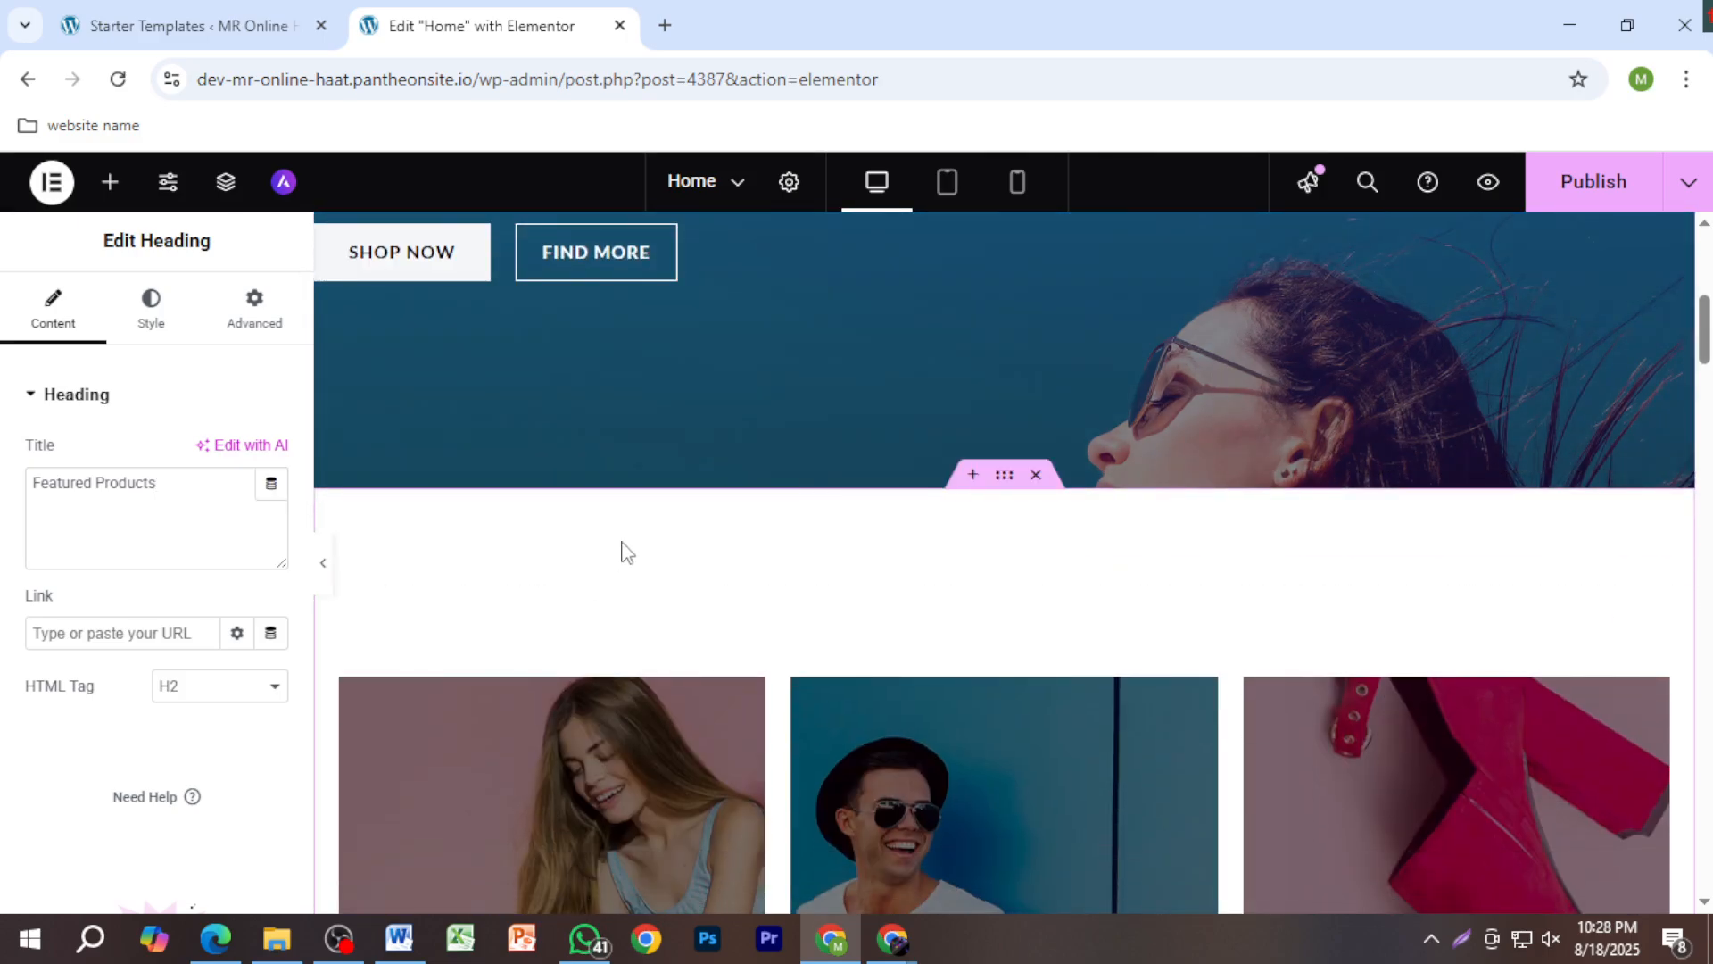
Step: Cancel two new-section layout choosers and scroll down to the yellow handbag image
click(973, 474)
click(915, 604)
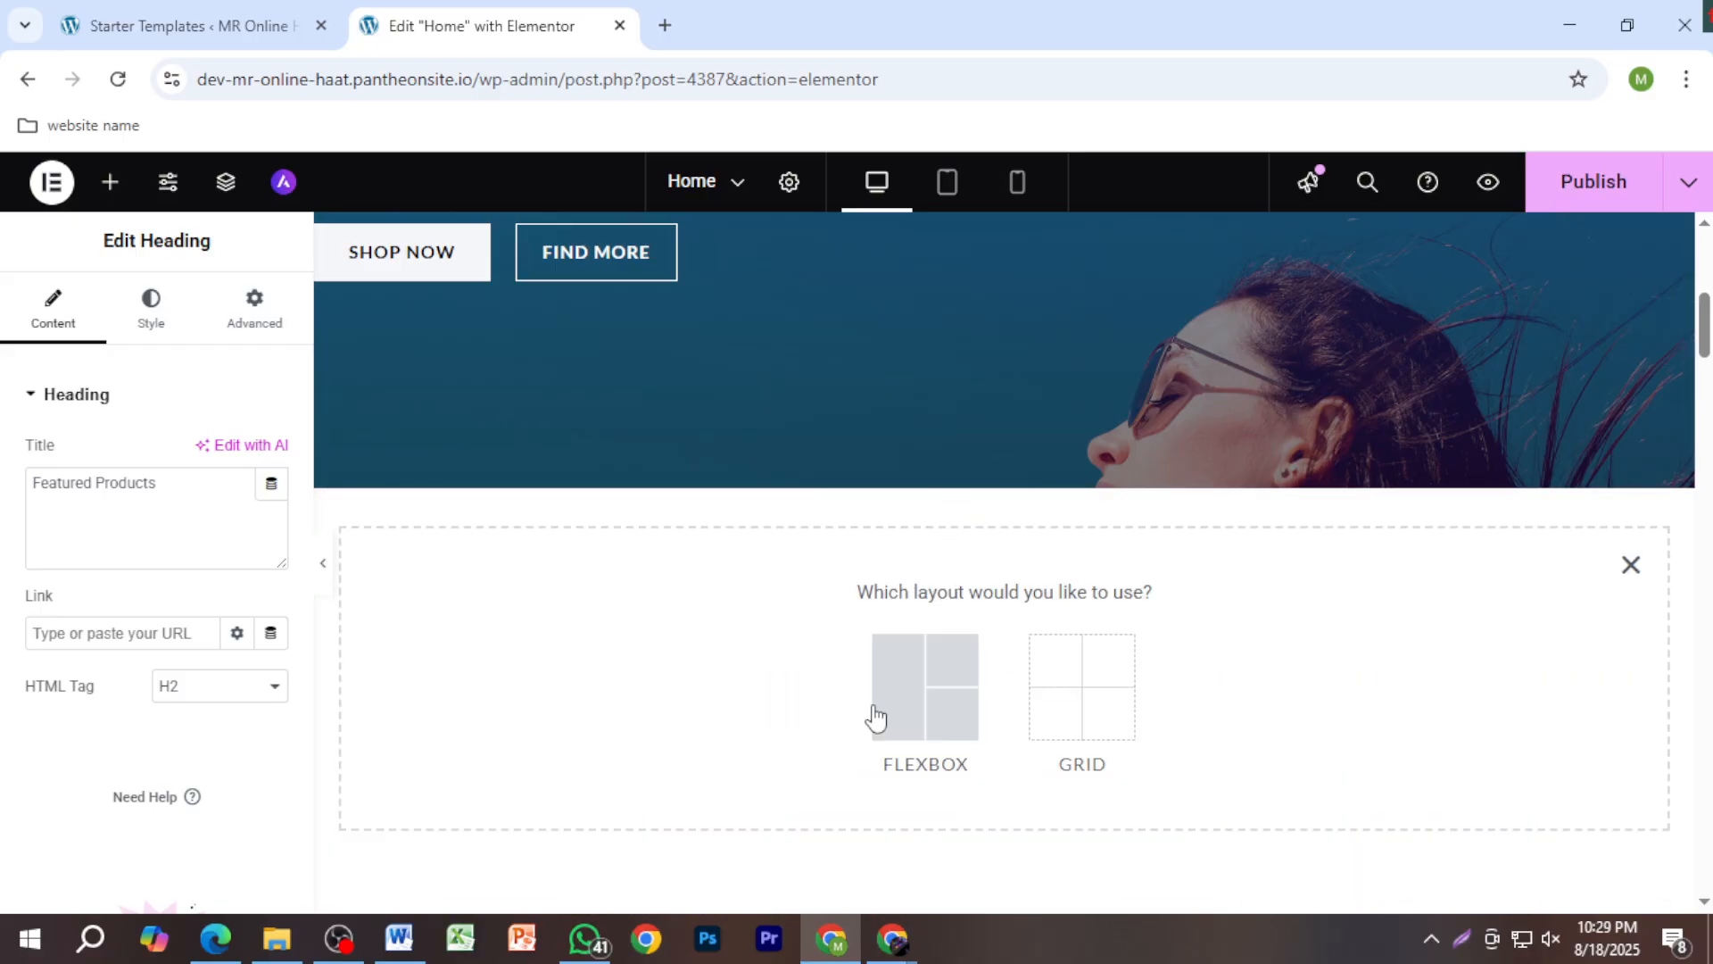
click(1640, 571)
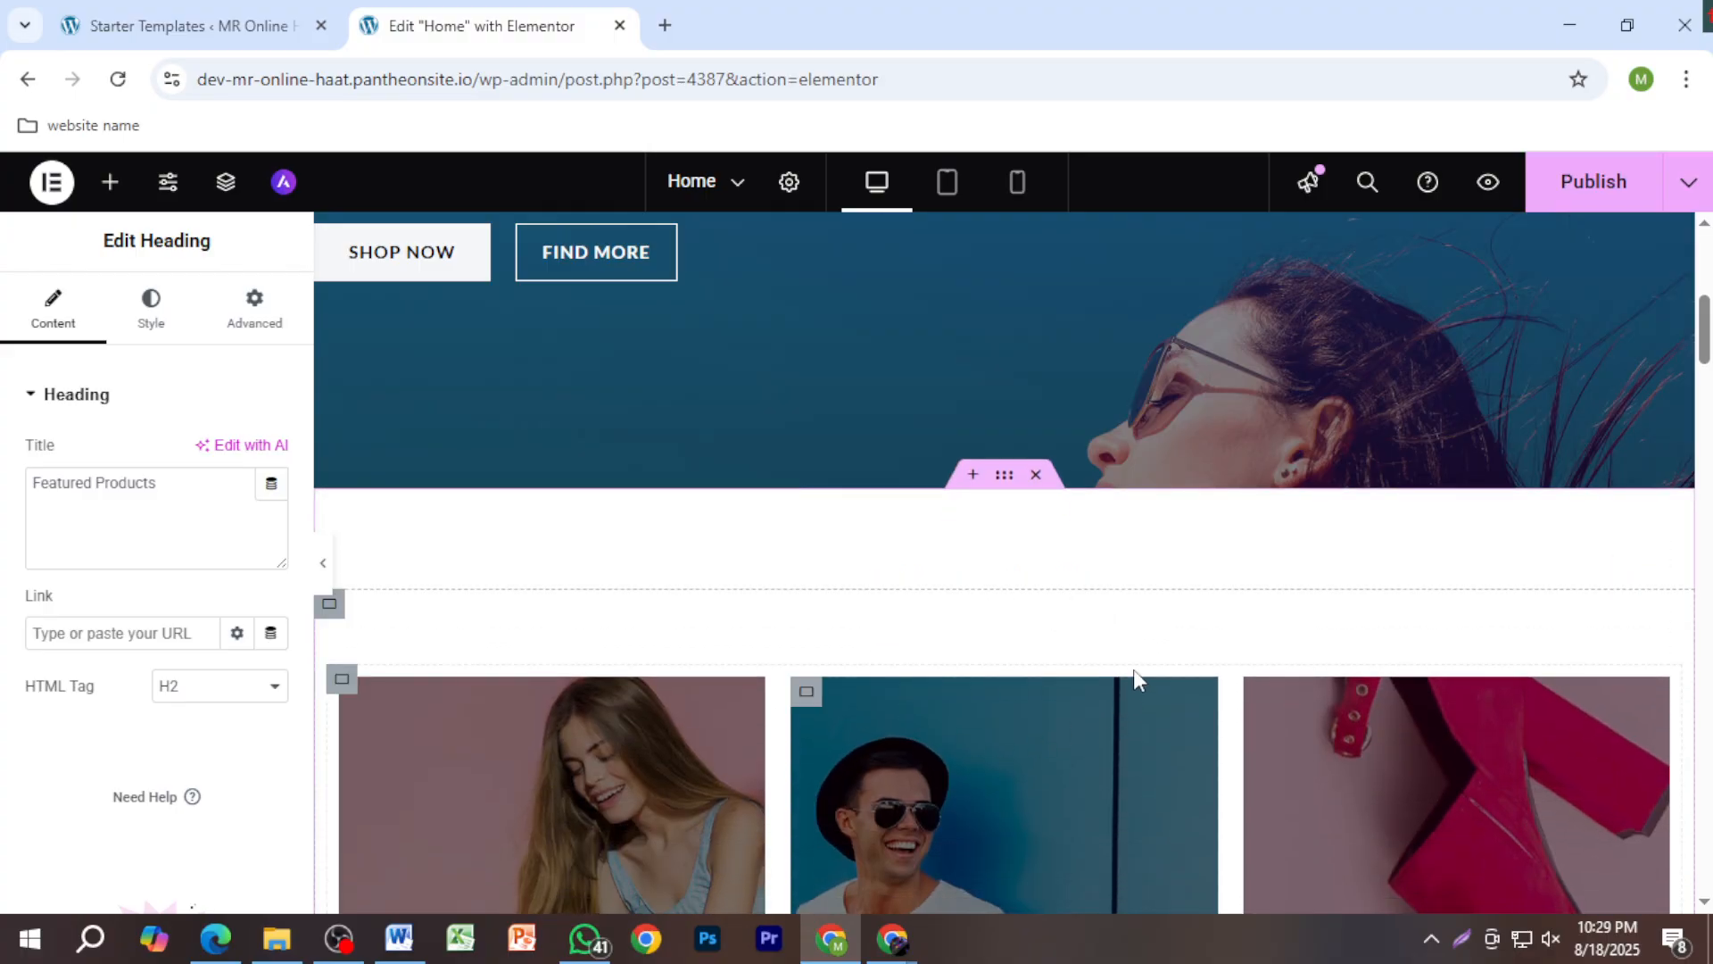
scroll(1123, 637, down, 4)
scroll(1108, 633, up, 3)
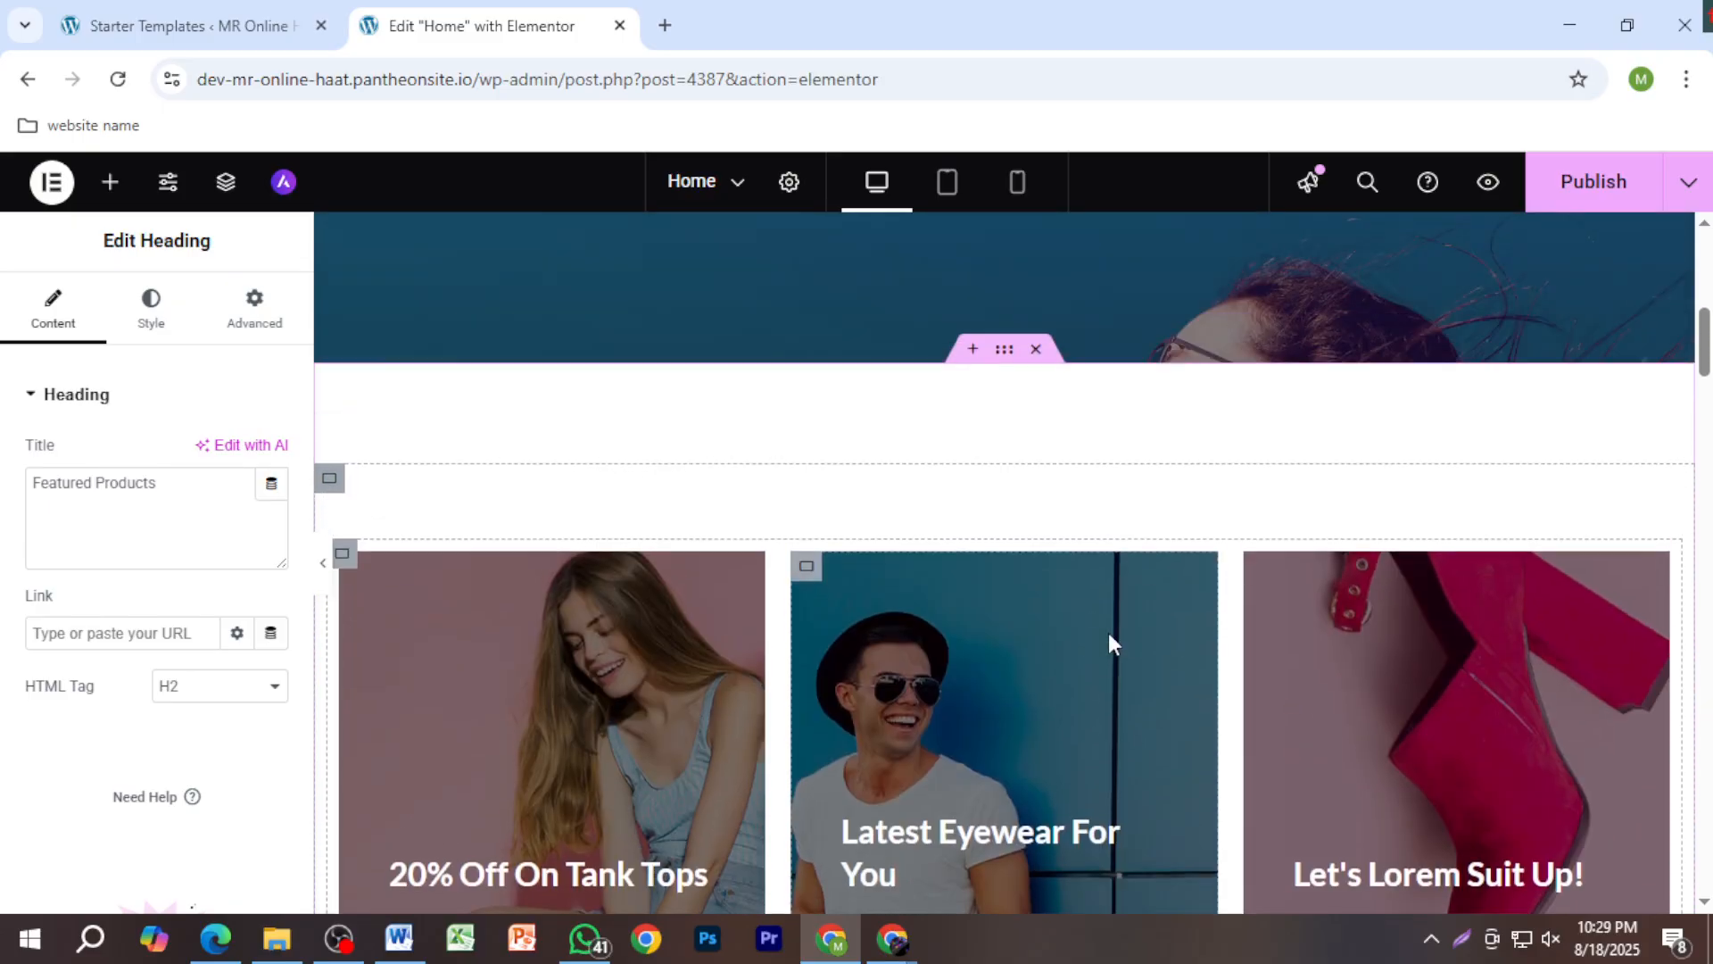
click(964, 351)
click(920, 486)
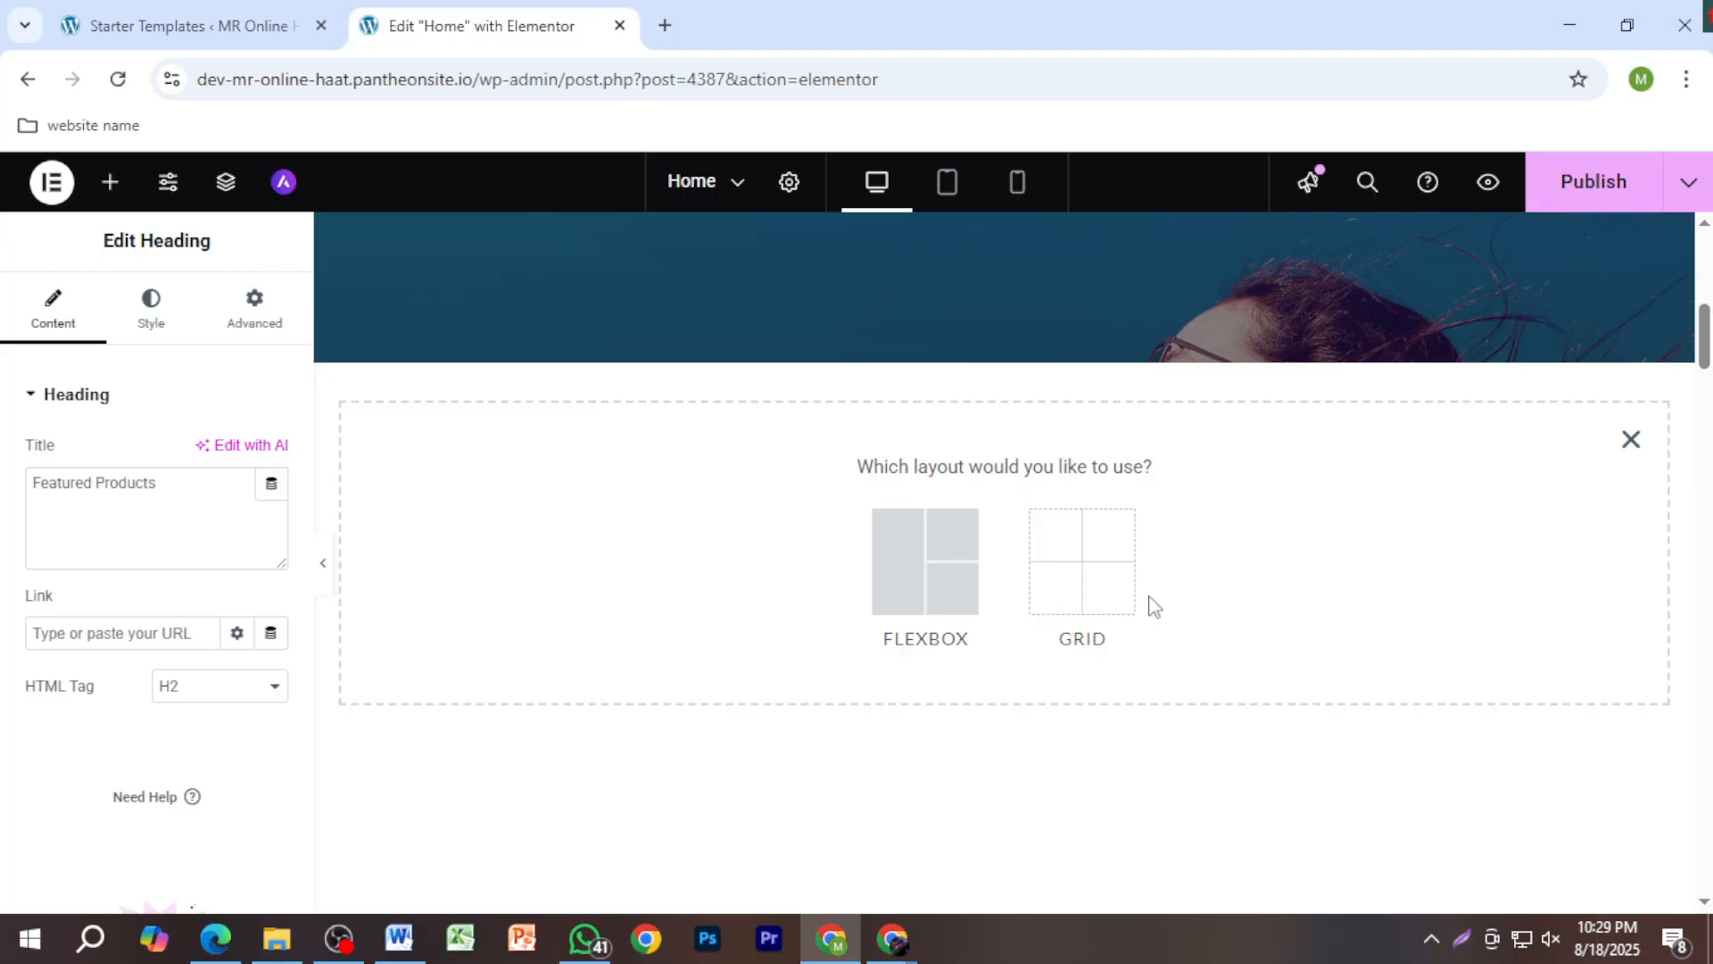
click(1629, 439)
scroll(1196, 732, down, 15)
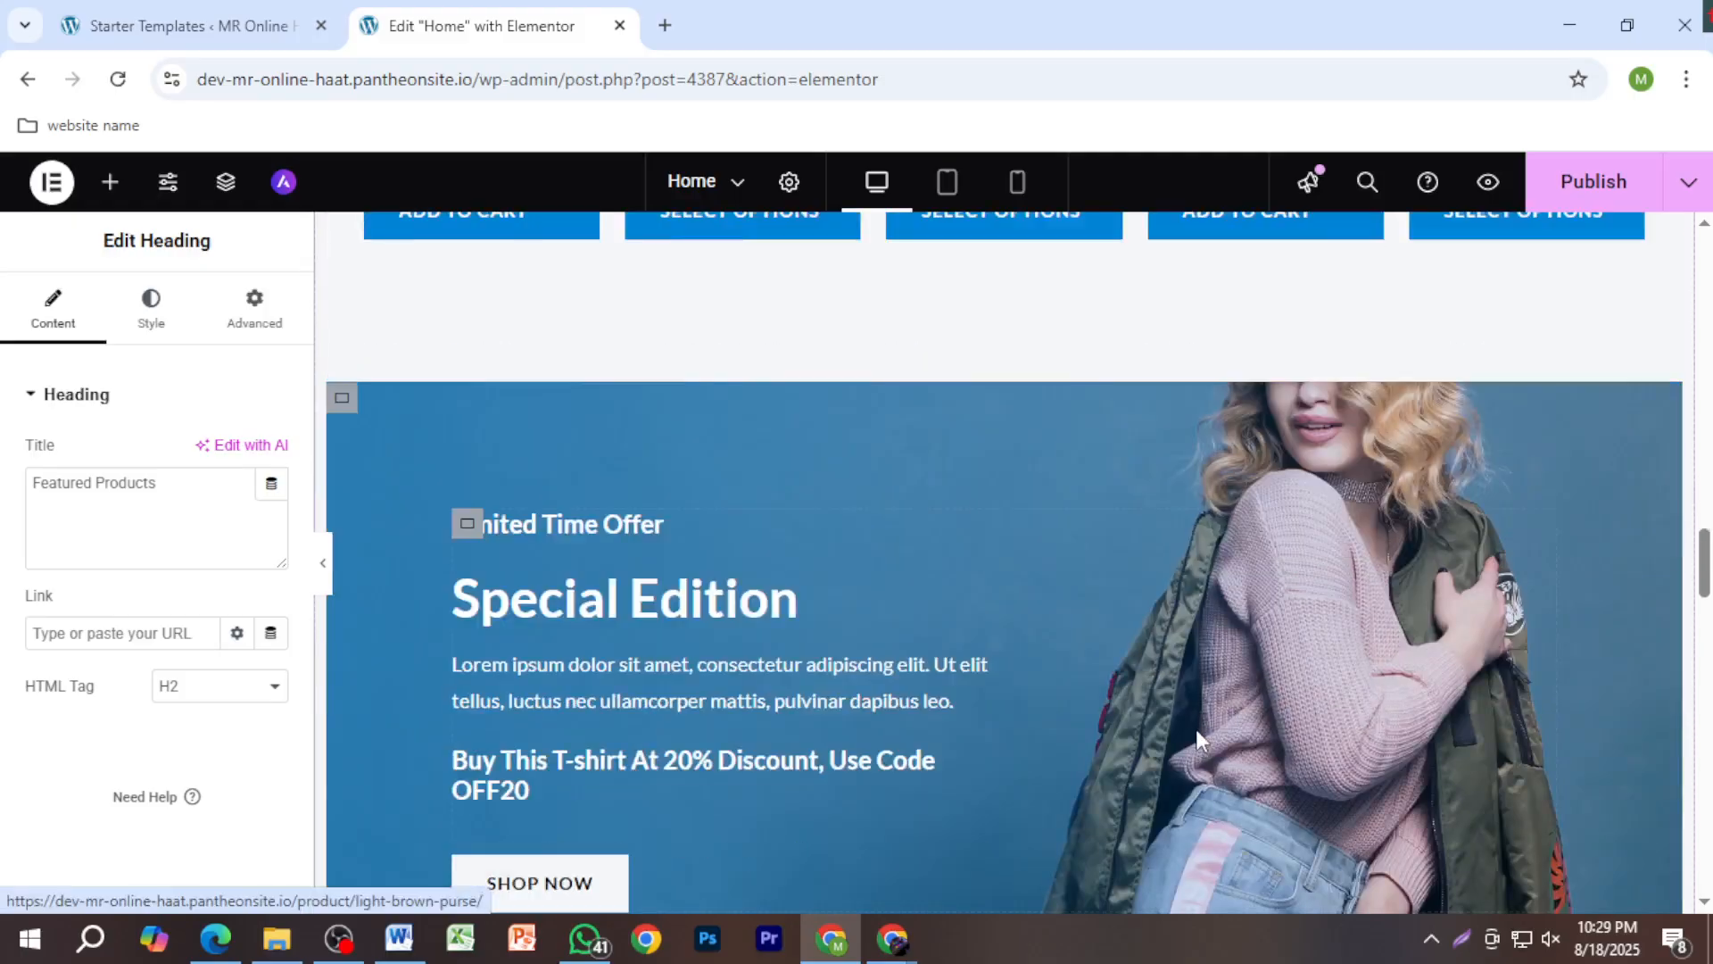
scroll(1196, 739, down, 15)
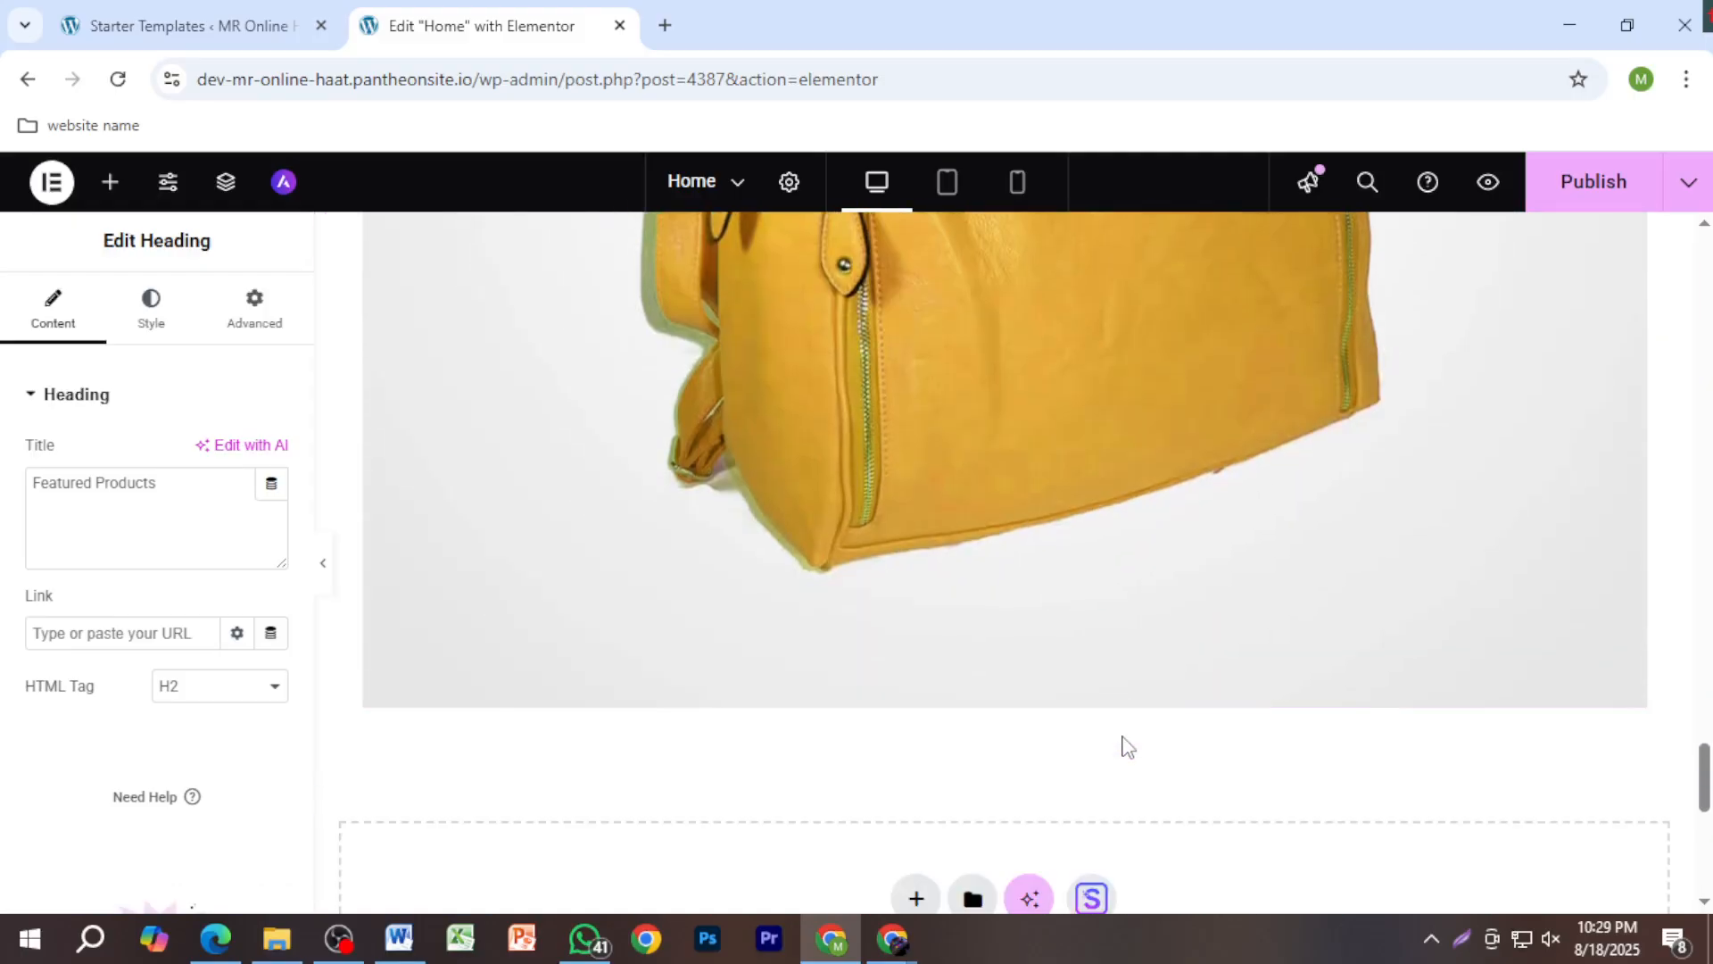
scroll(1126, 746, down, 4)
scroll(1183, 751, up, 10)
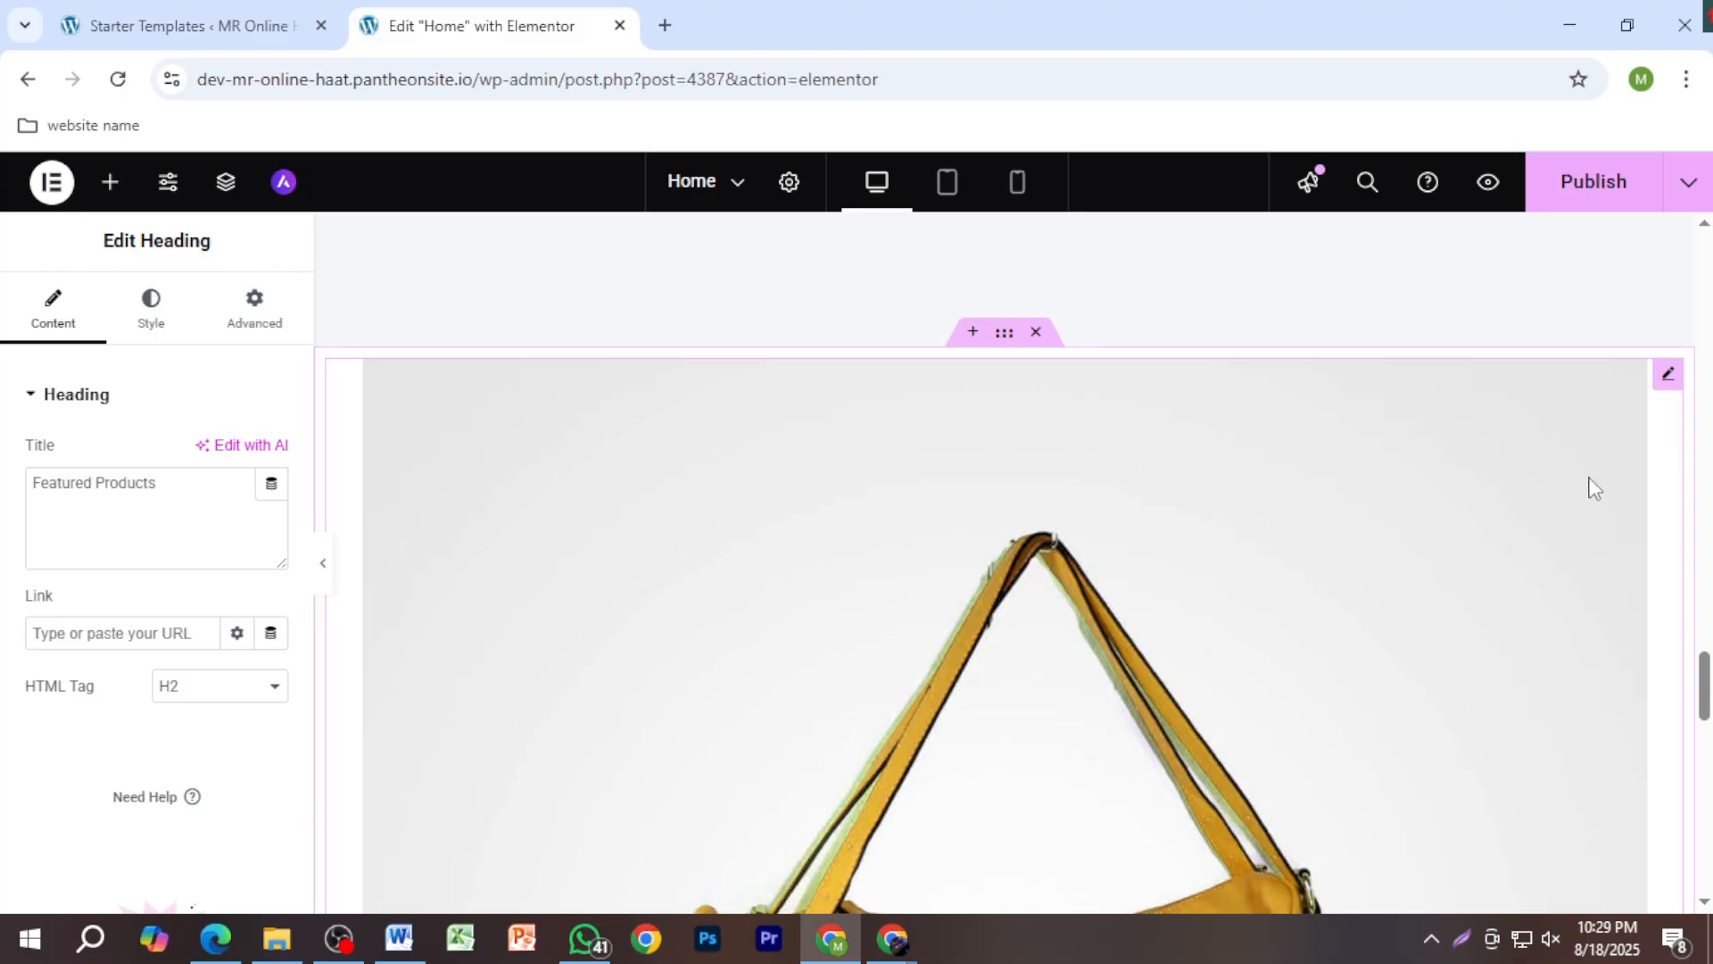
Step: Replace the yellow handbag image with the MR Institute logo-scaled.jpg from the media library
click(1667, 376)
mouse_move(245, 573)
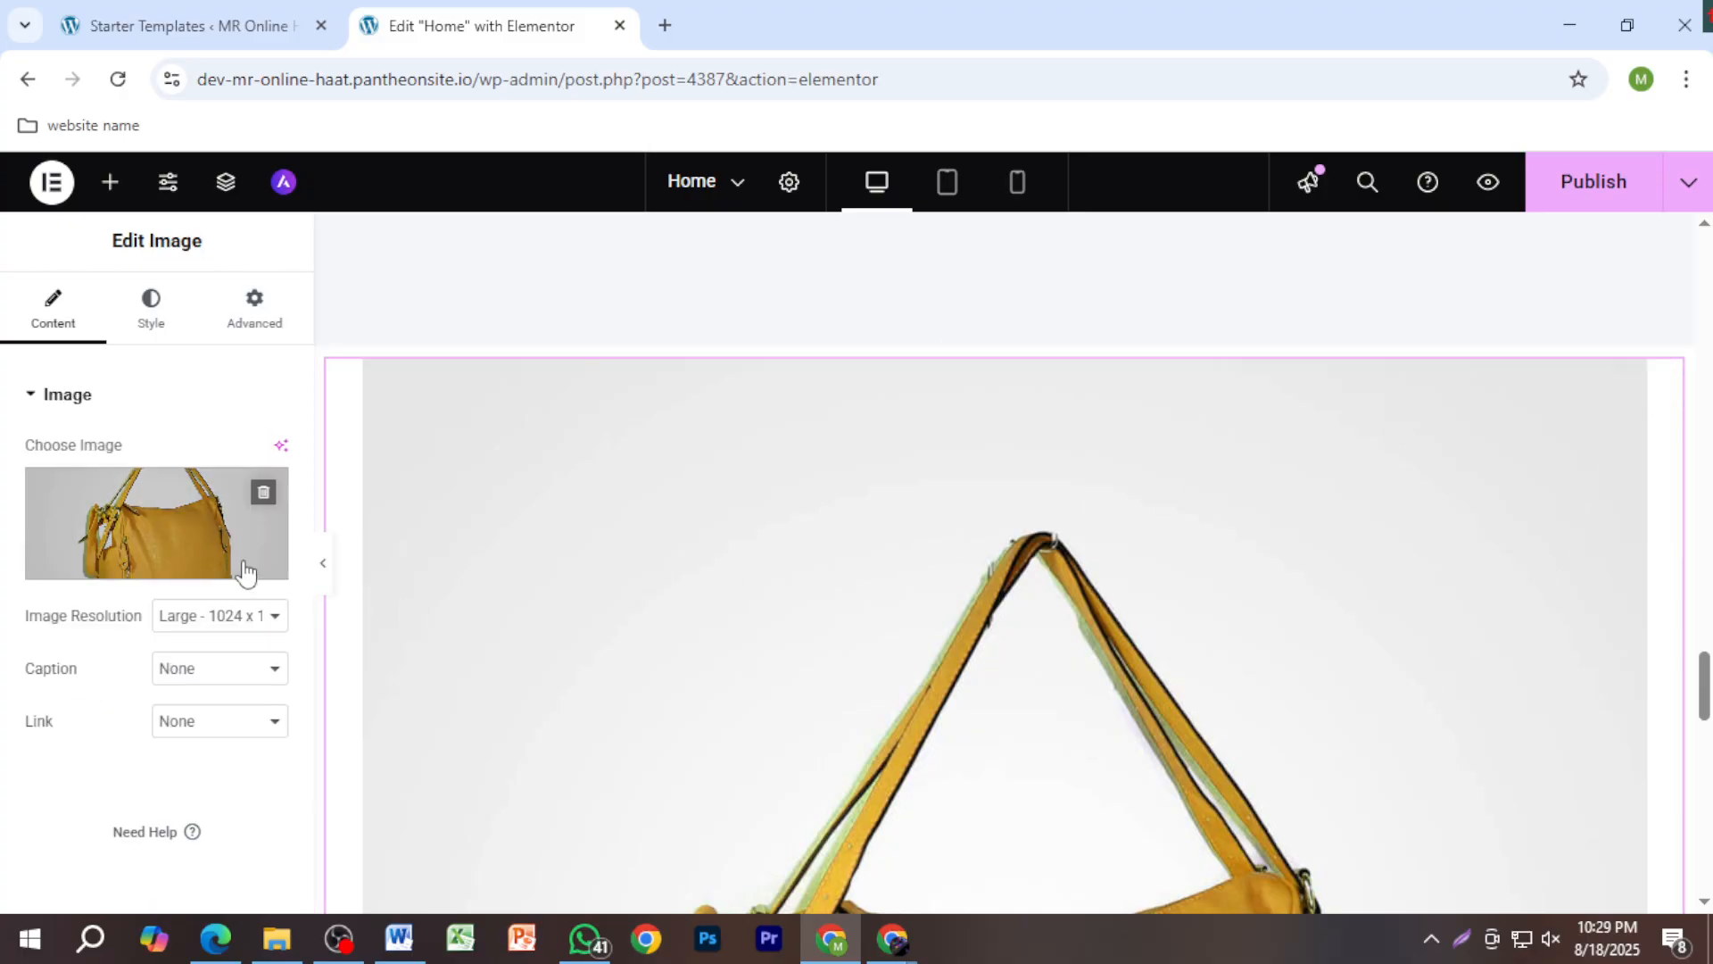
click(264, 496)
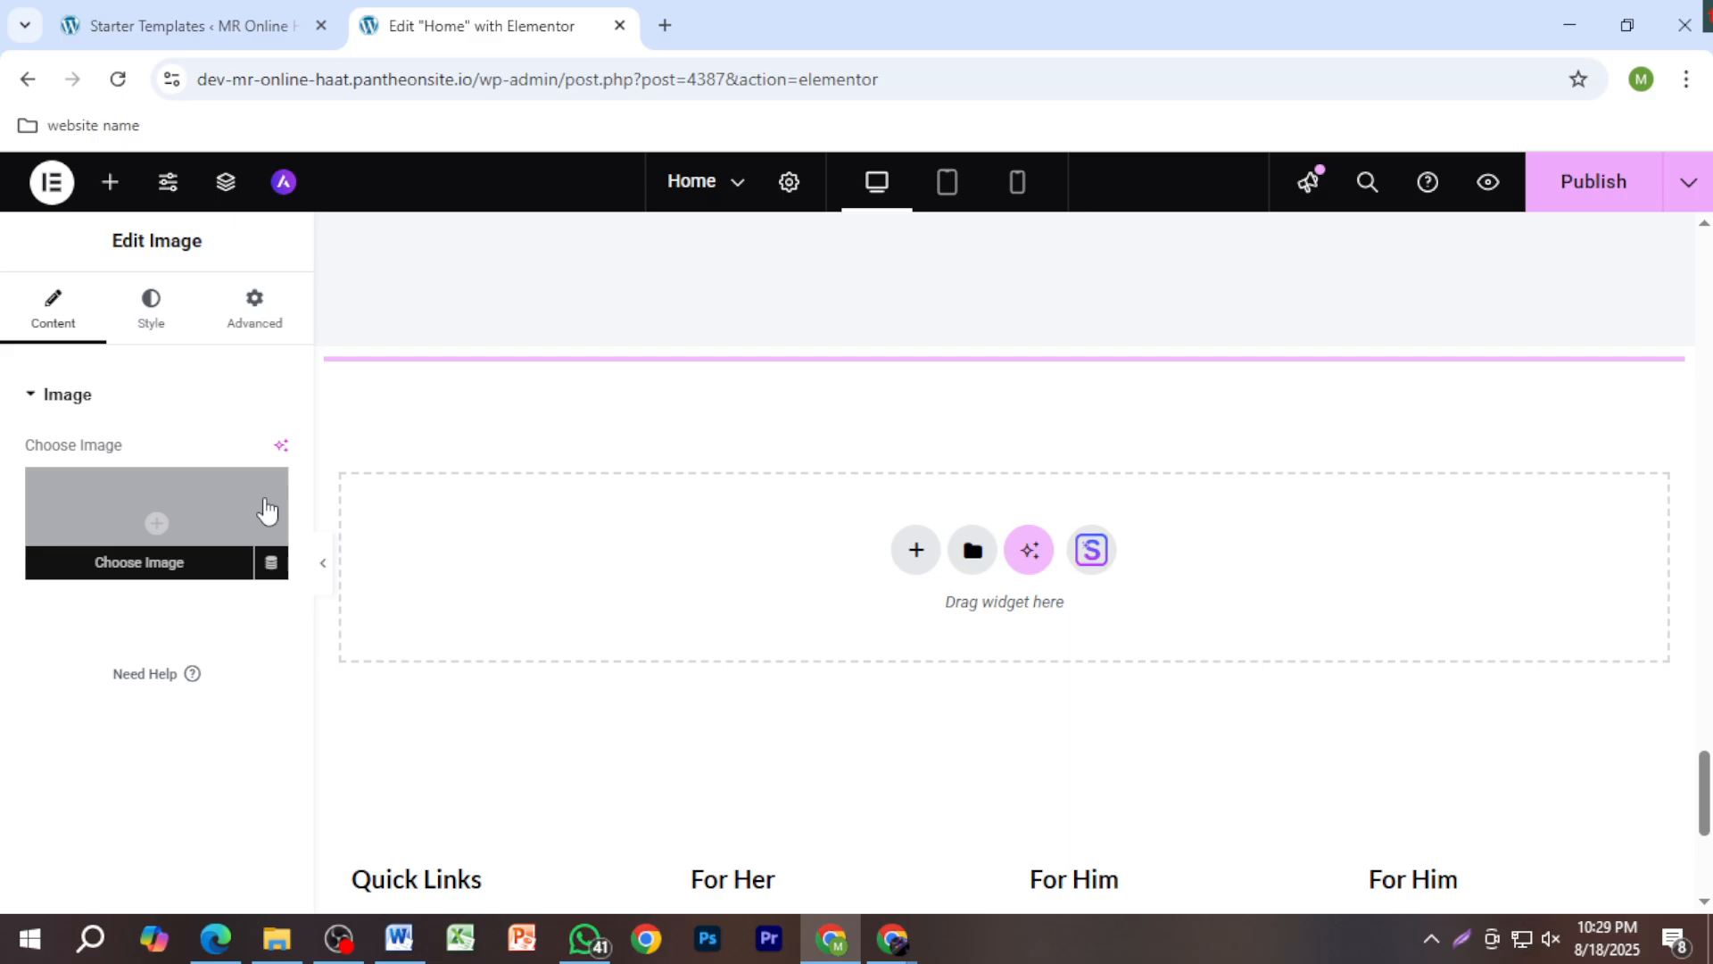
click(193, 530)
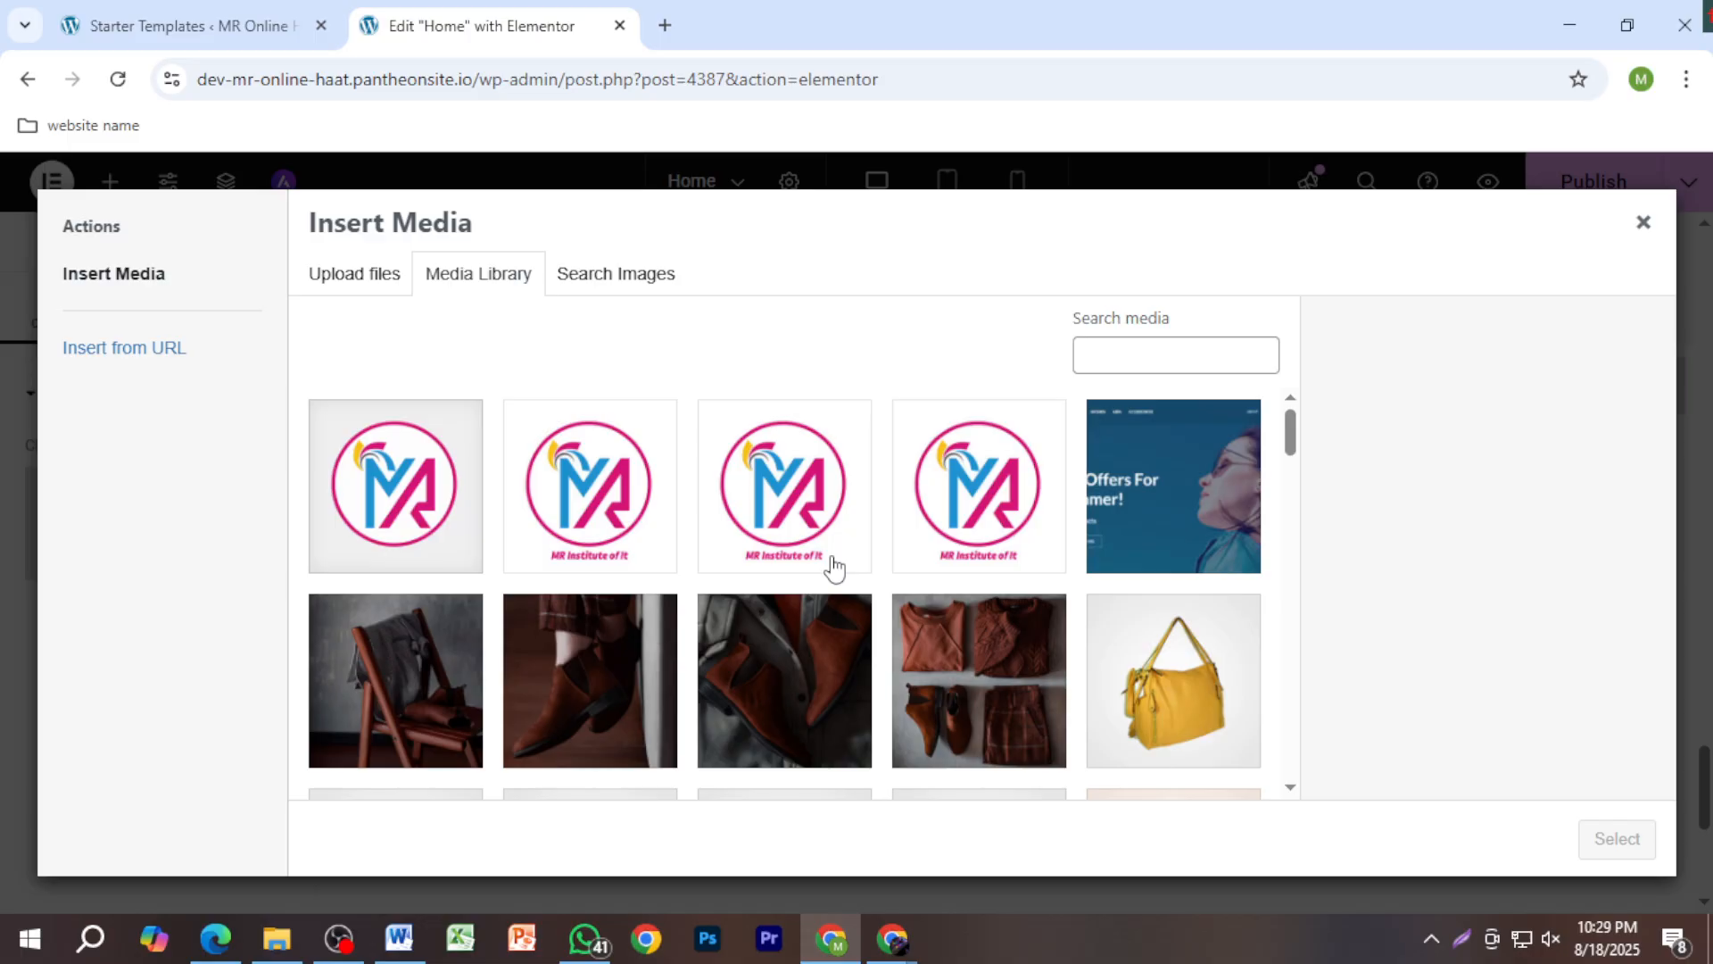
click(964, 545)
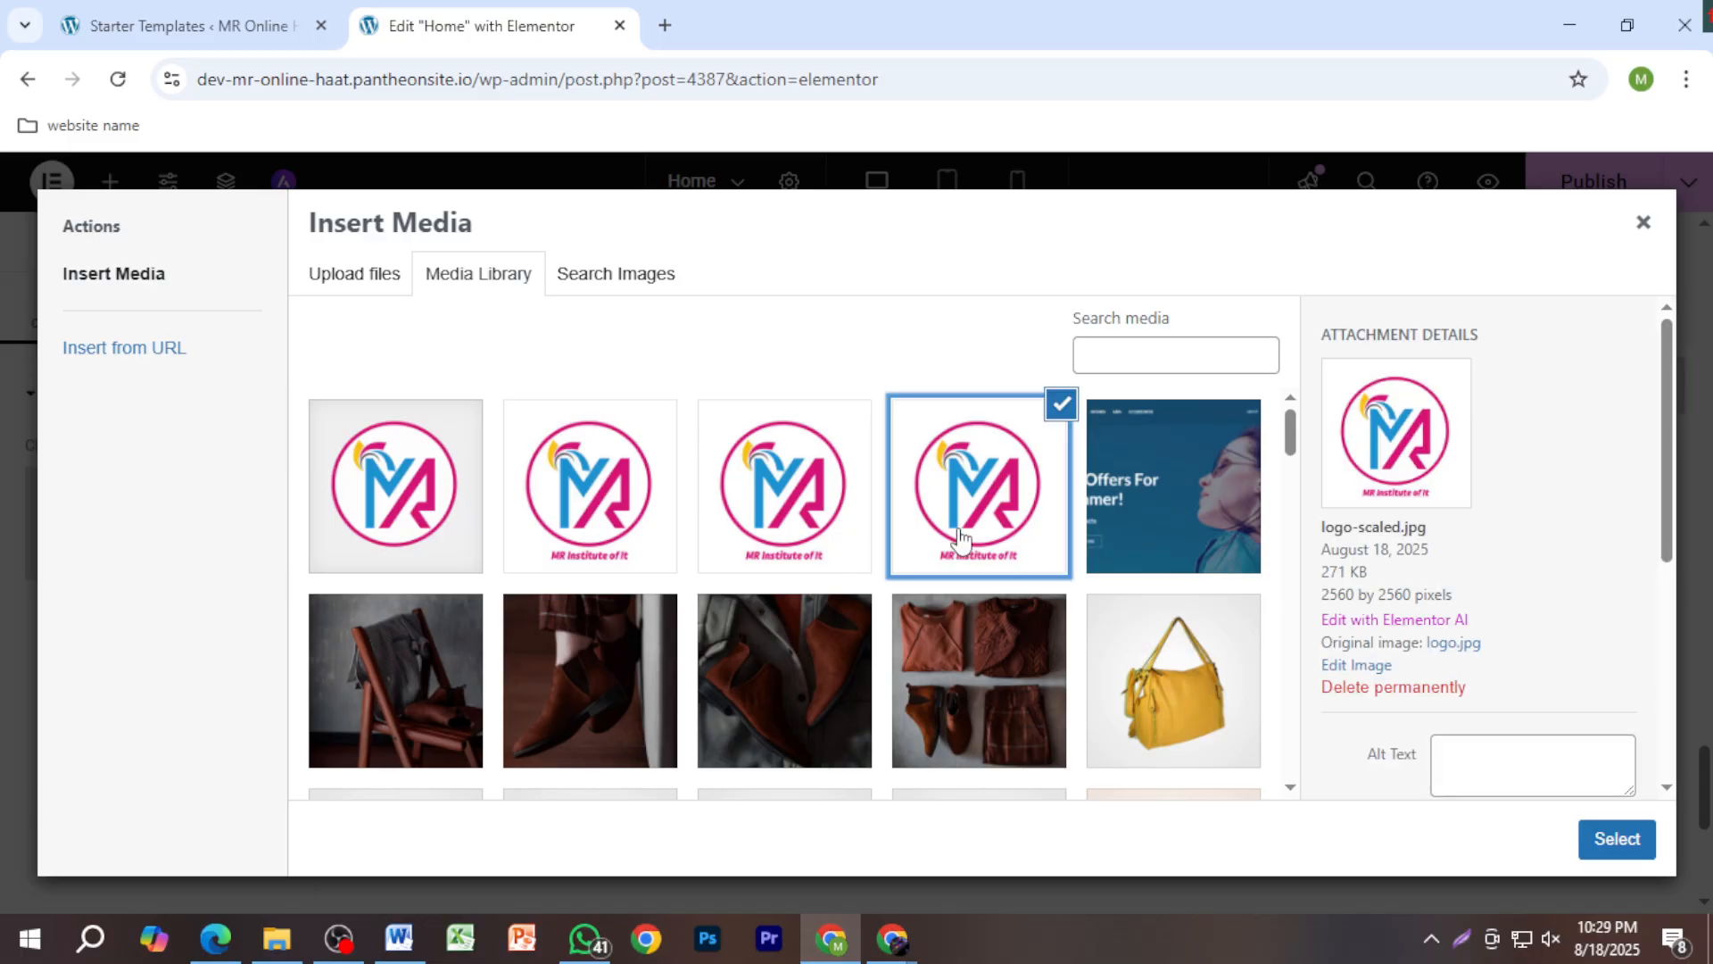
click(1608, 844)
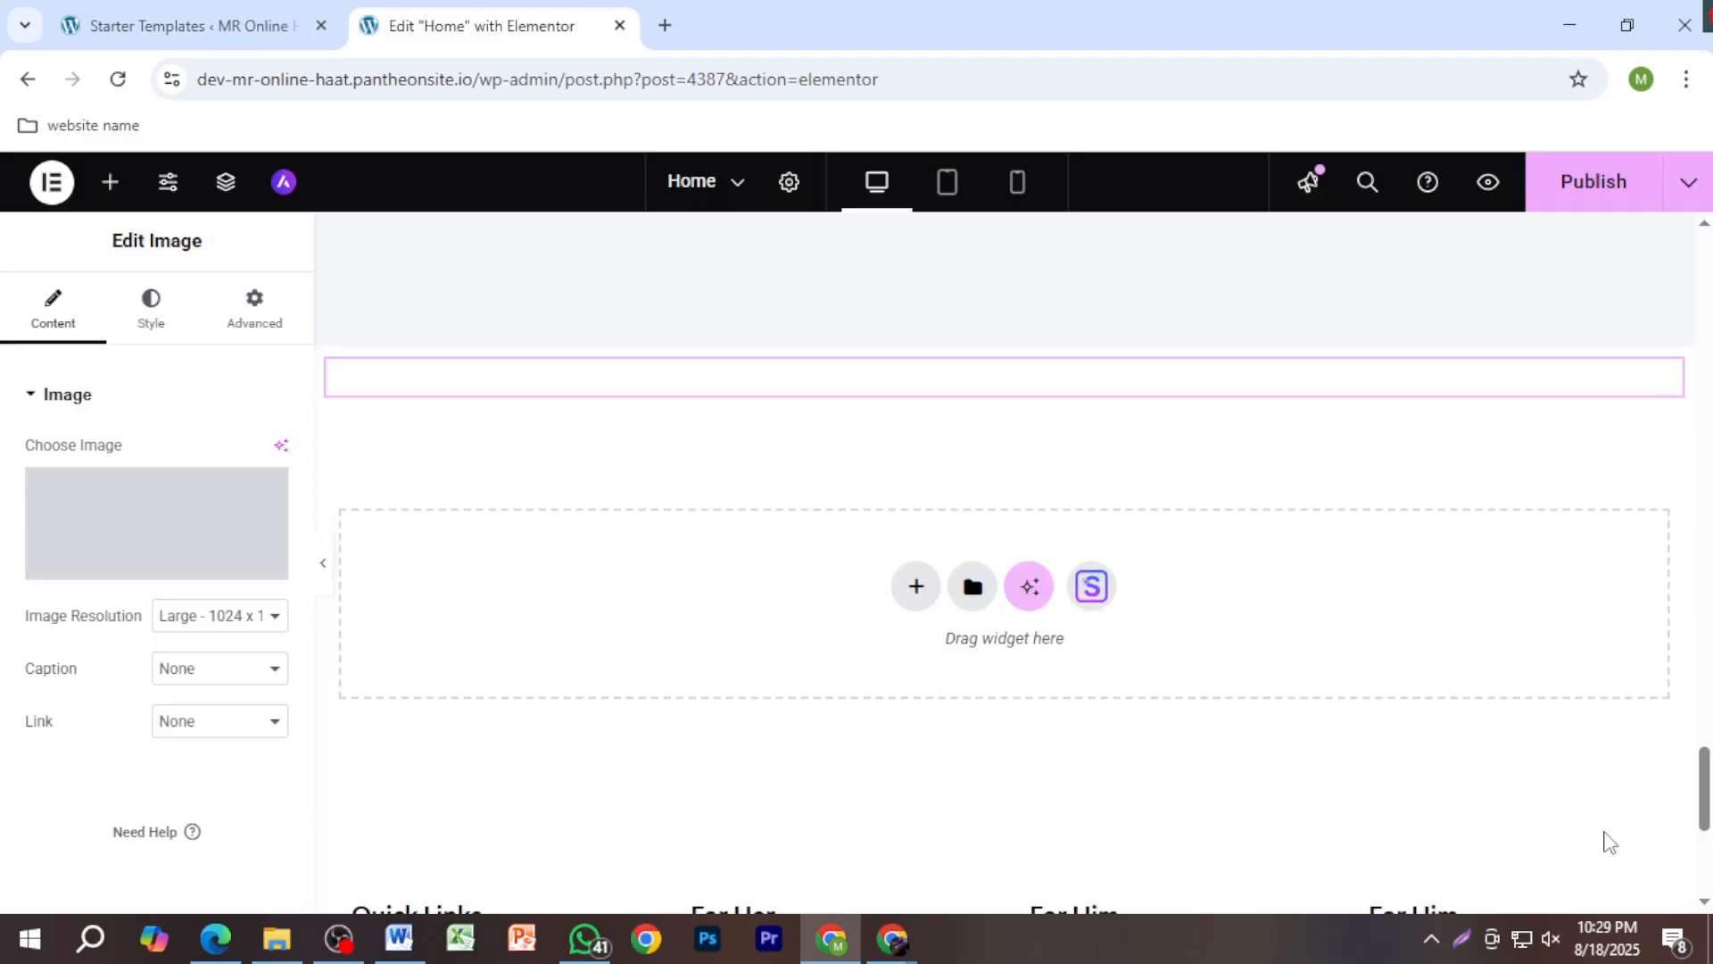
Step: Check the MR Institute of It logo on the homepage and publish the Elementor changes
scroll(1365, 689, down, 10)
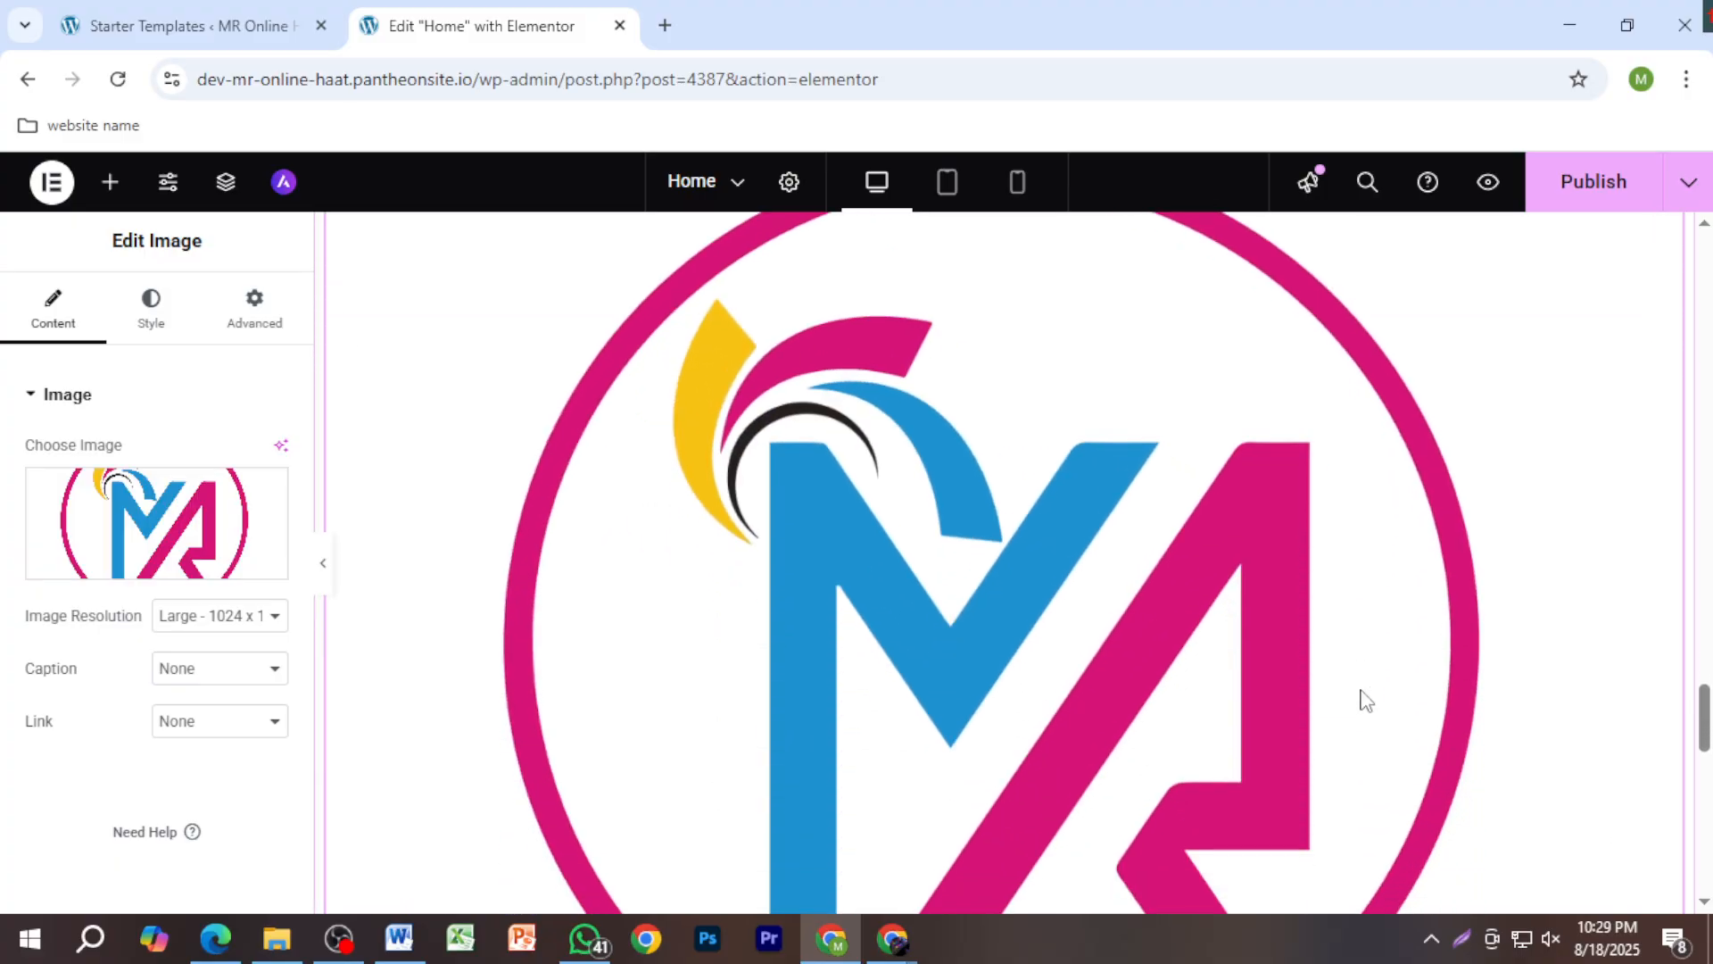
scroll(1369, 713, up, 4)
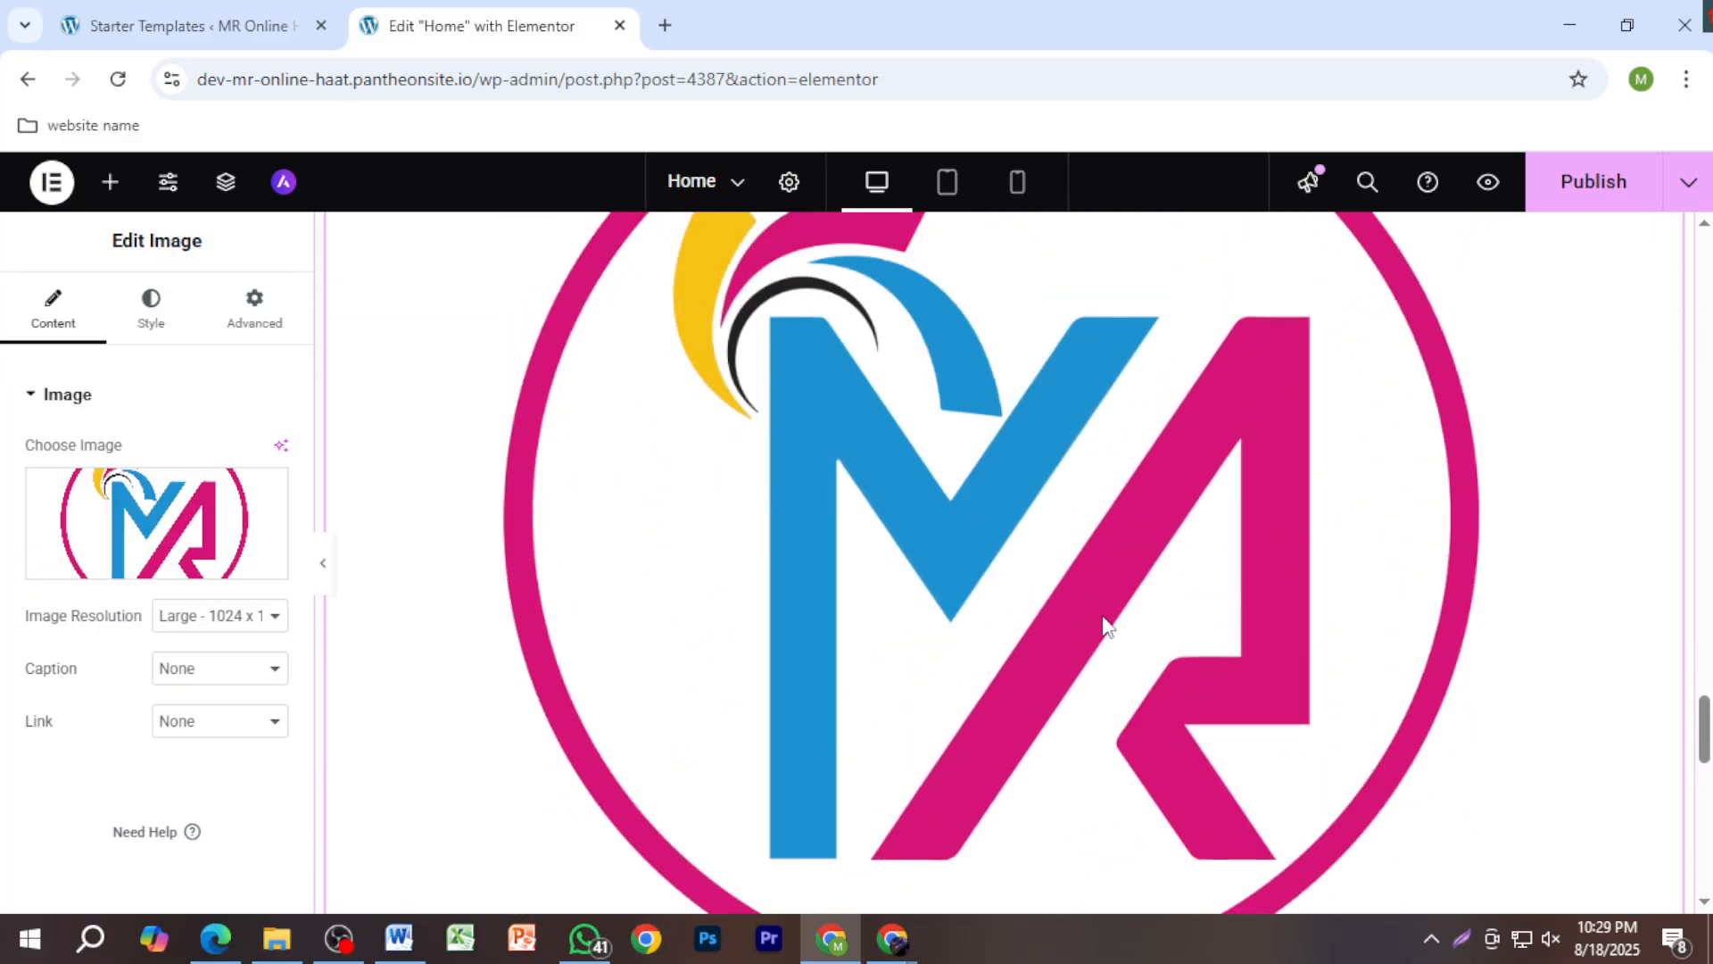
scroll(1196, 658, down, 5)
scroll(1222, 664, up, 5)
scroll(1238, 669, up, 1)
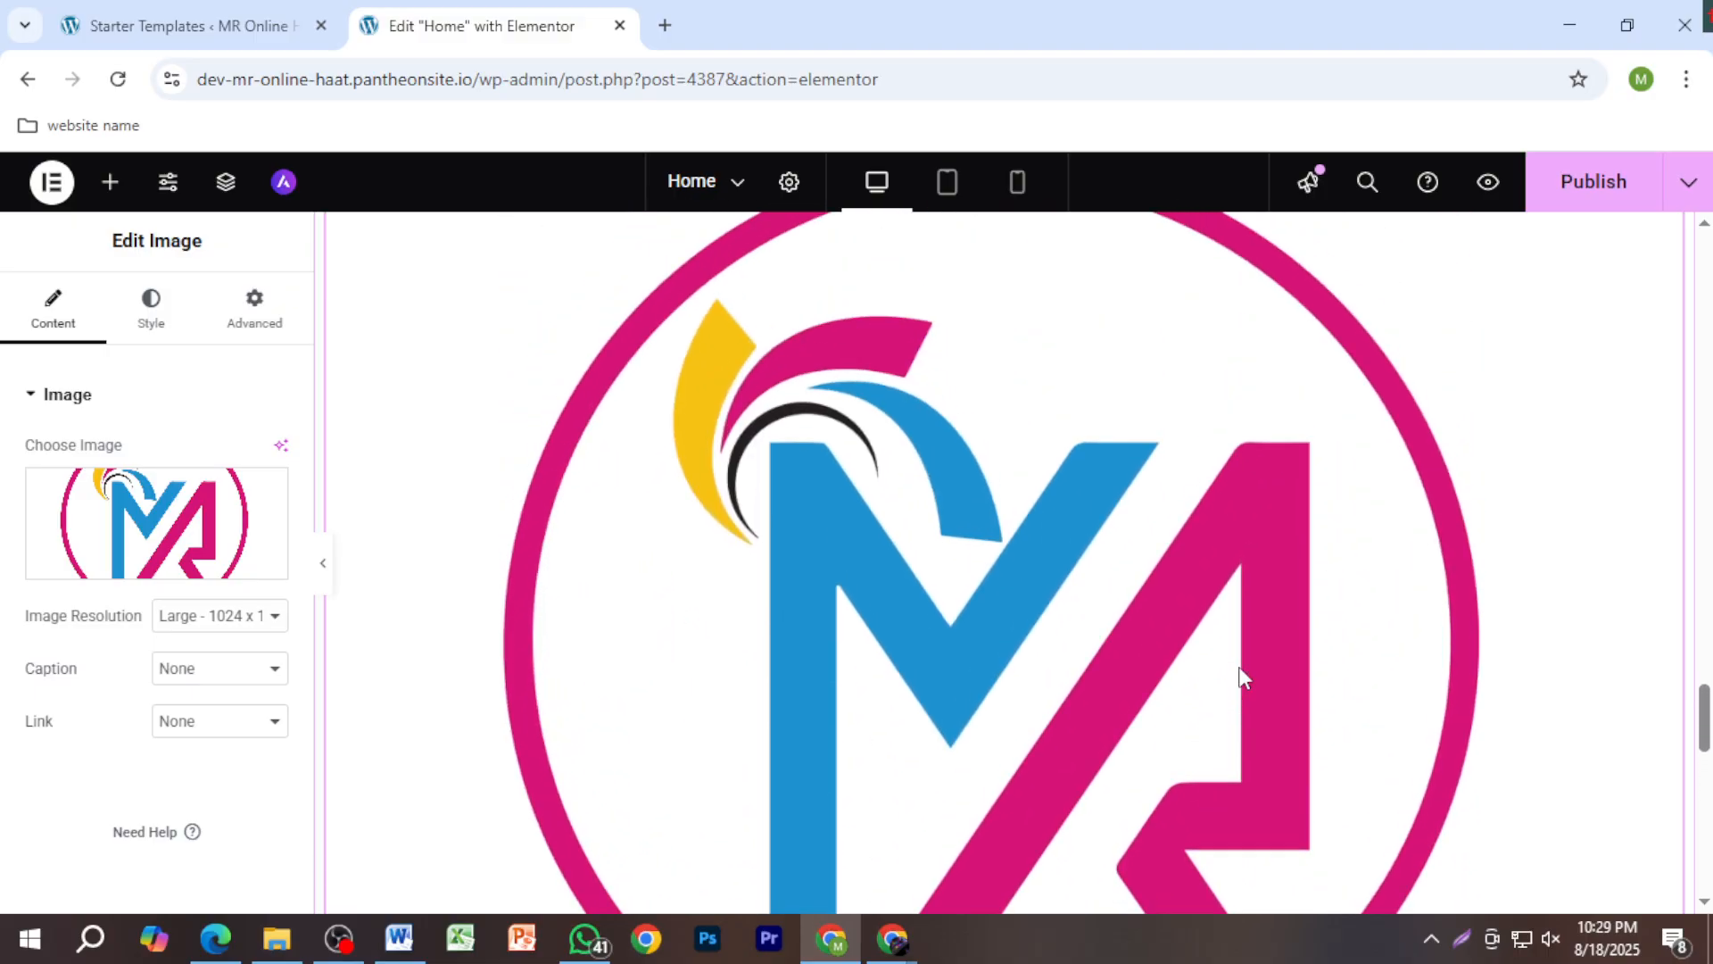
scroll(1267, 675, down, 6)
click(1572, 198)
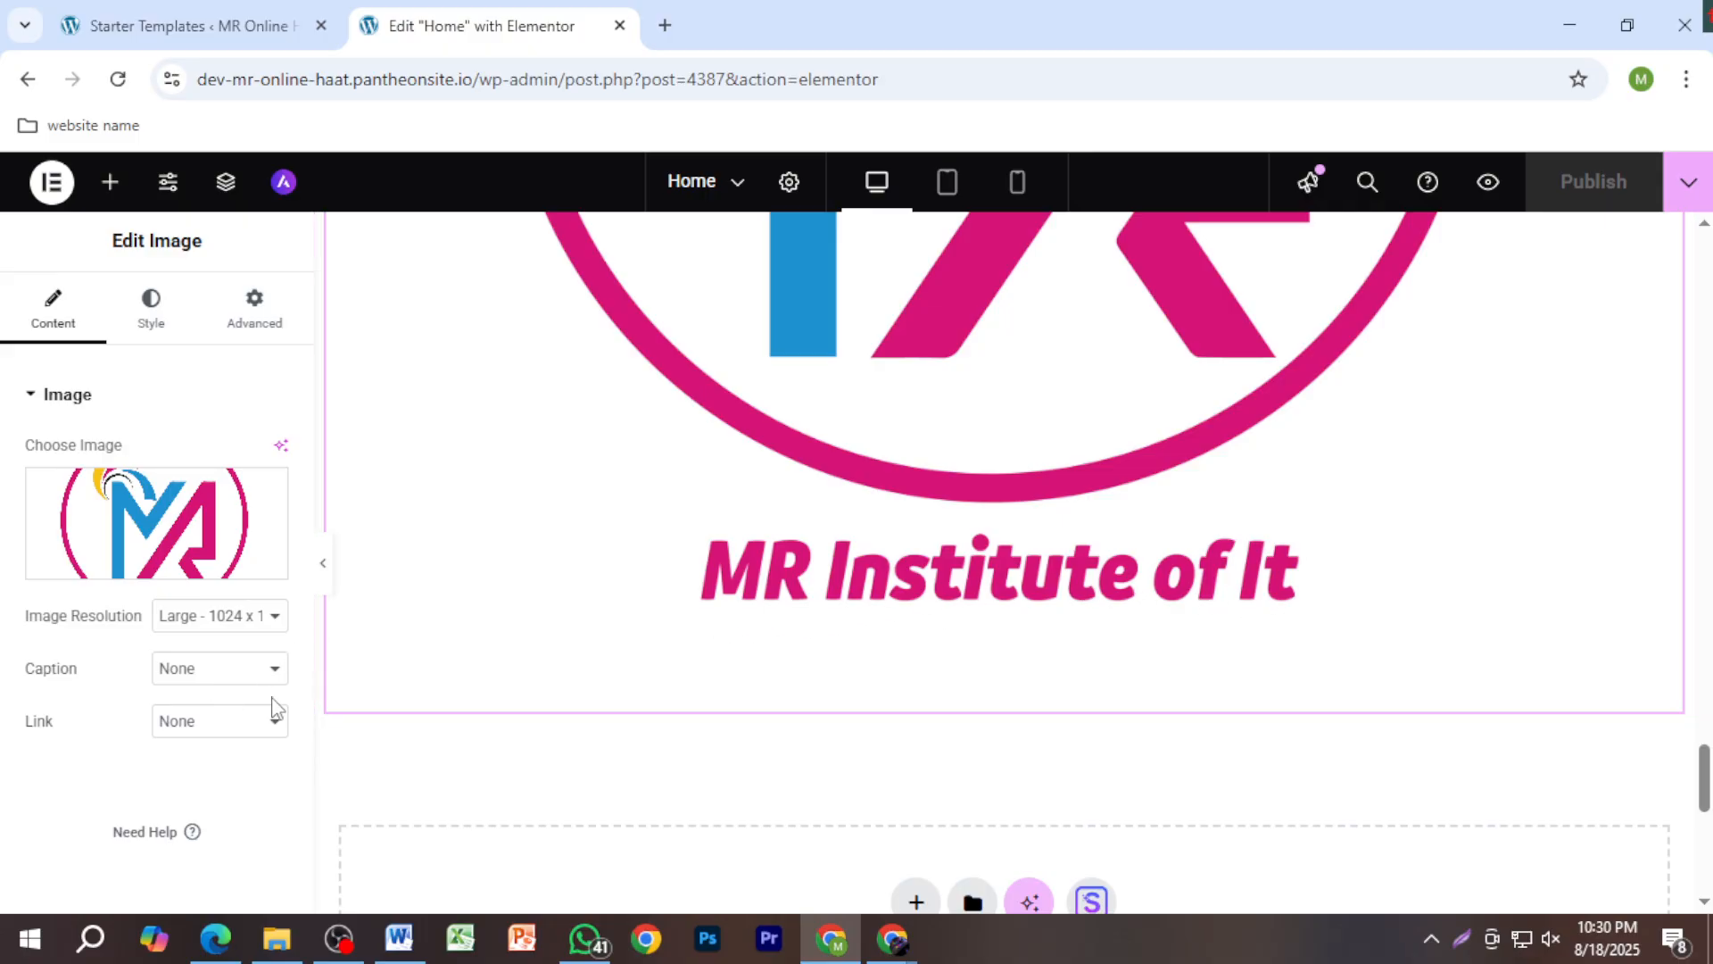
scroll(798, 760, down, 3)
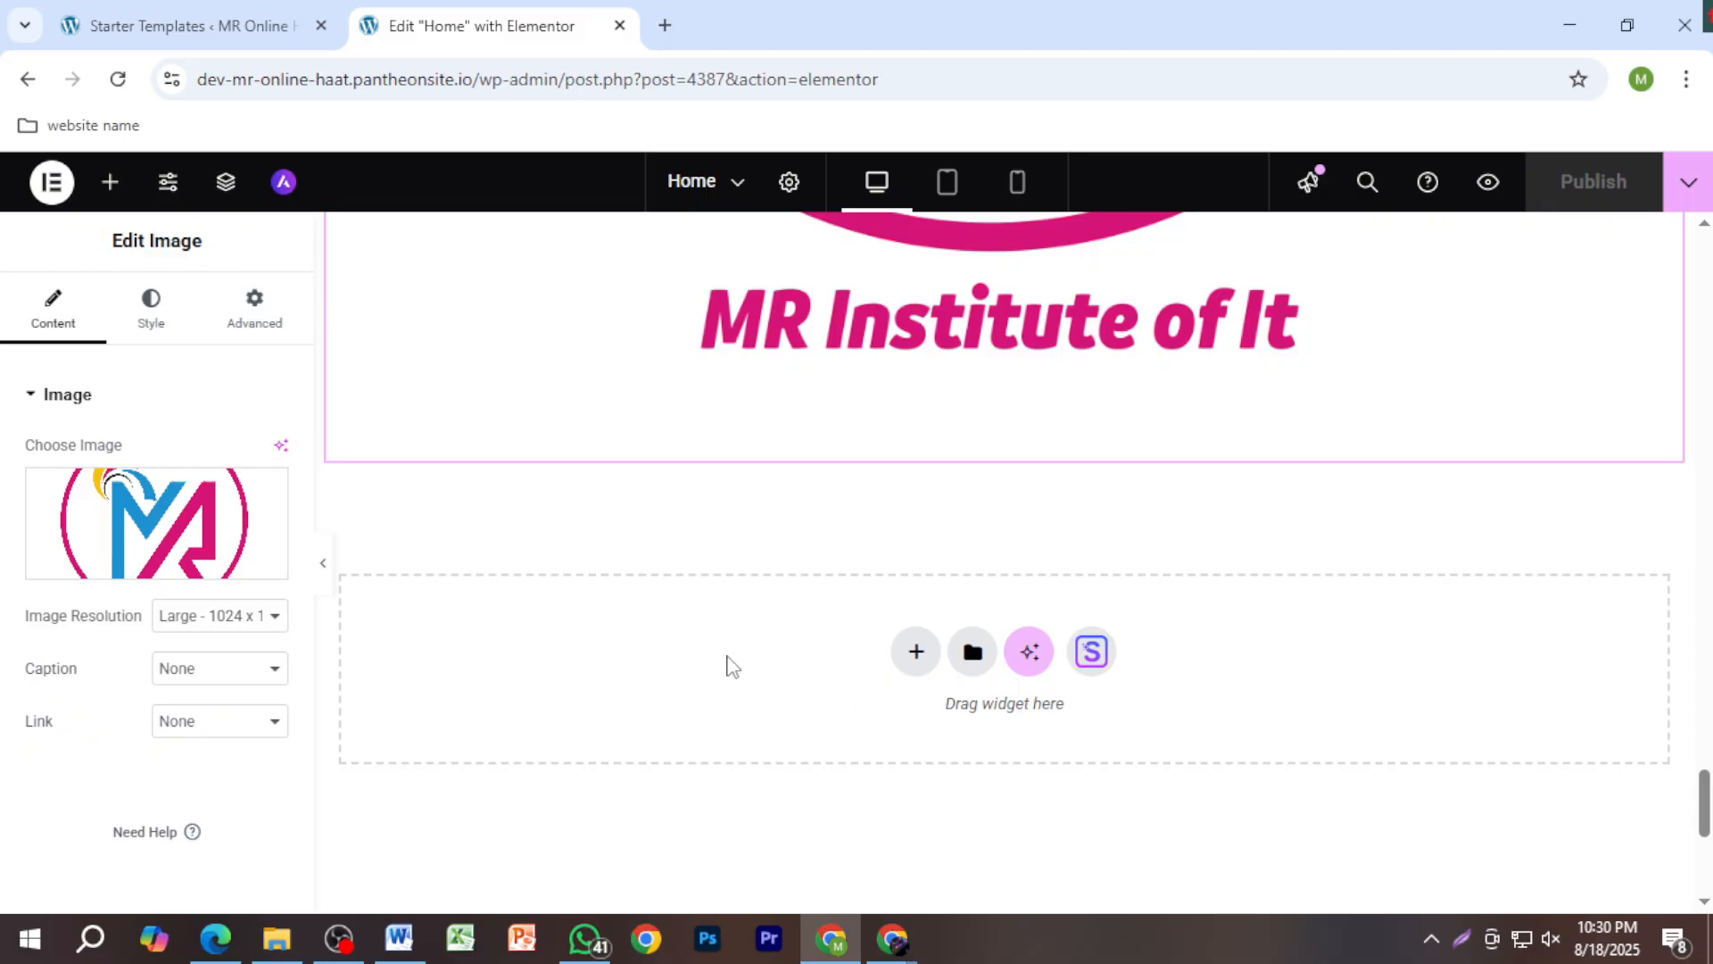
scroll(821, 589, down, 4)
click(910, 283)
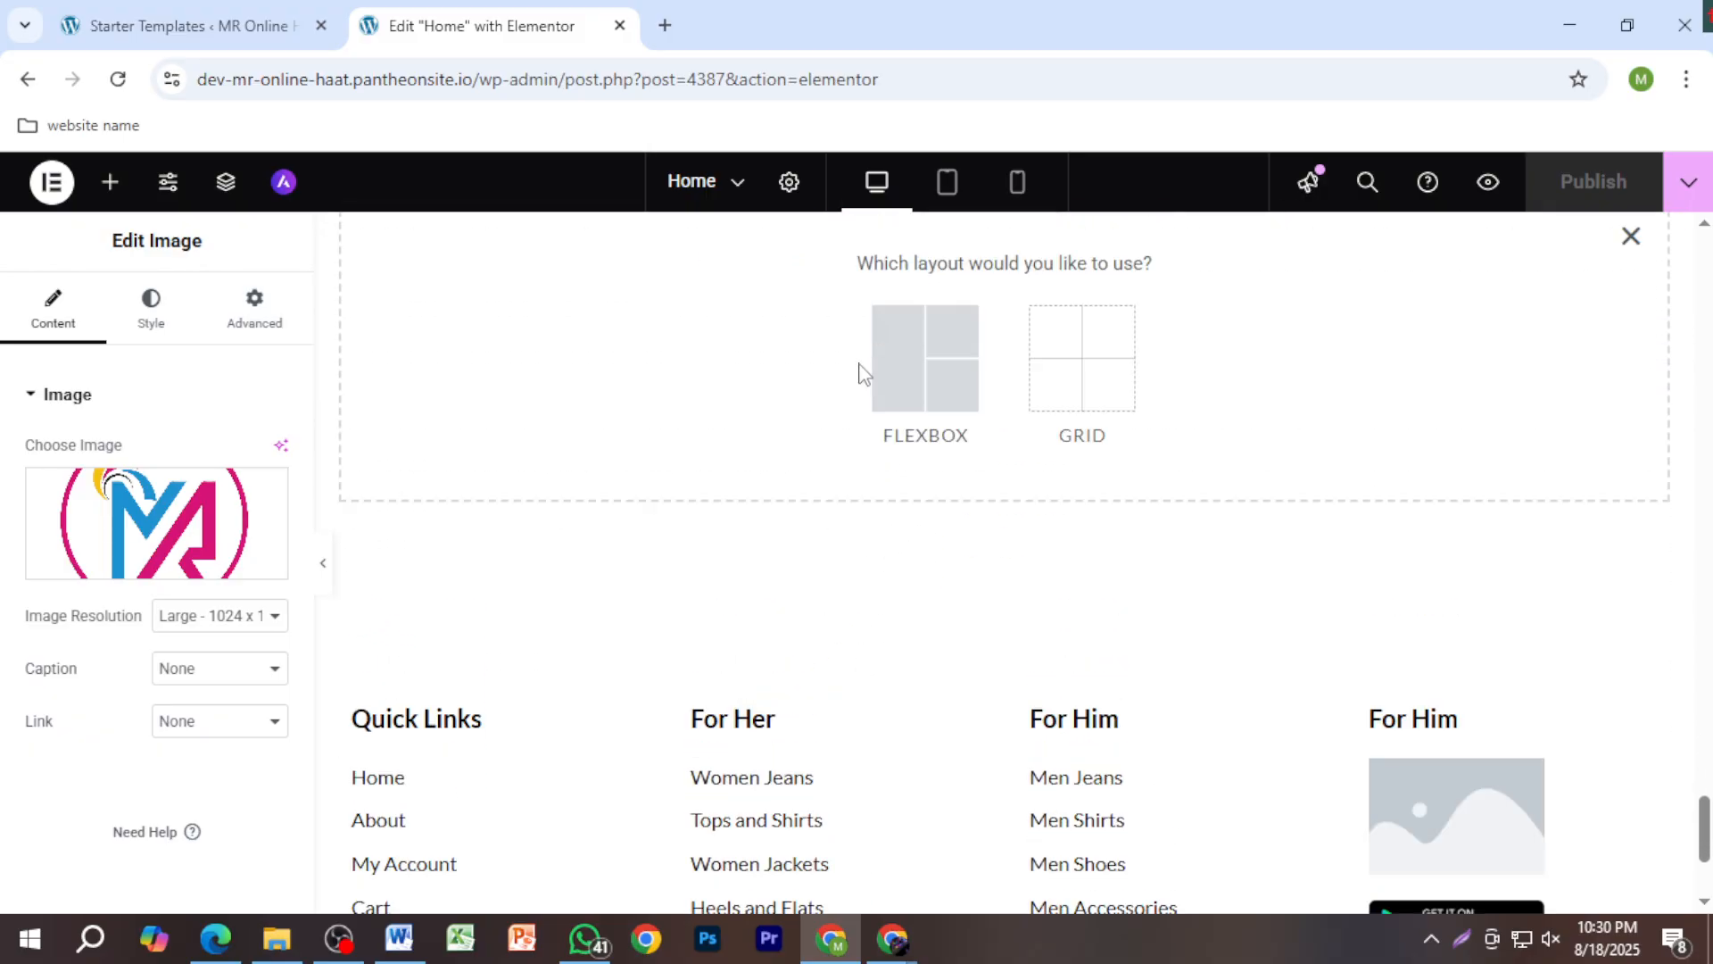
click(910, 403)
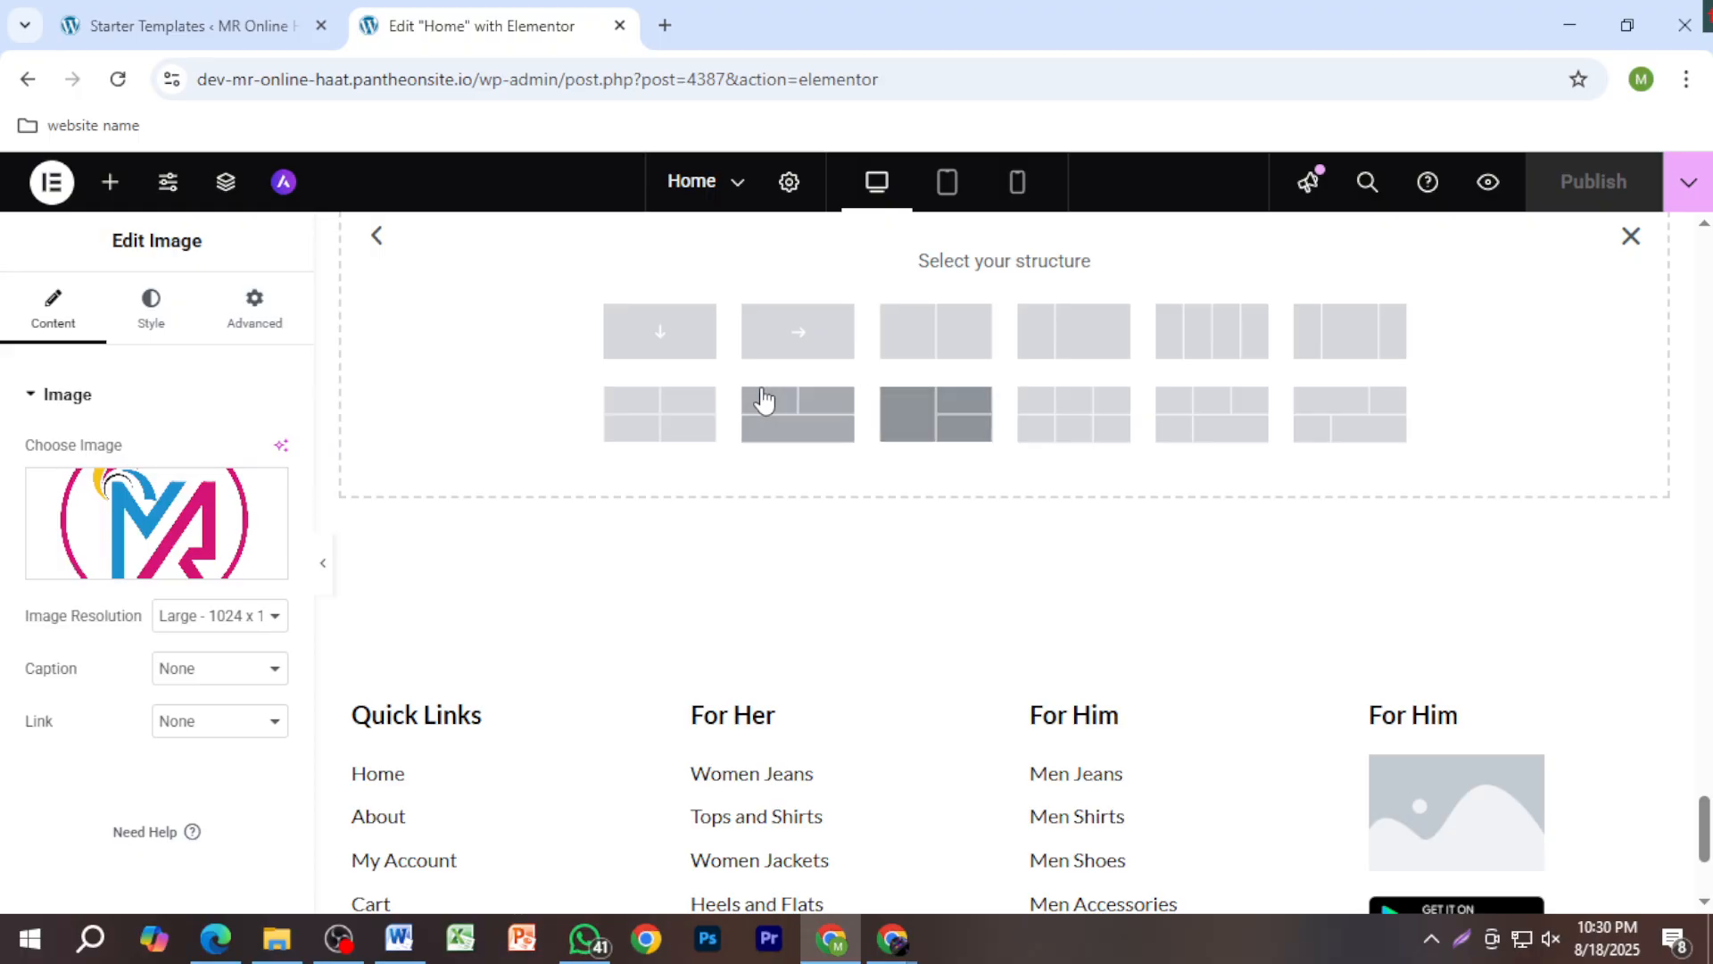
click(676, 338)
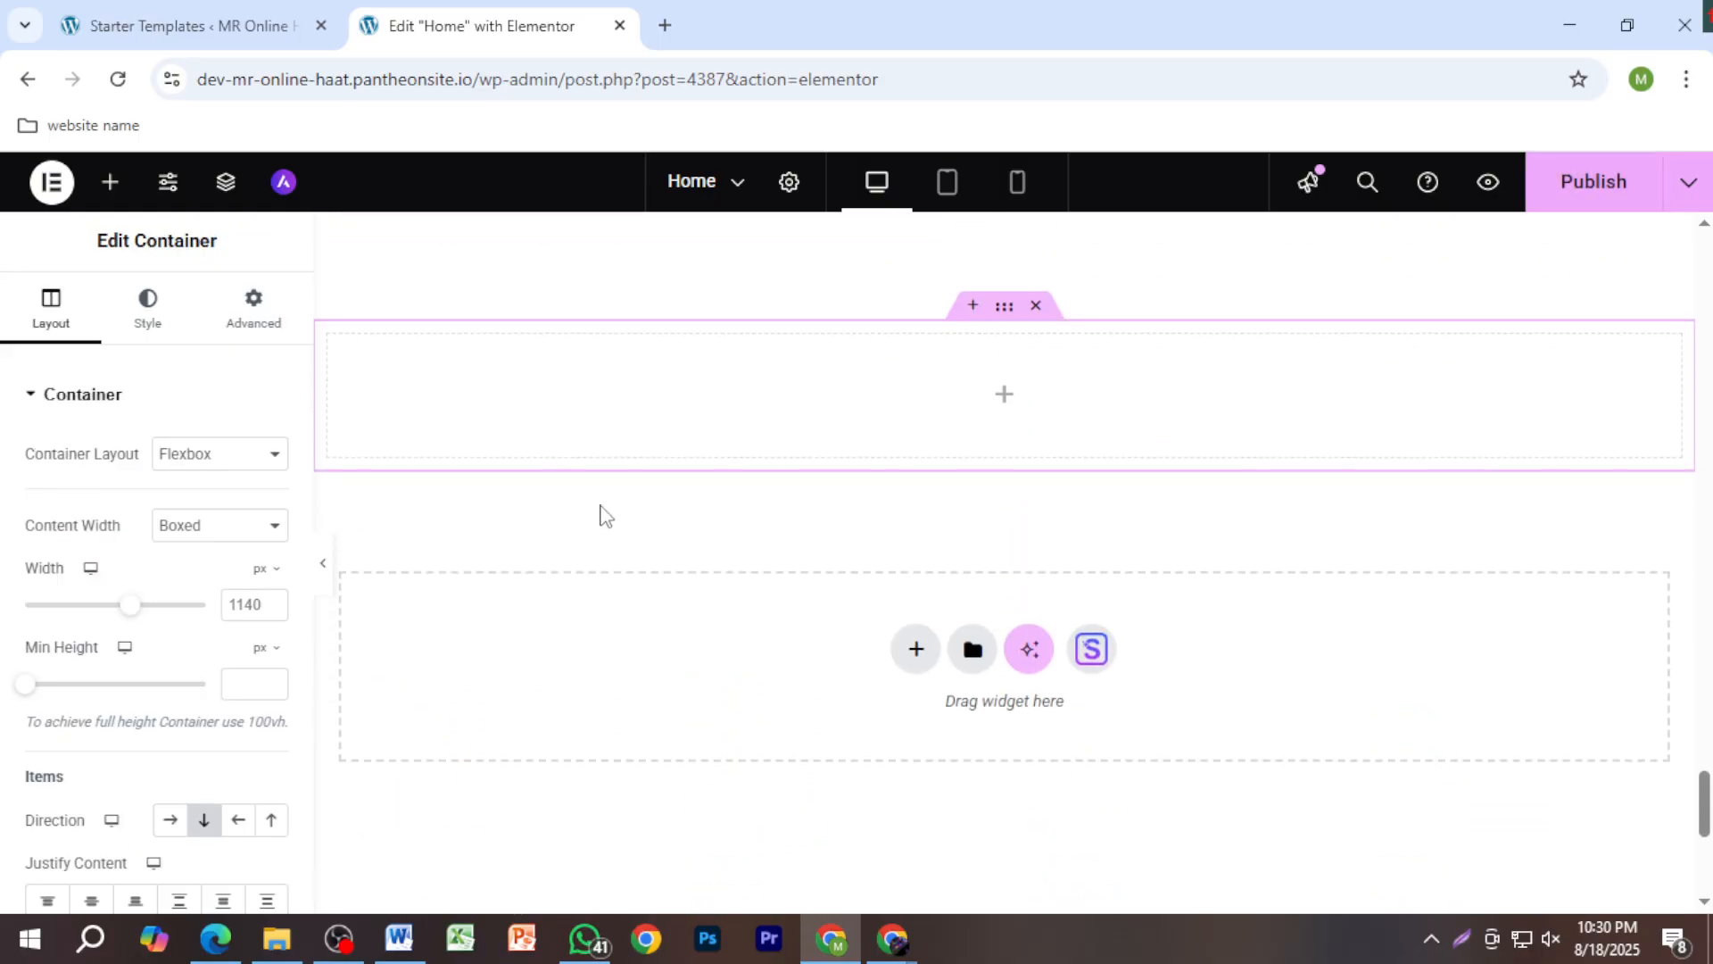
scroll(198, 535, down, 4)
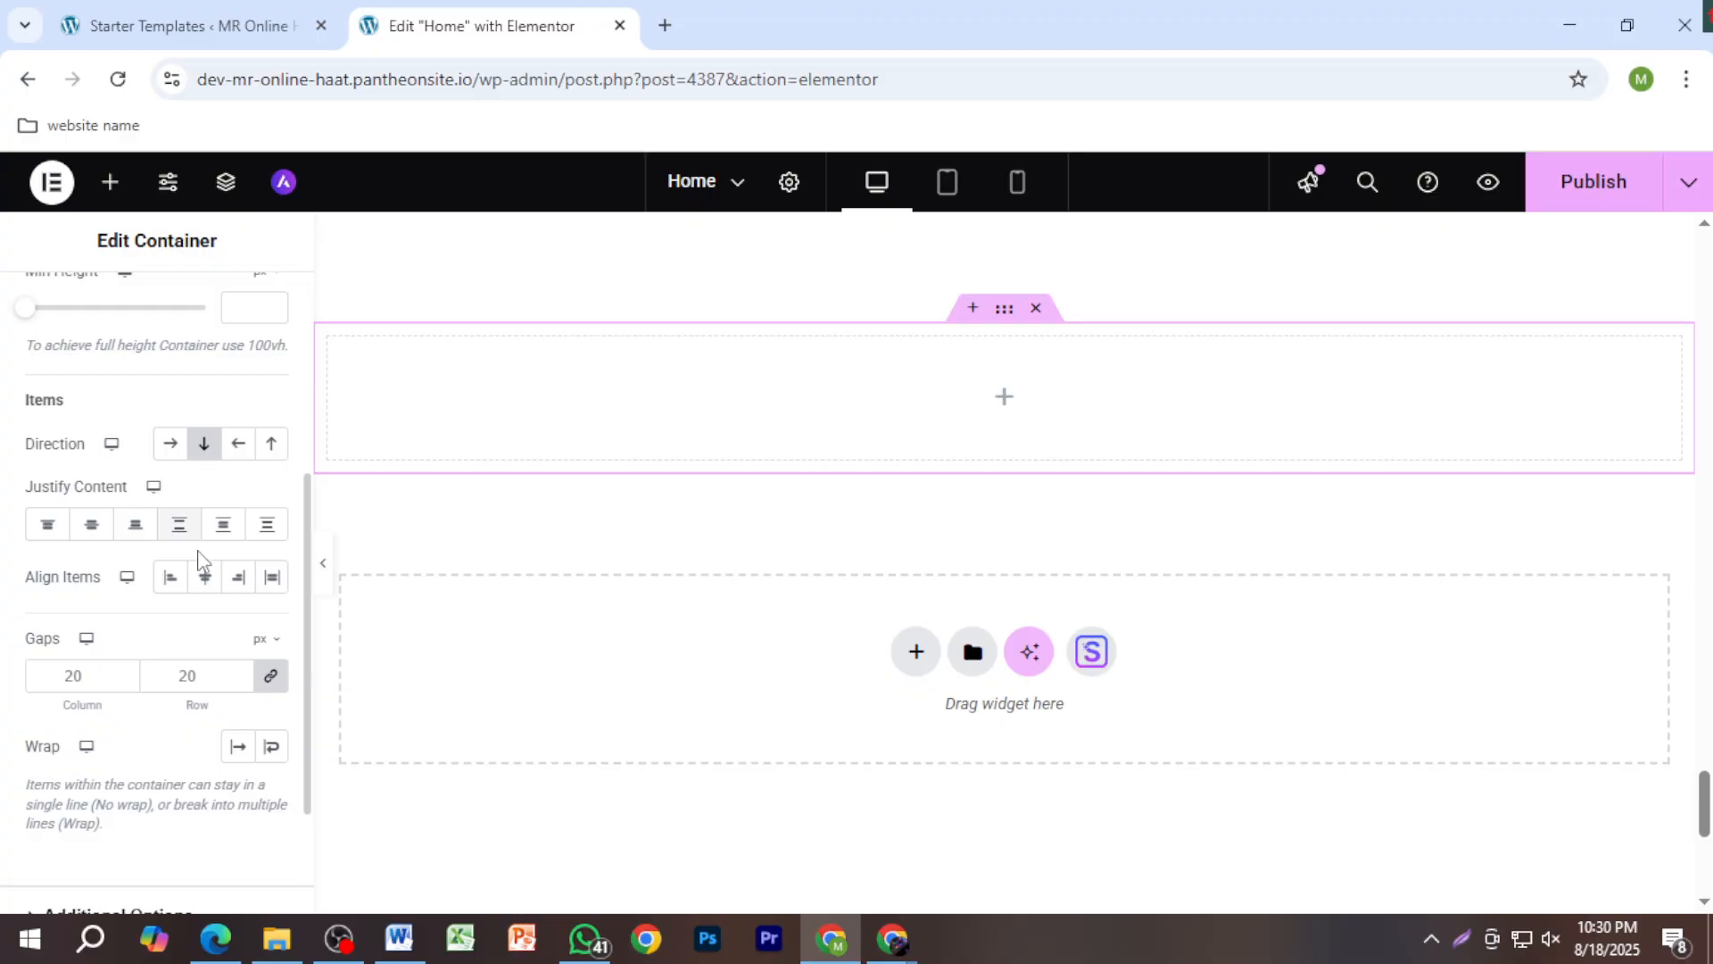
scroll(204, 589, up, 4)
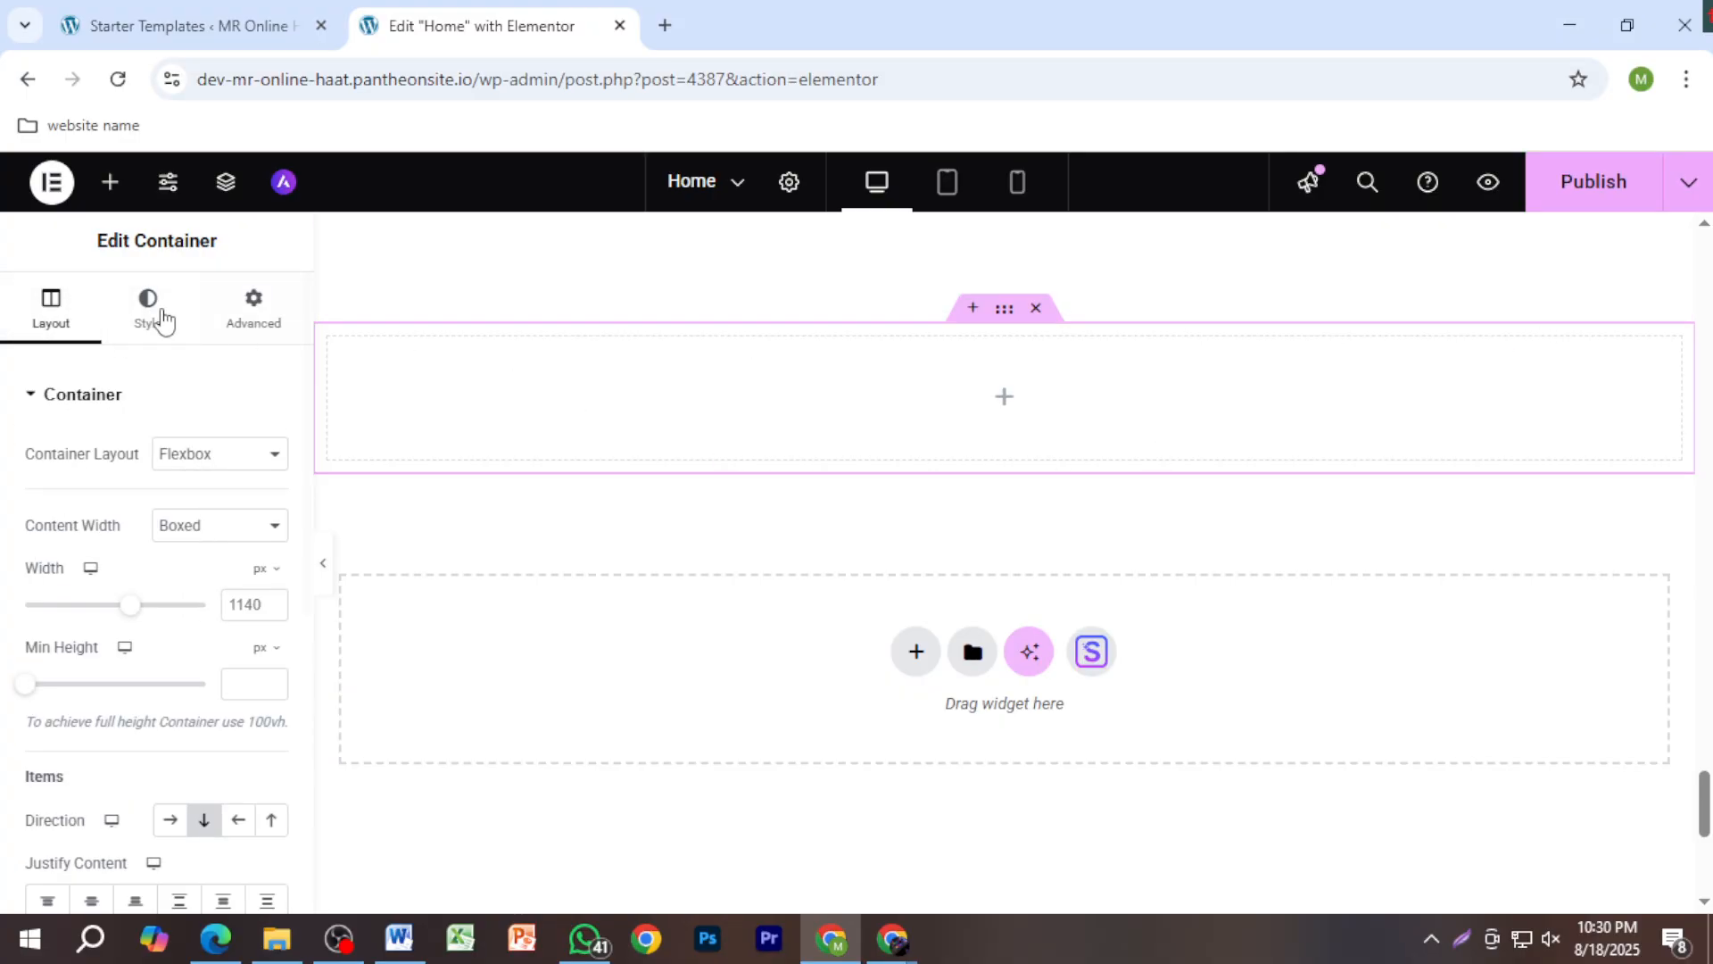
scroll(1365, 394, up, 3)
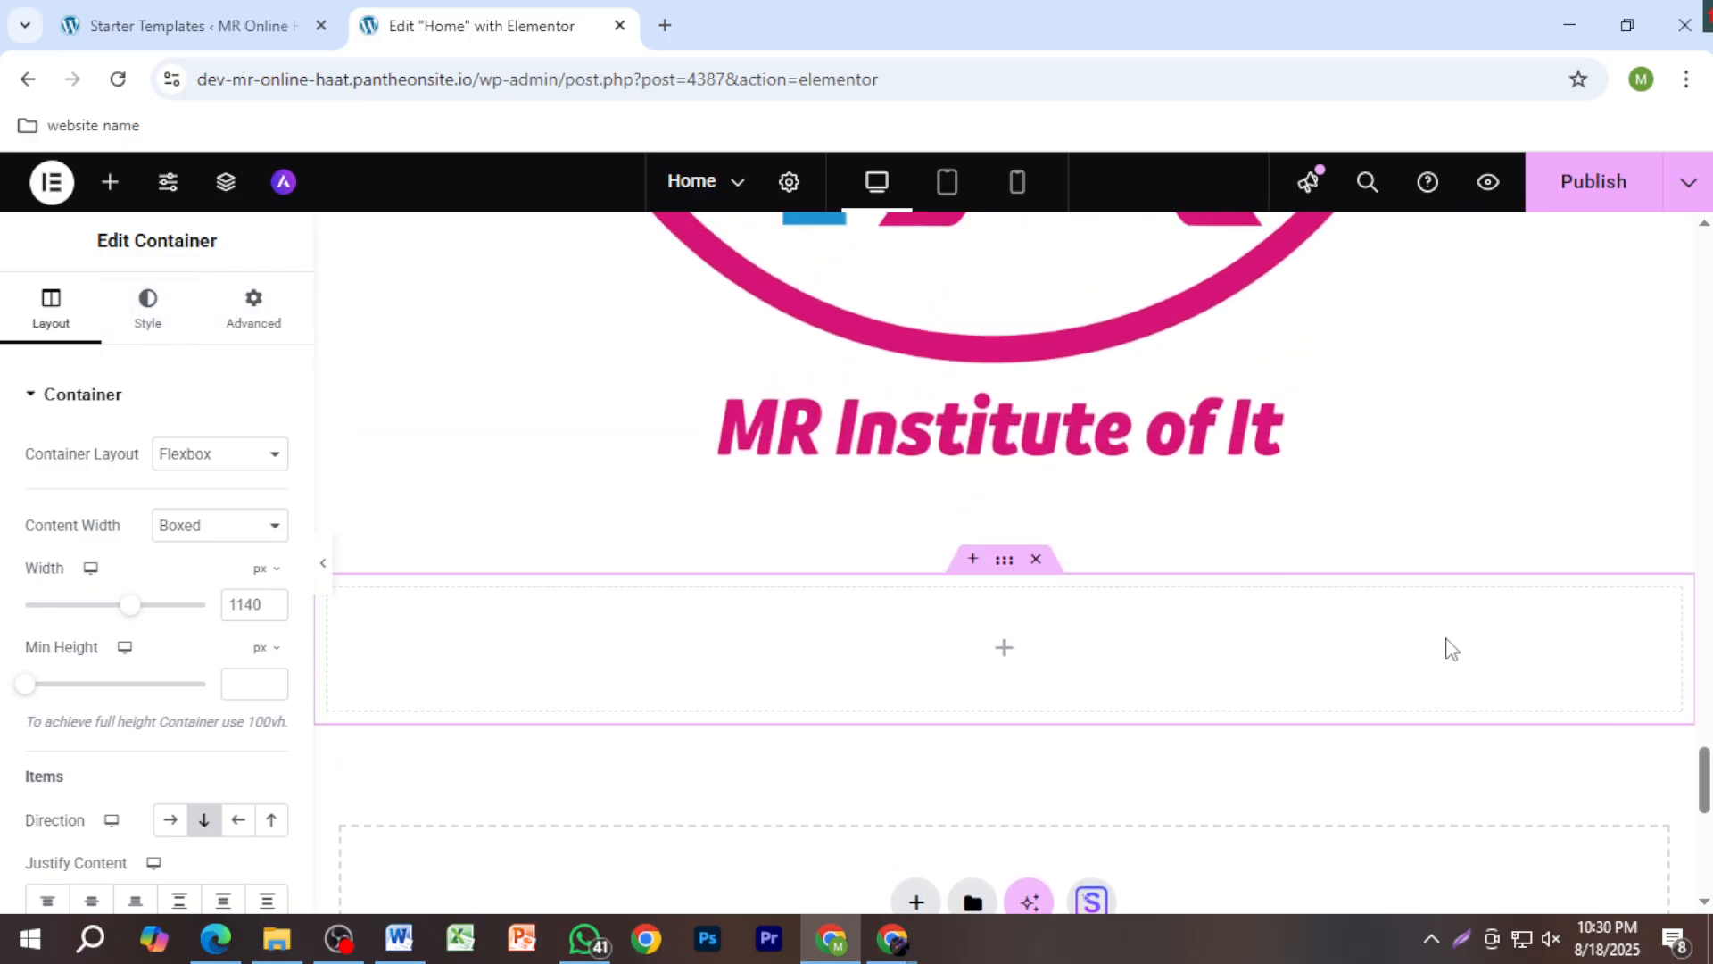
key(Delete)
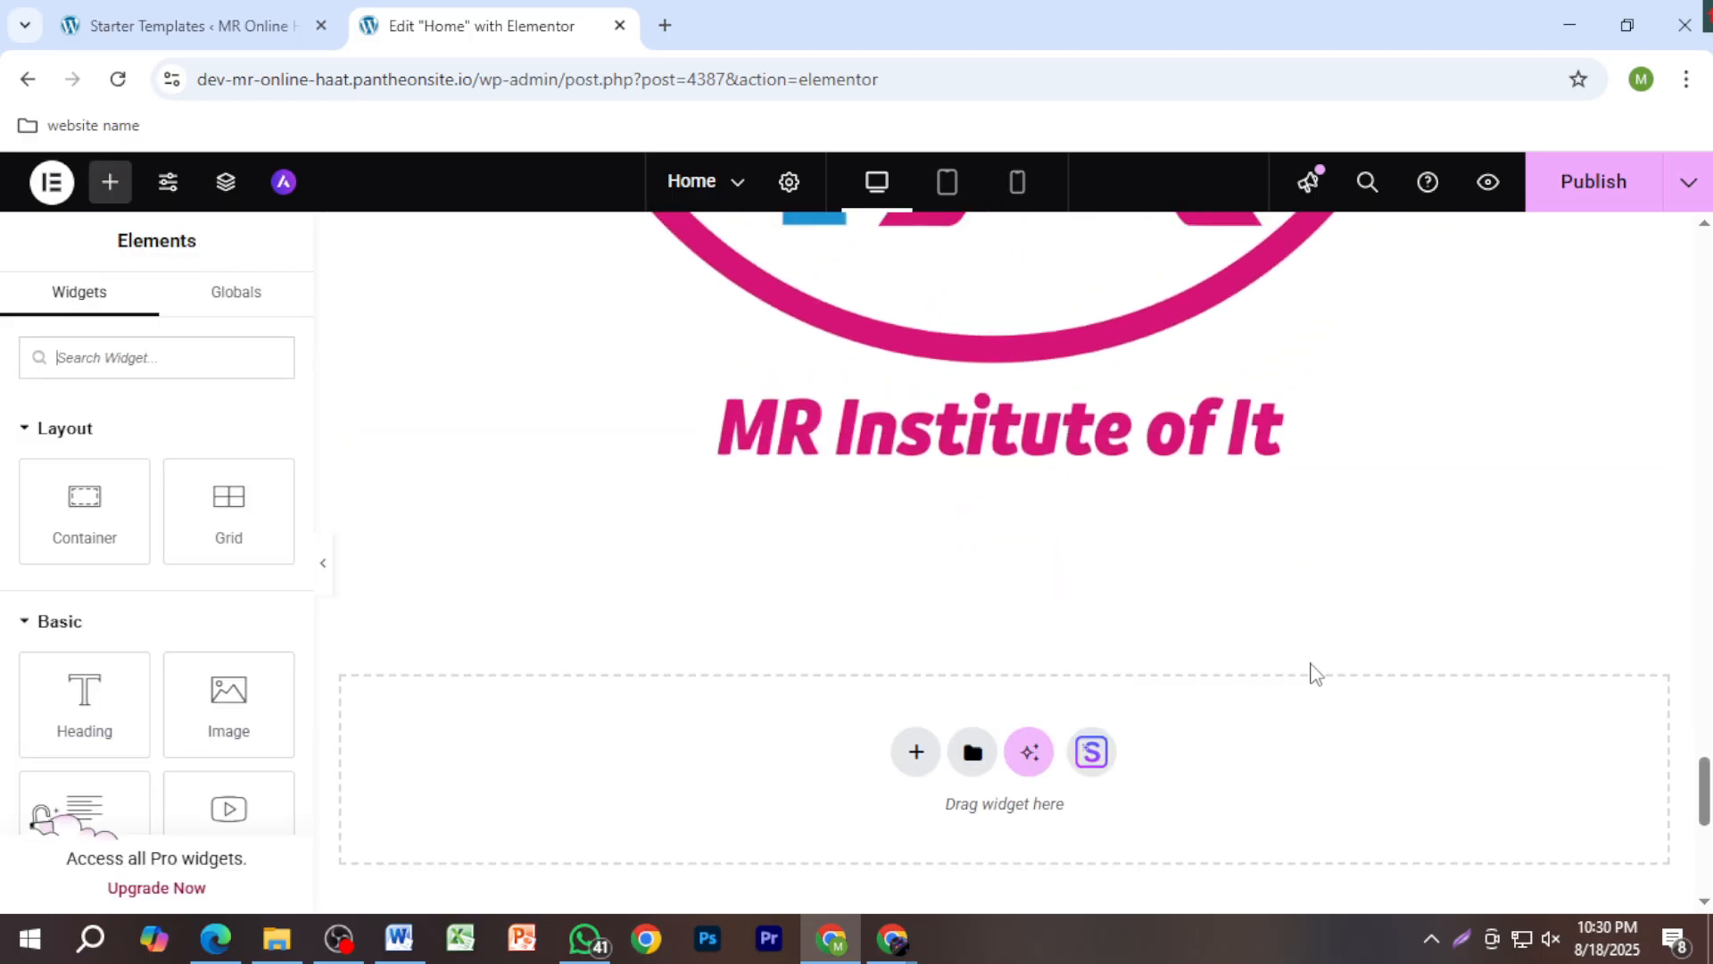
scroll(1338, 660, down, 3)
scroll(1384, 675, up, 5)
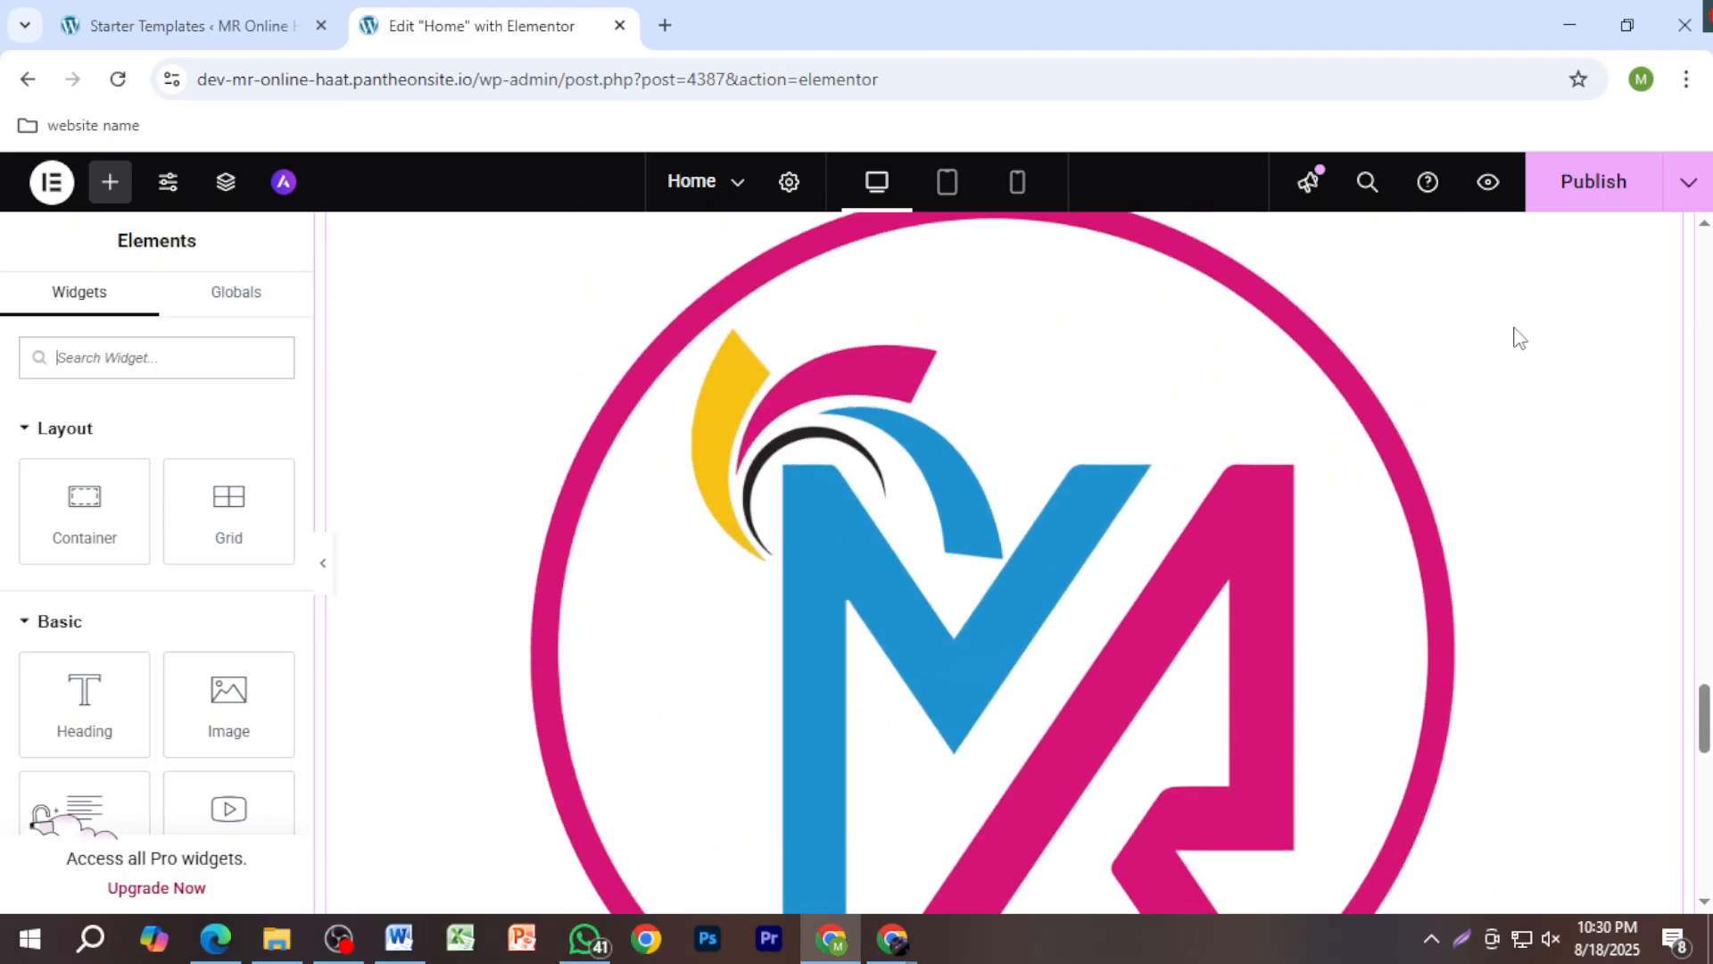
Step: Publish the latest homepage edits, then open and close the Home page switcher list
click(1593, 187)
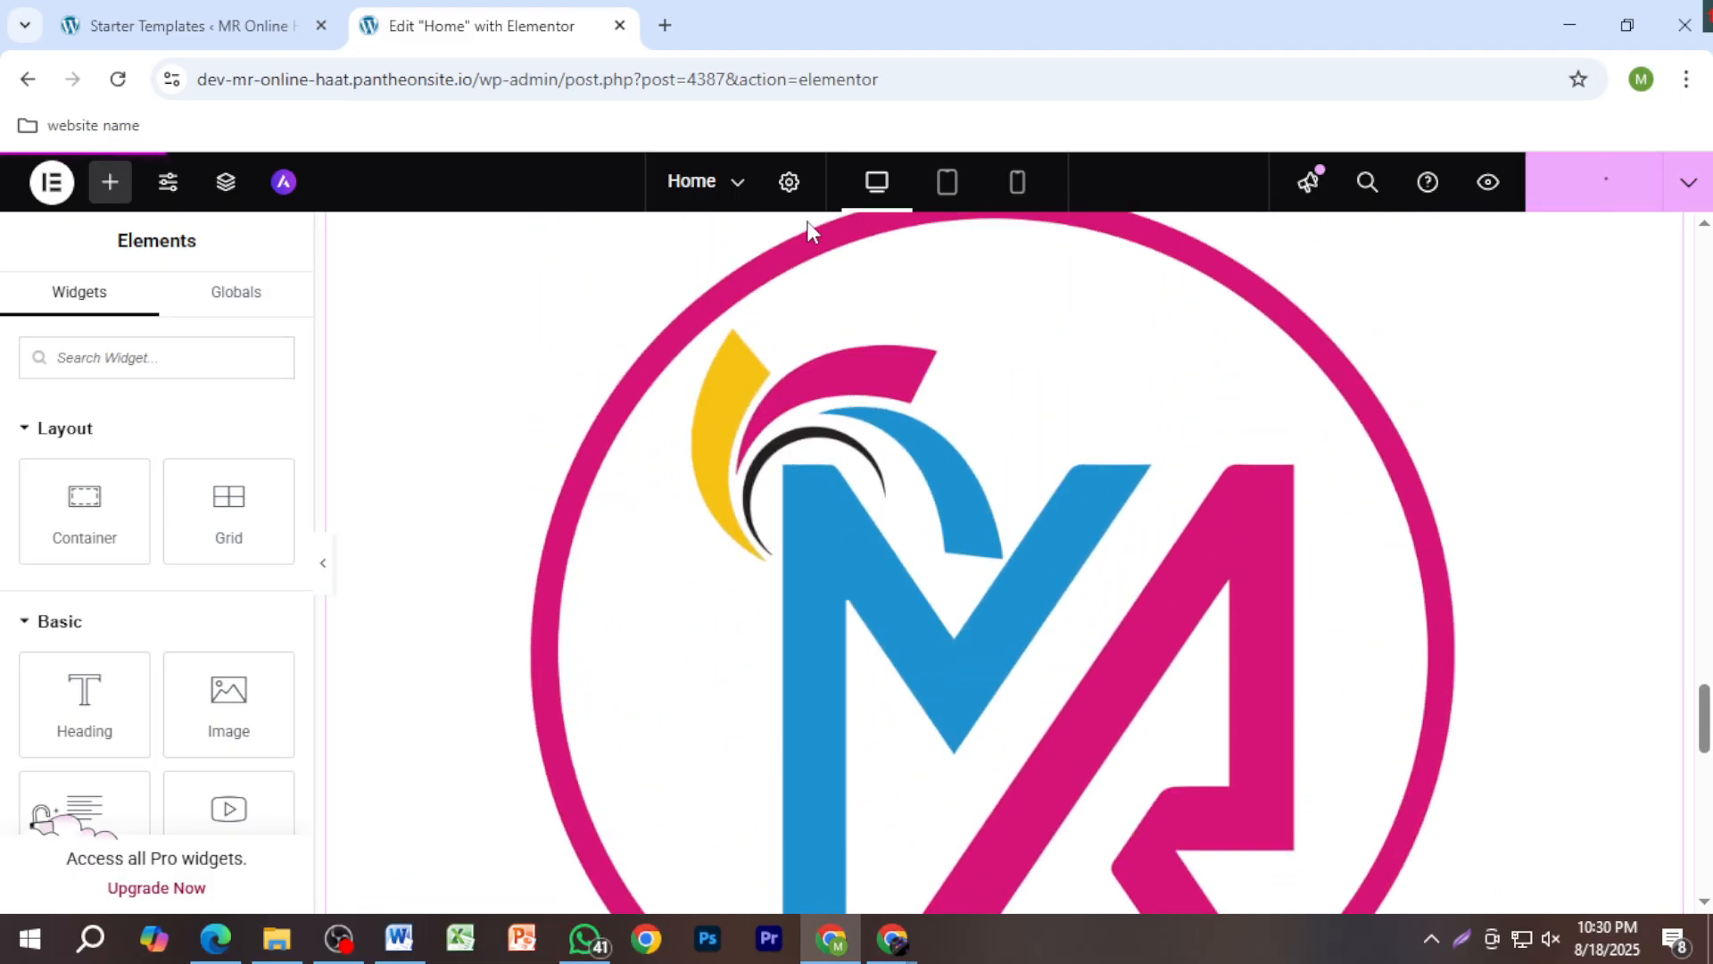
click(683, 190)
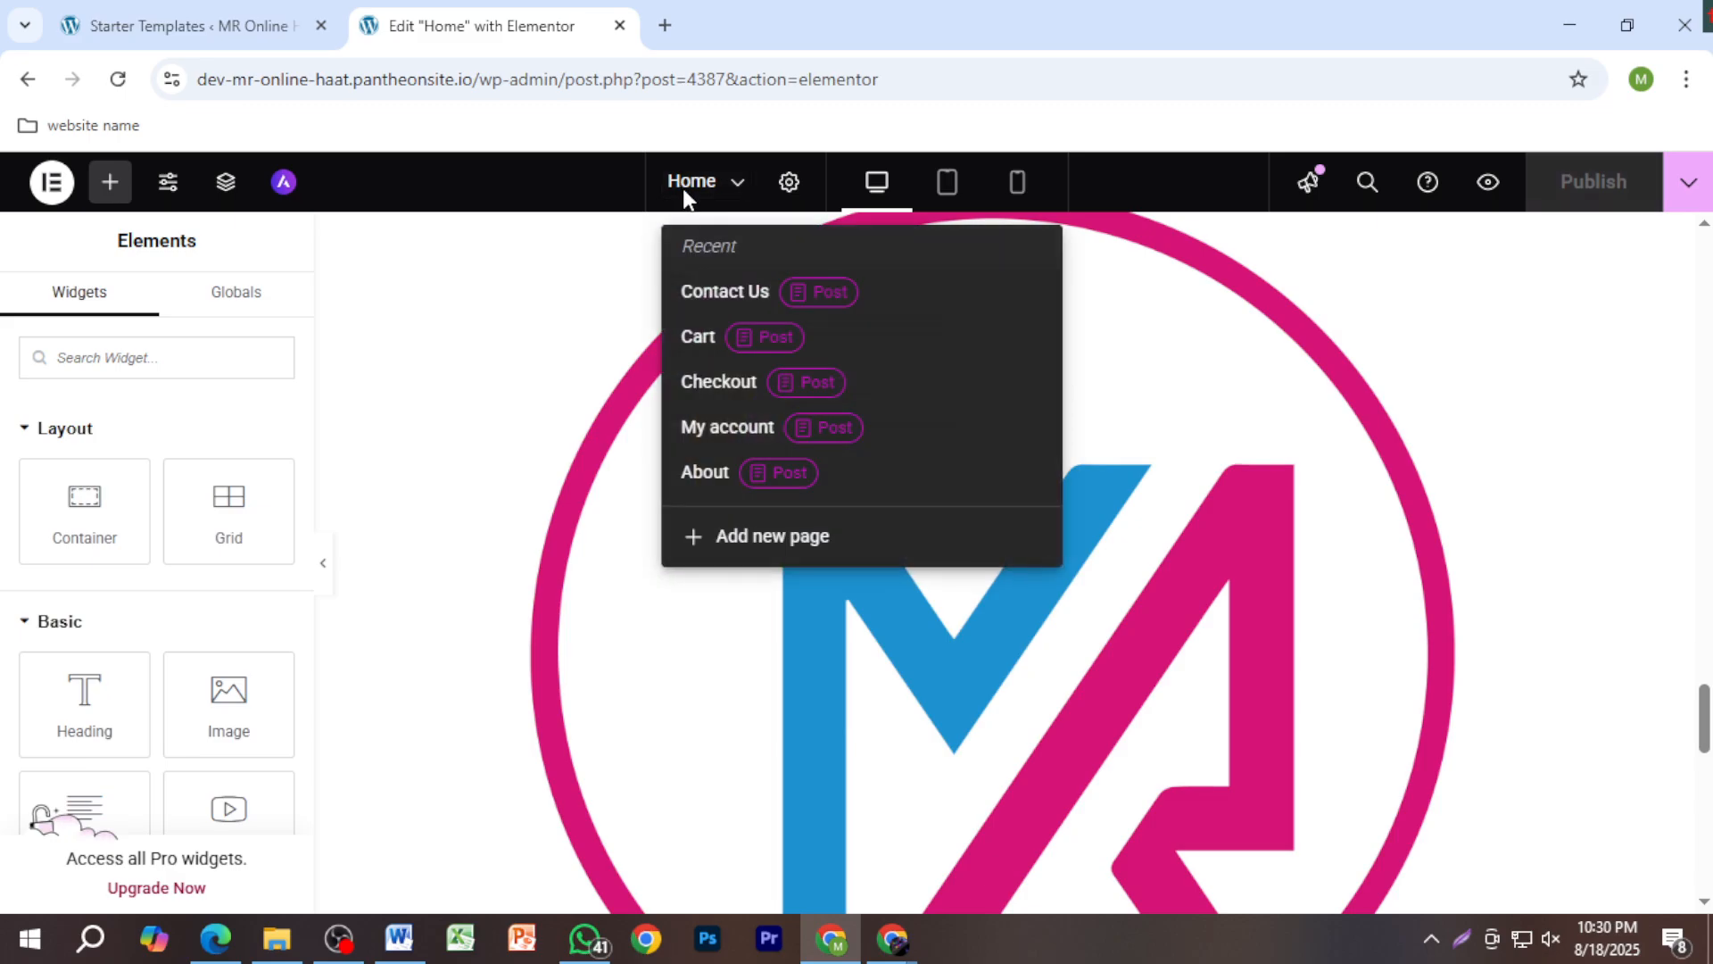
click(682, 189)
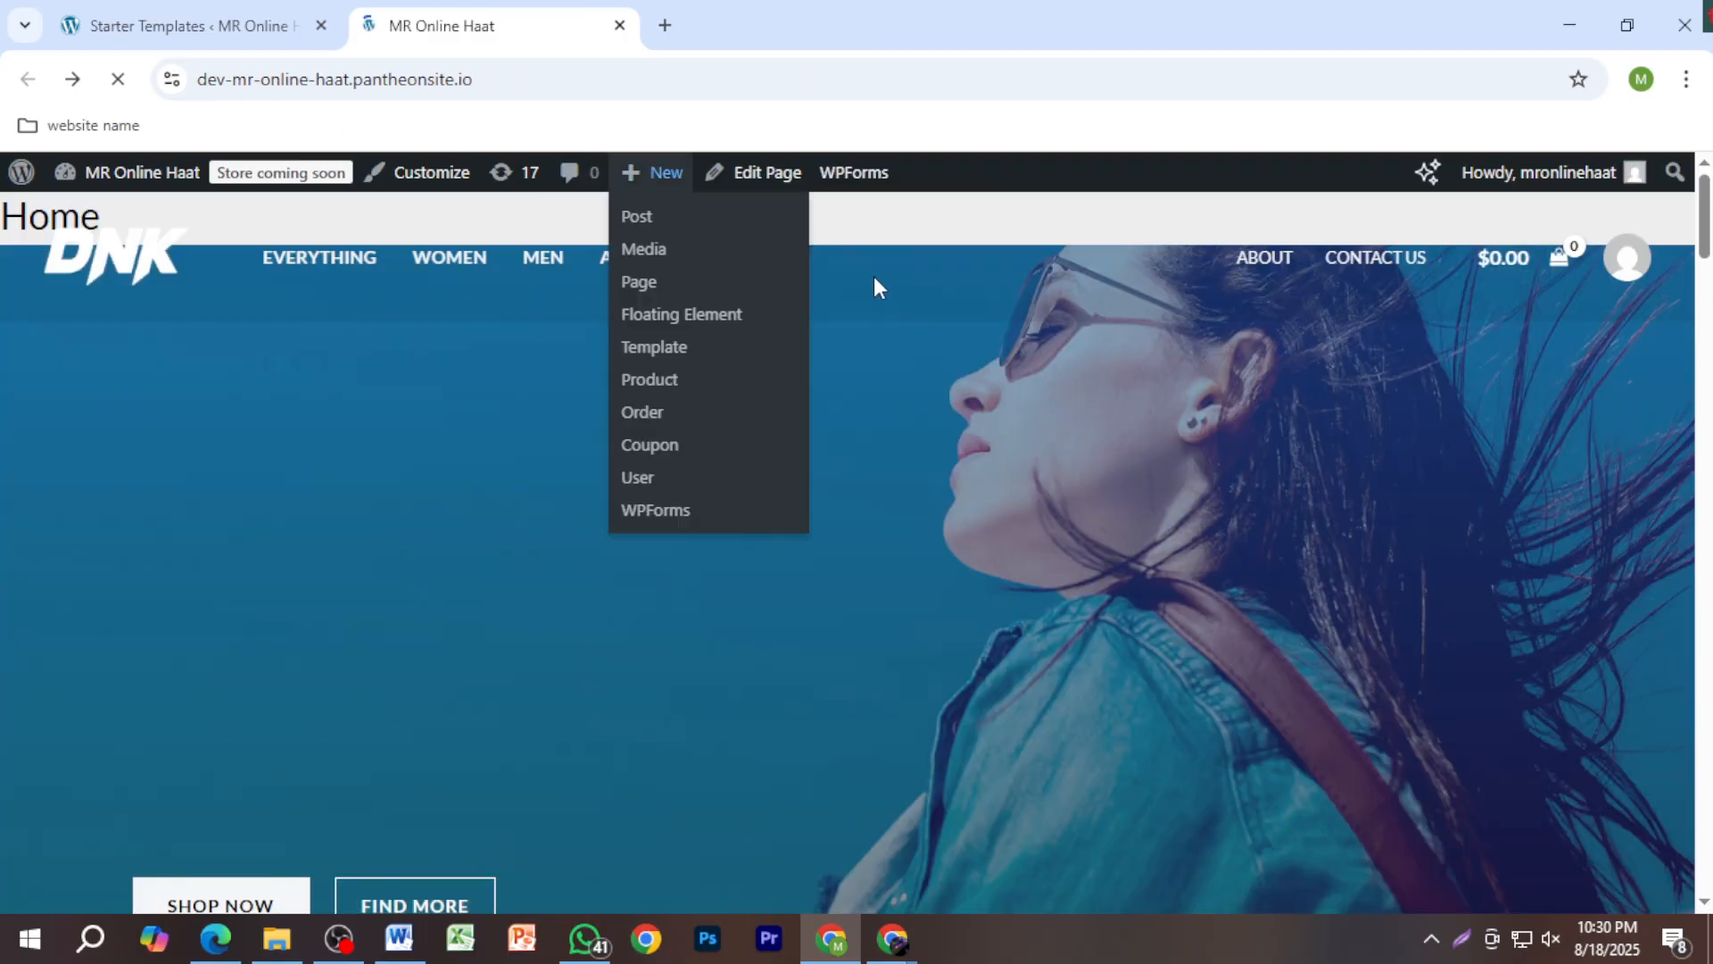
scroll(1081, 496, down, 8)
scroll(1080, 494, up, 9)
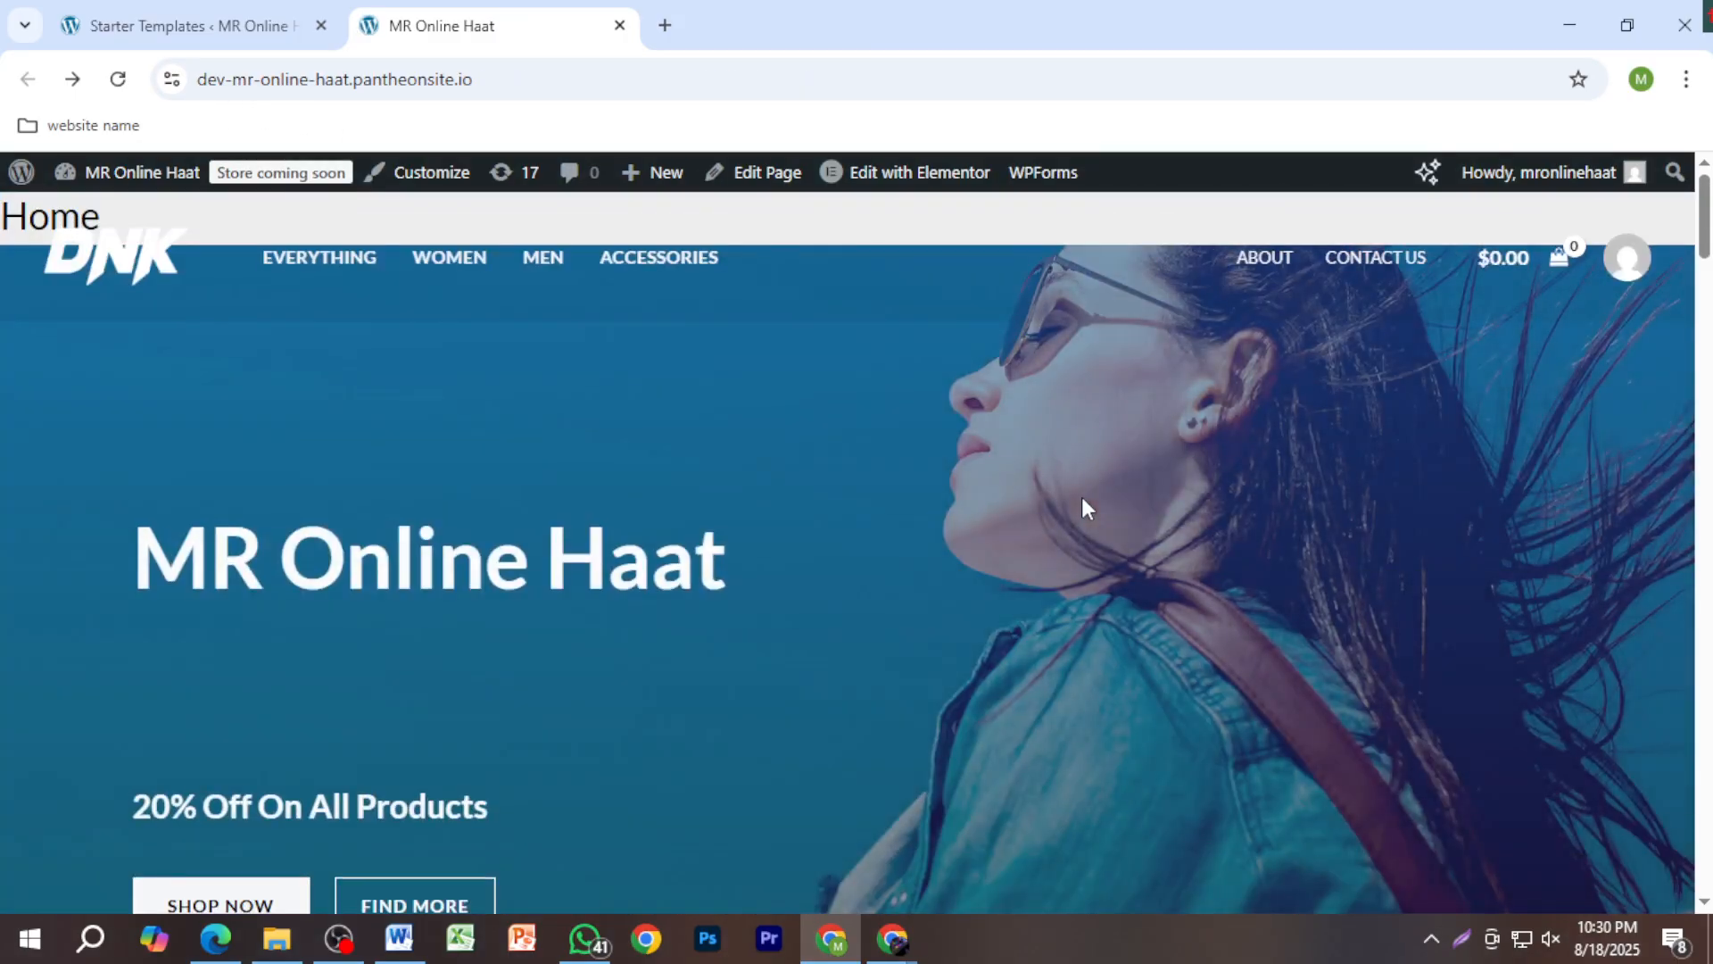
scroll(1083, 498, down, 2)
scroll(1084, 499, down, 20)
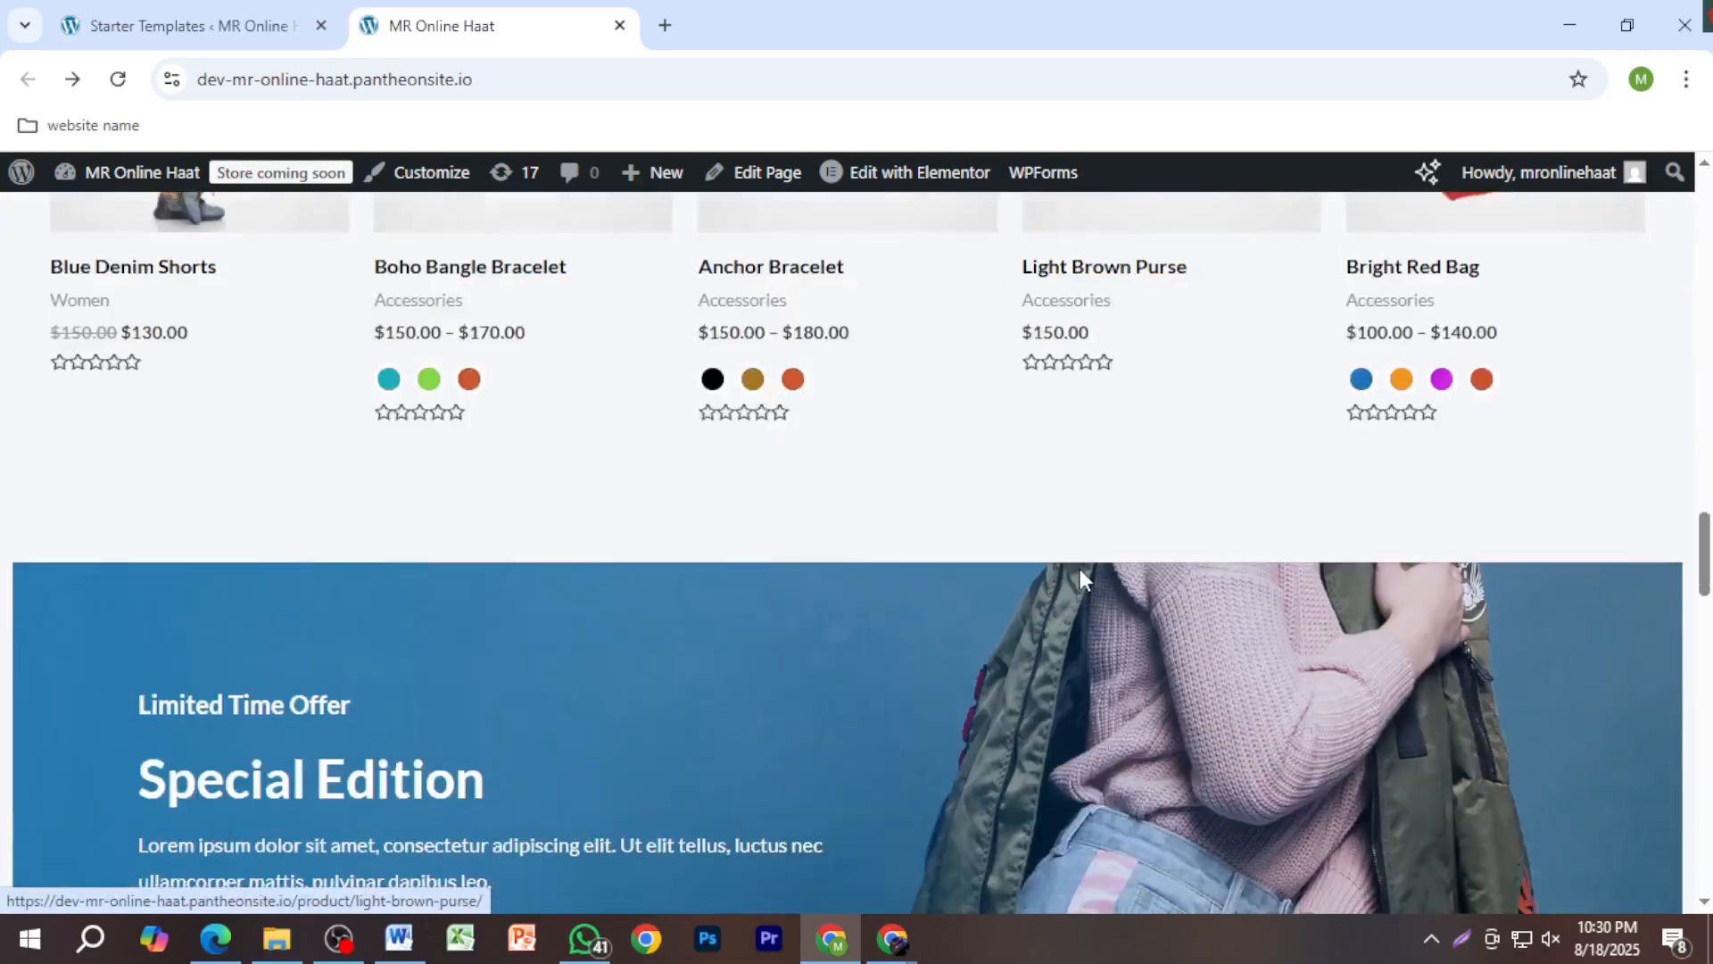
scroll(1084, 583, down, 10)
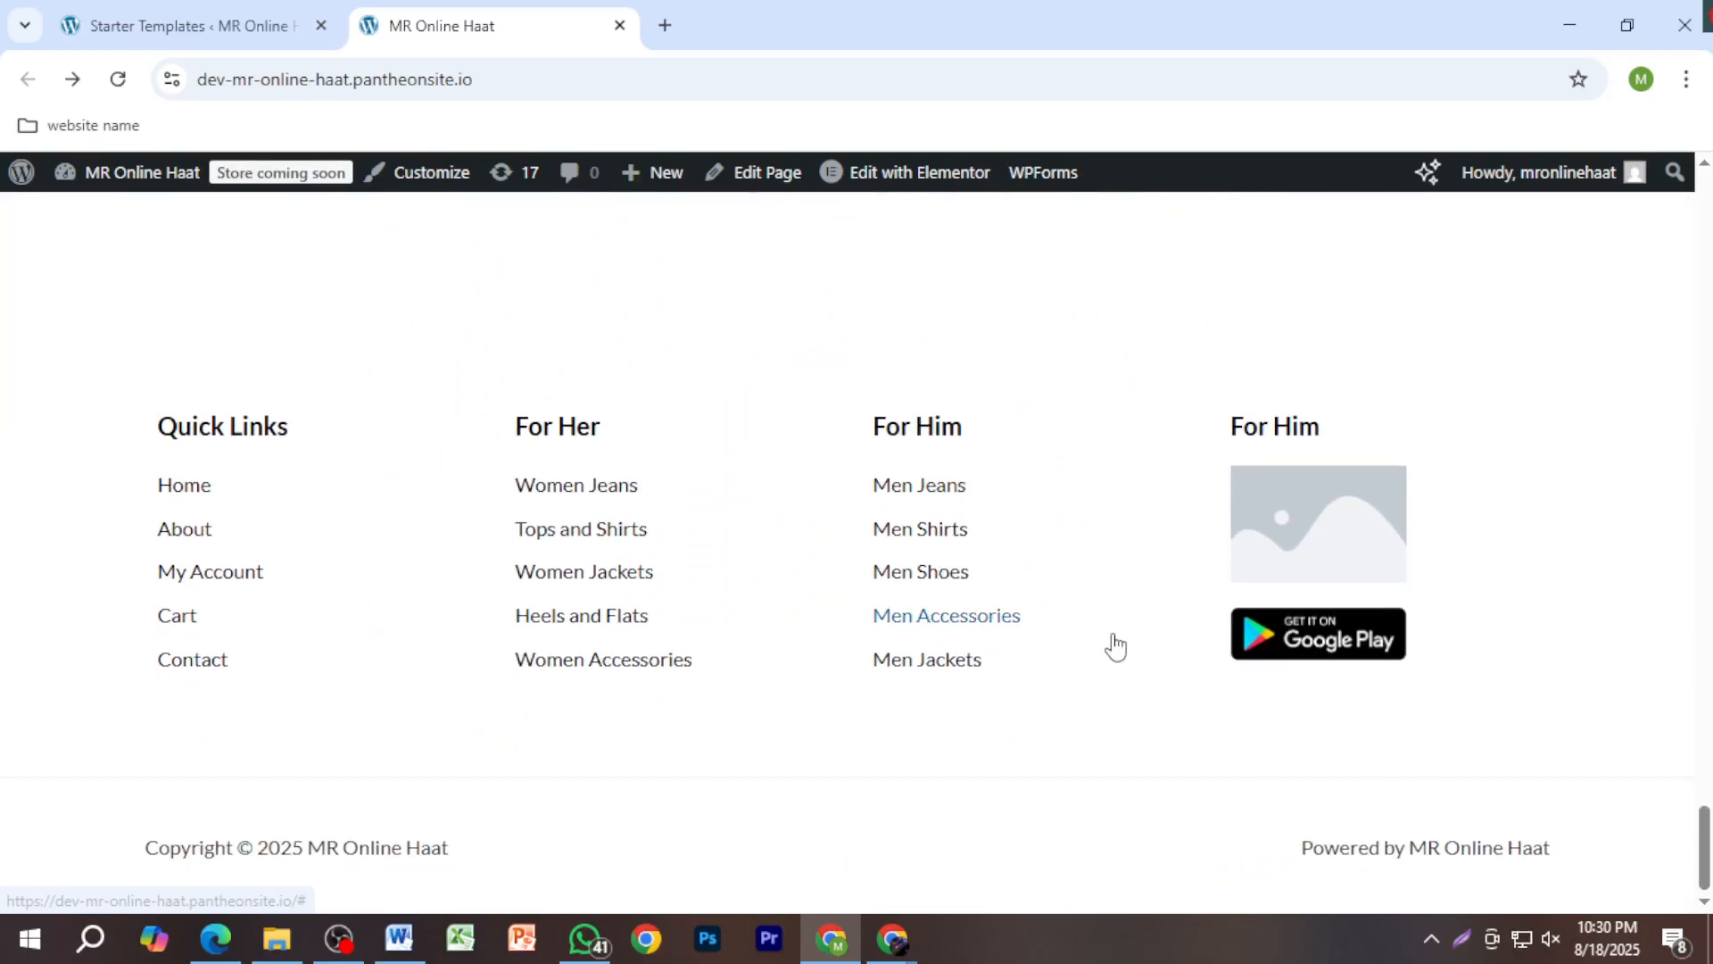
mouse_move(905, 954)
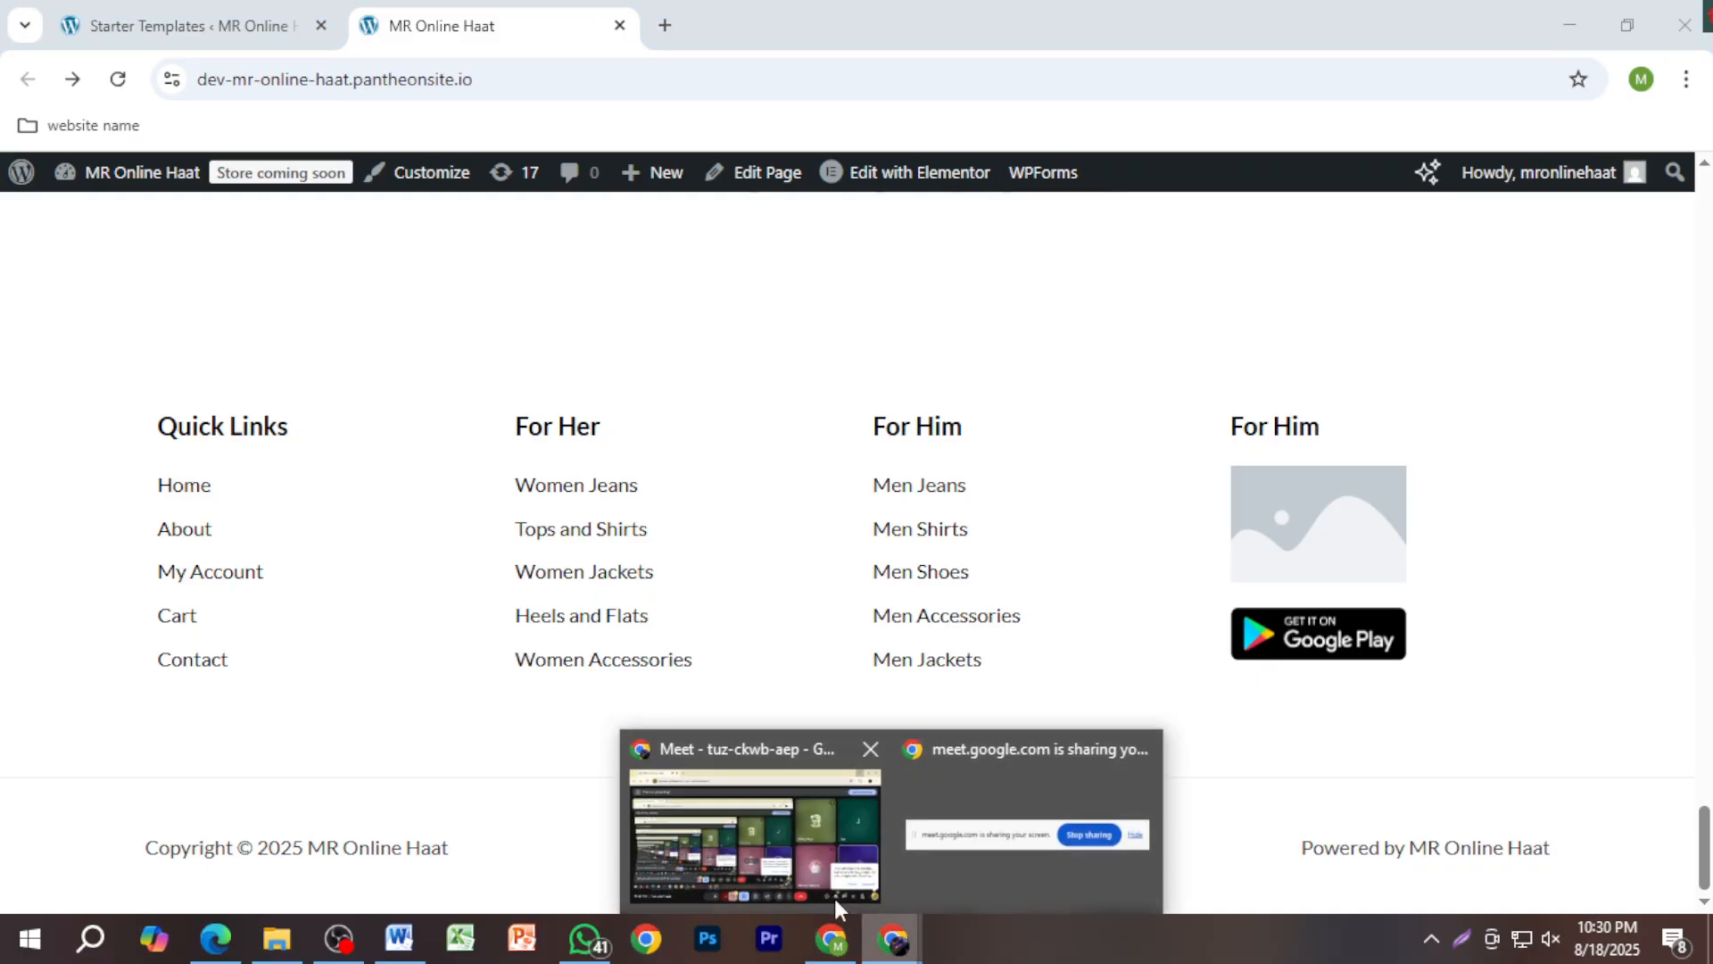
click(737, 826)
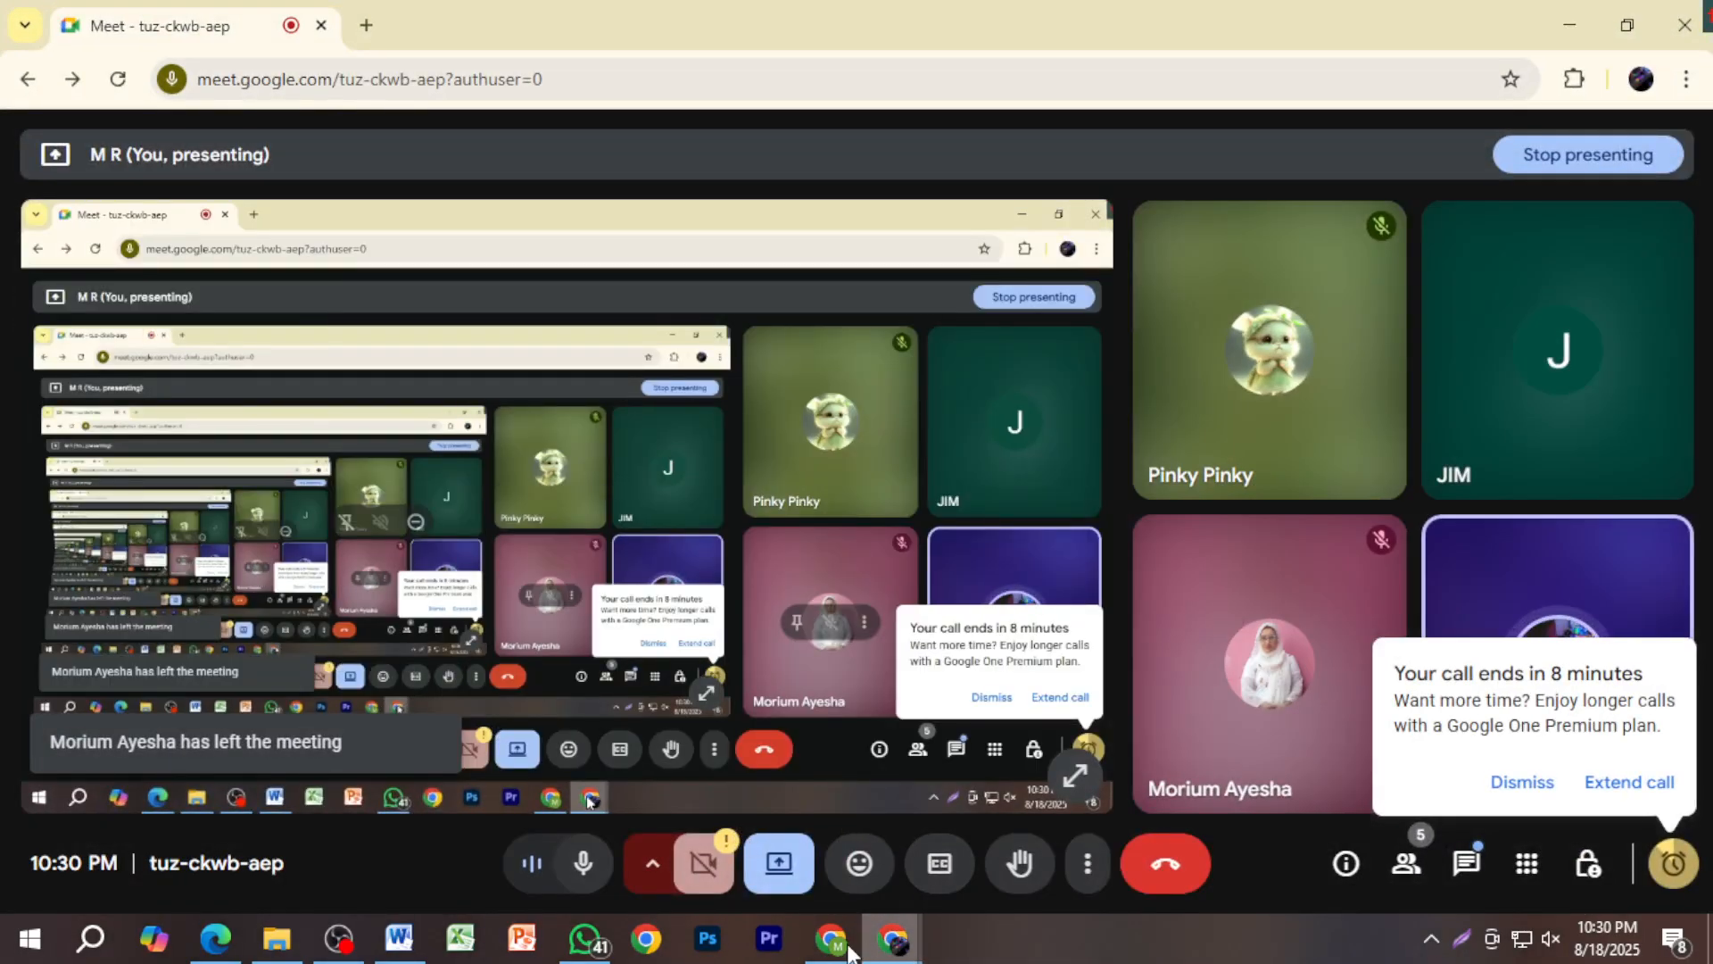
click(846, 951)
scroll(831, 720, up, 15)
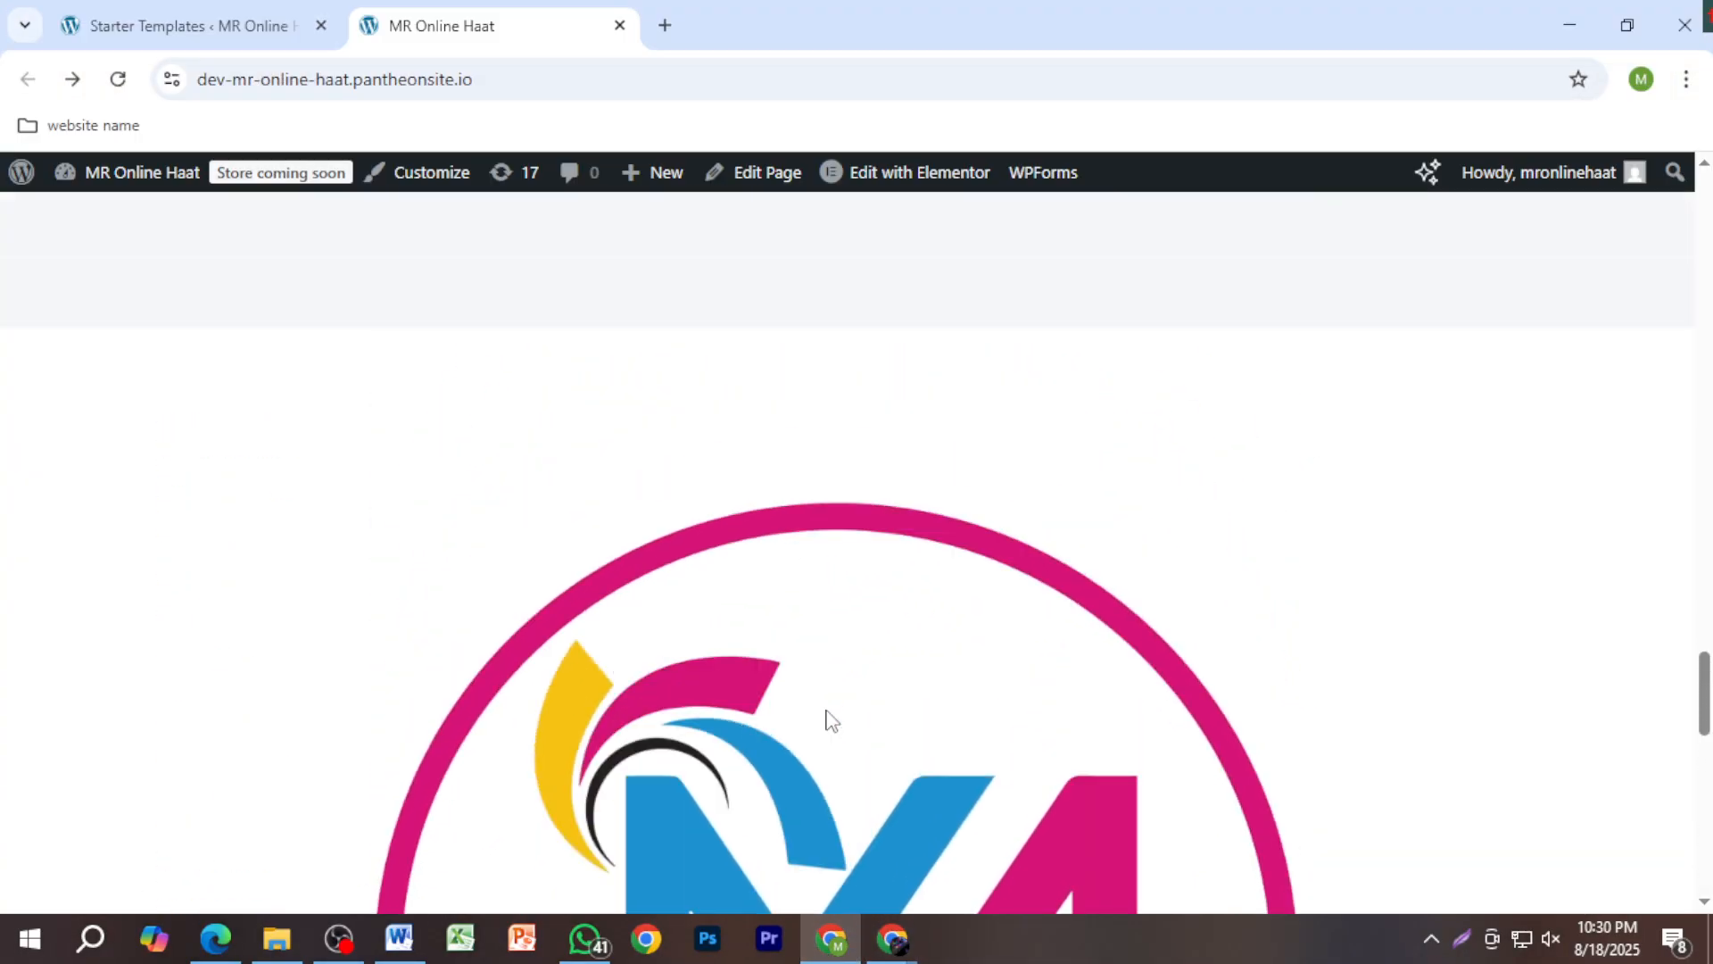
scroll(831, 720, up, 10)
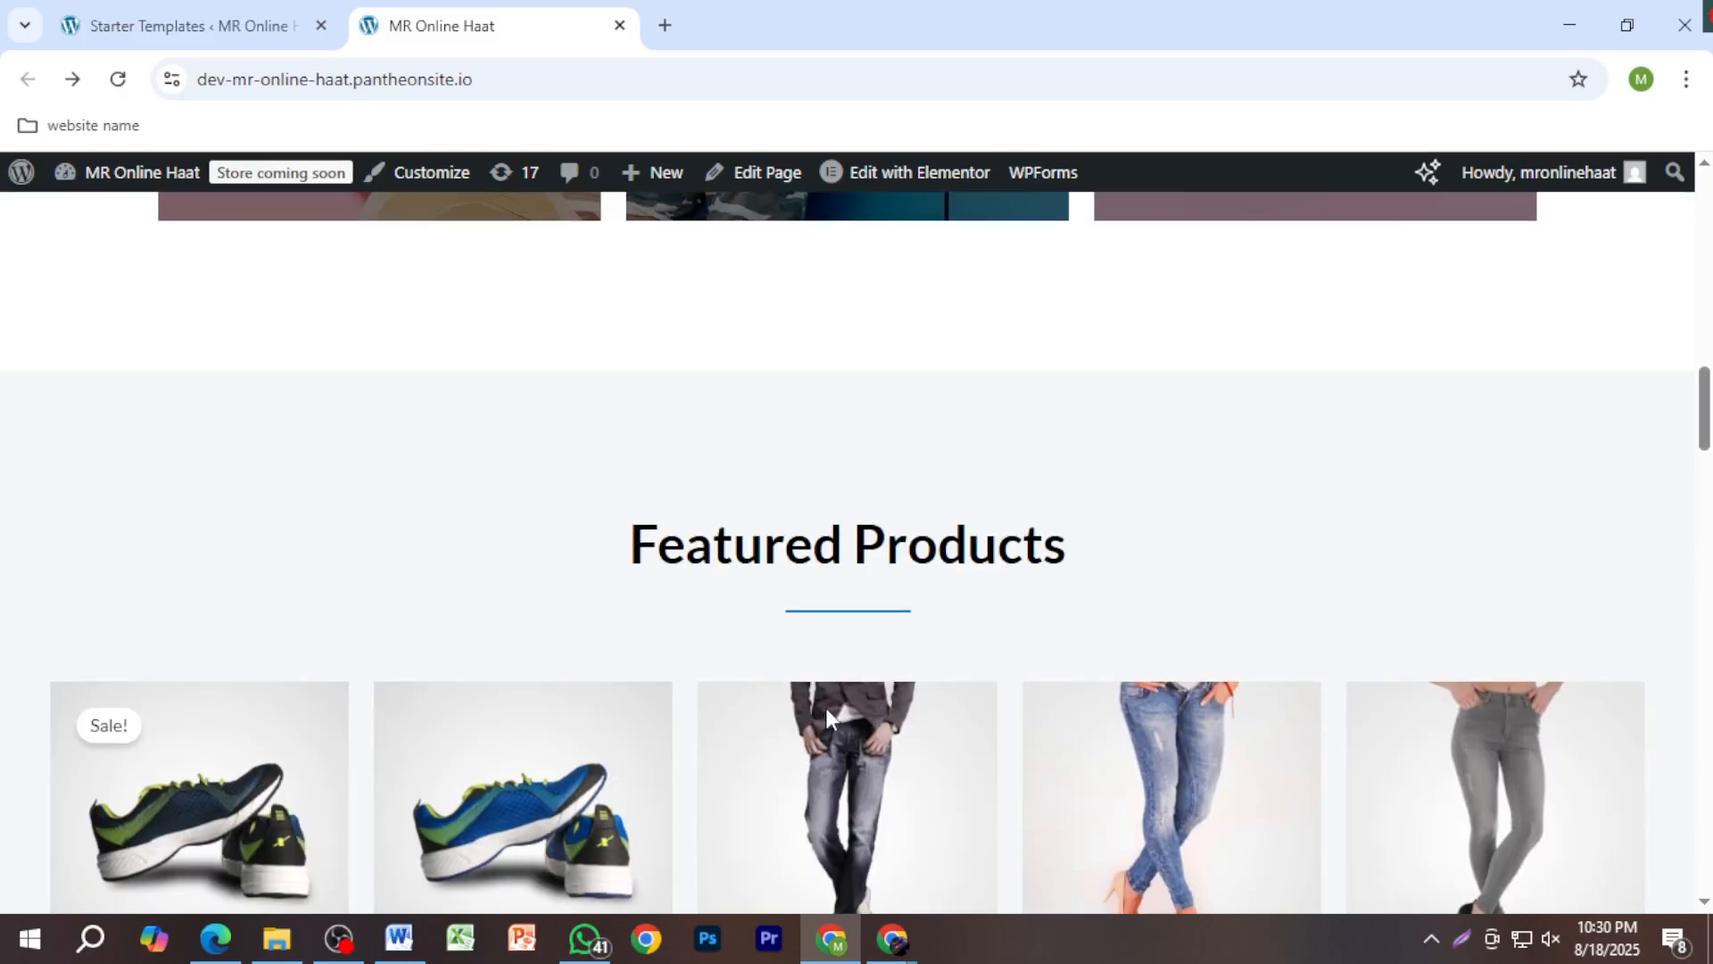
scroll(919, 384, up, 6)
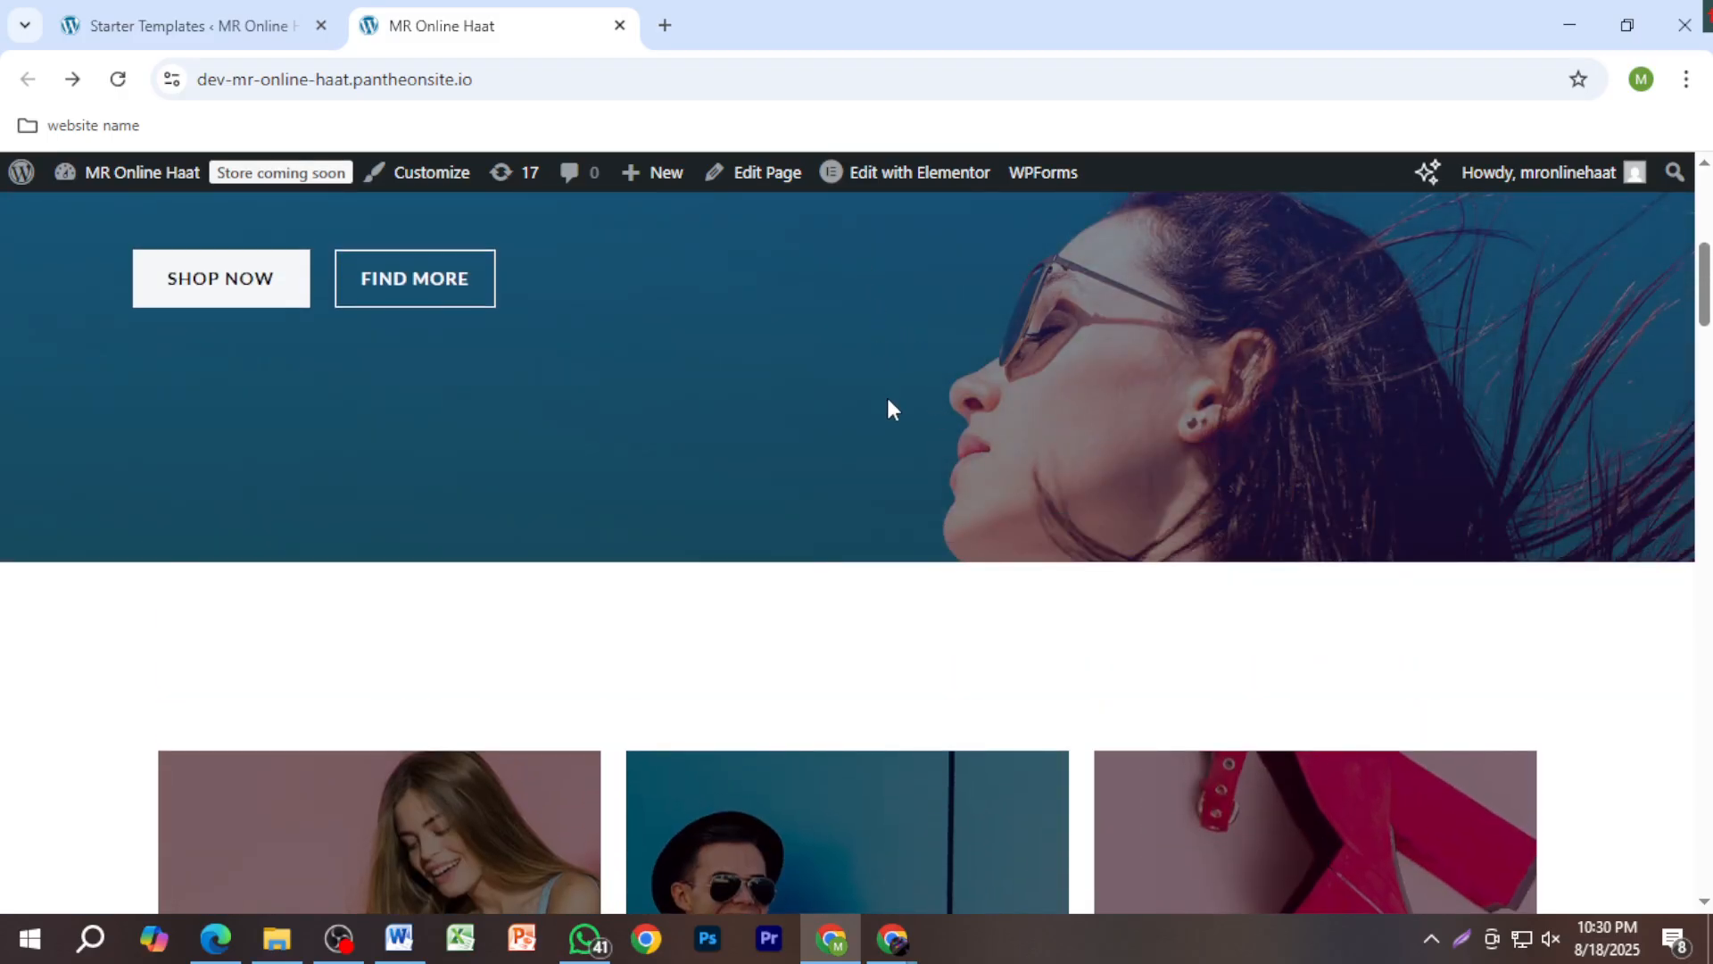
scroll(997, 841, down, 12)
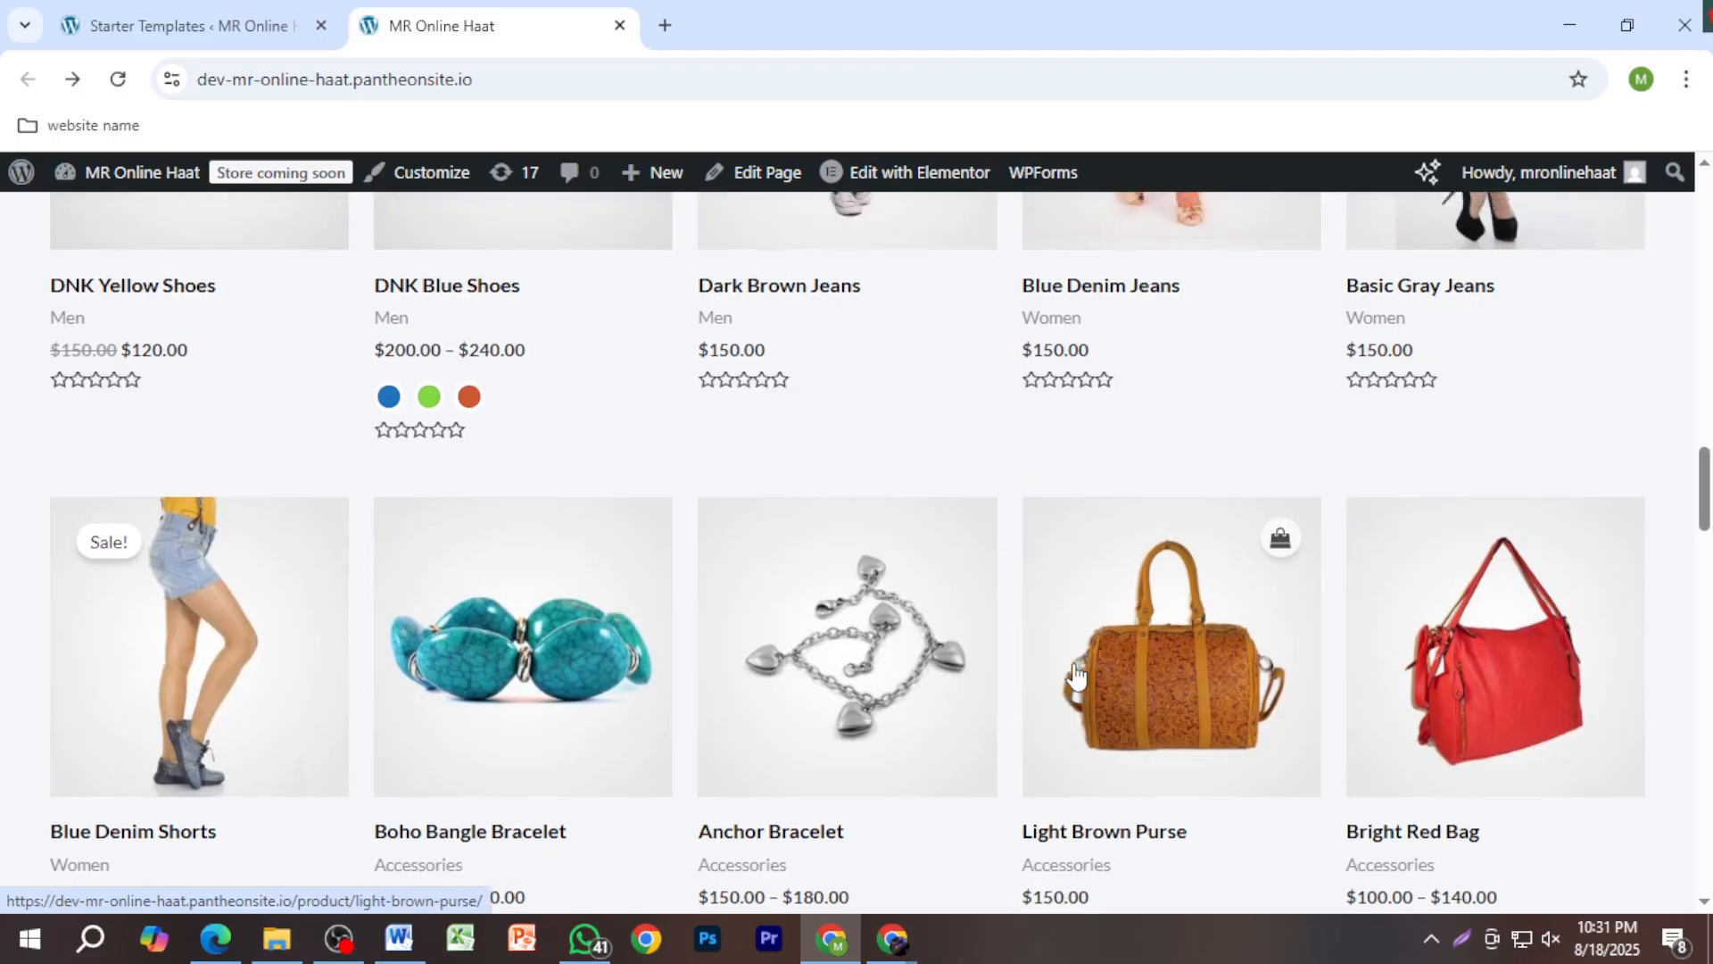
scroll(1076, 676, up, 10)
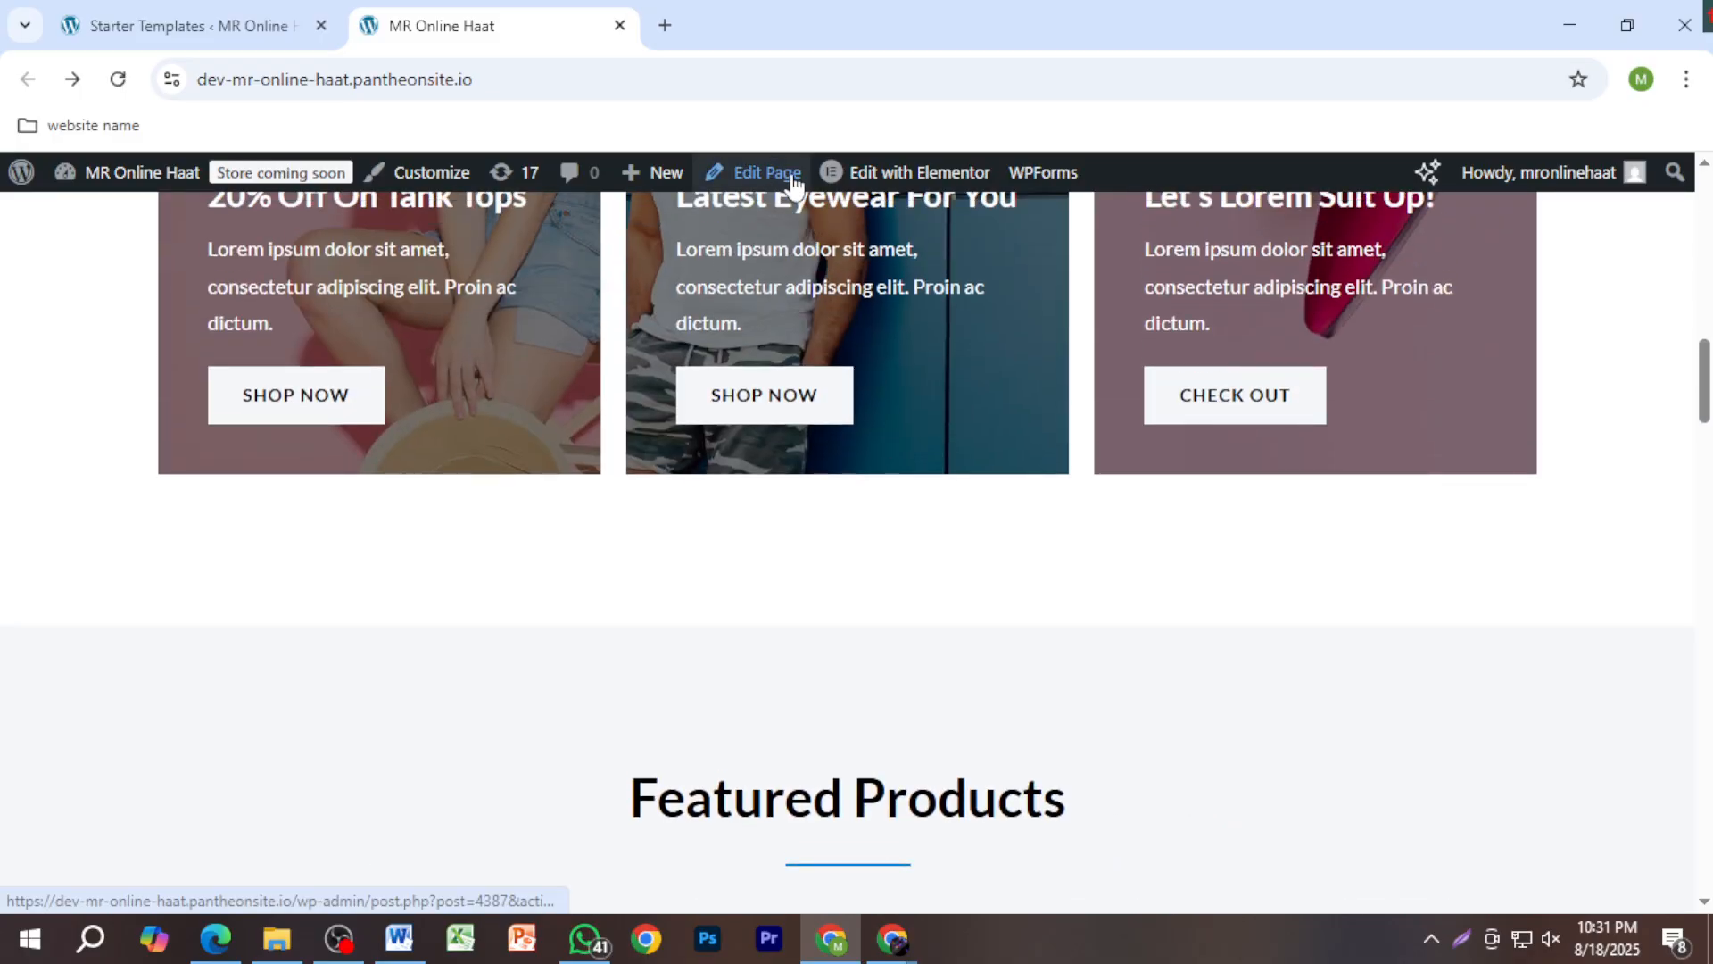
Step: Edit the Home page in Elementor and add a Video widget below the MR logo
click(910, 190)
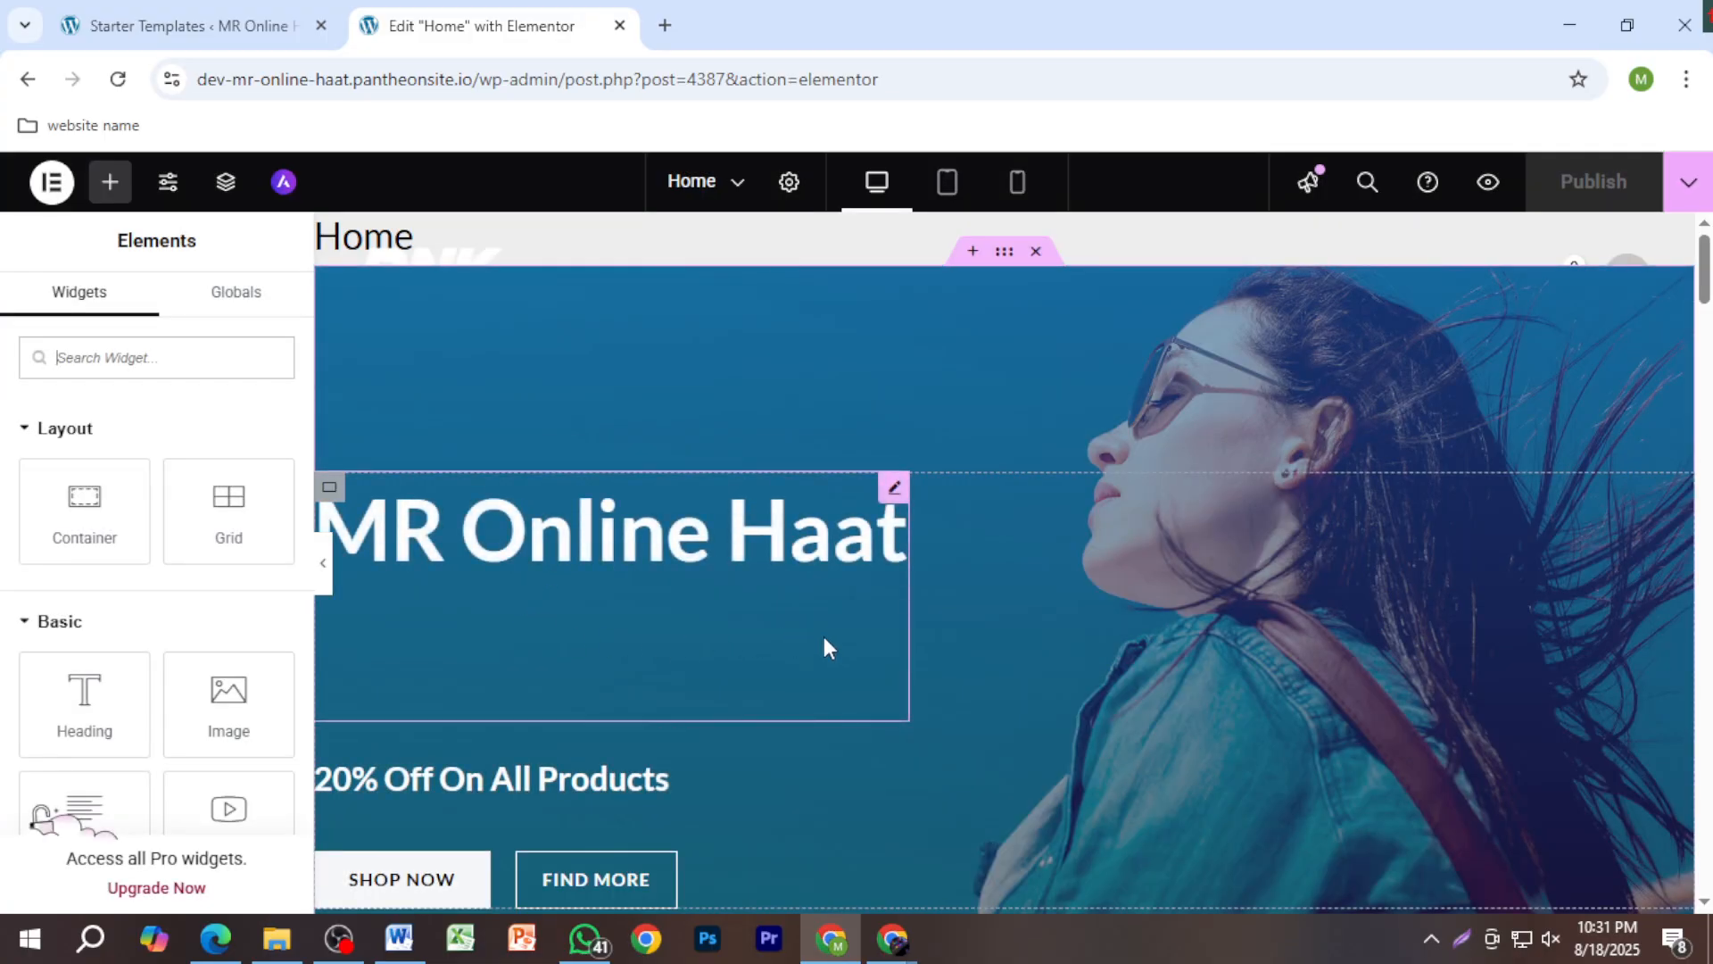
scroll(825, 638, down, 10)
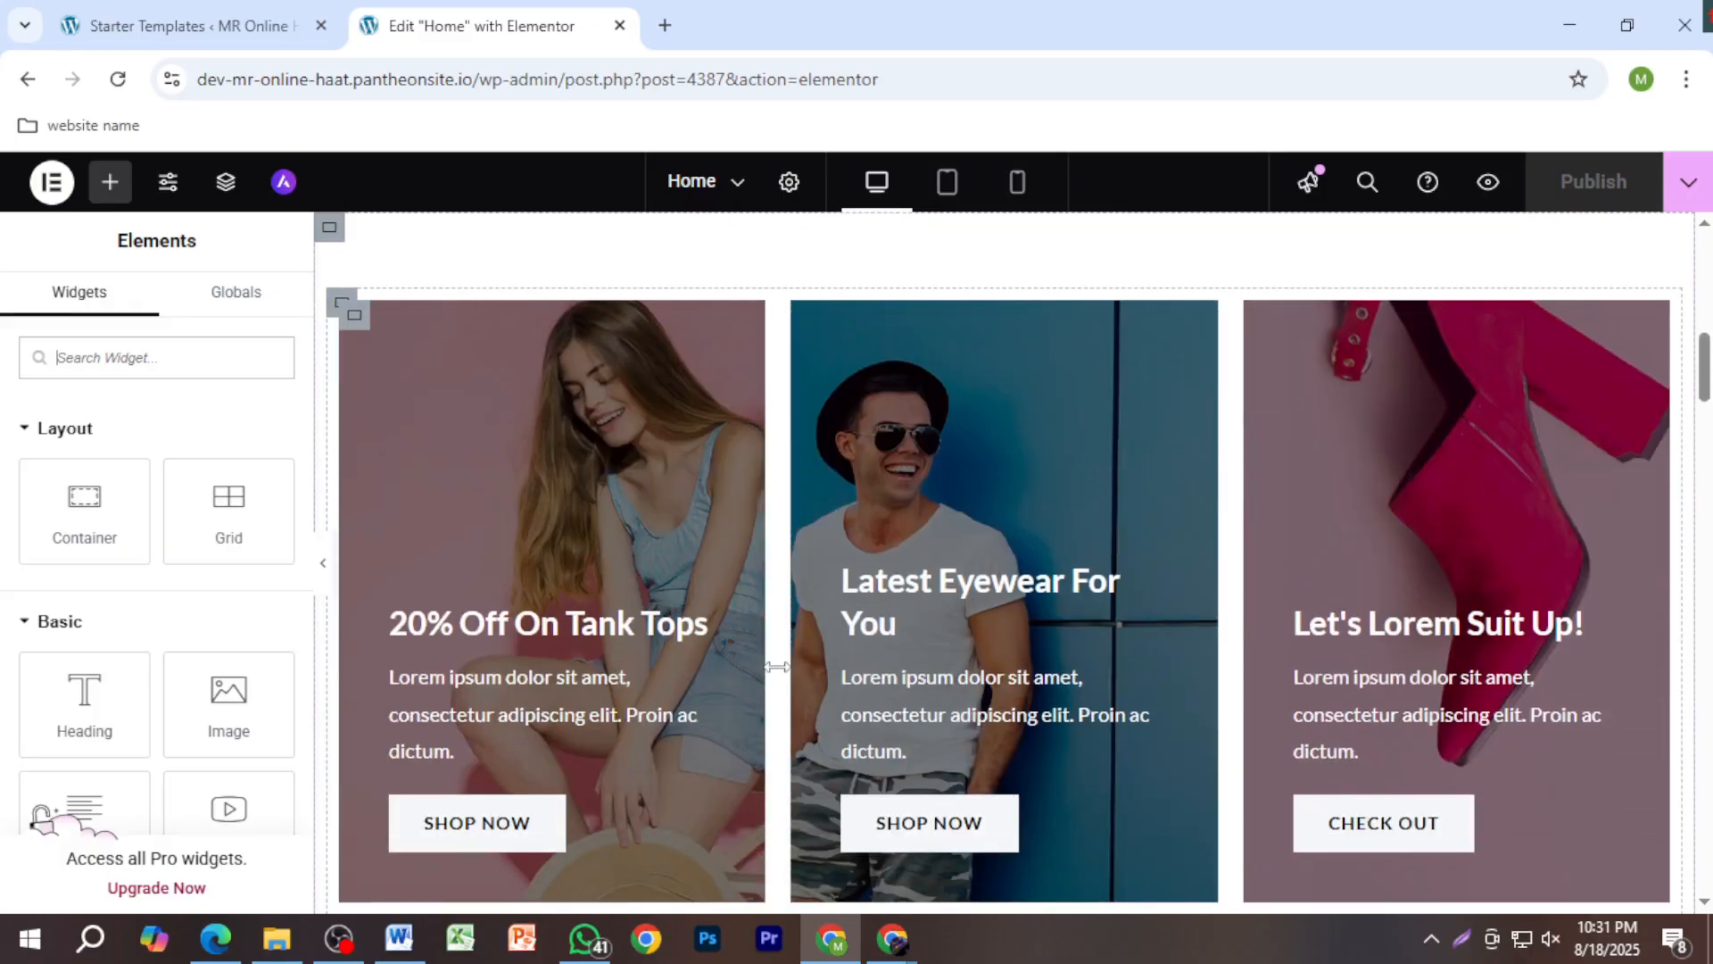
scroll(829, 669, down, 15)
scroll(798, 705, down, 10)
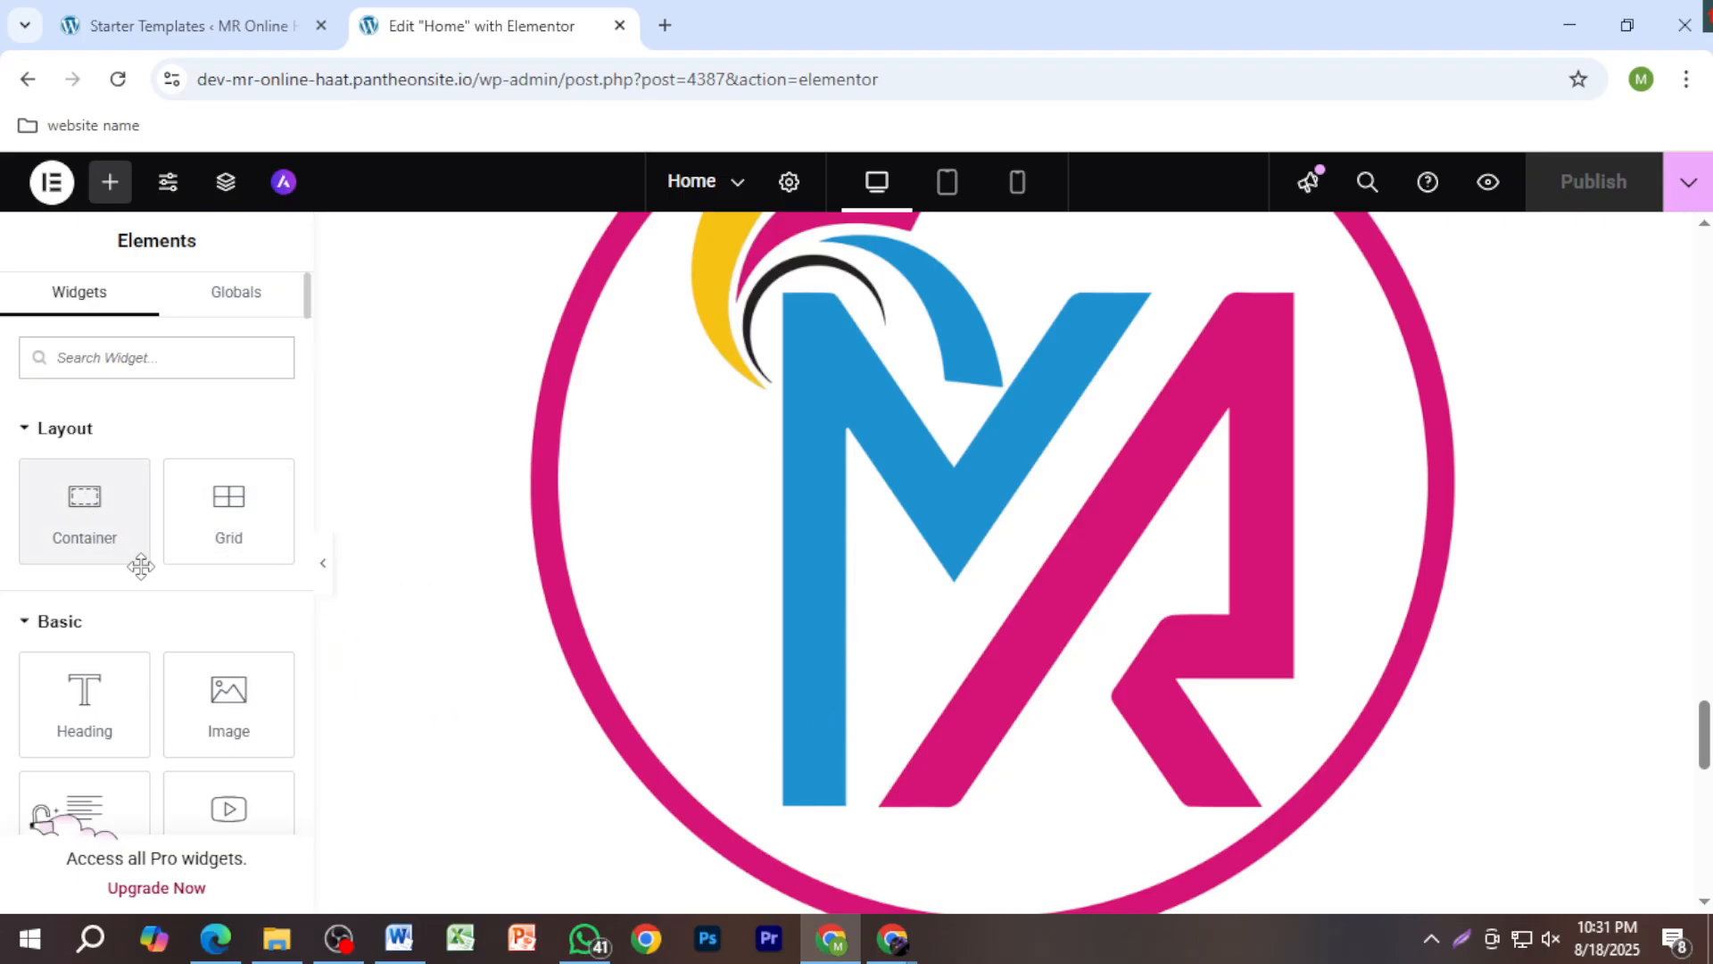
scroll(199, 700, down, 3)
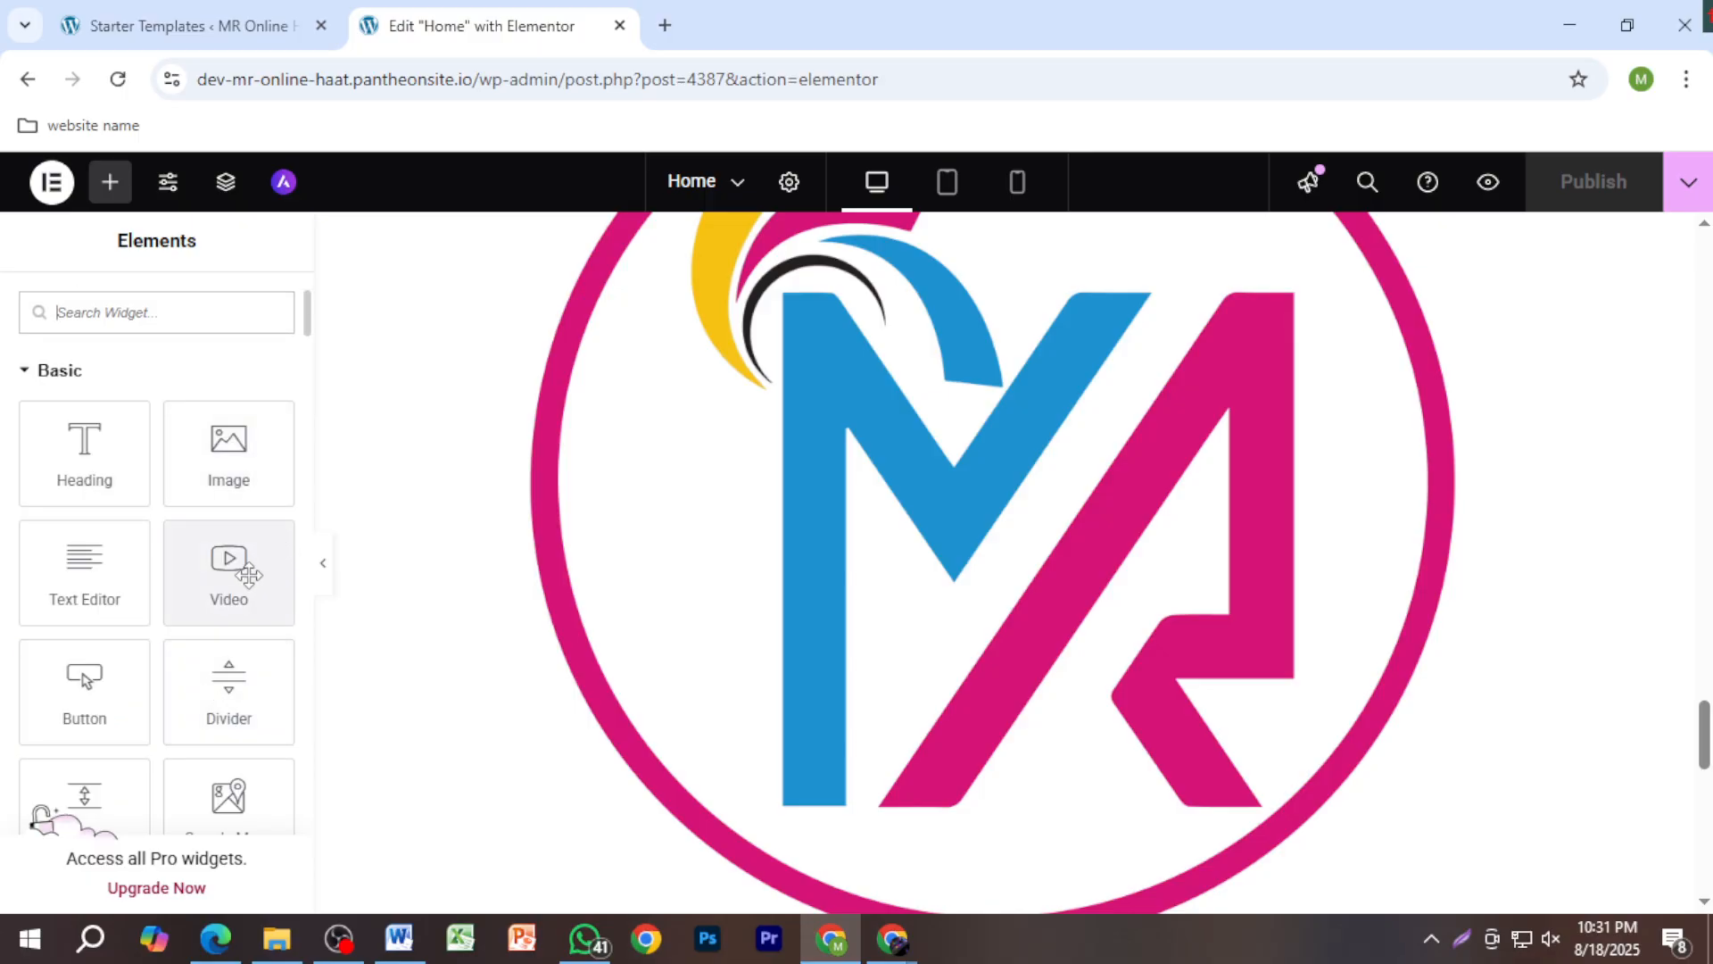
scroll(247, 596, down, 3)
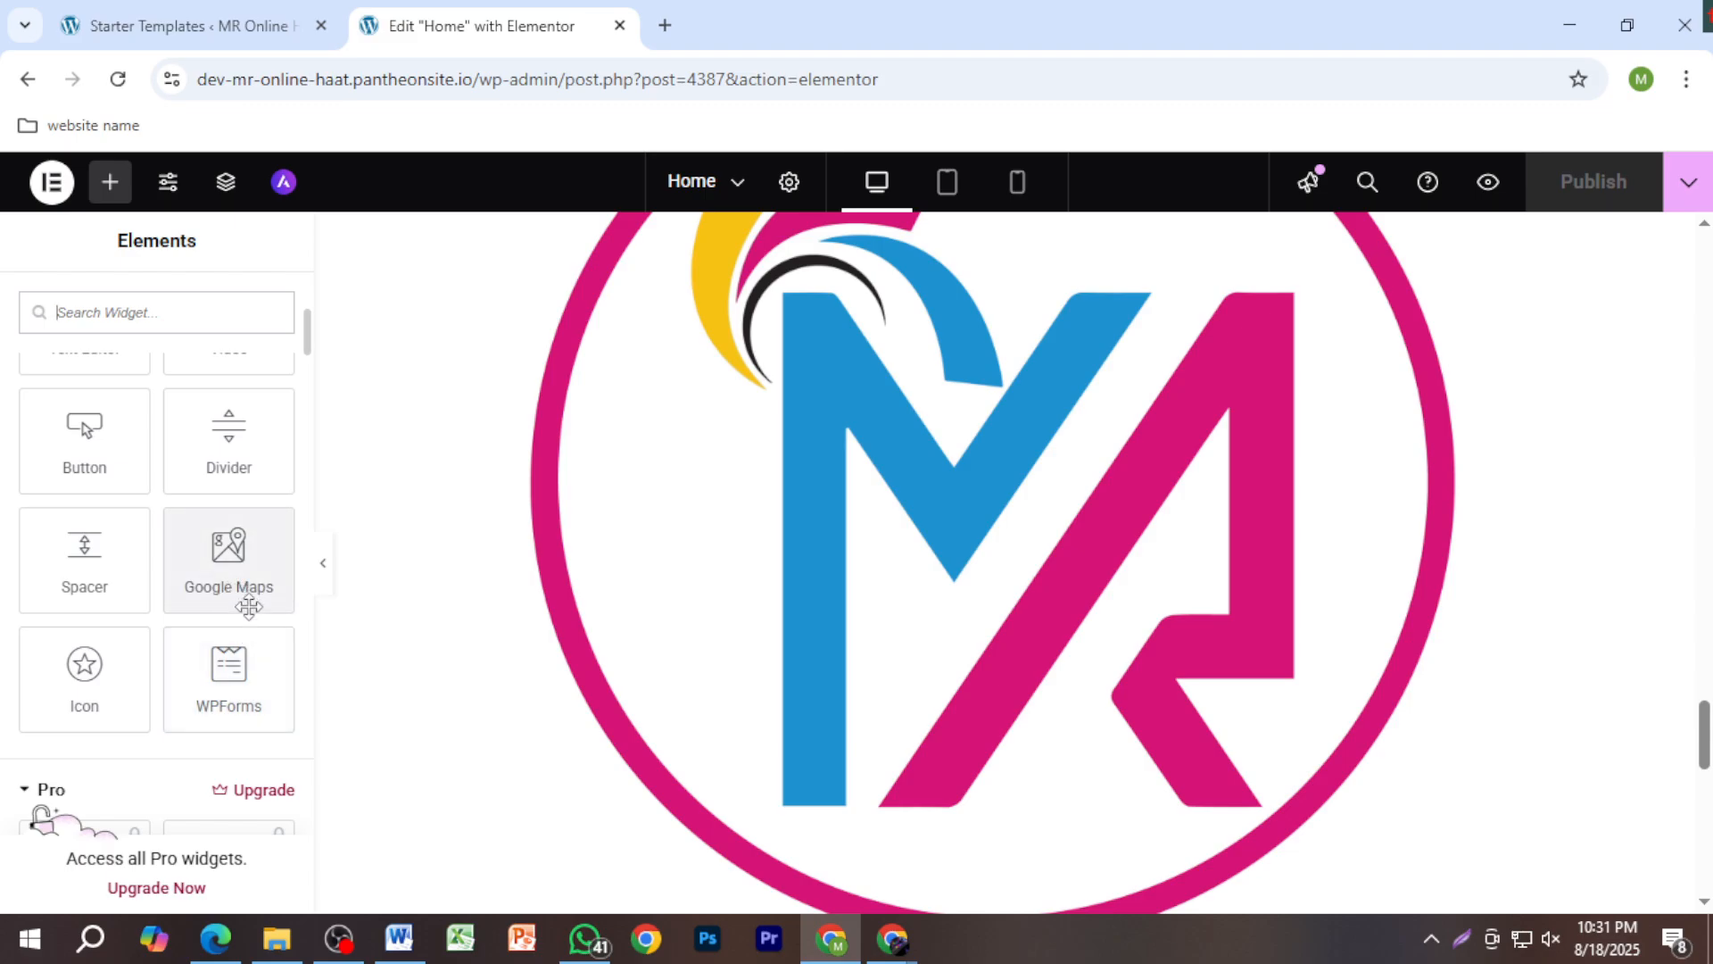
scroll(249, 606, up, 5)
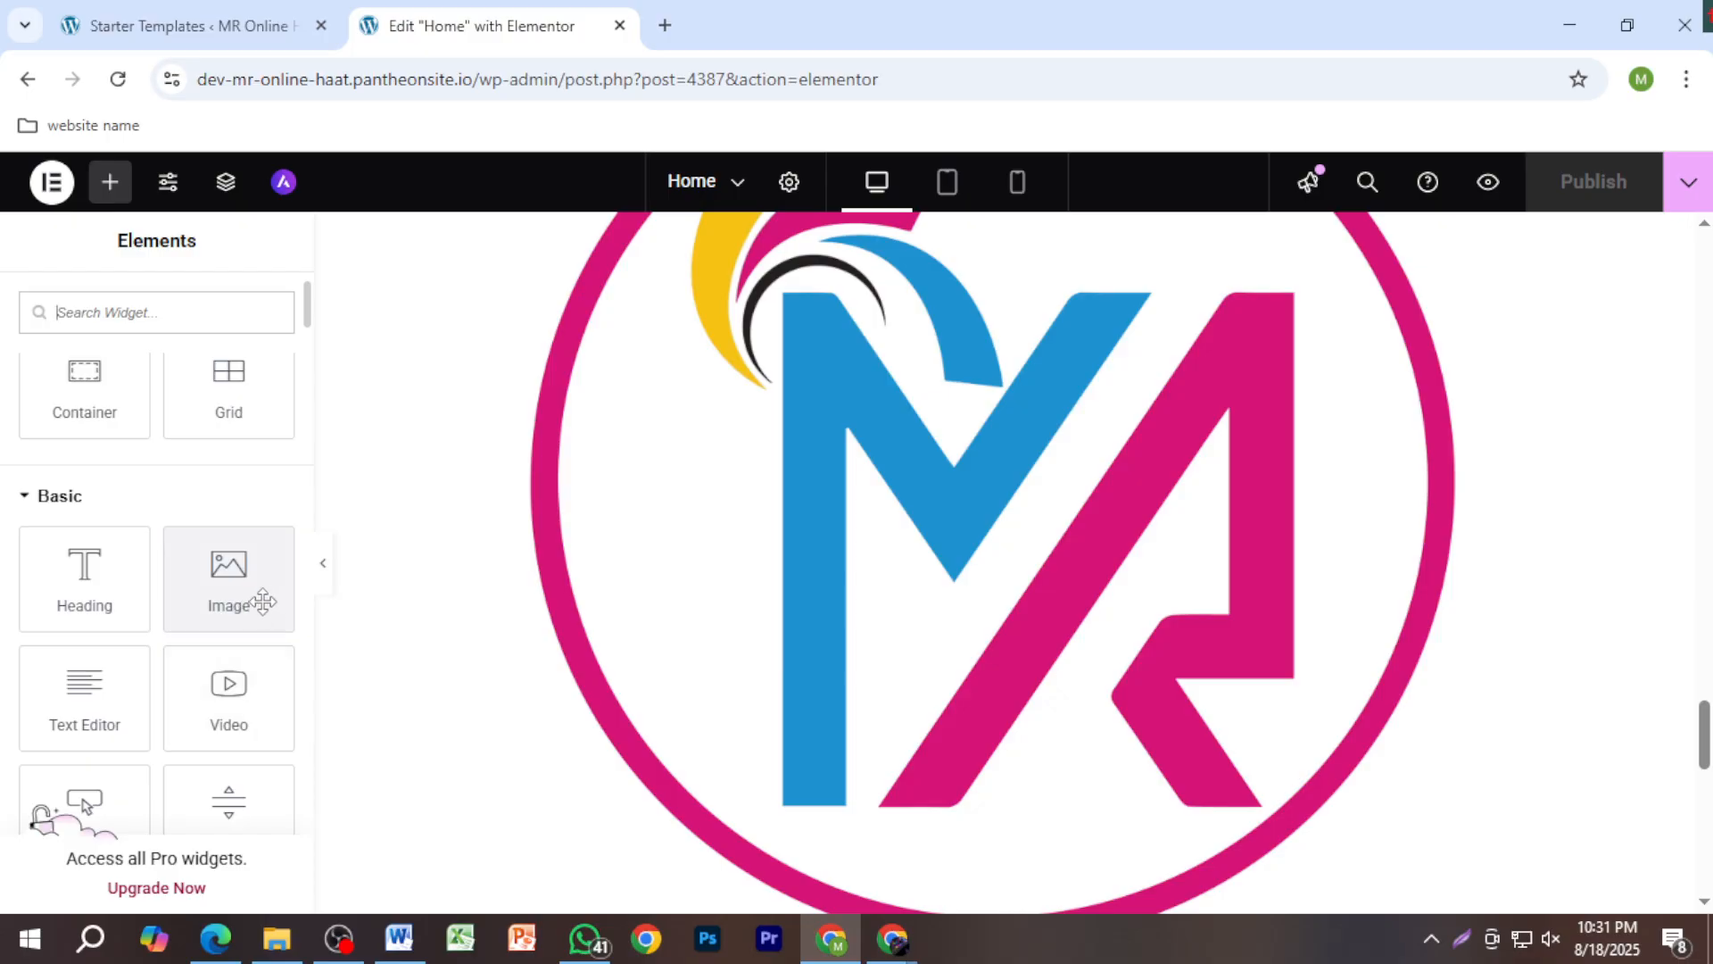
click(259, 708)
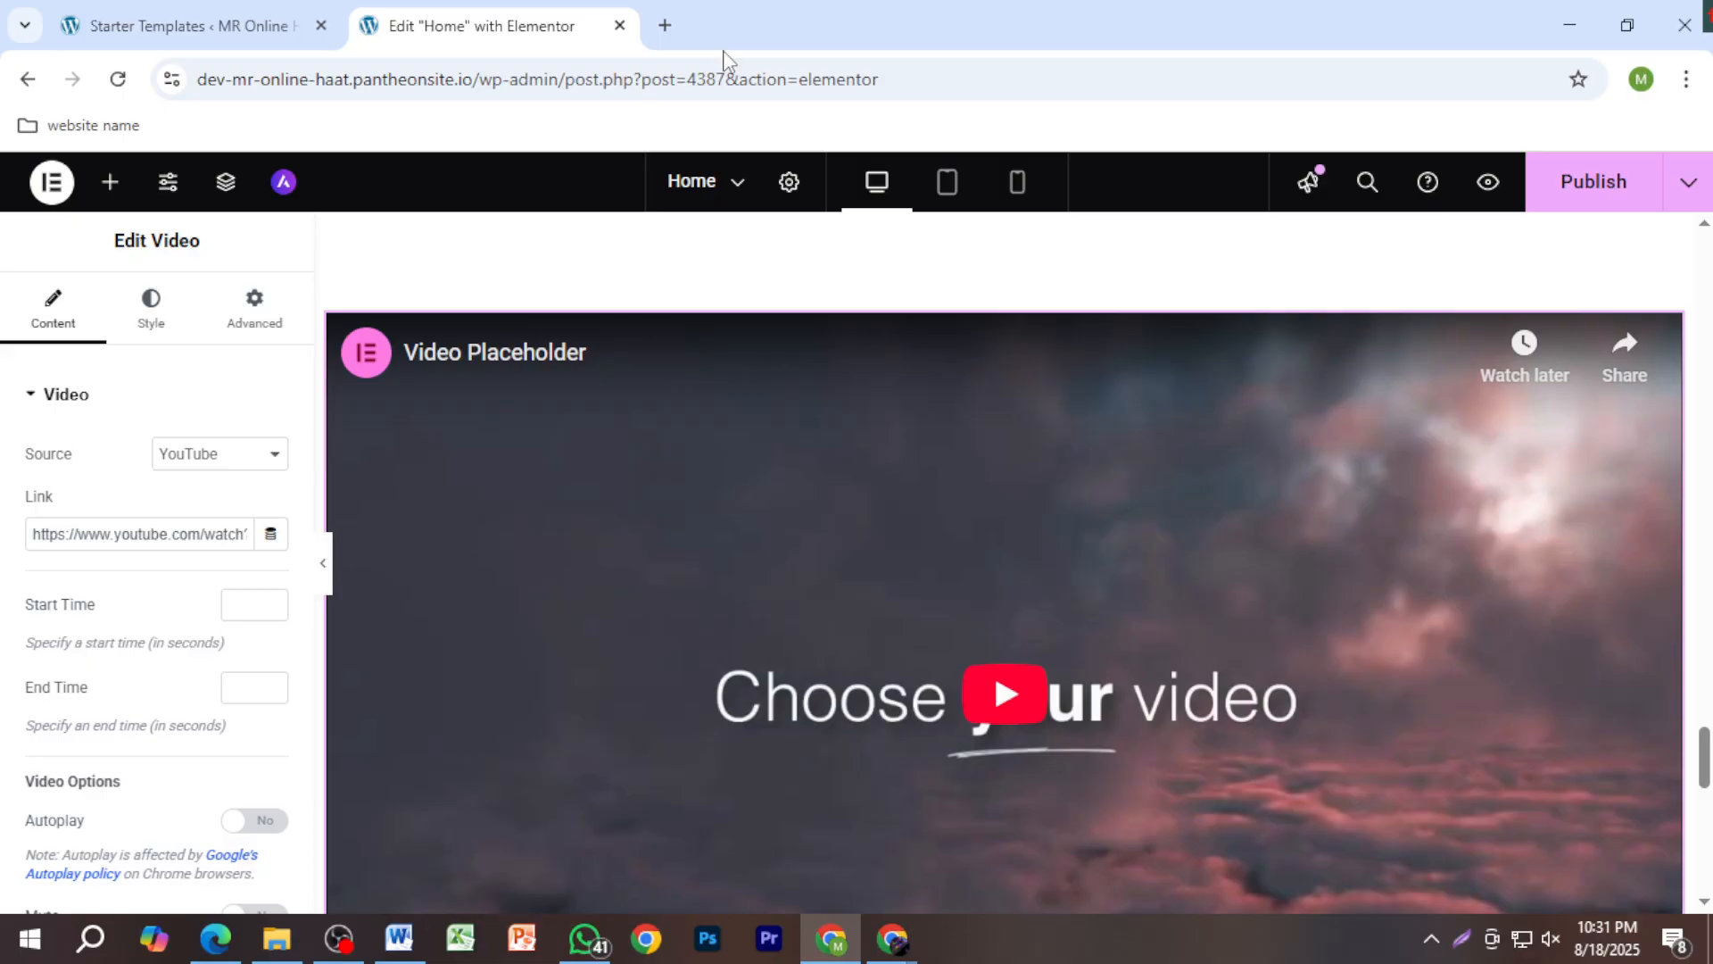
Step: In a new tab, Google 'mr institute of it' and open its YouTube channel
click(664, 26)
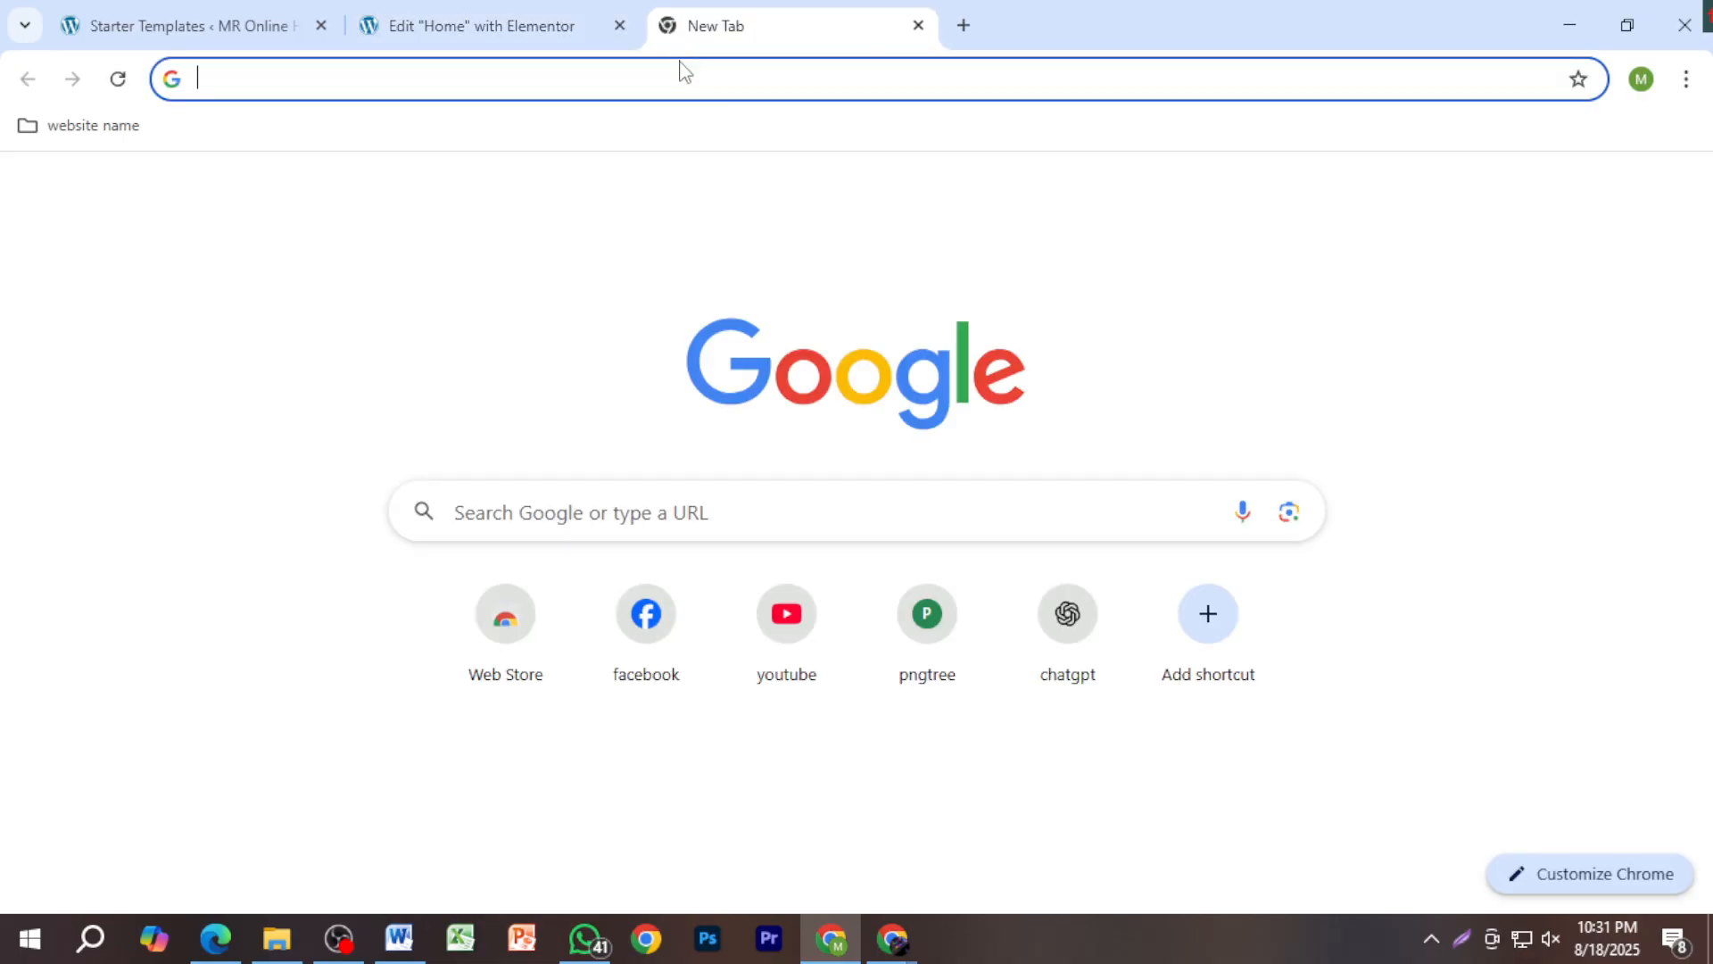
text(mr)
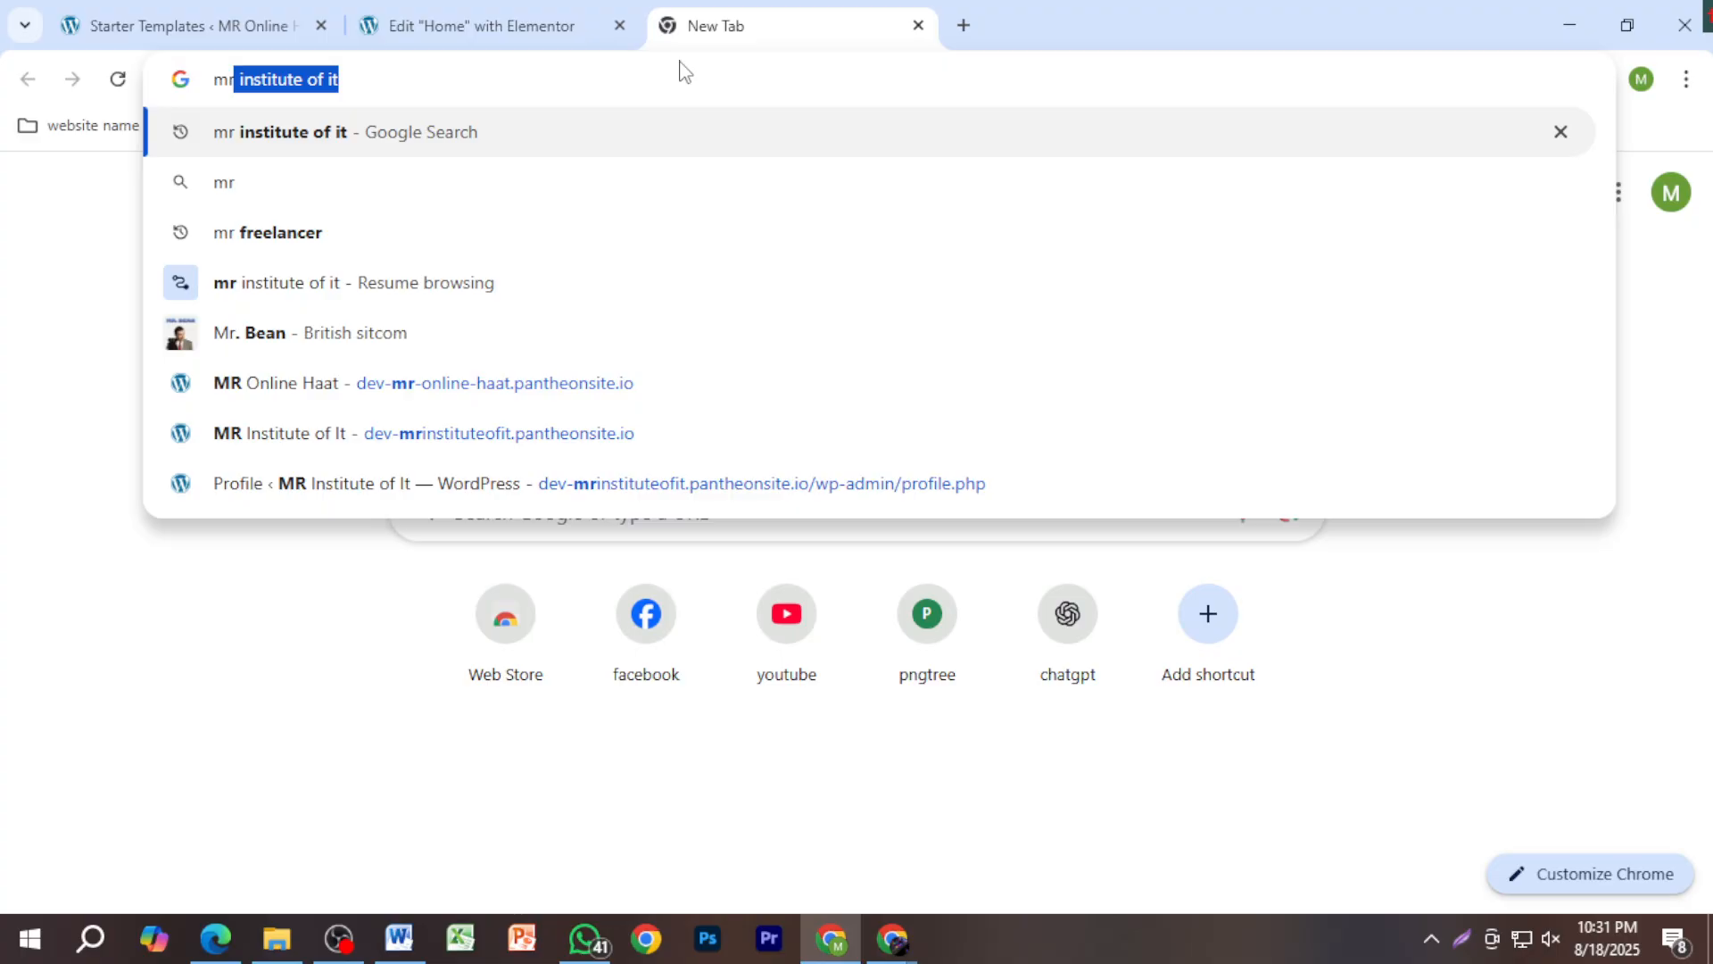
key(Return)
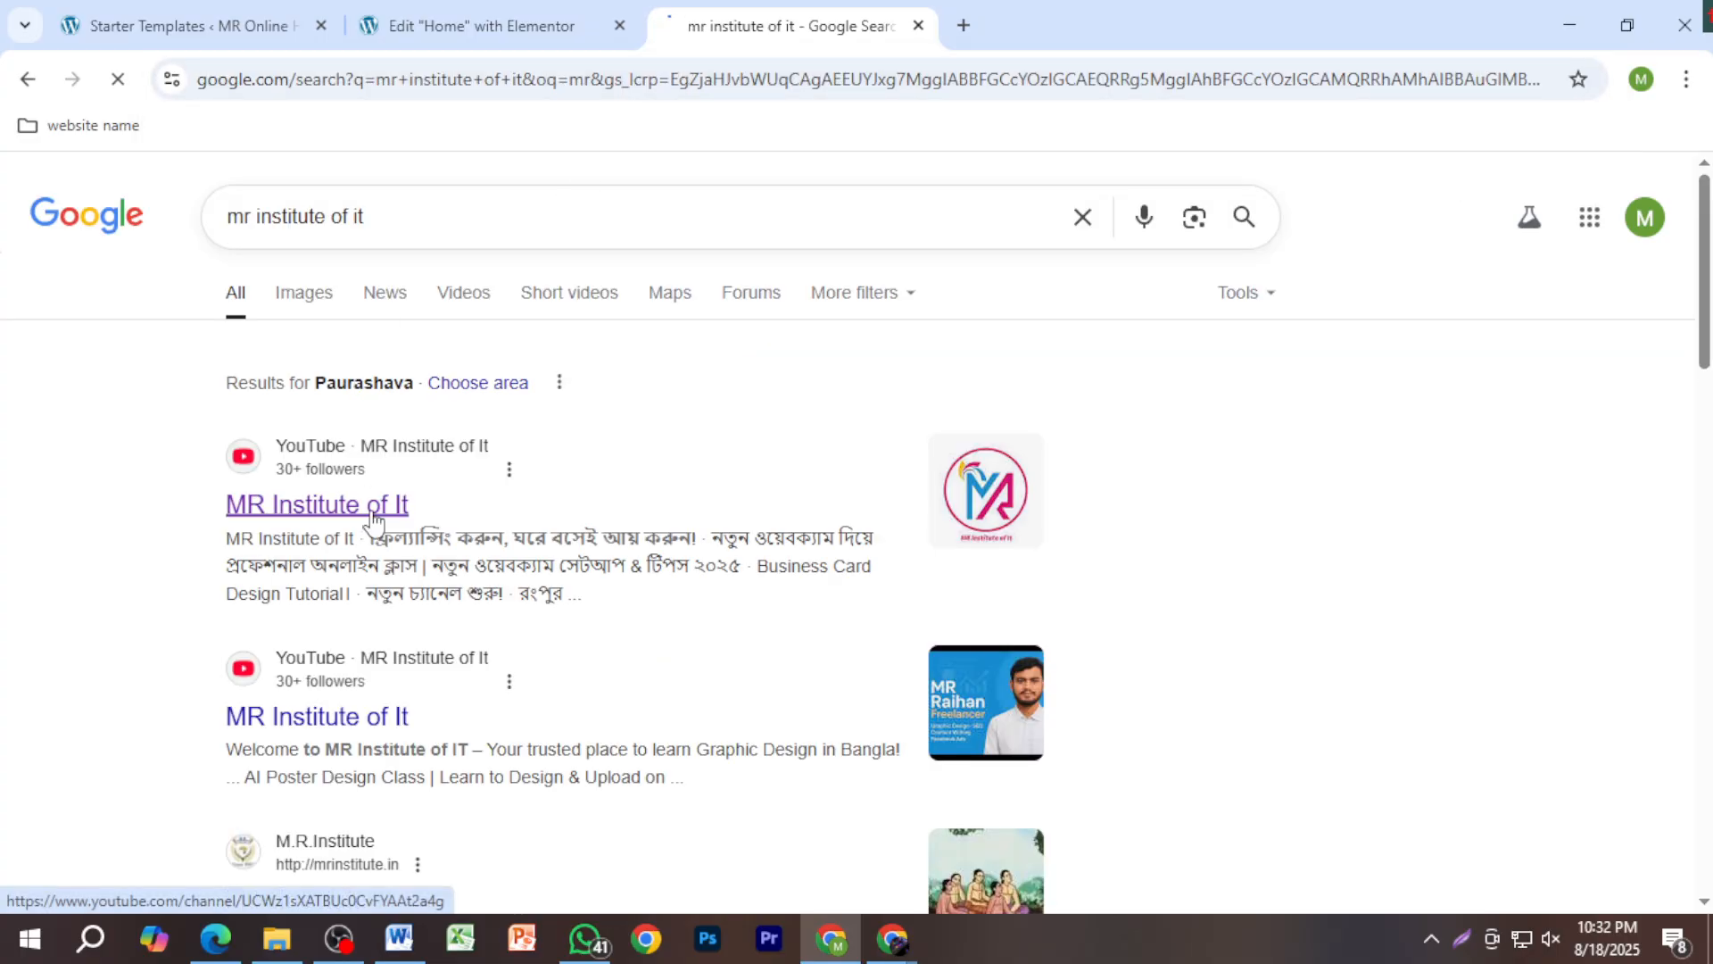
click(375, 509)
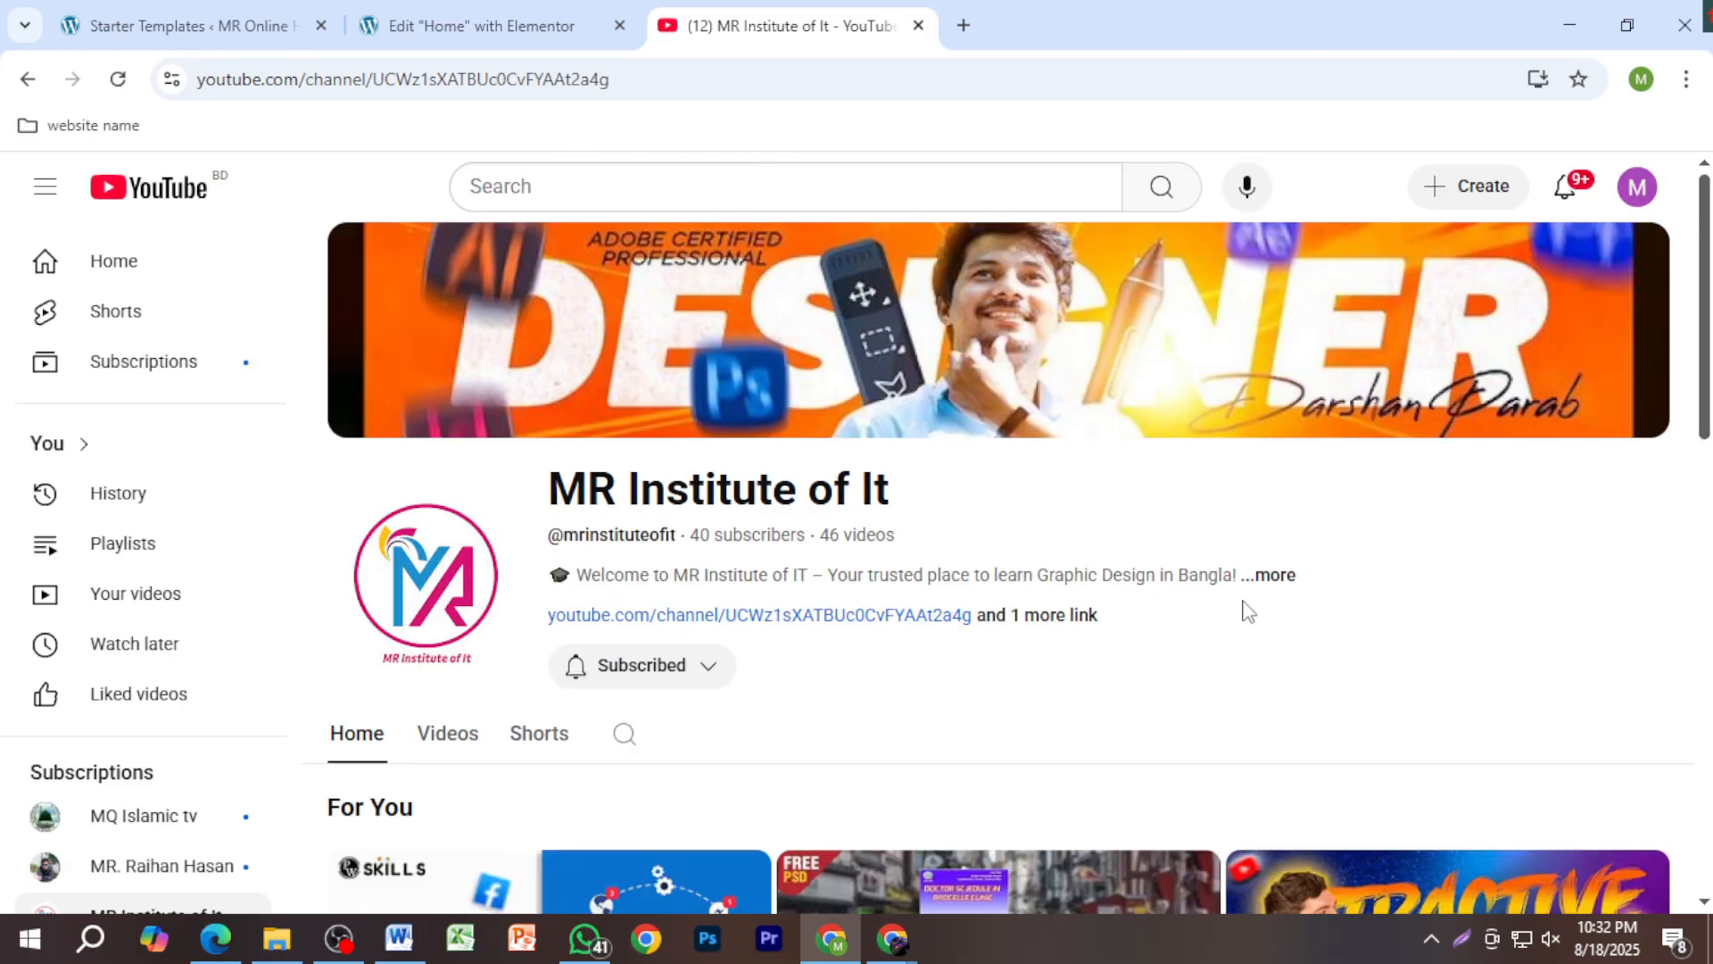
Step: Read the MR Institute of It channel description, then copy the channel page URL
click(572, 94)
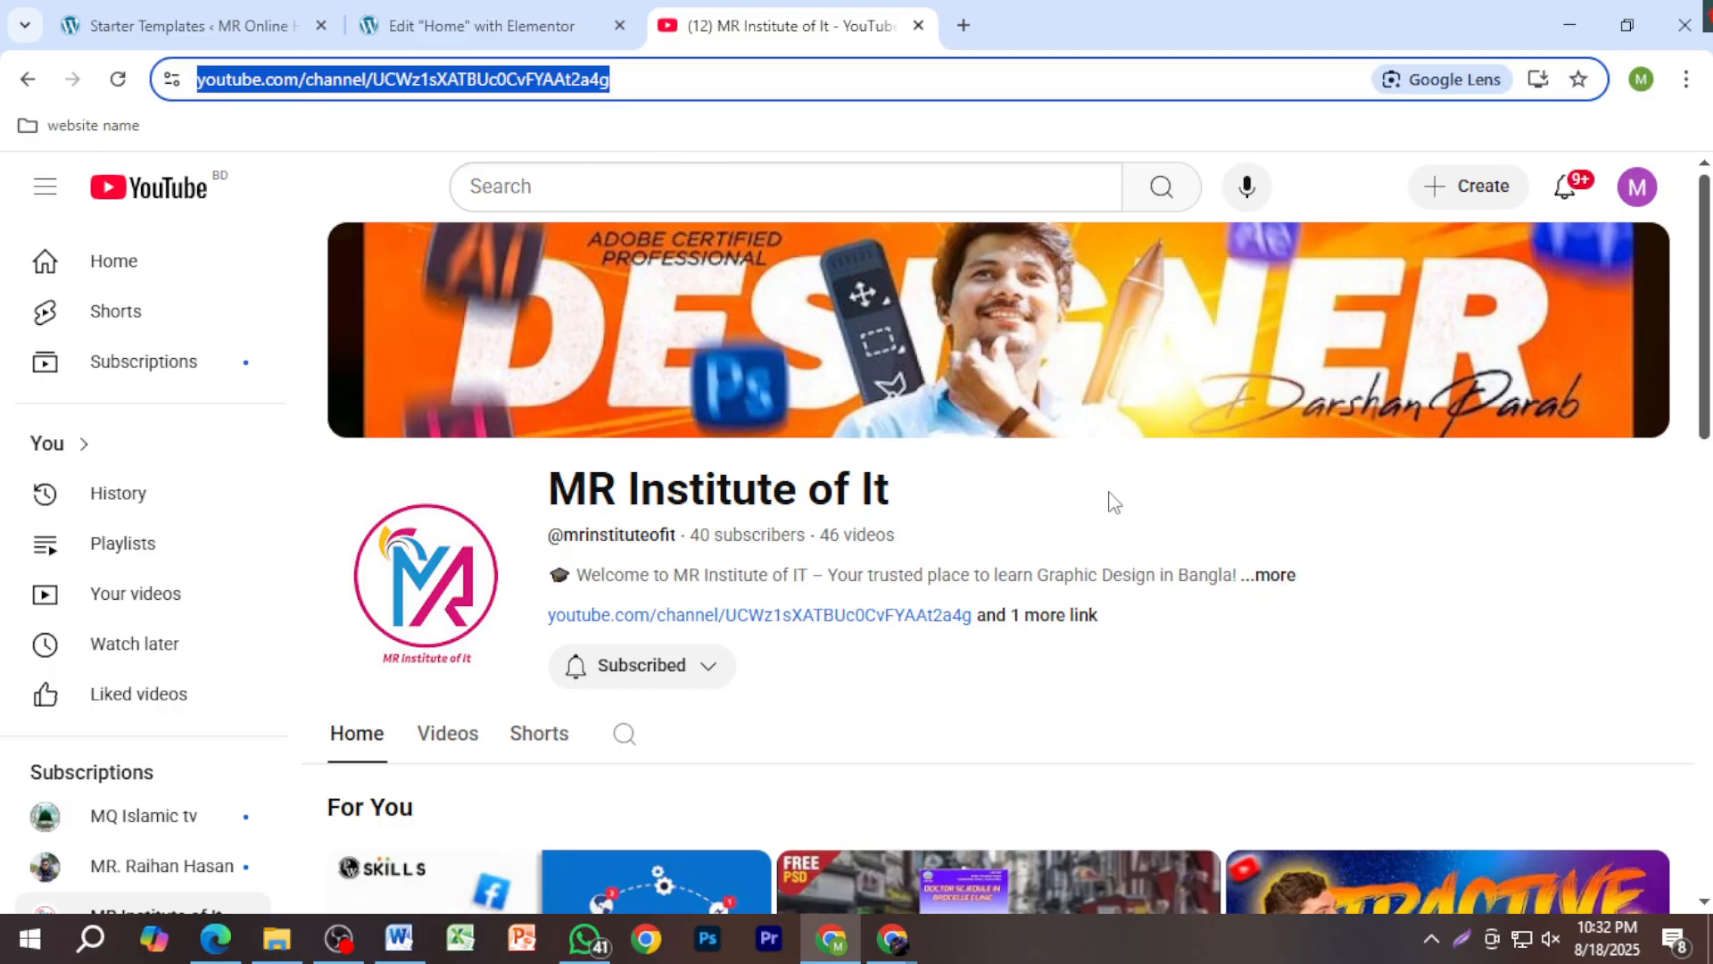
click(1275, 578)
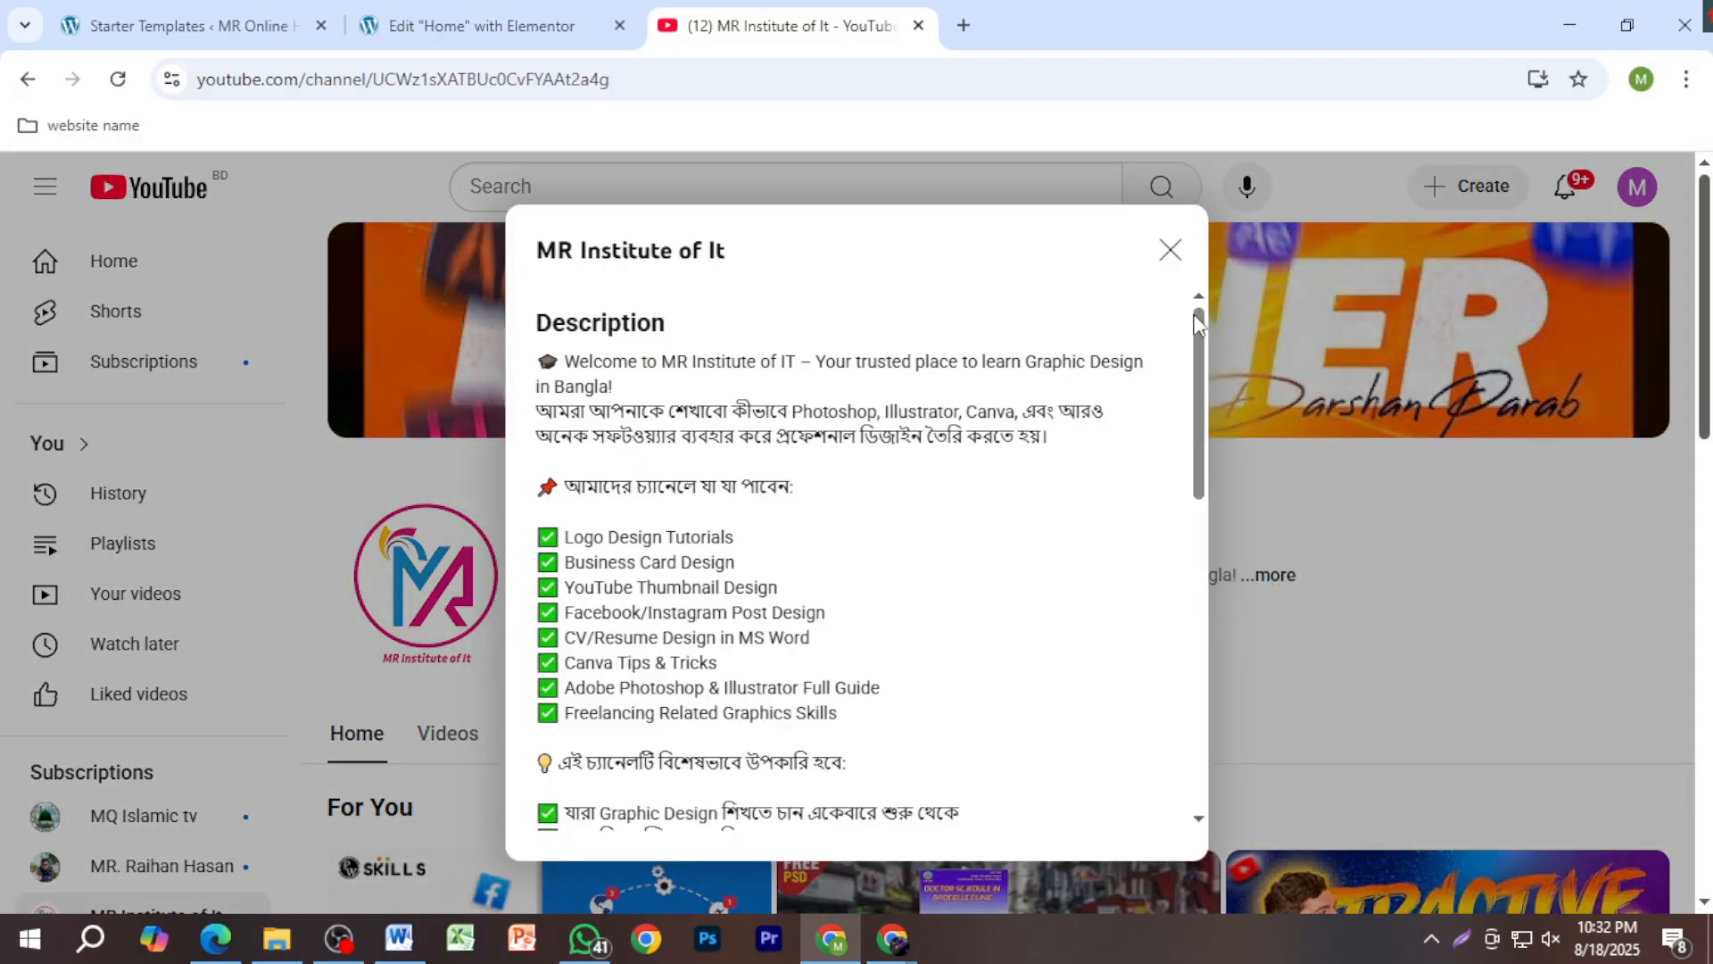
click(1170, 250)
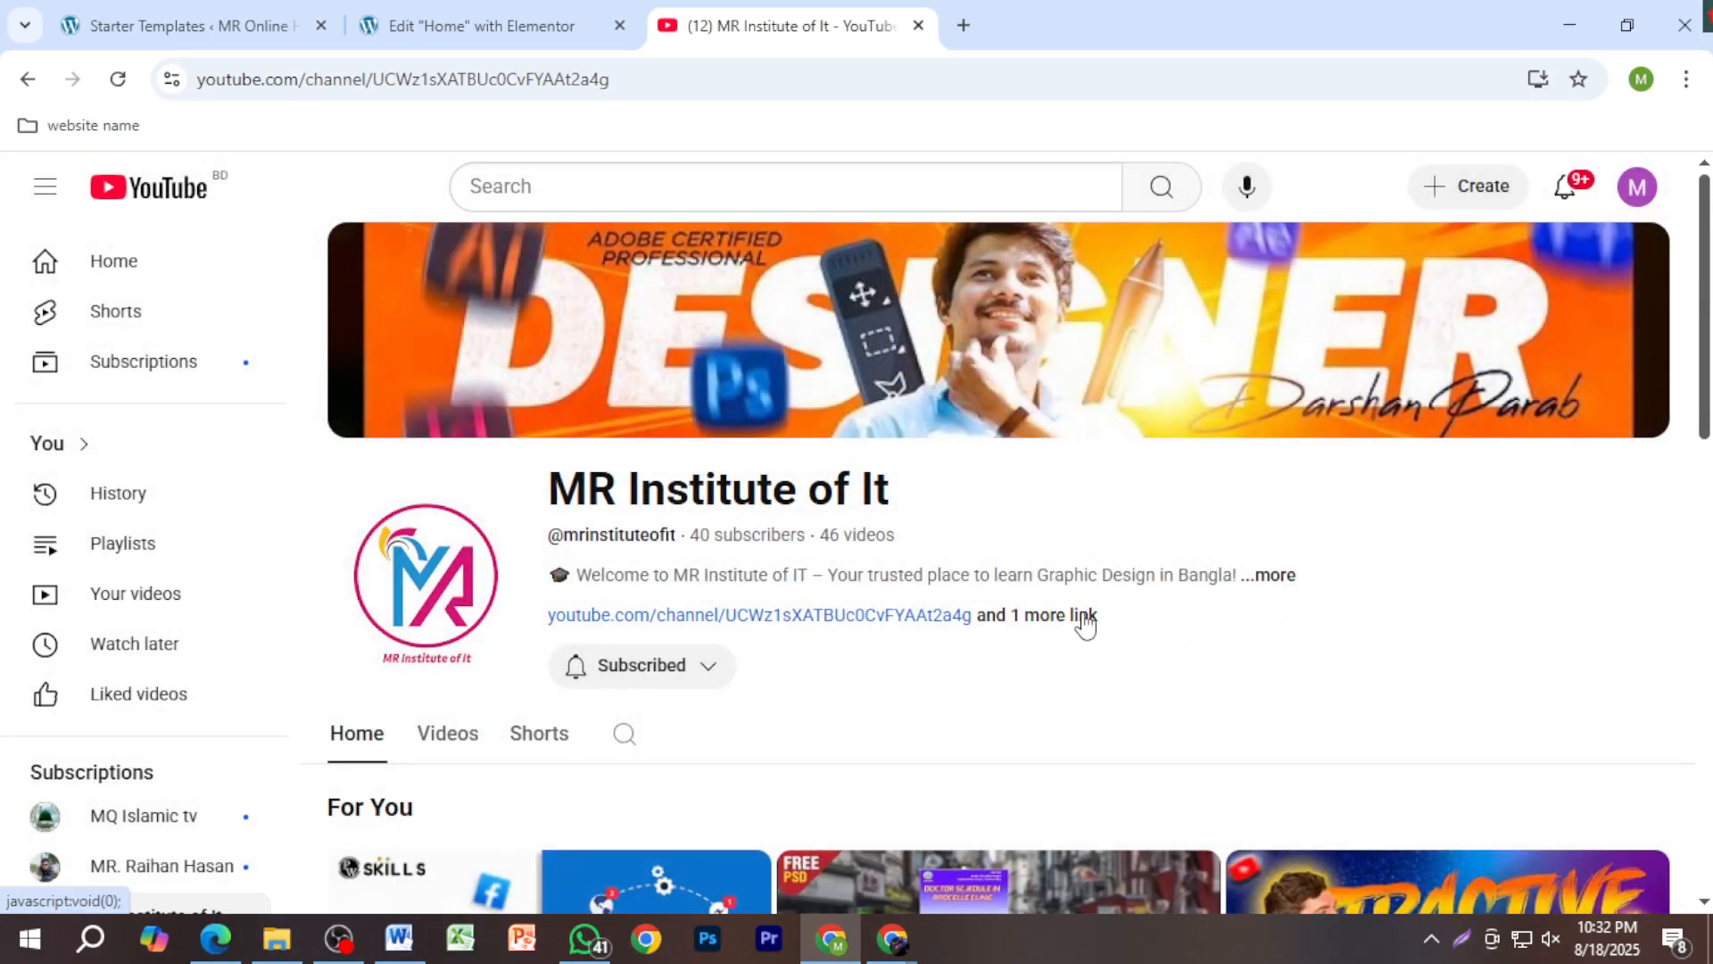
click(603, 82)
key(ctrl+c)
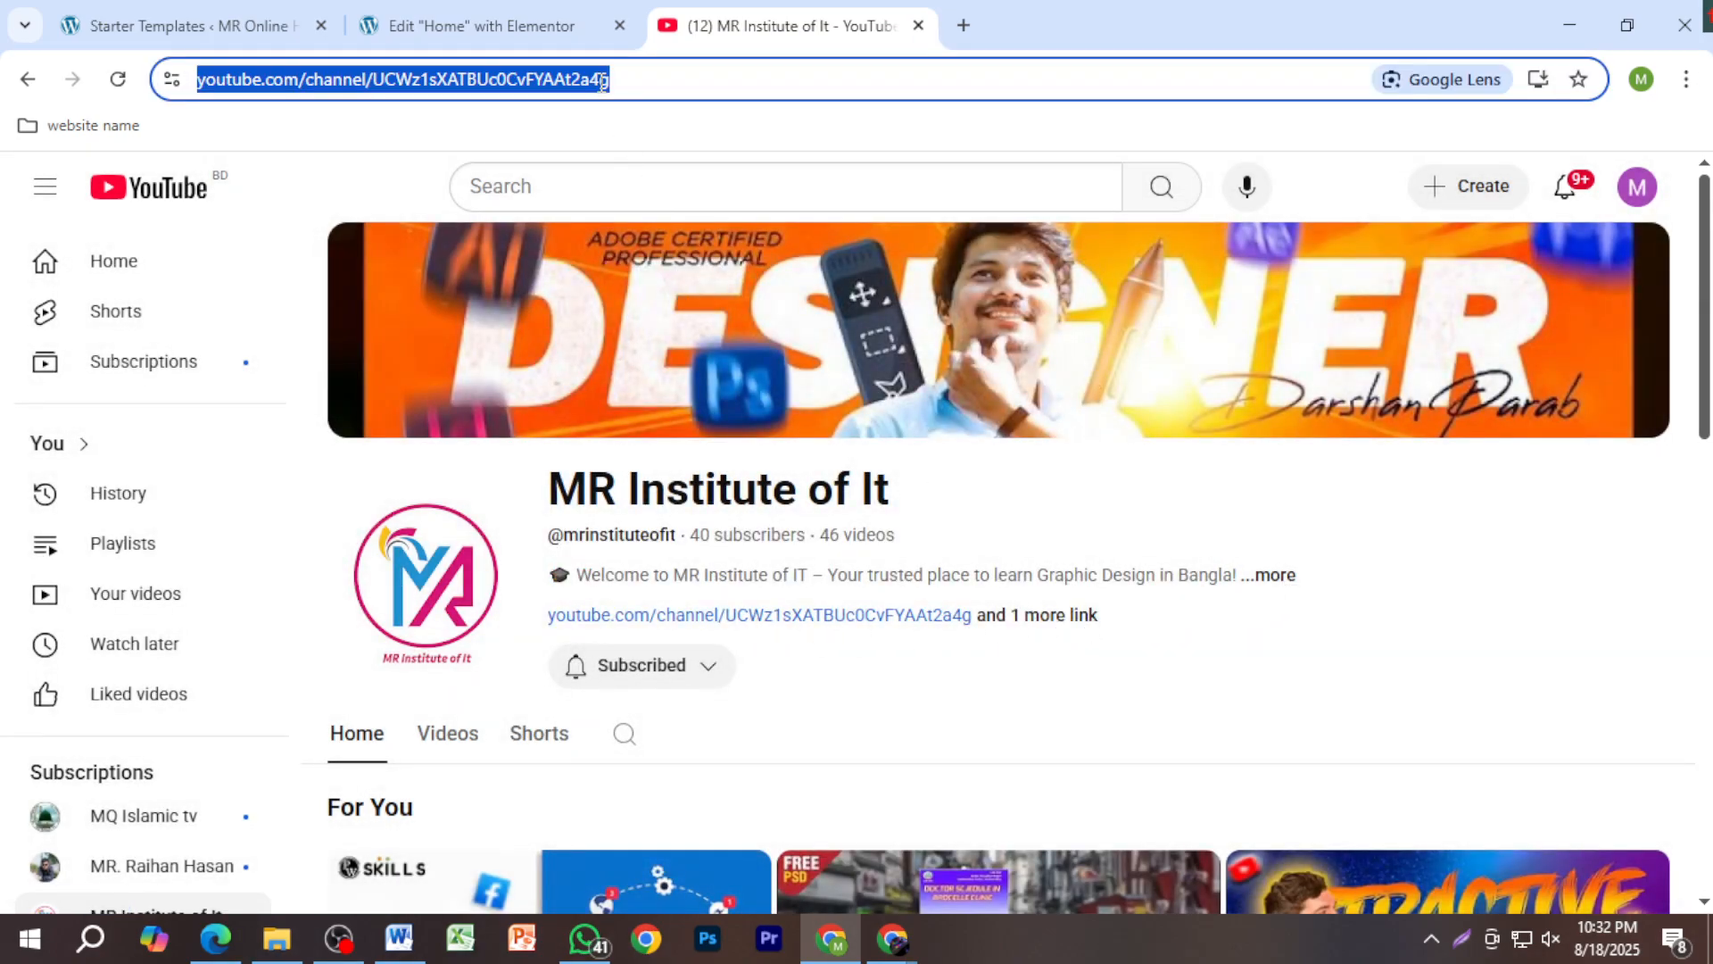
Step: Replace the Elementor video's Link with the copied channel URL, then return to YouTube
click(461, 22)
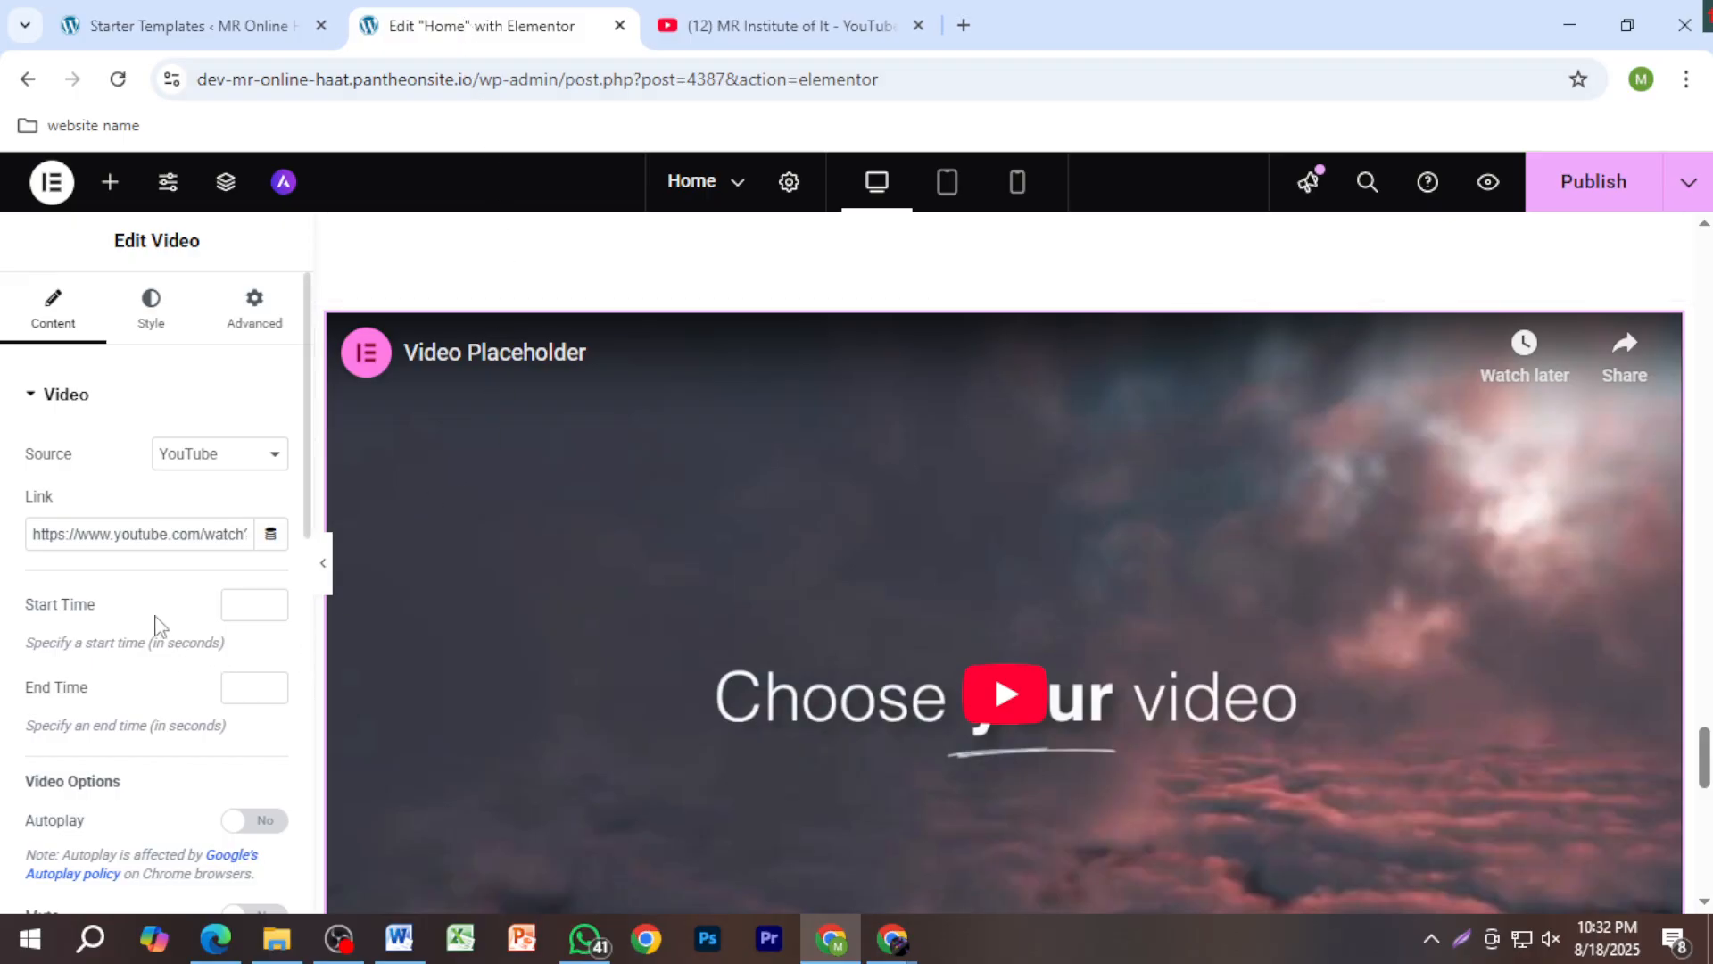
triple_click(145, 534)
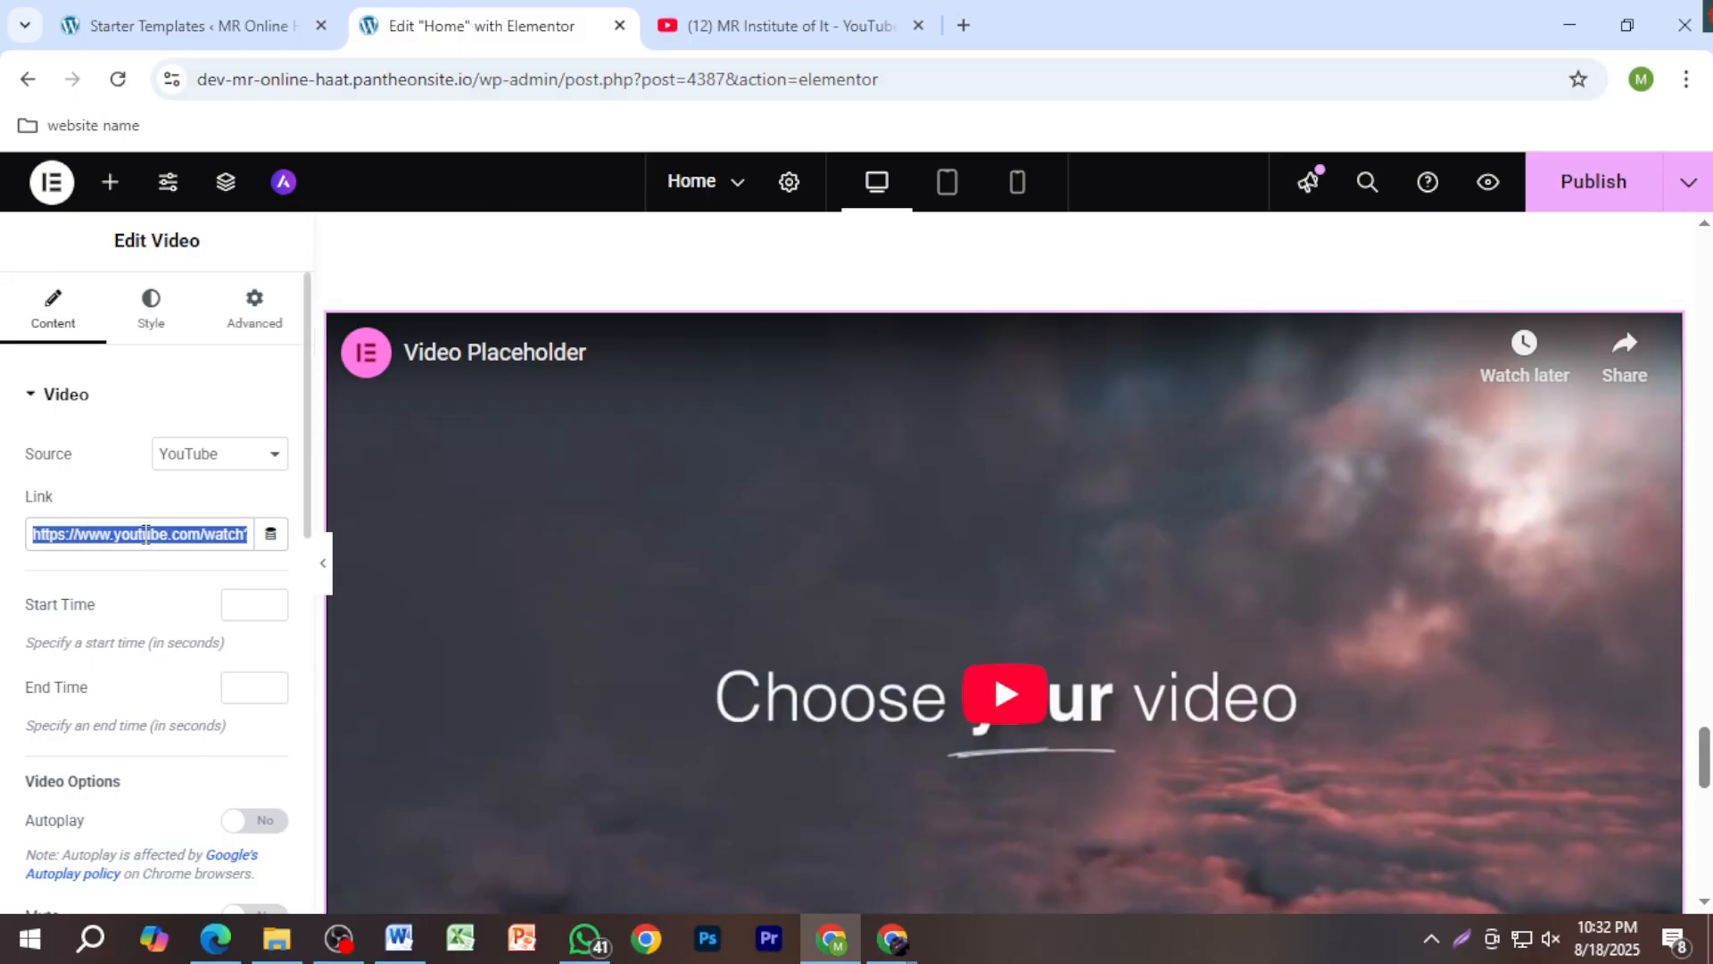
key(ctrl+v)
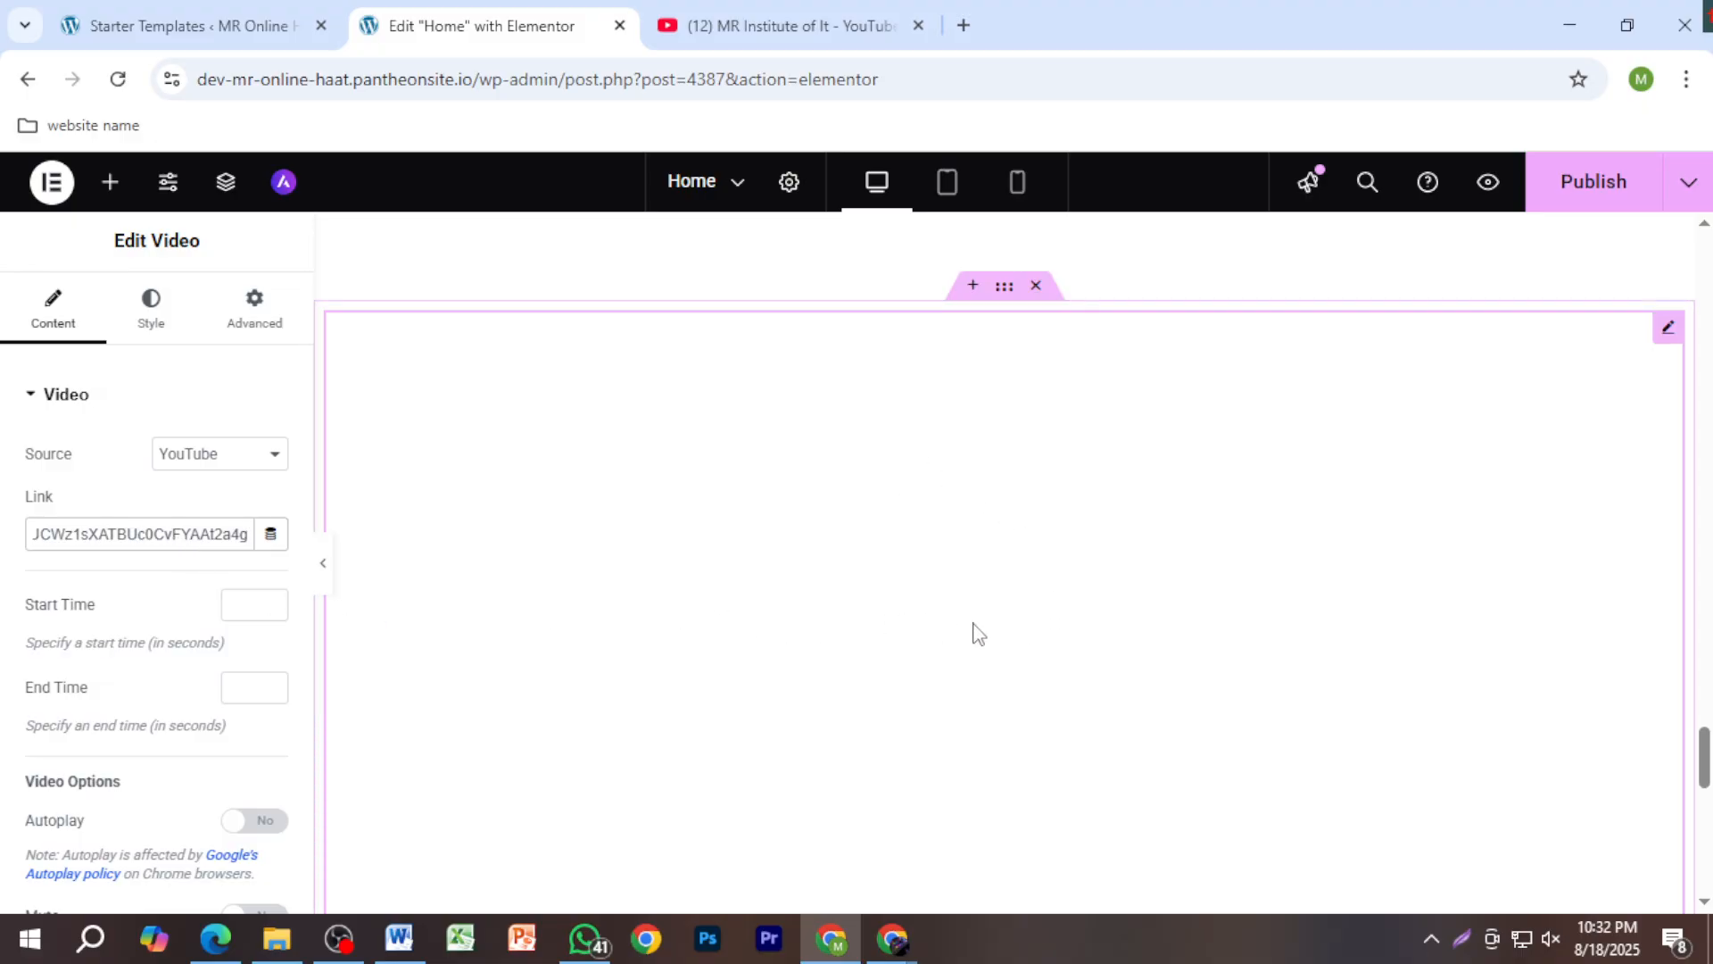
scroll(979, 634, down, 4)
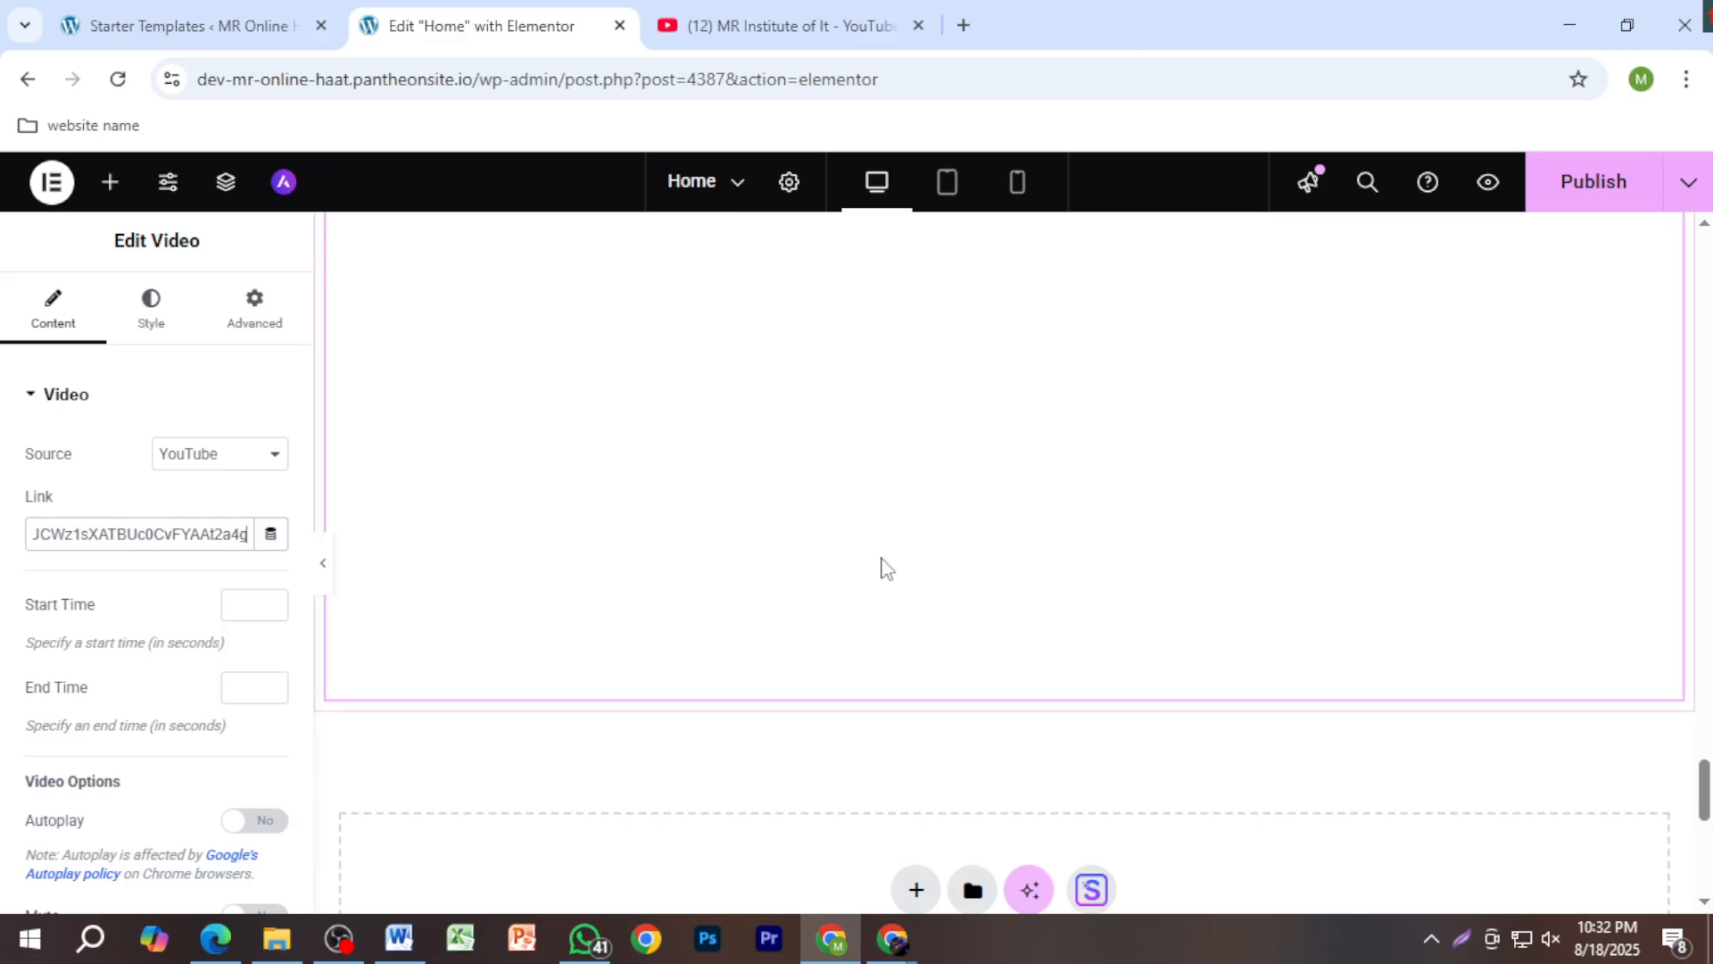
scroll(879, 565, up, 4)
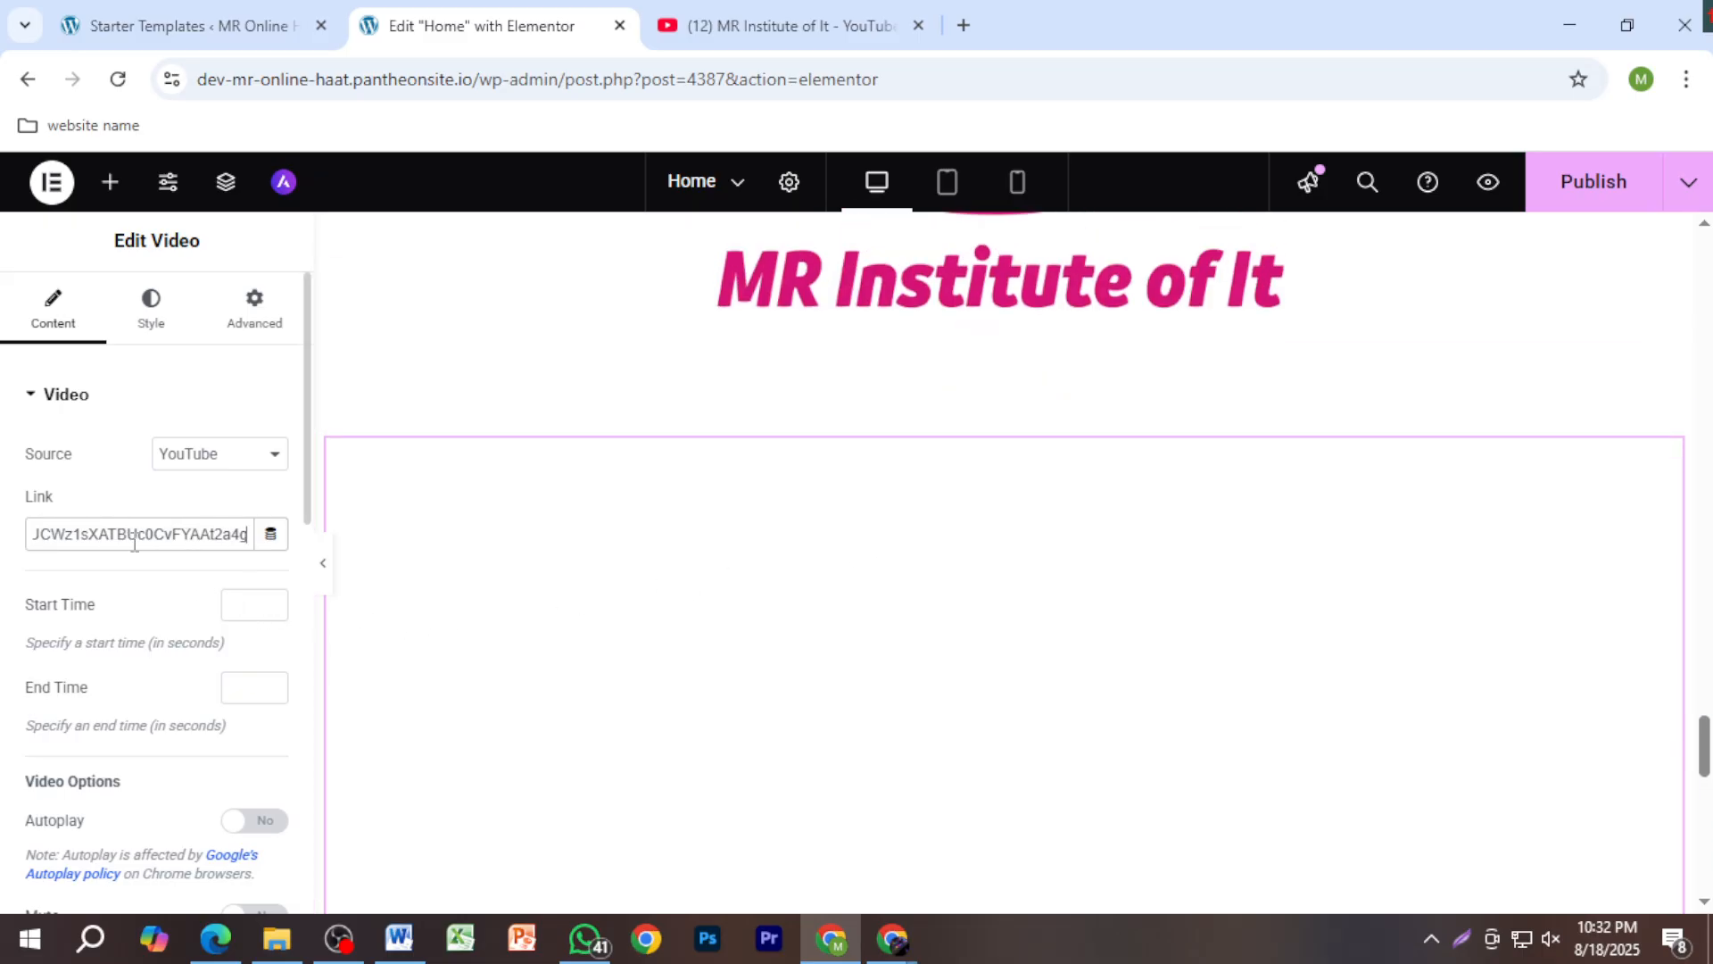
click(747, 25)
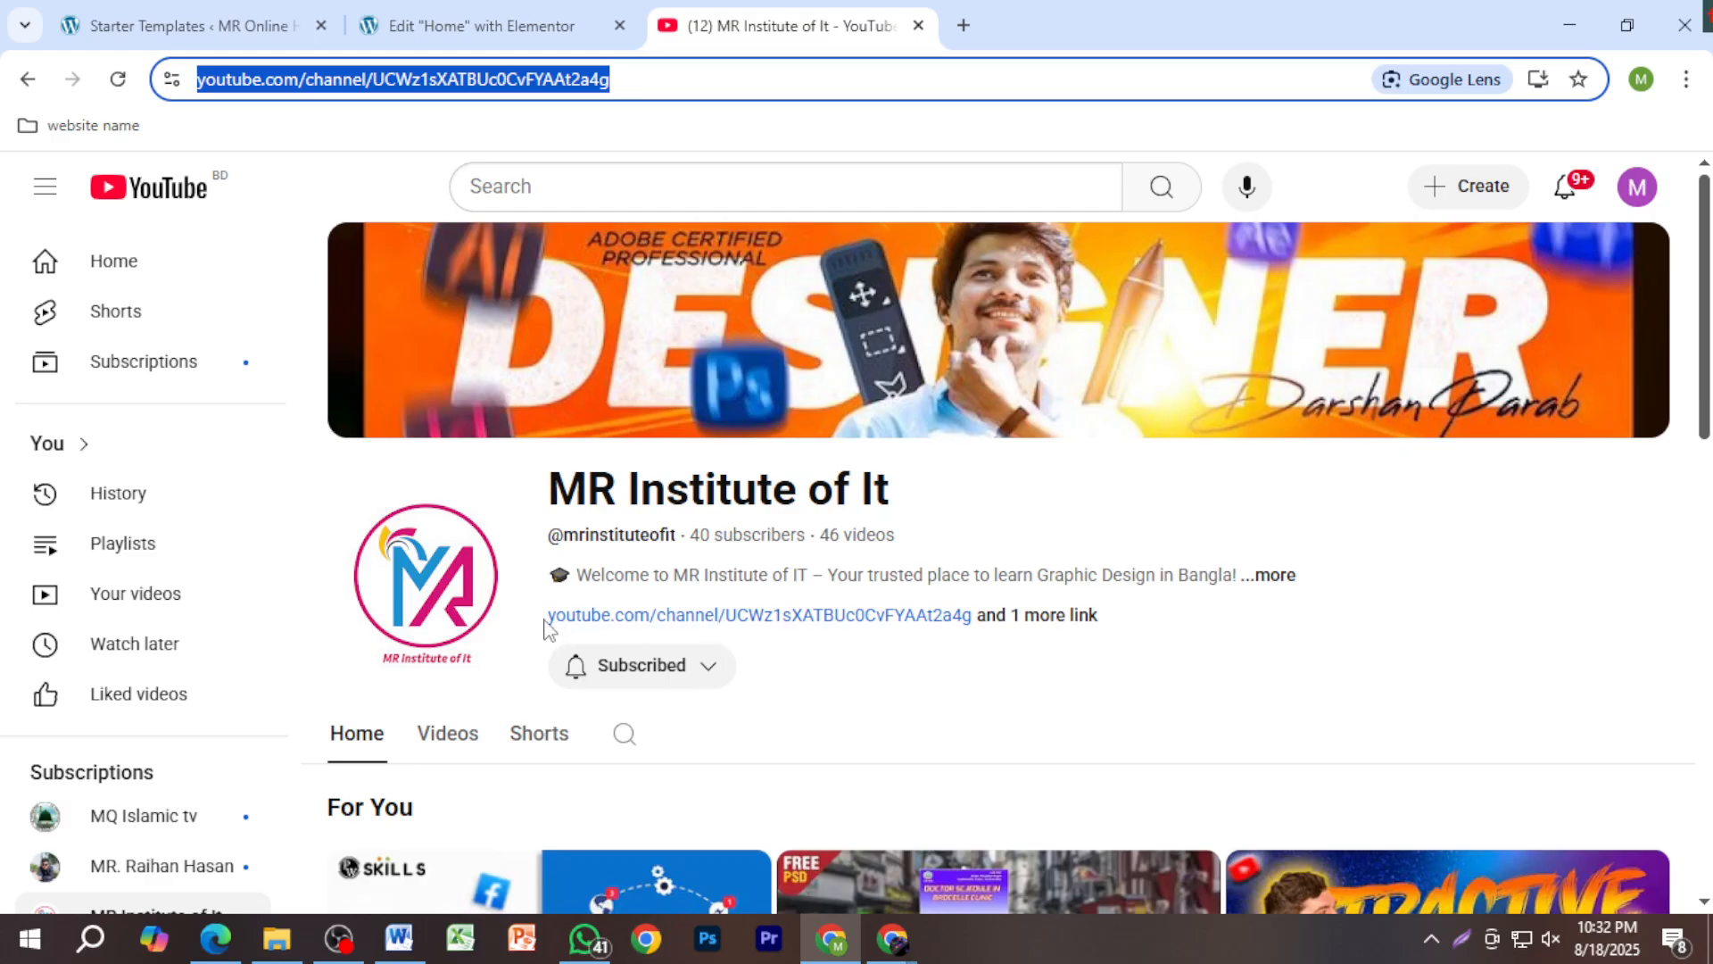
Step: Paste the channel URL into the video Link, publish Home, and return to the live homepage
click(497, 27)
key(ctrl+v)
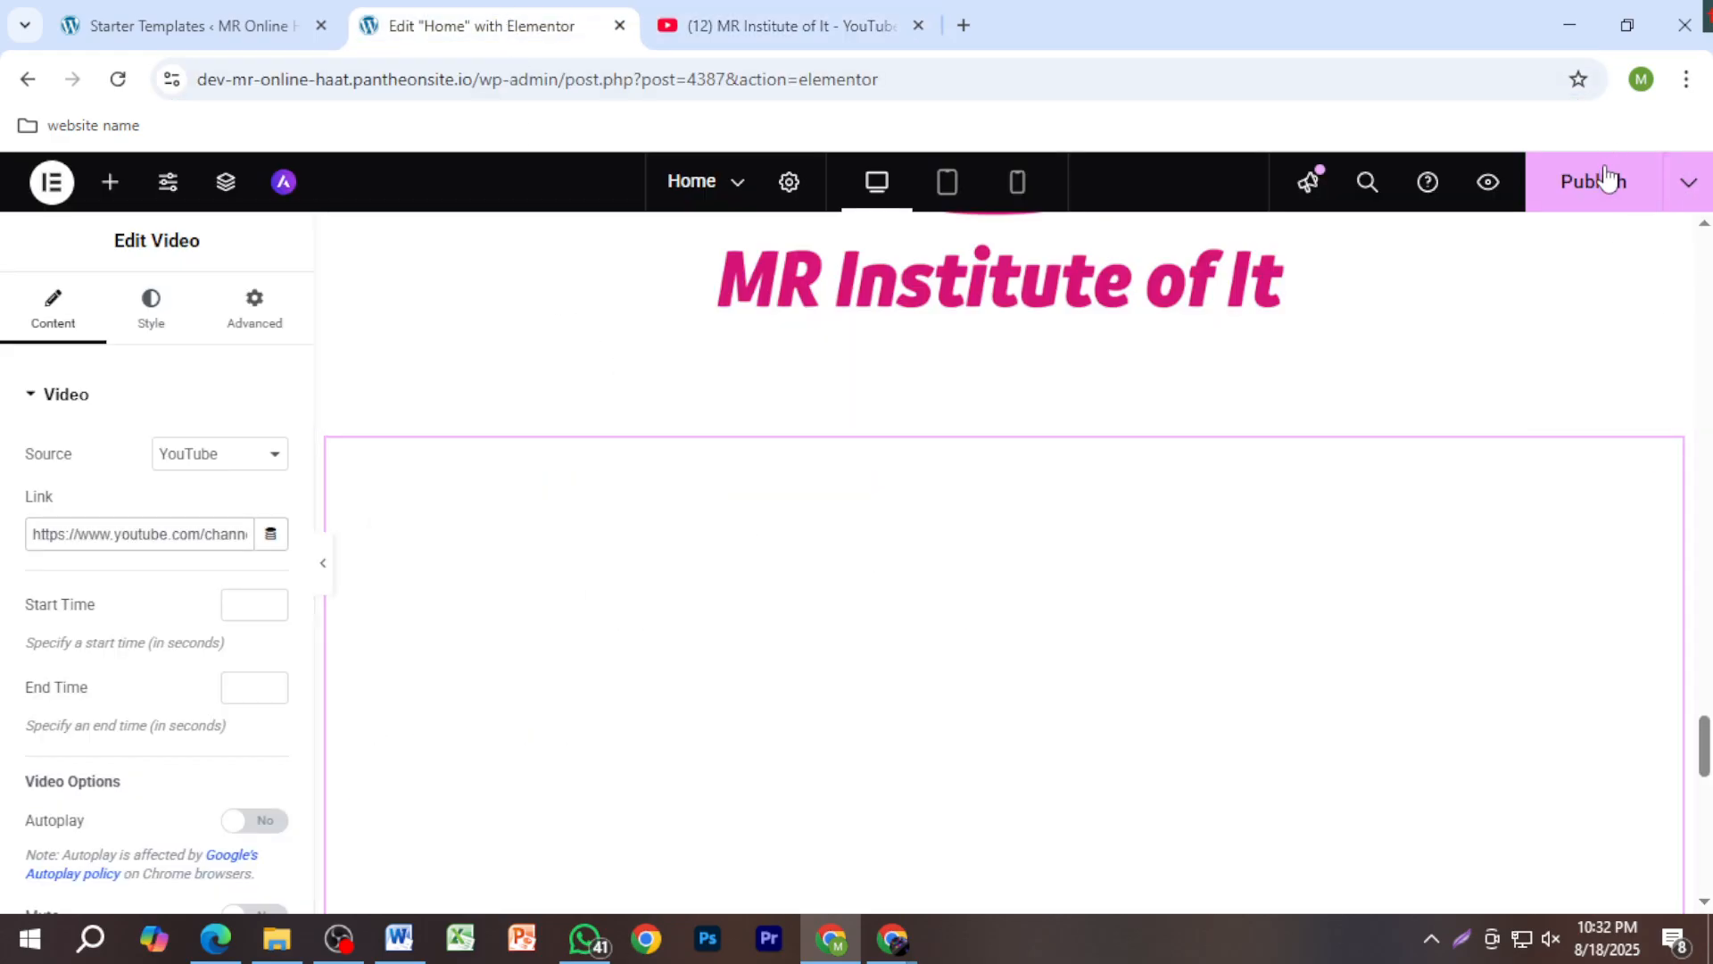
click(1570, 198)
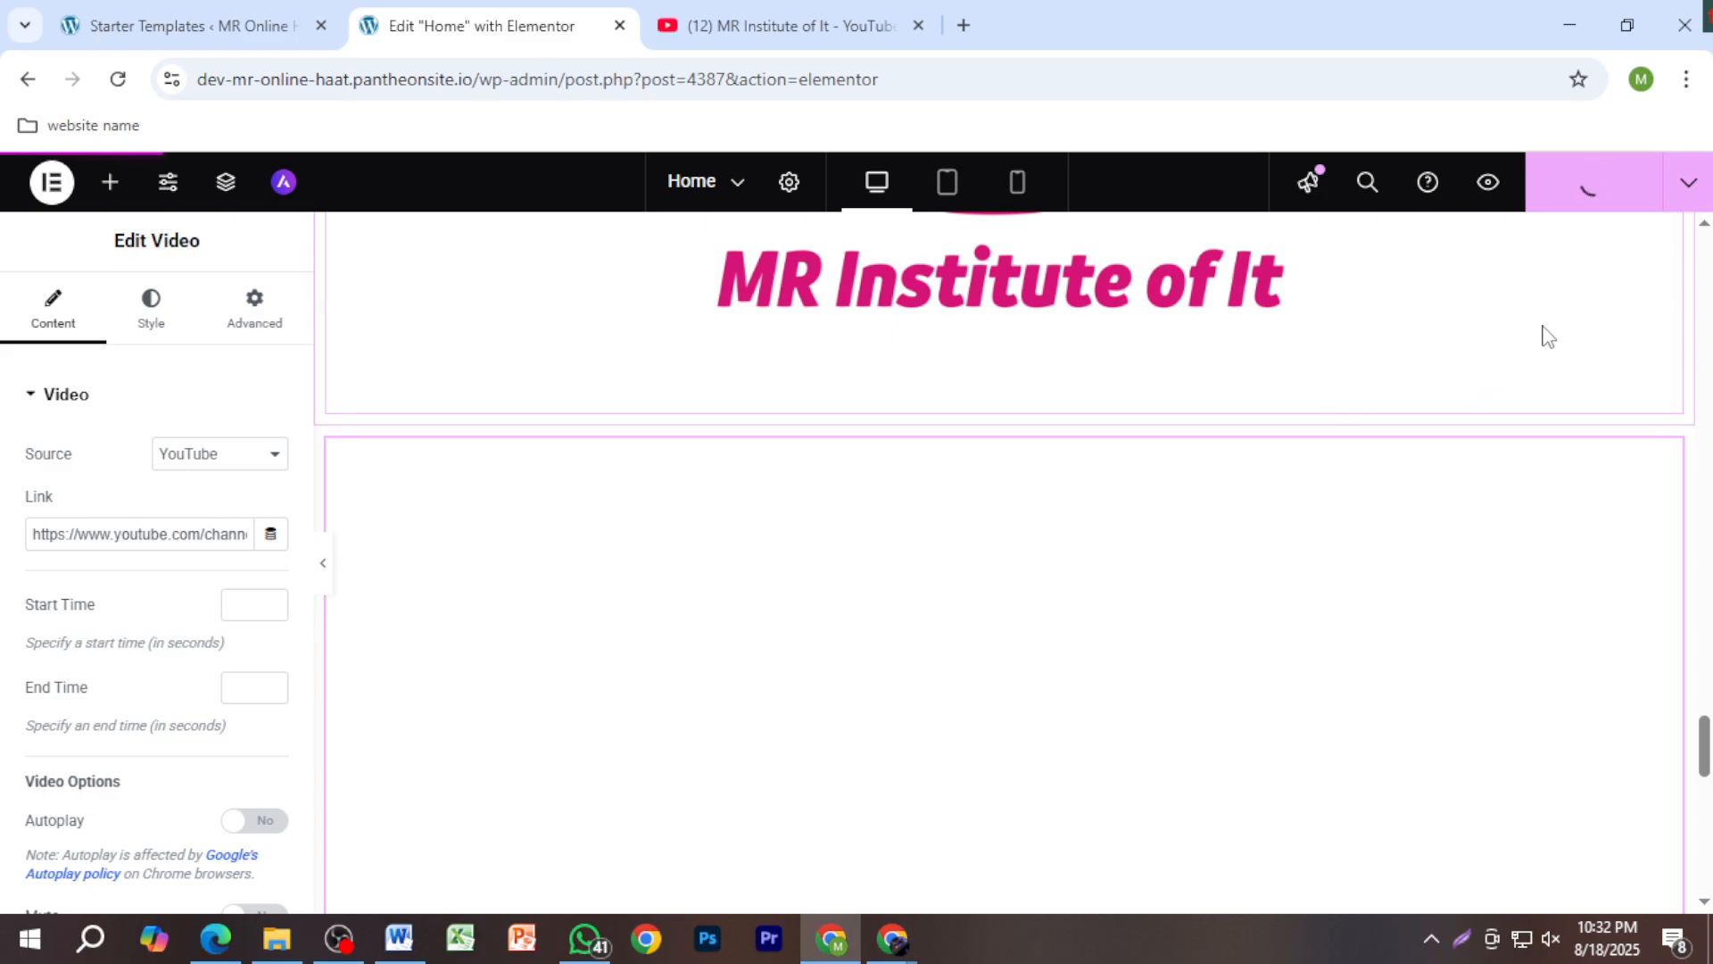
click(687, 187)
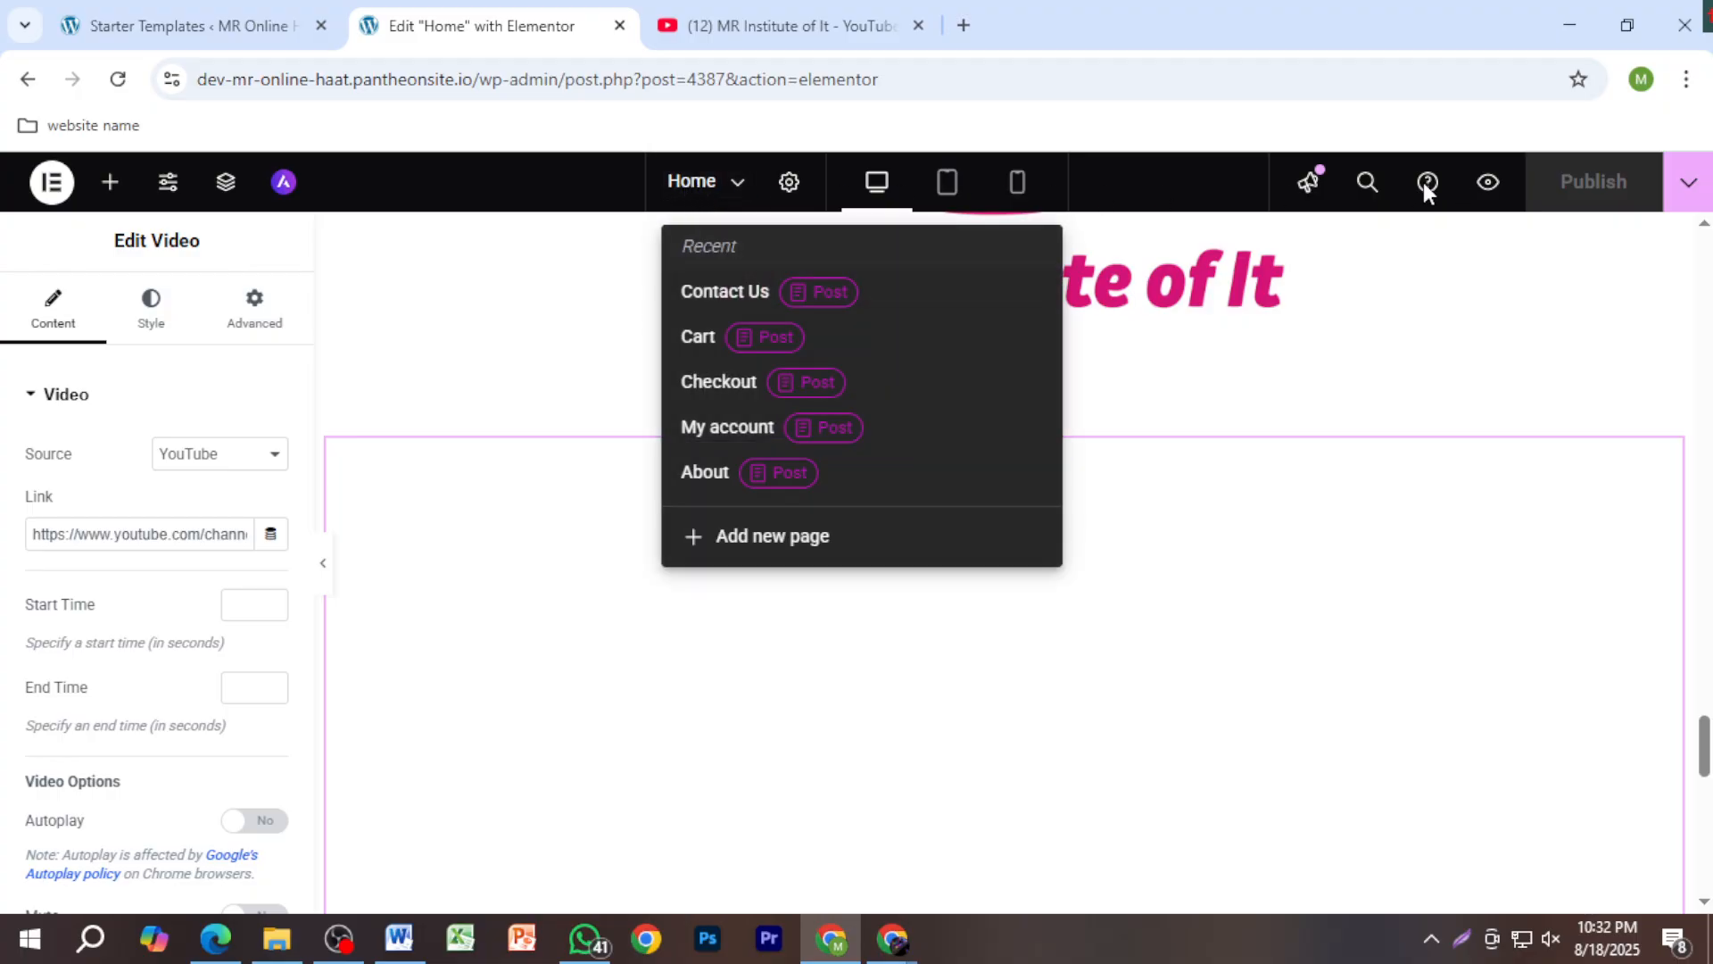
click(24, 83)
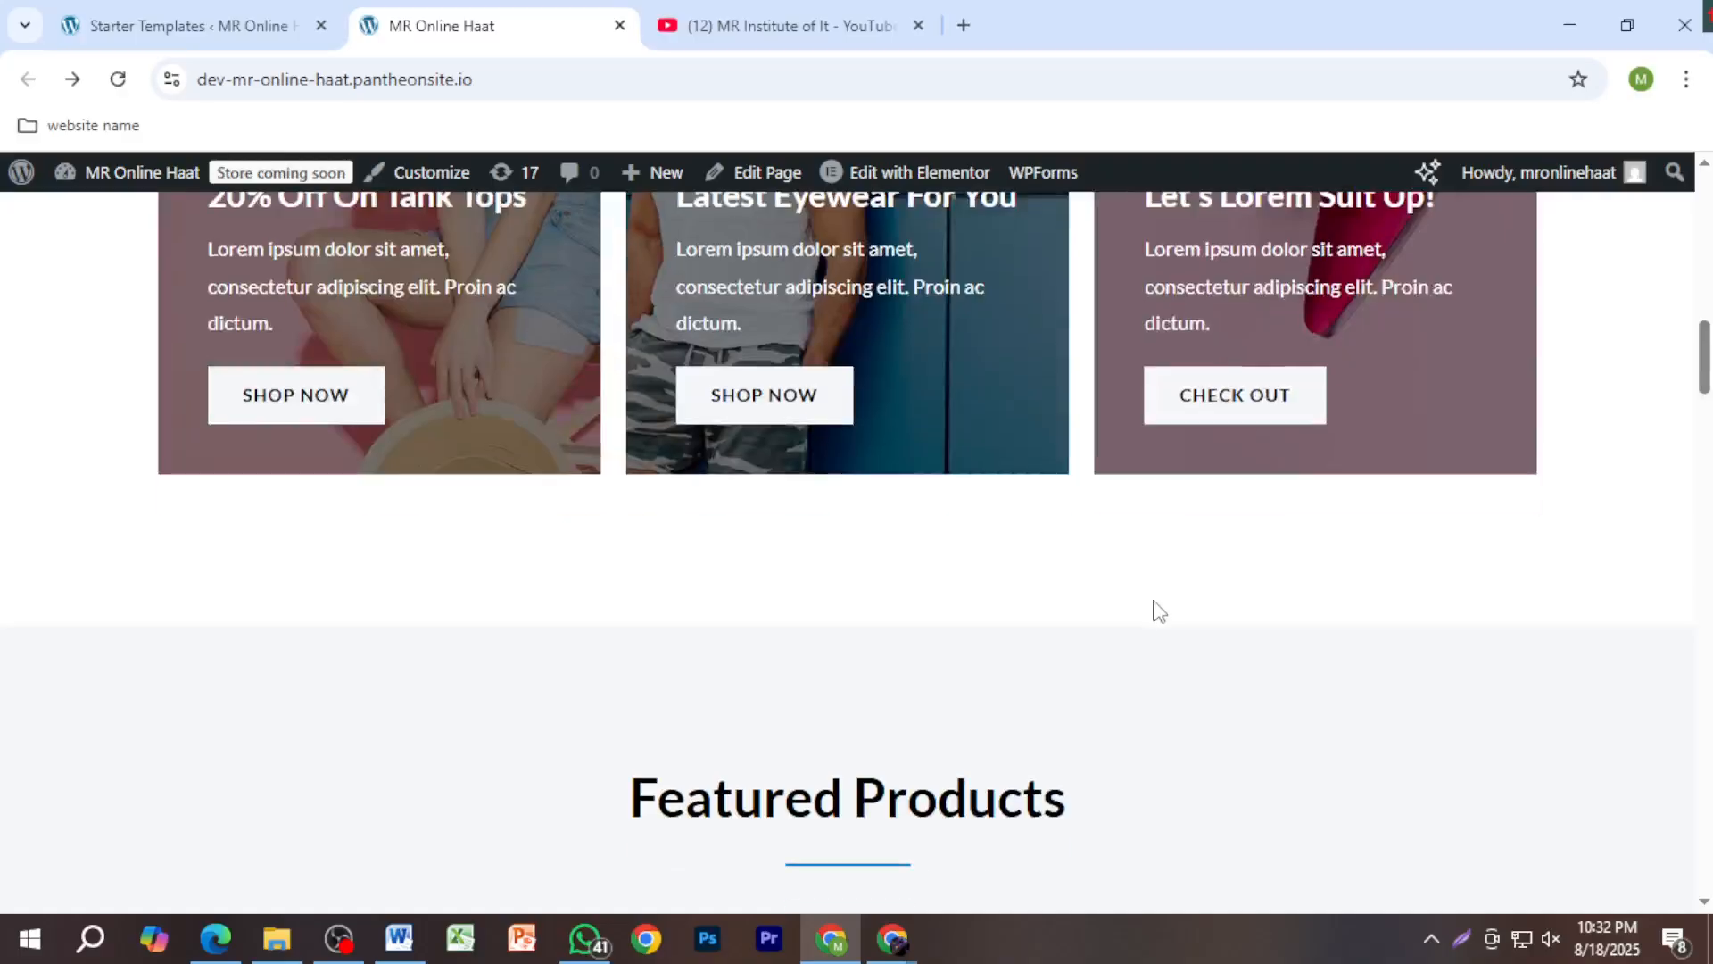
Step: Review the live MR Online Haat homepage down to the MR logo, then show Starter Templates
scroll(1158, 611, down, 20)
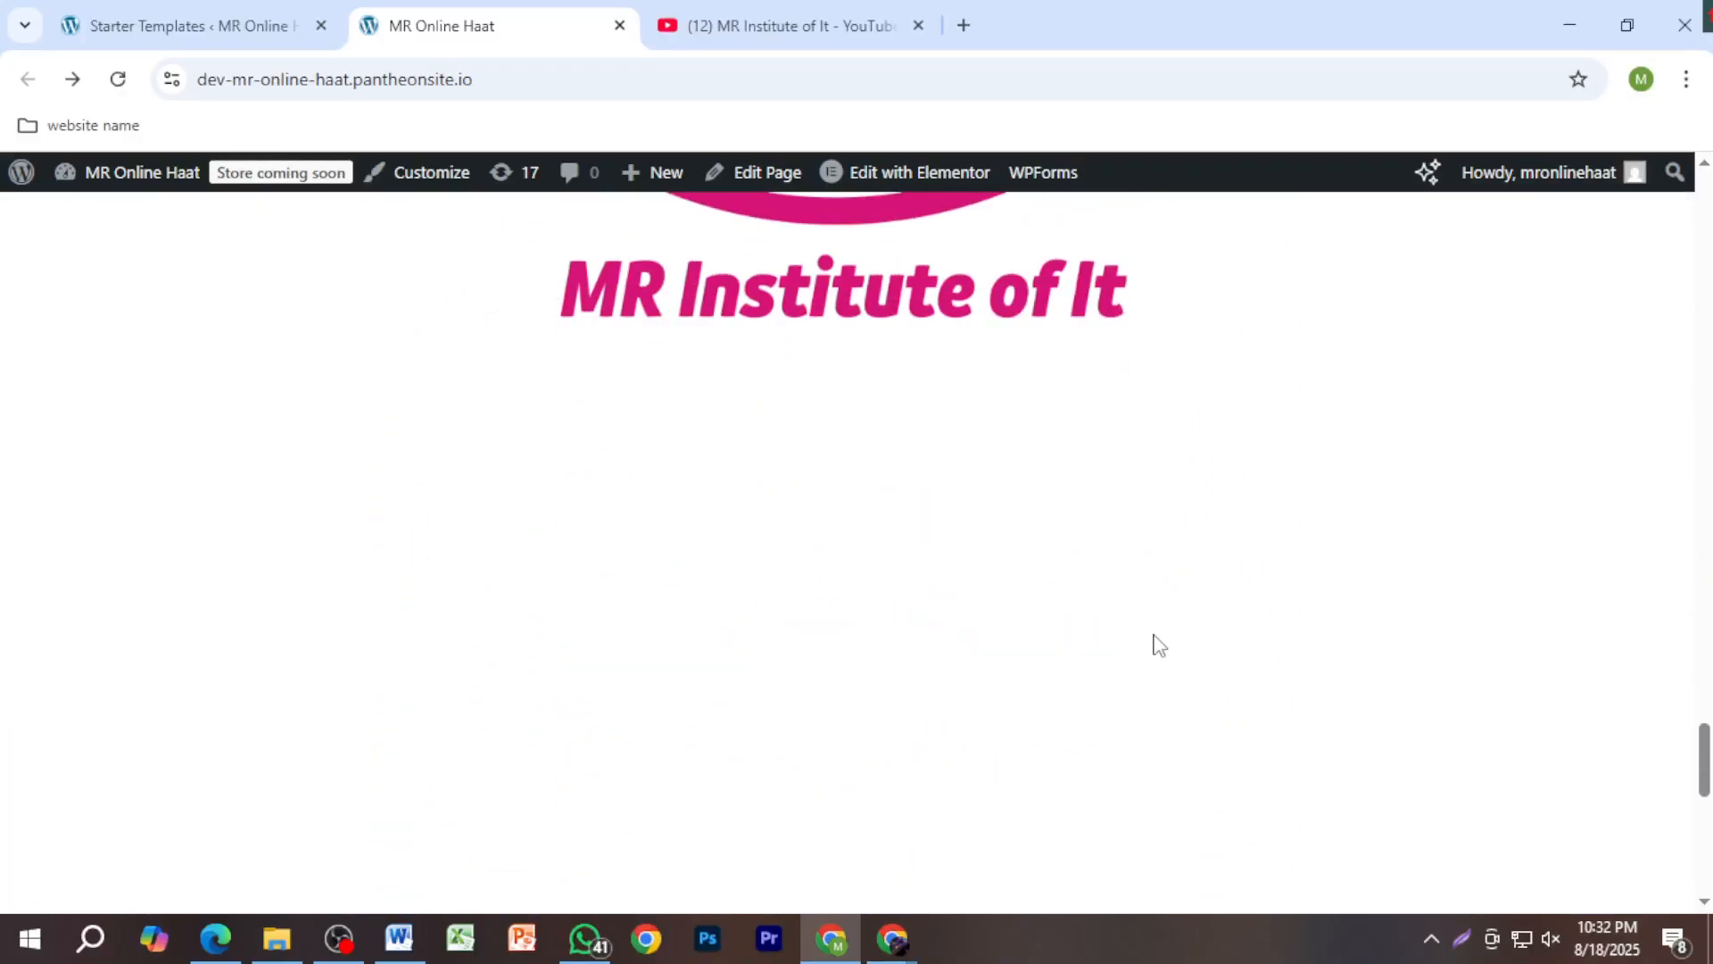
scroll(1158, 644, down, 5)
scroll(1223, 597, up, 15)
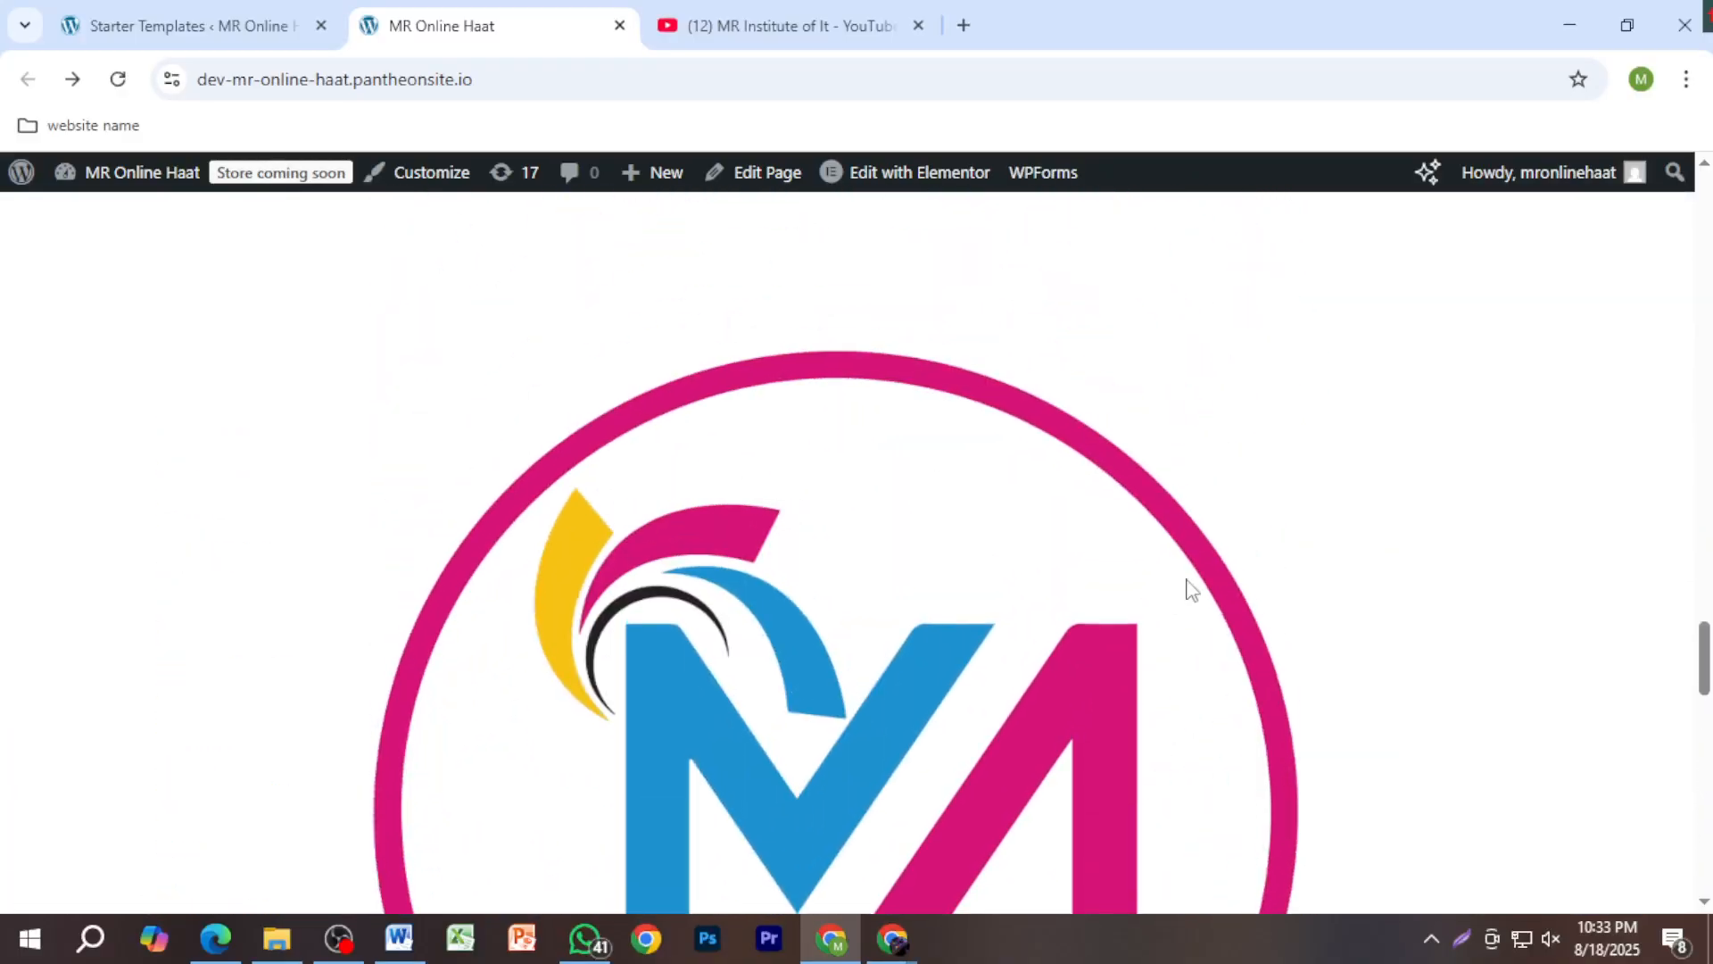
scroll(1160, 598, up, 15)
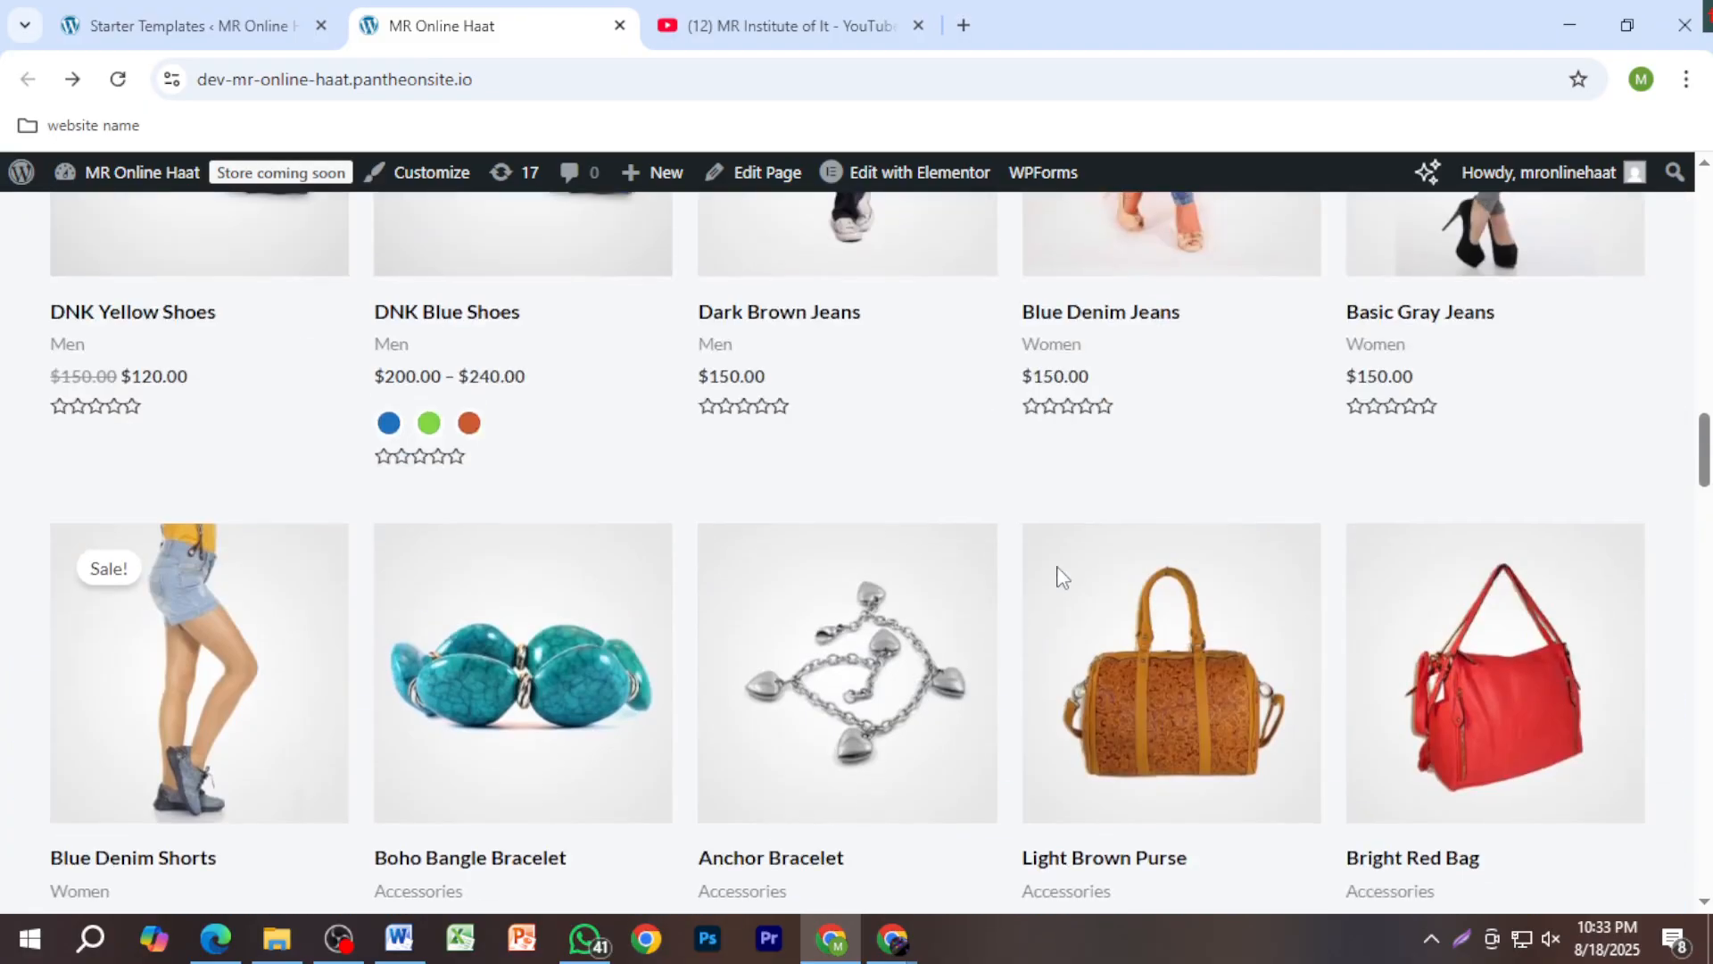
scroll(1062, 575, up, 10)
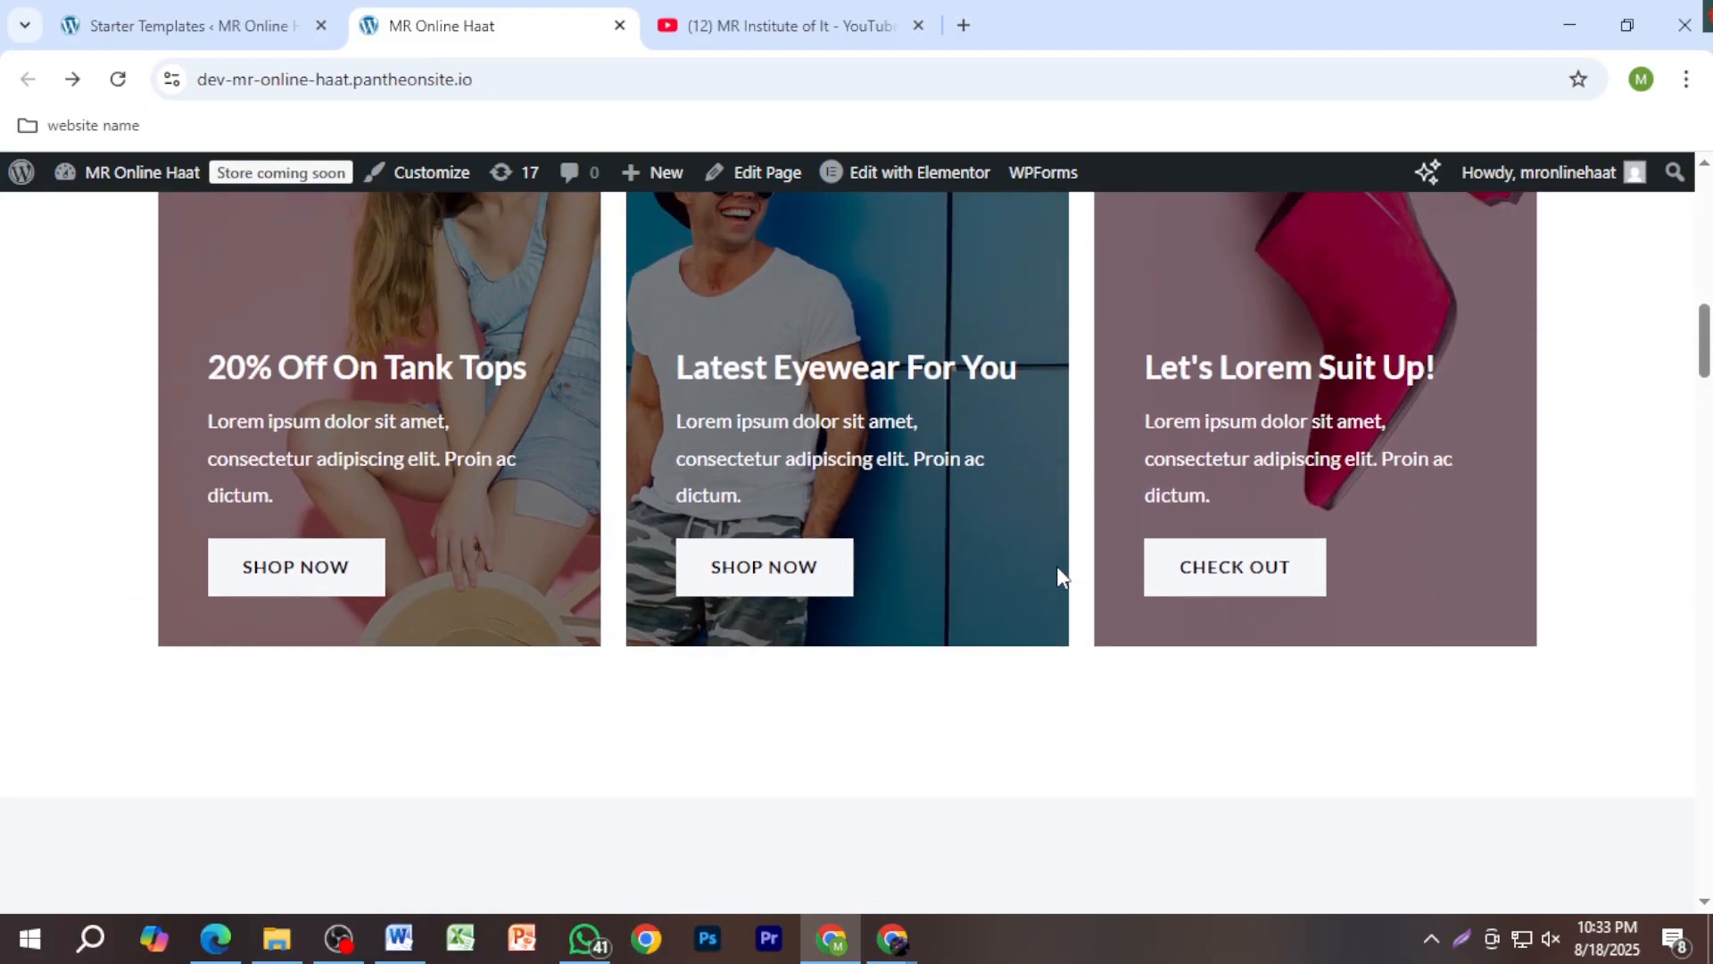
scroll(1057, 566, up, 10)
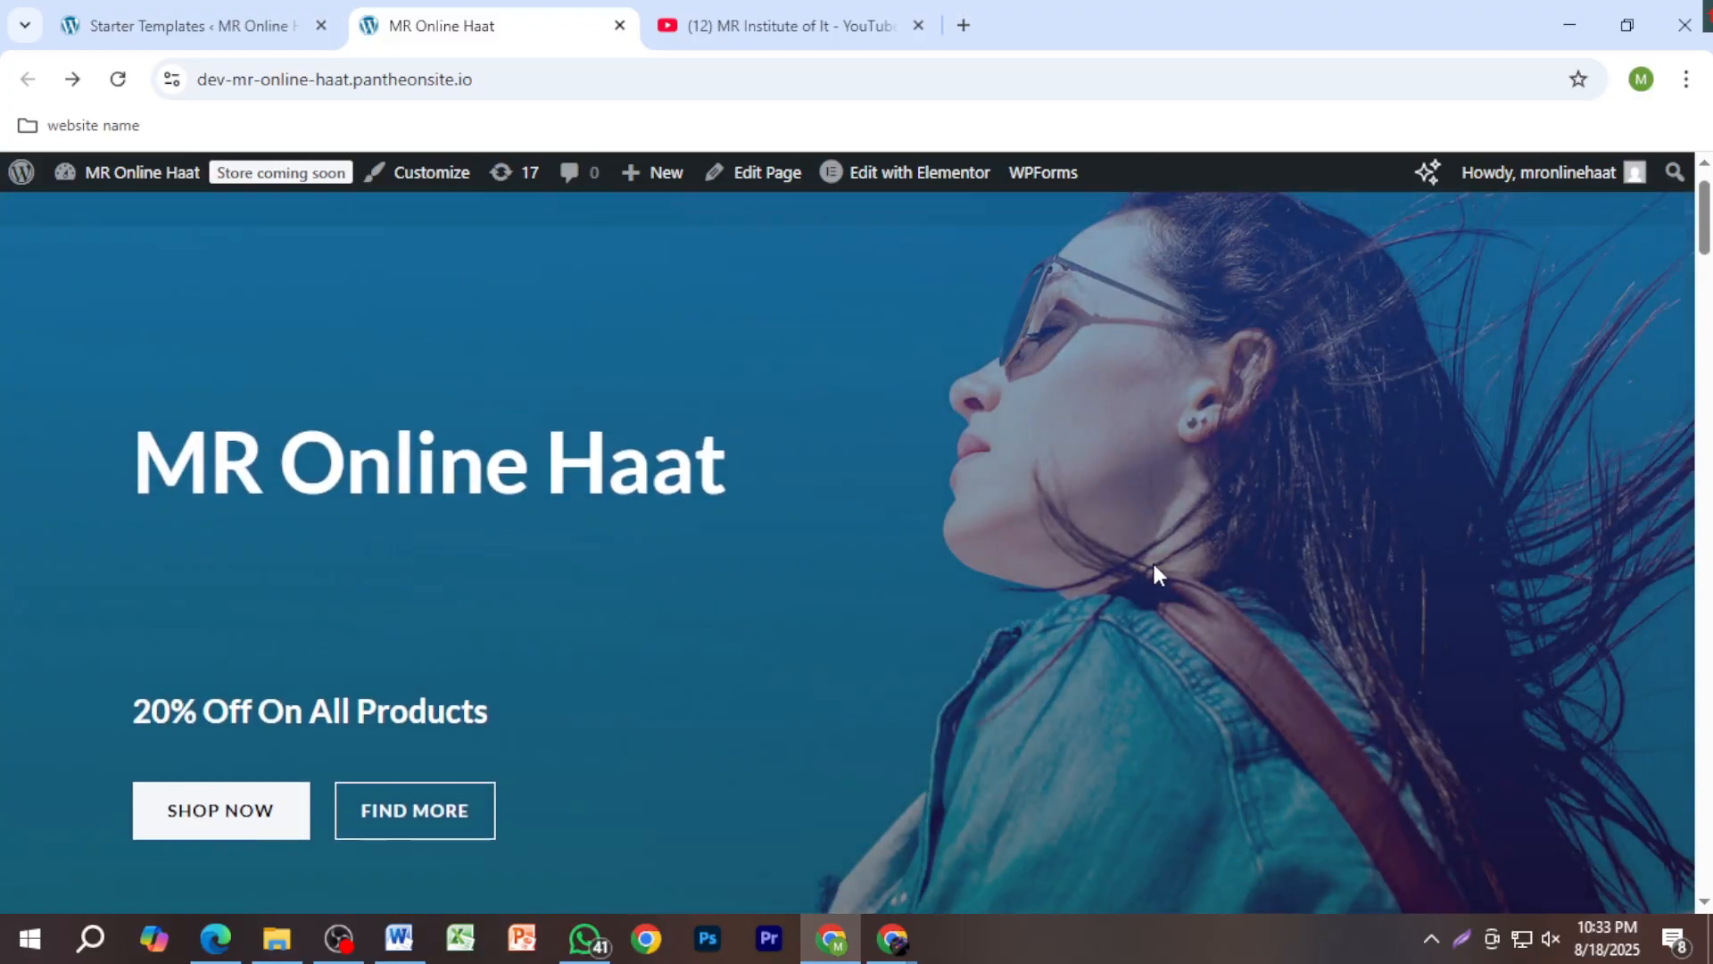
scroll(1154, 565, up, 2)
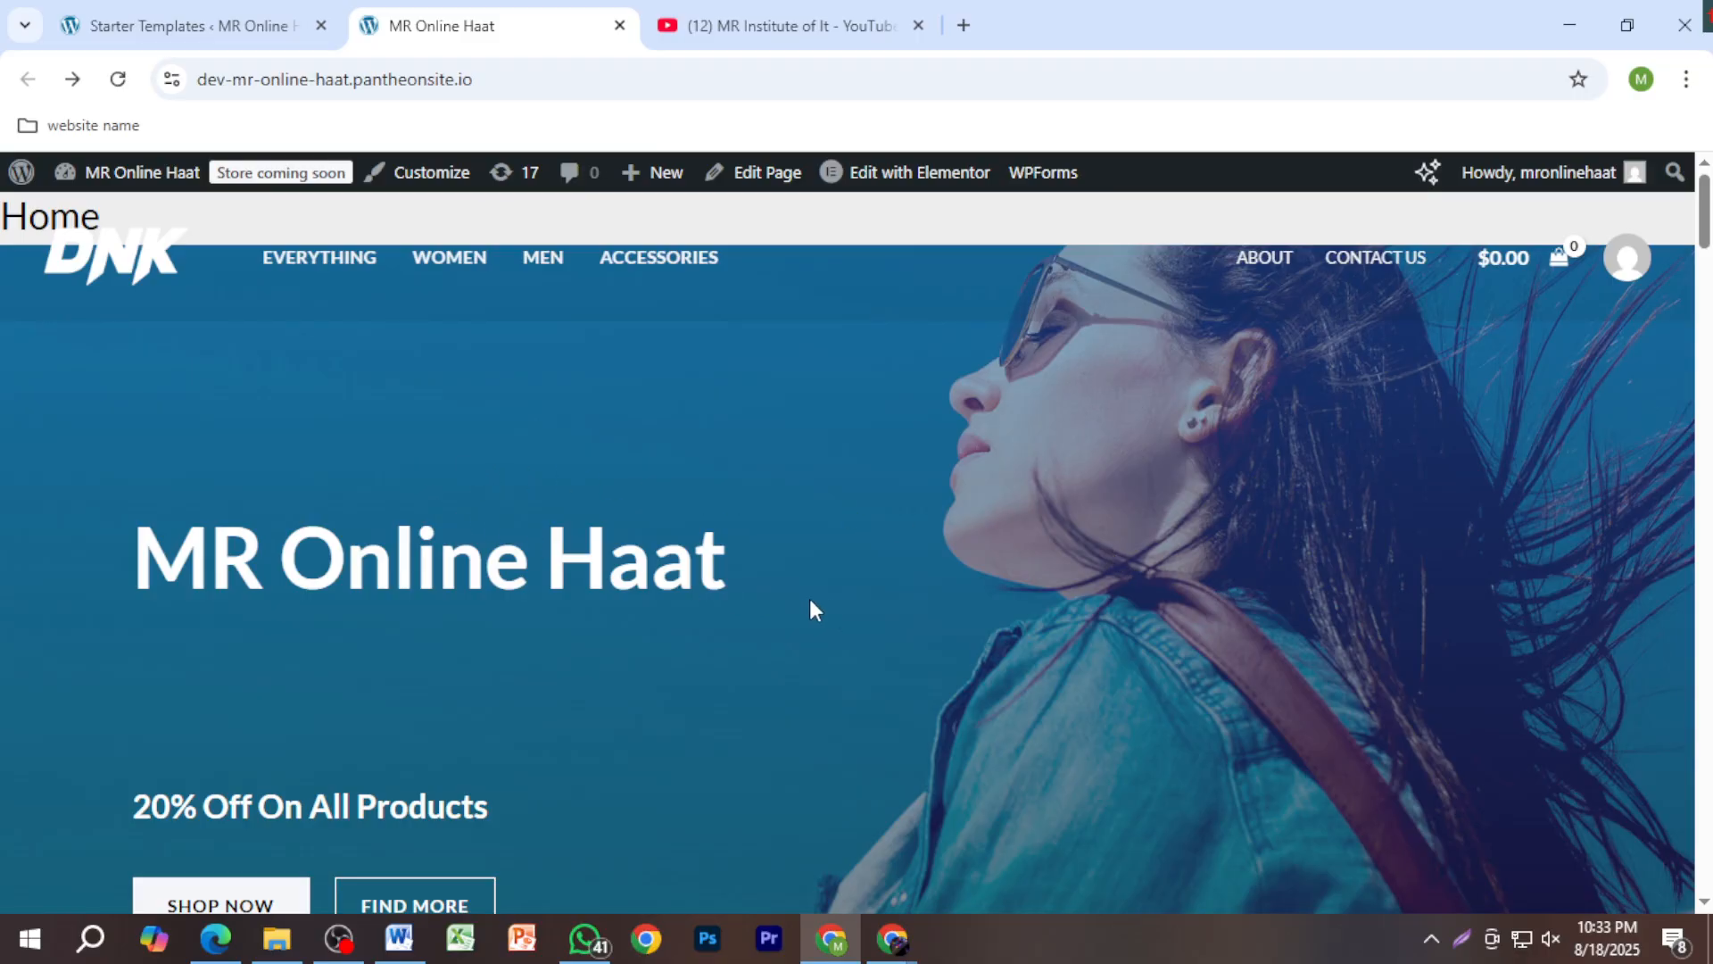
scroll(937, 625, down, 7)
scroll(1008, 643, up, 2)
scroll(625, 696, up, 4)
scroll(447, 696, down, 4)
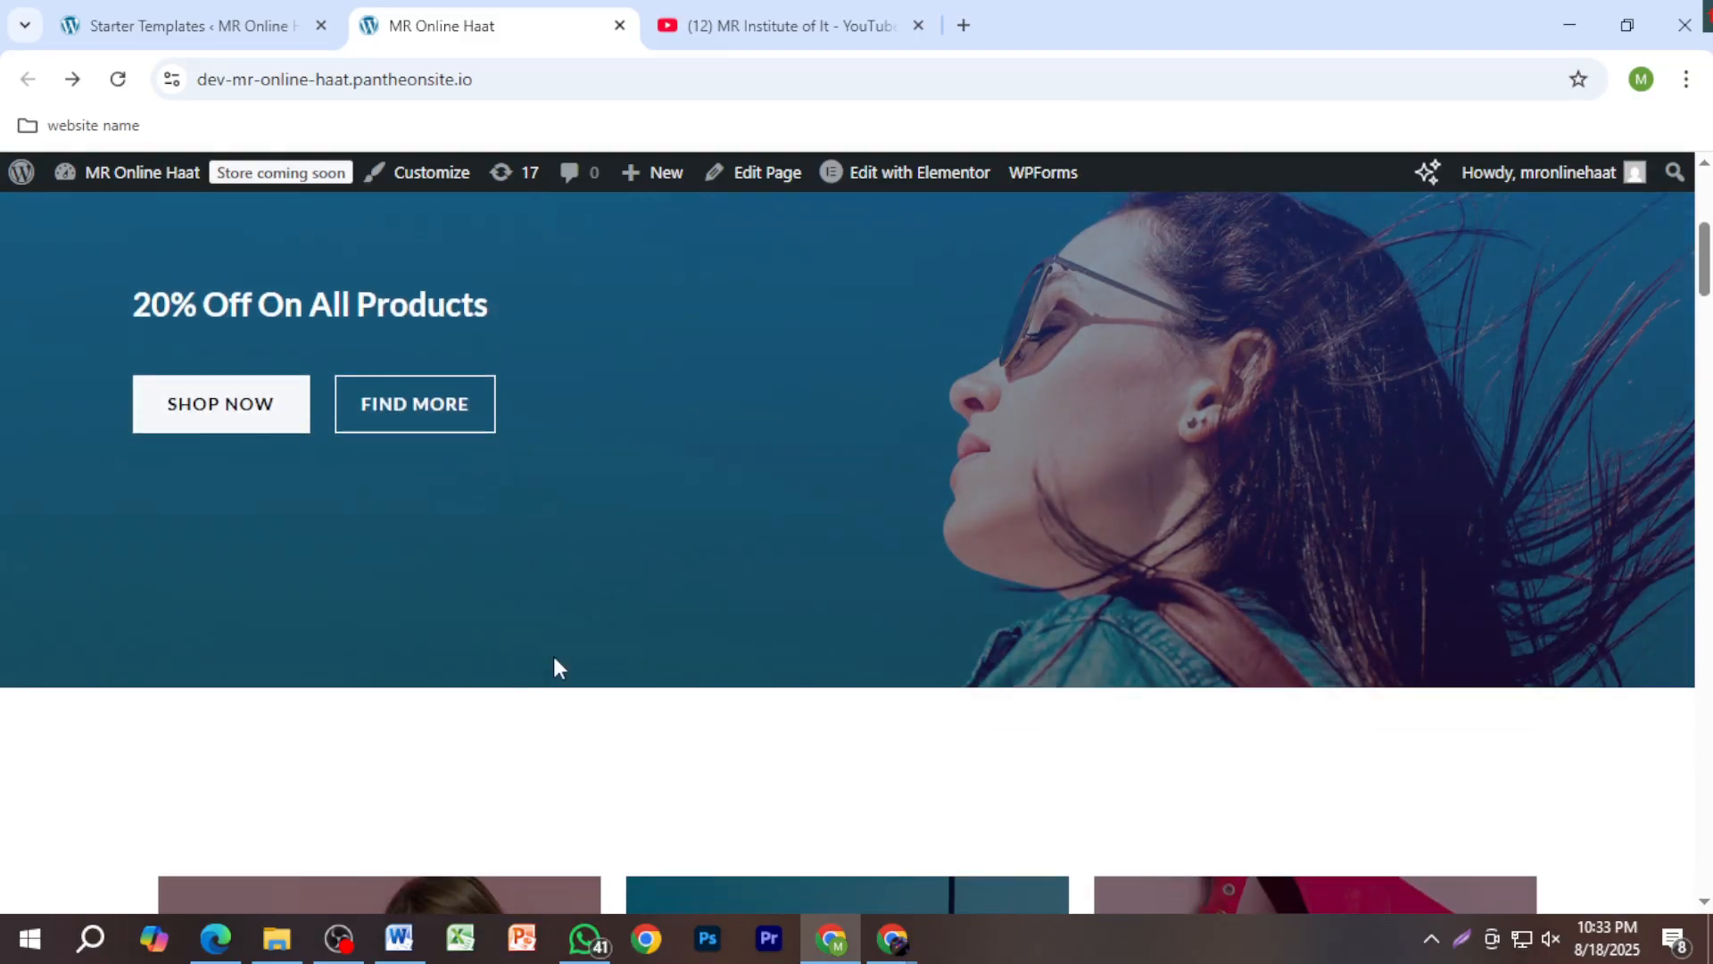
scroll(585, 619, down, 12)
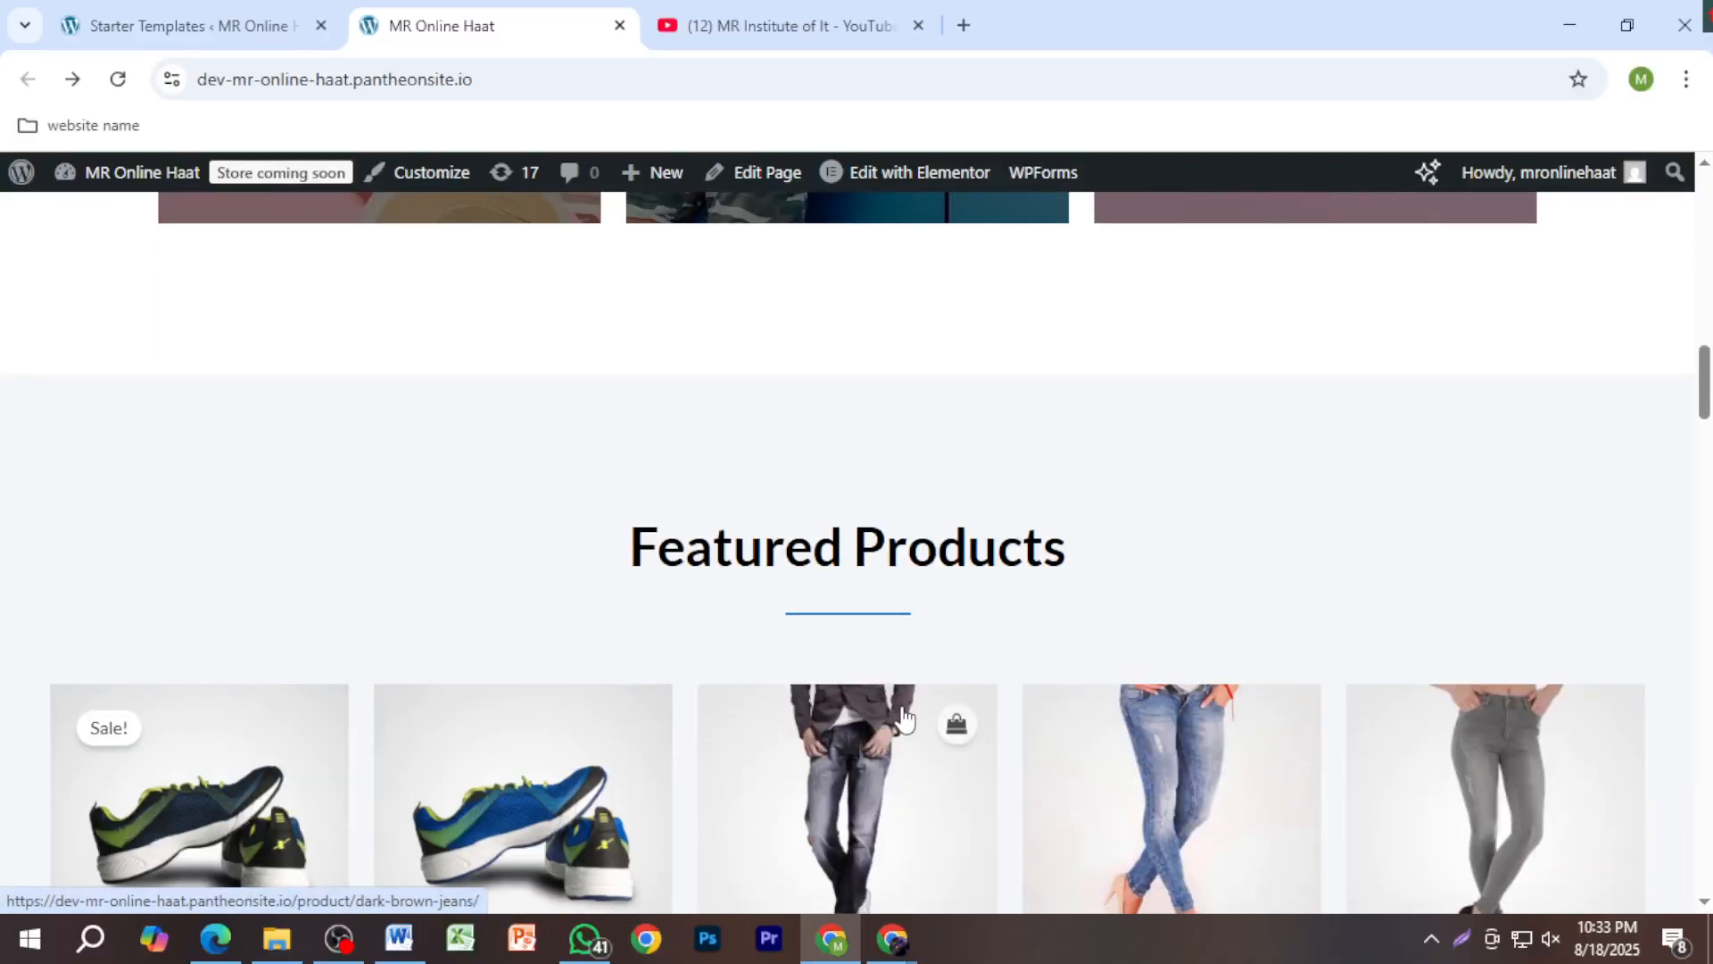
scroll(807, 616, up, 8)
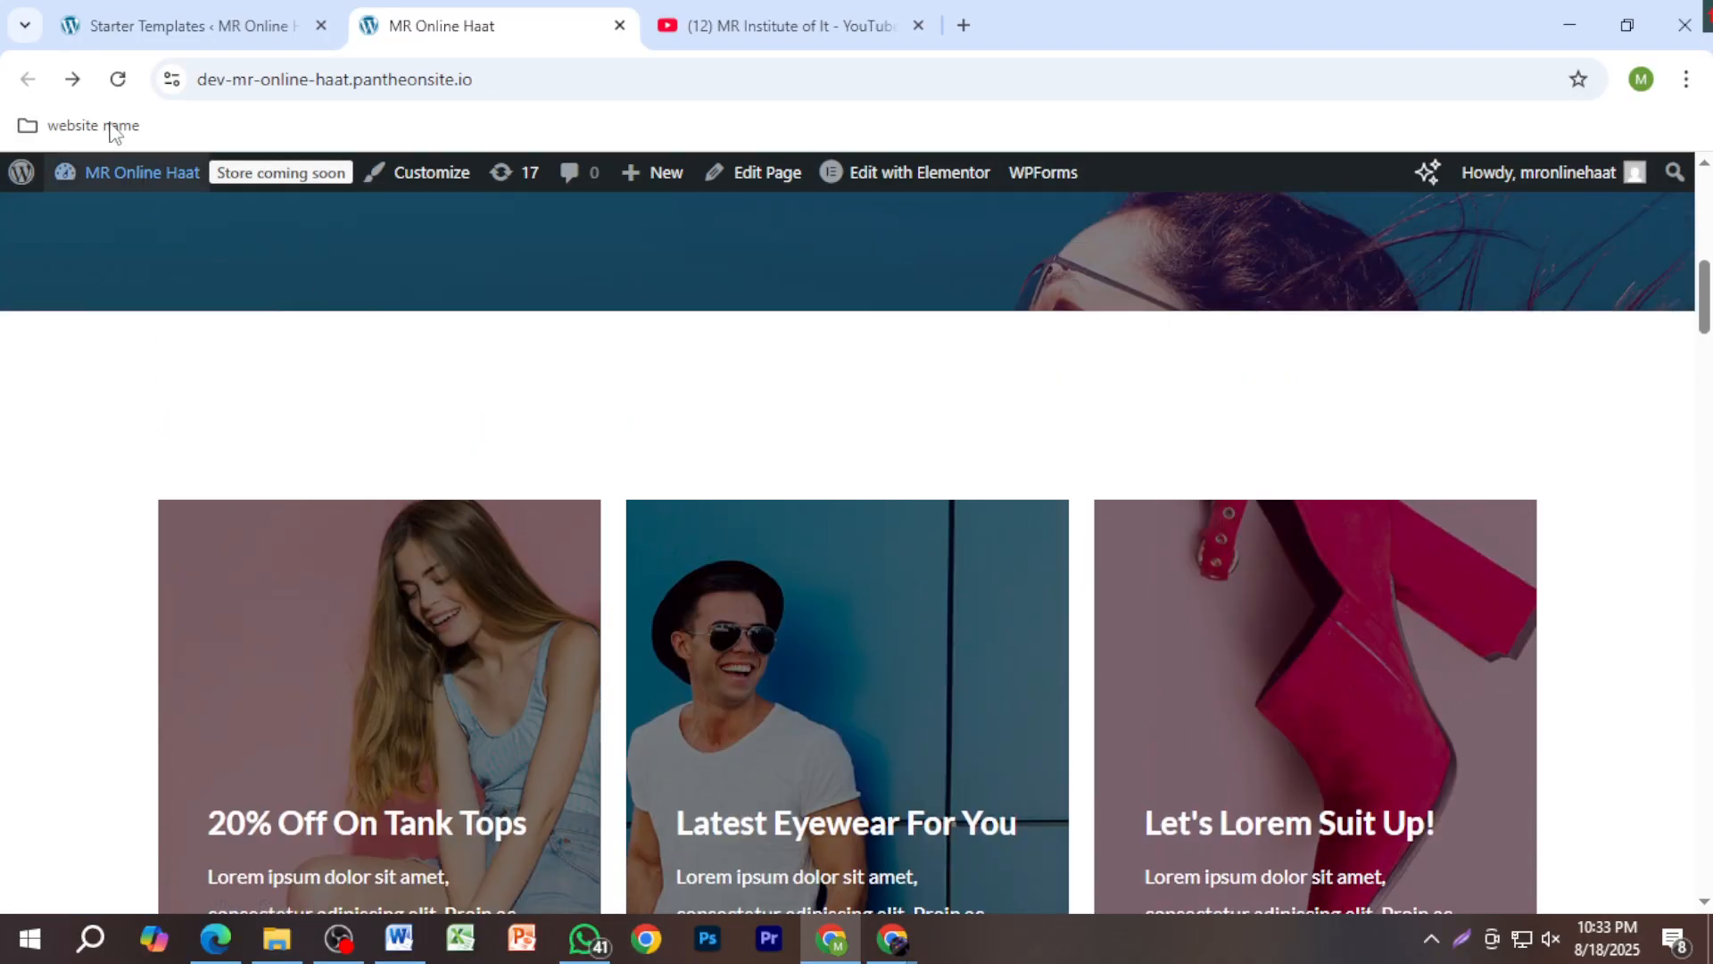
scroll(784, 639, down, 8)
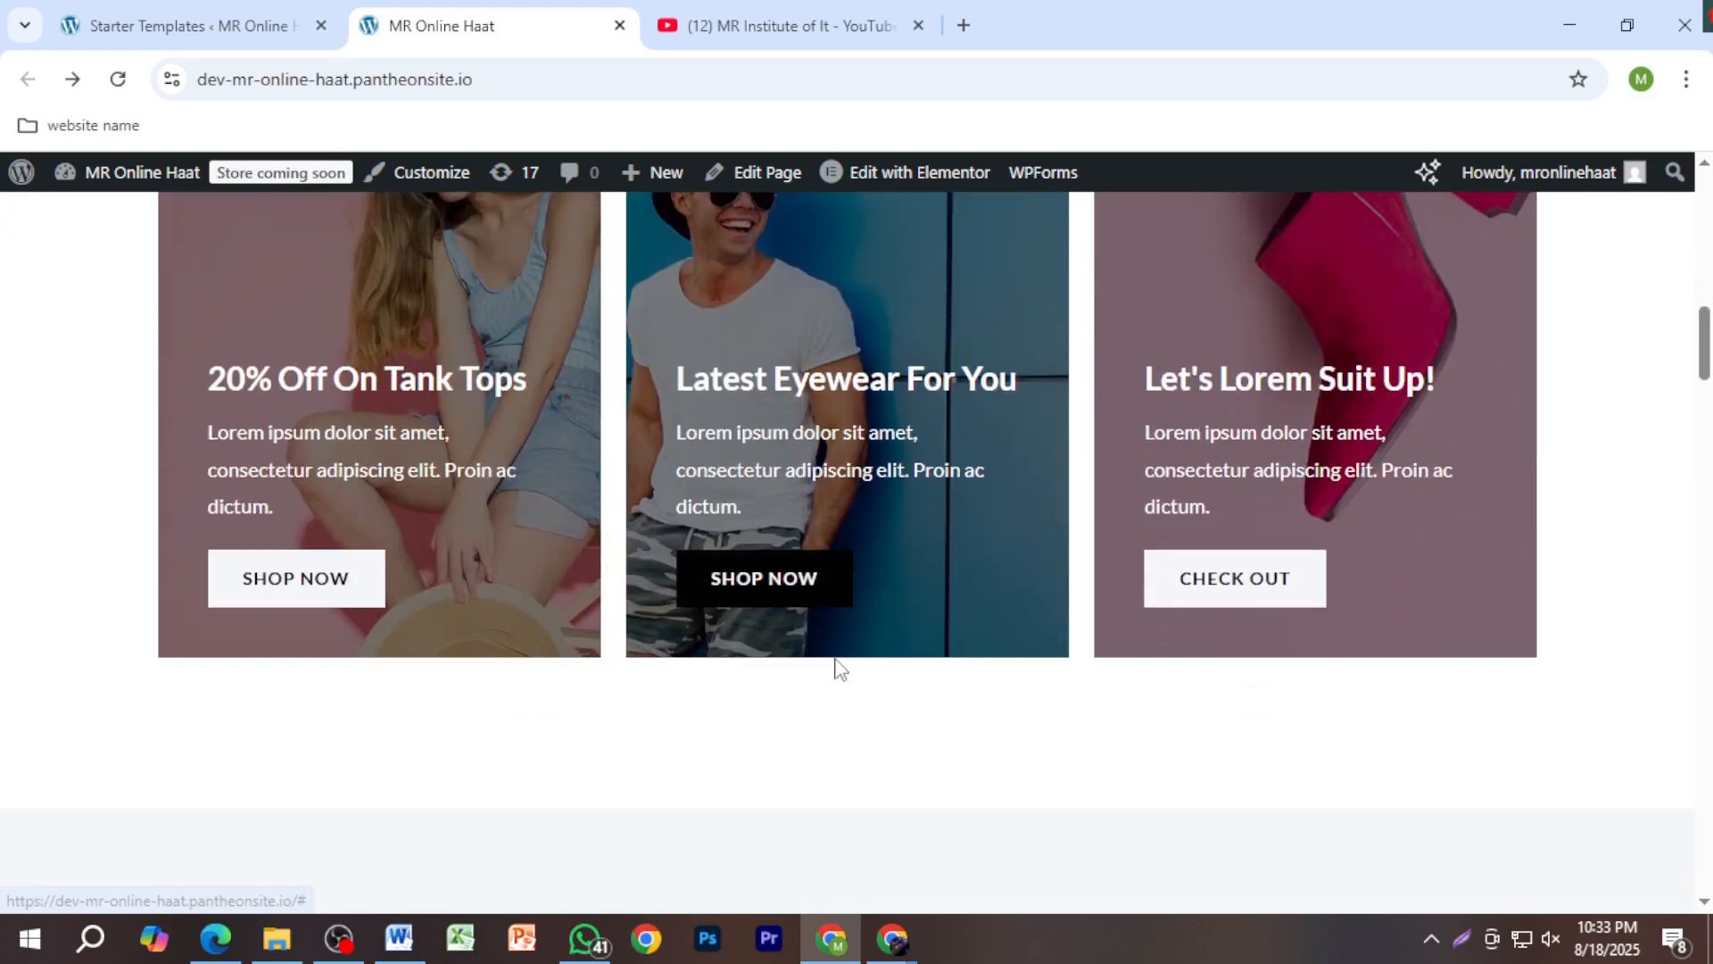
scroll(881, 673, down, 5)
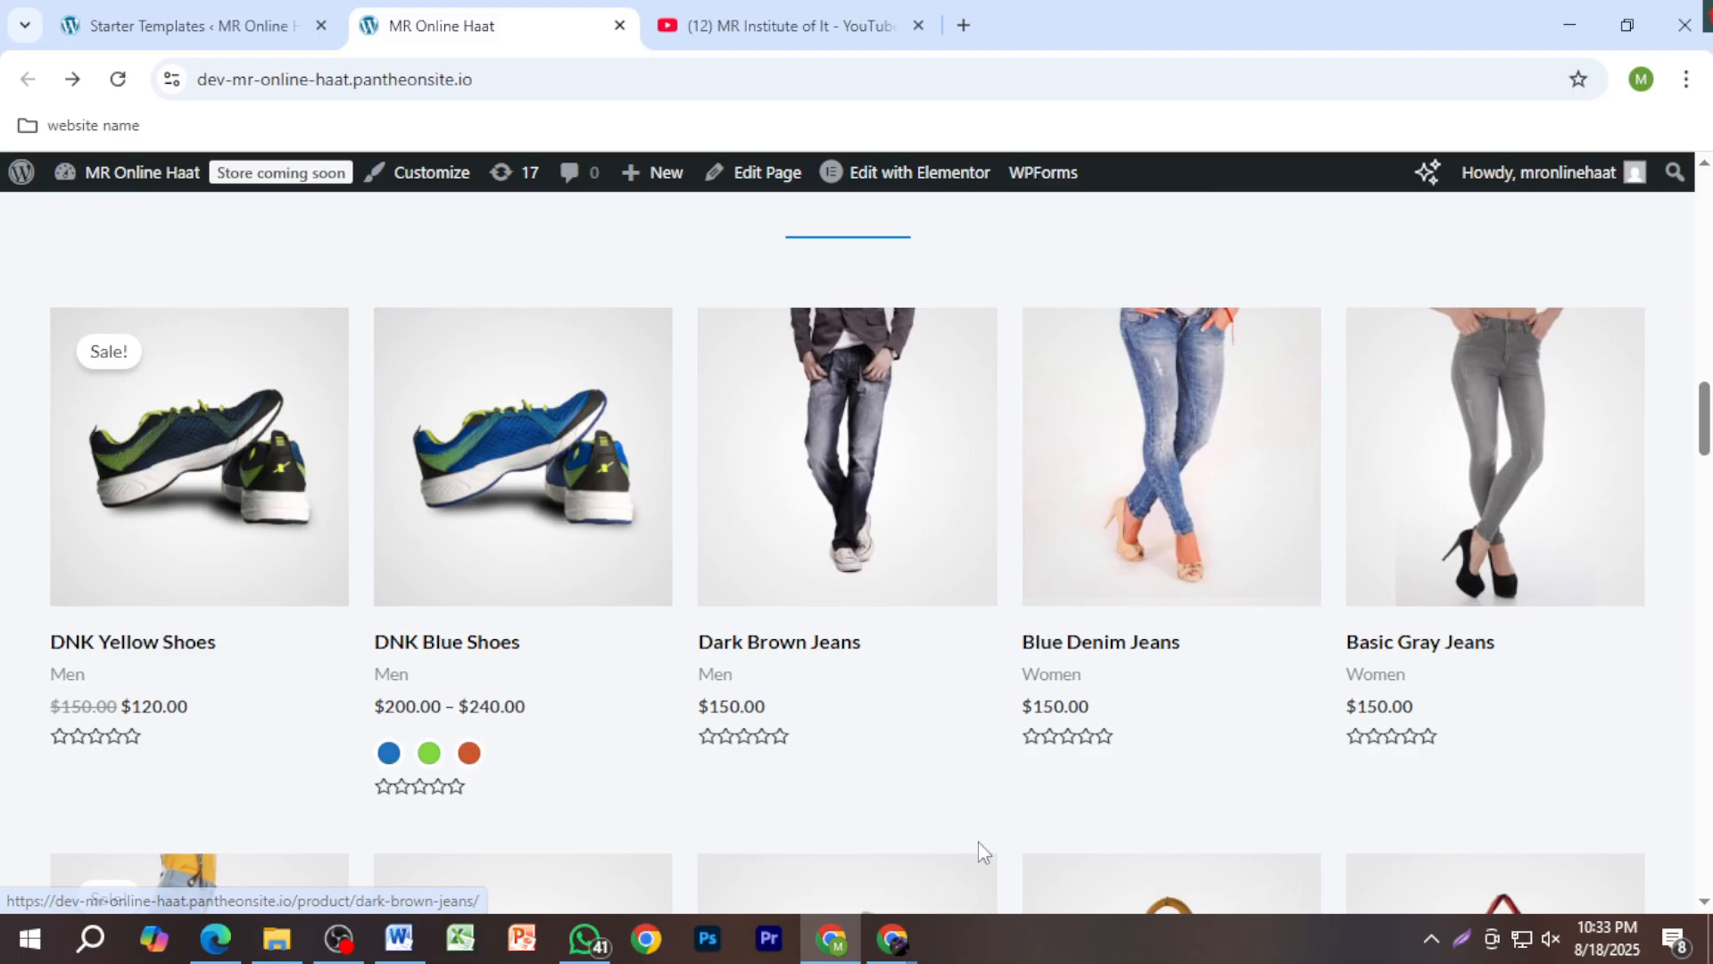
scroll(1115, 803, up, 10)
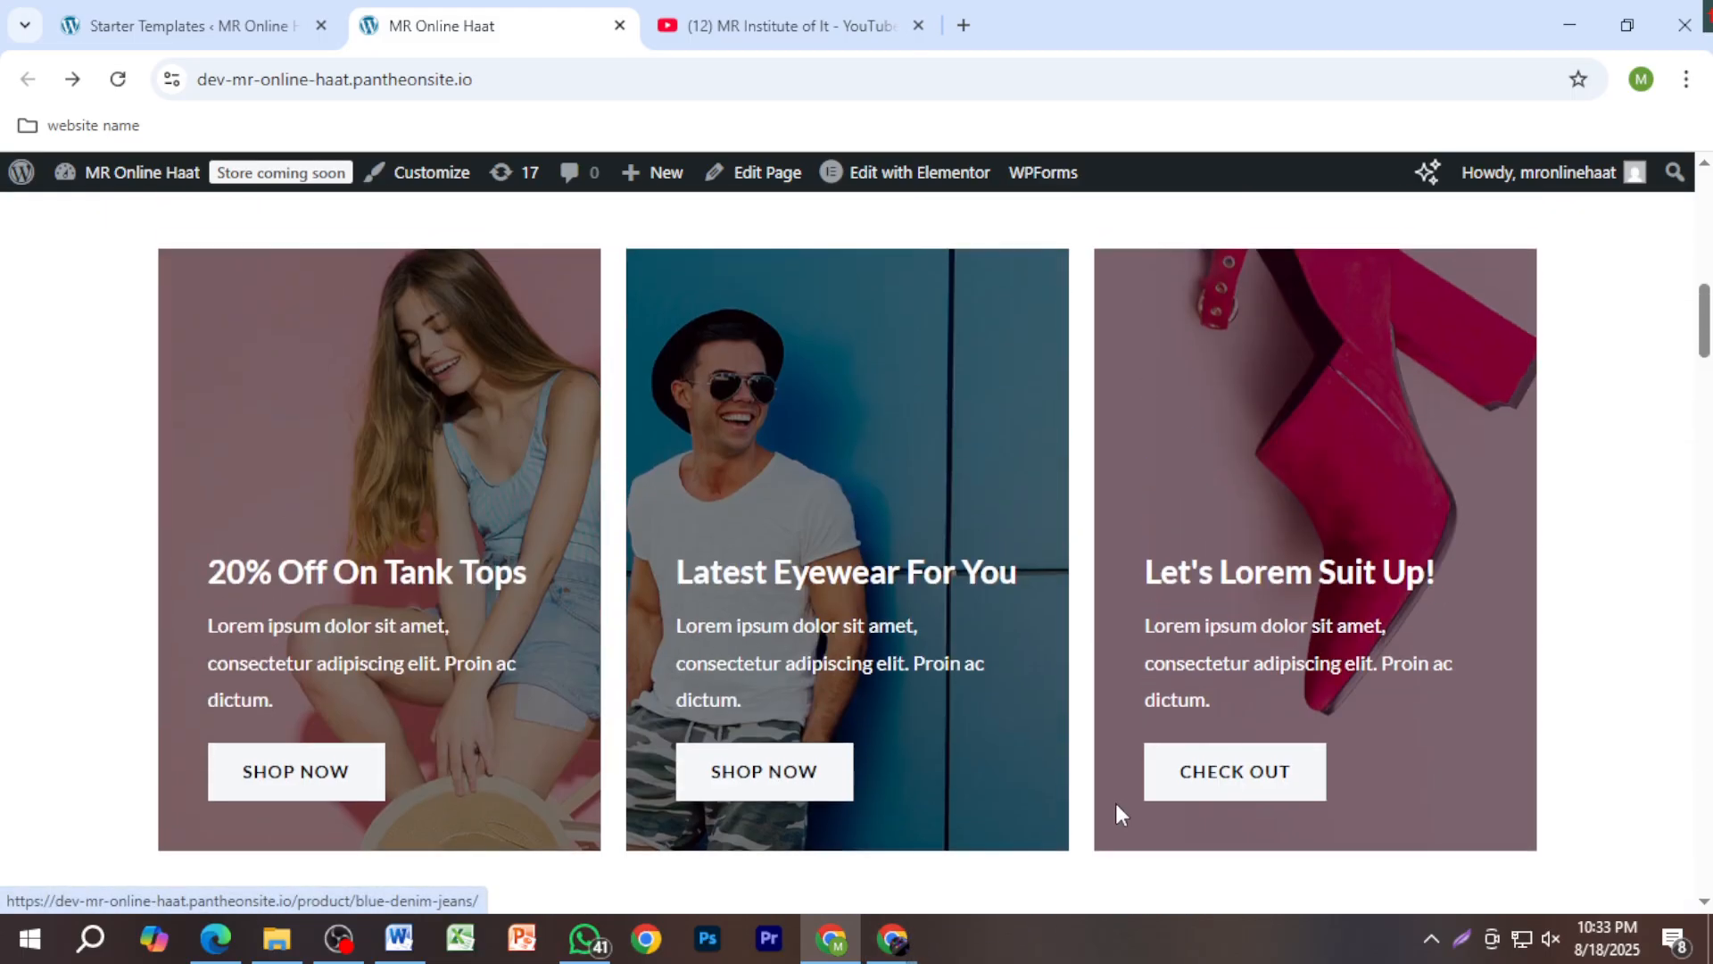
scroll(1131, 800, up, 5)
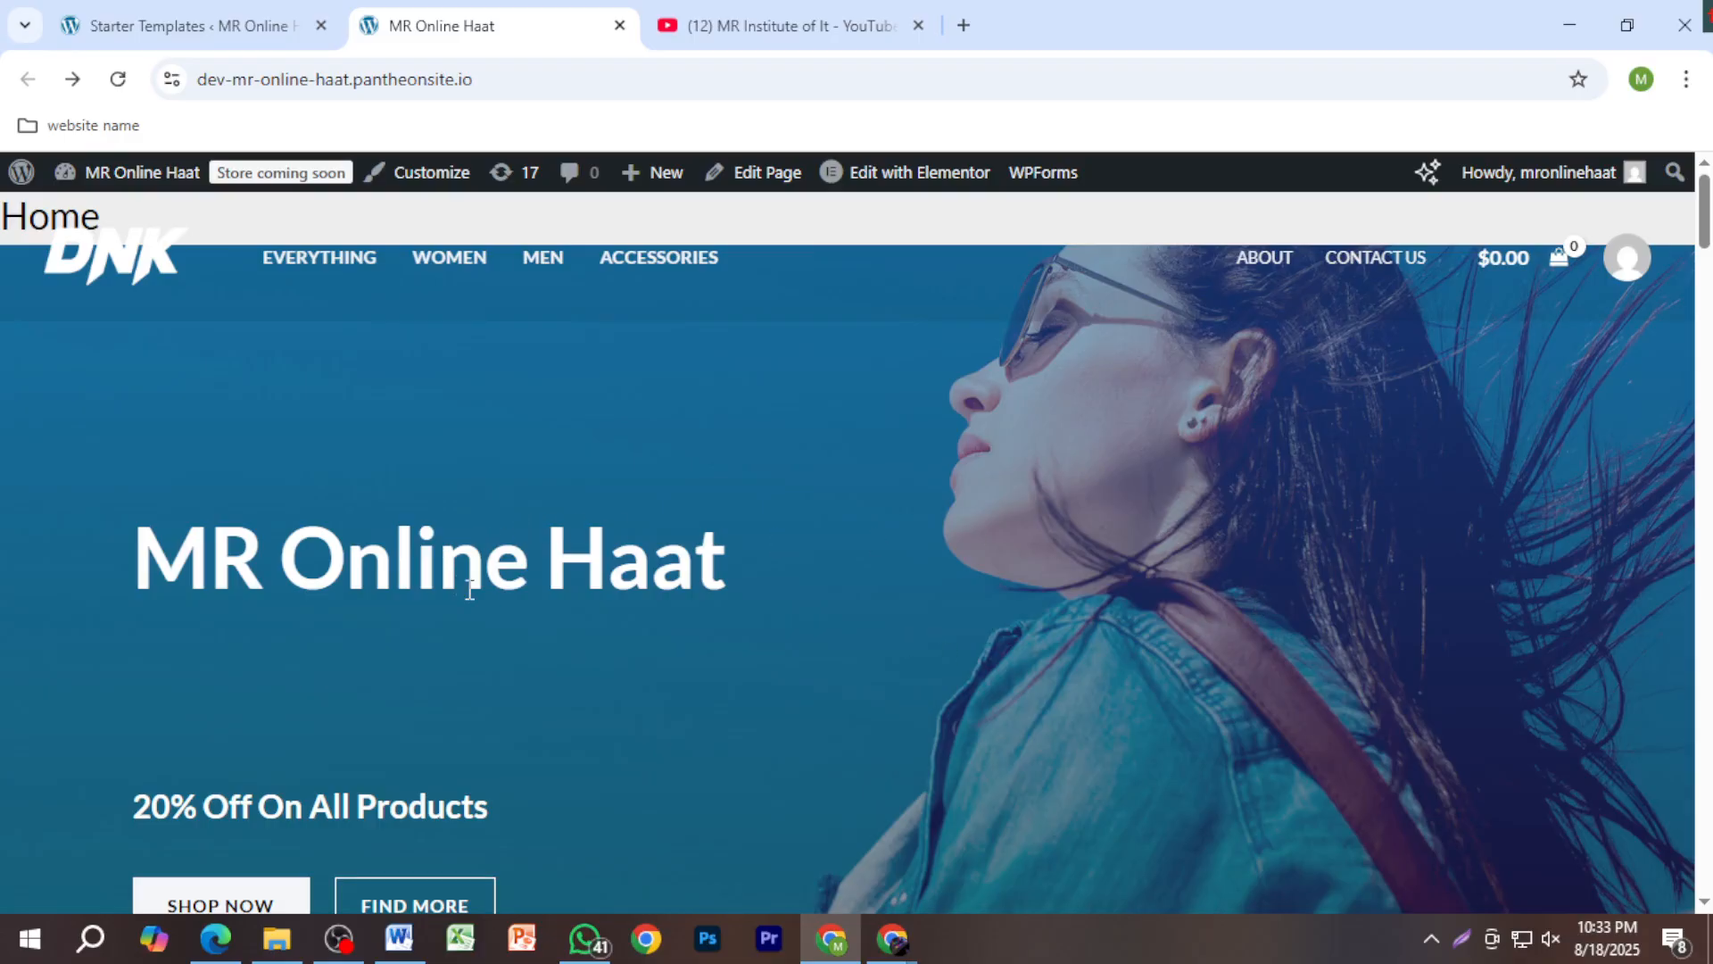
scroll(596, 667, down, 4)
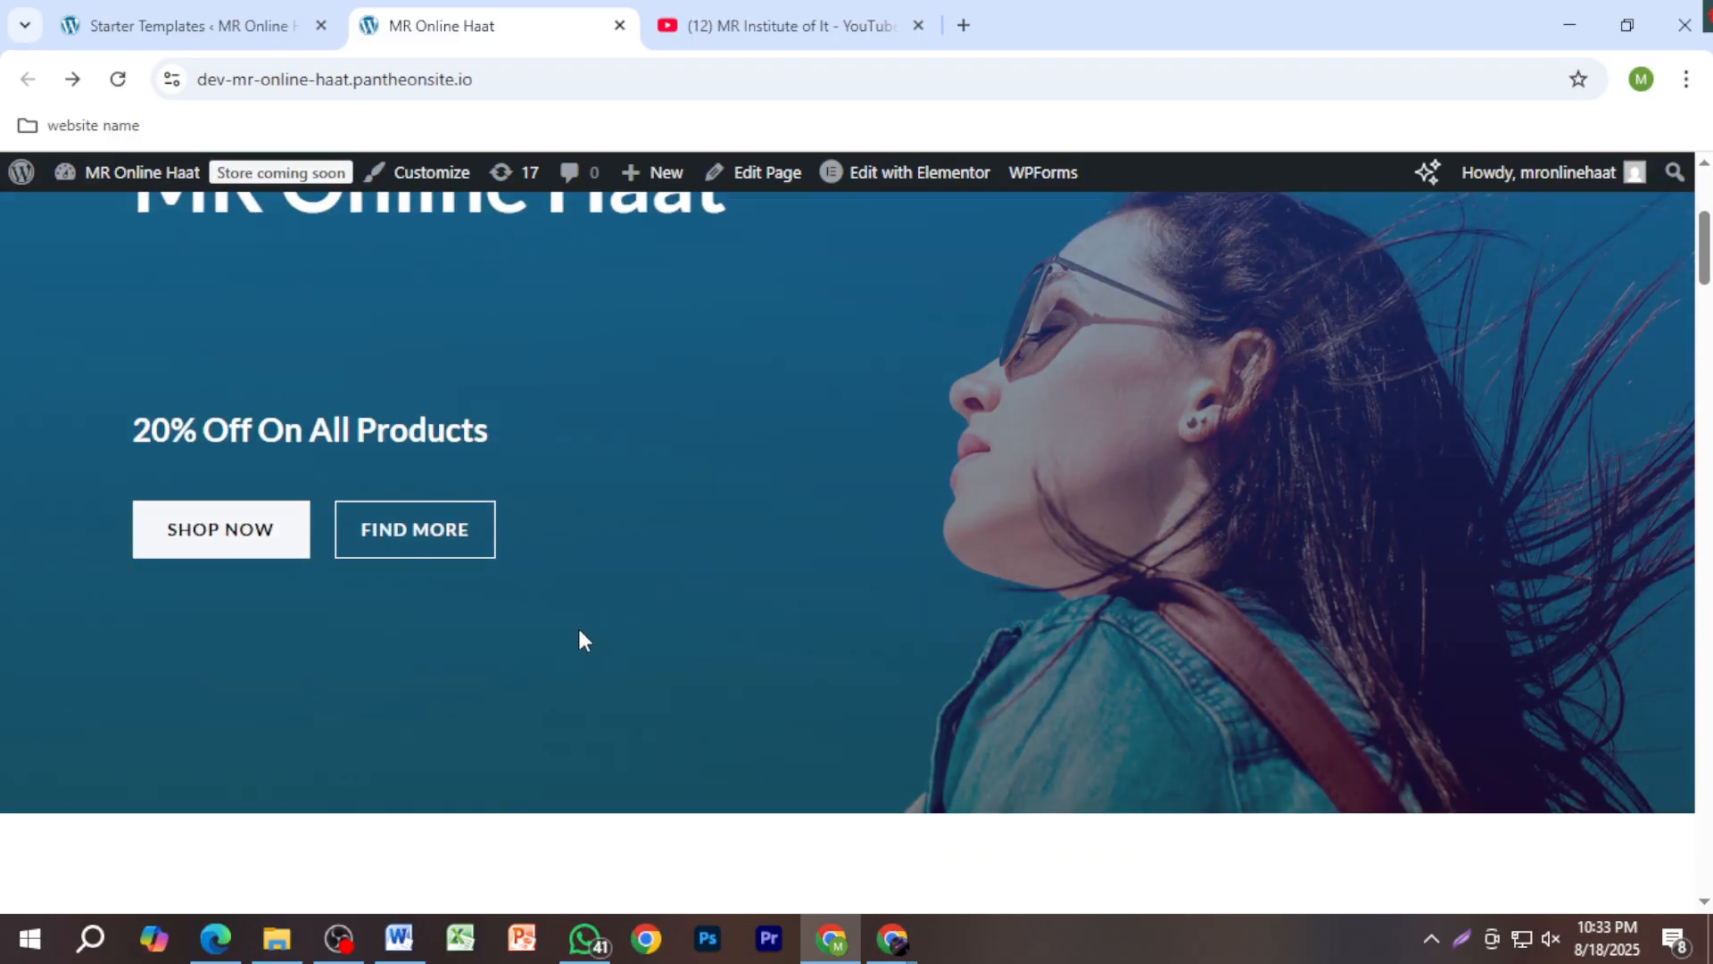
scroll(773, 754, down, 20)
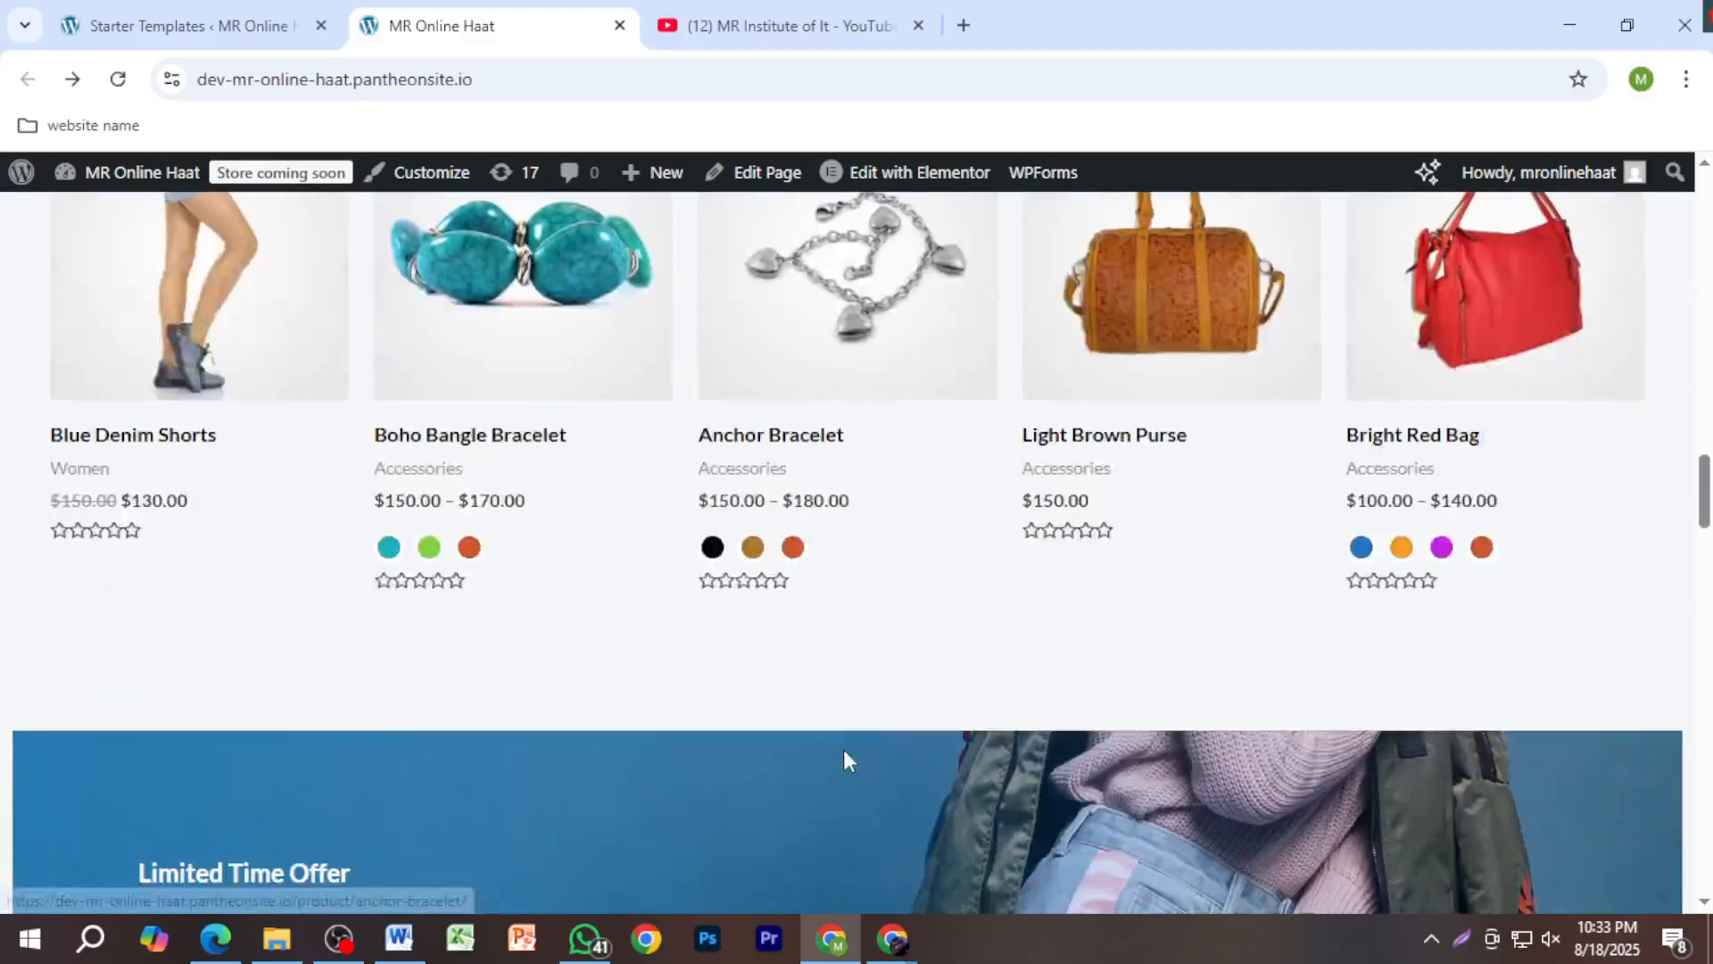
scroll(883, 749, down, 10)
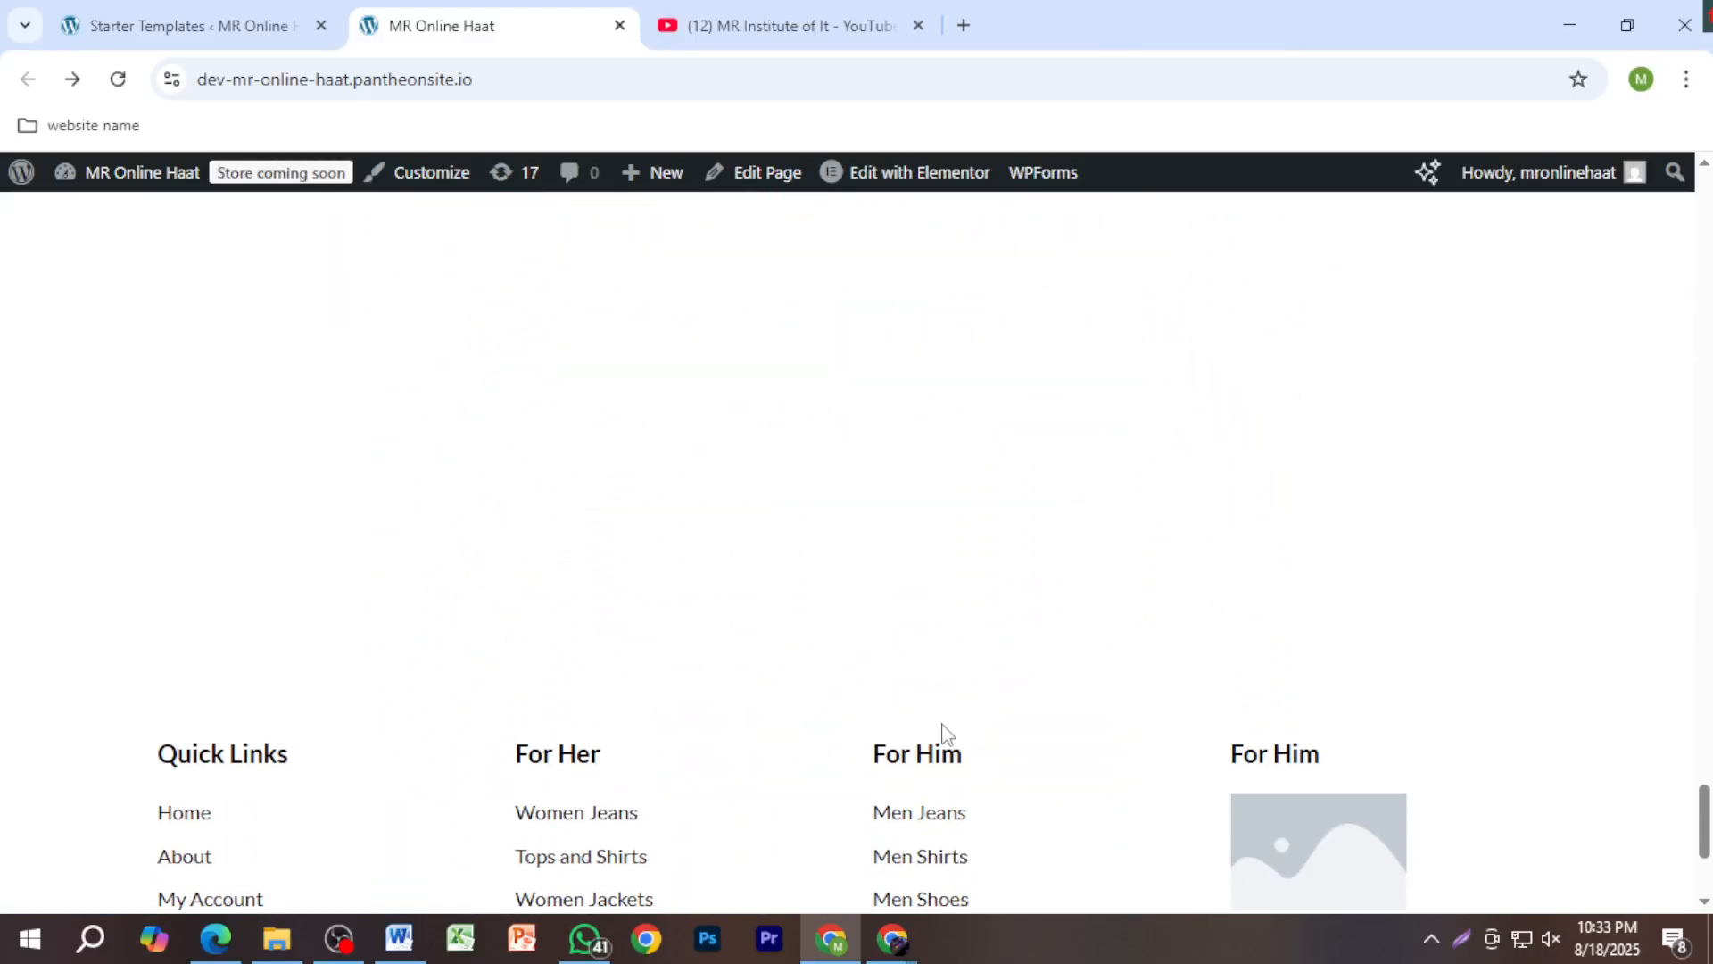
scroll(946, 730, up, 3)
scroll(950, 728, up, 4)
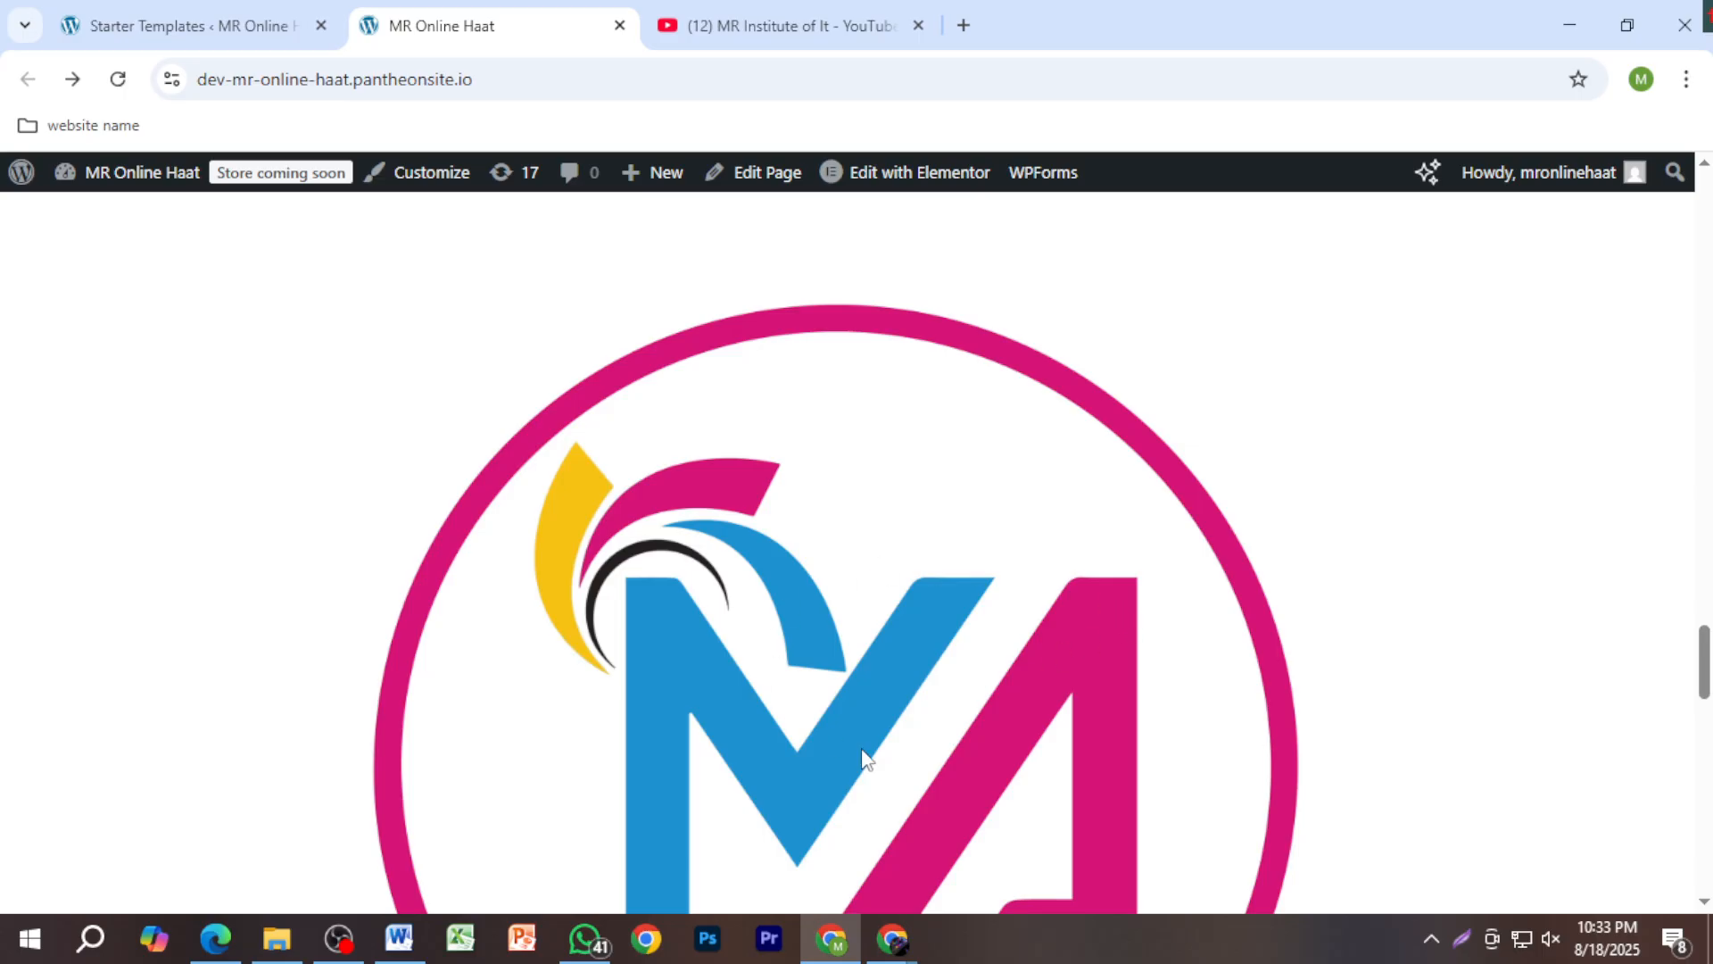
scroll(639, 340, up, 15)
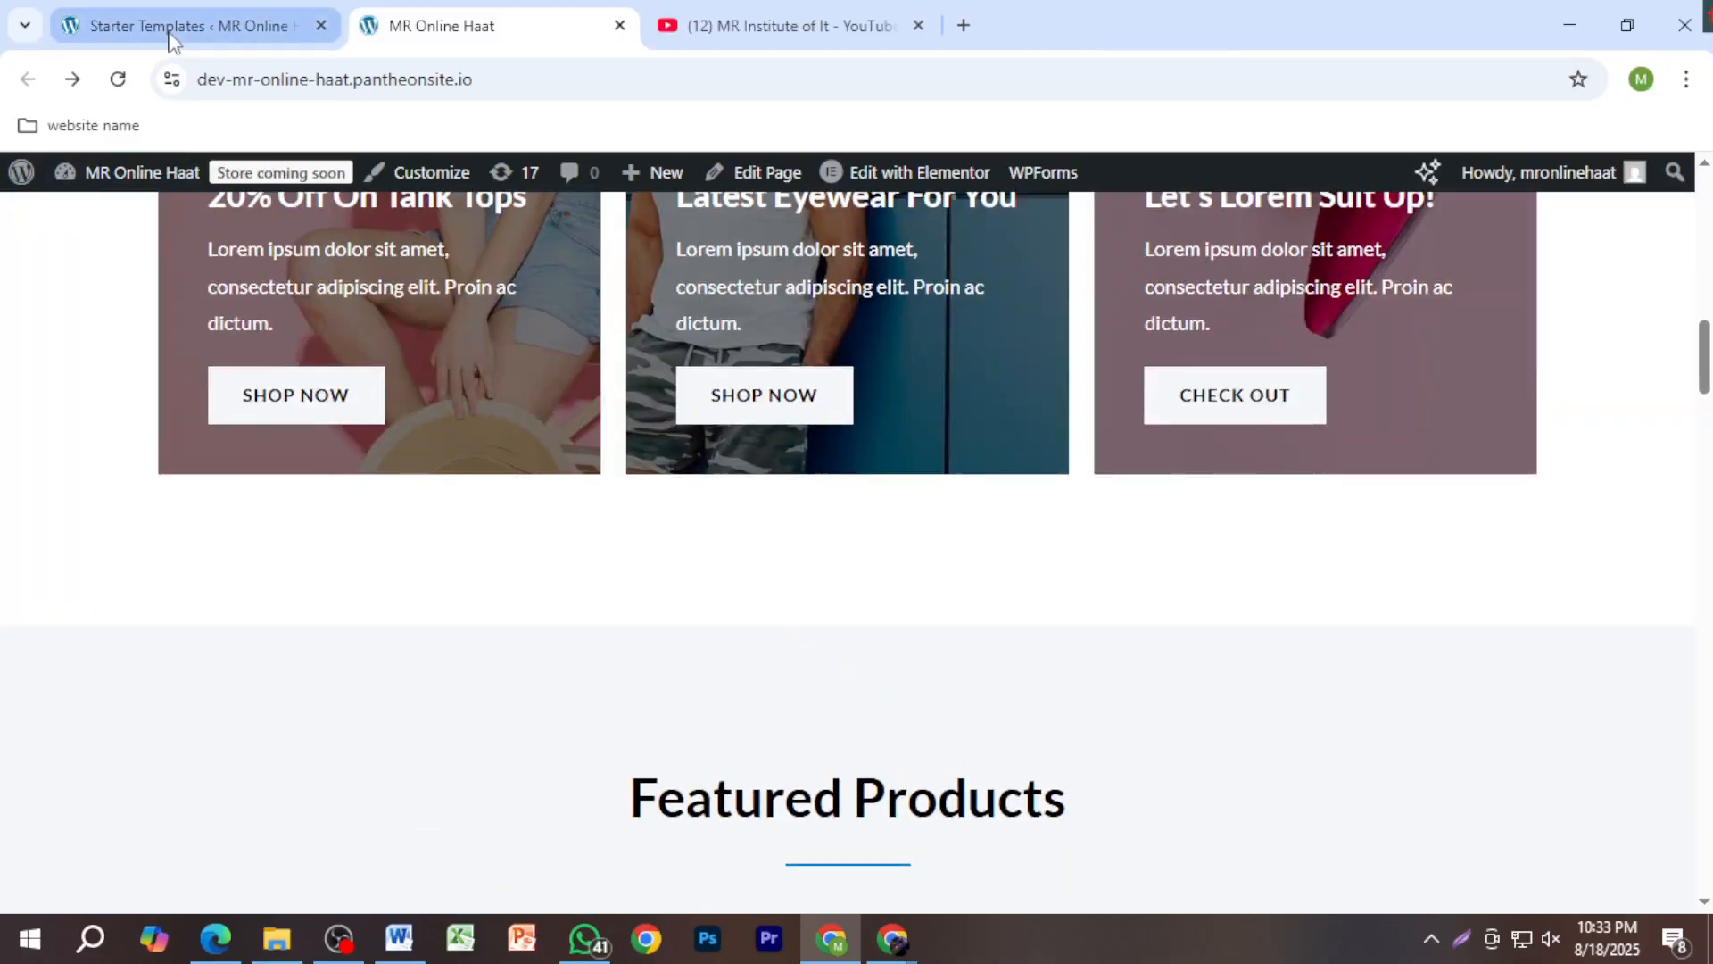
click(170, 26)
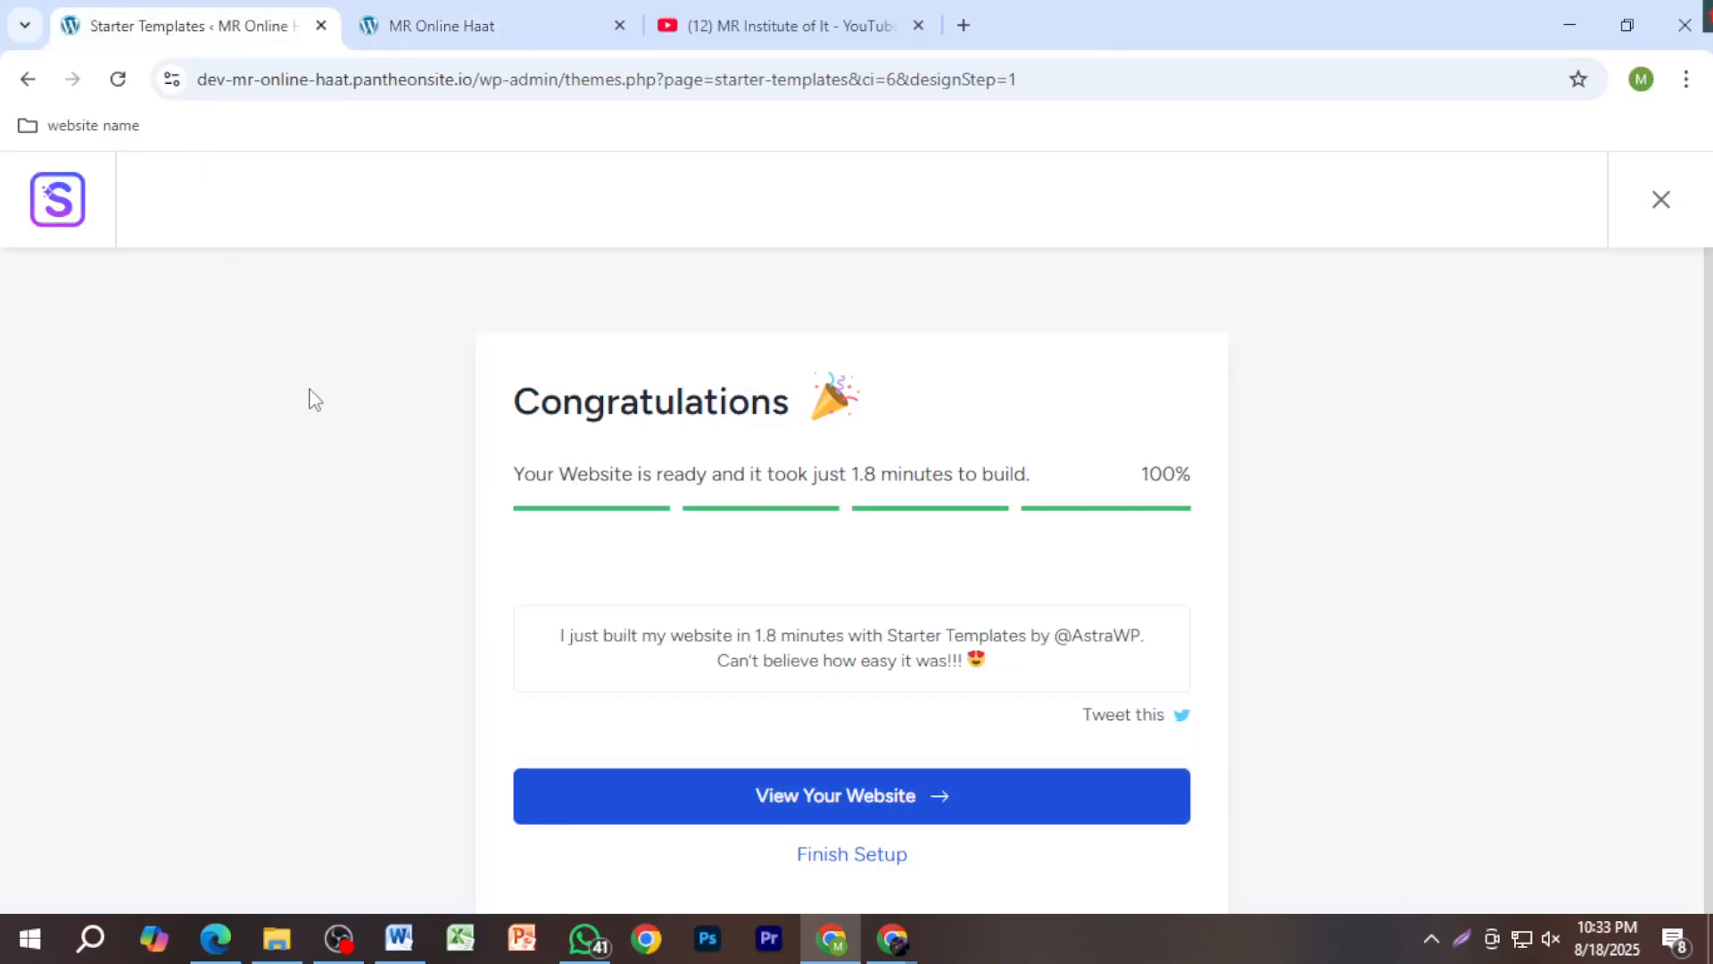
Step: Close Starter Templates and load the site's wp-admin dashboard in a new tab
click(320, 25)
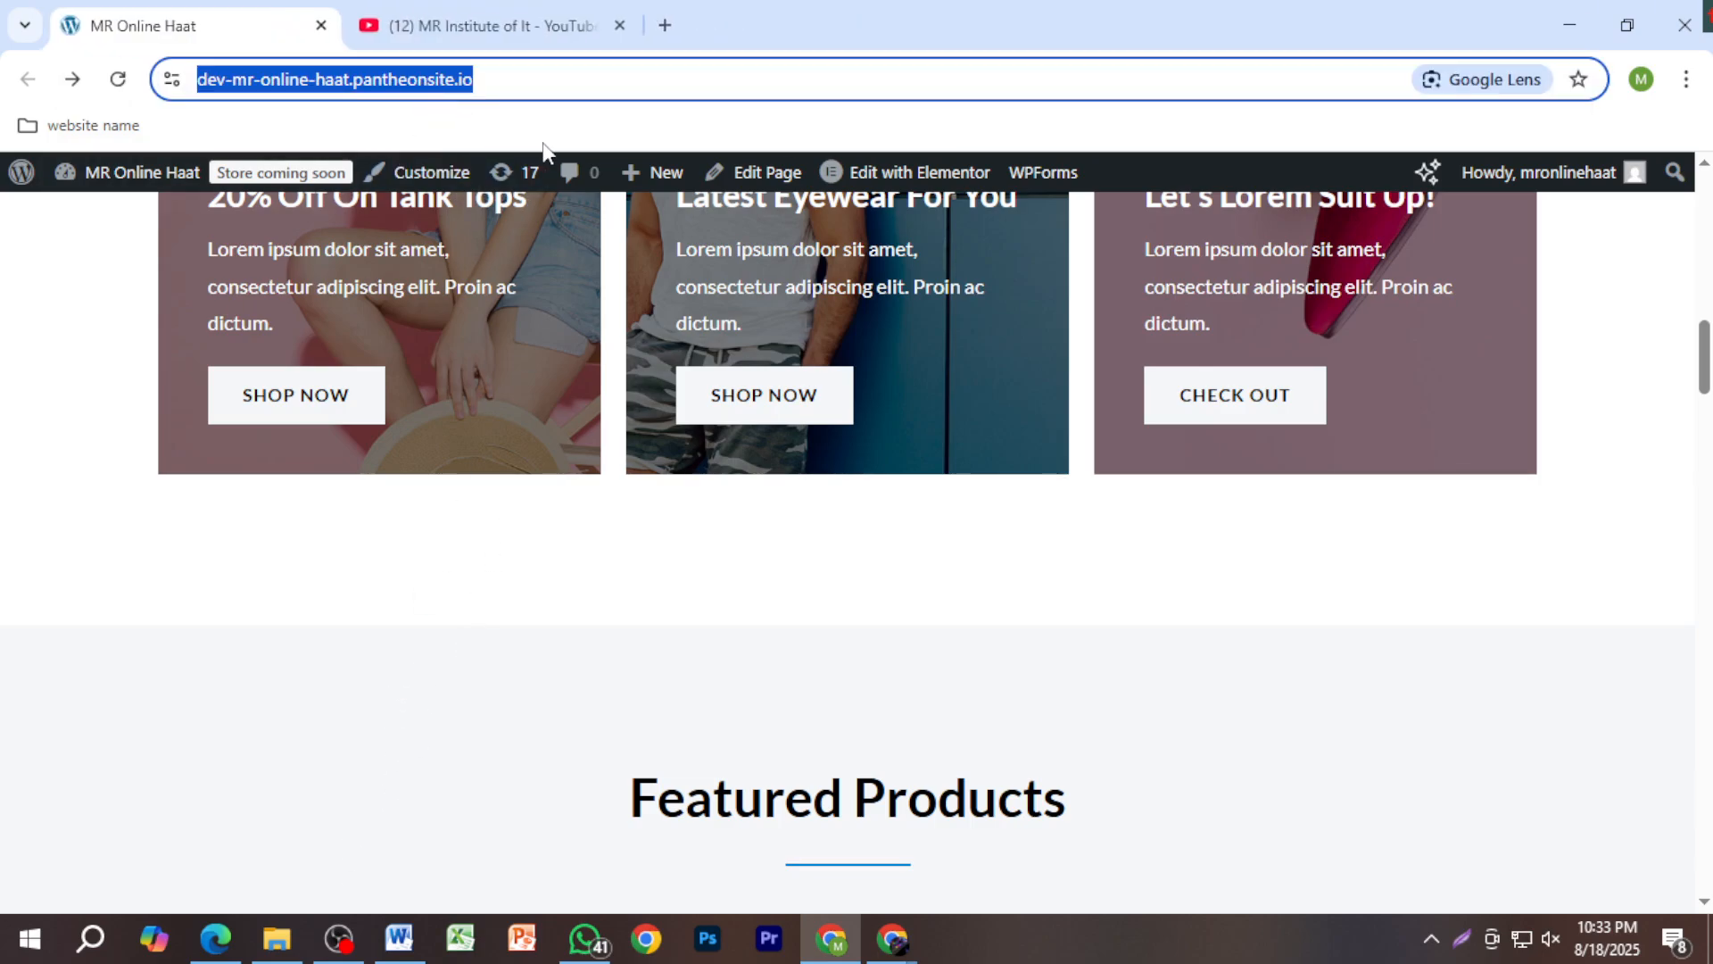
click(664, 25)
text(https://dev-mr-online-haat.pantheonsite.io/)
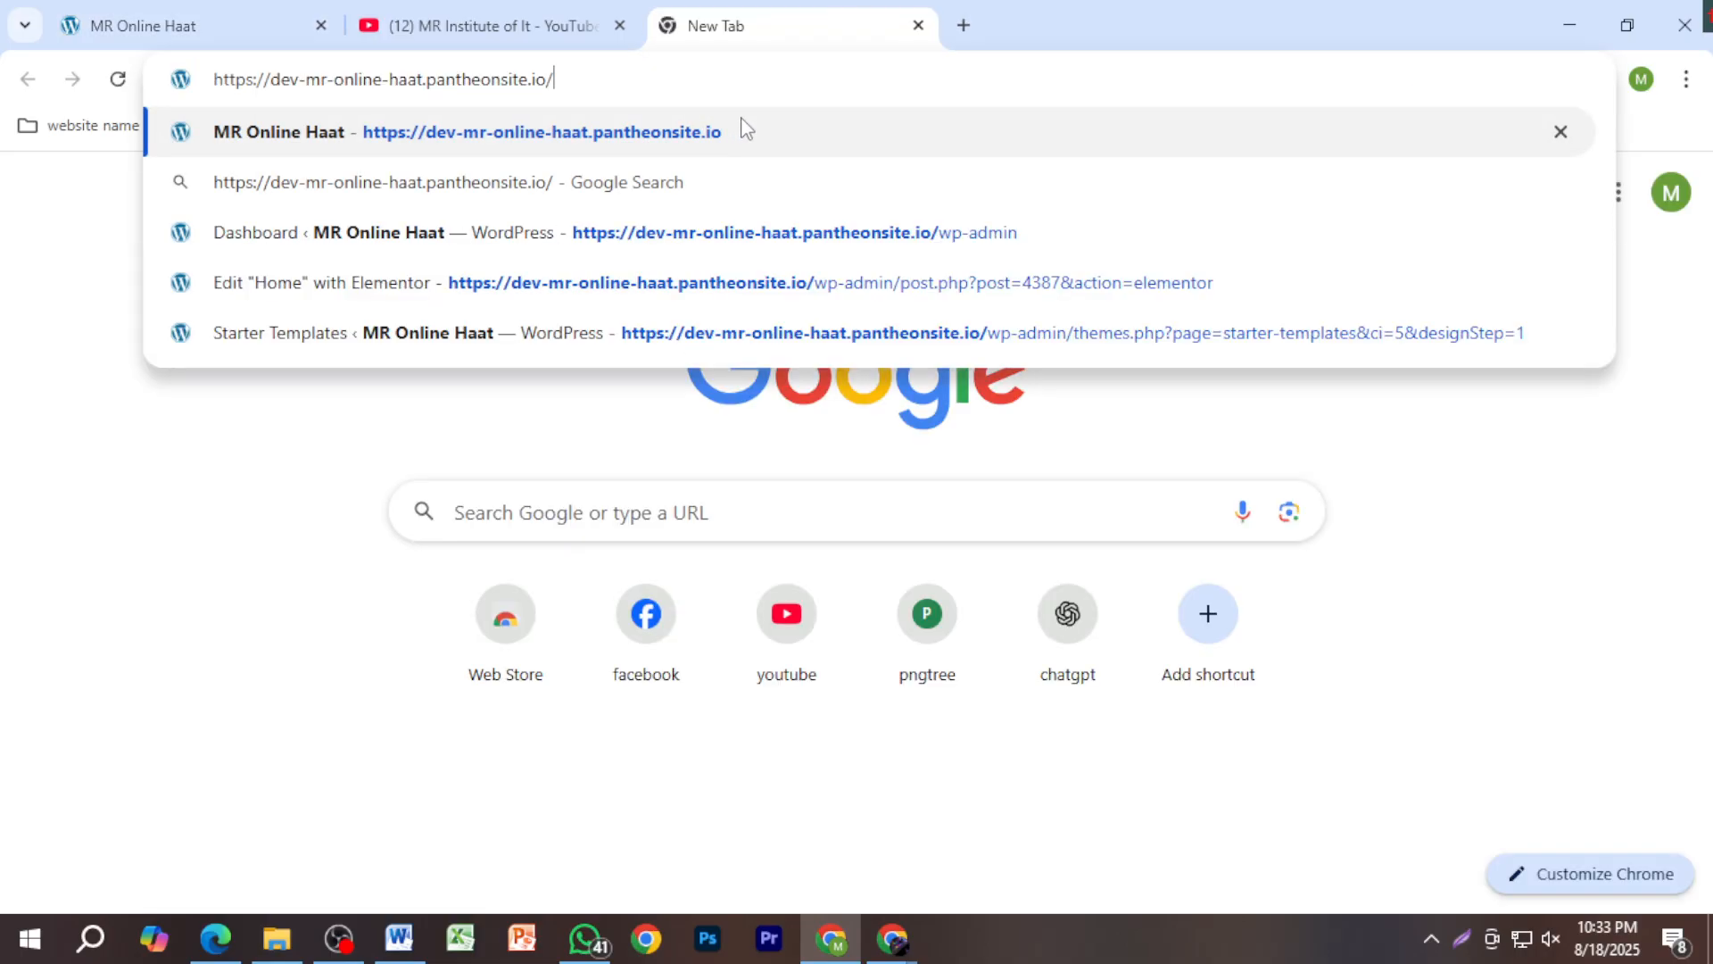
text(wp)
key(Return)
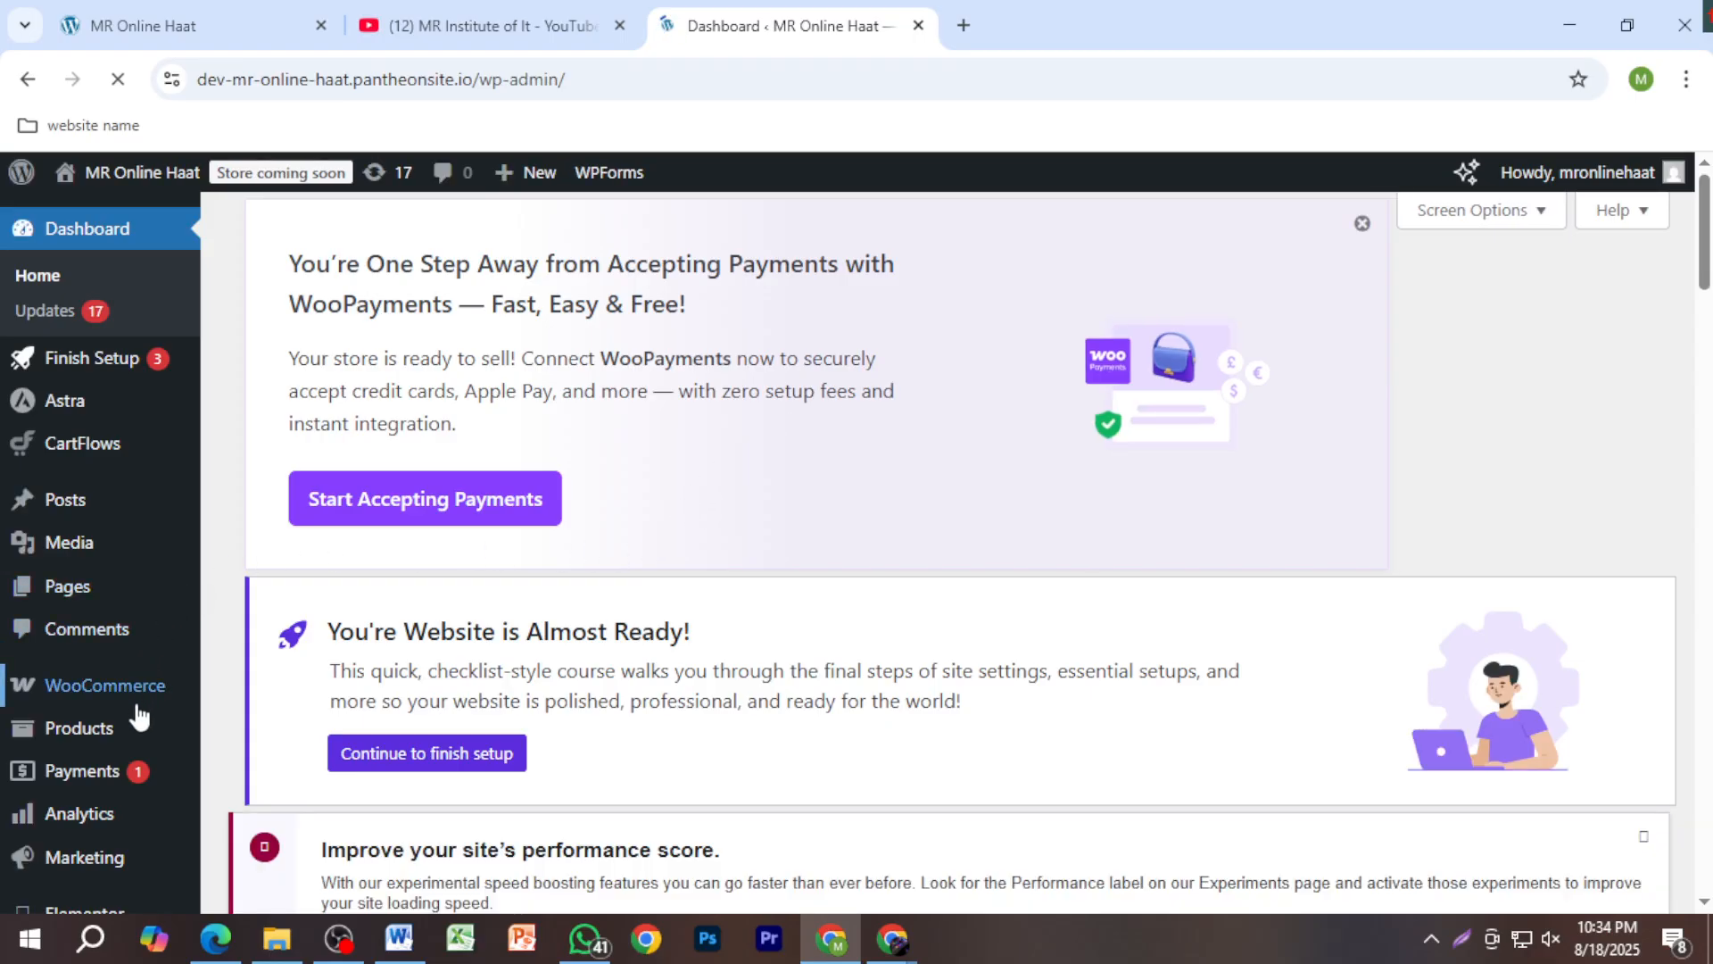
Step: Browse Products > All Products (31 items), then go back to the MR Online Haat tab
mouse_move(134, 740)
click(274, 741)
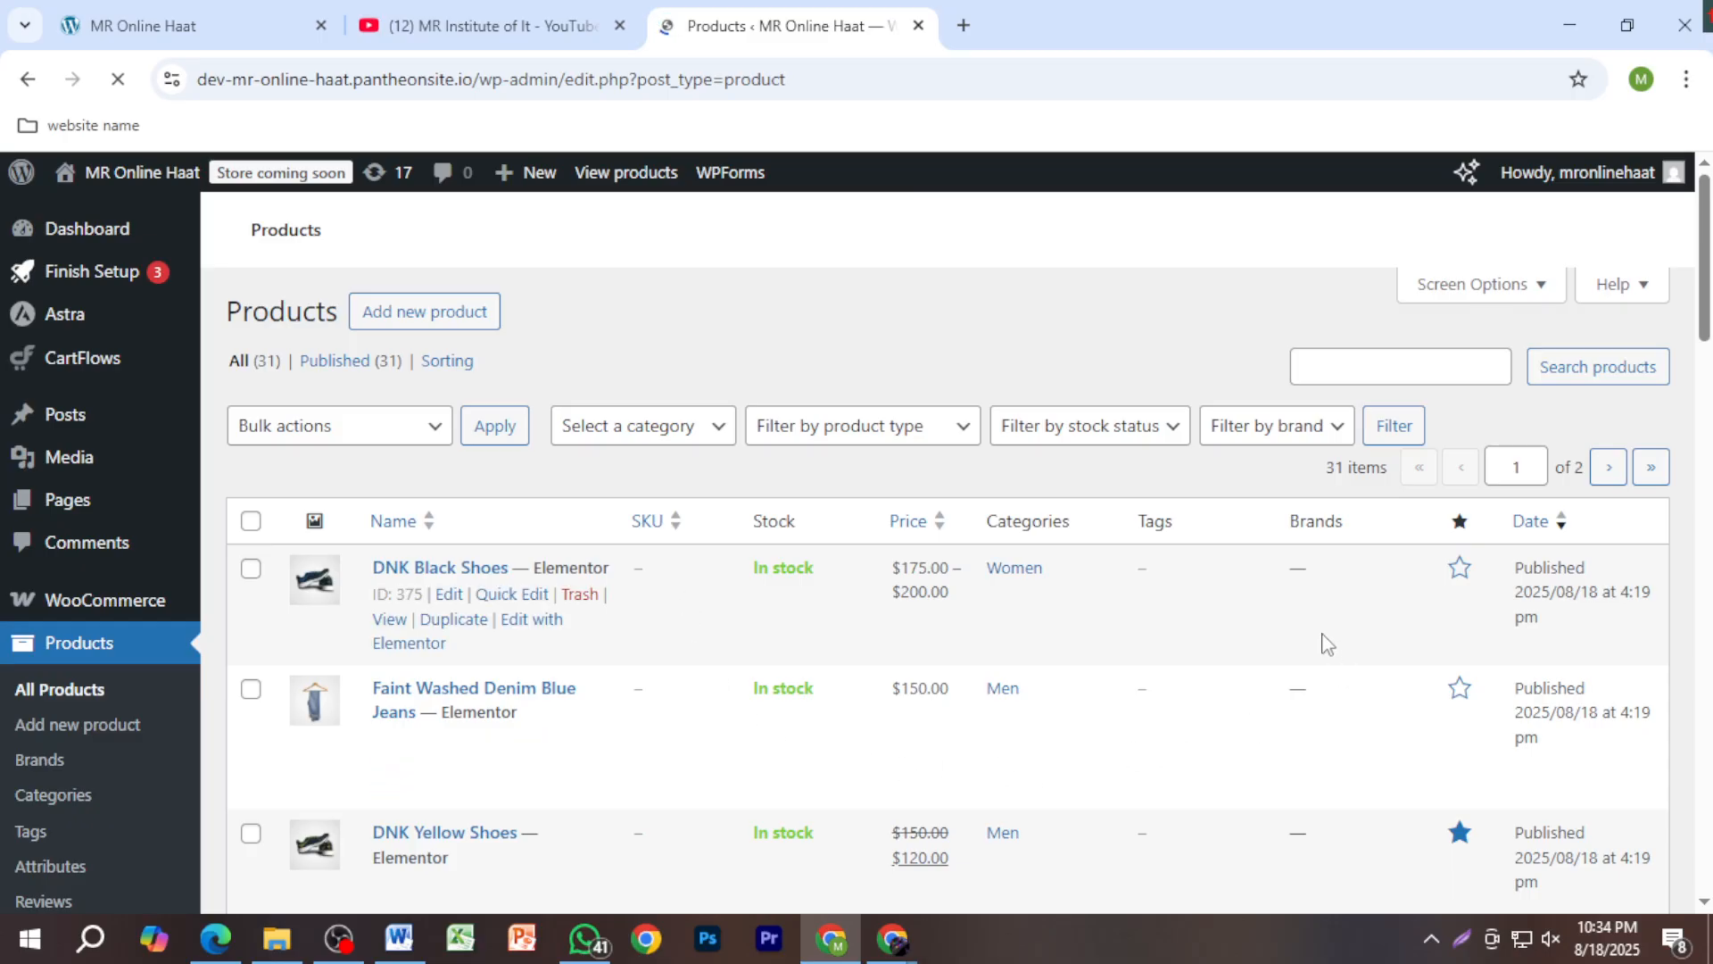
scroll(875, 754, down, 20)
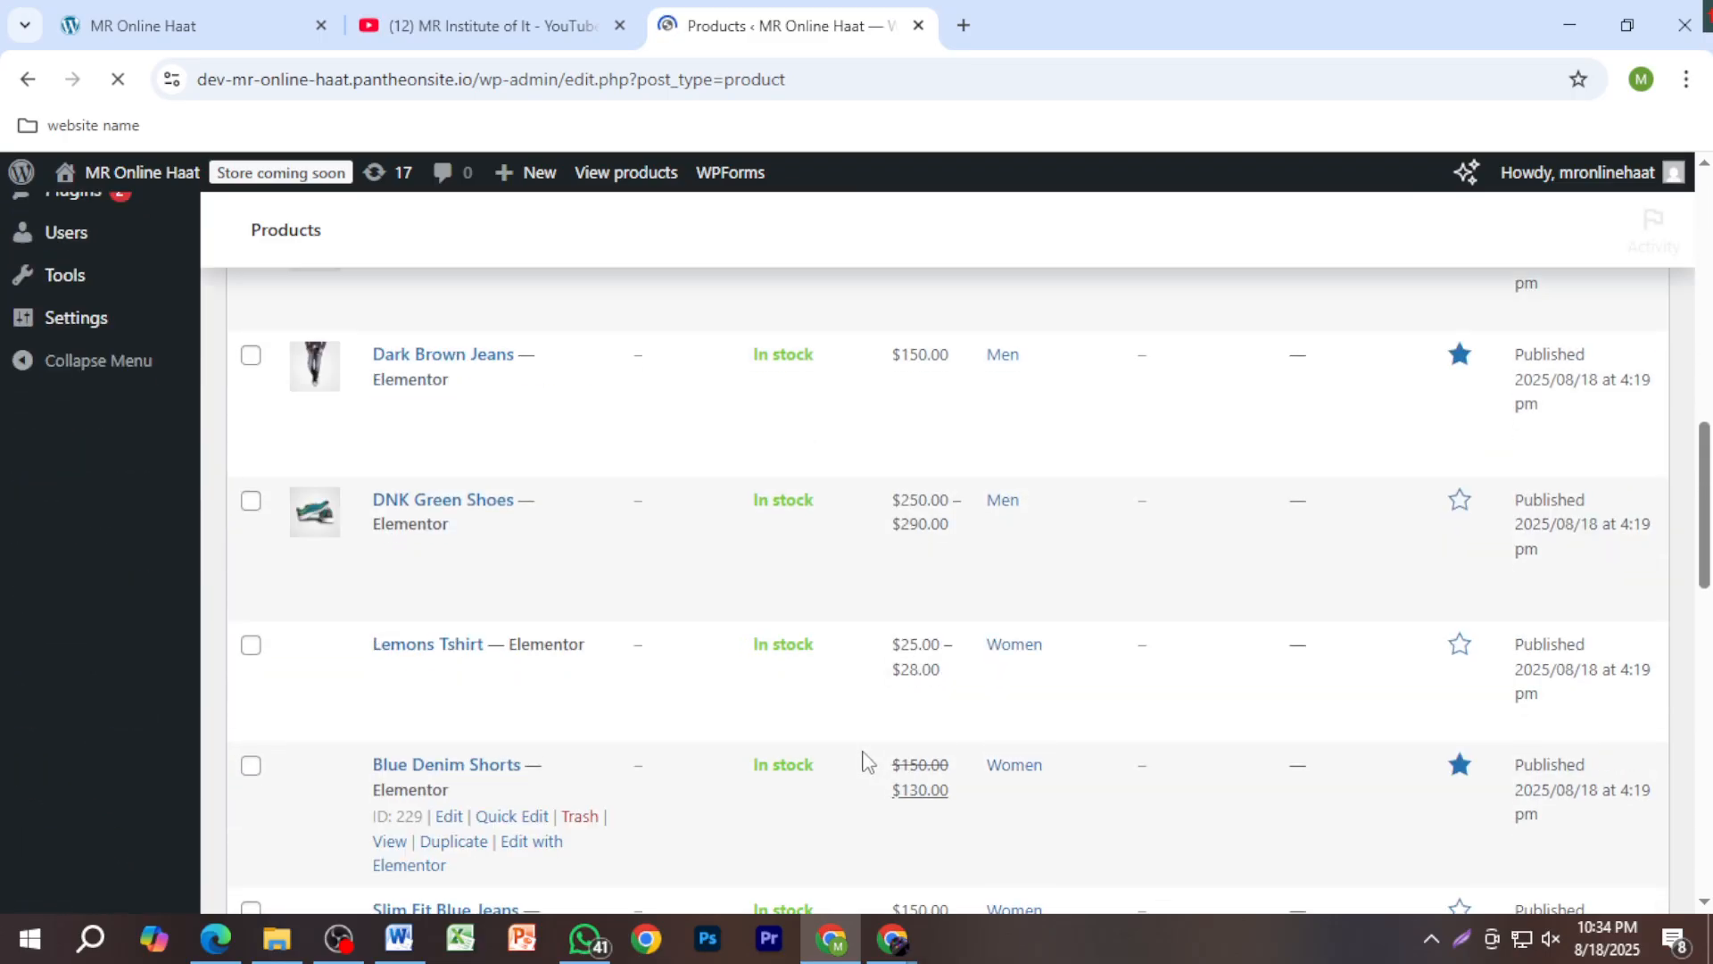
scroll(863, 761, up, 20)
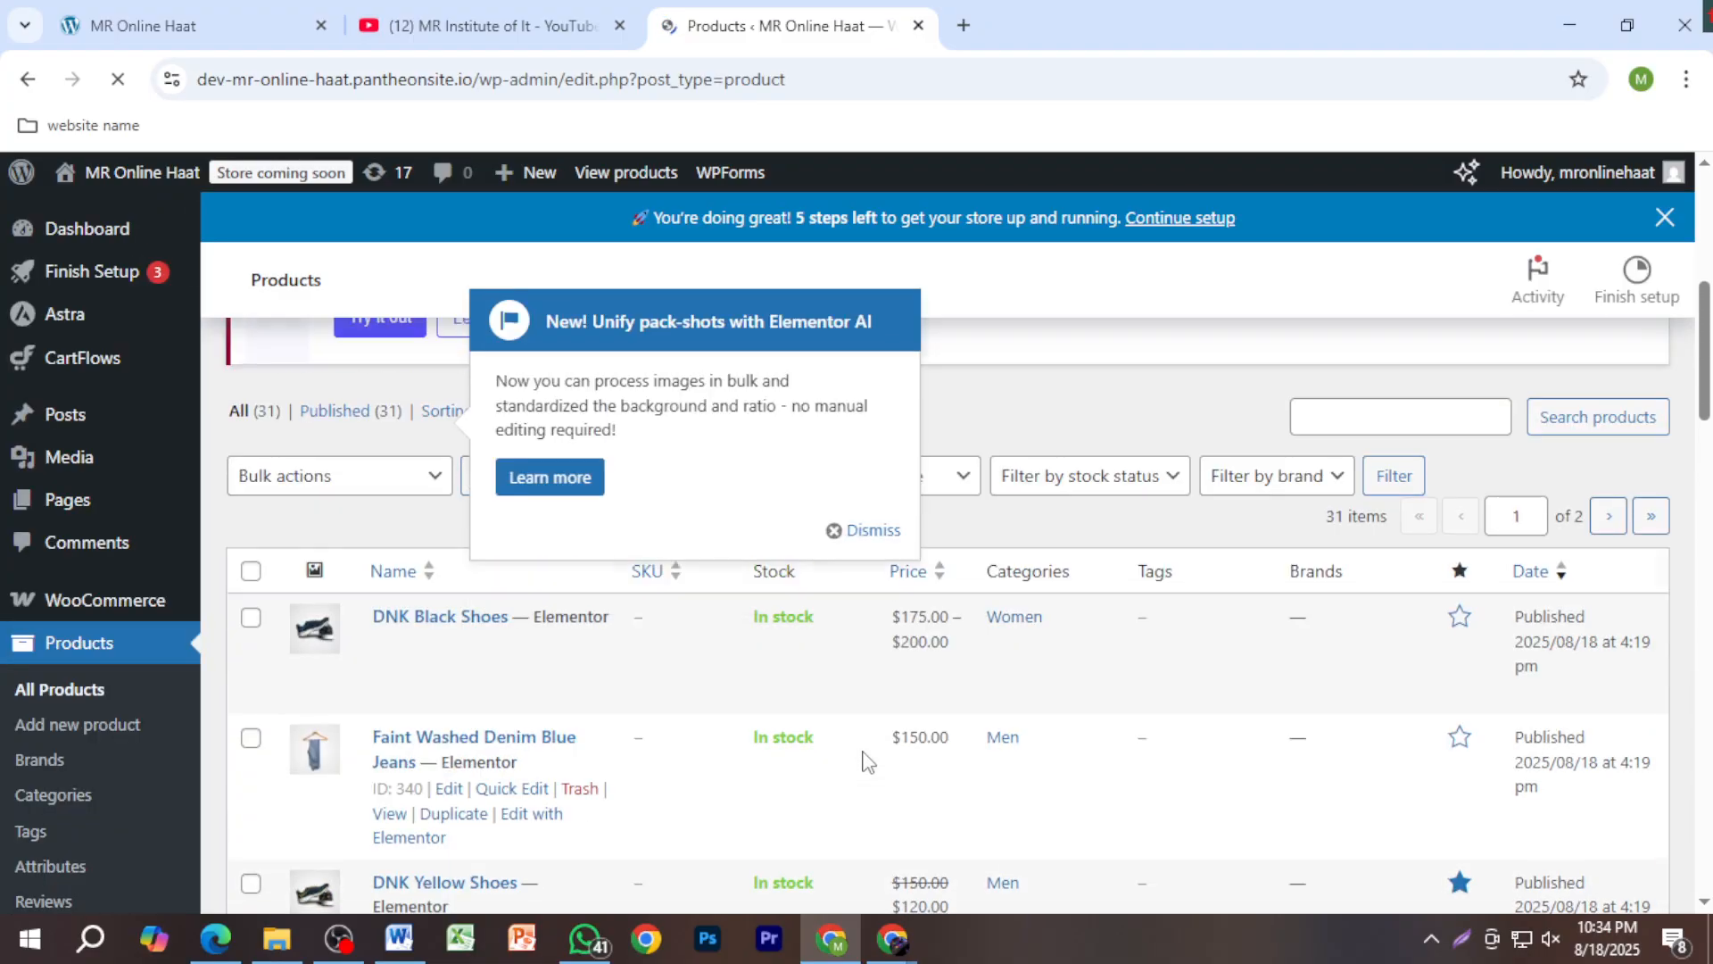
scroll(1193, 634, down, 8)
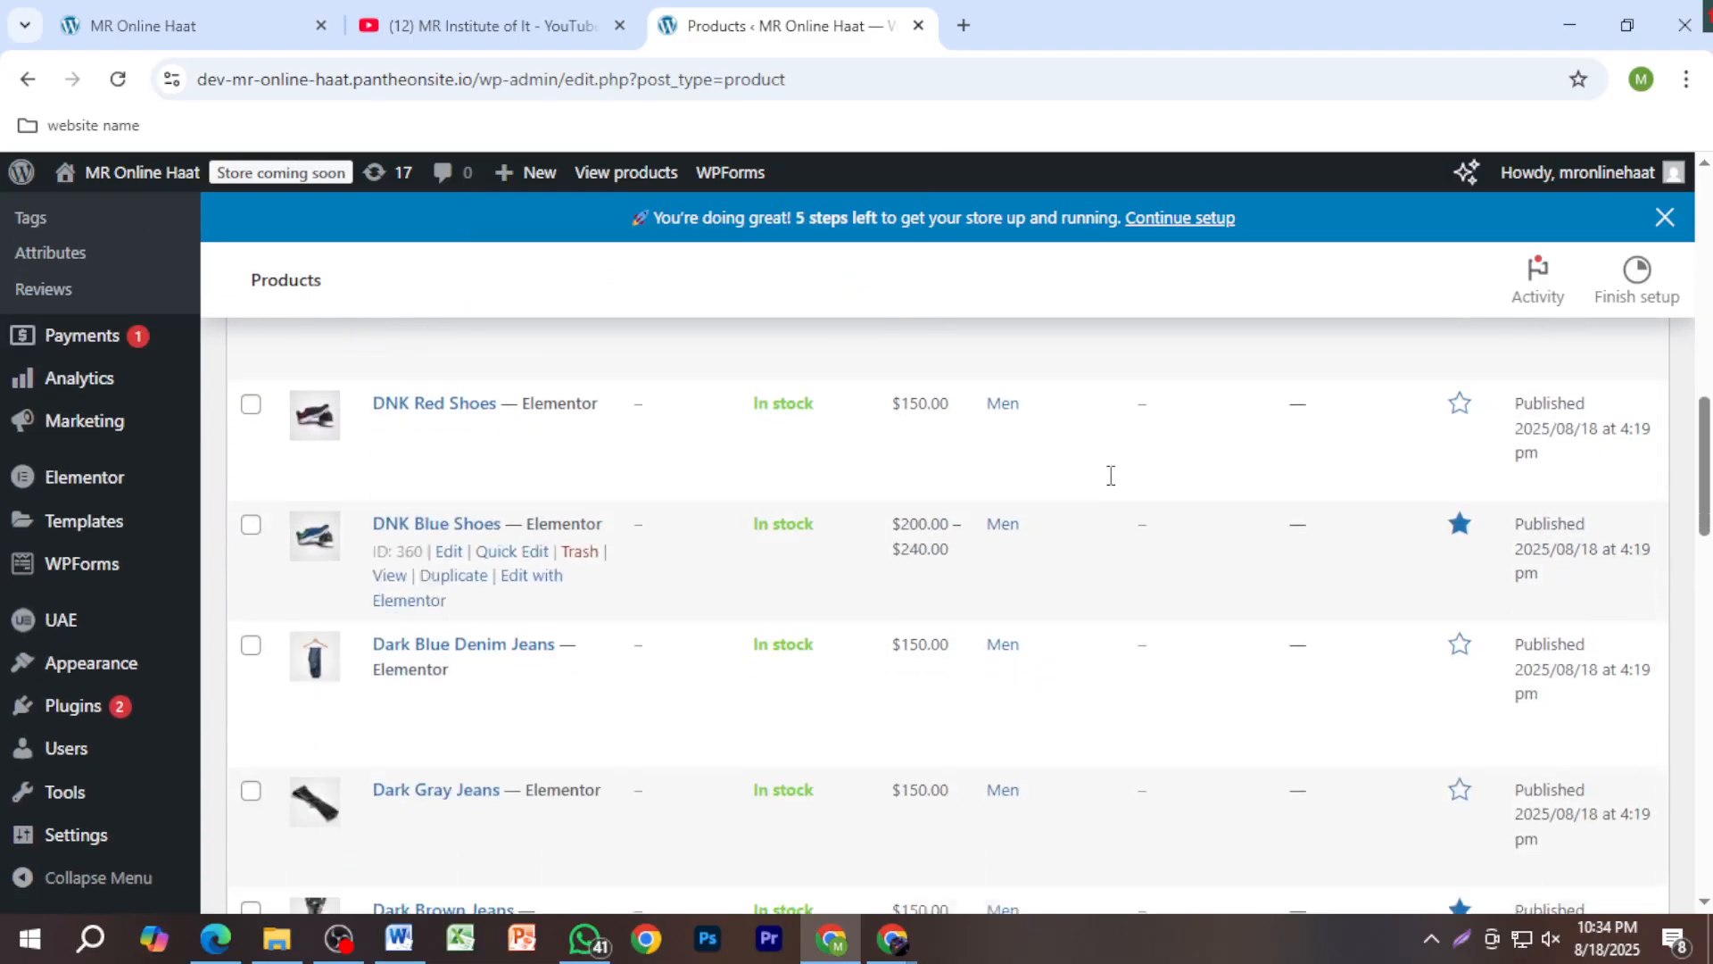
click(178, 25)
scroll(997, 618, up, 5)
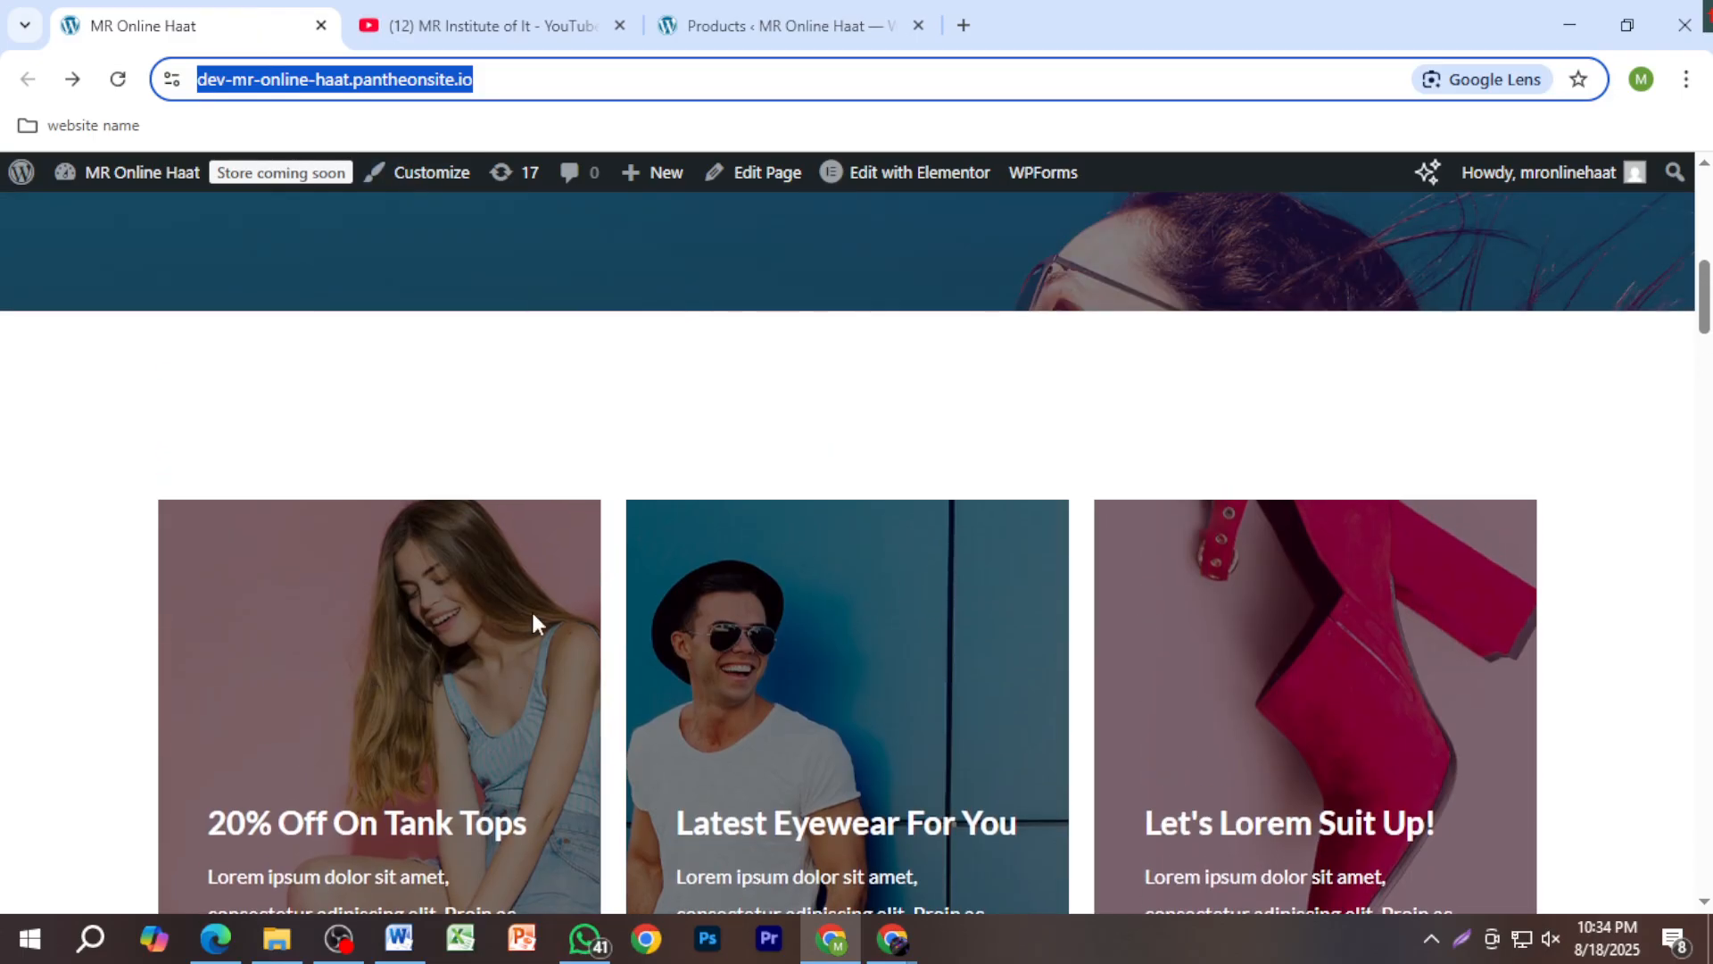
scroll(532, 609, down, 4)
scroll(781, 702, down, 4)
scroll(714, 711, up, 7)
scroll(783, 711, down, 15)
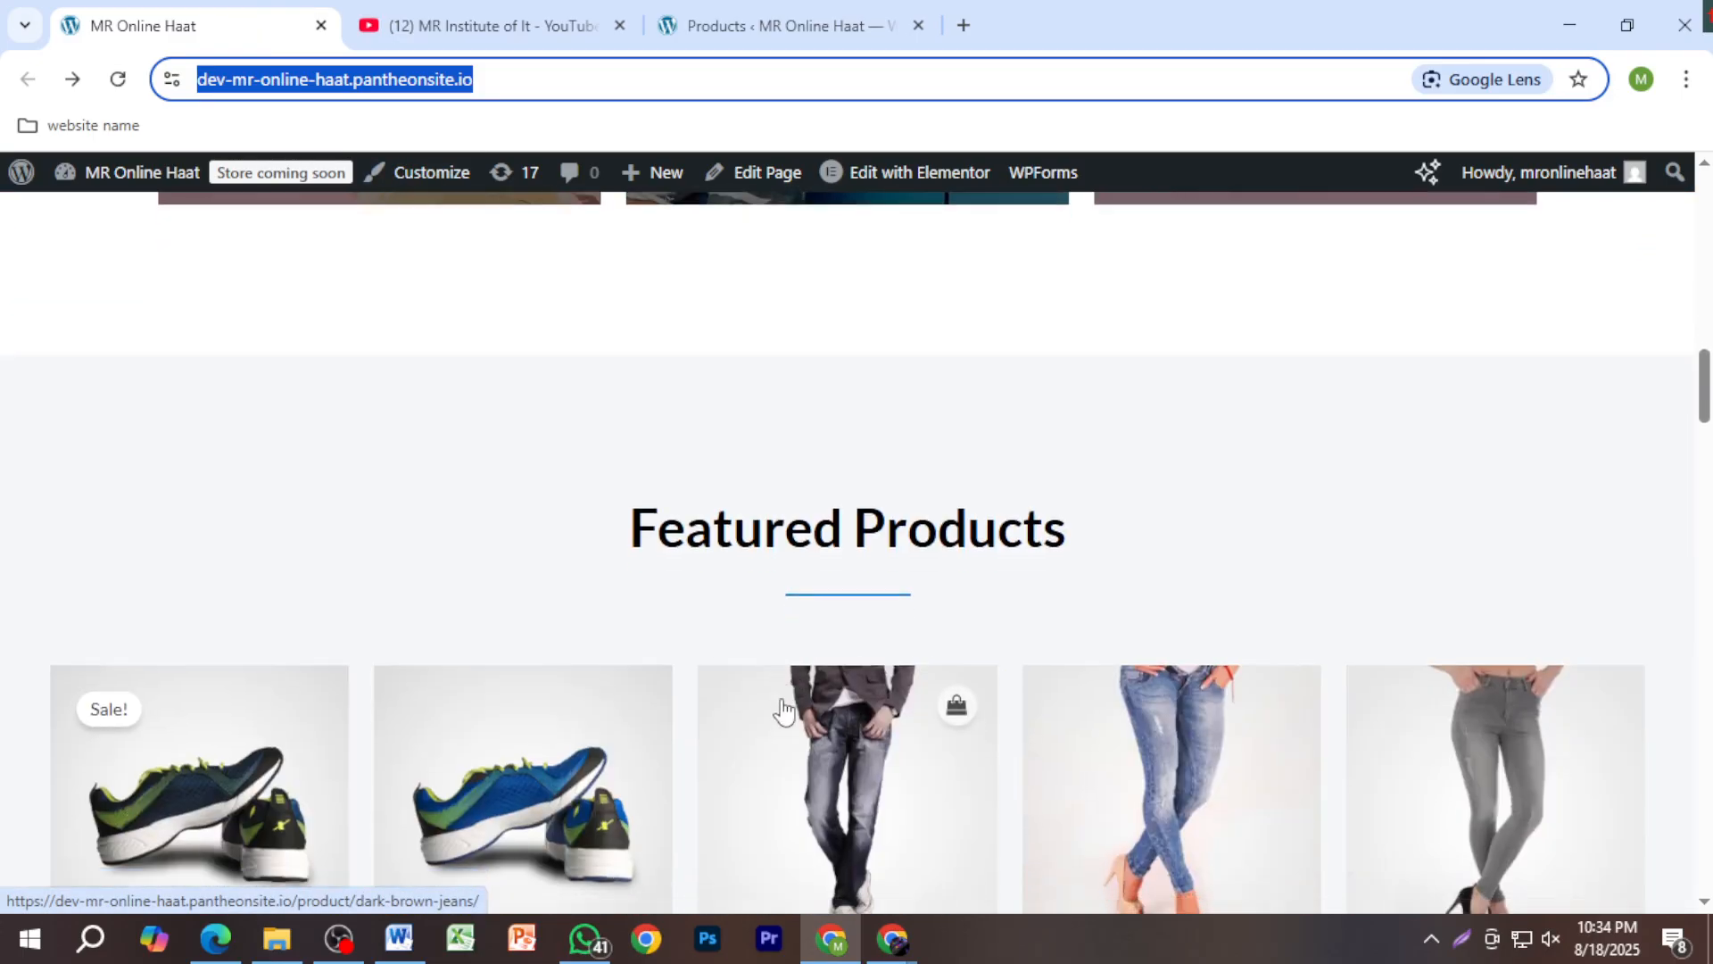
scroll(821, 660, down, 2)
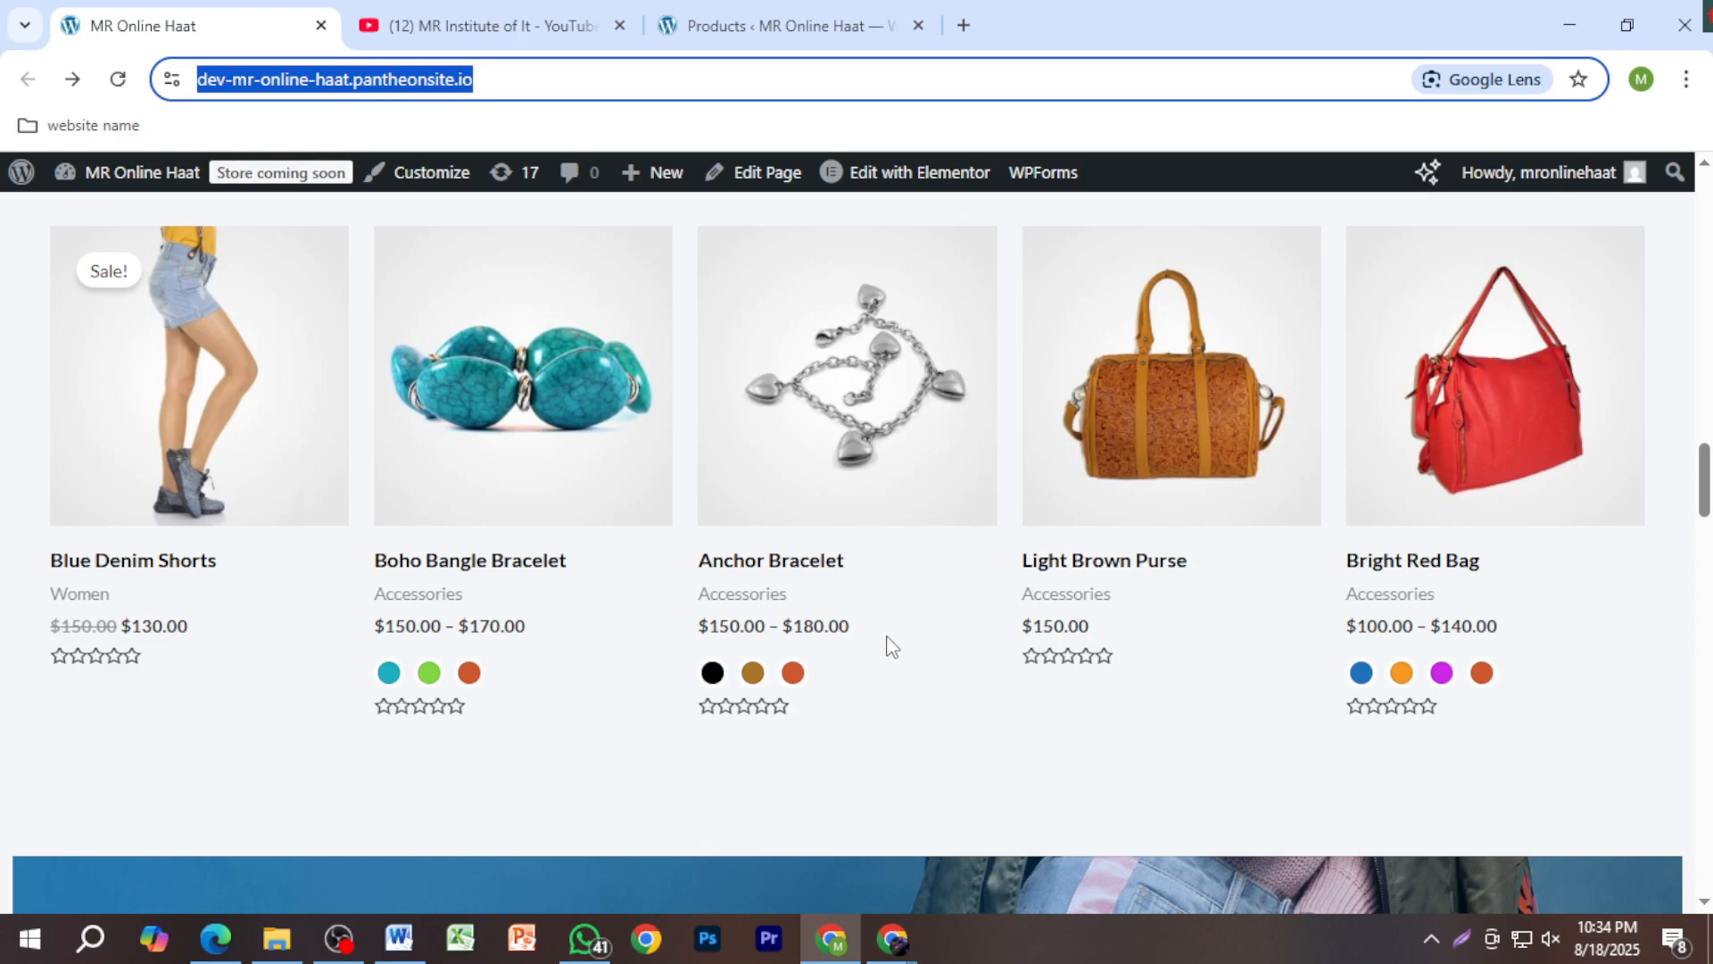
scroll(1454, 612, up, 5)
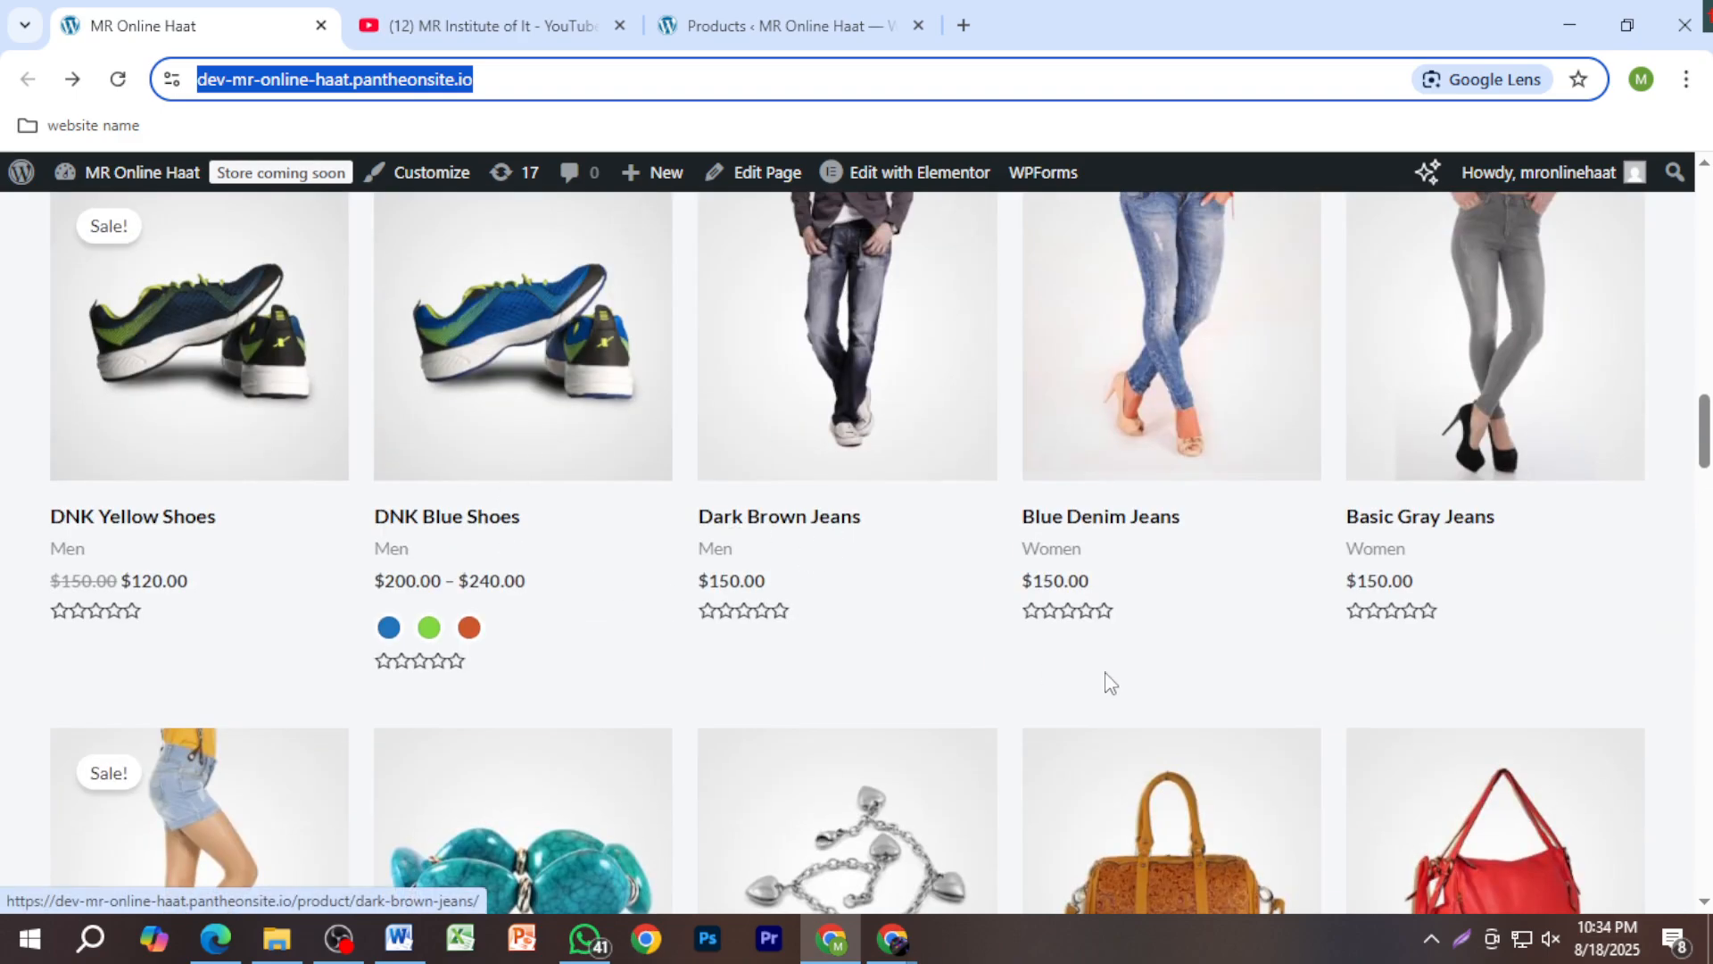
scroll(1133, 681, up, 3)
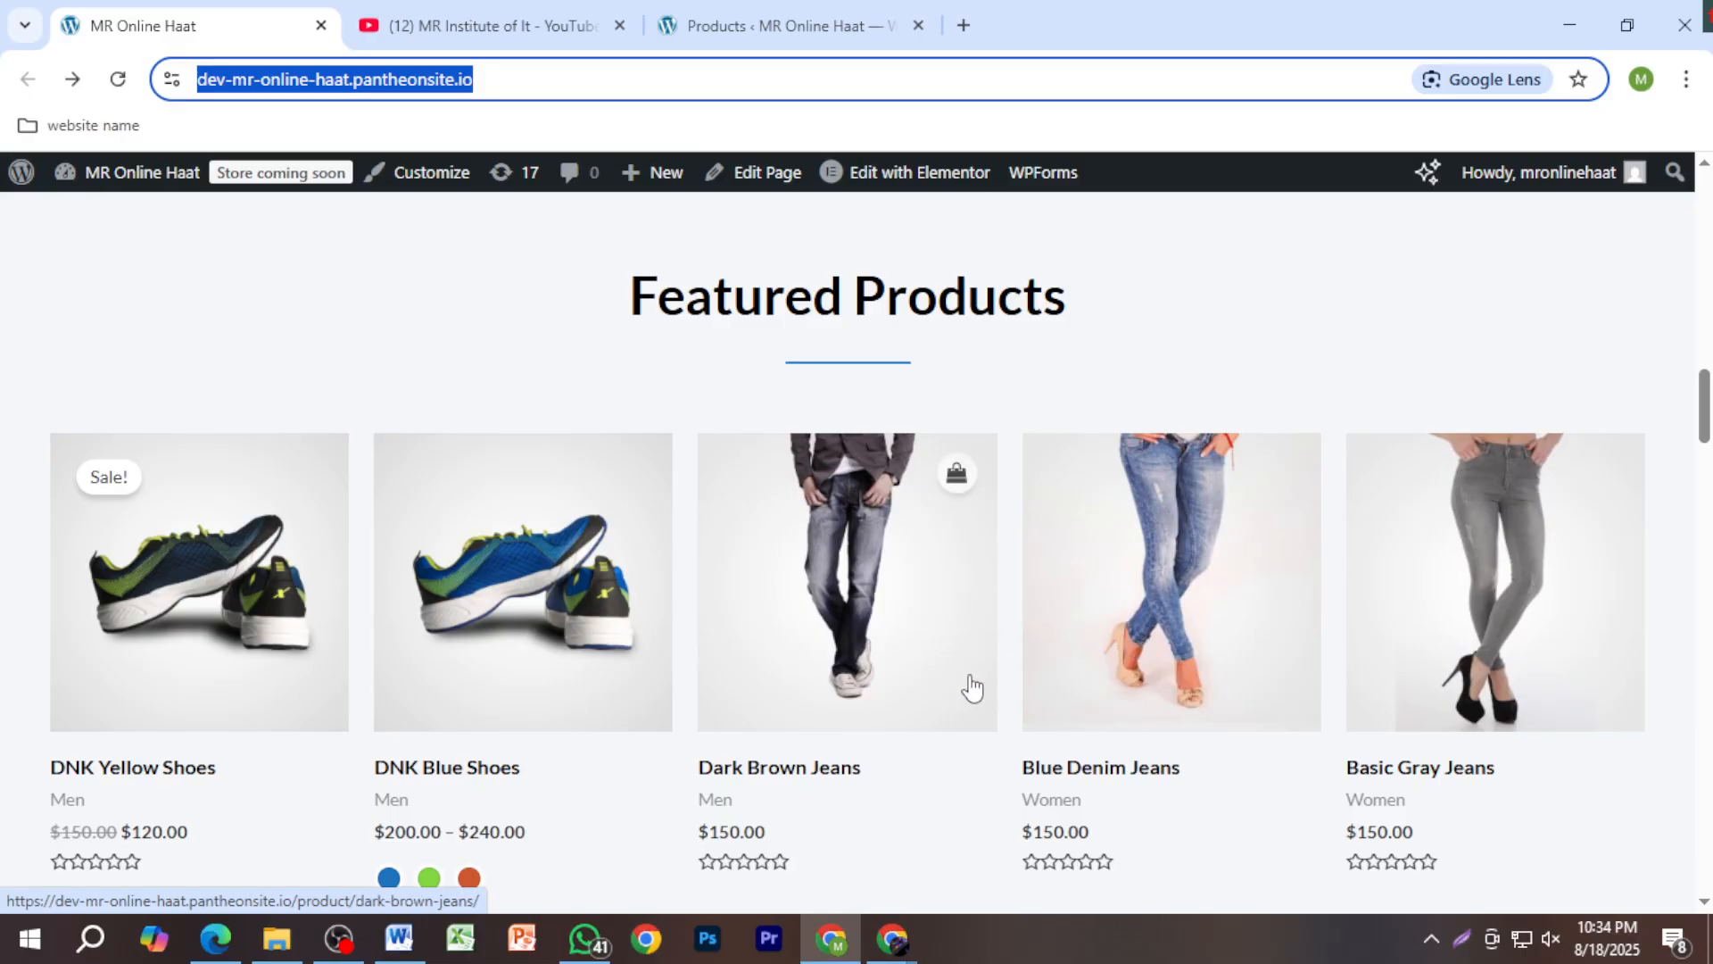
scroll(709, 726, up, 4)
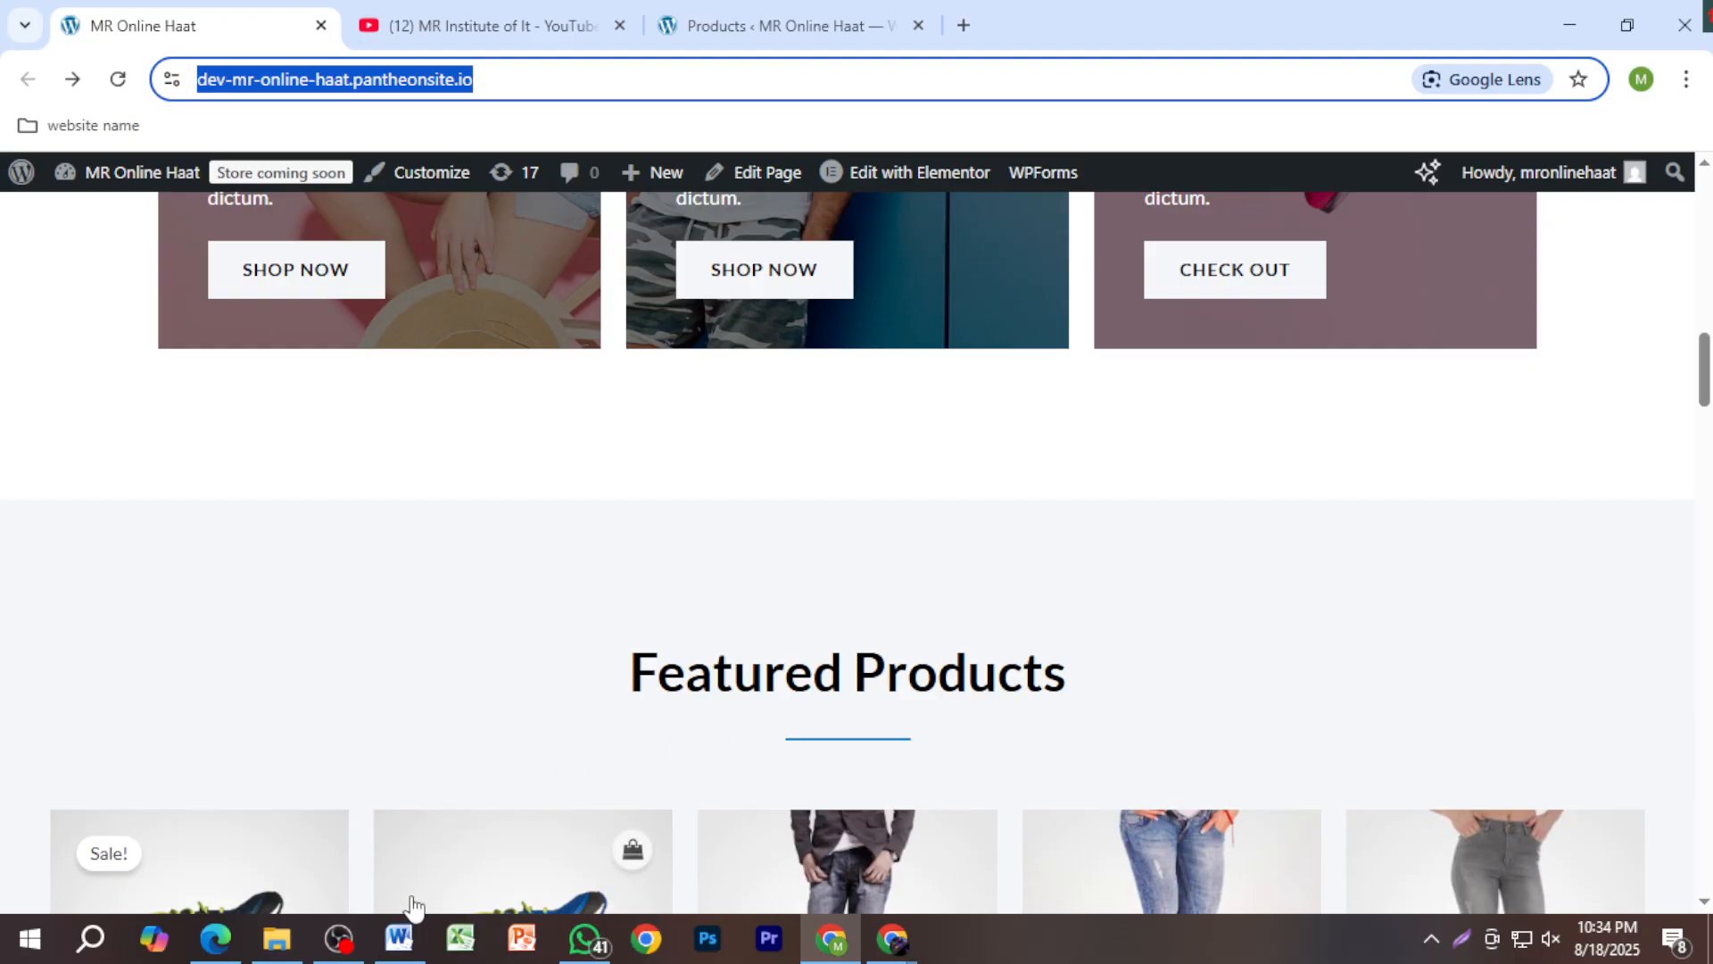
mouse_move(346, 944)
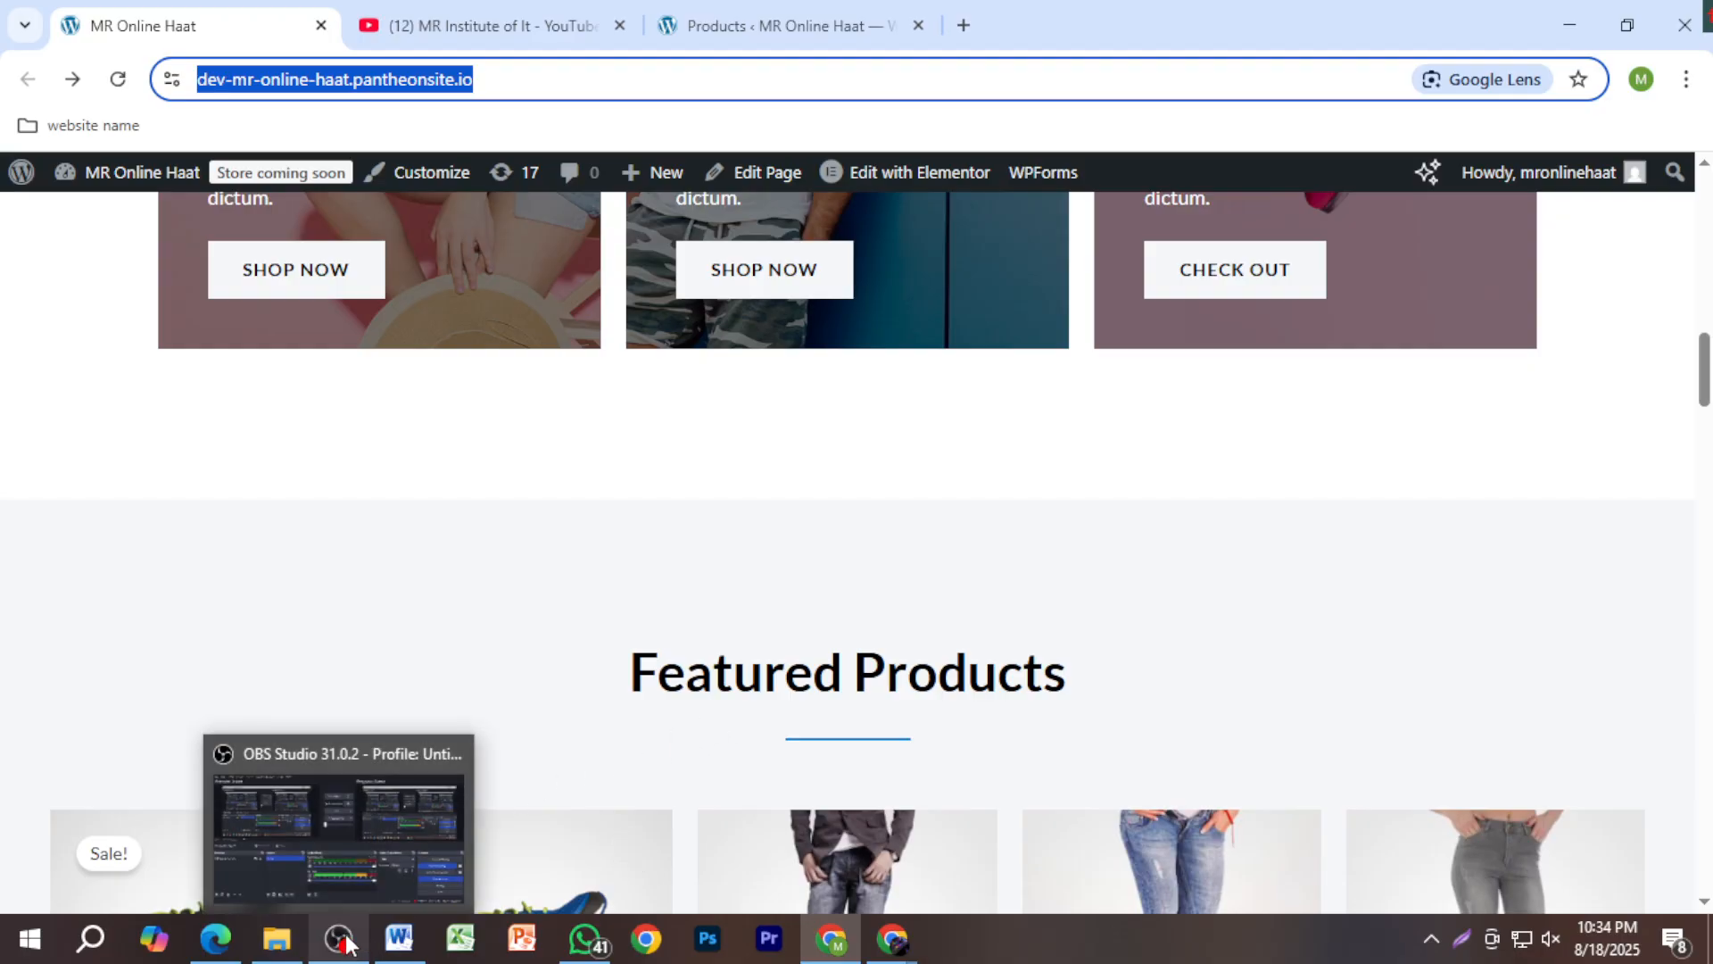